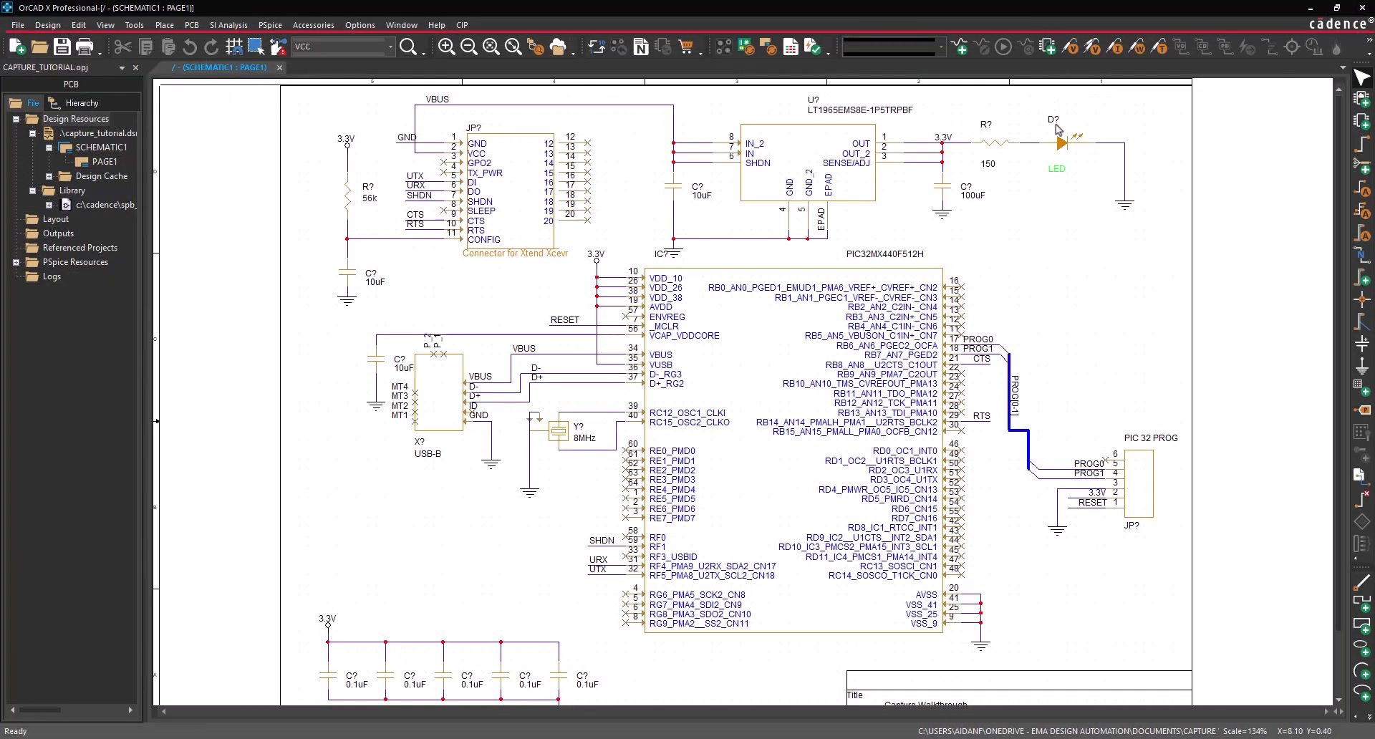
- Change the LED's D? designator to MAIN_PW and route a VCC wire to C8's top pin
double_click(1056, 126)
text(MAIN_PW)
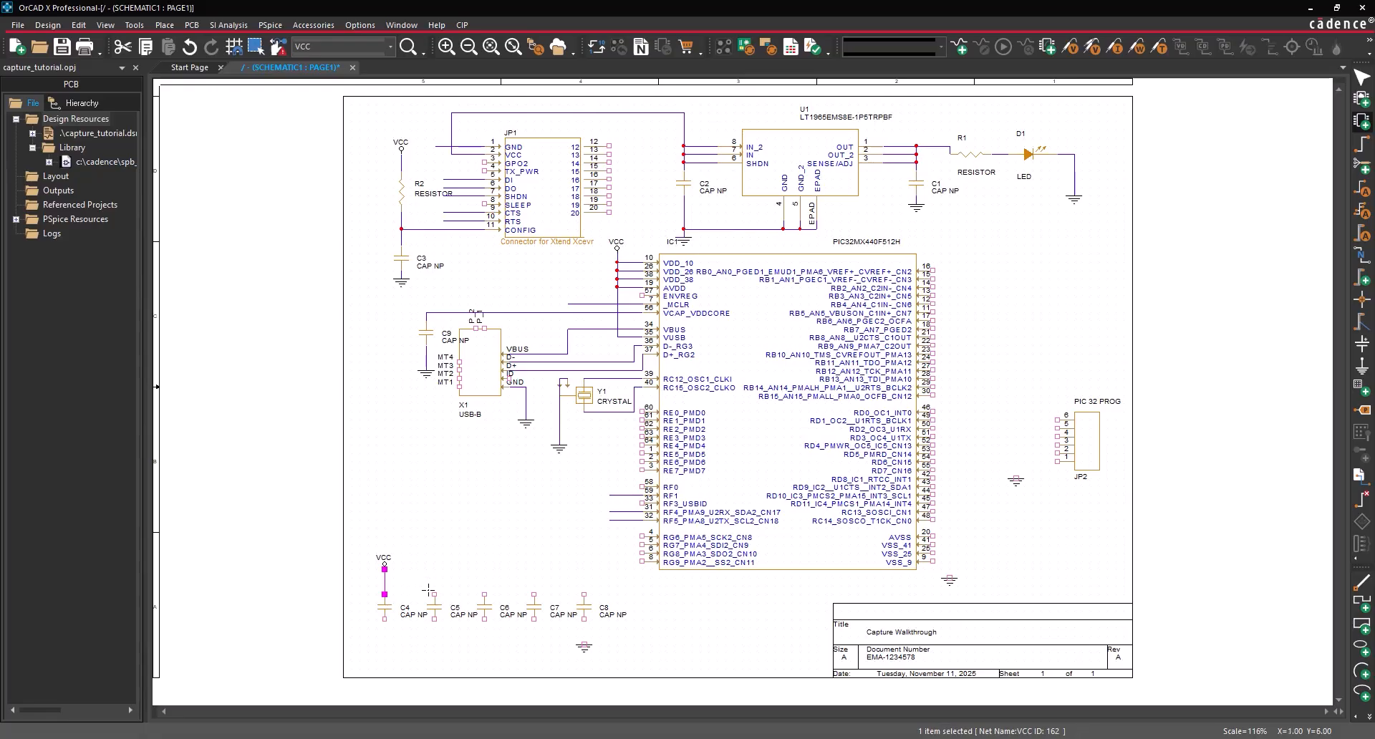
click(387, 584)
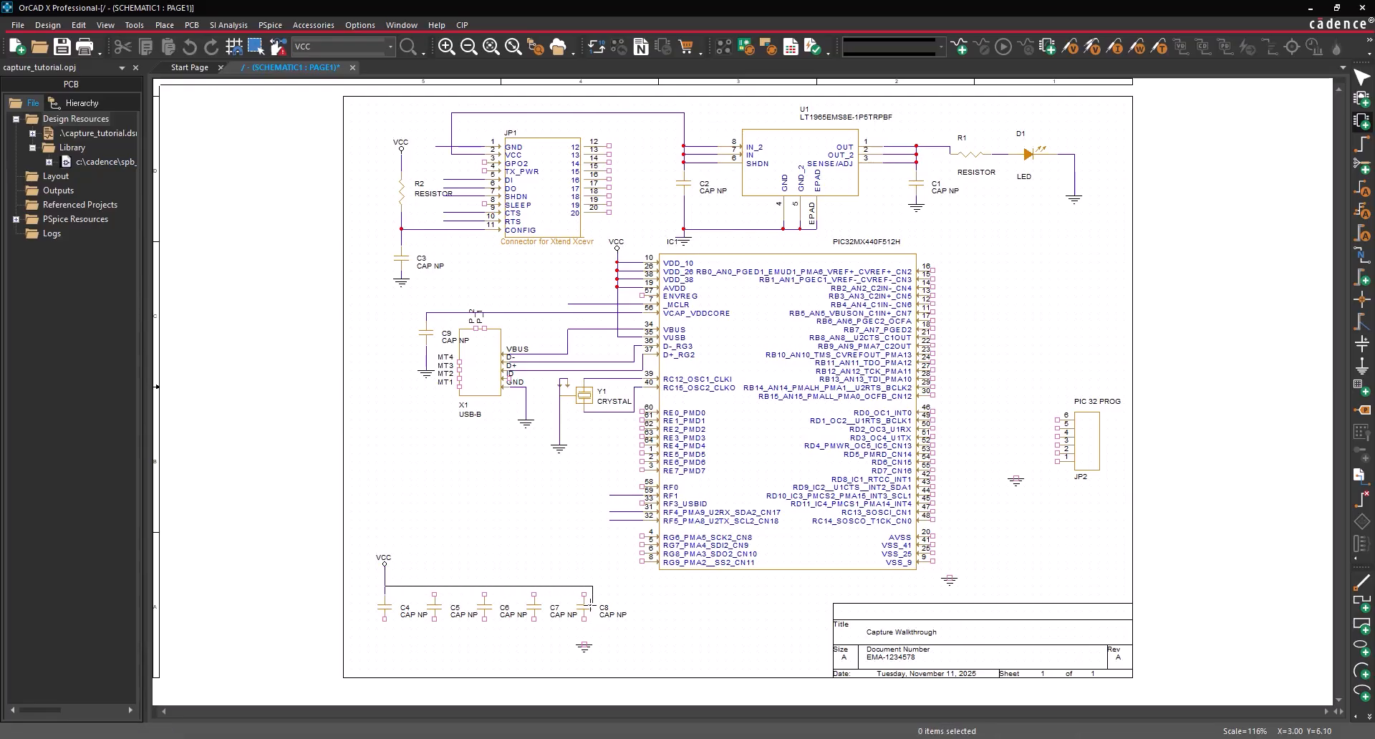
click(585, 593)
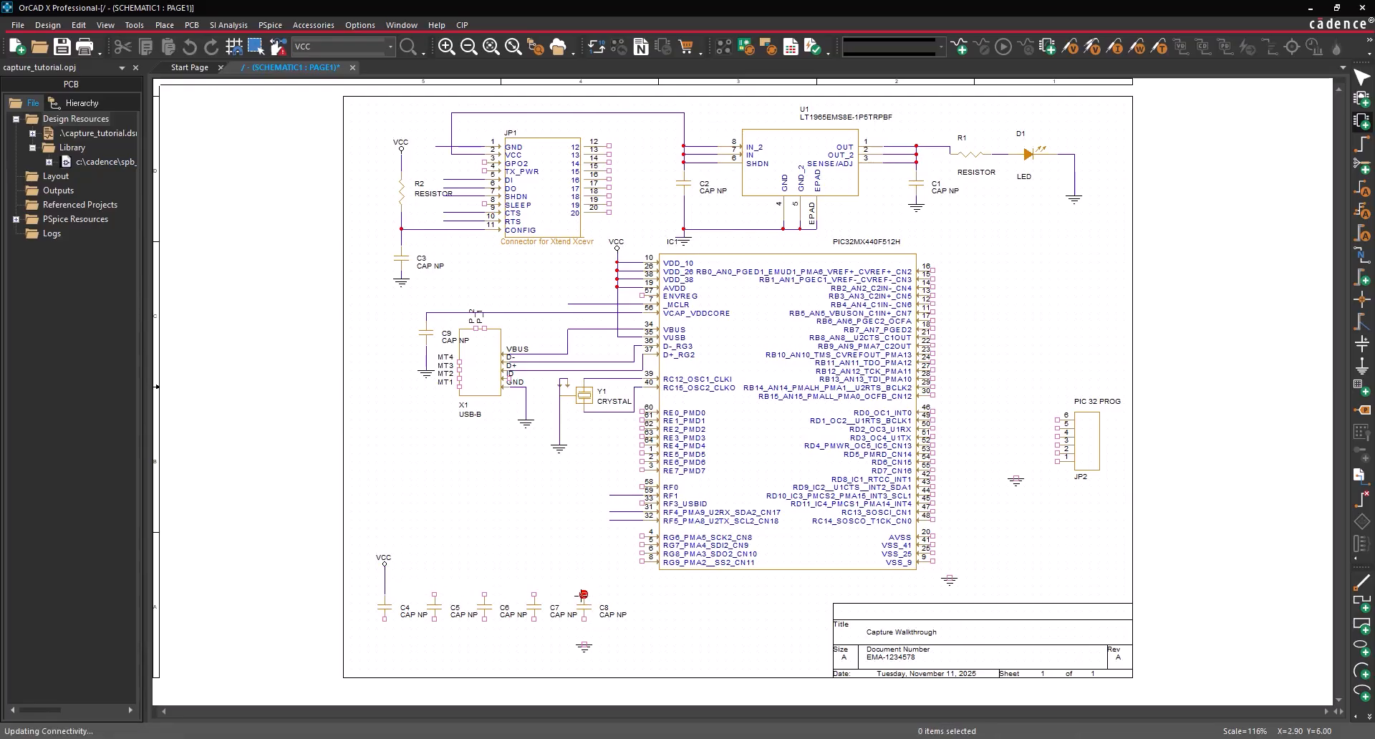
click(534, 588)
click(484, 594)
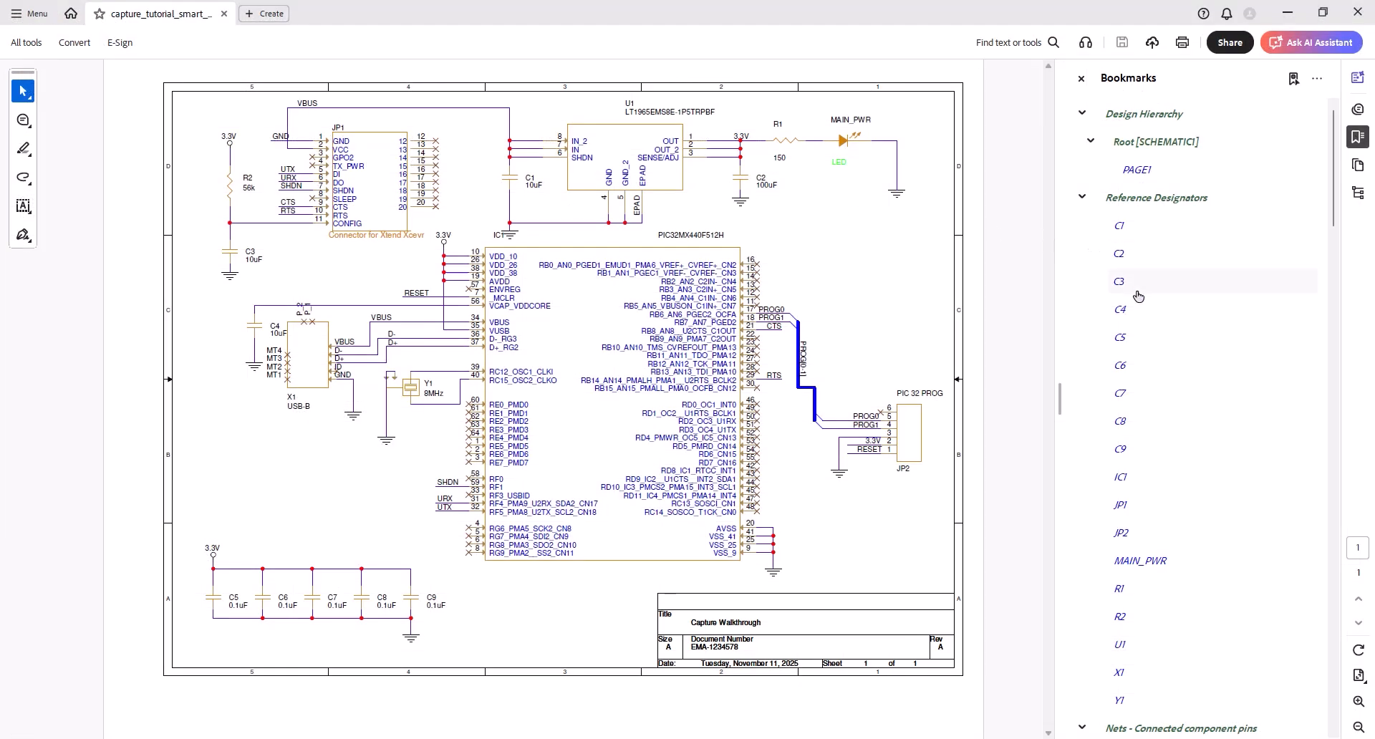
- Jump to C3 in the PDF, submit the reply ending 'cal constraints defined.', and show lesson materials
click(1139, 294)
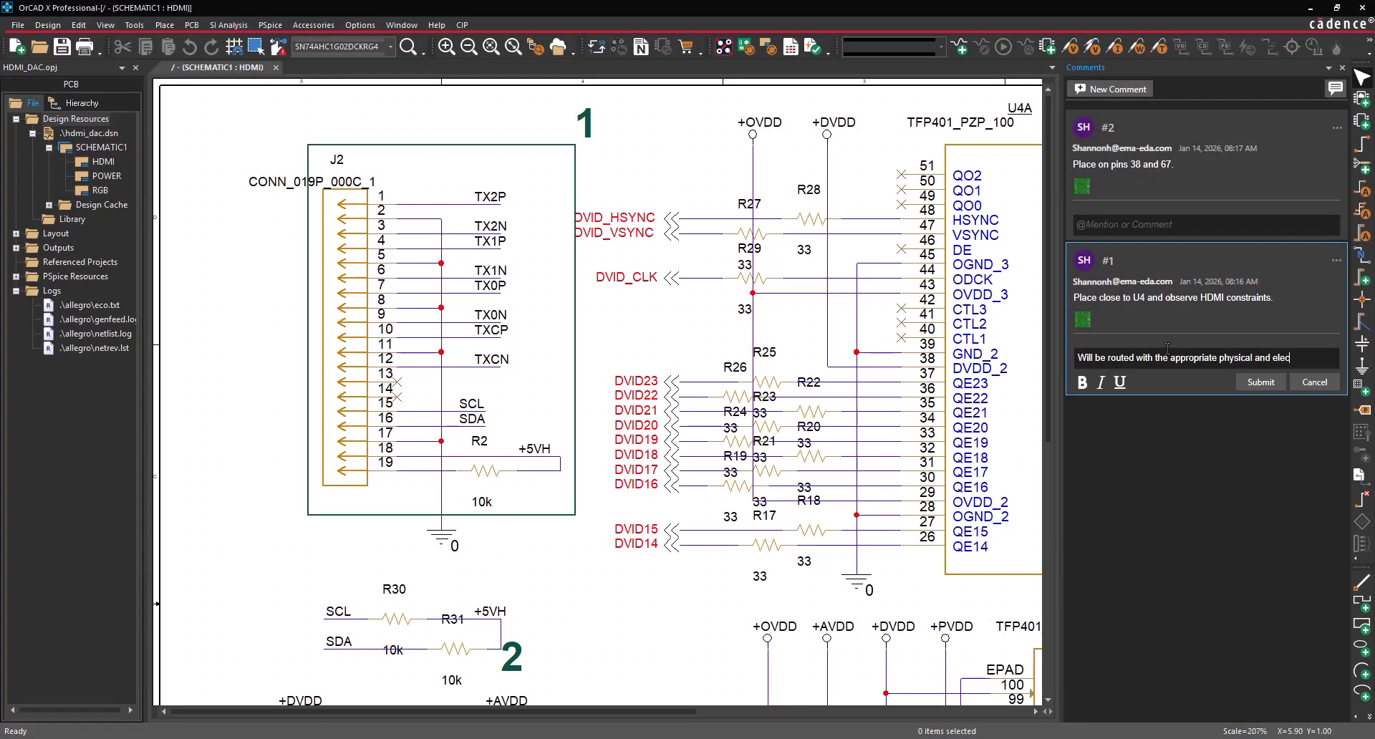
text(cal constraints defined.)
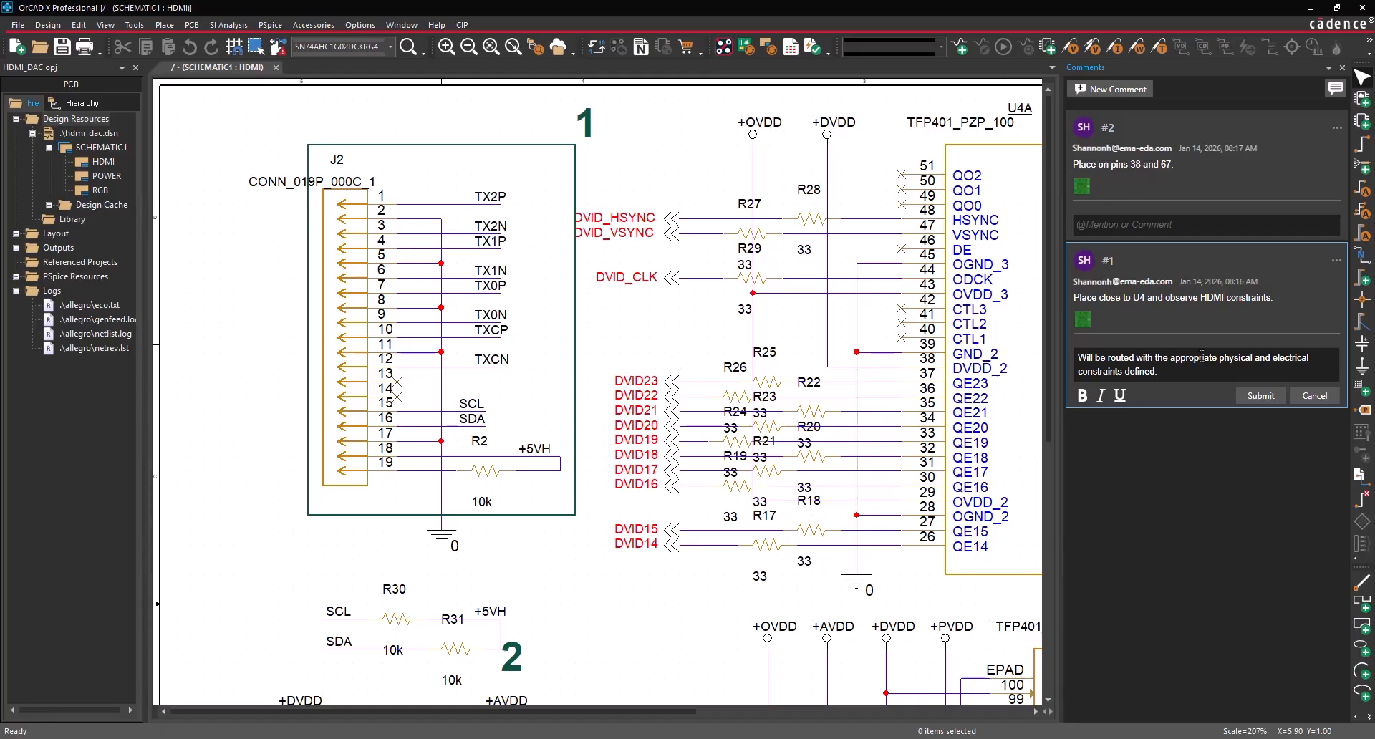
click(1259, 396)
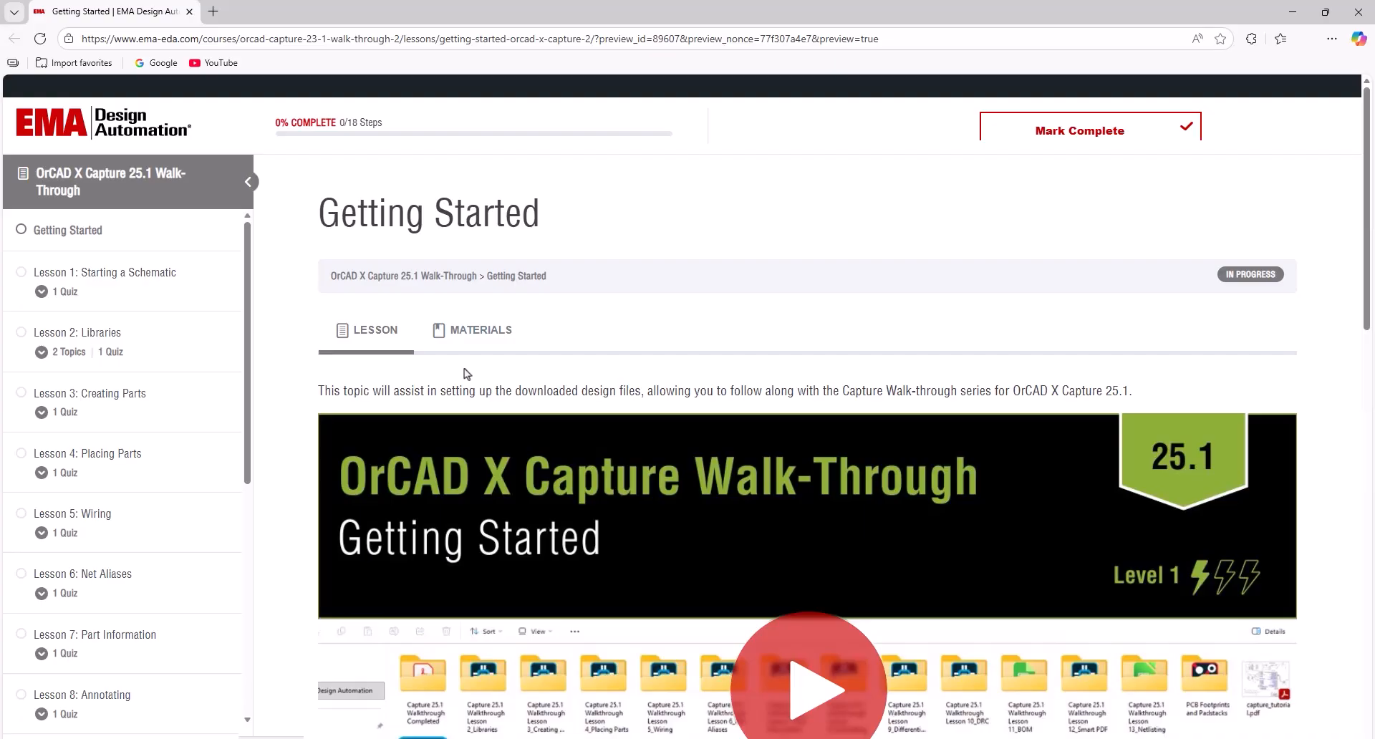
click(464, 341)
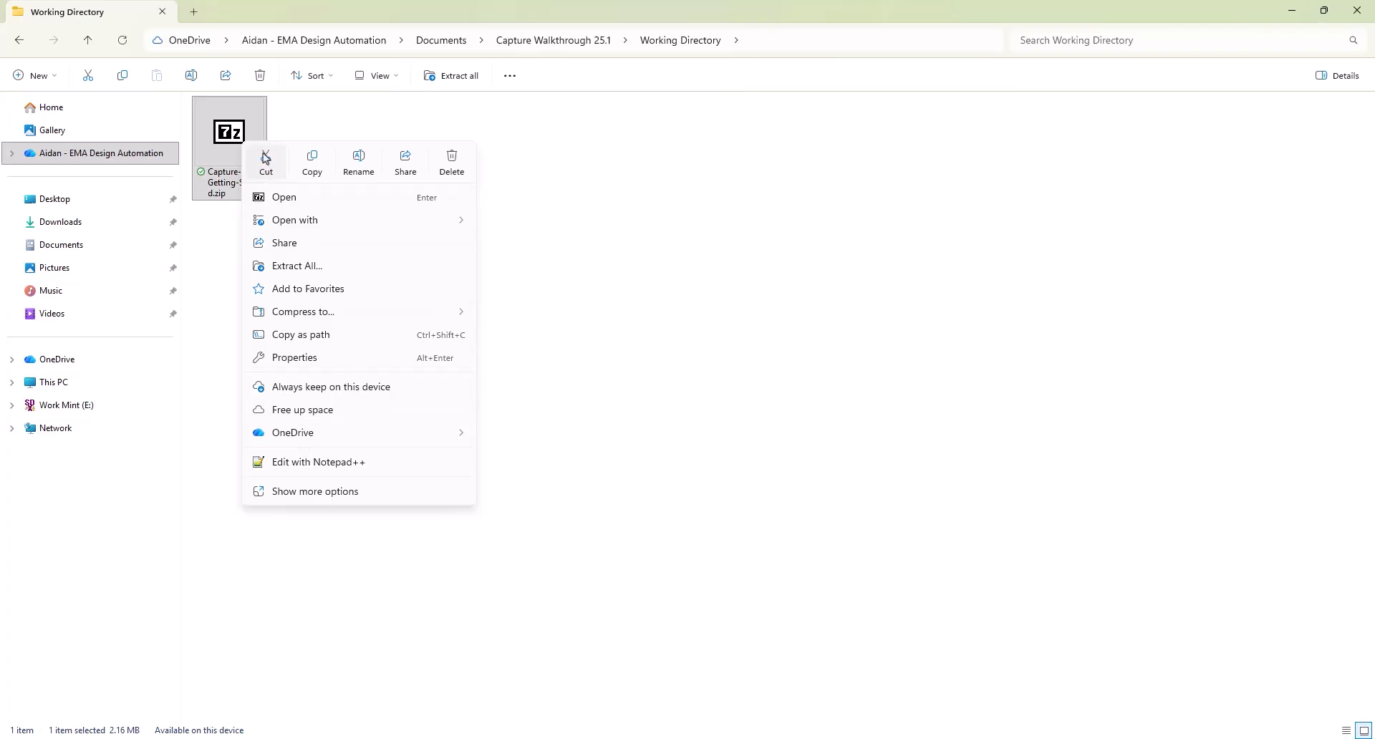
- Extract the Getting Started zip and copy CAPTURE_TUTORIAL_LIB.OLB
click(280, 266)
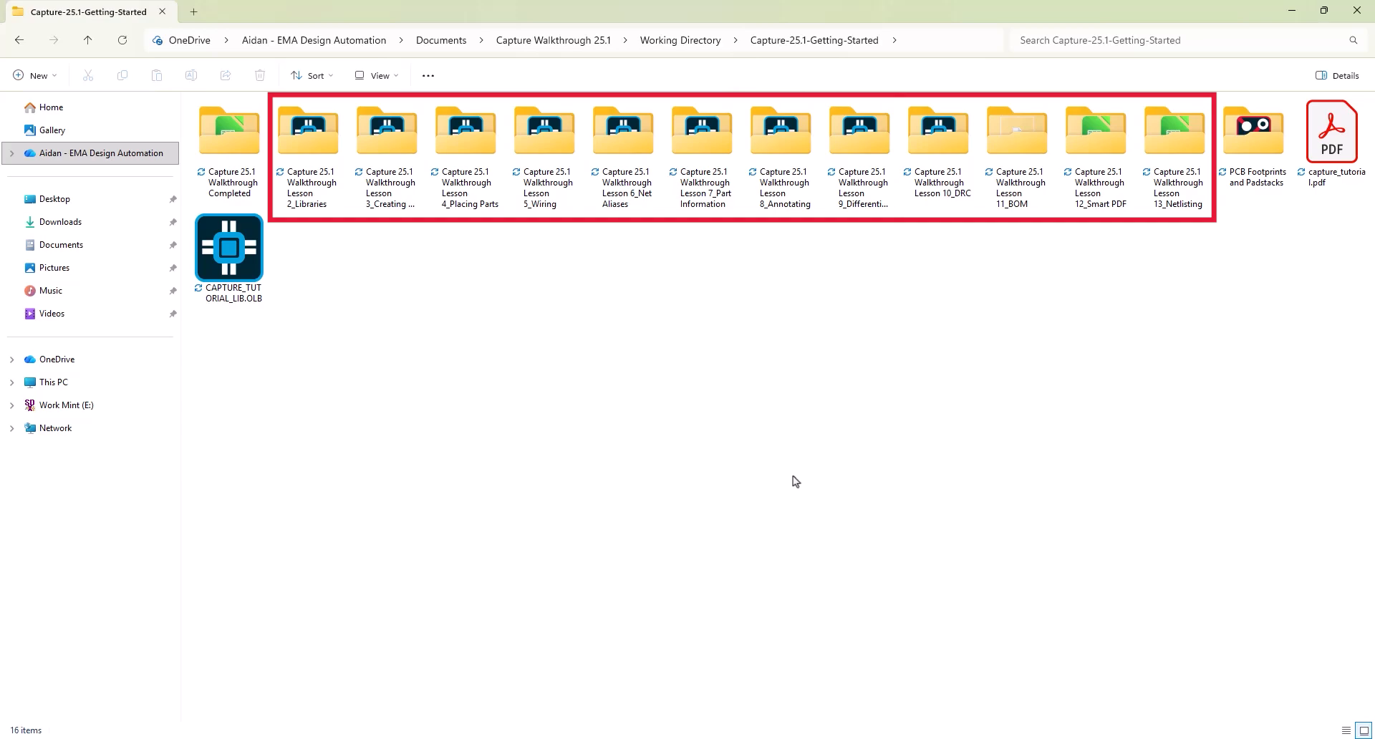
click(254, 268)
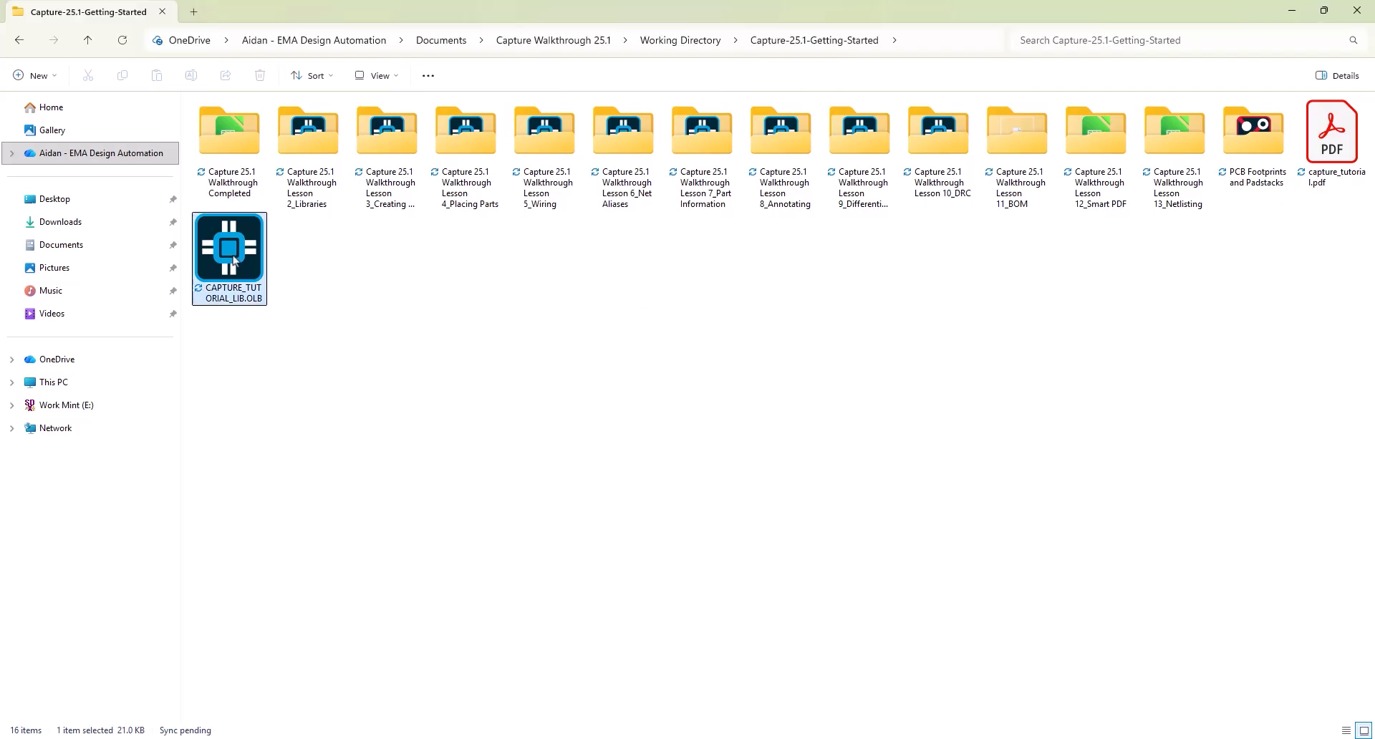
right_click(265, 277)
click(299, 280)
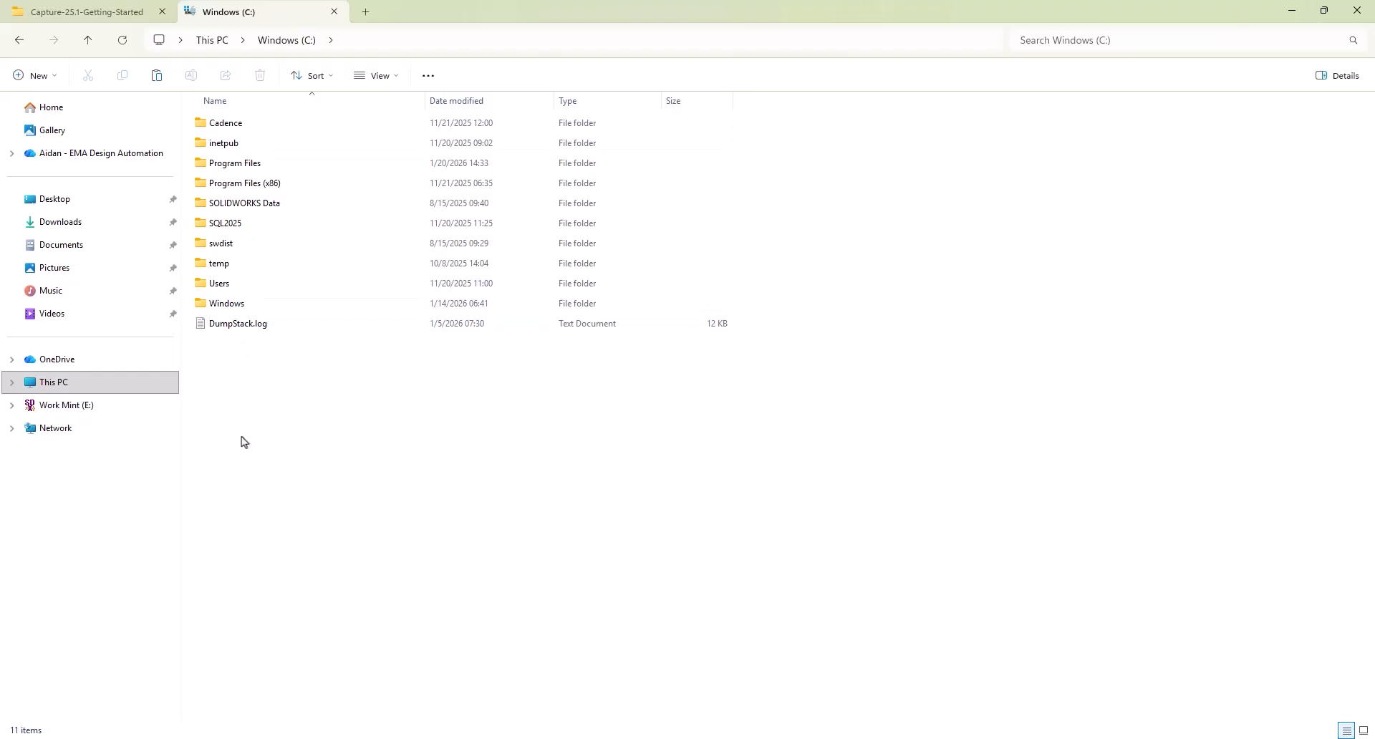
- Paste the library file into C:\Cadence\SPB_25.1\tools\capture\library
double_click(222, 124)
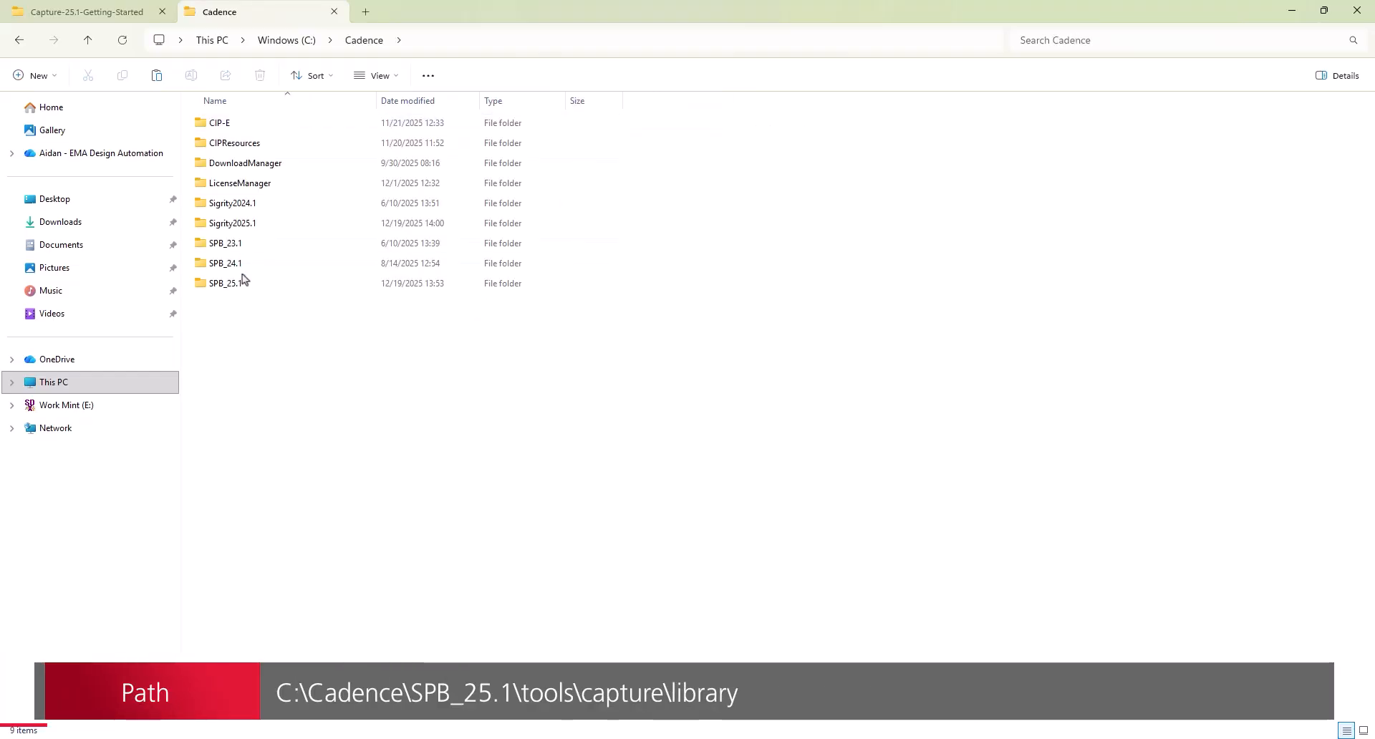
double_click(233, 283)
double_click(233, 390)
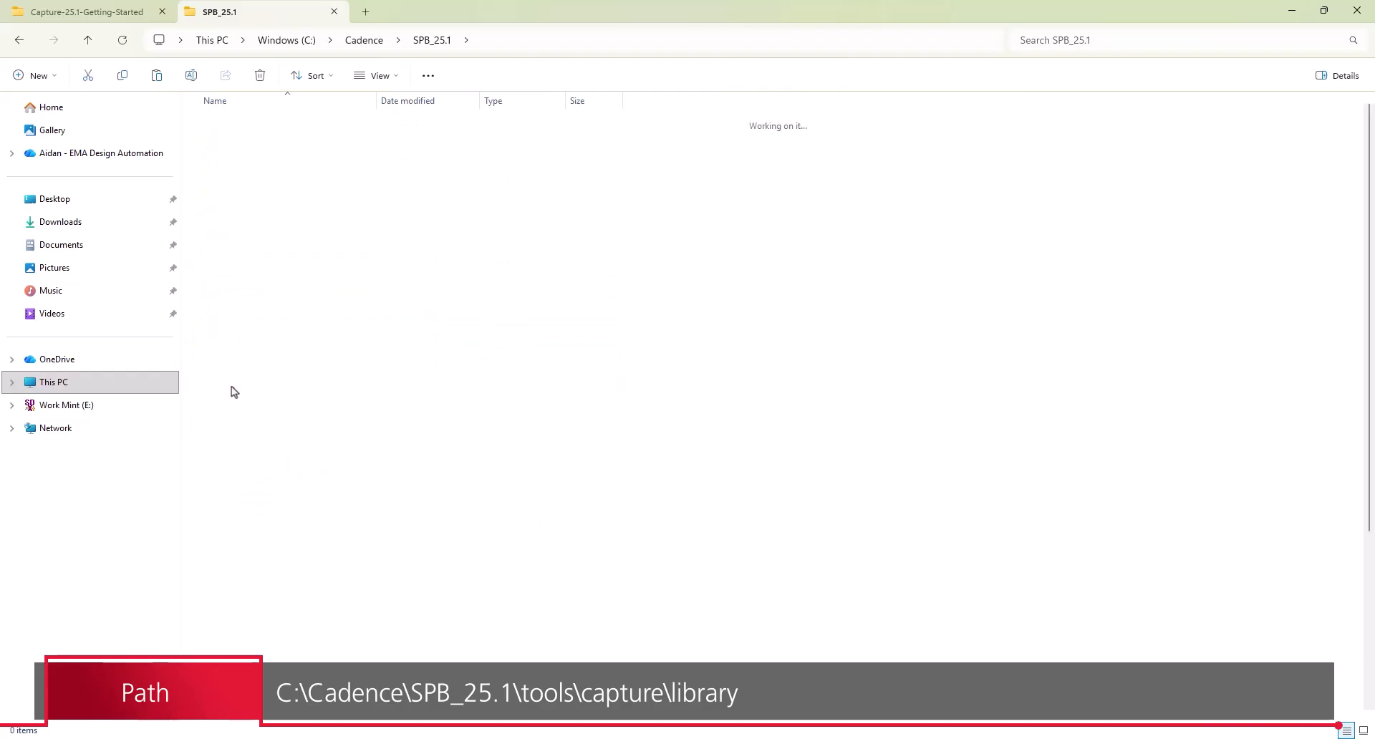
double_click(246, 223)
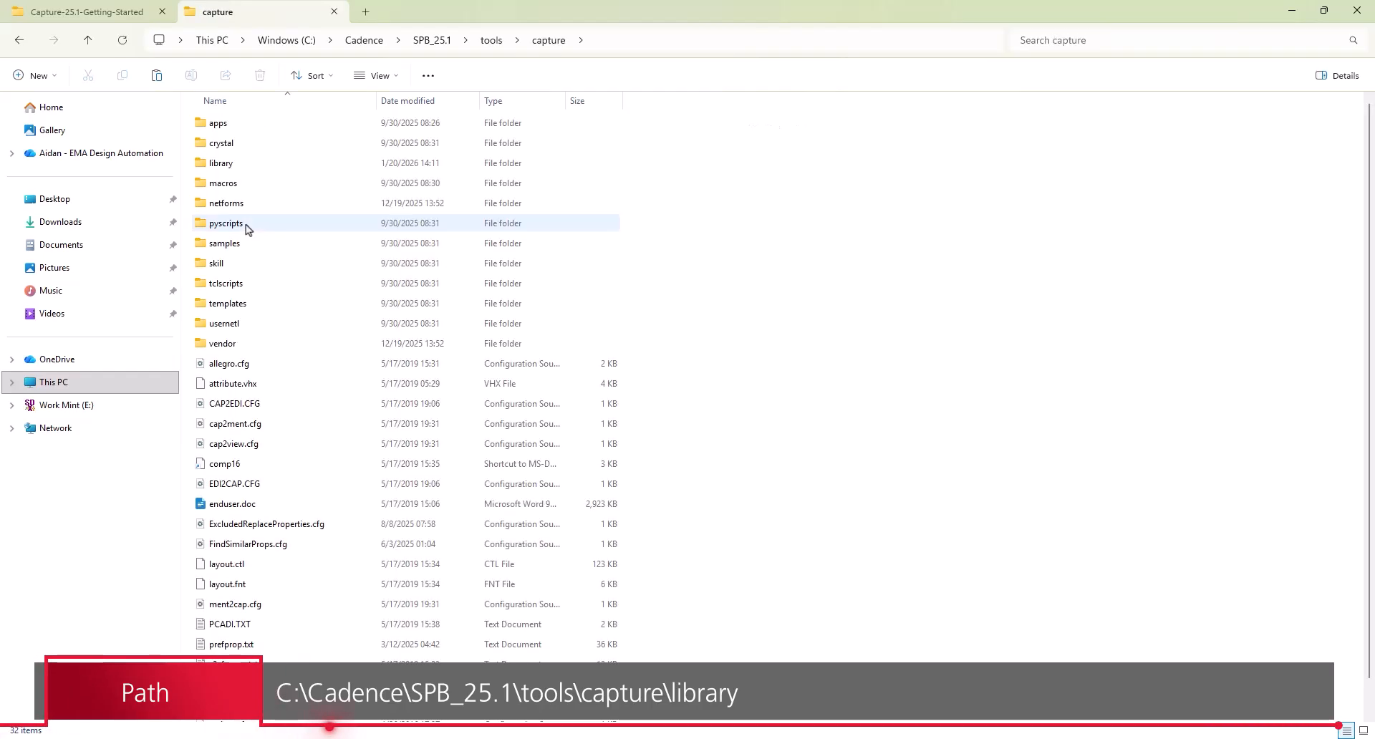
double_click(237, 162)
right_click(793, 310)
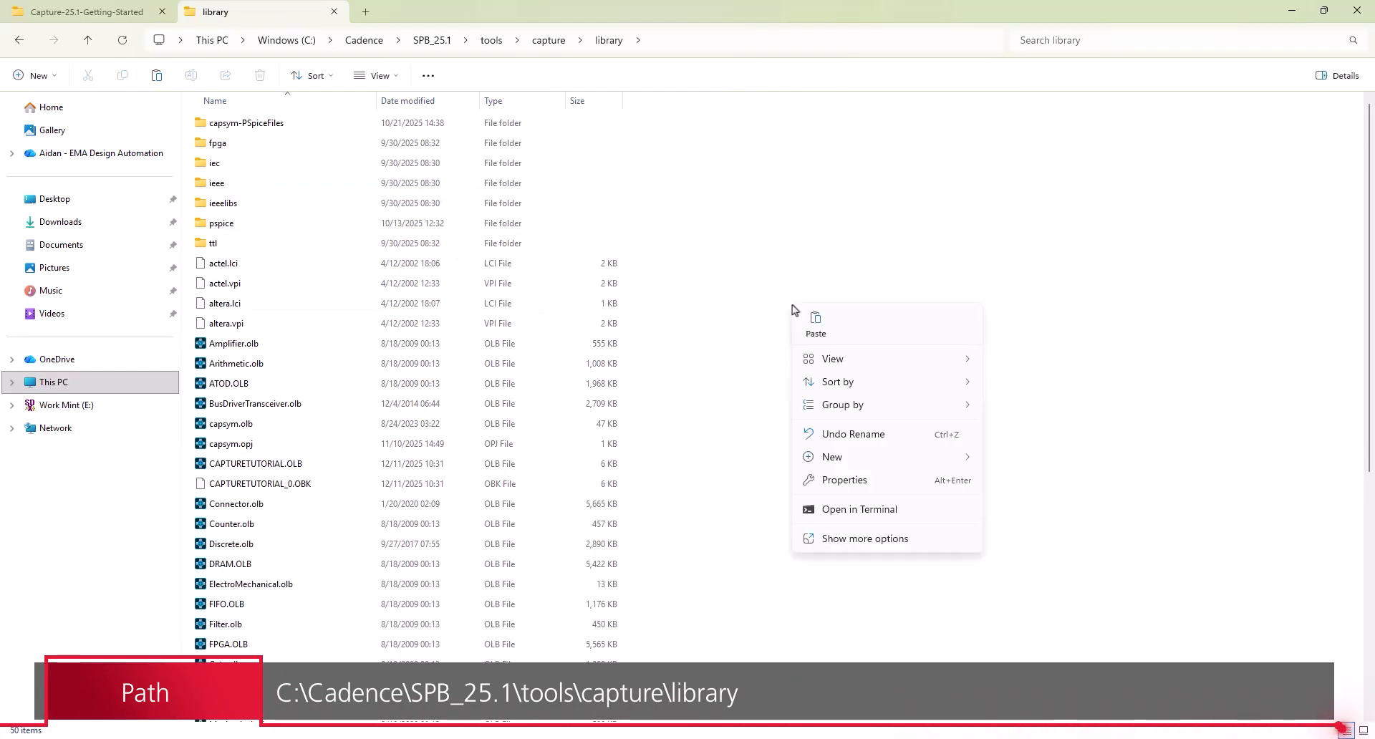
click(815, 324)
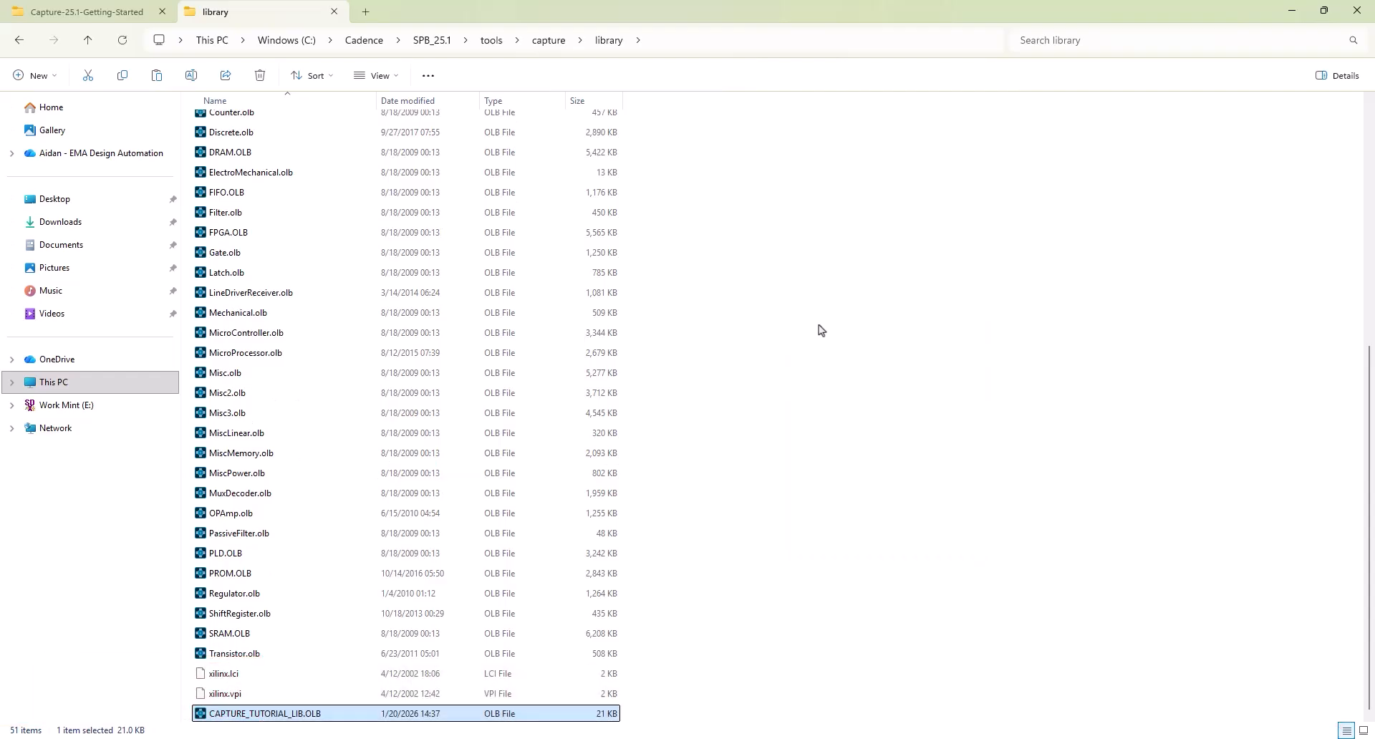
- Return to the EMA course page and show the LESSON tab's text and video
click(681, 738)
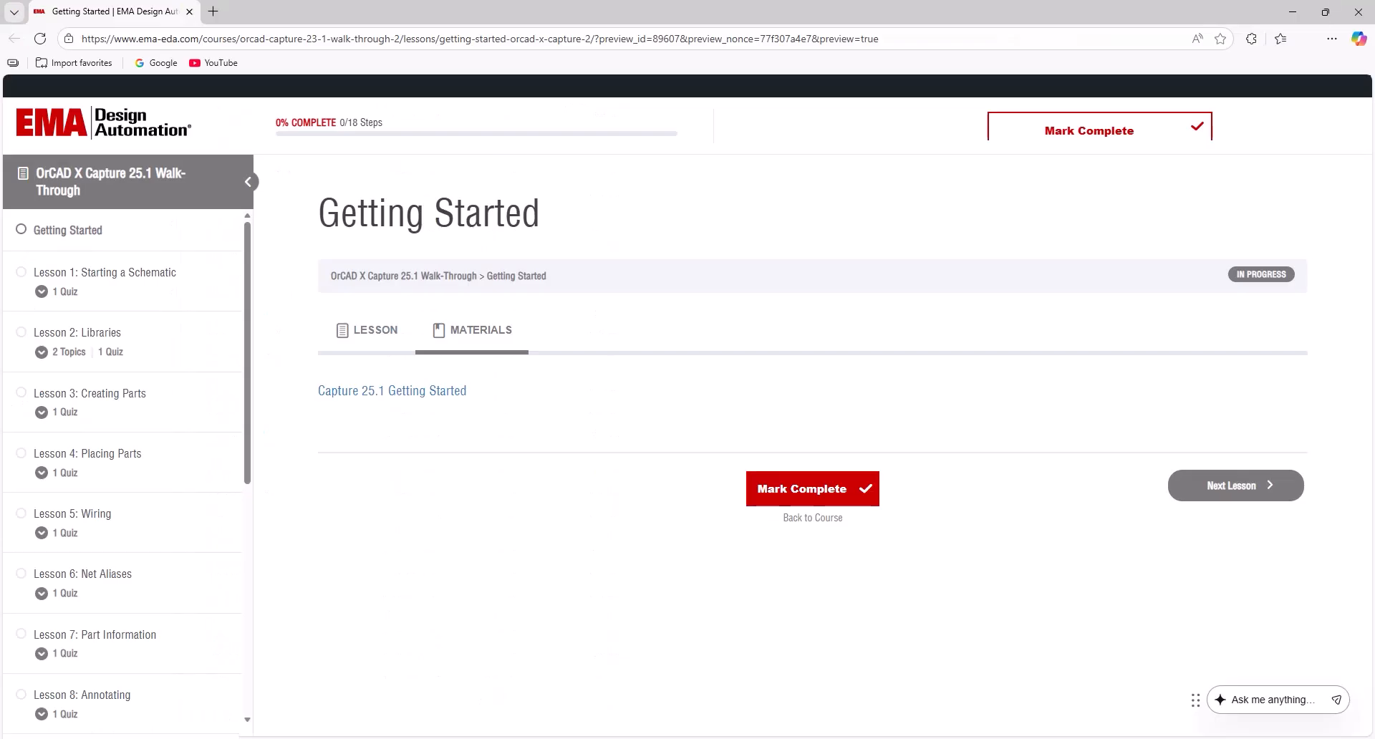
click(378, 341)
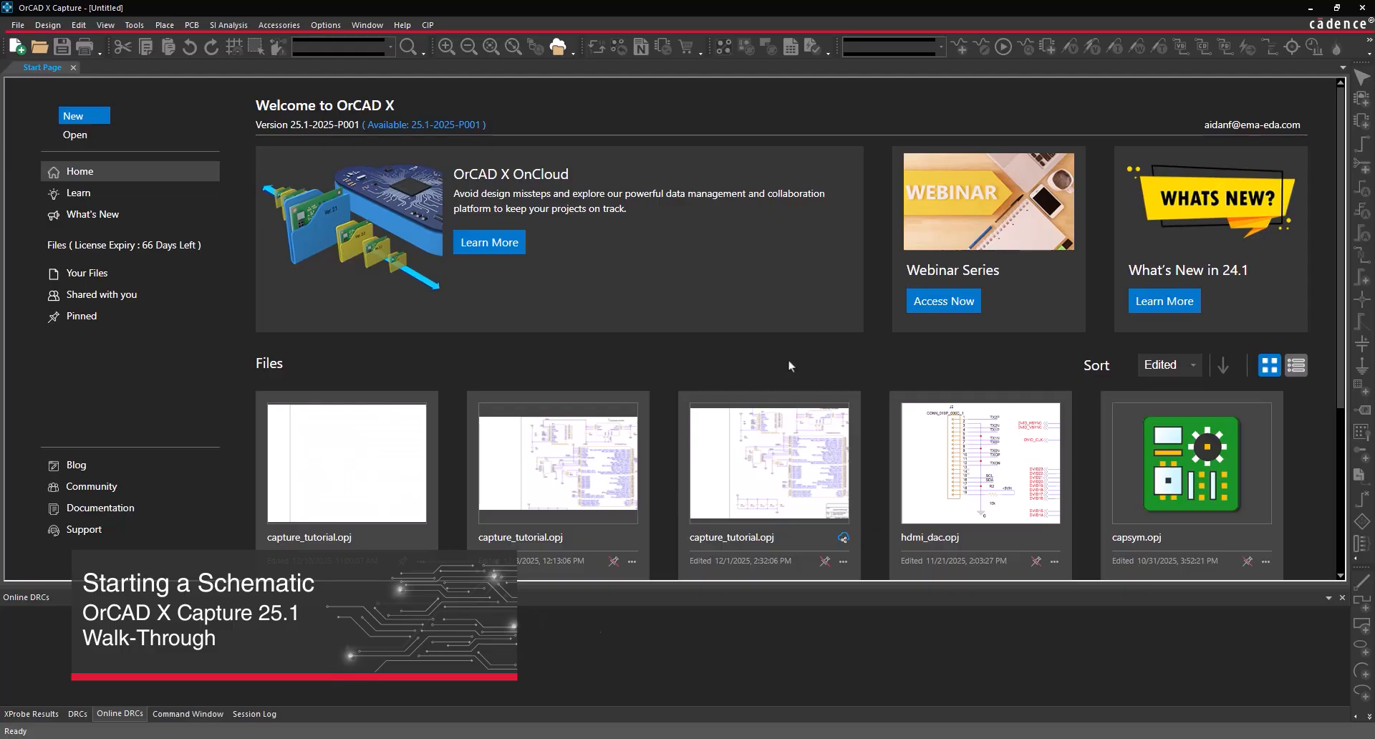
- Start Capture CIS 25.1 from the Cadence OrCAD X and Allegro X 25.1 Start menu folder
key(super)
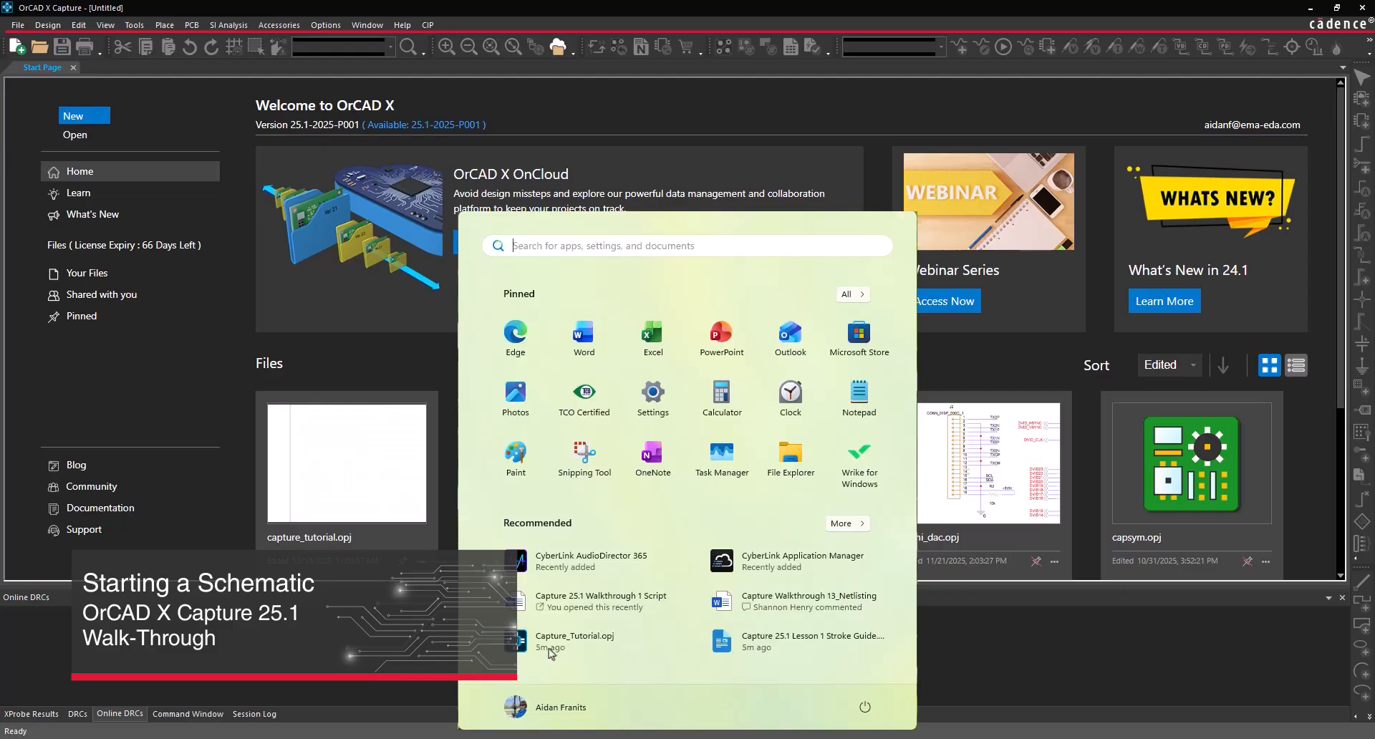
click(862, 297)
scroll(636, 511, down, 10)
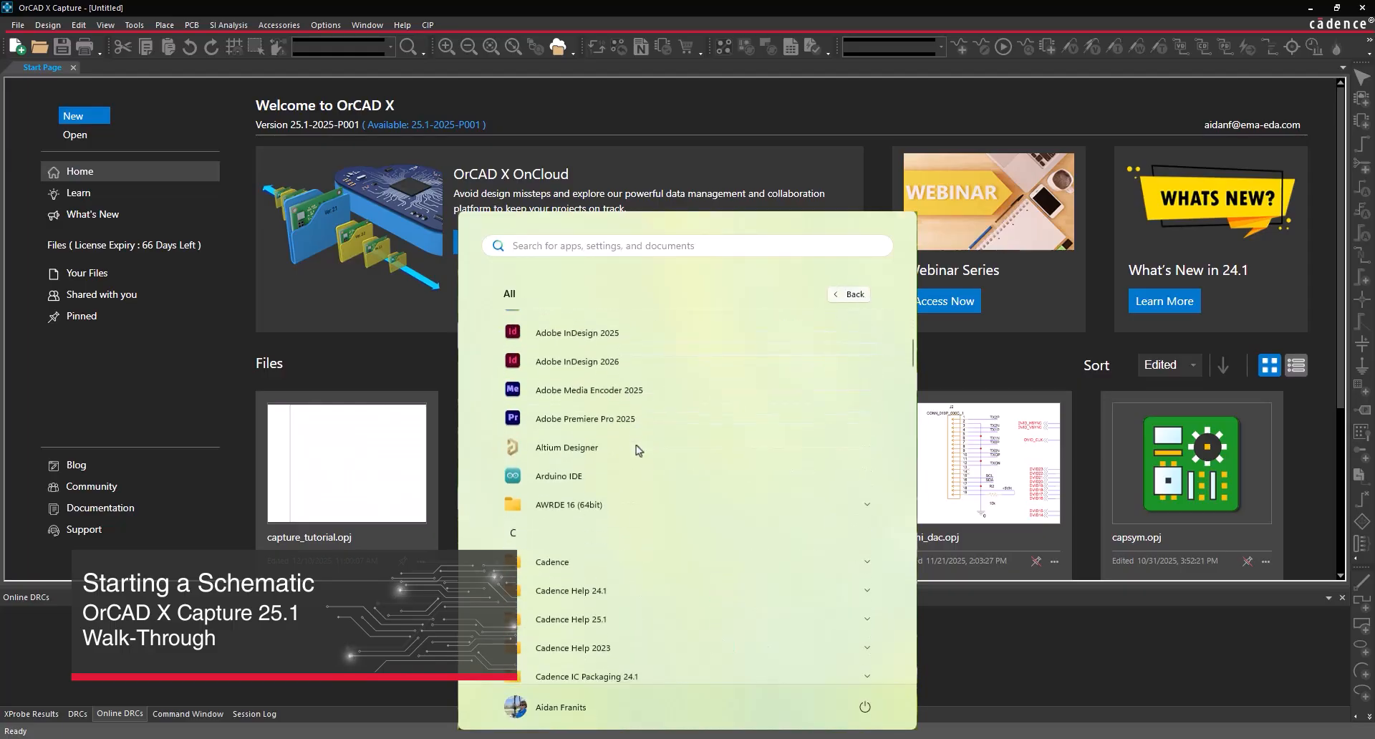
click(636, 509)
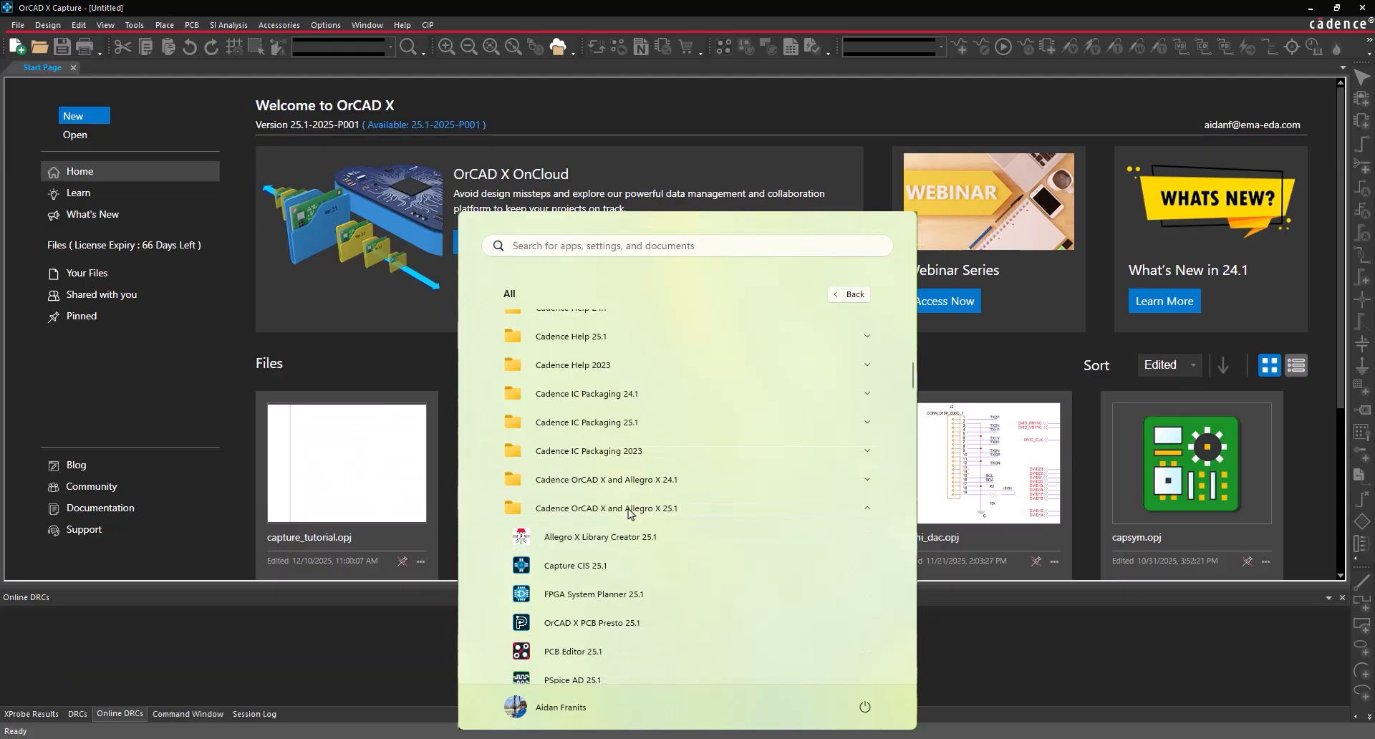
click(616, 567)
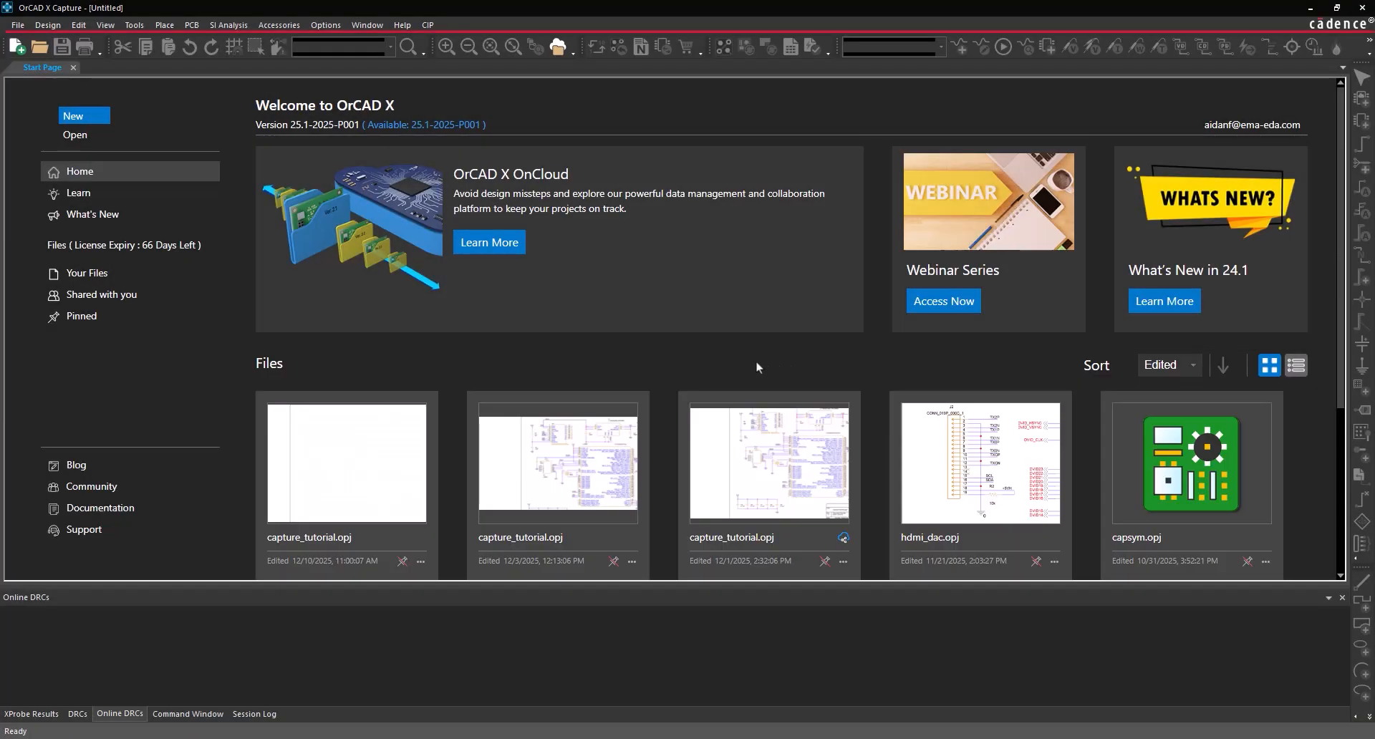
click(158, 194)
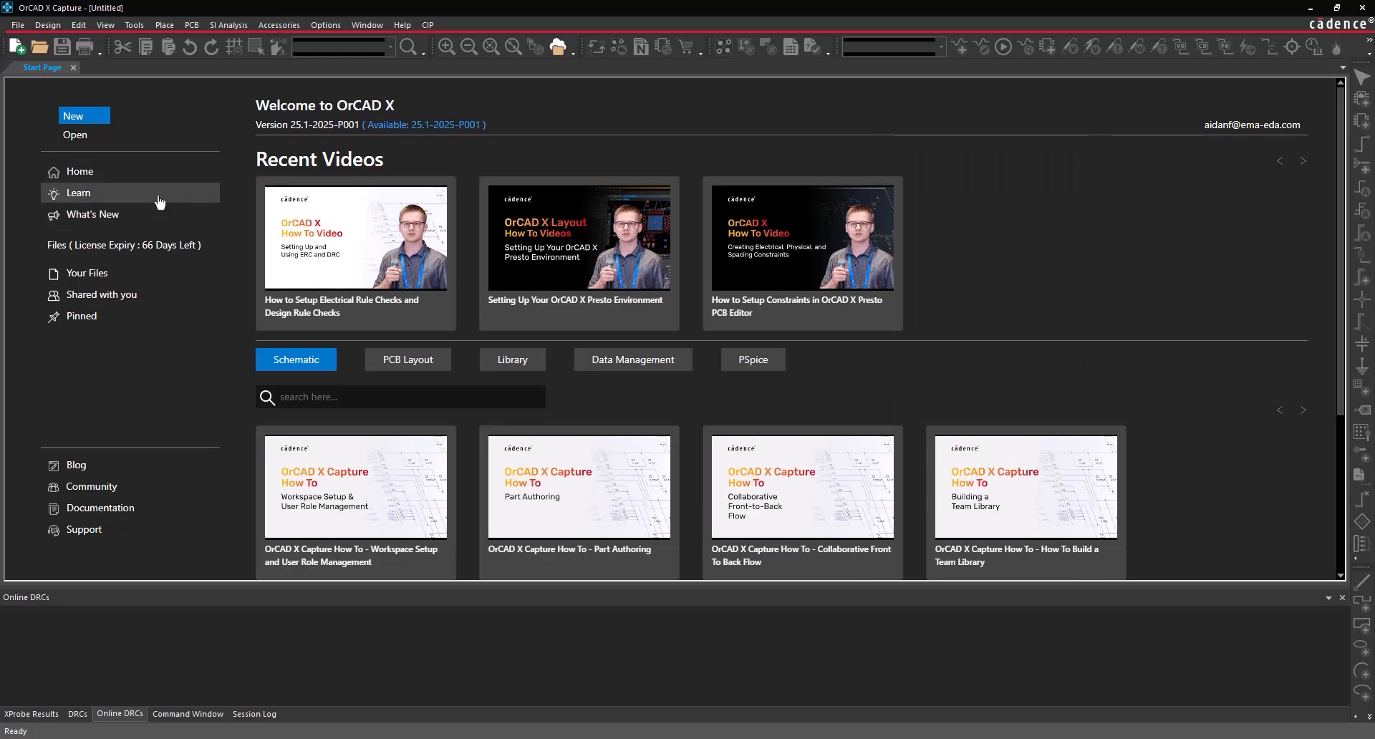
click(159, 217)
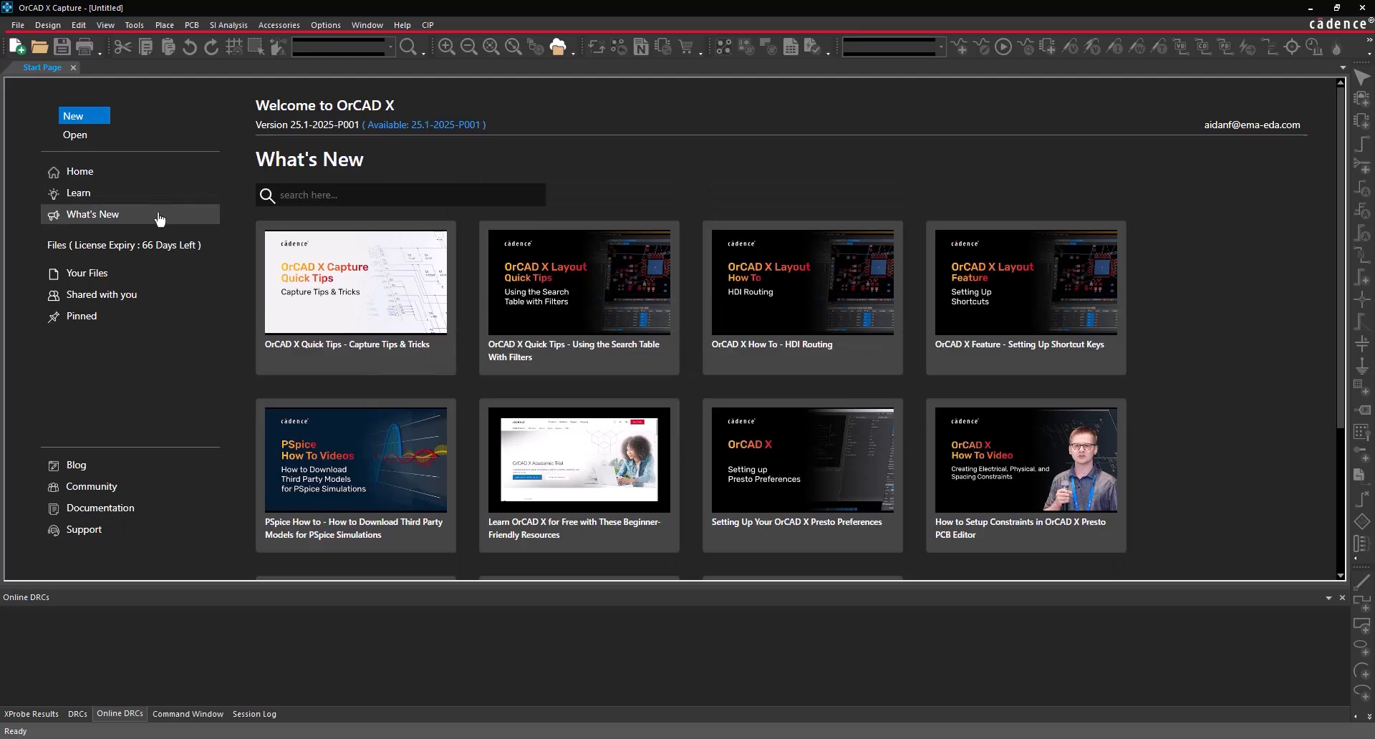
click(155, 174)
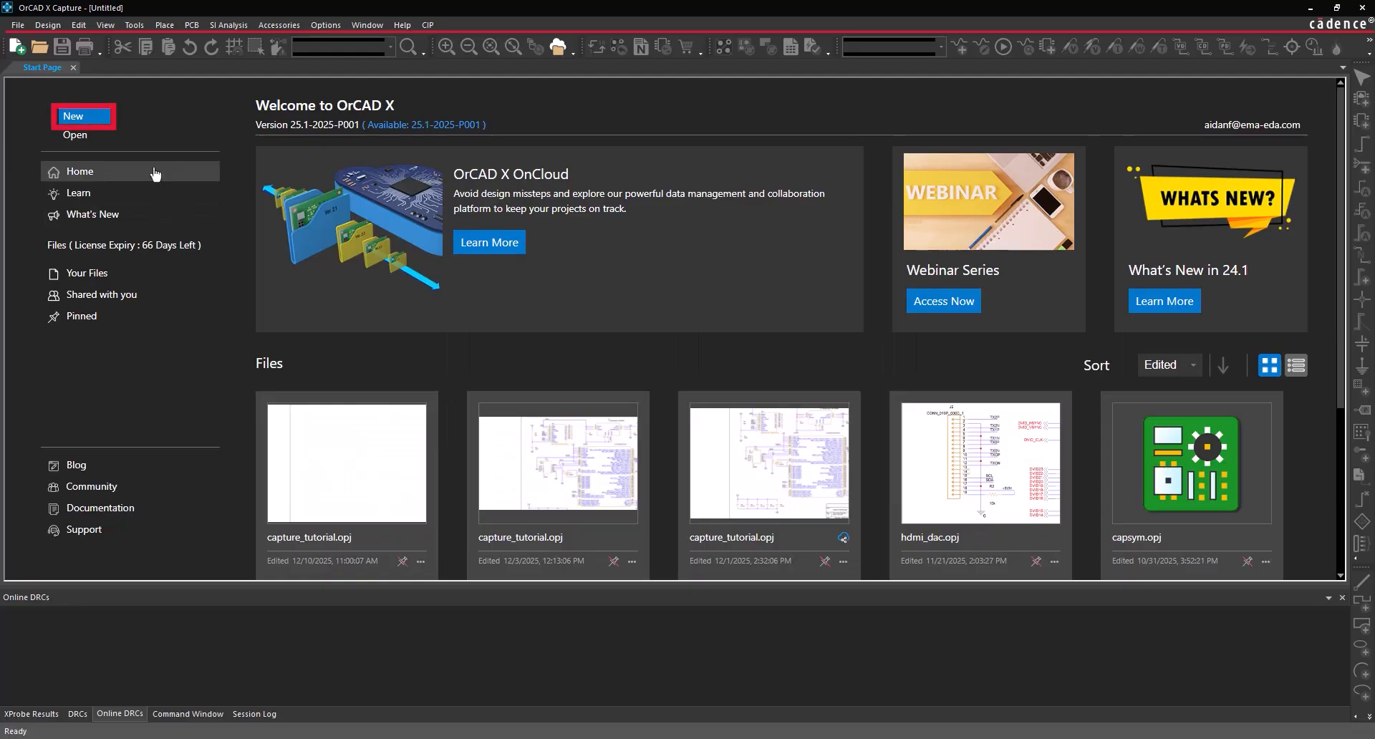
- Create project Capture_Tutorial in the Working Directory folder with Use Workspace unchecked
click(17, 26)
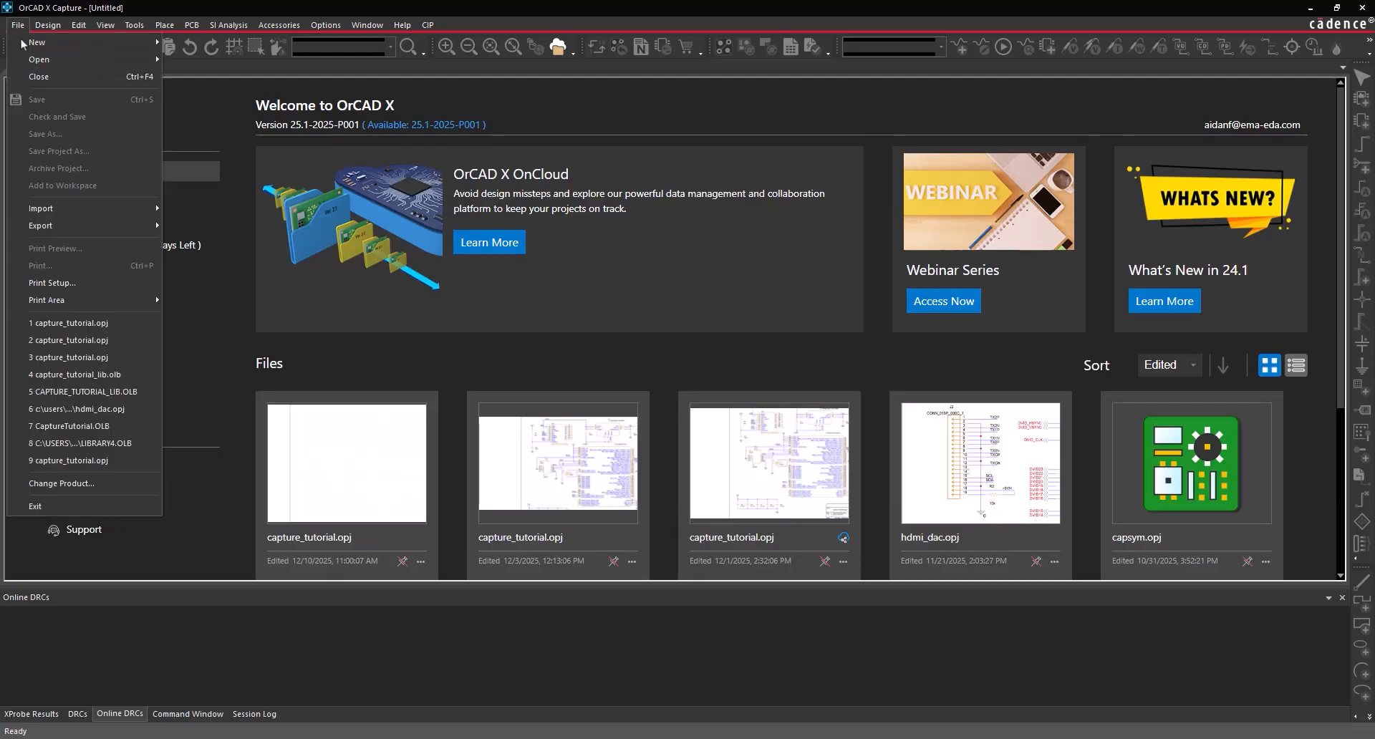
mouse_move(24, 47)
click(183, 43)
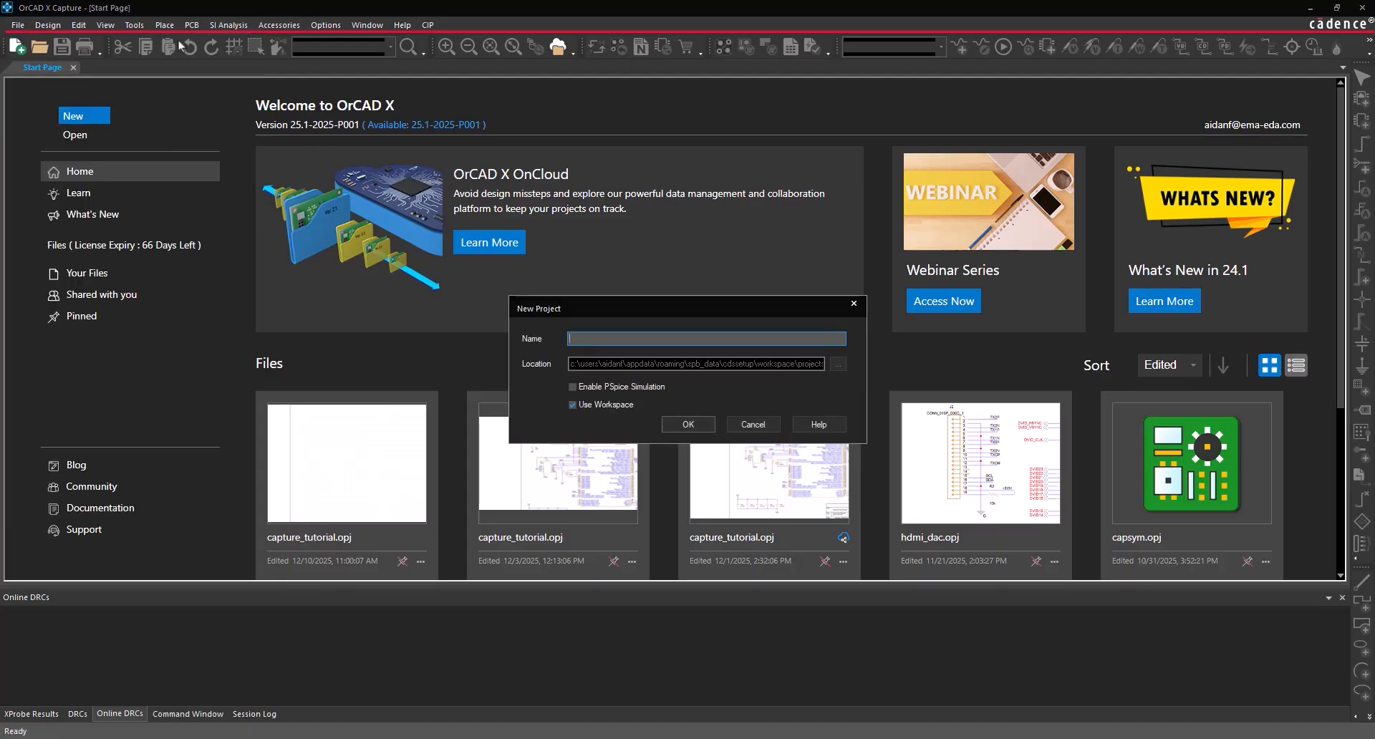
text(Capture_Tutorial)
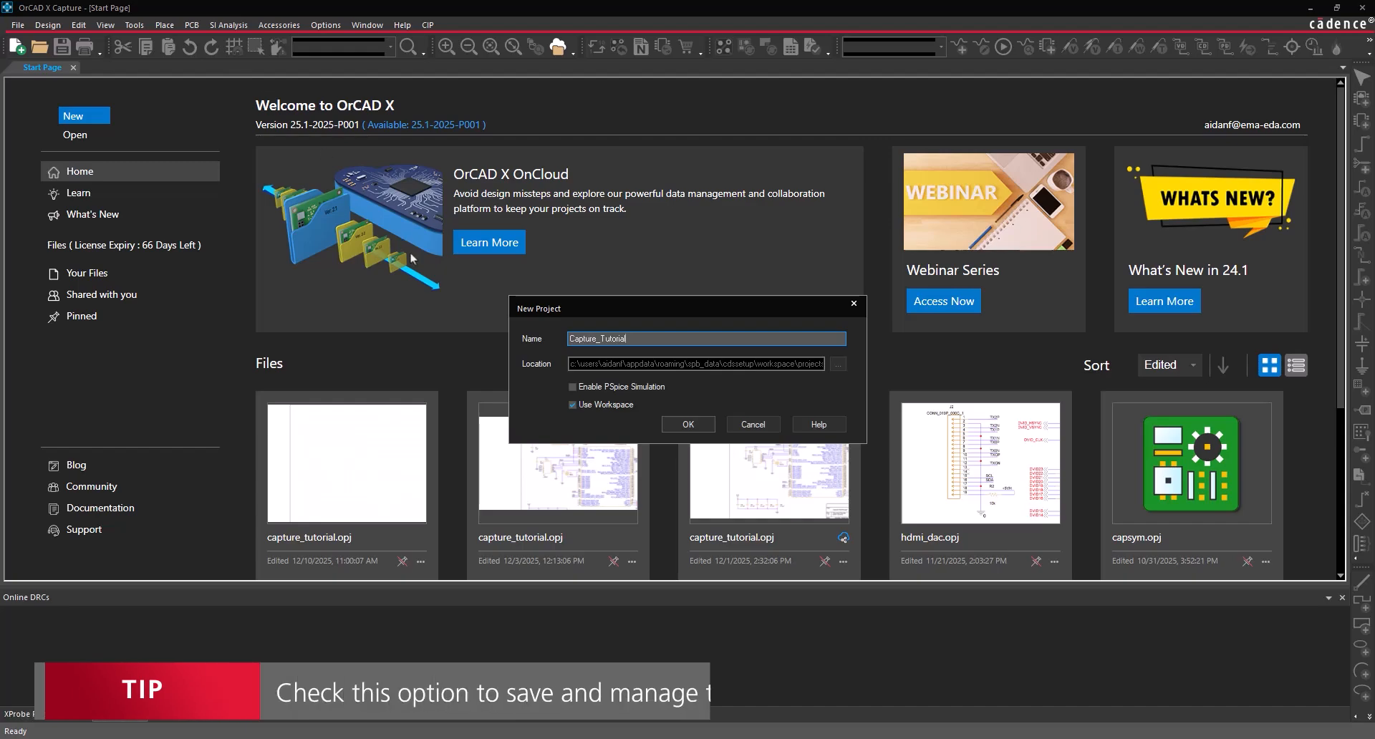
click(573, 405)
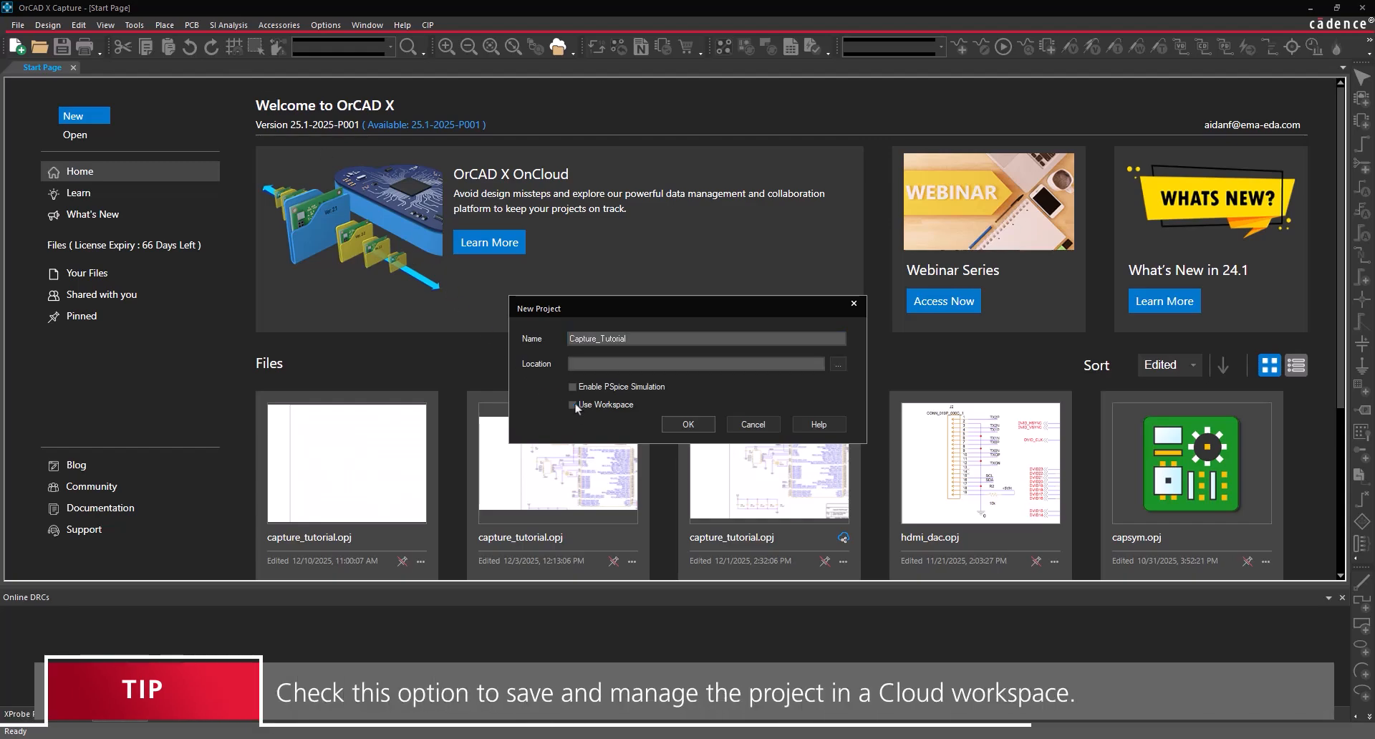
click(837, 364)
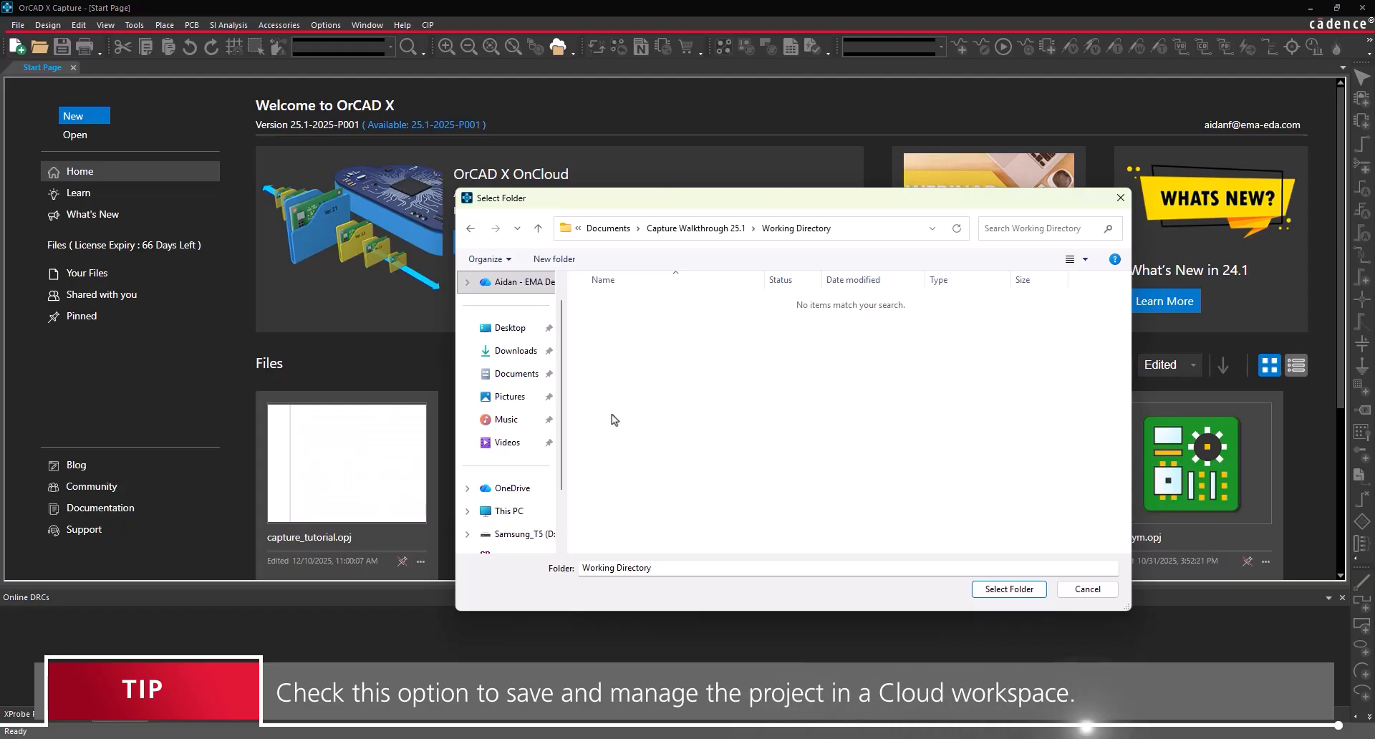
click(979, 588)
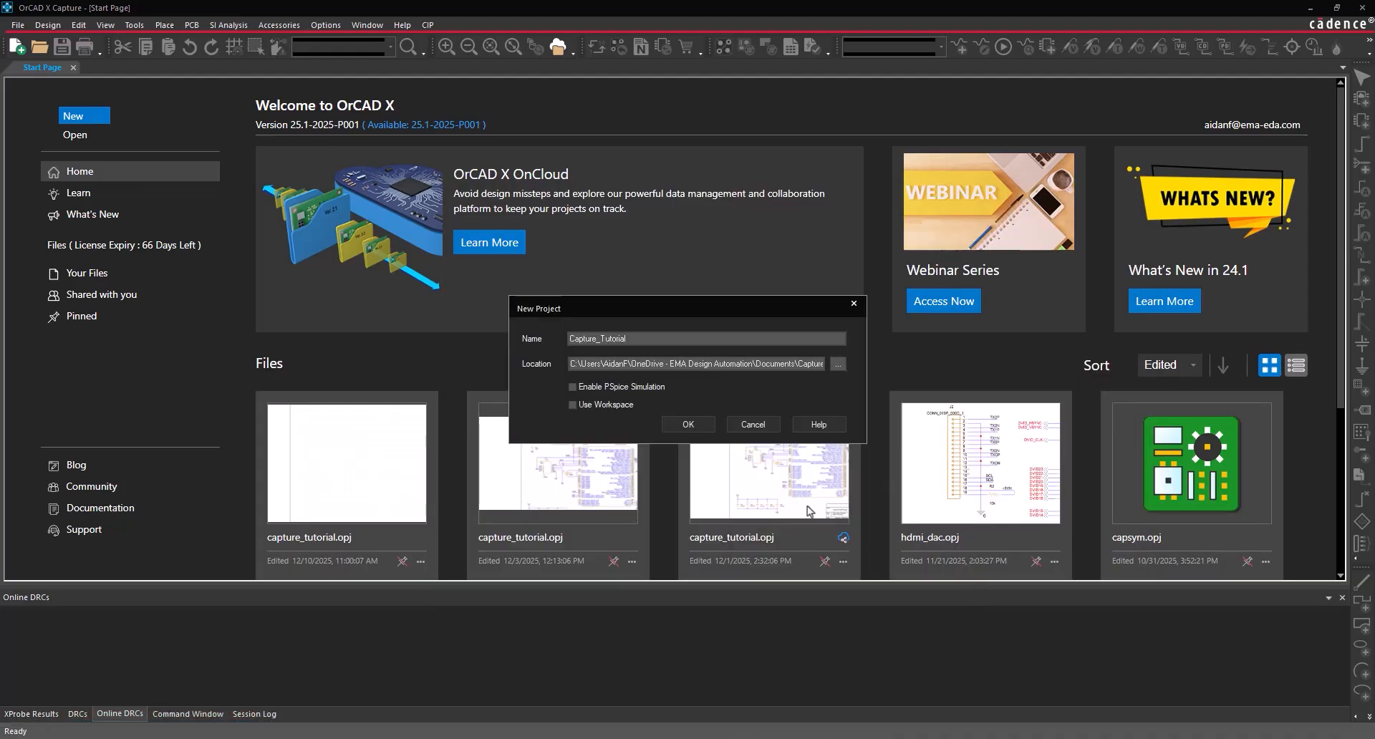
click(690, 425)
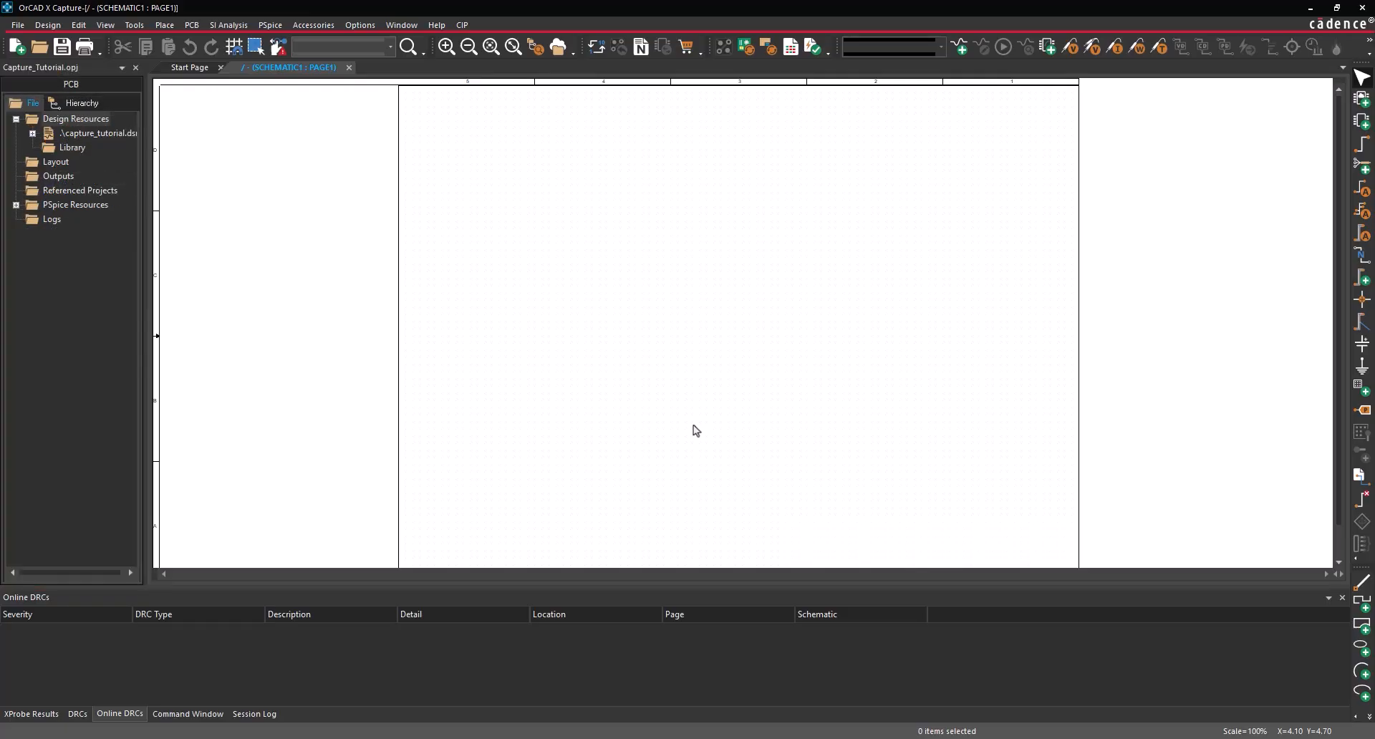
- Browse the Tools, Accessories and Options menus, then float the electrical drawing toolbar
click(134, 25)
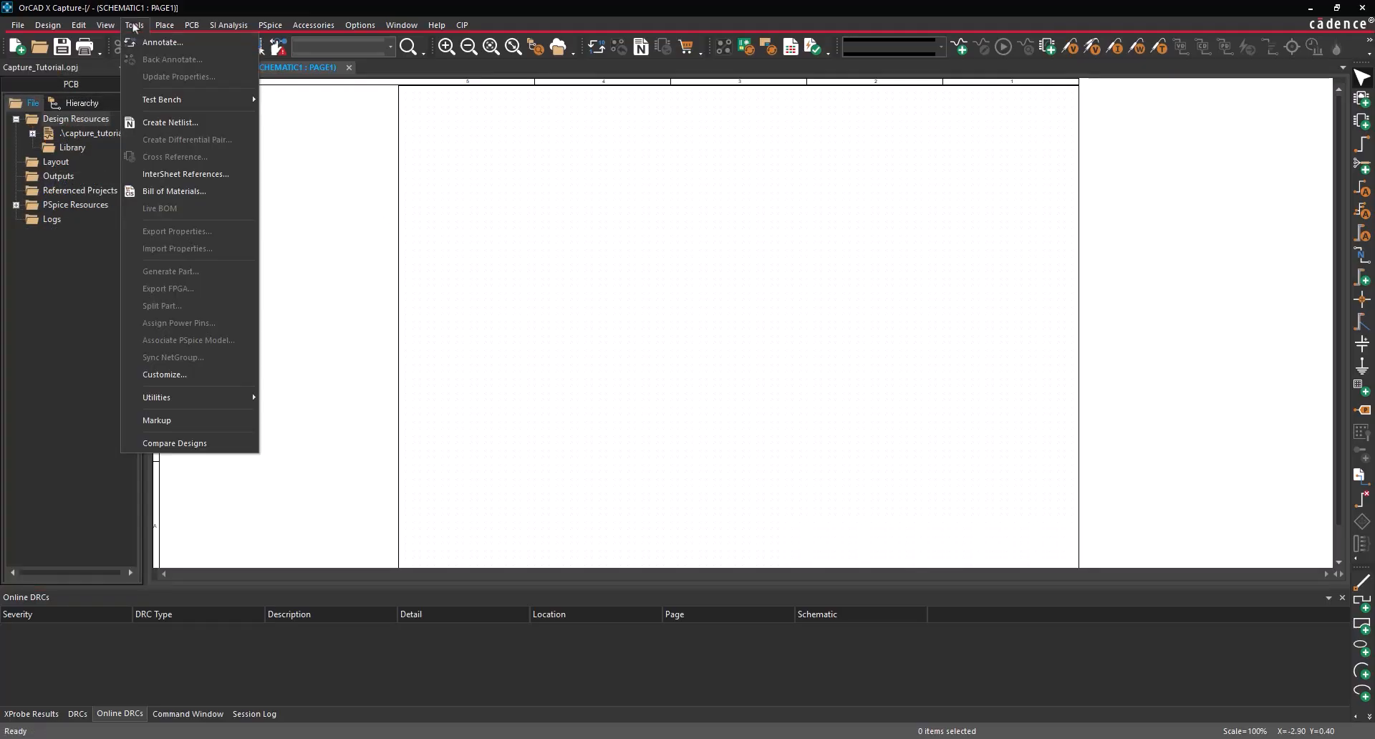
mouse_move(160, 30)
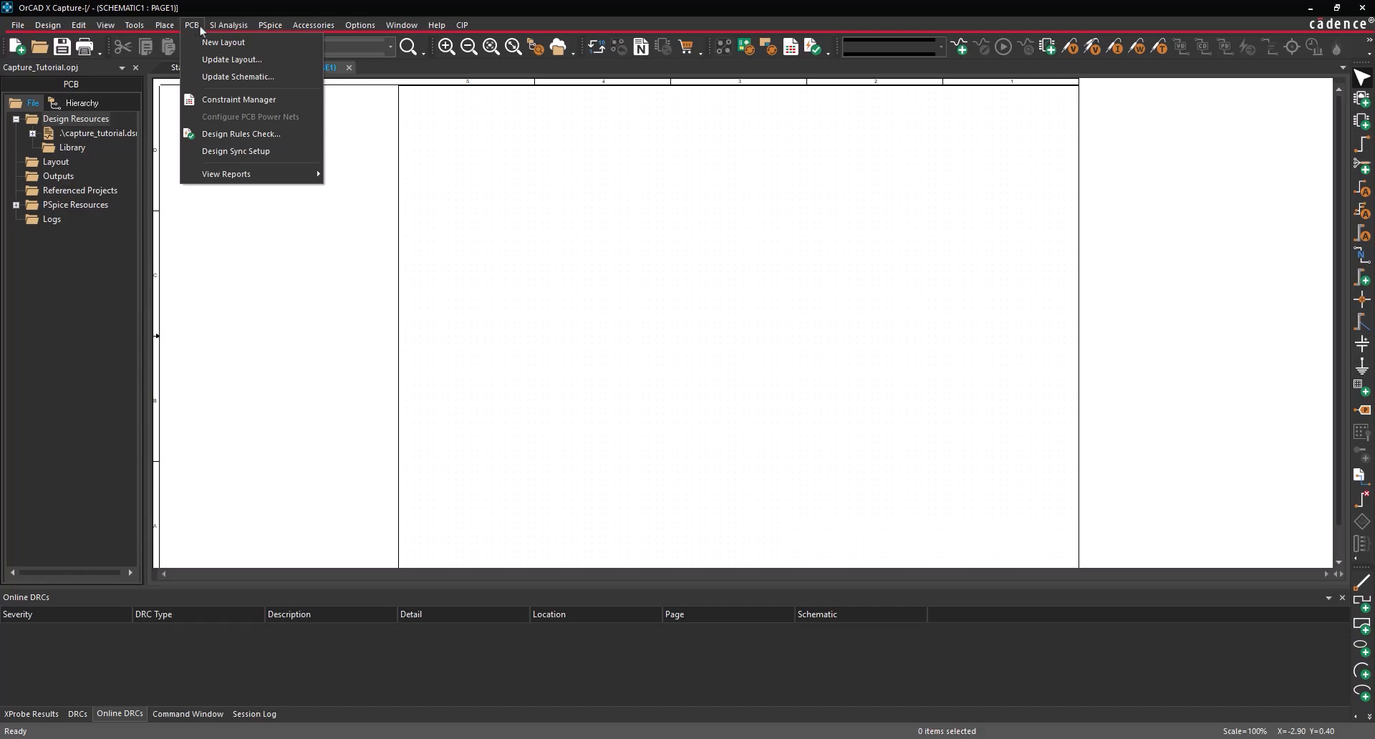
click(266, 27)
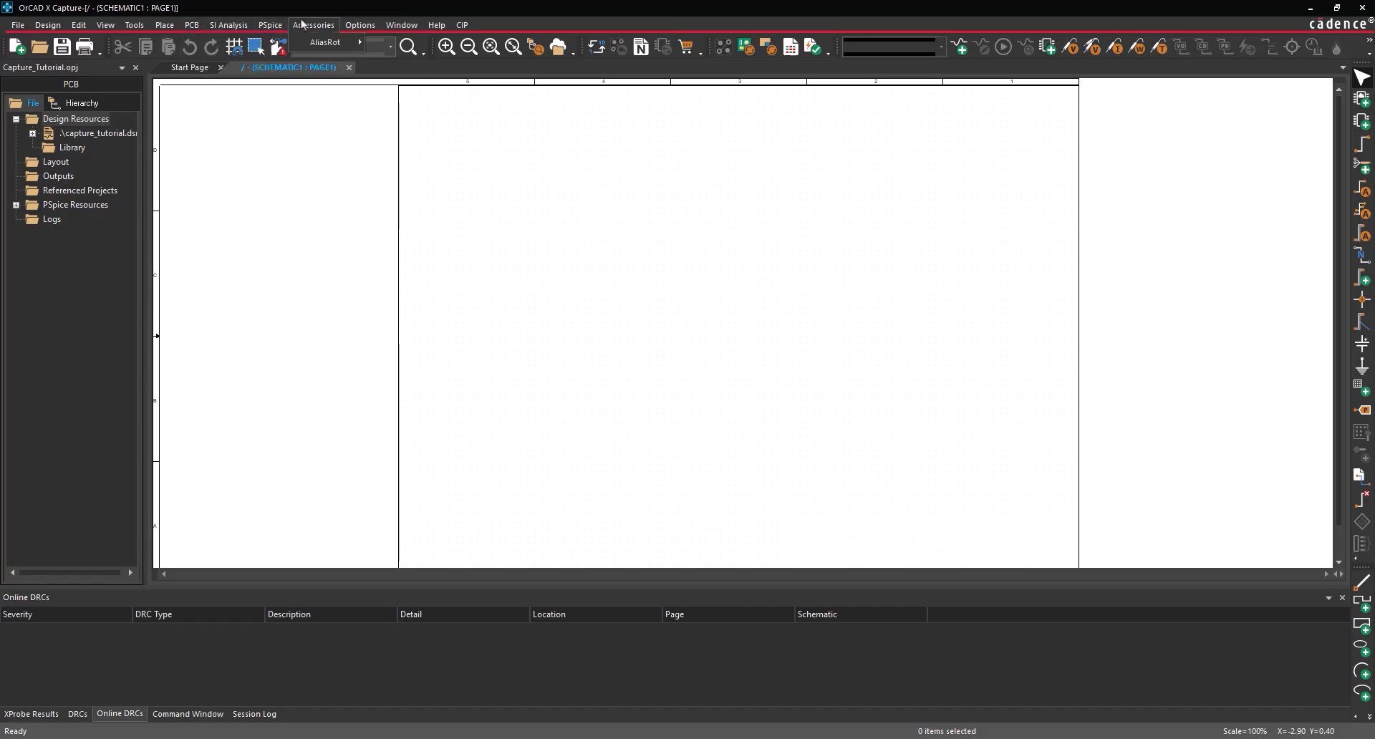
click(355, 26)
click(351, 9)
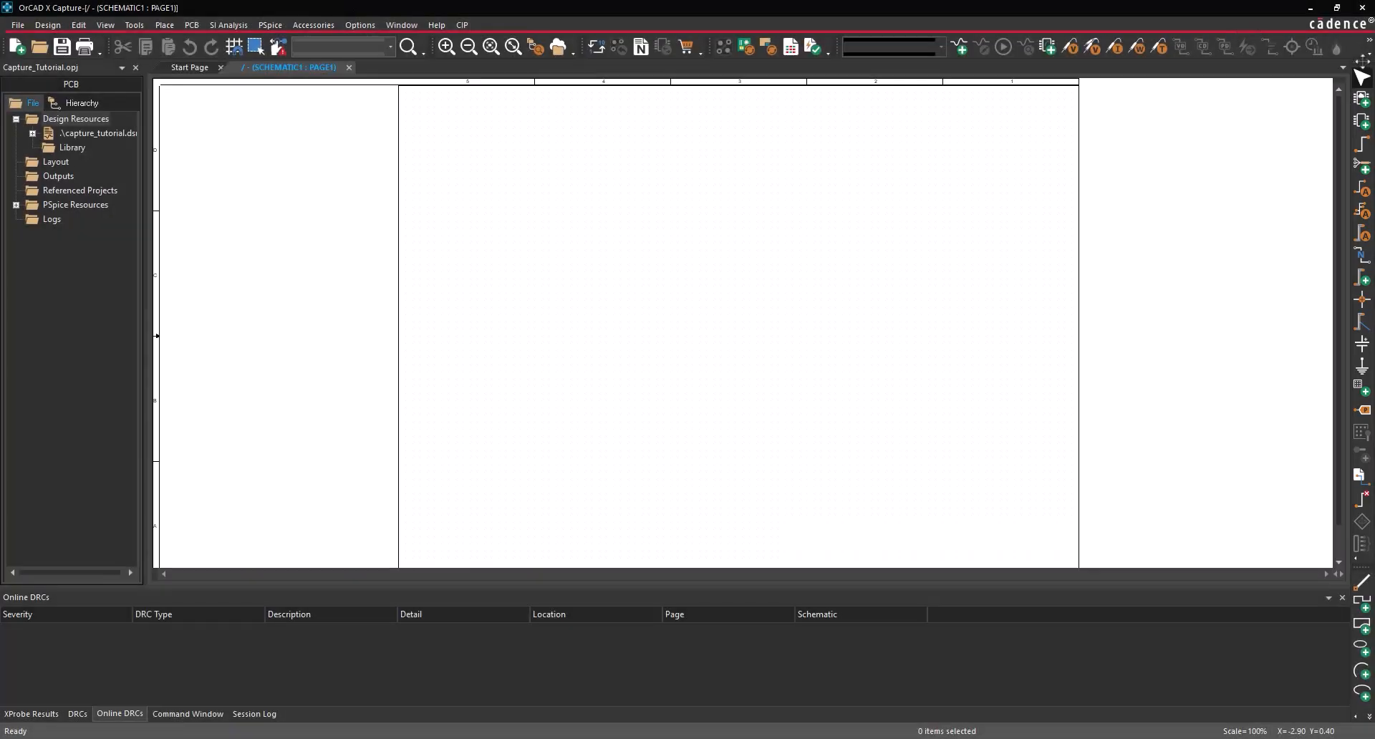
mouse_move(1363, 55)
mouse_down()
mouse_move(1367, 106)
mouse_move(1246, 84)
mouse_move(1101, 209)
mouse_move(1237, 110)
mouse_move(1362, 75)
mouse_up()
- Set the project panel to Floating and redock it along the left edge
click(121, 67)
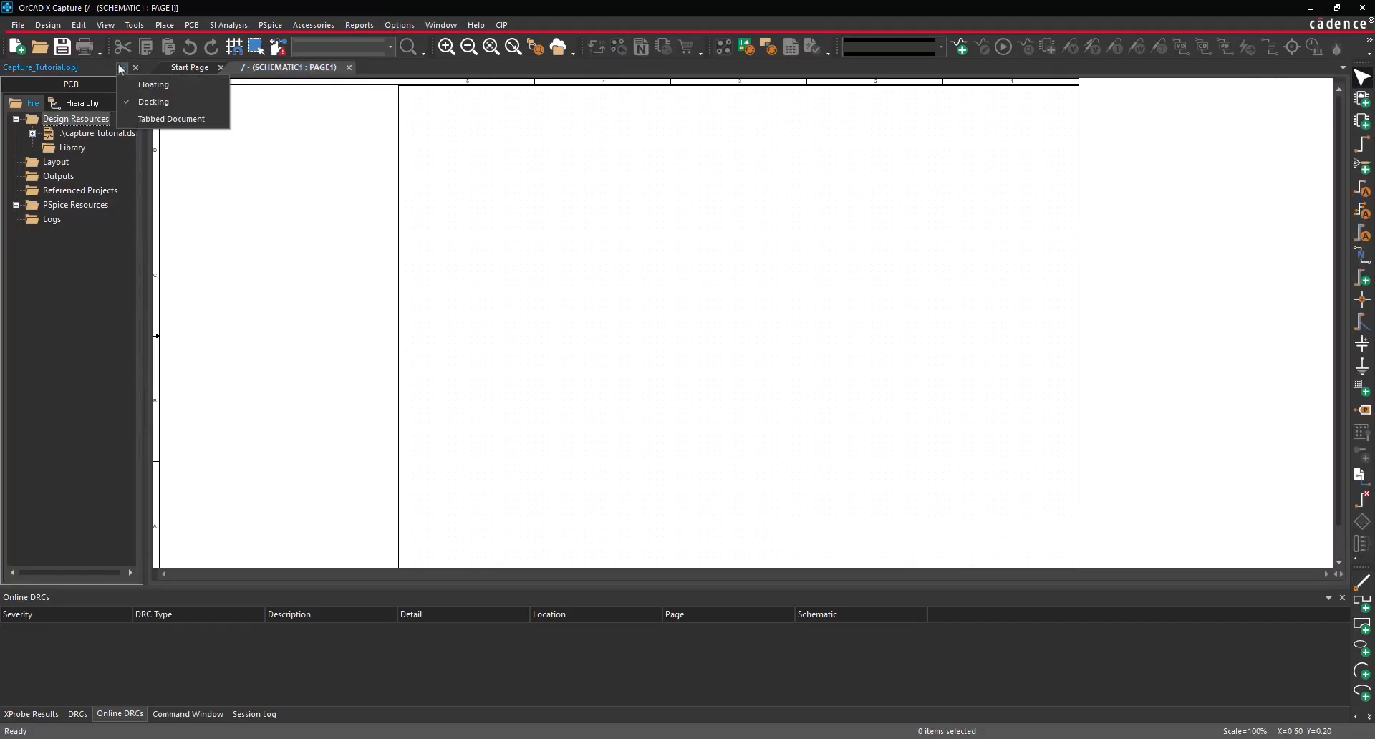
click(127, 82)
drag(106, 20, 536, 299)
drag(642, 317, 651, 320)
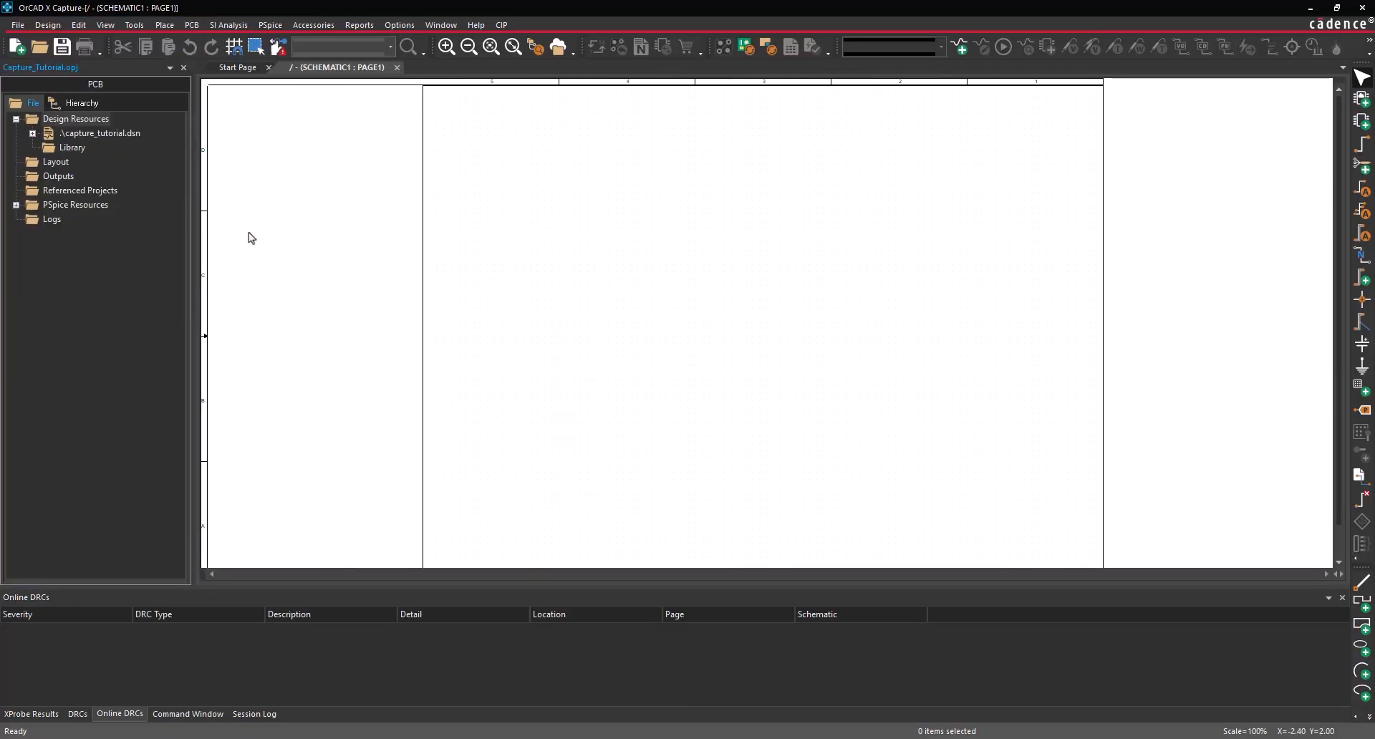
click(399, 24)
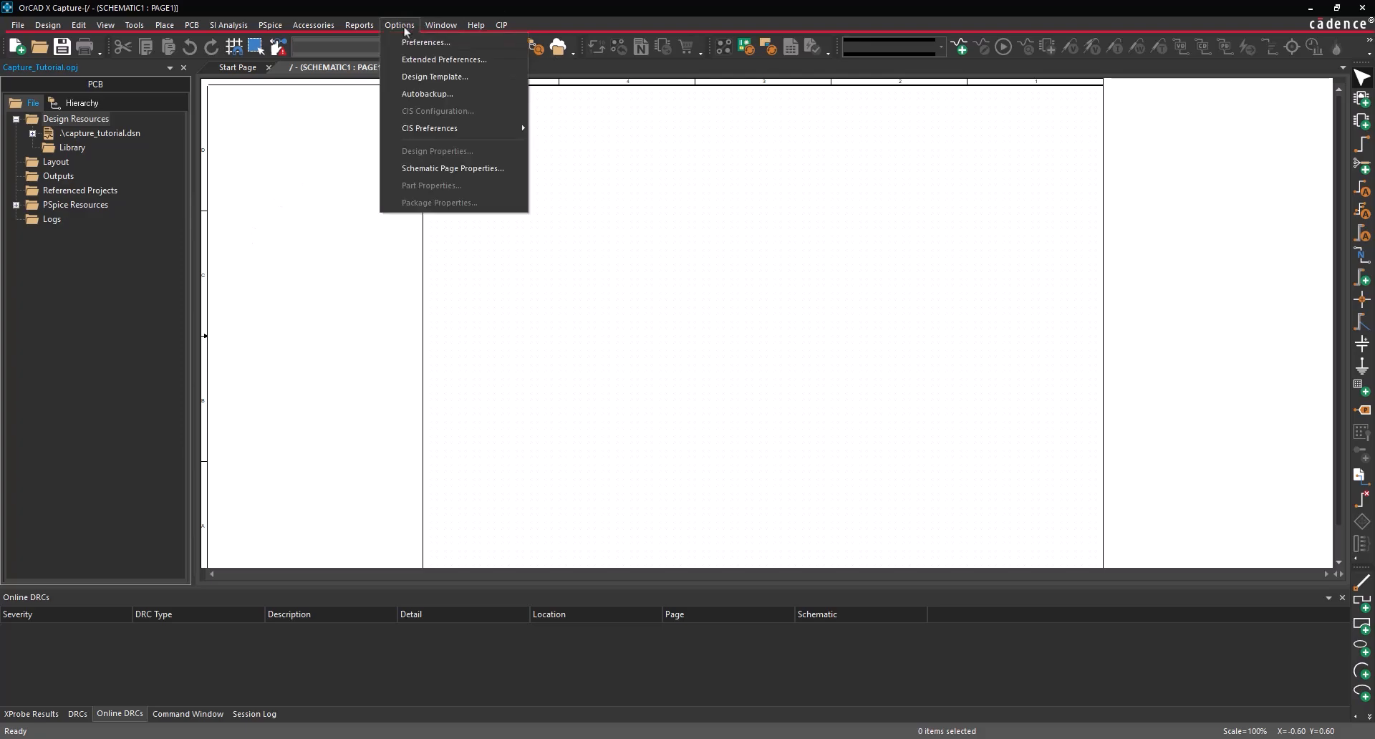
click(409, 43)
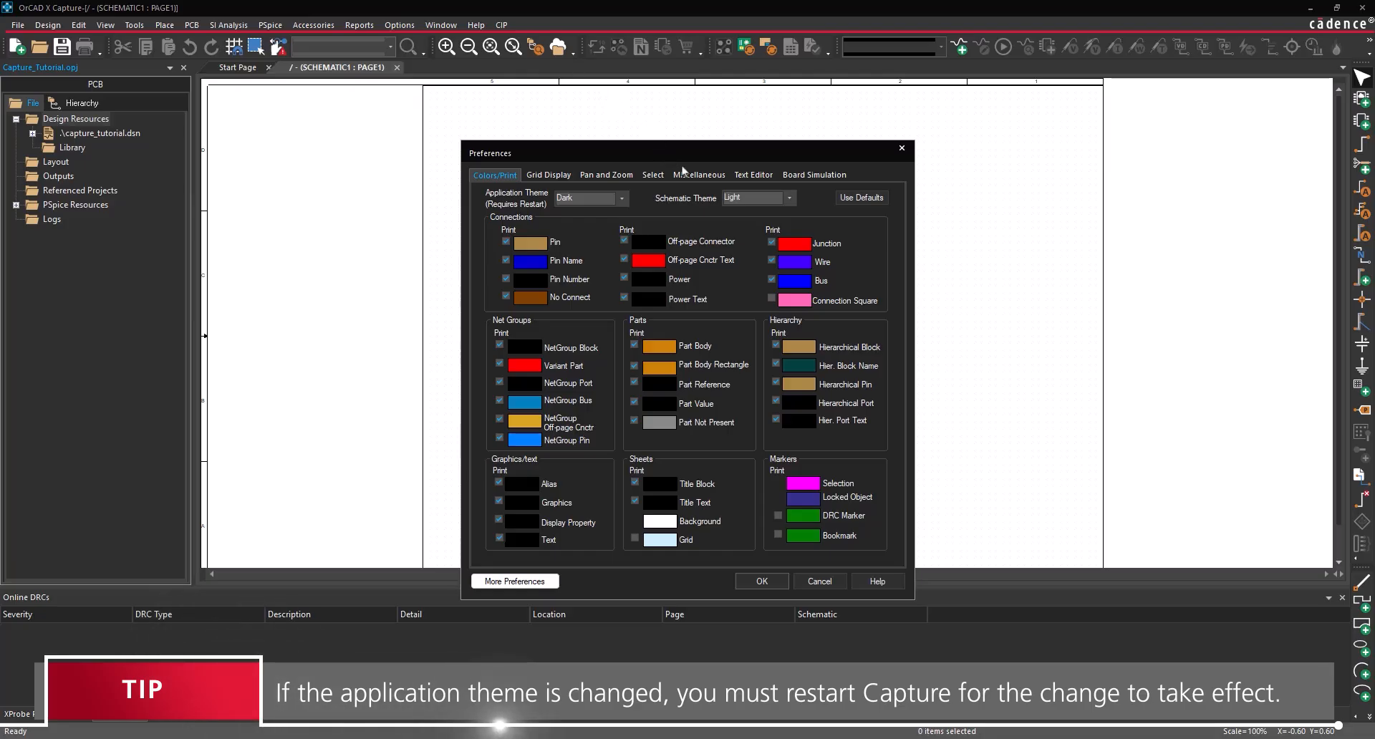
click(684, 172)
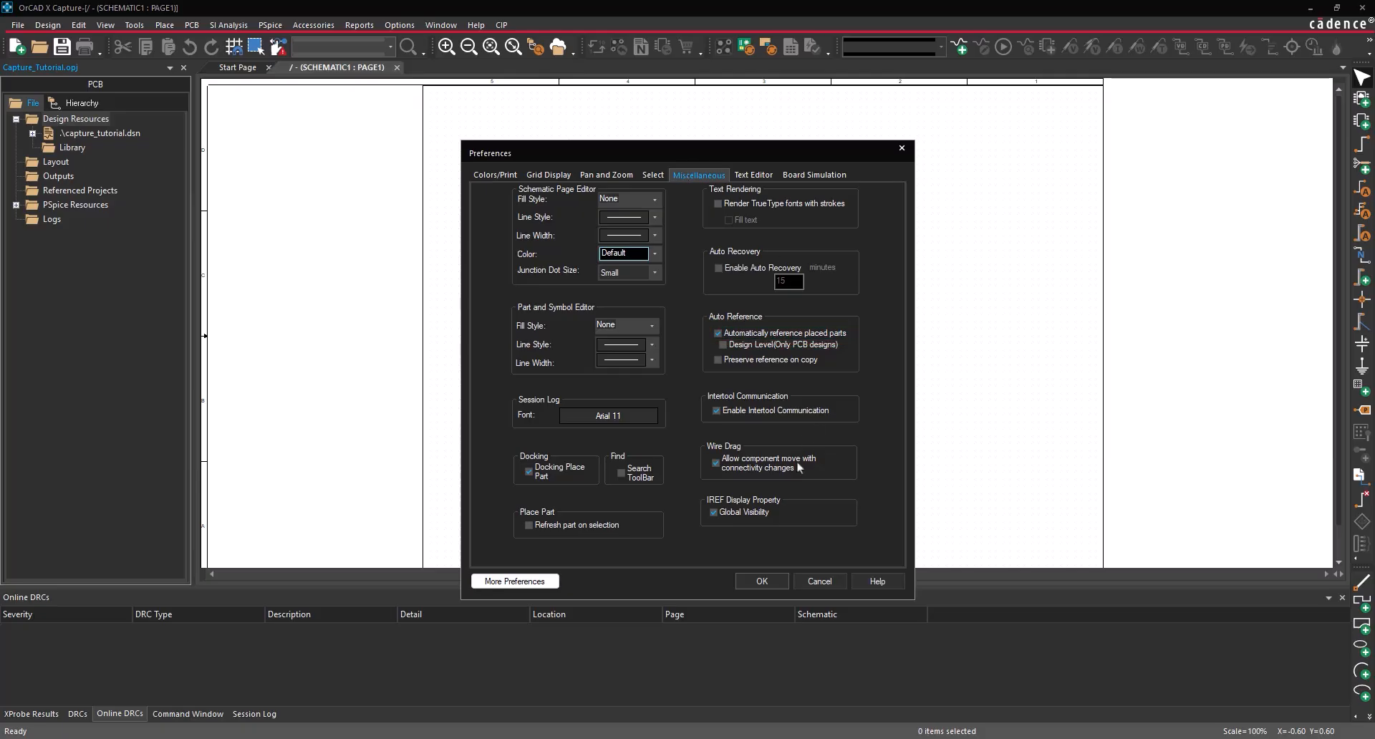
click(763, 580)
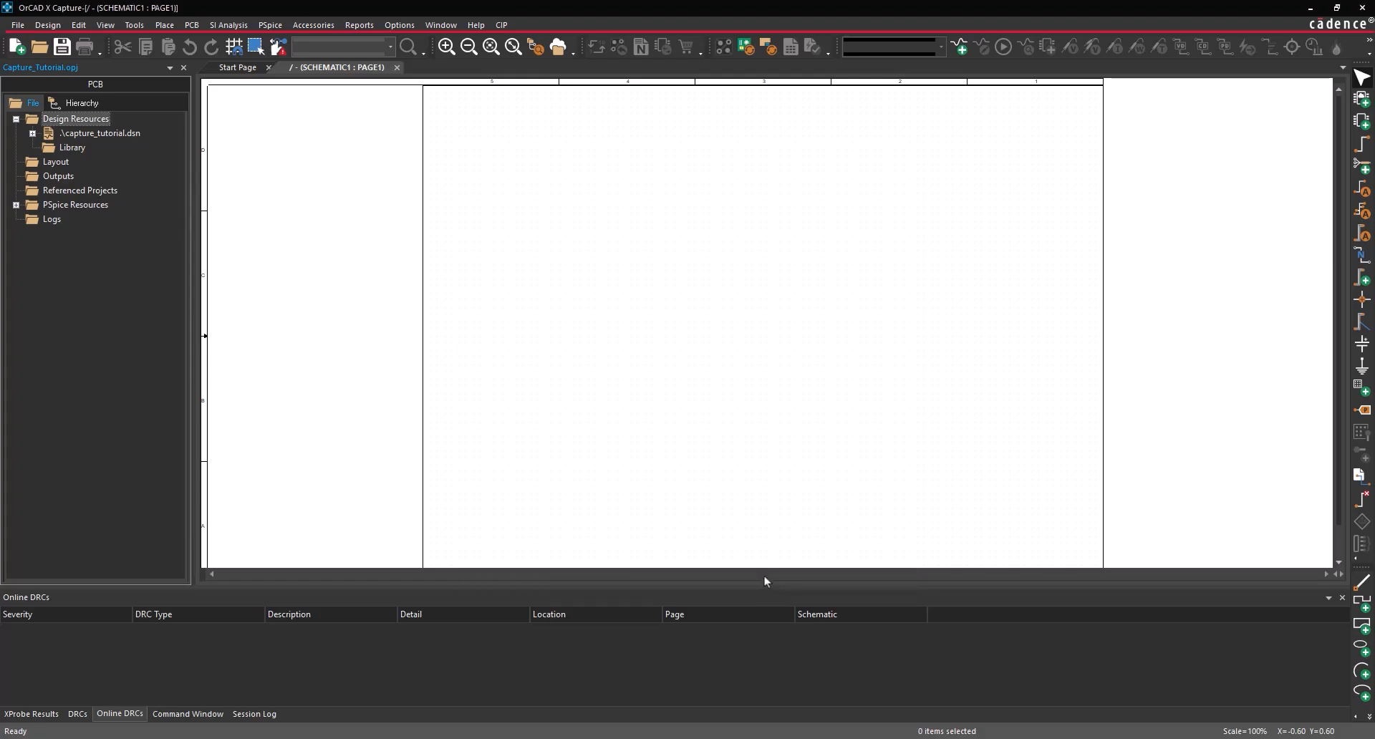
- In Design Template's Title Block, enter title Capture Walkthrough and organization EMA Design Automation
click(402, 27)
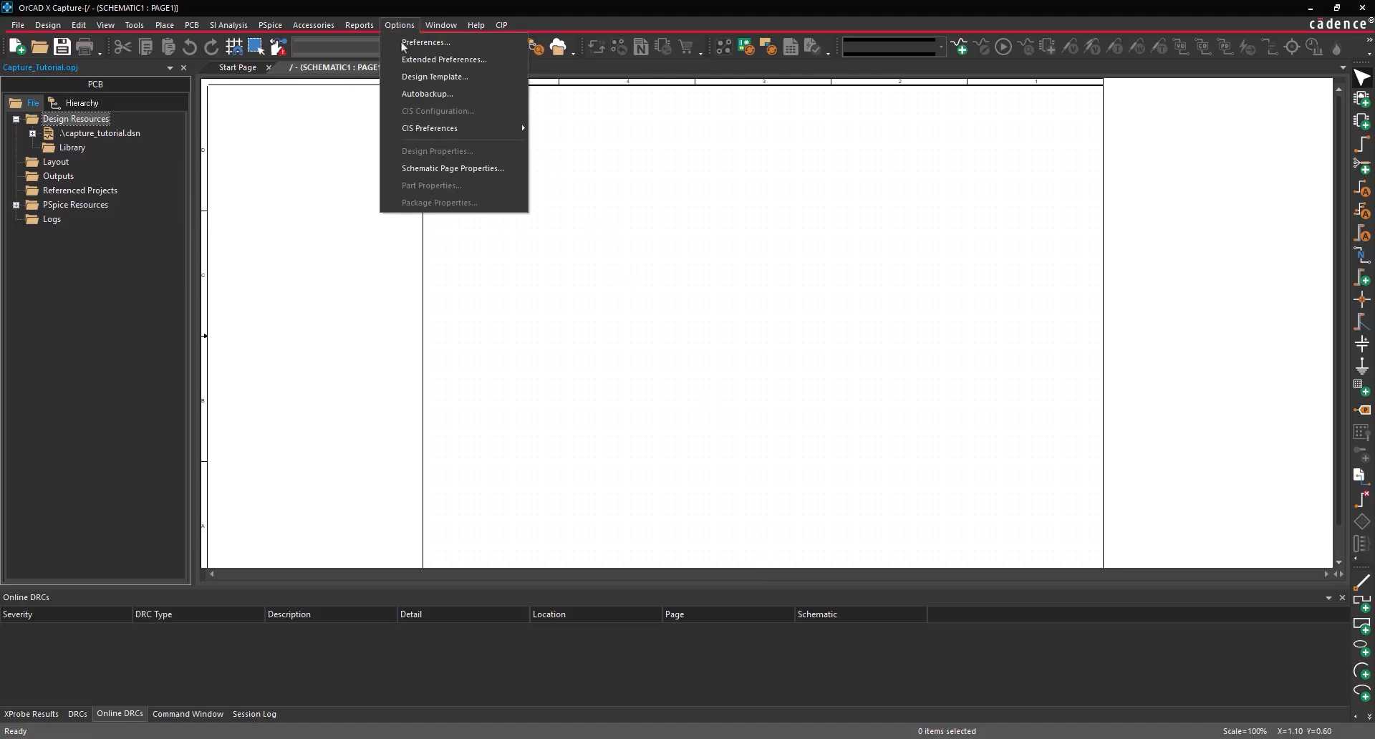
click(411, 76)
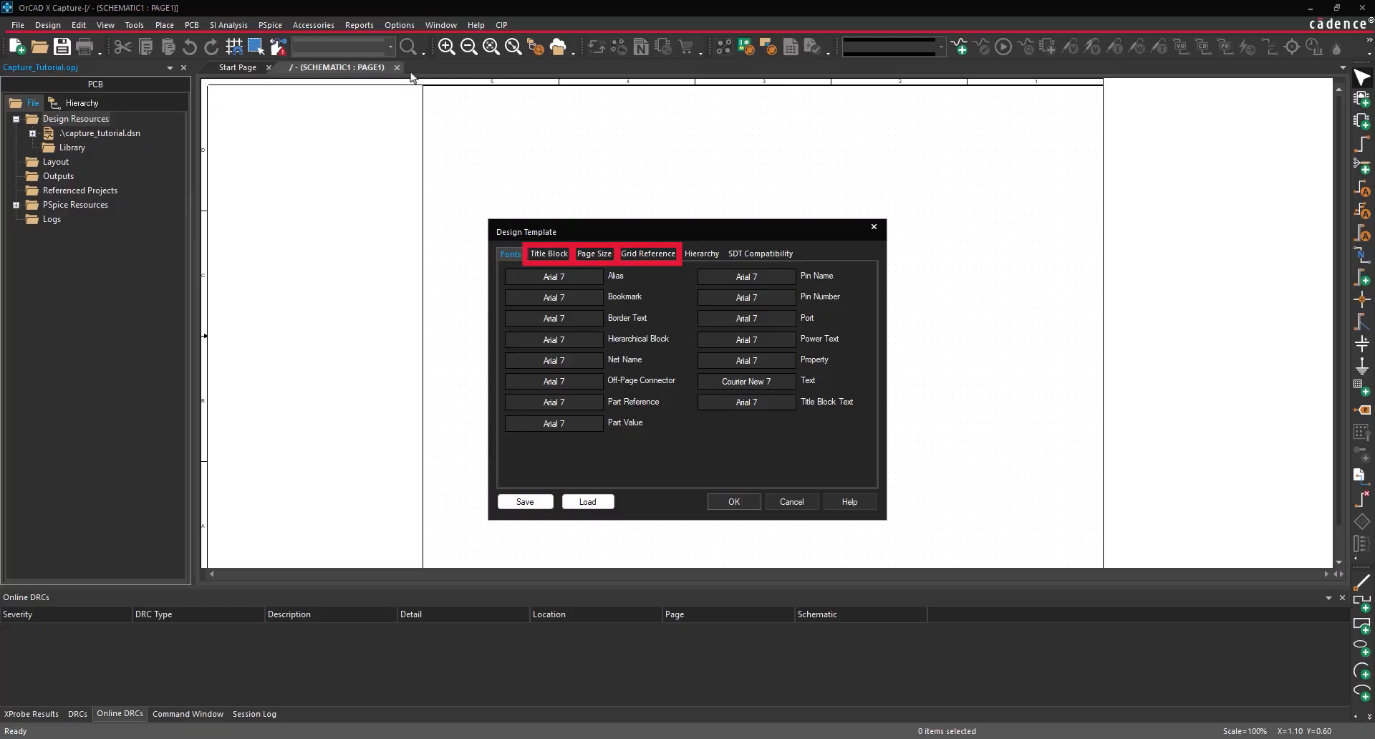
click(551, 255)
text(Capture Walkthrough)
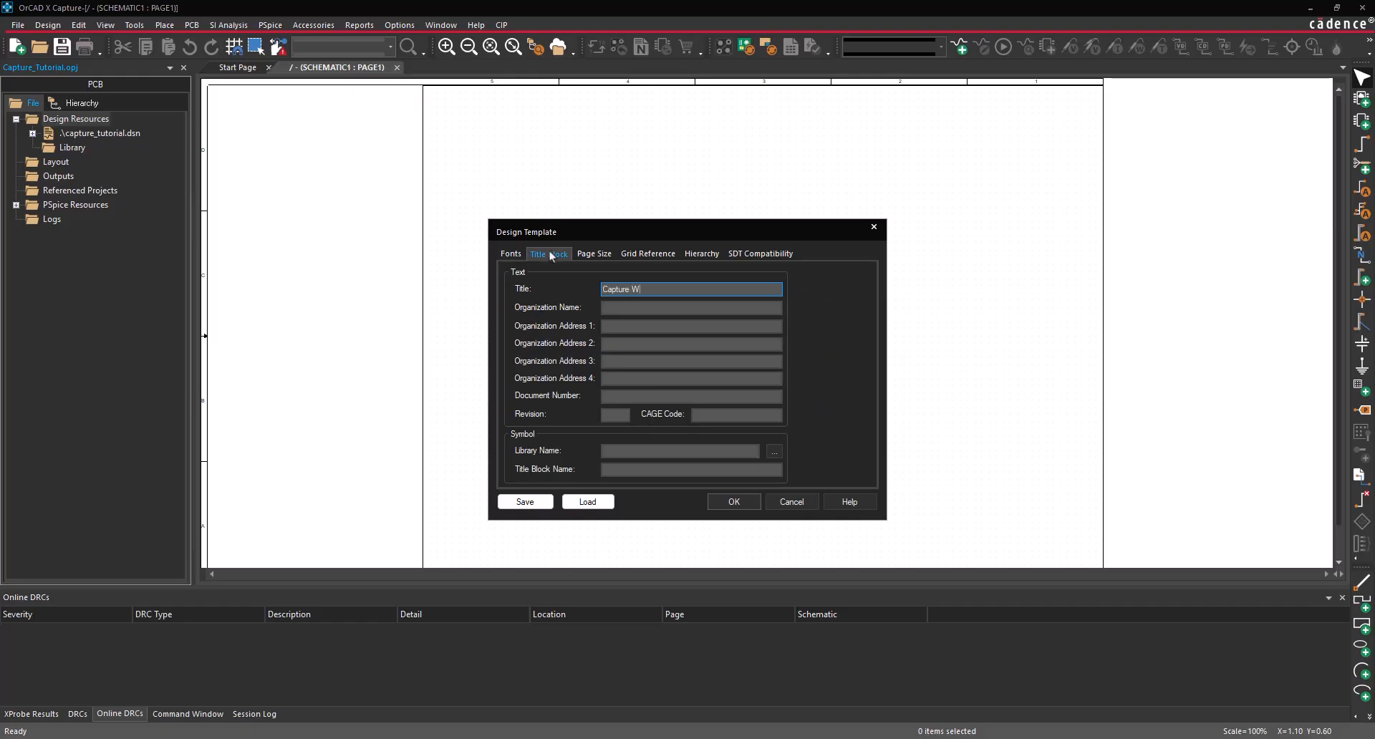
key(Tab)
text(EMA Design Automation)
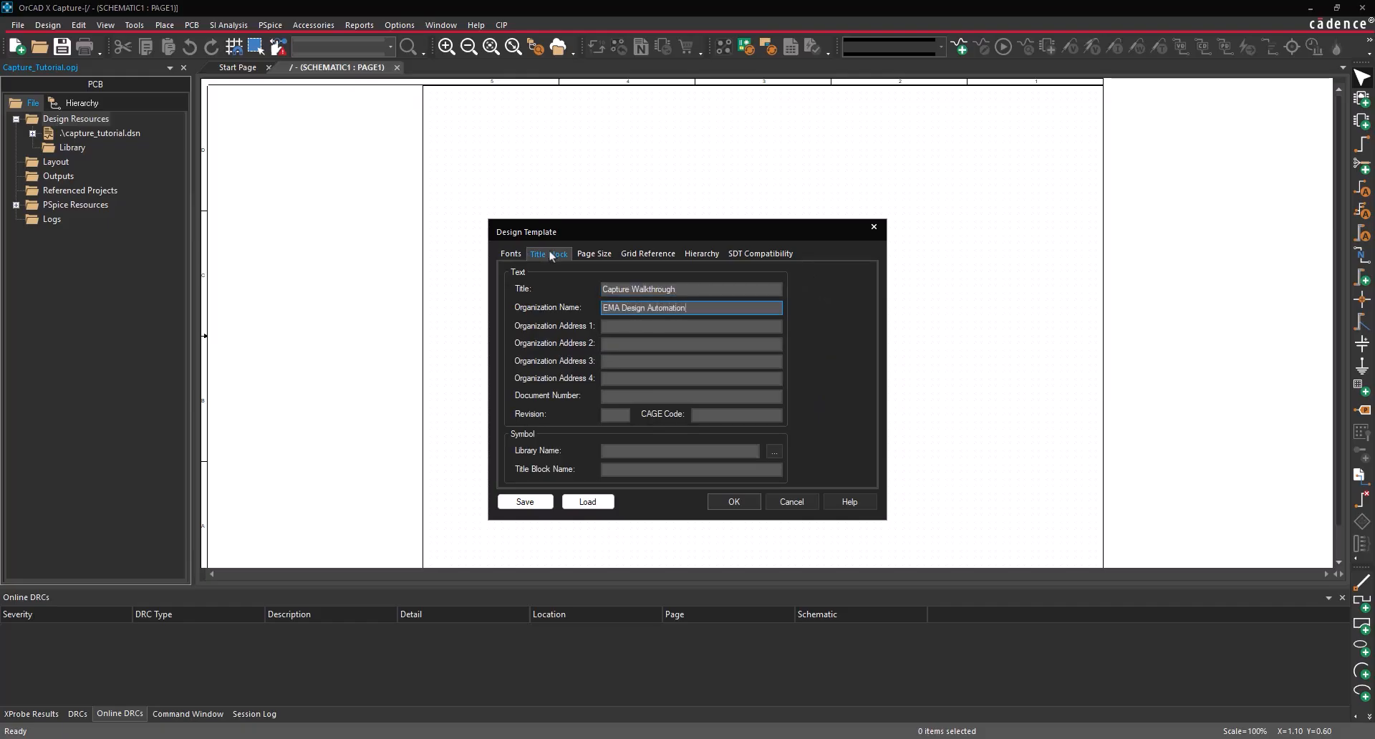
- Enter the organization's two-line address, document number EMA-1234578 and revision A, then browse for a library
key(Tab)
text(225 Tech Park Dr)
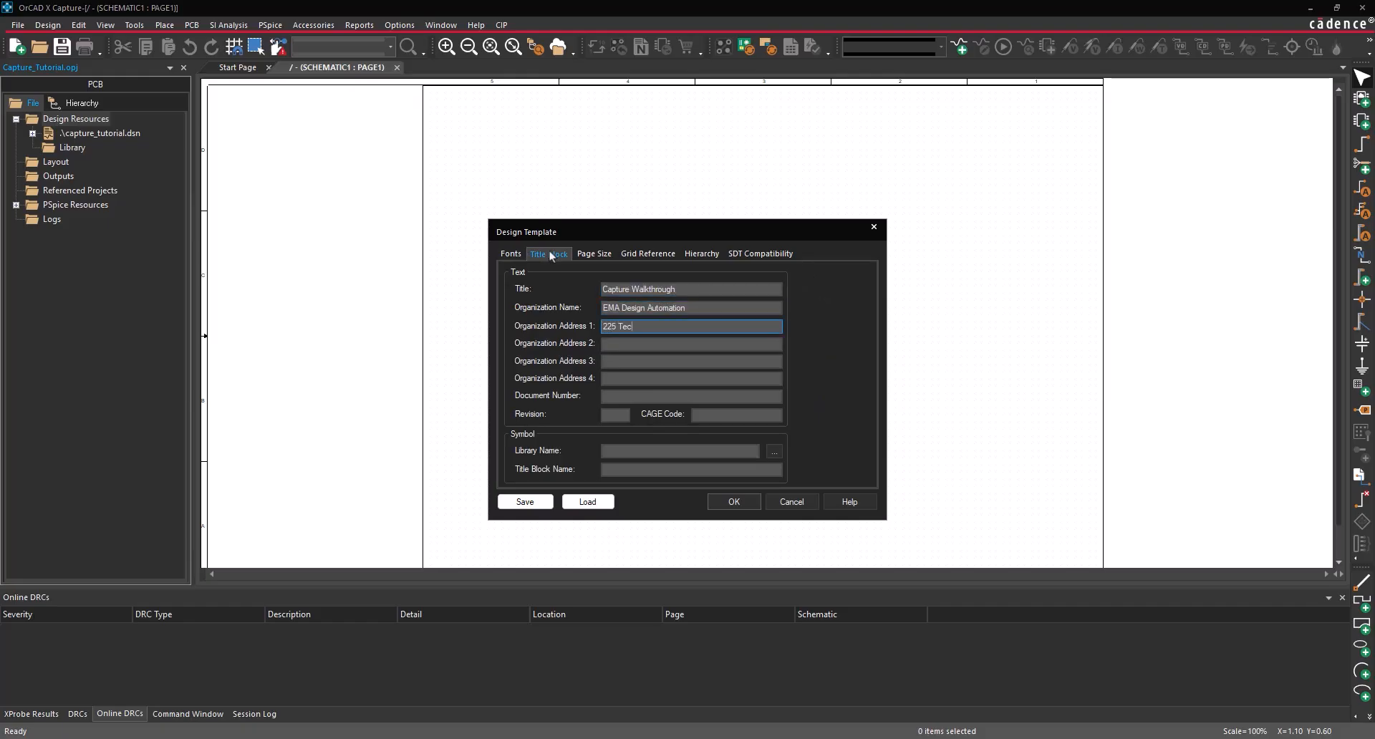
key(Tab)
text(Rochester, NY)
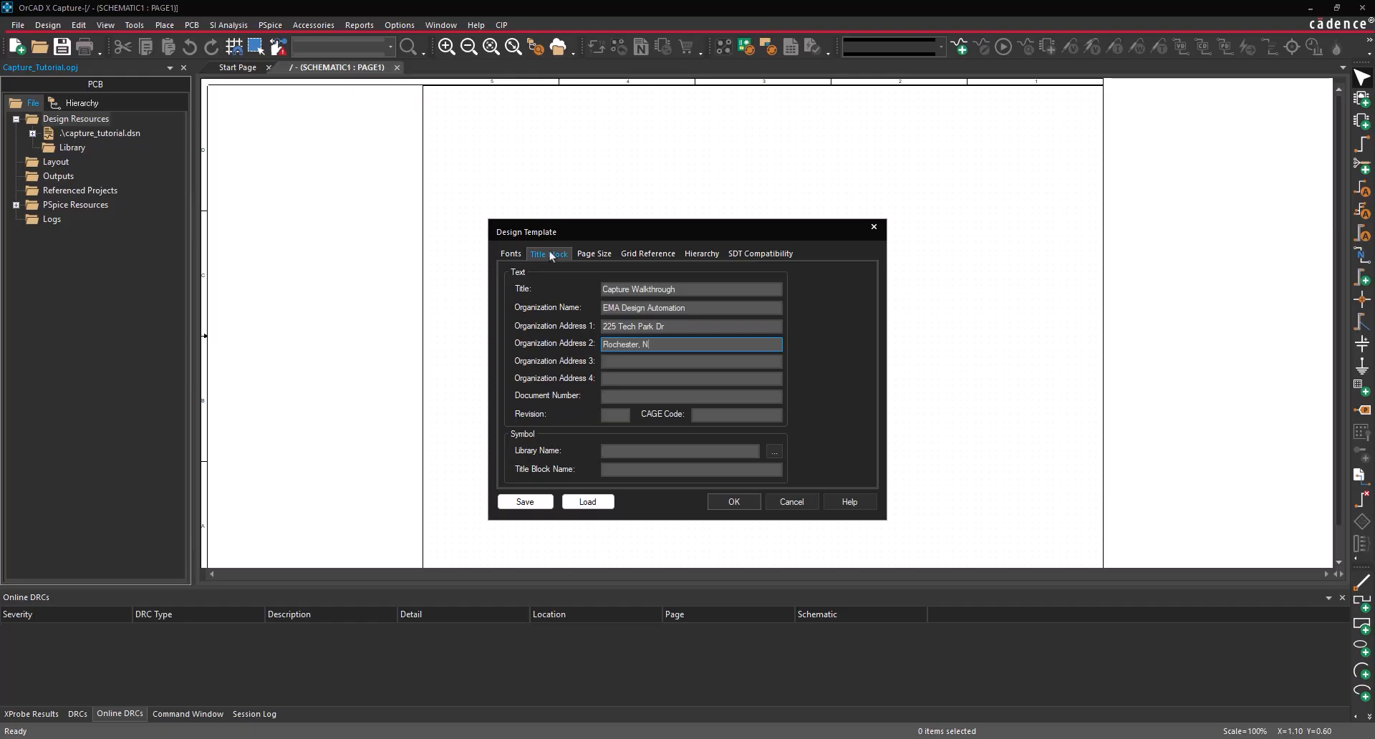
key(Tab)
key(Tab)
key(Tab)
text(EMA-1234578)
key(Tab)
text(A)
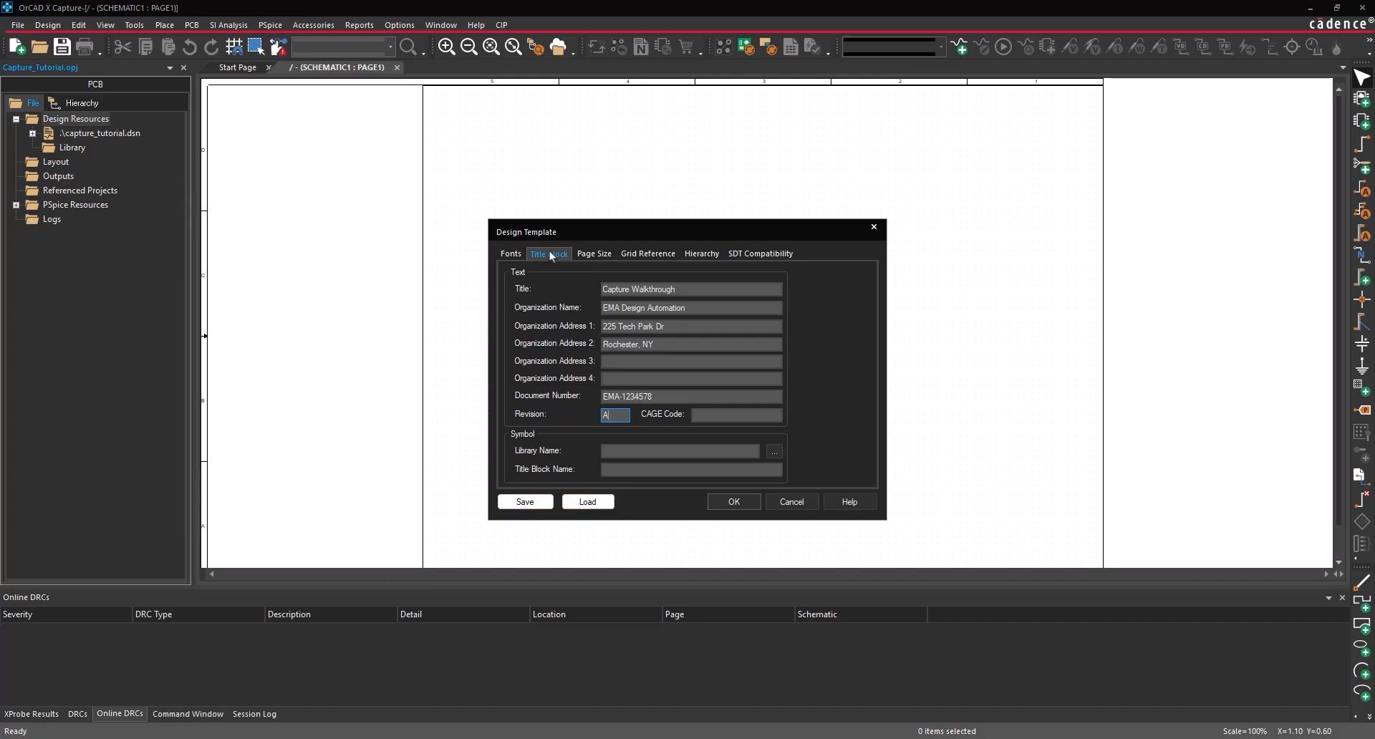
click(778, 453)
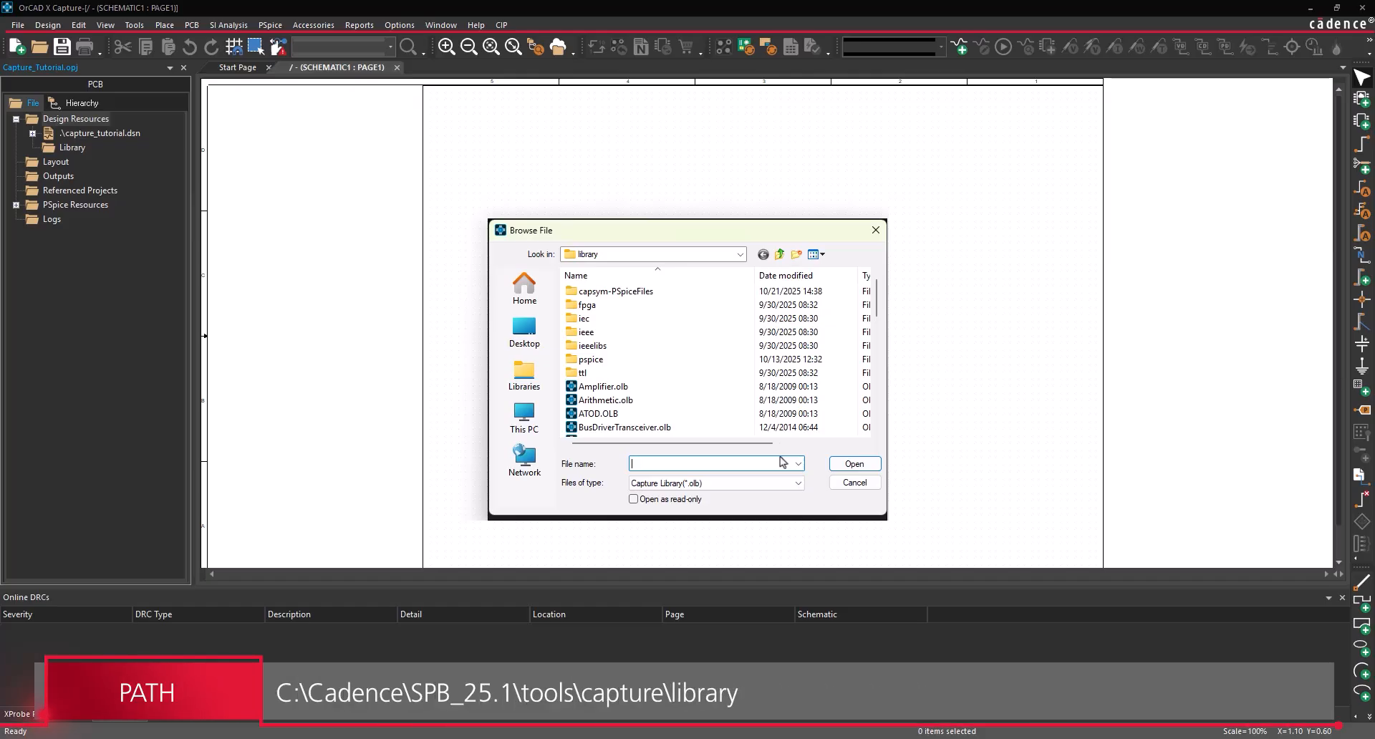
- Pick capsym.olb as the library, set title block name TitleBlock0, and apply the template
scroll(725, 401, down, 3)
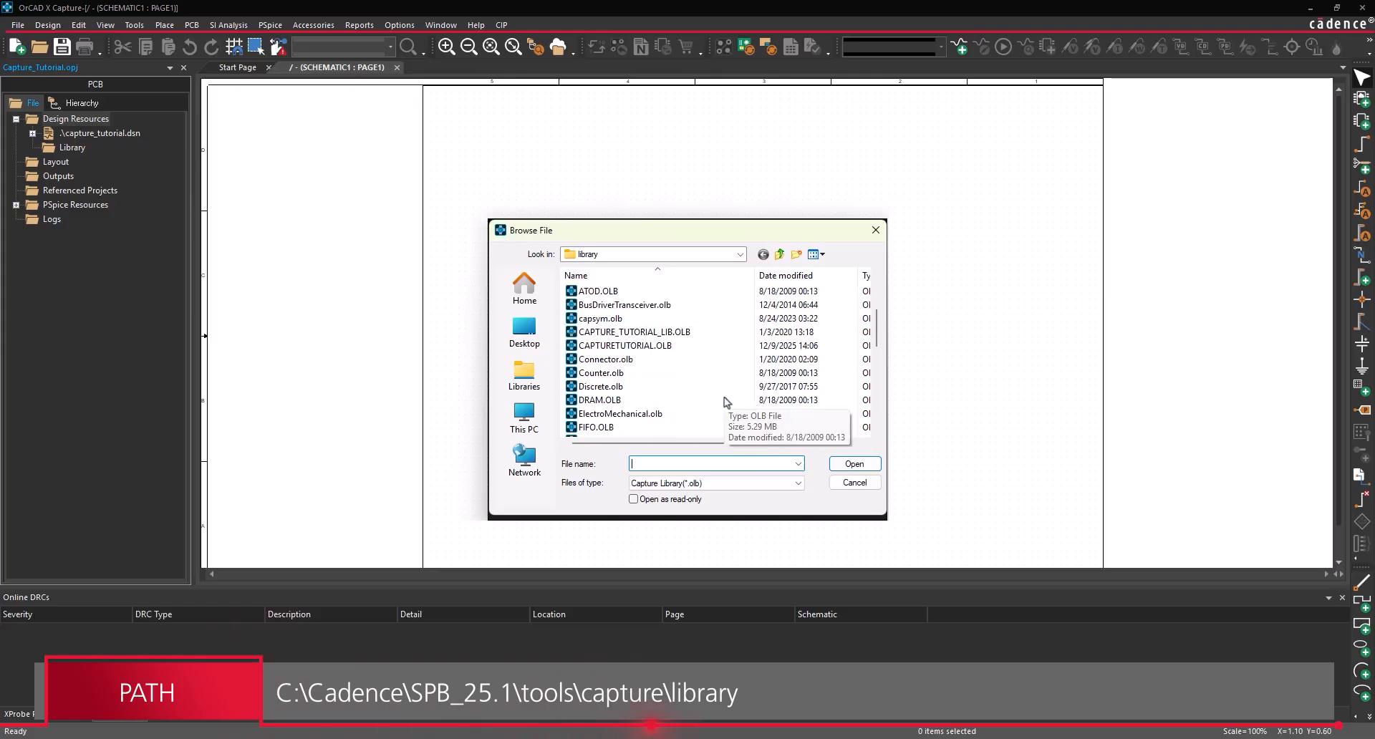
click(629, 318)
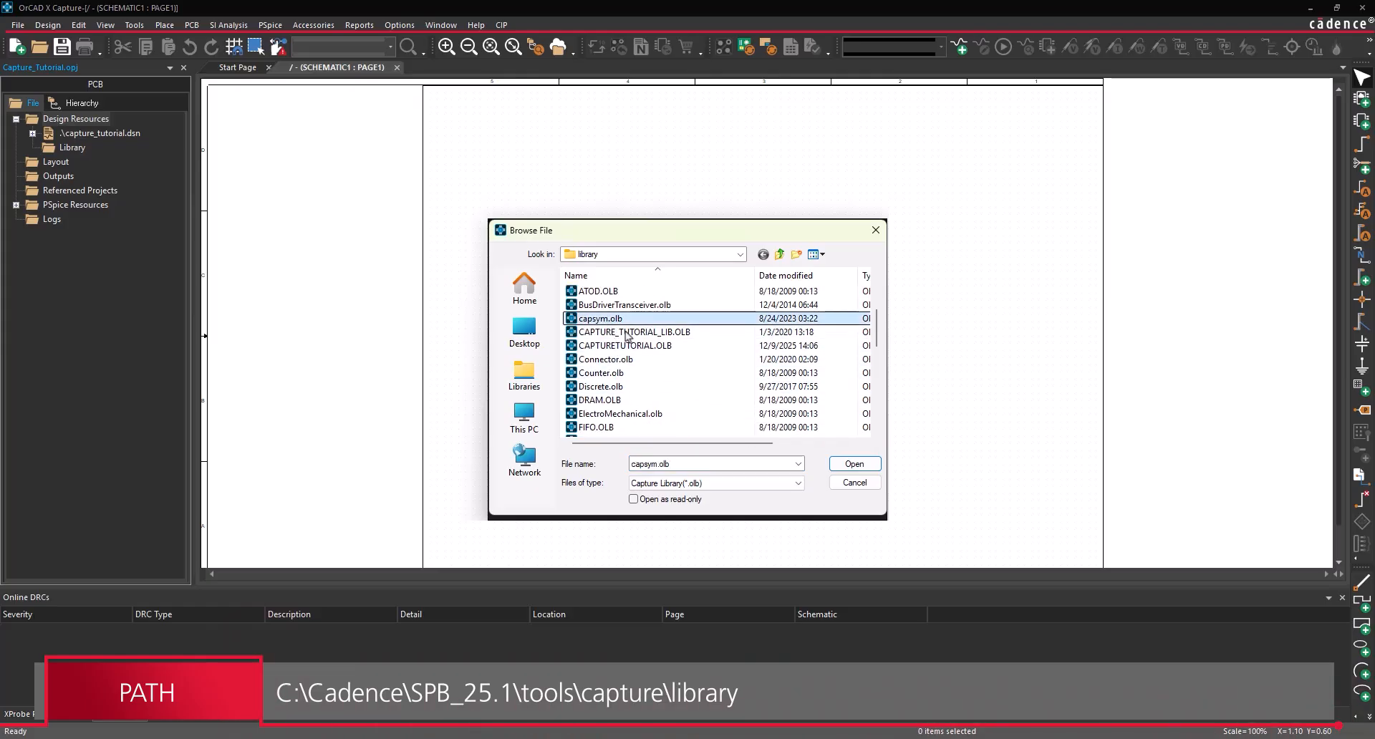
click(840, 458)
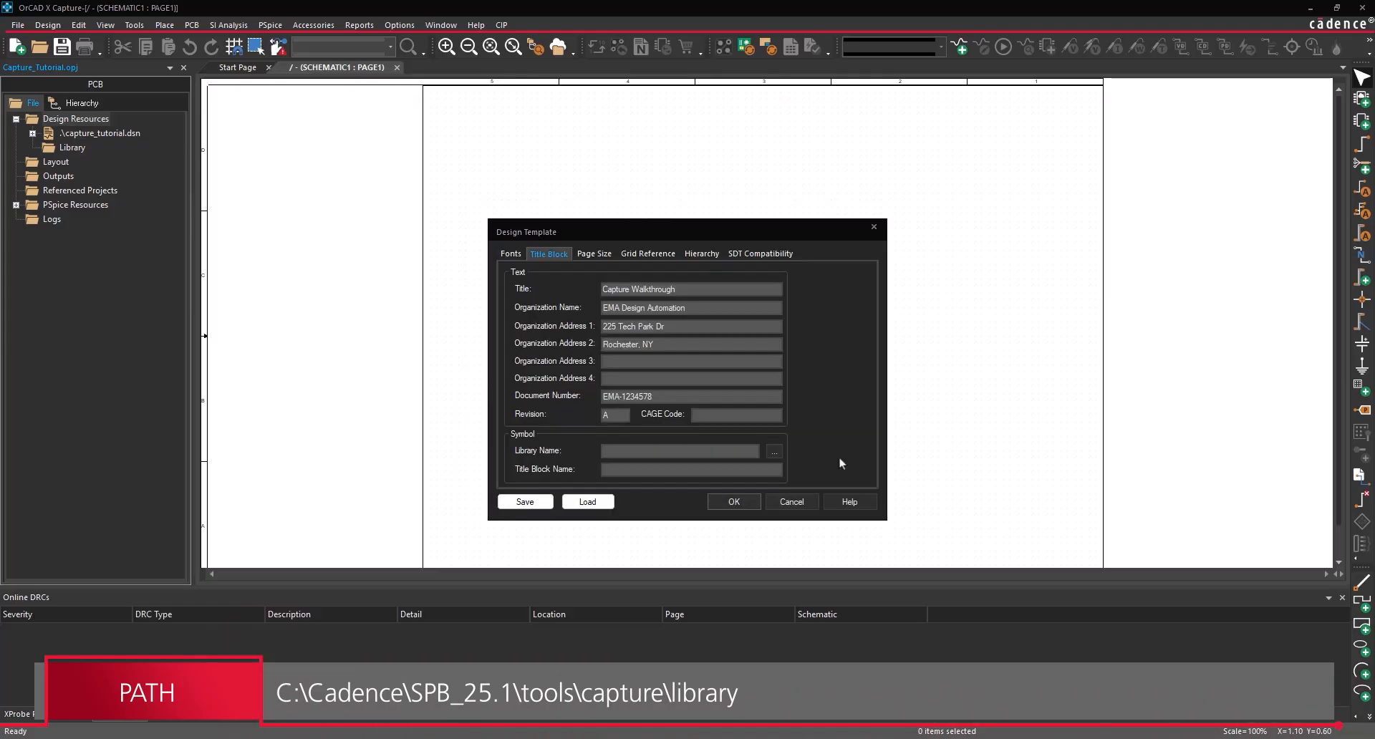
click(729, 472)
text(TitleBlock0)
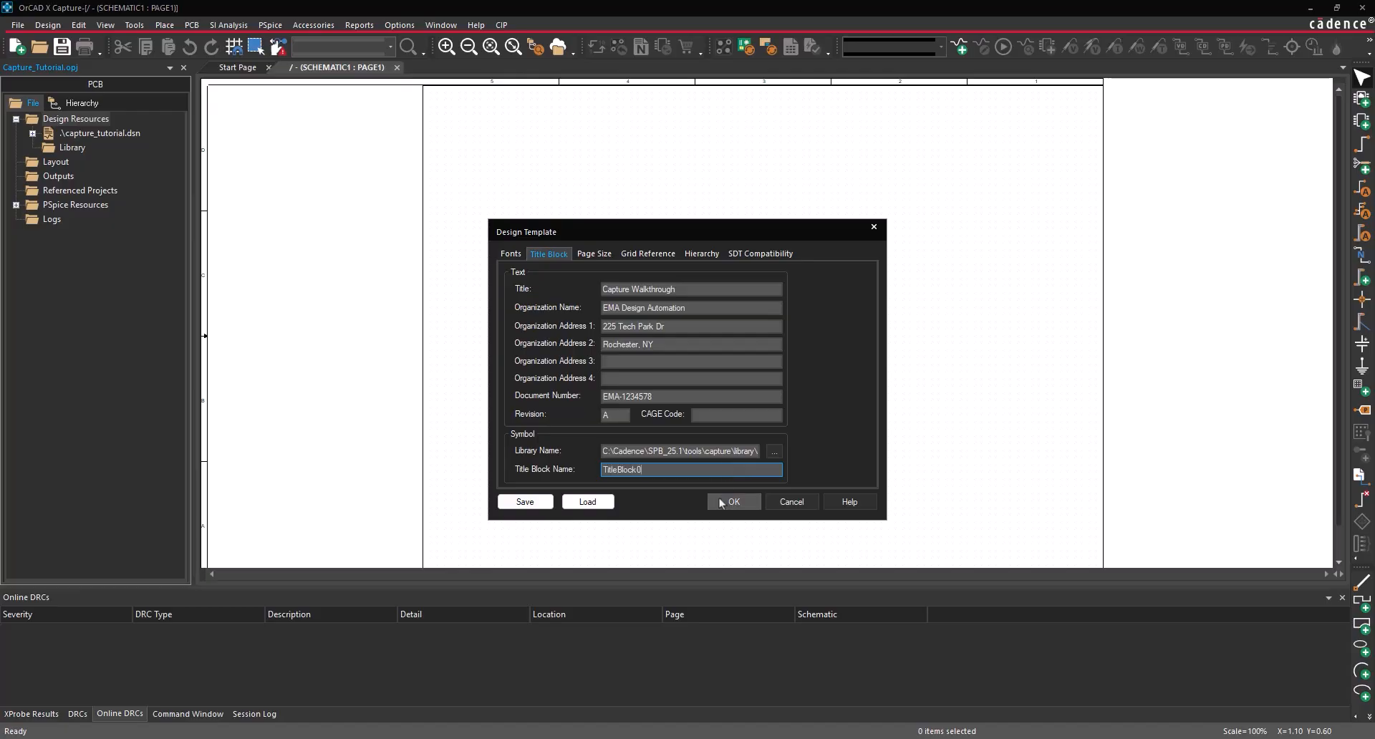
click(734, 501)
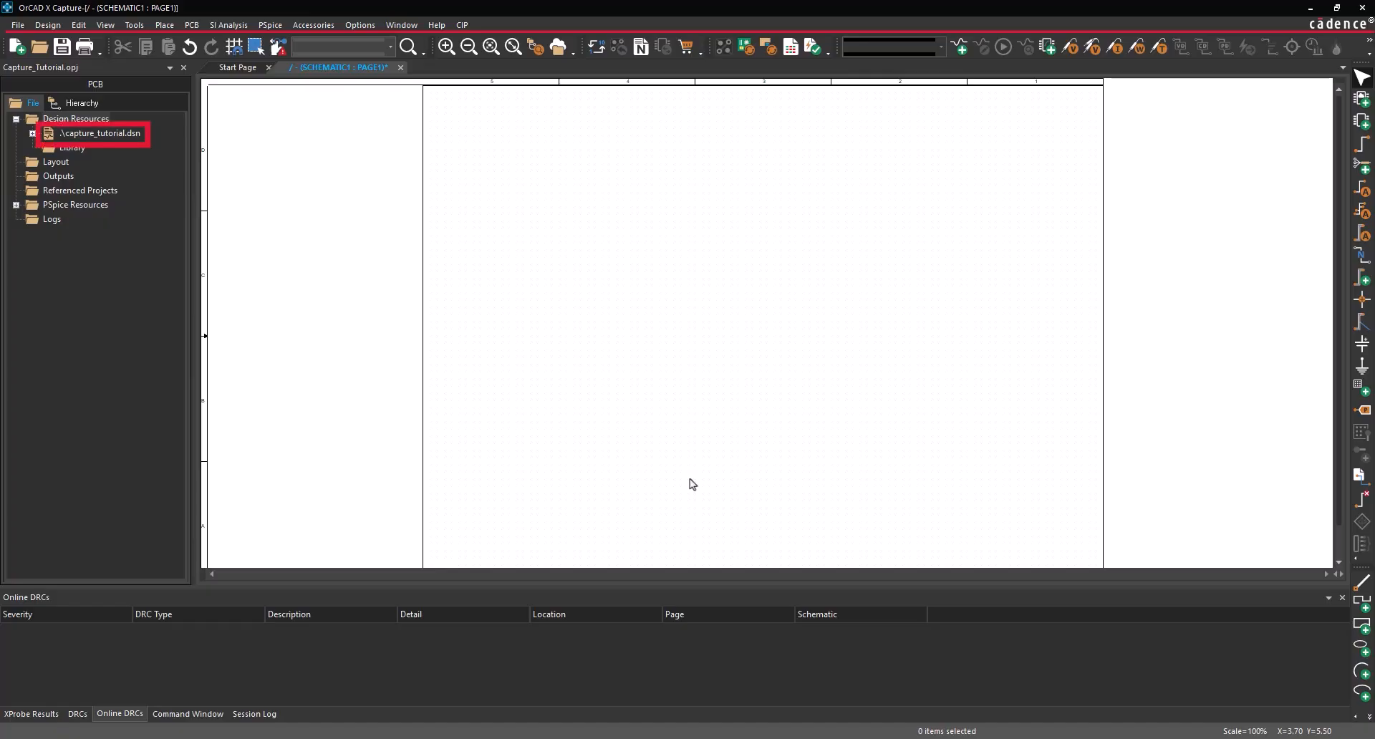
- Turn on Online checking for unconnected pins in Design Rules Check Rules Setup and apply
click(190, 28)
click(207, 134)
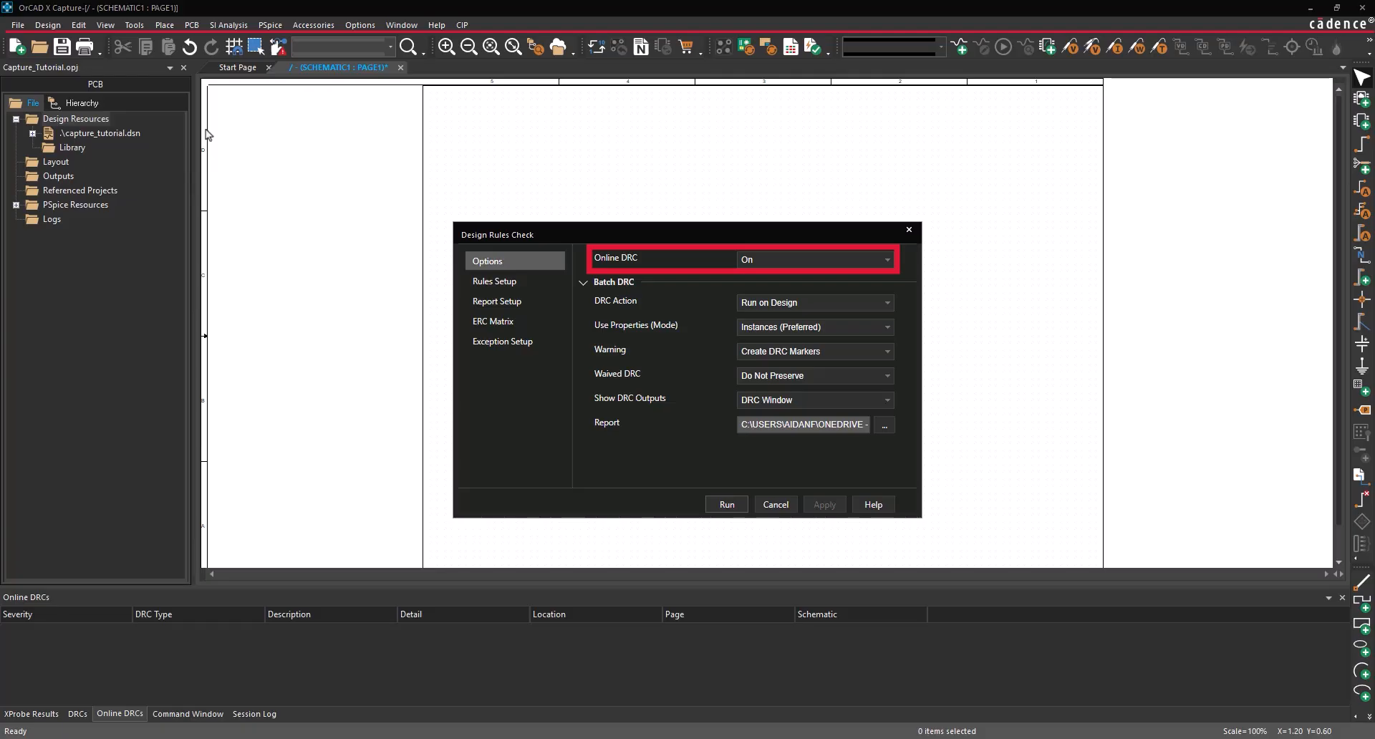
click(519, 282)
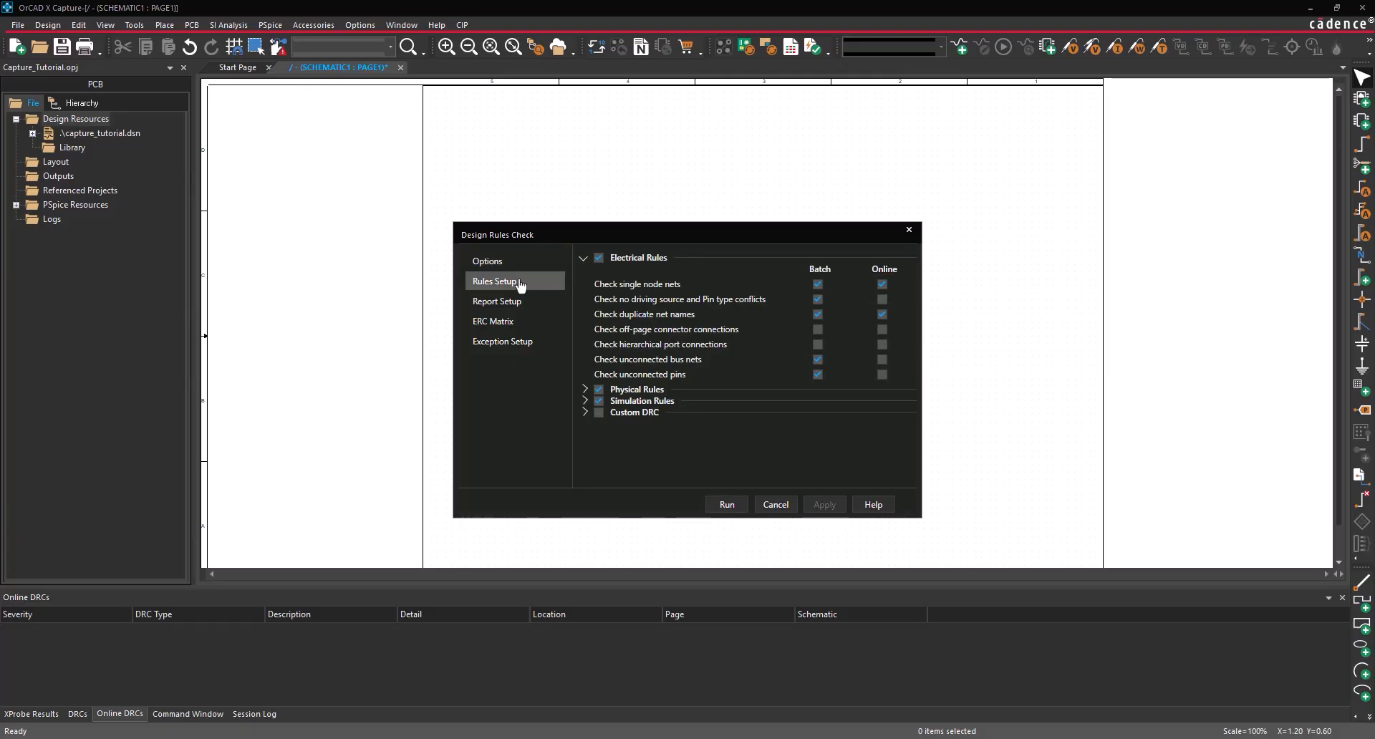
click(883, 375)
click(826, 505)
click(909, 230)
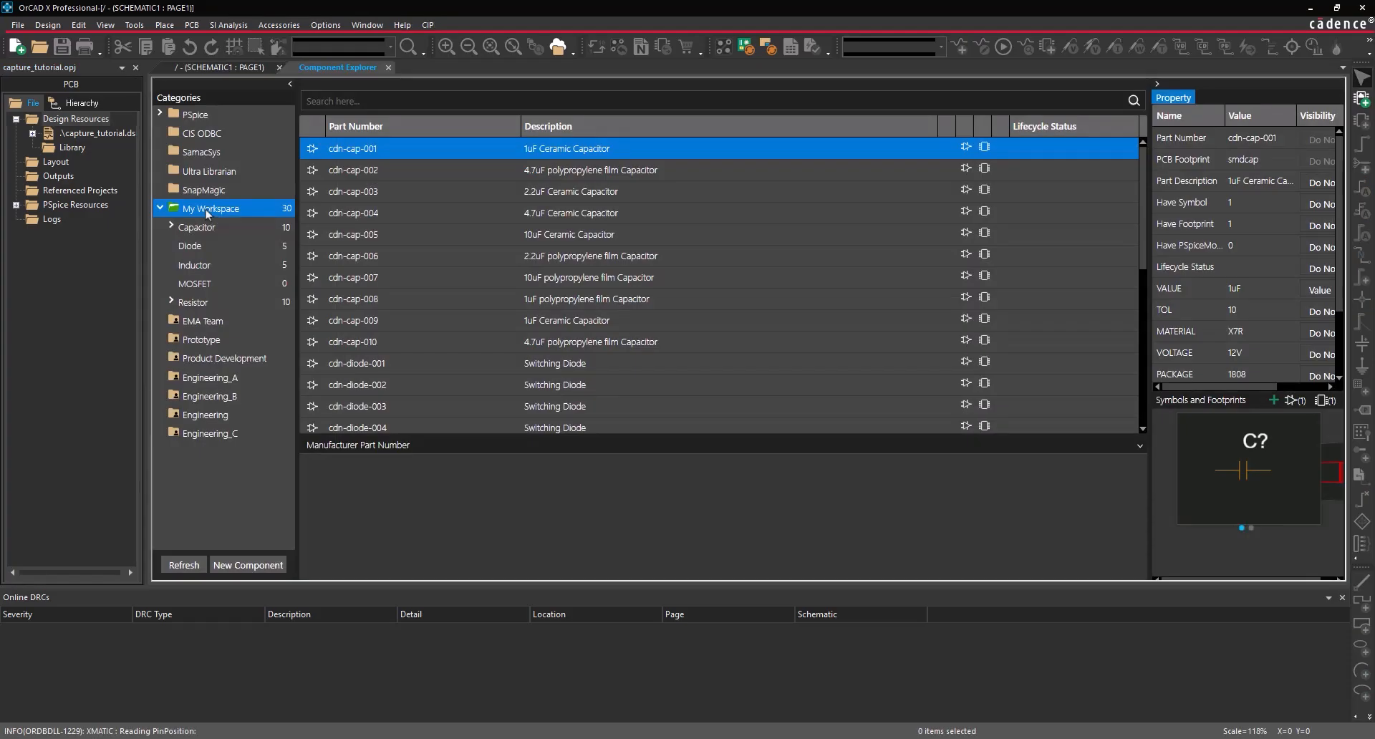
- Browse the SamacSys library and view the ADC08100CIMTC/NOPB part details
click(207, 153)
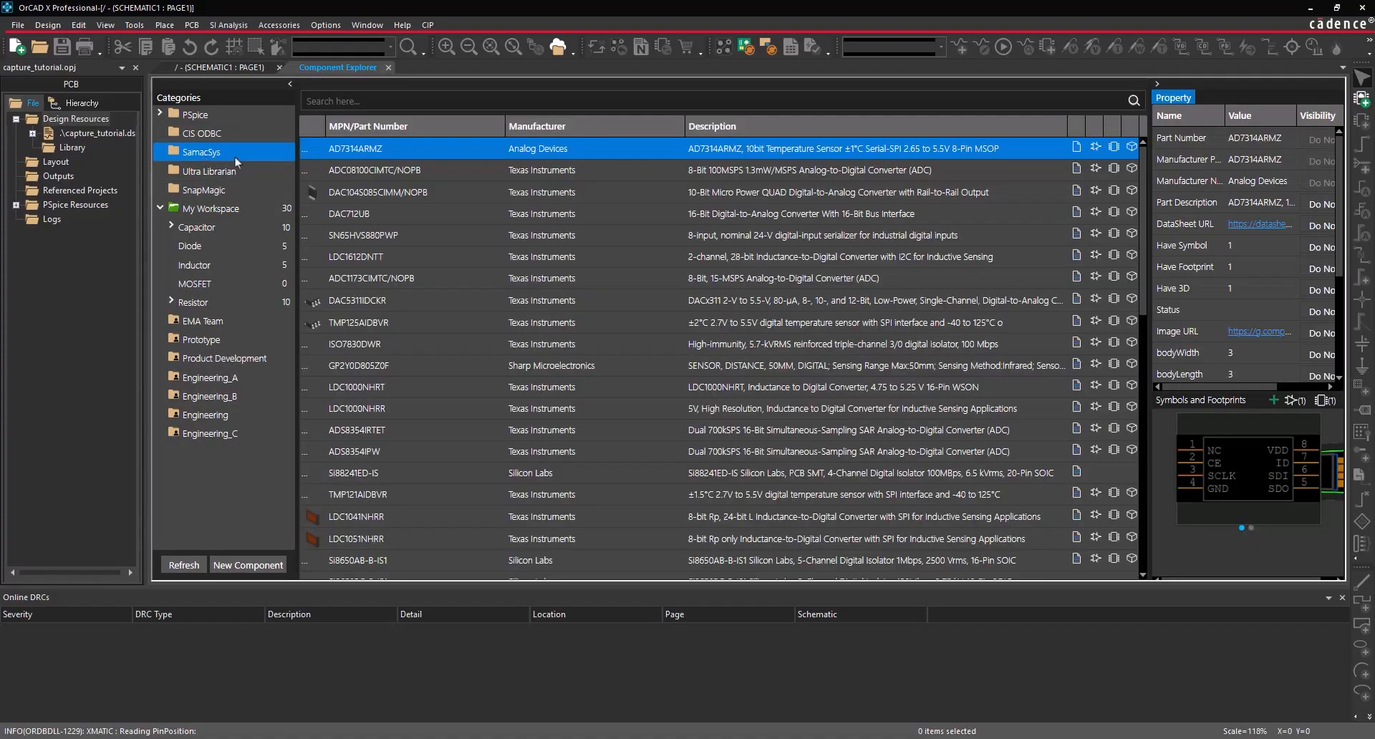
click(374, 168)
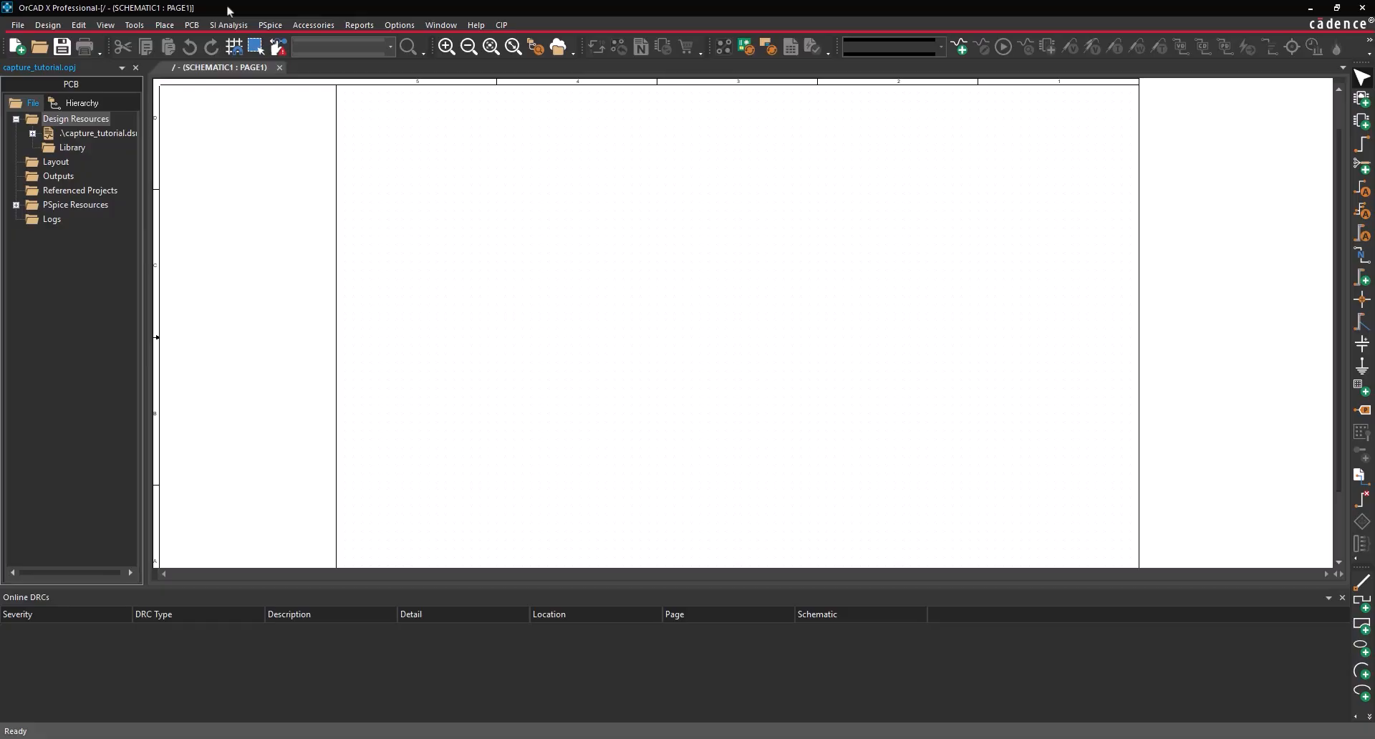
- Reopen Component Explorer, check My Workspace, then view the SamacSys ADC08100CIMTC/NOPB part
click(171, 27)
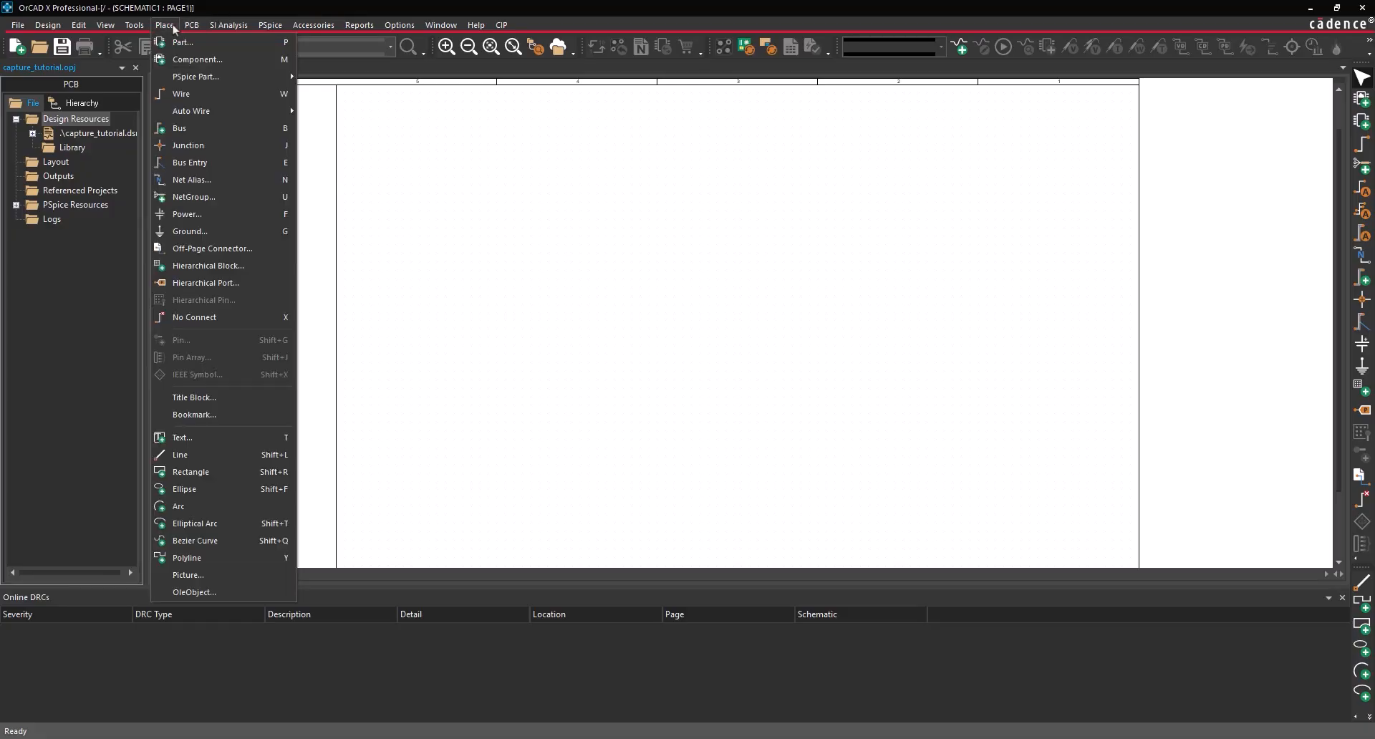
click(176, 61)
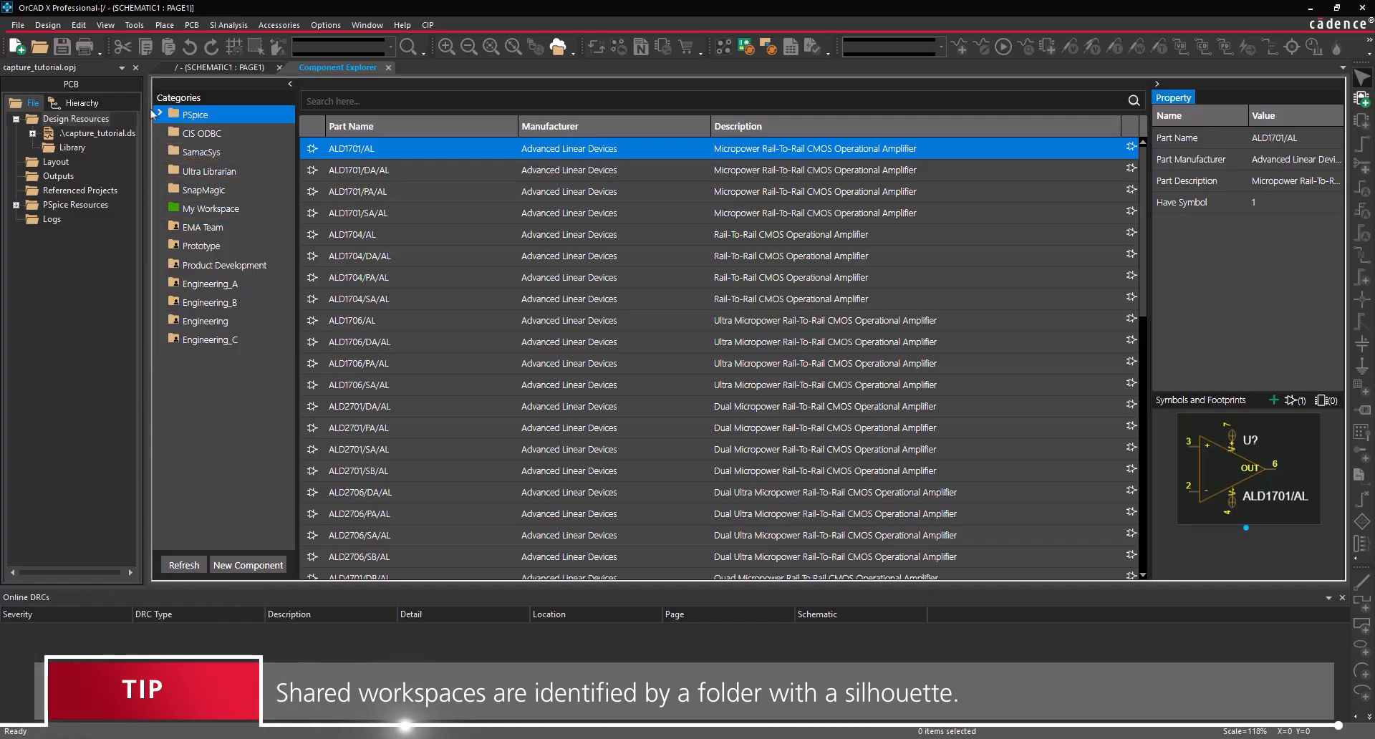
click(207, 208)
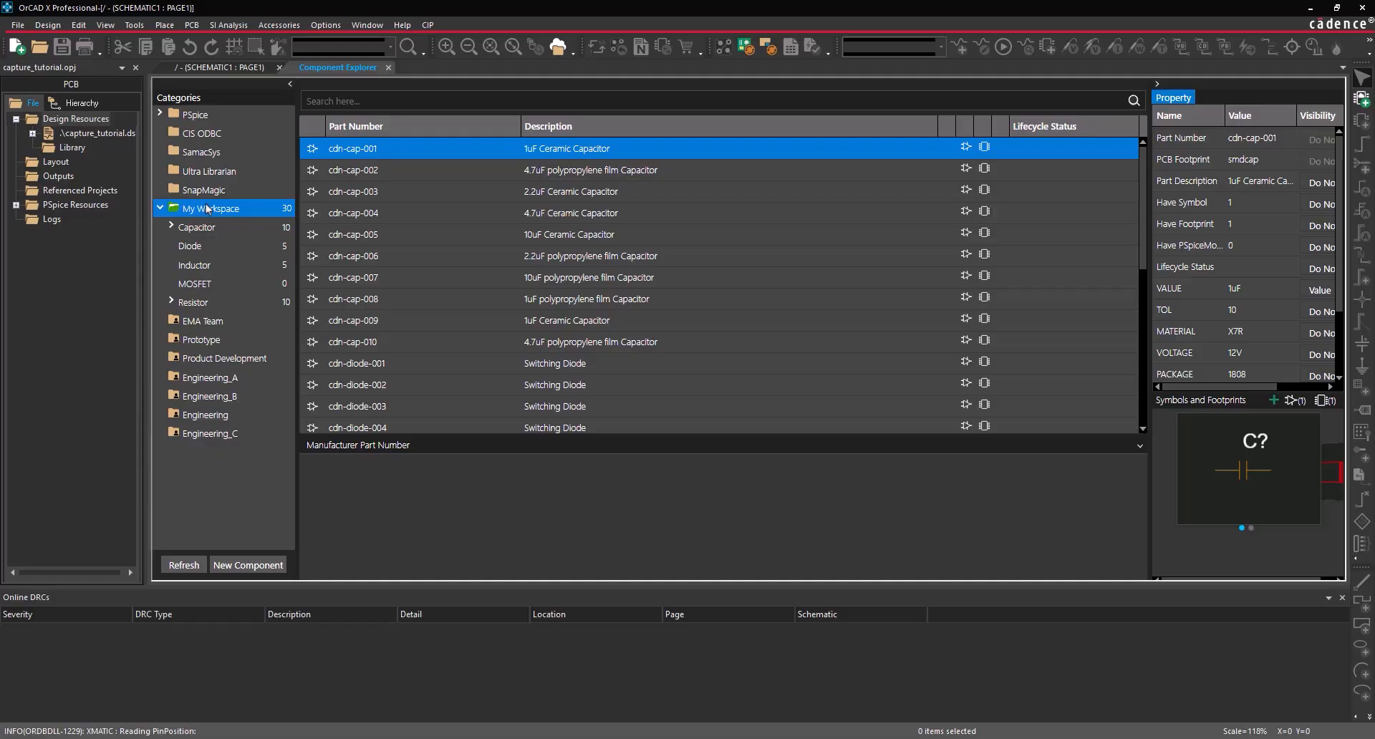
click(206, 156)
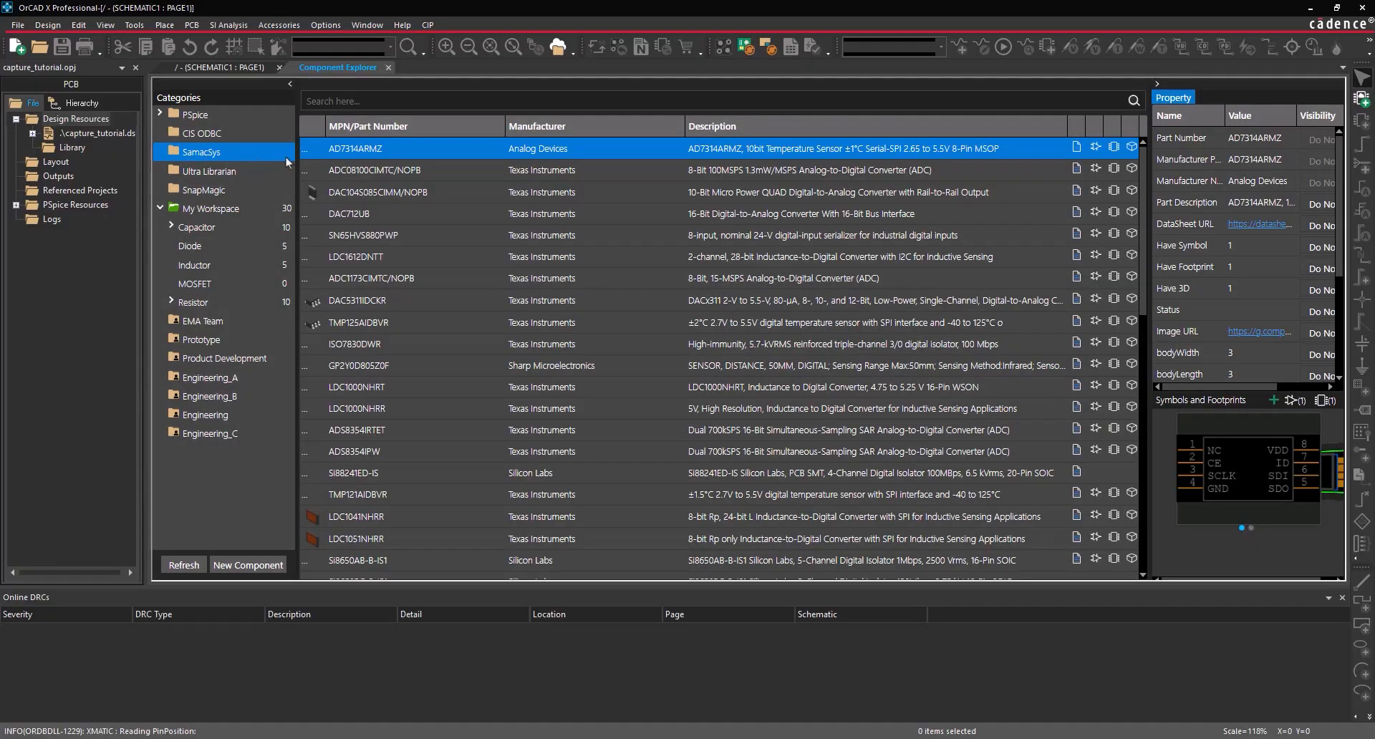
click(373, 169)
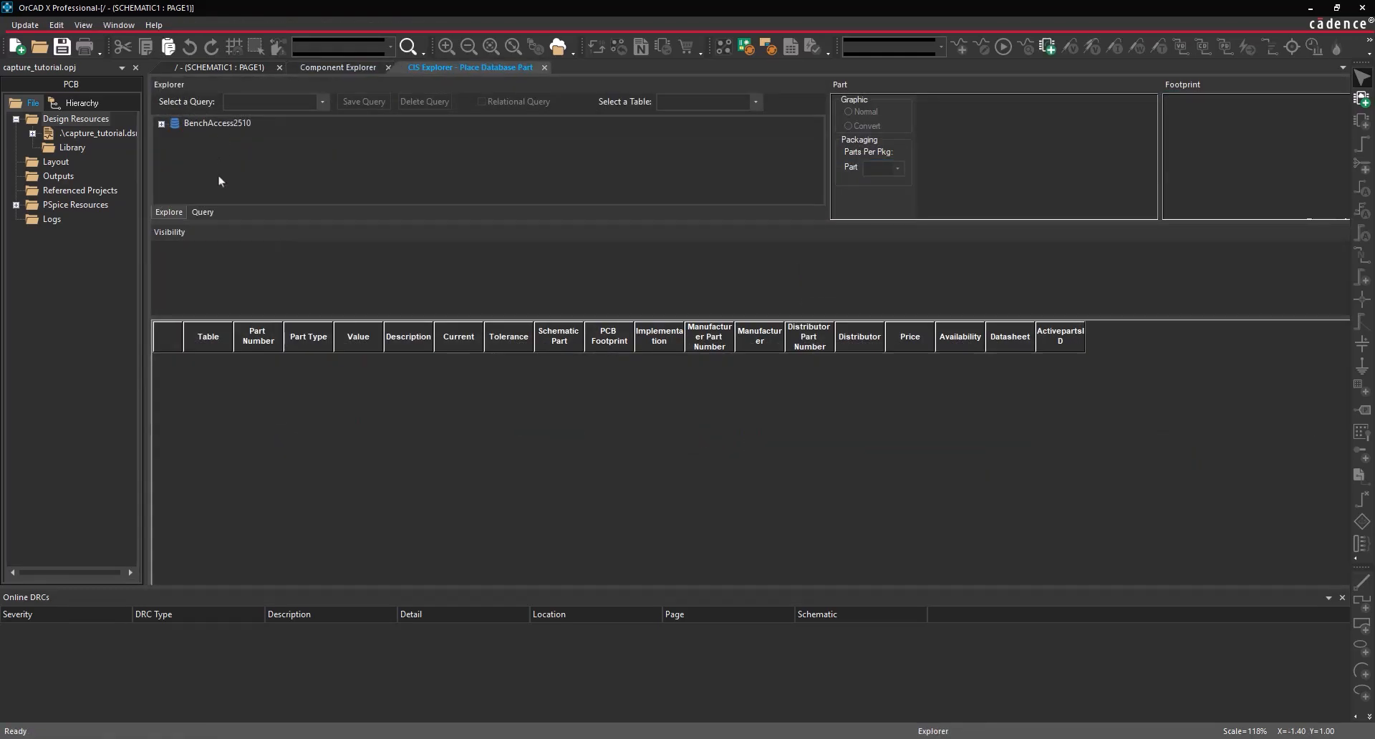
- Query the CIS database for parts where Value = 0.1uF
click(208, 211)
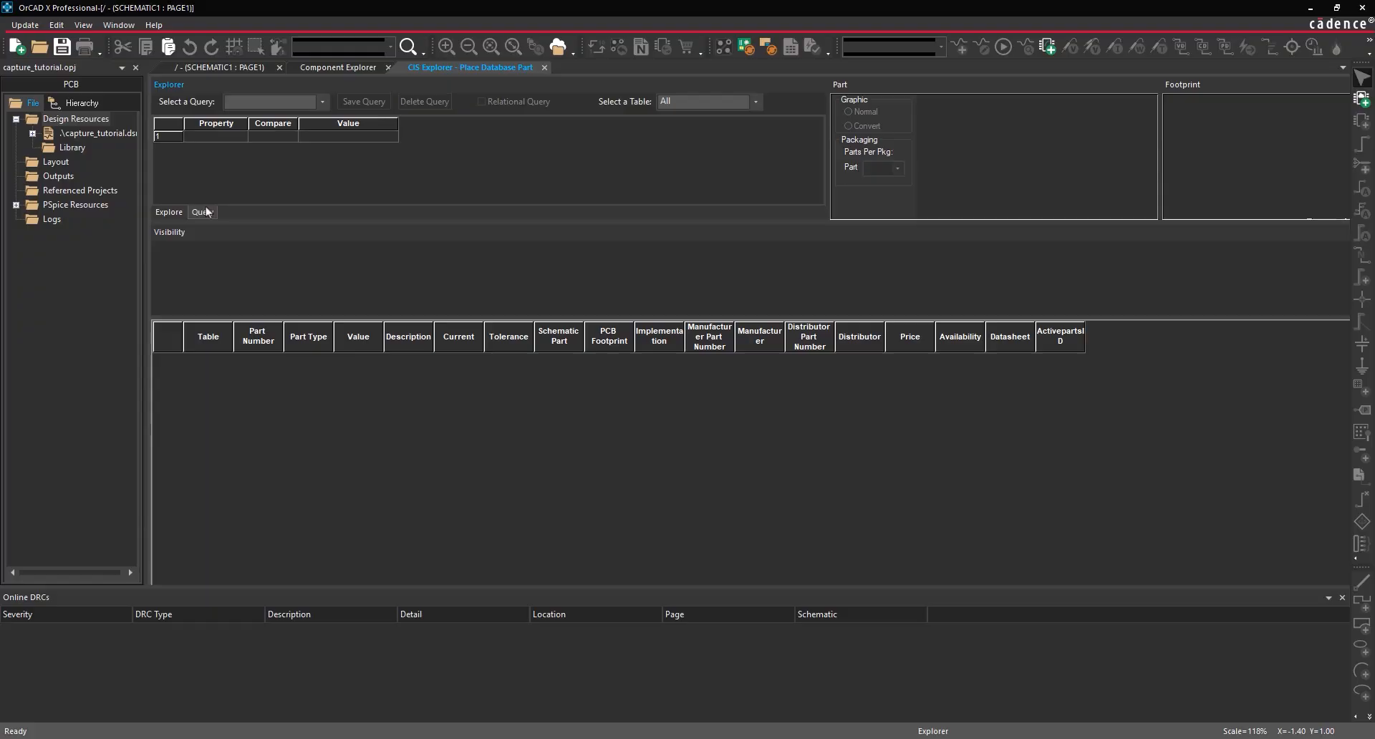
click(215, 136)
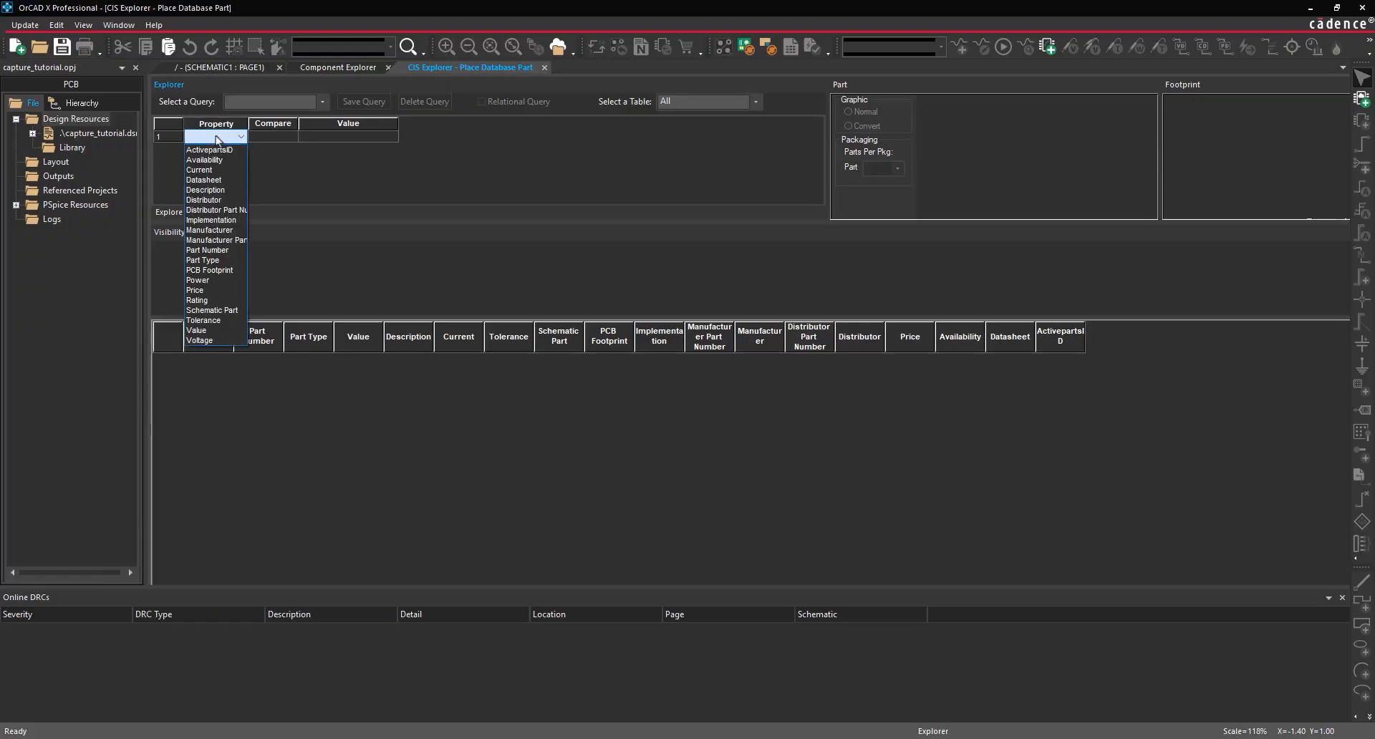
click(219, 330)
click(281, 136)
click(280, 150)
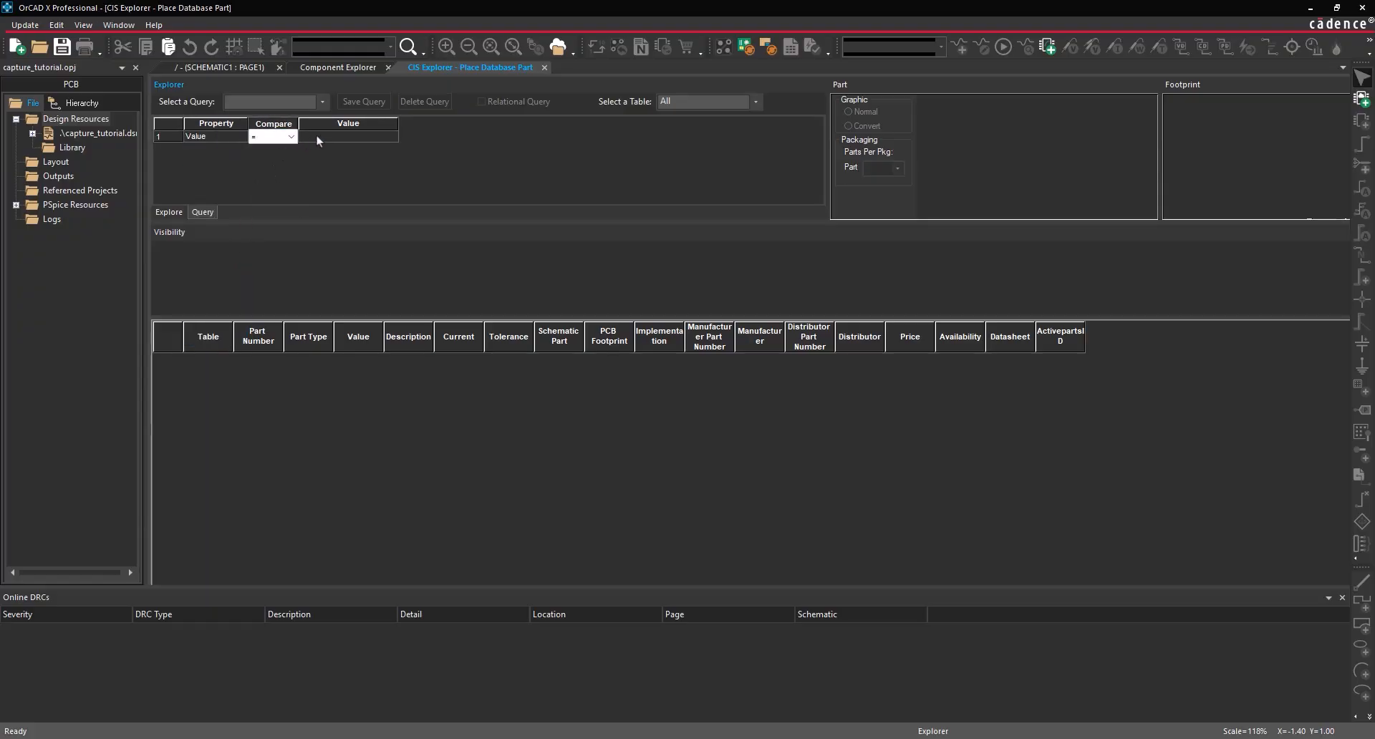
click(316, 134)
text(0.1uF)
key(Return)
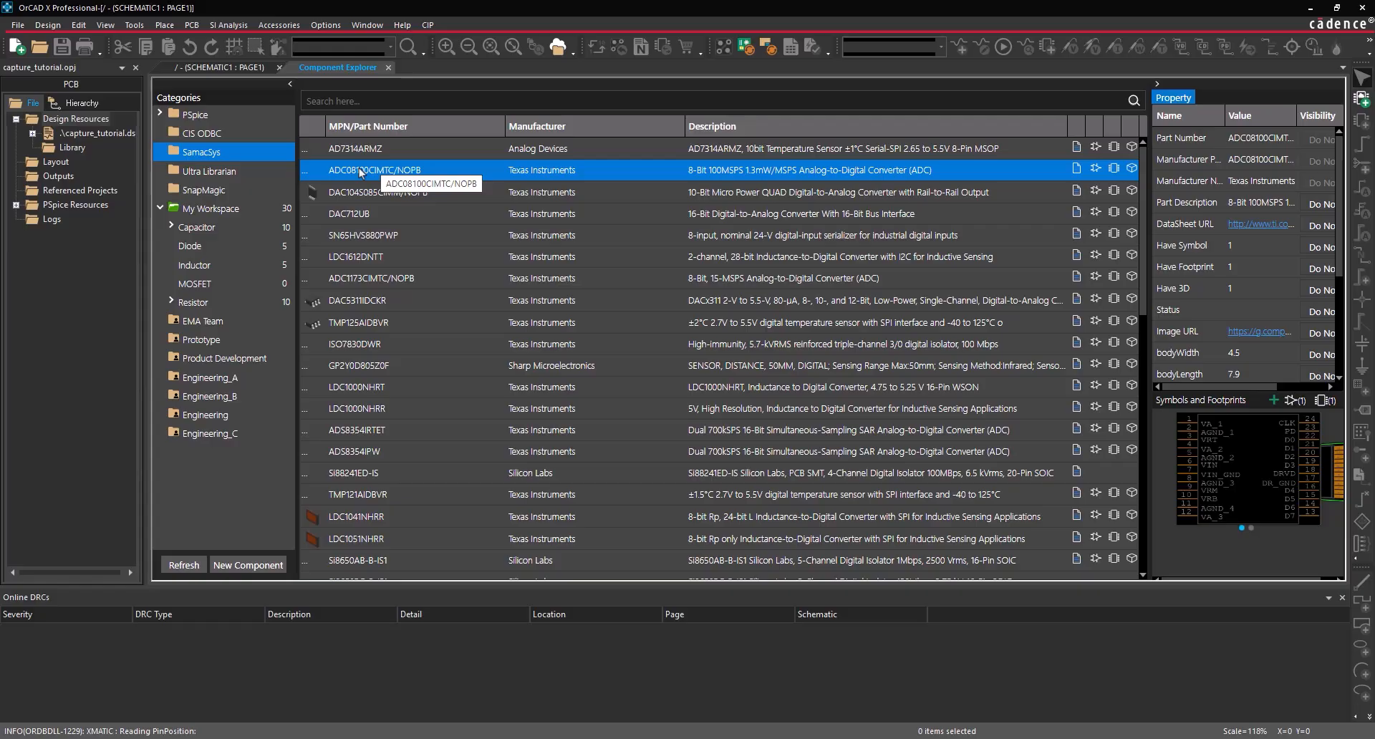
- Rerun the Value = 0.1uF query in a reopened CIS browser and preview the first ceramic capacitor
click(215, 133)
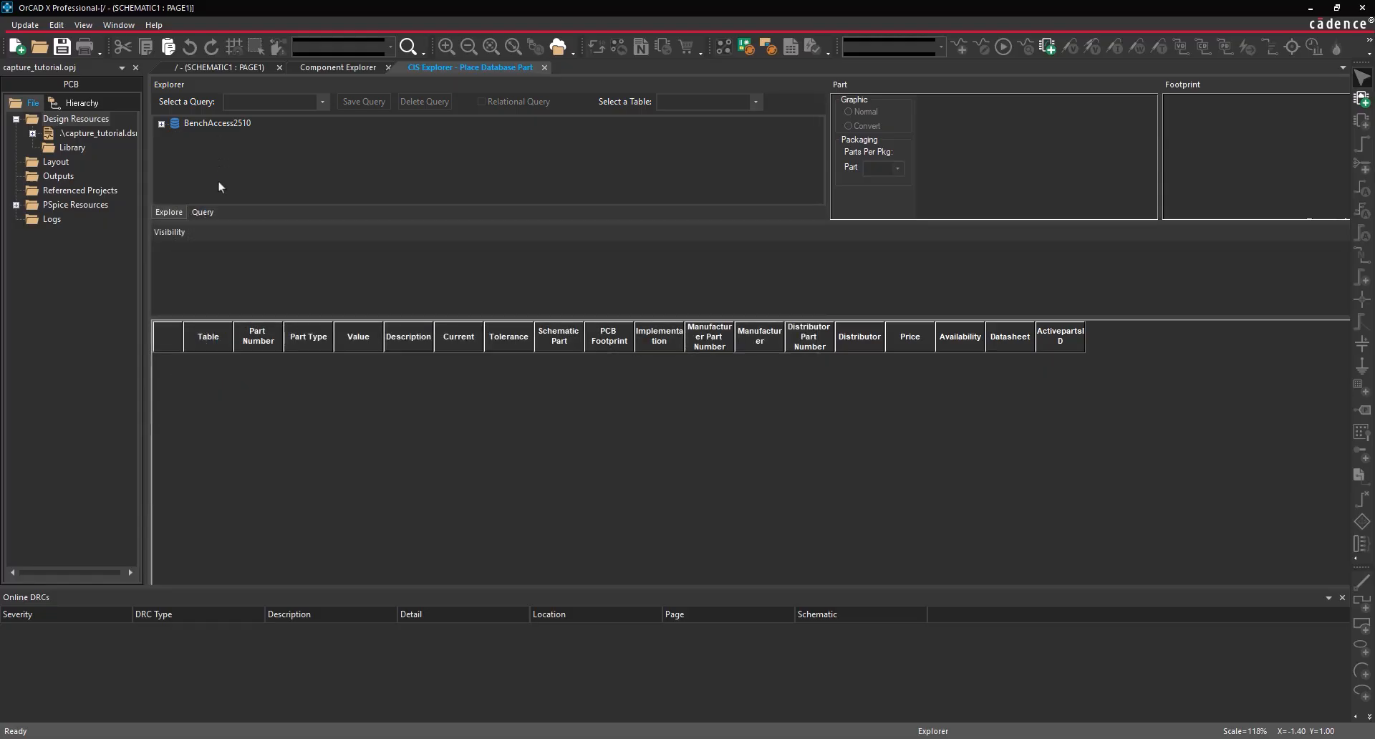
click(203, 212)
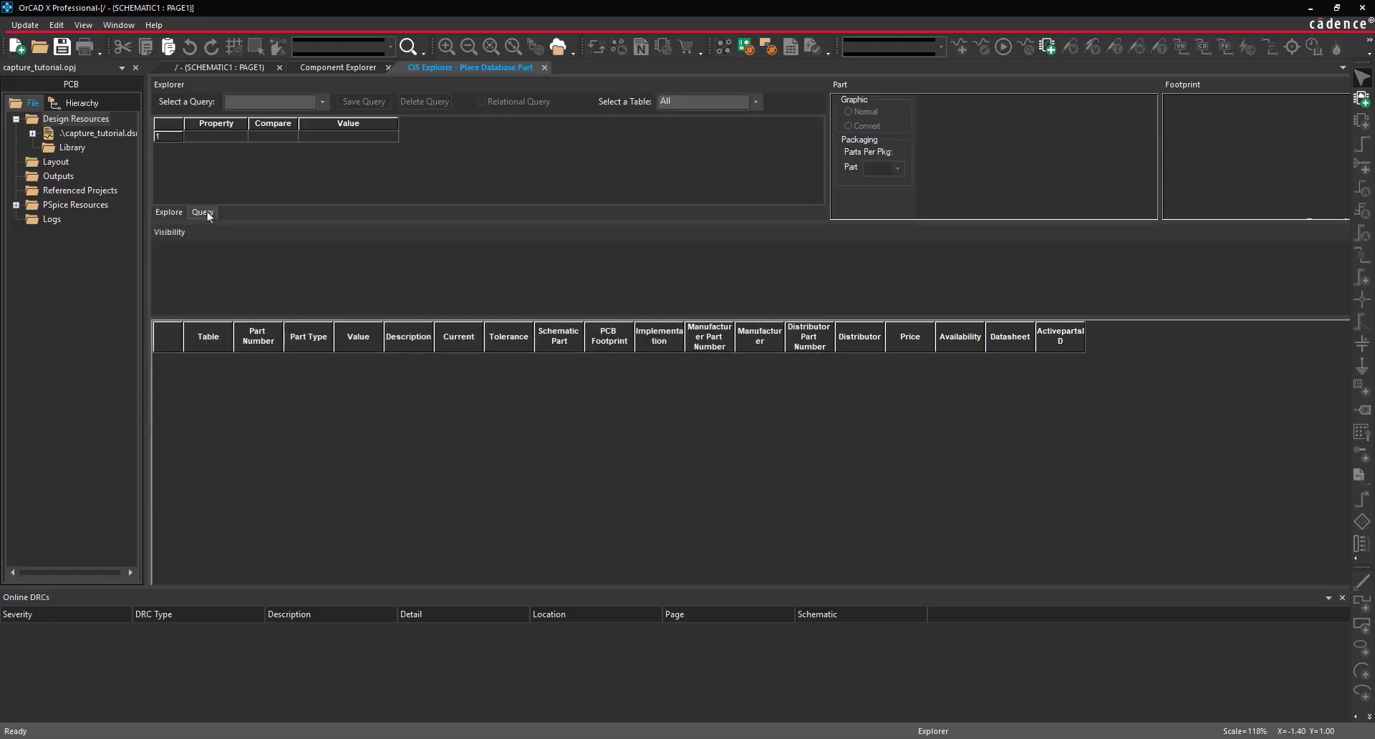
click(215, 136)
click(221, 330)
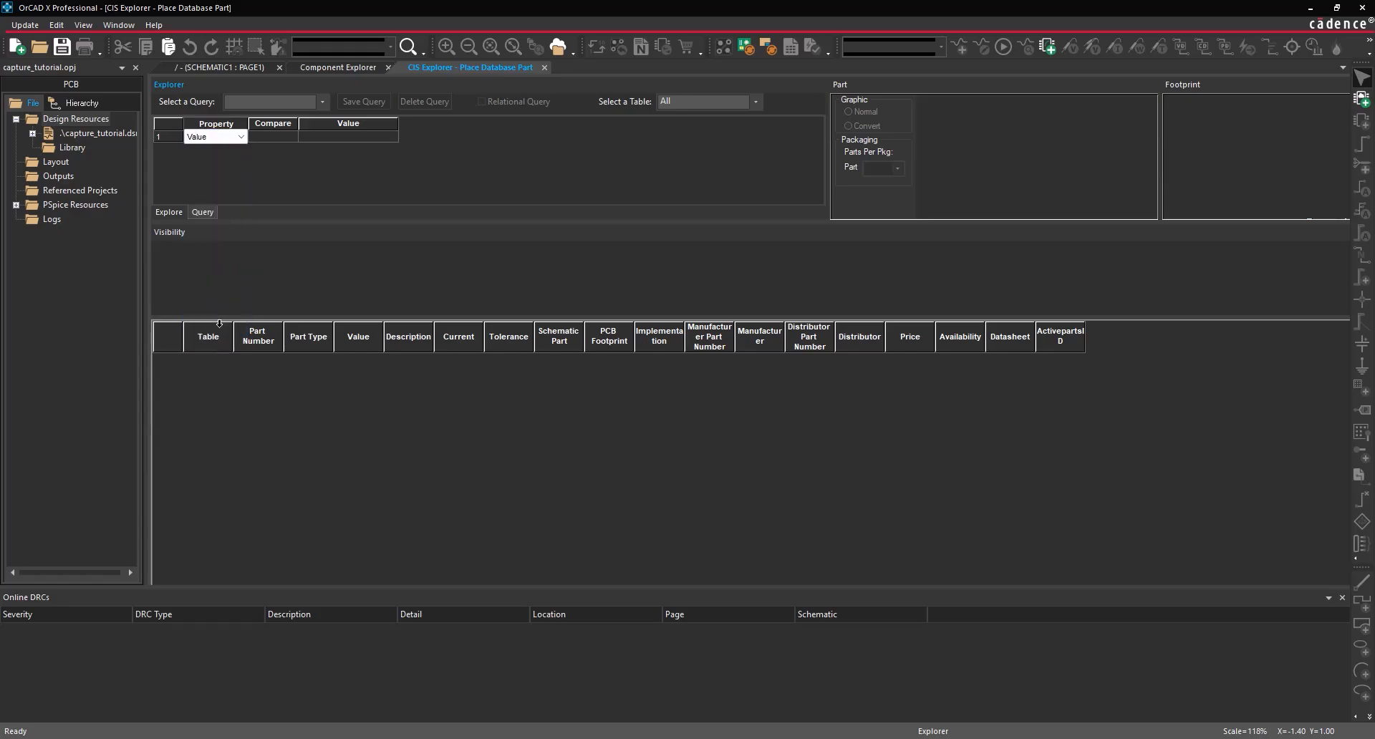
click(281, 136)
click(278, 150)
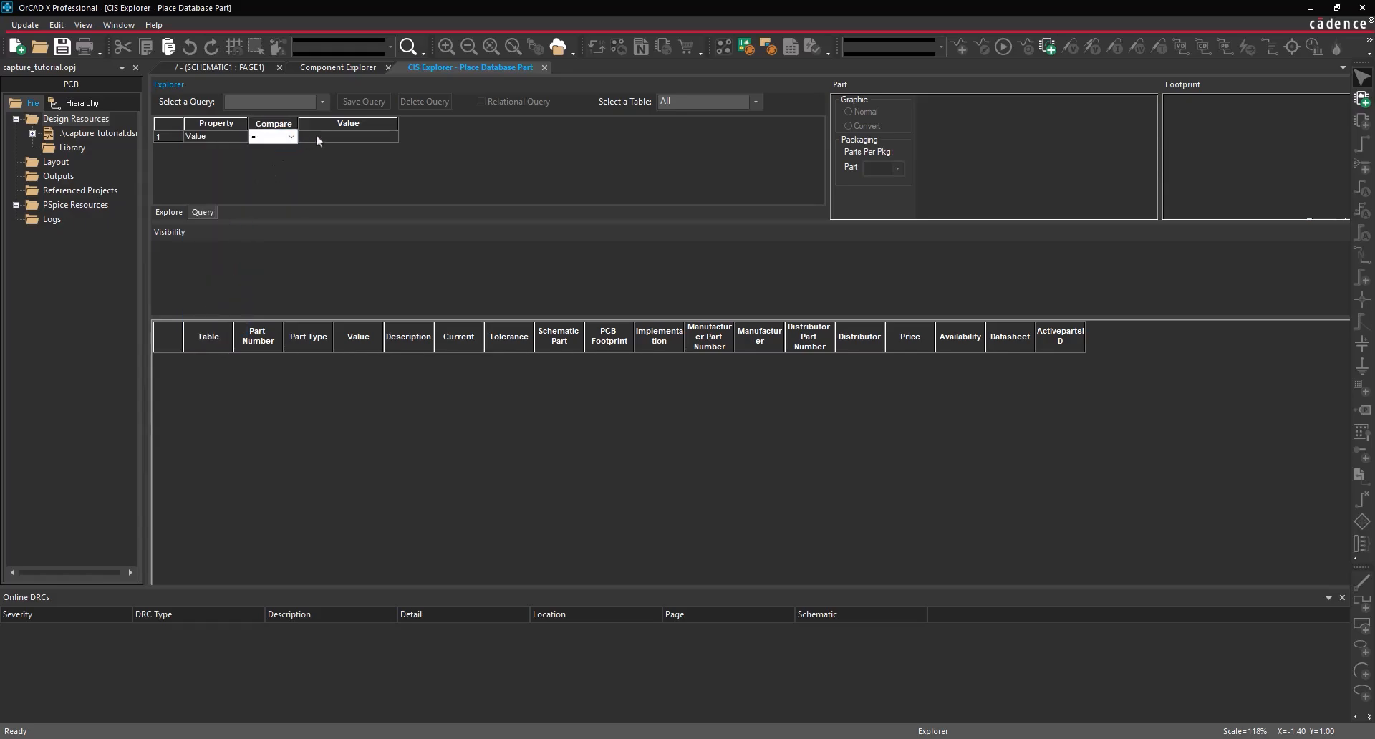
click(316, 135)
text(0.1uF)
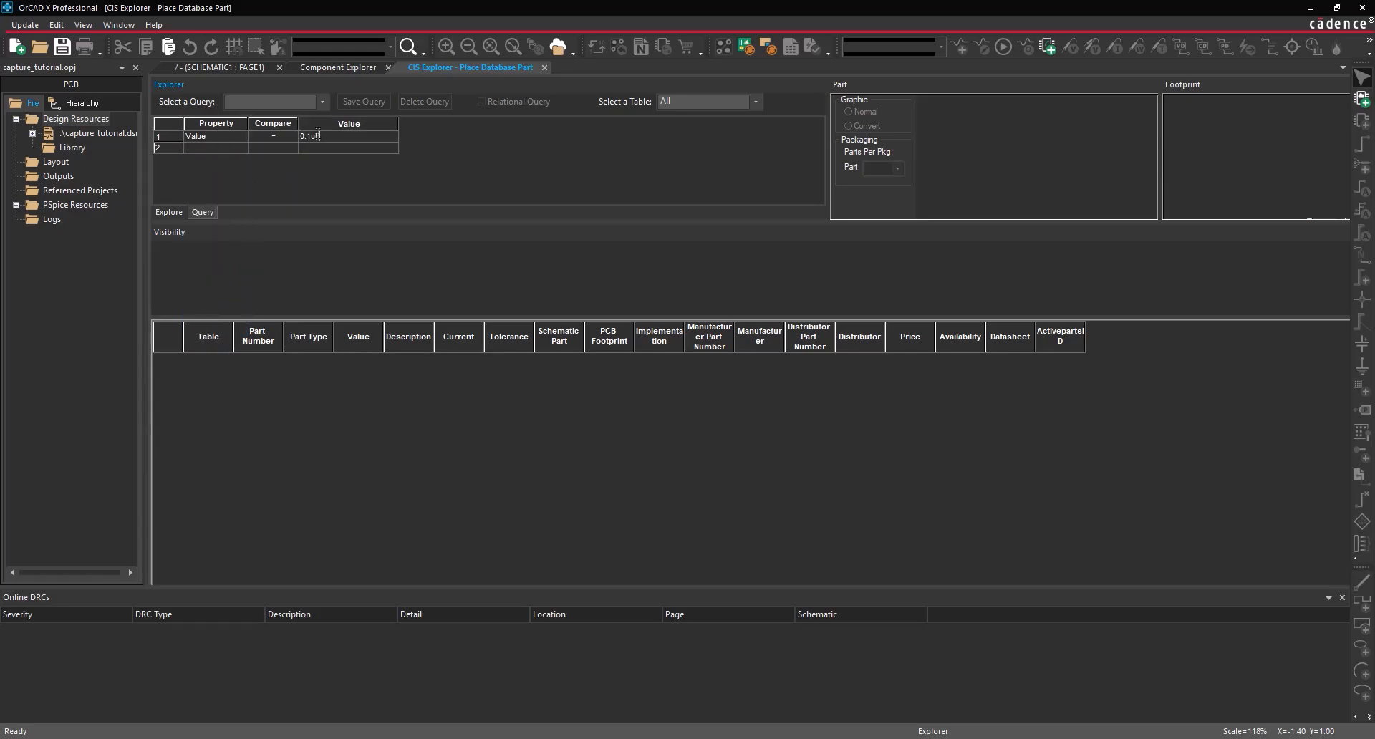
key(Return)
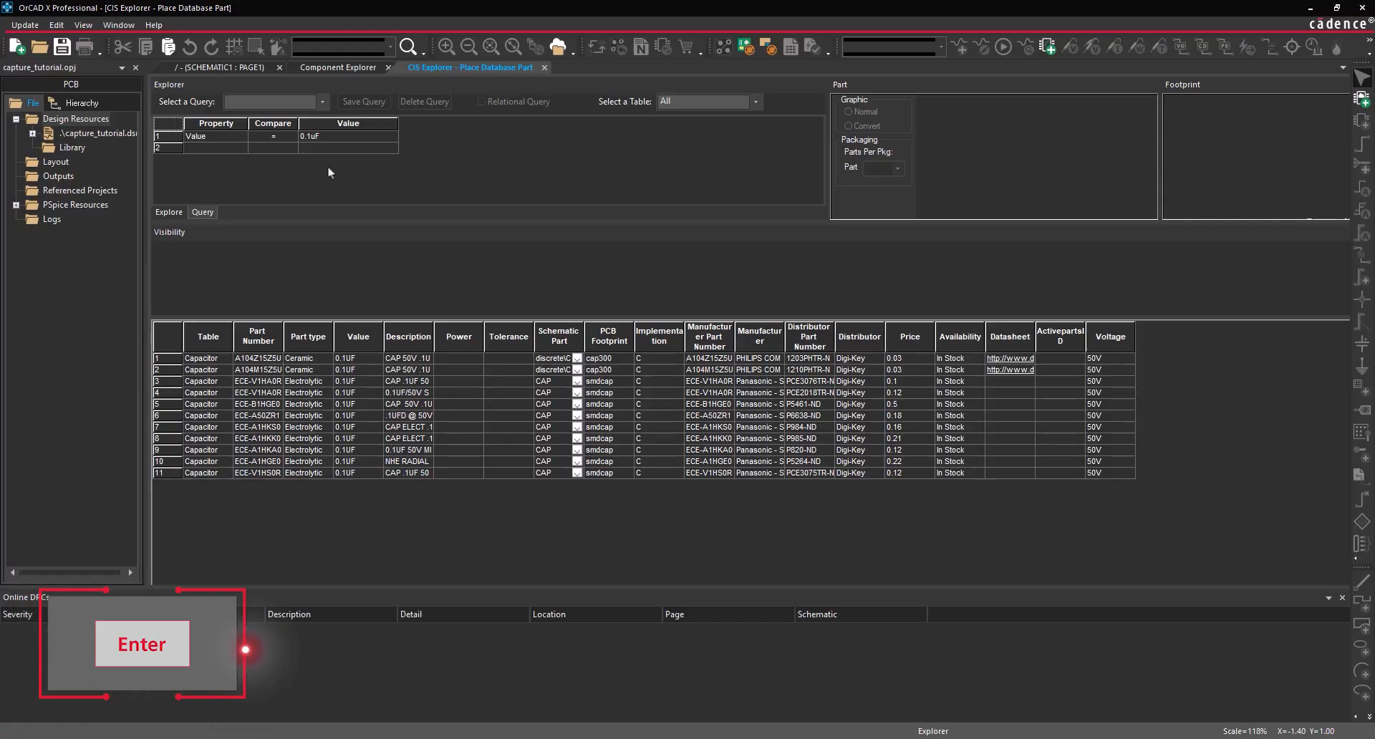
click(293, 358)
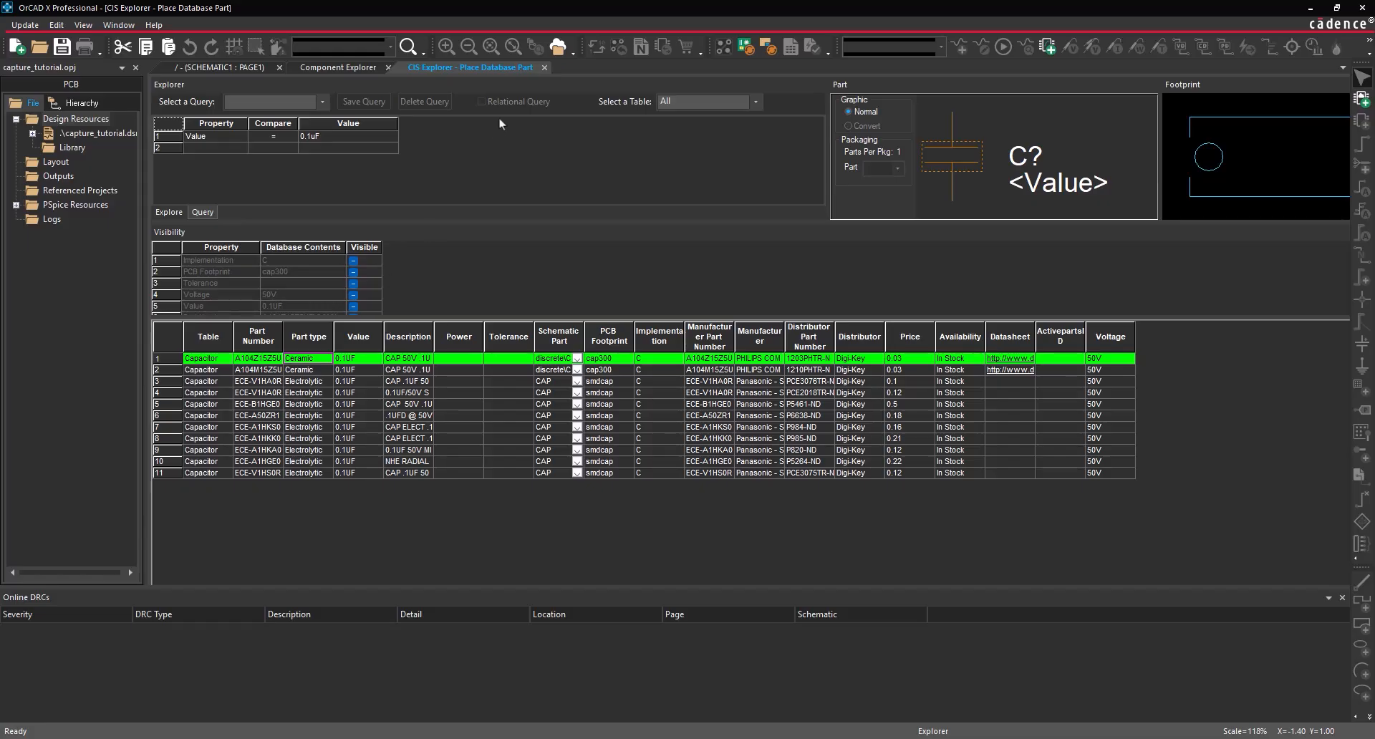
click(545, 67)
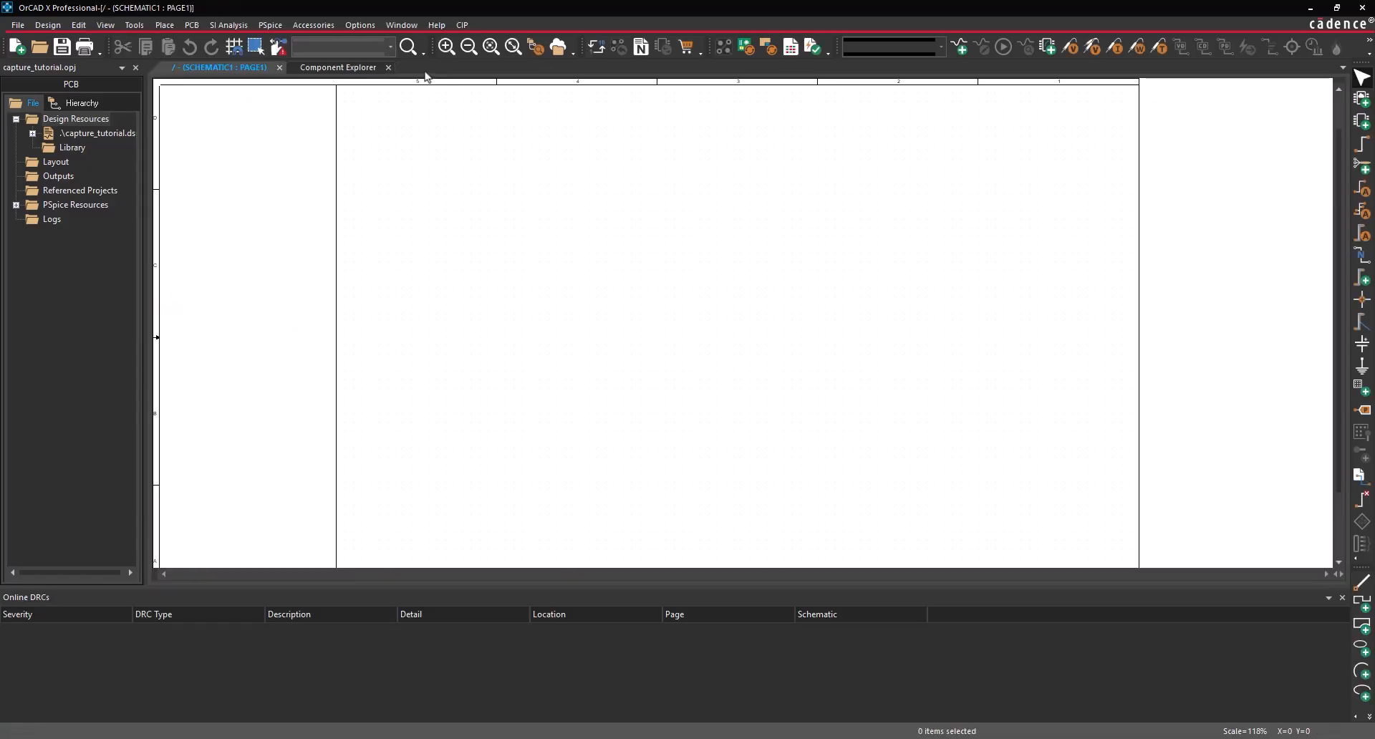
- Close Component Explorer and add a new library to the project via File > New > Library
click(389, 67)
click(18, 25)
mouse_move(29, 42)
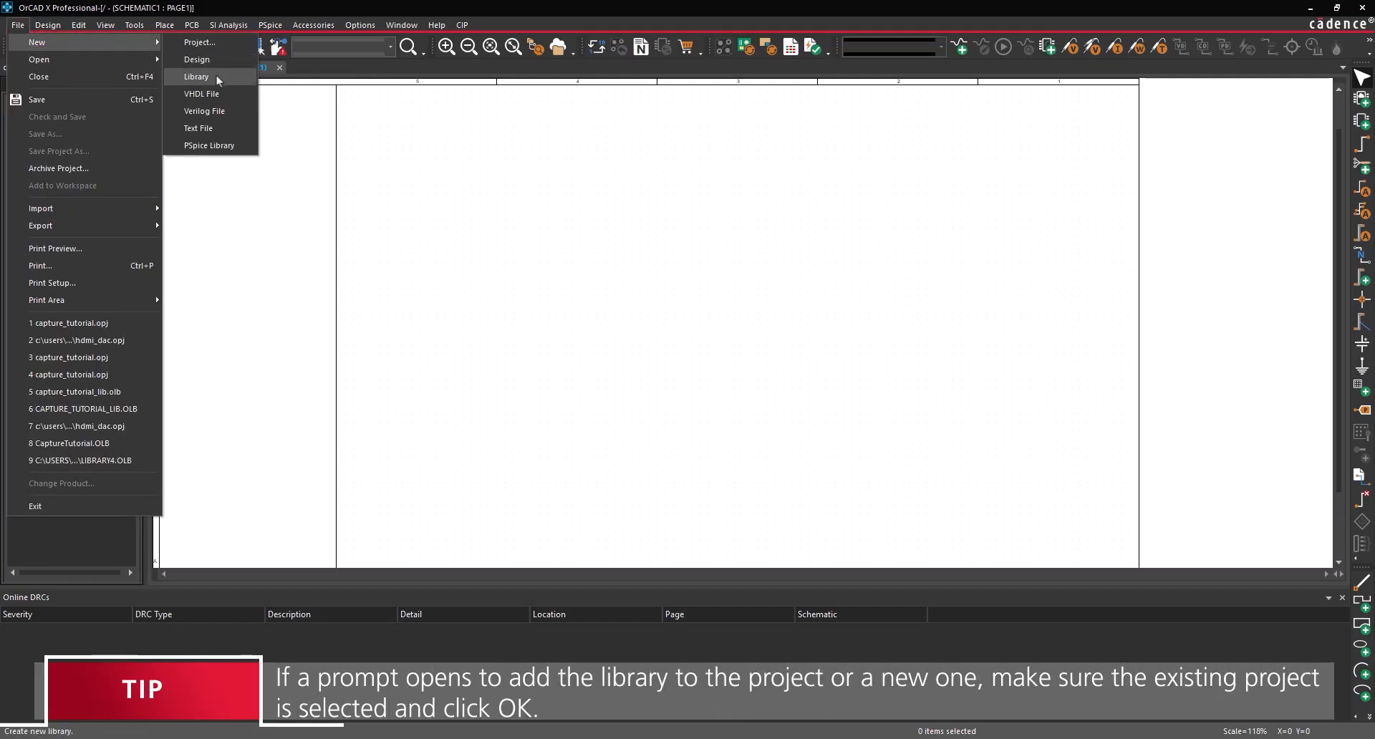
click(187, 76)
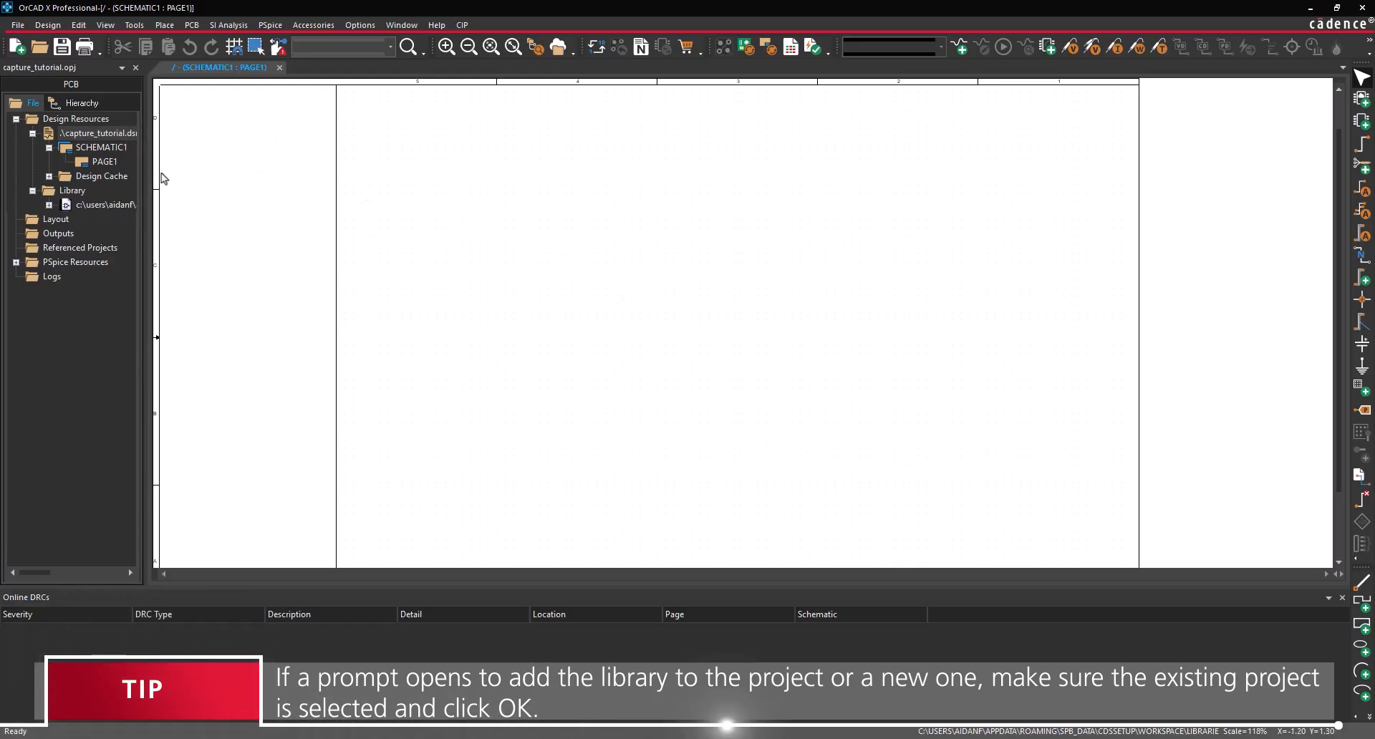
- Save the new library as a file, browsing to SPB_25.1\tools\capture\library
right_click(133, 204)
click(218, 313)
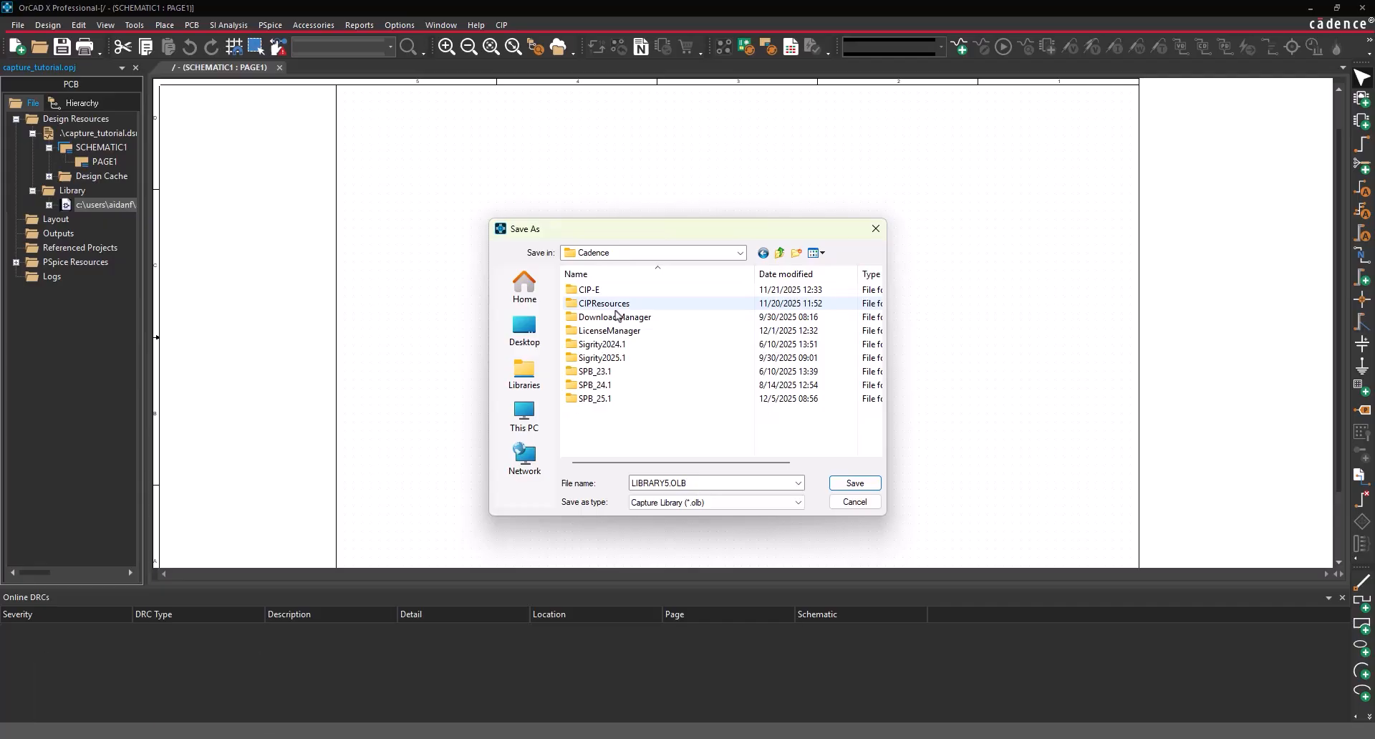
double_click(602, 399)
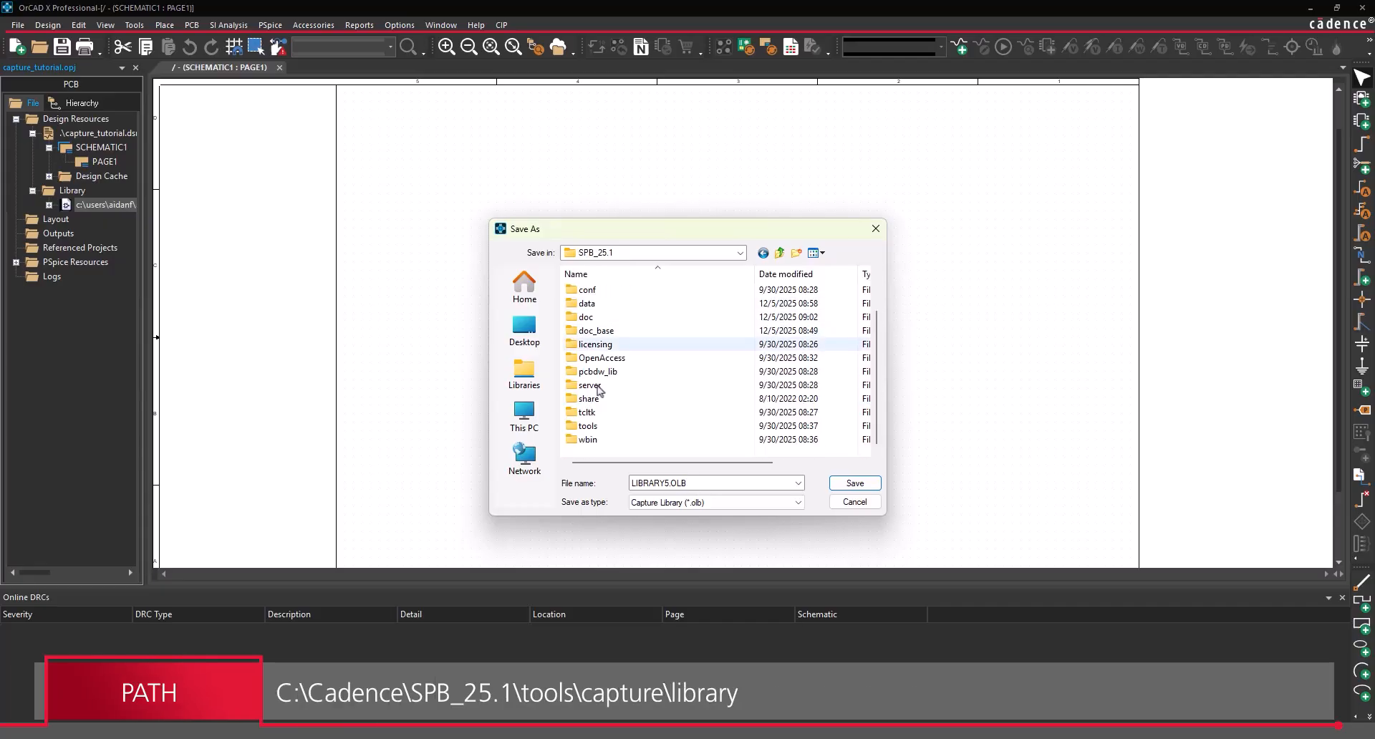
double_click(595, 427)
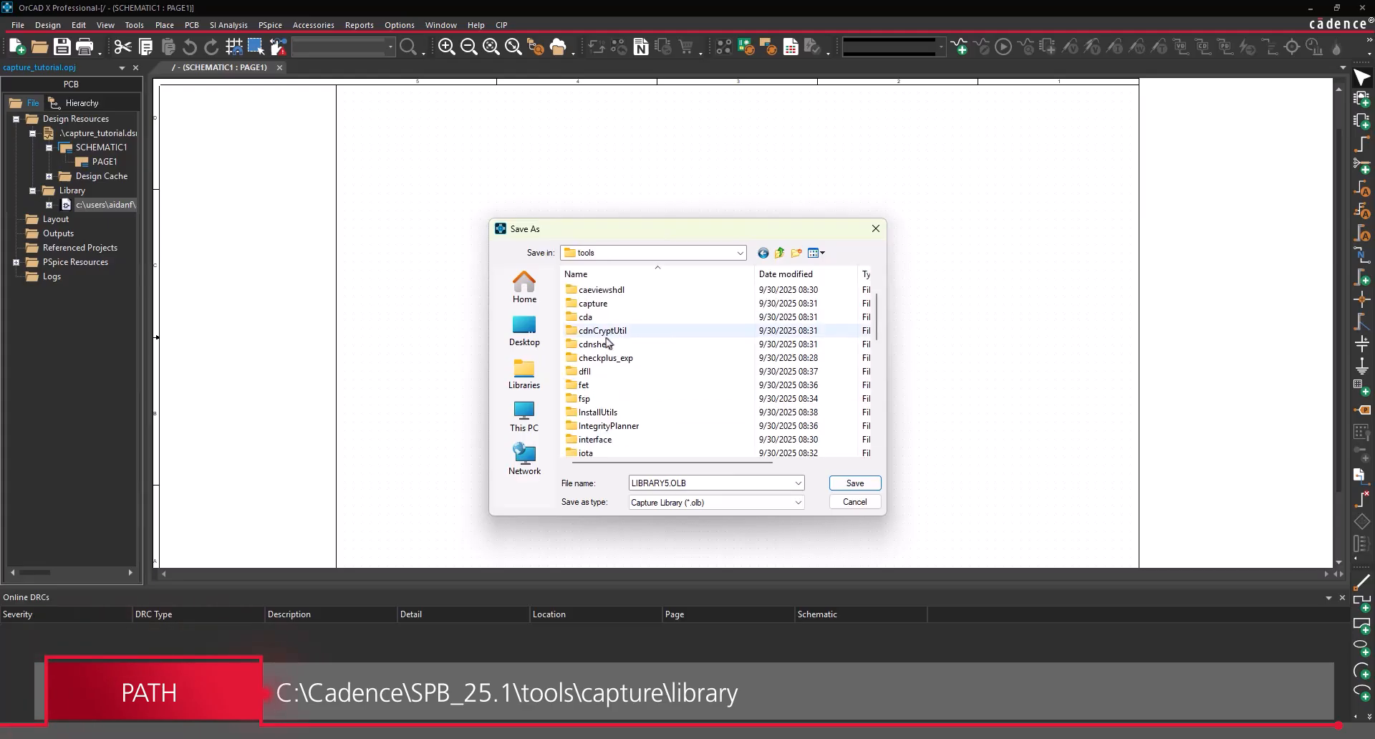
double_click(602, 304)
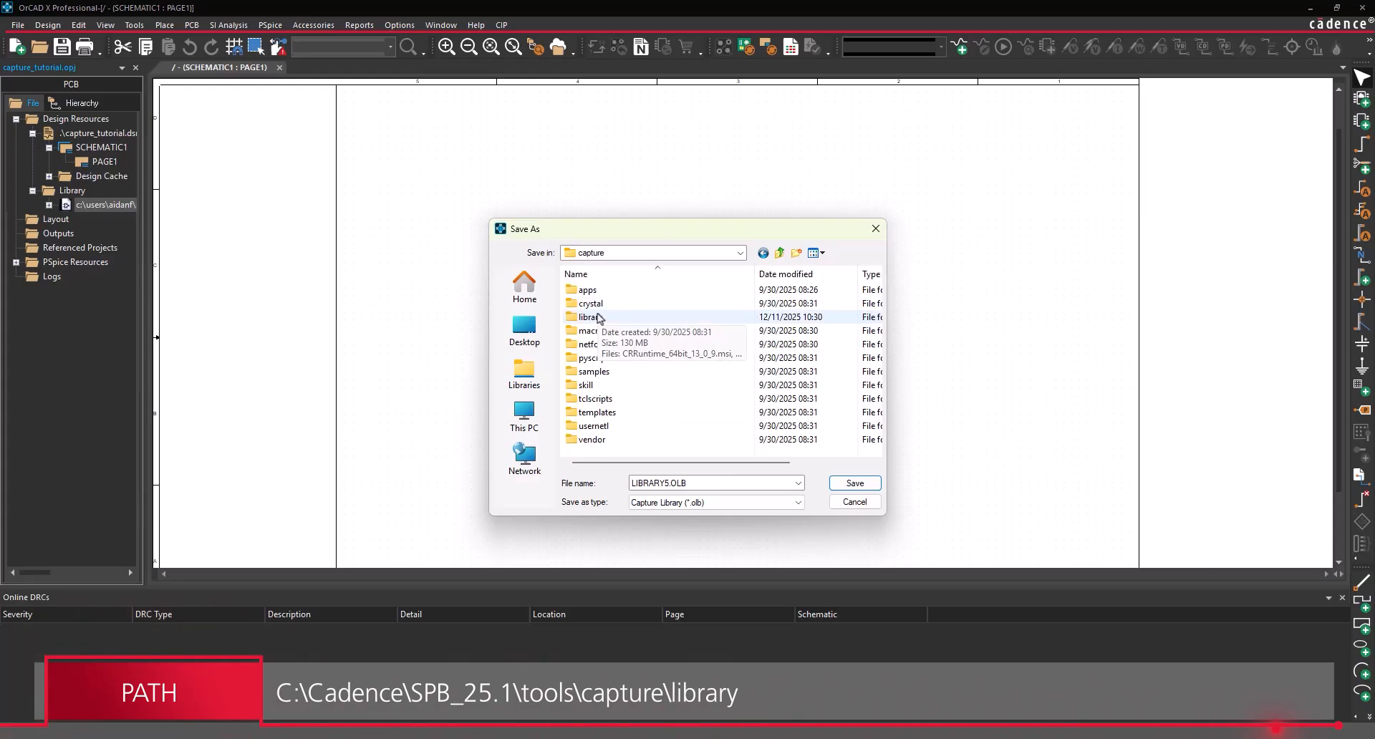
double_click(600, 320)
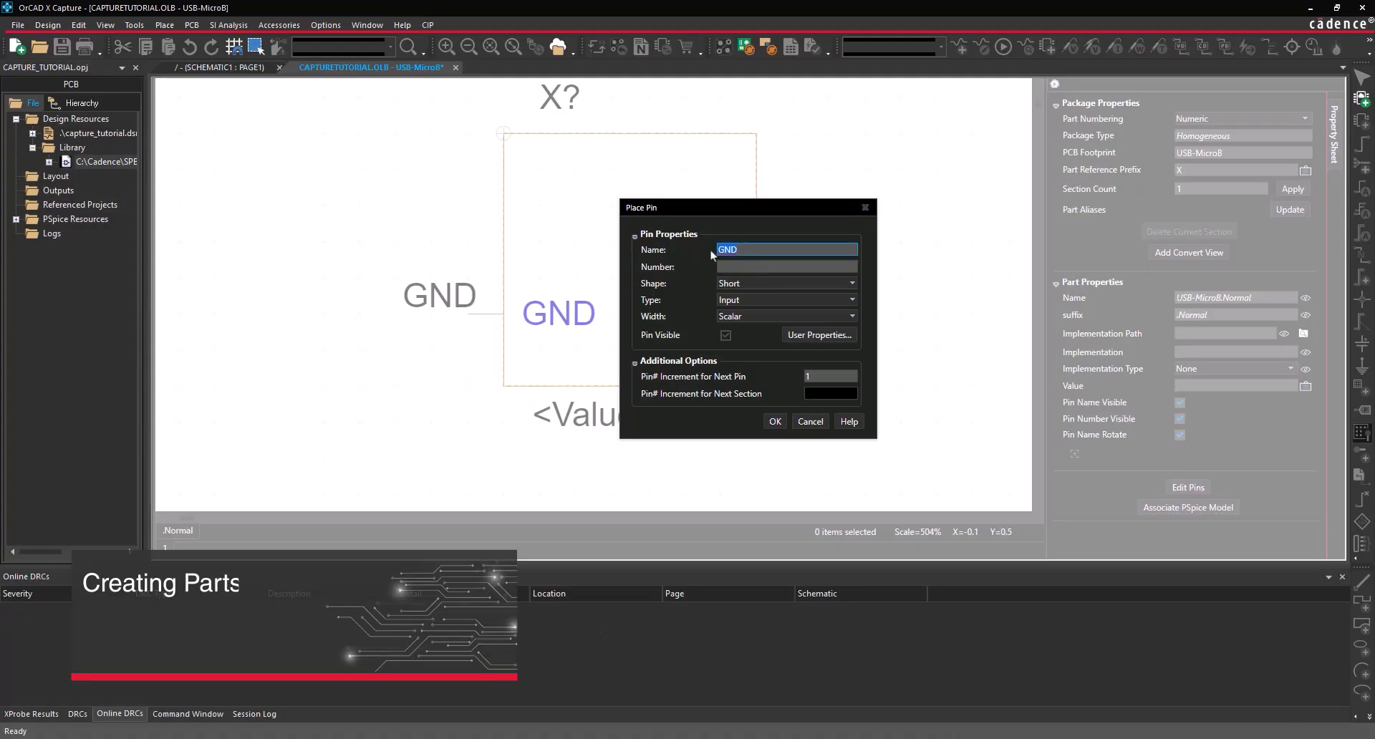
- Place the USBID (number ID) and D+ (number D+) pins on the part's left edge
text(ID)
key(Tab)
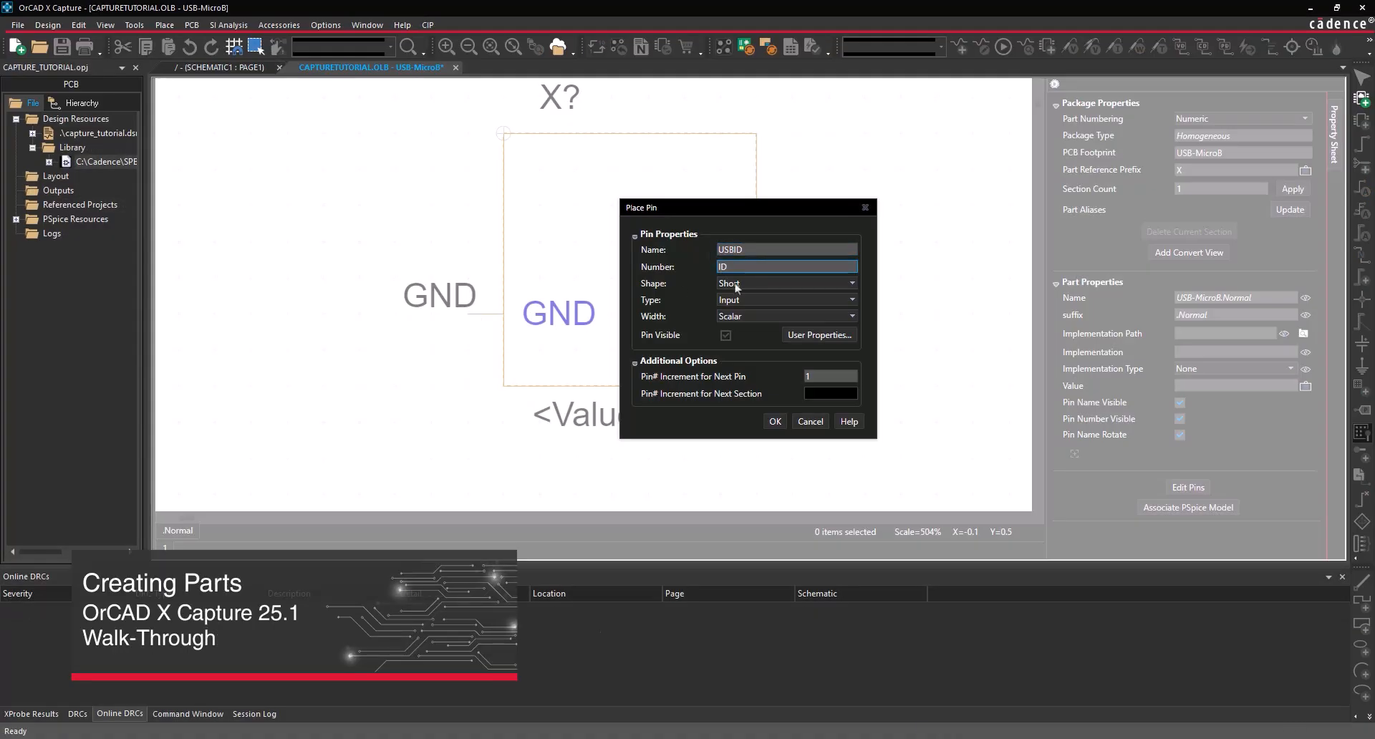
click(775, 421)
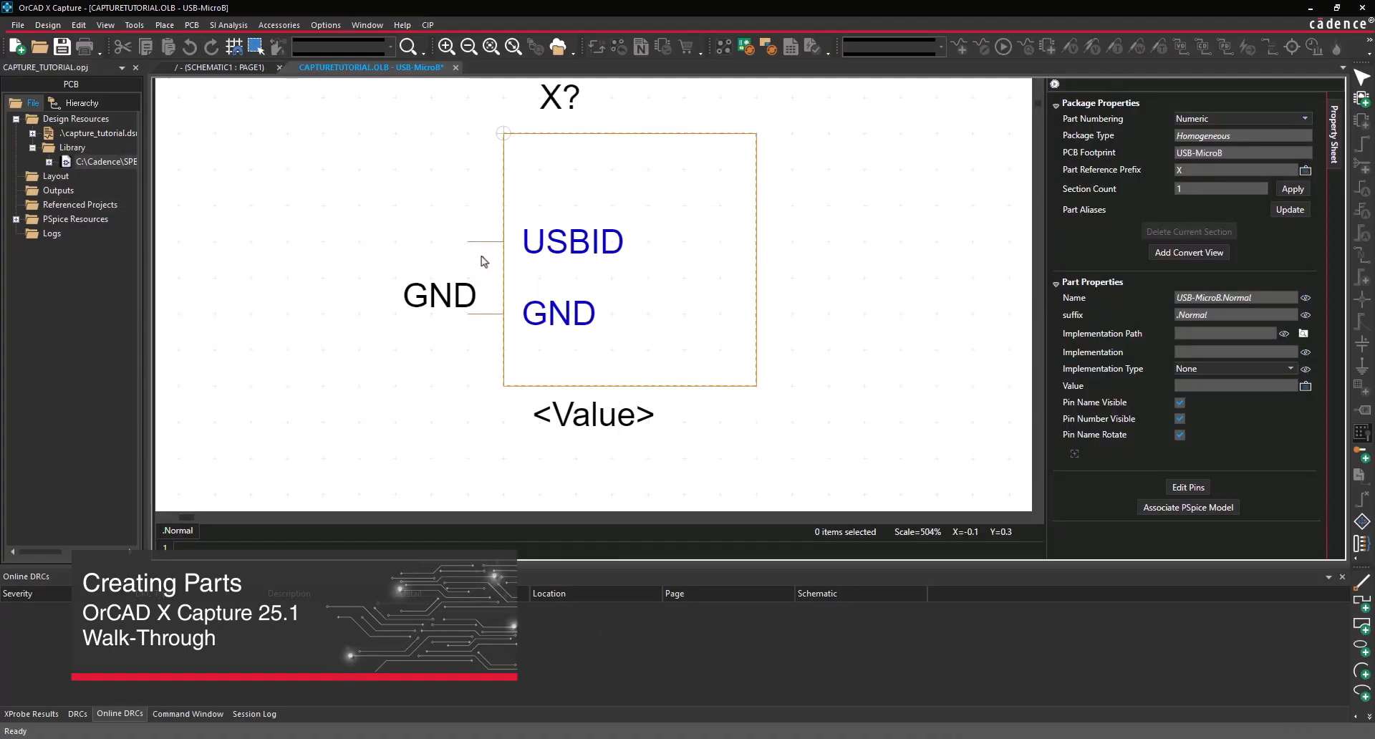
click(488, 276)
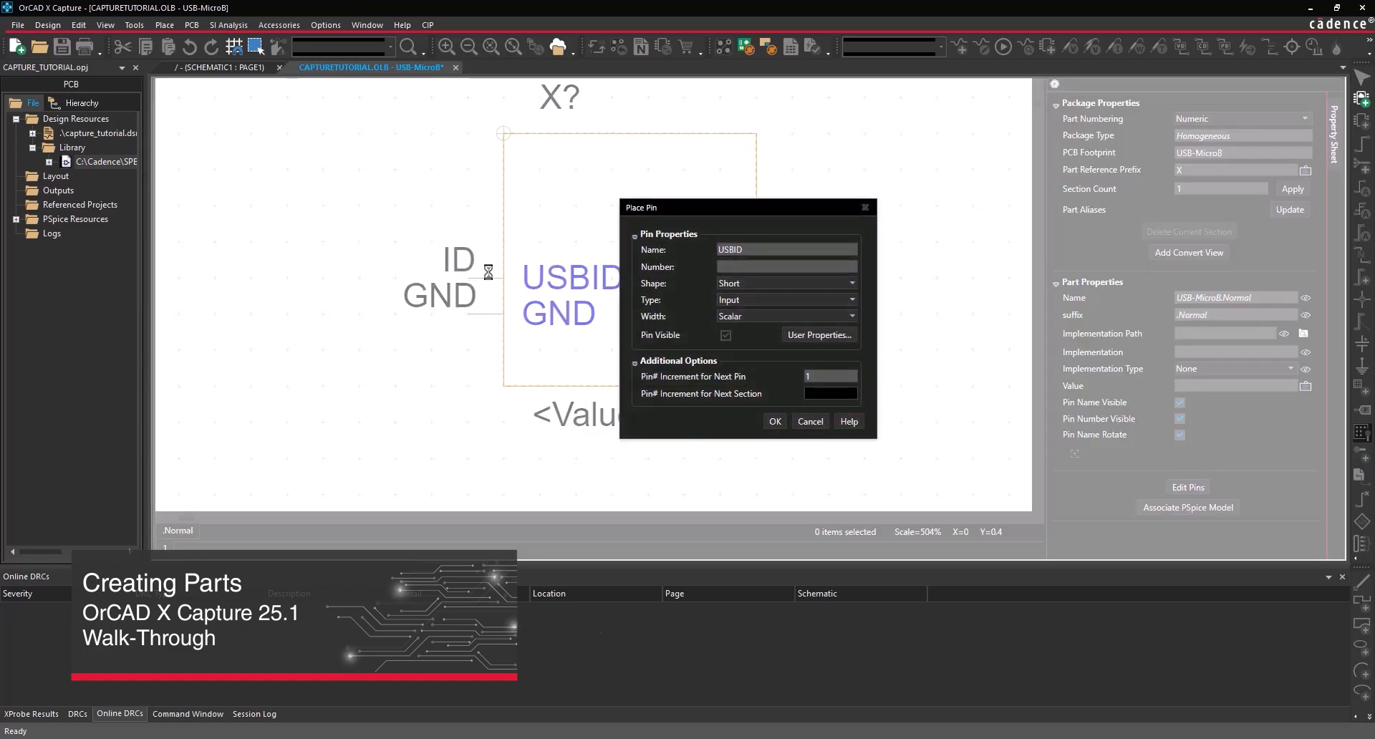
double_click(736, 251)
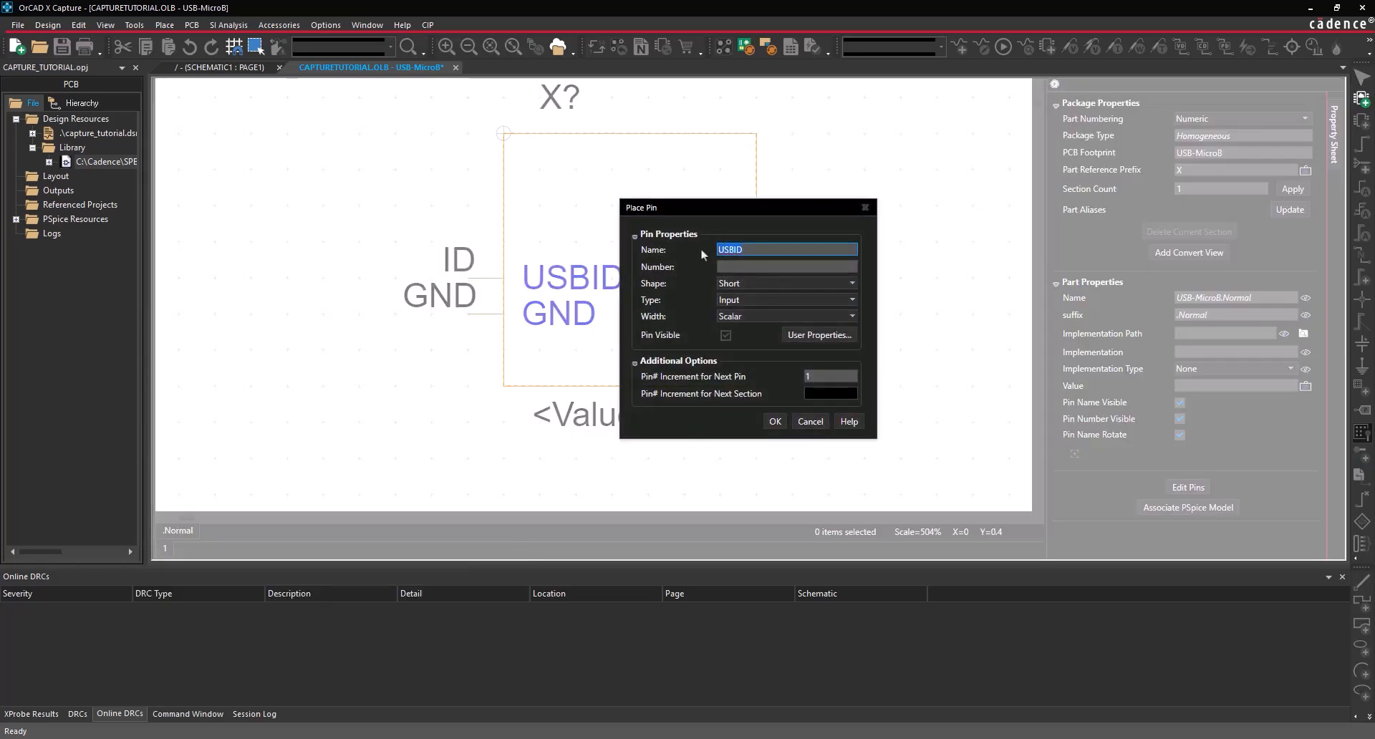
text(D+)
key(Tab)
text(D+)
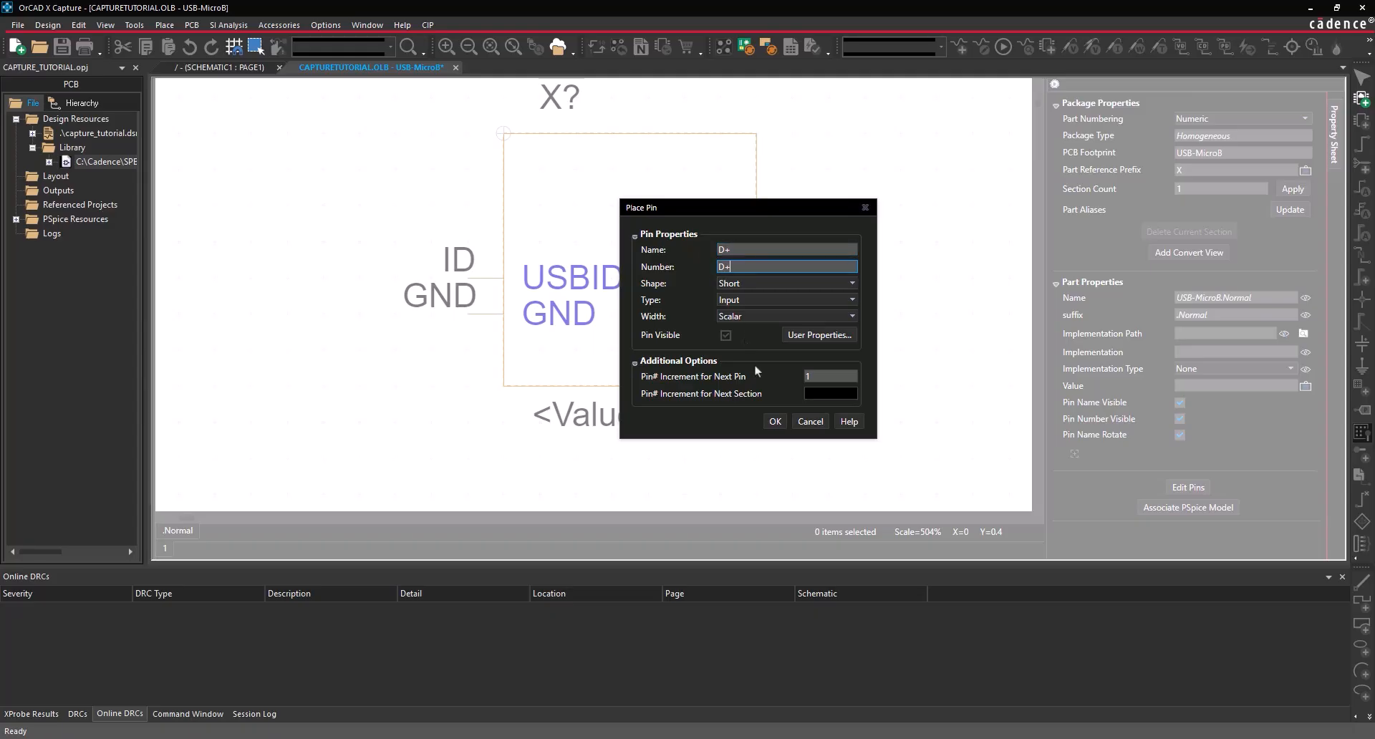
click(775, 421)
click(480, 243)
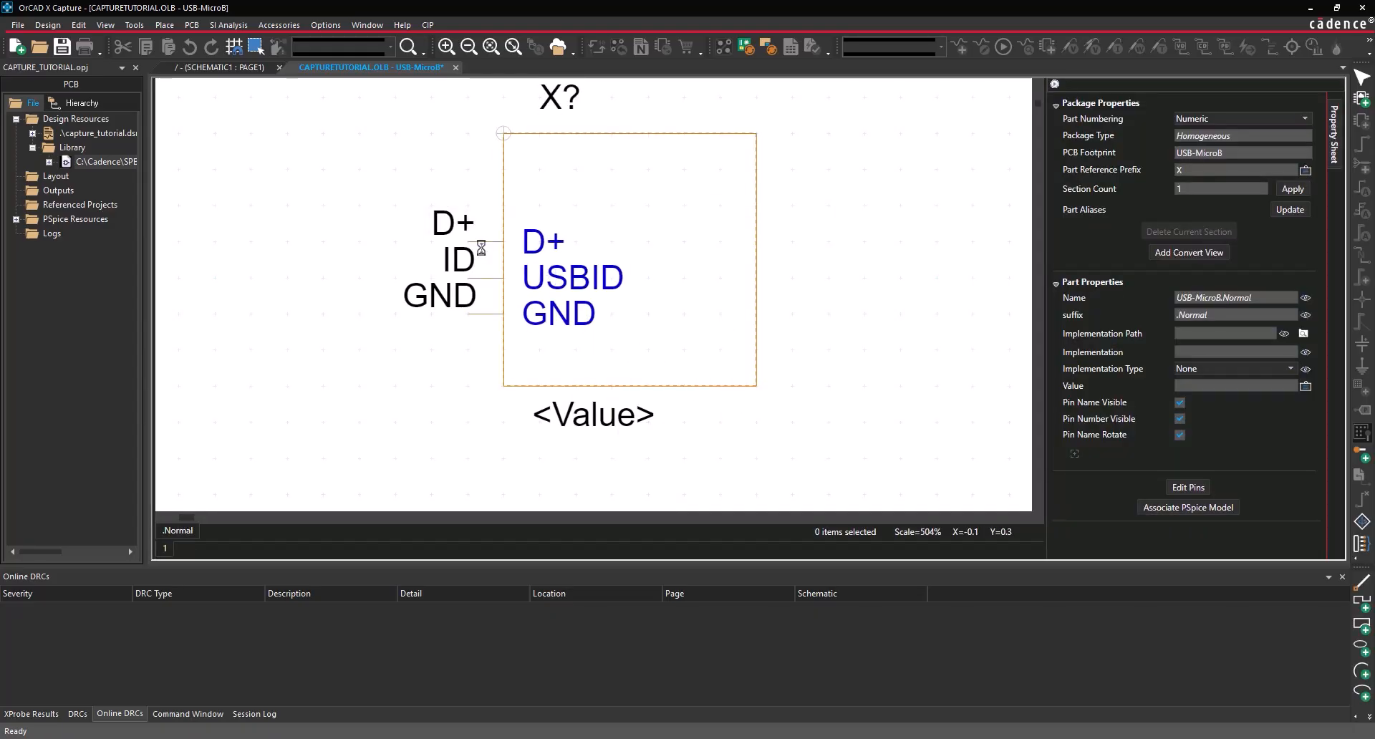
key(ctrl+e)
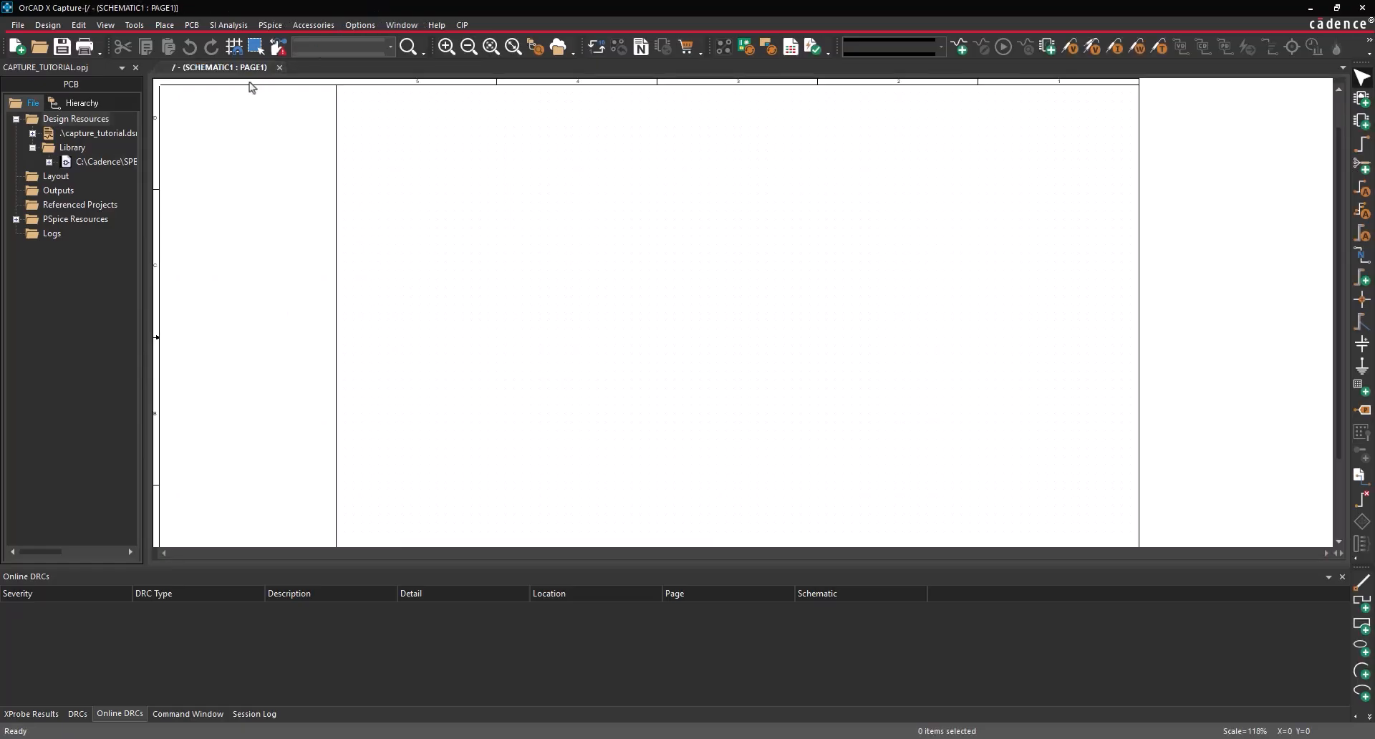
- Create part USB-MicroB in CaptureTutorial.OLB with prefix X and PCB footprint USB-MicroB
right_click(103, 165)
click(172, 171)
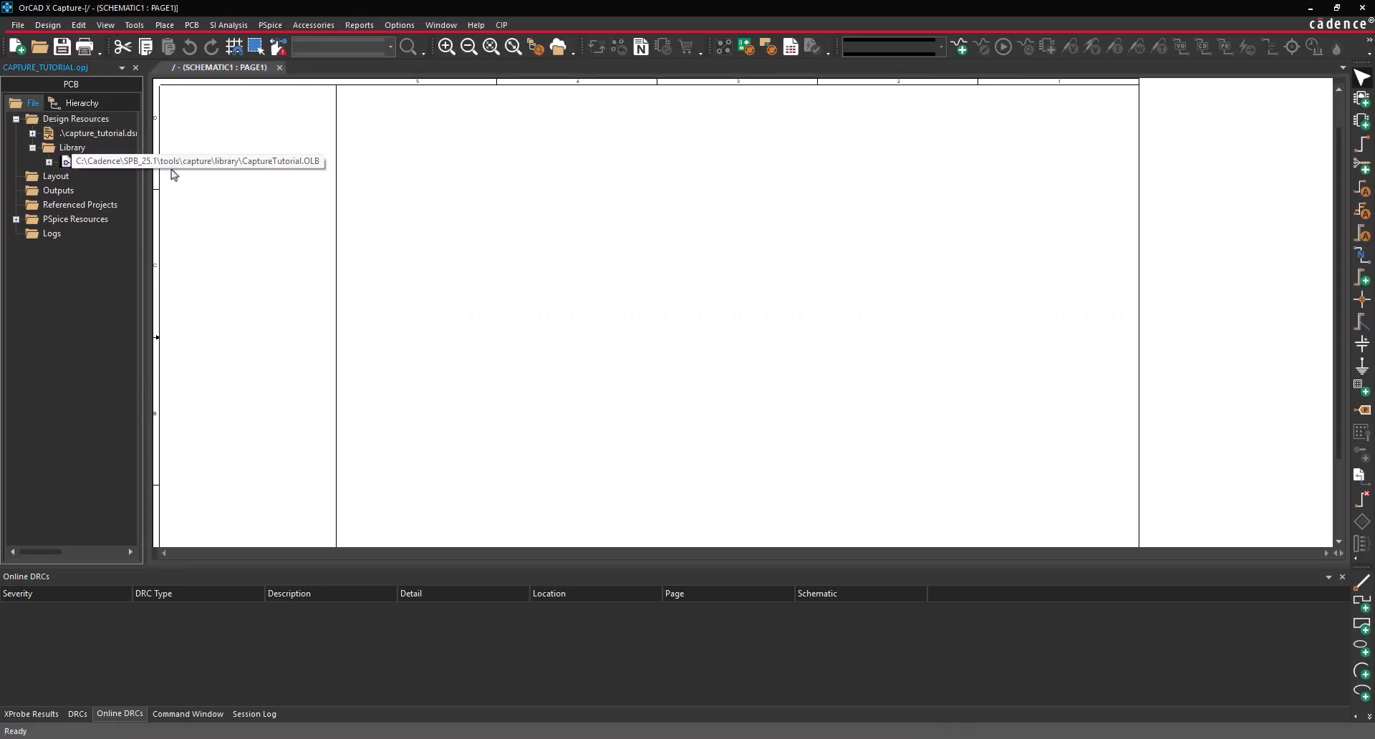
text(USB-MicroB)
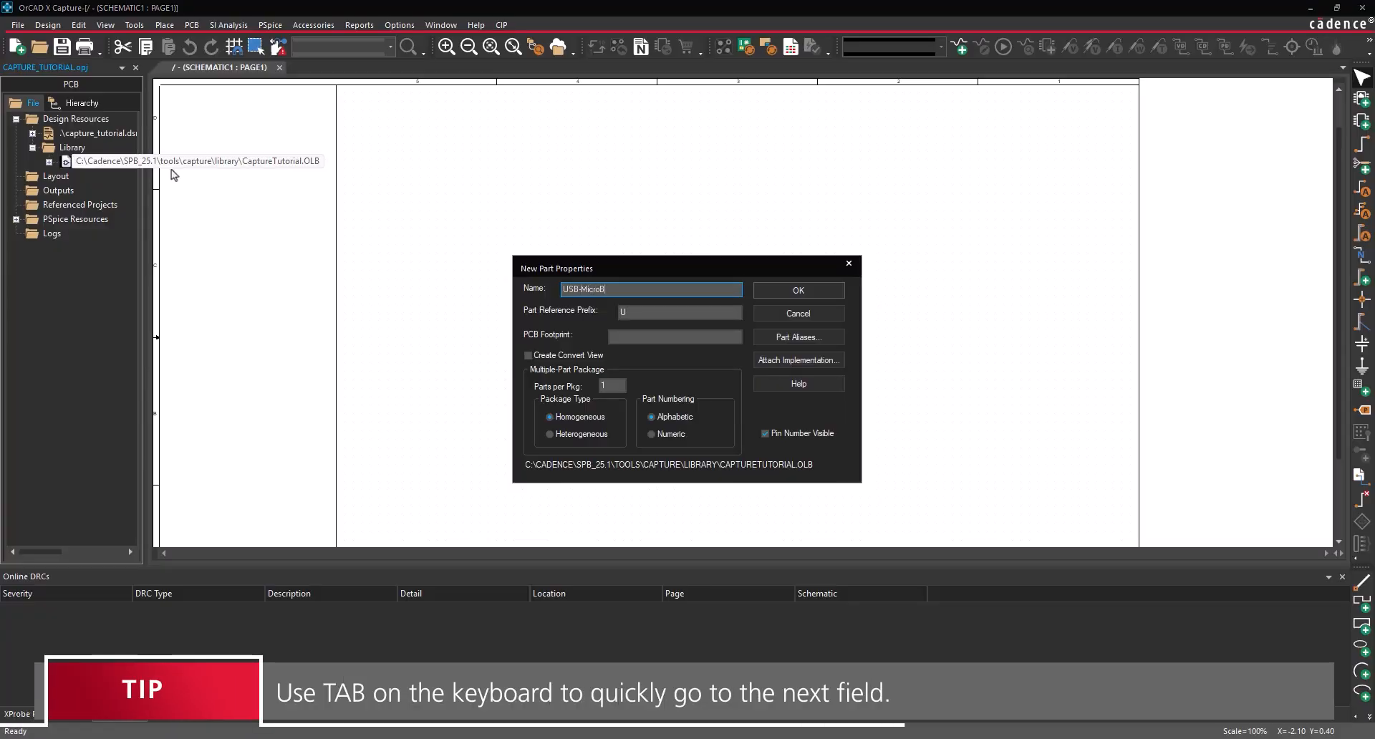
key(Tab)
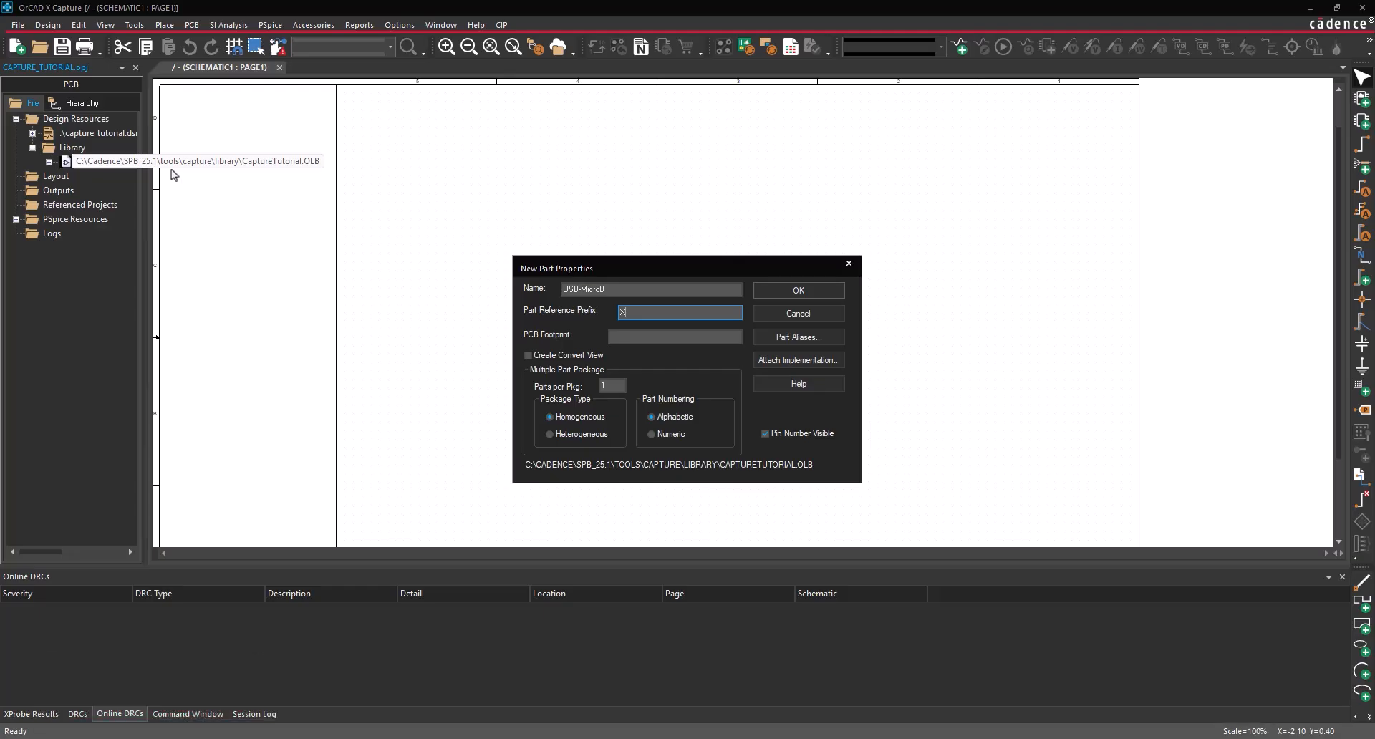
text(X)
key(Tab)
text(USB-MicroB)
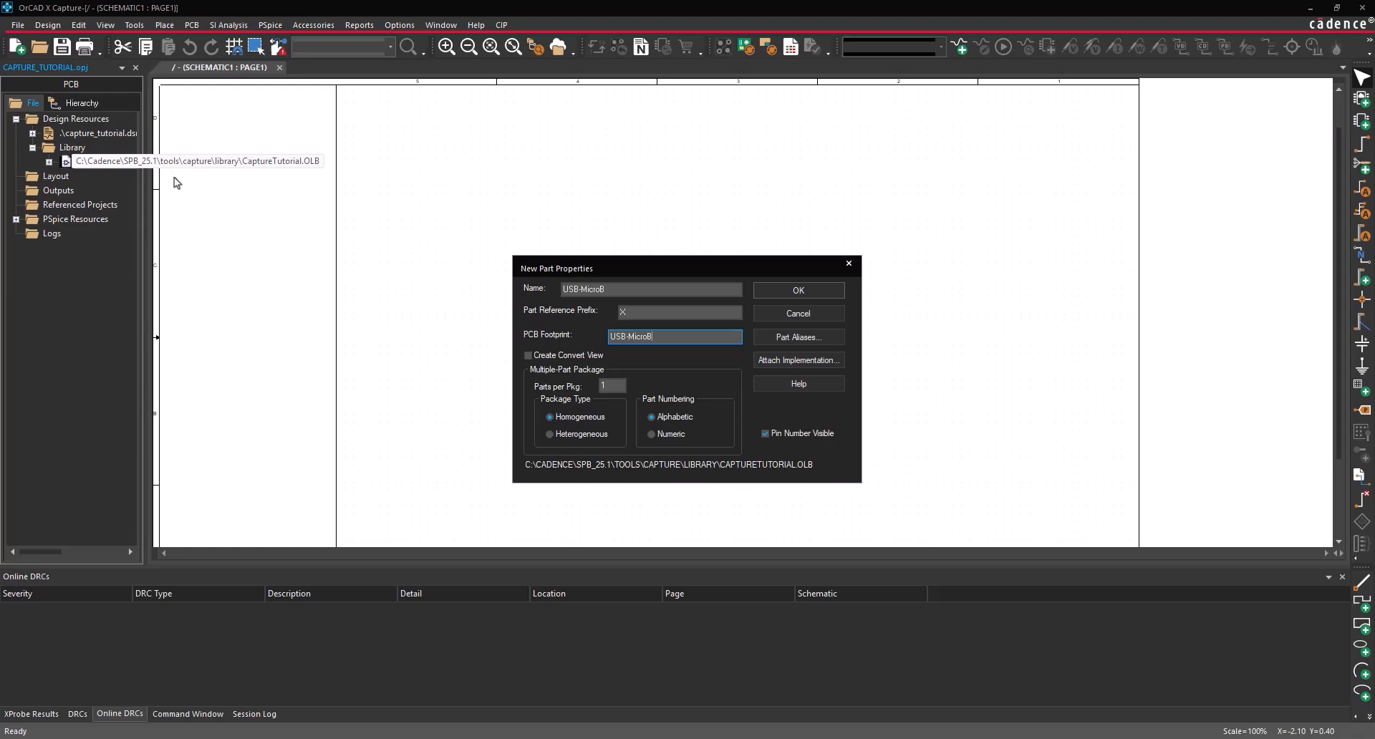
click(780, 290)
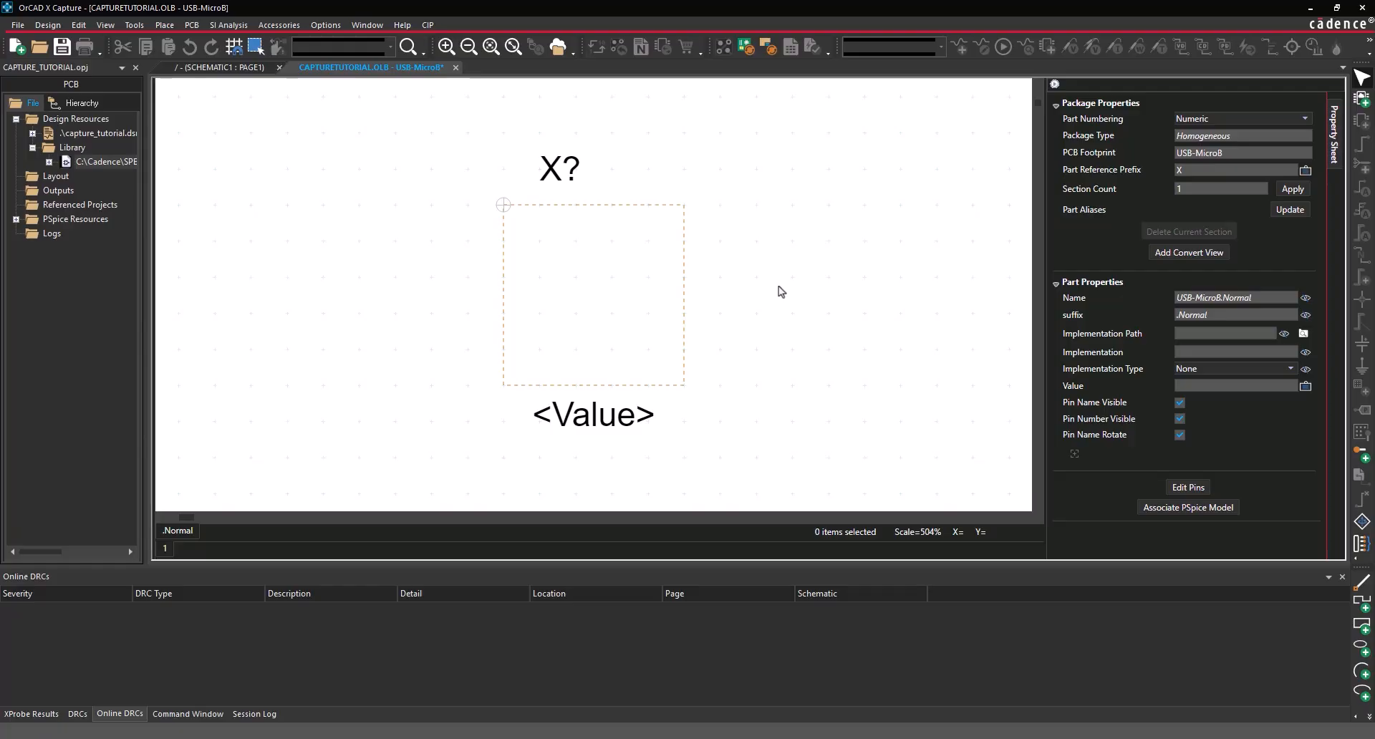
- Drag the part outline larger down-right, then trace it with a rectangle body
click(684, 386)
drag(684, 386, 769, 461)
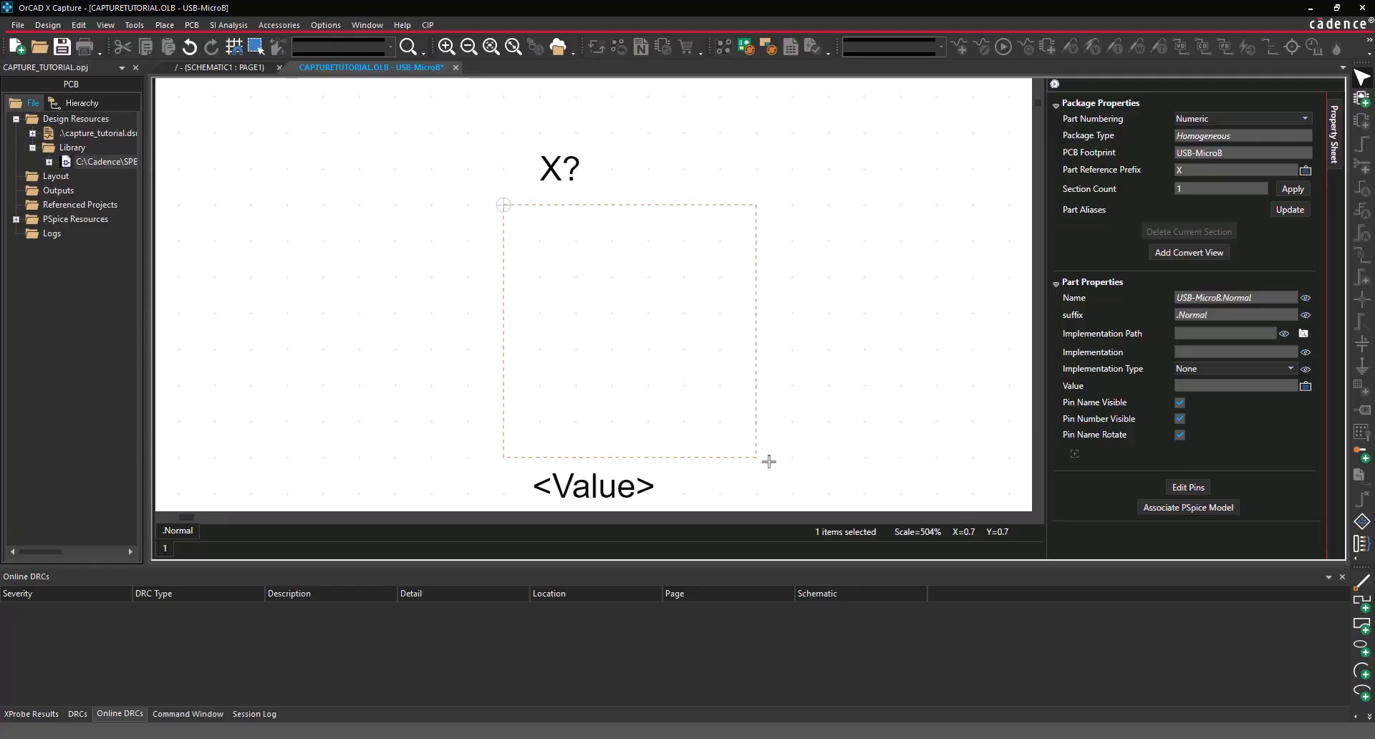
click(166, 25)
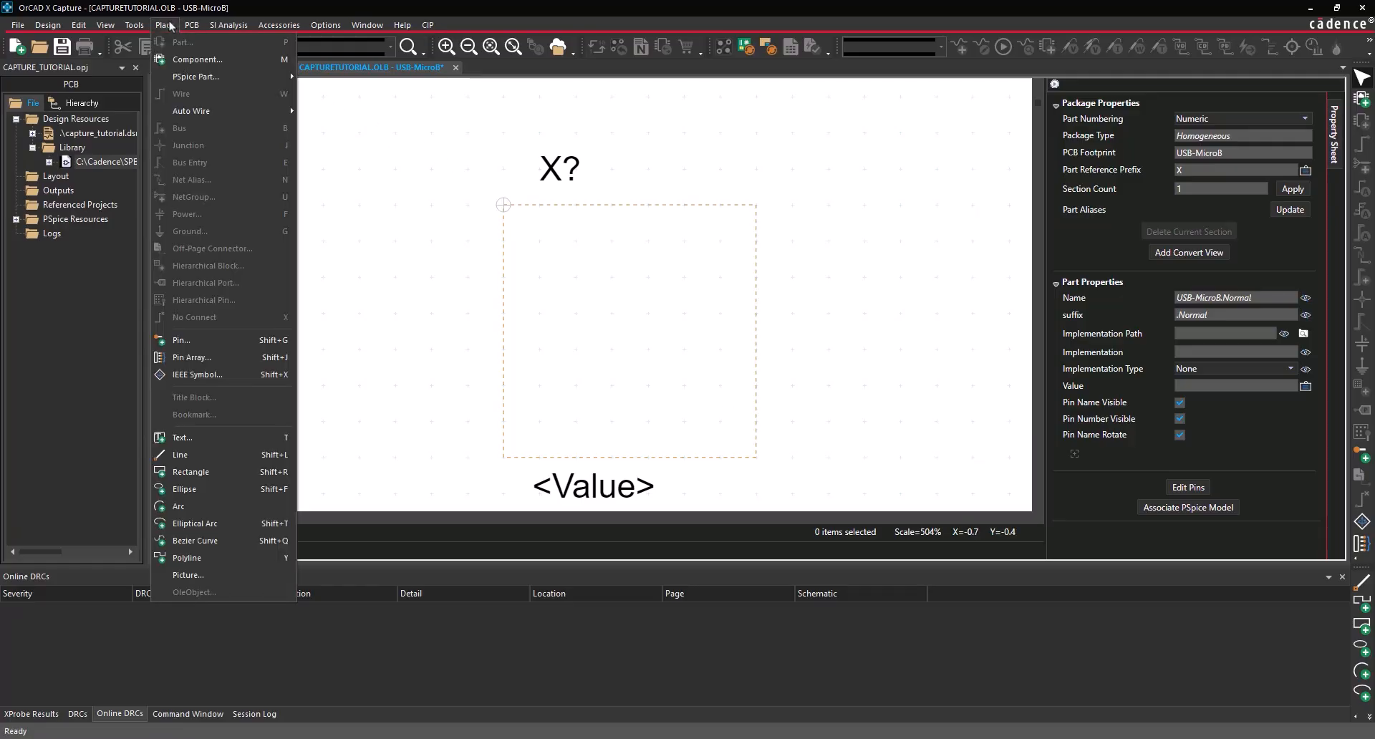
click(188, 477)
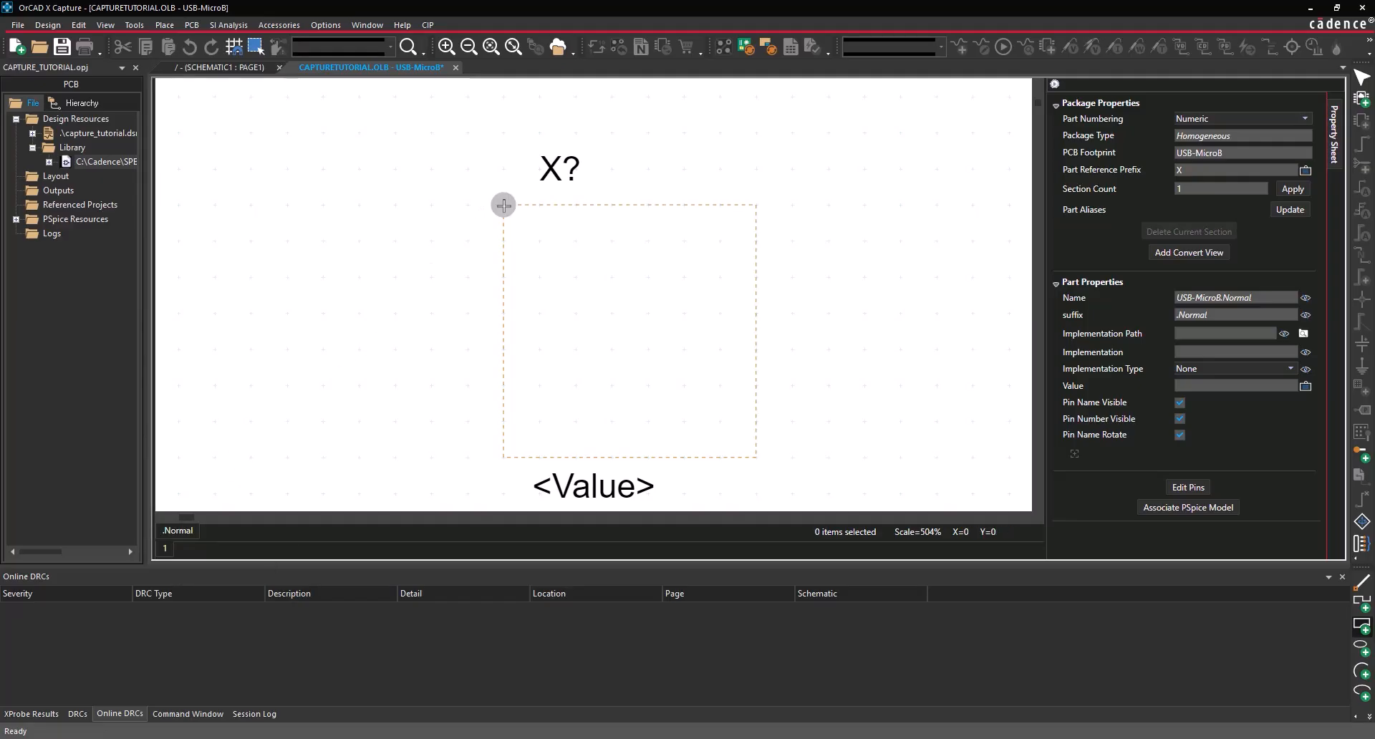
drag(504, 205, 756, 457)
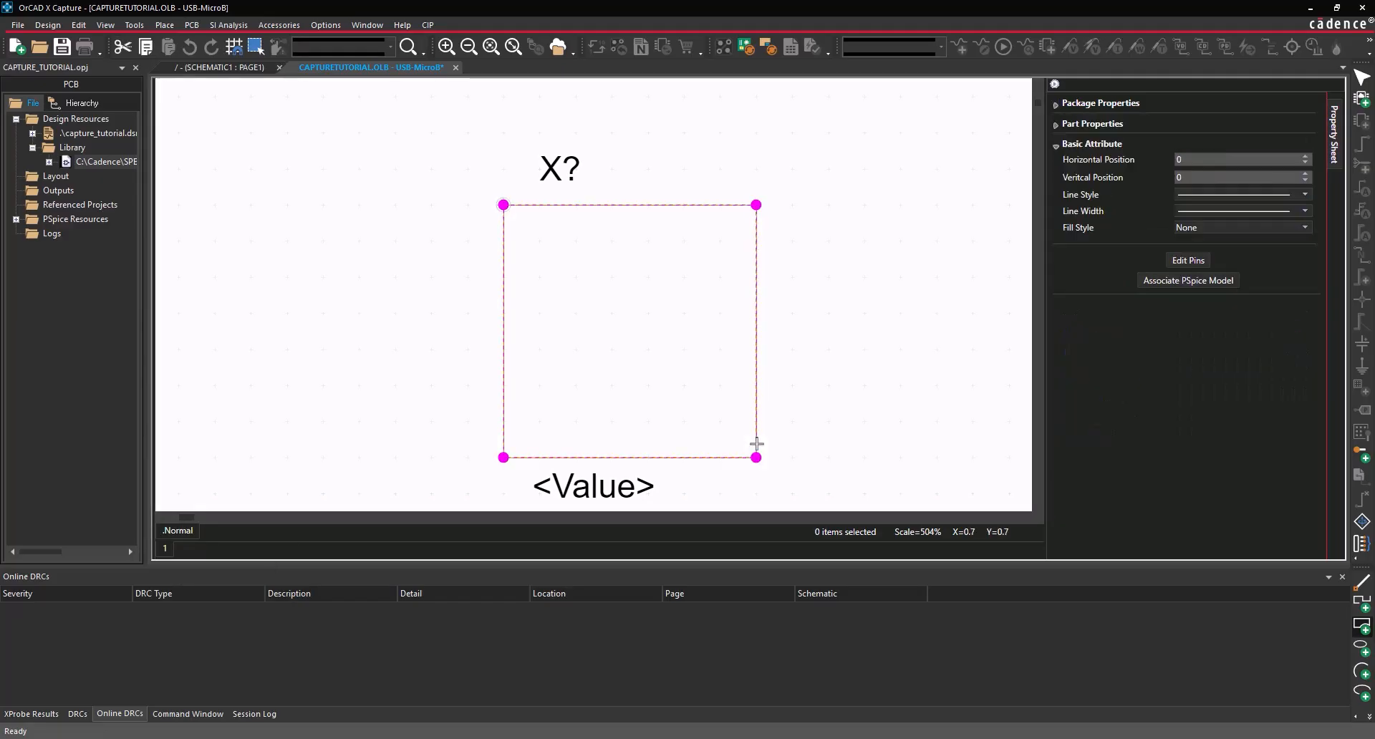
scroll(757, 444, down, 1)
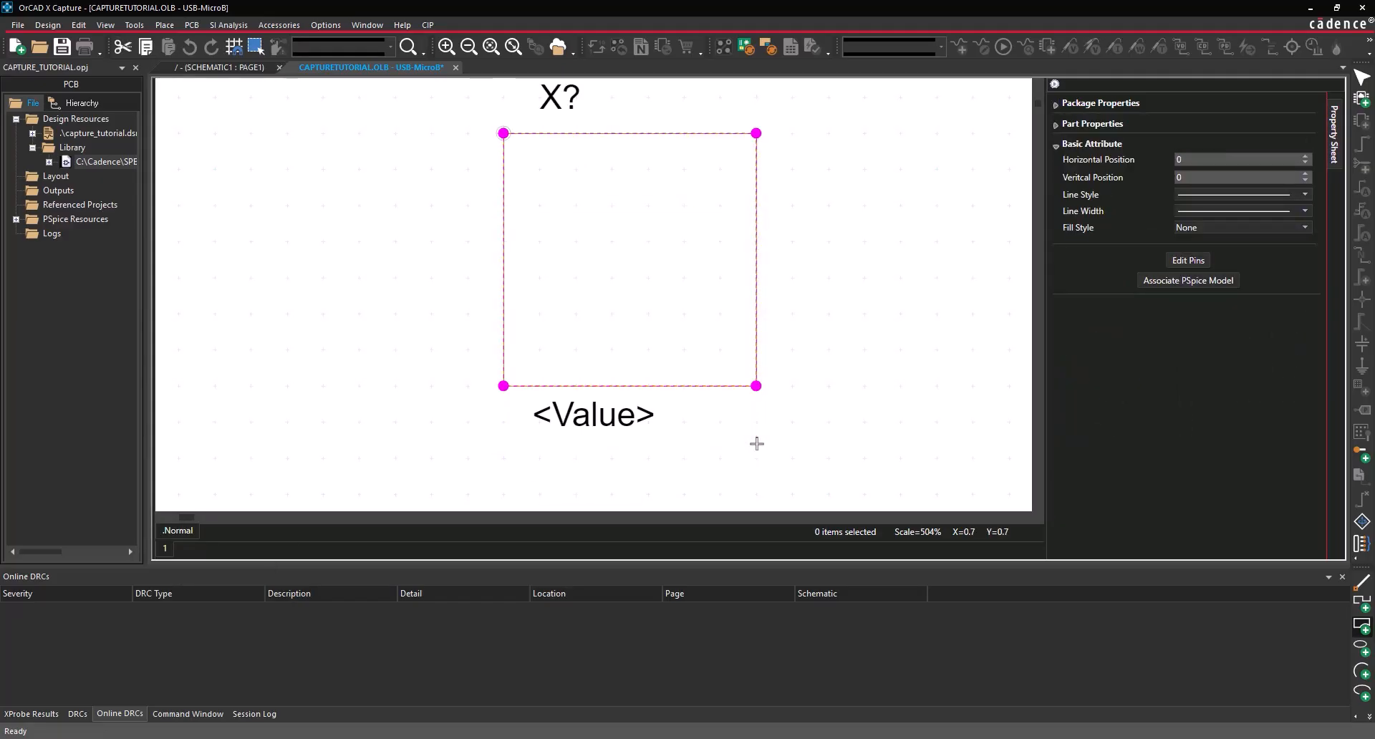
click(165, 24)
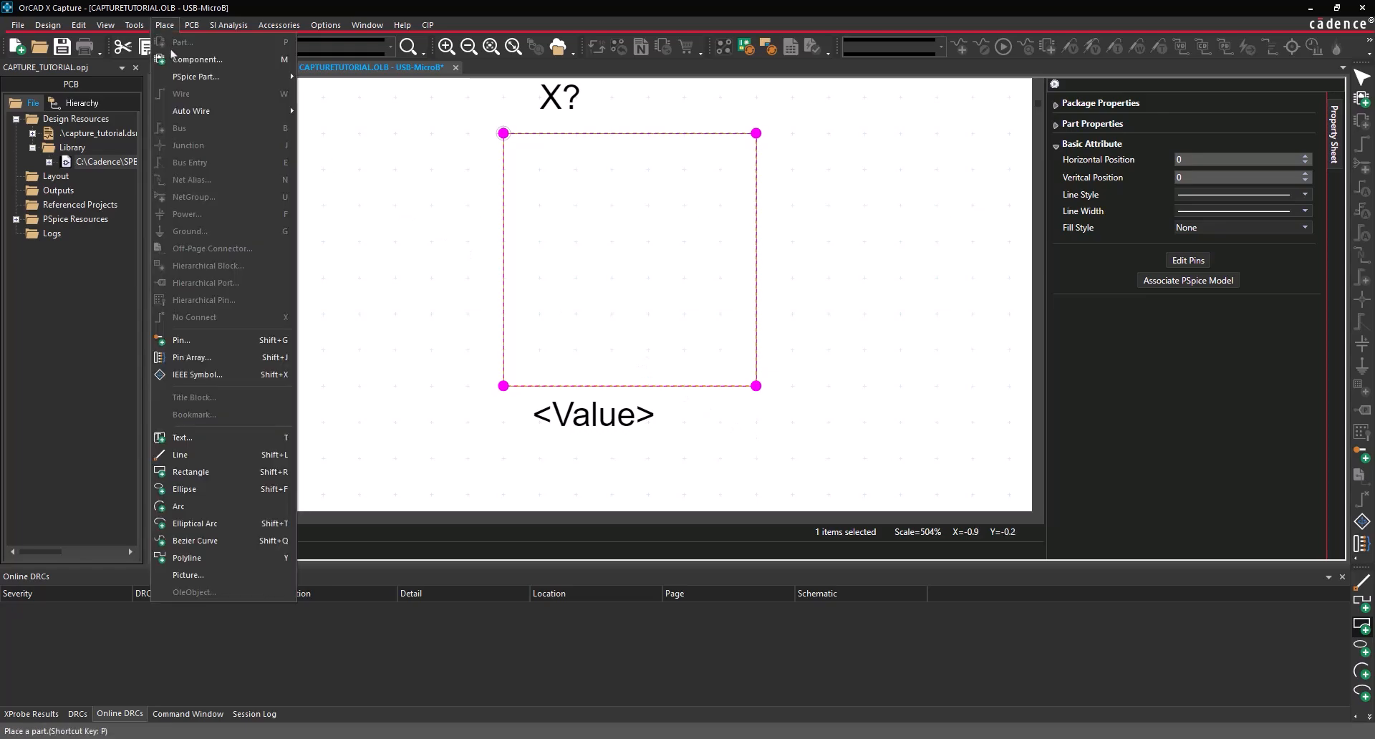
- Define a GND pin numbered GND with Short shape and Input type
click(184, 341)
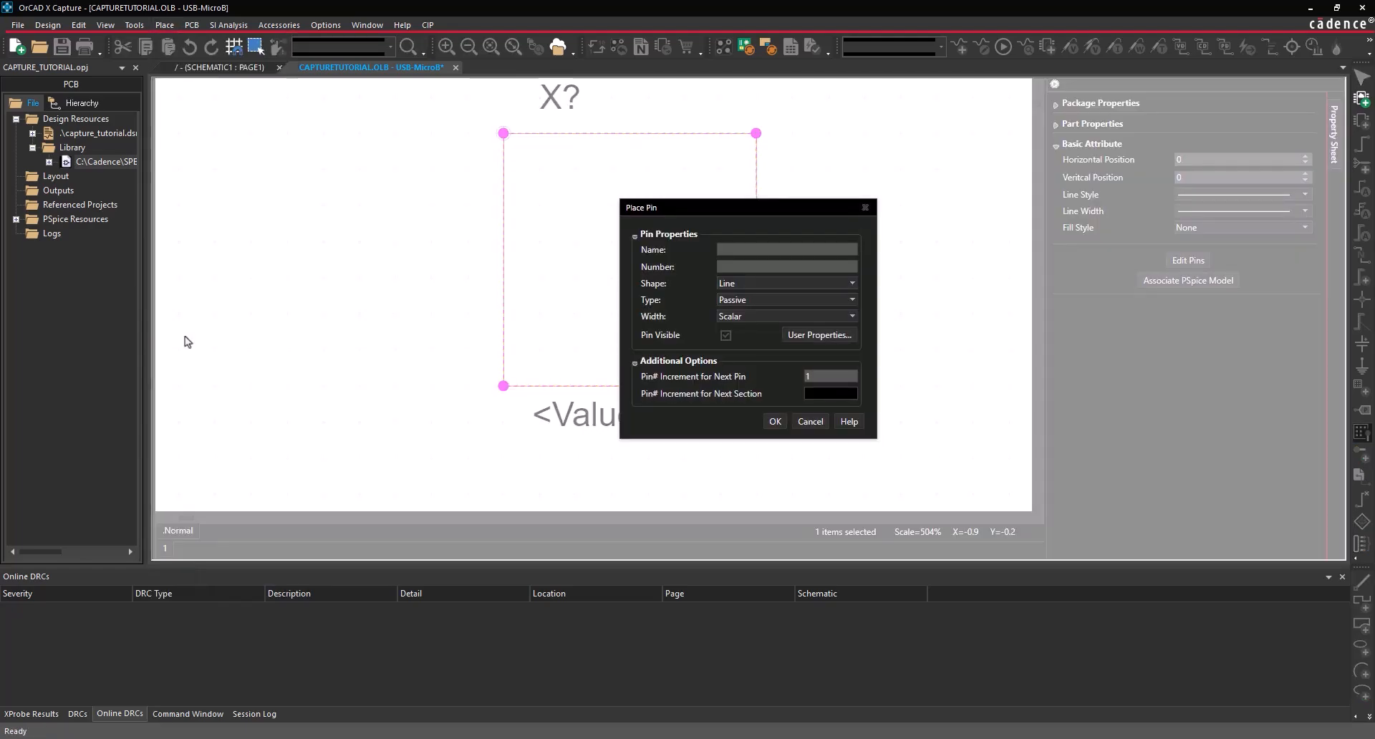
click(765, 256)
text(GND)
key(Tab)
text(GND)
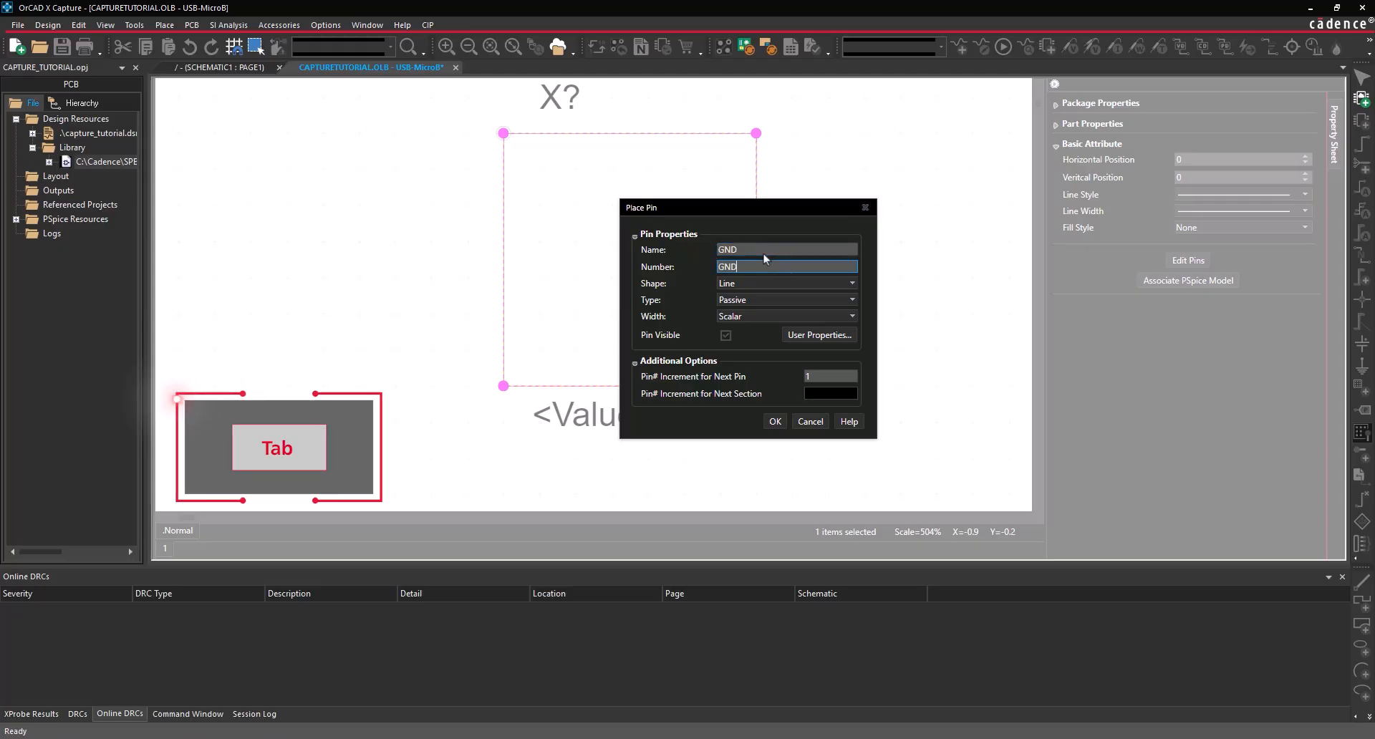
click(752, 287)
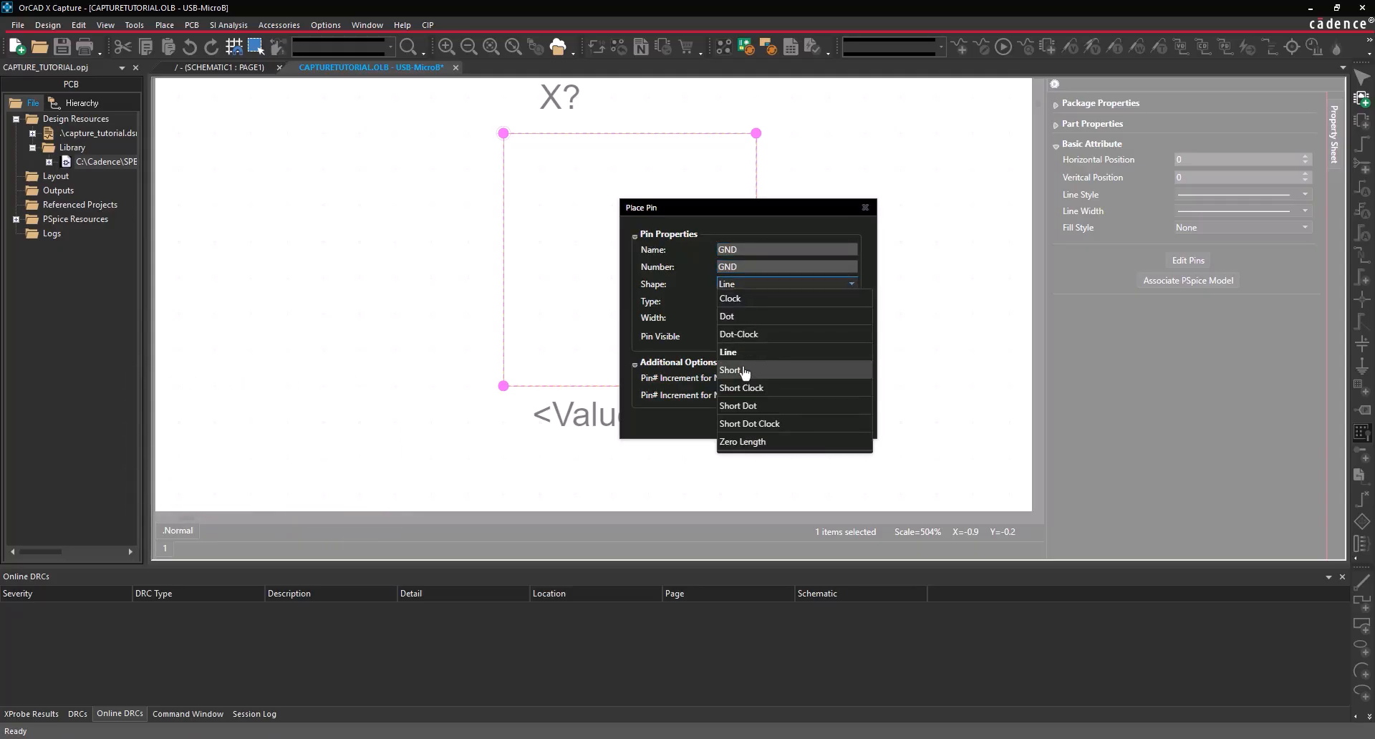
click(745, 371)
click(749, 304)
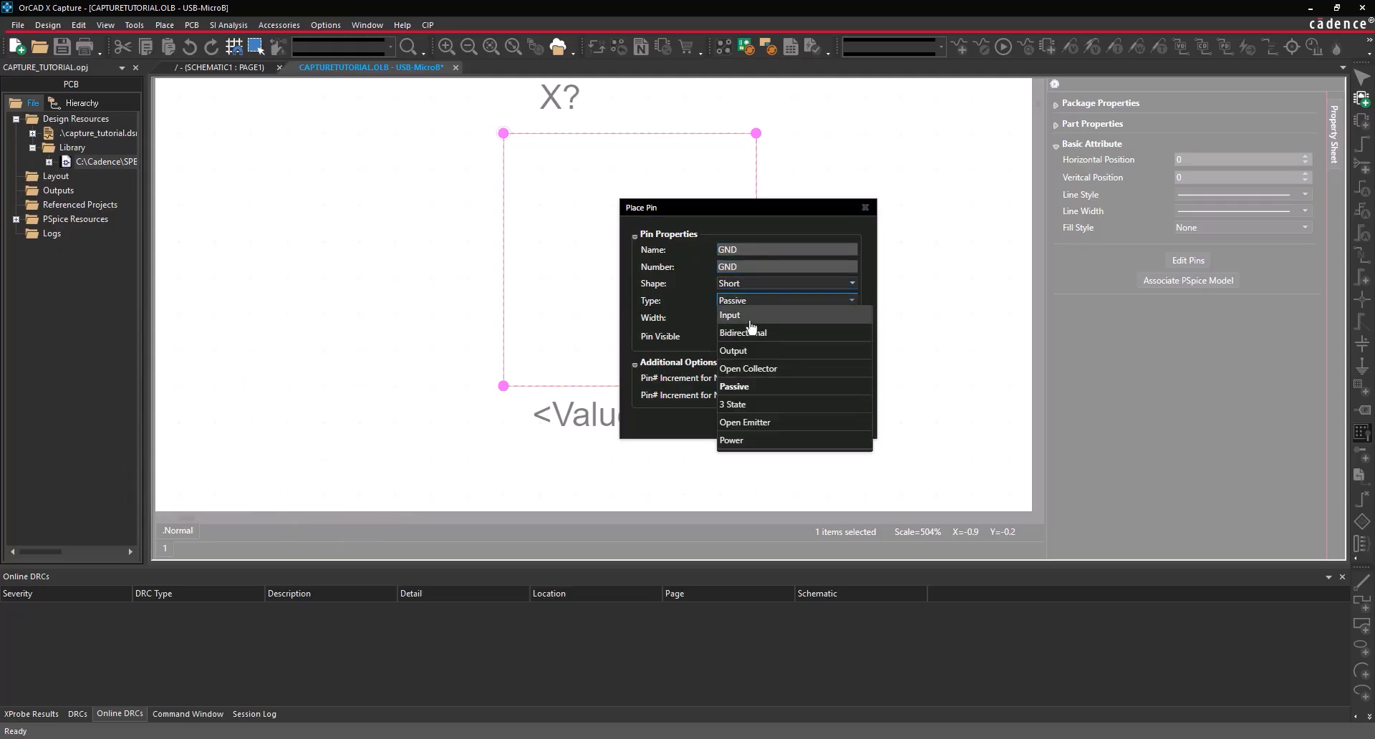
click(750, 324)
click(774, 424)
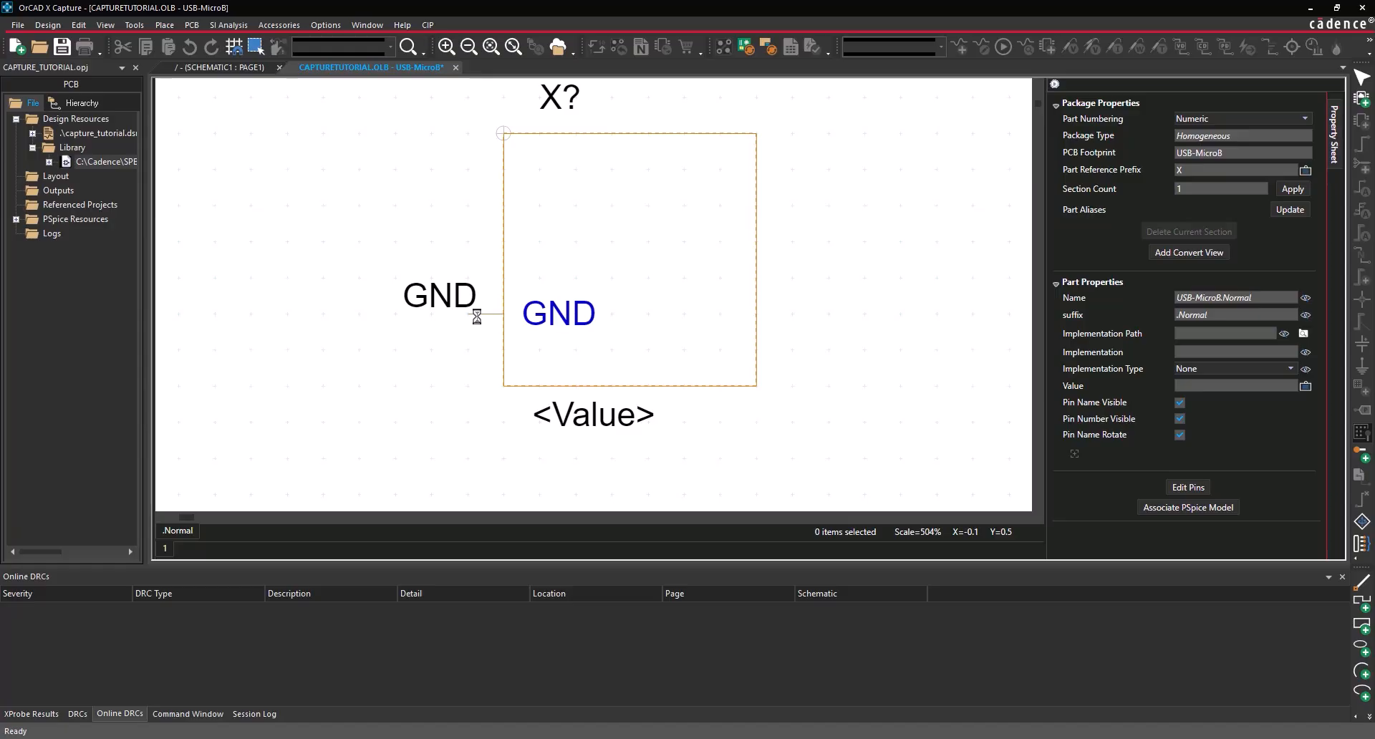
- Add the USBID (number ID) and D+ pins up the left edge above GND
key(shift+g)
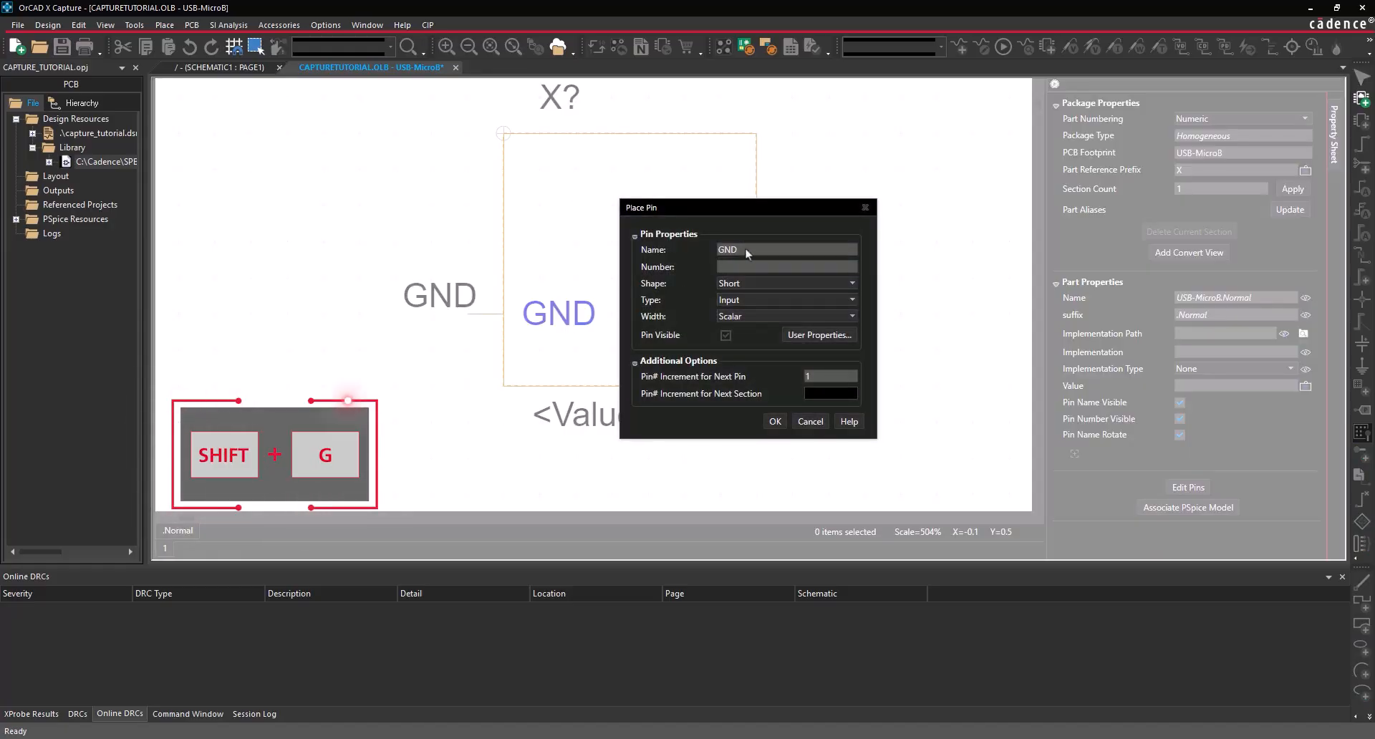
text(USBID)
key(Tab)
text(ID)
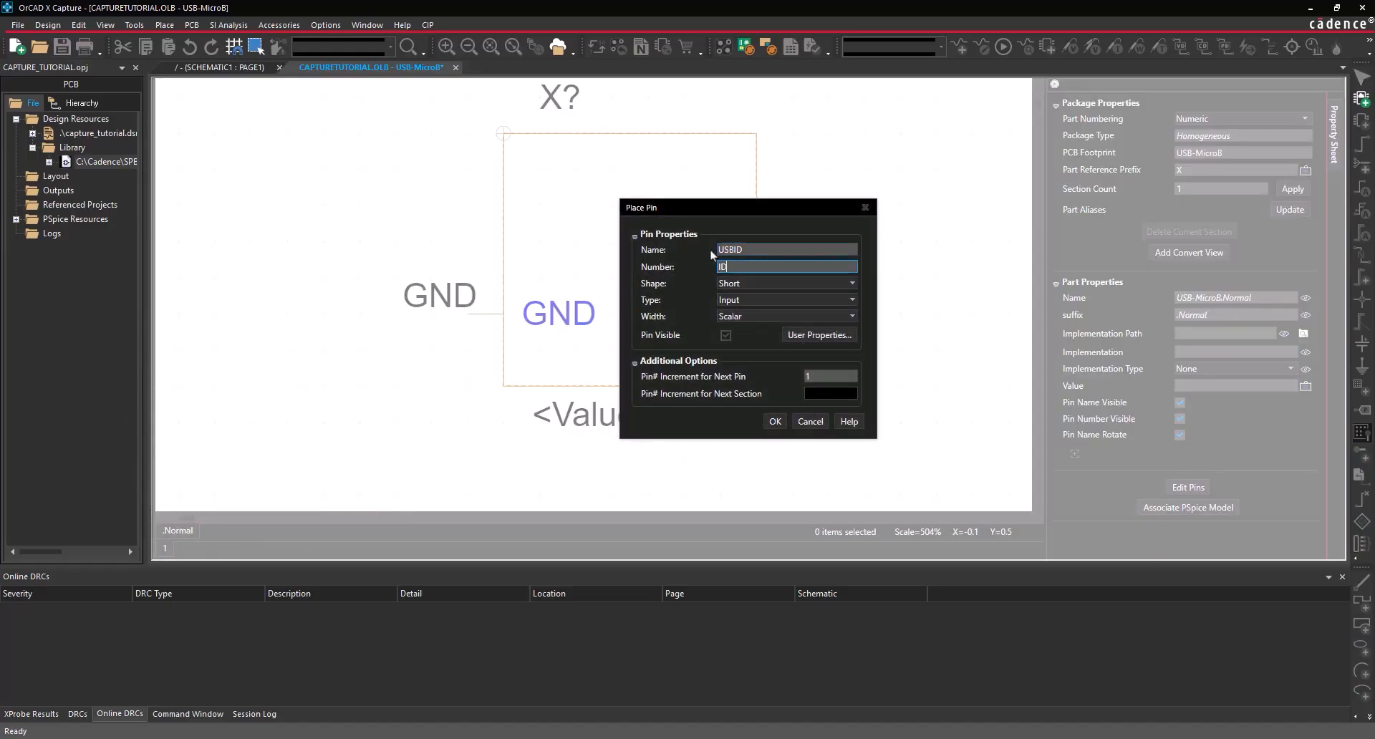
click(775, 421)
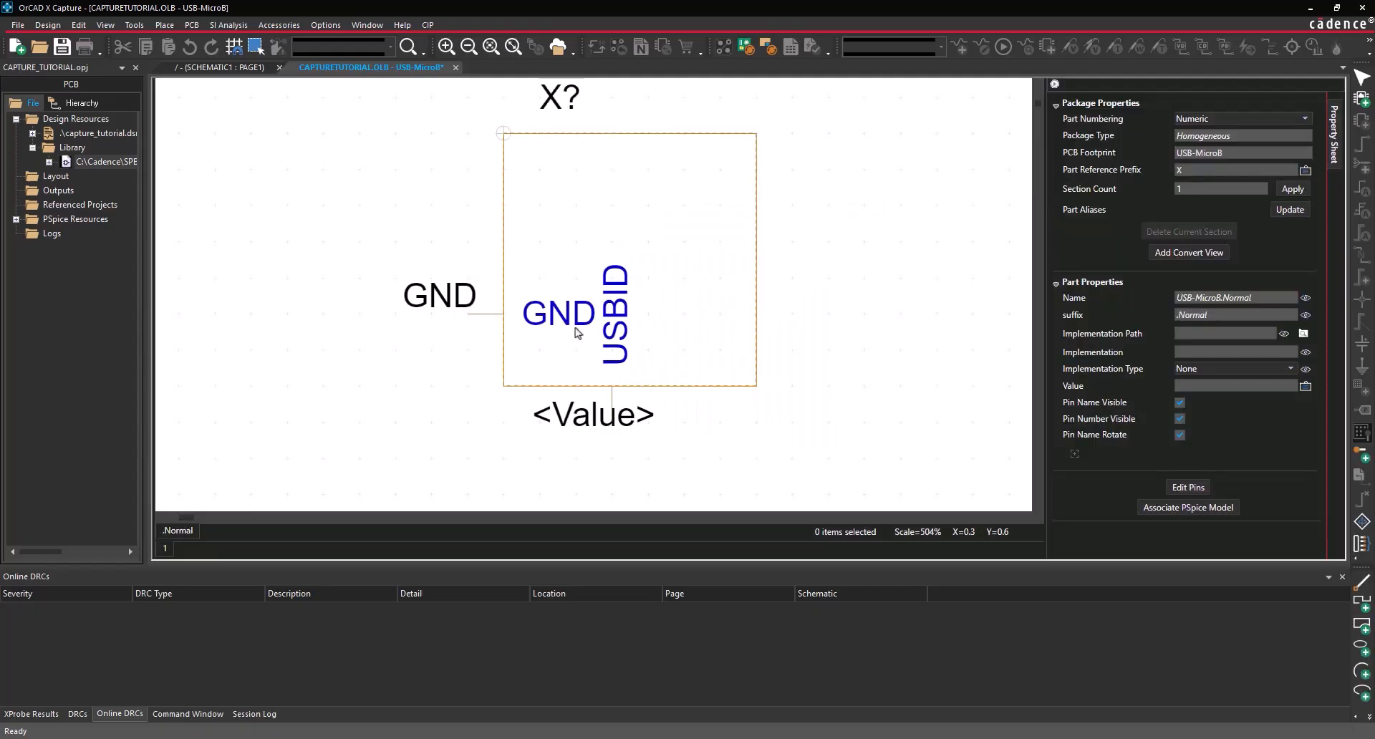
click(488, 274)
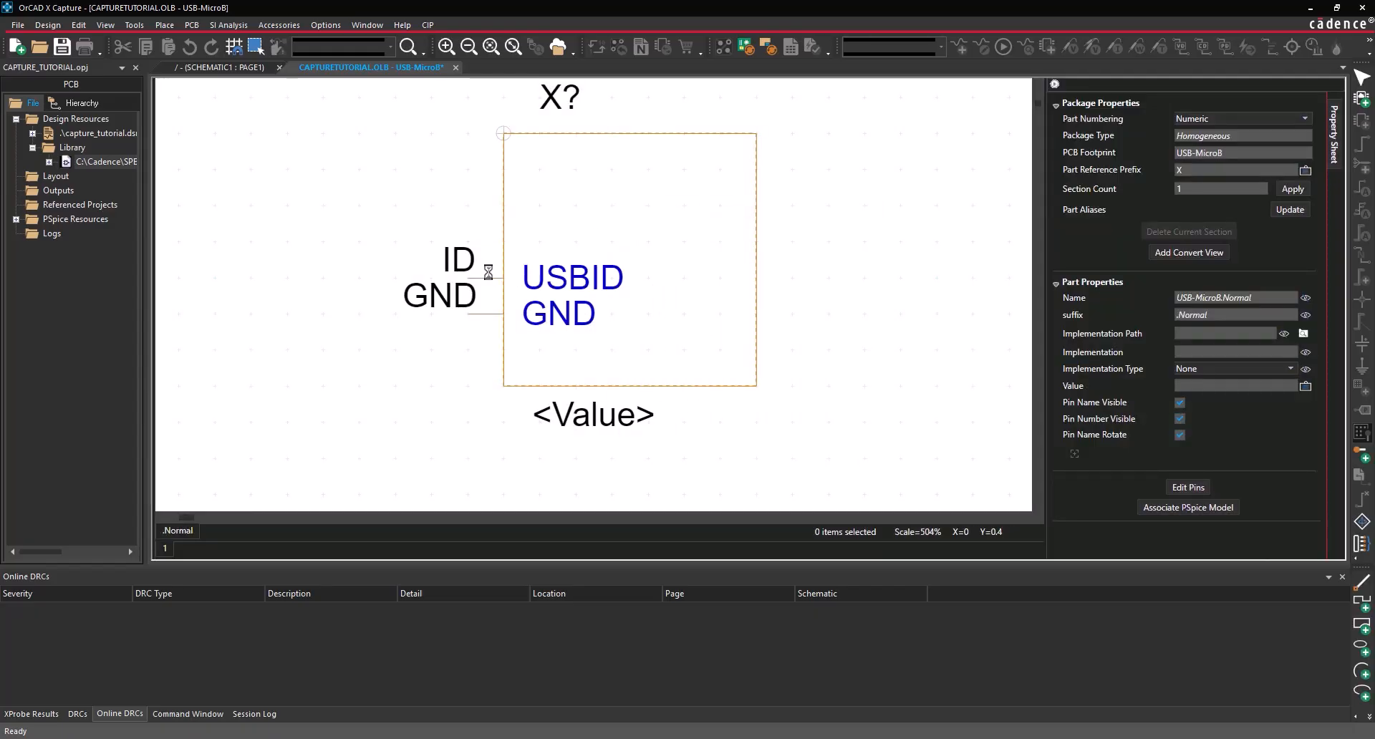
key(shift+g)
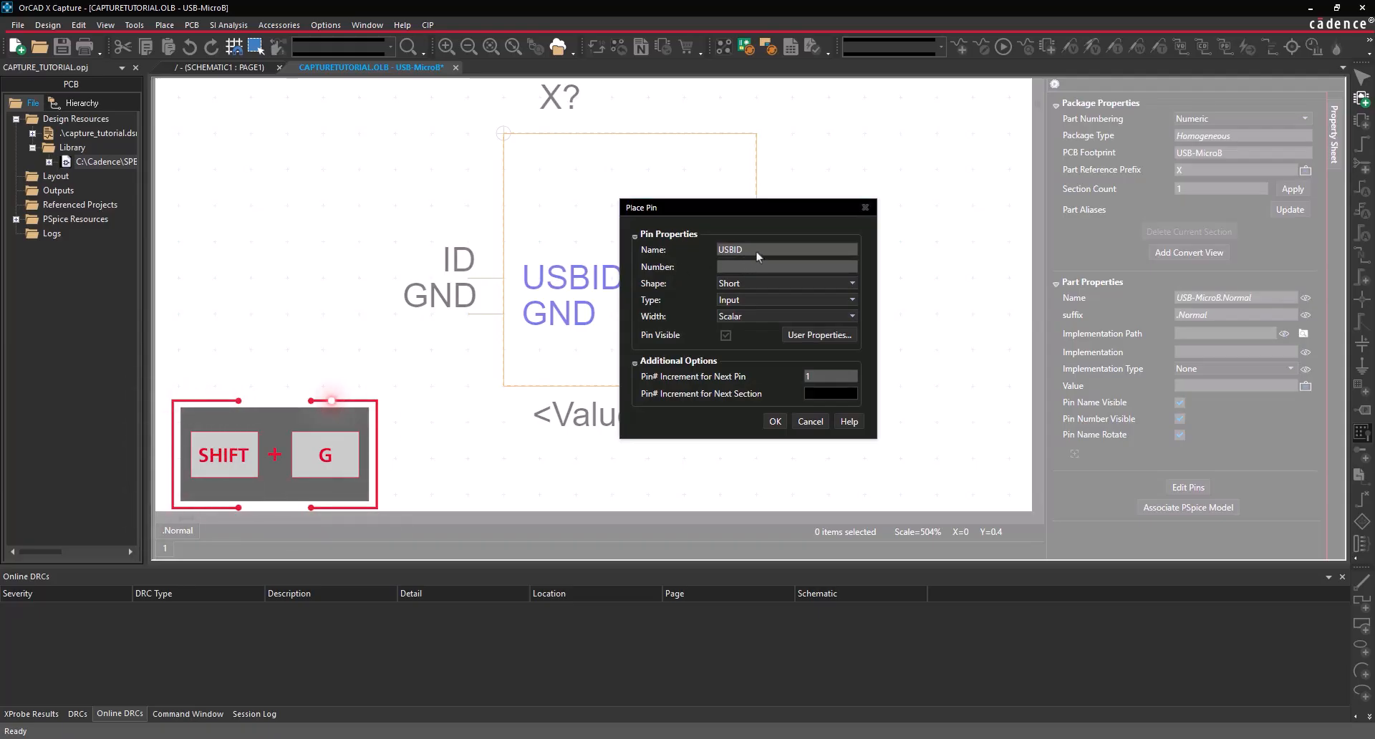
text(D+)
key(Tab)
text(D+)
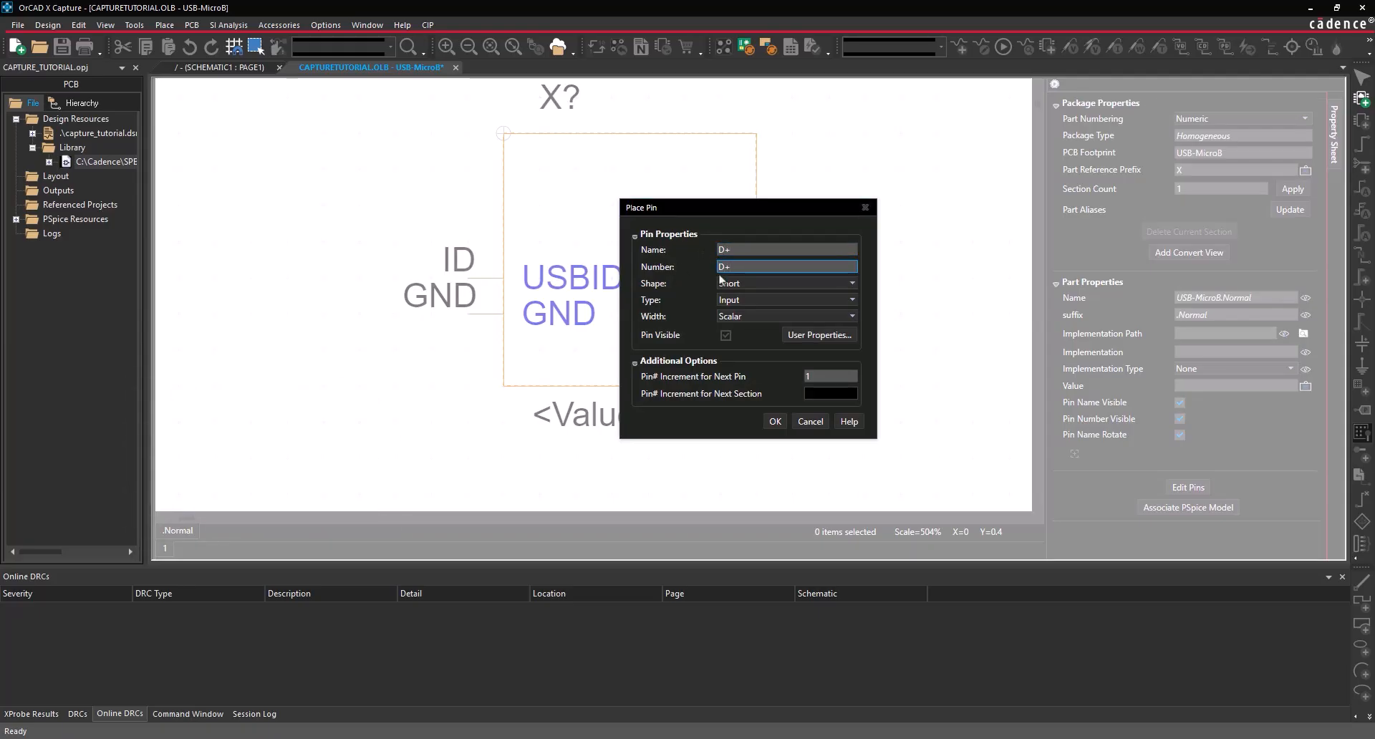
click(775, 422)
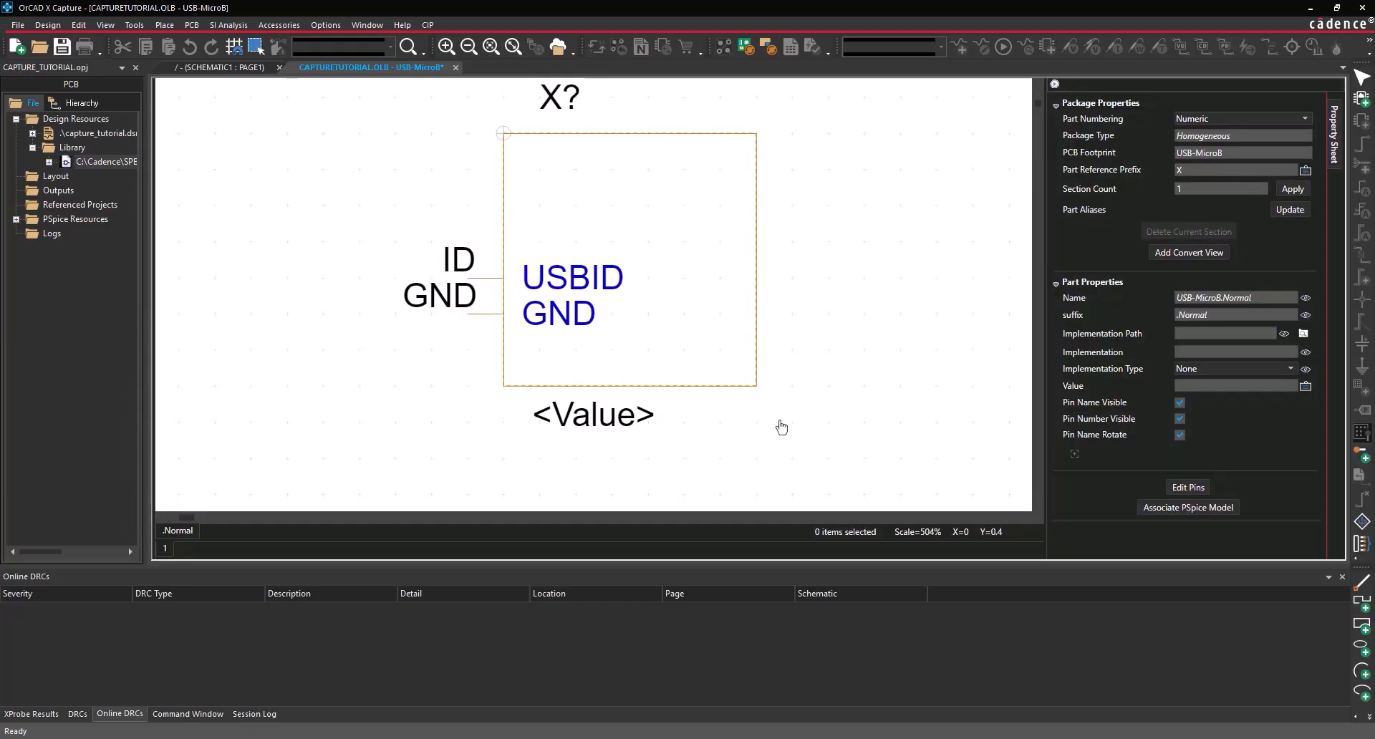
click(483, 257)
- Add the D- and VBUS pins, with VBUS at the top of the left edge
key(shift+g)
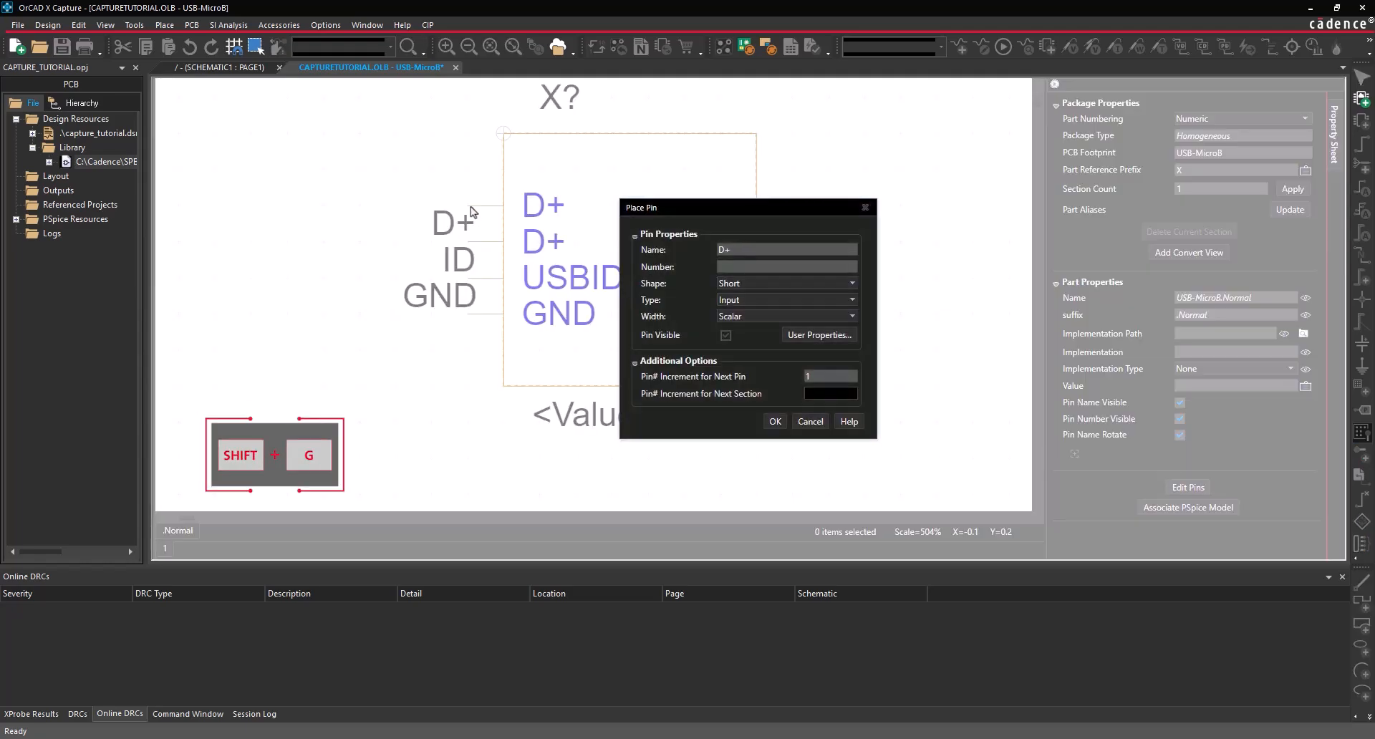
text(D-)
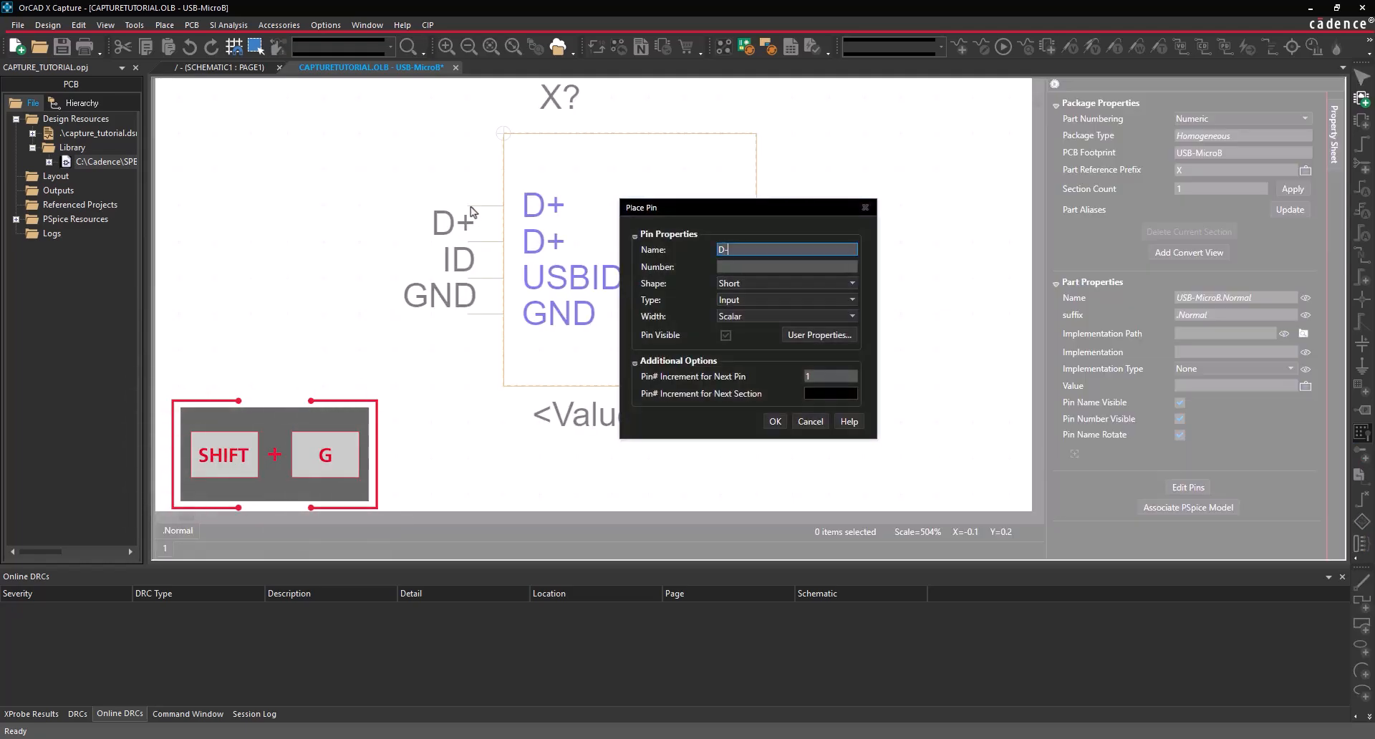
key(Tab)
text(D-)
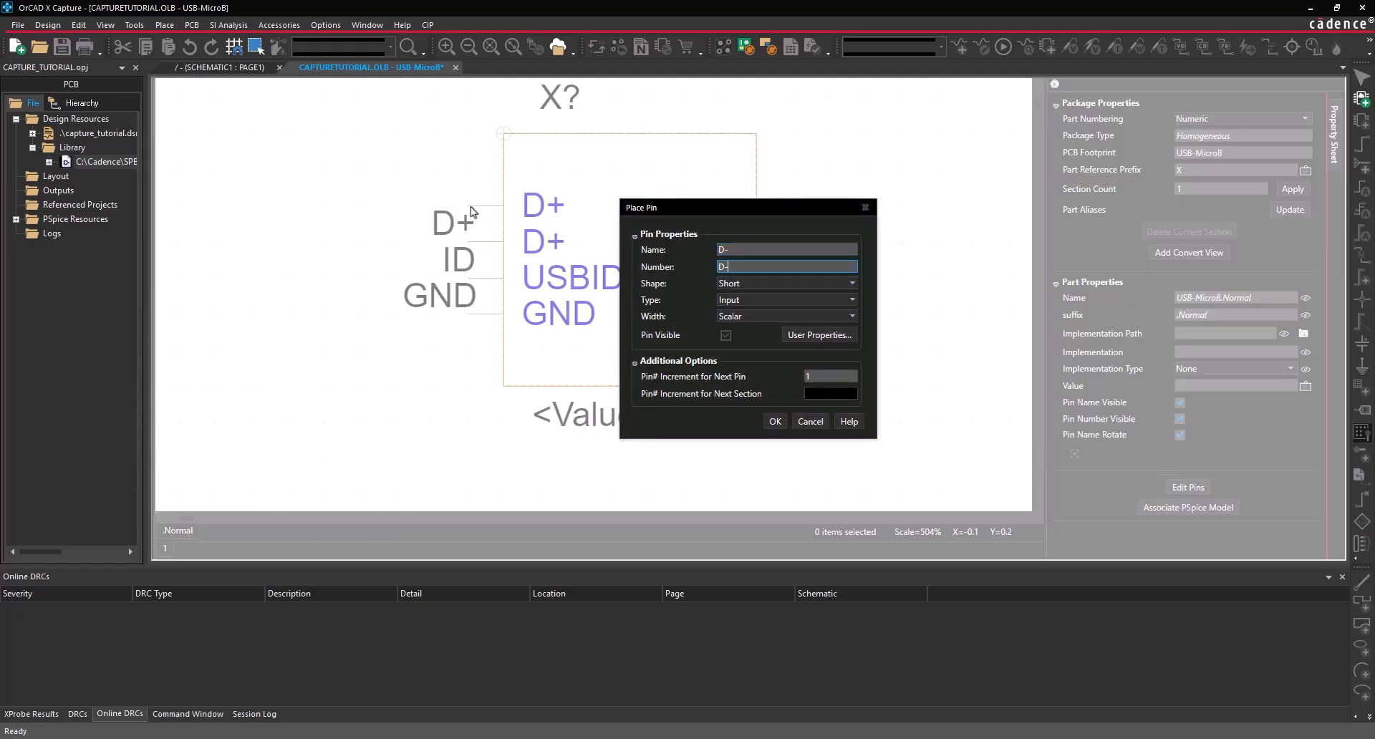
click(775, 421)
click(473, 198)
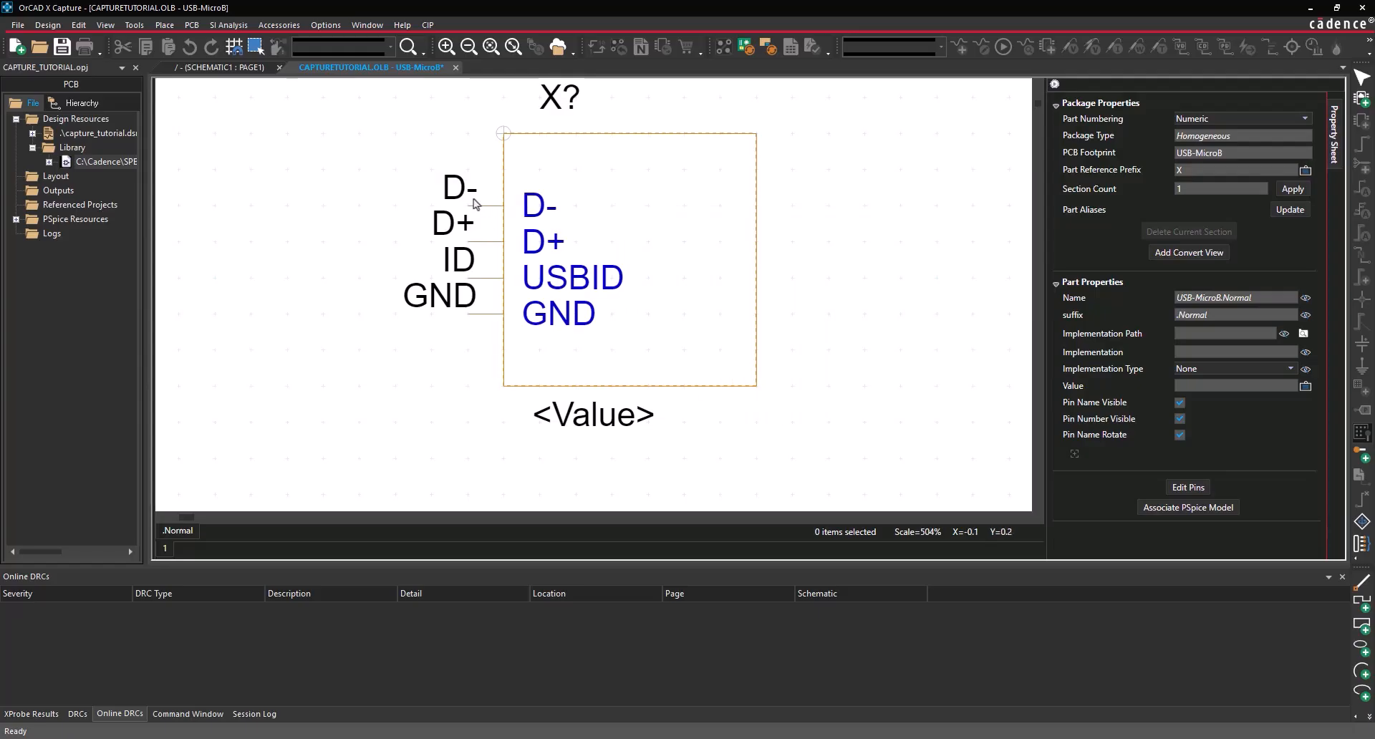
key(shift+g)
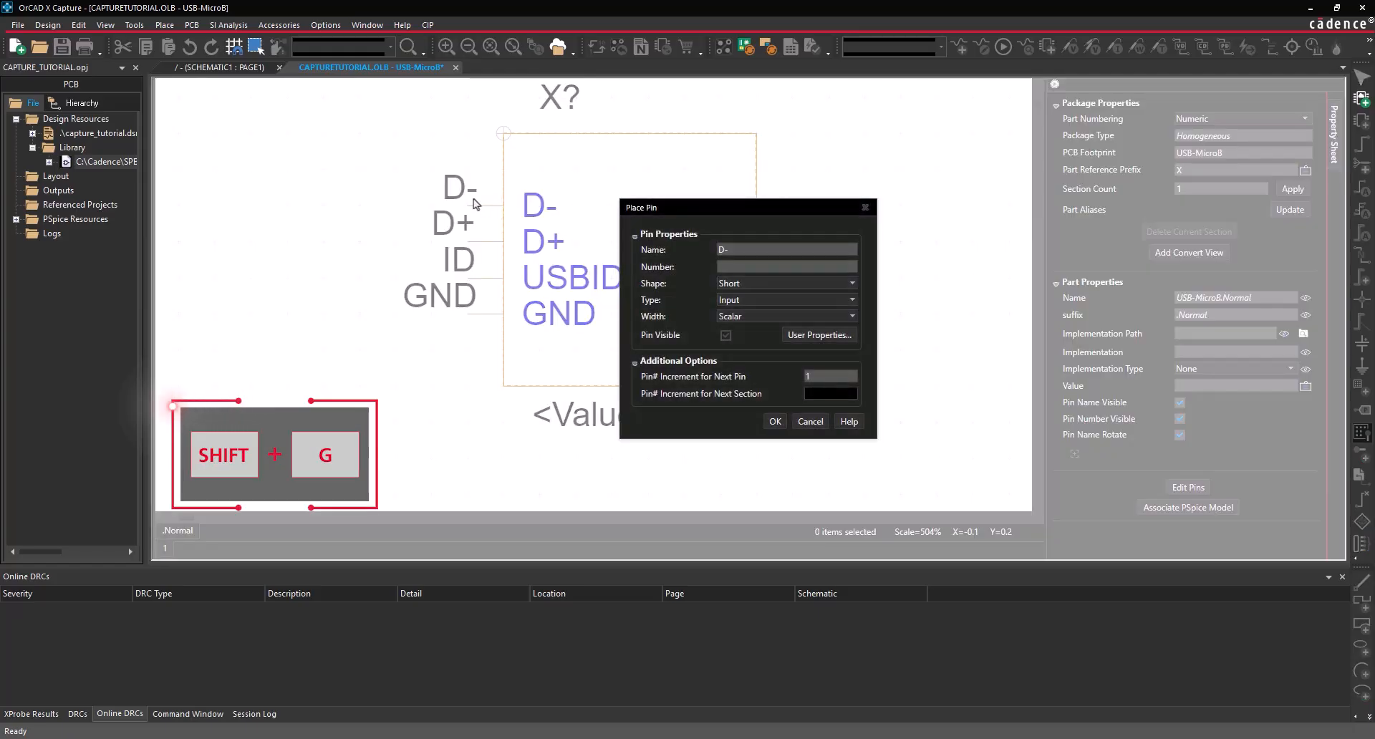
text(VBUS)
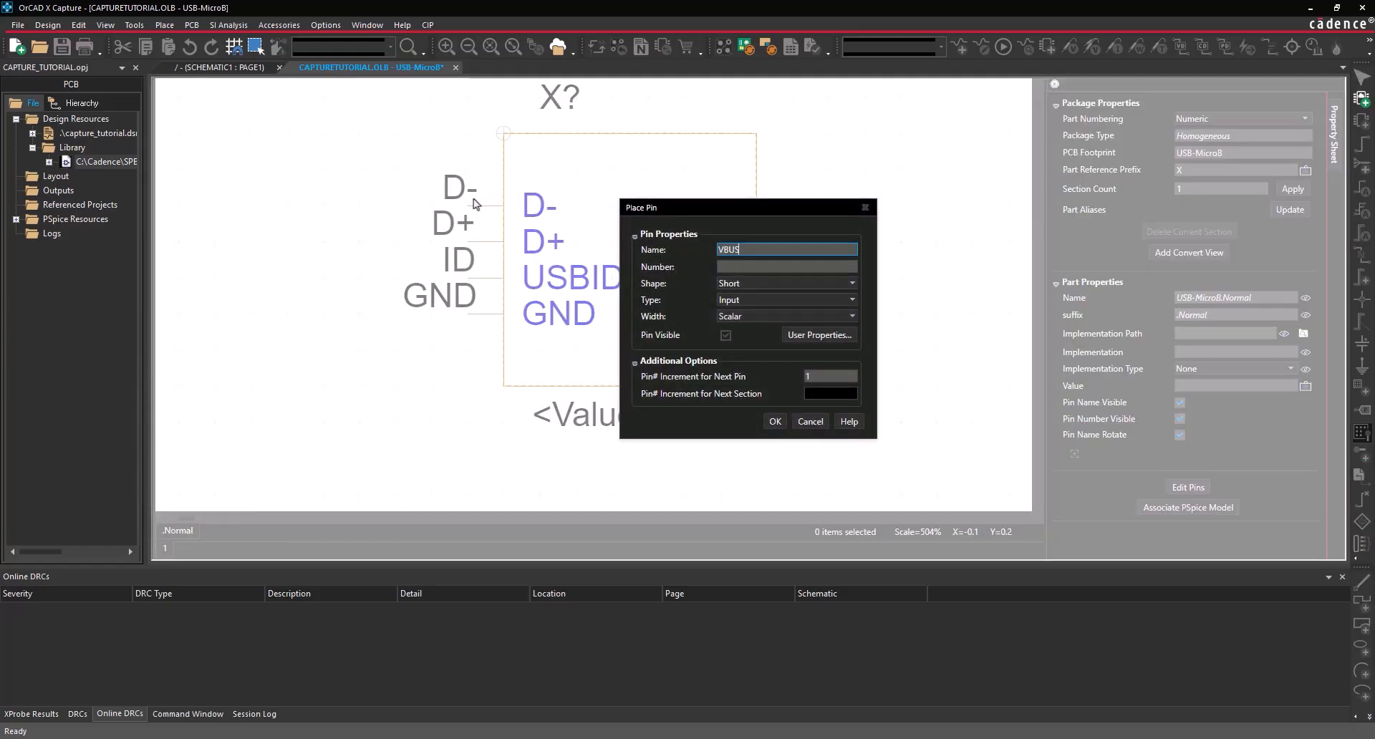
key(Tab)
text(VBUS)
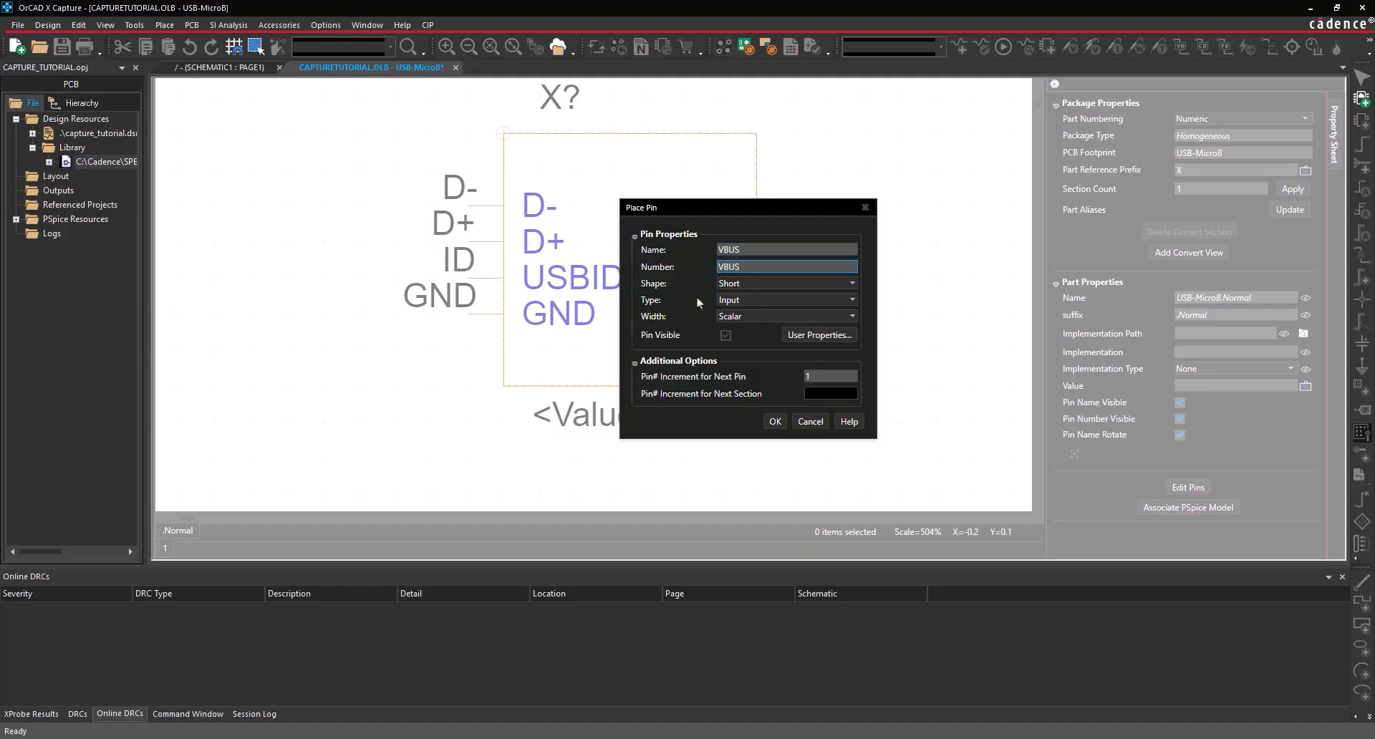
click(775, 422)
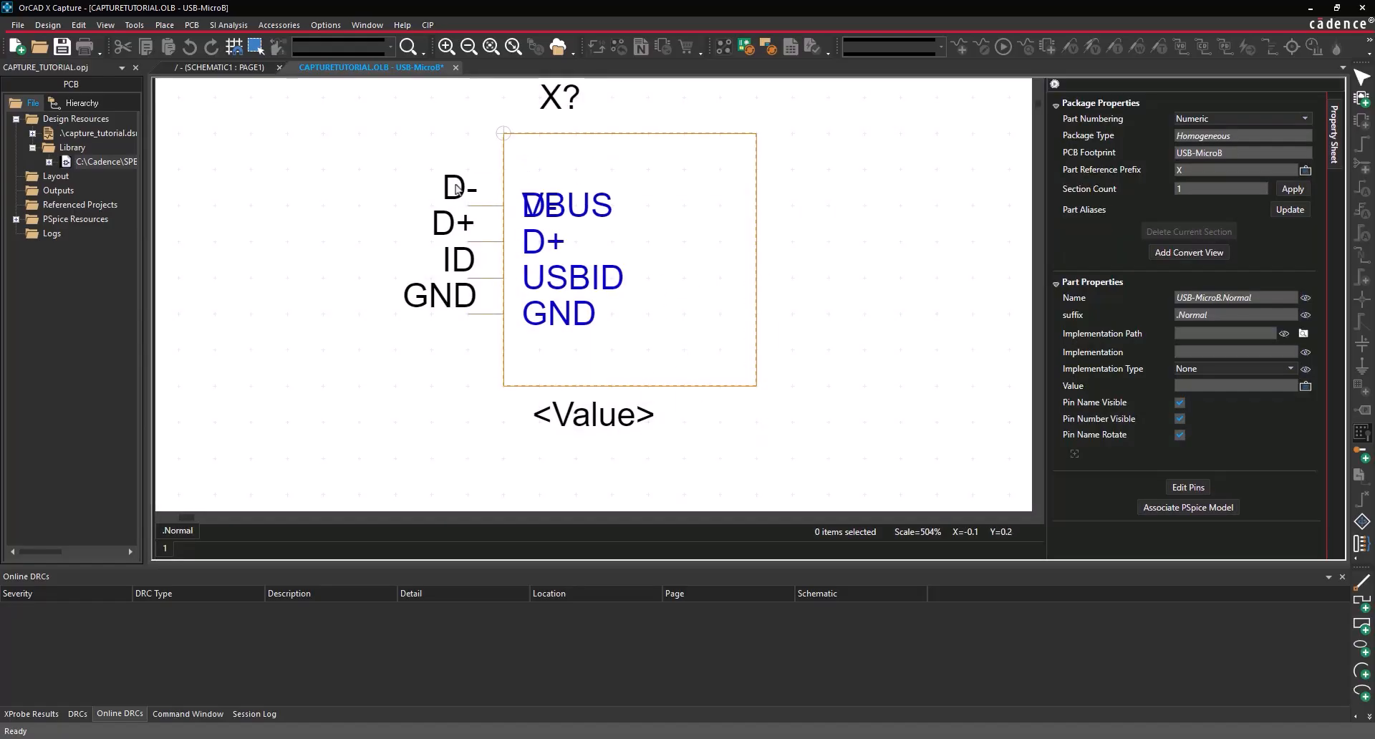
click(456, 159)
- Place zero-length bidirectional pins MT1–MT4 down the right edge
key(shift+g)
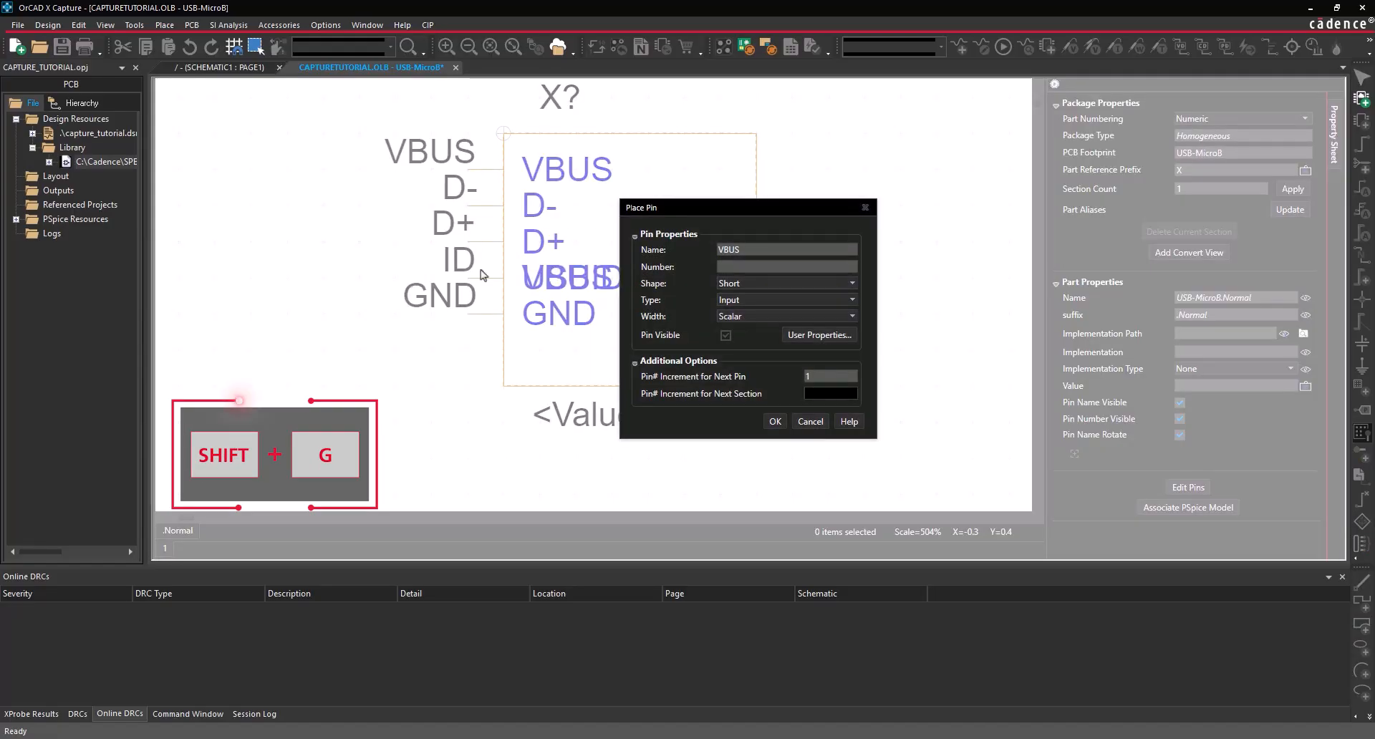
double_click(719, 249)
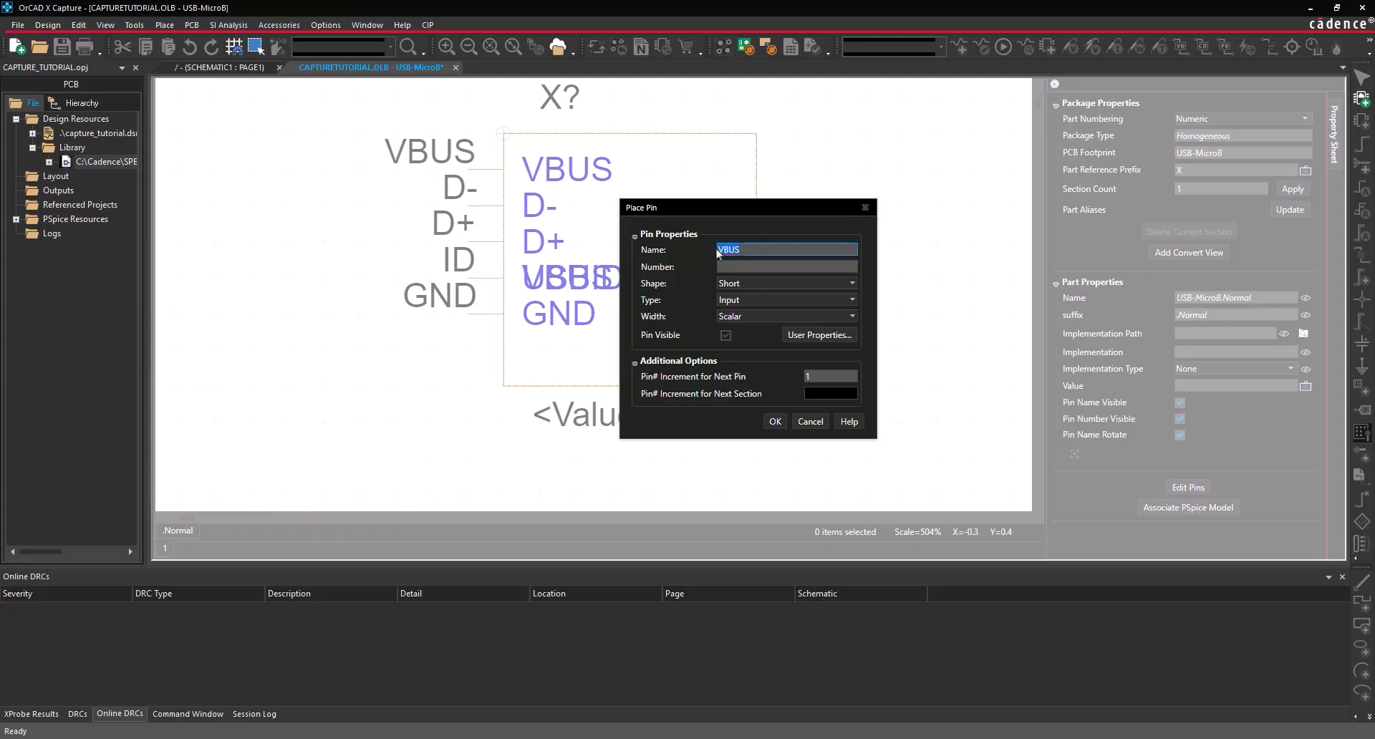
text(MT1)
key(Tab)
text(MT1)
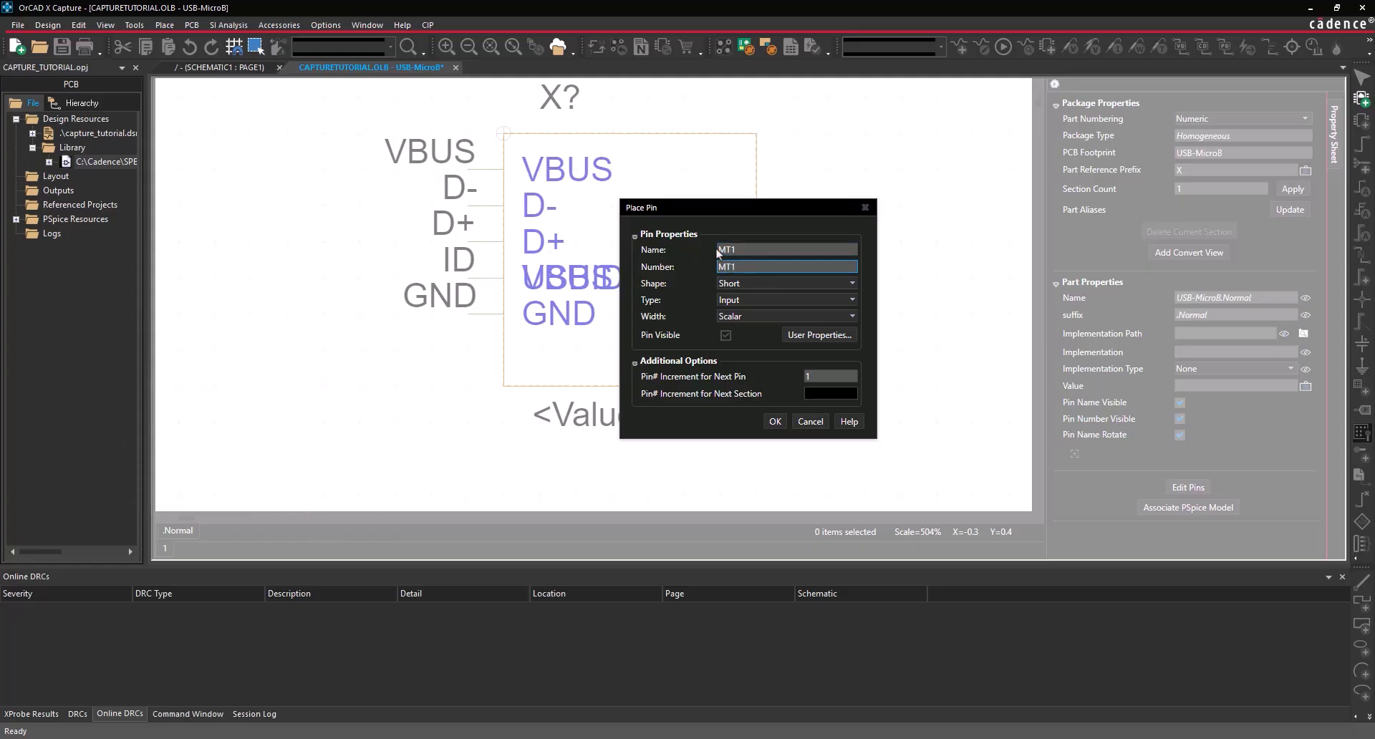
click(750, 290)
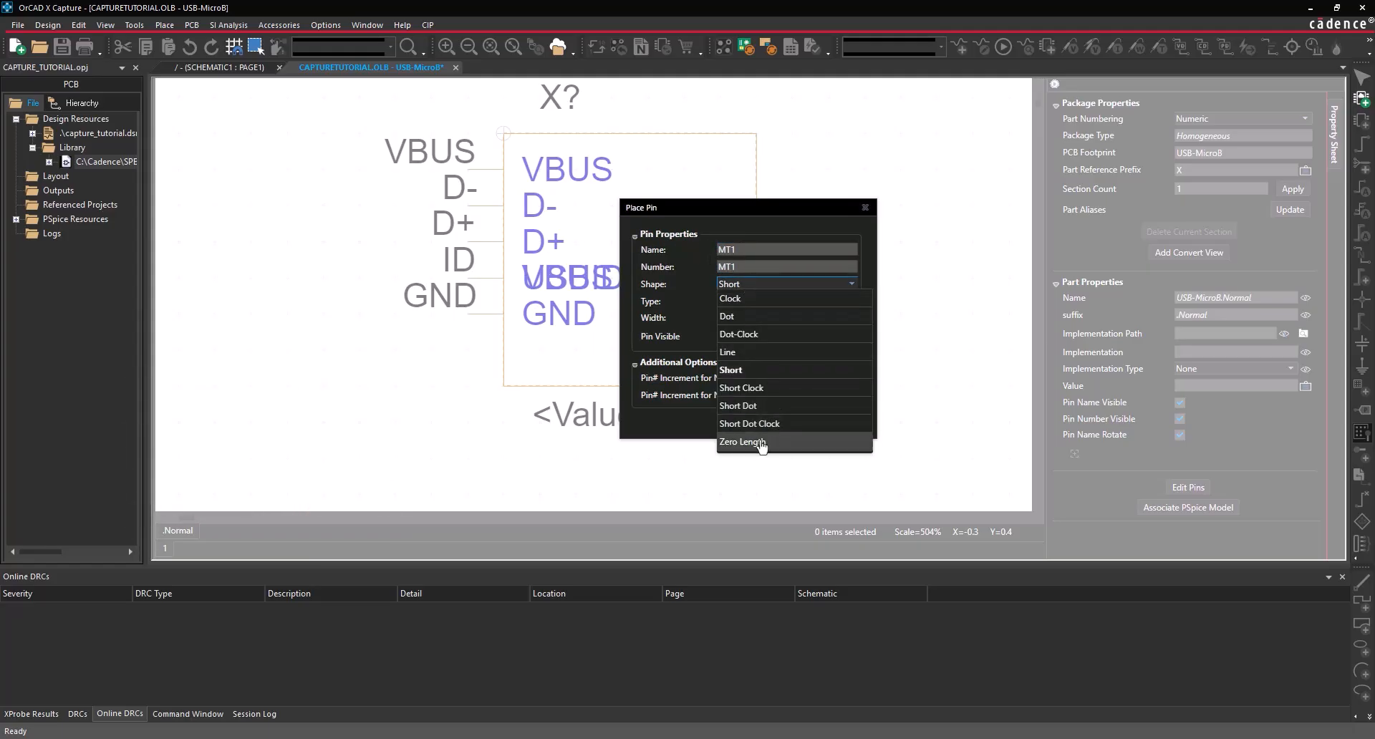
click(742, 442)
click(745, 301)
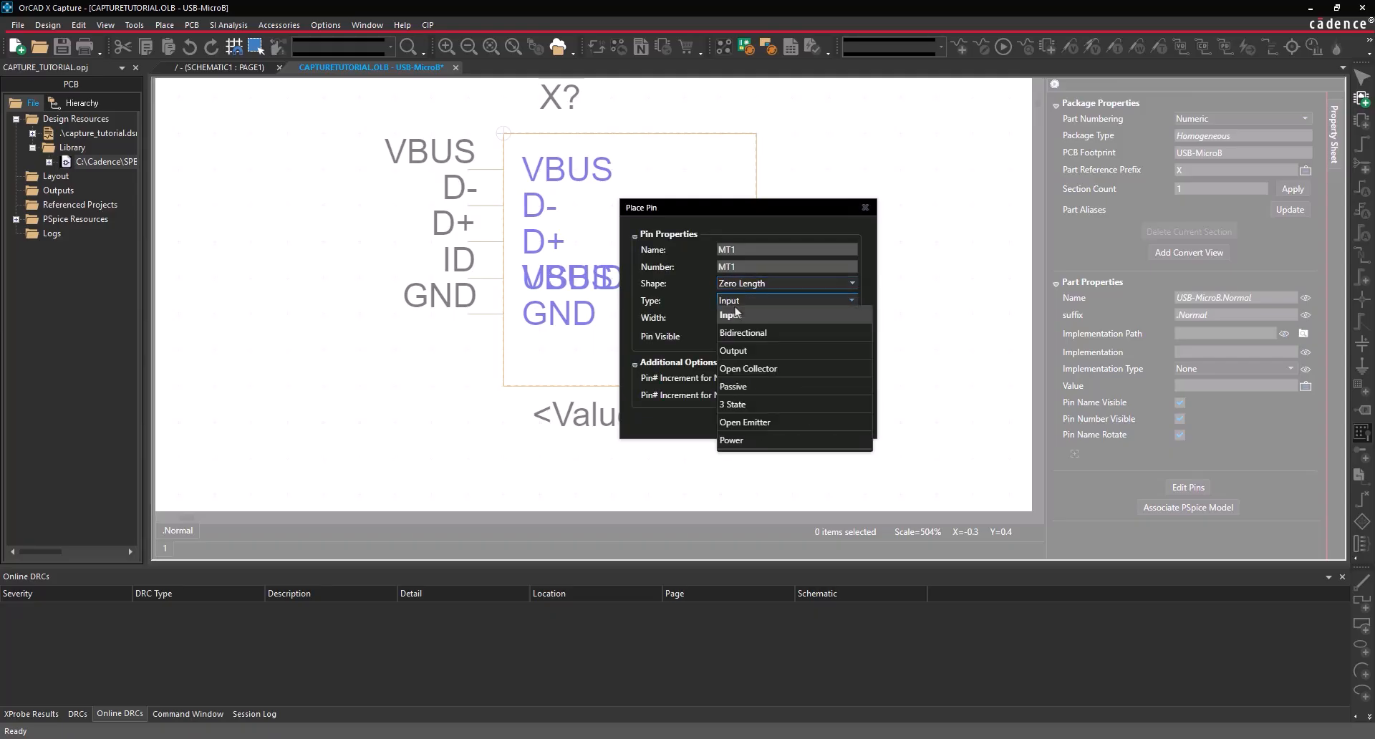
click(750, 334)
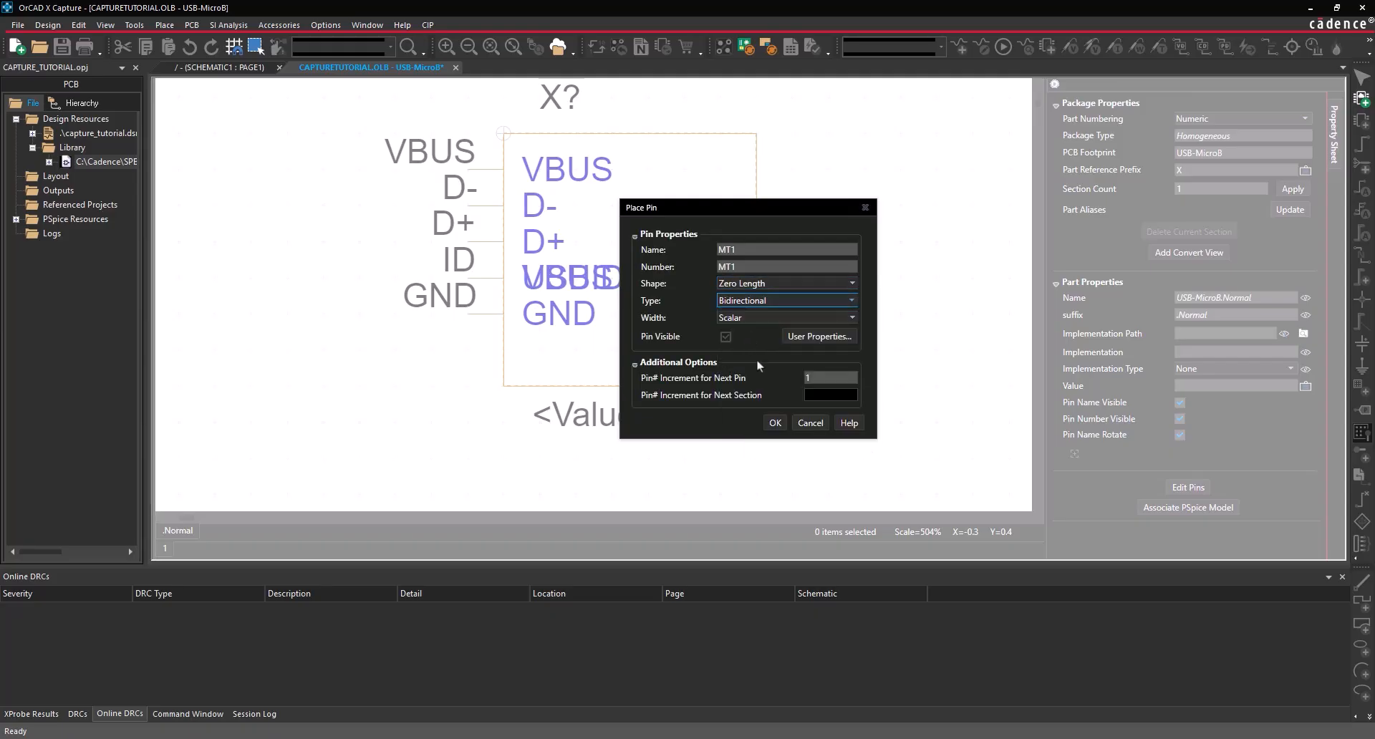
click(774, 425)
click(769, 171)
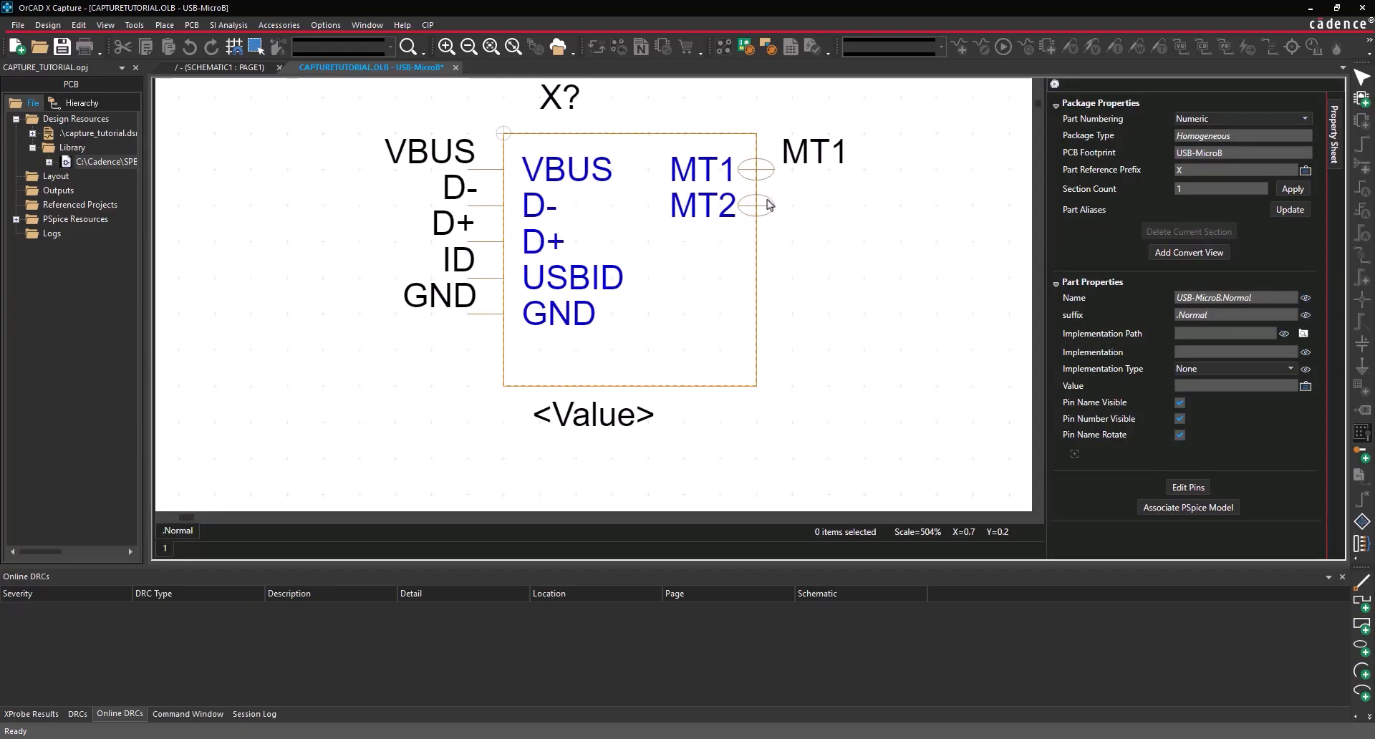
click(766, 206)
click(764, 241)
click(763, 278)
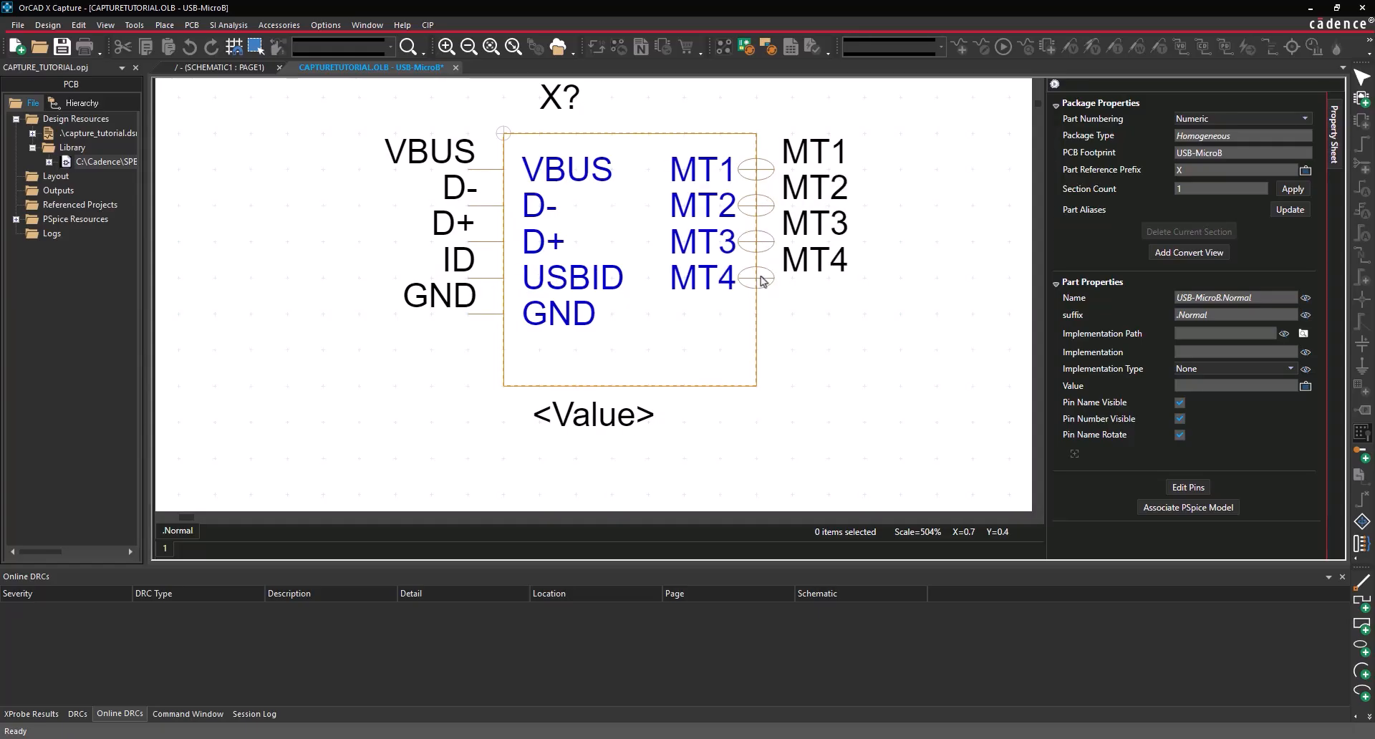
- Add pins P_1 and P_2 below MT4, end pin placement, and hide pin names
key(shift+g)
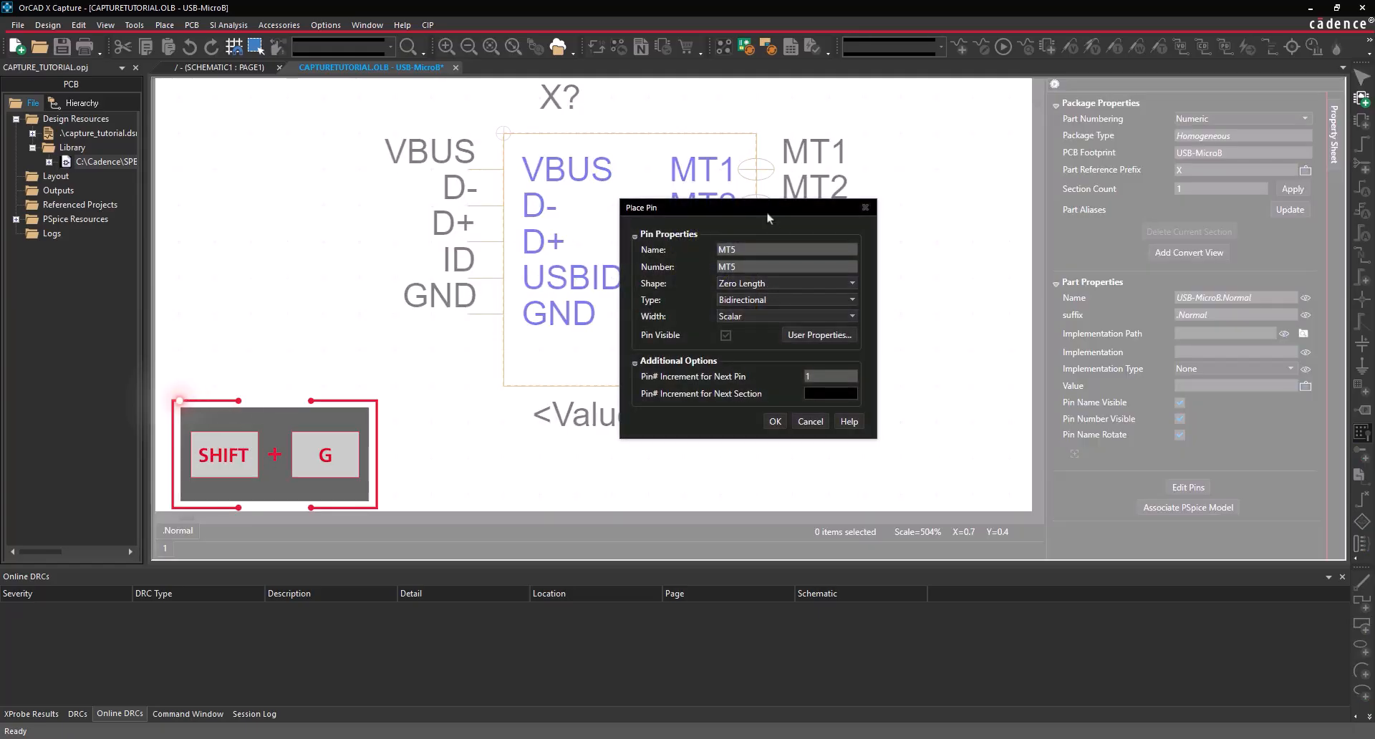
text(P_1)
key(Tab)
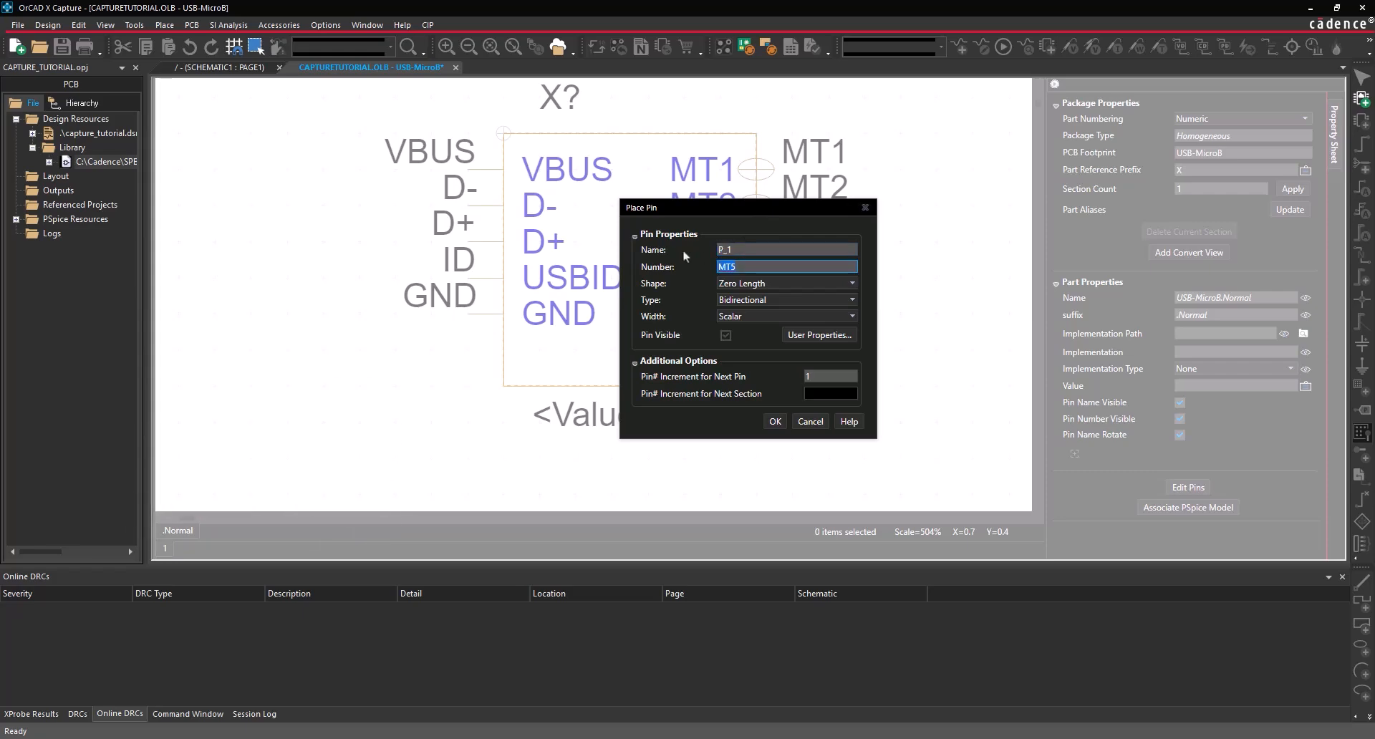
text(P_1)
click(773, 422)
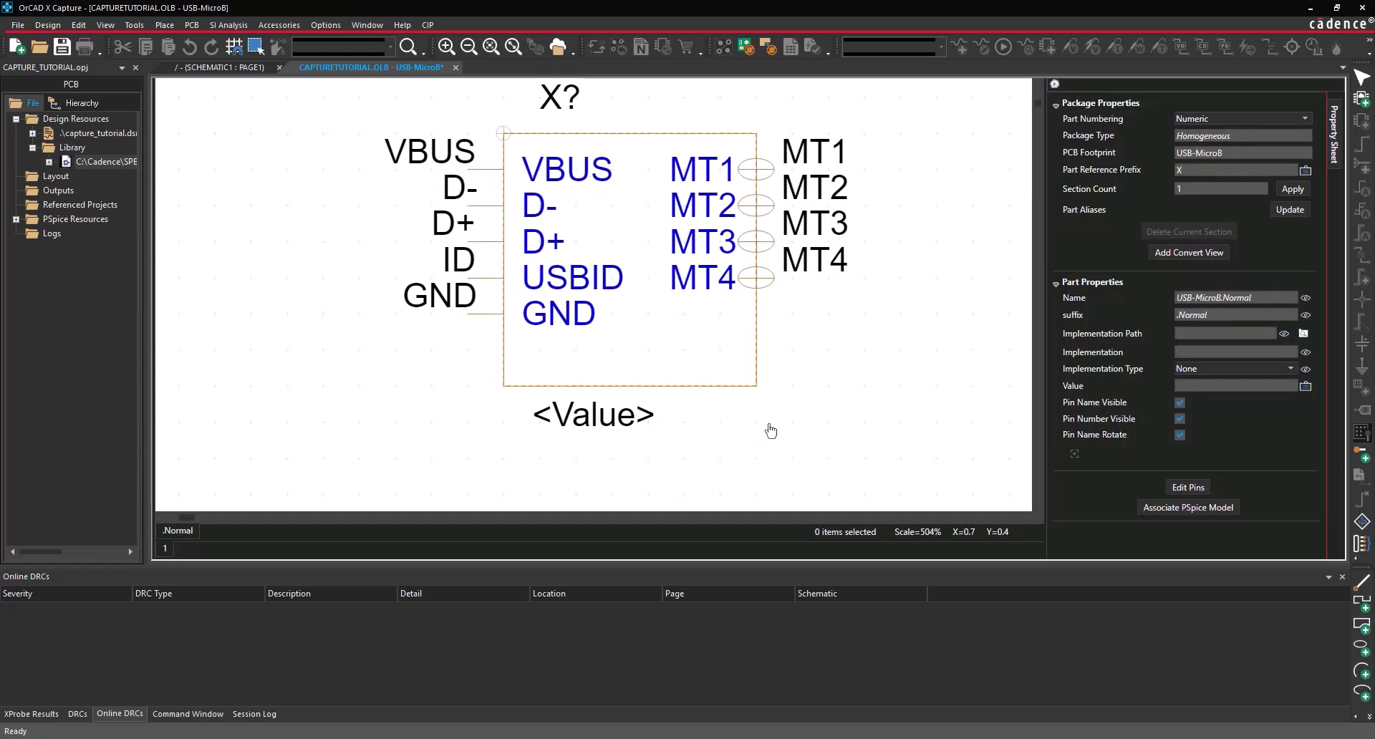
click(752, 324)
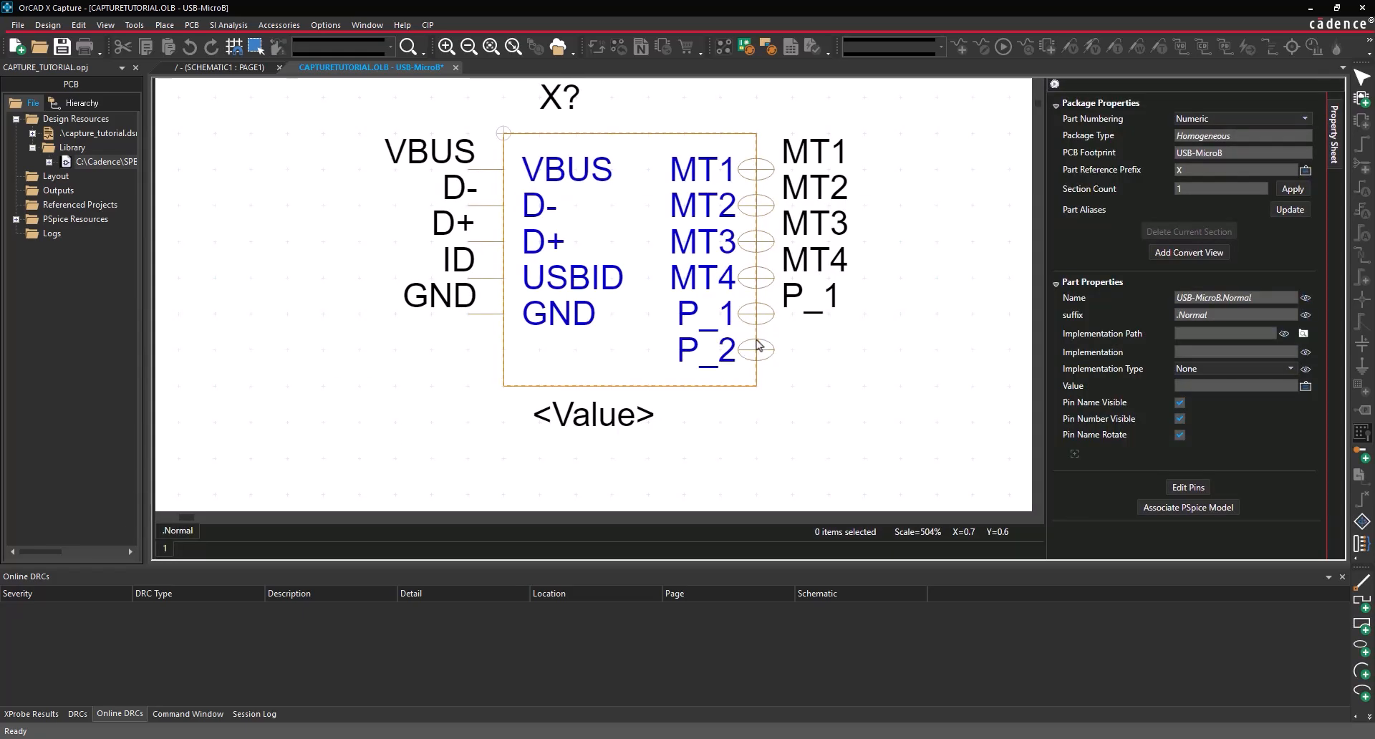
click(748, 346)
right_click(663, 334)
click(680, 339)
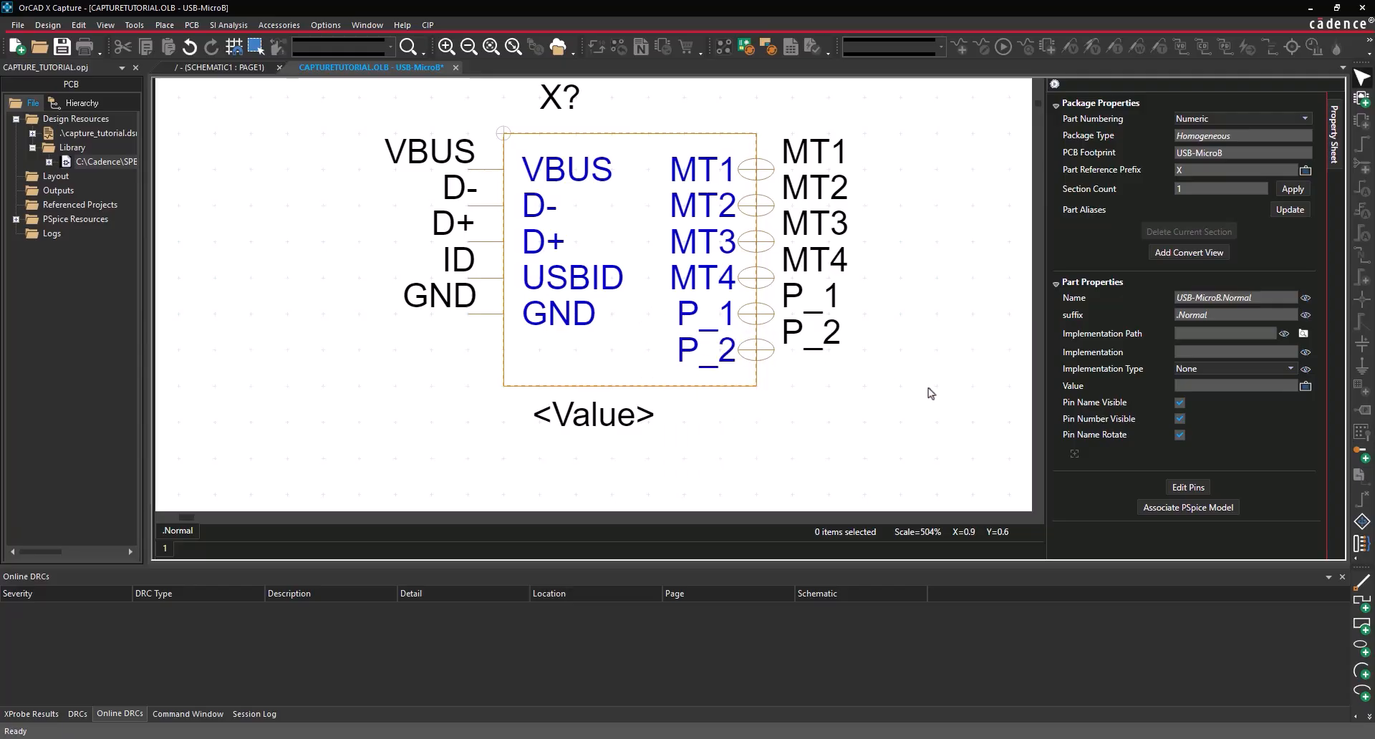
click(1180, 404)
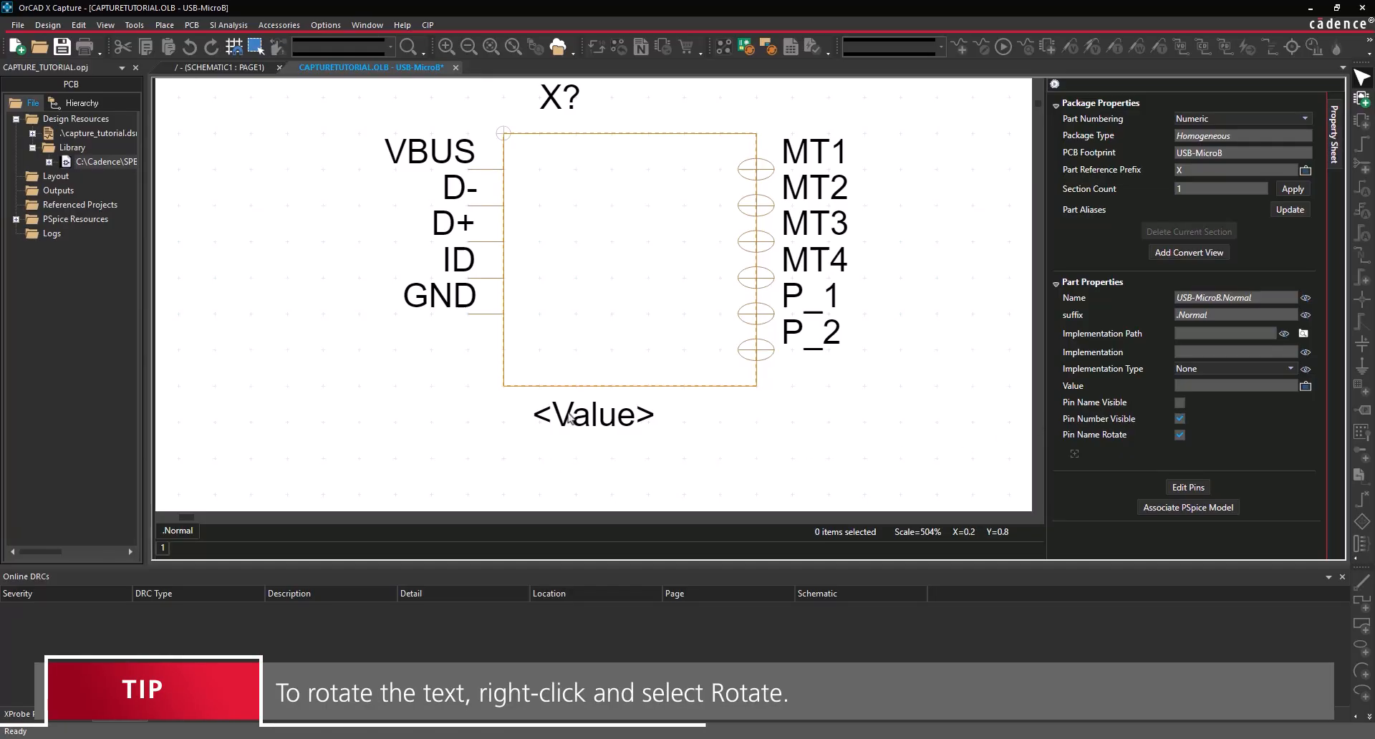
- Move the <Value> label, set it to USB-B, and save the part when closing its tab
drag(580, 411, 651, 418)
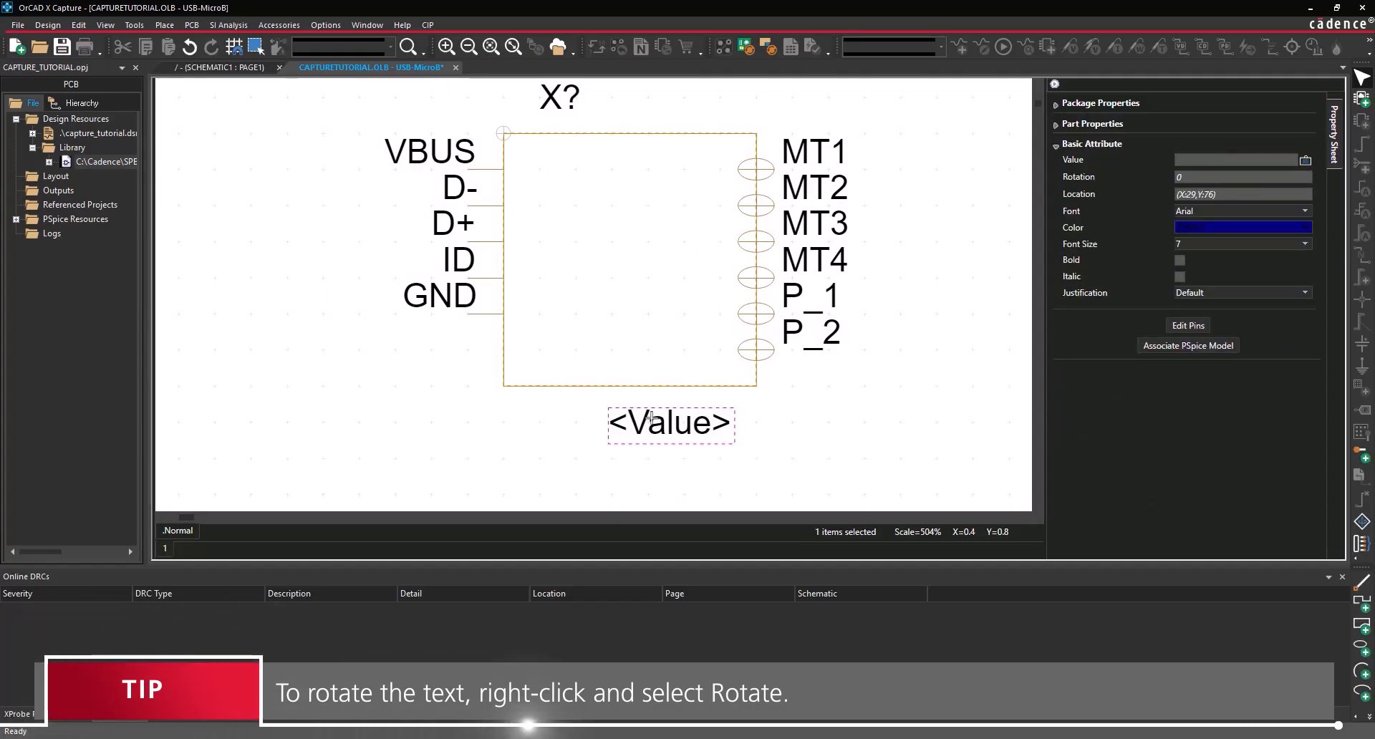
right_click(651, 418)
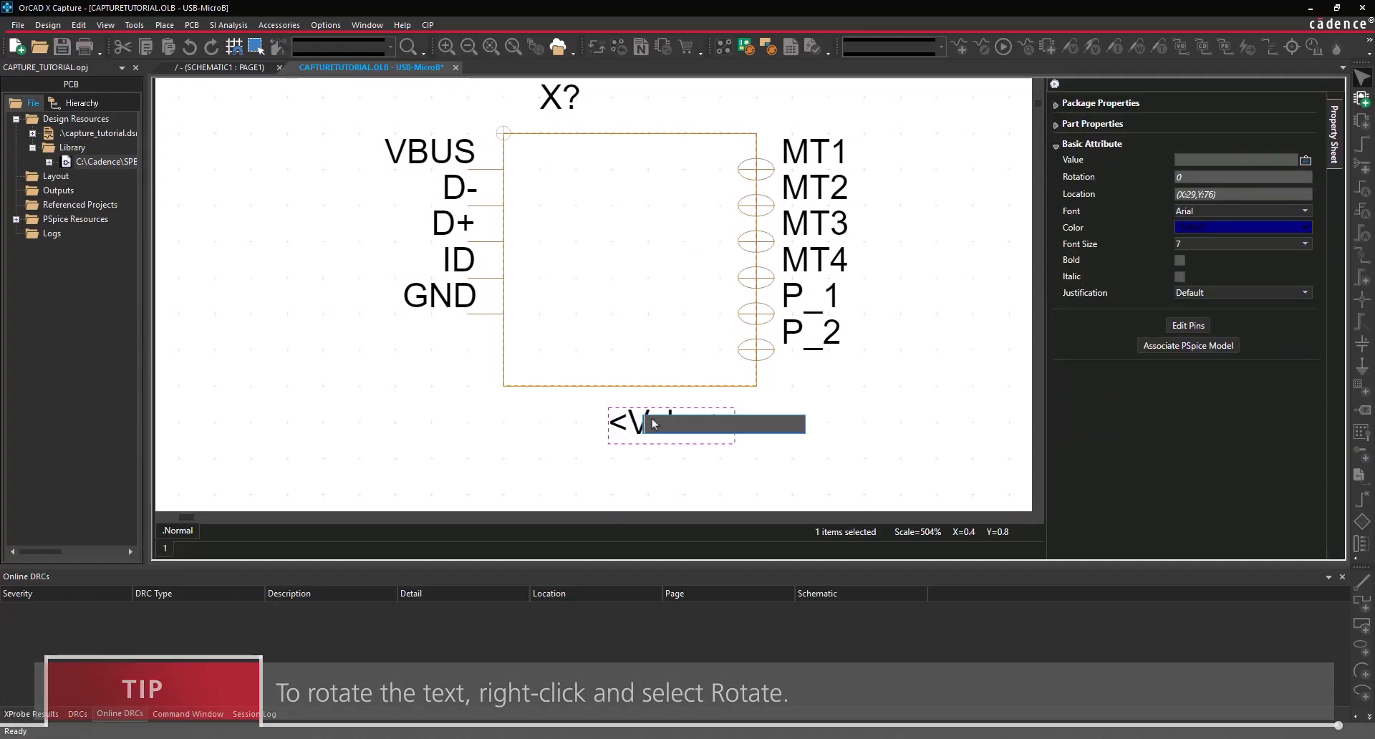
text(USB-B)
key(Return)
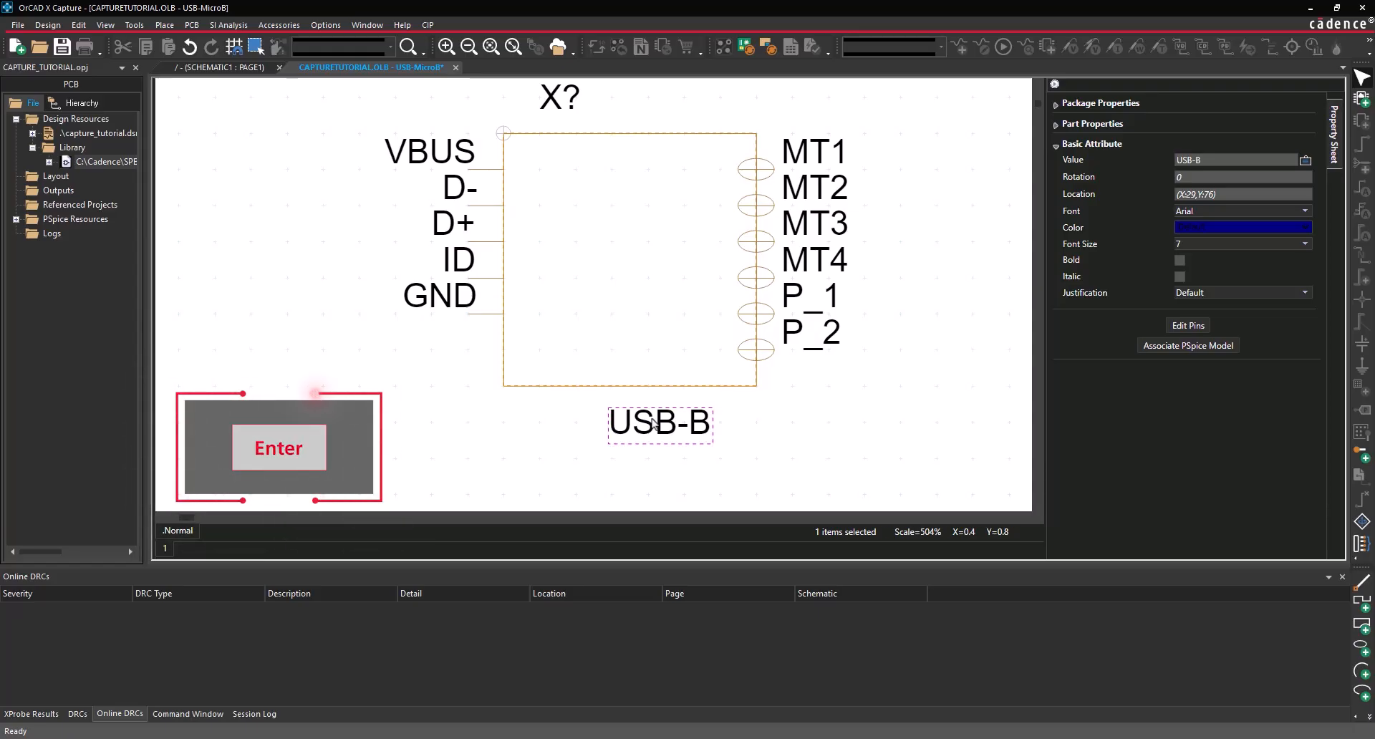
click(564, 414)
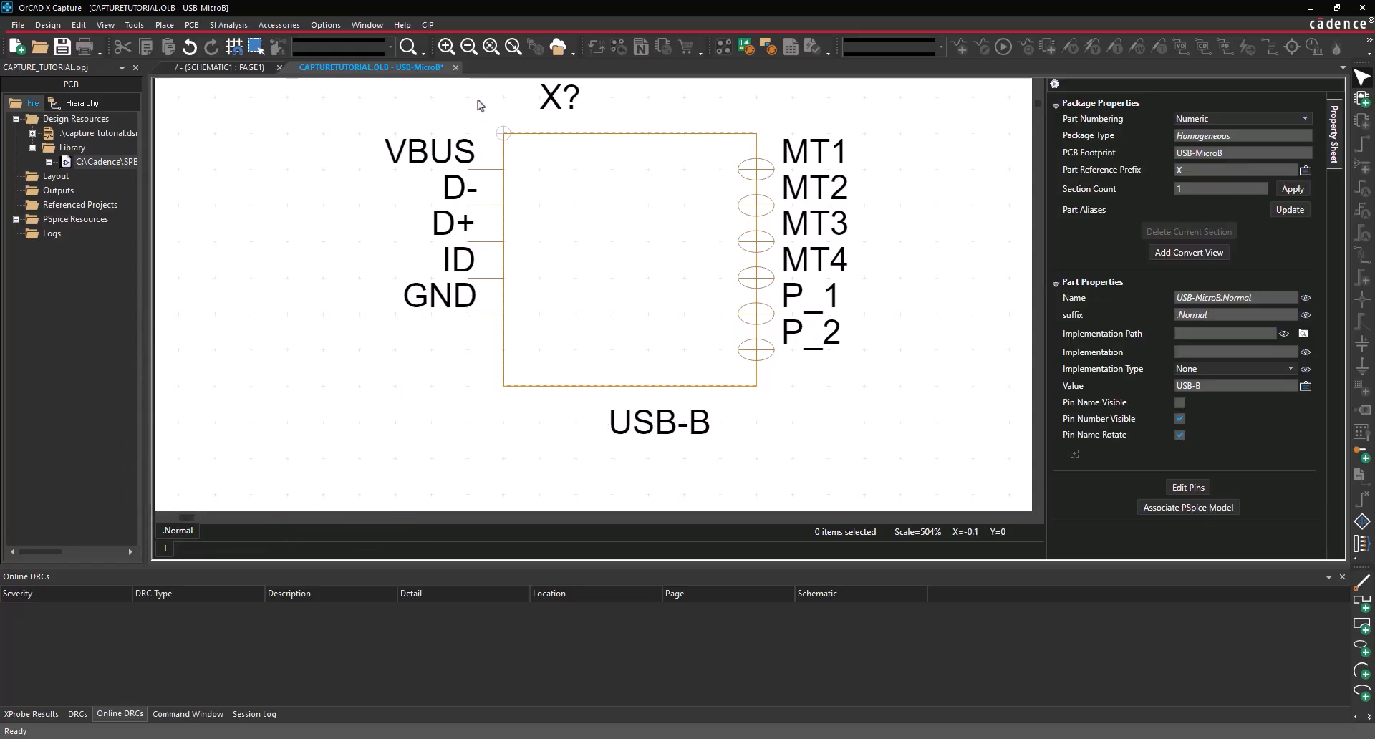
click(456, 67)
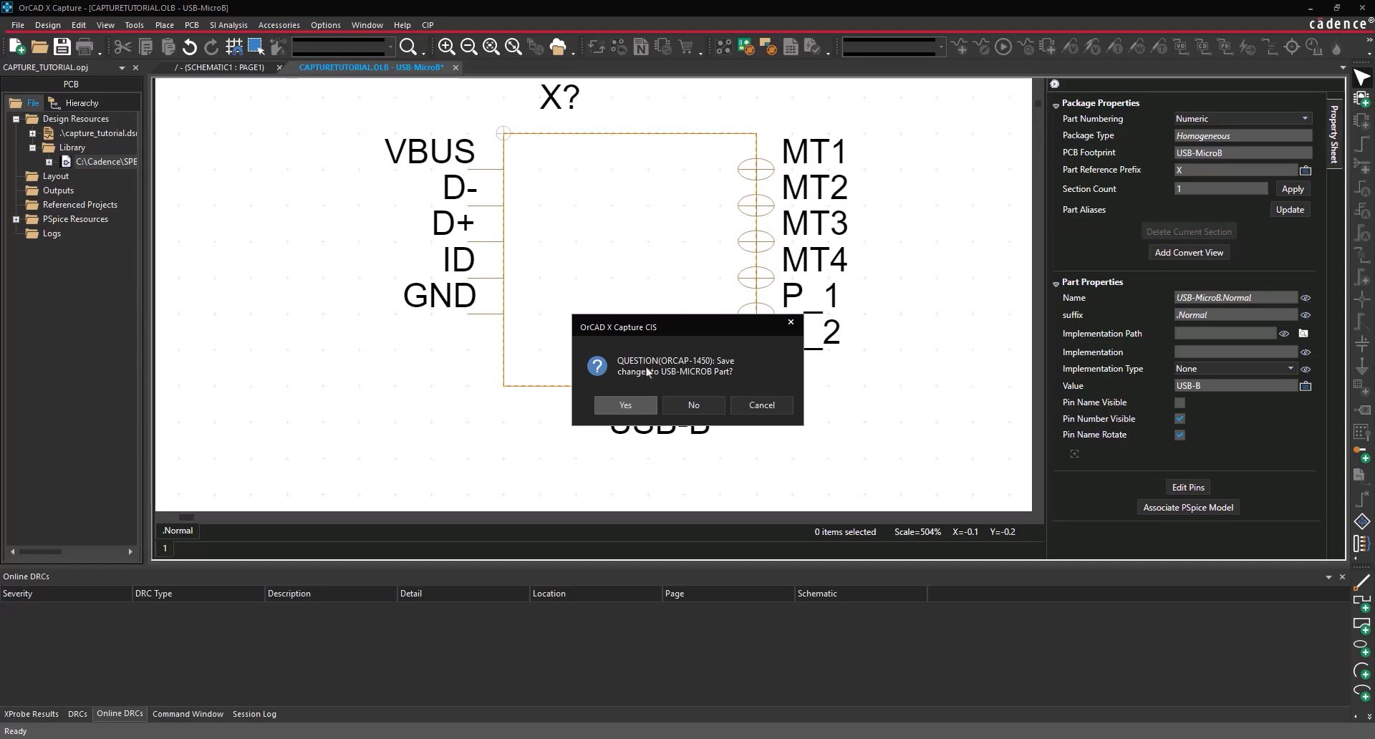
click(630, 405)
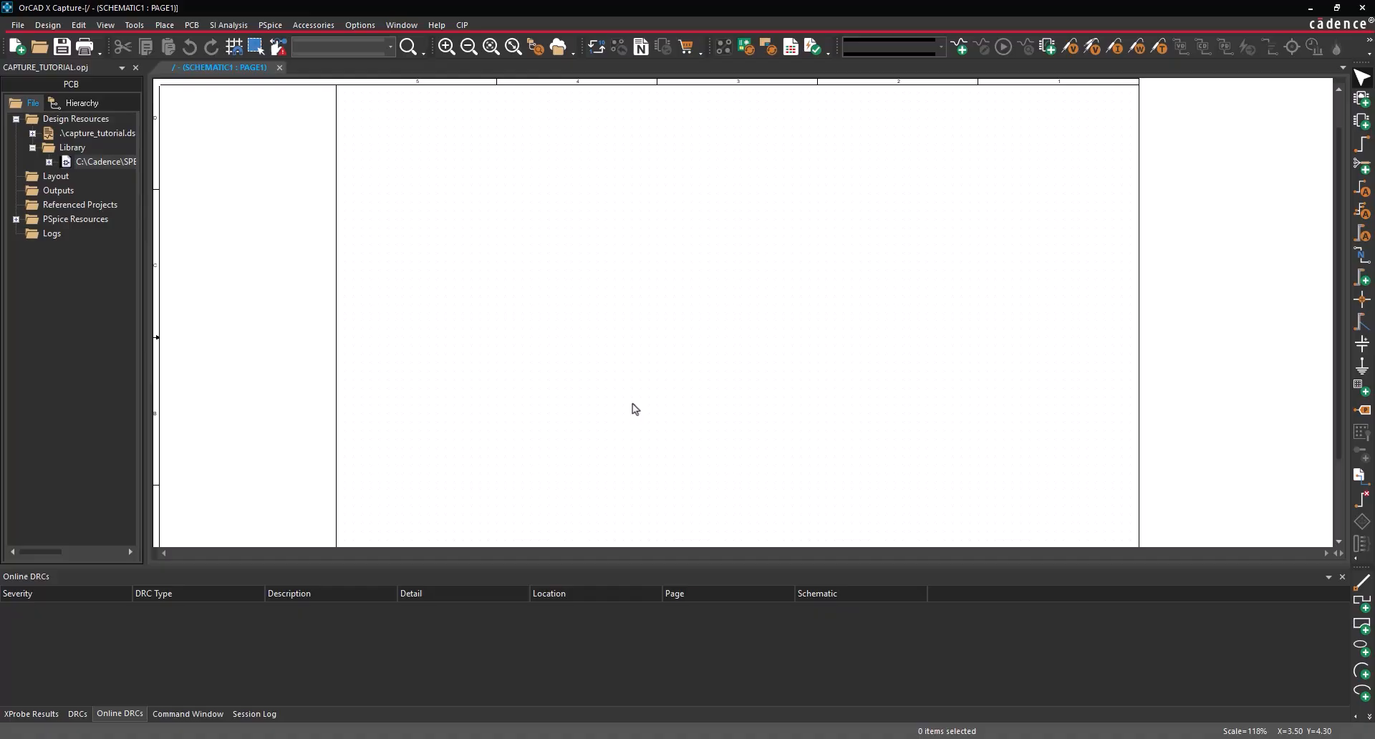
- Add CAPTURE_TUTORIAL_LIB.OLB under Library and cut the old library entry from the project
right_click(80, 149)
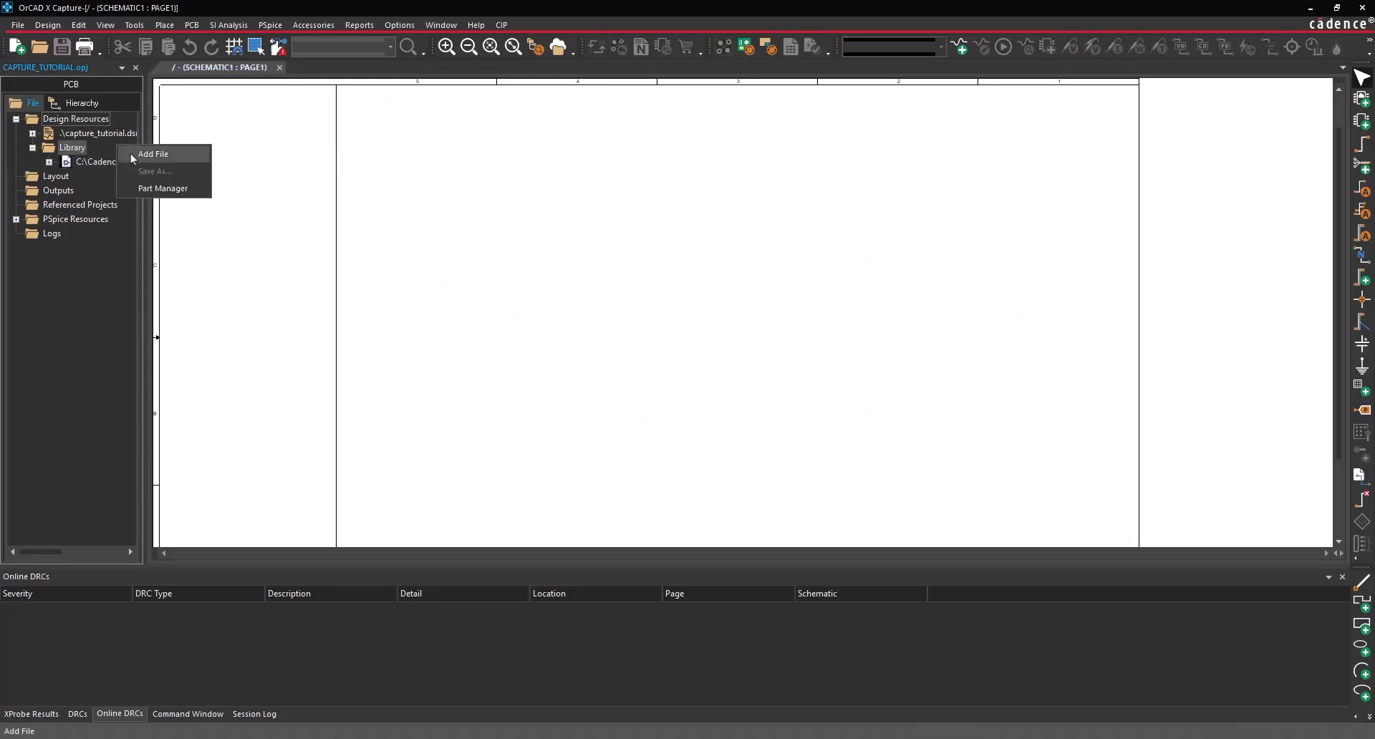
click(152, 154)
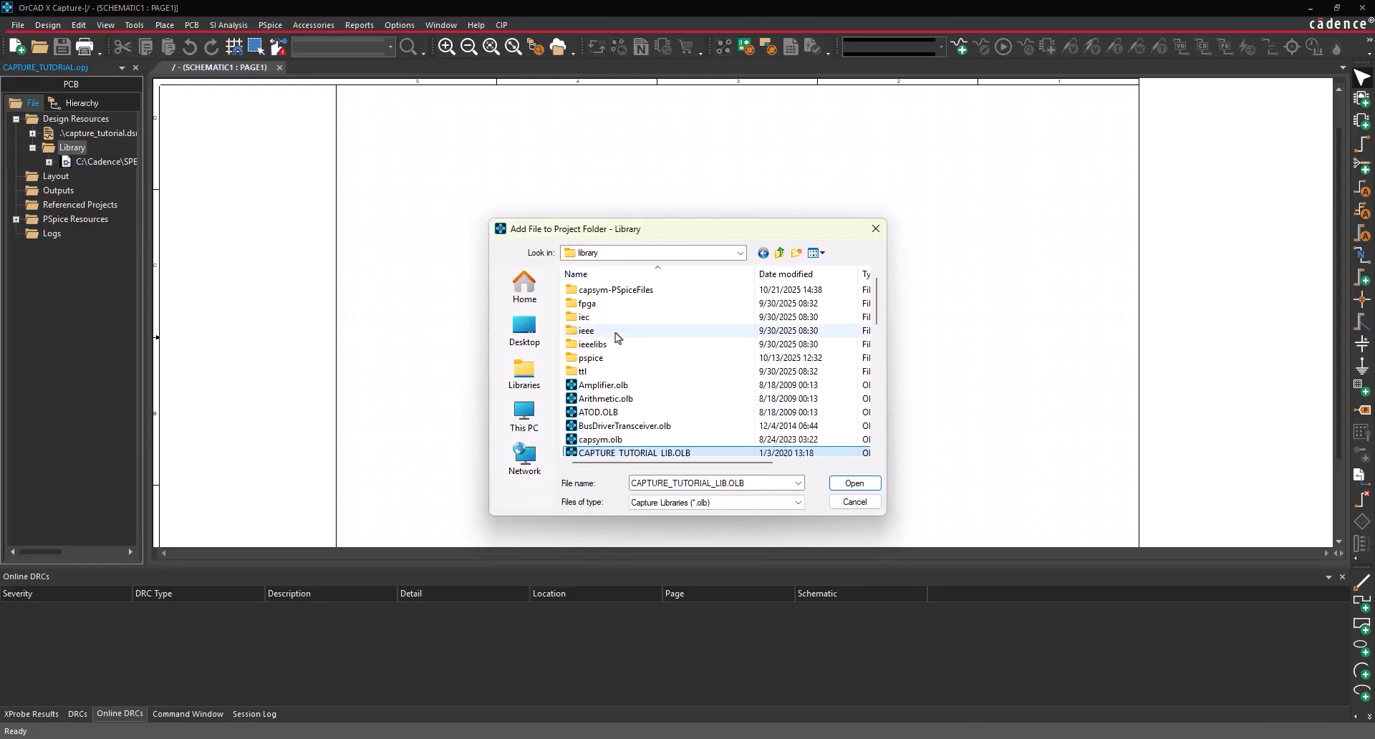
scroll(677, 373, down, 1)
click(874, 489)
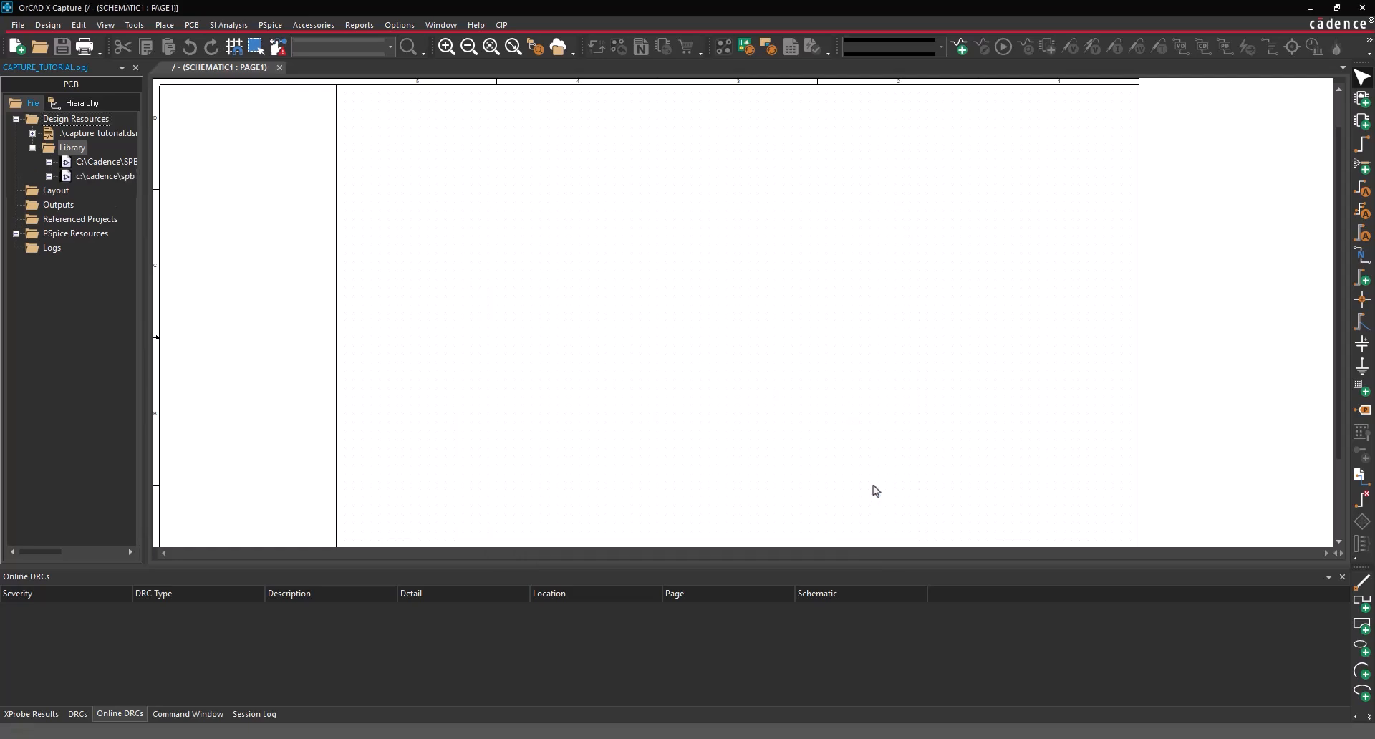
right_click(126, 164)
click(205, 286)
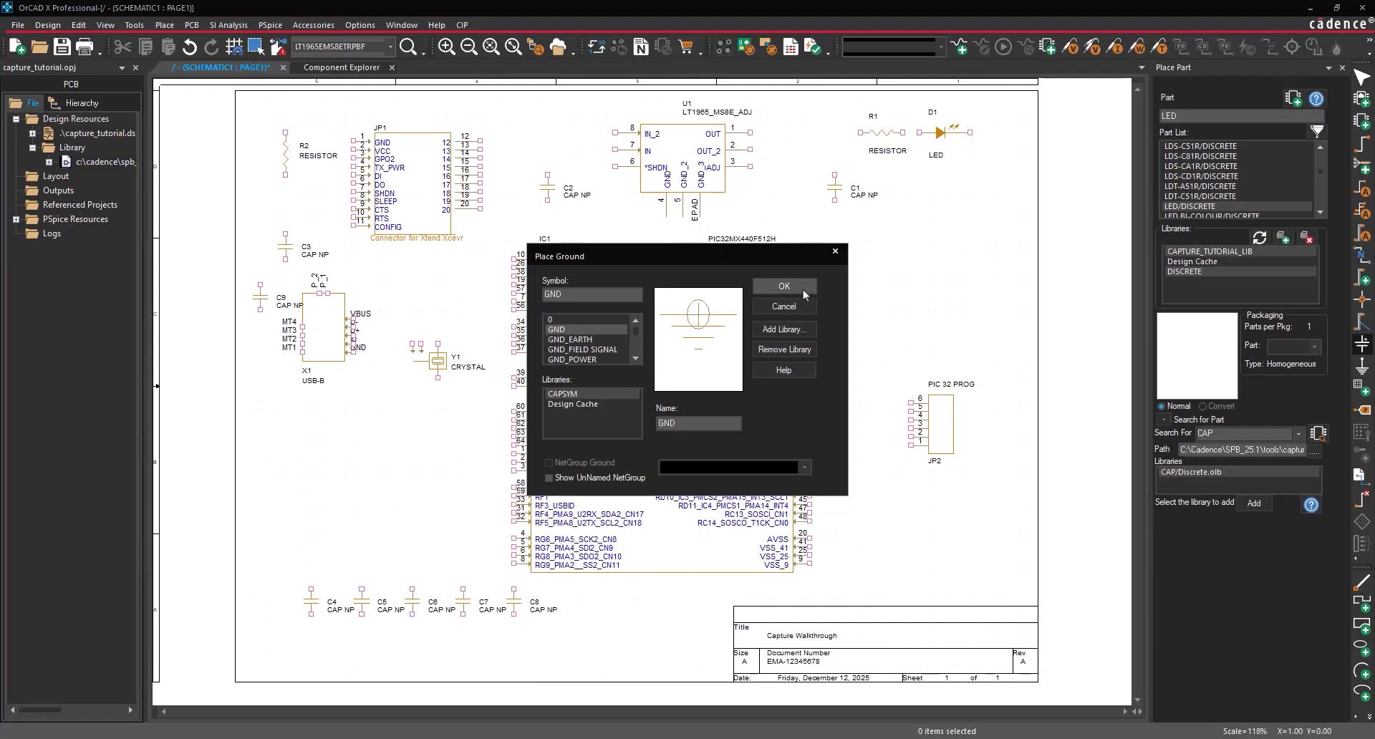
click(801, 287)
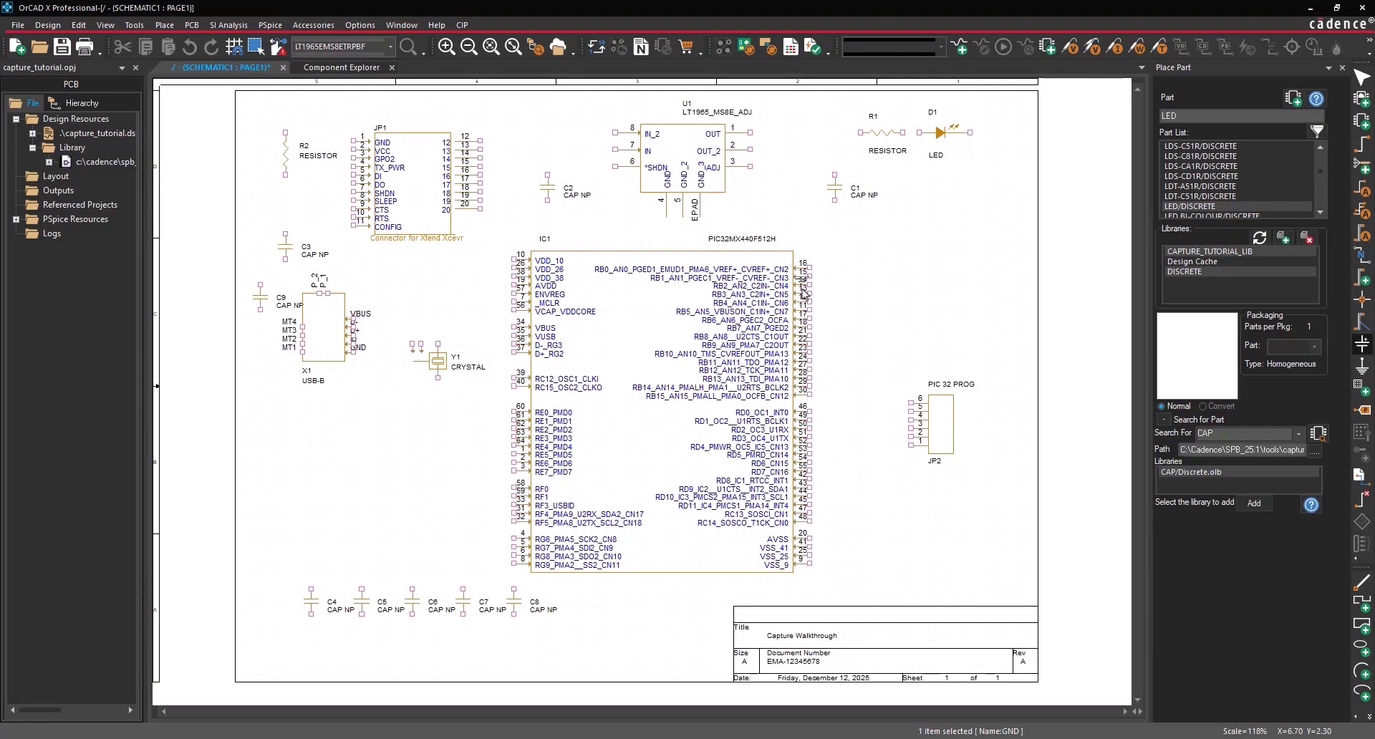
drag(802, 291, 803, 257)
drag(835, 187, 702, 171)
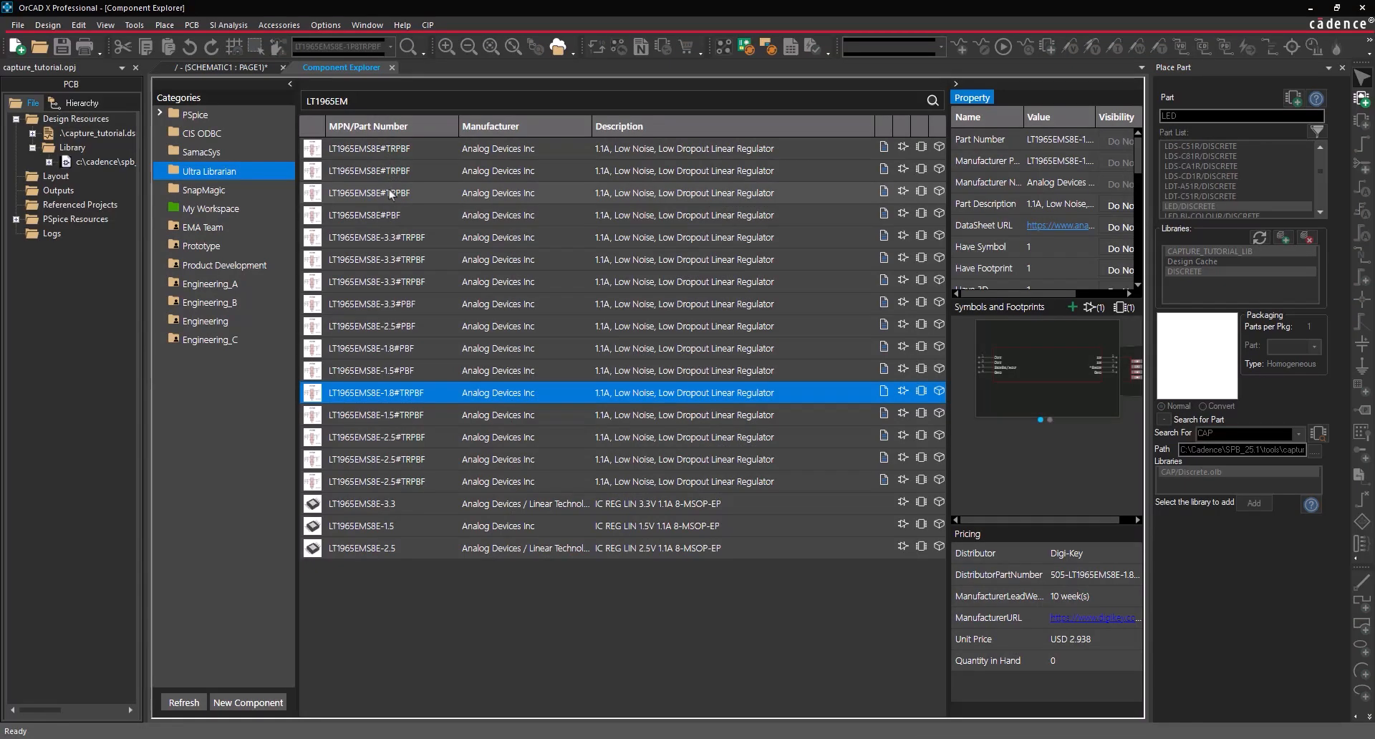
click(390, 191)
right_click(390, 192)
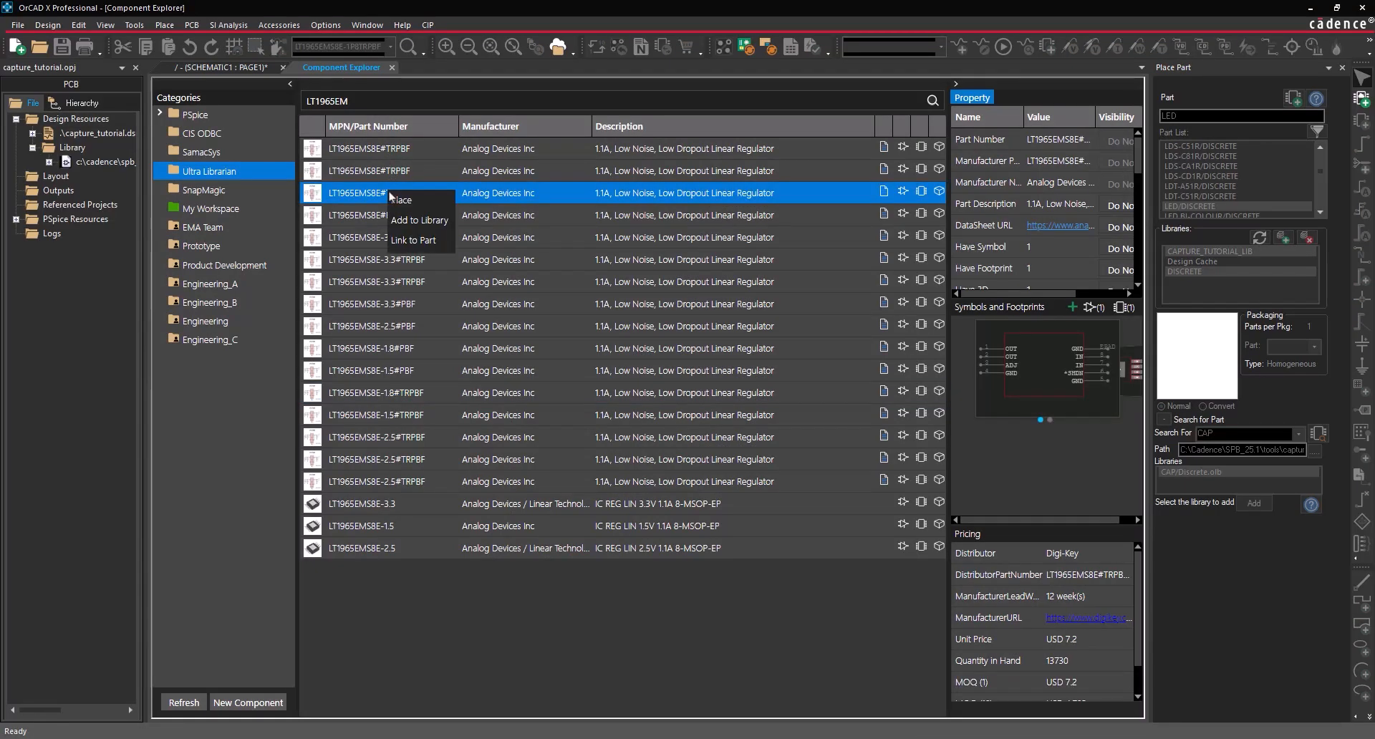
click(403, 200)
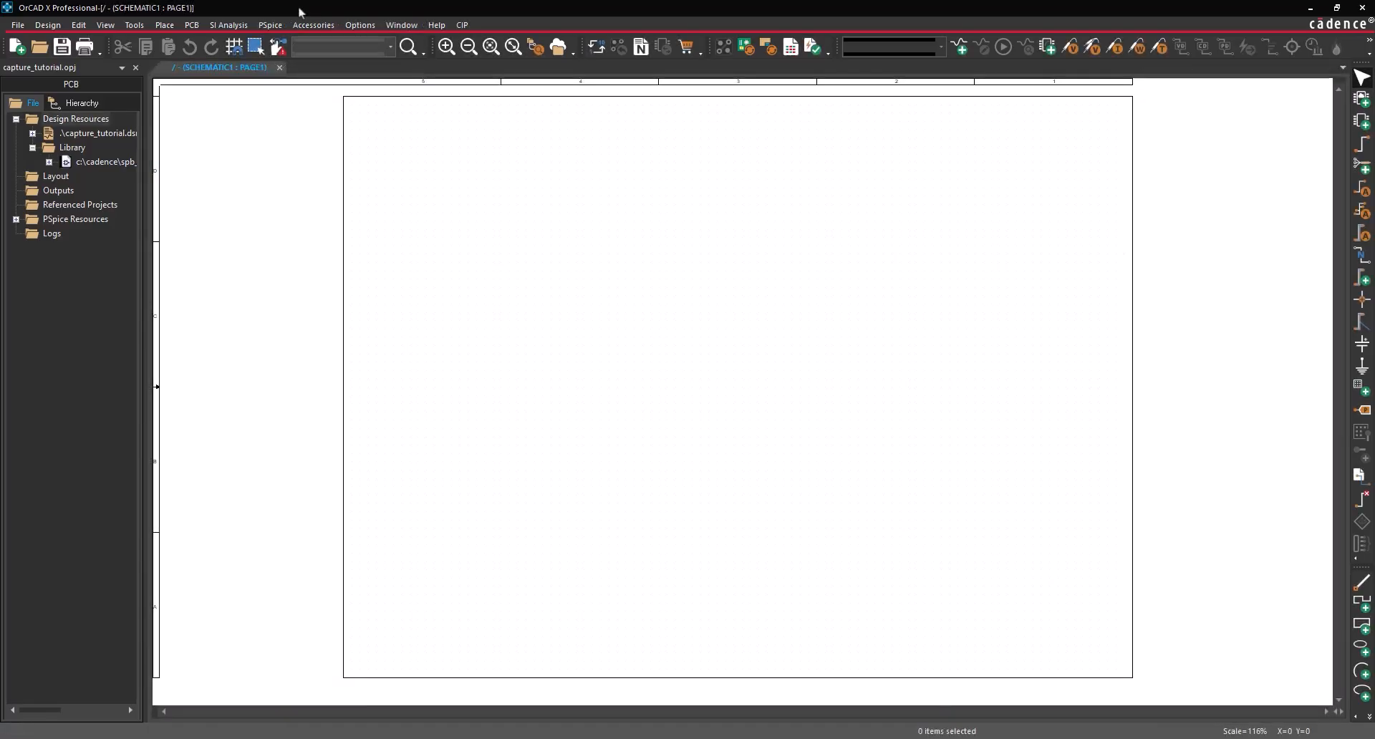
- Load the capsym.olb library and choose the TitleBlock0 symbol as the title block
click(165, 25)
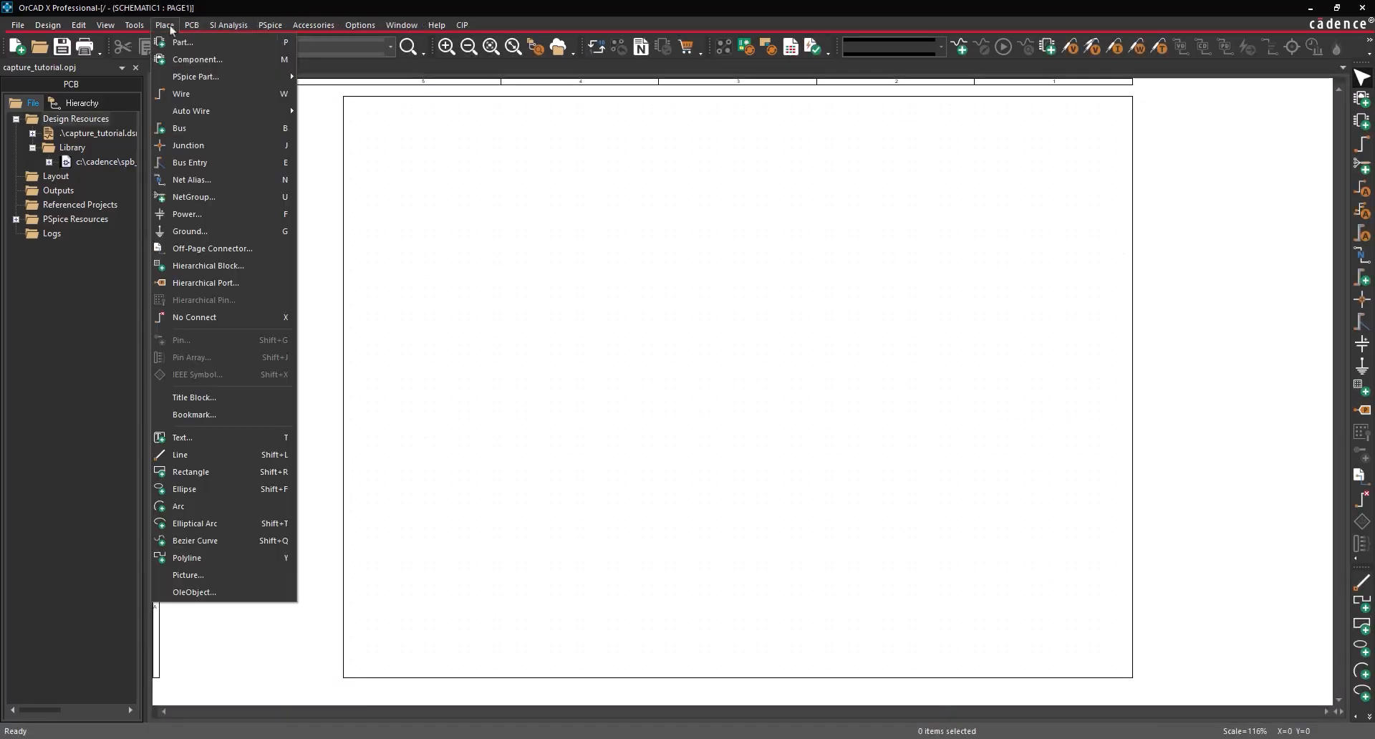
click(190, 398)
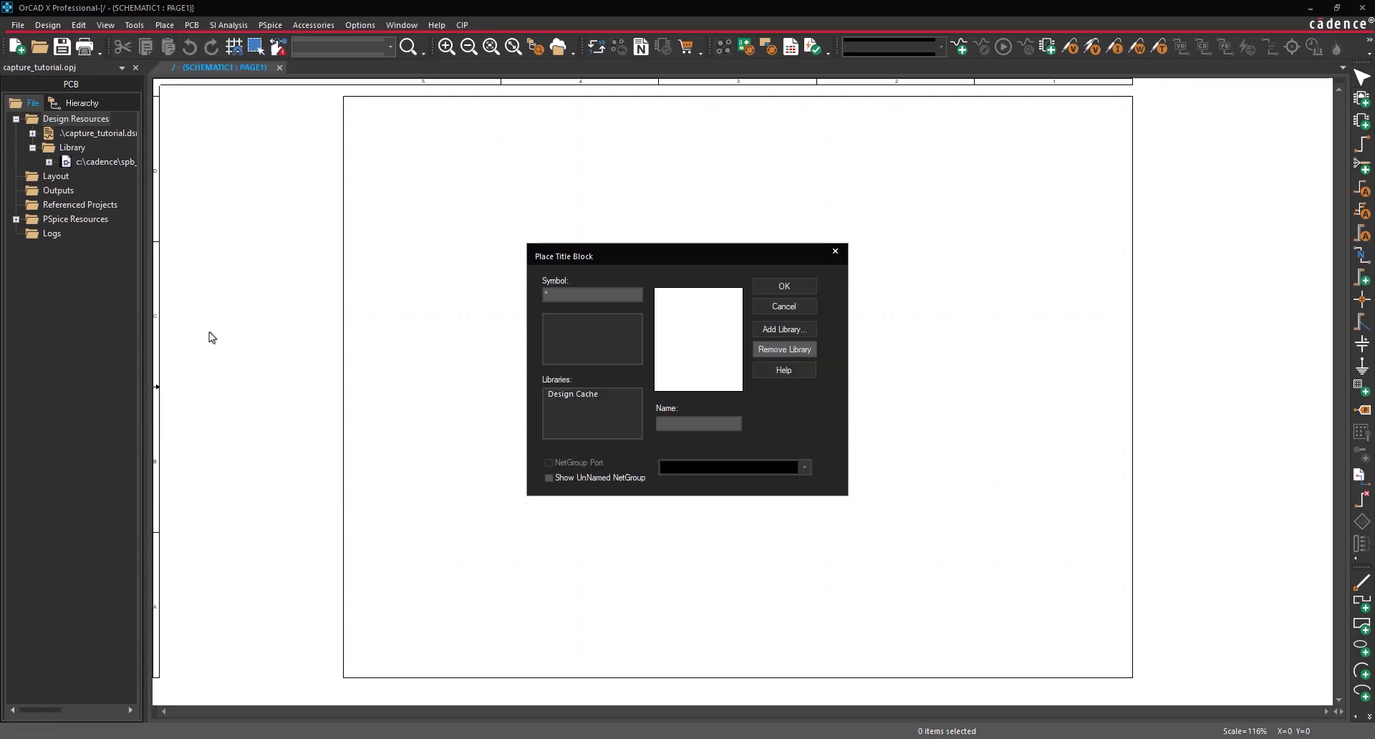
click(789, 334)
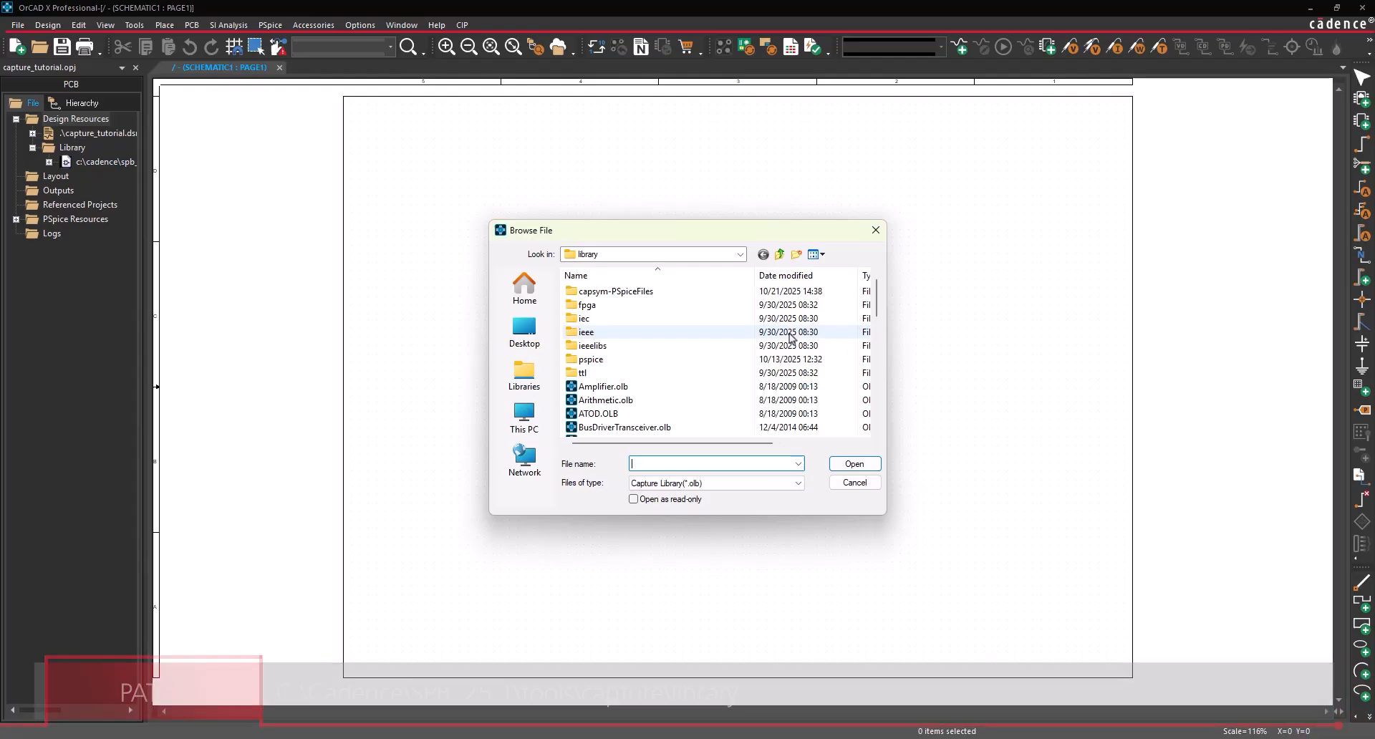
scroll(788, 344, down, 3)
click(602, 319)
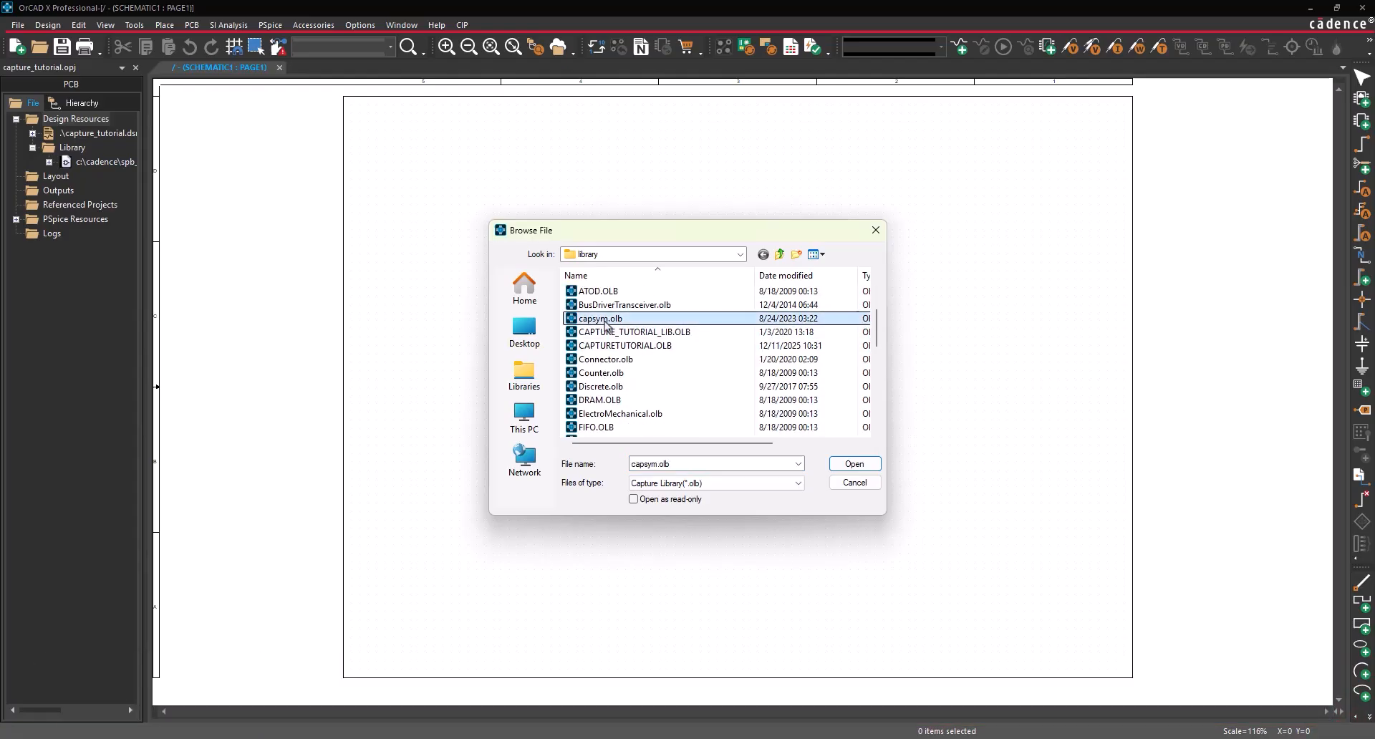
click(856, 464)
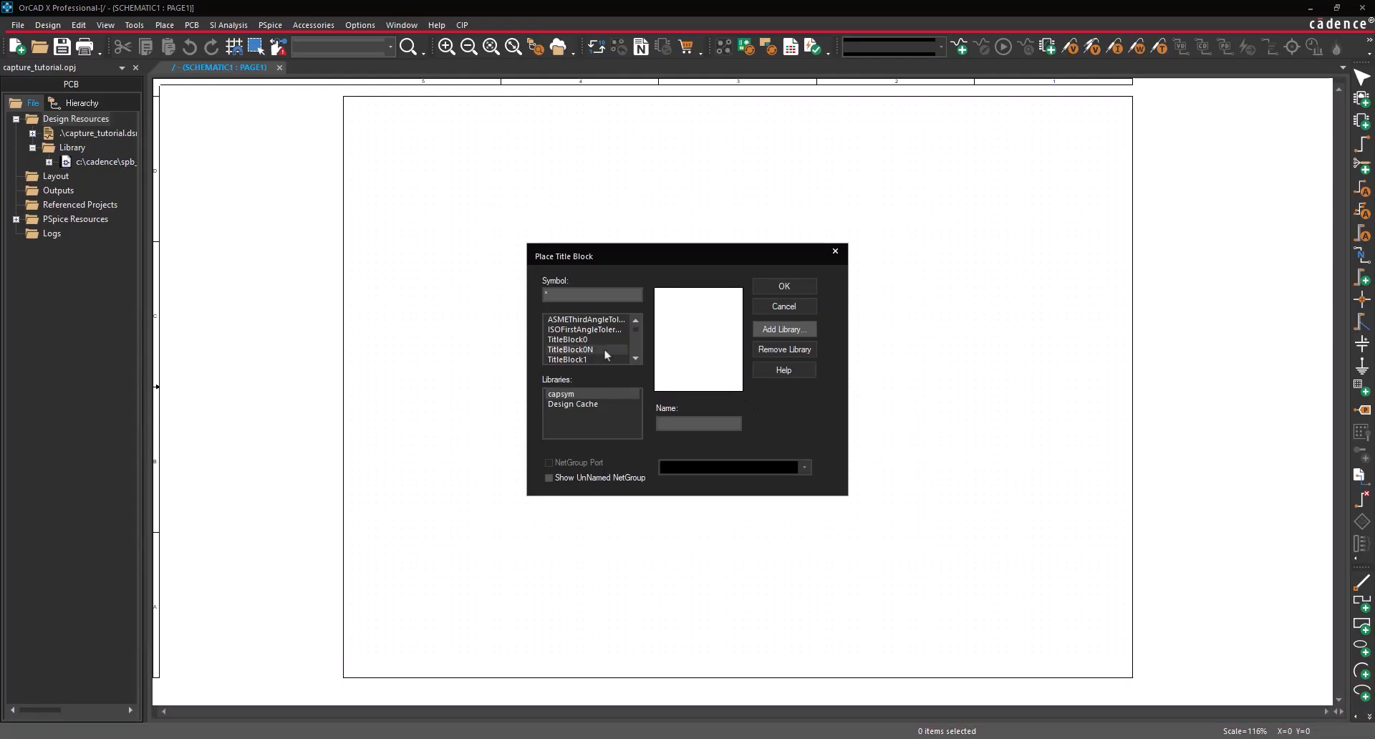
click(566, 339)
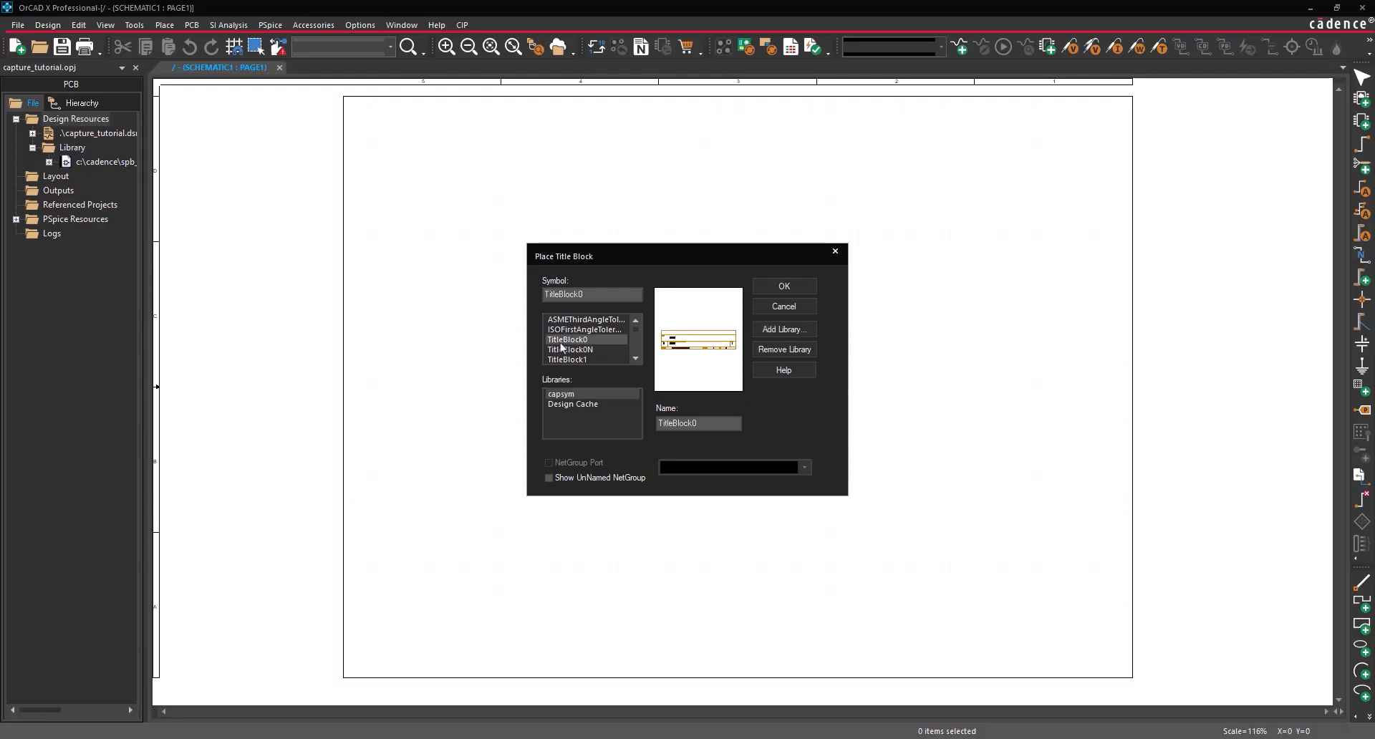
click(790, 288)
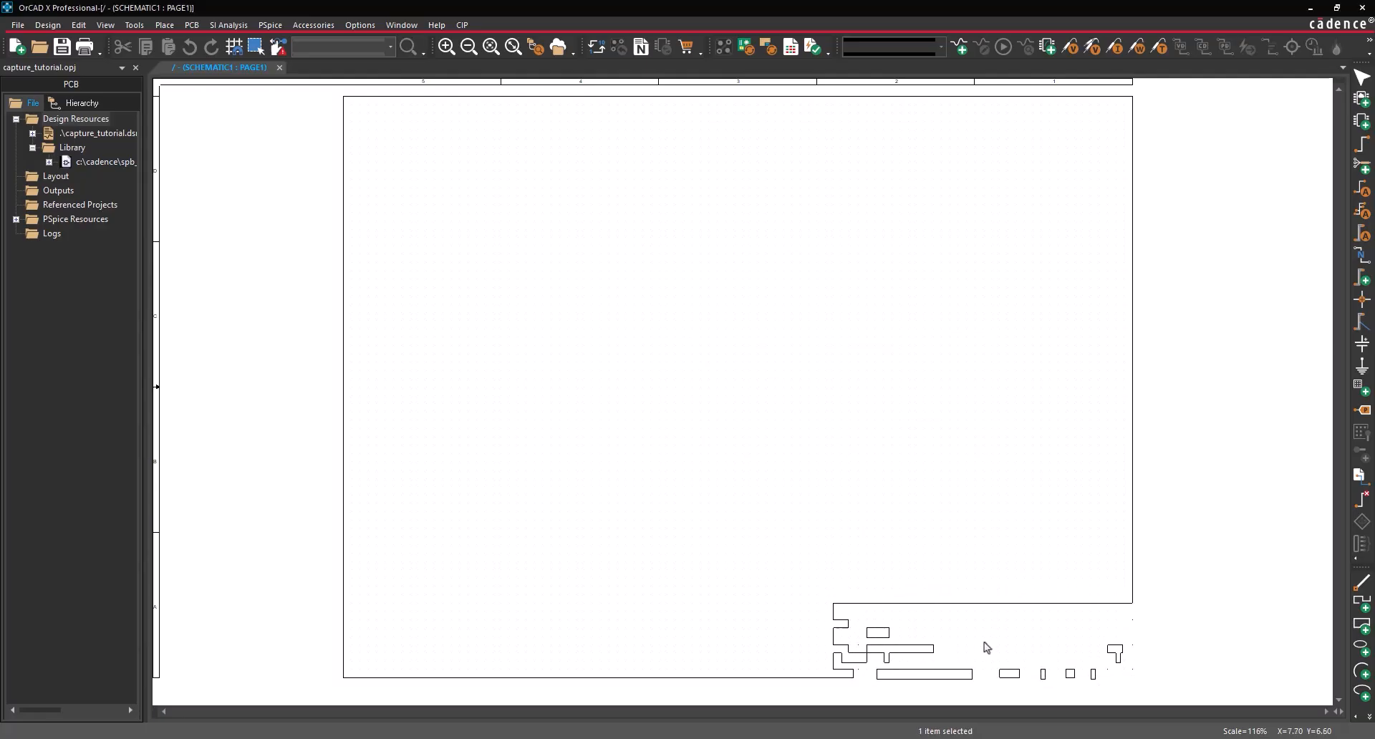
- Drop the title block at the page's bottom-right corner and end placement mode
click(987, 648)
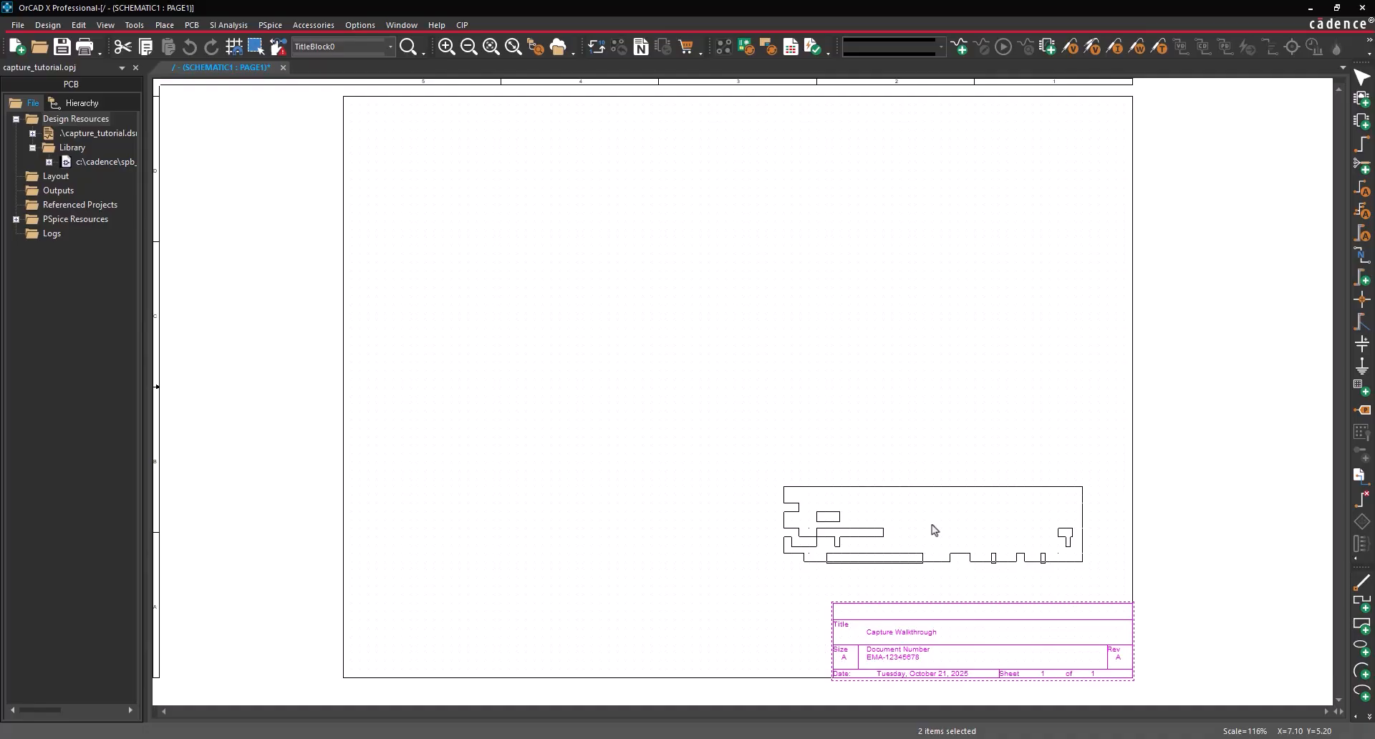
right_click(932, 528)
click(951, 284)
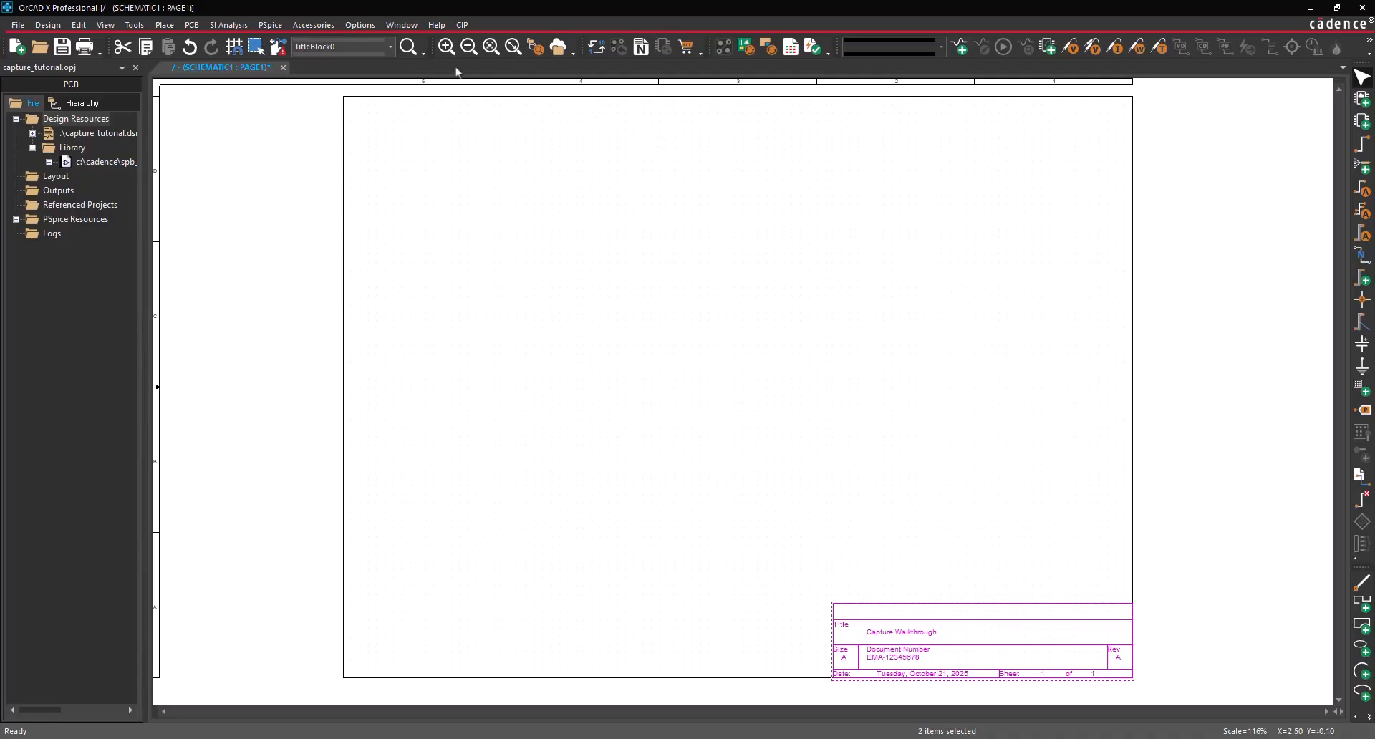
click(165, 26)
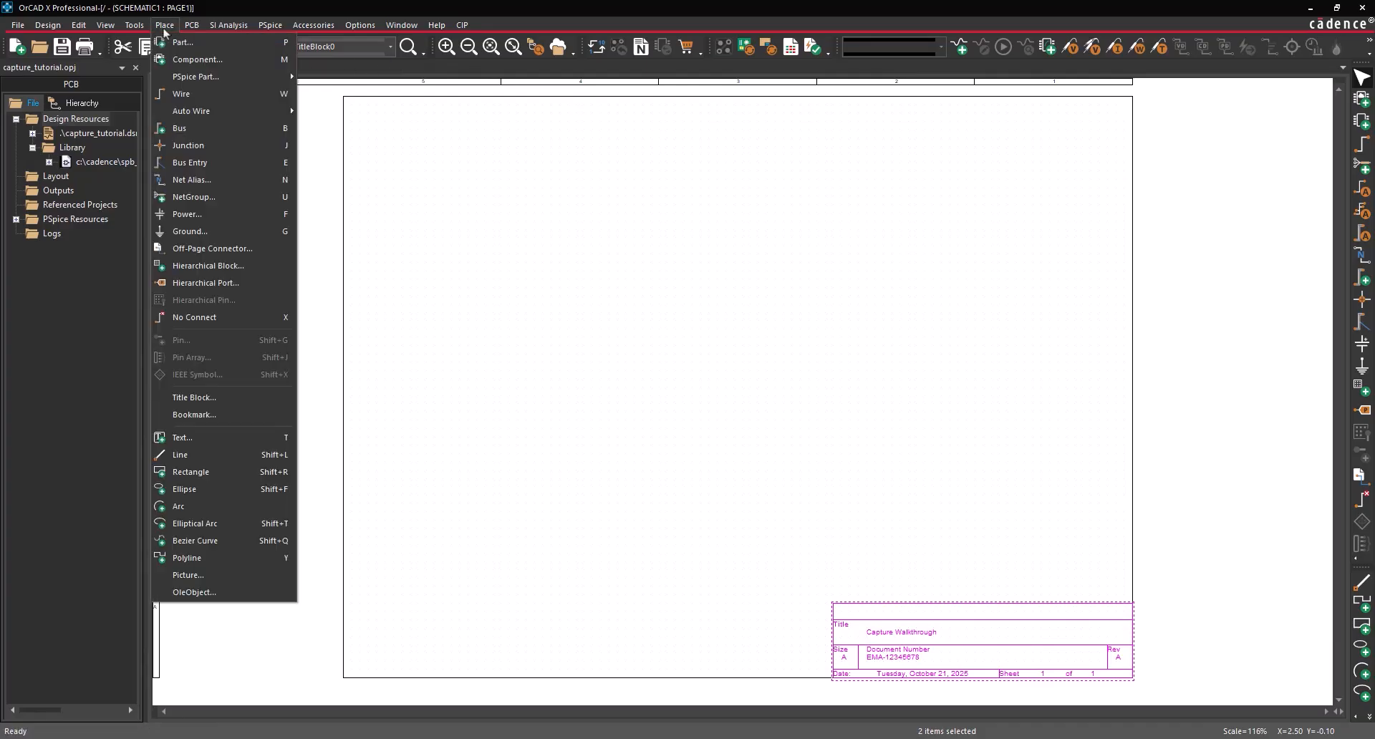
- From CAPTURE_TUTORIAL_LIB, place the PIC32MX440F512H near the centre and the Xtend modem connector top-left
click(181, 42)
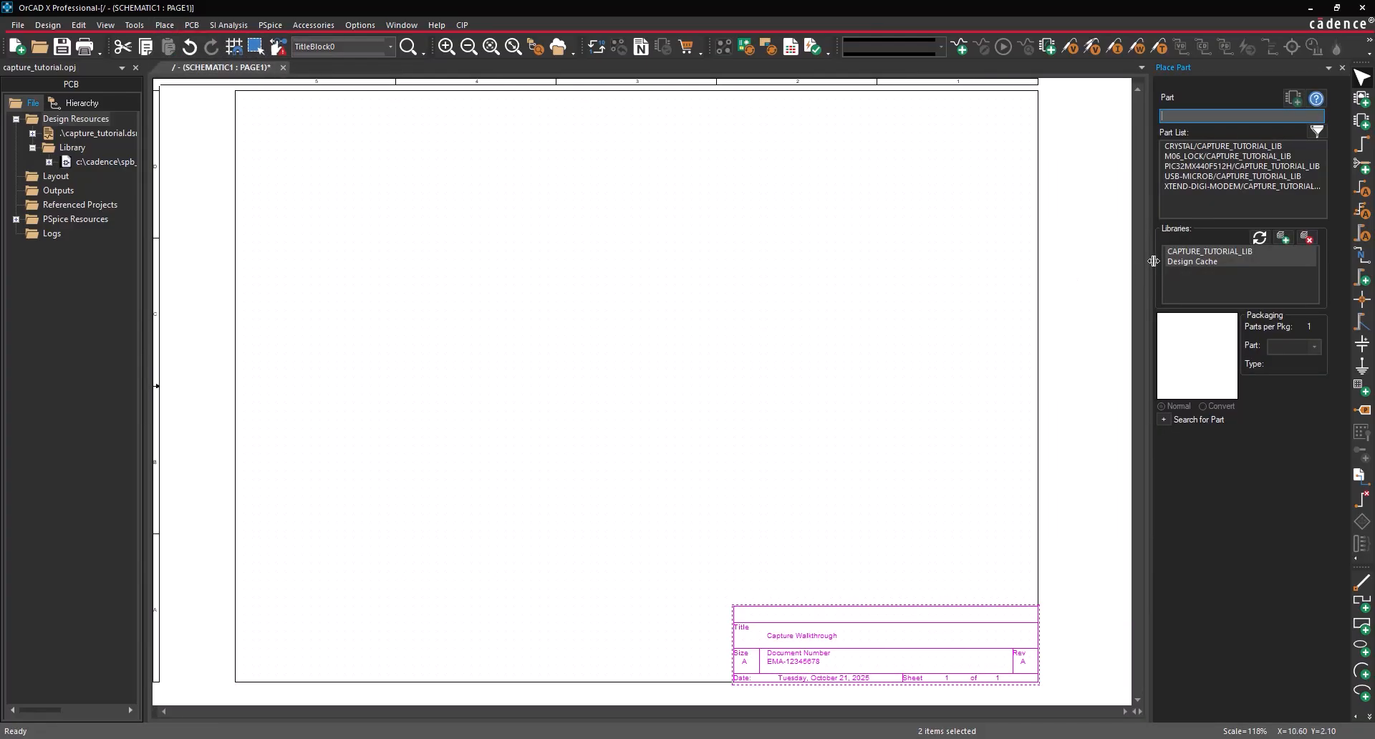
click(1195, 251)
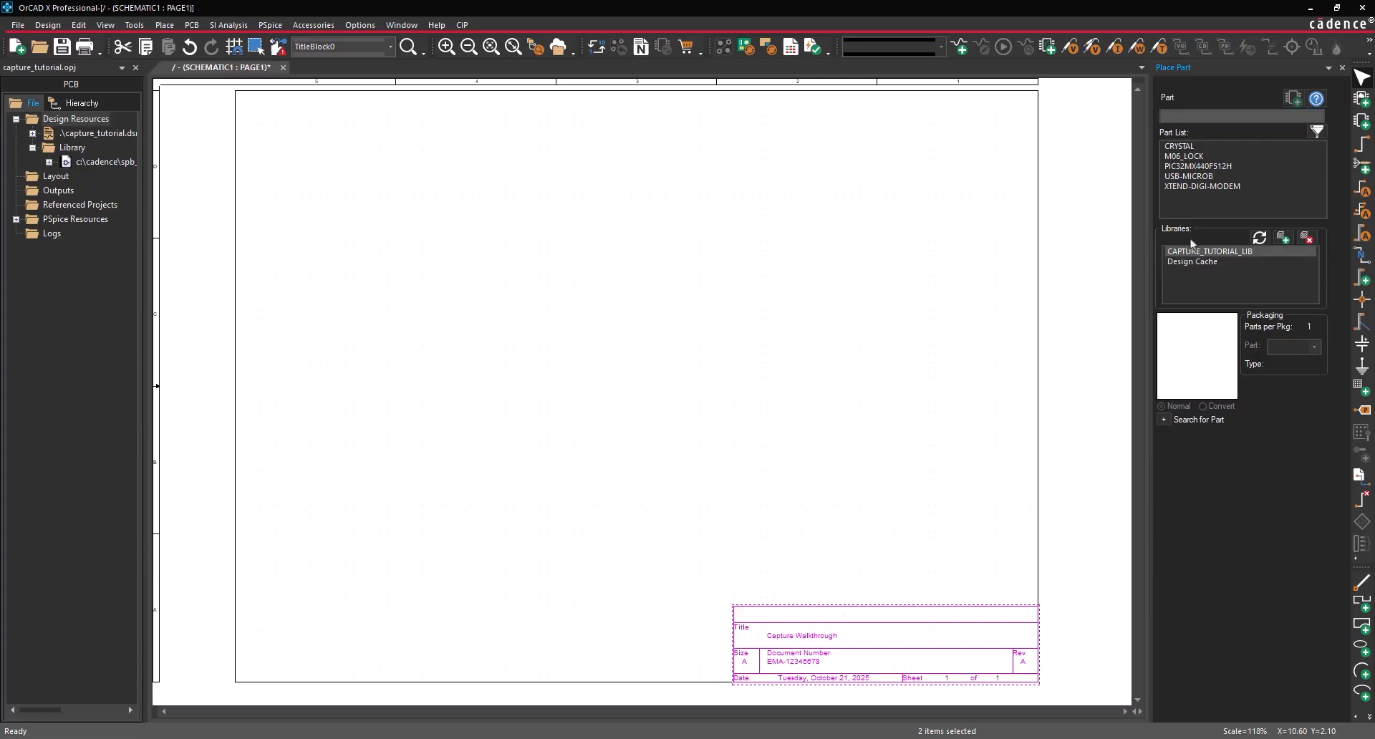
click(1210, 167)
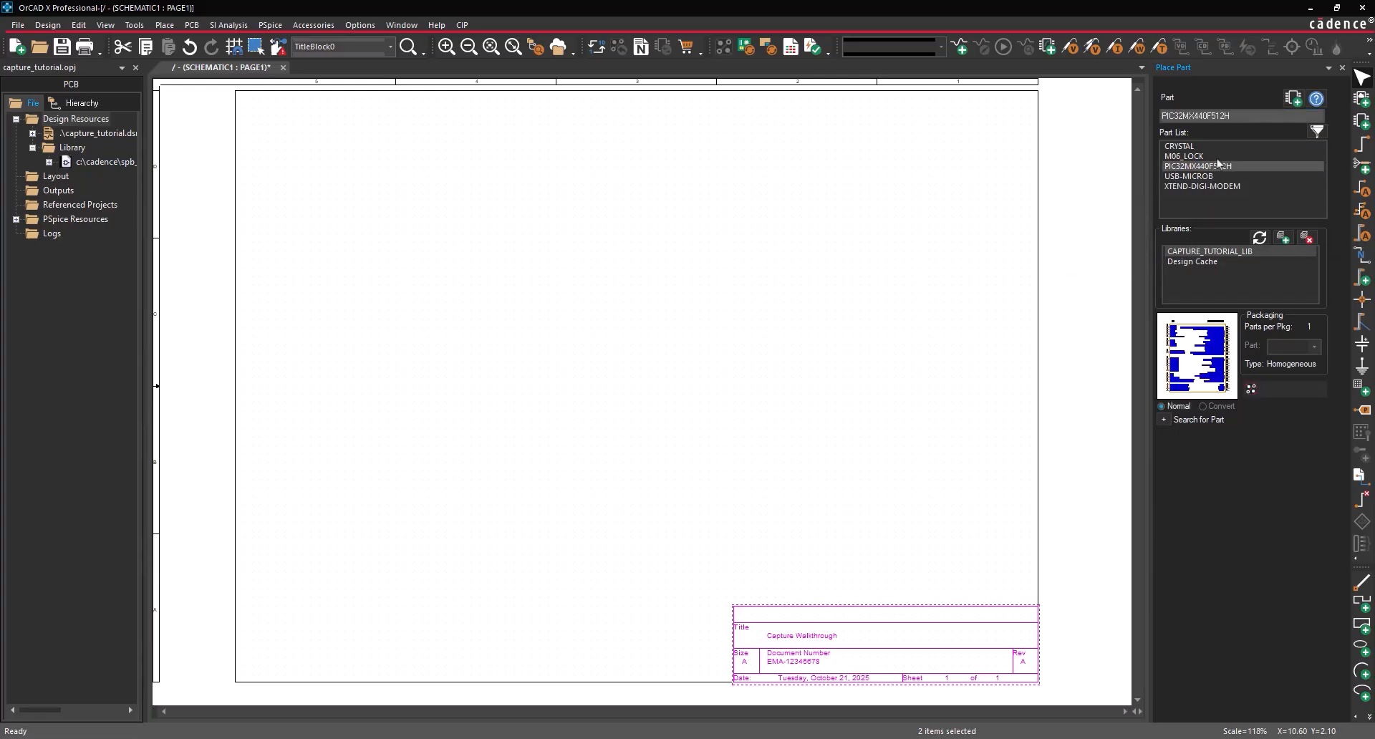
click(1288, 102)
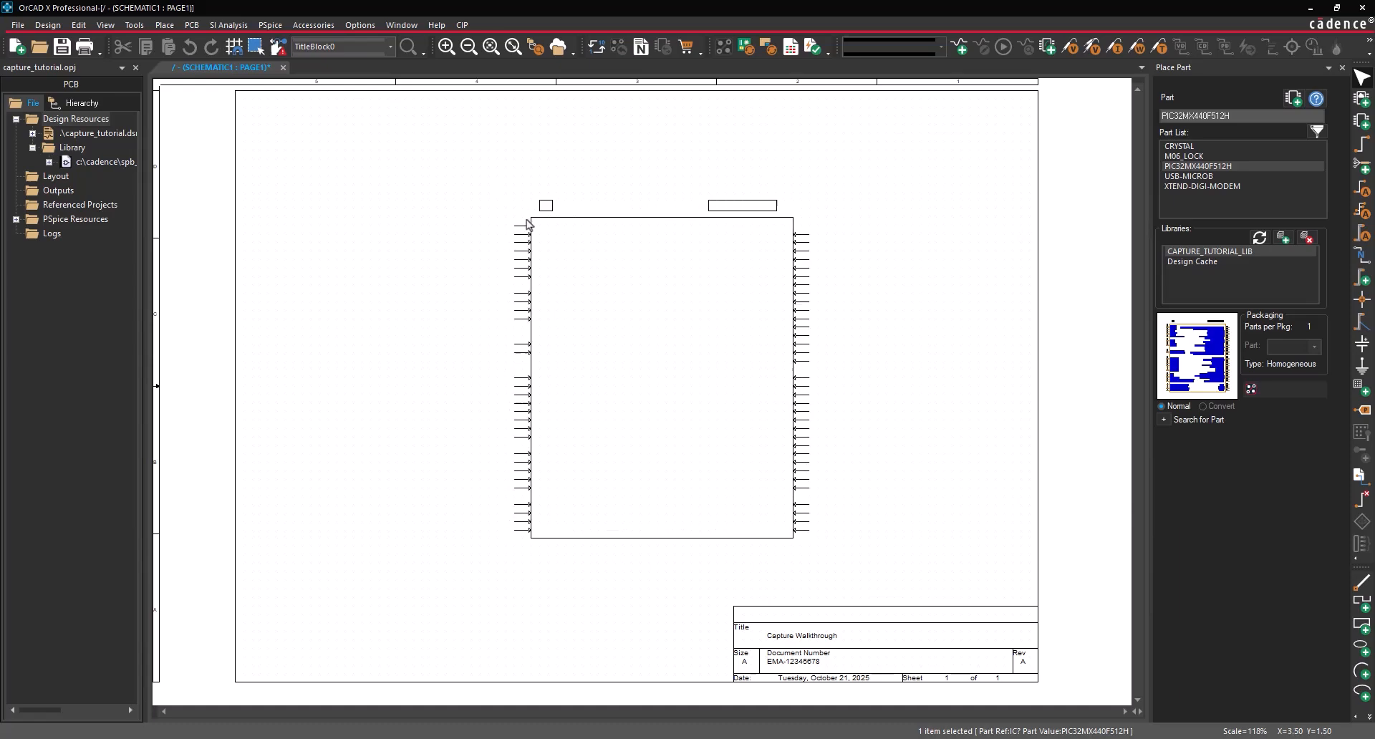
click(529, 216)
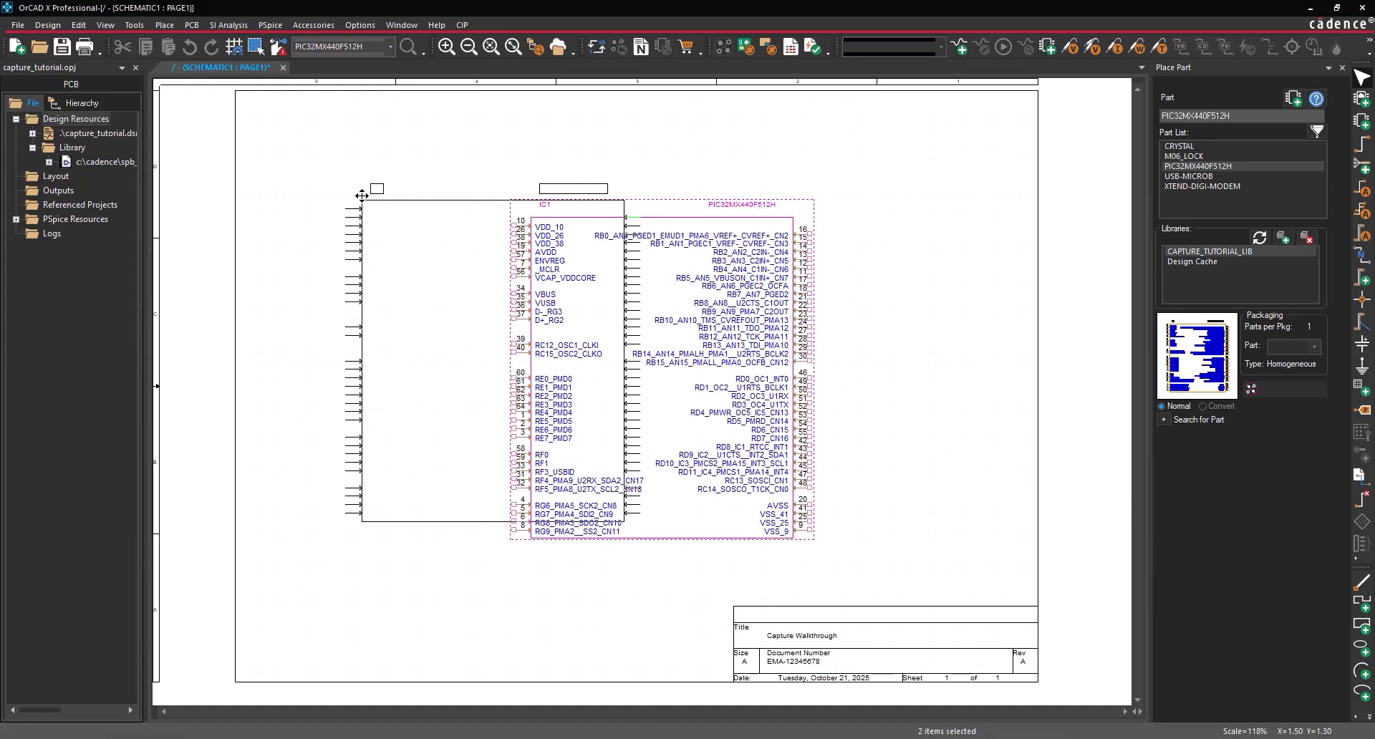
click(1212, 188)
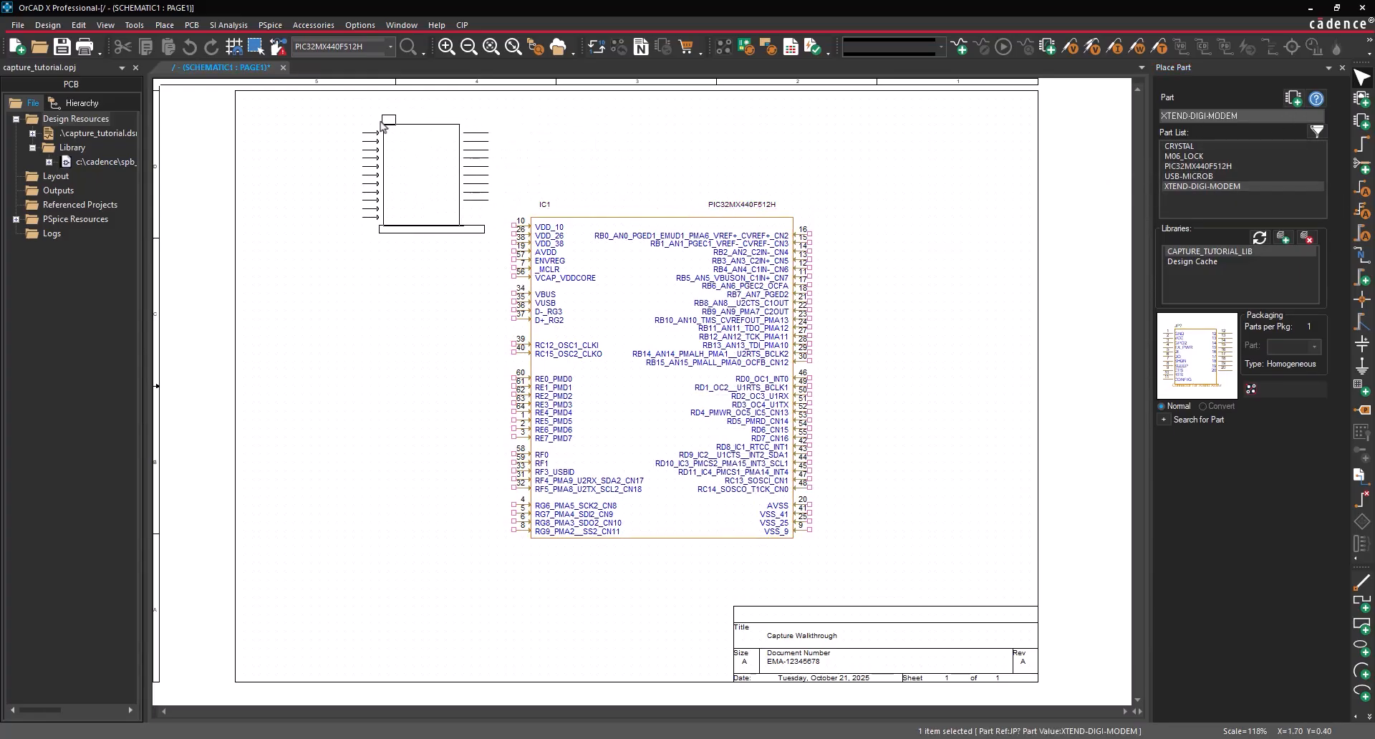
click(372, 135)
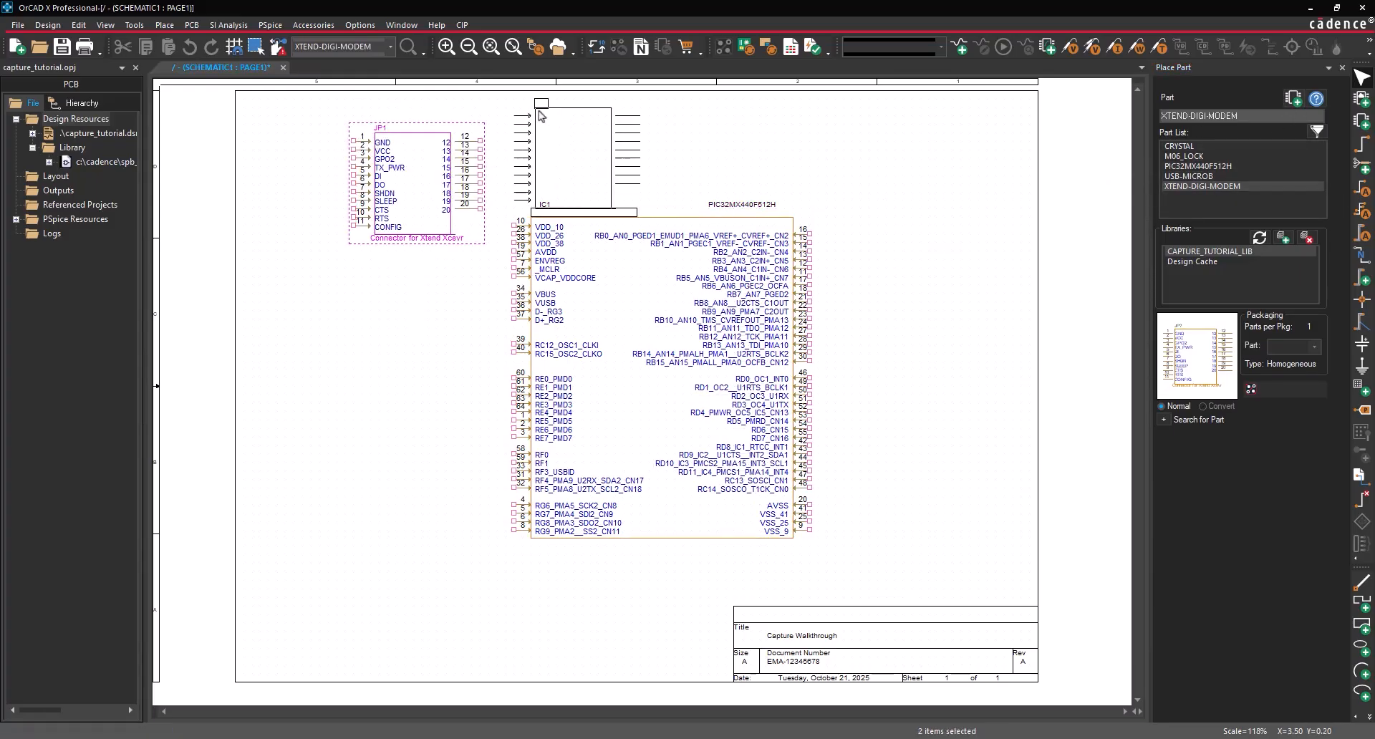
- Place a rotated crystal left of the PIC32 and a rotated USB-B connector on the left side
click(1206, 146)
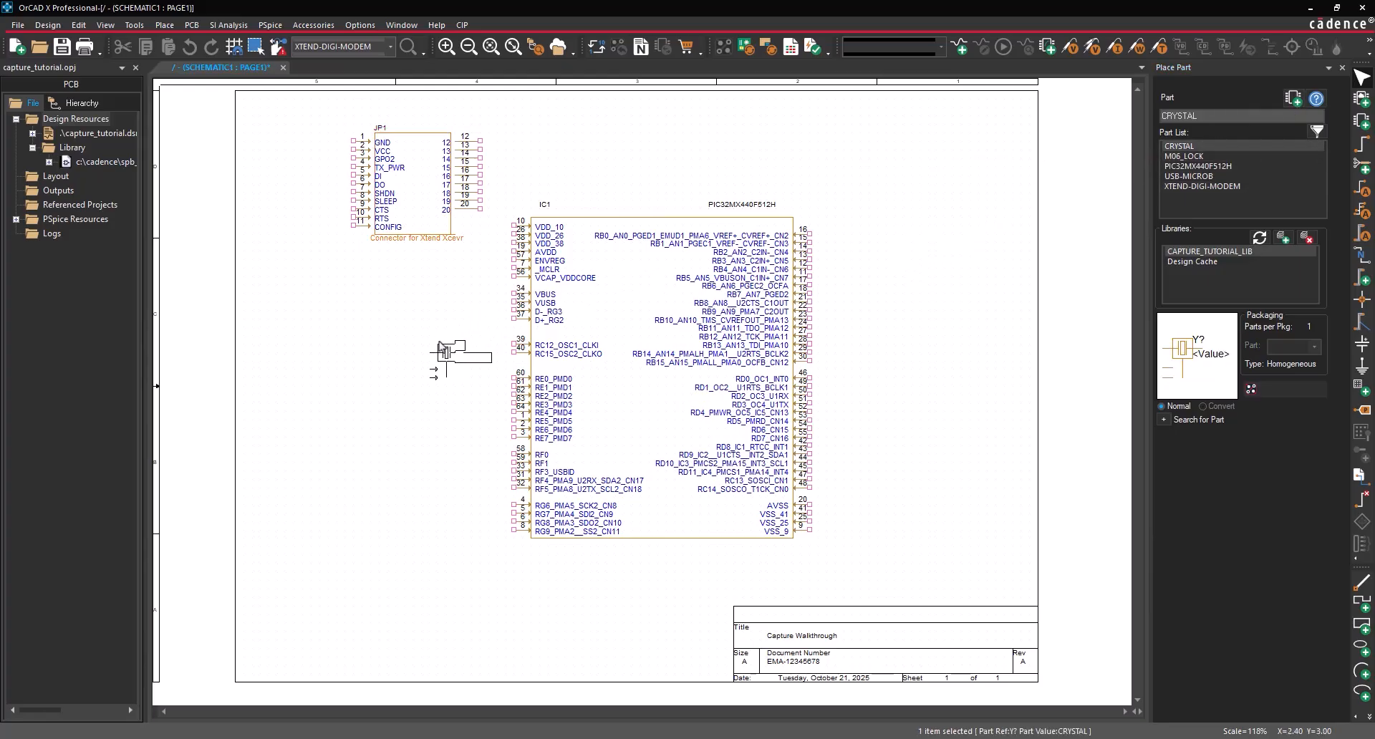
key(r)
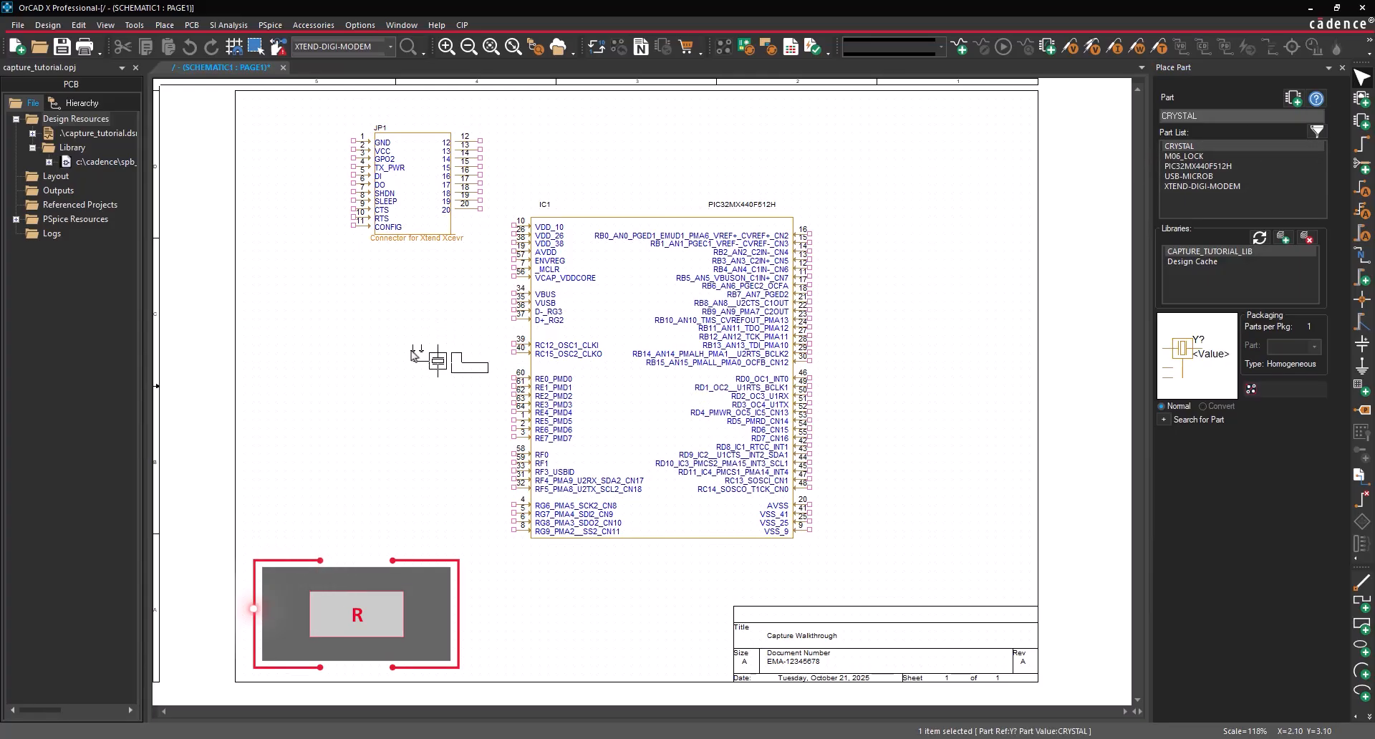
click(414, 360)
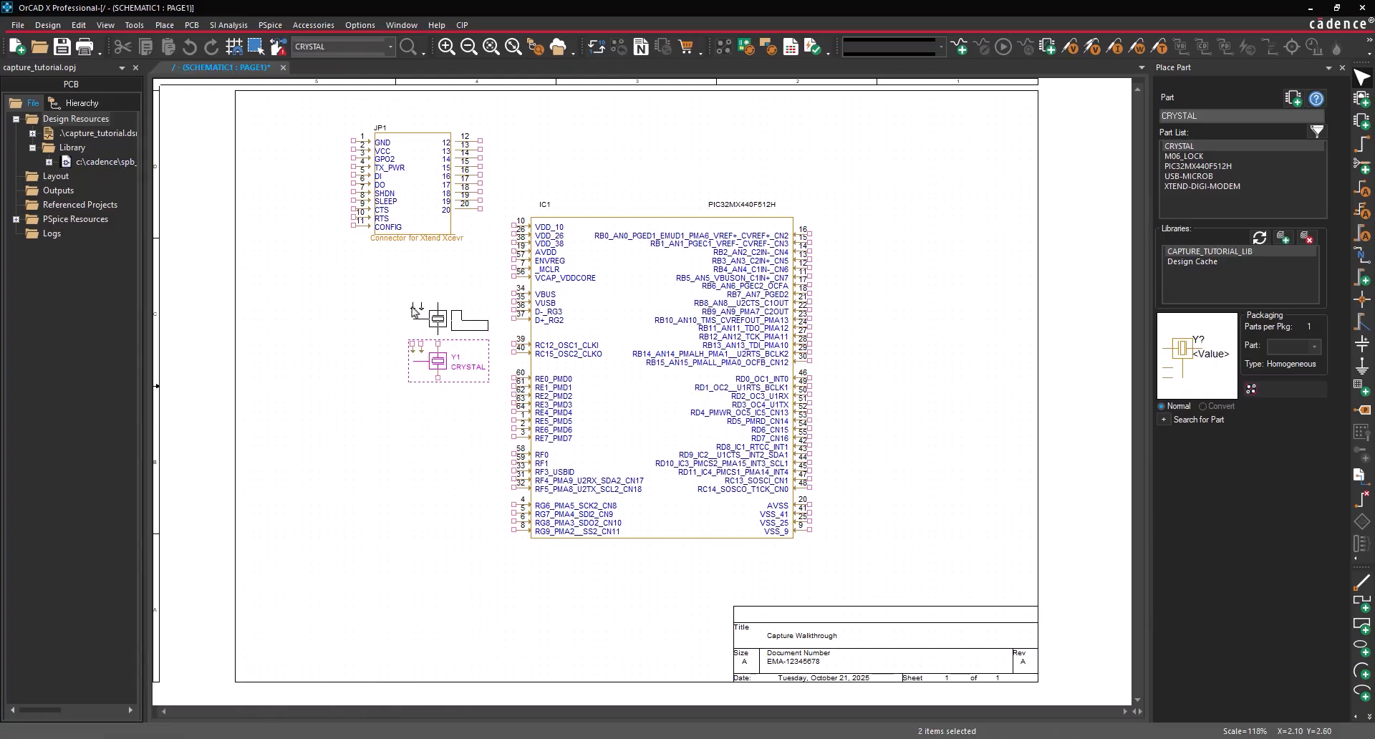
click(1189, 177)
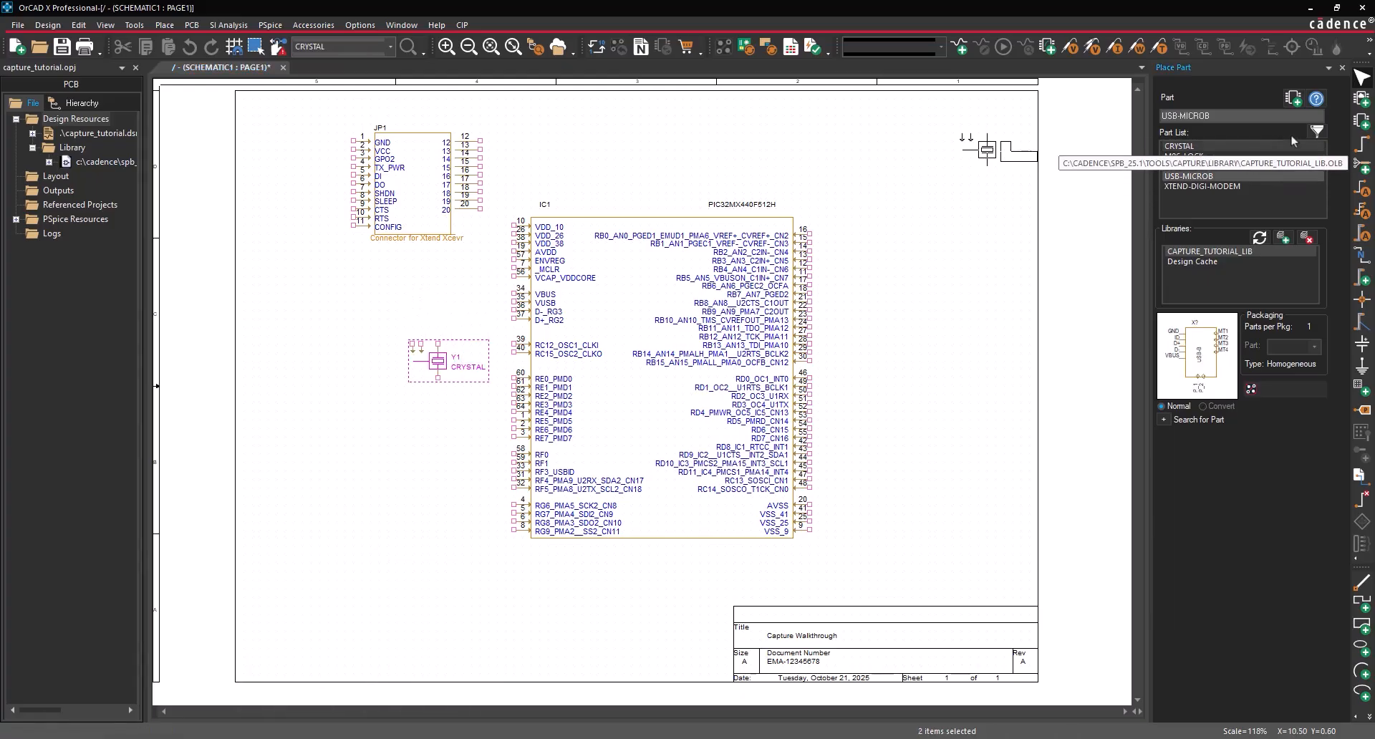
key(r)
key(r)
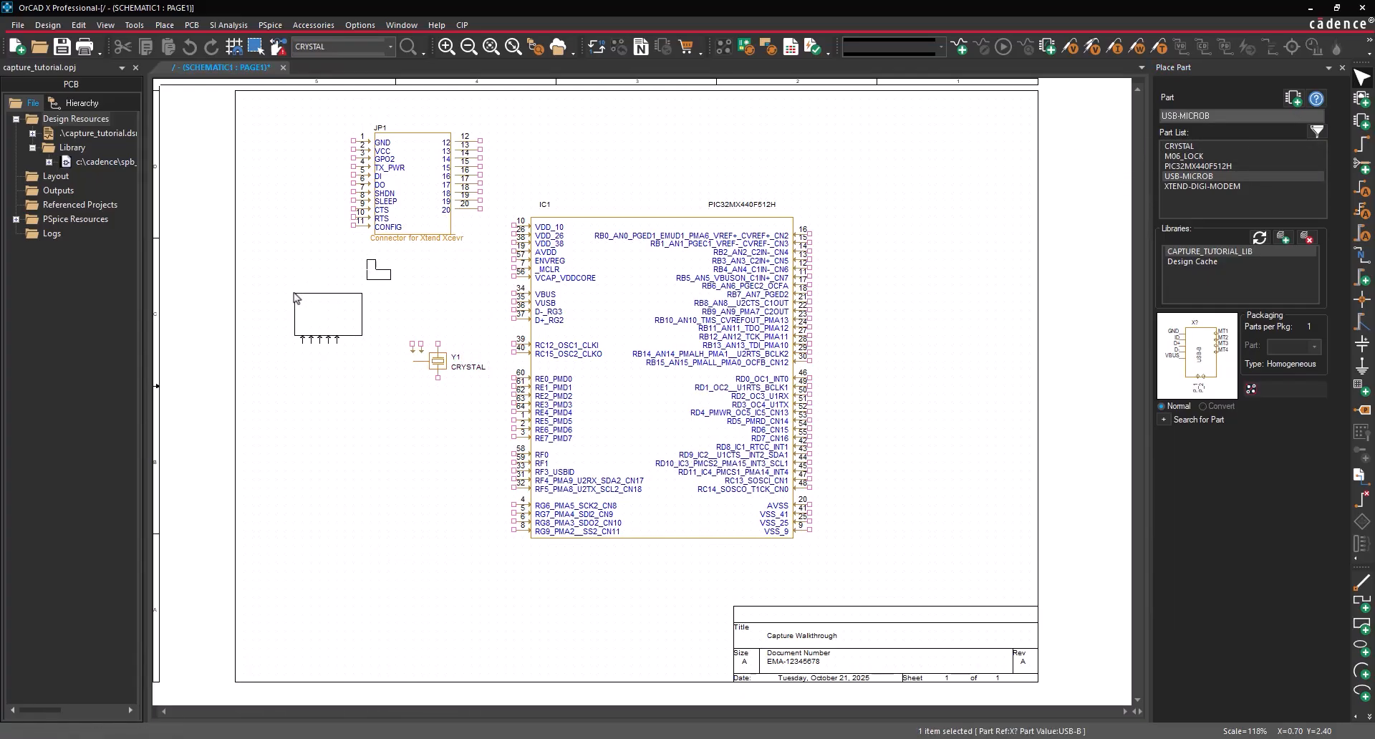
click(295, 298)
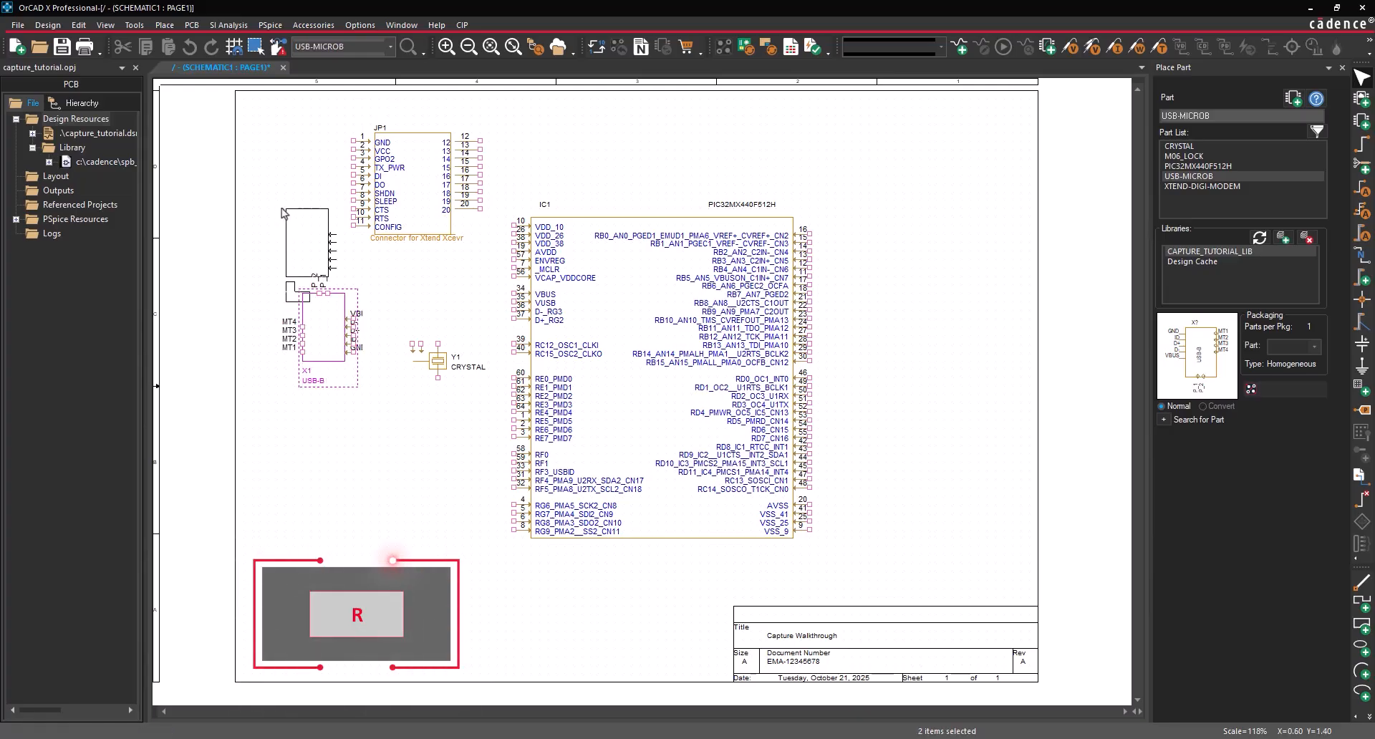
- Place the mirrored M06_LOCK PIC 32 PROG header right of the PIC32, then end placement
click(1184, 156)
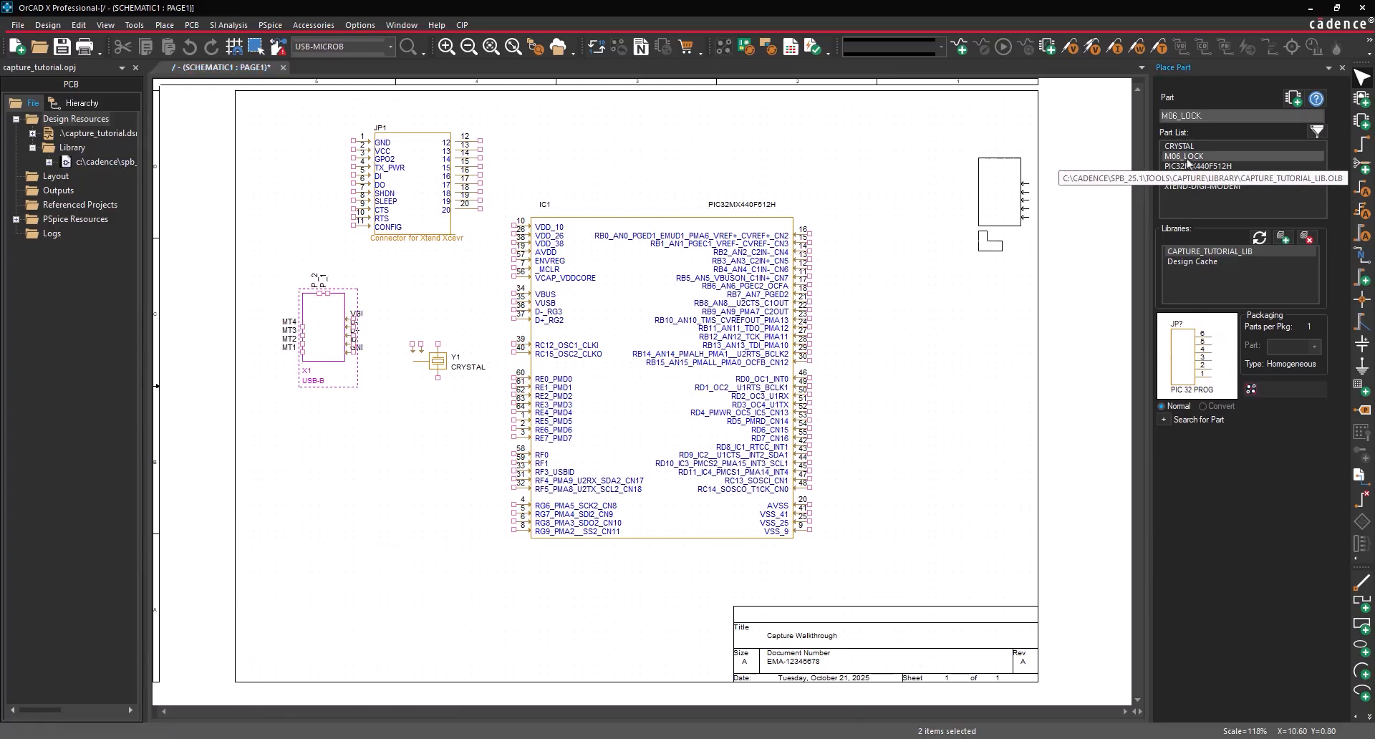
click(1293, 98)
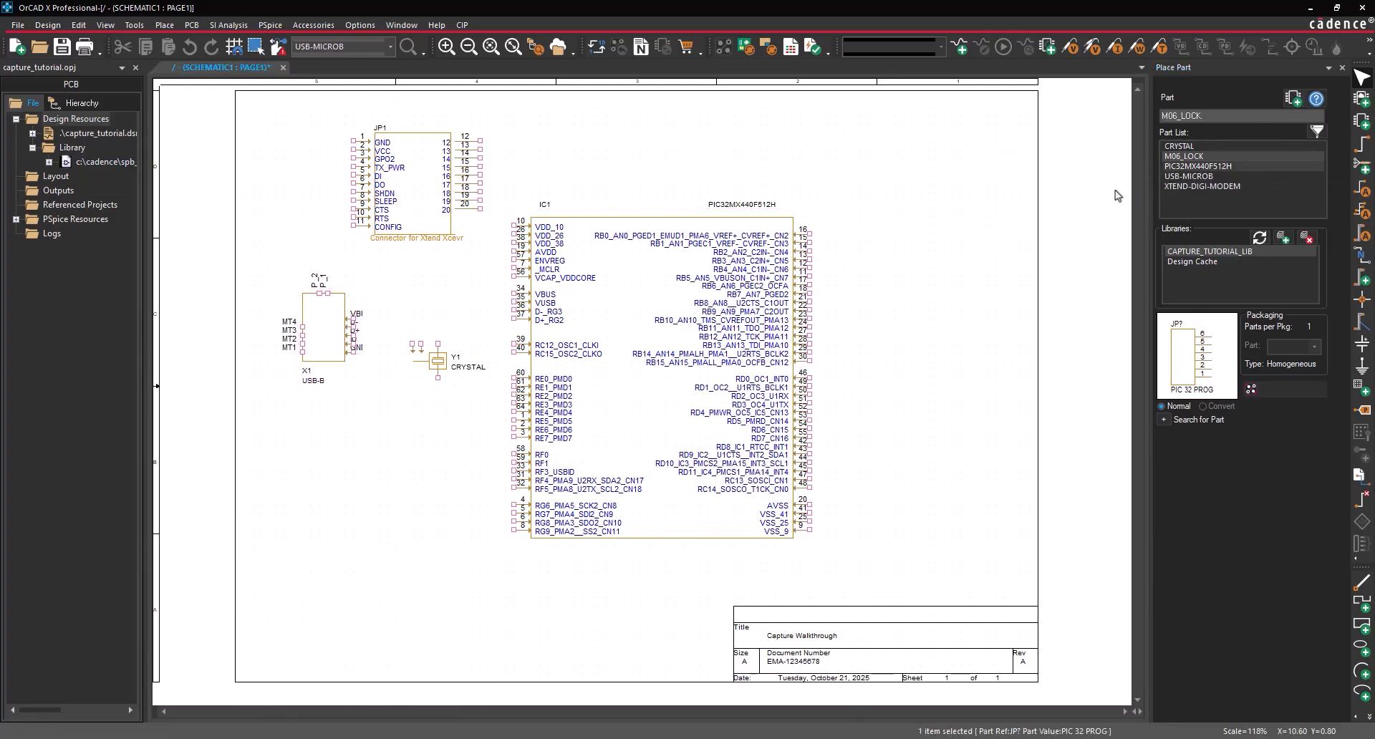
key(h)
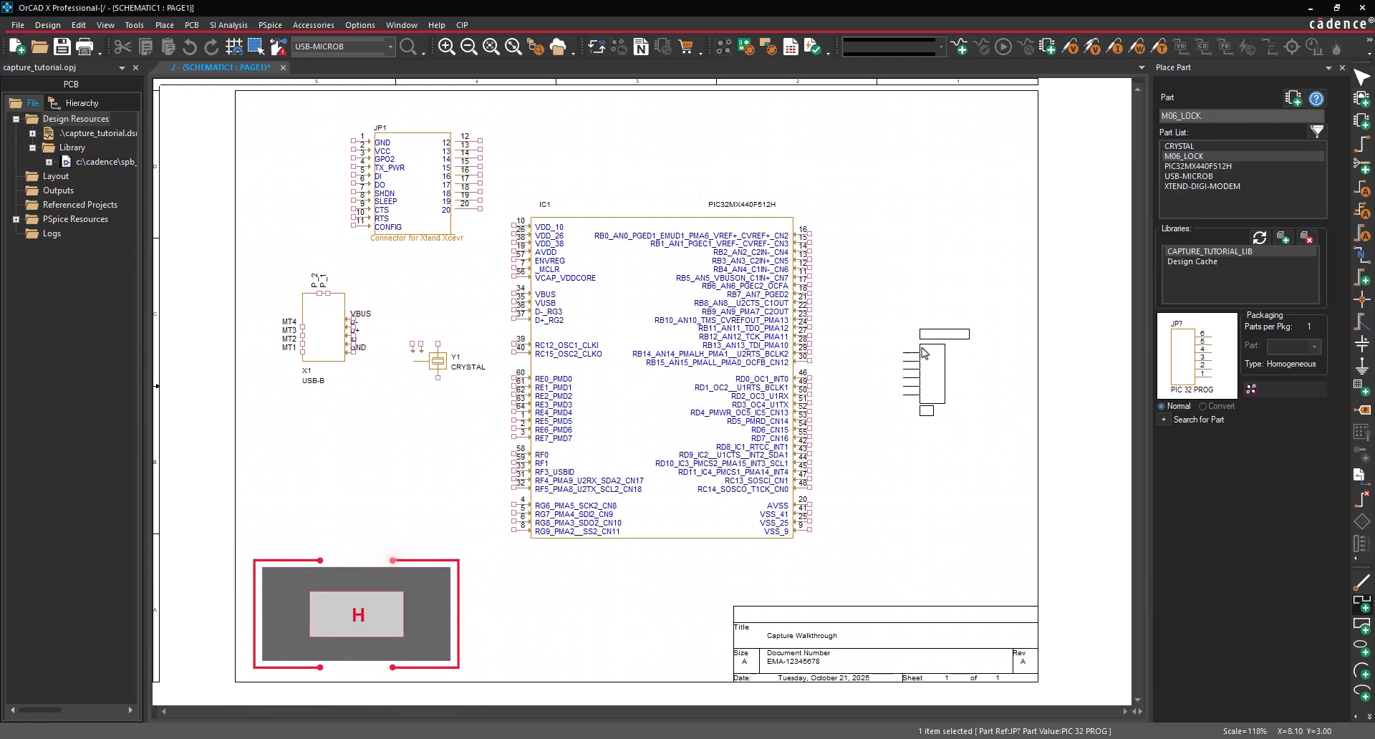
click(931, 392)
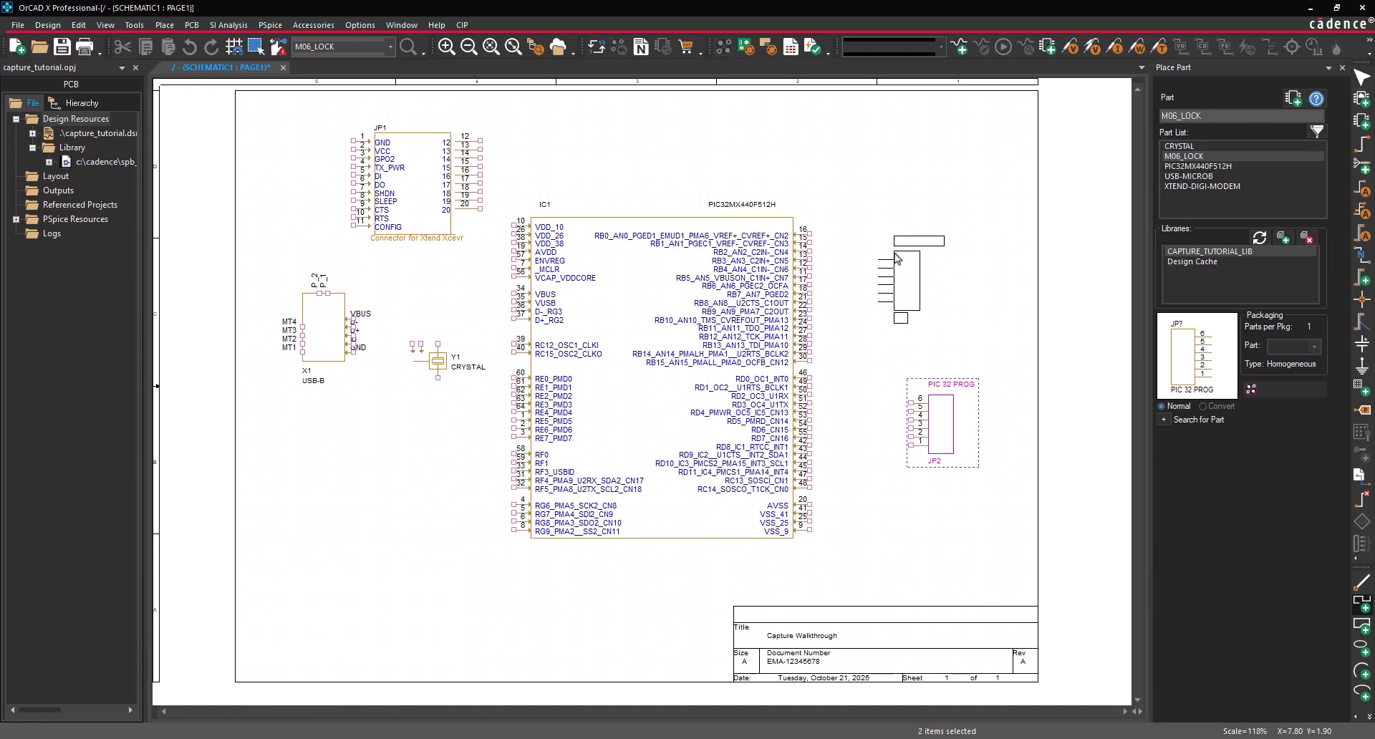
right_click(896, 253)
click(927, 261)
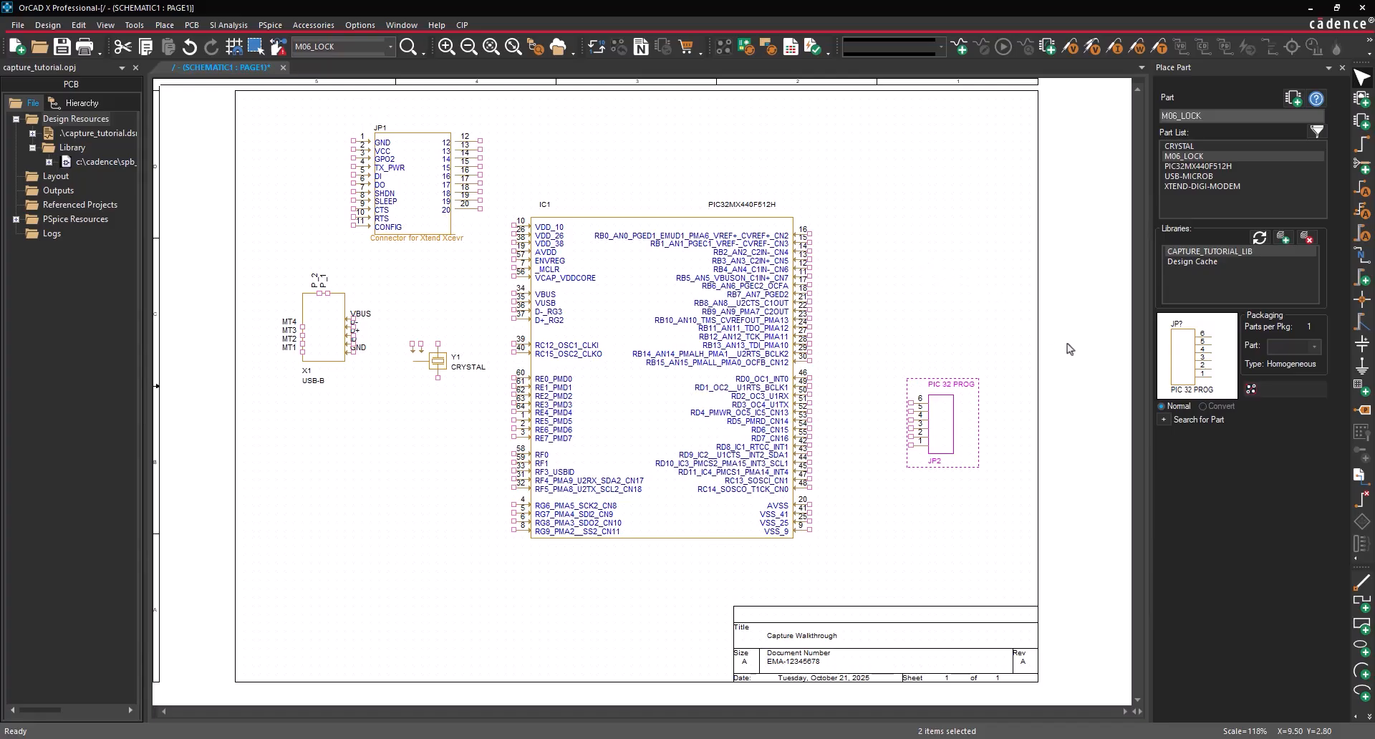
- Run a part search for CAP and add the resulting Discrete.olb library to the part libraries
click(1164, 420)
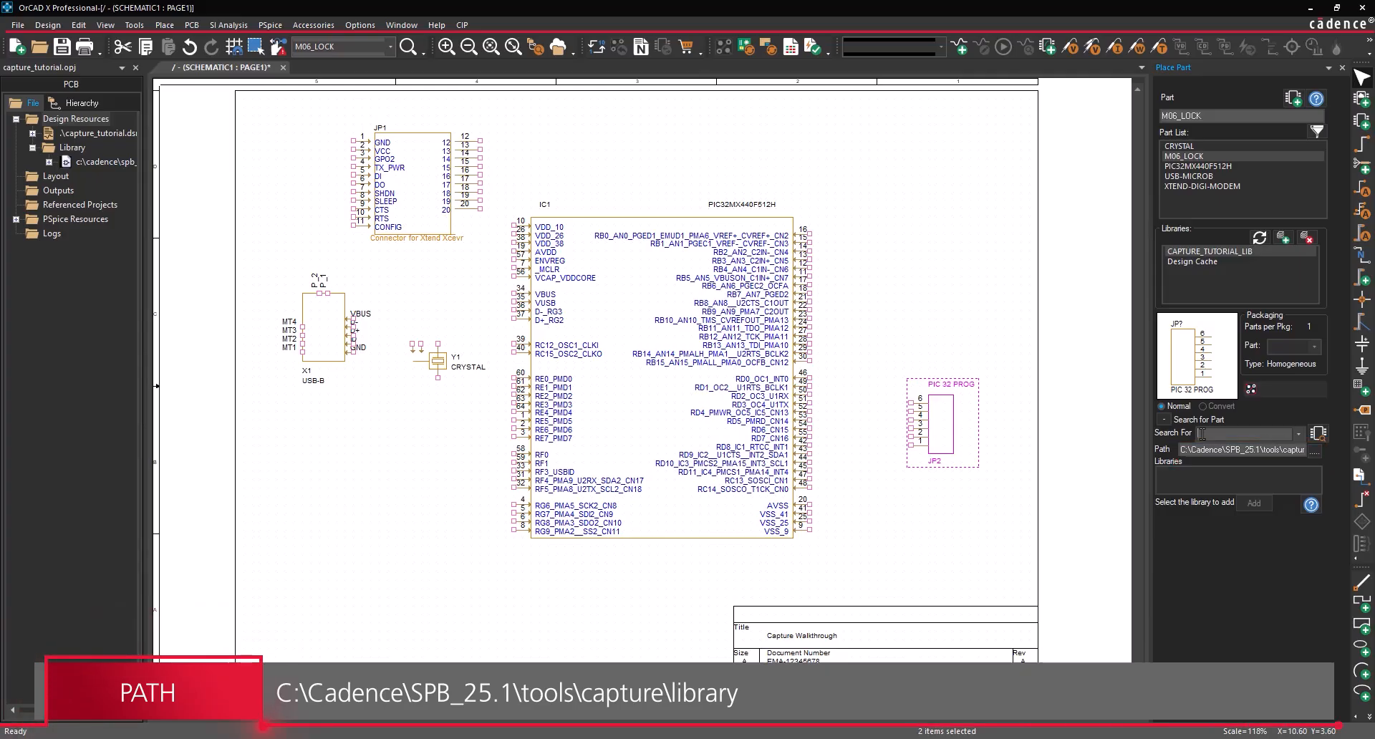
text(AP)
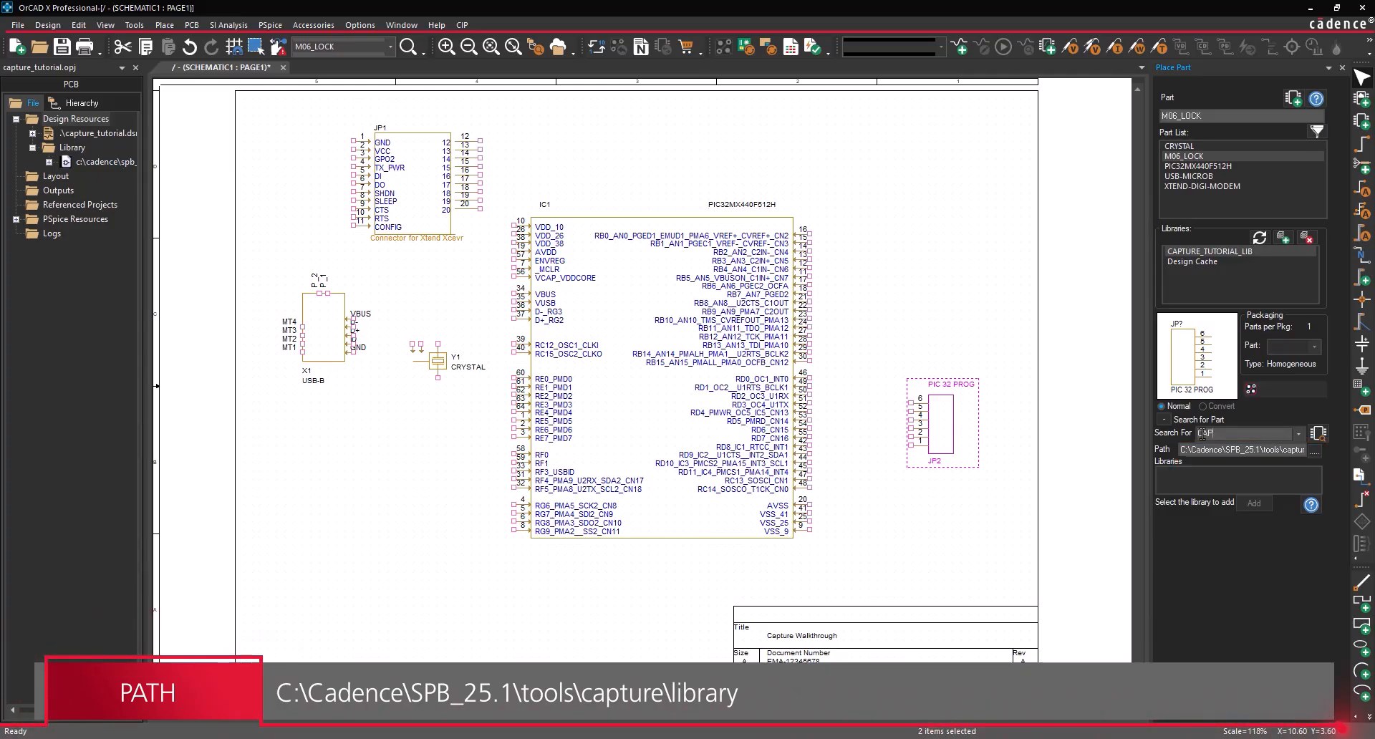
click(1323, 442)
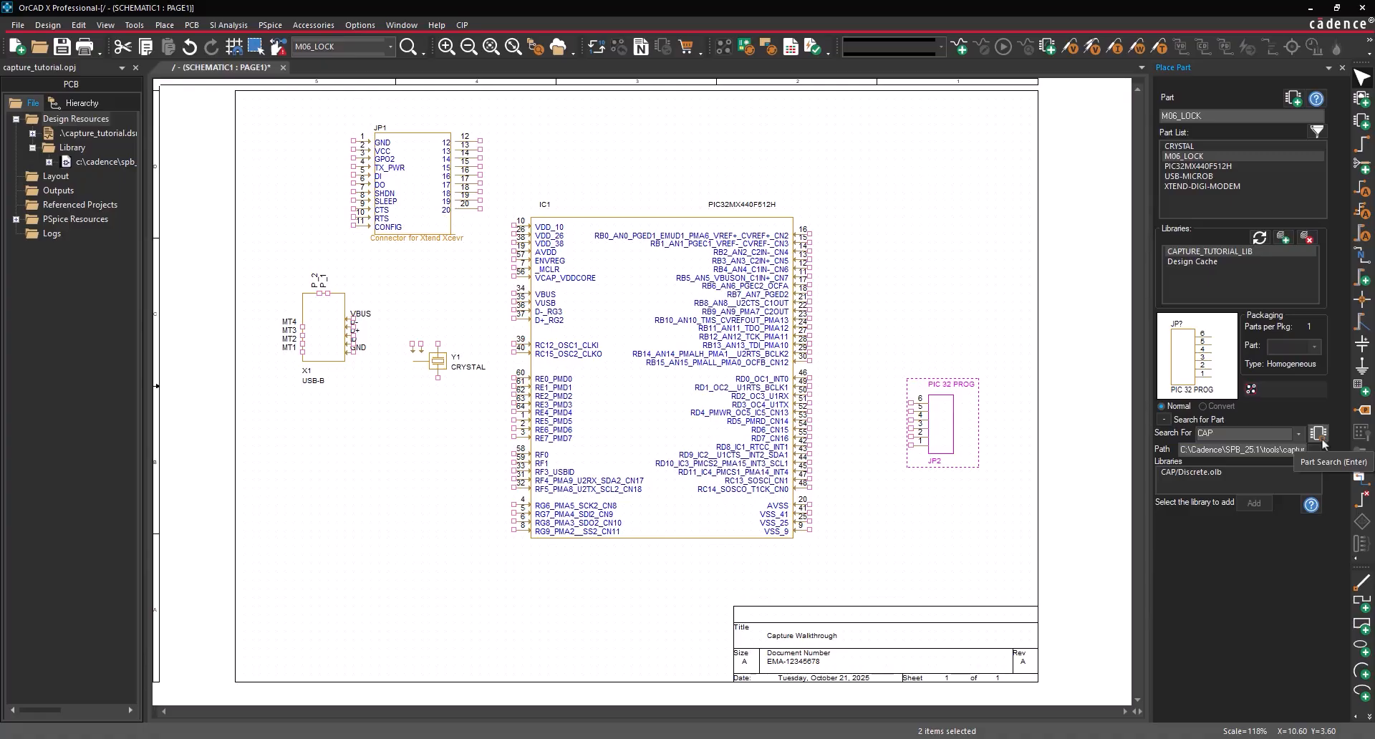
click(1230, 473)
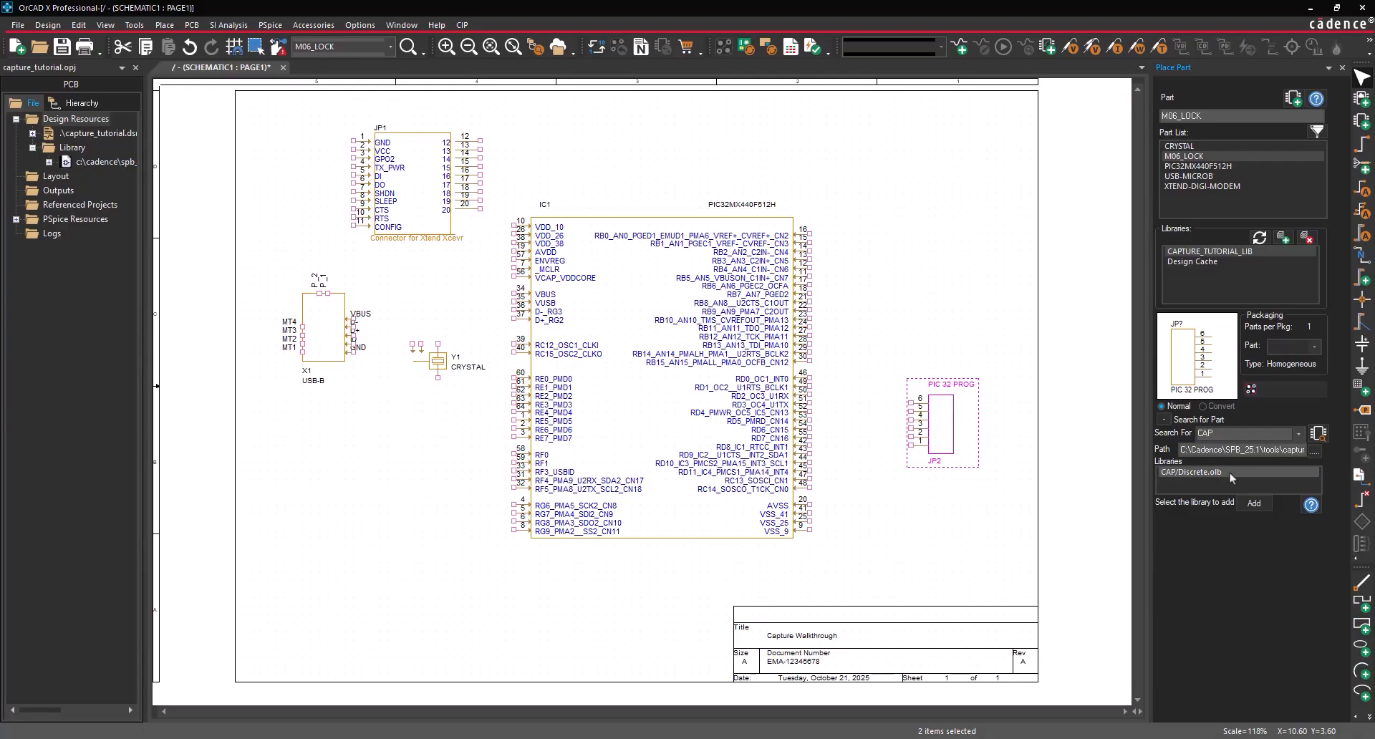
click(1254, 504)
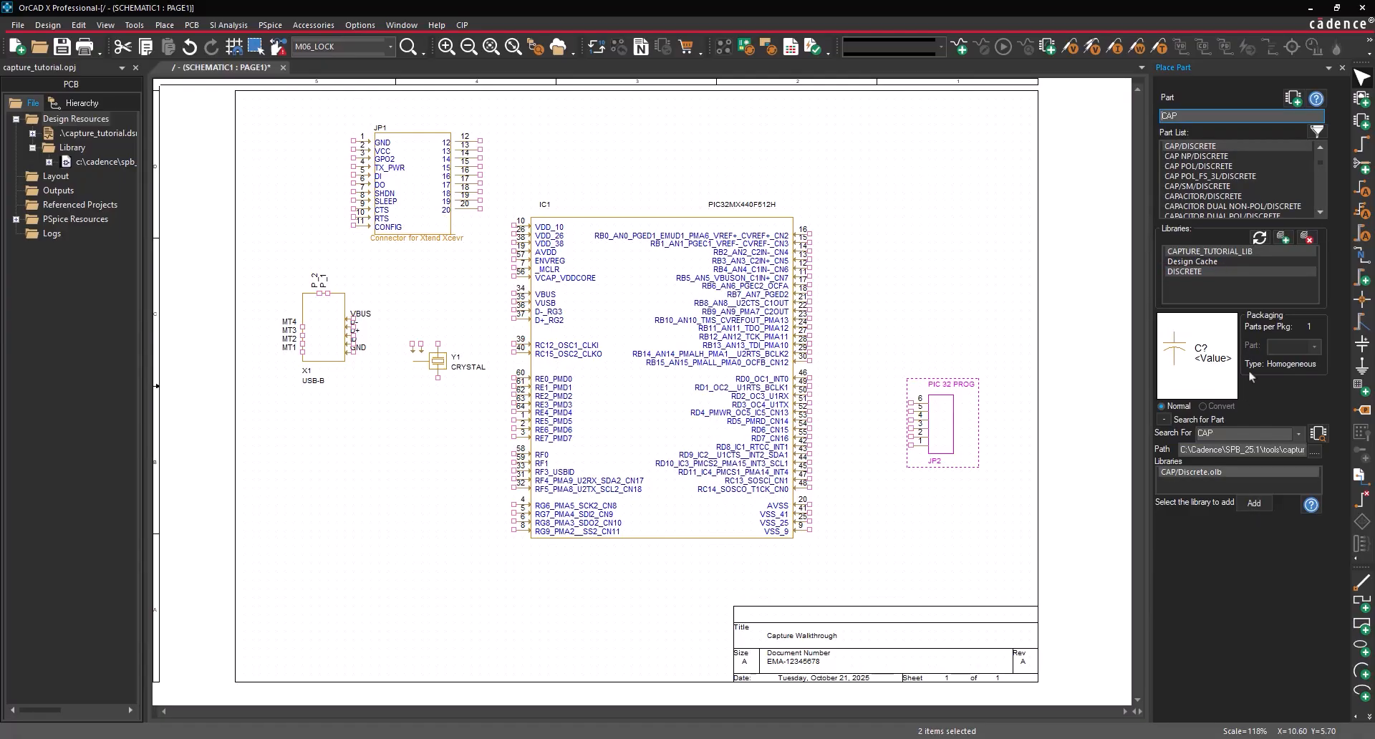
- Place nine CAP NP capacitors C1–C9, including a bottom row C4–C8, then end placement
click(1216, 156)
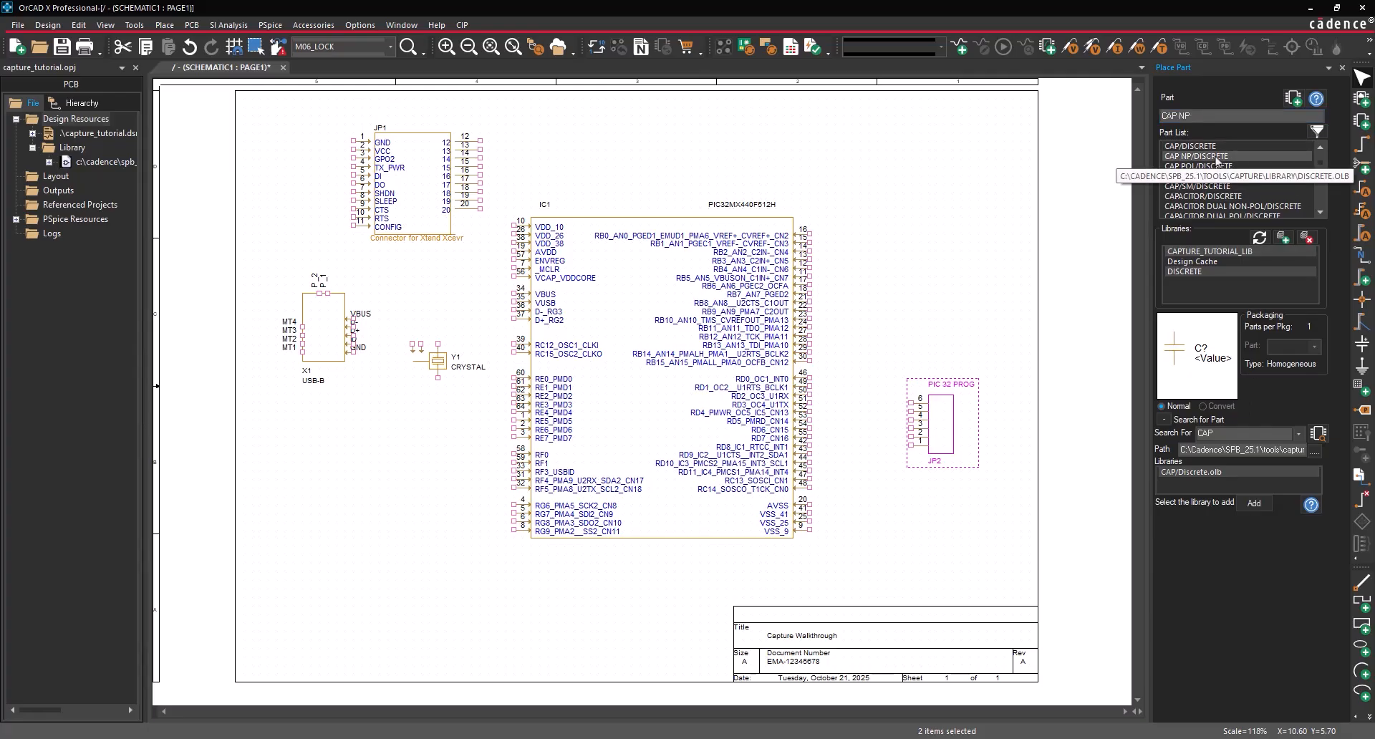
click(1292, 100)
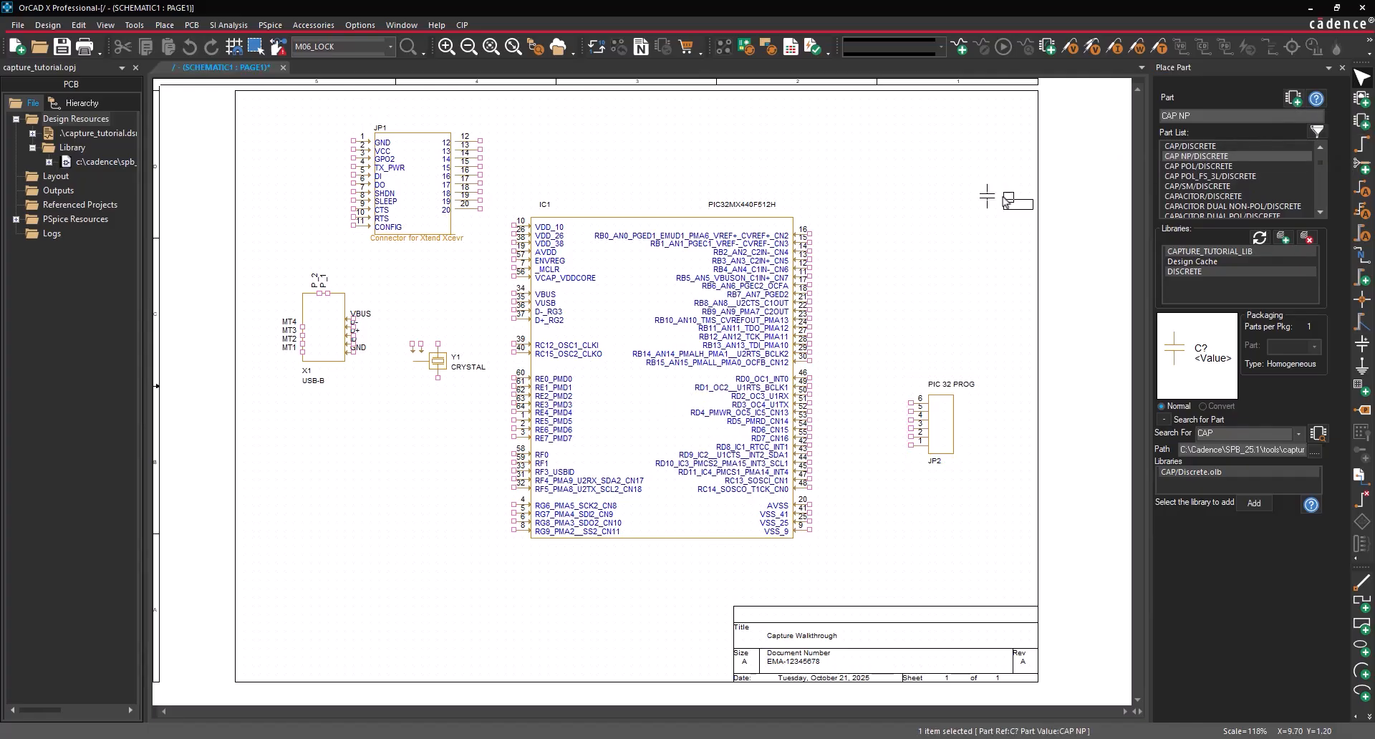
click(831, 172)
click(677, 176)
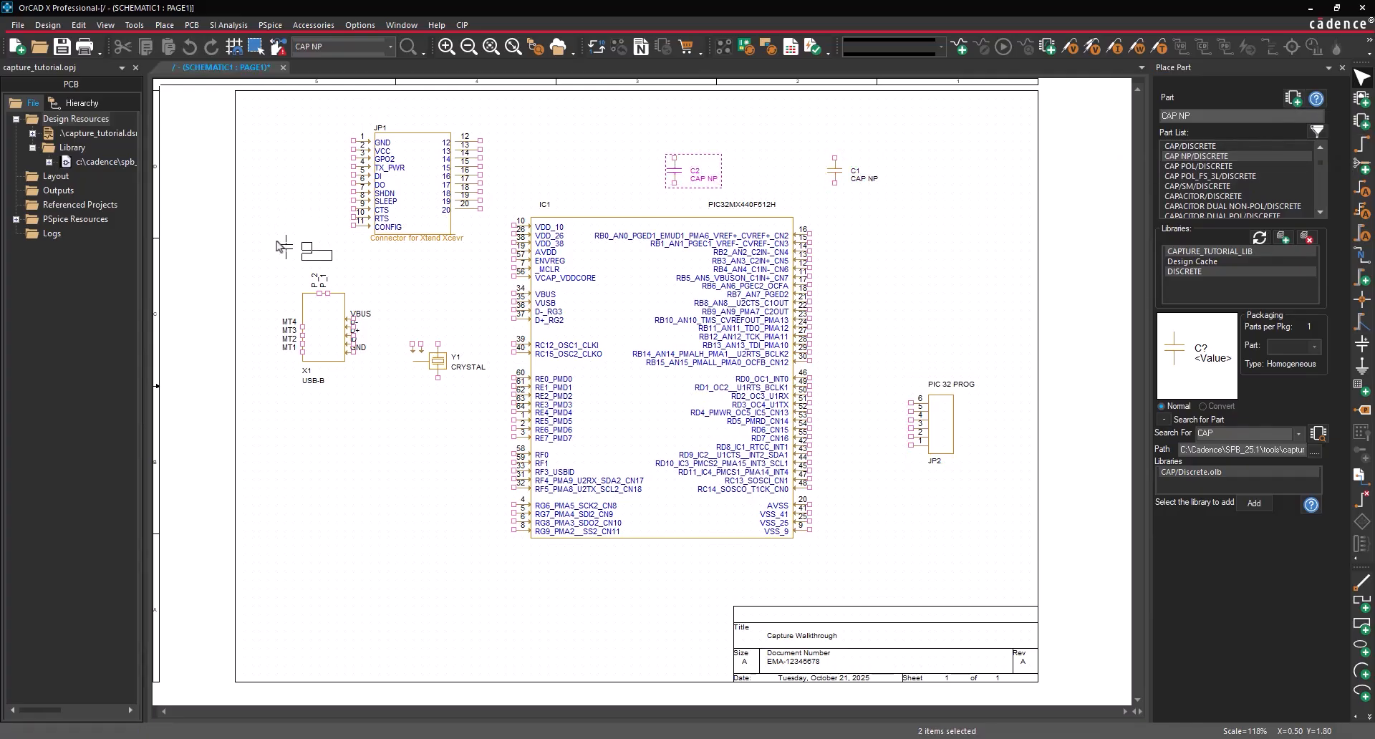
click(286, 251)
click(311, 602)
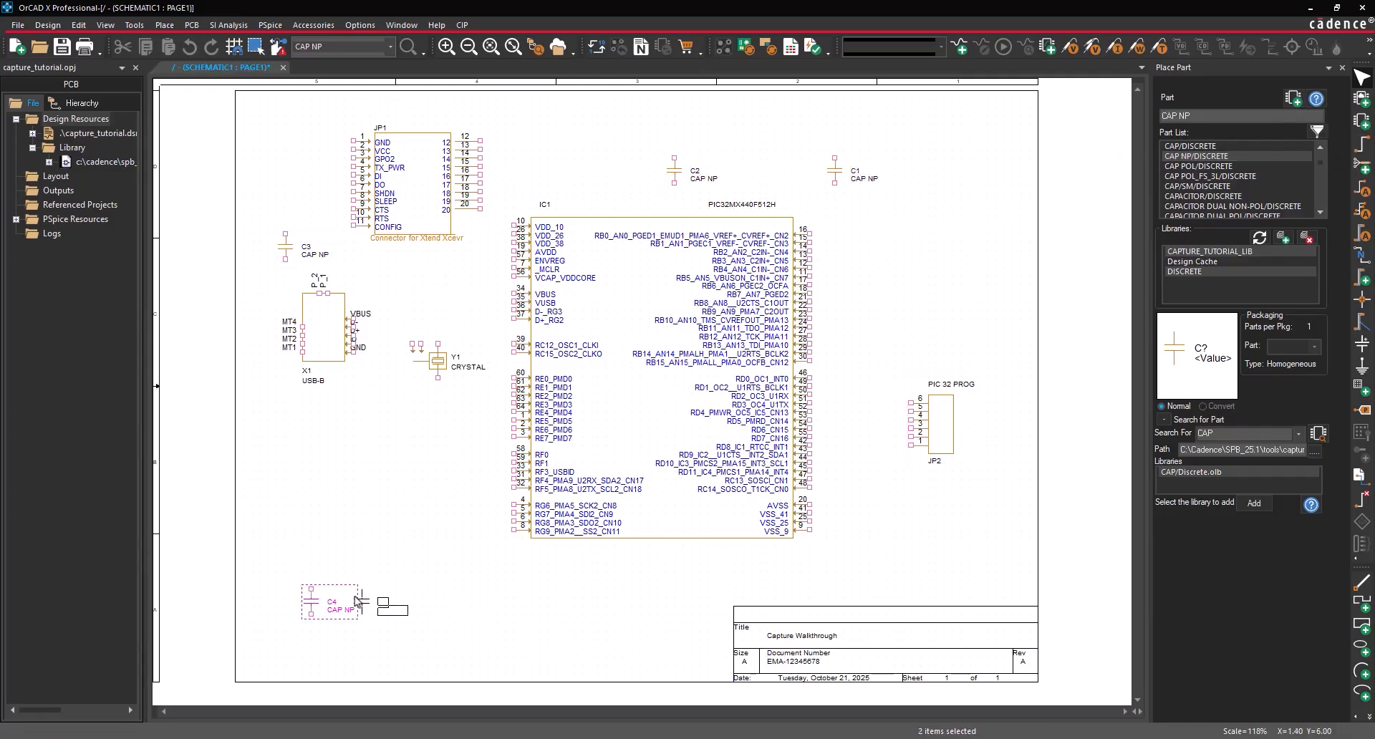
click(361, 602)
click(412, 602)
click(463, 602)
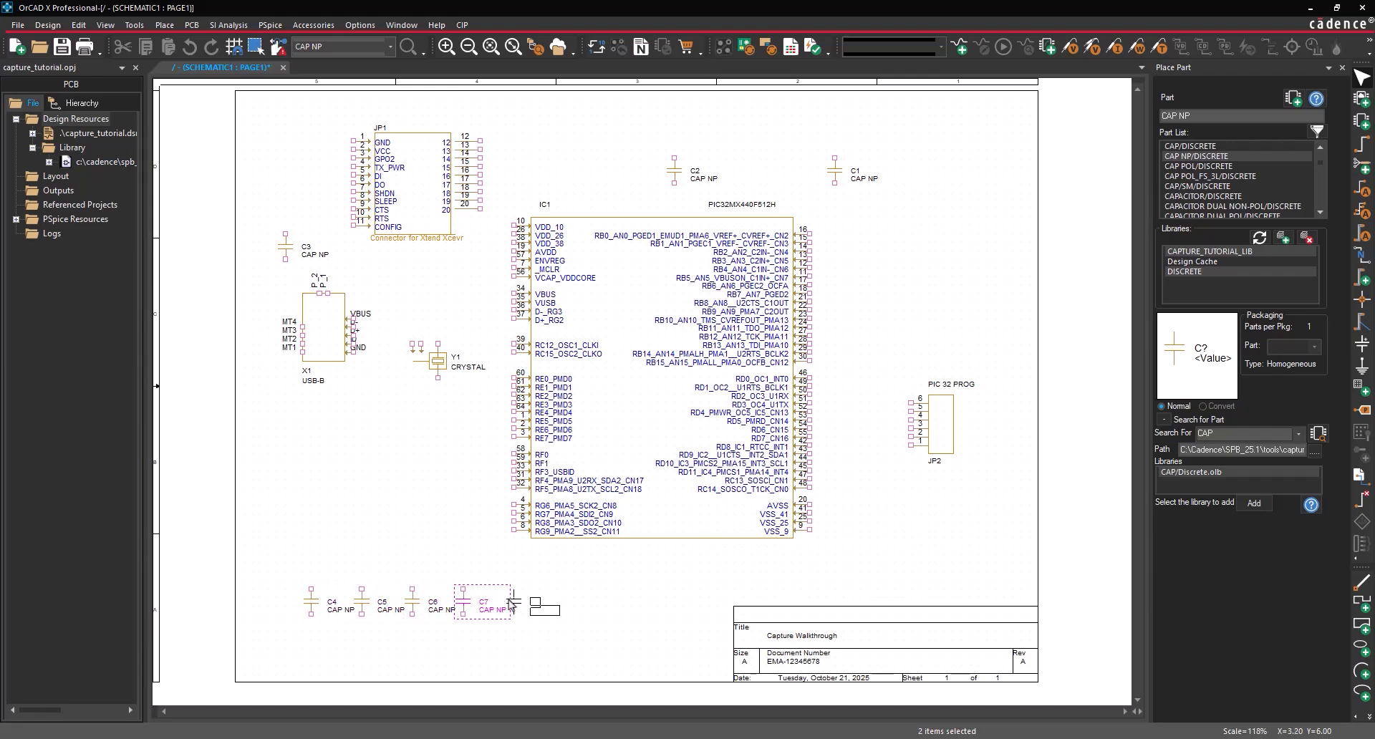
click(513, 601)
click(252, 299)
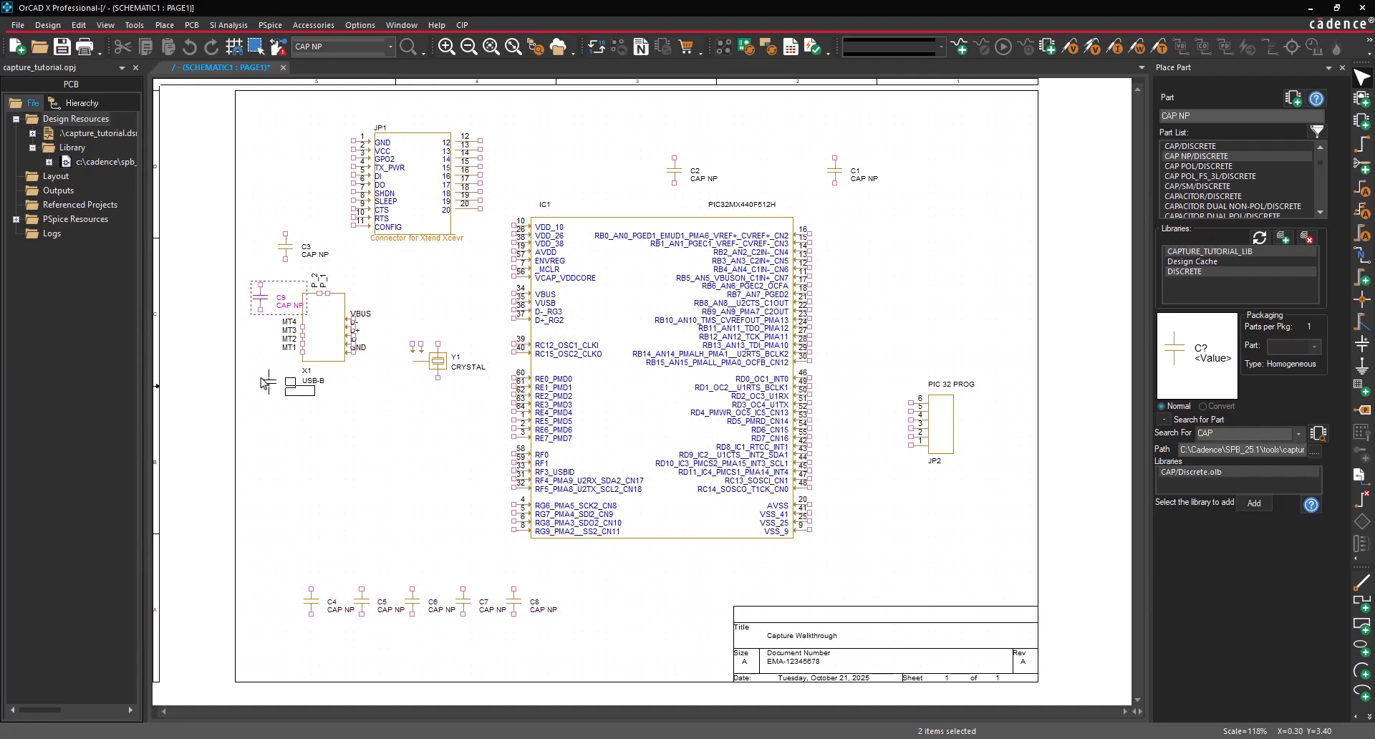
right_click(284, 391)
click(311, 402)
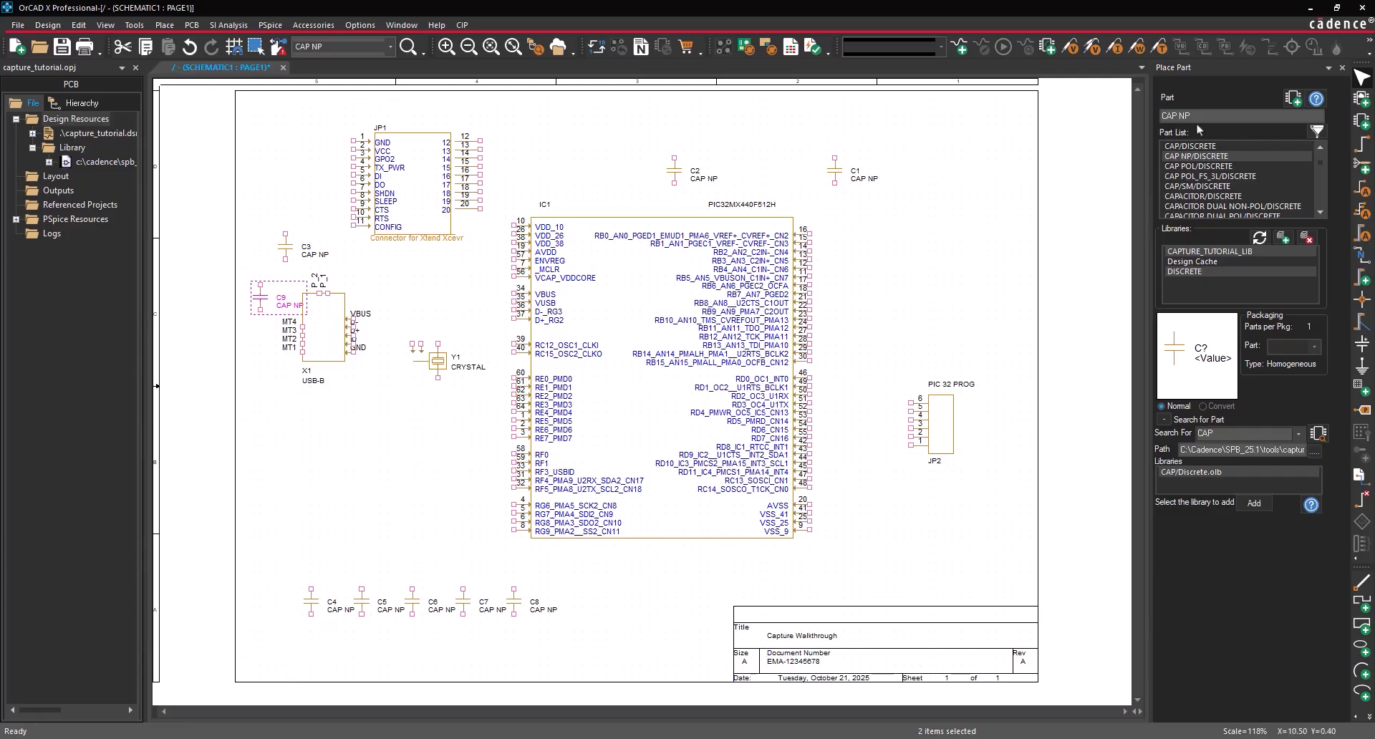
- Search for Resistor and place R1 near C1 and R2 left of JP1
click(1159, 116)
text(Resist)
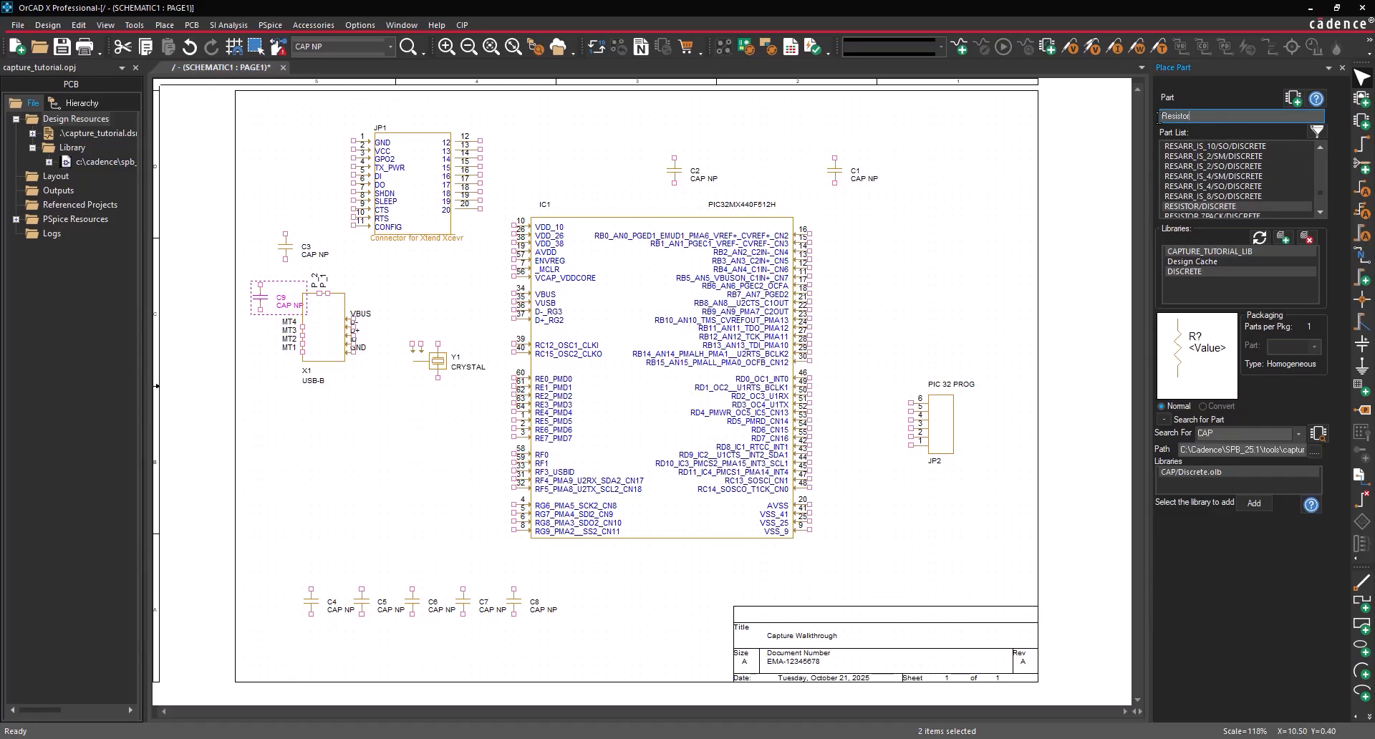
text(or)
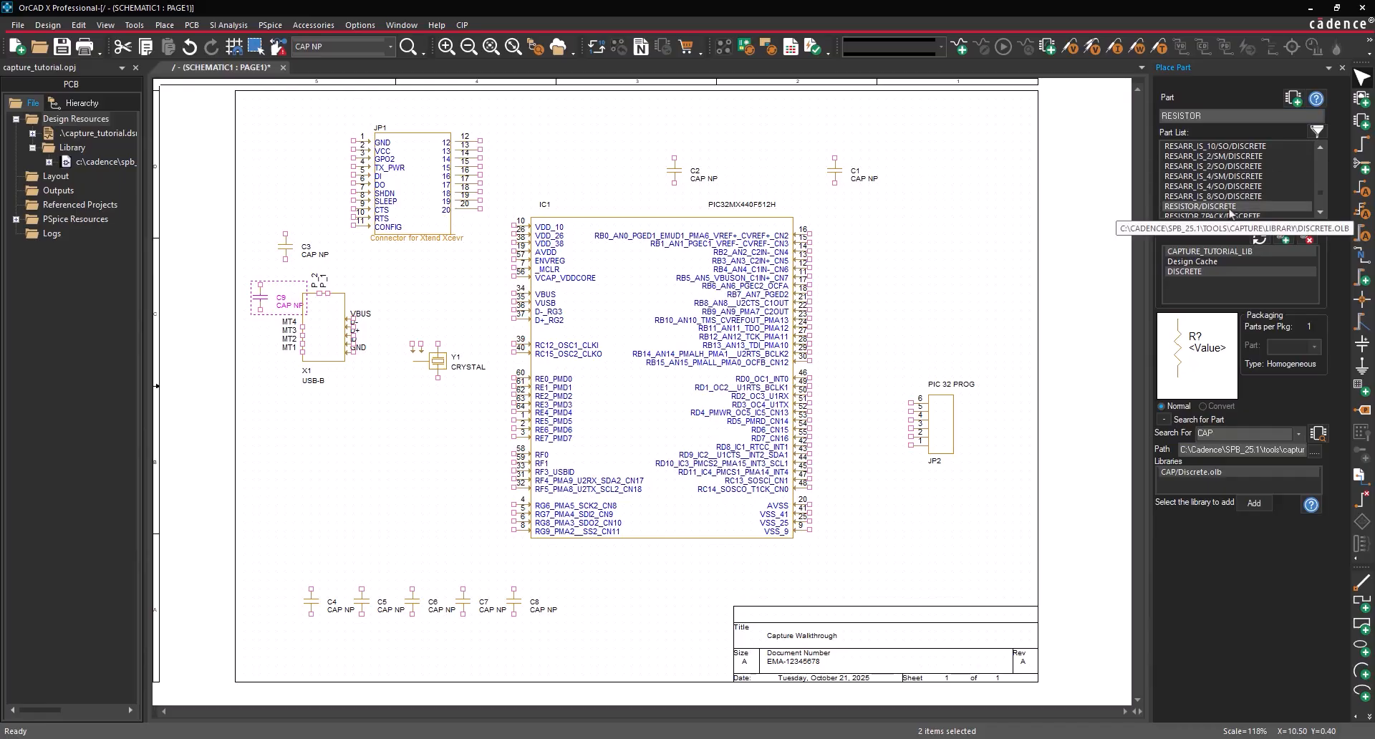
click(1294, 98)
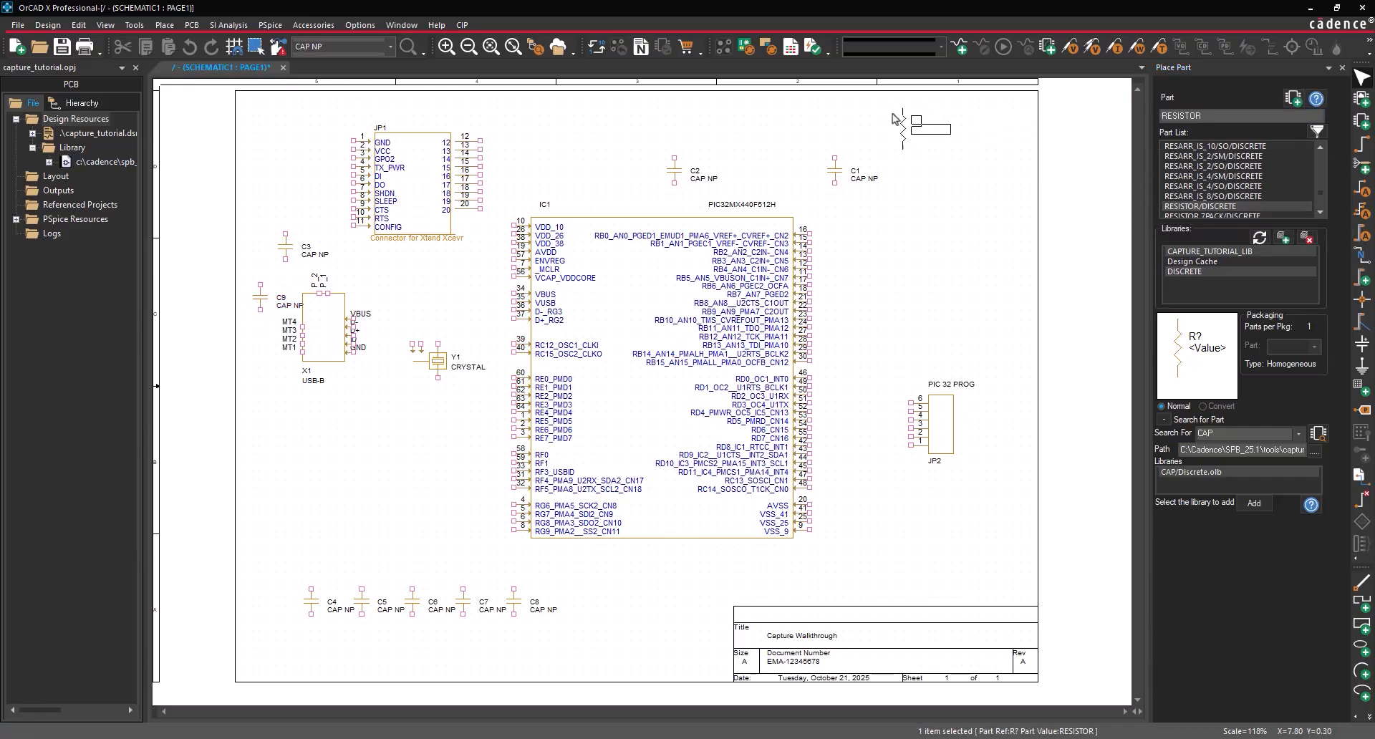
click(882, 133)
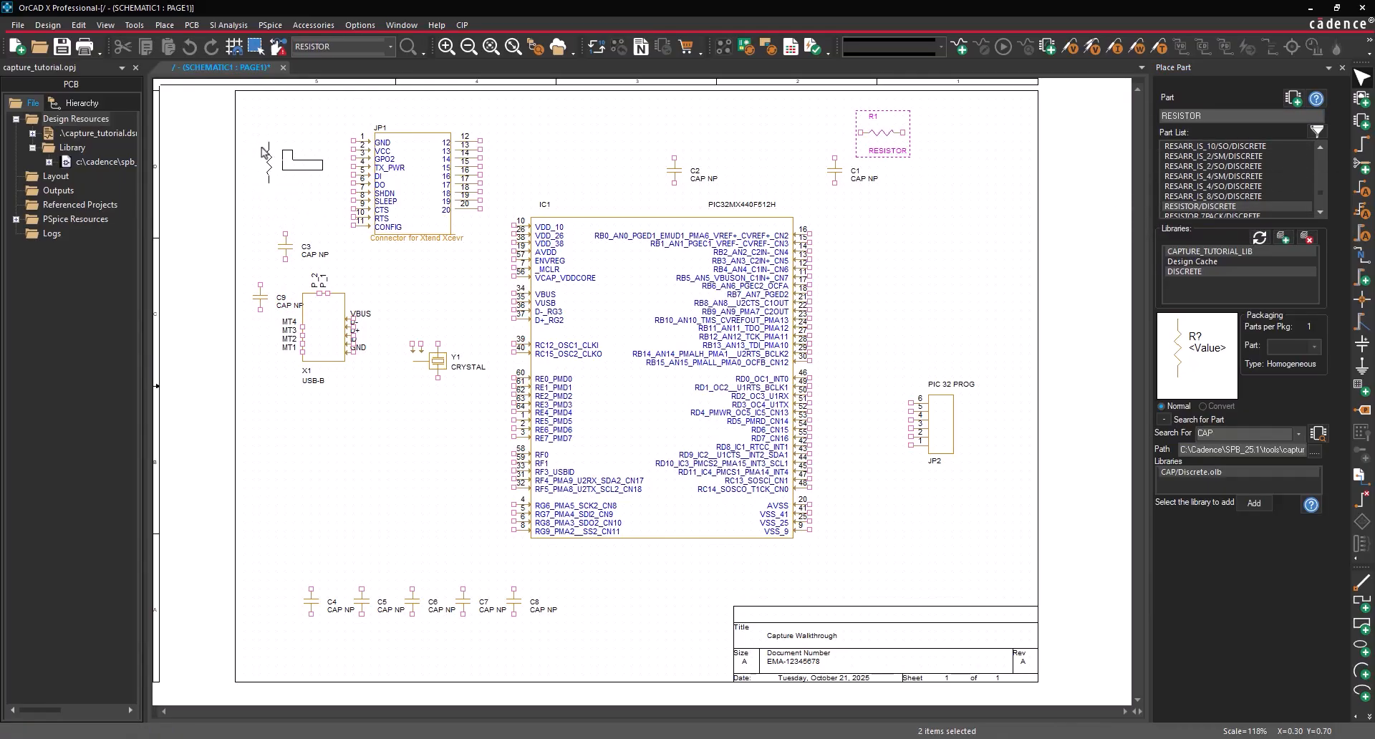
click(278, 143)
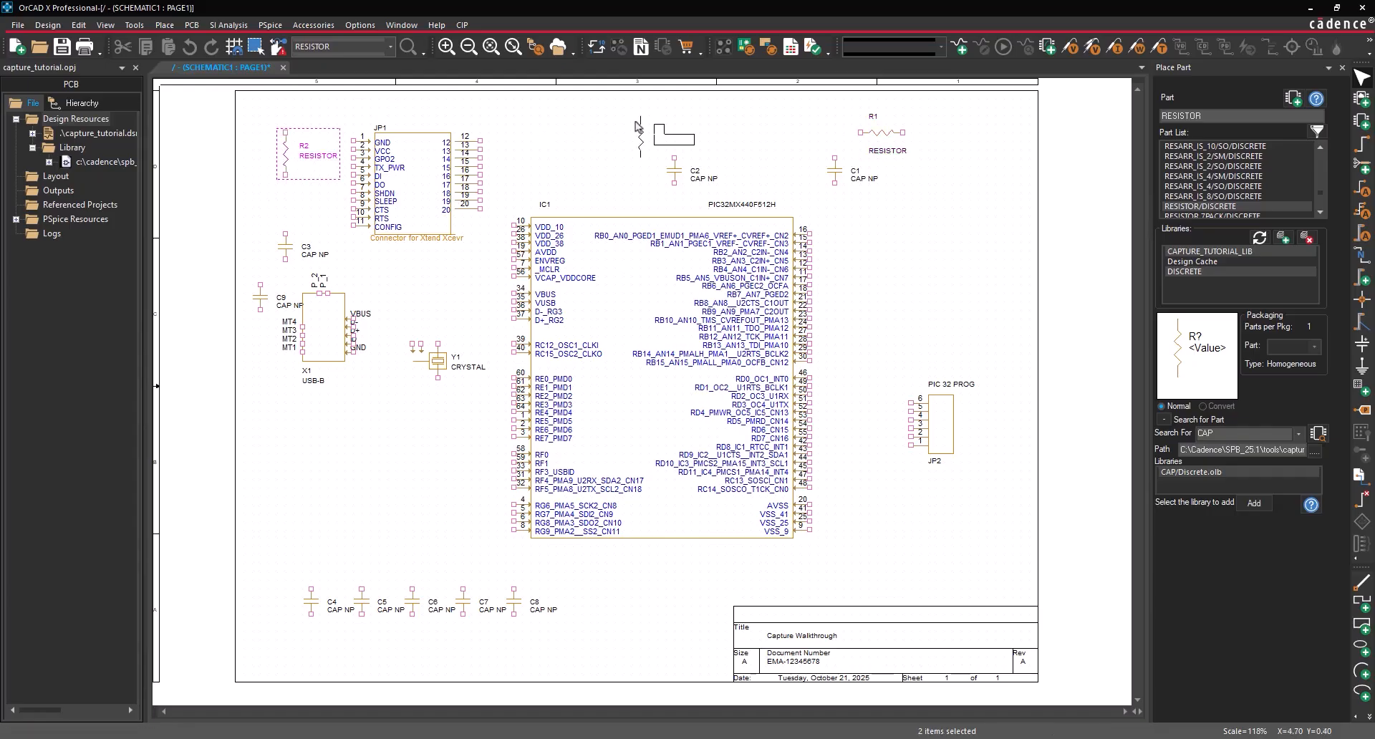
right_click(636, 120)
click(661, 130)
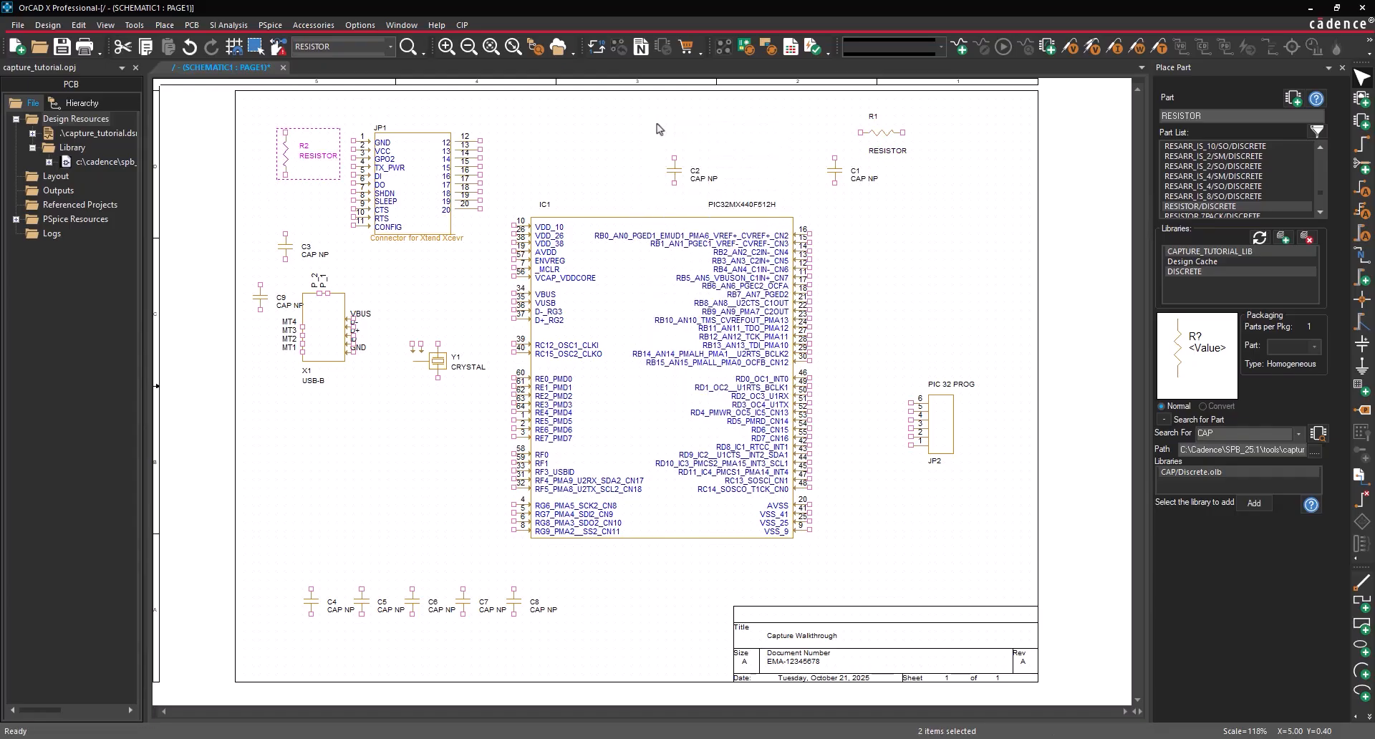
- Search for LED and place it as D1 to the right of R1
double_click(1210, 115)
text(LED)
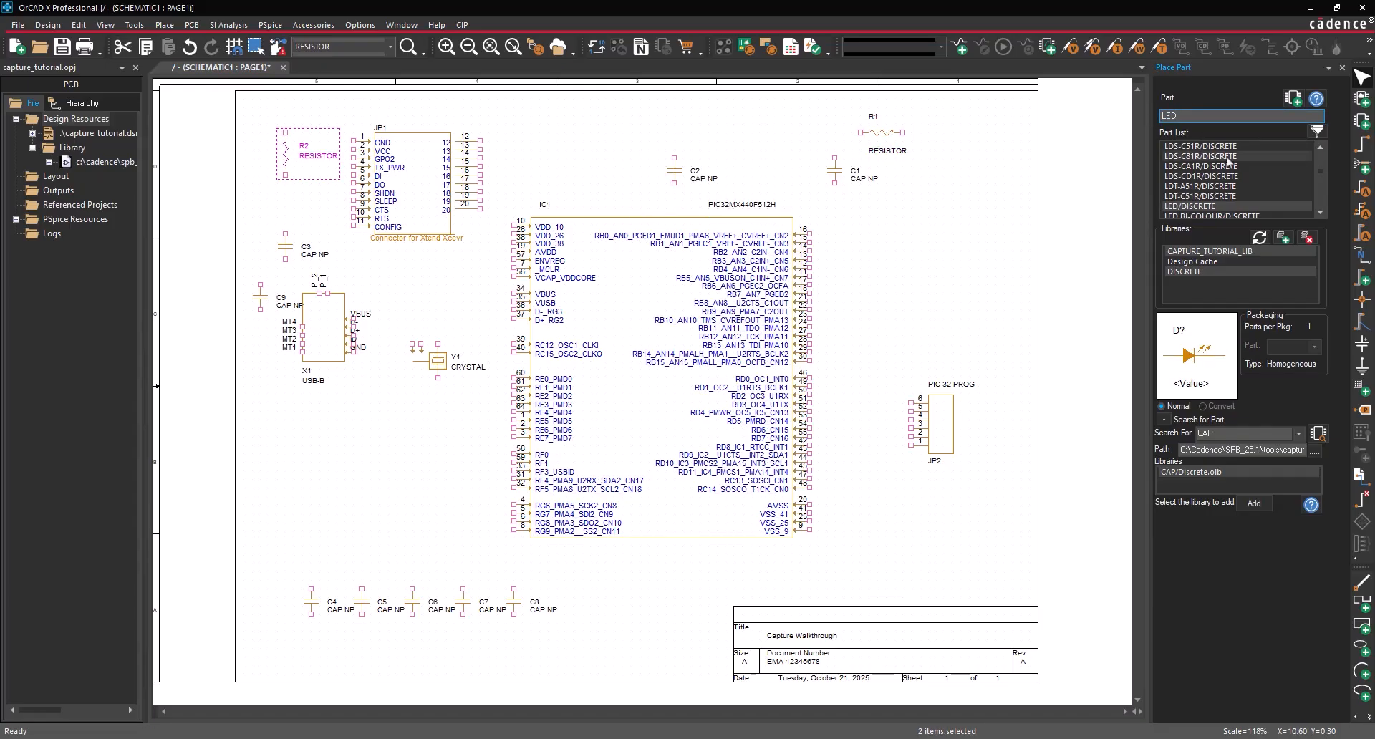
click(1236, 207)
click(1293, 98)
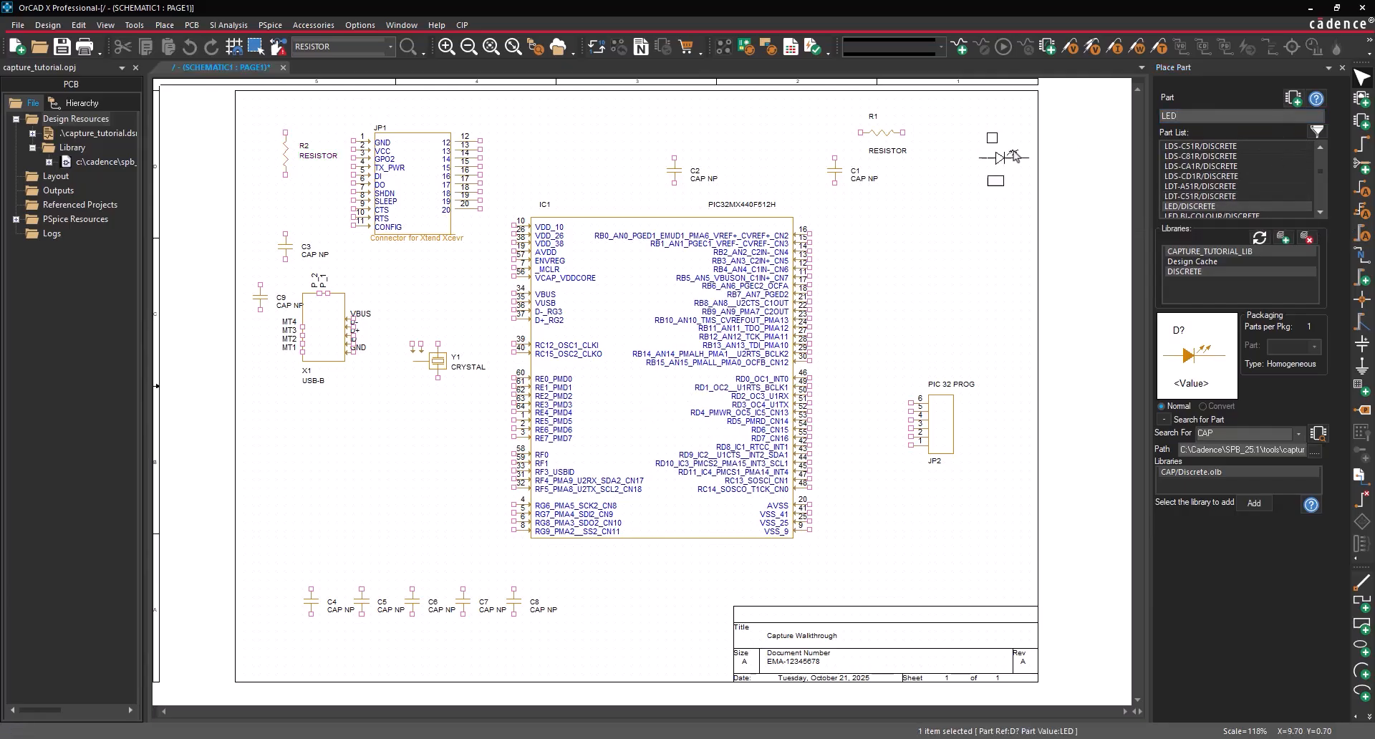
click(927, 129)
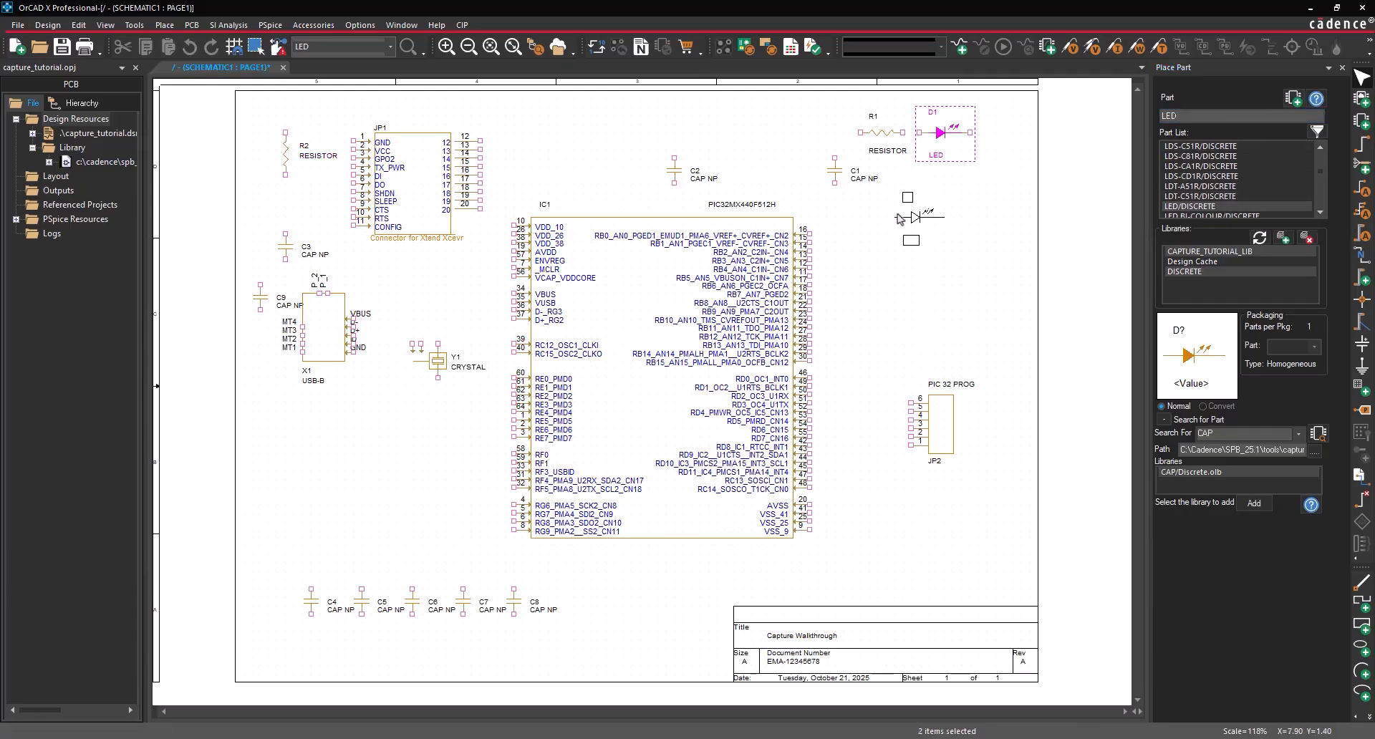
right_click(898, 219)
click(911, 227)
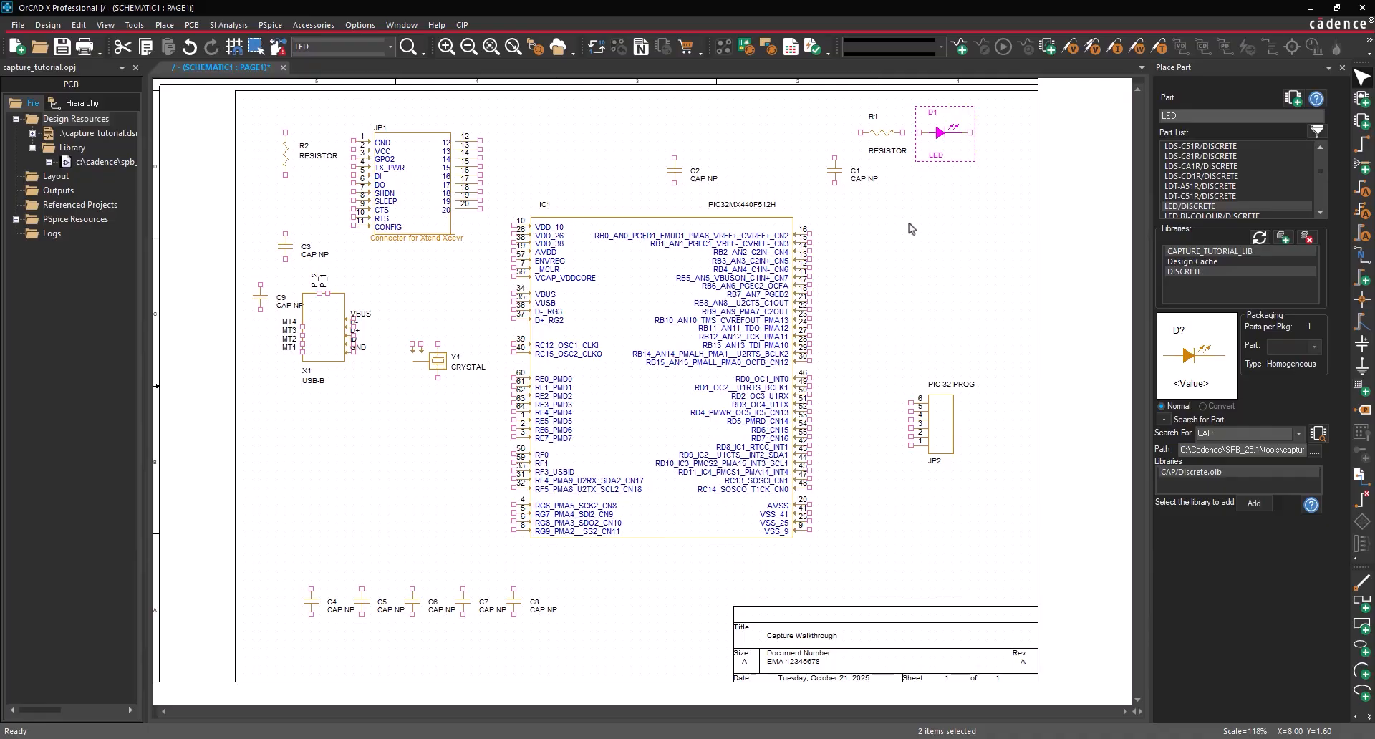
- Open Component Explorer on the Ultra Librarian catalogue and sign in with the account password
click(165, 24)
click(193, 60)
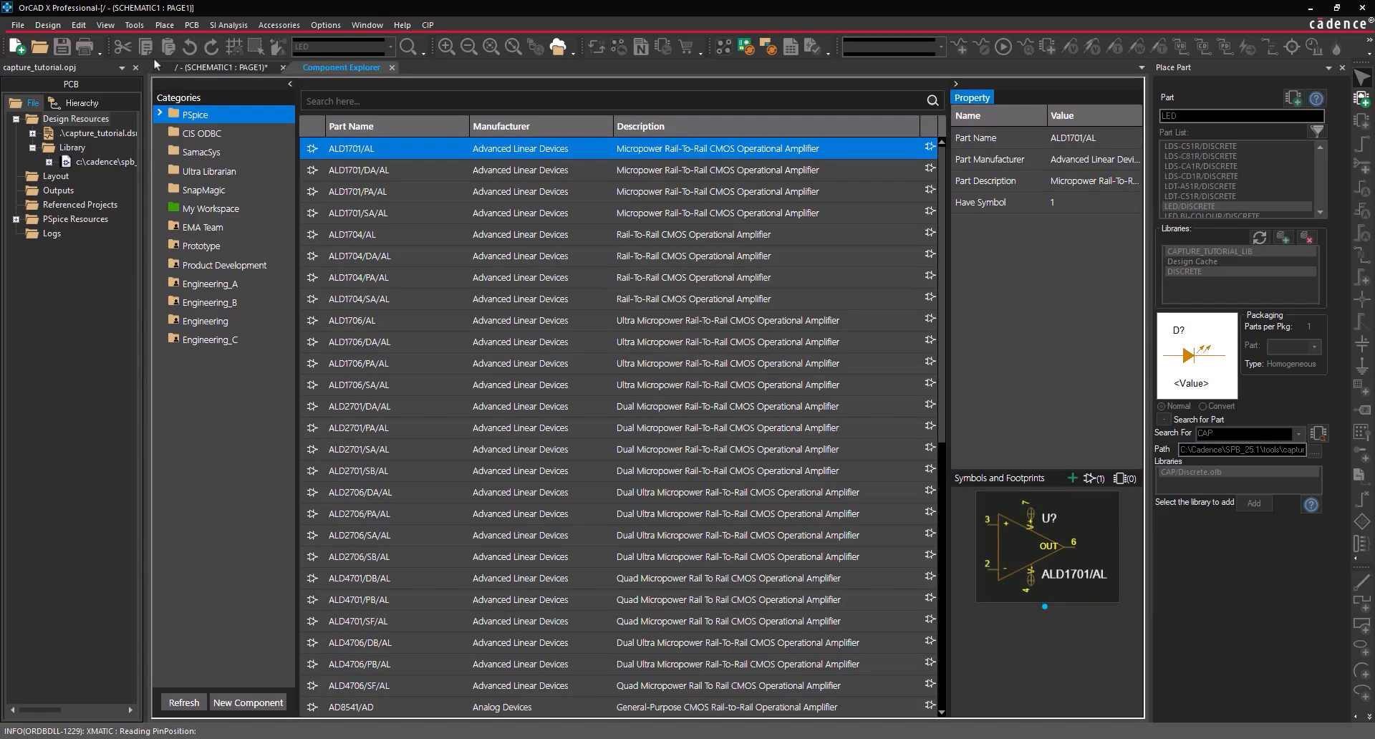
click(218, 173)
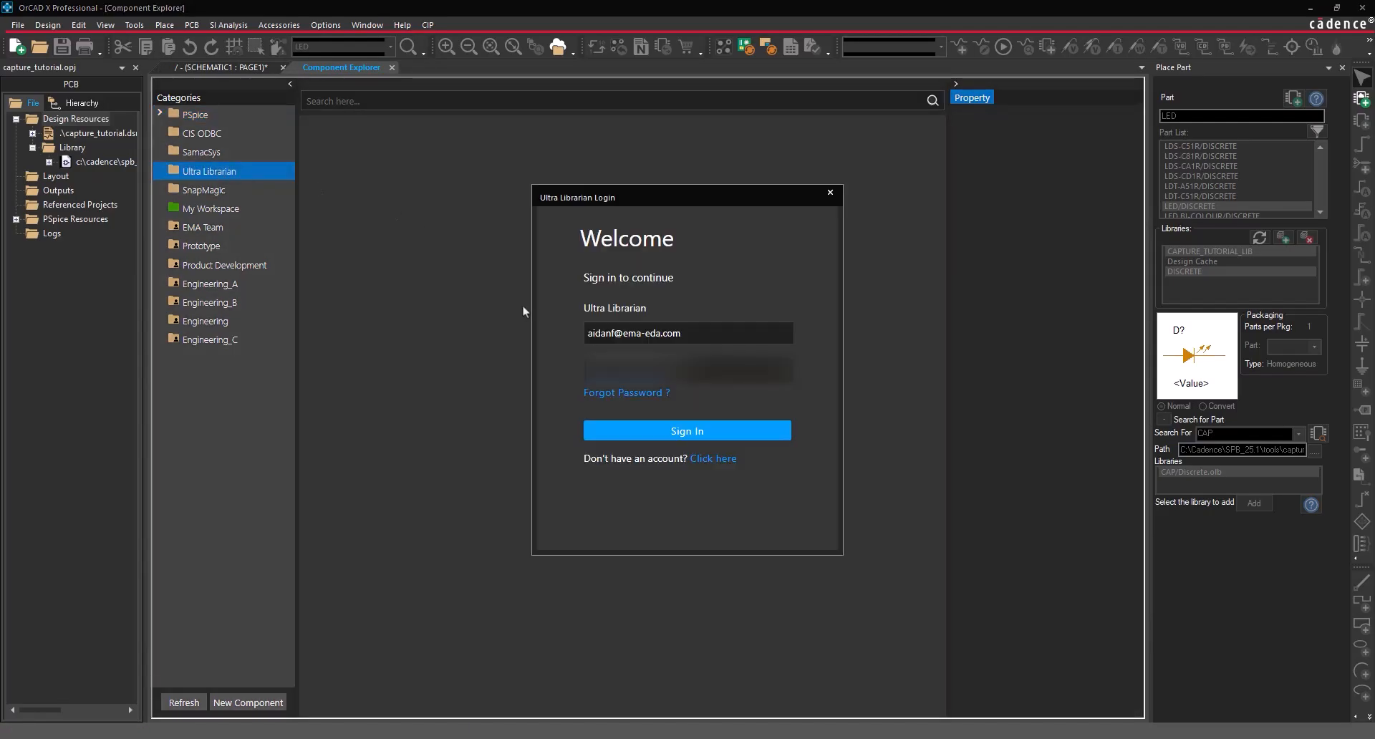
click(609, 369)
text(••••••)
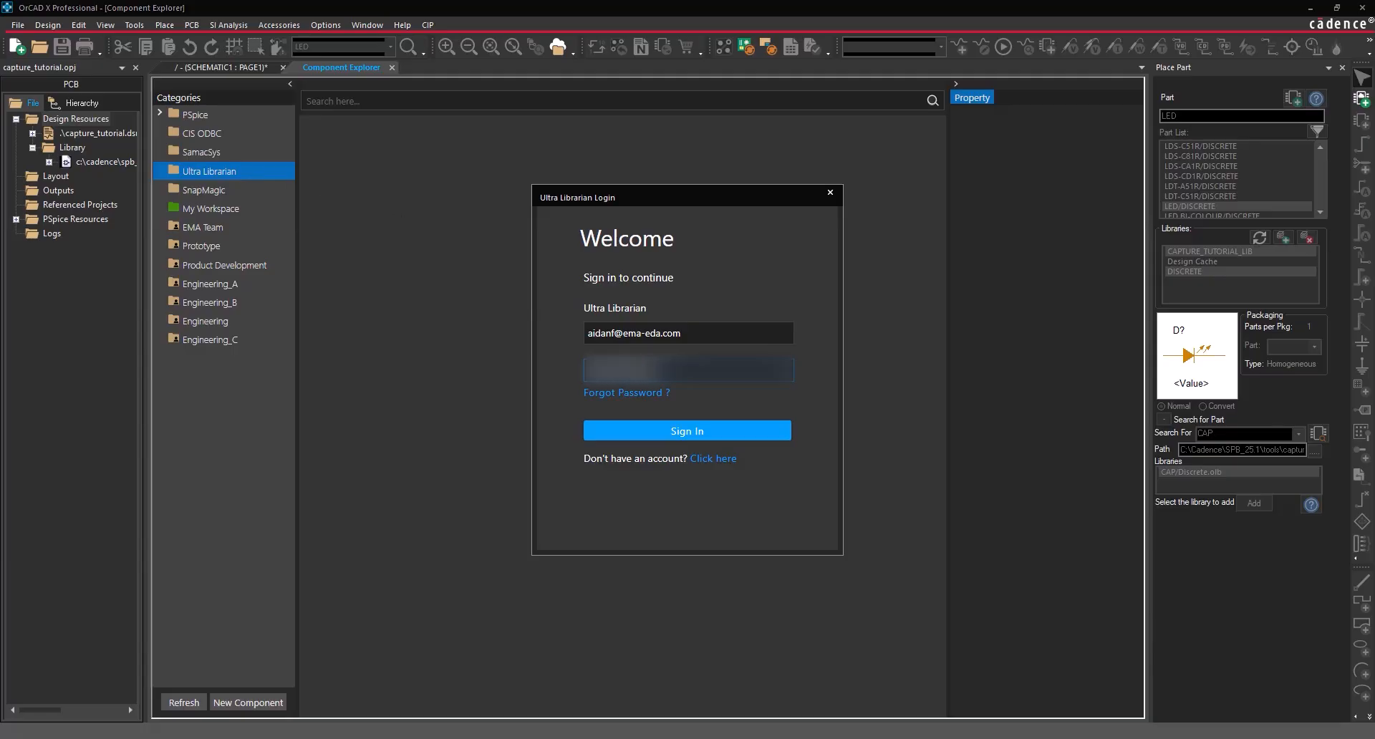
key(Return)
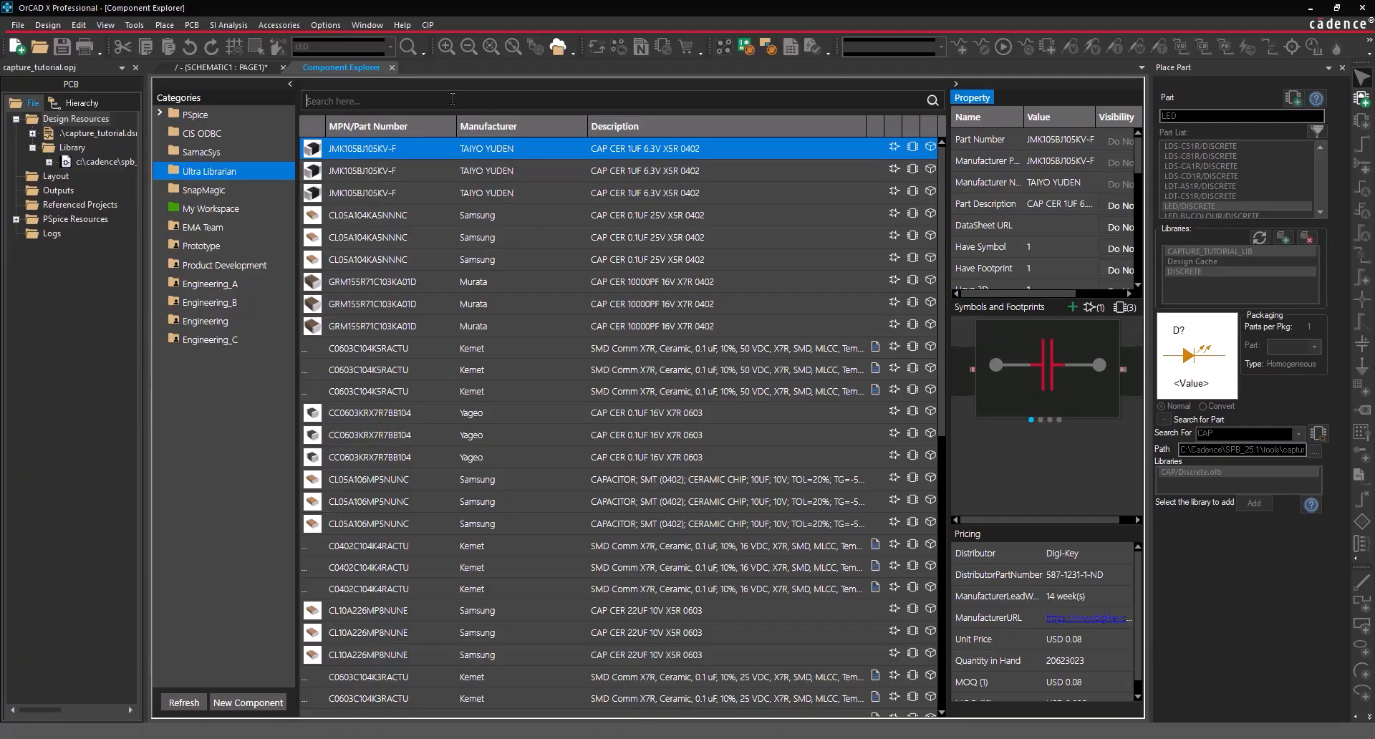
- Search for LT1965EM and place the third LT1965 regulator result into the design
text(LT1965EM)
key(Return)
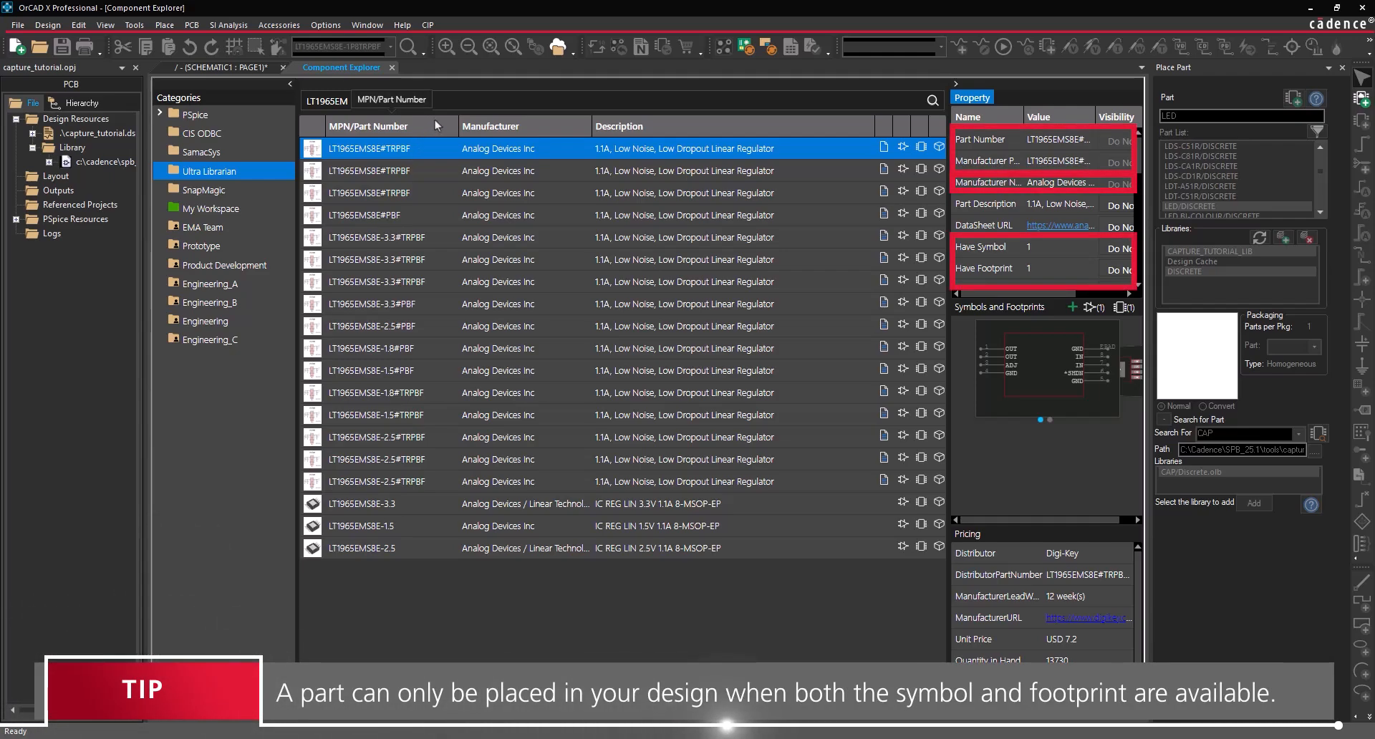
click(388, 179)
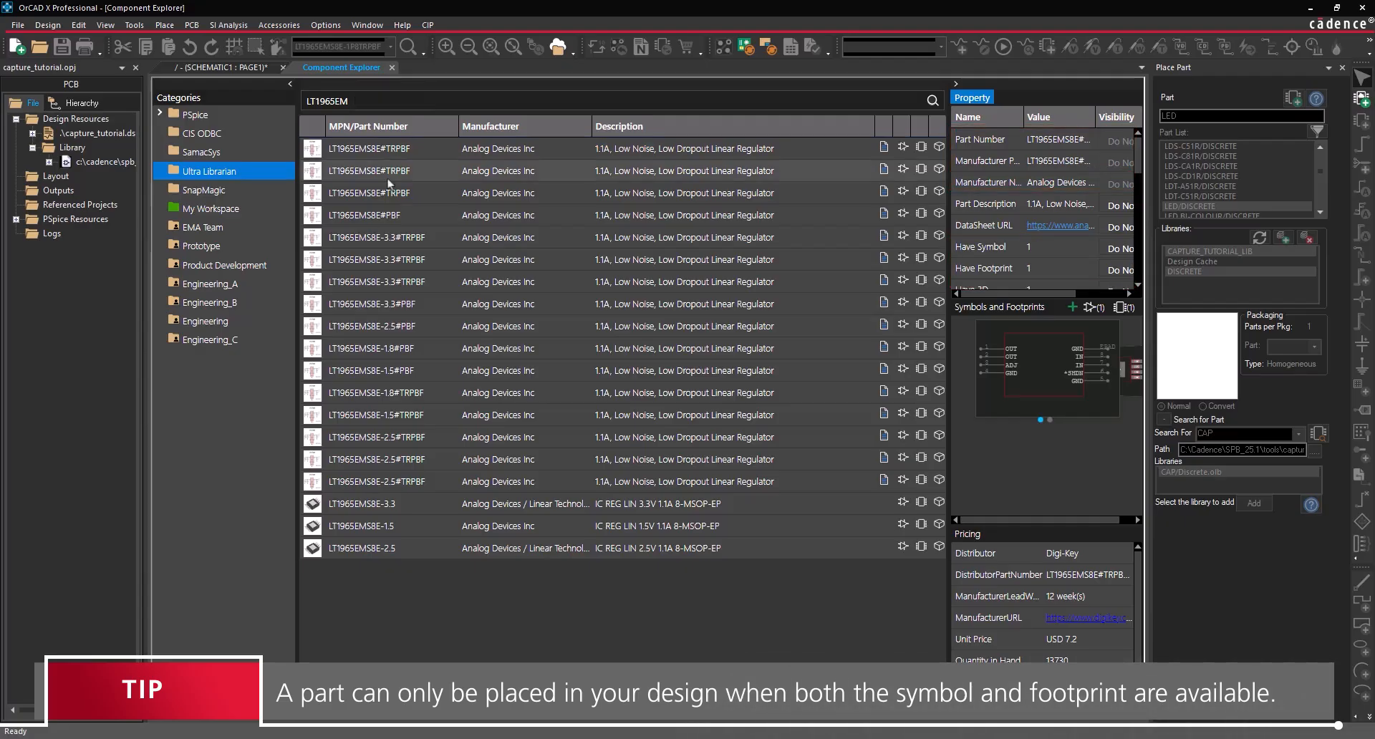
click(390, 193)
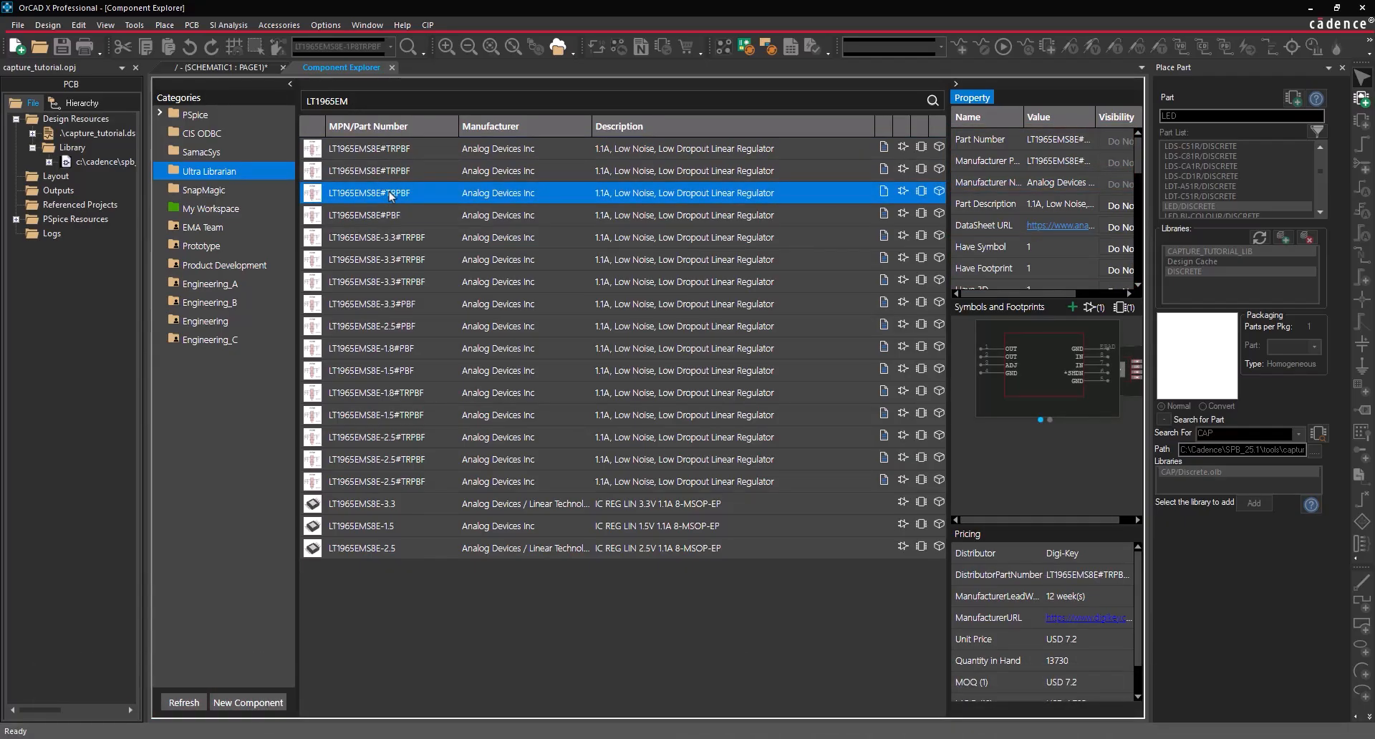
right_click(389, 192)
click(407, 201)
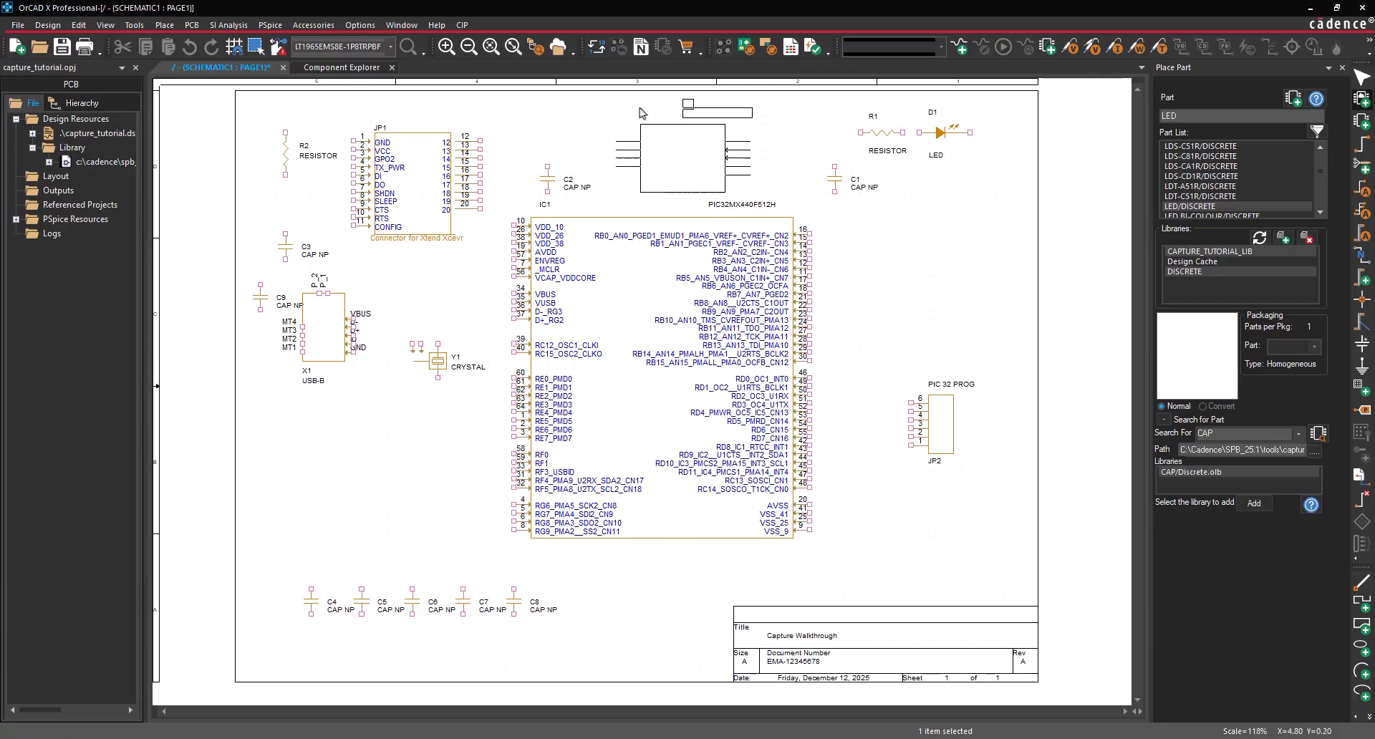
- Drop the LT1965_MS8E_ADJ regulator as U1 at the top of the page and end placement
click(642, 114)
right_click(542, 121)
click(543, 123)
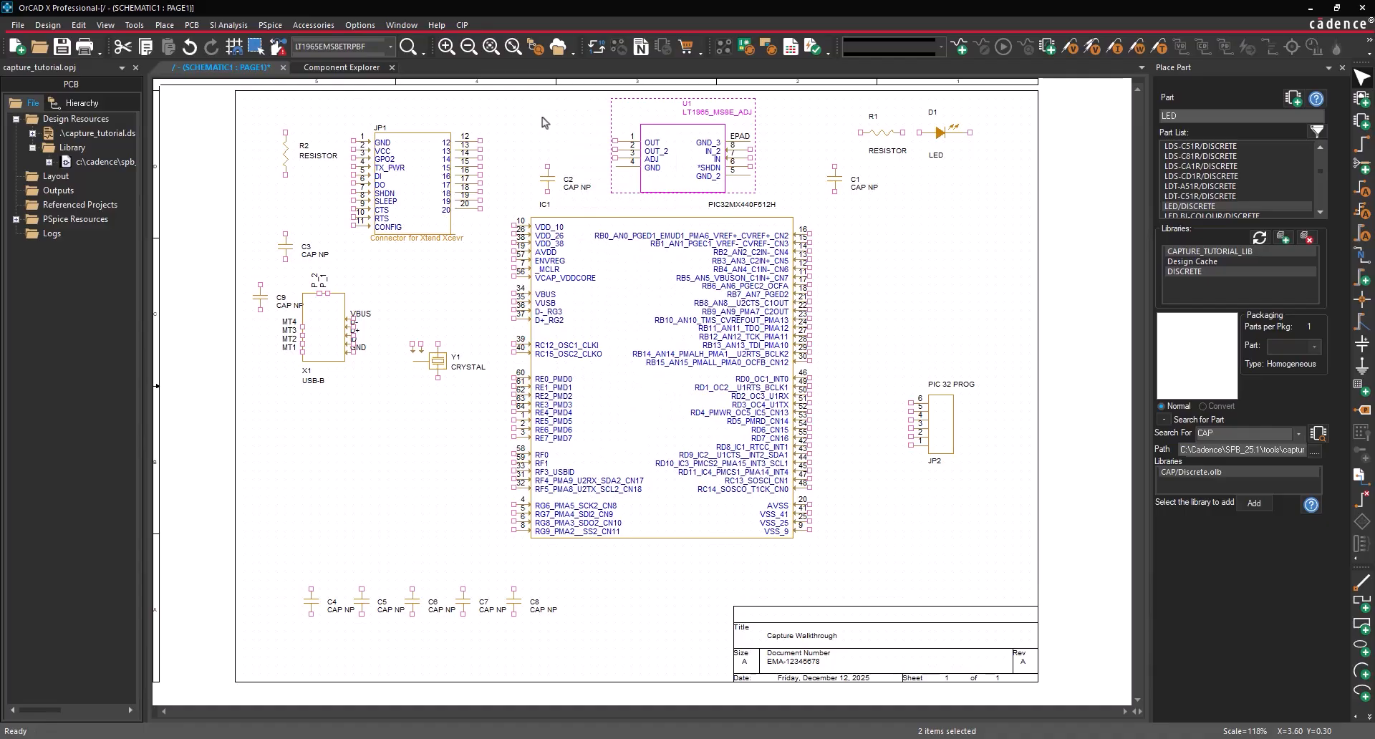
right_click(692, 161)
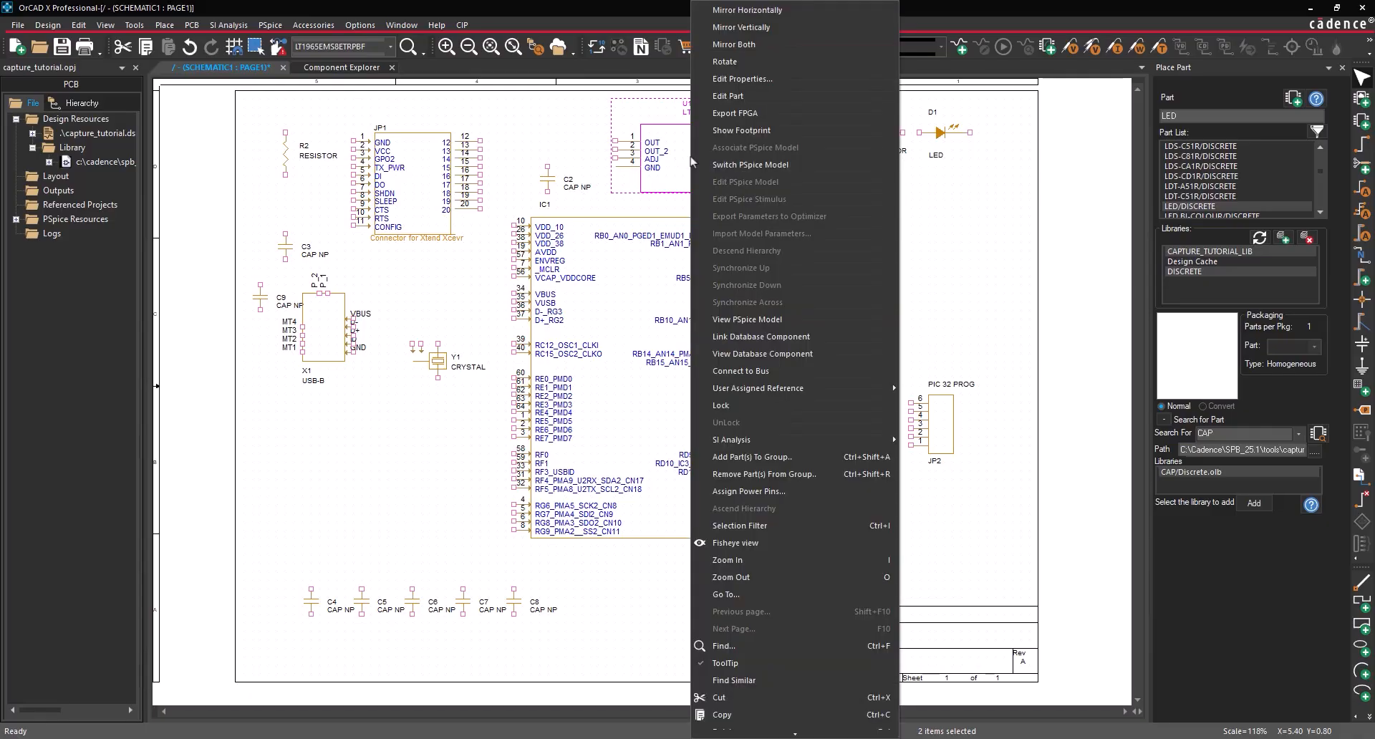
- In U1's symbol editor, move EPAD, GND_2 and GND to the bottom edge and OUT, OUT_2, ADJ upward
click(735, 95)
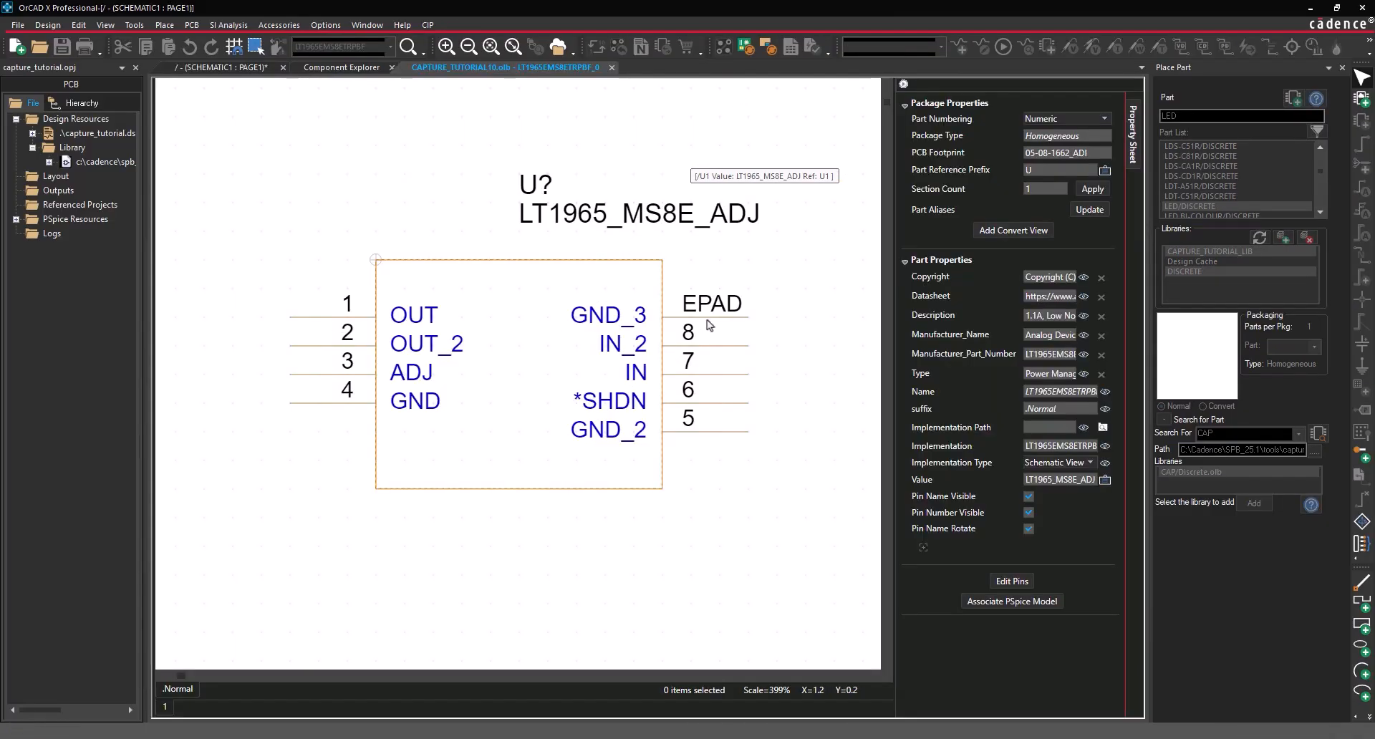
drag(703, 324, 563, 530)
drag(728, 432, 518, 574)
drag(328, 405, 462, 562)
drag(322, 317, 716, 288)
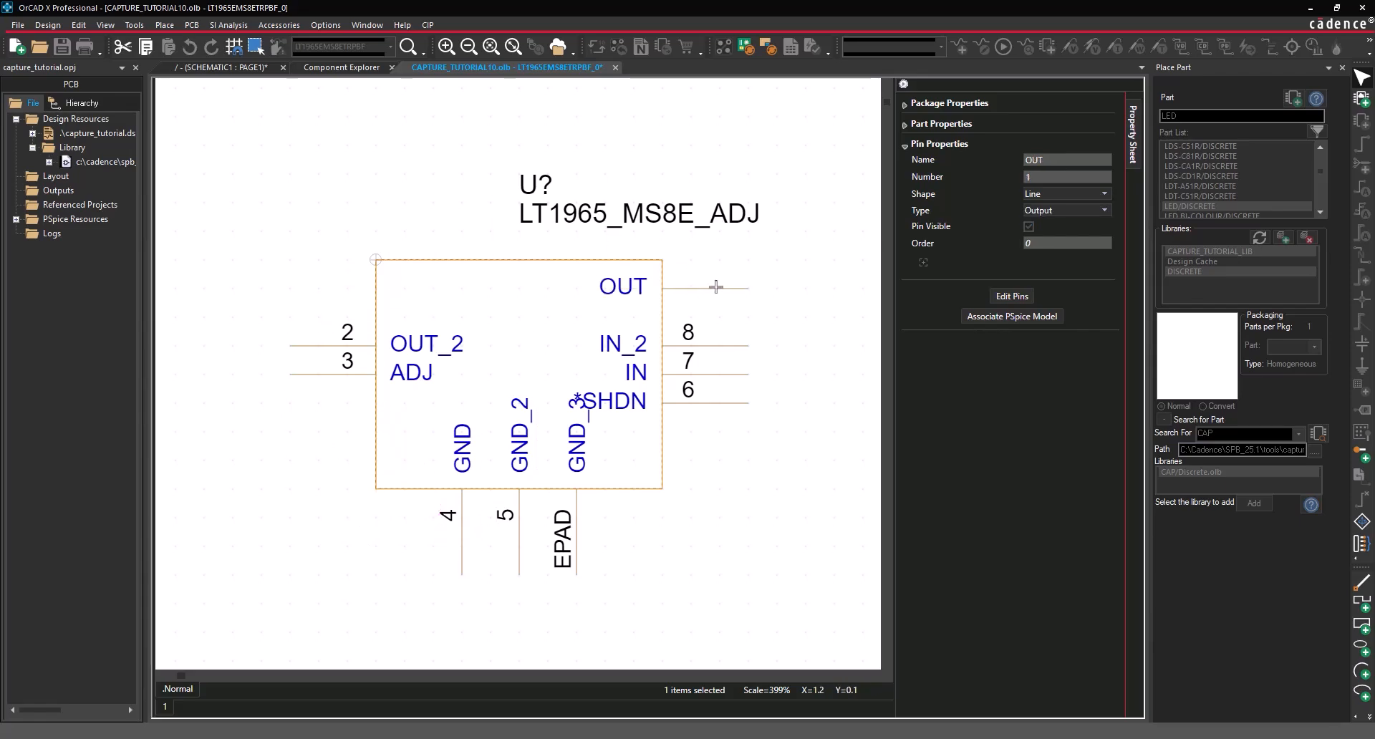
drag(305, 355, 487, 190)
drag(305, 379, 405, 190)
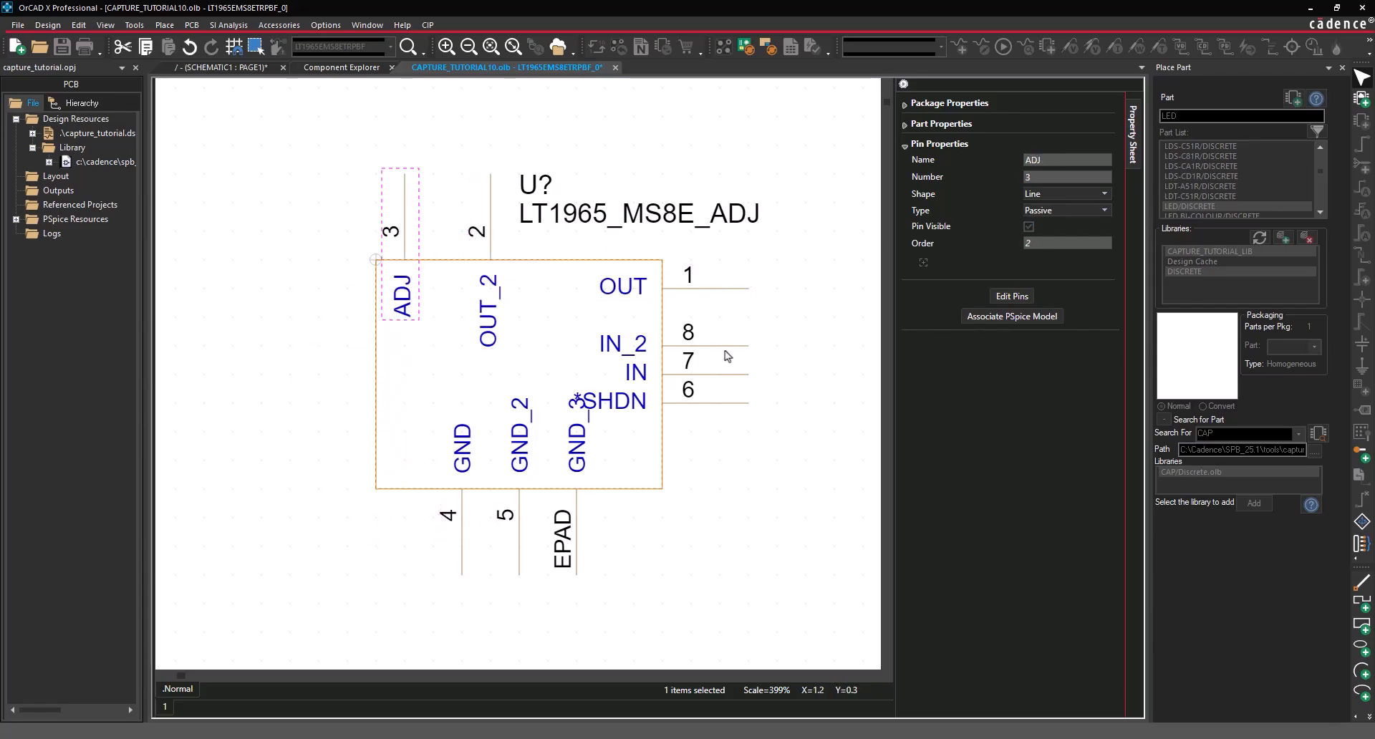
- Line up IN_2, IN and *SHDN on the left, and OUT, OUT_2, ADJ on the right
drag(724, 356, 304, 340)
drag(358, 265, 296, 374)
drag(739, 405, 290, 401)
drag(301, 317, 301, 288)
drag(300, 374, 301, 345)
drag(405, 215, 710, 397)
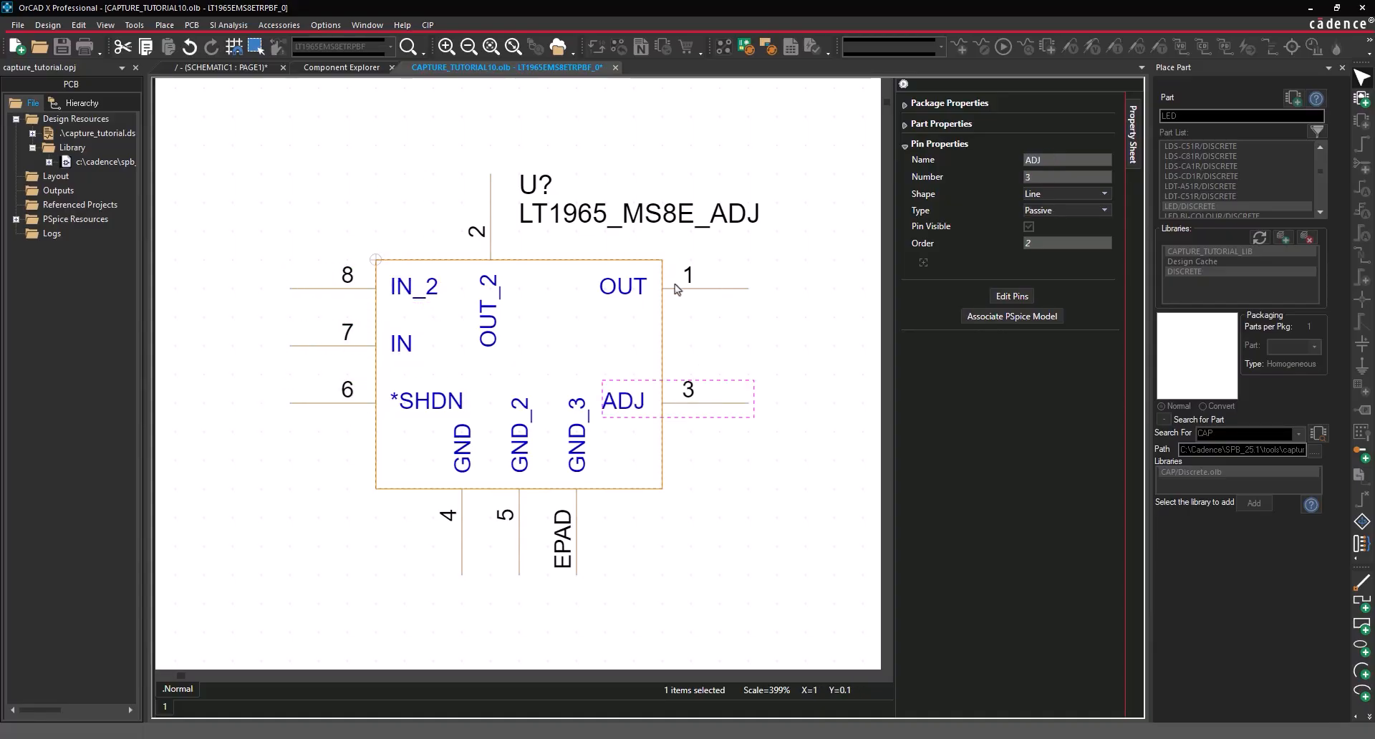
click(491, 215)
drag(491, 215, 700, 334)
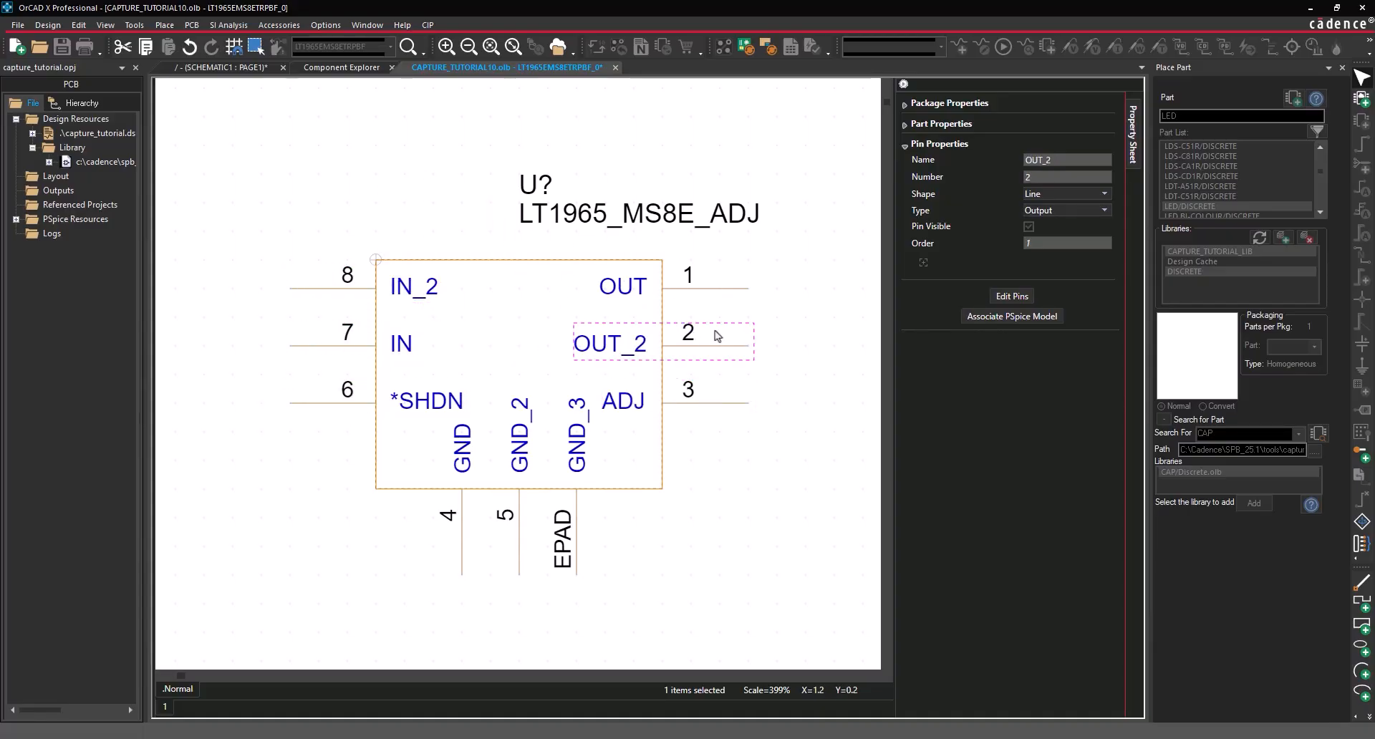
- Close the symbol editor, choose Update All, and accept both warnings
click(615, 67)
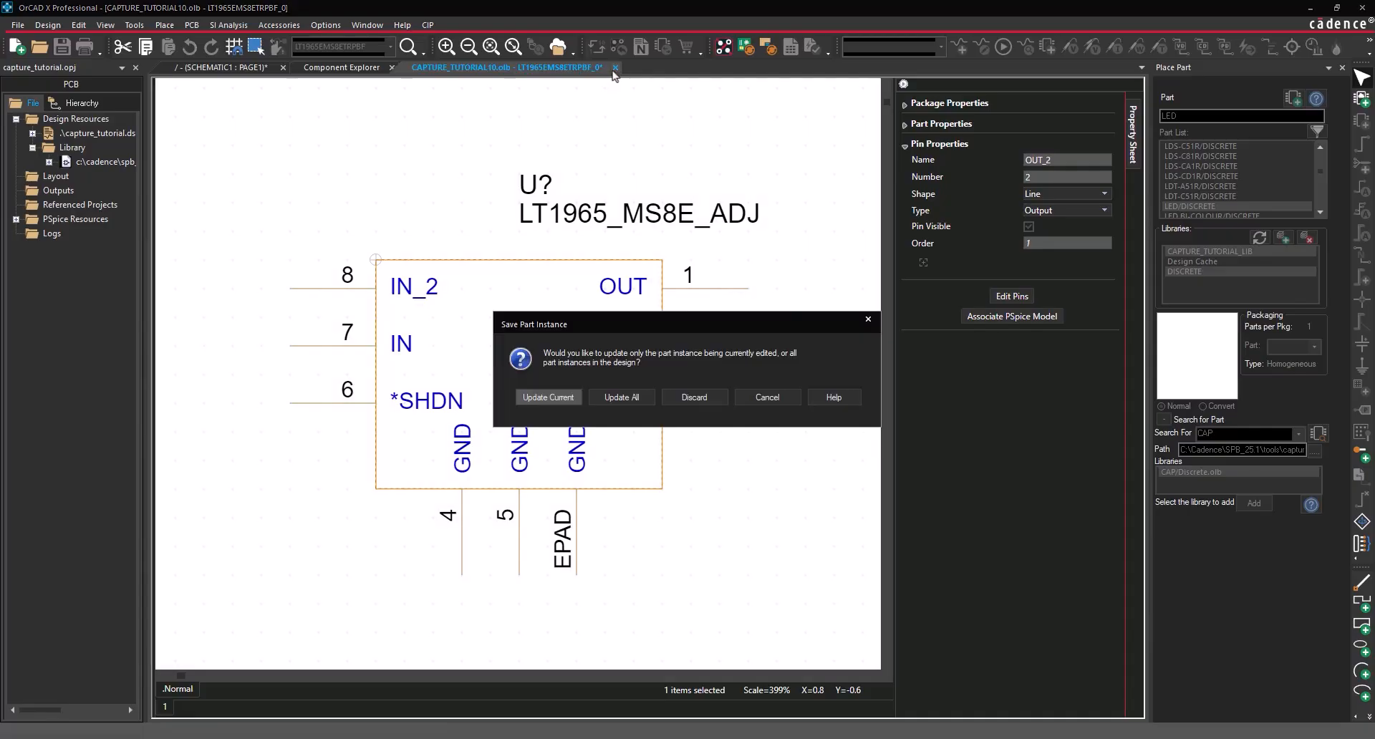
click(621, 397)
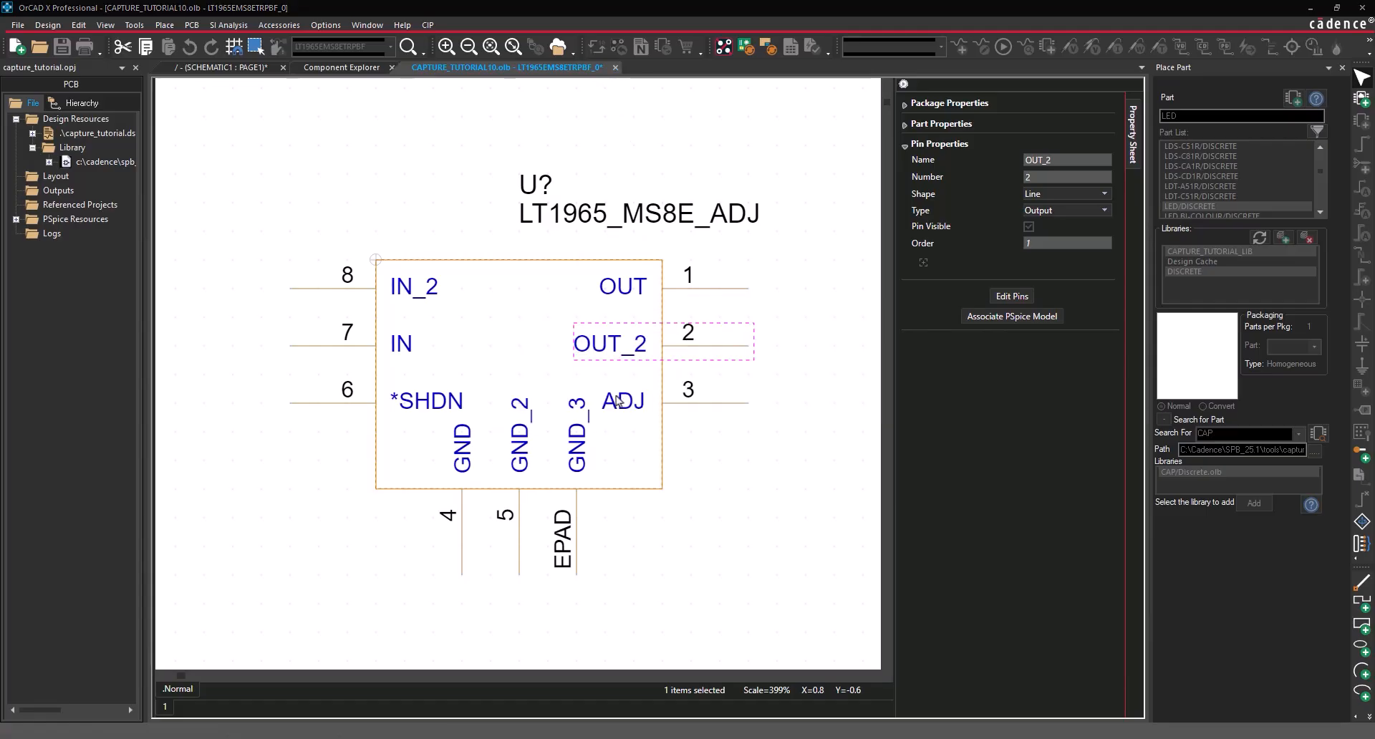
click(692, 409)
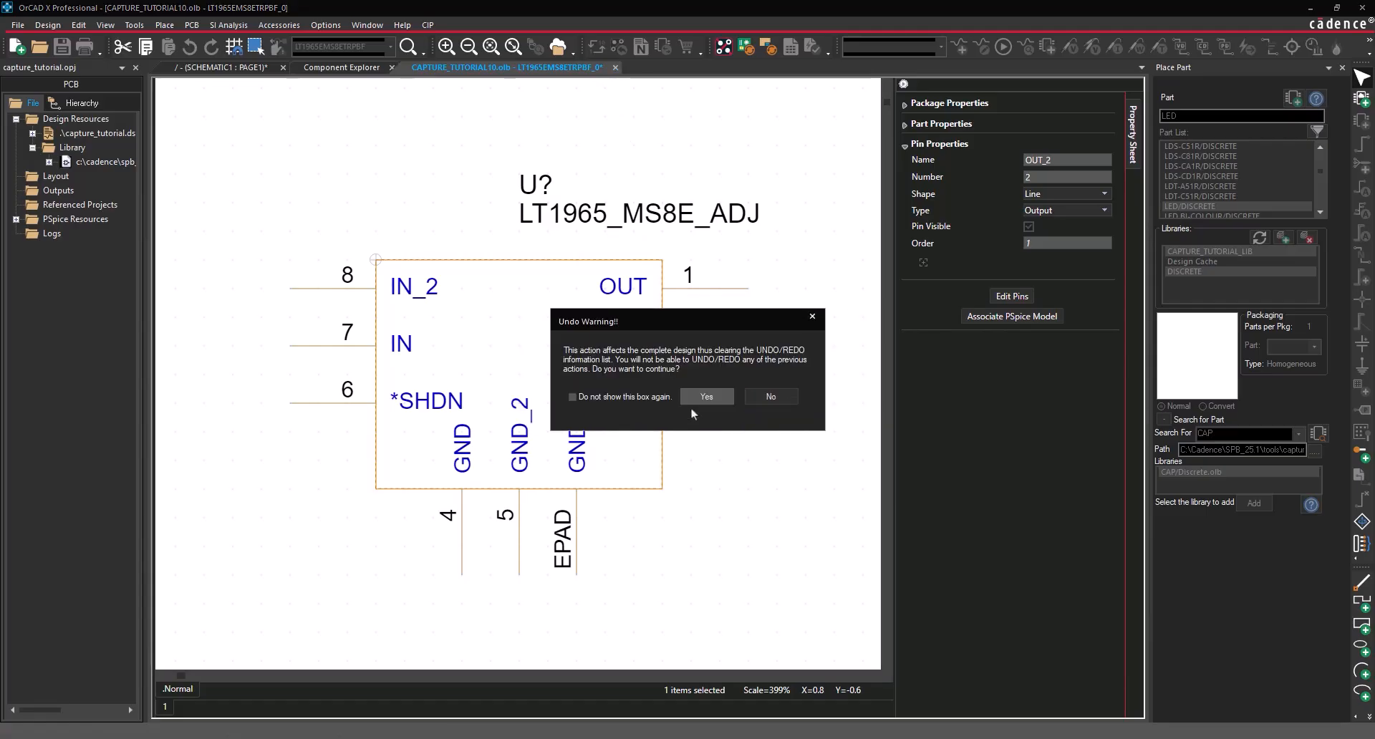
click(700, 398)
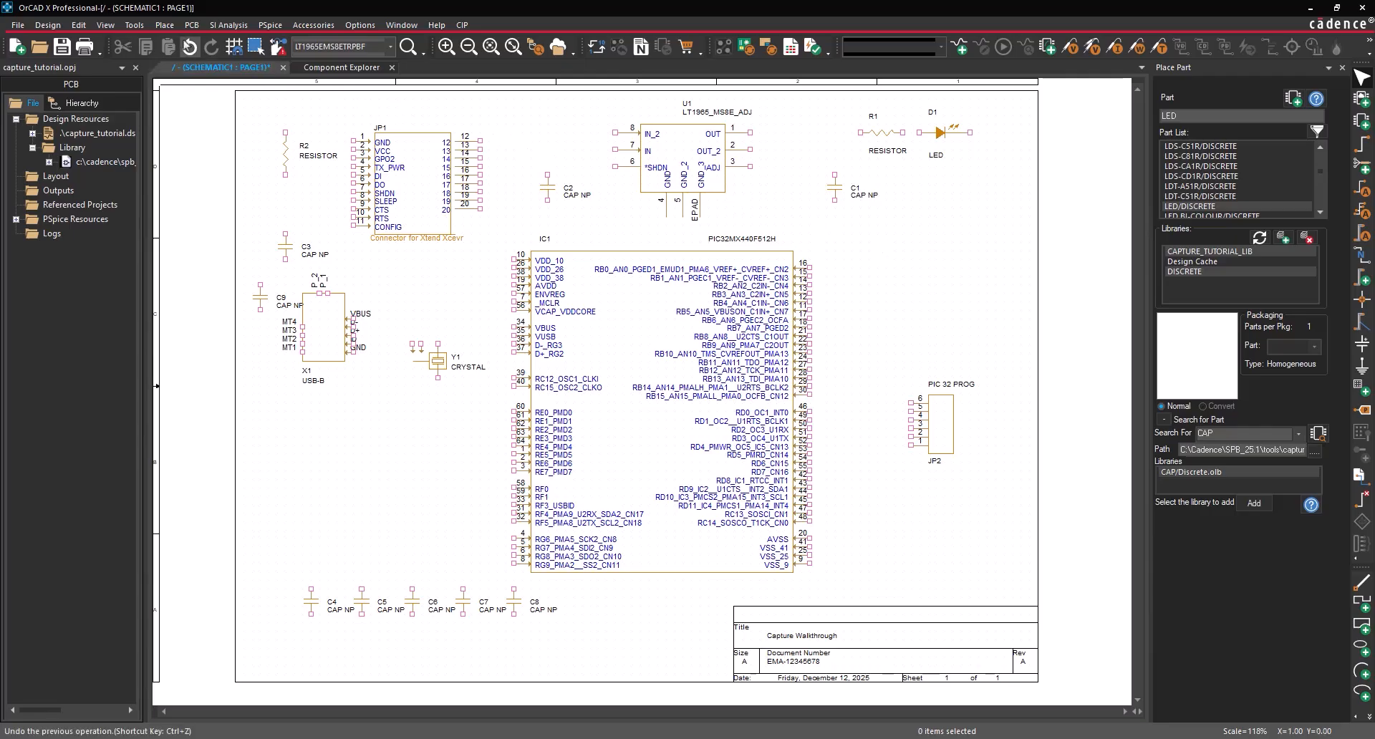
- Select the GND ground symbol for placement
click(164, 25)
click(195, 232)
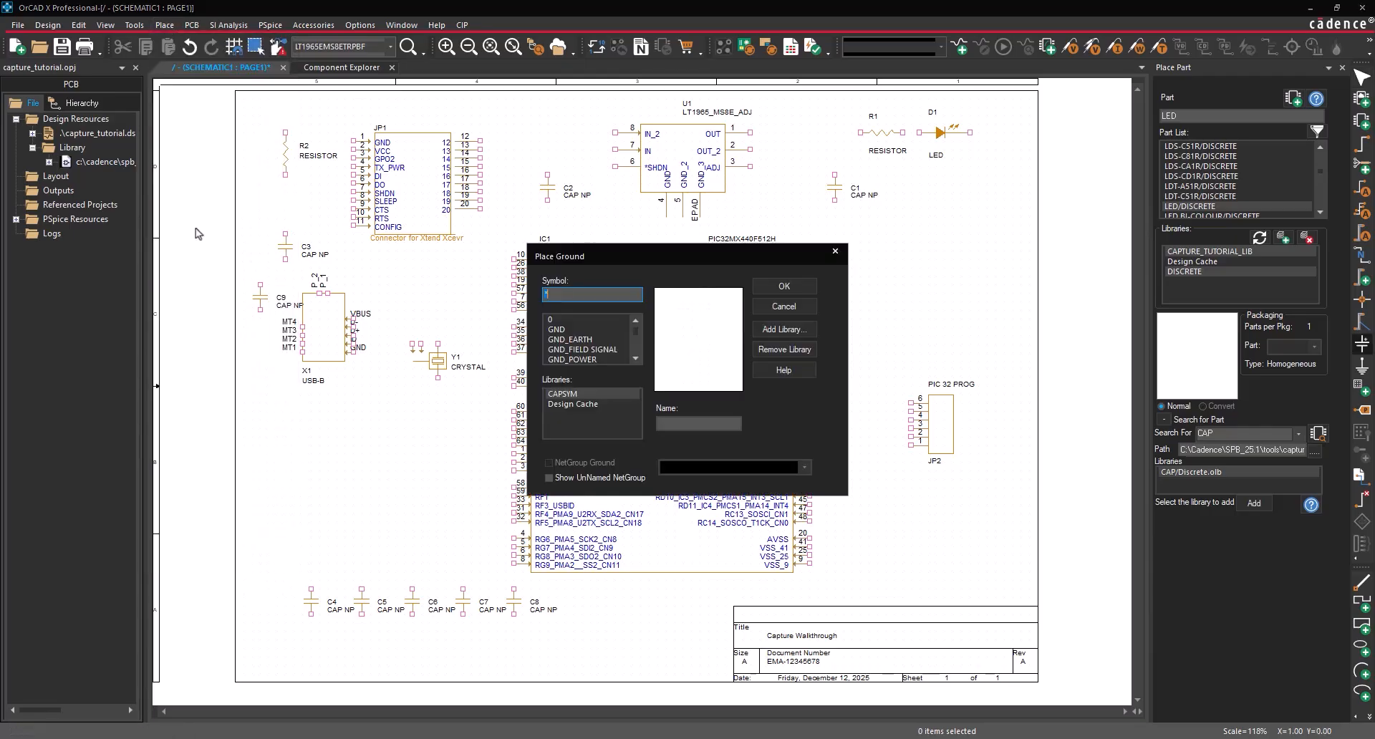
click(552, 328)
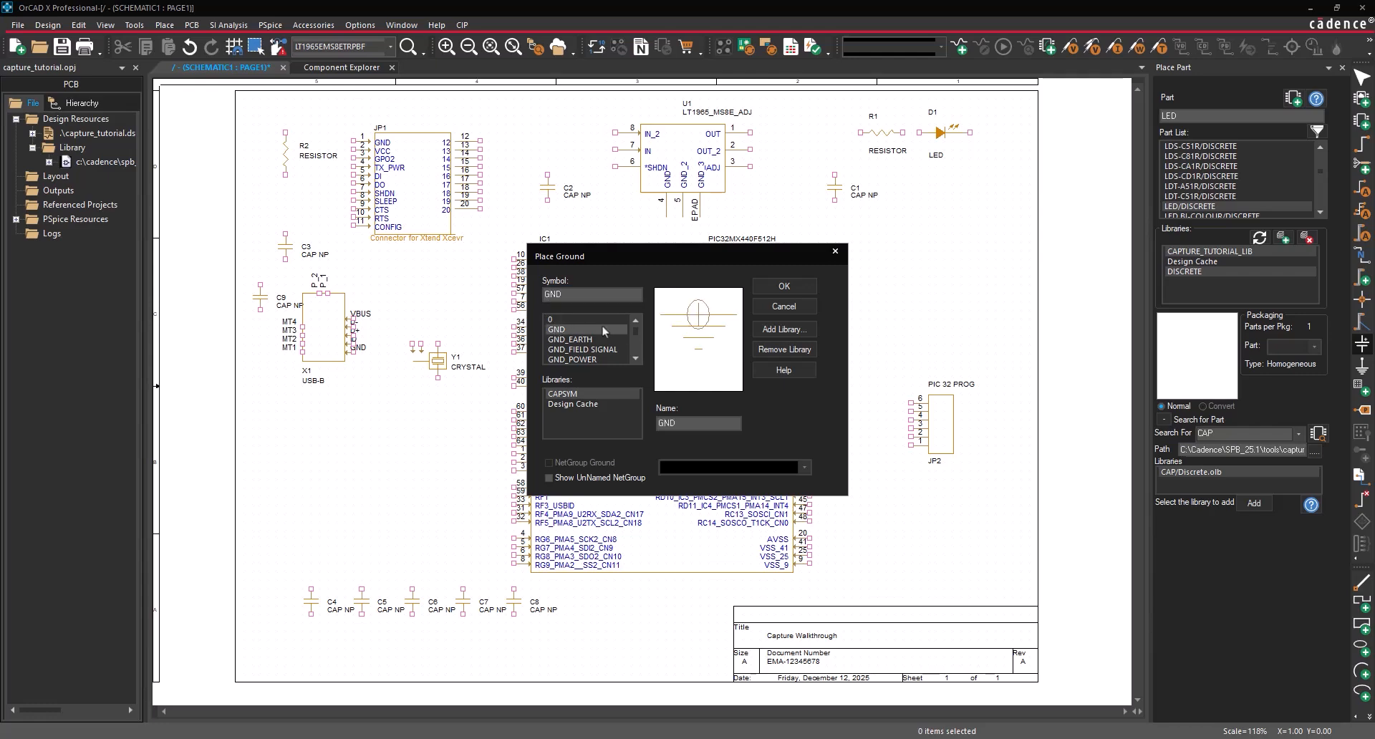
click(788, 289)
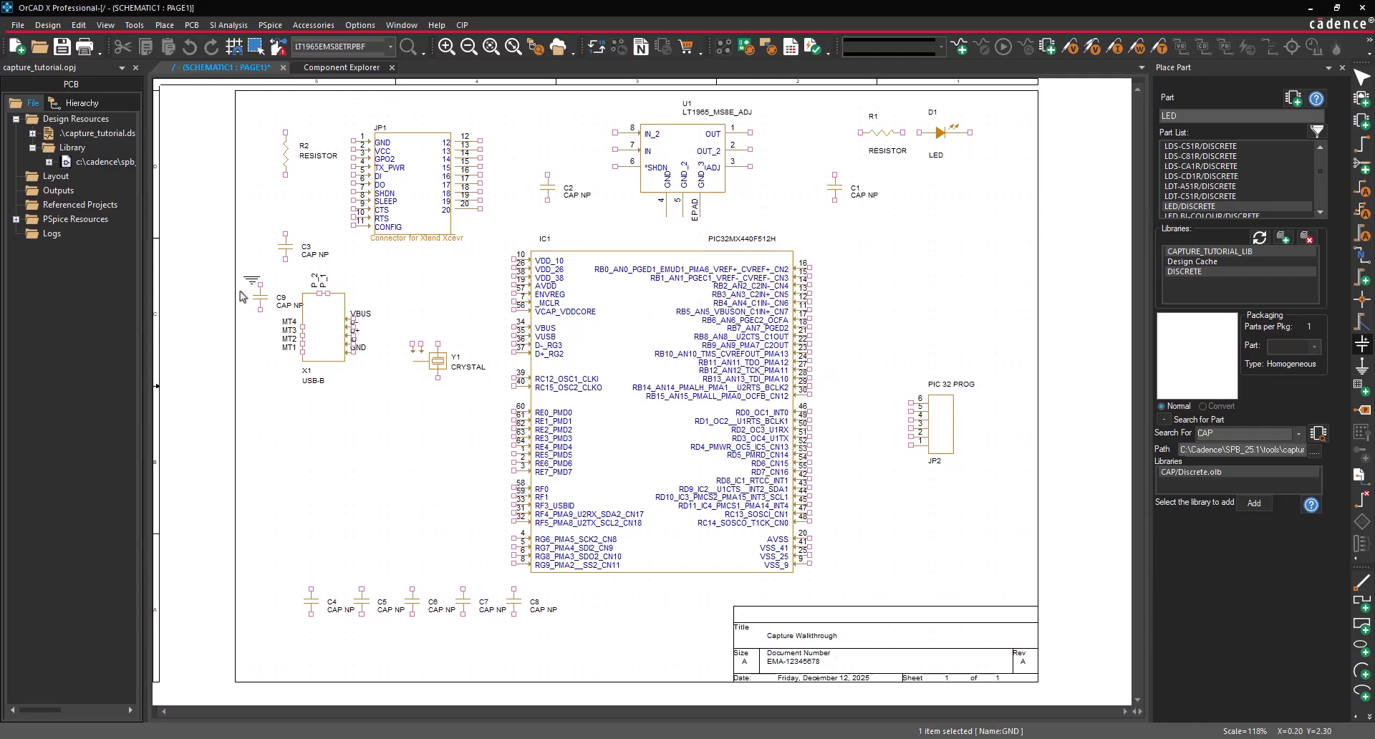
- Drop ground symbols below C3, C9, X1, Y1, JP2, C1, IC1 and elsewhere, then stop placing
click(286, 272)
click(260, 324)
click(362, 392)
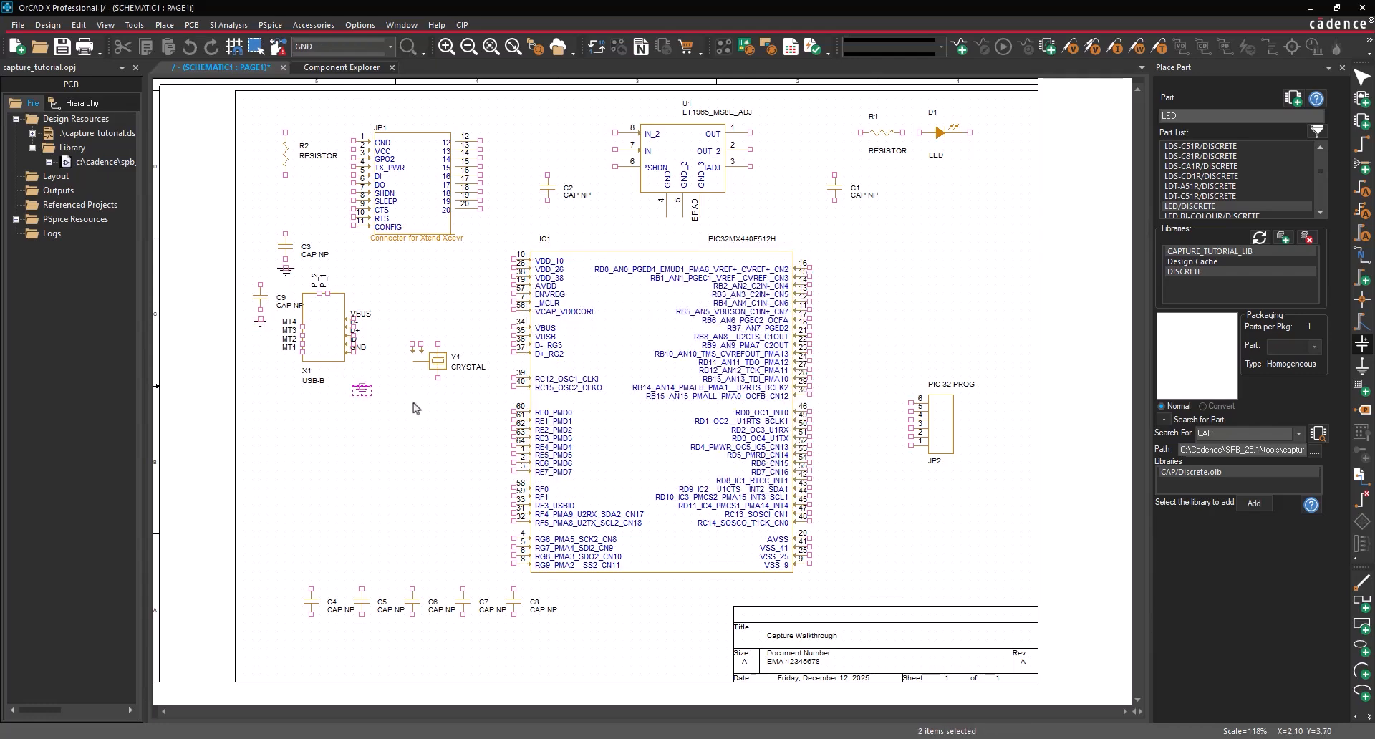
click(413, 402)
click(514, 641)
click(827, 583)
click(894, 481)
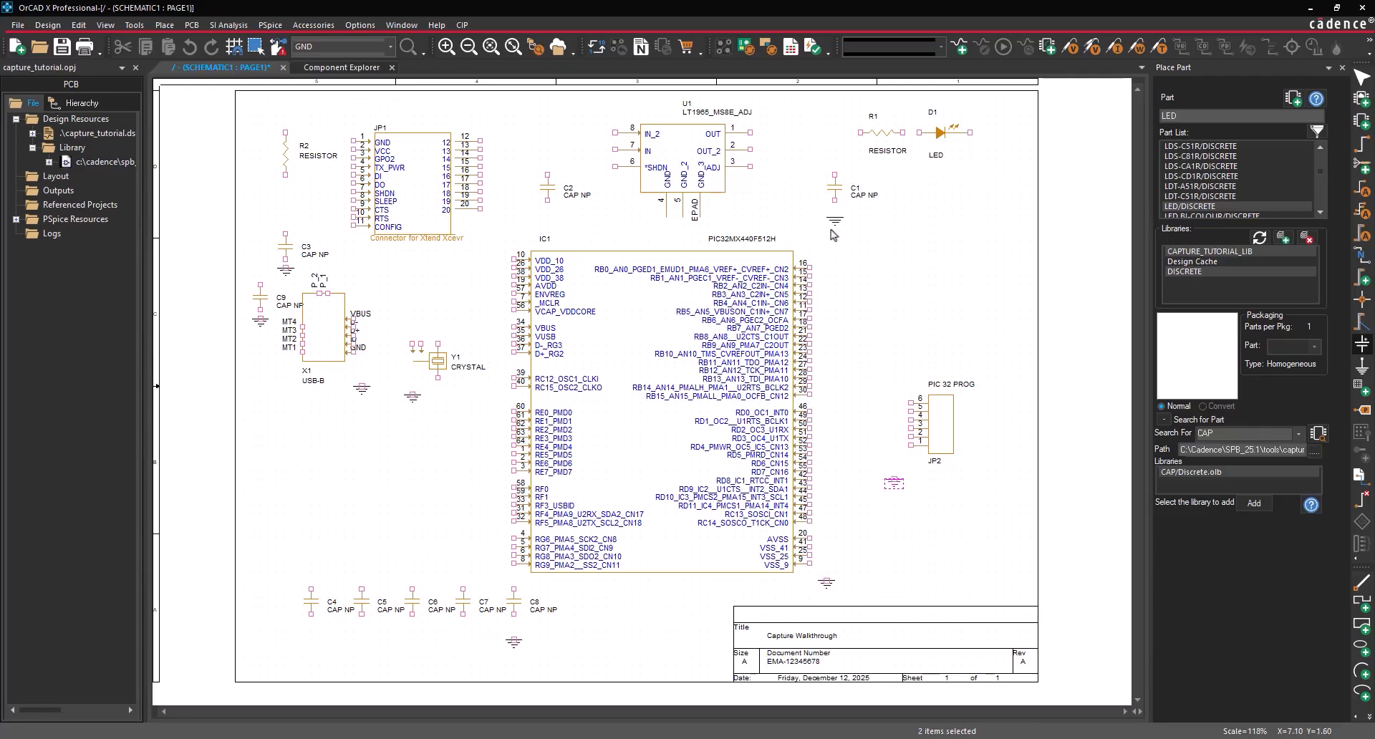
click(835, 219)
click(548, 224)
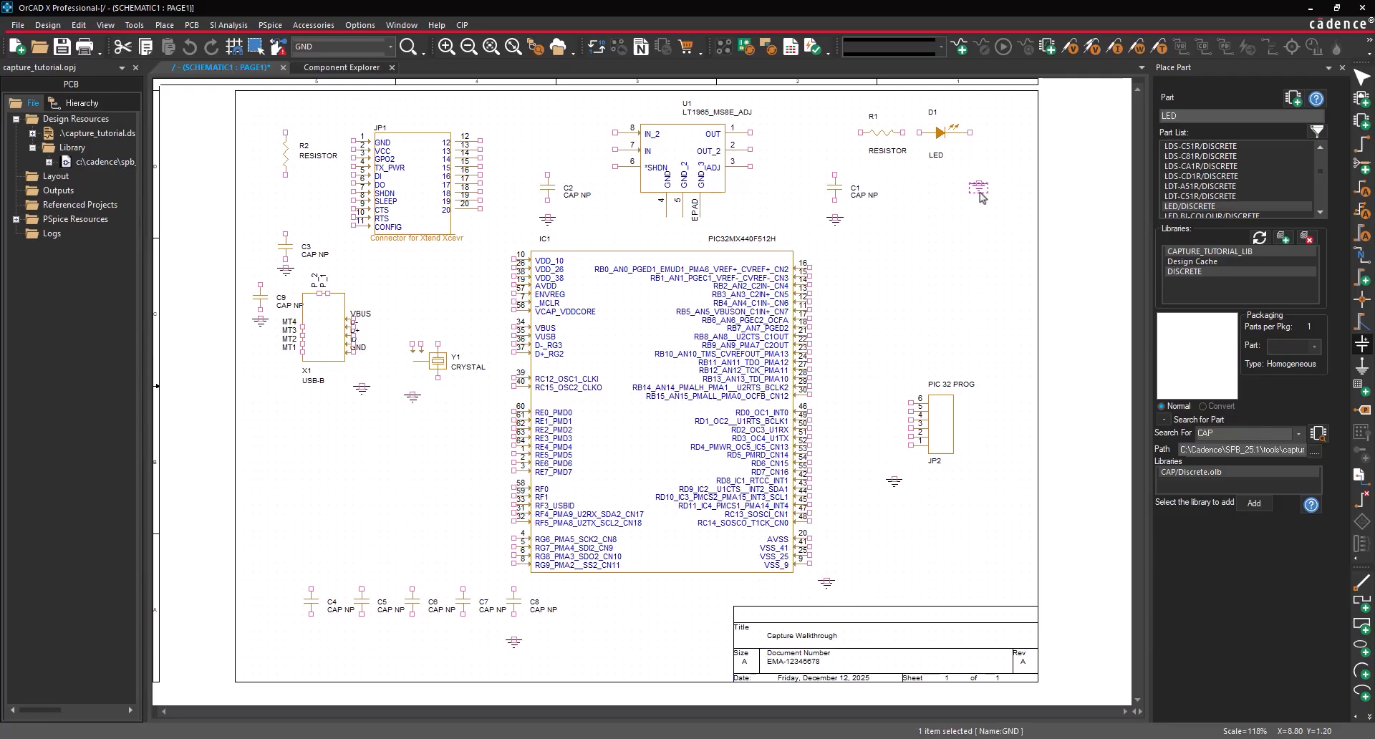
key(Escape)
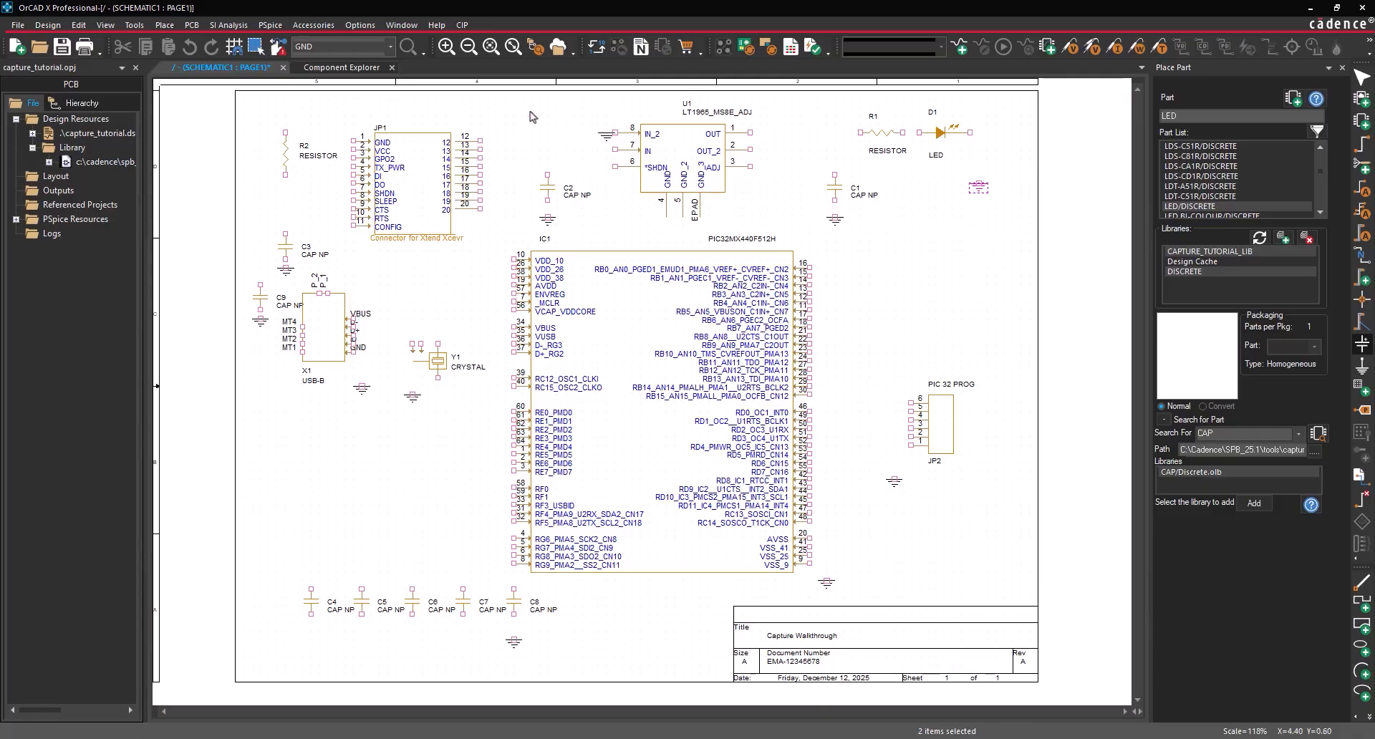
click(164, 24)
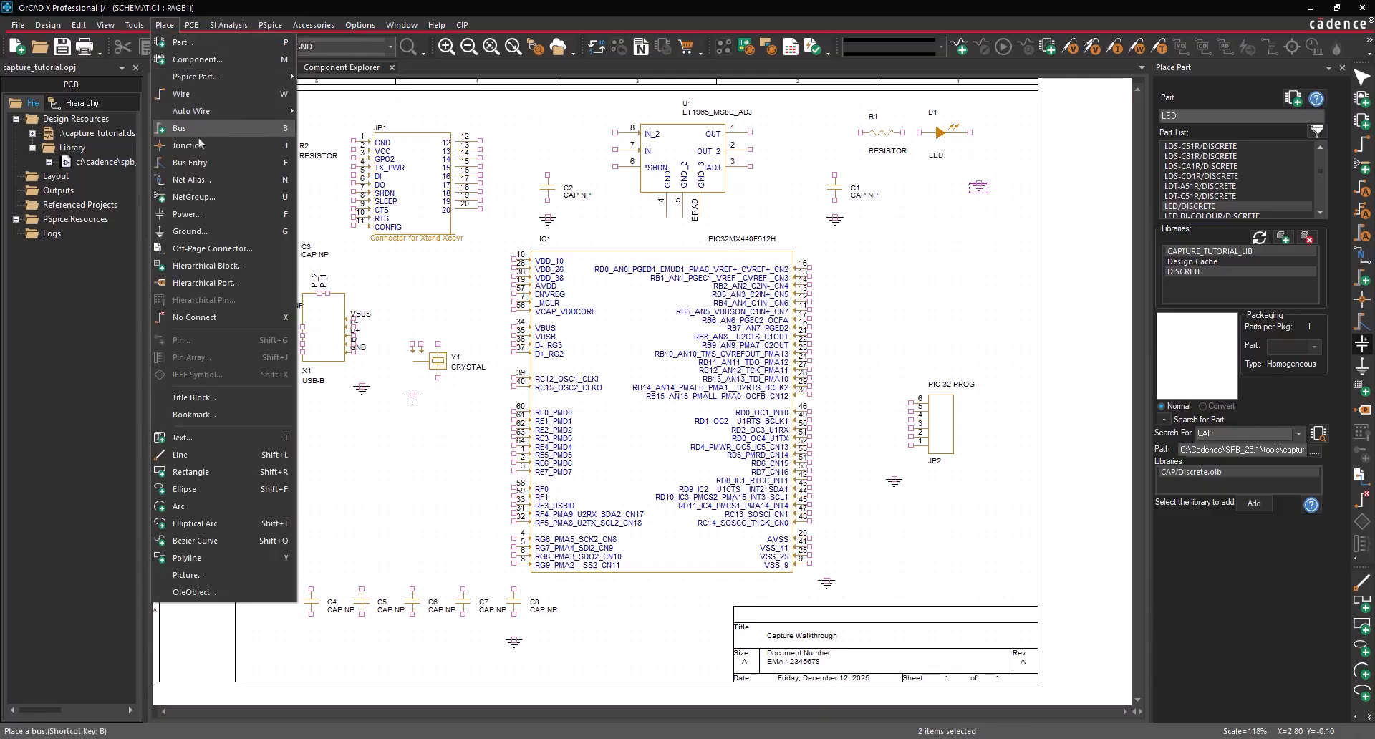
- Select the VCC power symbol from the CAPSYM library
click(194, 213)
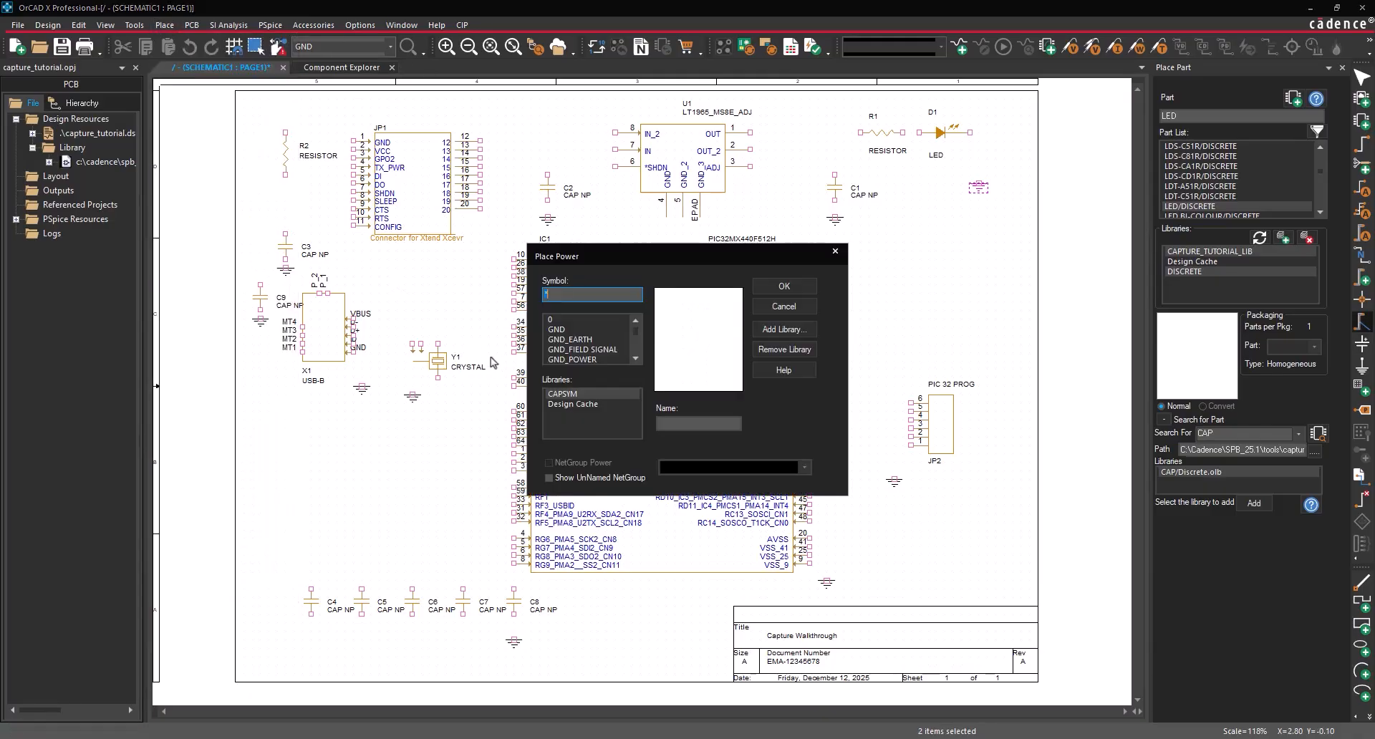
click(580, 394)
scroll(594, 348, down, 2)
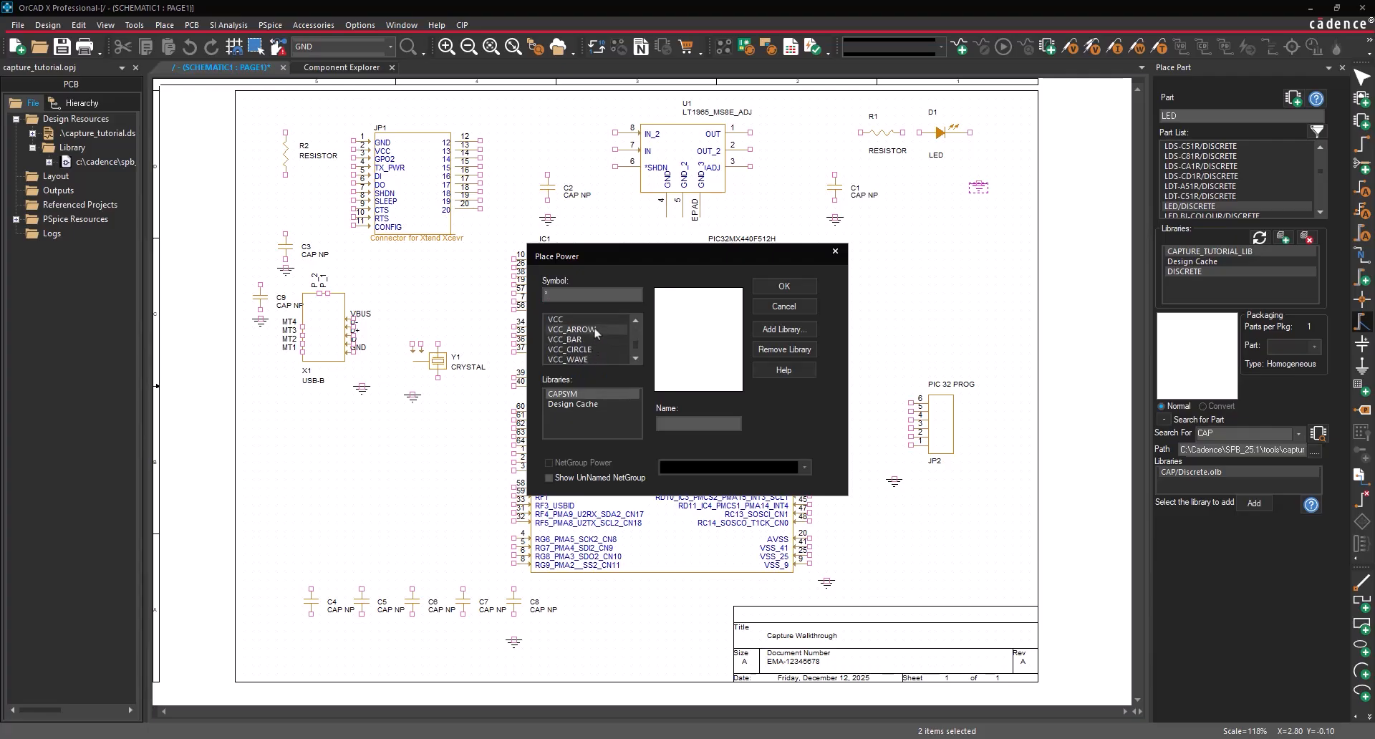
click(595, 321)
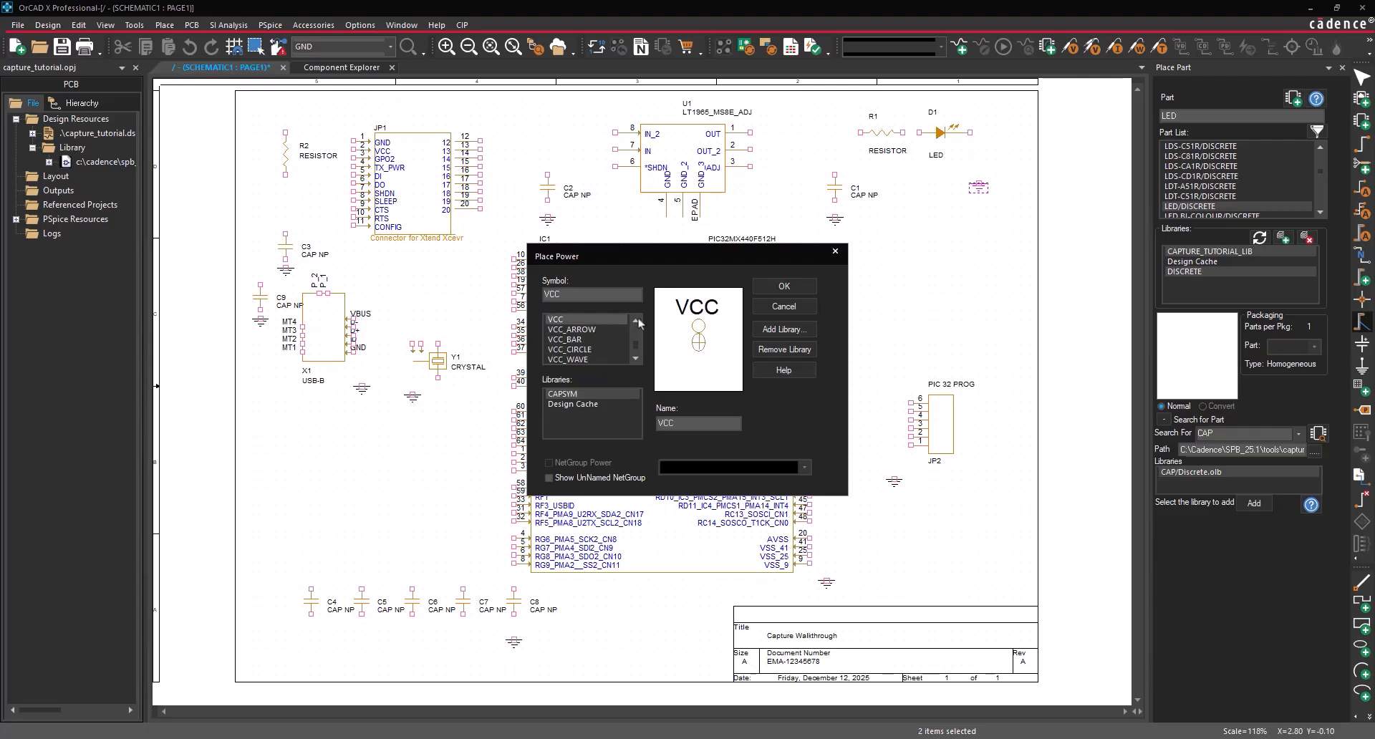
click(784, 286)
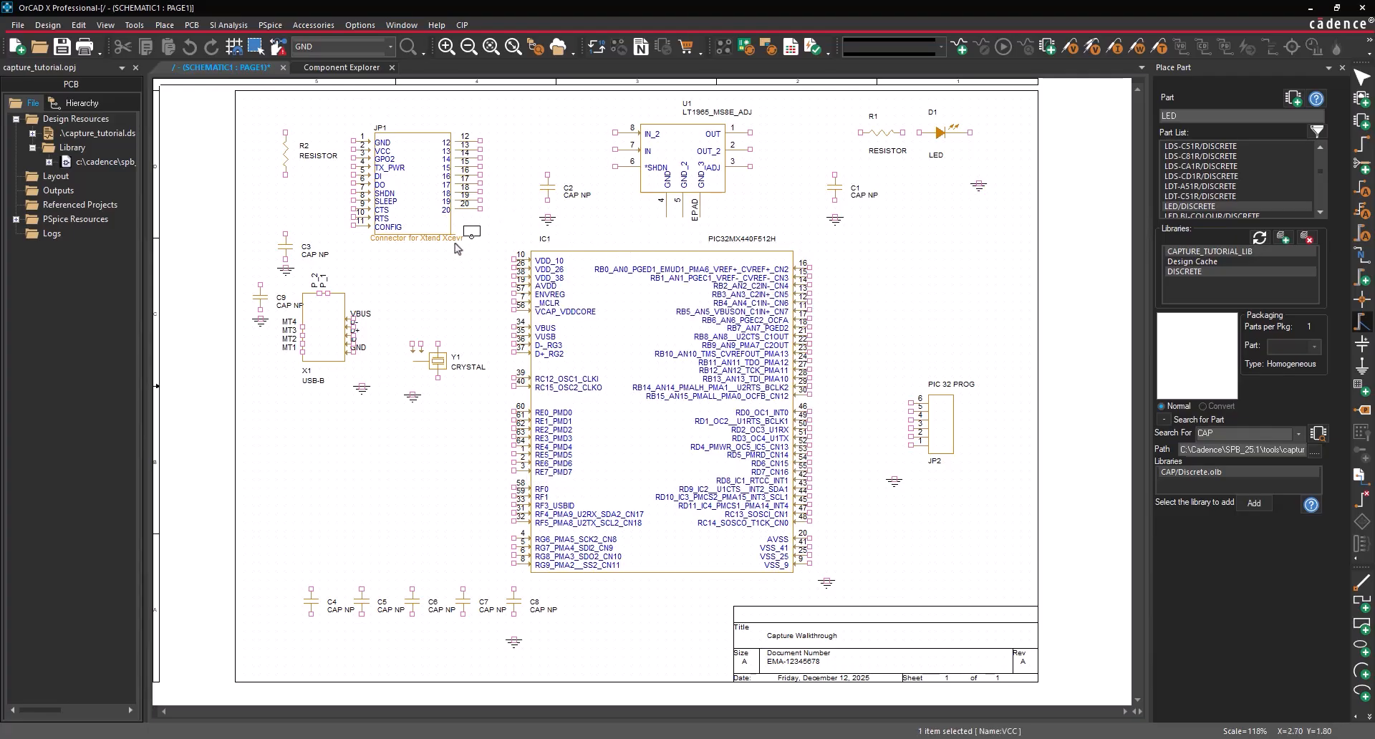
- Place VCC symbols by IC1's VDD pins, at the top of R2 and above C4
click(496, 244)
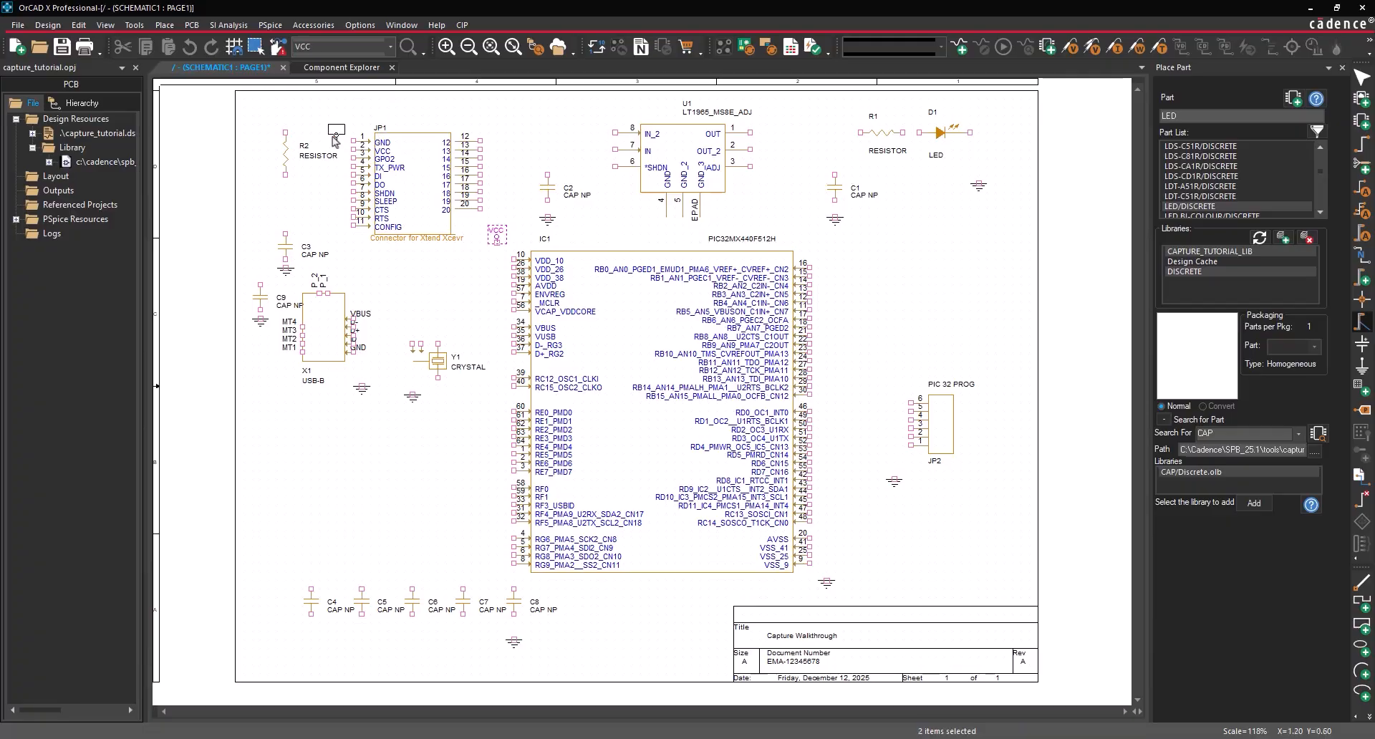
click(285, 127)
click(311, 566)
right_click(284, 481)
click(351, 190)
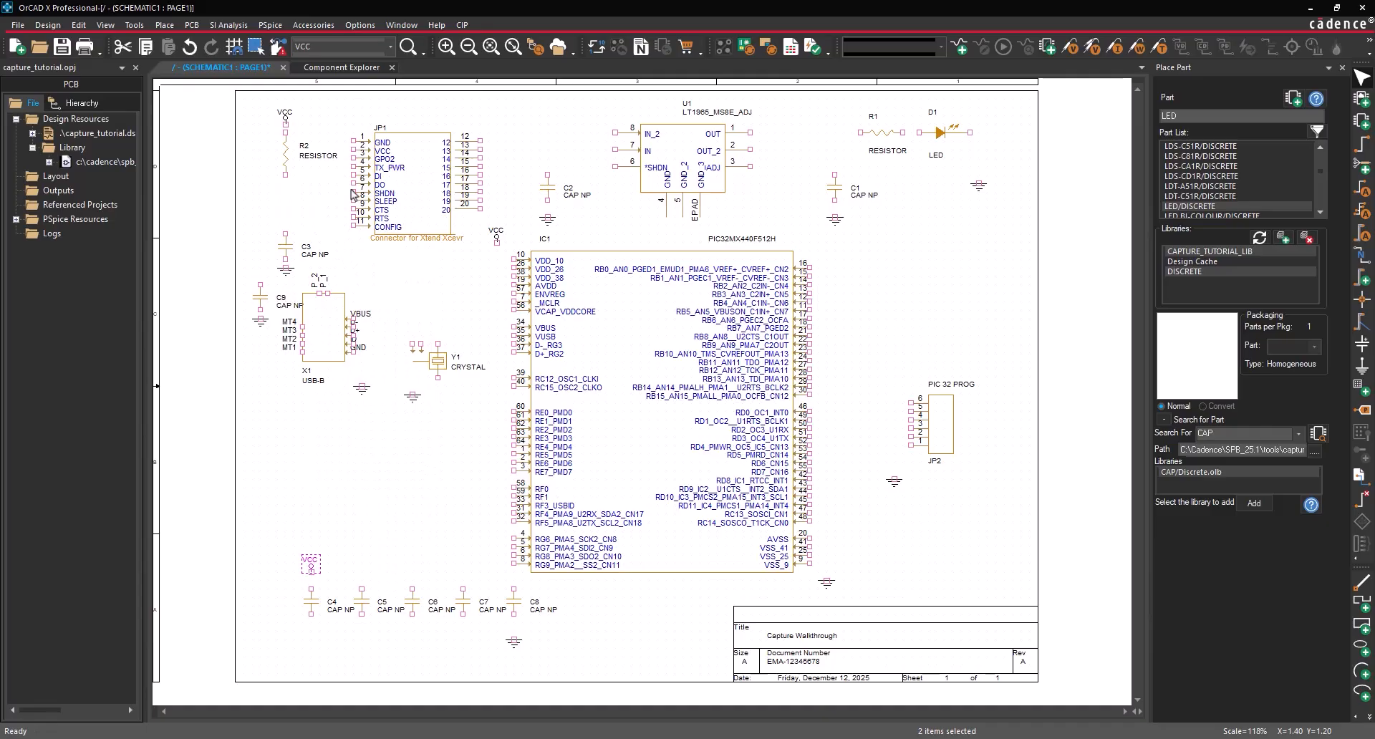
- In CIS Explorer, query for parts whose Value property equals 56000
click(344, 67)
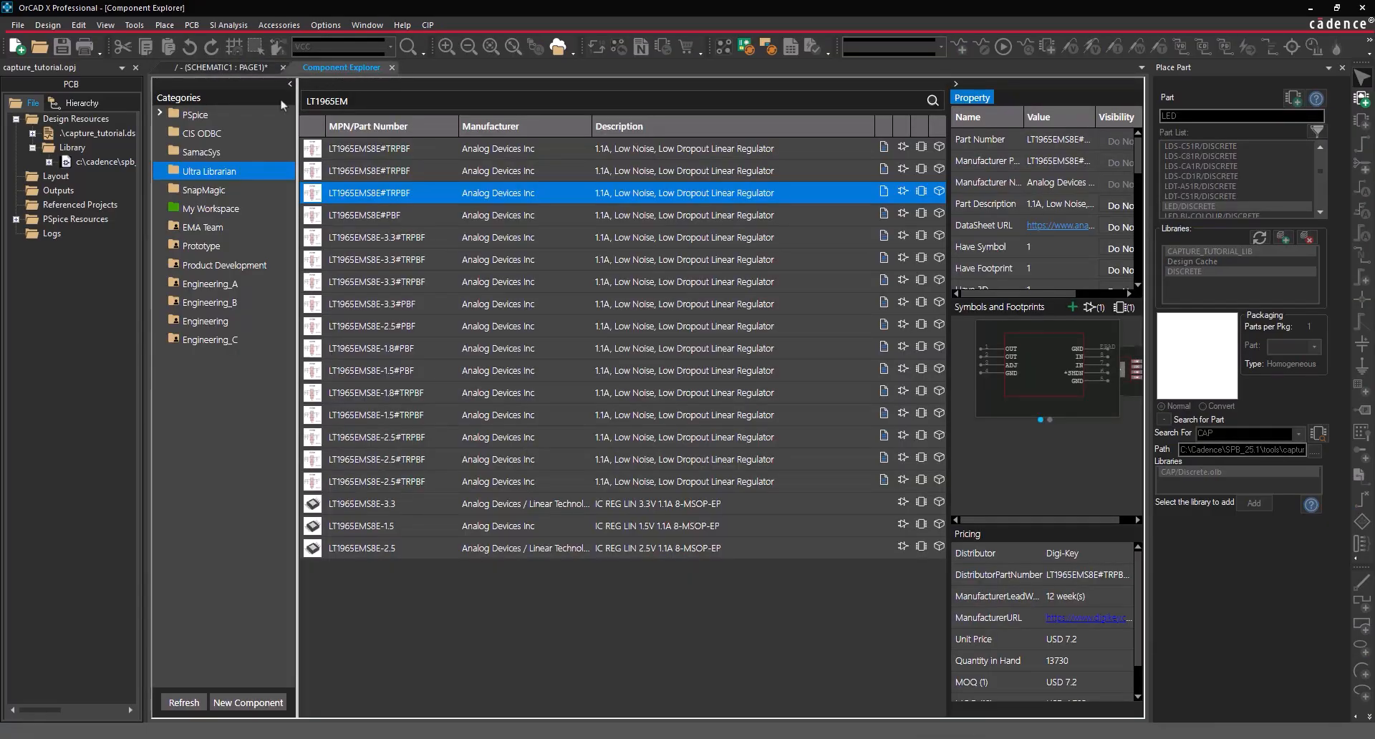
double_click(238, 126)
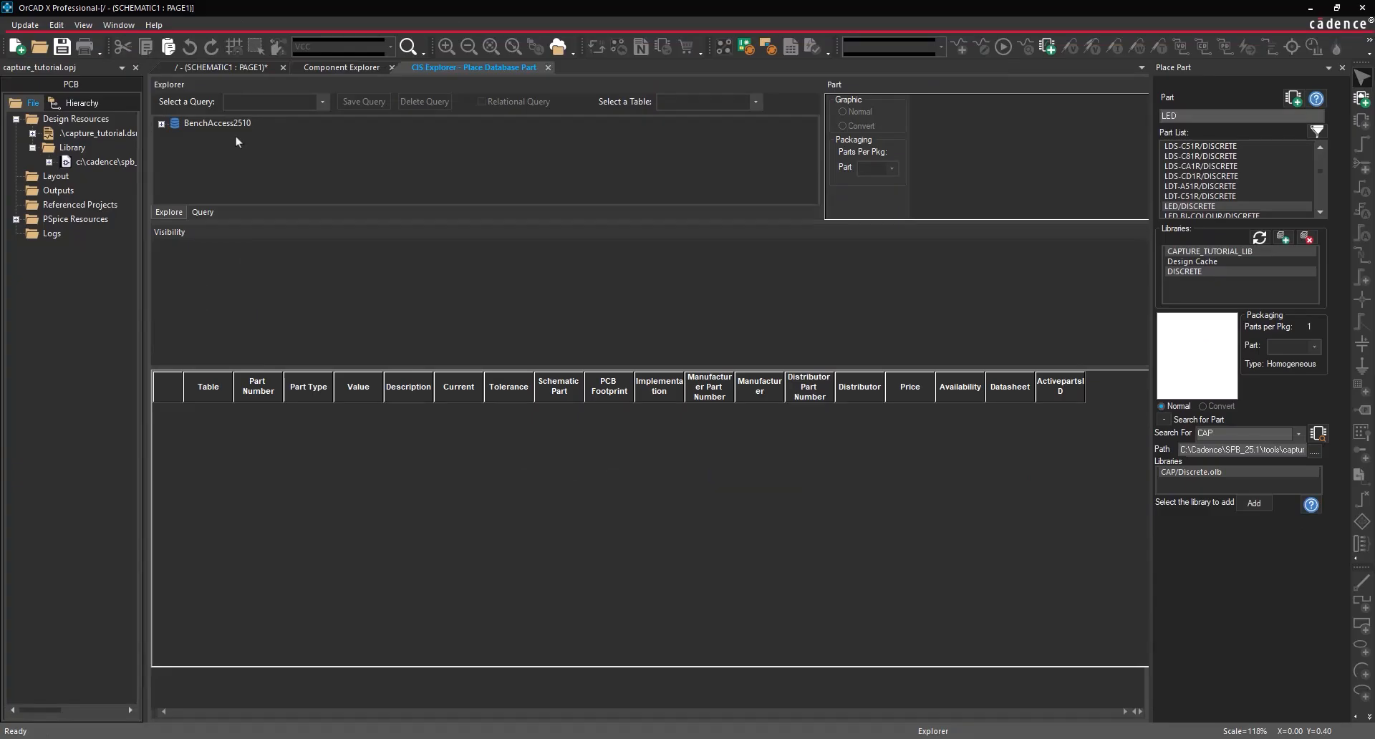
click(203, 212)
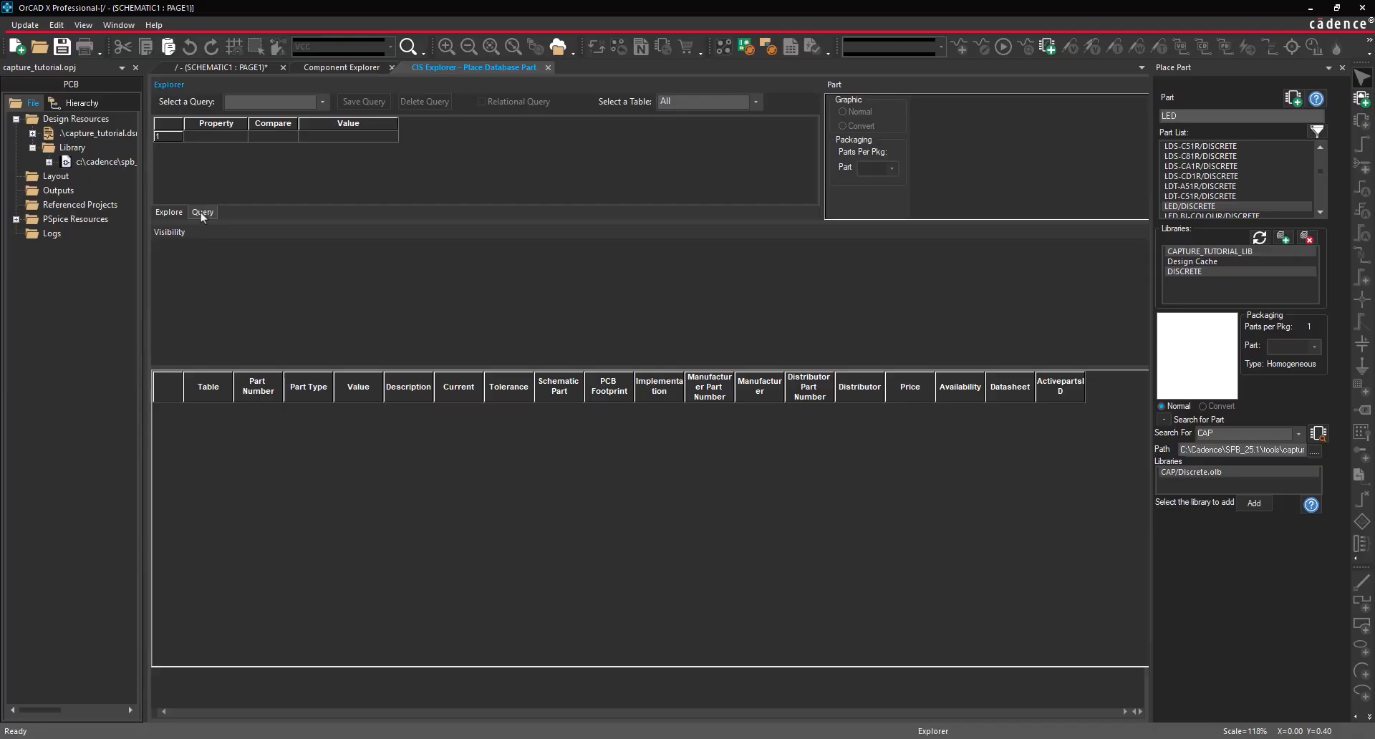
click(224, 136)
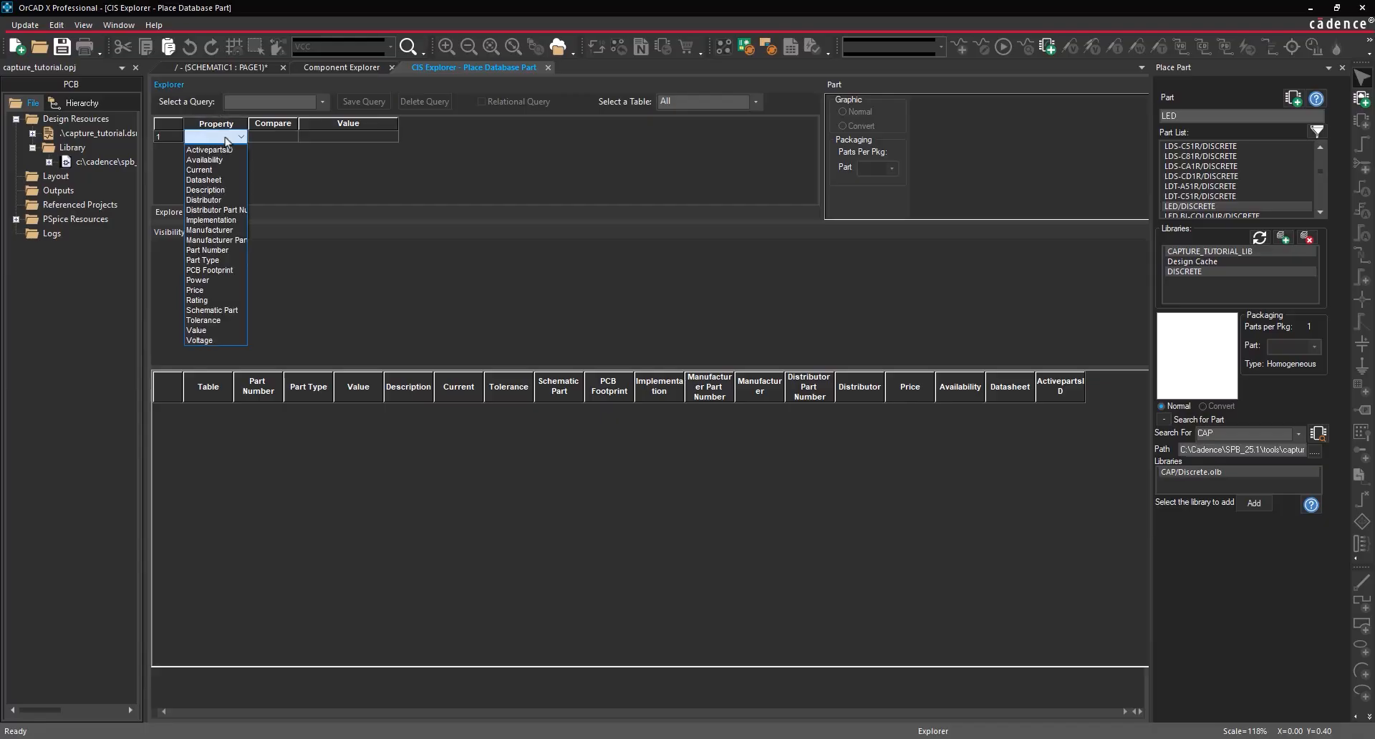
click(204, 331)
click(274, 142)
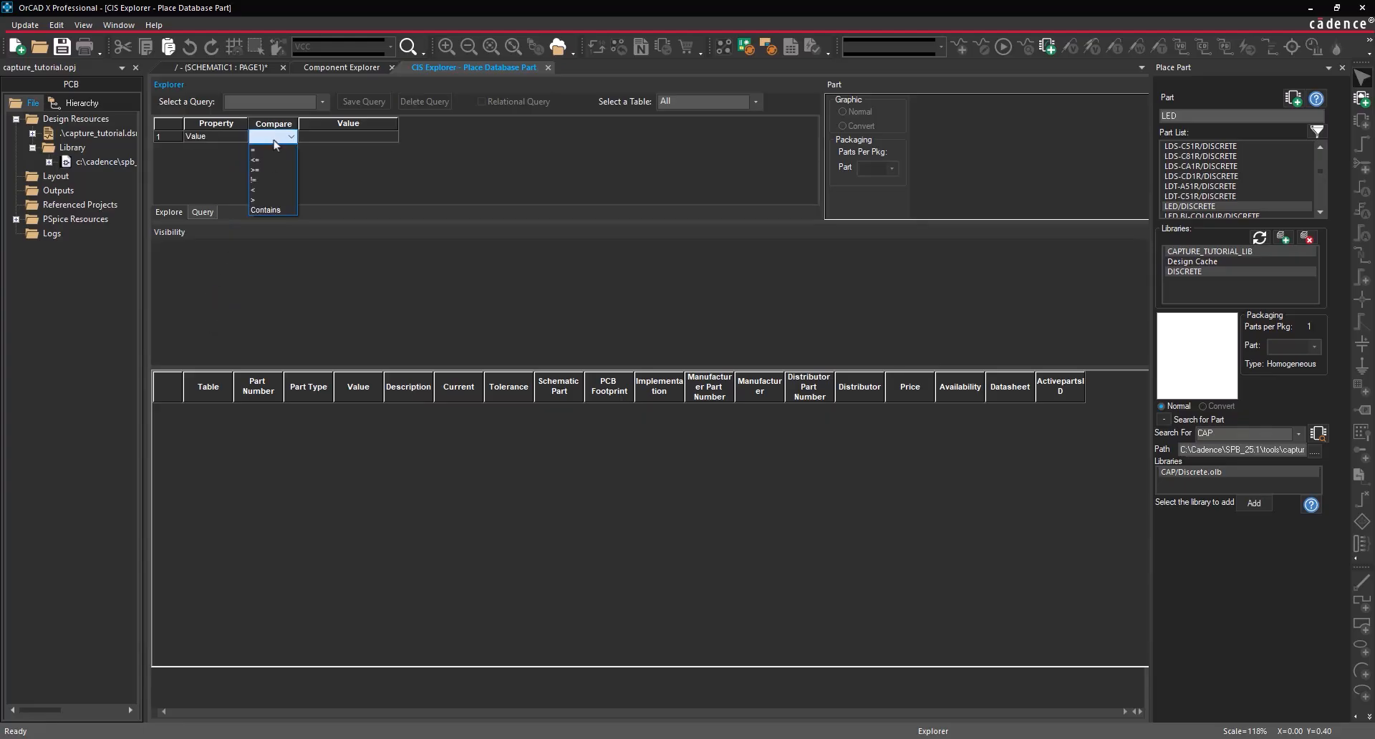
click(273, 149)
click(326, 138)
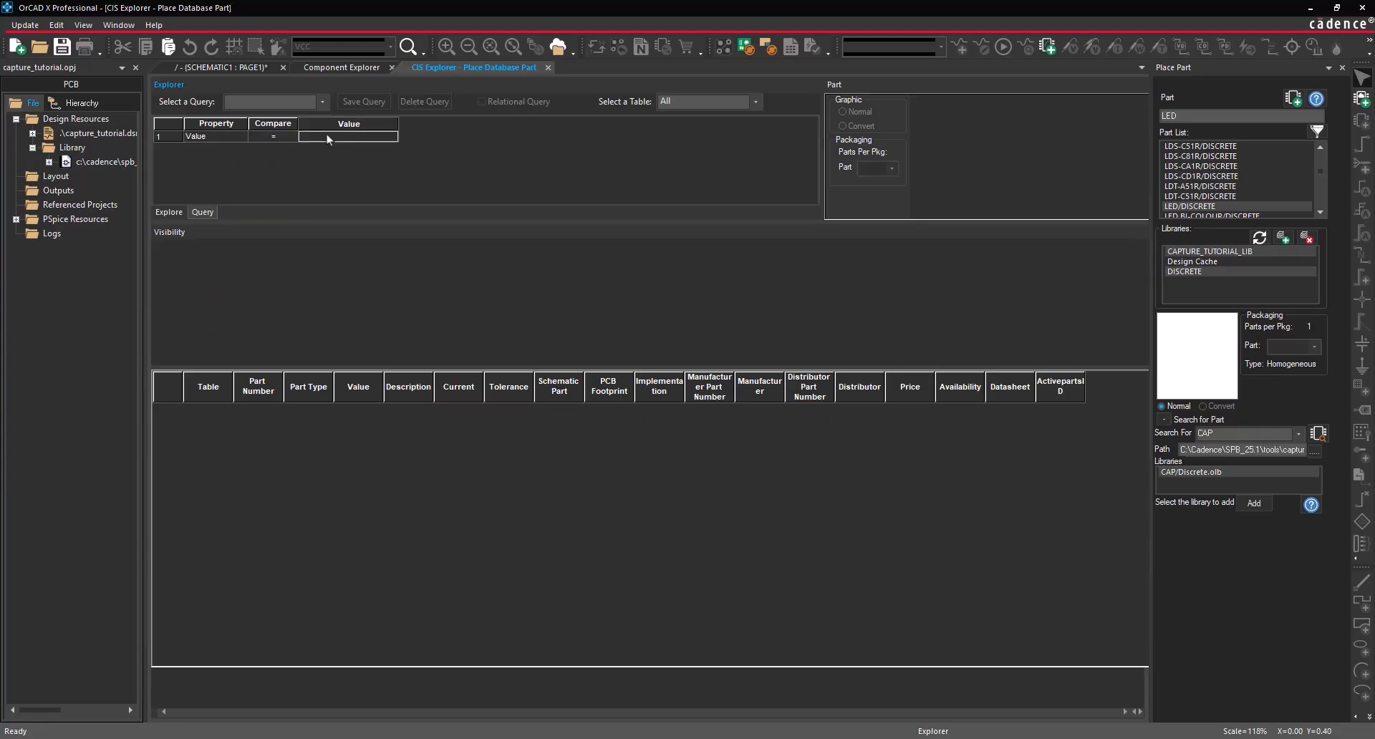
text(56000)
key(Return)
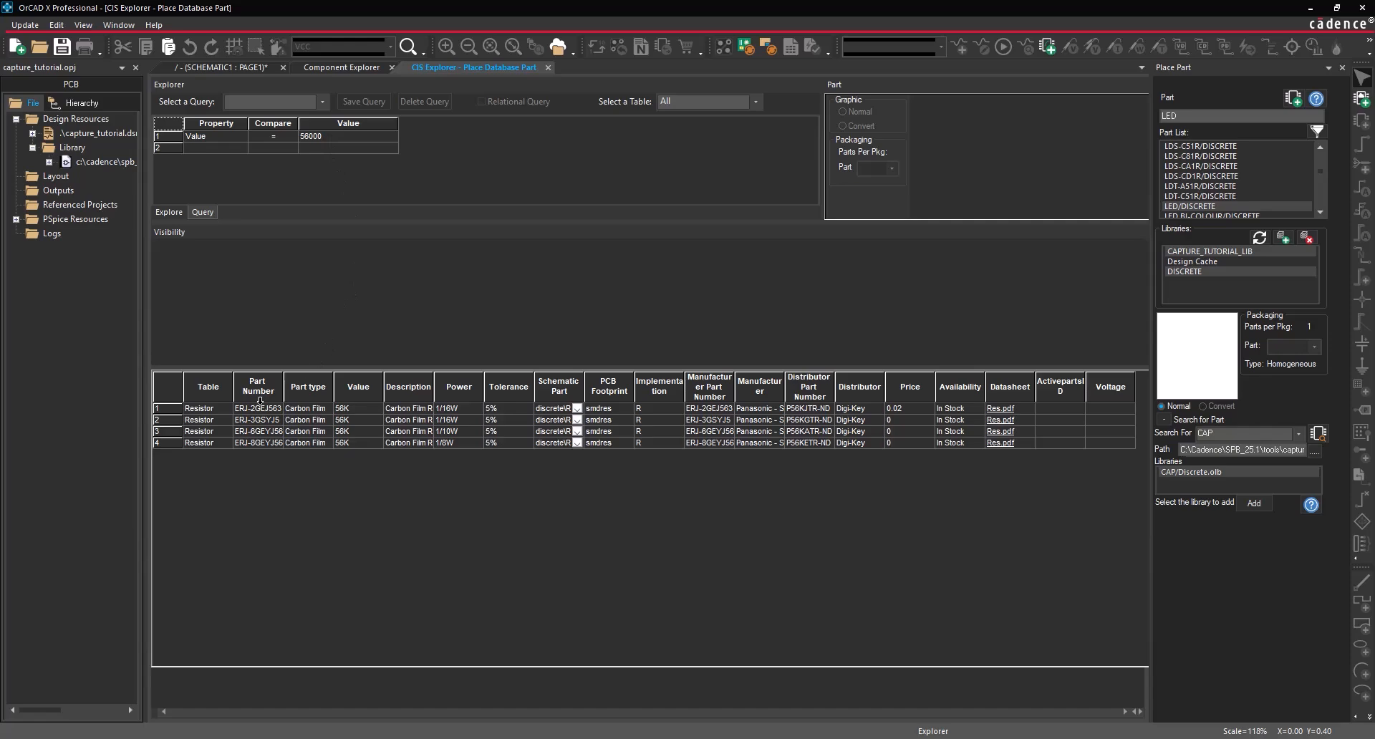
- Start placing the first 56K resistor result as a database part, then cancel
click(255, 409)
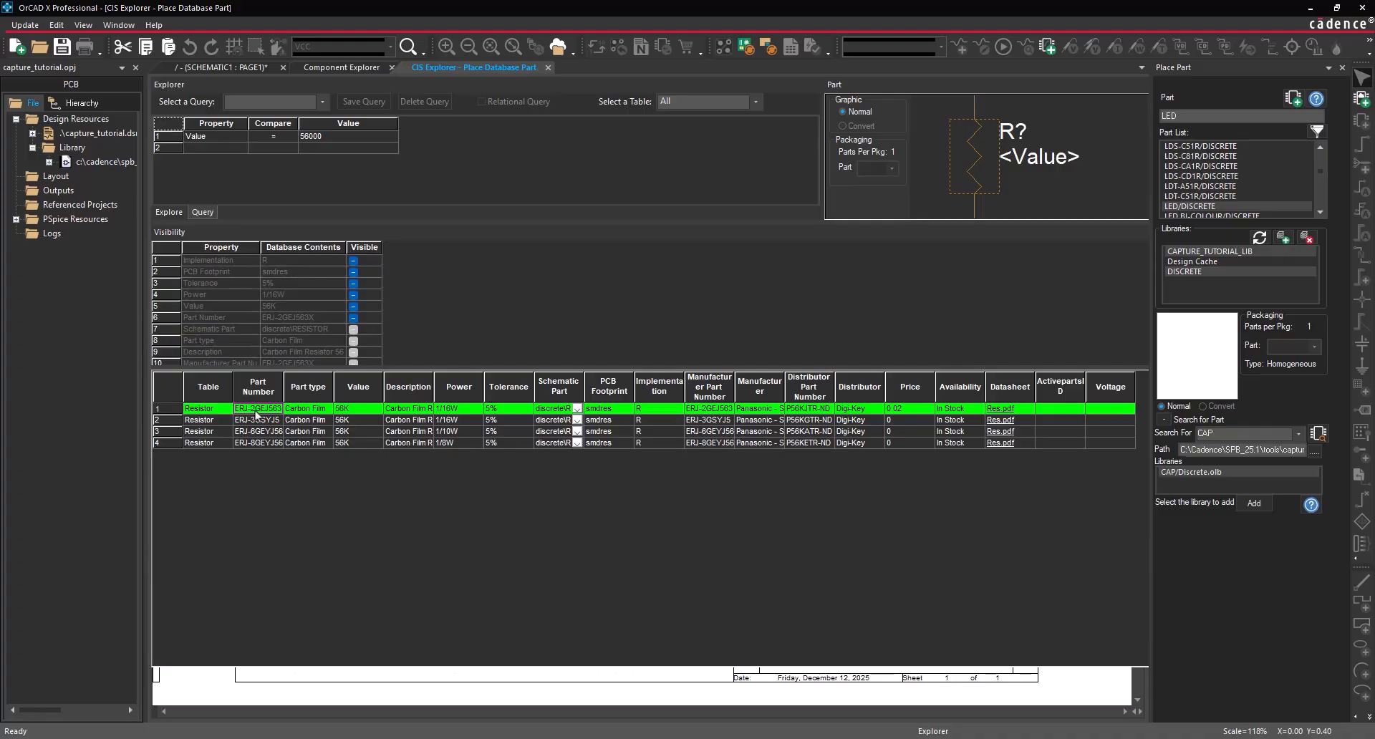
right_click(256, 414)
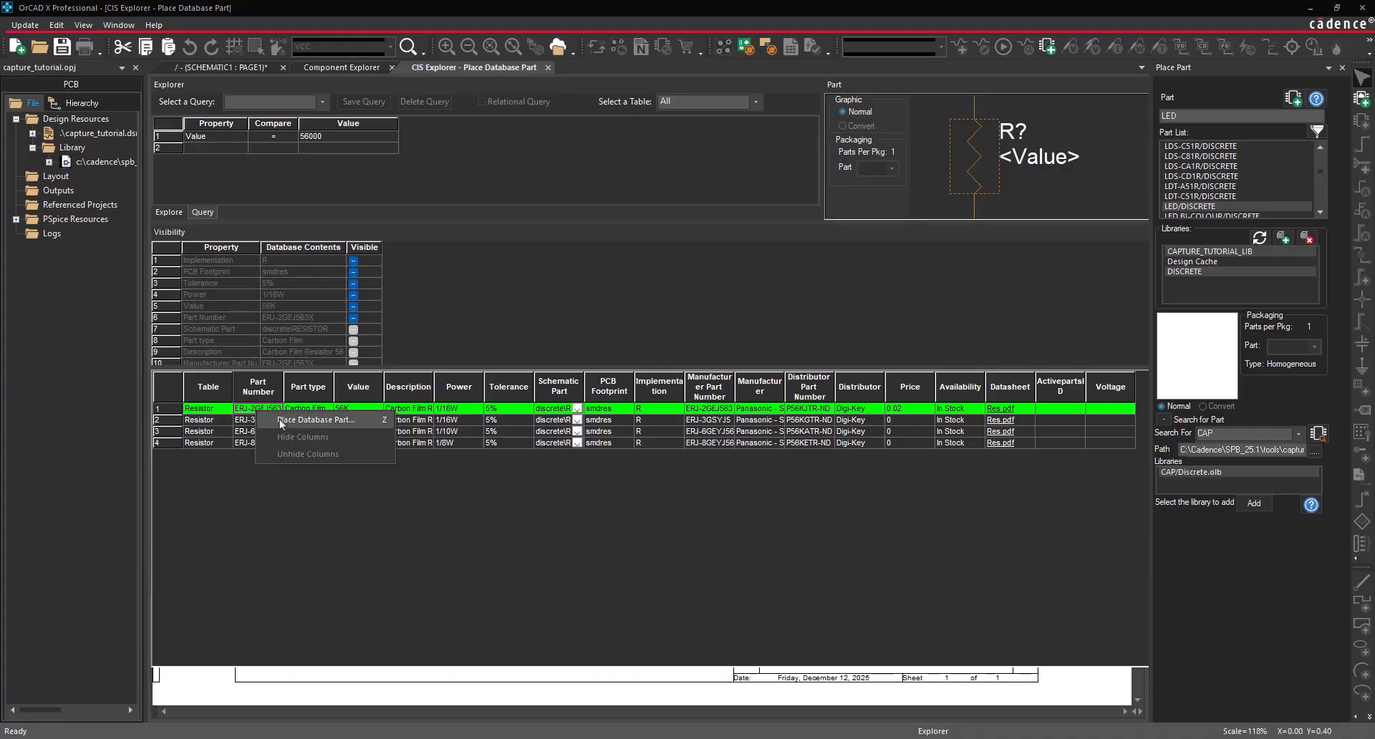
click(279, 419)
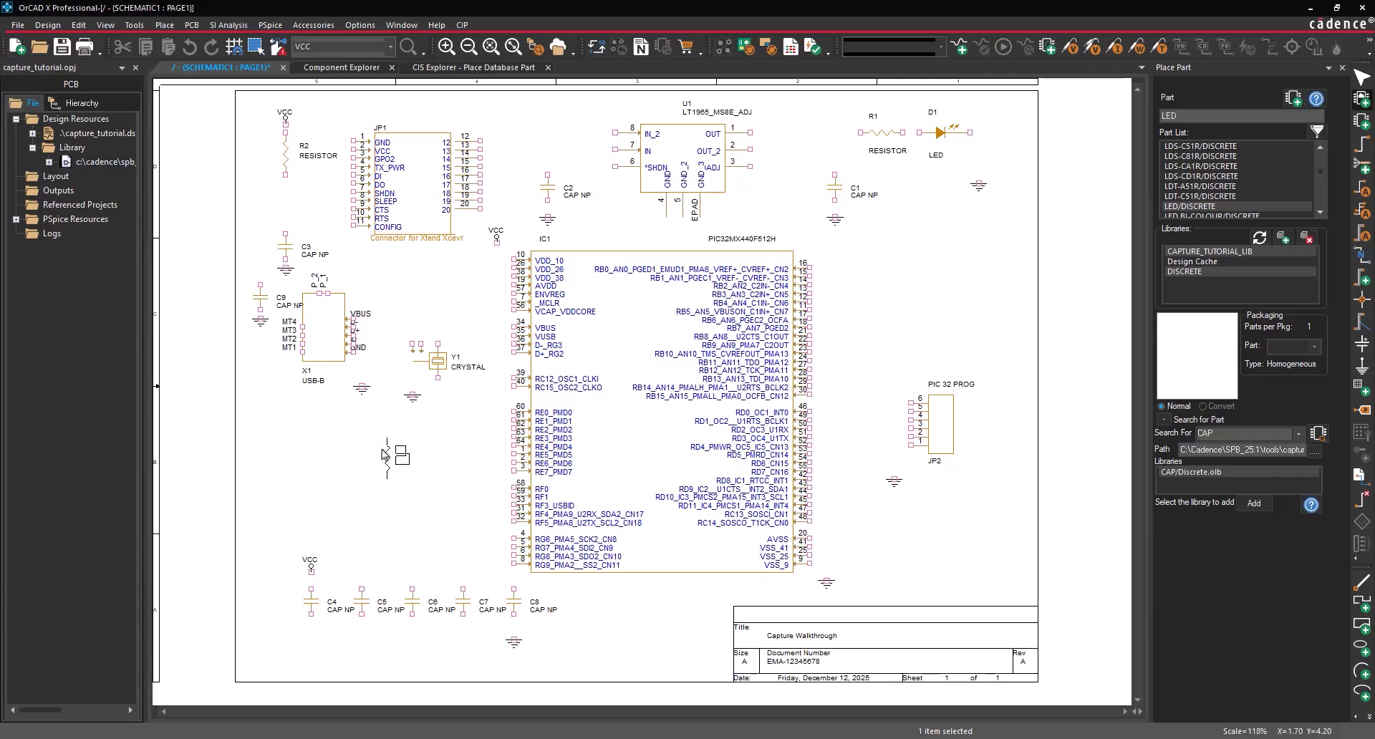
key(Escape)
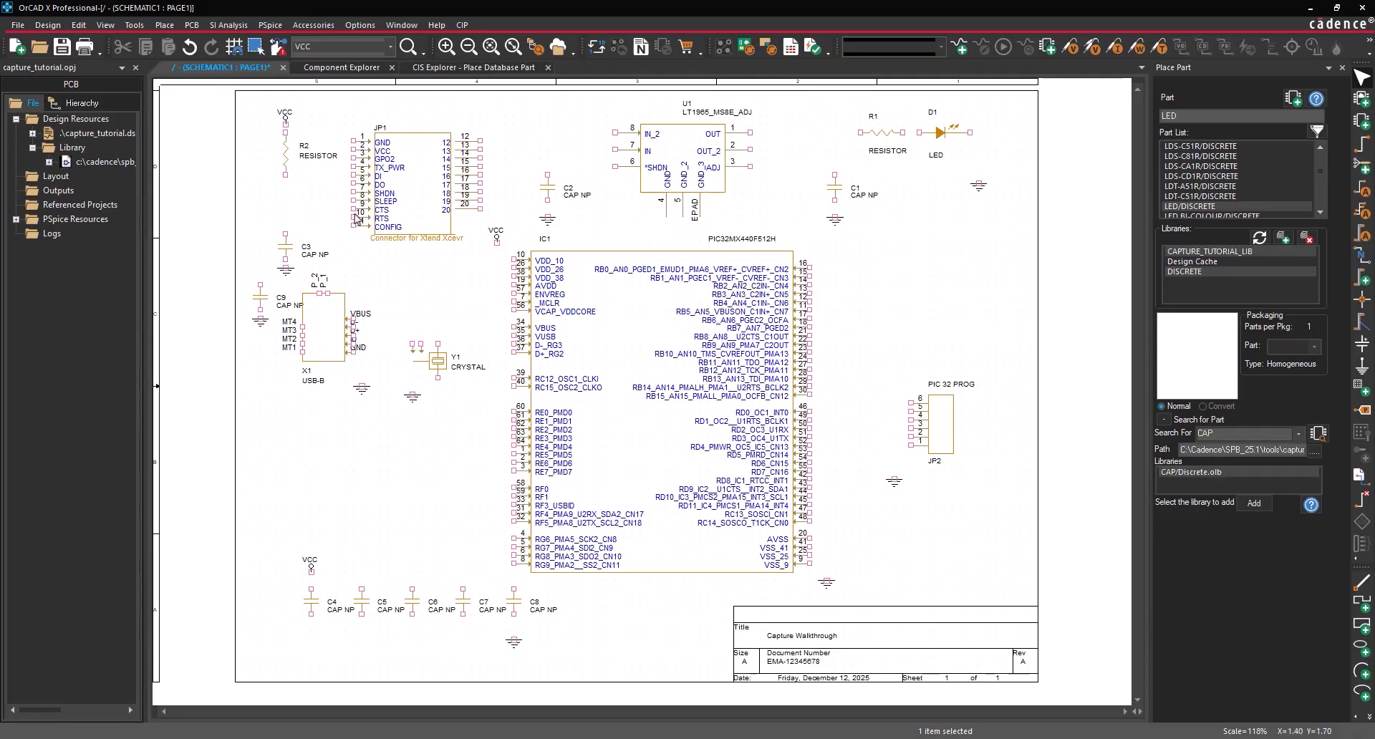
- In Component Explorer, search the EMA Team library for 'Res' parts
click(358, 63)
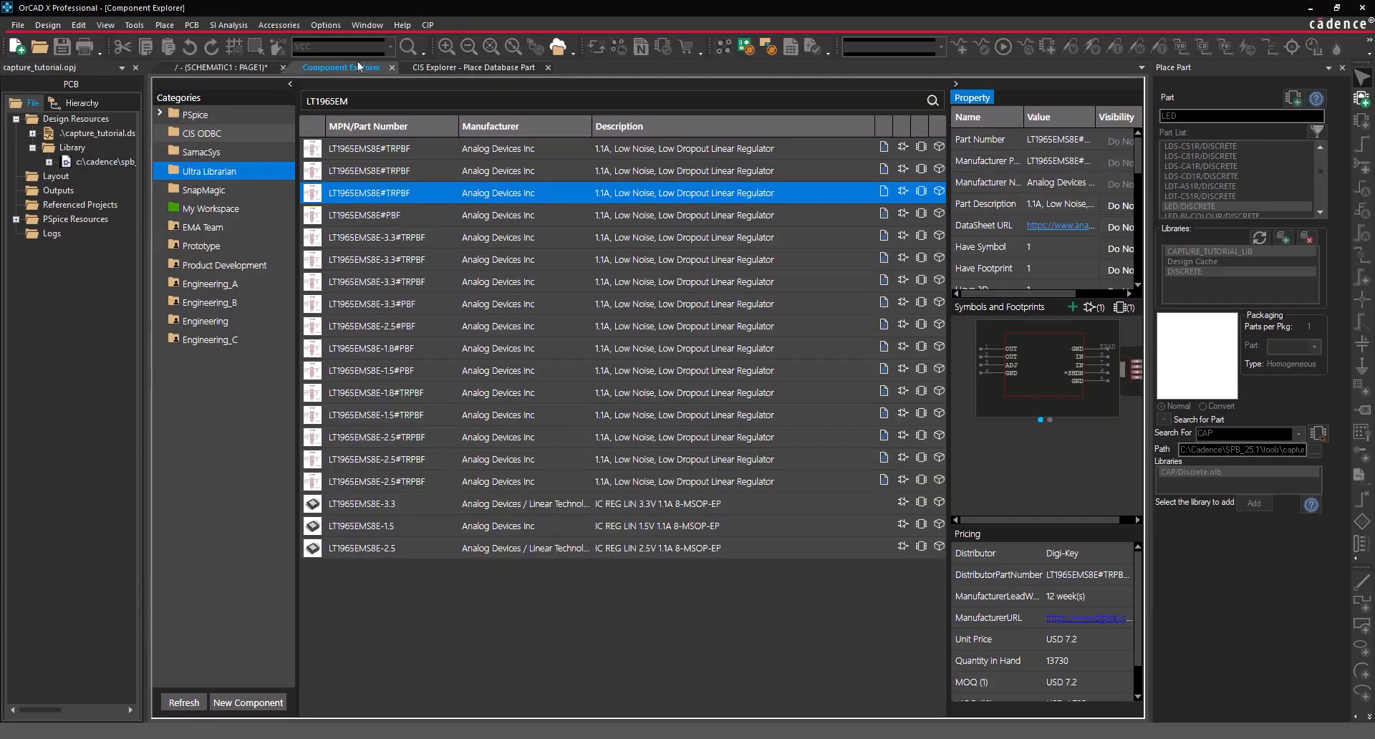
click(240, 225)
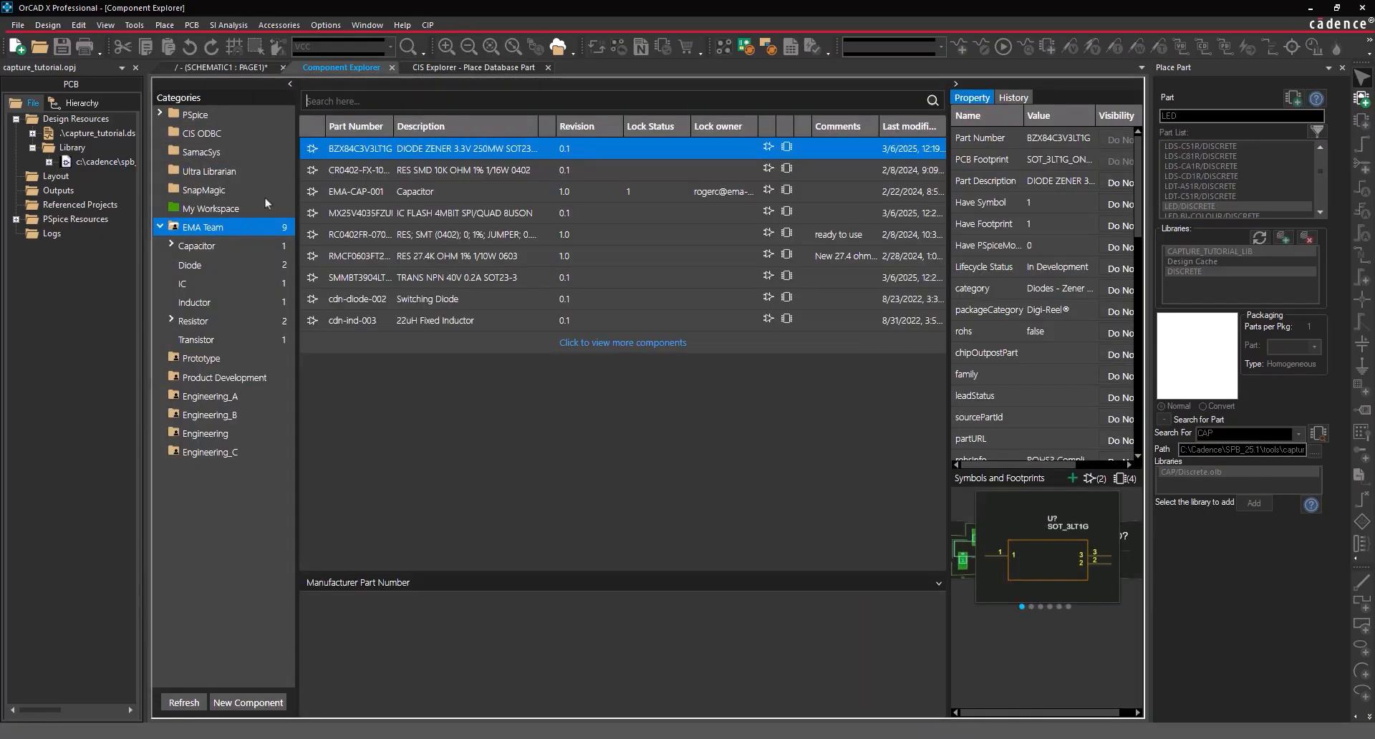
click(339, 101)
text(Res)
key(Return)
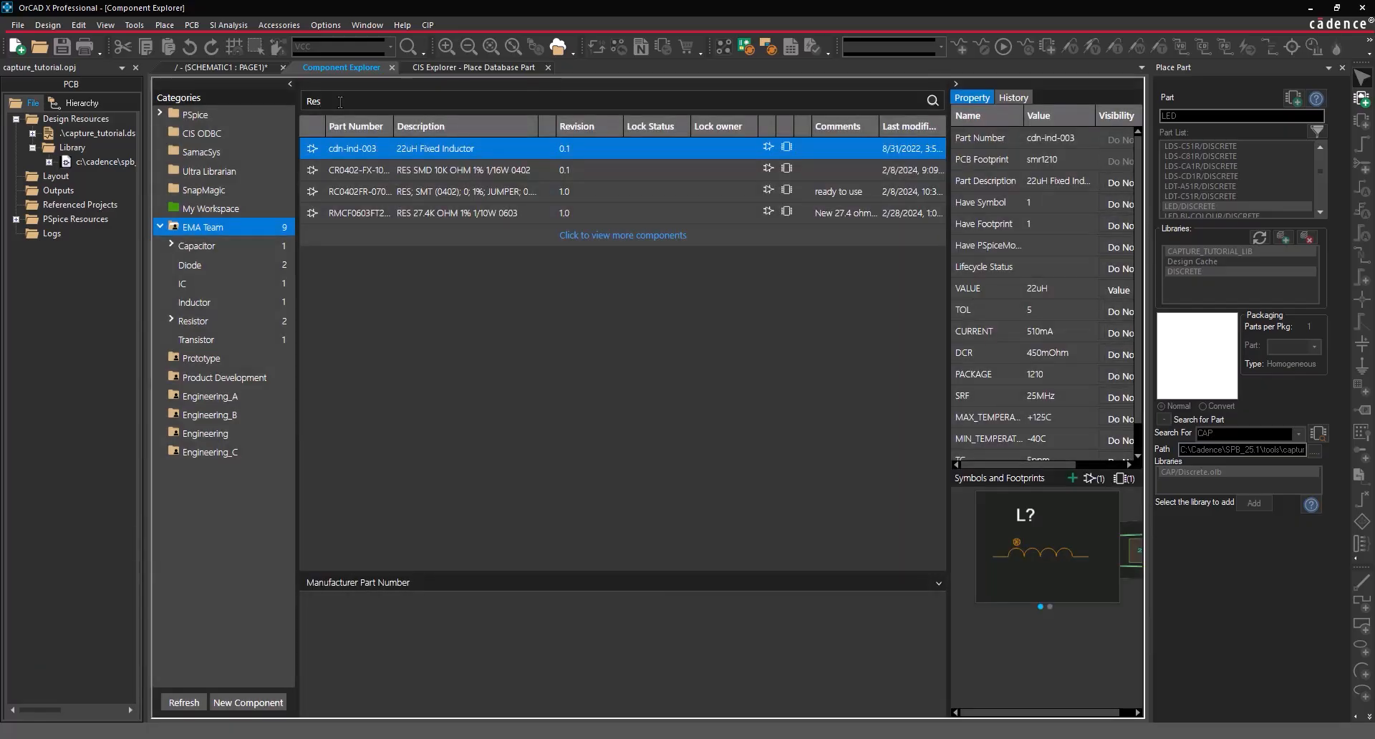
- Start placing the CR0402 10K resistor on the schematic, then cancel with Esc
click(369, 169)
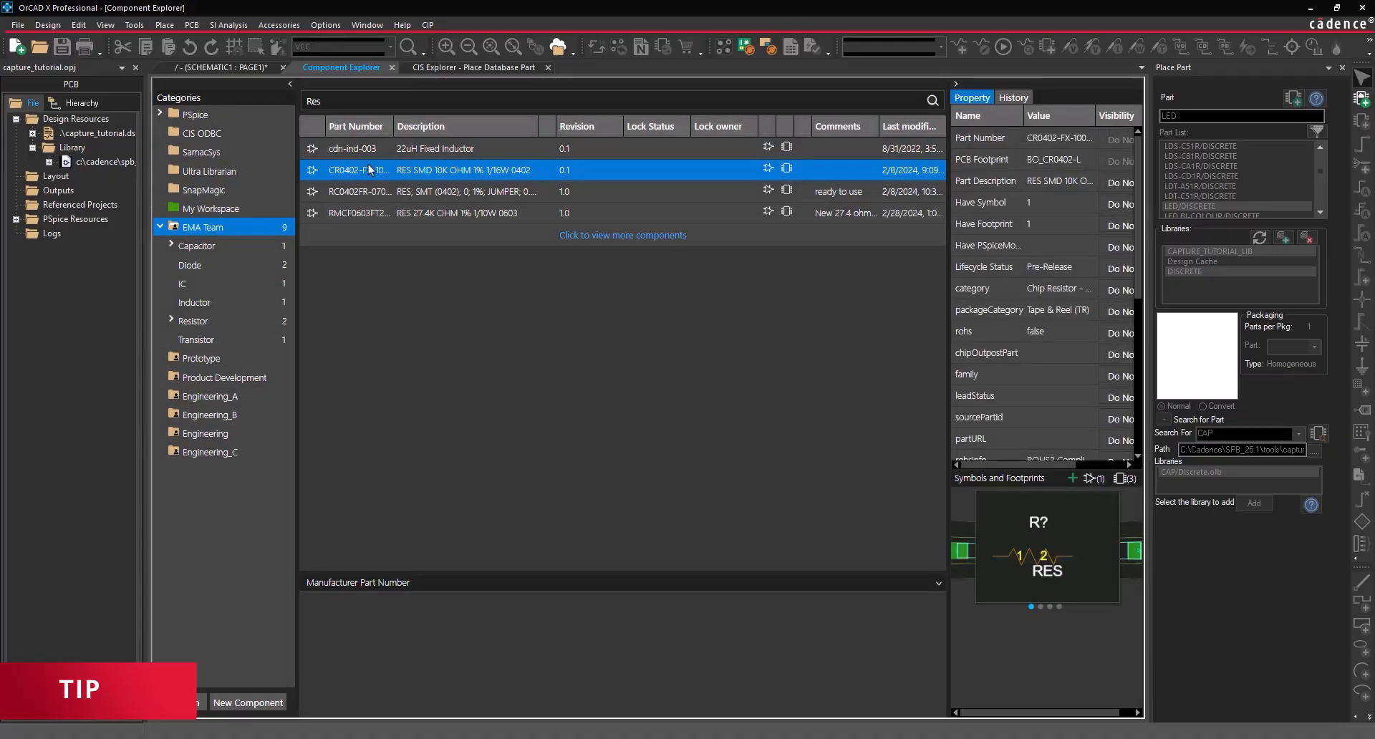
right_click(368, 166)
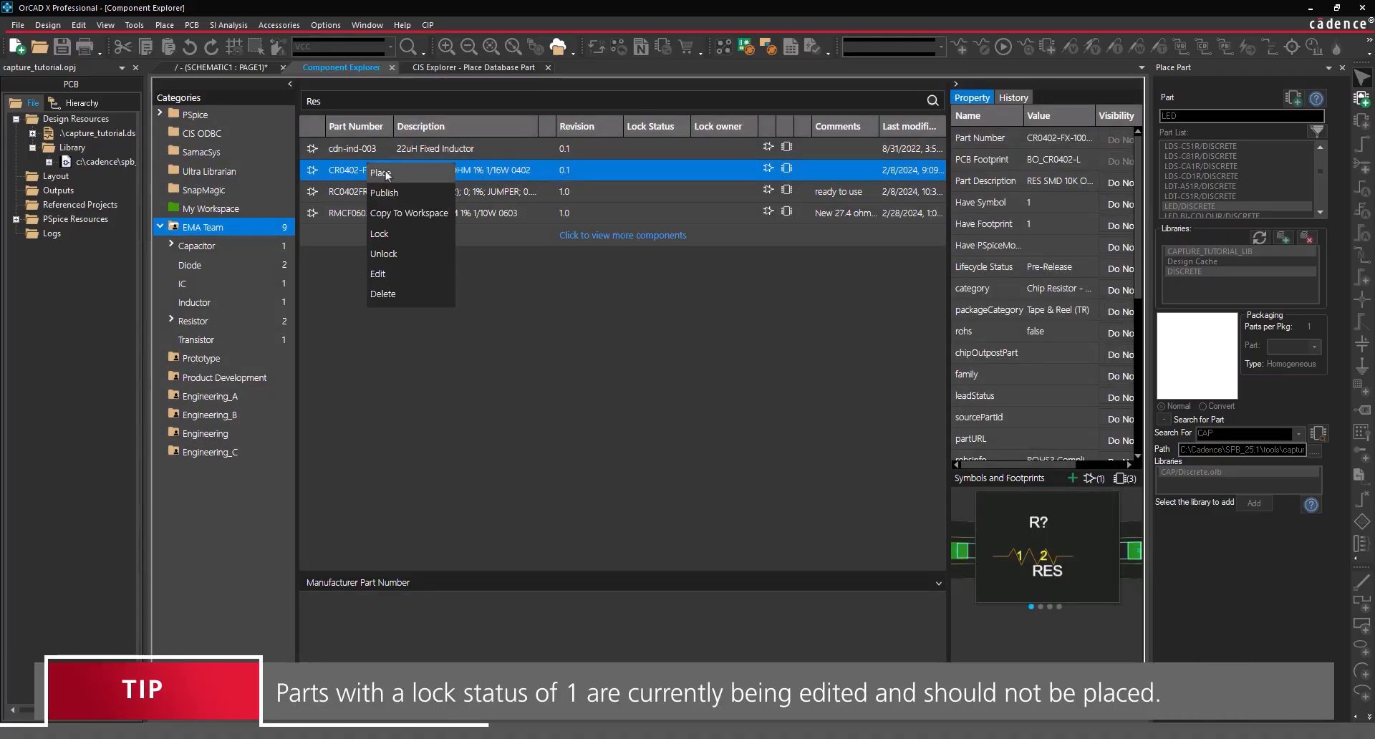
click(385, 174)
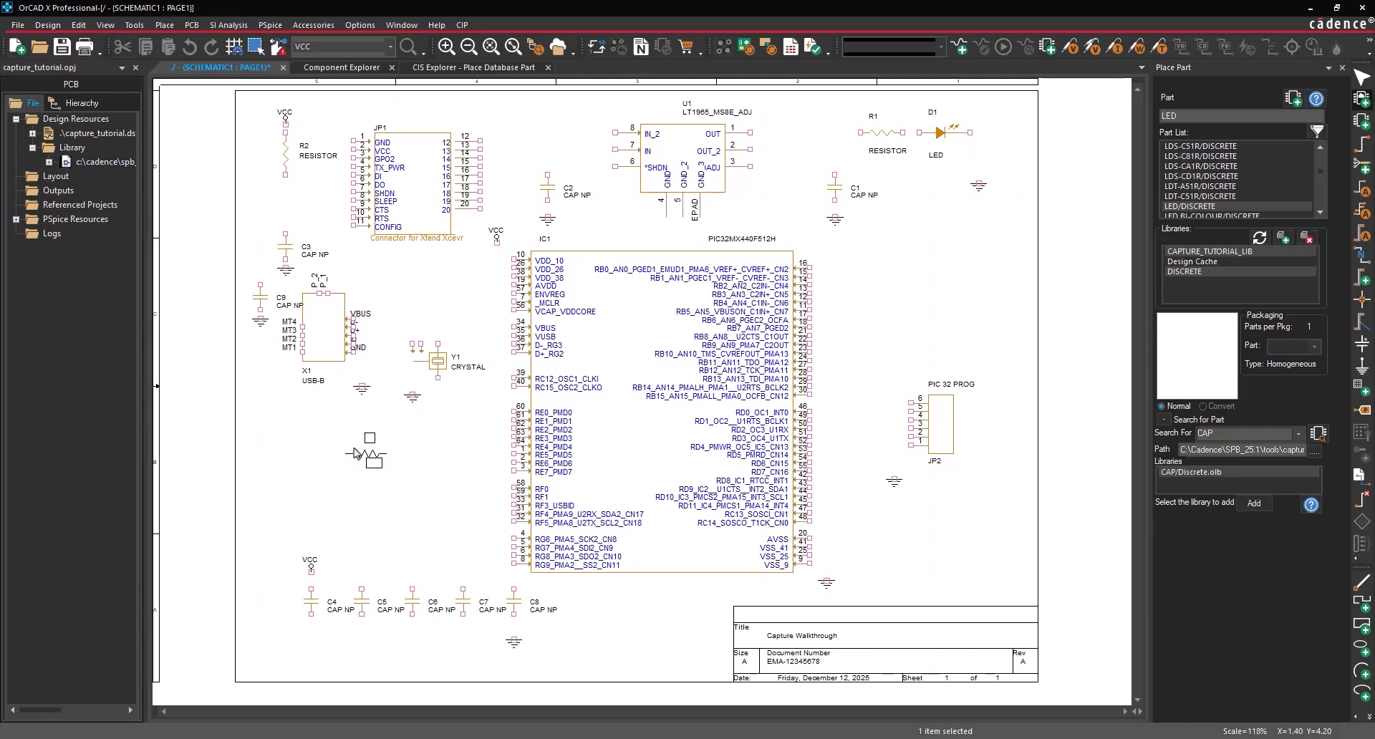
key(Escape)
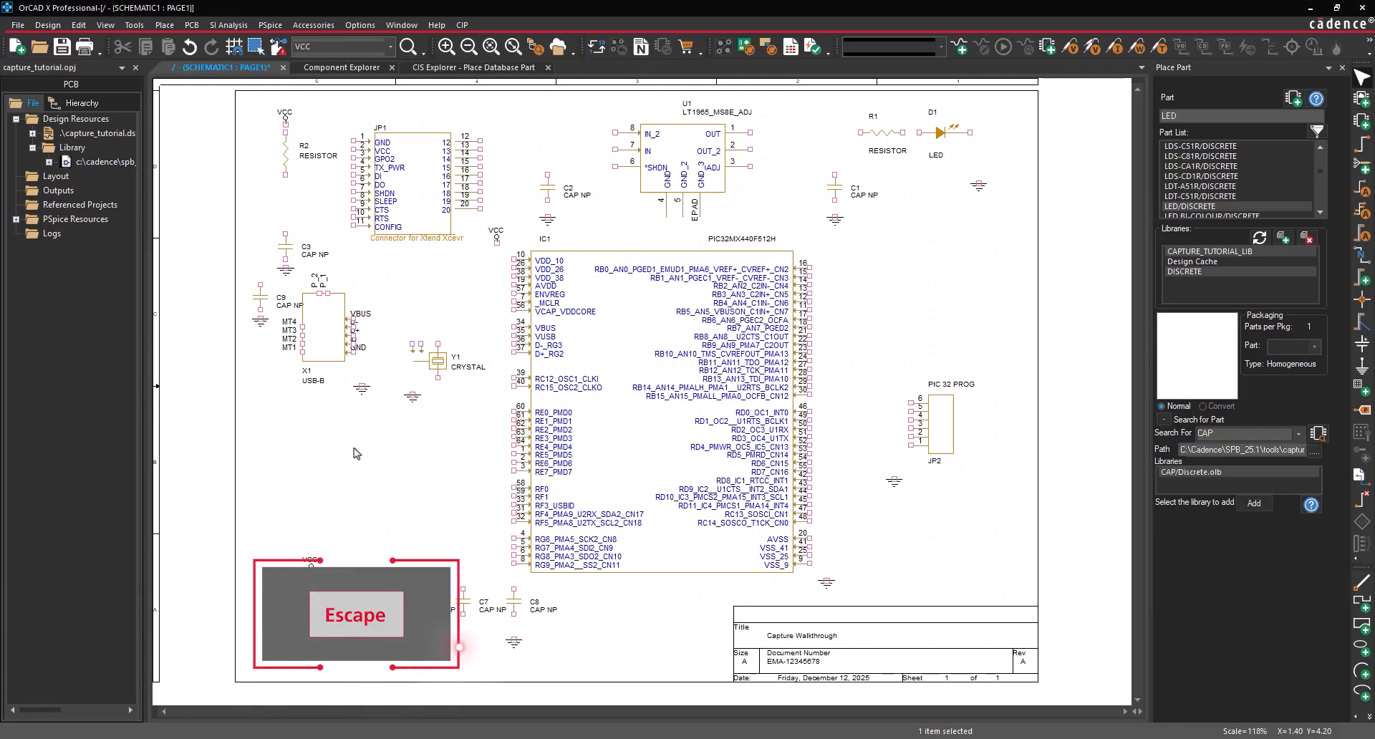
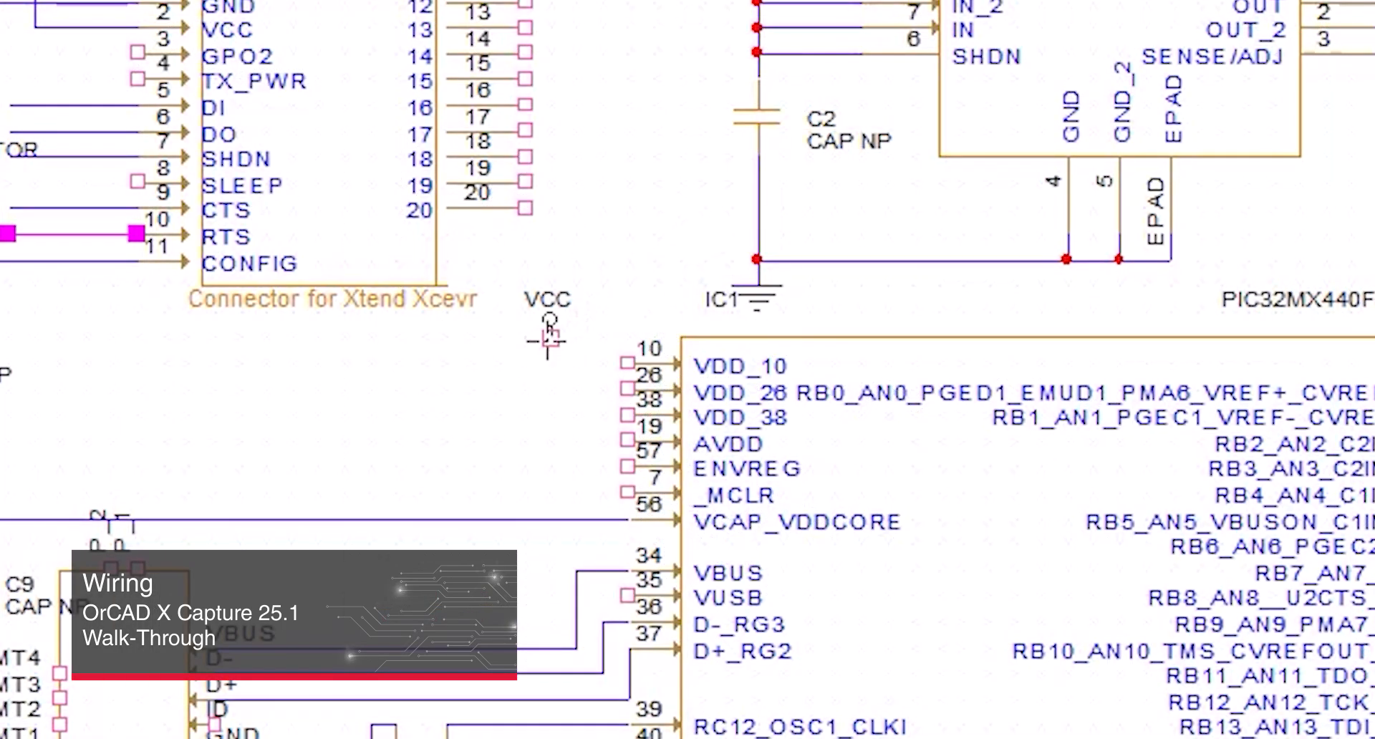
- Begin a wire at the VCC pin
click(550, 336)
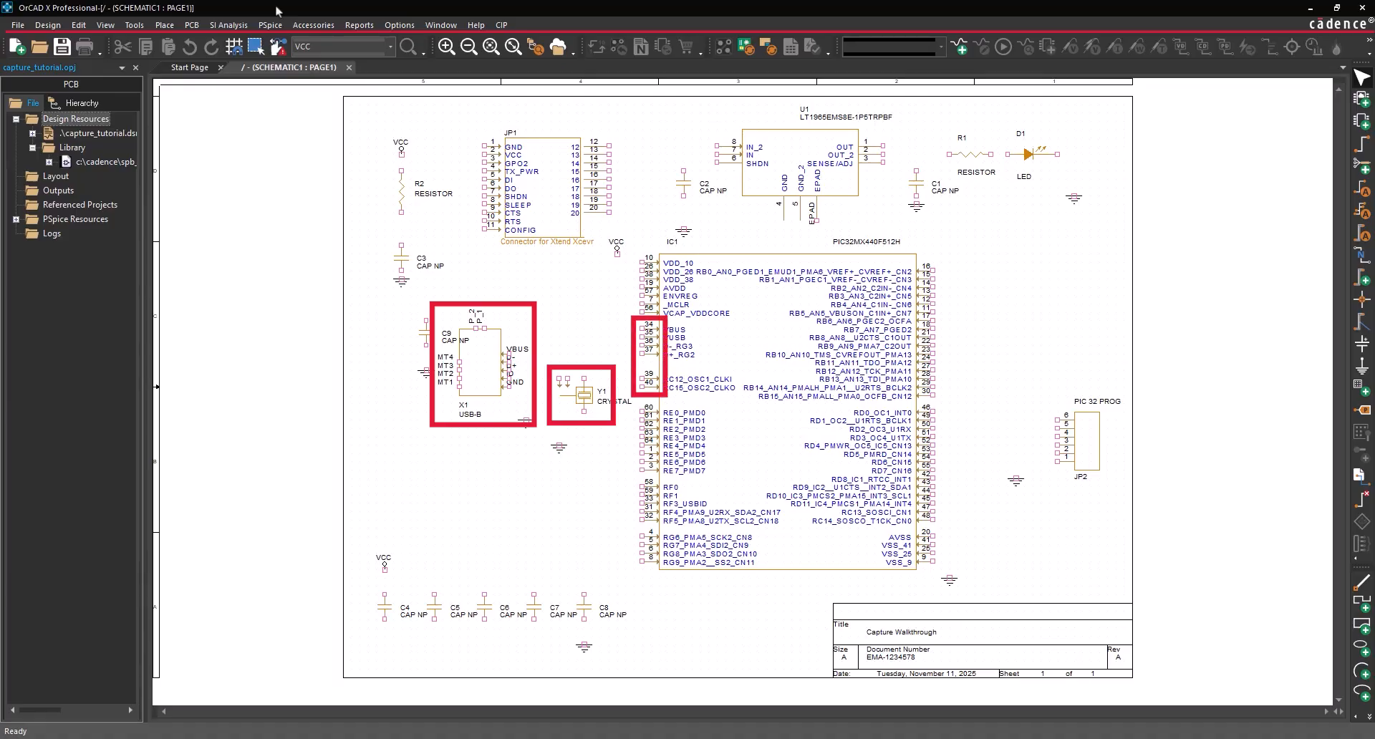
- With Auto Wire Two Points, connect crystal Y1's pins to IC1 pins 39 and 40
click(164, 24)
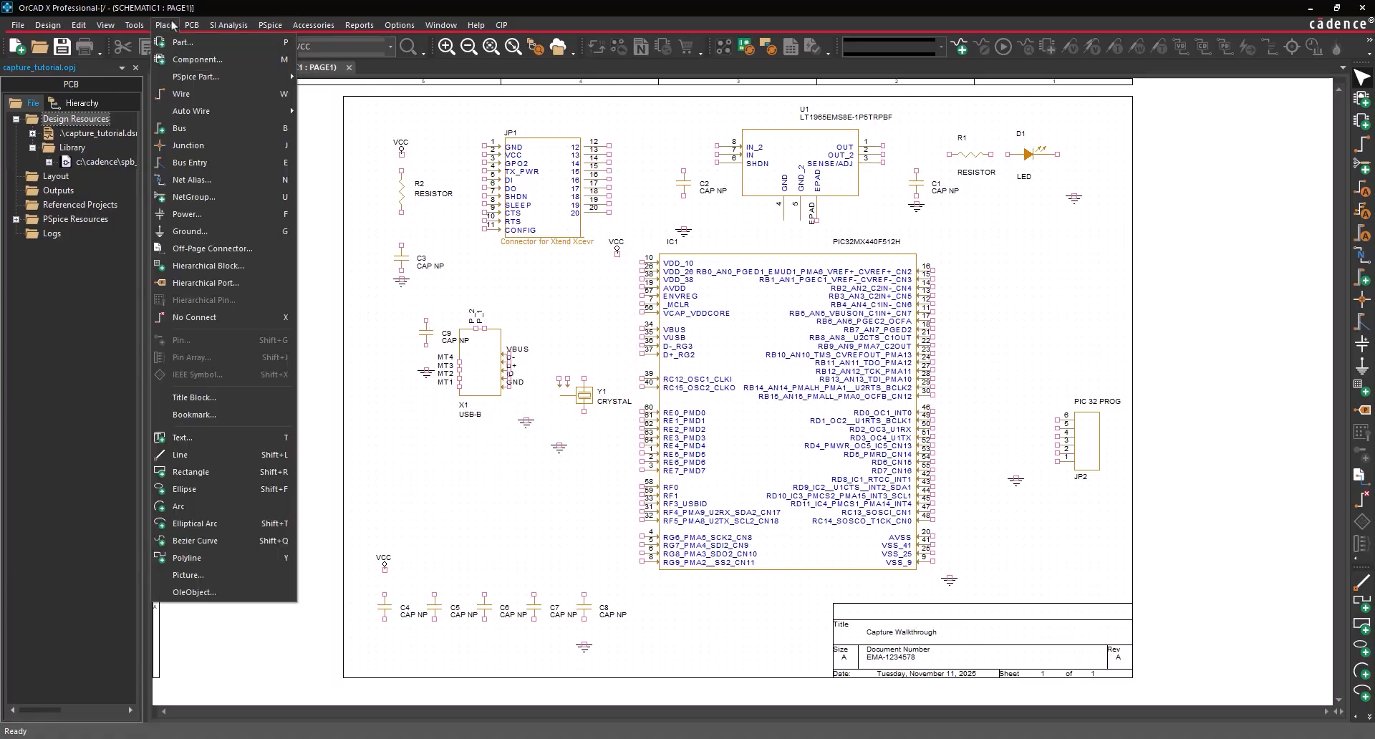
mouse_move(190, 113)
click(316, 110)
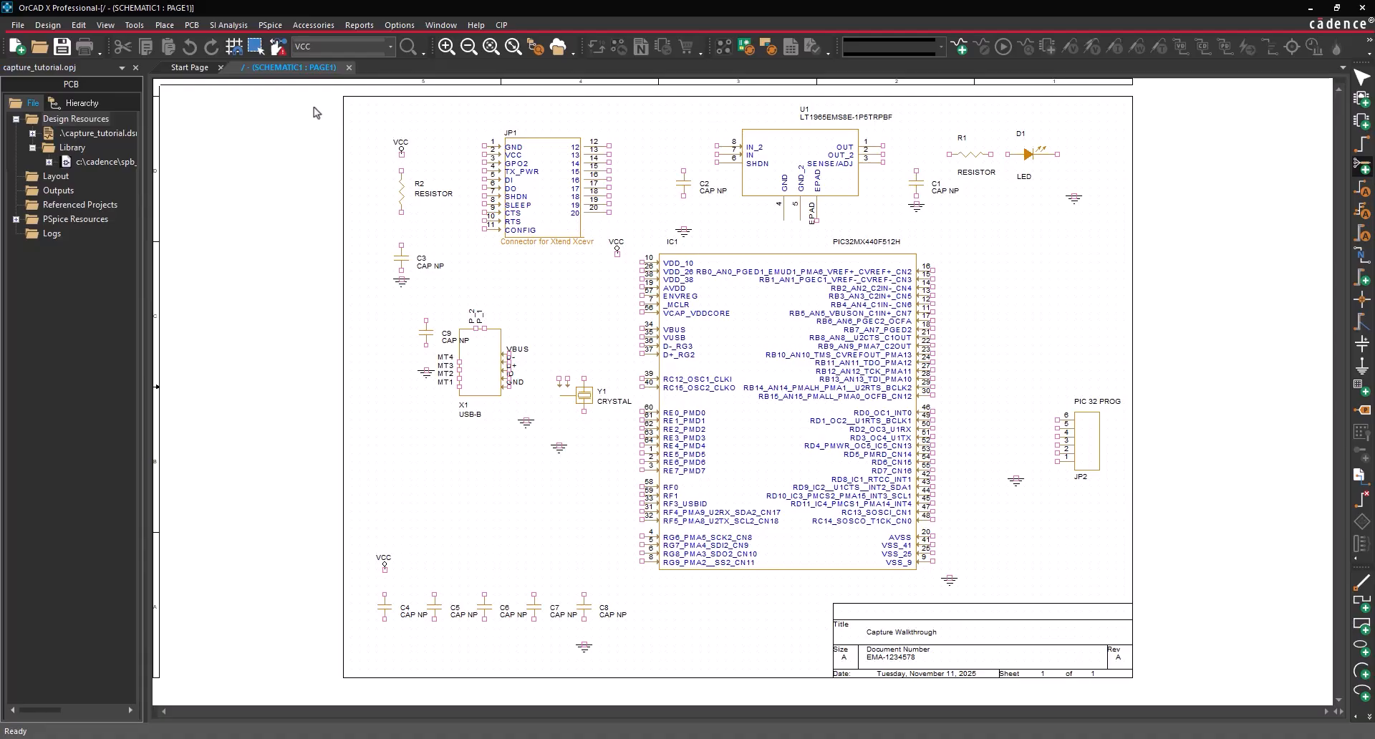
click(582, 379)
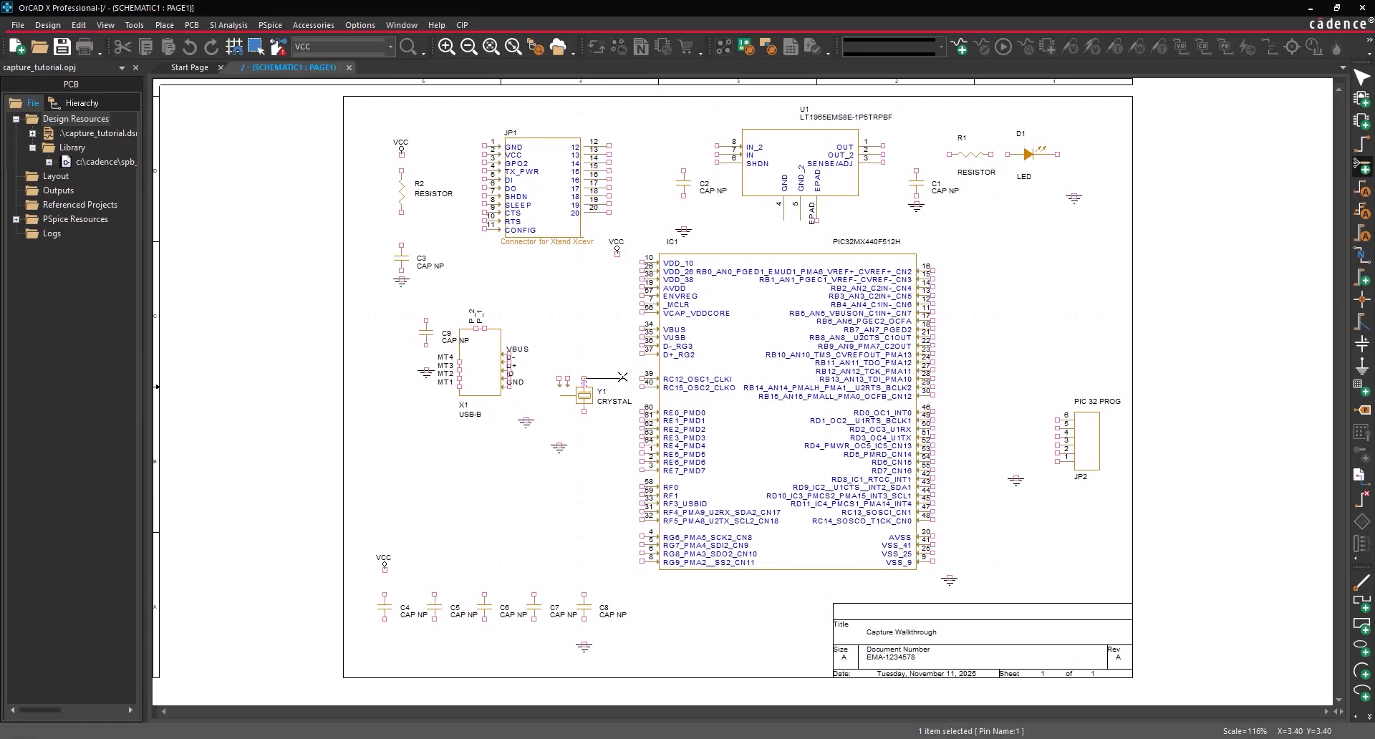
click(647, 377)
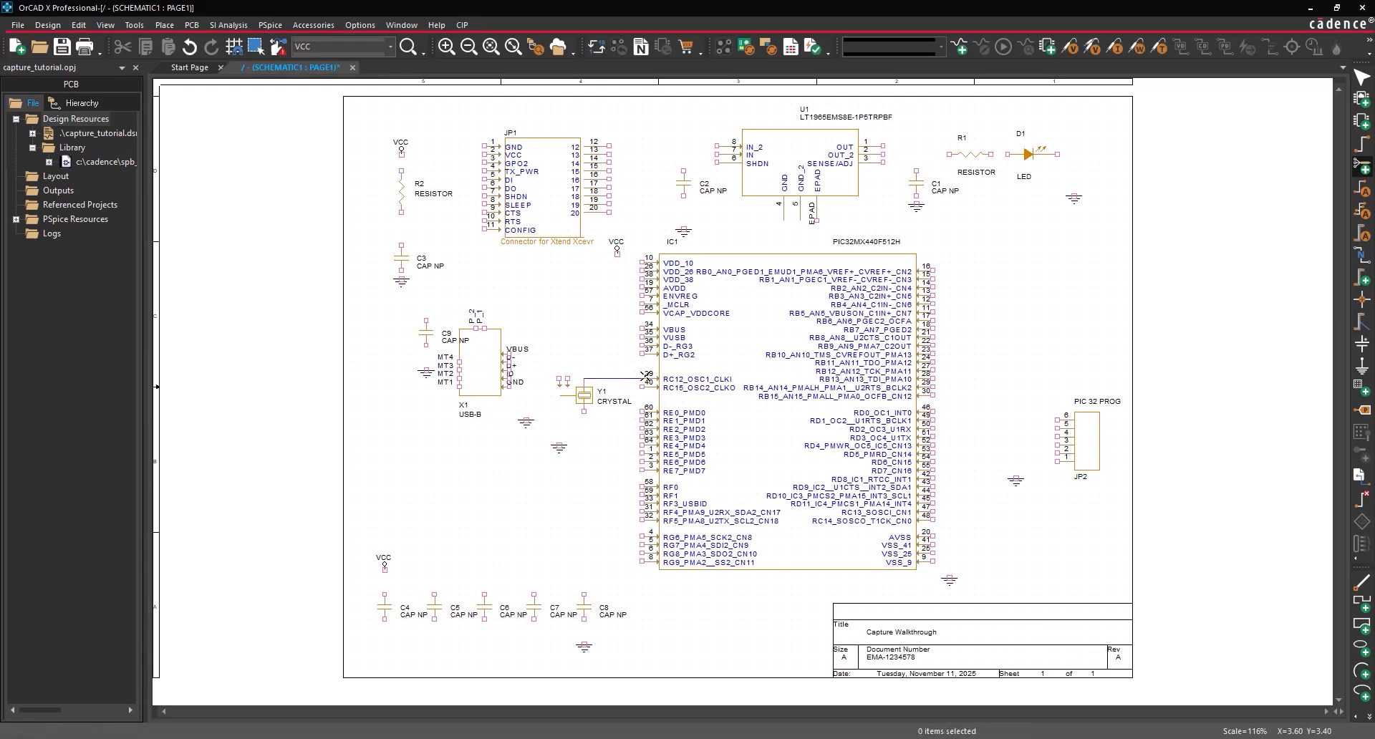
click(584, 410)
click(640, 386)
- Auto-wire USB connector X1's D+ and D- to IC1 pins 37 and 36
click(509, 371)
click(640, 355)
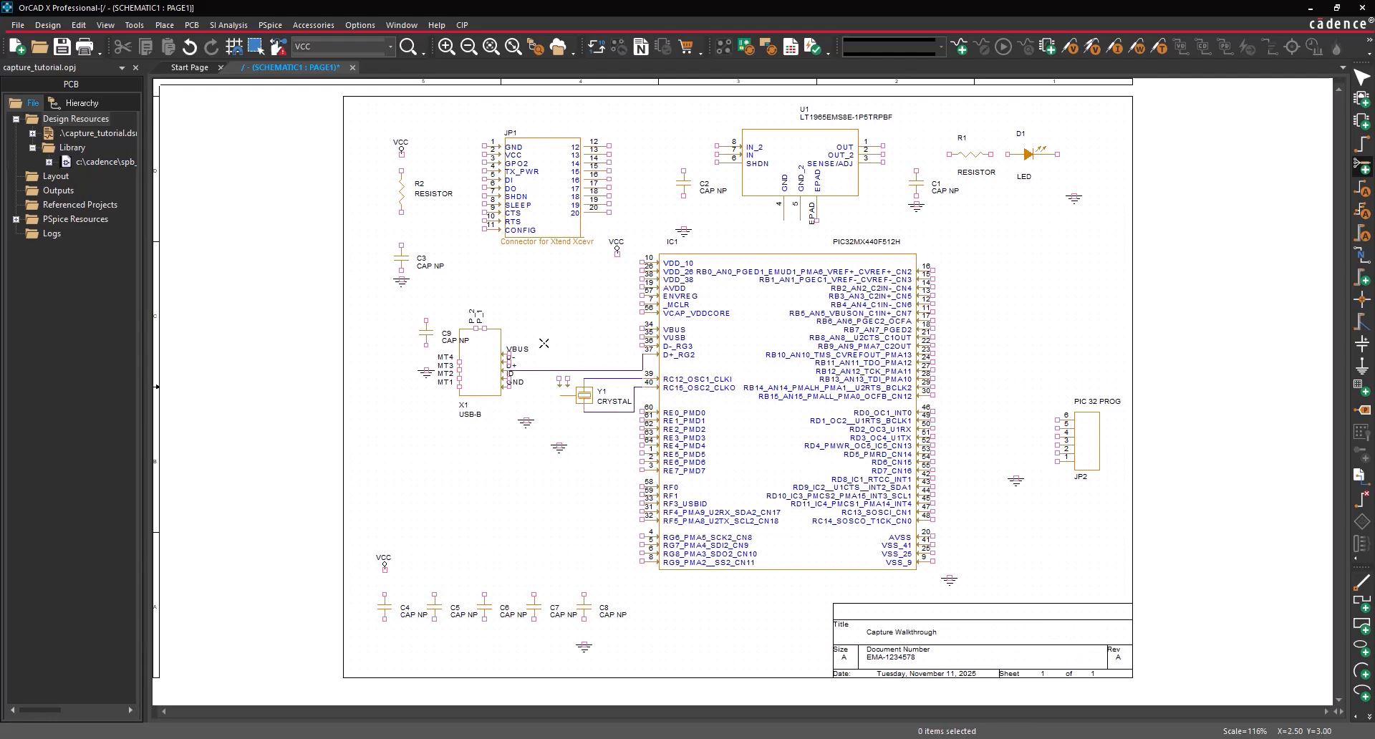
click(508, 359)
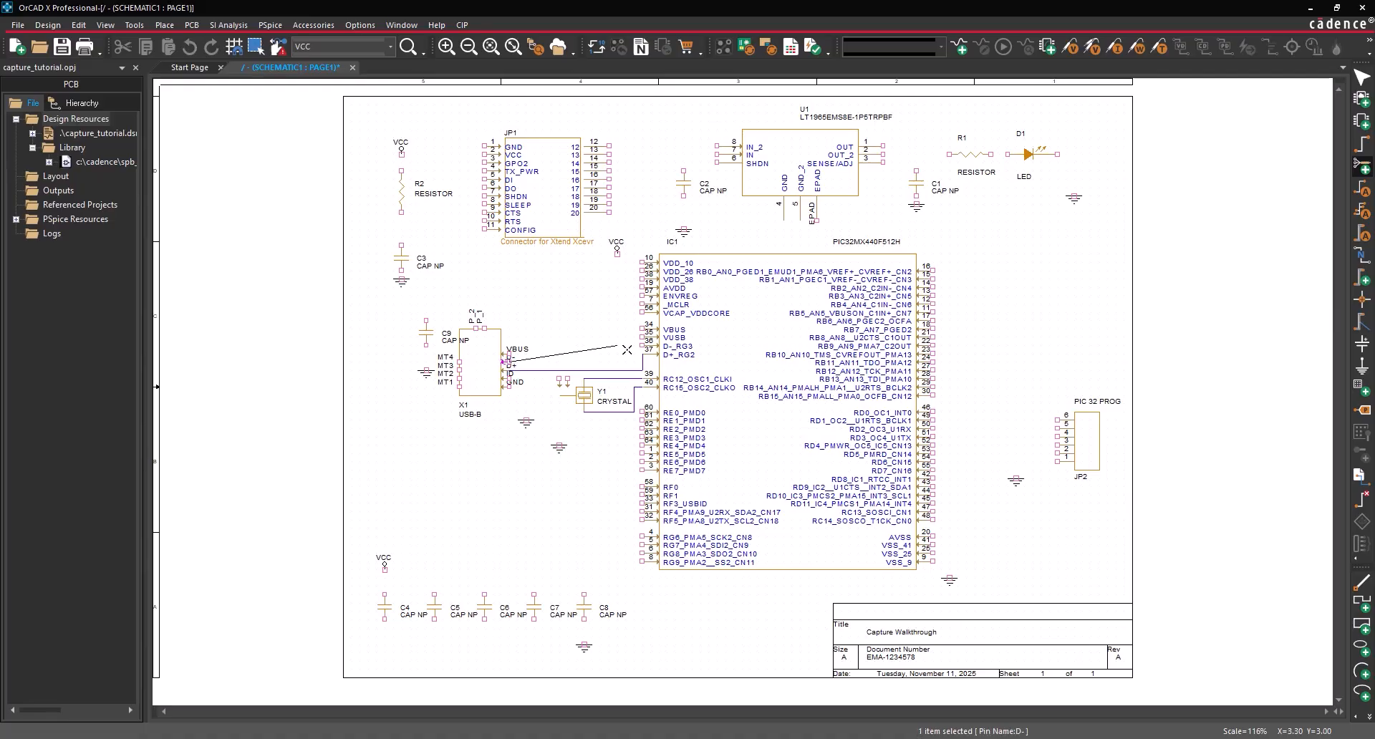
click(641, 346)
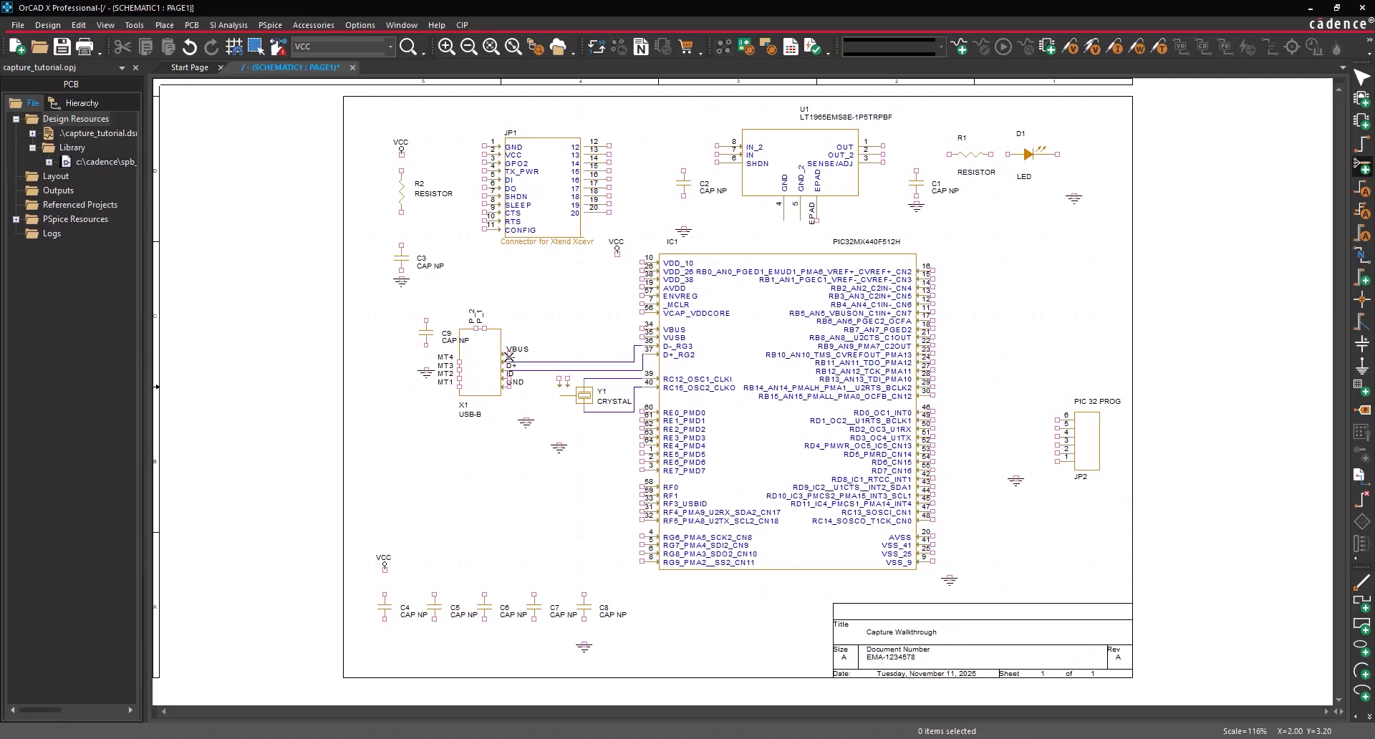
click(510, 355)
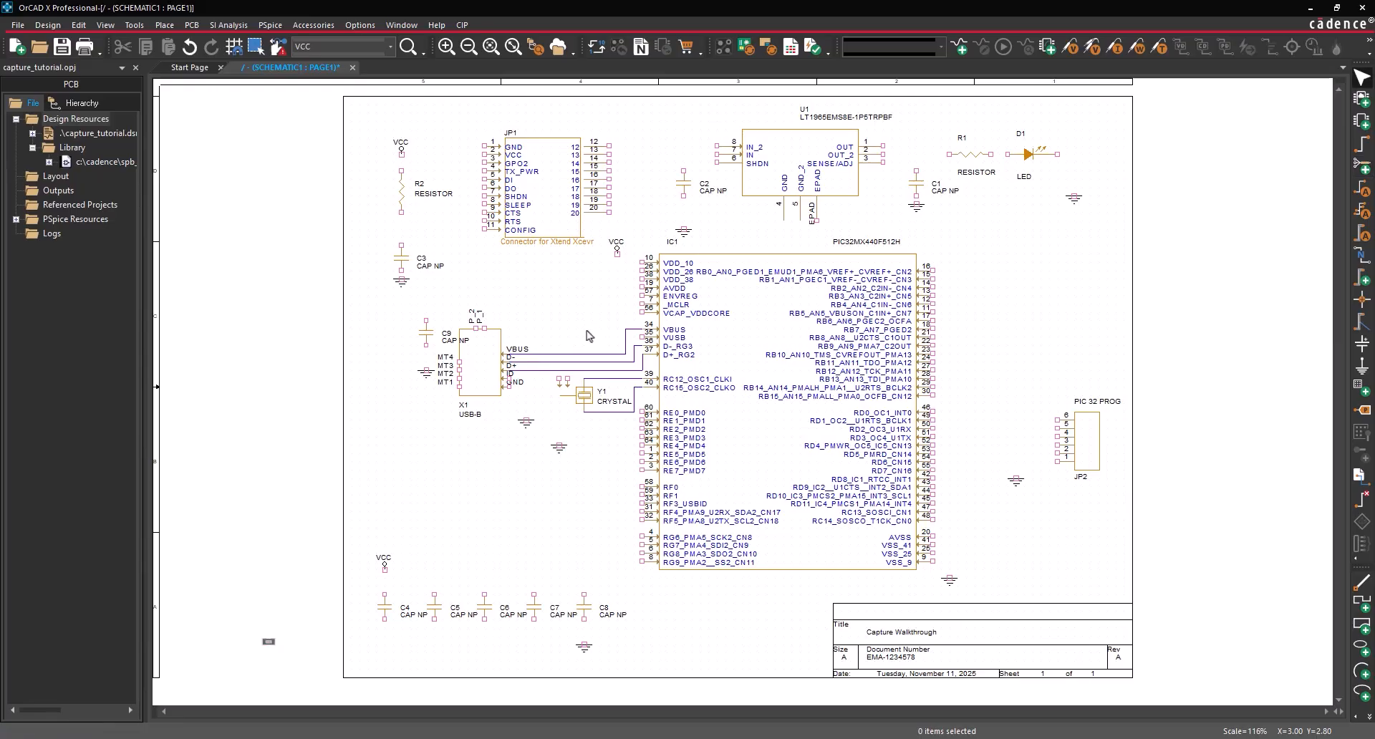
key(Escape)
click(164, 25)
click(172, 93)
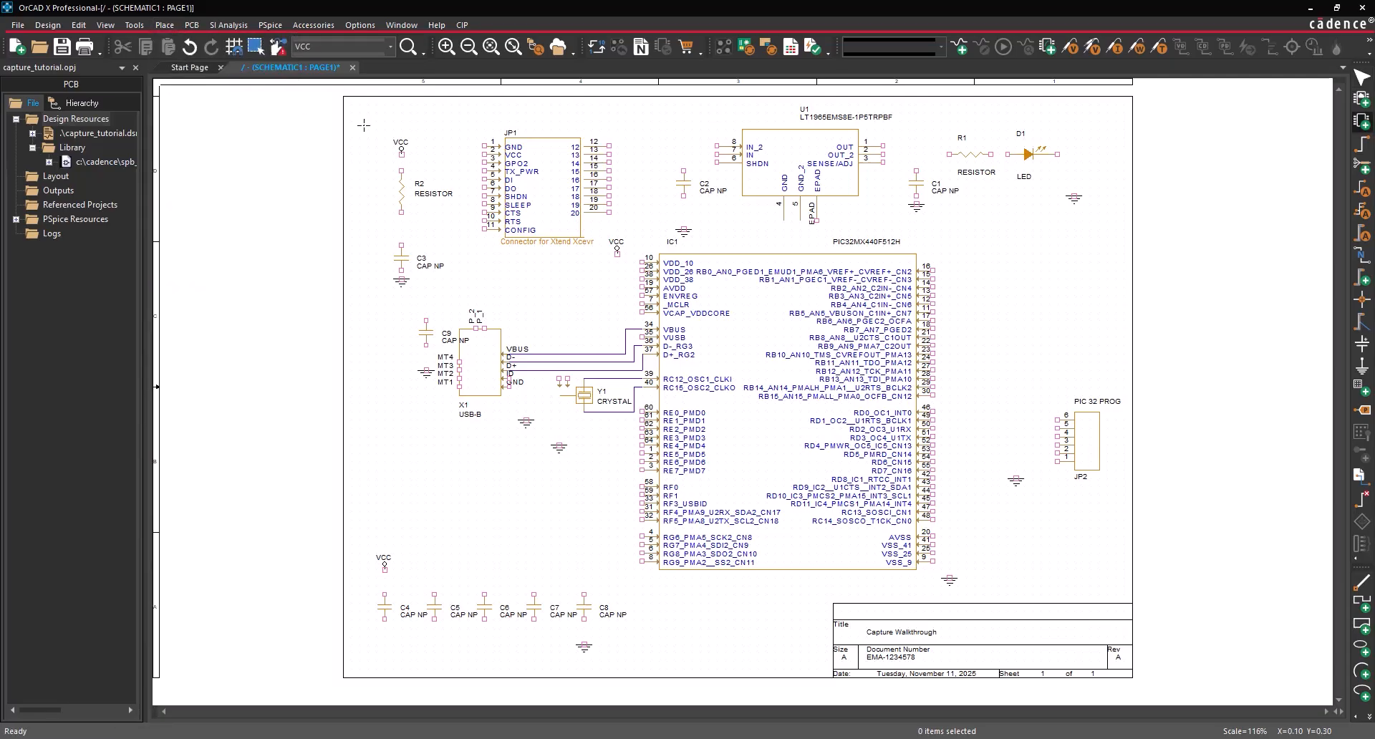
- Wire JP1's GND pin, U1 pins 6–8 and U1's EPAD into one ground net
click(488, 155)
click(451, 112)
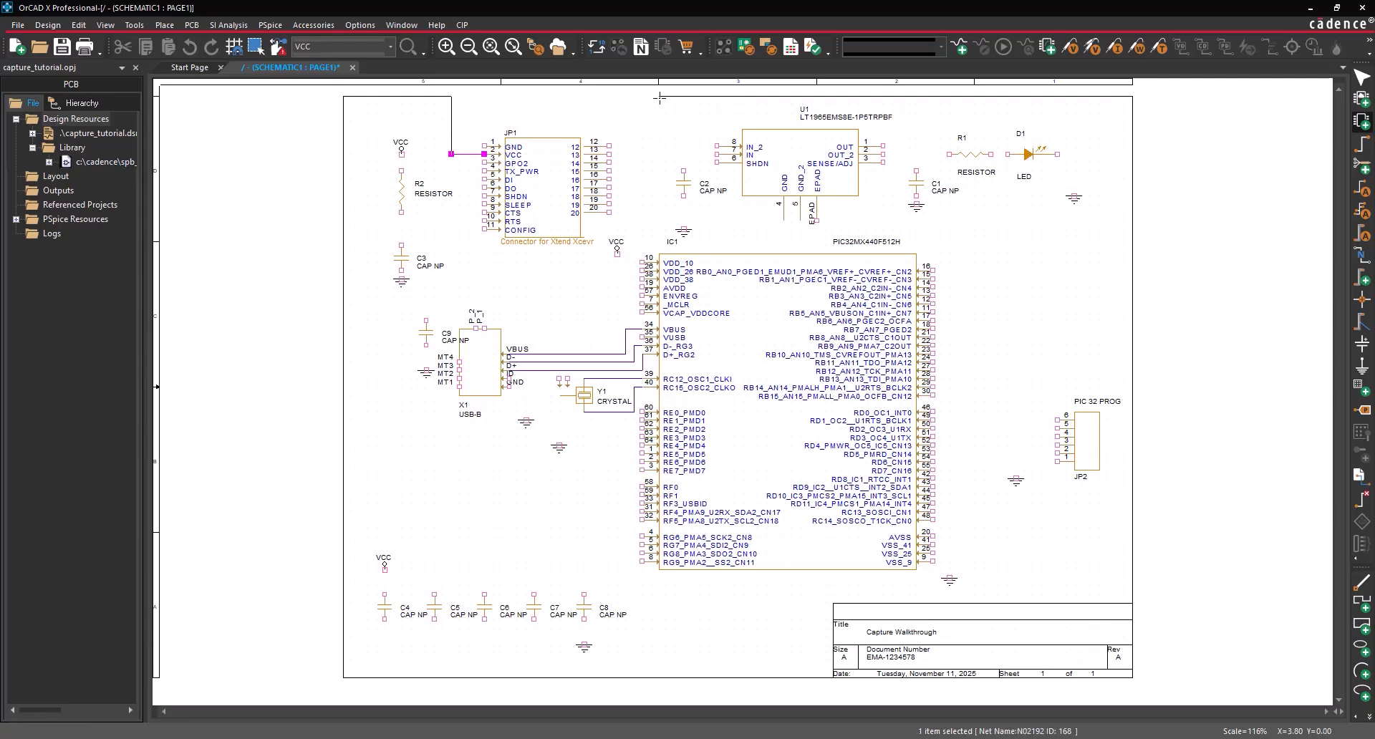
key(Escape)
click(717, 146)
click(684, 146)
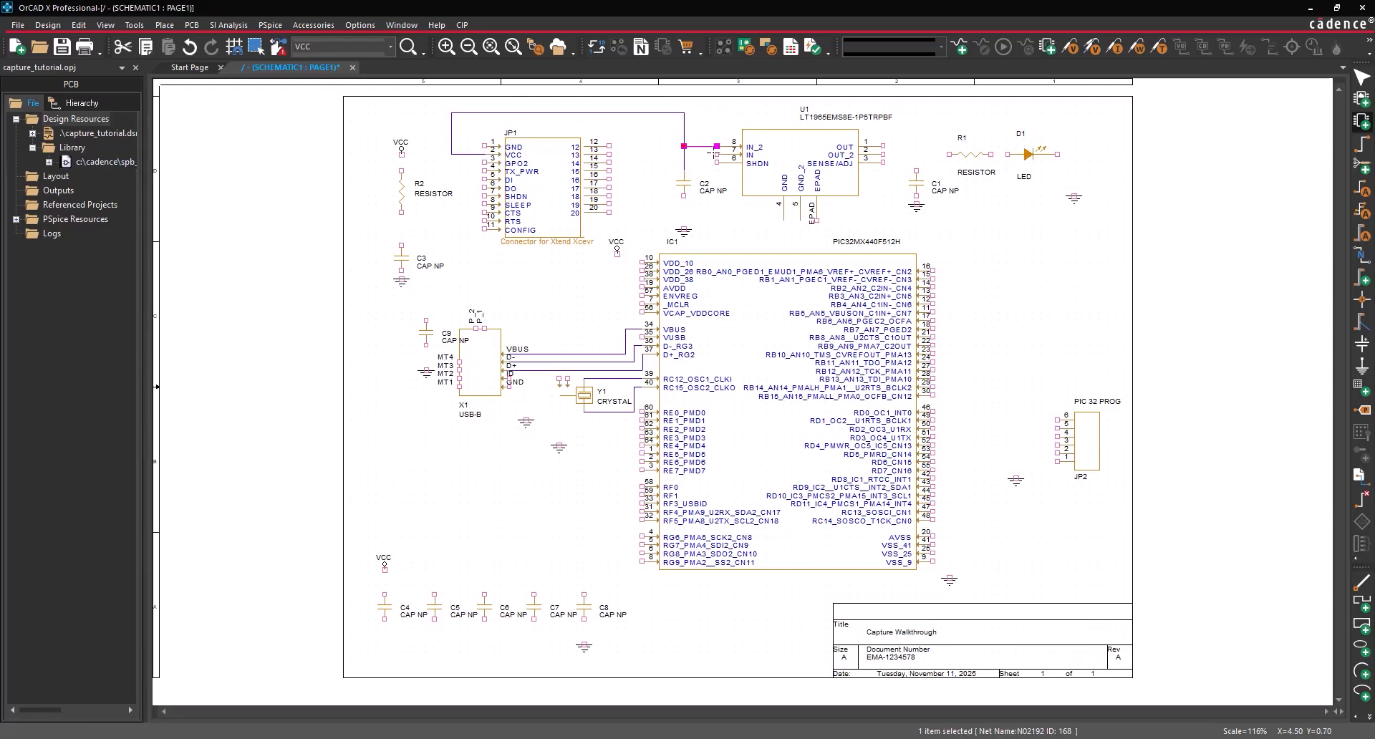
click(717, 155)
click(684, 155)
click(717, 162)
click(684, 162)
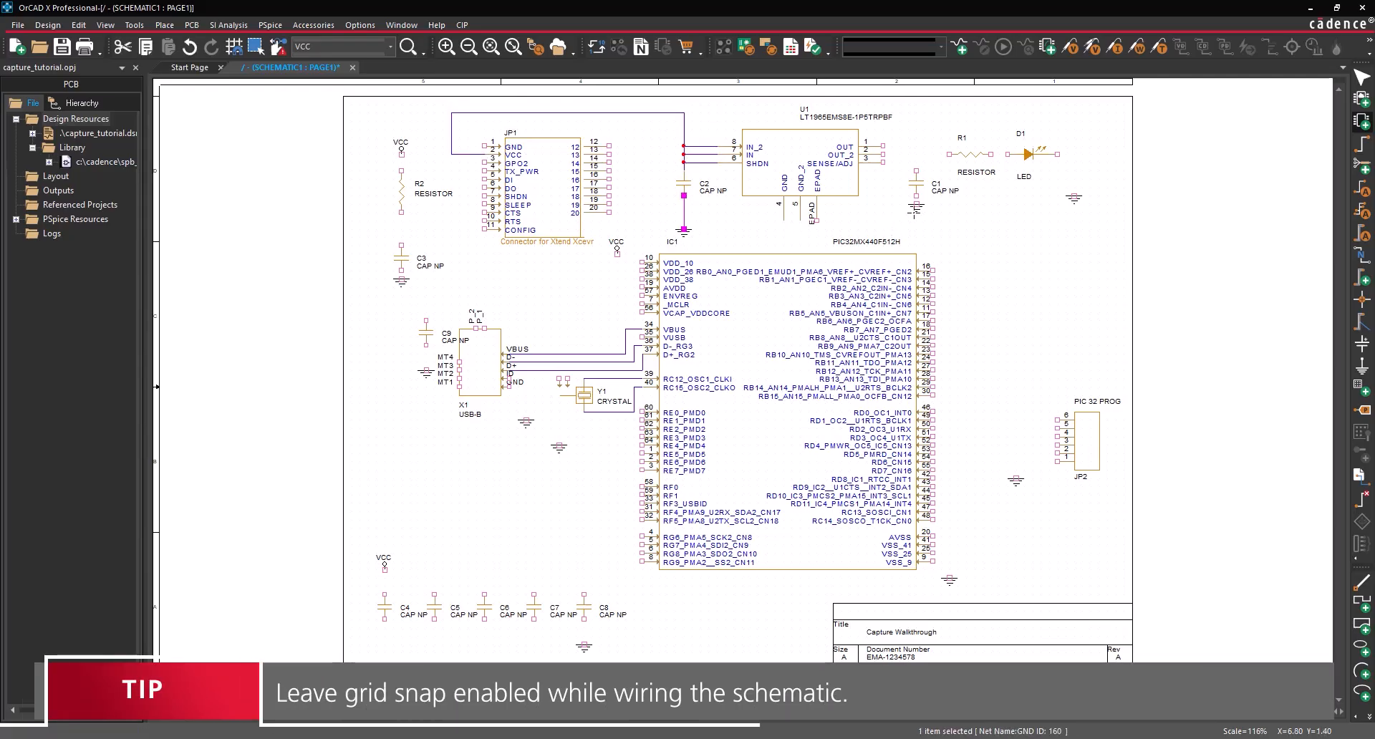
click(817, 229)
click(684, 229)
key(Escape)
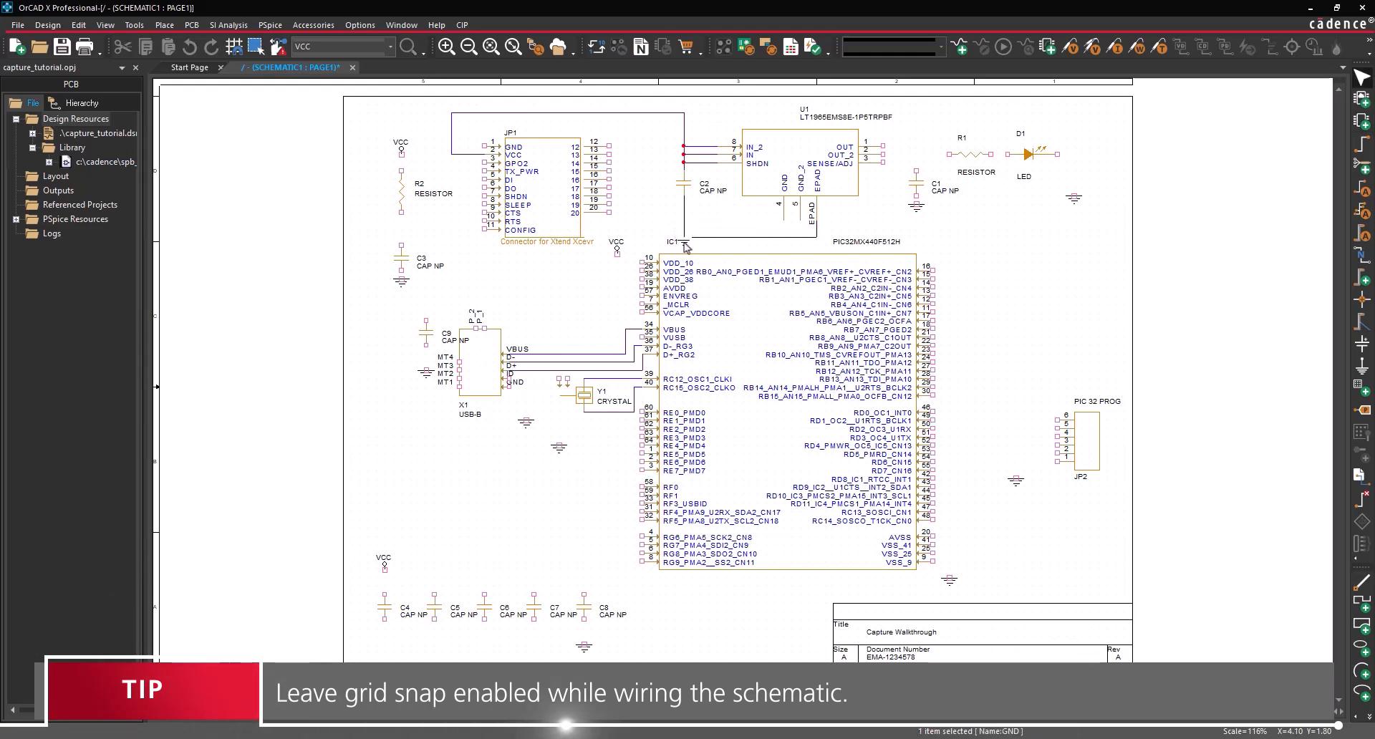
- Move C1 up onto U1's output net and align R1 and D1 with the OUT wire
click(916, 197)
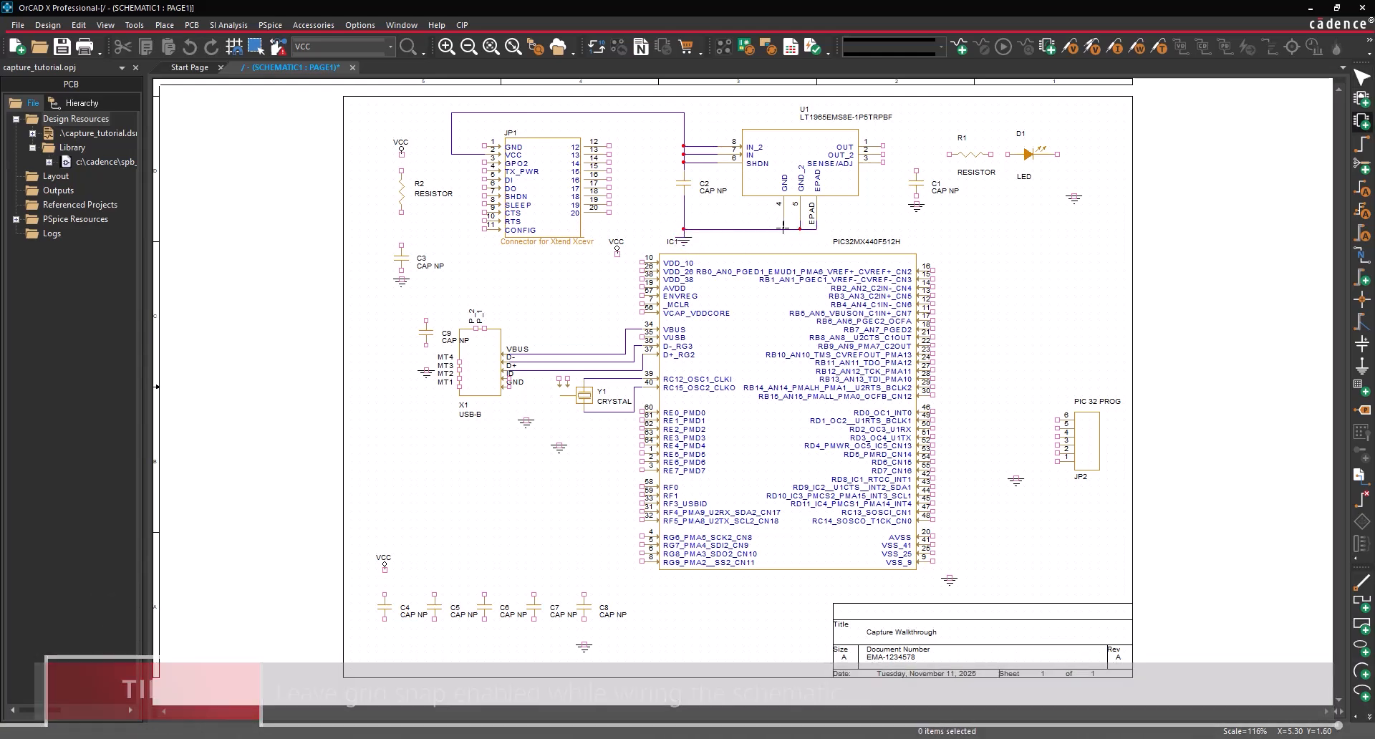
drag(917, 168, 917, 153)
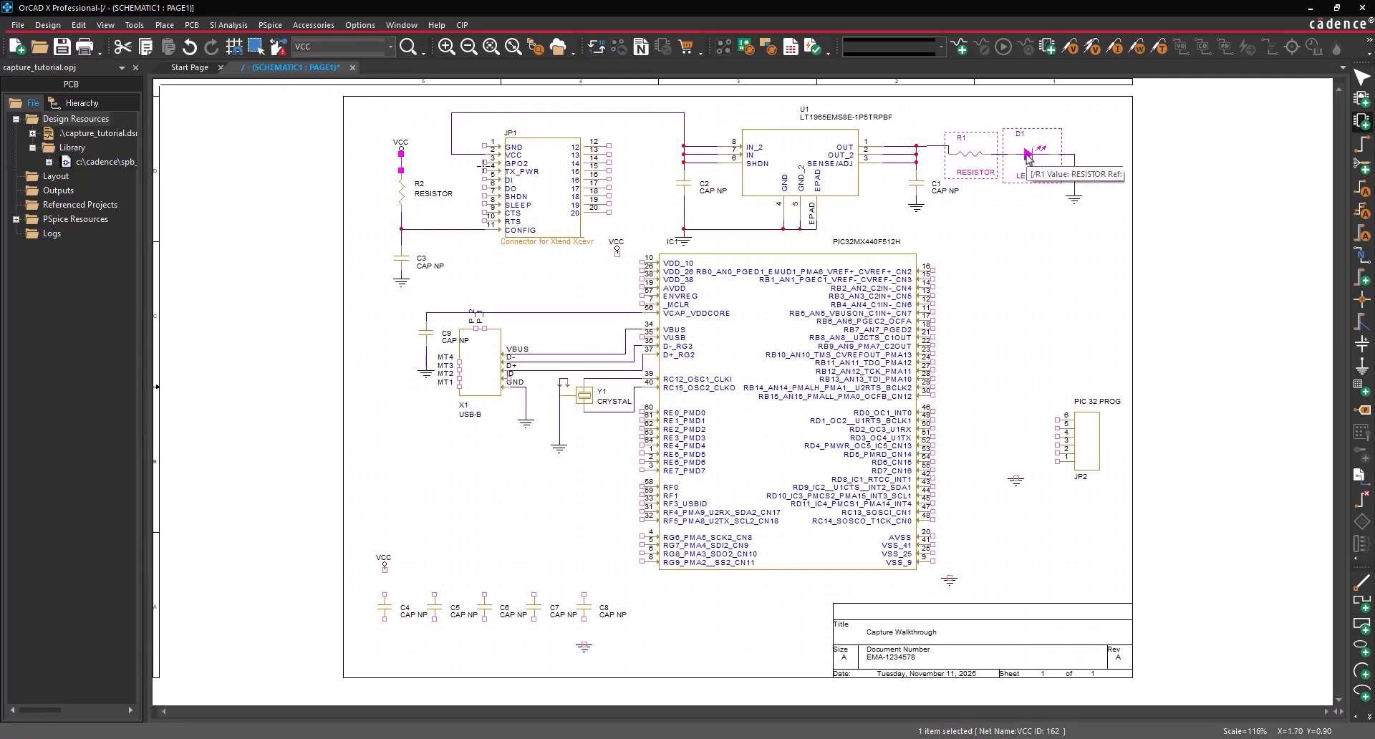
drag(971, 150, 980, 143)
click(932, 112)
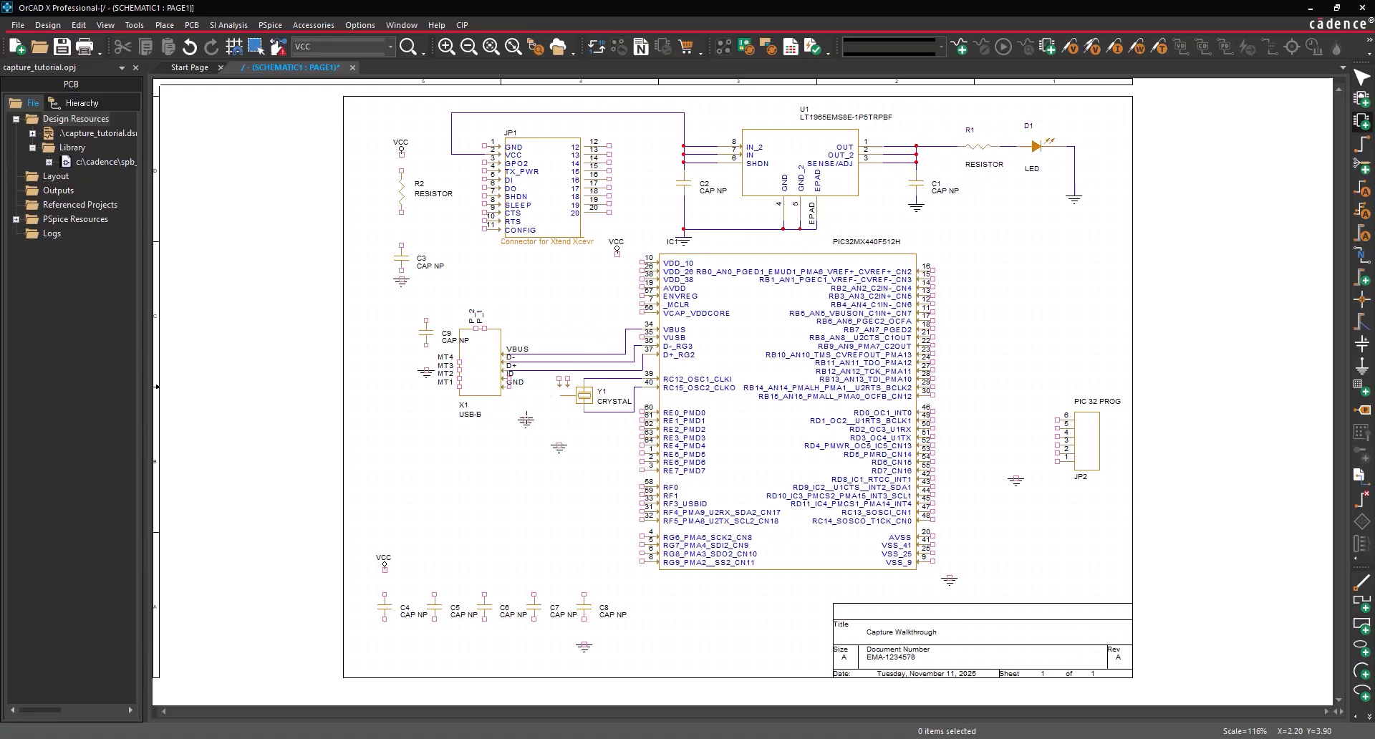
- Ground the crystal and C9, and connect C9 to VCAP_VDDCORE pin 56
click(525, 413)
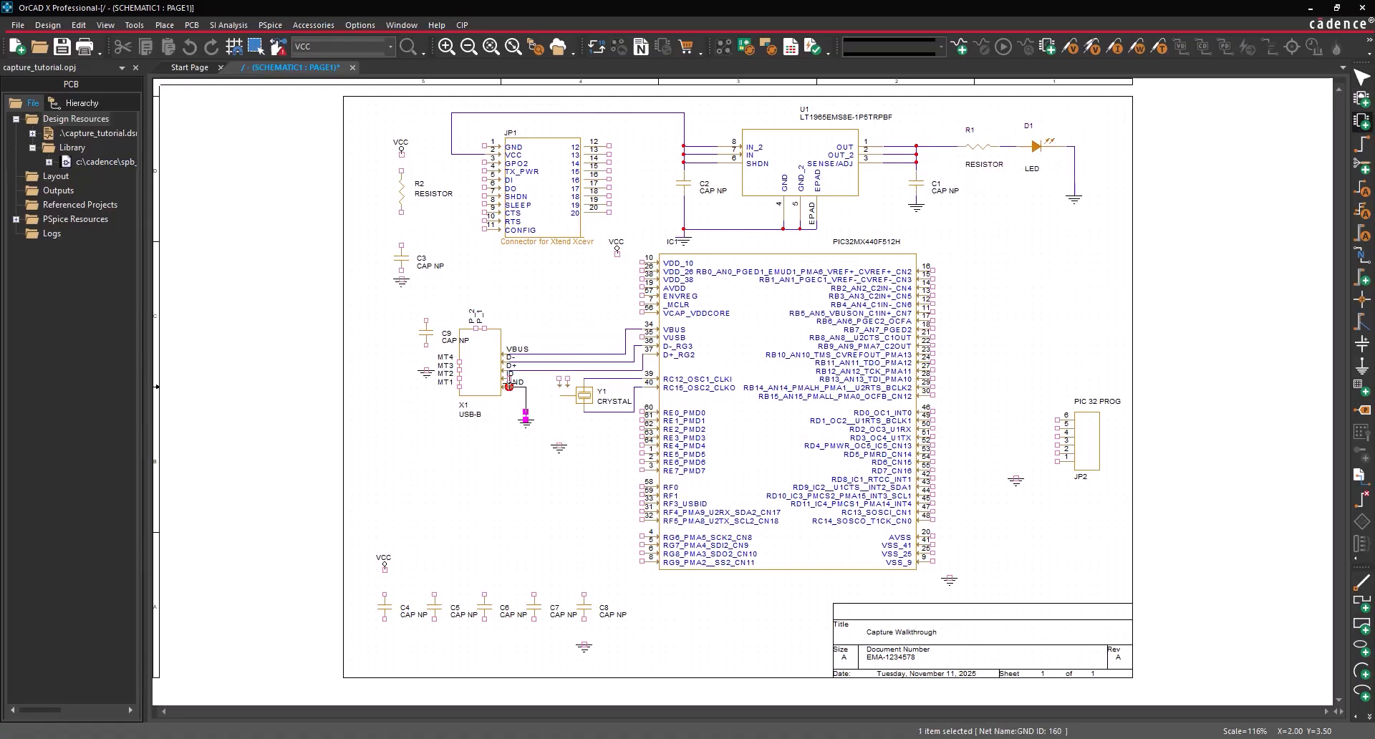
ctrl+click(513, 386)
click(566, 379)
click(559, 446)
click(426, 370)
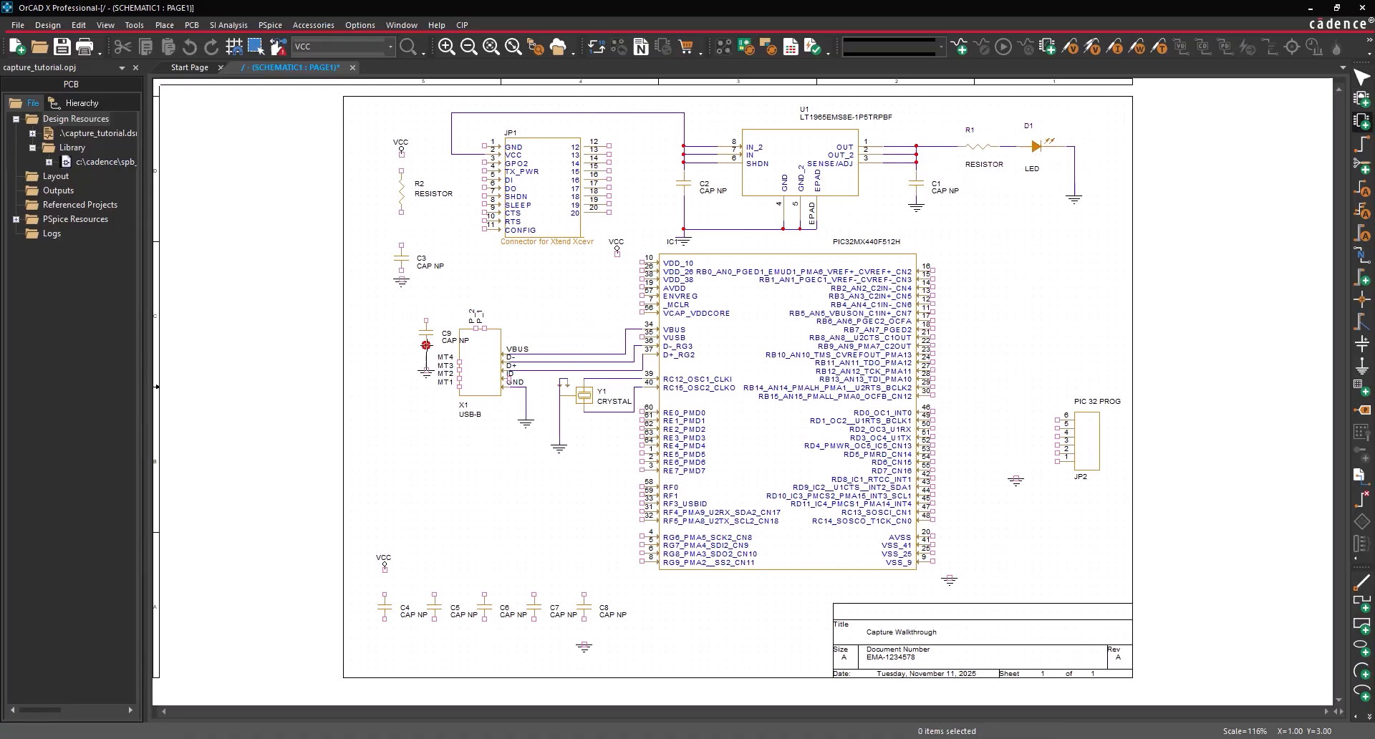
click(426, 346)
click(426, 320)
click(651, 313)
- Wire R2 to C3, JP1's CONFIG pin to that wire, and VCC to R2
click(401, 212)
click(401, 246)
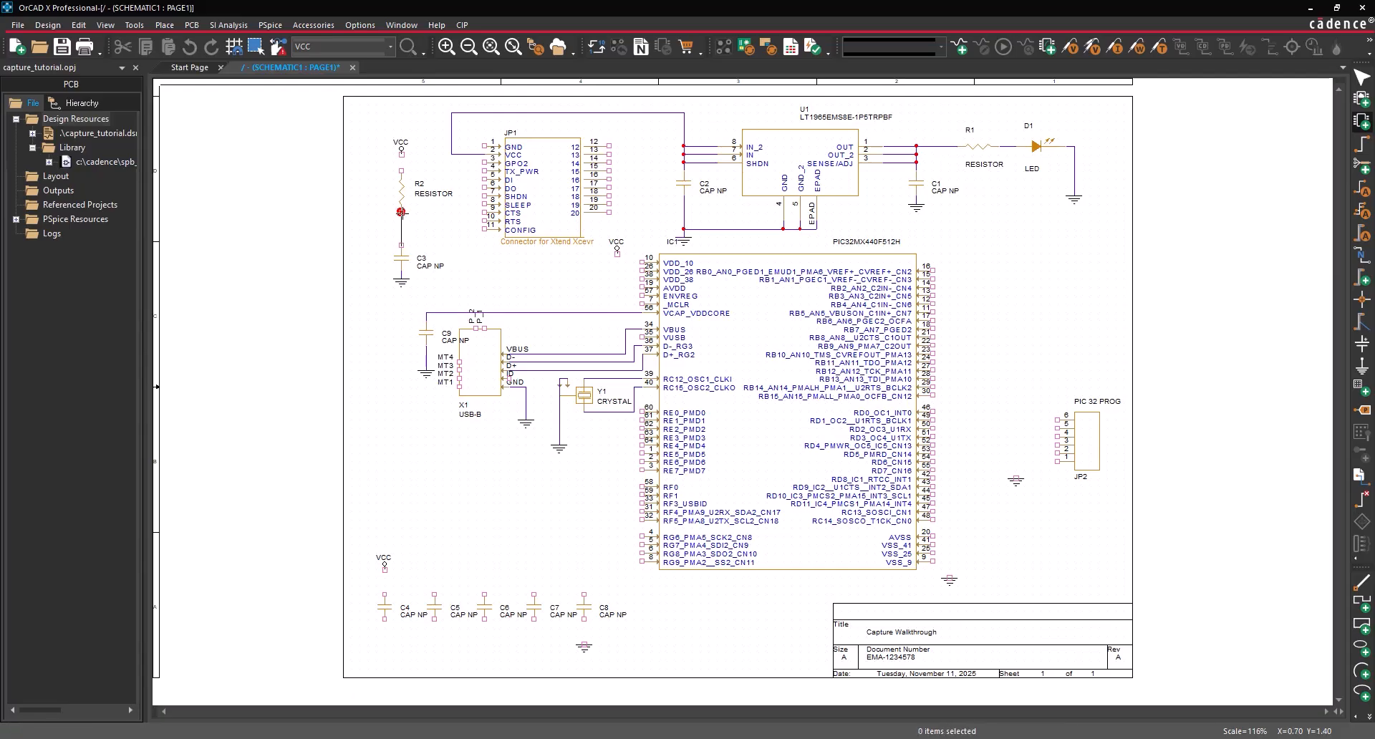
click(488, 229)
click(402, 229)
click(401, 152)
click(401, 171)
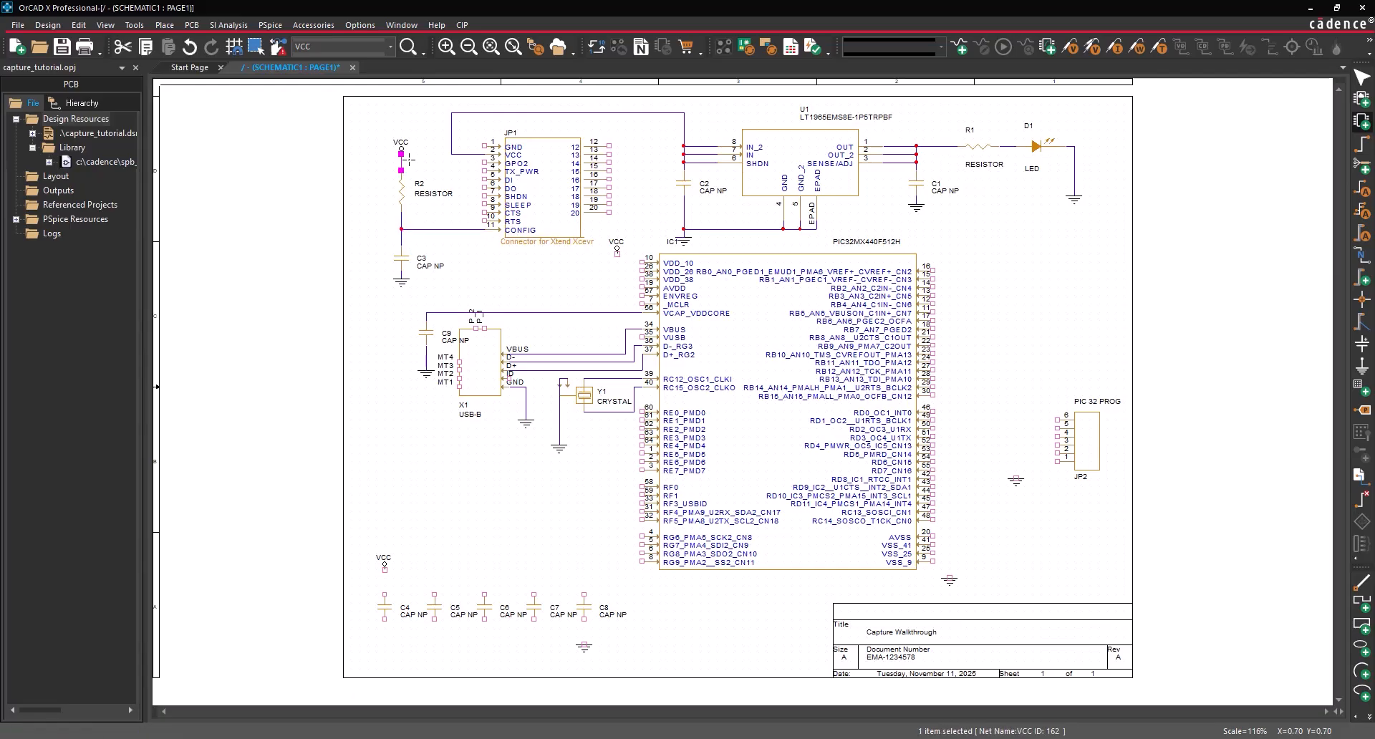
- Add stub wires on JP1 pins 1 and 5, repeating down pins 6–10
click(484, 146)
double_click(436, 146)
click(484, 179)
click(443, 180)
key(F4)
key(F4)
key(F4)
key(F4)
key(F4)
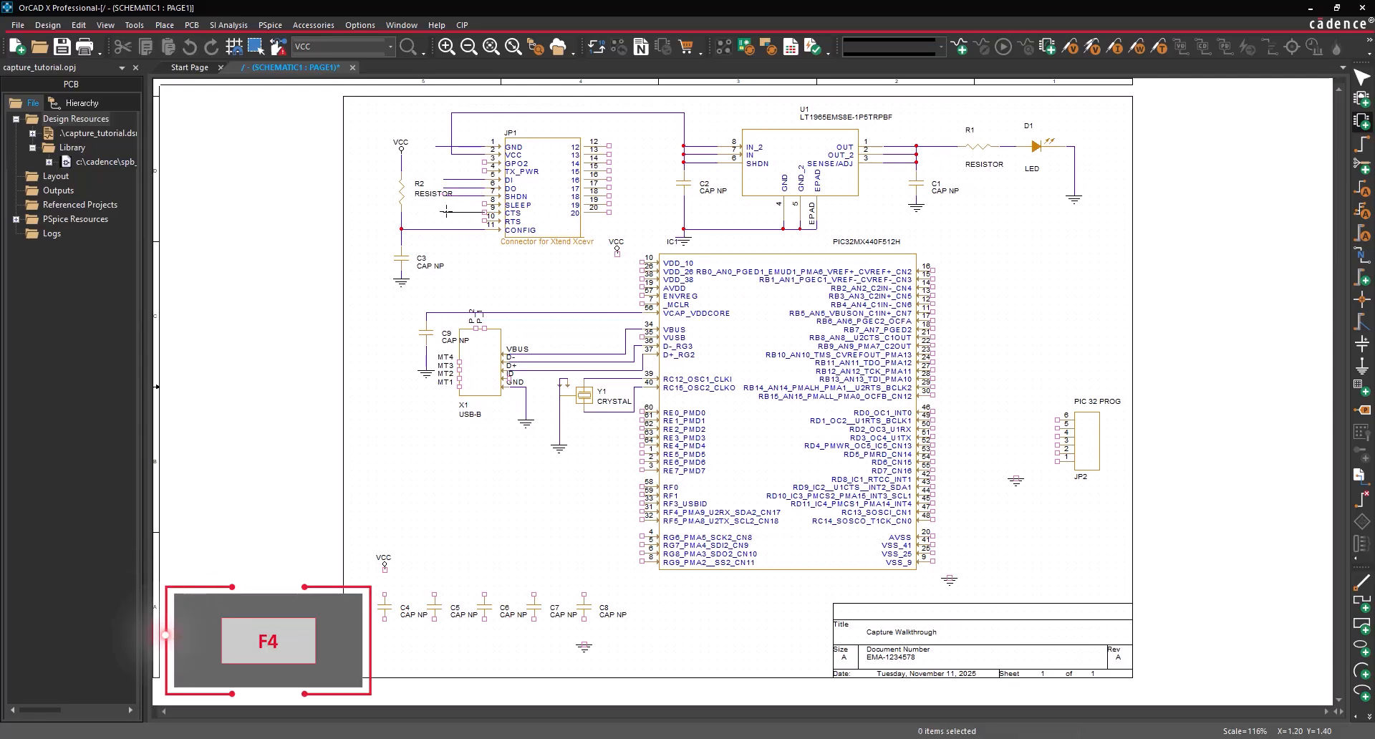
- Wire IC1's VCC symbol to VUSB pin 35 and the other supply pins
click(617, 252)
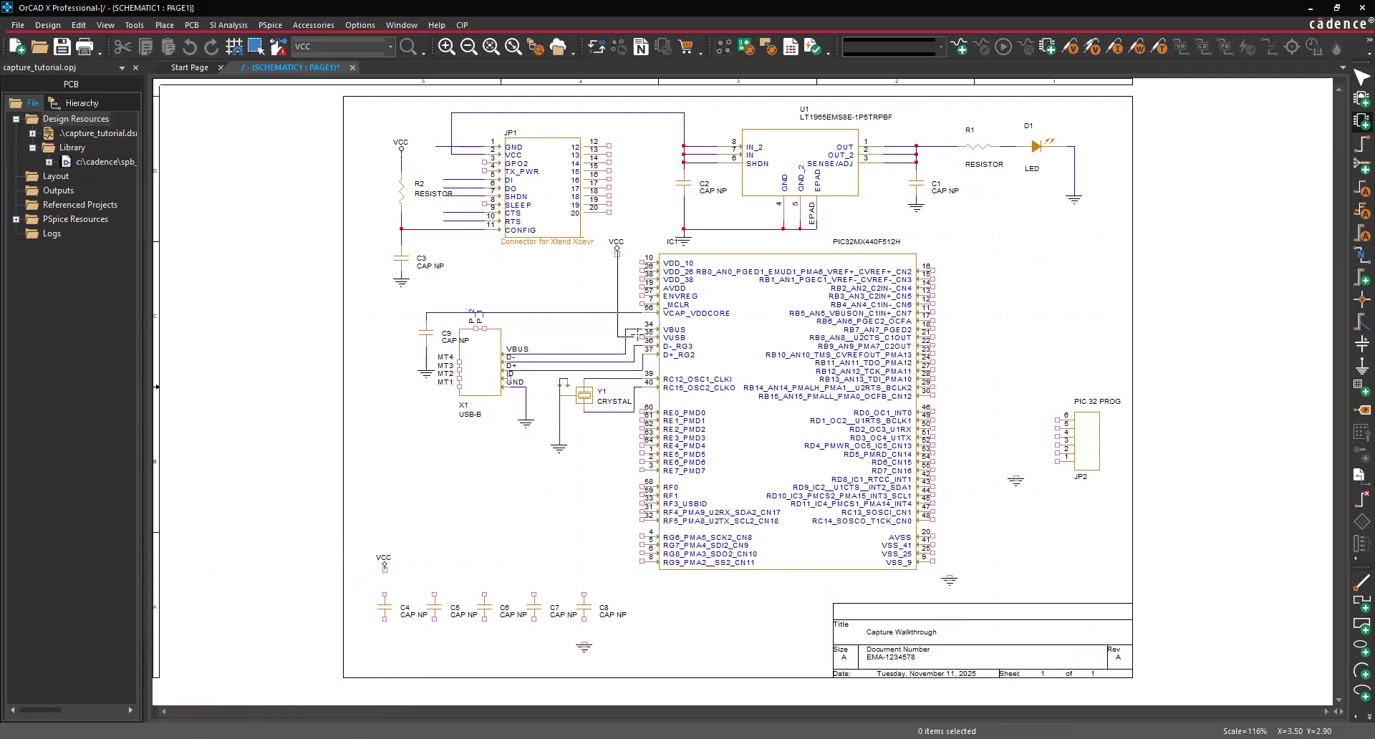
click(643, 336)
drag(624, 351, 568, 354)
key(F4)
key(F4)
key(F4)
key(F4)
key(F4)
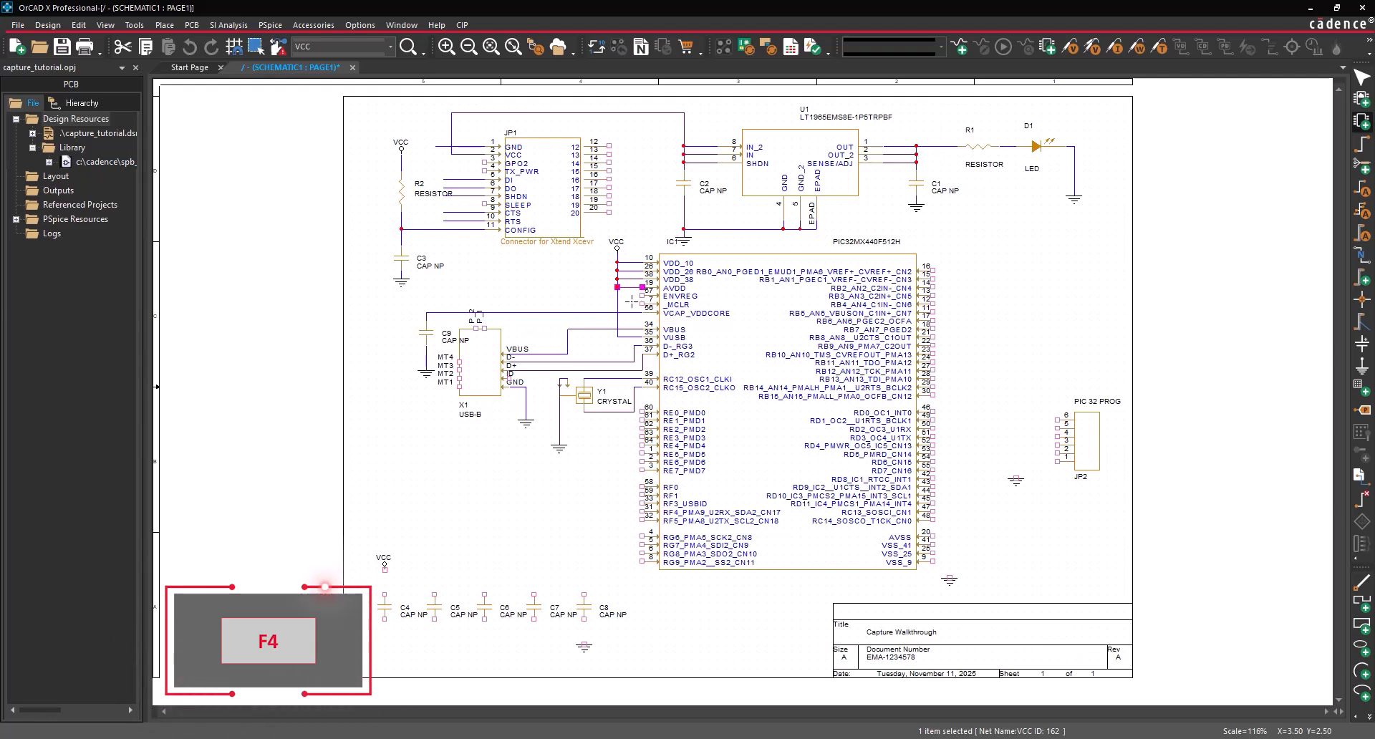
- Draw short wires left from the _MCLR, RF1, RF4 and RF5 pins
click(642, 304)
double_click(567, 304)
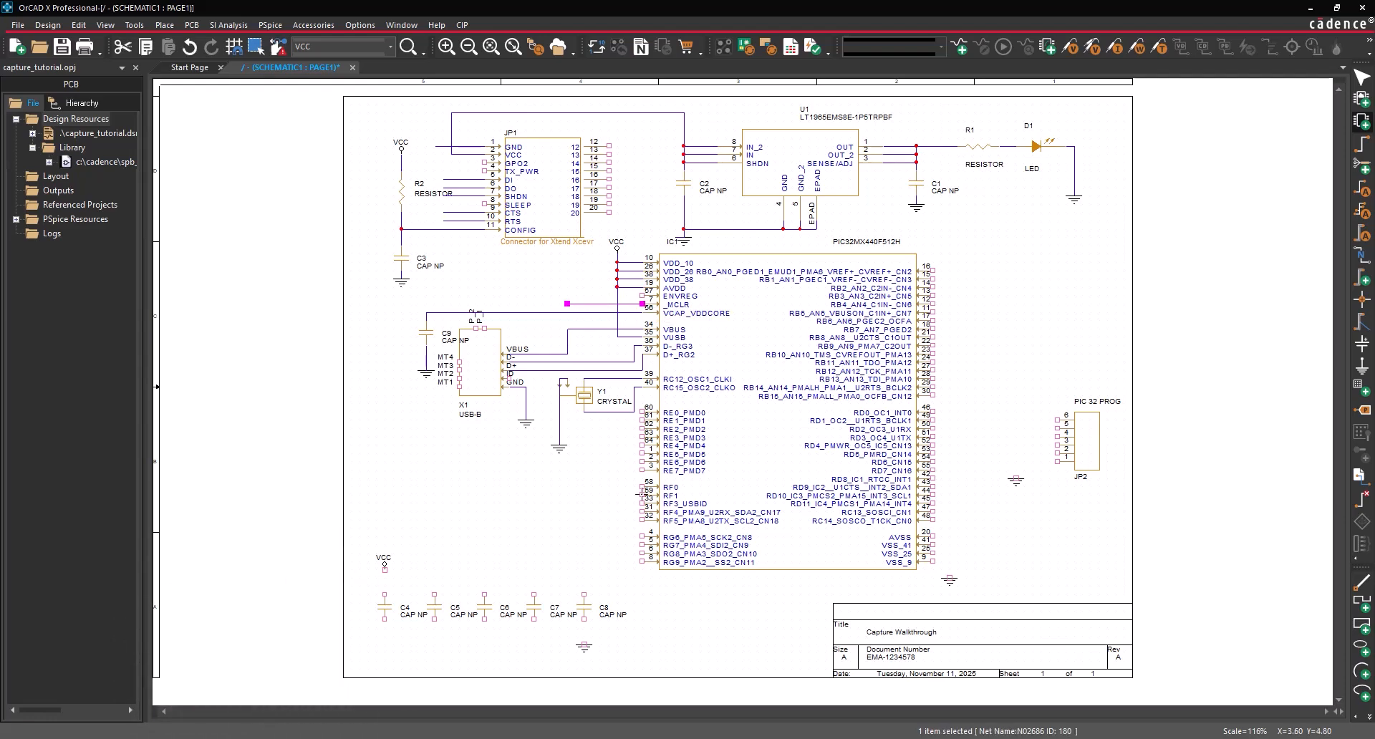
mouse_move(642, 495)
mouse_down()
mouse_move(609, 495)
mouse_move(611, 512)
mouse_up()
key(F4)
- Run a VCC line across the tops of decoupling capacitors C4 through C8
drag(386, 570, 387, 594)
click(385, 586)
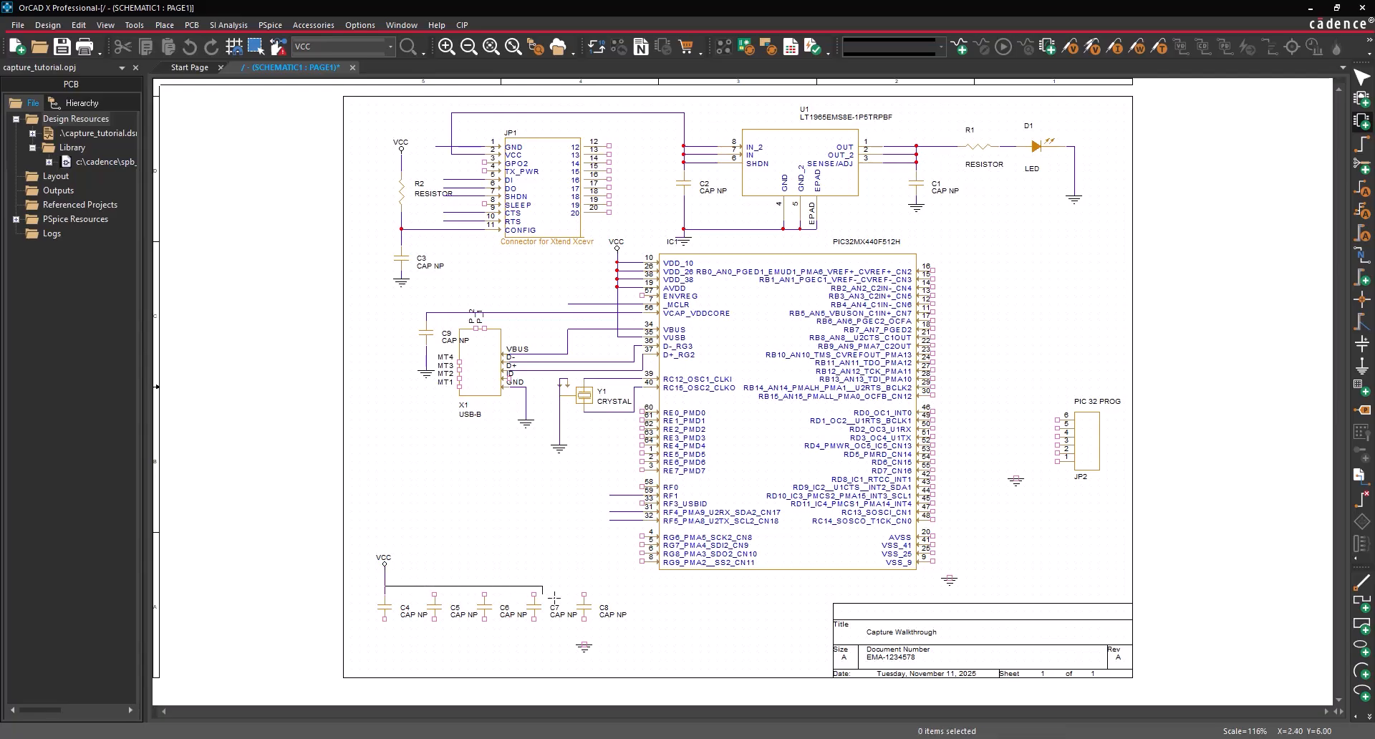
click(584, 594)
click(533, 585)
click(534, 593)
click(484, 586)
click(484, 594)
click(434, 586)
click(435, 594)
- Run a ground line across the bottoms of capacitors C8 through C4
click(584, 619)
click(584, 644)
click(584, 636)
click(533, 620)
click(534, 636)
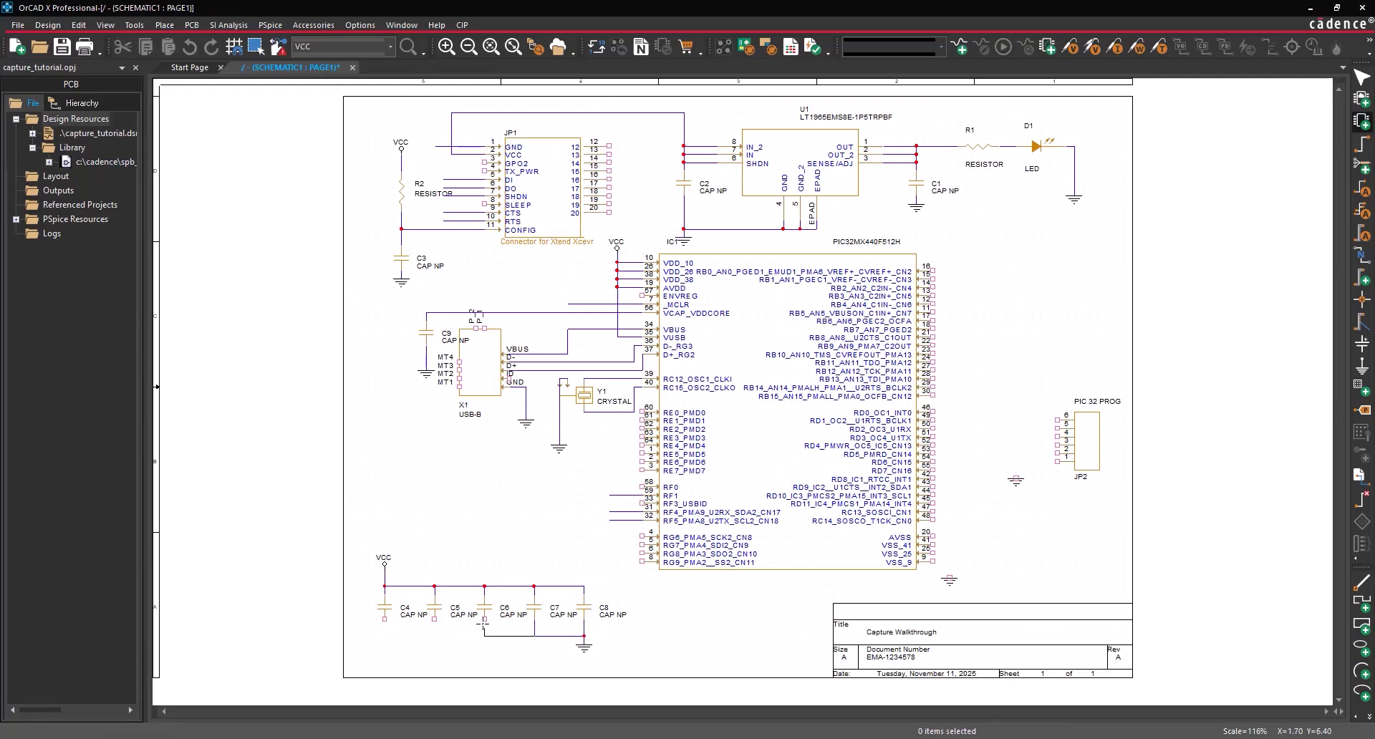
click(484, 619)
click(484, 636)
click(434, 619)
click(434, 636)
click(385, 620)
- Connect AVSS, VSS_41, VSS_25 and VSS_9 to the ground symbol
click(949, 576)
click(933, 537)
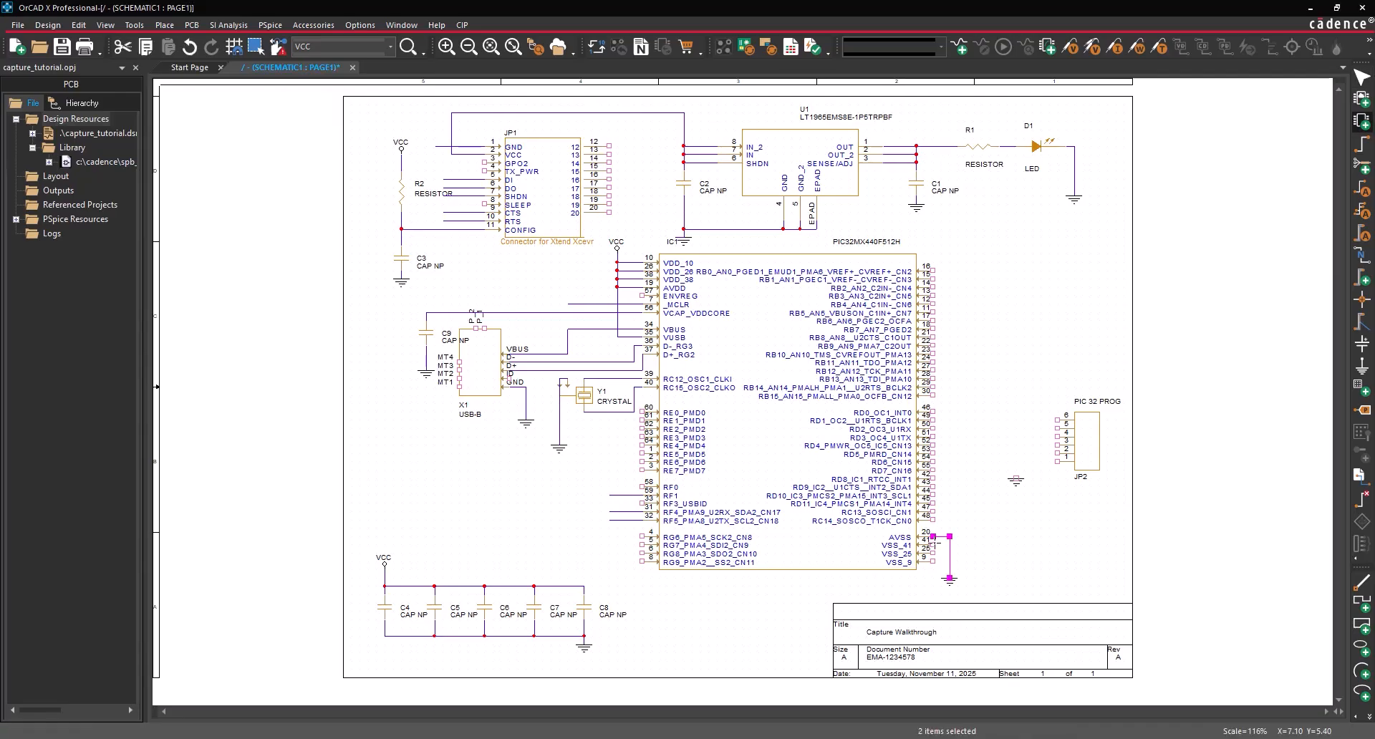
click(933, 545)
click(950, 545)
key(F4)
key(F4)
- Add stub wires to the right of IC1 pins 21, 29, 17 and 18
click(934, 337)
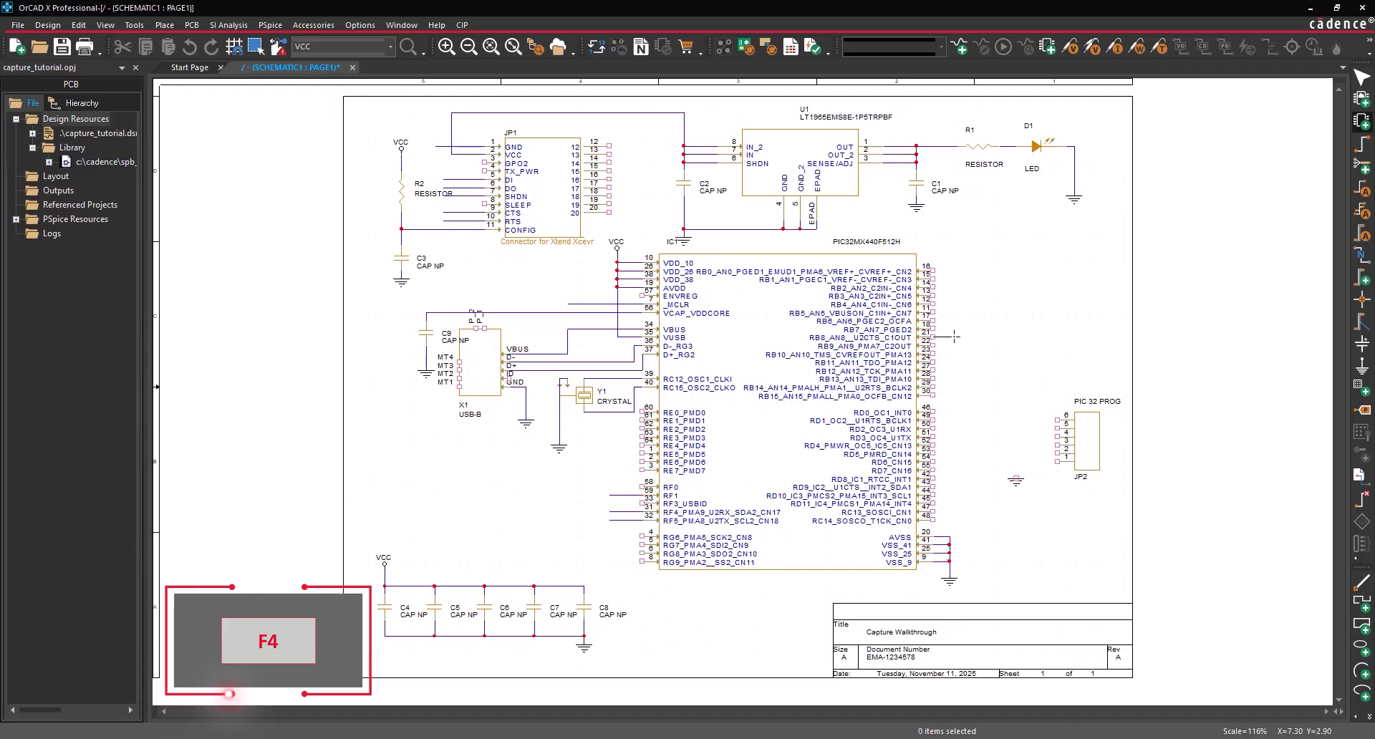
double_click(958, 336)
click(934, 386)
double_click(957, 387)
click(933, 321)
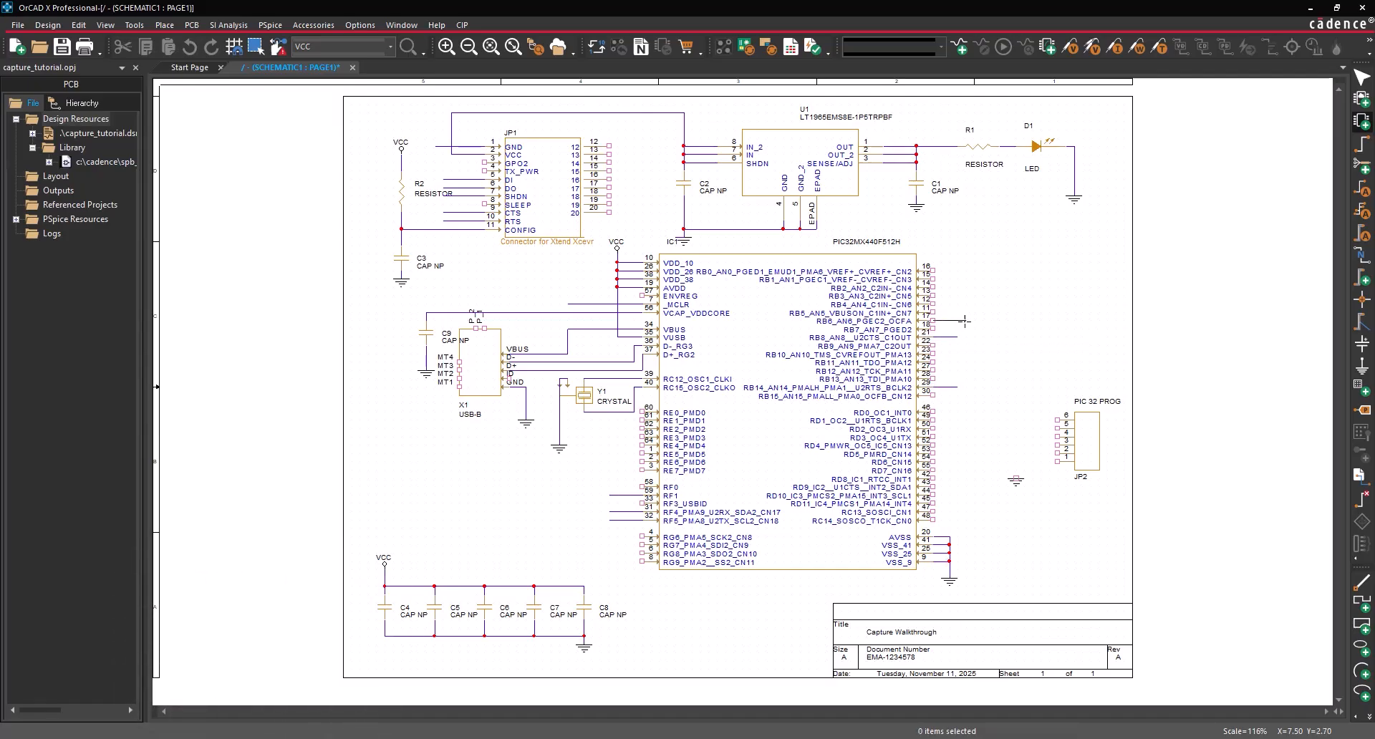
double_click(974, 321)
click(933, 328)
double_click(974, 328)
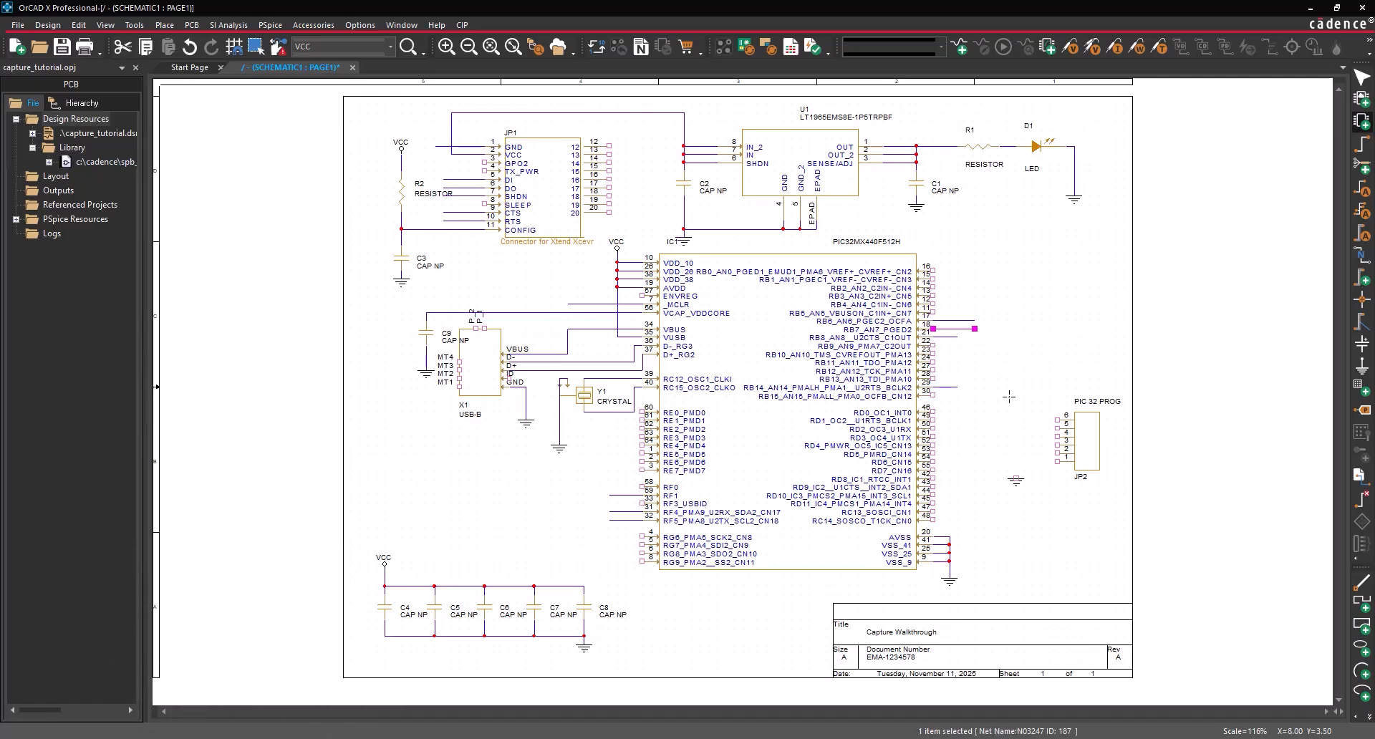
- Wire JP2 pin 3 to ground and add stubs on JP2 pins 1 and 2
click(1058, 444)
click(1016, 478)
click(1058, 453)
double_click(1025, 454)
key(F4)
key(Escape)
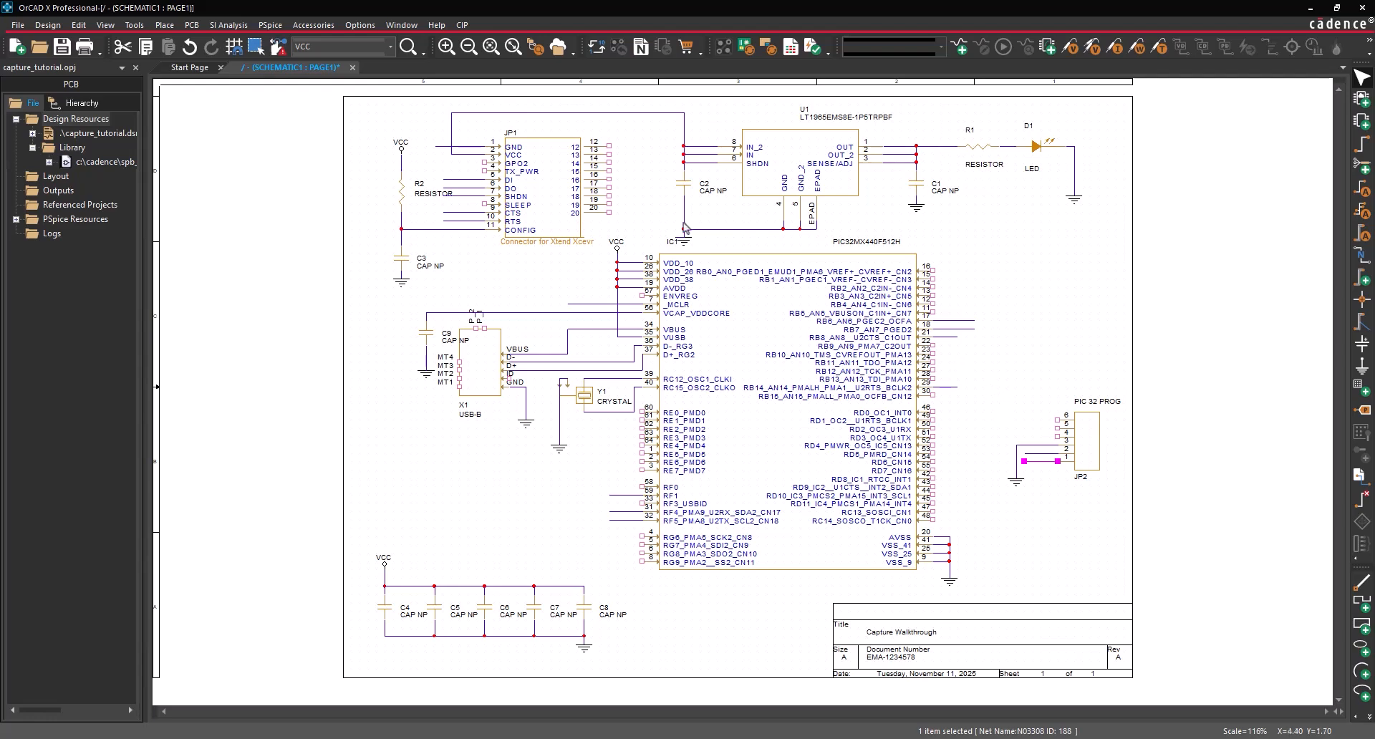
- Draw a vertical bus from beside PIC32 pin 18 down to JP2's level
click(168, 34)
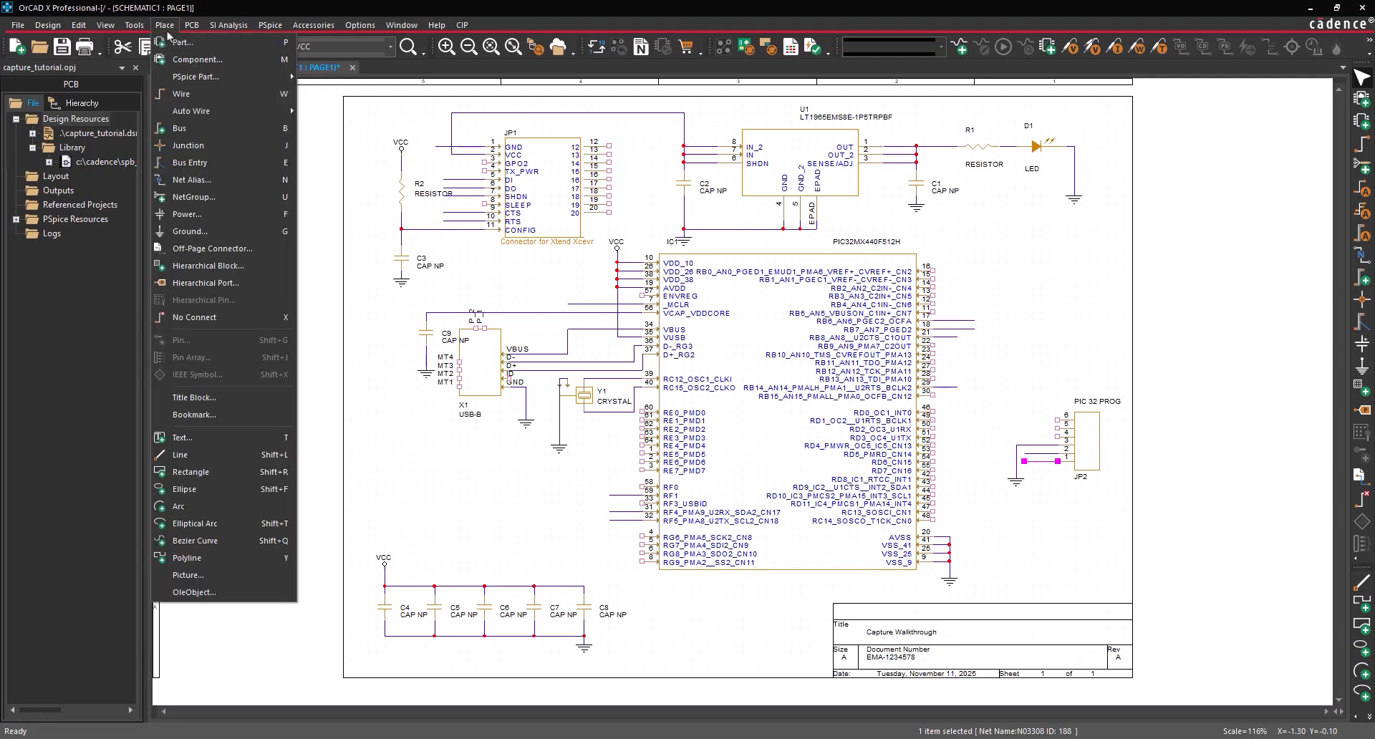
click(192, 130)
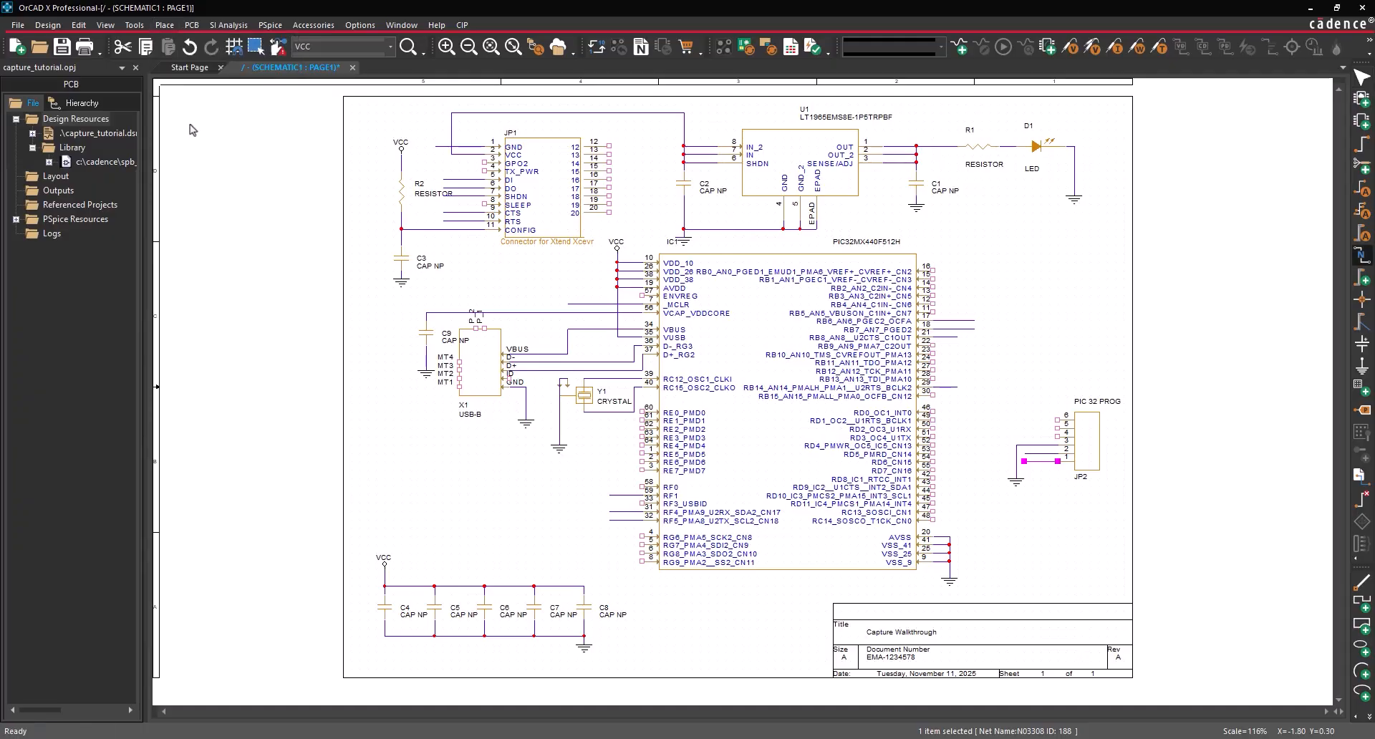
click(983, 313)
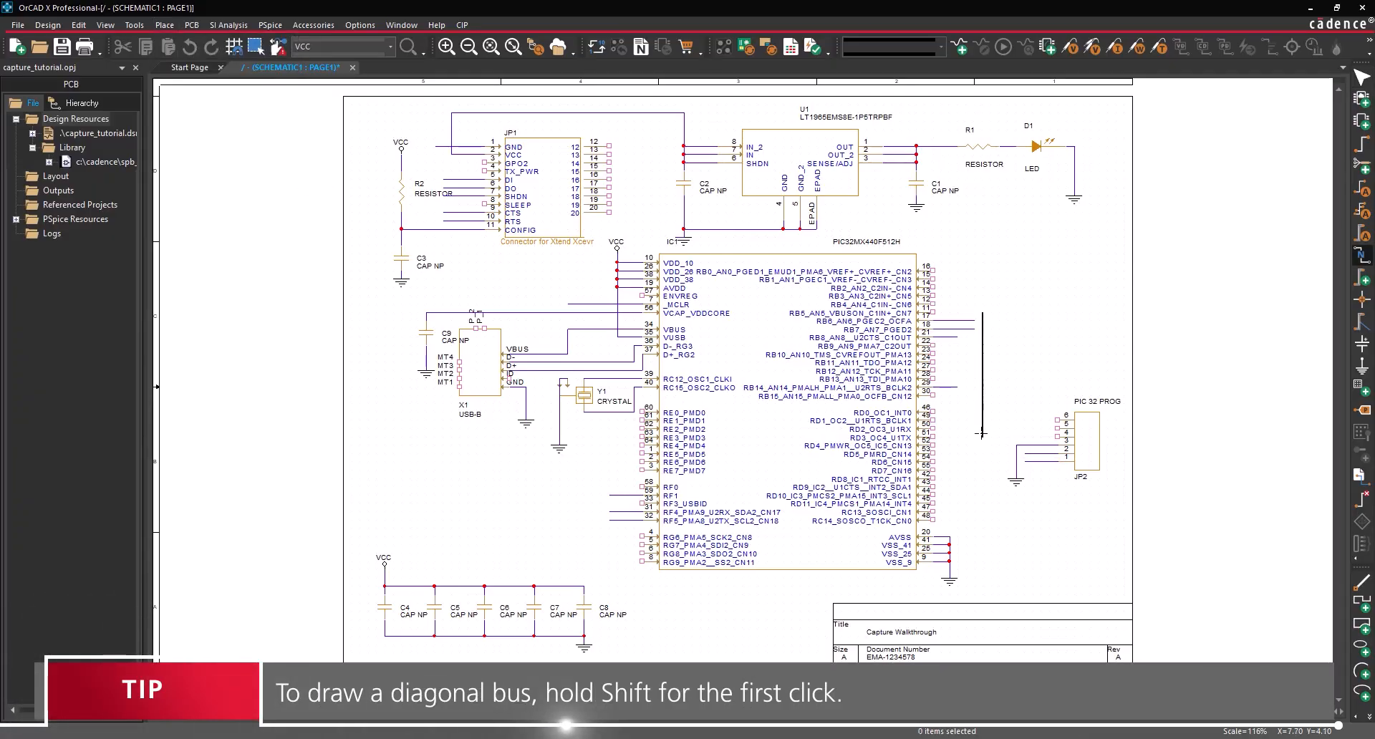
double_click(983, 435)
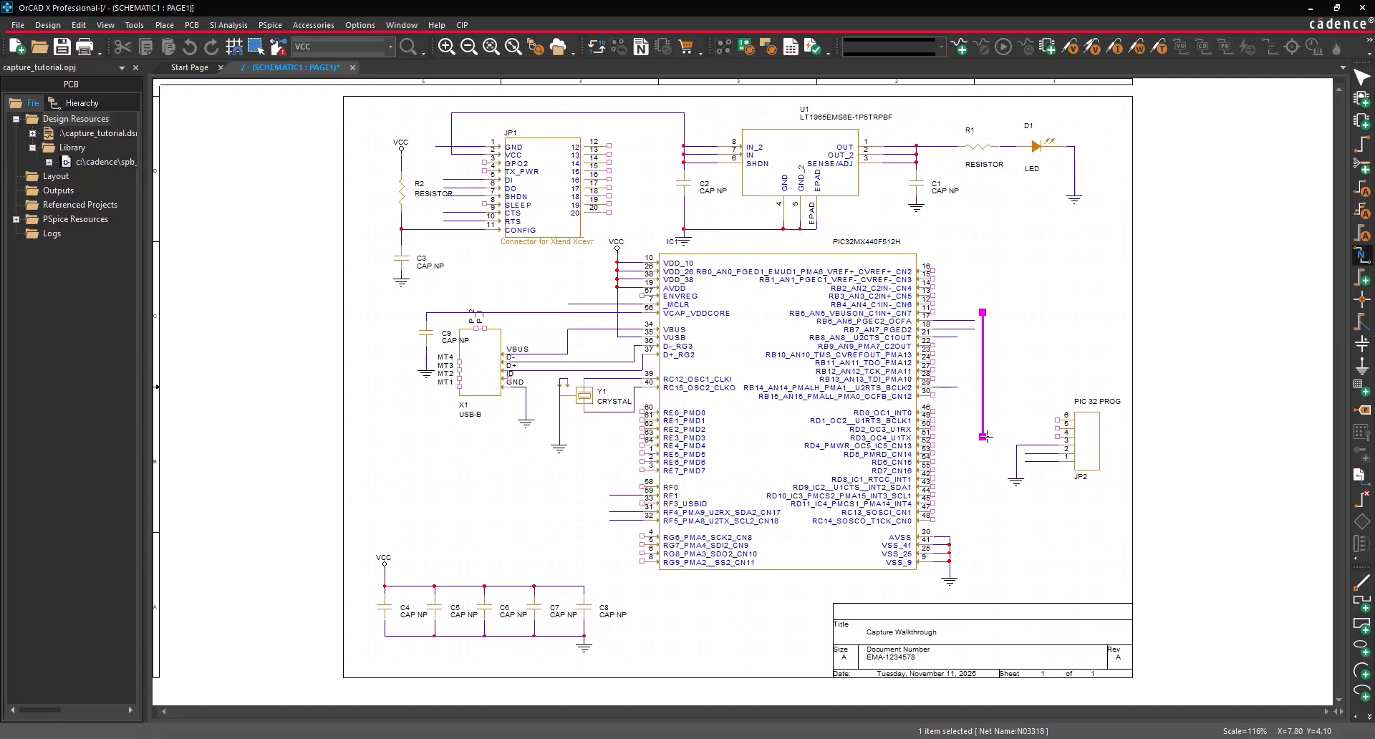
key(Escape)
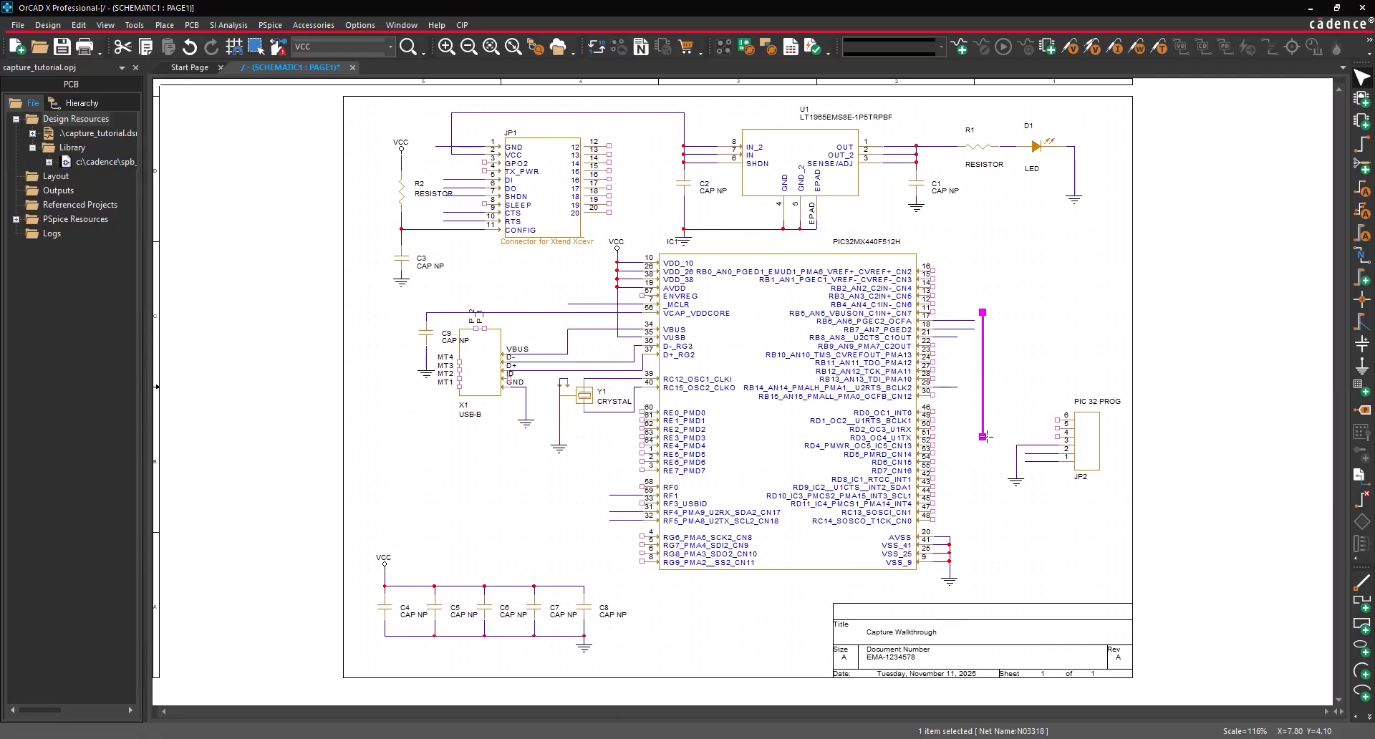
- Place rotated bus entries joining pin 17 and 18 wires to the bus
click(164, 25)
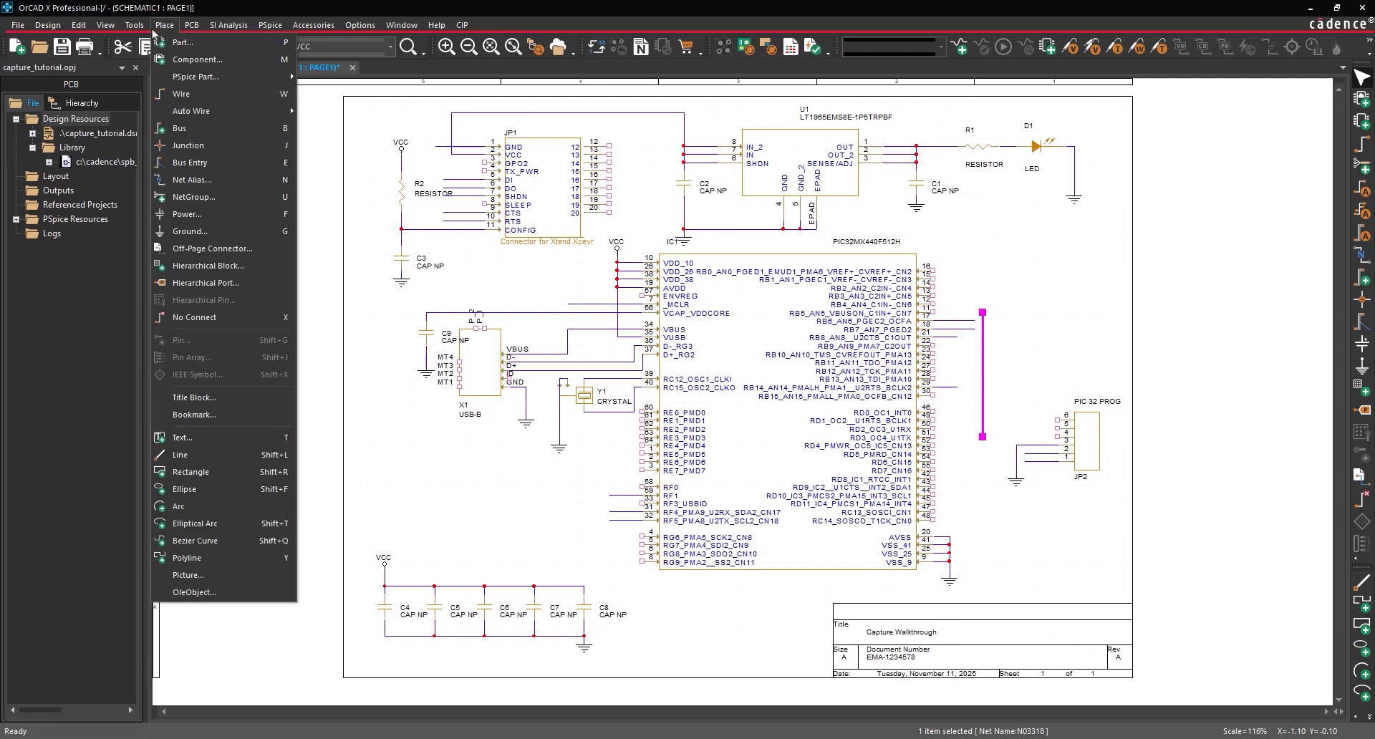
click(189, 145)
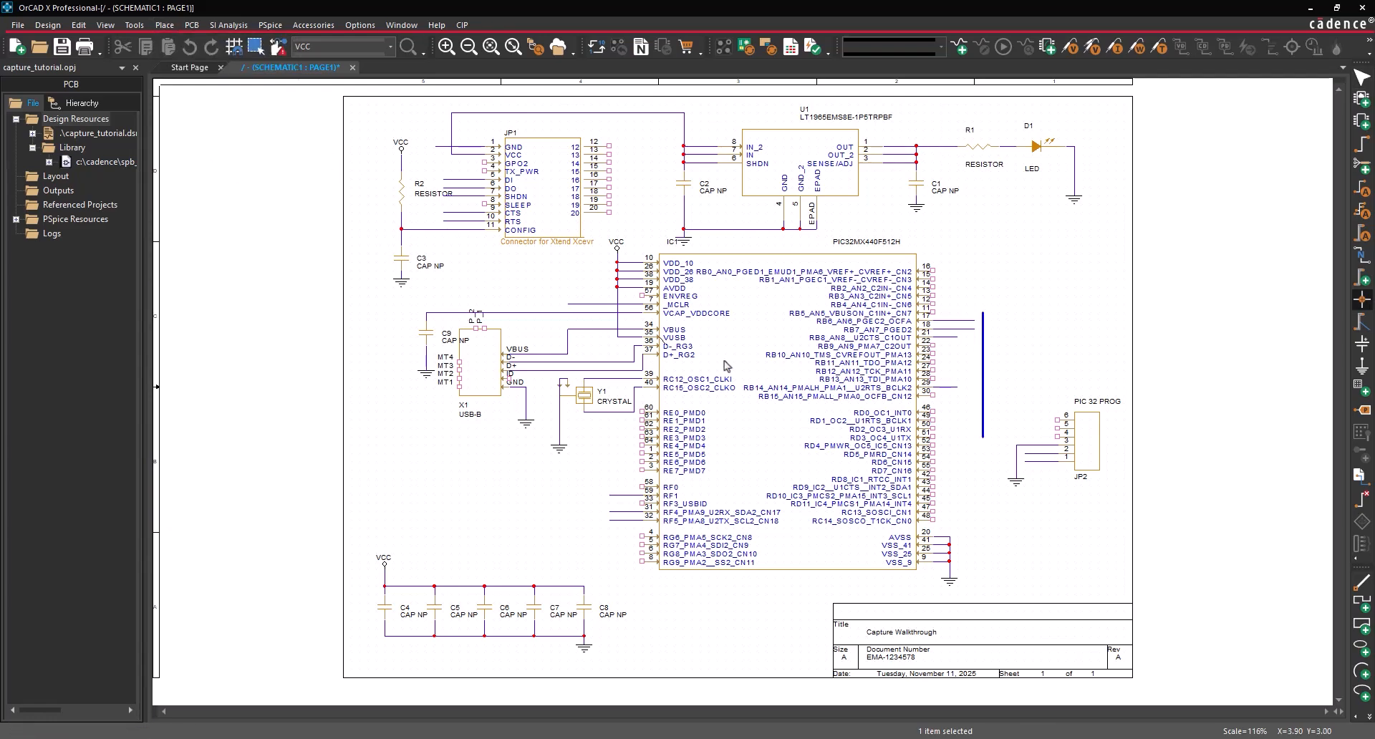
key(r)
click(982, 327)
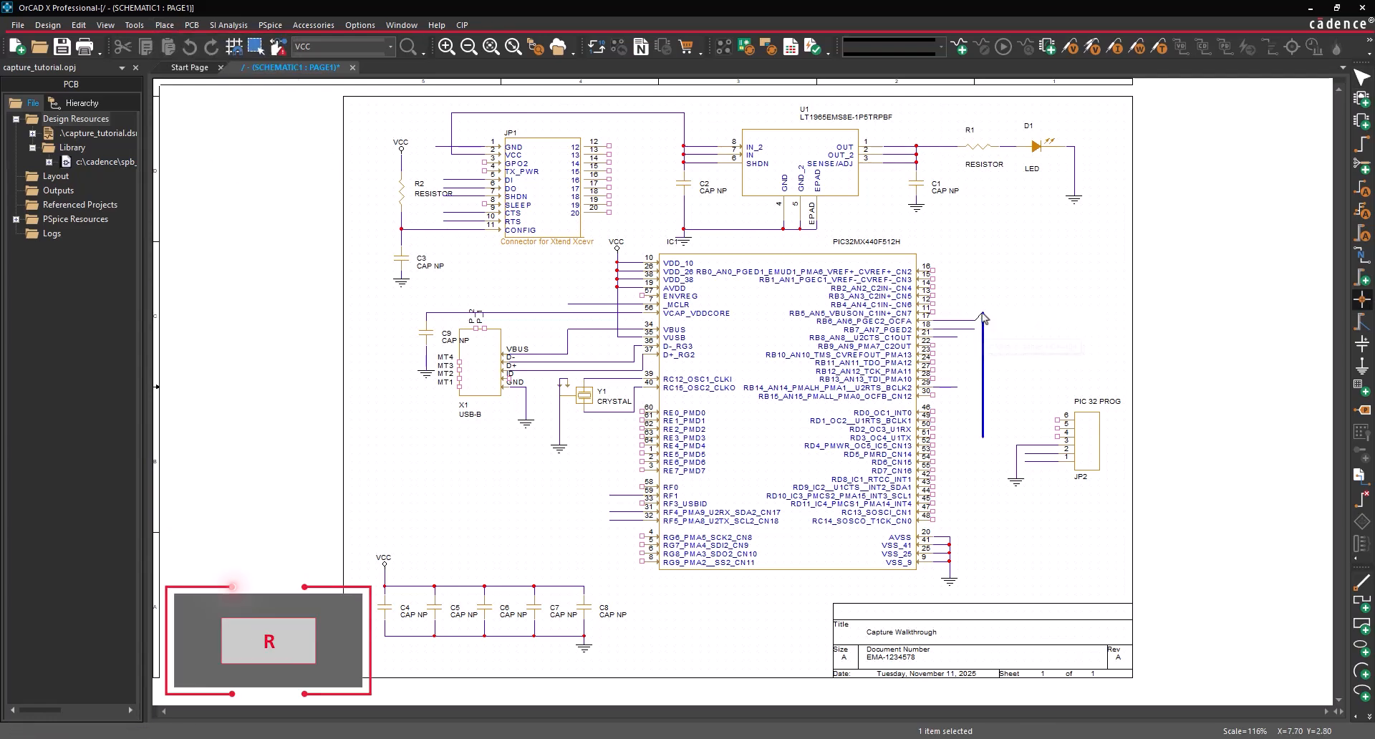
click(982, 317)
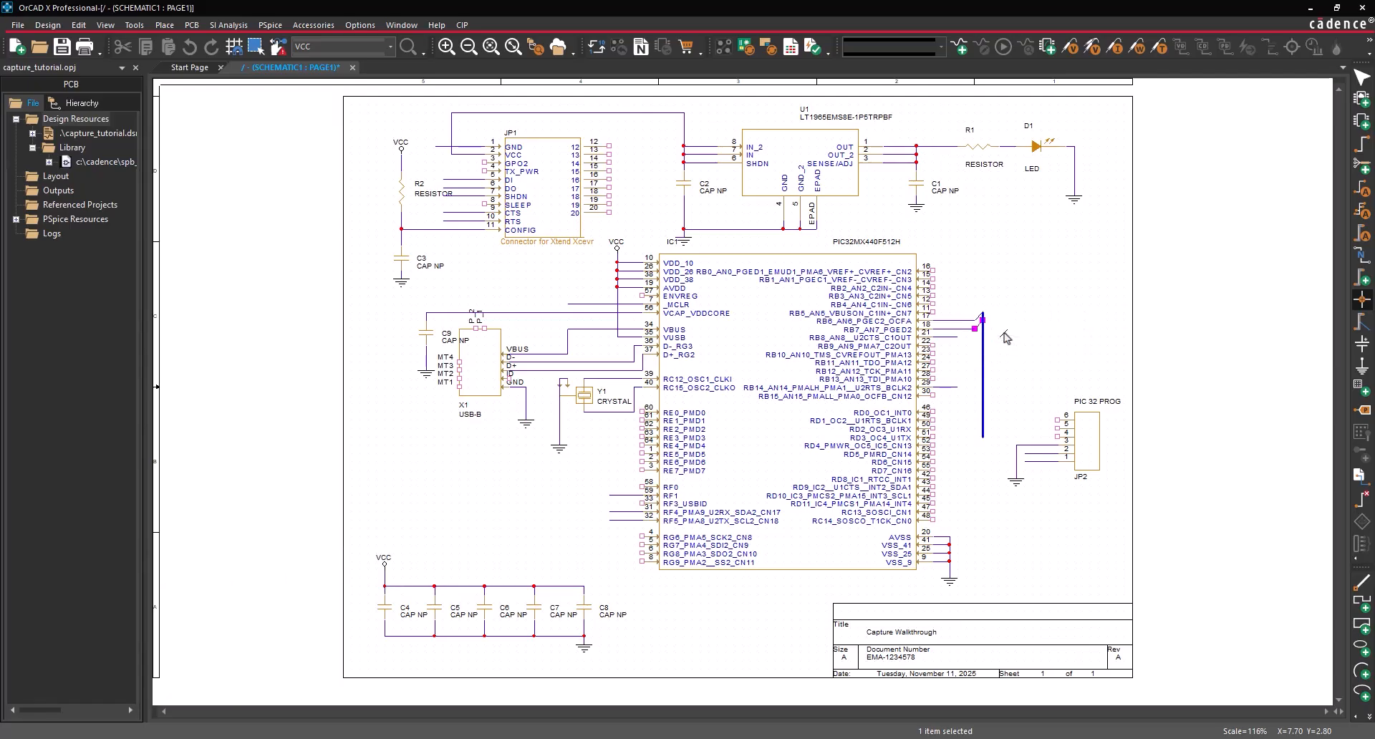
- Connect JP2 pins 5 and 4 to the bus with net name PROG
click(167, 27)
mouse_move(208, 112)
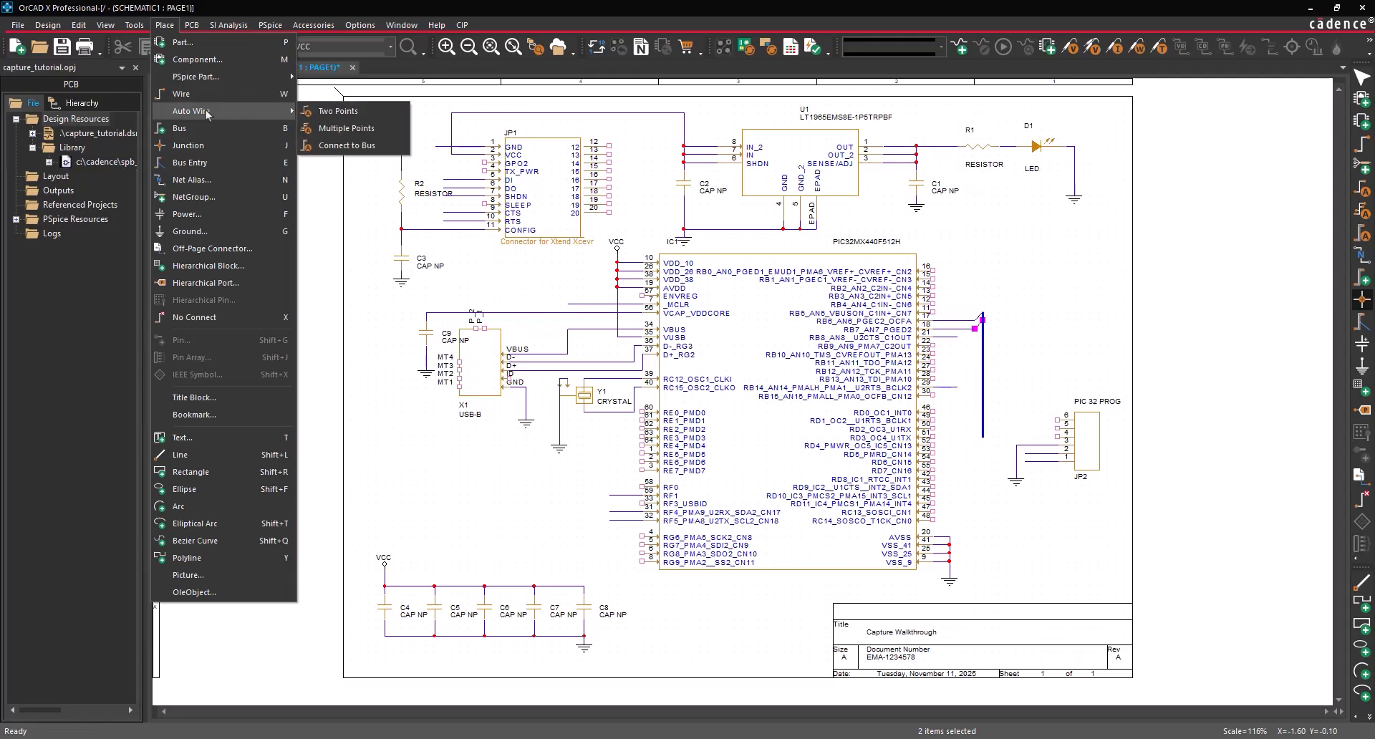
click(328, 146)
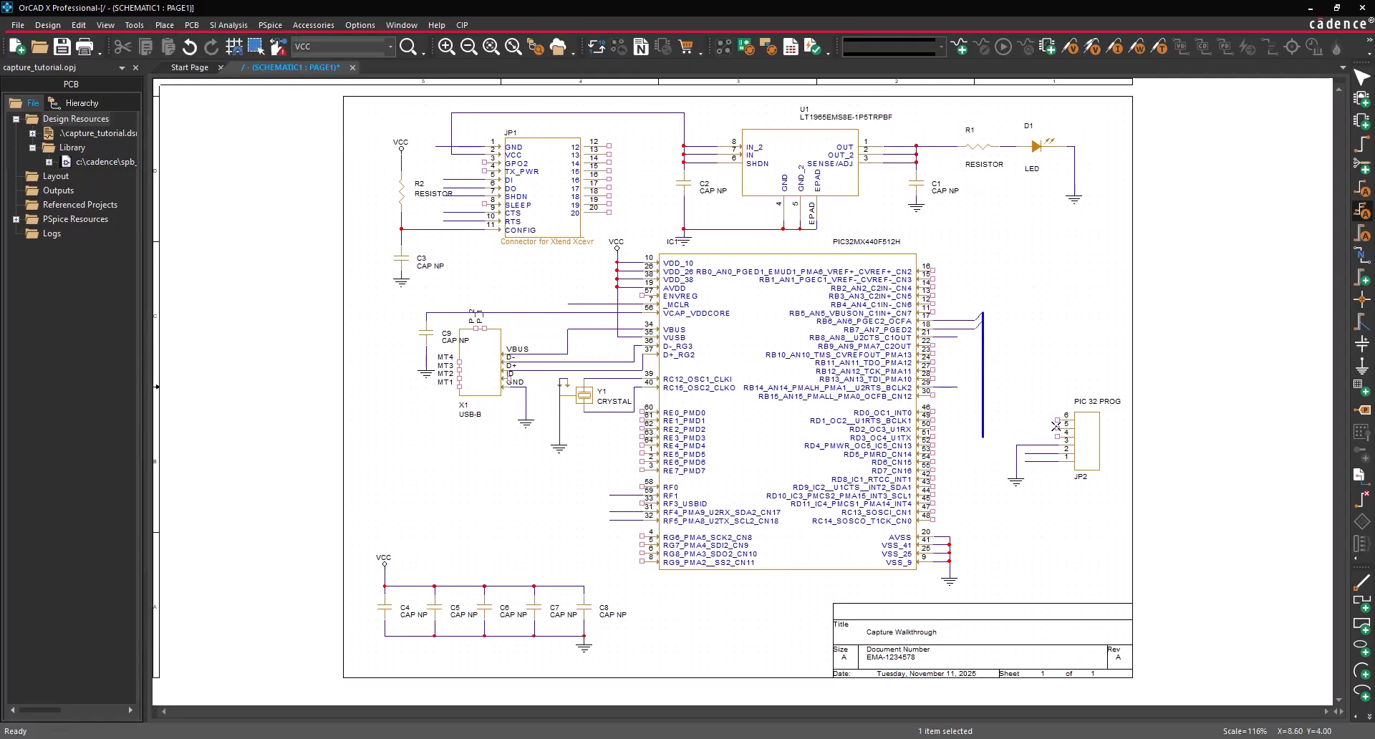
click(1056, 428)
ctrl+click(1056, 434)
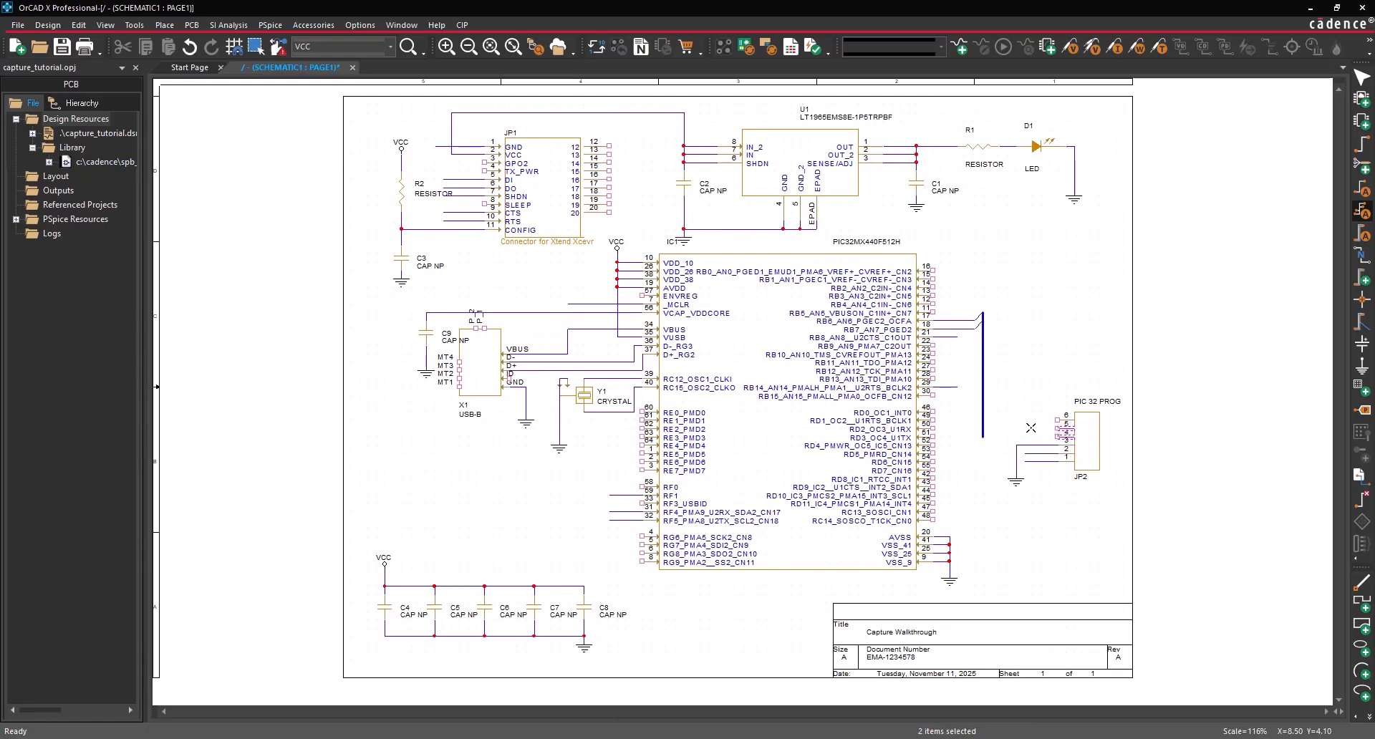
click(984, 423)
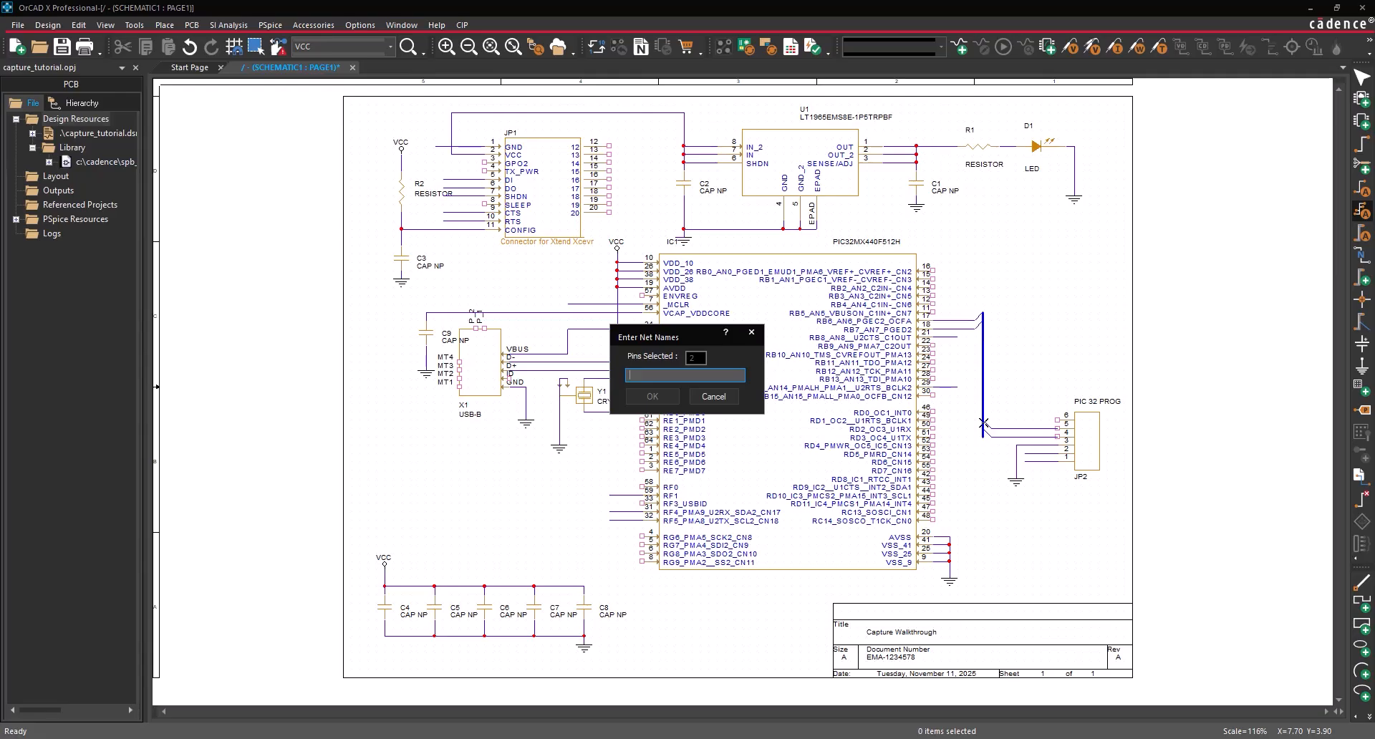
text(PROG[0-1)
click(652, 396)
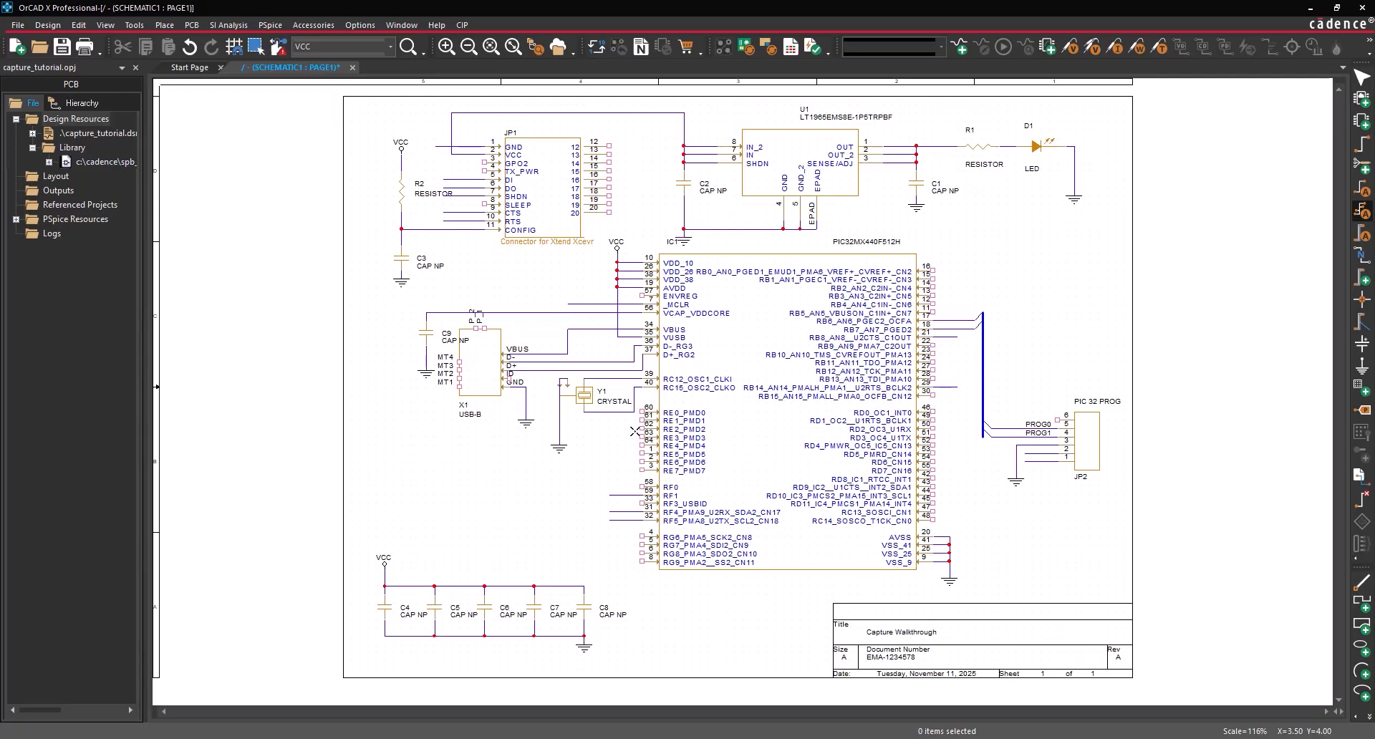
- Mark unused JP1 pins (GPO2, TX_PWR, SLEEP, 13, 14, 18–20) and X1 pins P1, MT4, MT1 no-connect
click(166, 26)
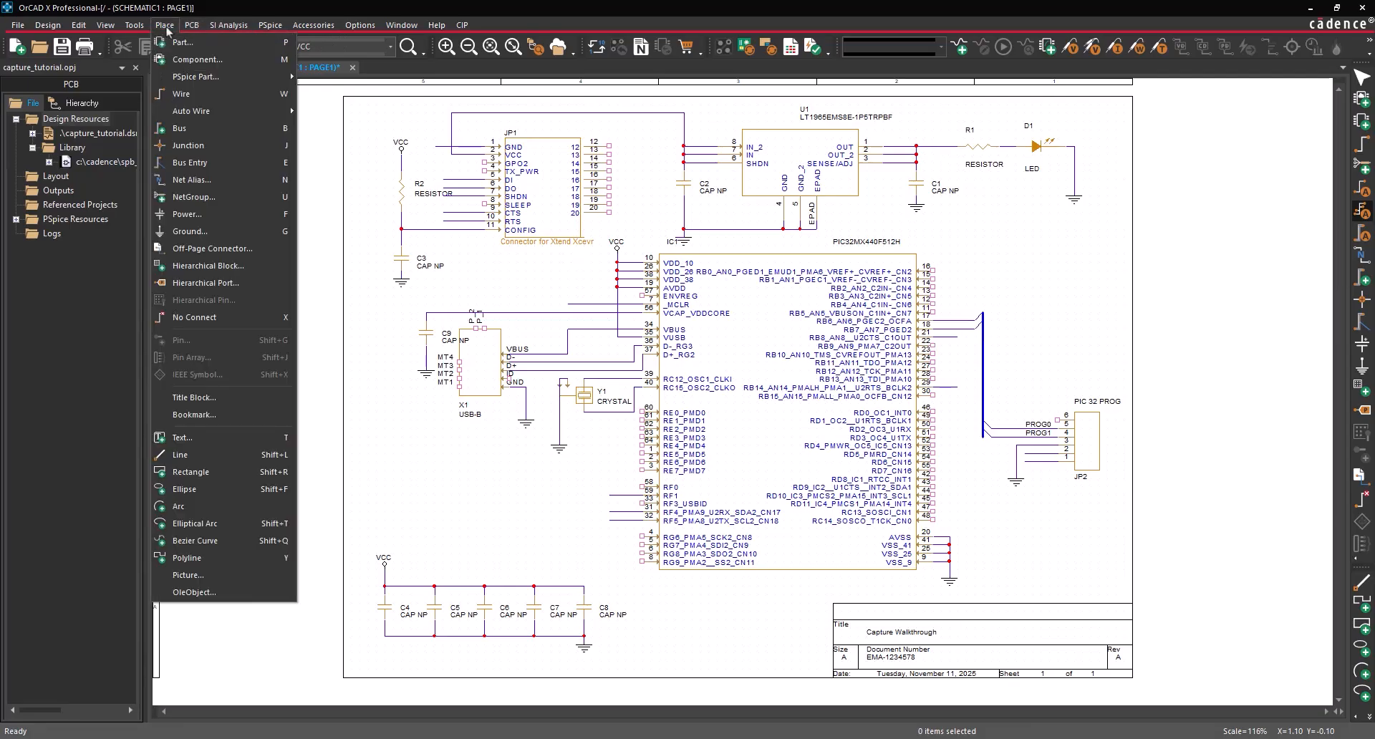
click(207, 317)
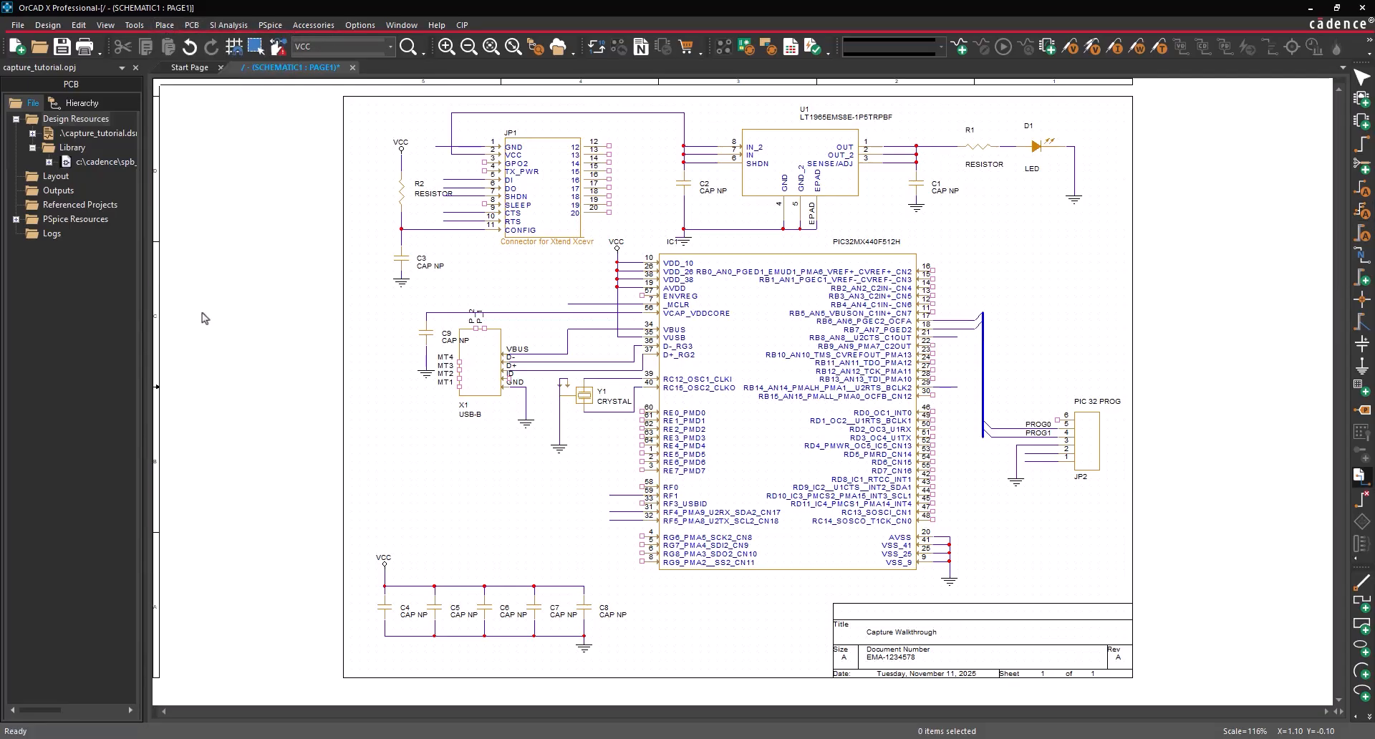
click(485, 163)
click(484, 171)
click(484, 205)
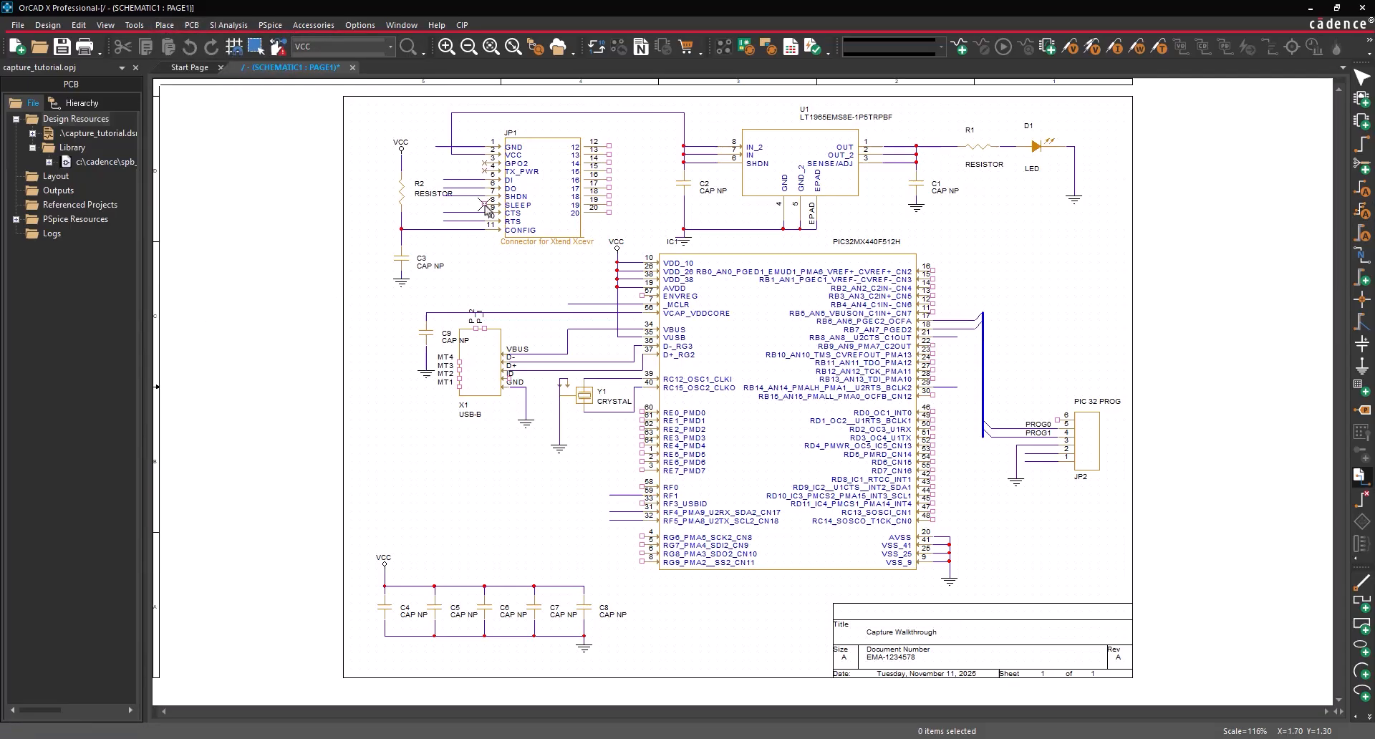
click(609, 152)
click(609, 164)
click(609, 191)
click(609, 200)
click(608, 207)
click(484, 329)
click(460, 363)
click(459, 382)
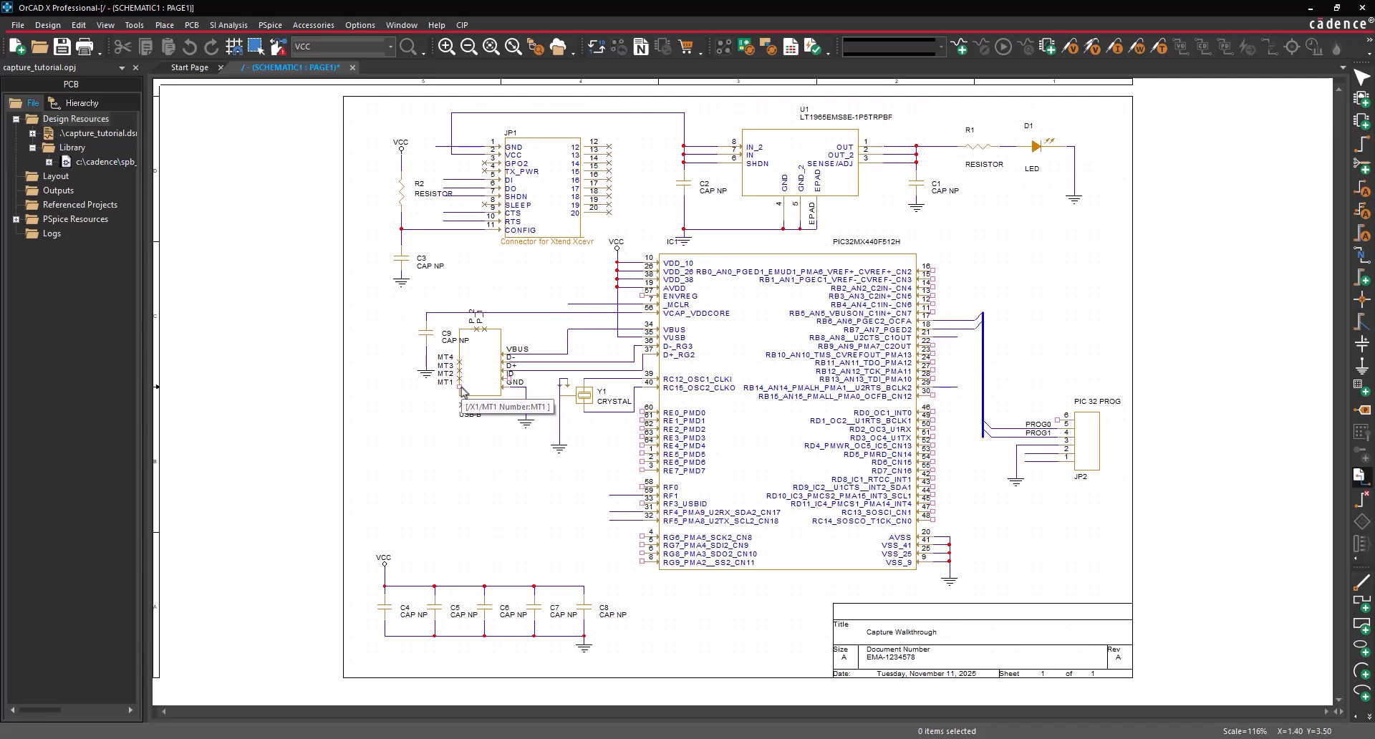
- Mark PIC32 left-side pins 57, 60–64, 1, 2, 58, 4–6 and 8 as no-connect
click(642, 296)
click(642, 412)
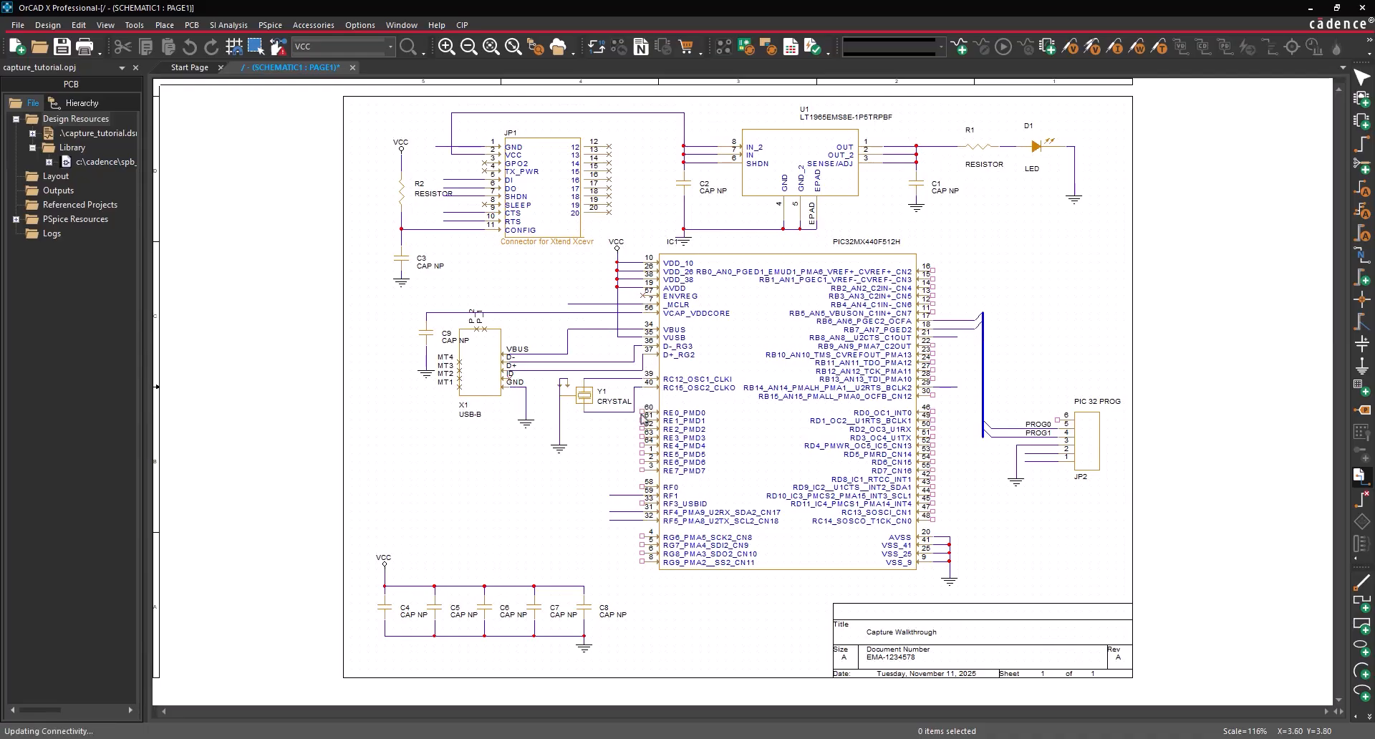
click(642, 420)
click(642, 429)
click(643, 438)
click(642, 445)
click(643, 454)
click(642, 462)
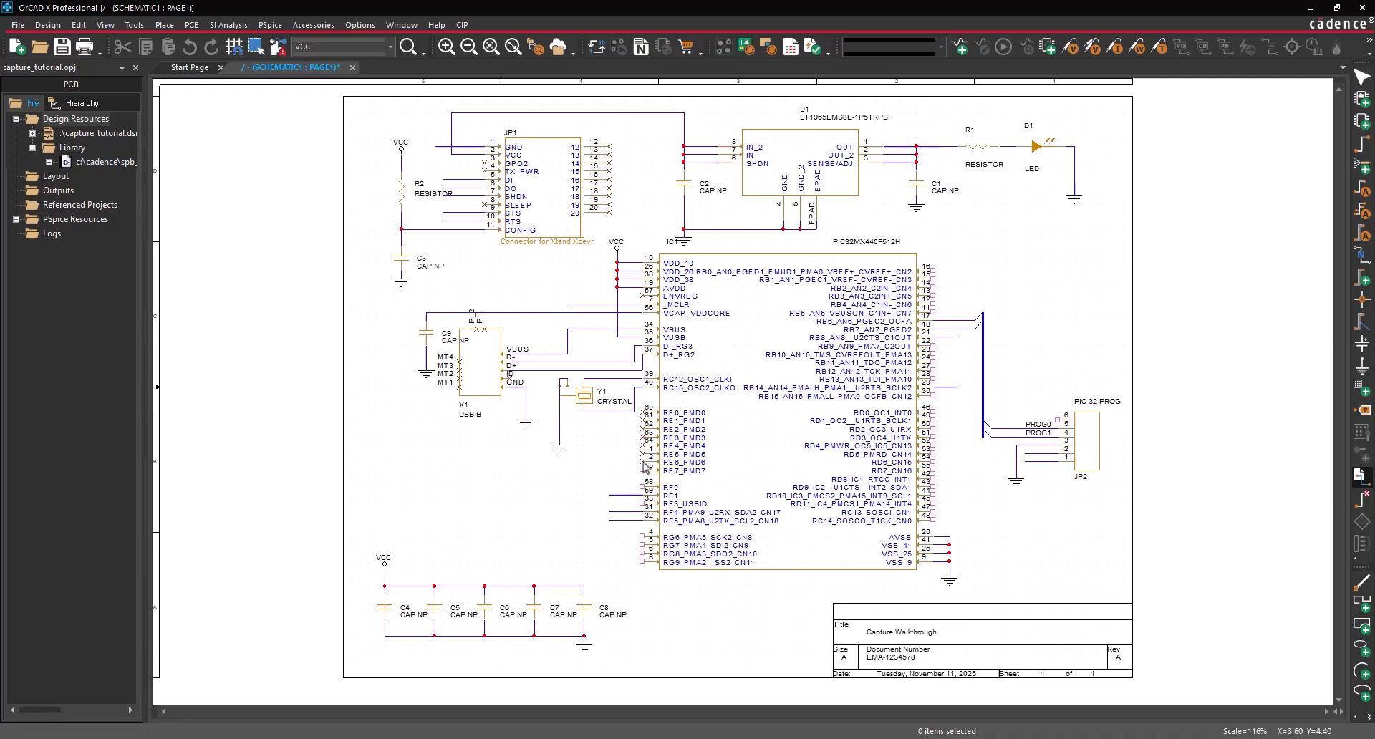
click(643, 488)
click(643, 537)
click(643, 545)
click(643, 554)
click(643, 562)
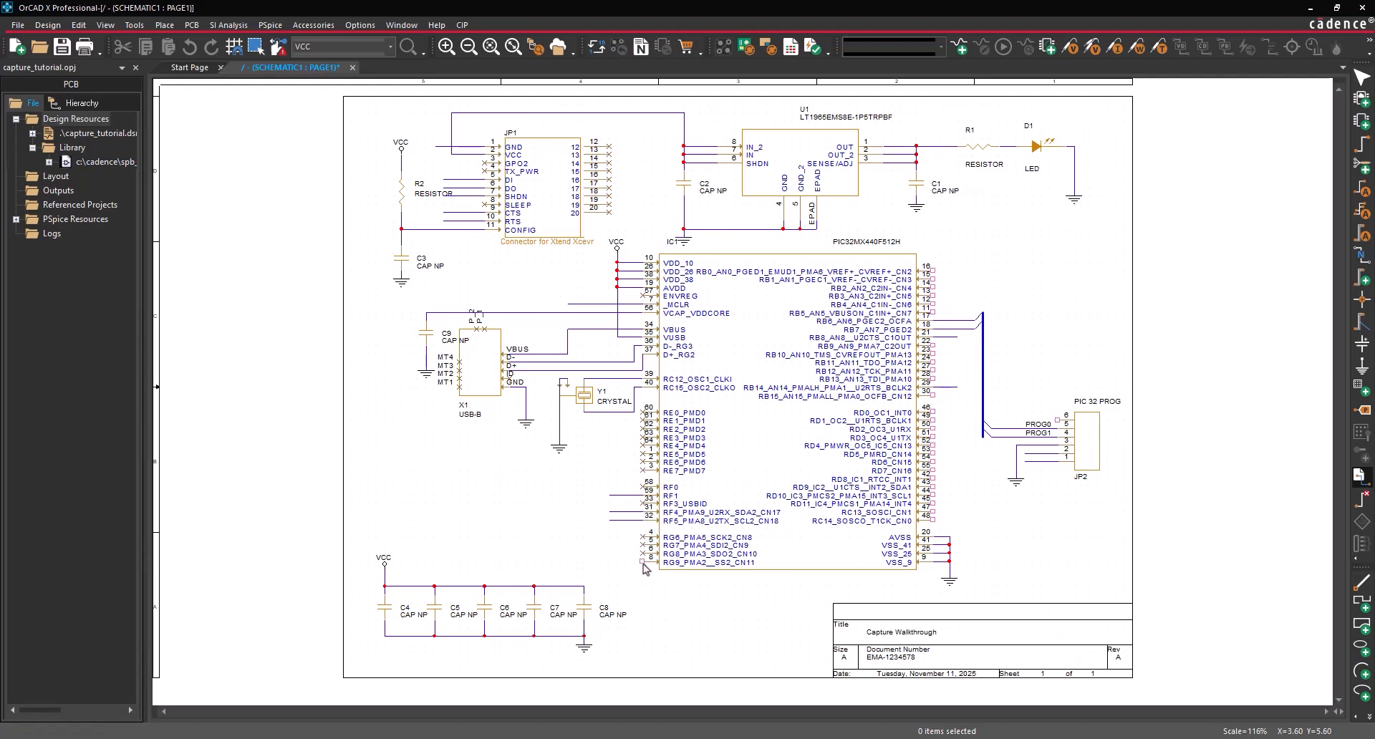
- Mark PIC32 right-side pins 16, 15, 14, 23, 24, 27, 28, 30 and one more as no-connect
click(933, 267)
click(932, 274)
click(933, 282)
click(933, 346)
click(933, 354)
click(934, 363)
click(933, 371)
click(933, 379)
click(933, 395)
- Mark PIC32 pins 50–52, 54, 55 and 42–45 as no-connect, then bring up the context menu
click(933, 429)
click(934, 437)
click(933, 446)
click(934, 456)
click(933, 465)
click(934, 473)
click(933, 480)
click(933, 490)
click(934, 498)
right_click(1008, 315)
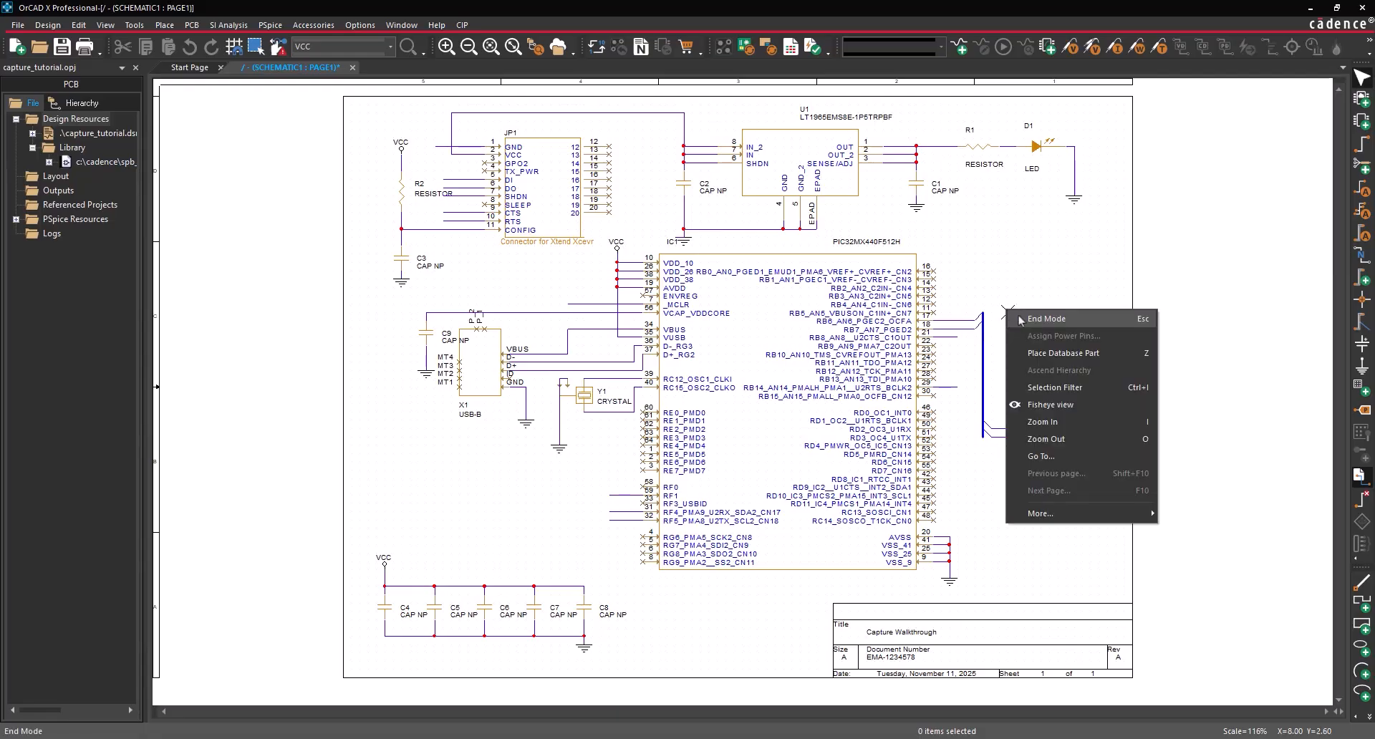
- Exit no-connect placement mode with End Mode
click(1022, 319)
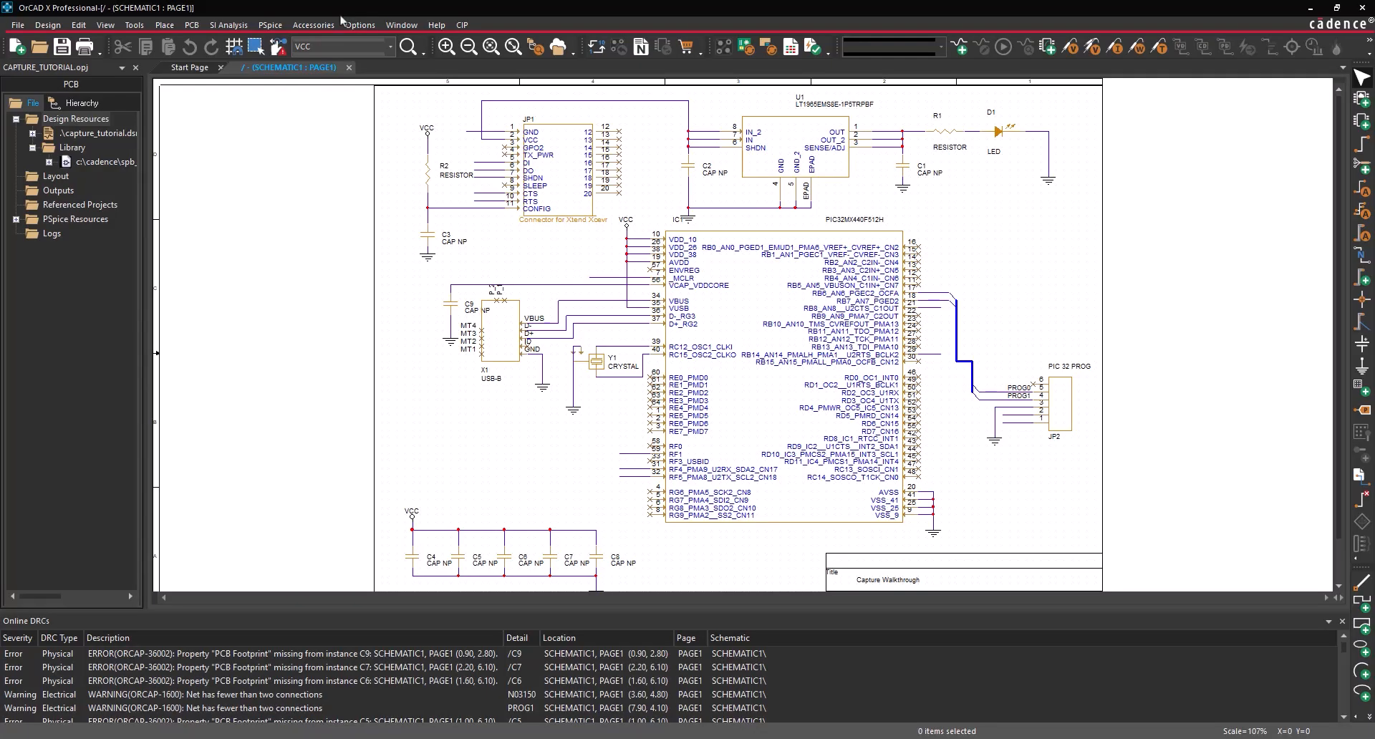
- Place two VBUS net aliases, on the wire above JP1 and near the USB connector
click(164, 25)
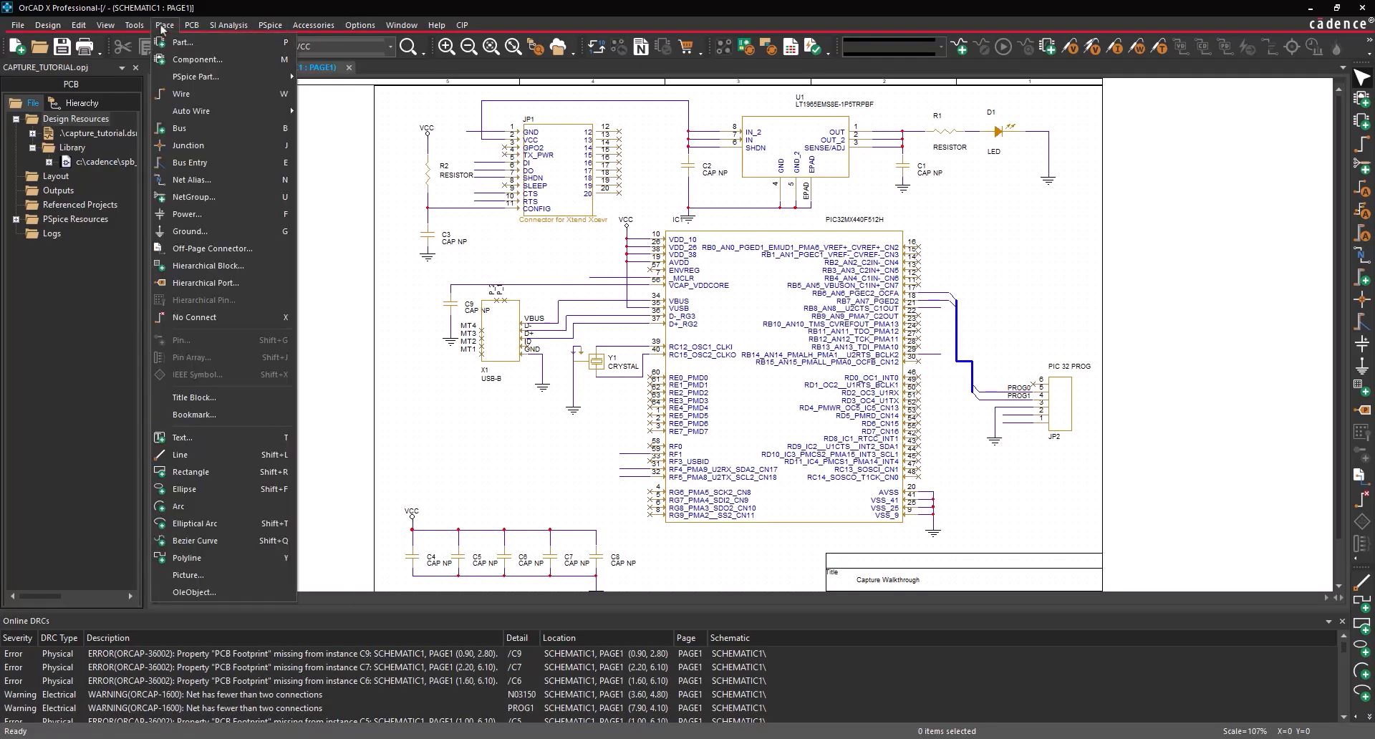
click(192, 180)
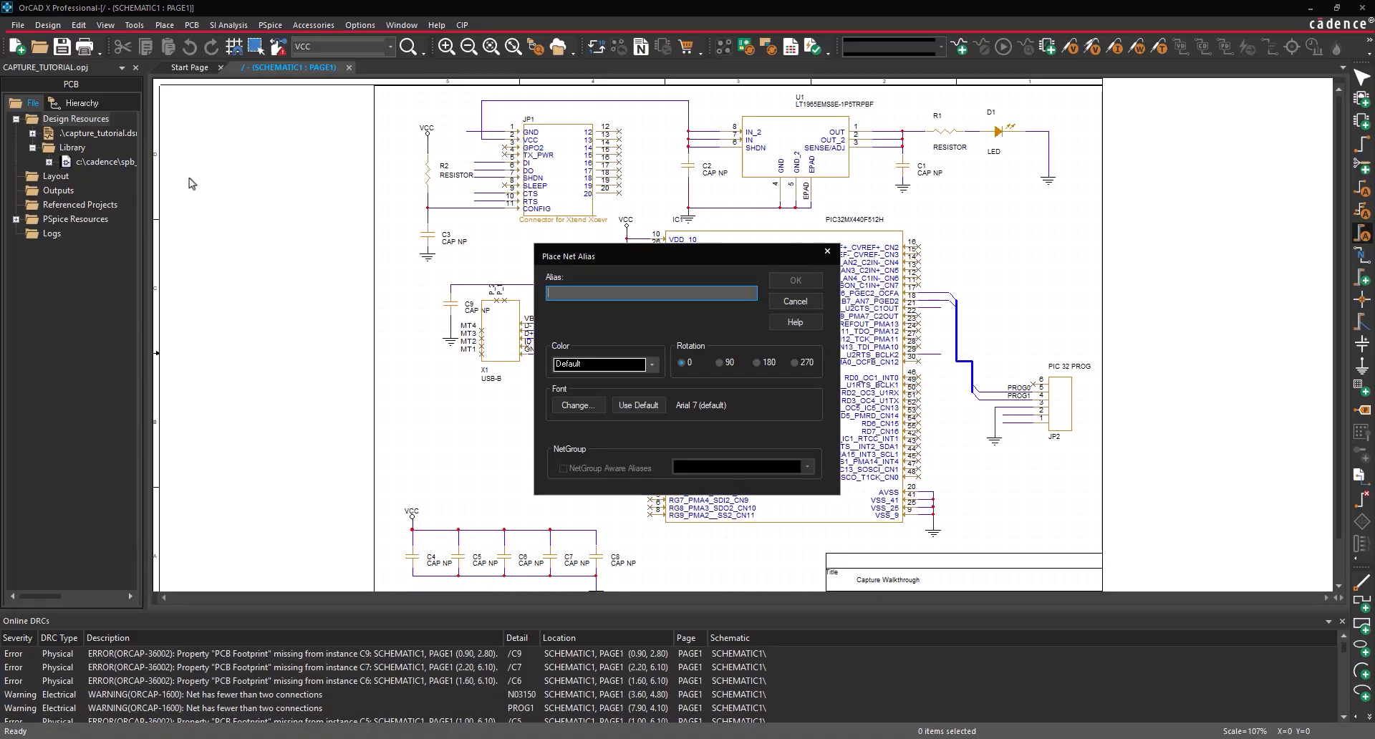
text(VBUS)
click(803, 283)
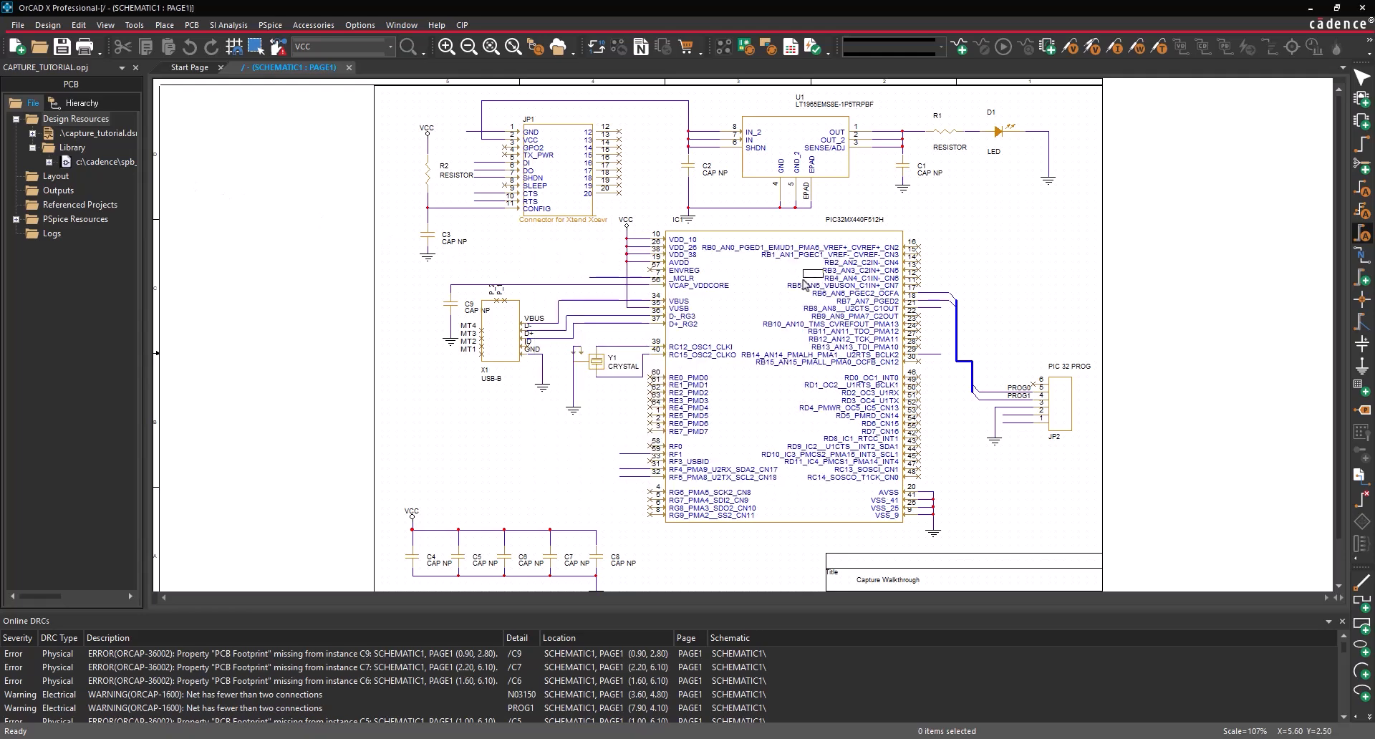
click(506, 101)
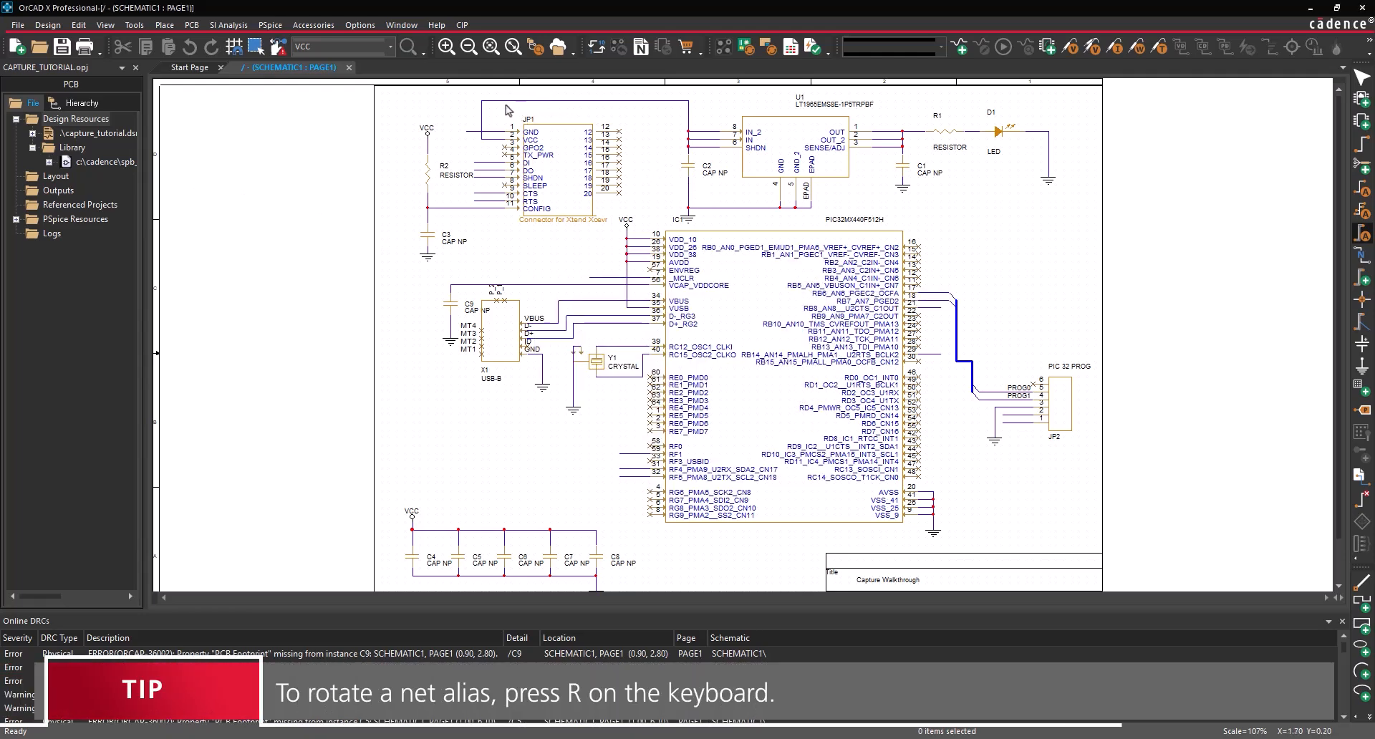
click(561, 302)
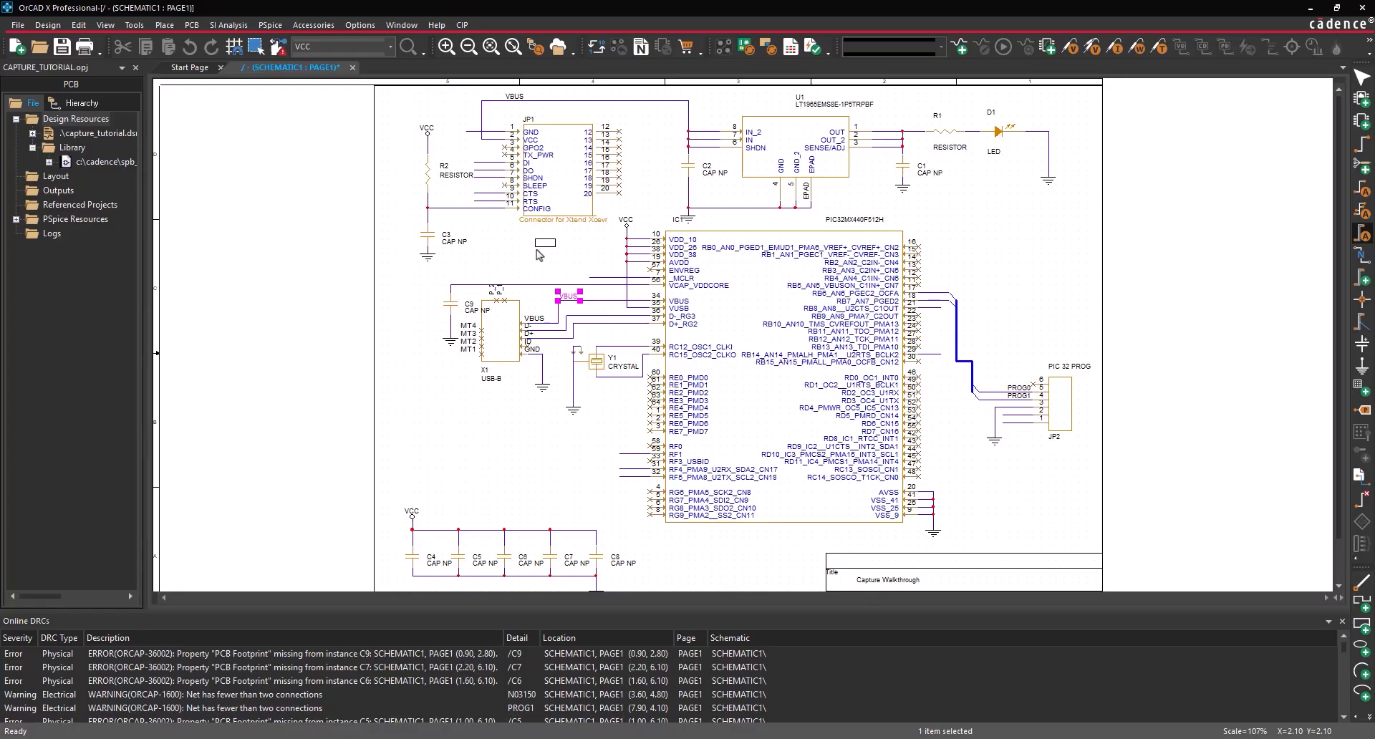
- Place a 3.3V alias on U1's output net, end placement, and enlarge the DRC results list
right_click(537, 250)
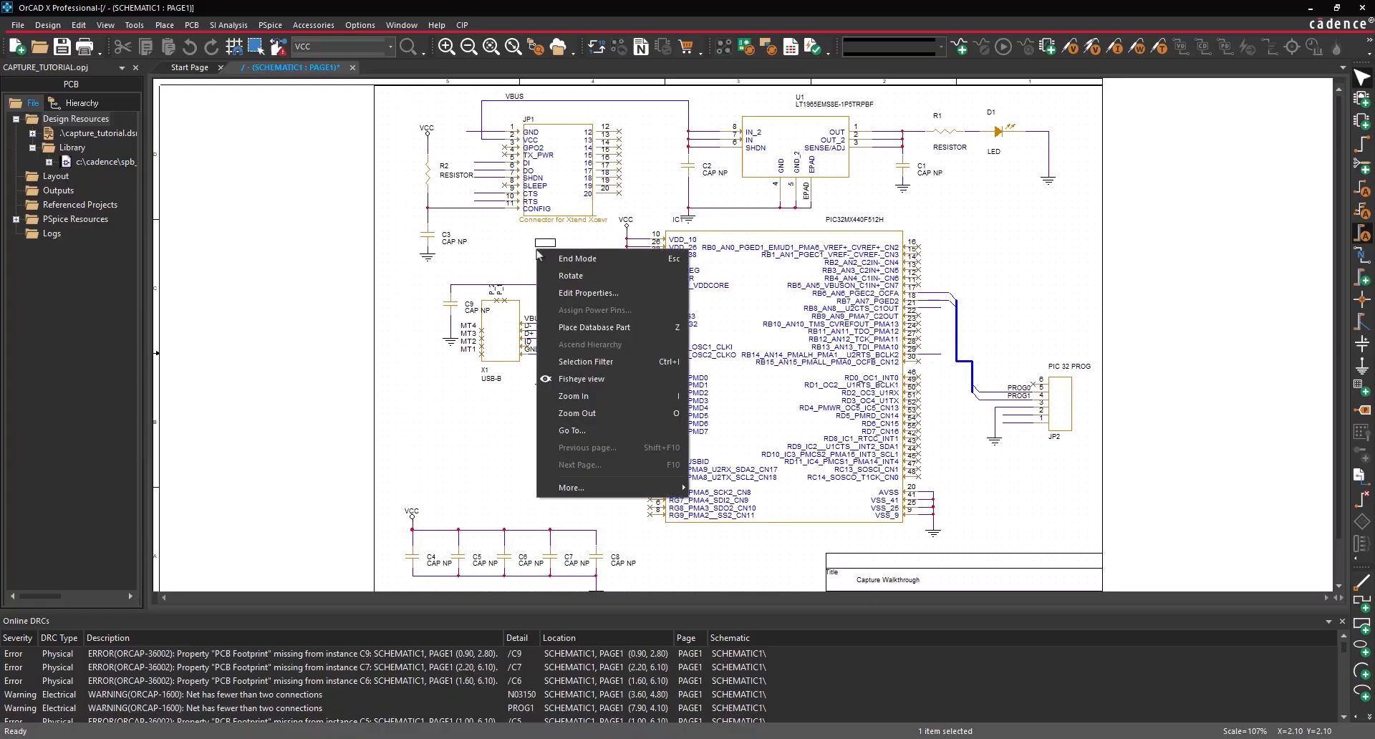
click(589, 293)
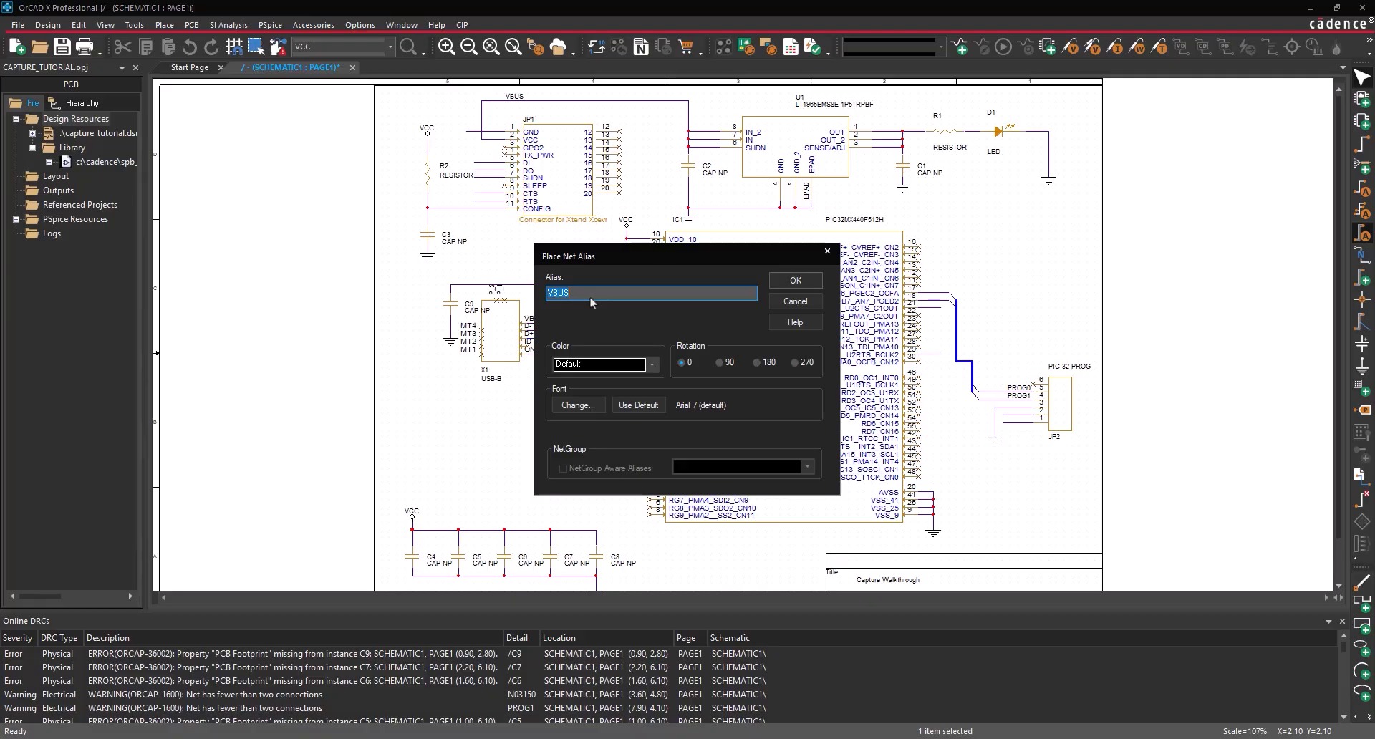
text(3.3V)
click(819, 283)
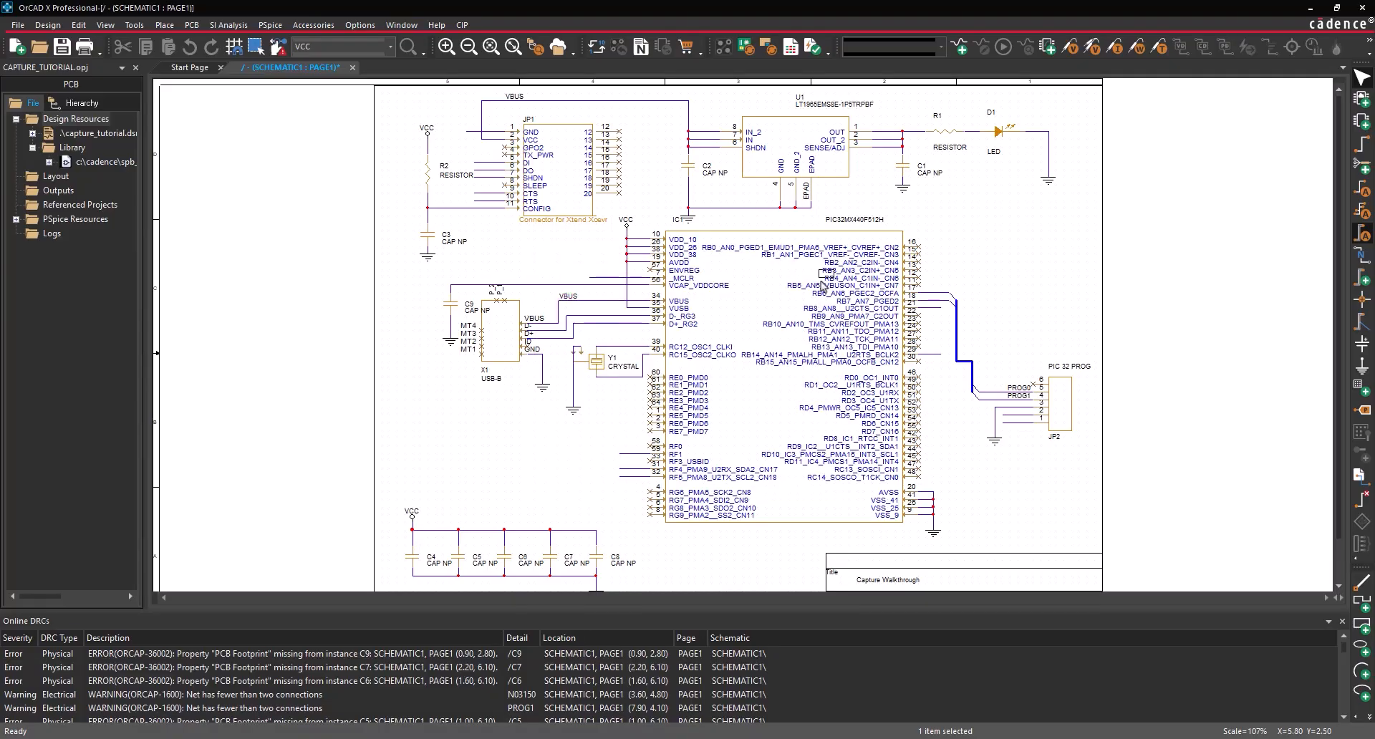
click(879, 135)
right_click(865, 205)
click(880, 207)
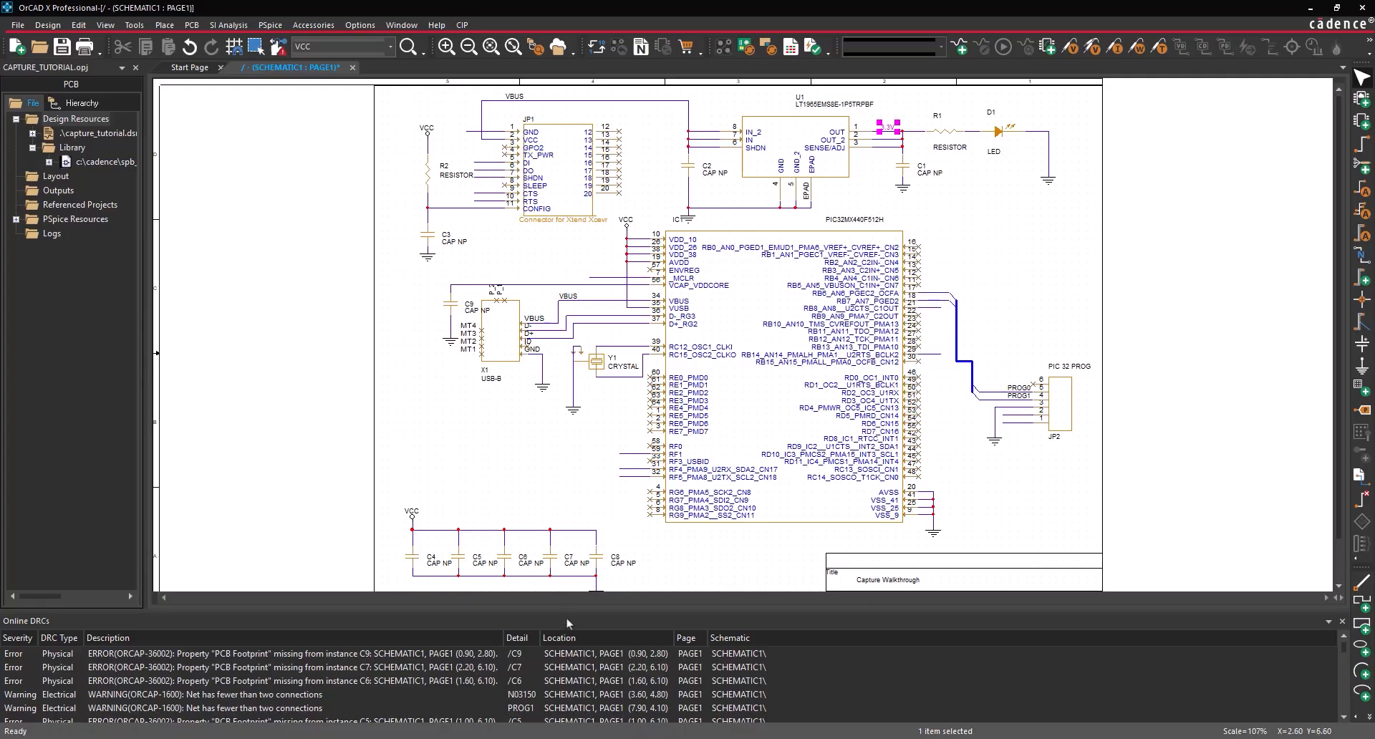
drag(568, 610, 565, 516)
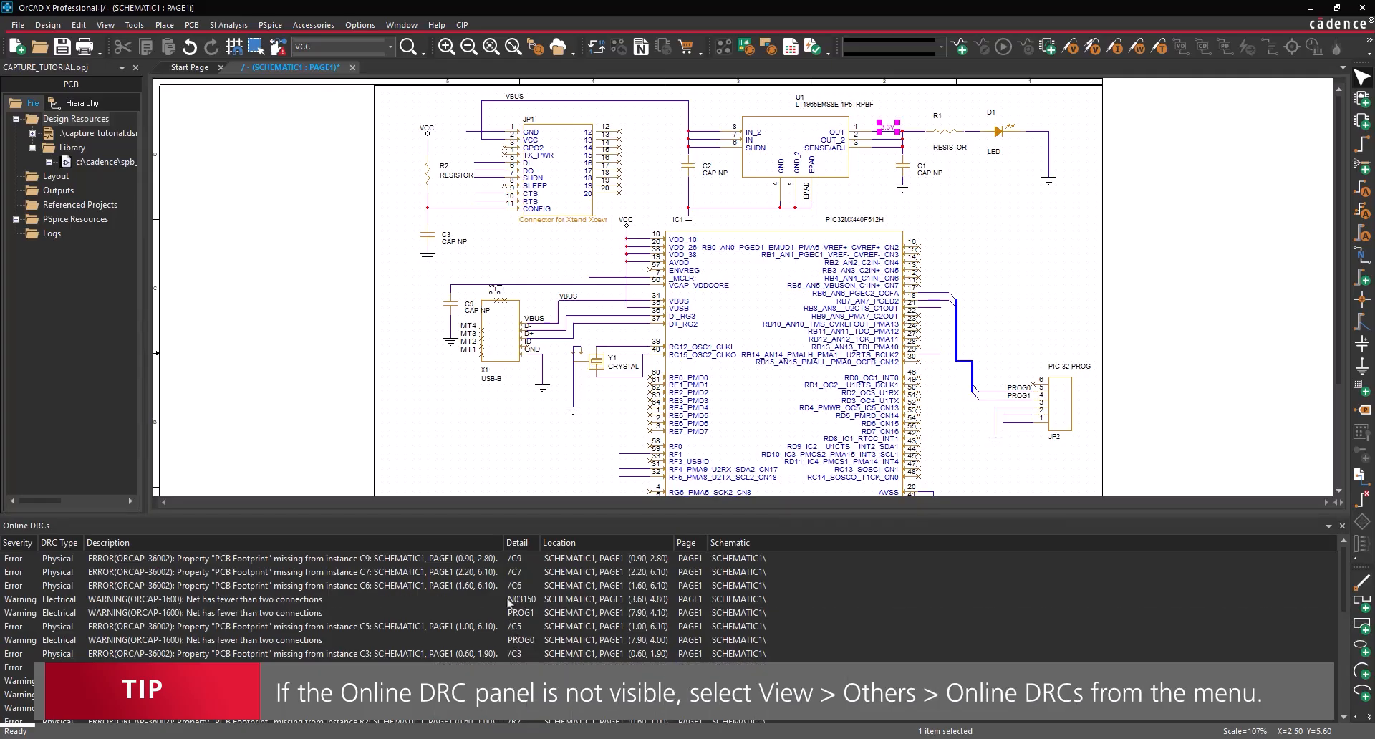
- Jump to the net flagged by DRC warning N03150 and label the RF1 wire SHDN
double_click(481, 600)
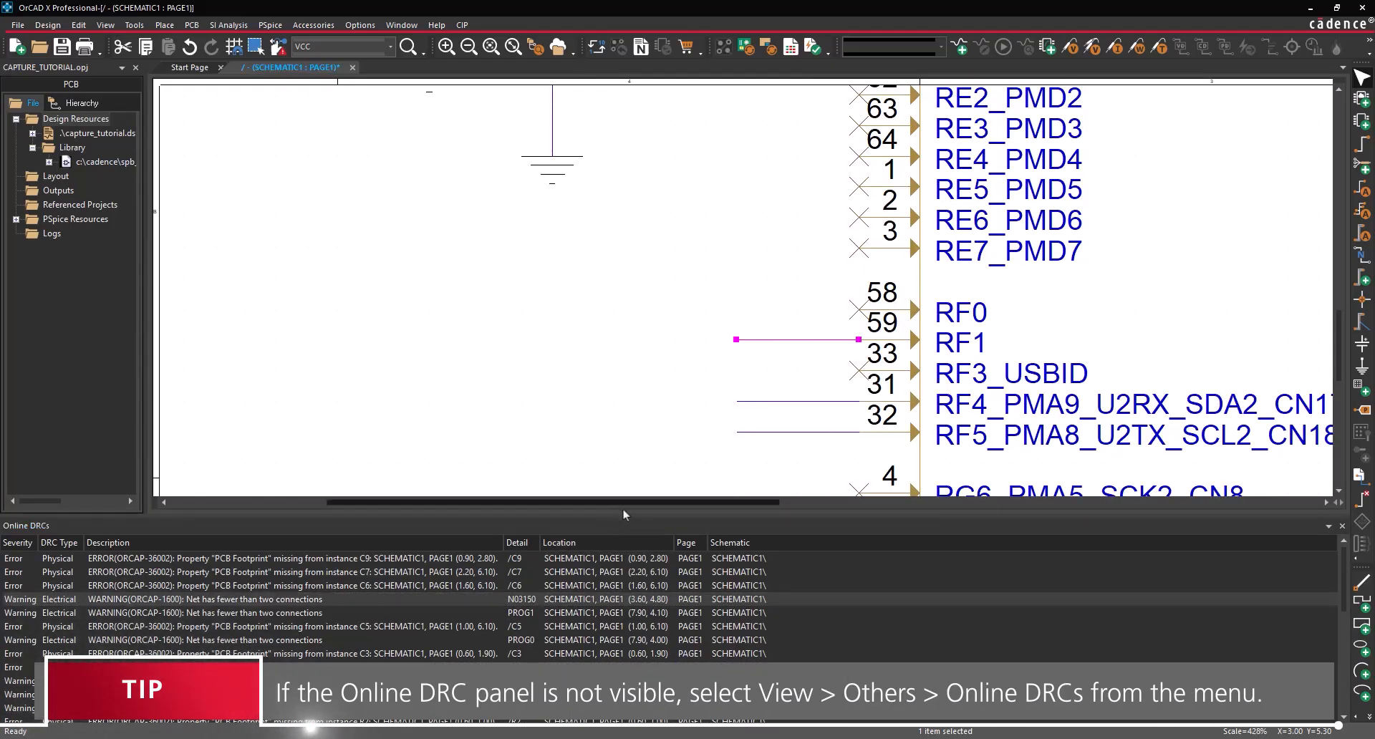
drag(623, 511, 630, 563)
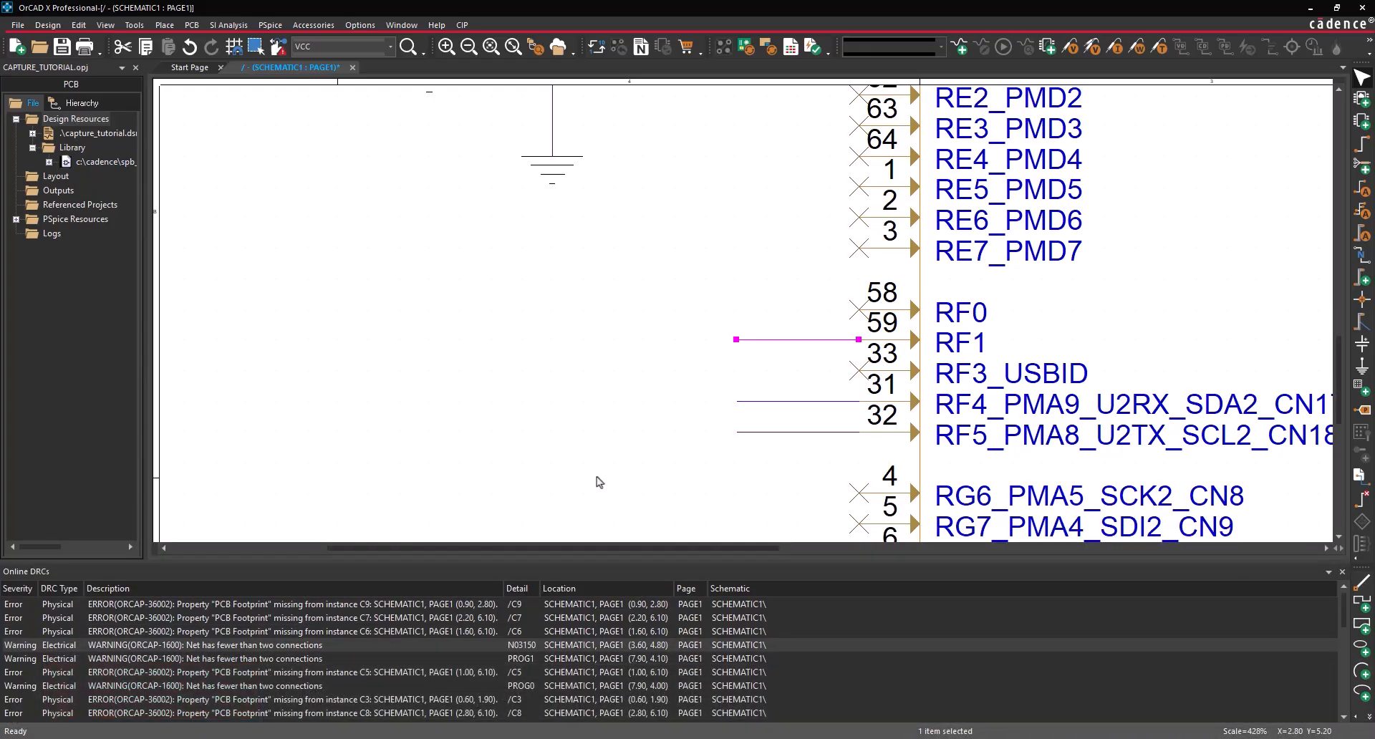
click(164, 25)
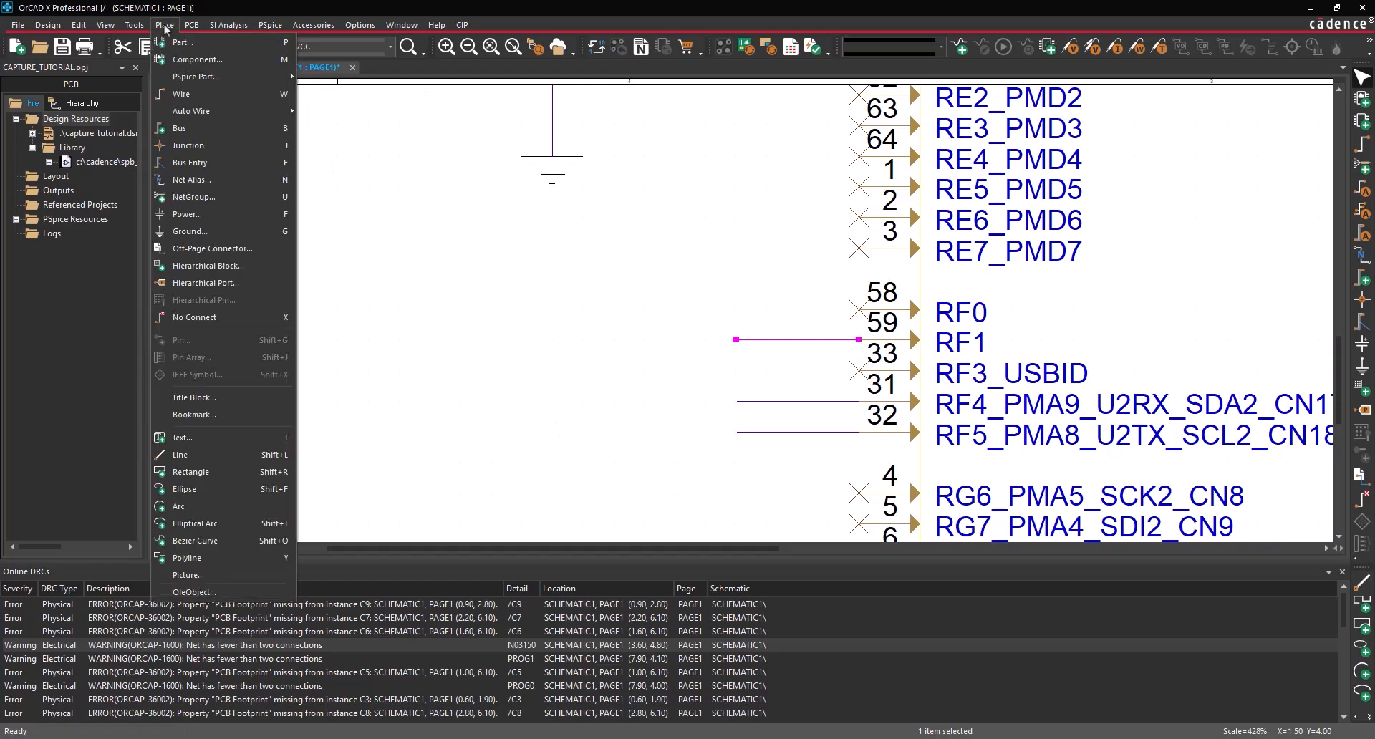
click(207, 180)
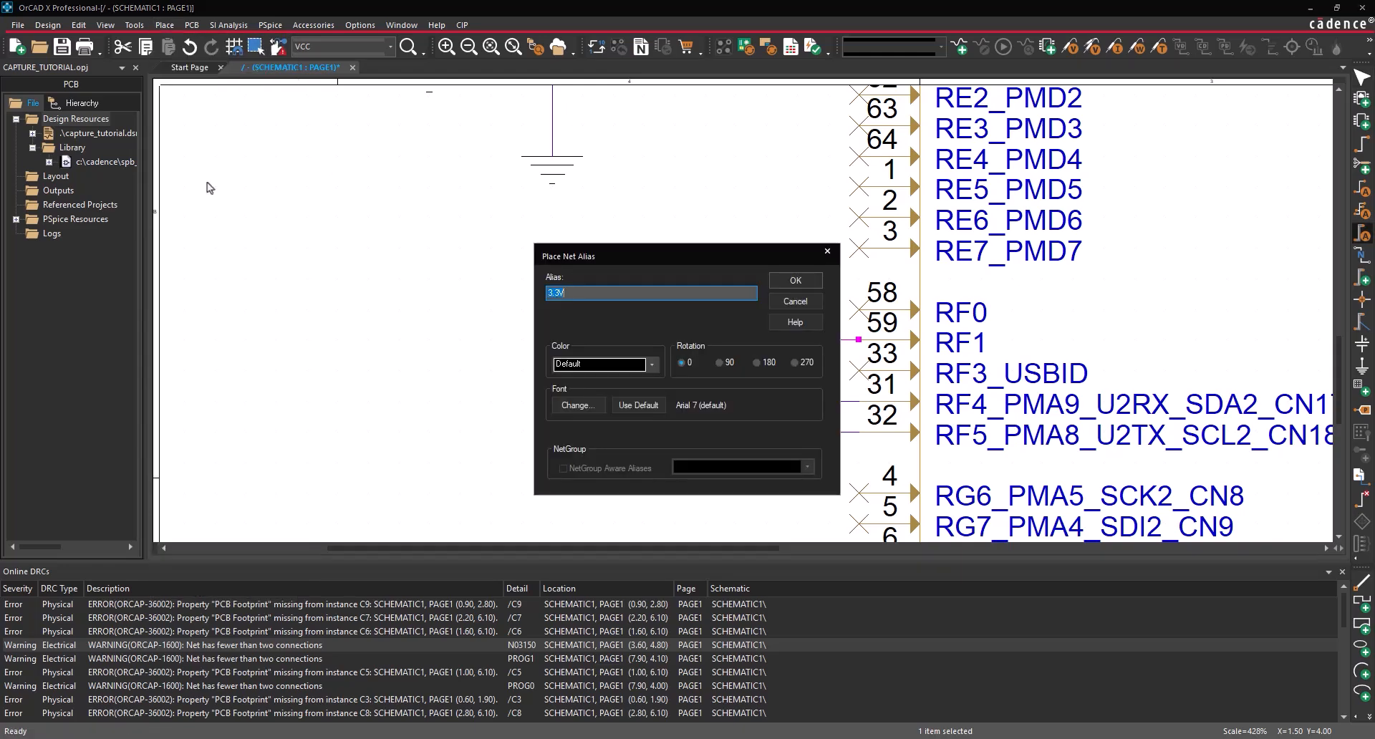
text(SHDN)
click(795, 281)
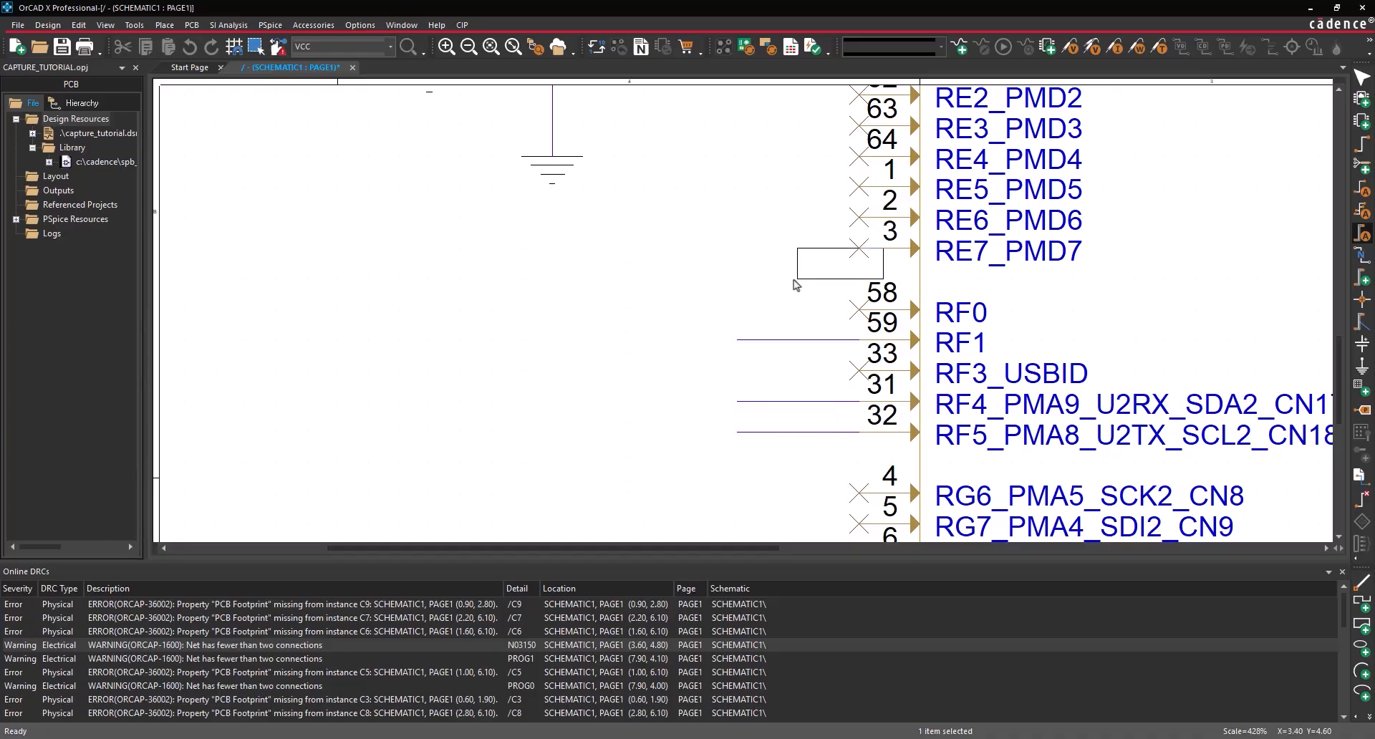
click(745, 339)
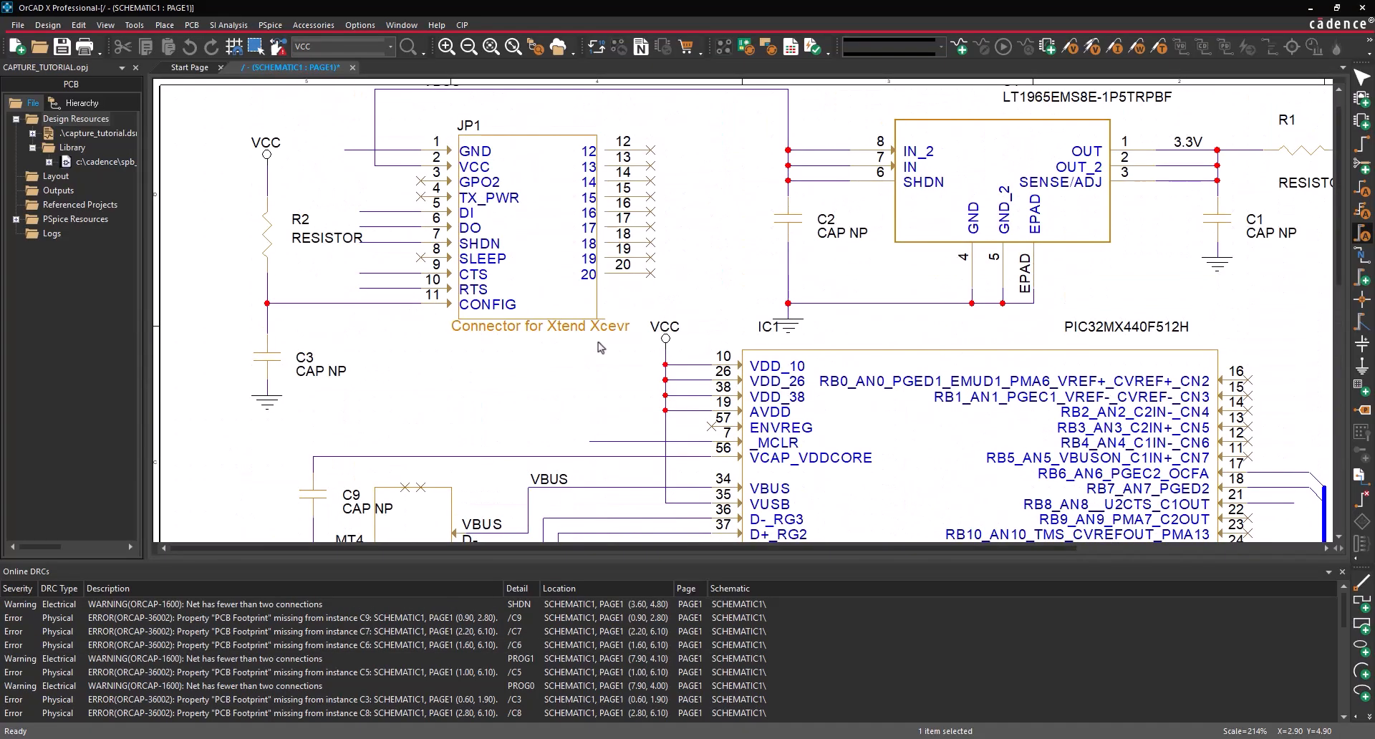
- Label JP1's SHDN wire SHDN, and name JP1's wire and the RF5 wire UTX
click(363, 243)
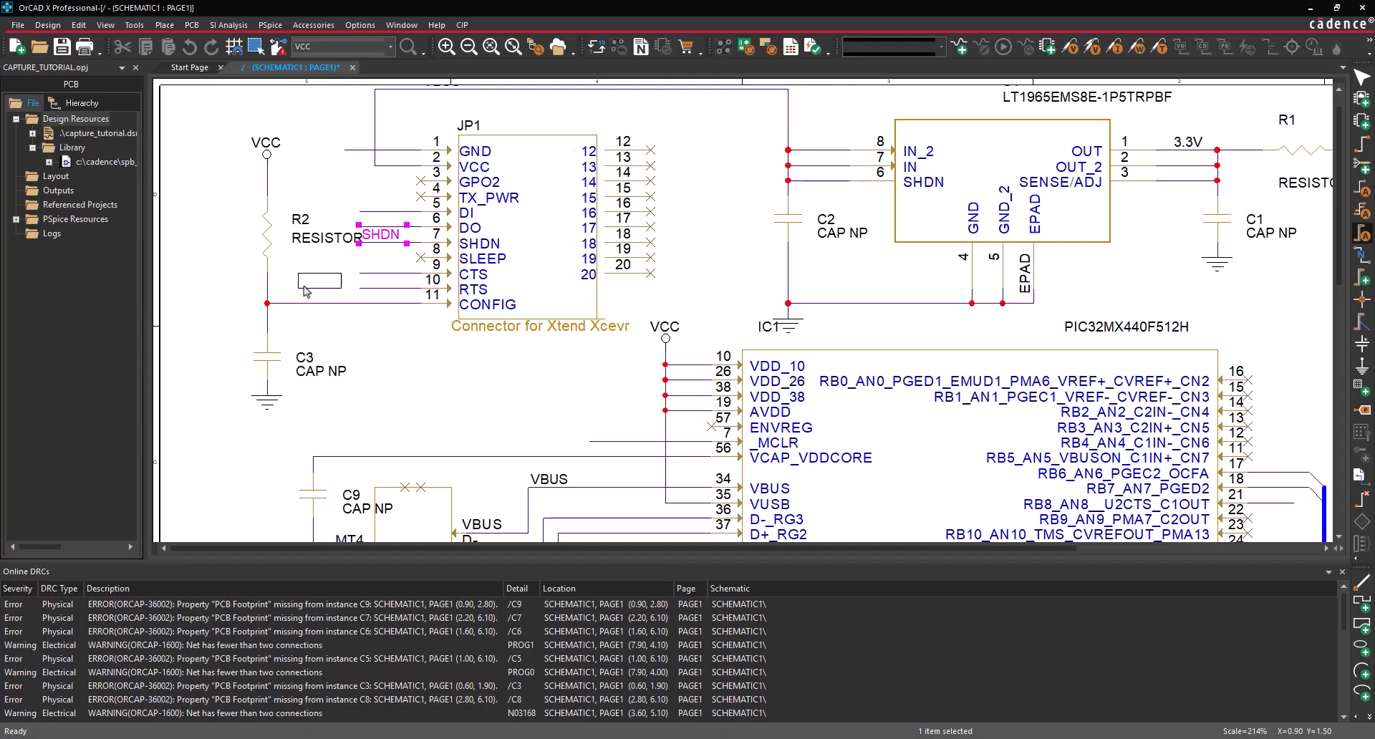
text(onUTX)
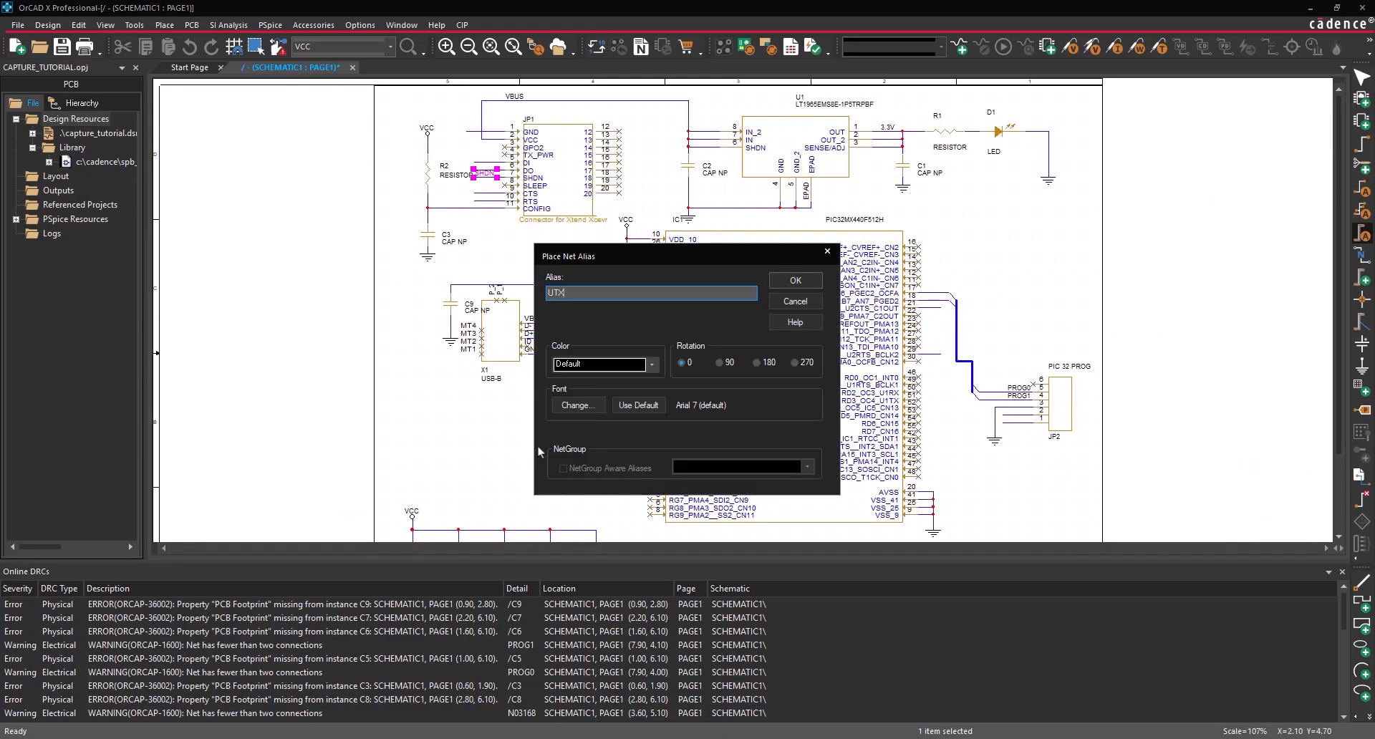
click(795, 280)
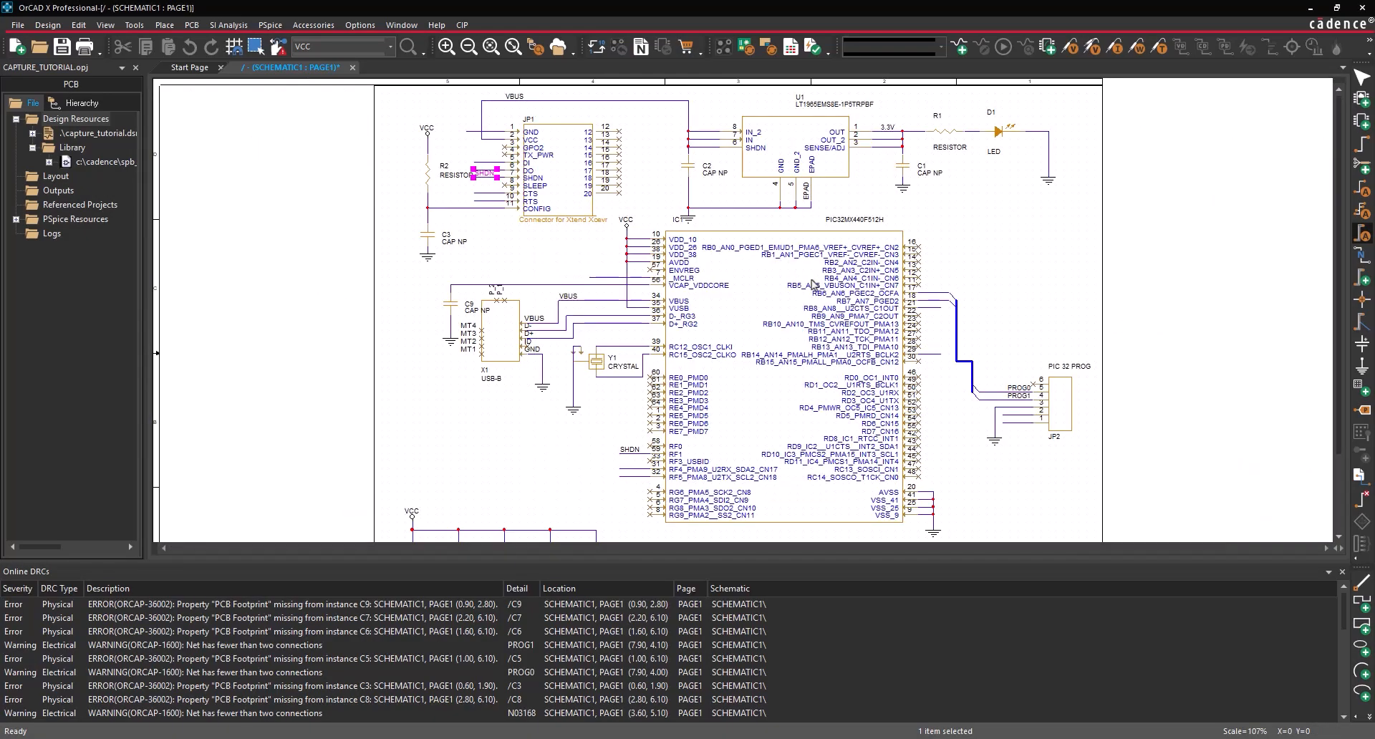
click(476, 162)
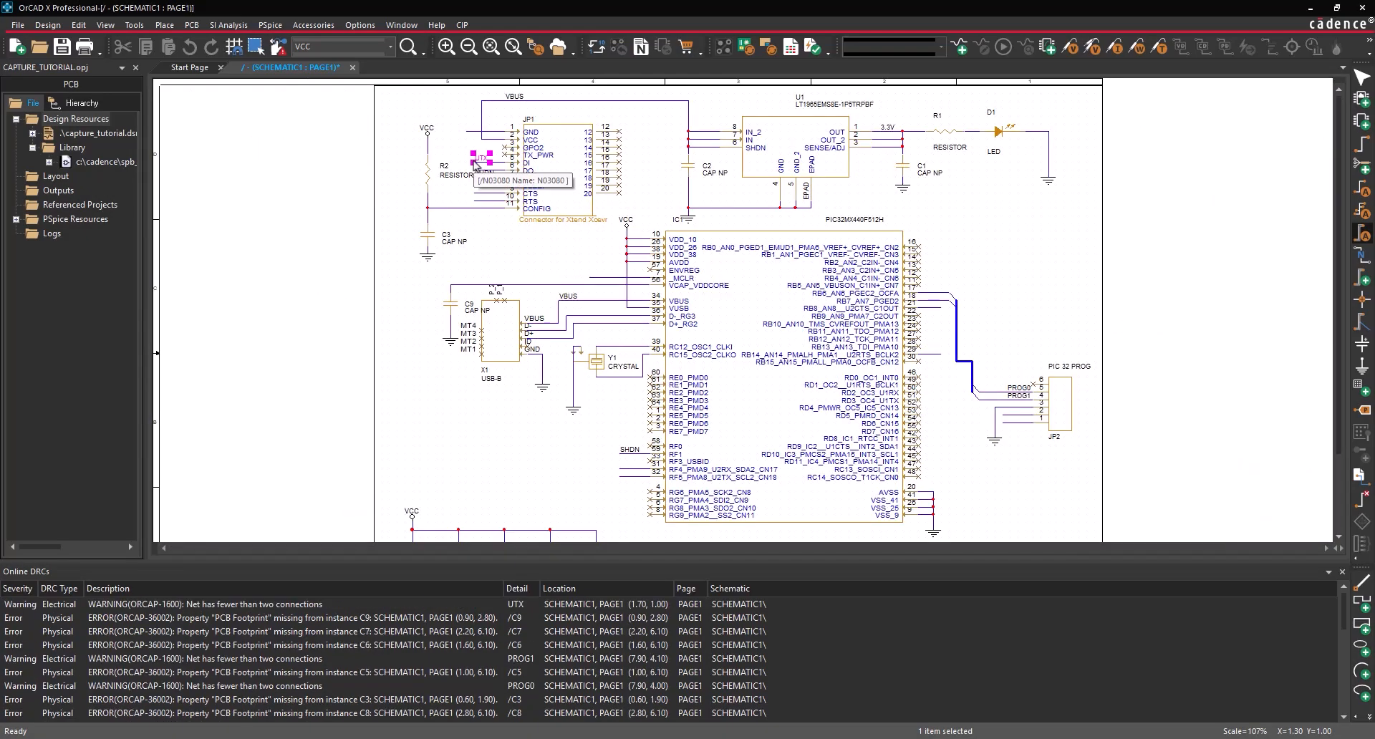
click(620, 477)
- Name the RF4 wire and JP1's DI wire URX
key(n)
key(Return)
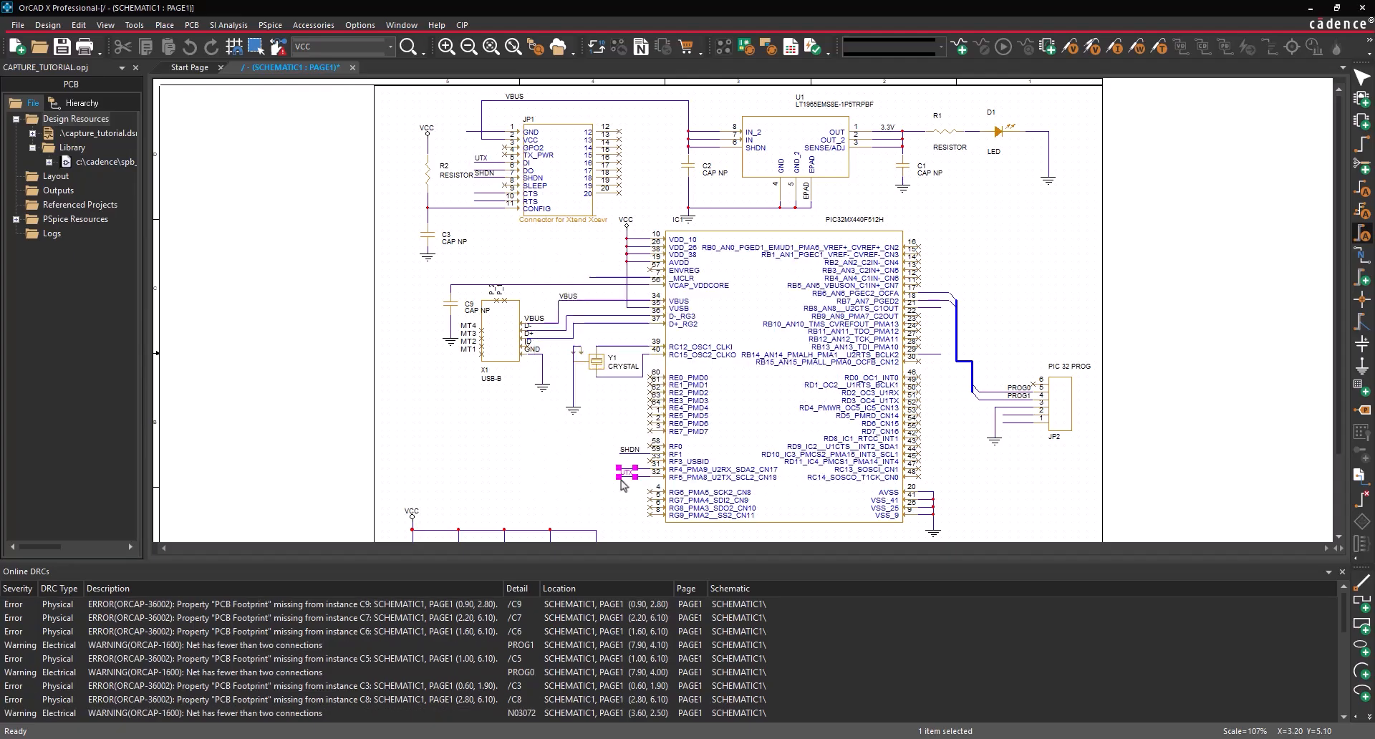
click(620, 469)
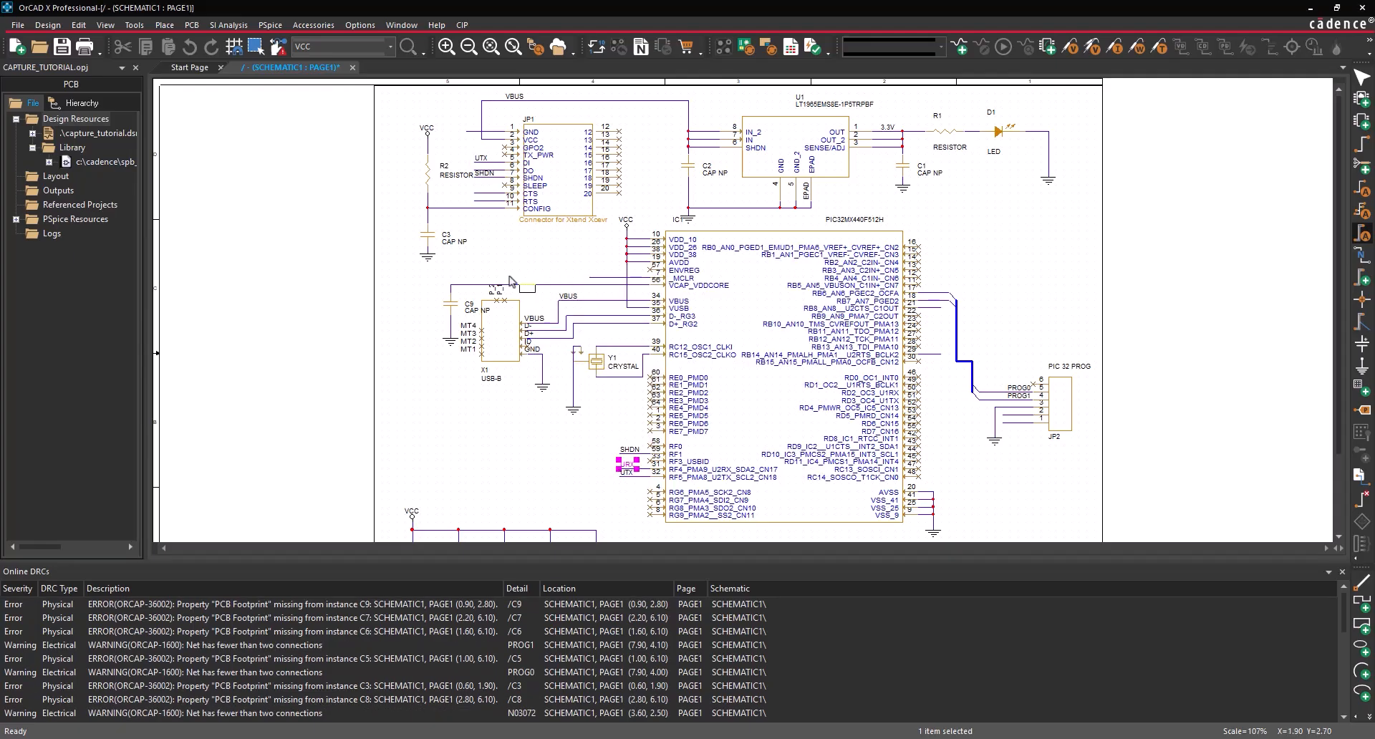
click(475, 166)
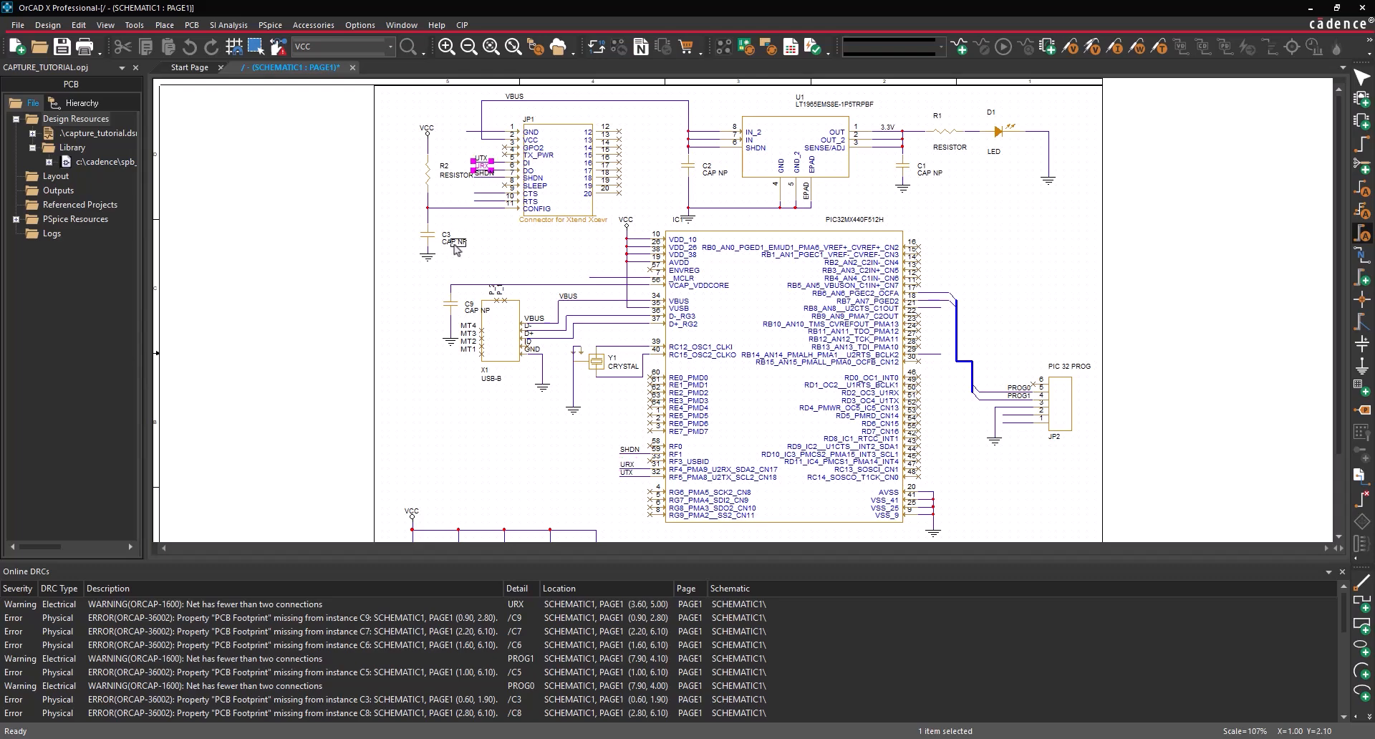
- Add a CTS alias on JP1's CTS wire and an RTS alias on a PIC pin wire
text(n)
text(CTS)
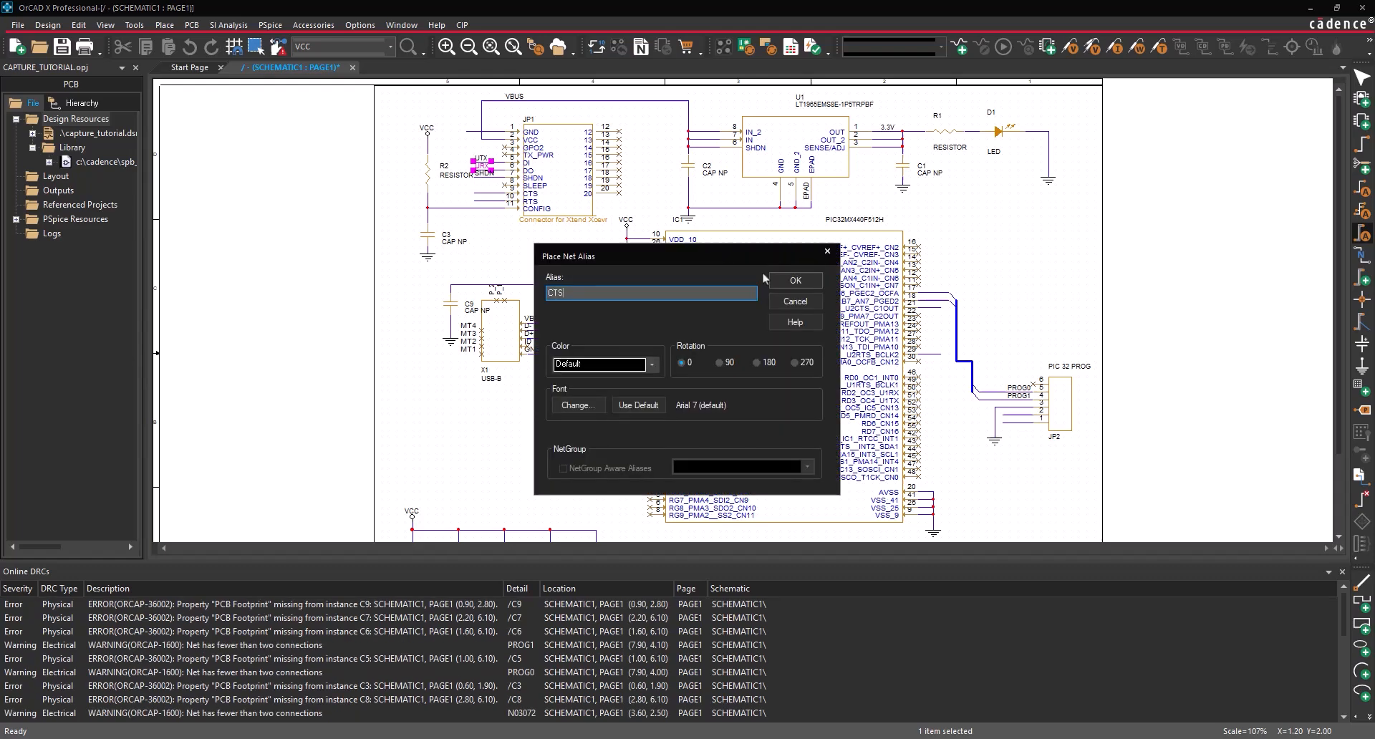
key(Return)
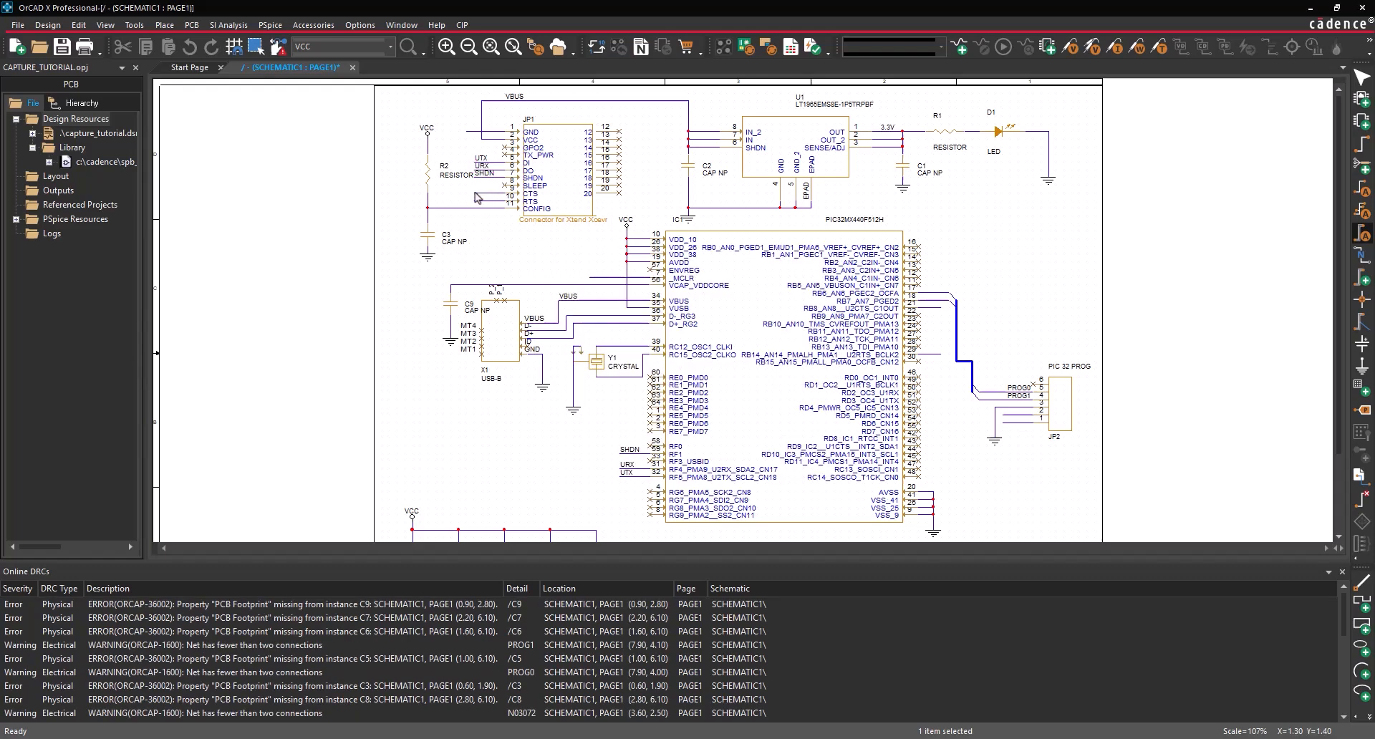
click(480, 192)
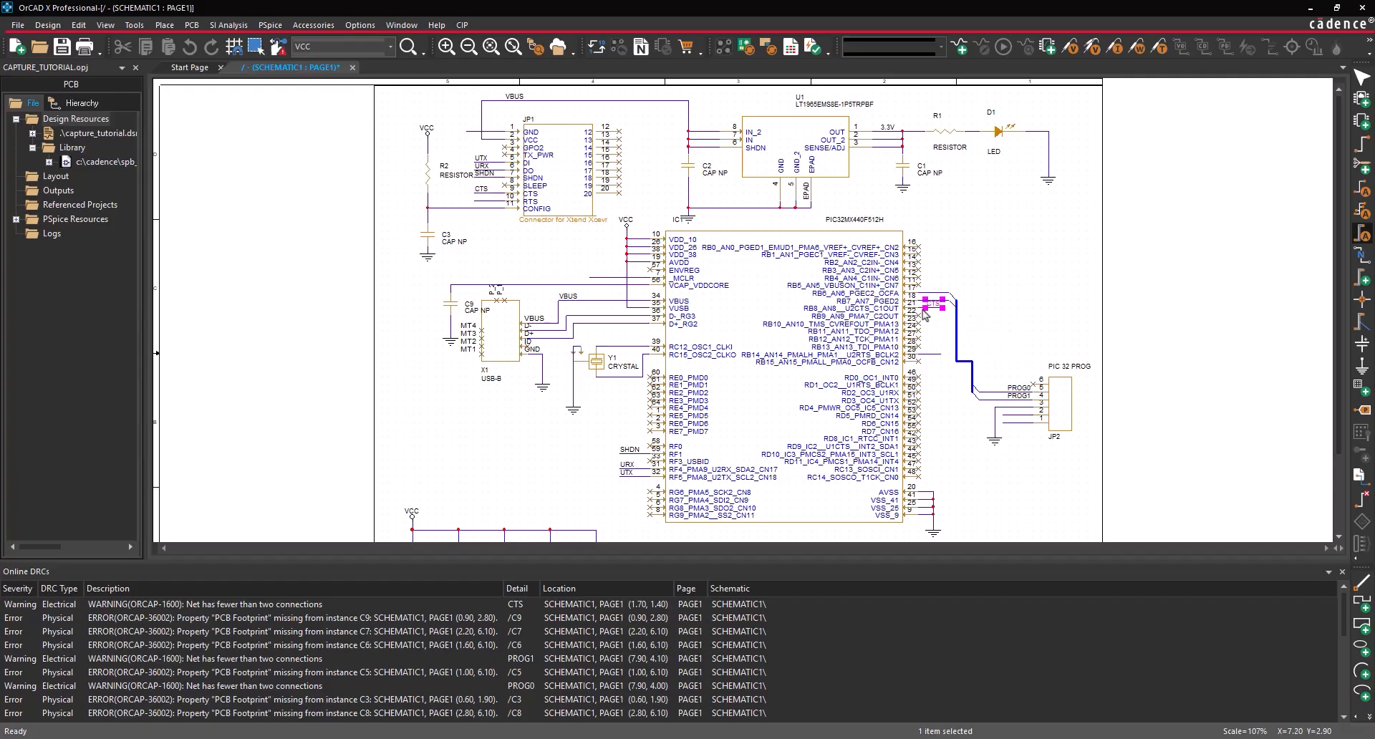
text(nRTS)
key(Return)
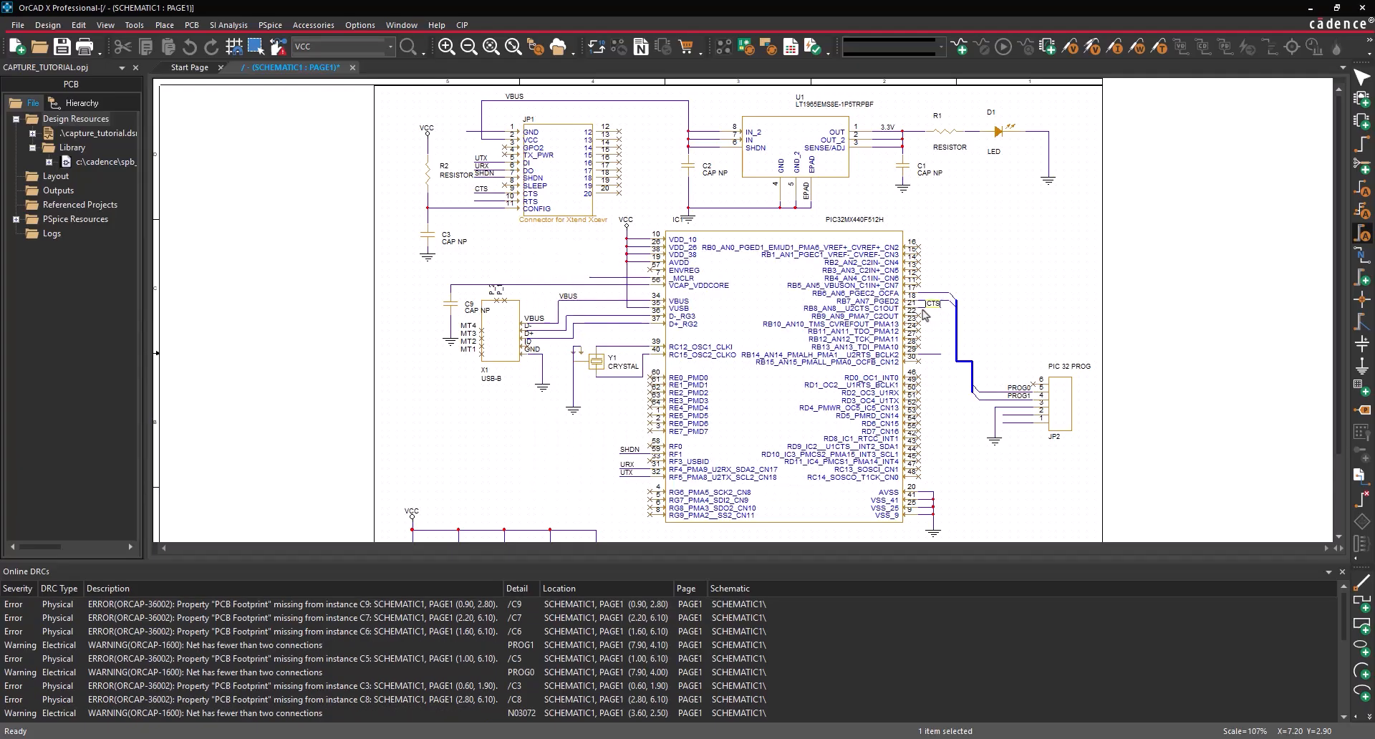
click(924, 355)
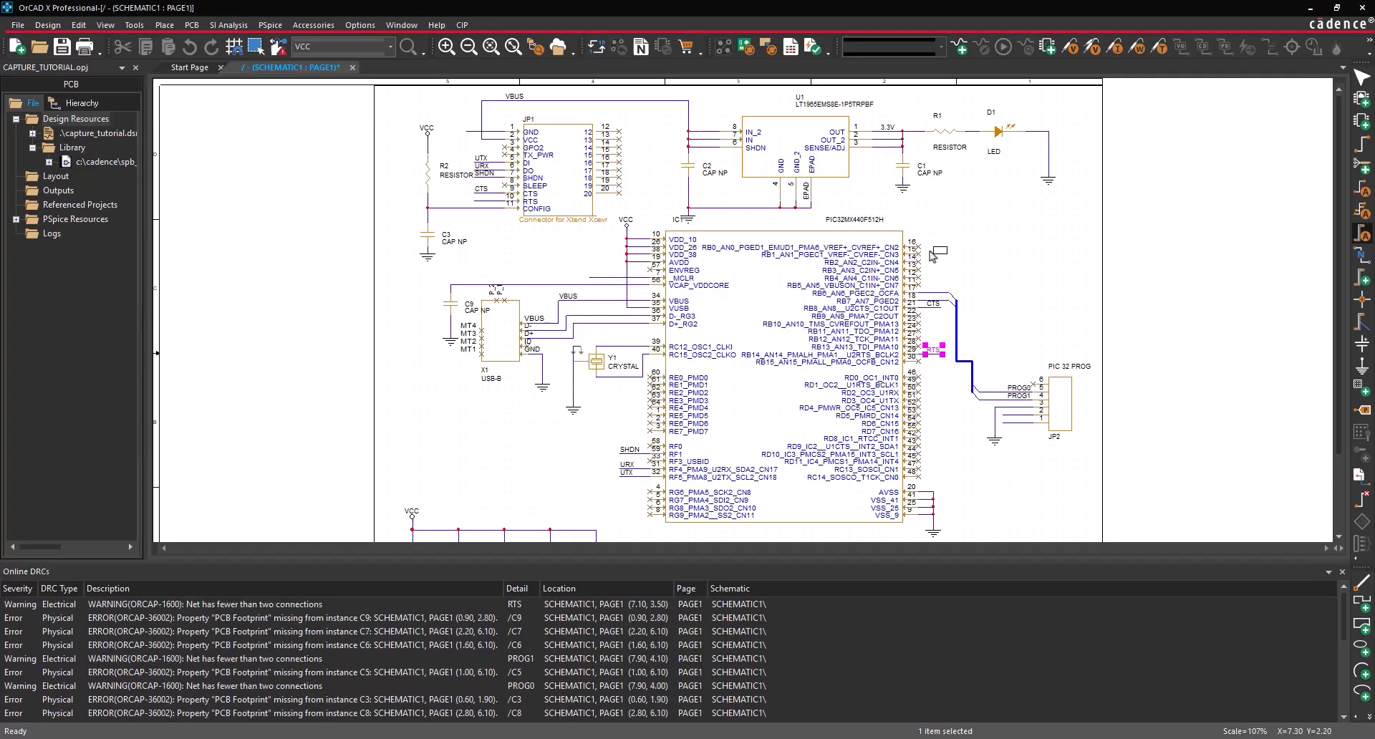
- Label JP2 pin 1 and the _MCLR wire RESET, and the USB wires D- and D+
text(nRES)
text(ET)
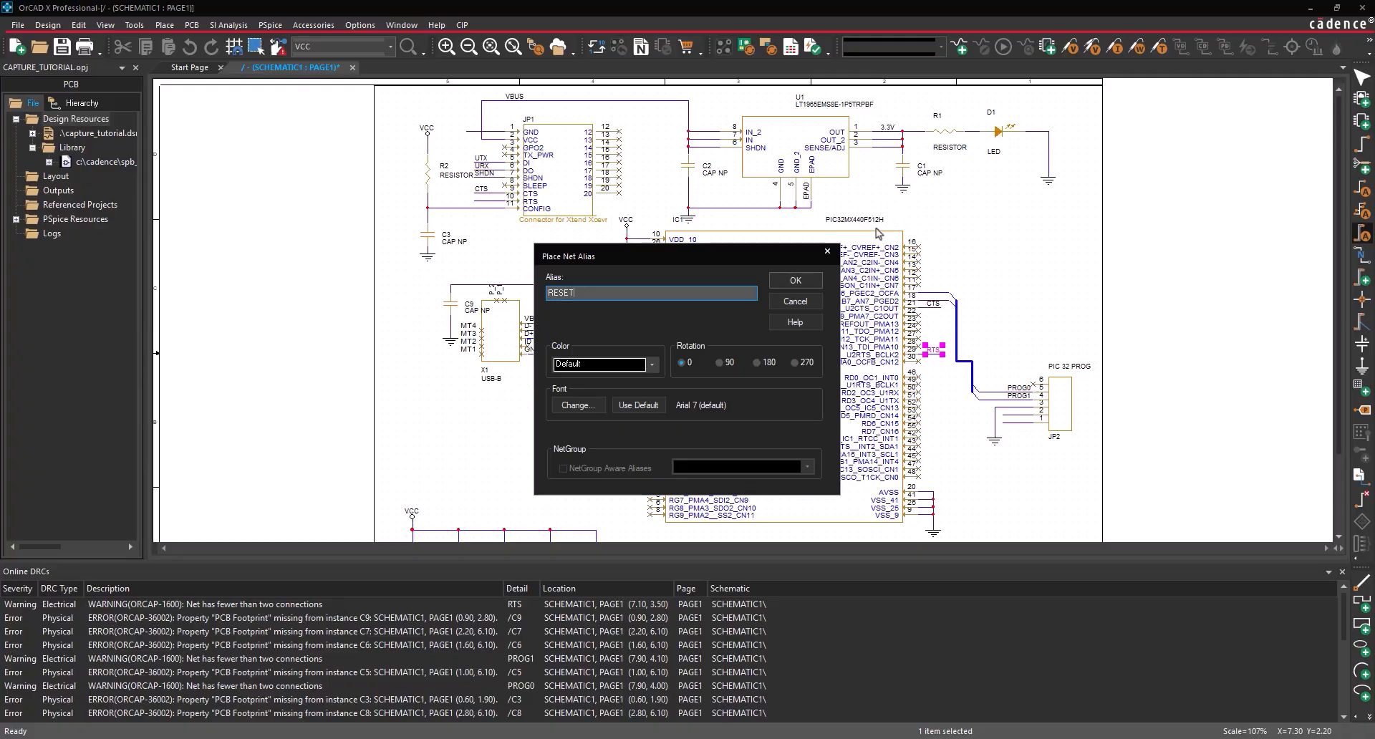
click(796, 280)
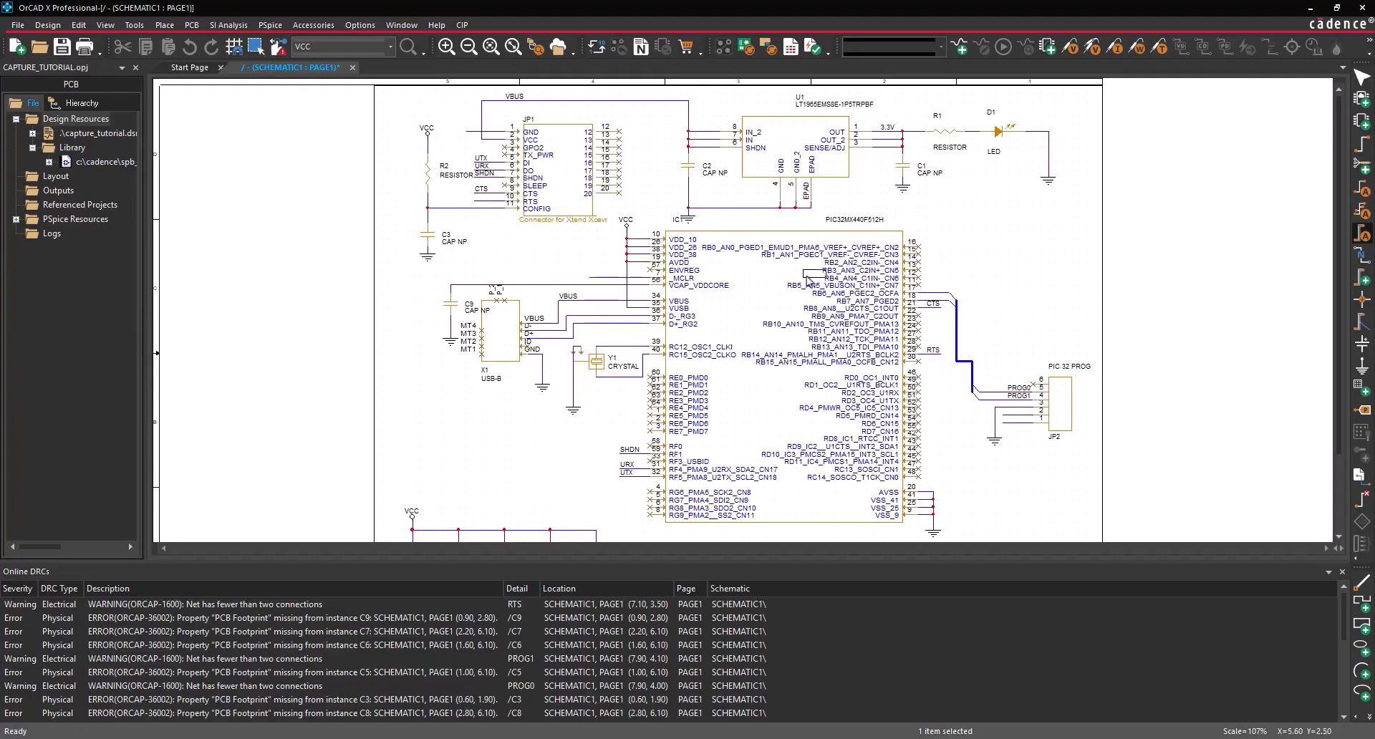
click(1010, 419)
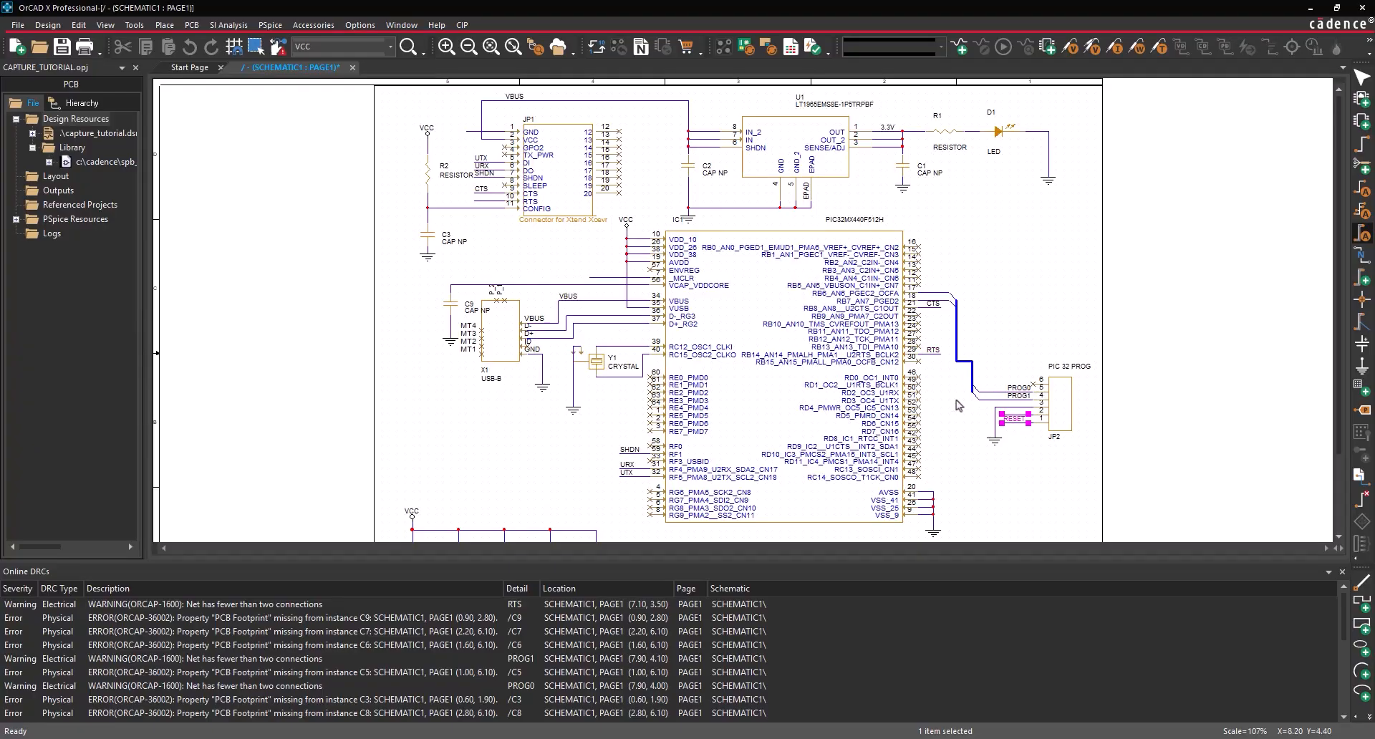
click(591, 278)
key(n)
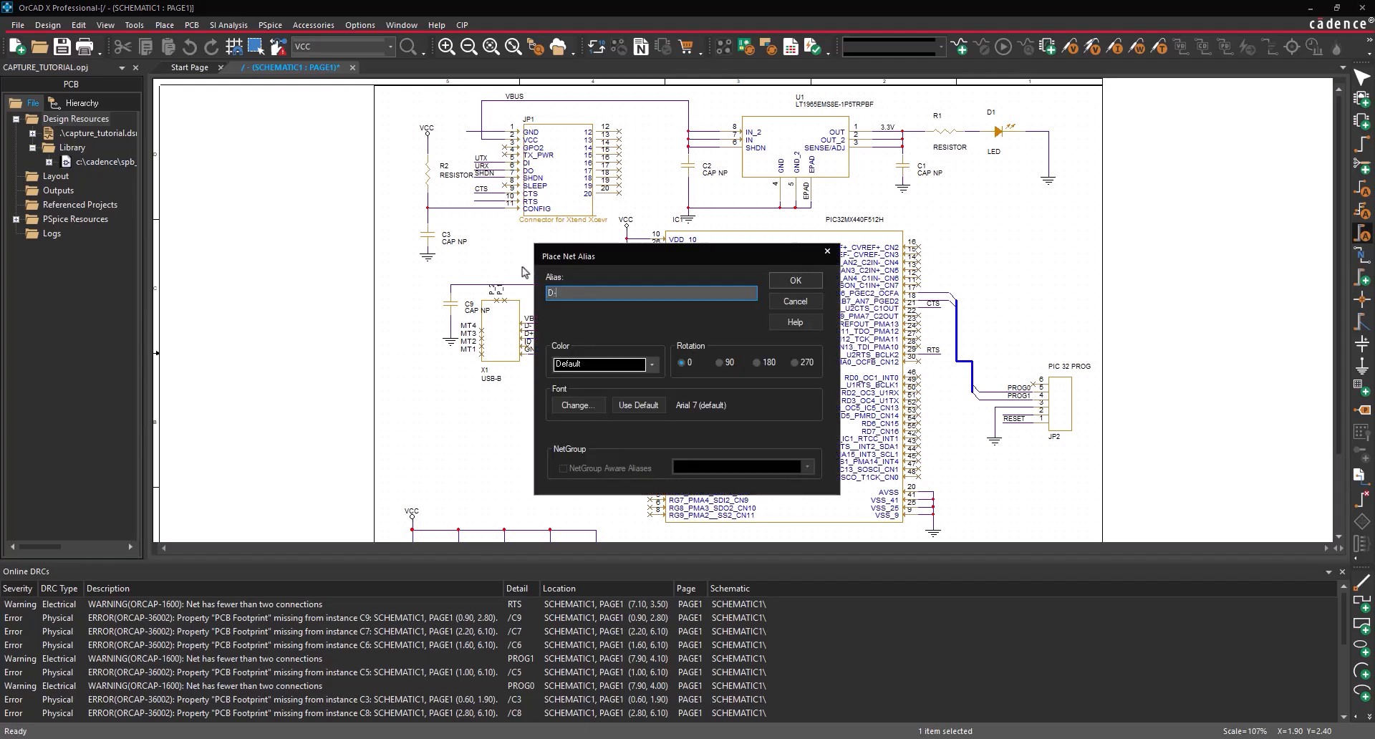
click(796, 280)
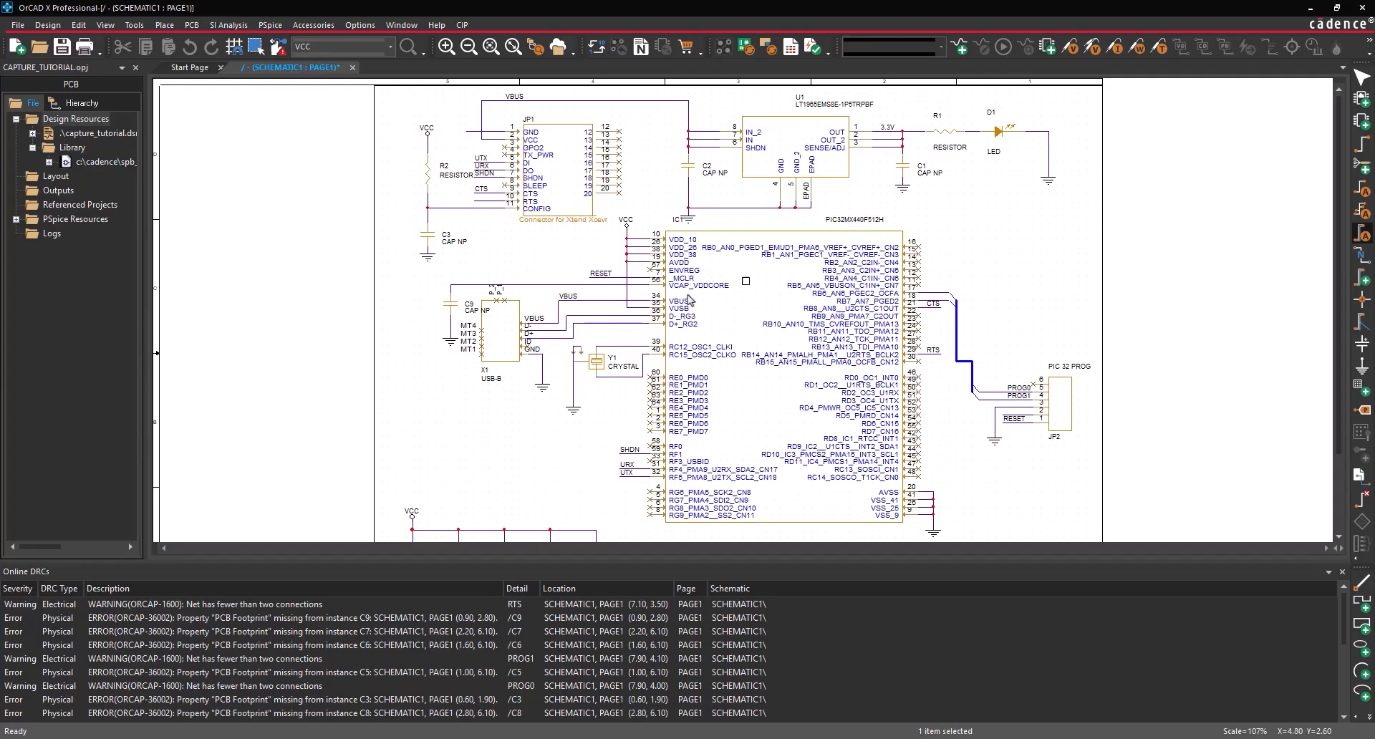
click(569, 312)
text(n)
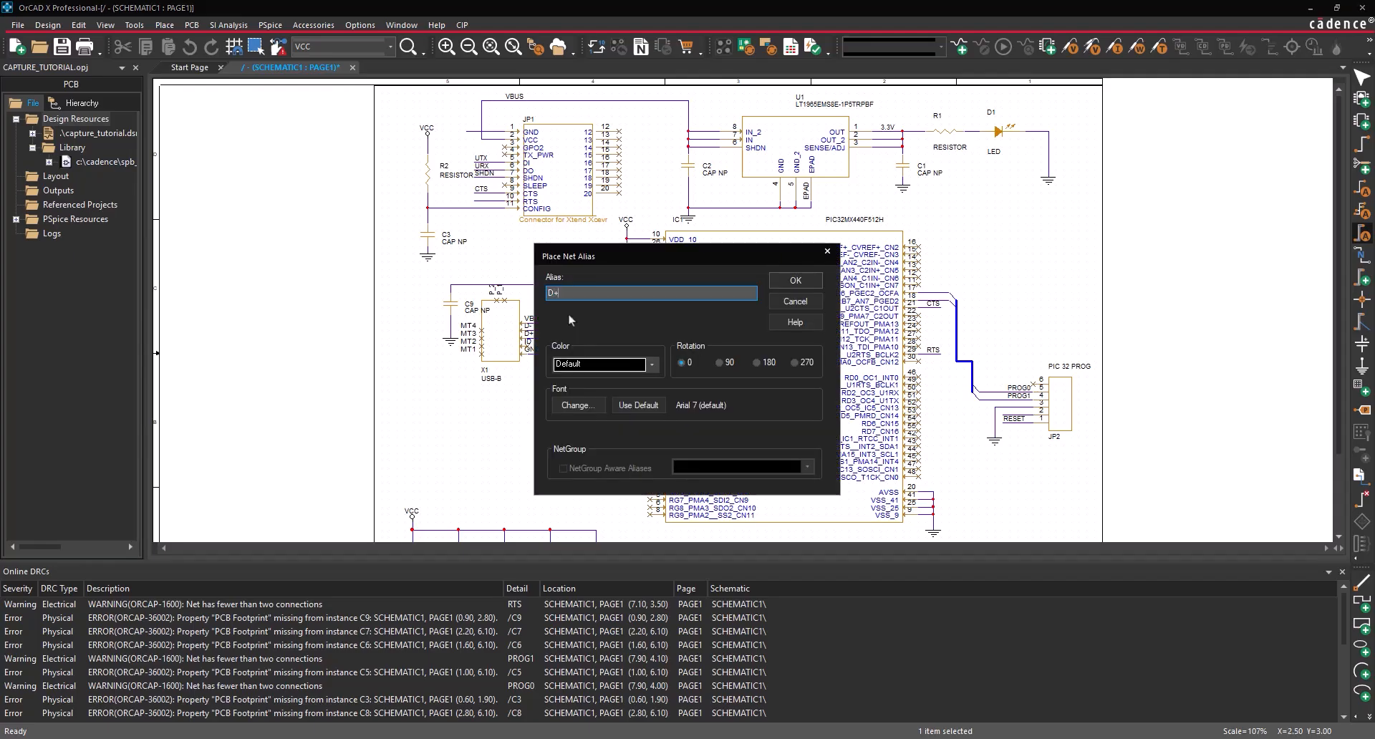
text(D+)
key(Return)
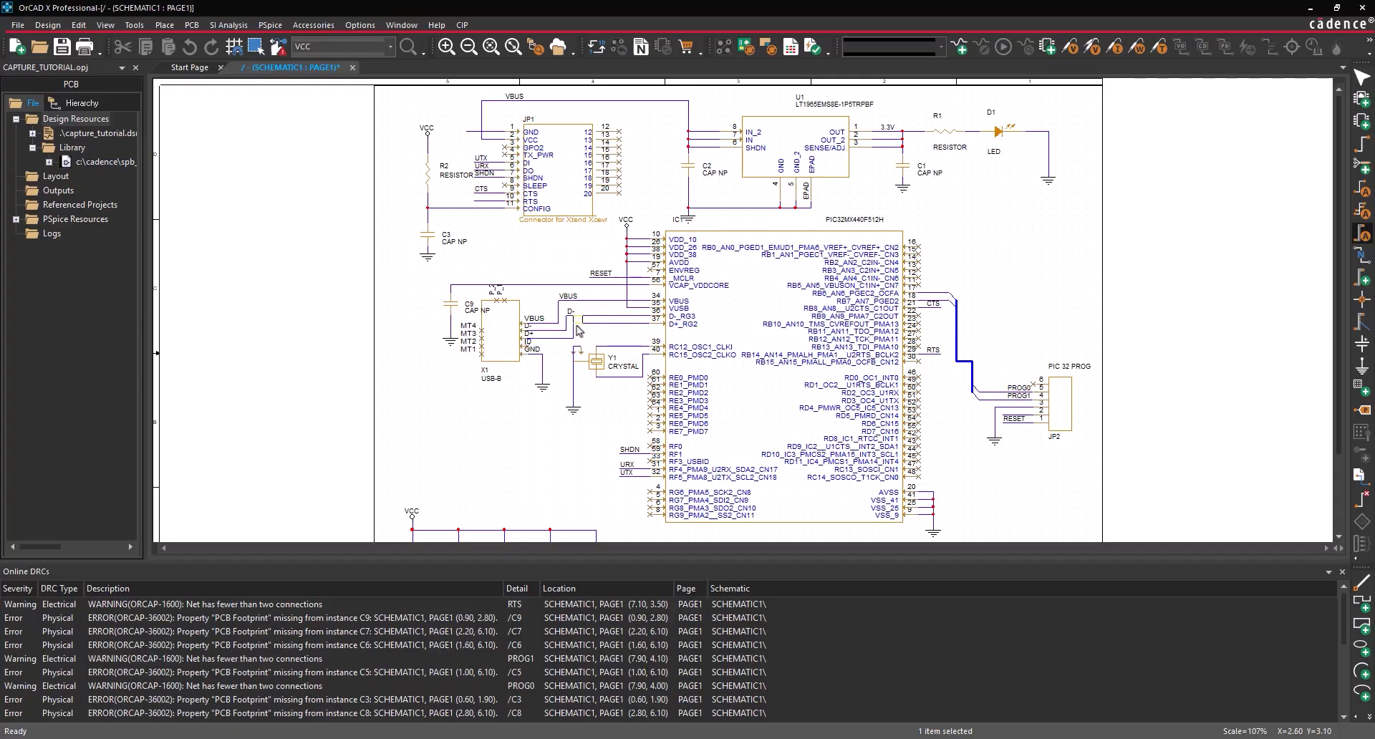
click(573, 323)
- Add a GND alias on JP1's GND wire and a 3.3V alias on JP2 pin 2
key(n)
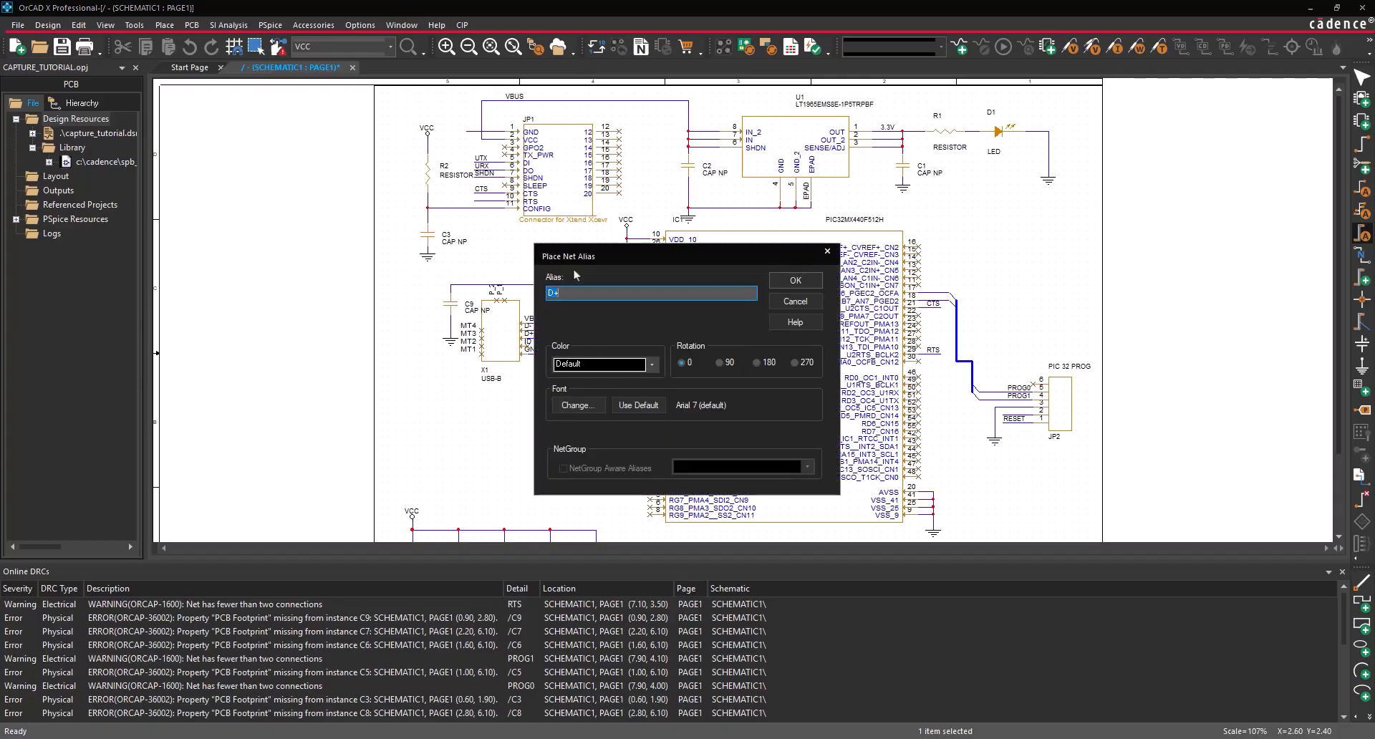
click(800, 278)
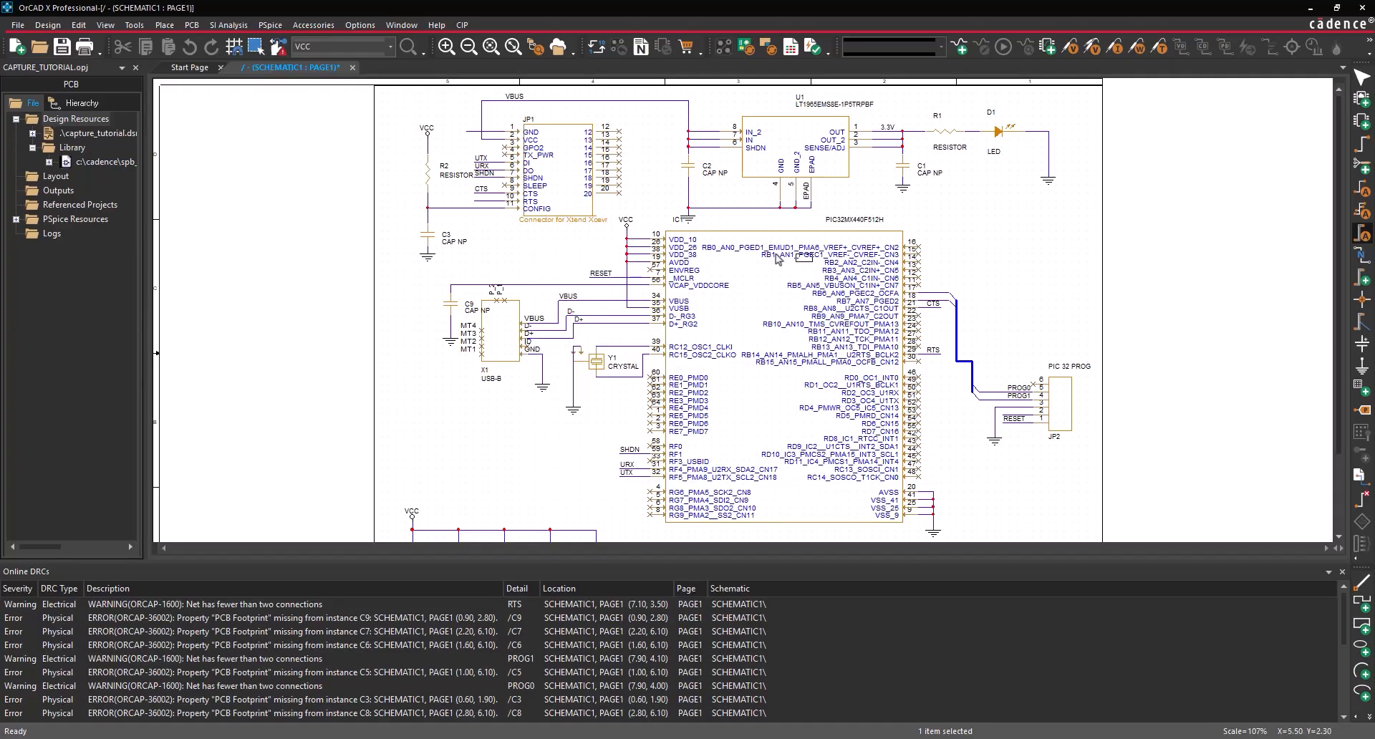
click(473, 129)
text(n)
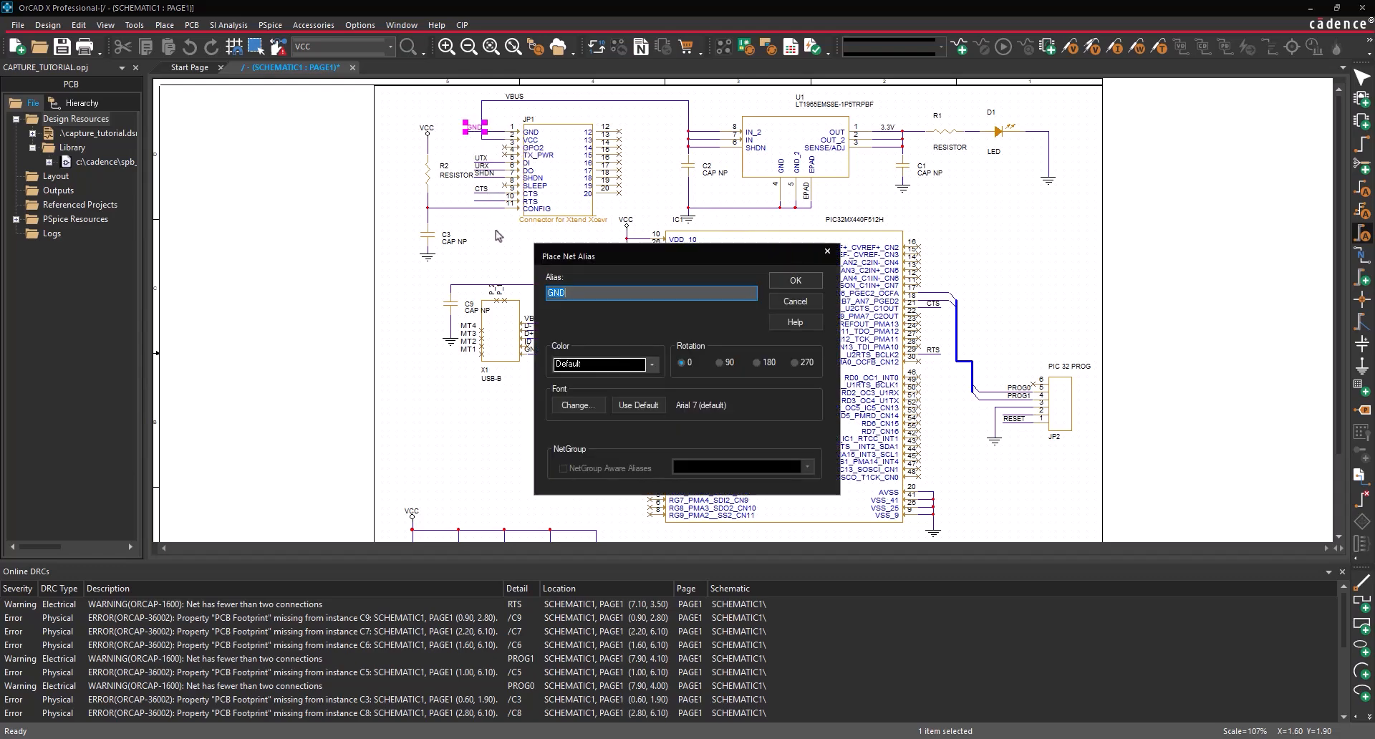
text(3.3V)
click(795, 281)
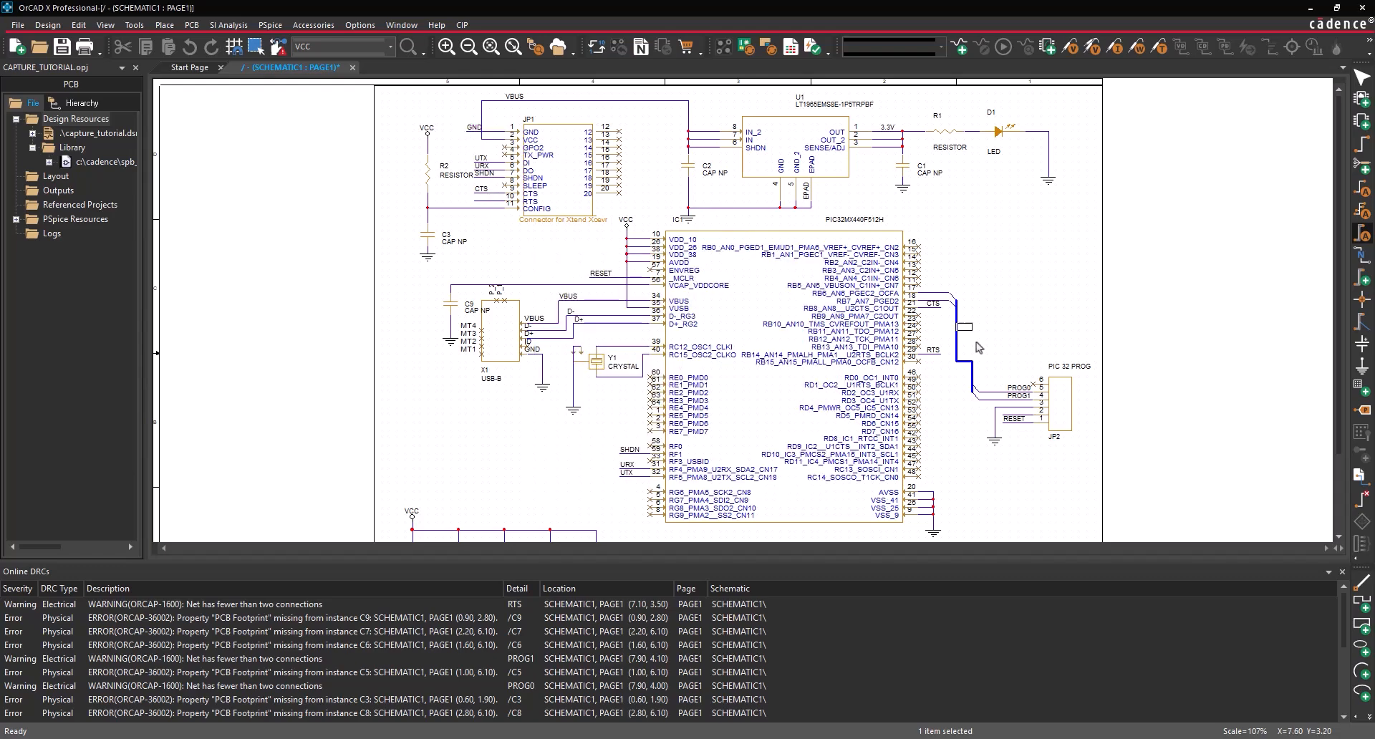
click(1010, 413)
- Label two PIC pin wires PROG0 and PROG1, add an RTS alias on JP1, then end placement
text(nPRO)
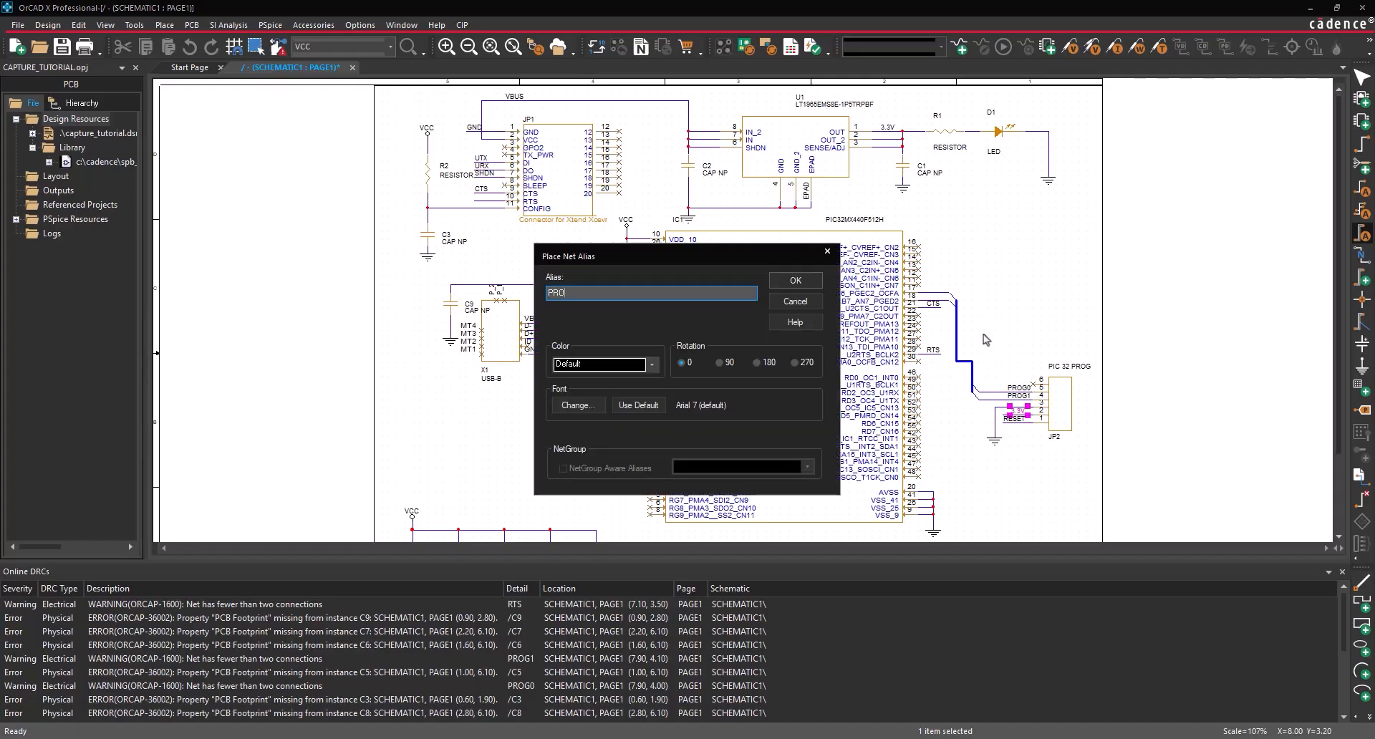
key(Return)
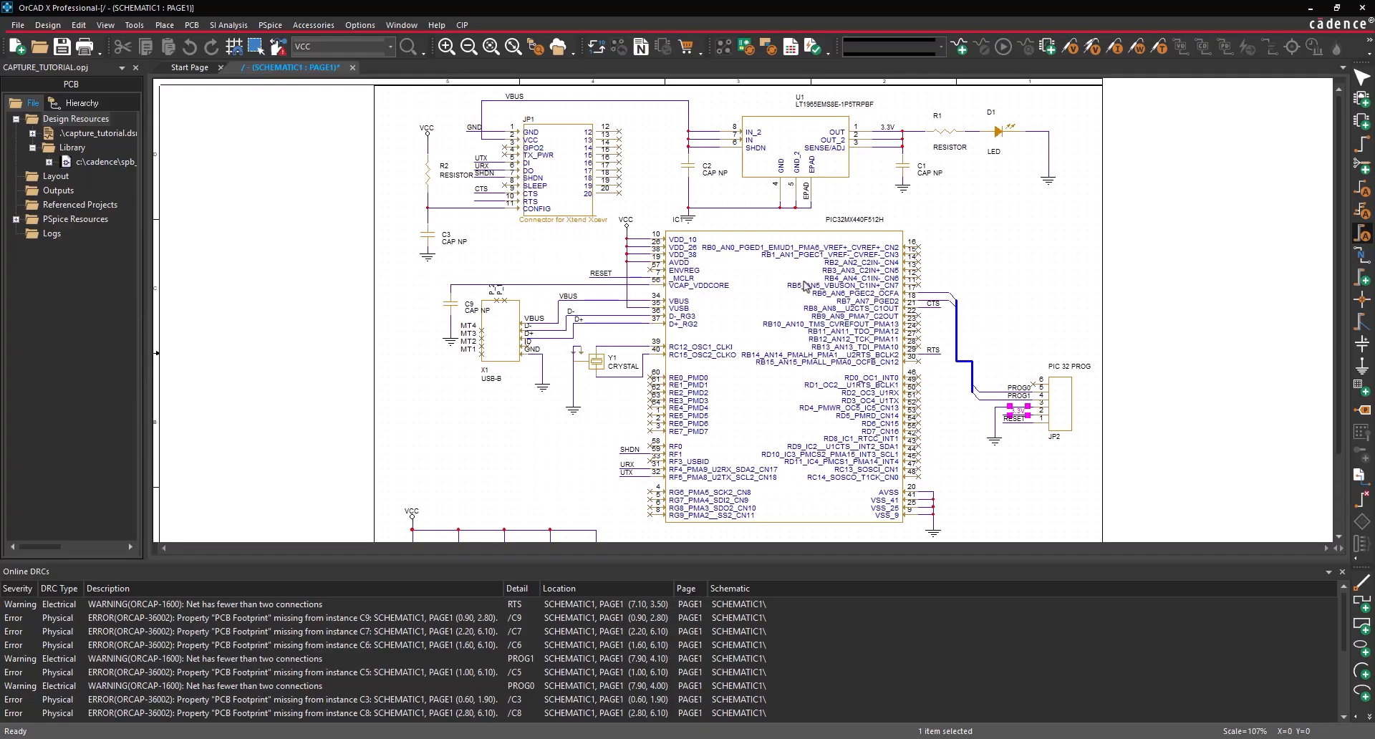
click(926, 290)
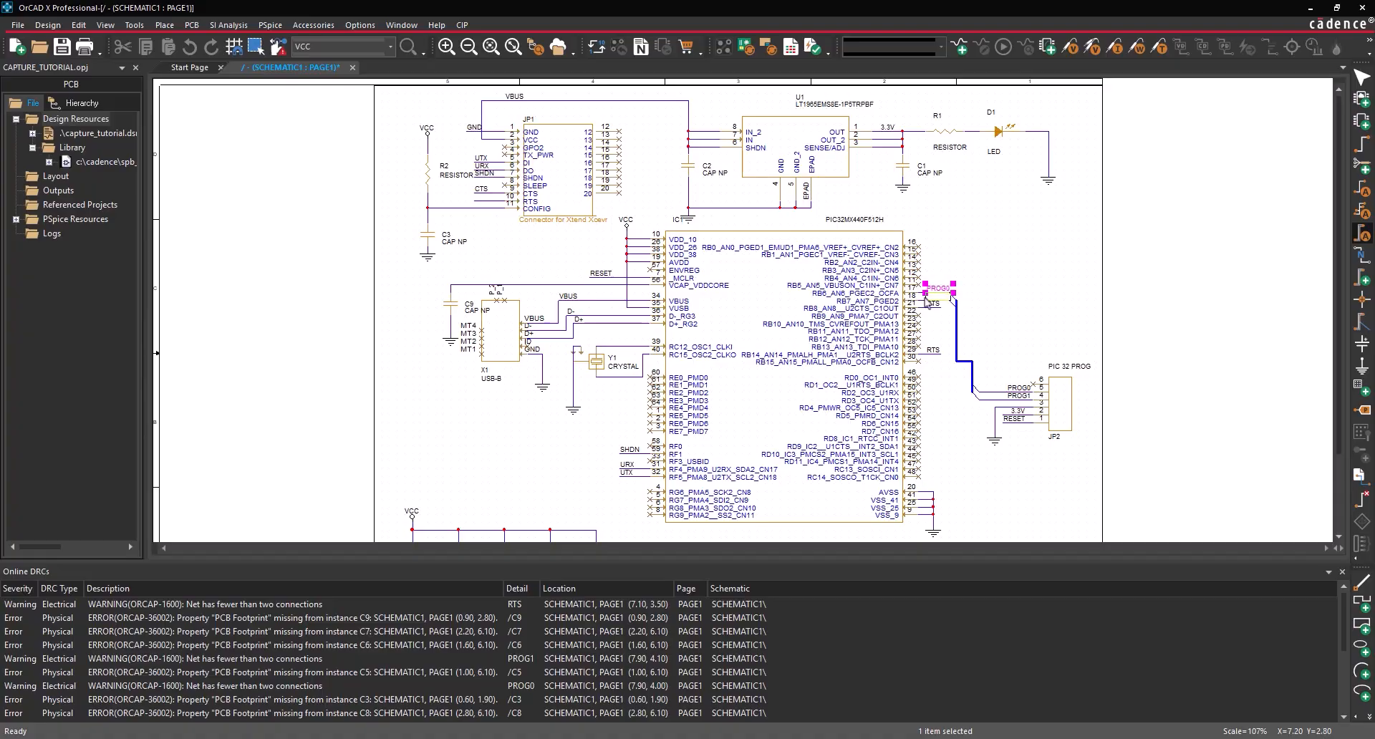
click(925, 299)
text(n)
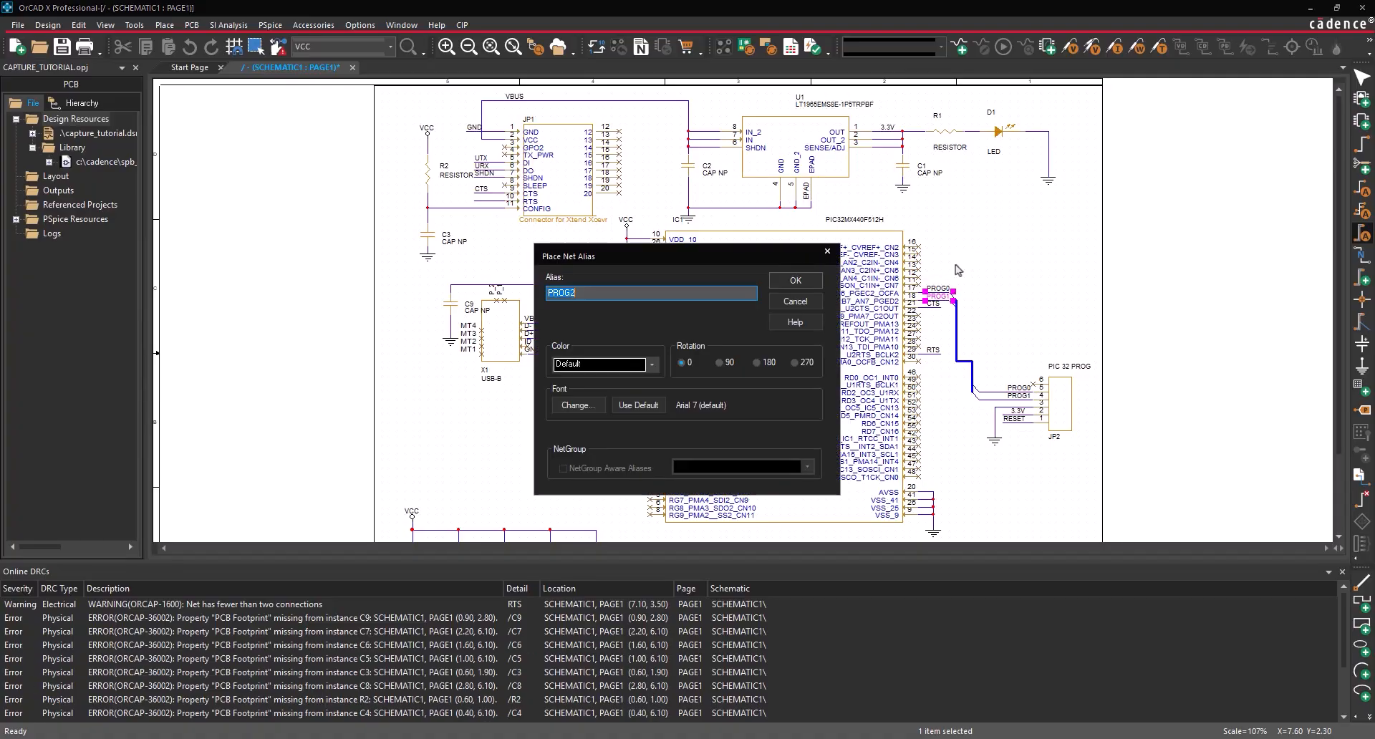
text(RTS)
click(799, 283)
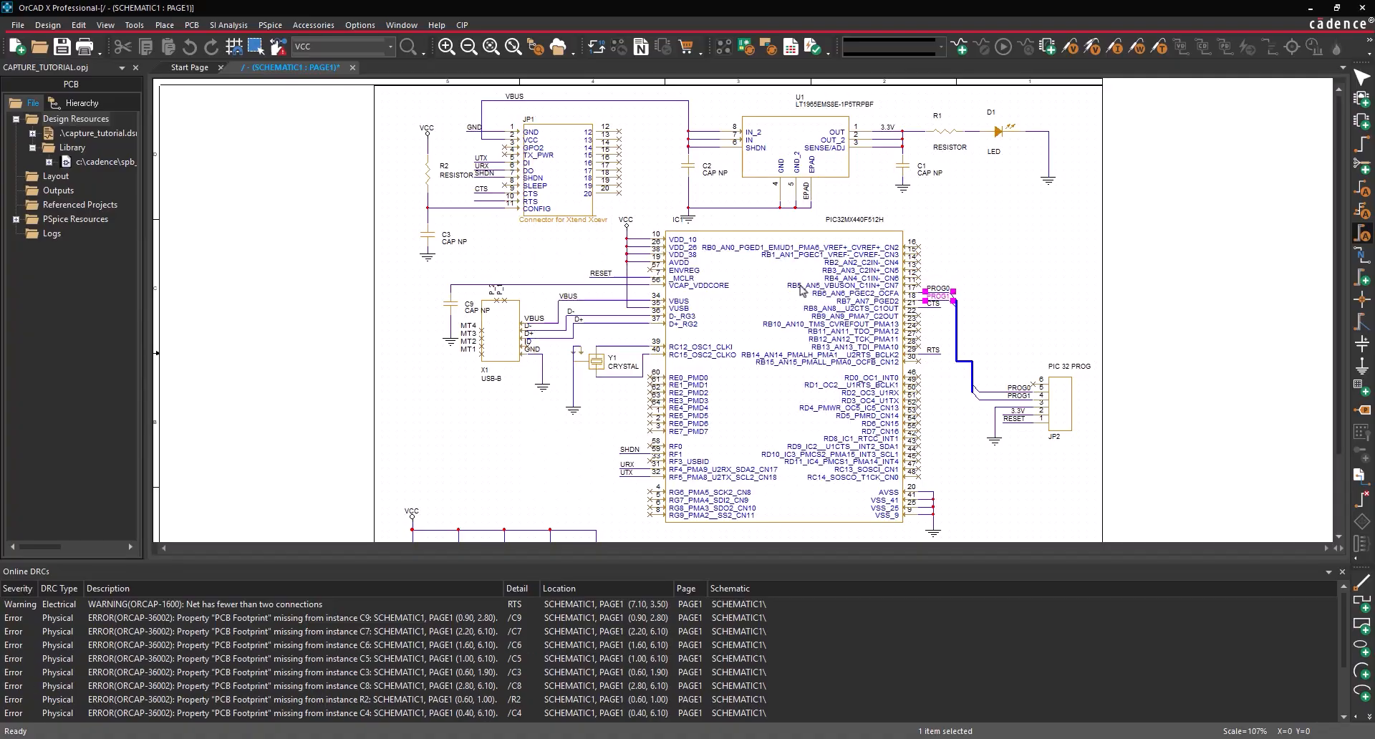
click(476, 202)
right_click(483, 258)
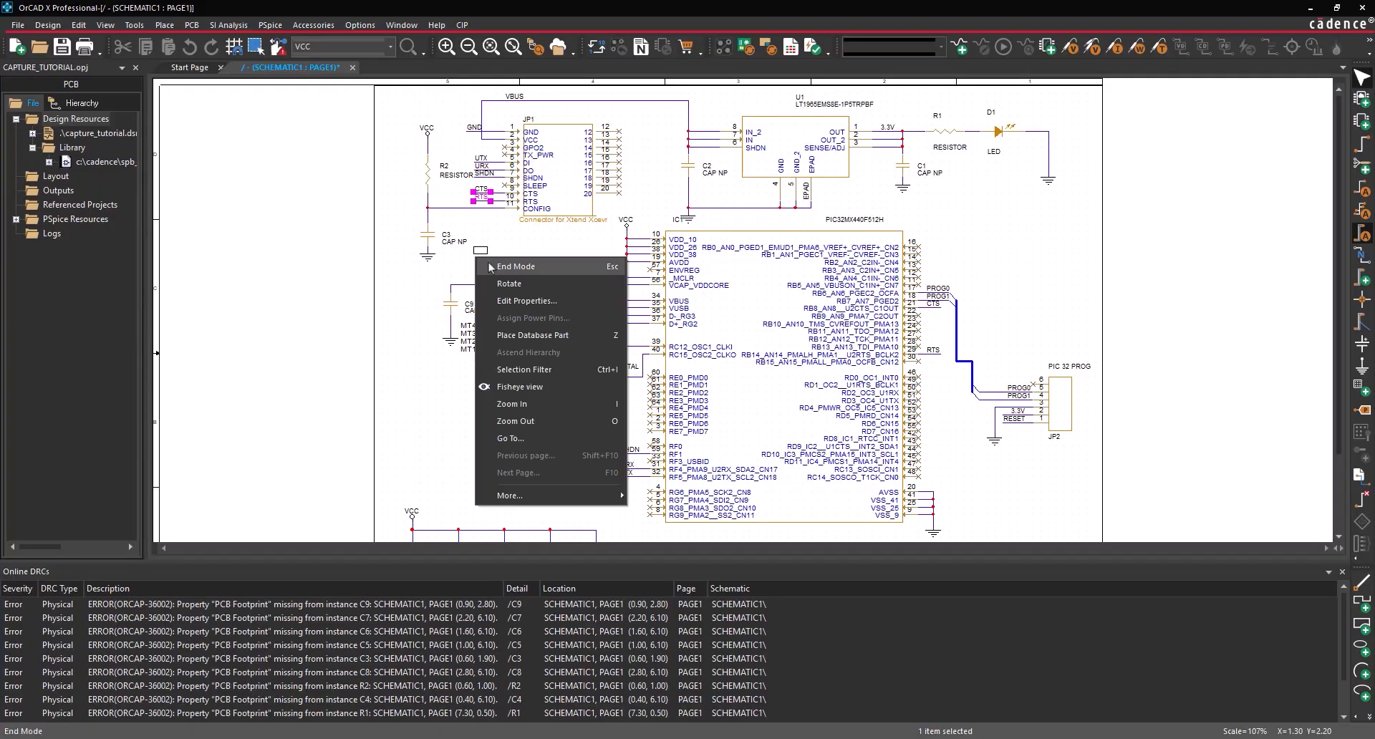
click(491, 268)
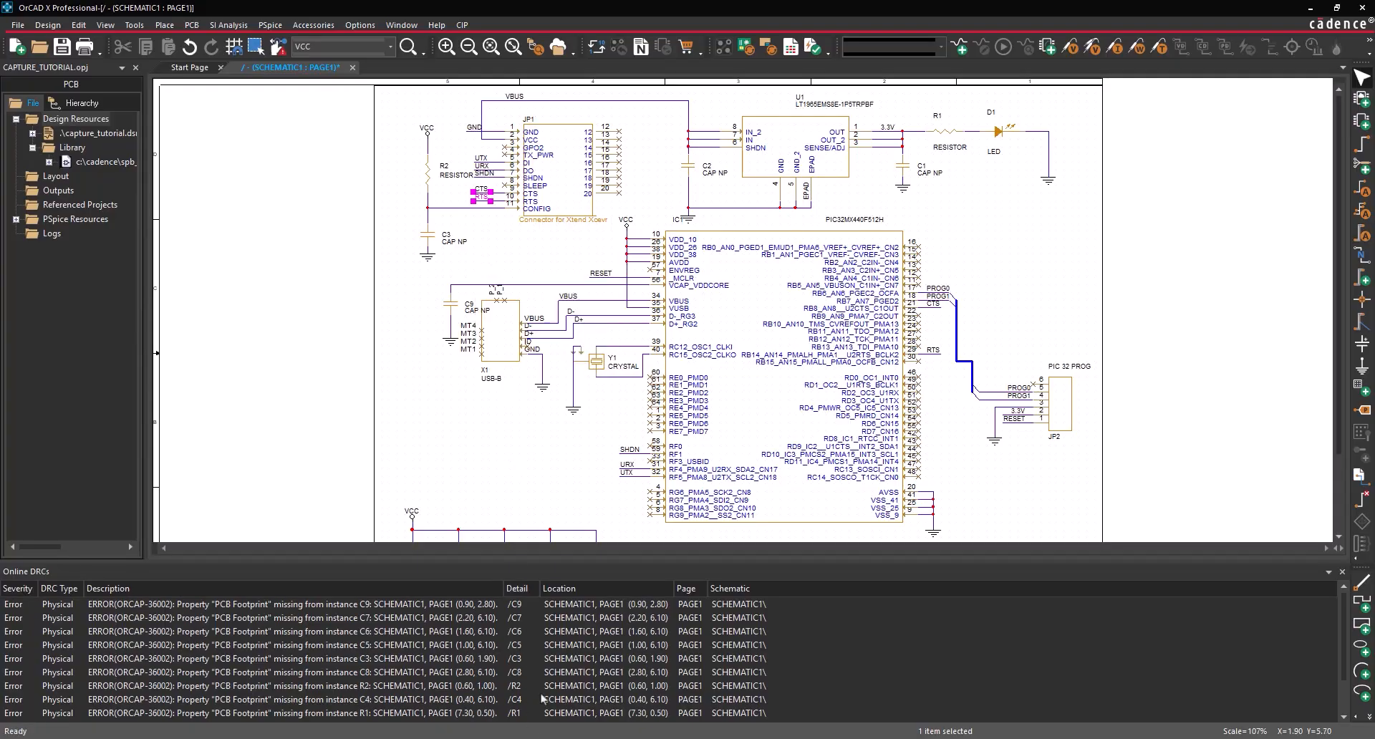
scroll(542, 699, down, 1)
scroll(542, 699, up, 1)
- Place a vertical PROG[0-1] alias on the programming bus and end alias placement
key(n)
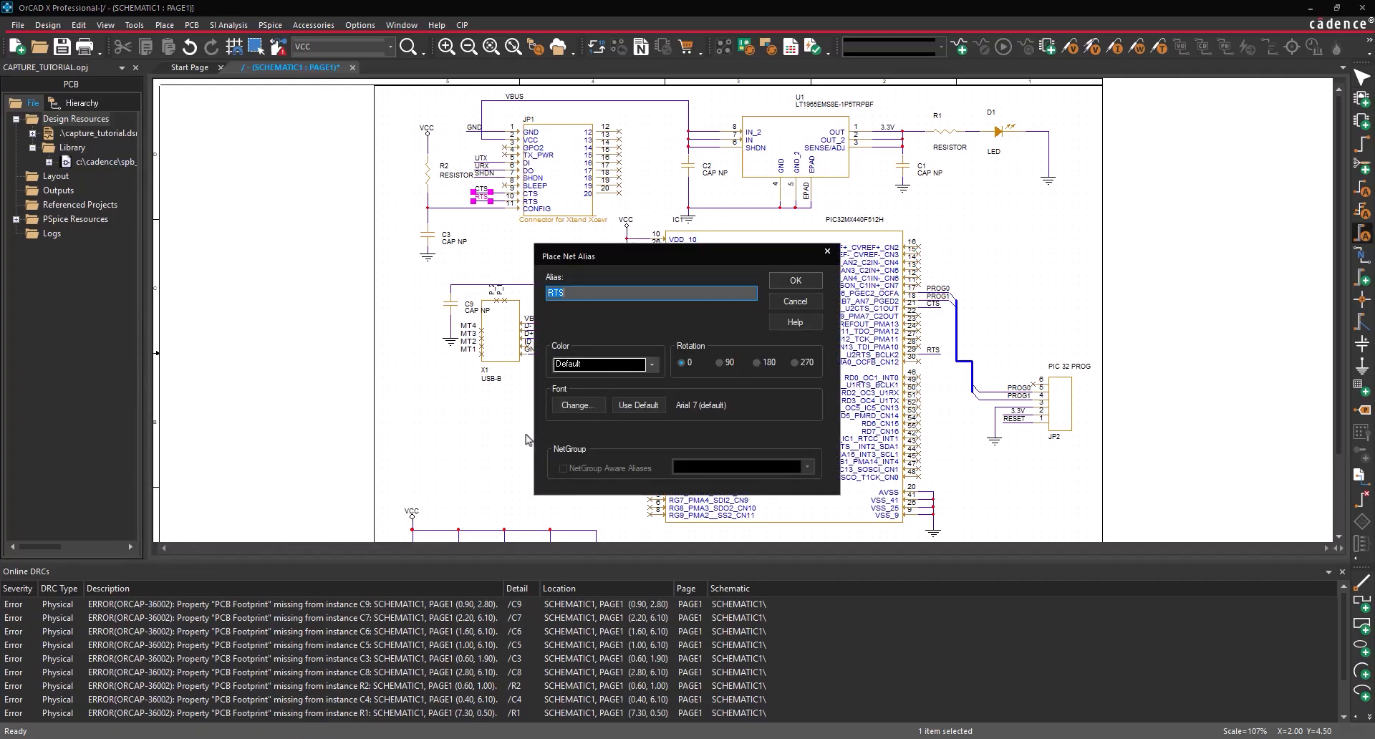
text(PROG[0-1])
click(795, 280)
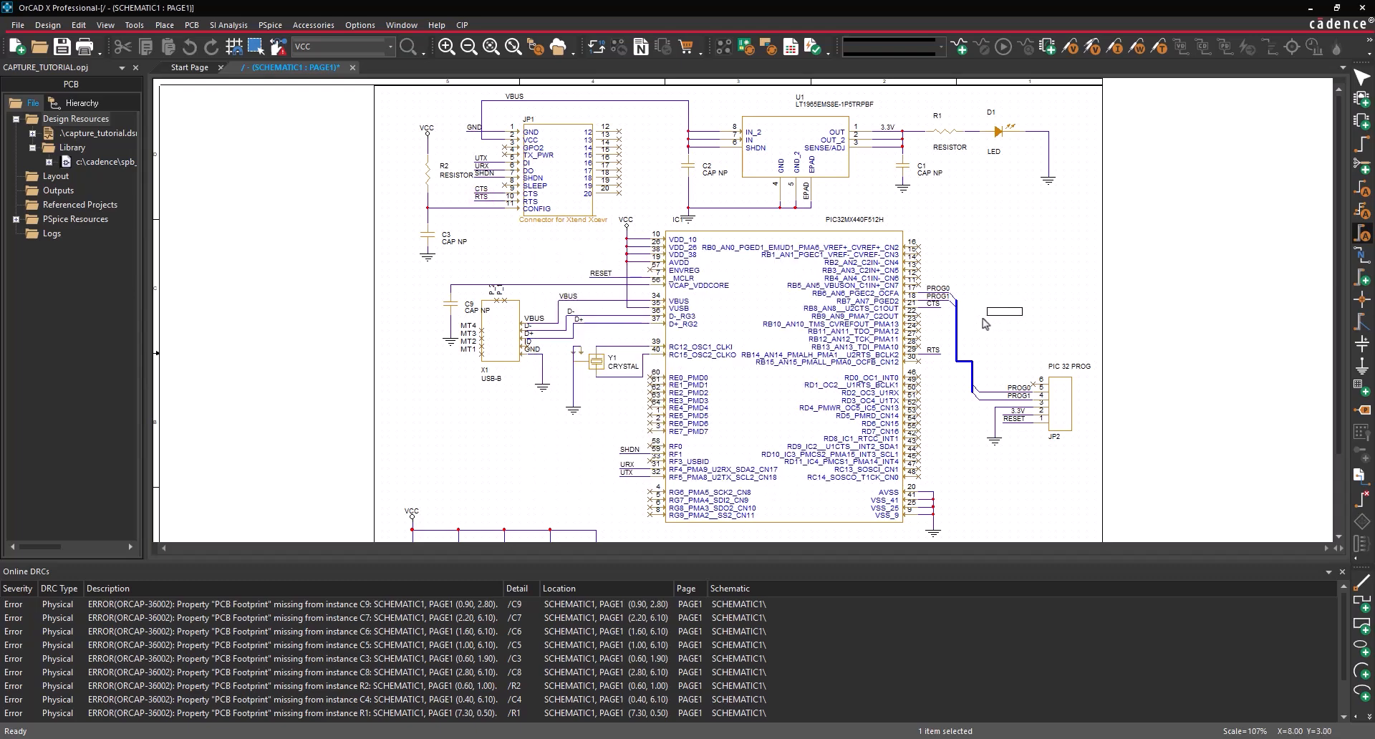
key(r)
click(960, 320)
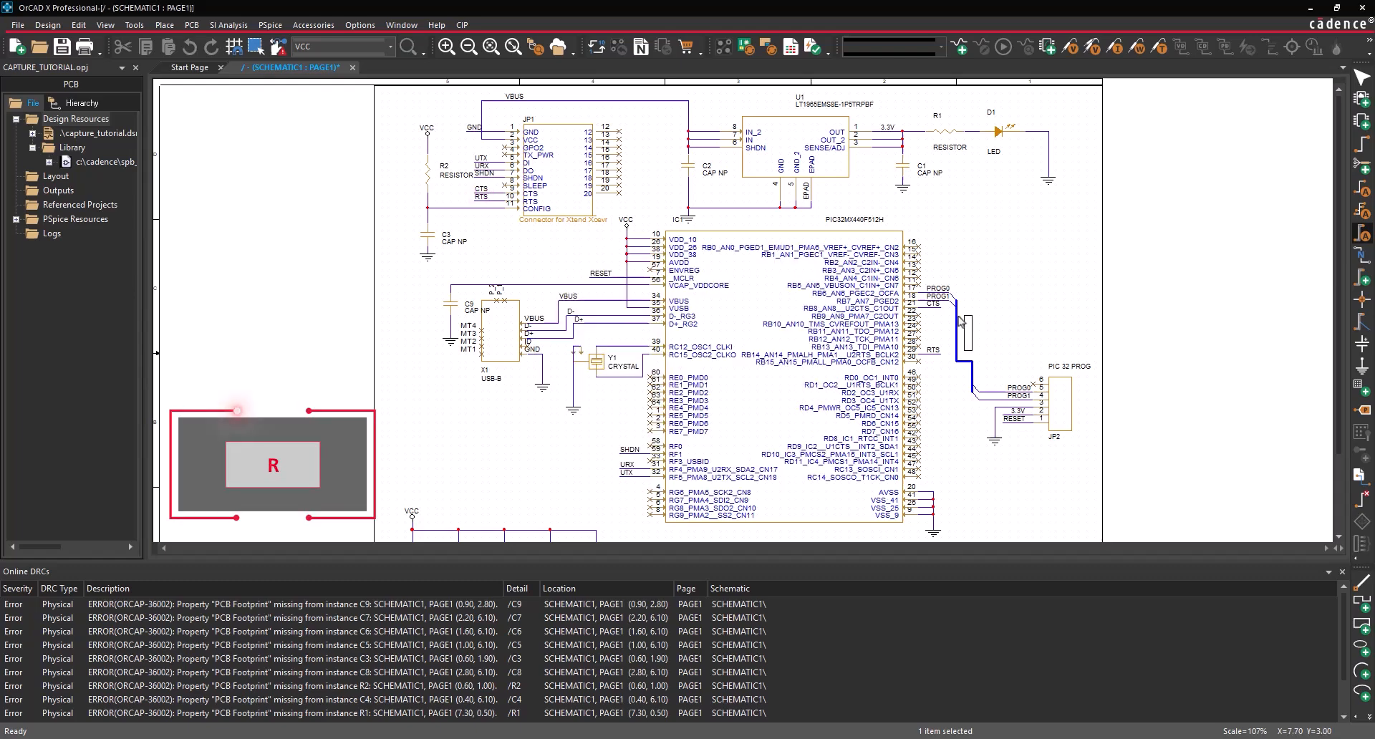
right_click(982, 282)
click(1006, 289)
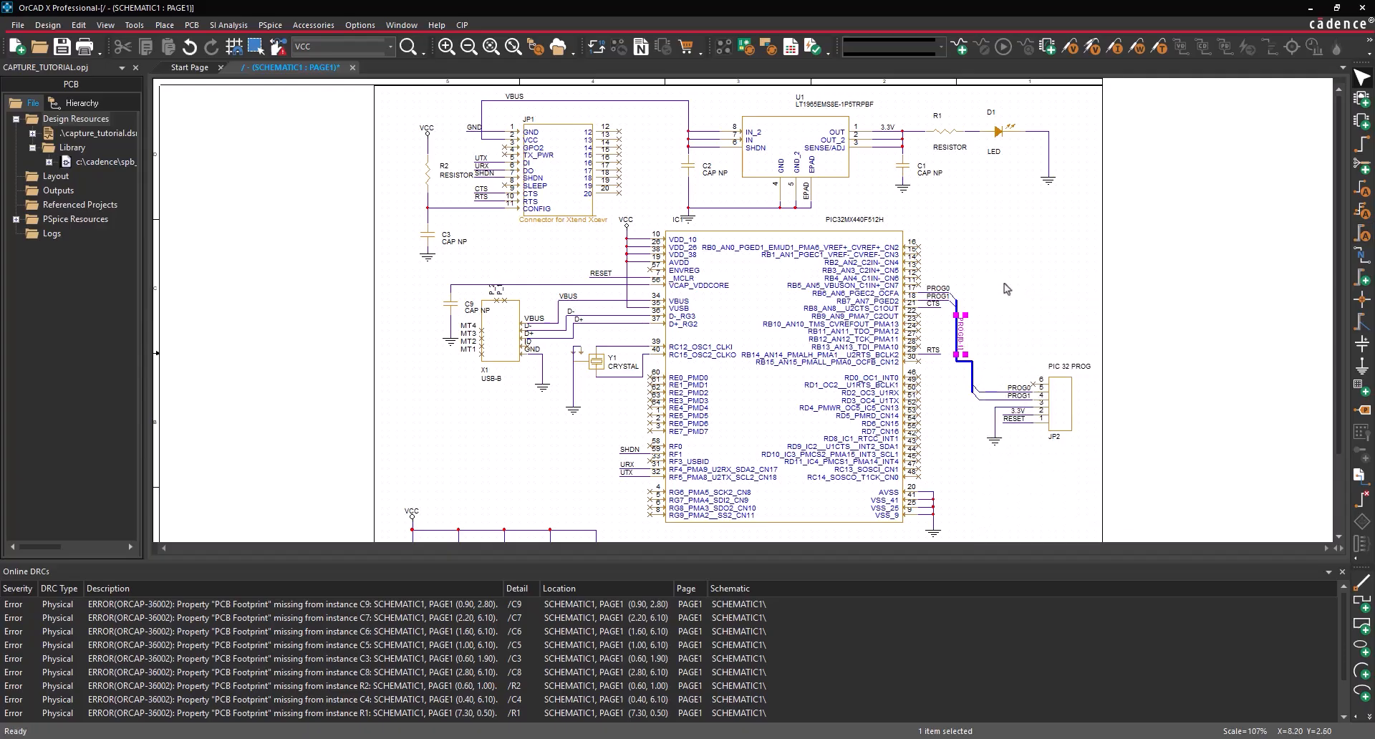
click(1006, 288)
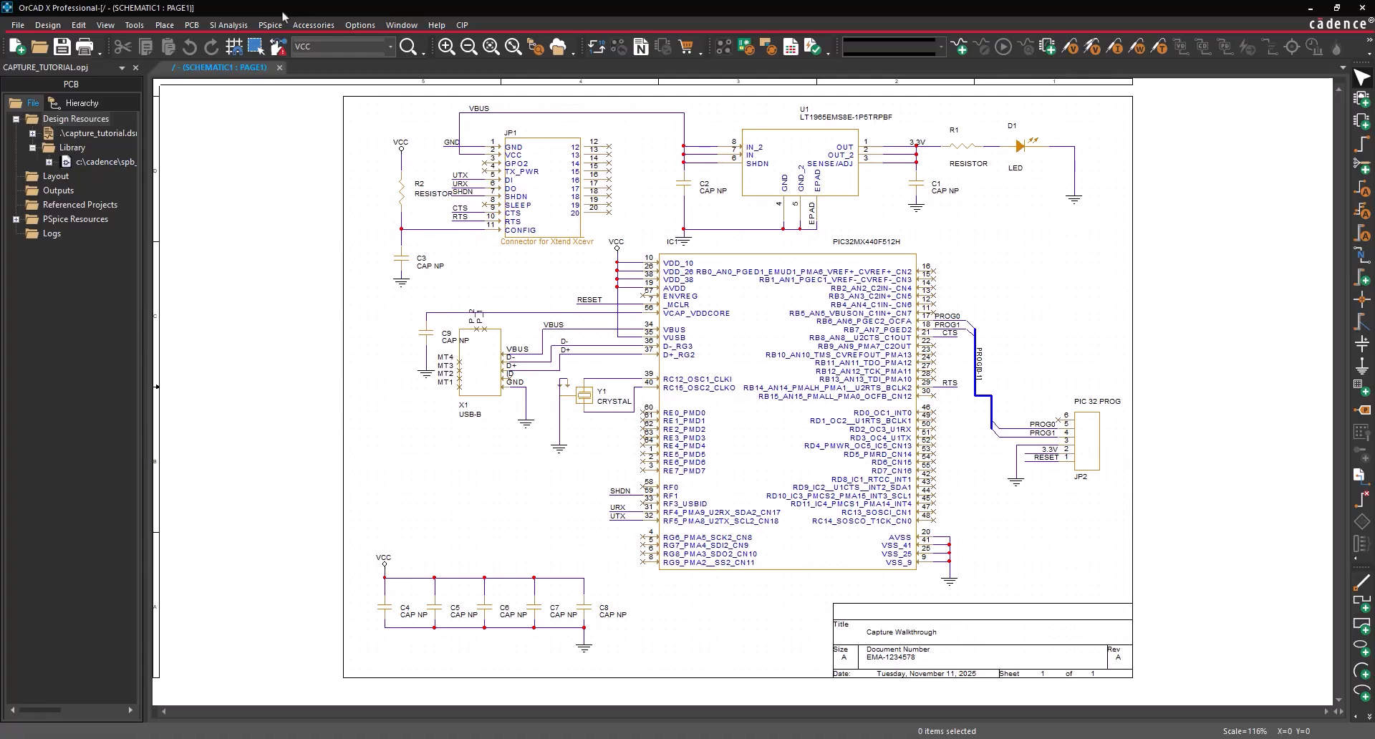
- Search the design for VCC objects in Edit > Replace and review the found power symbols
click(79, 24)
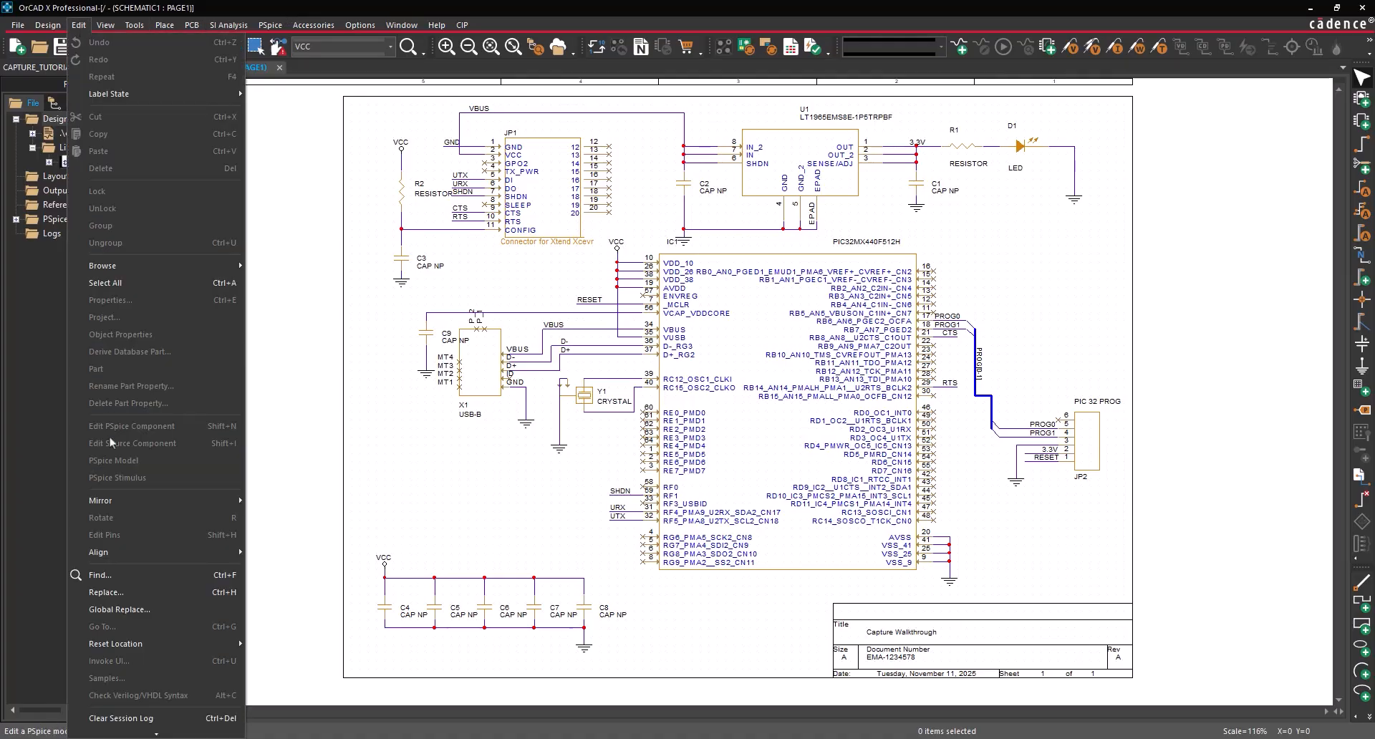
click(104, 593)
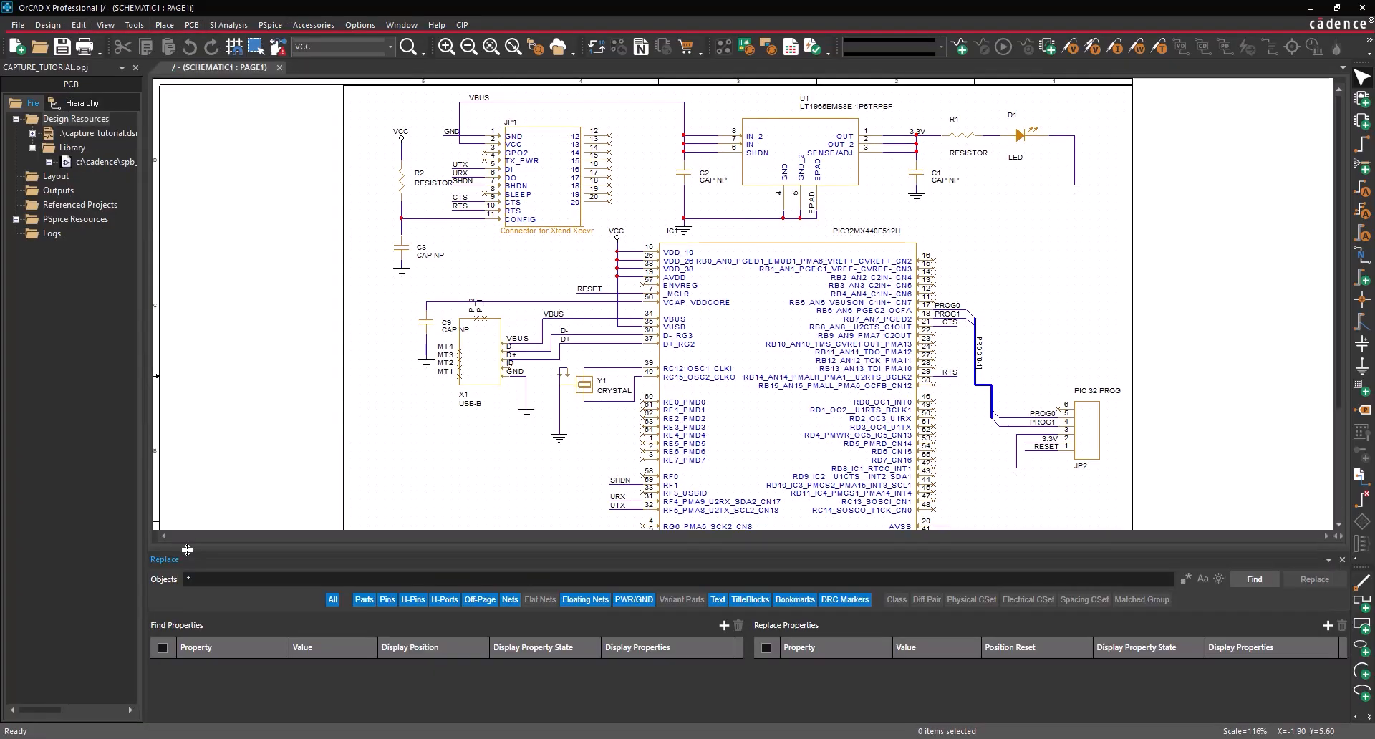
click(208, 579)
text(VCC)
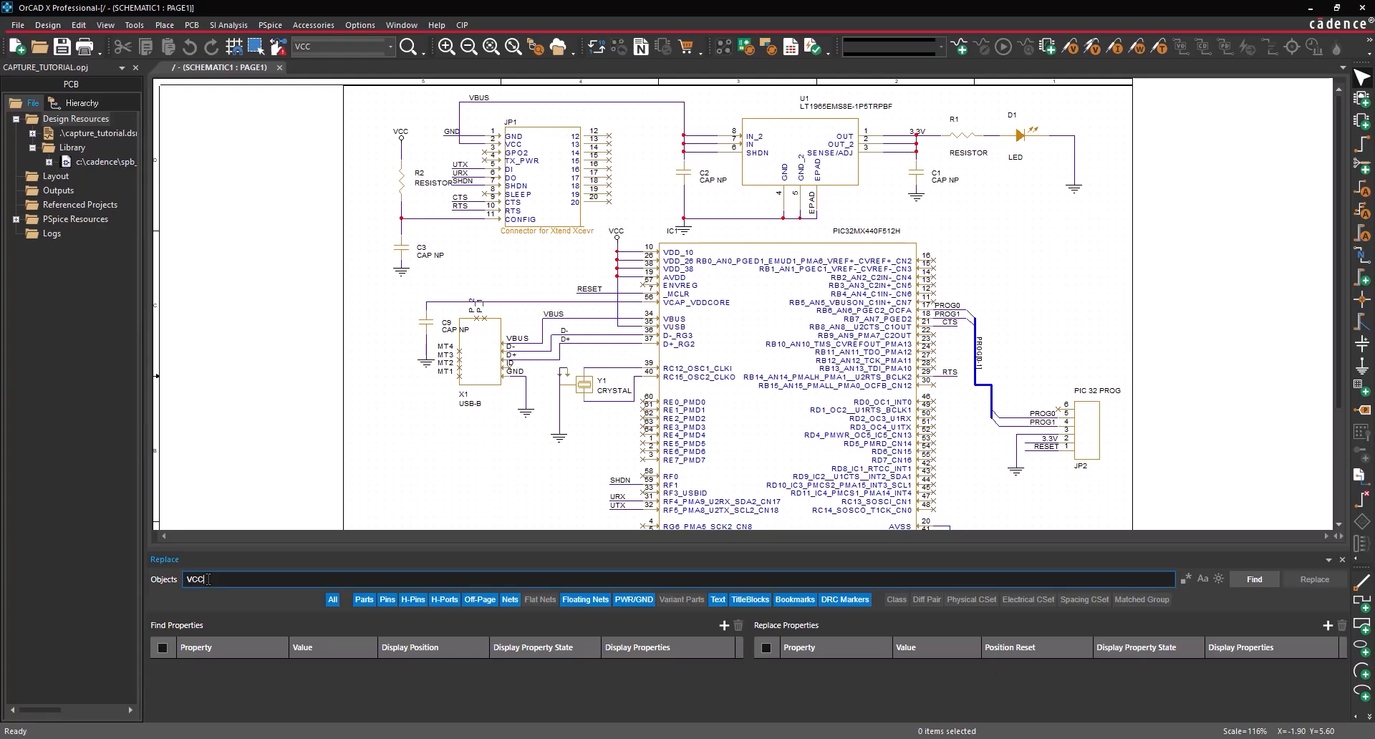
click(1254, 578)
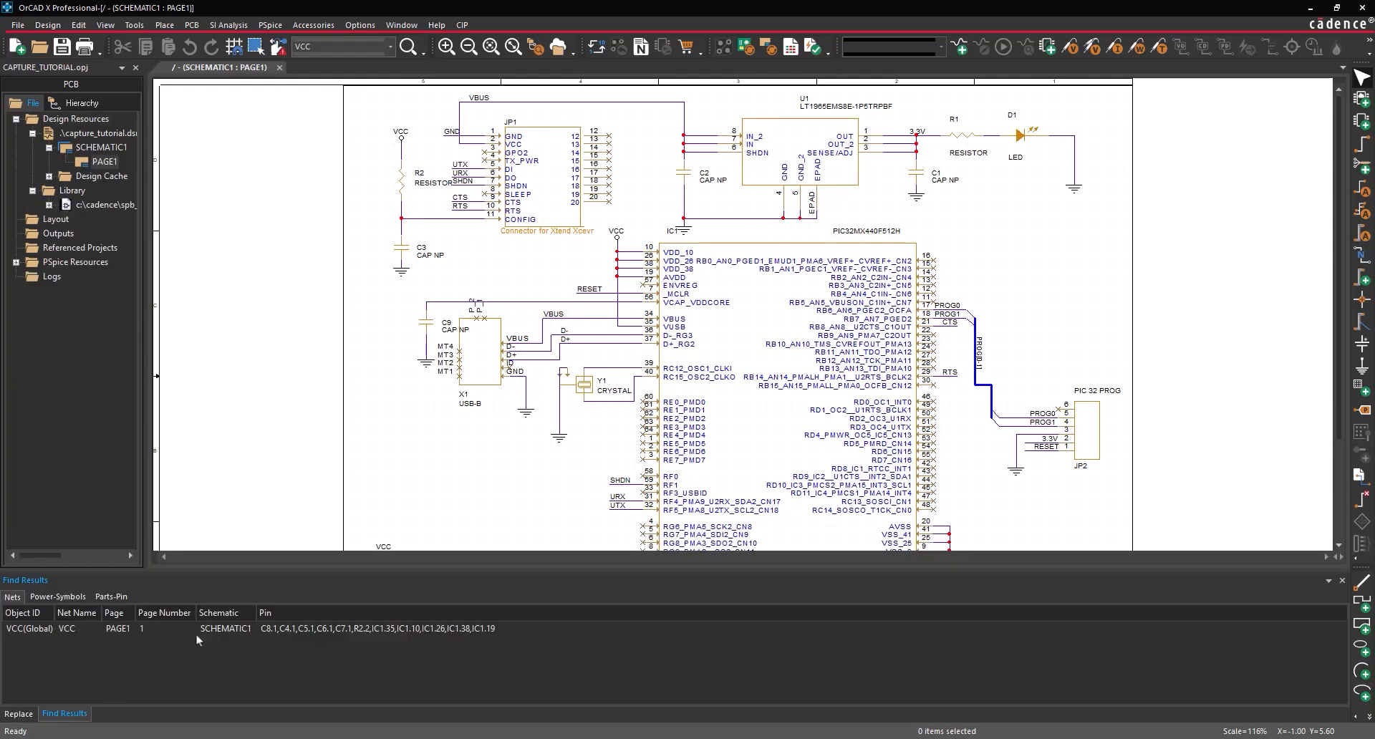
click(75, 598)
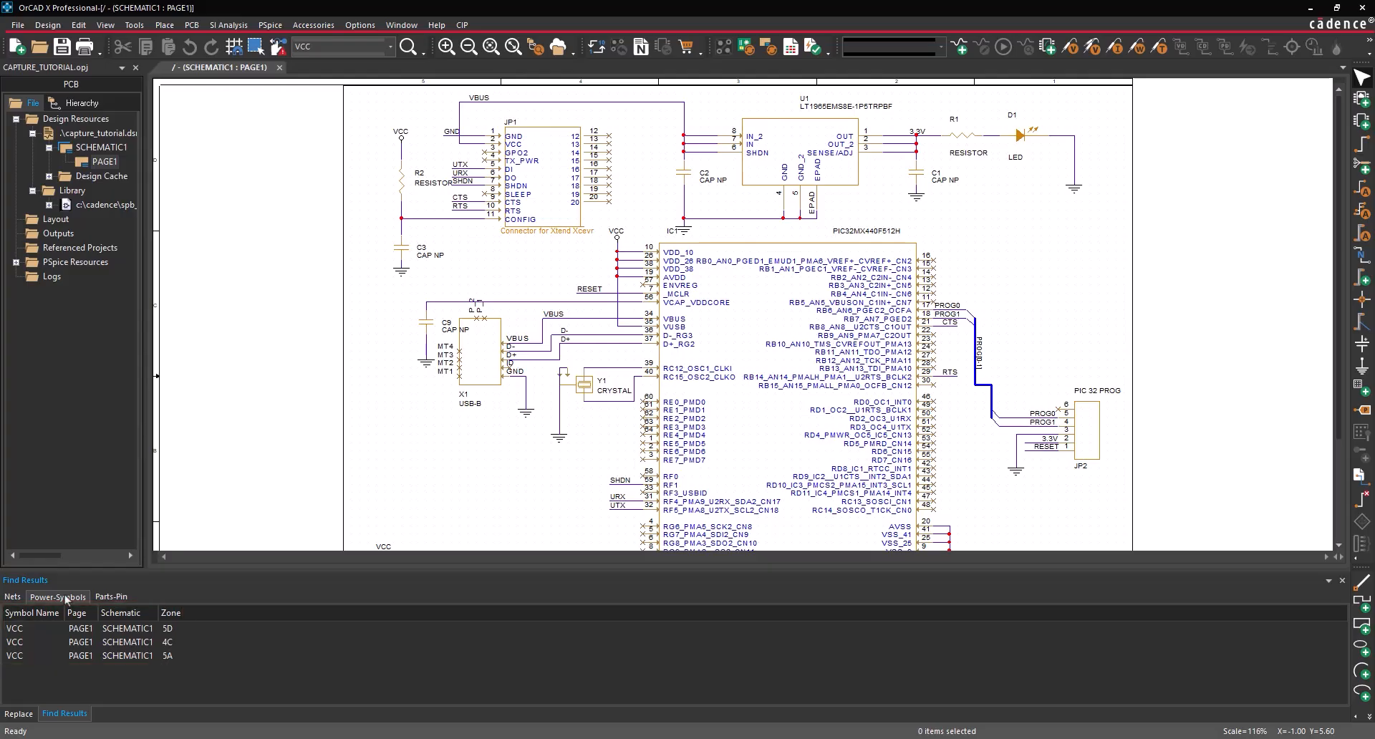
click(17, 715)
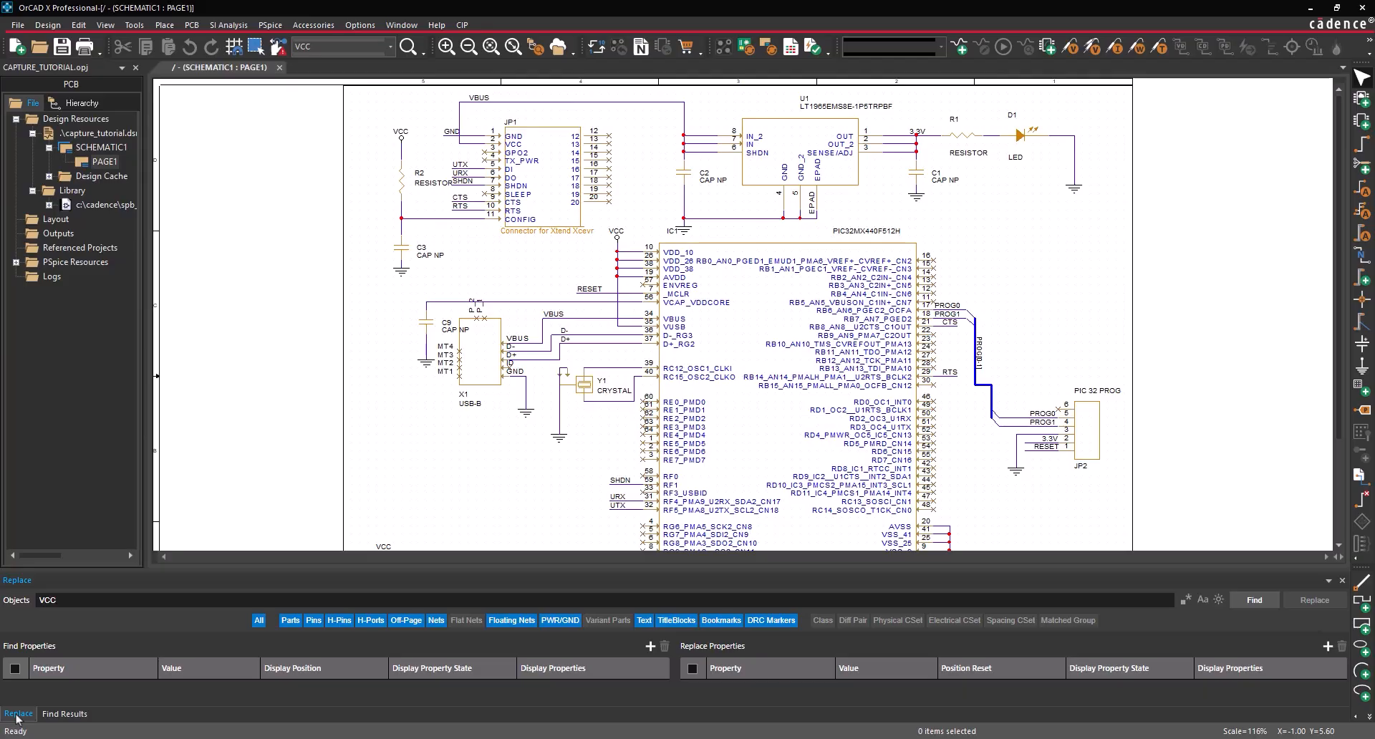
- Replace Name=VCC with Name=3.3V on all matches, confirm the change, and close the panel
click(650, 647)
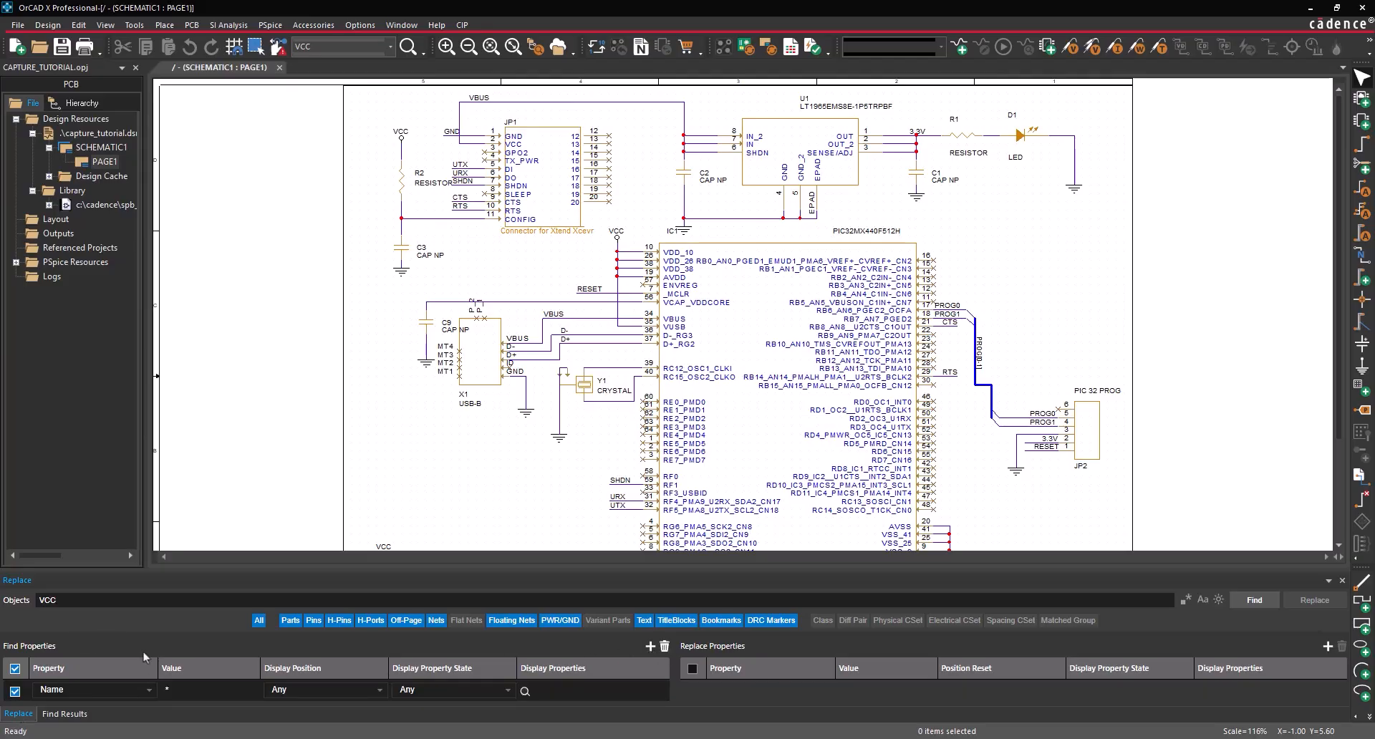
click(233, 691)
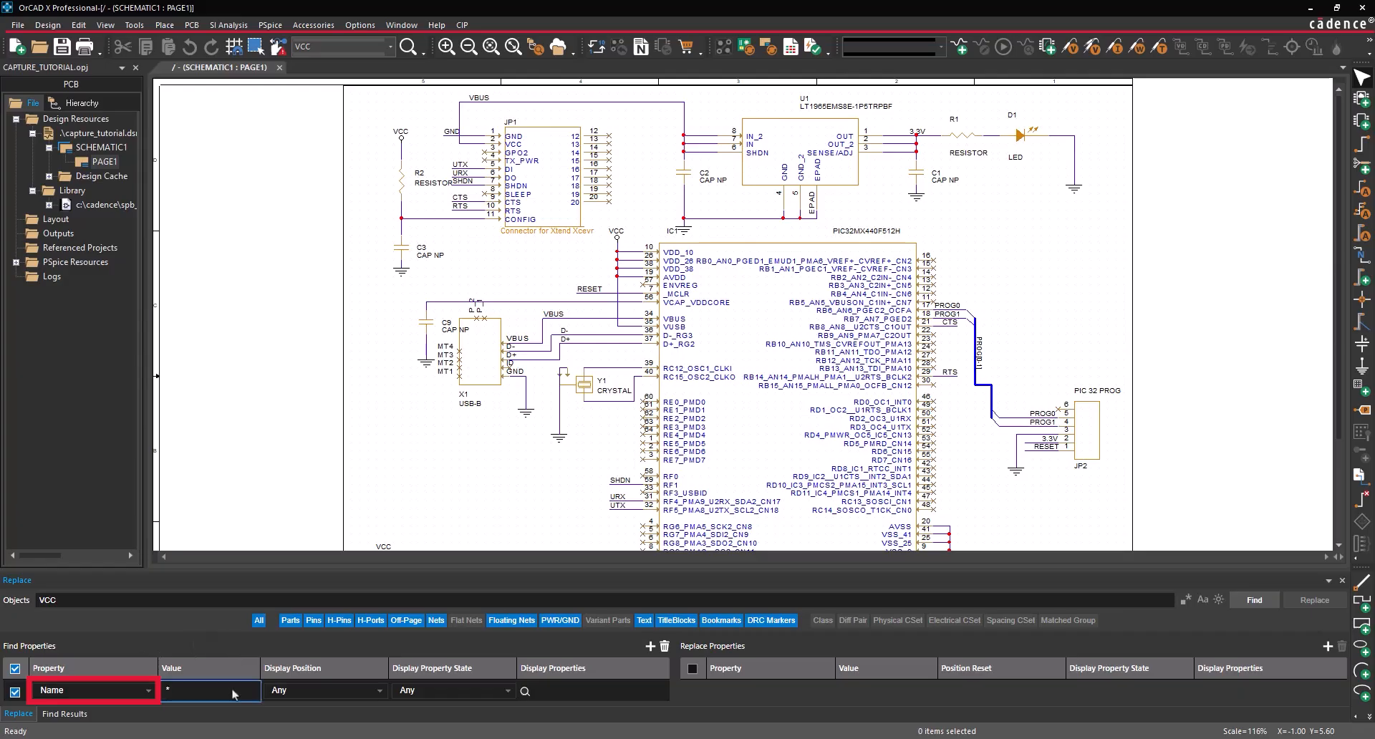
key(BackSpace)
text(VCC)
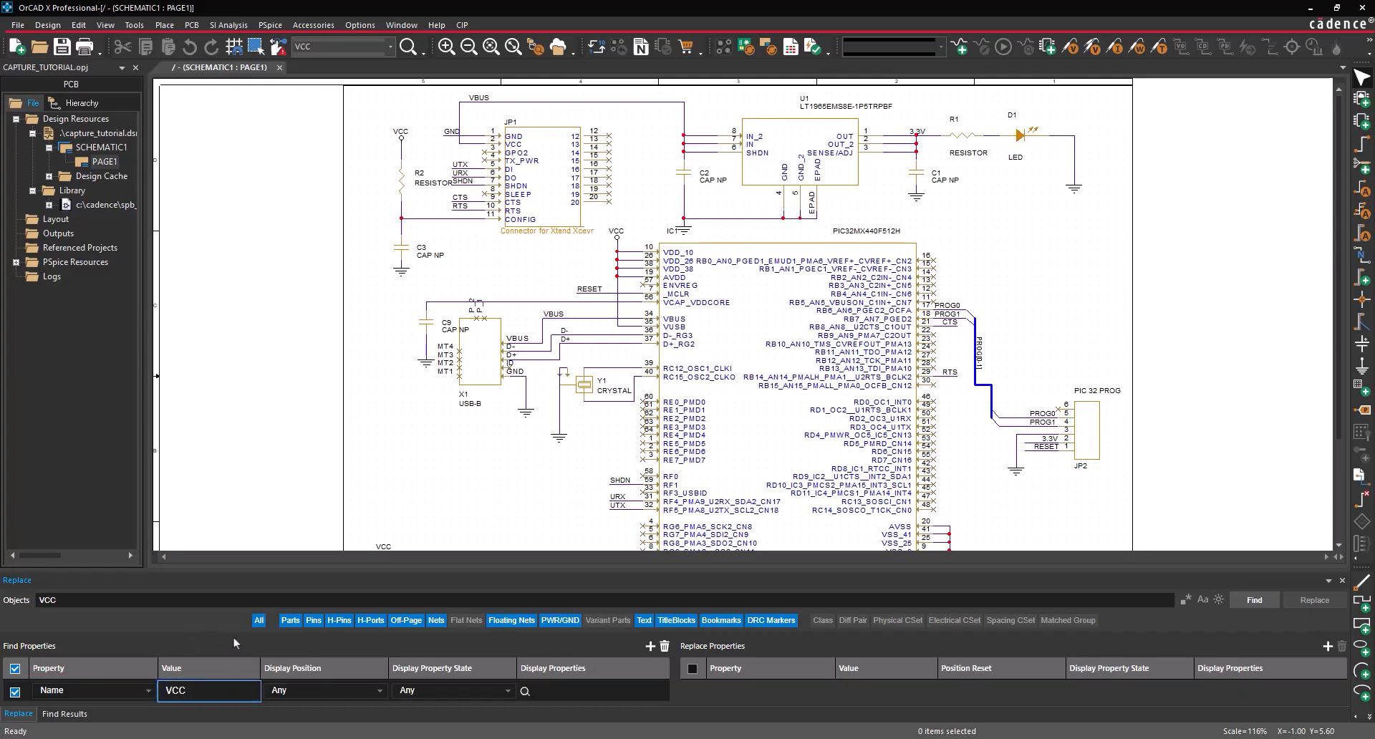
click(1327, 647)
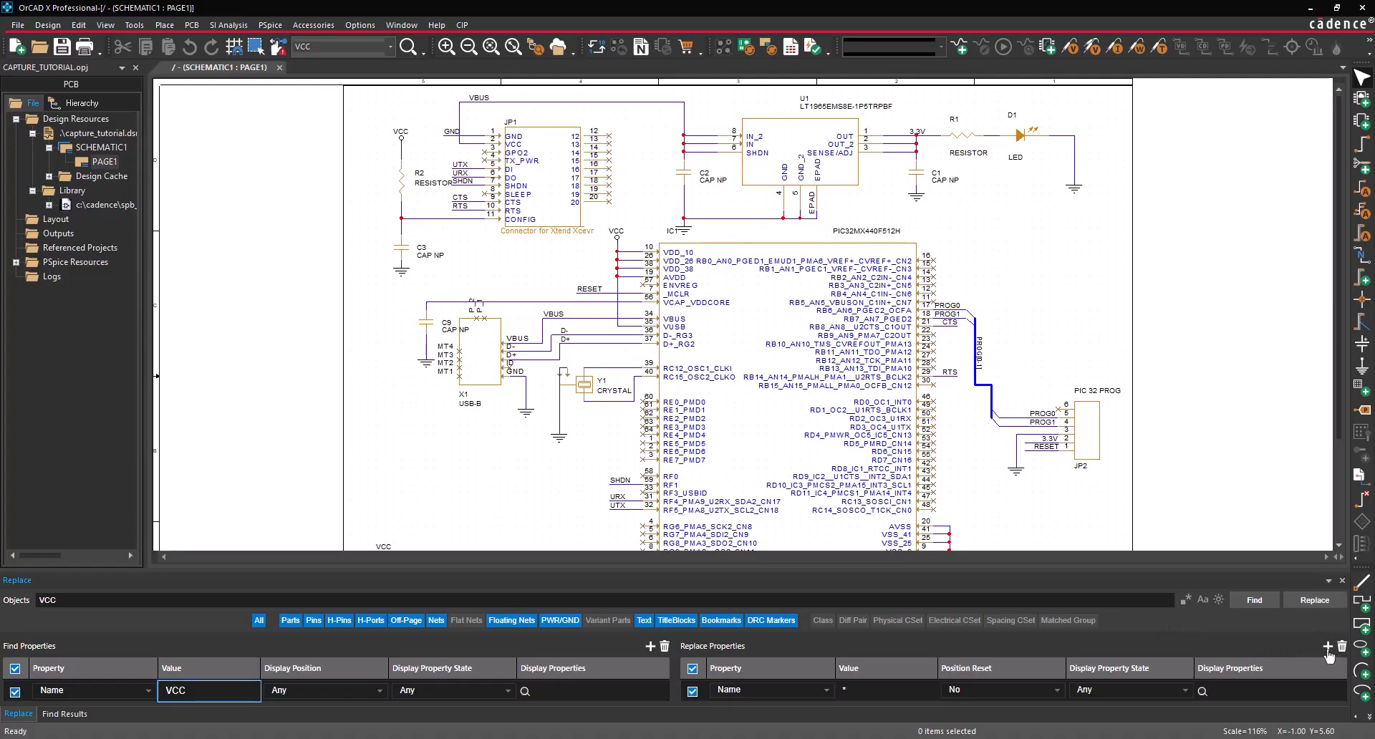
click(886, 691)
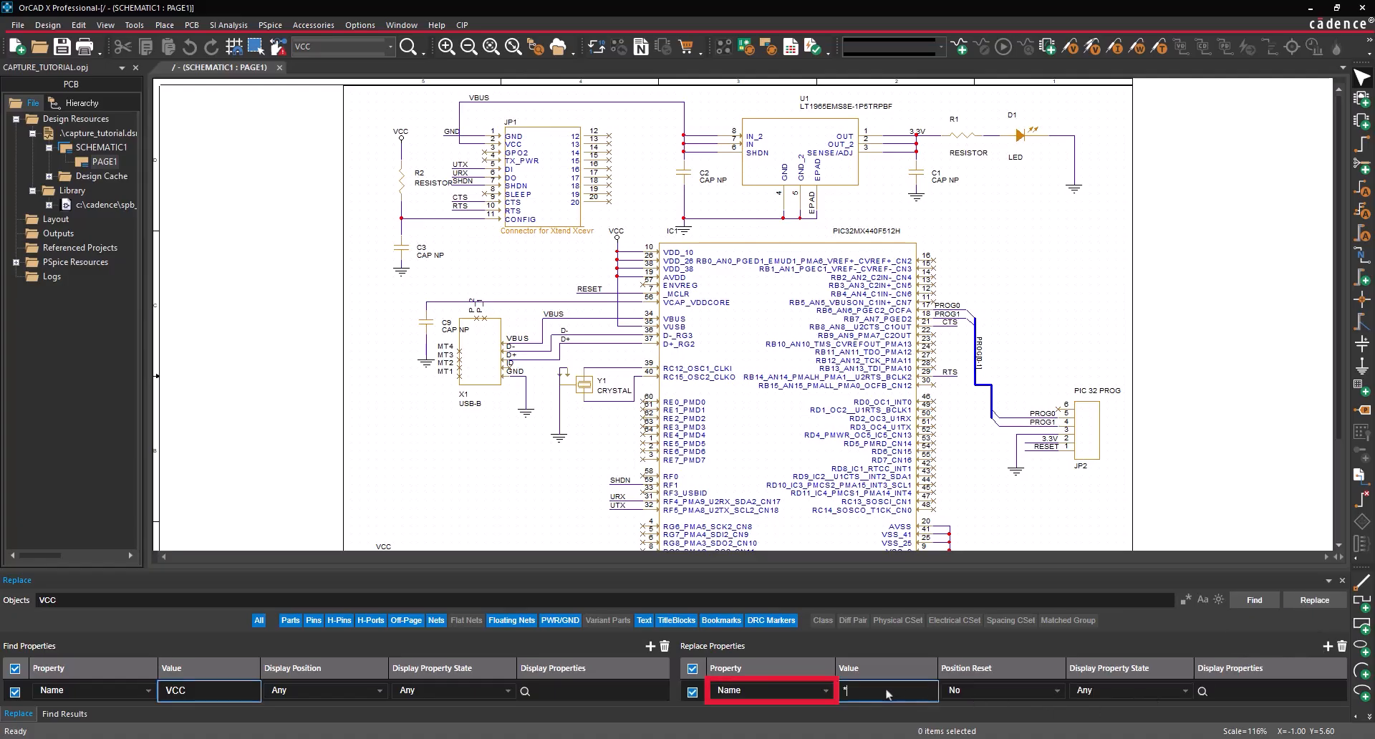
text(3.3V)
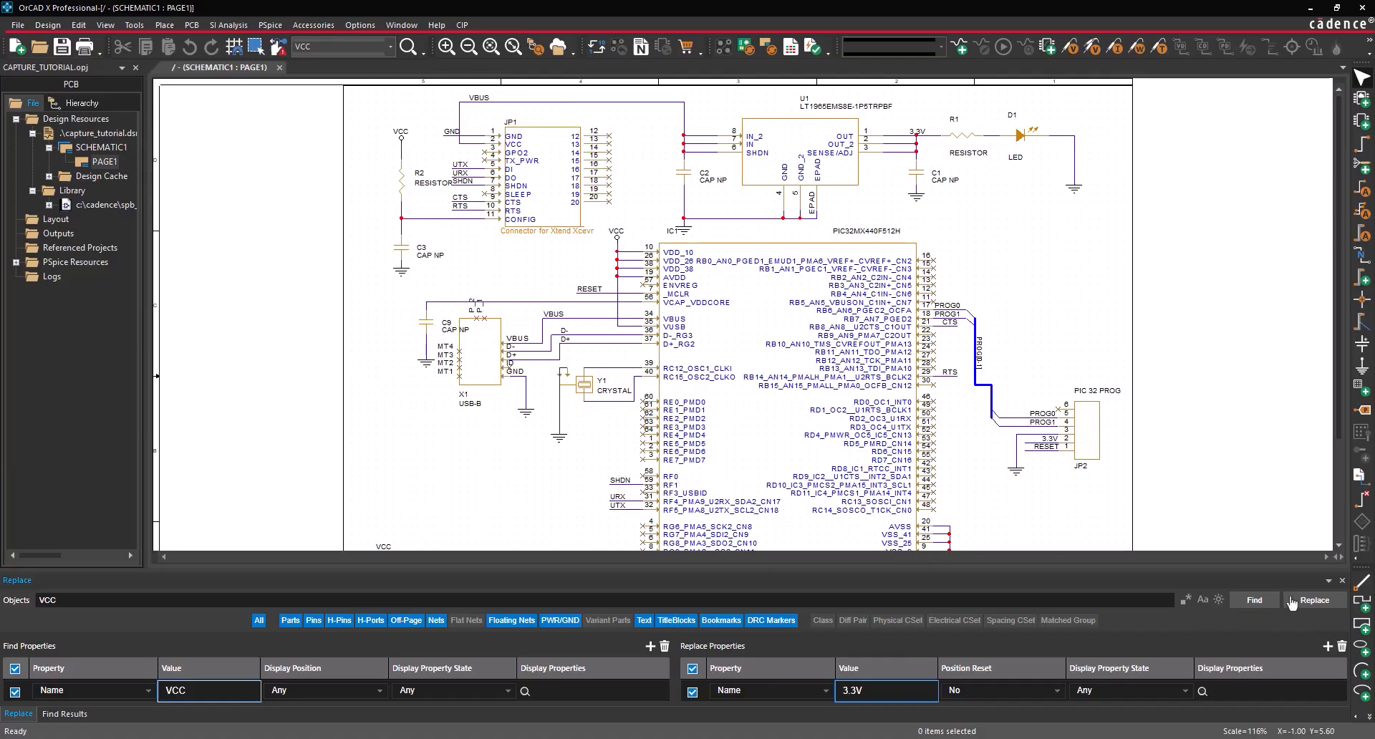
click(1314, 600)
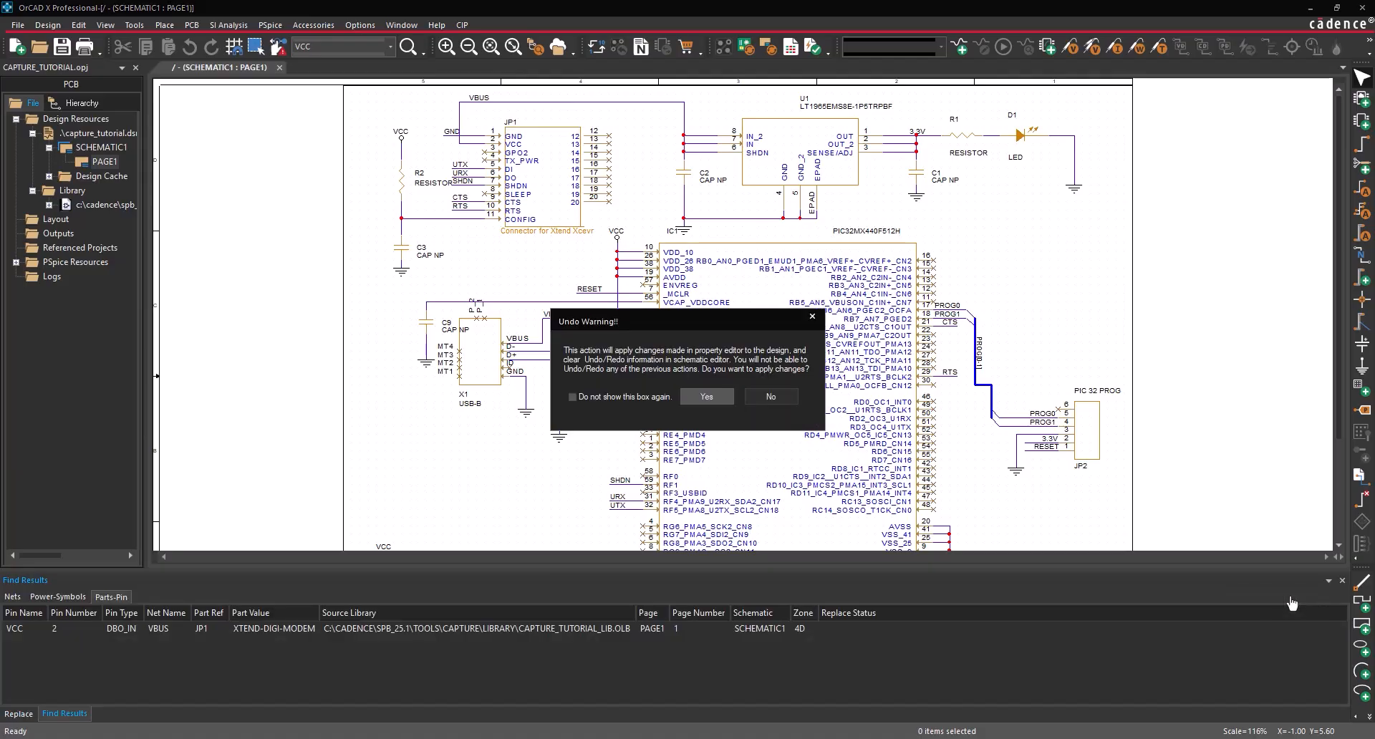
click(715, 398)
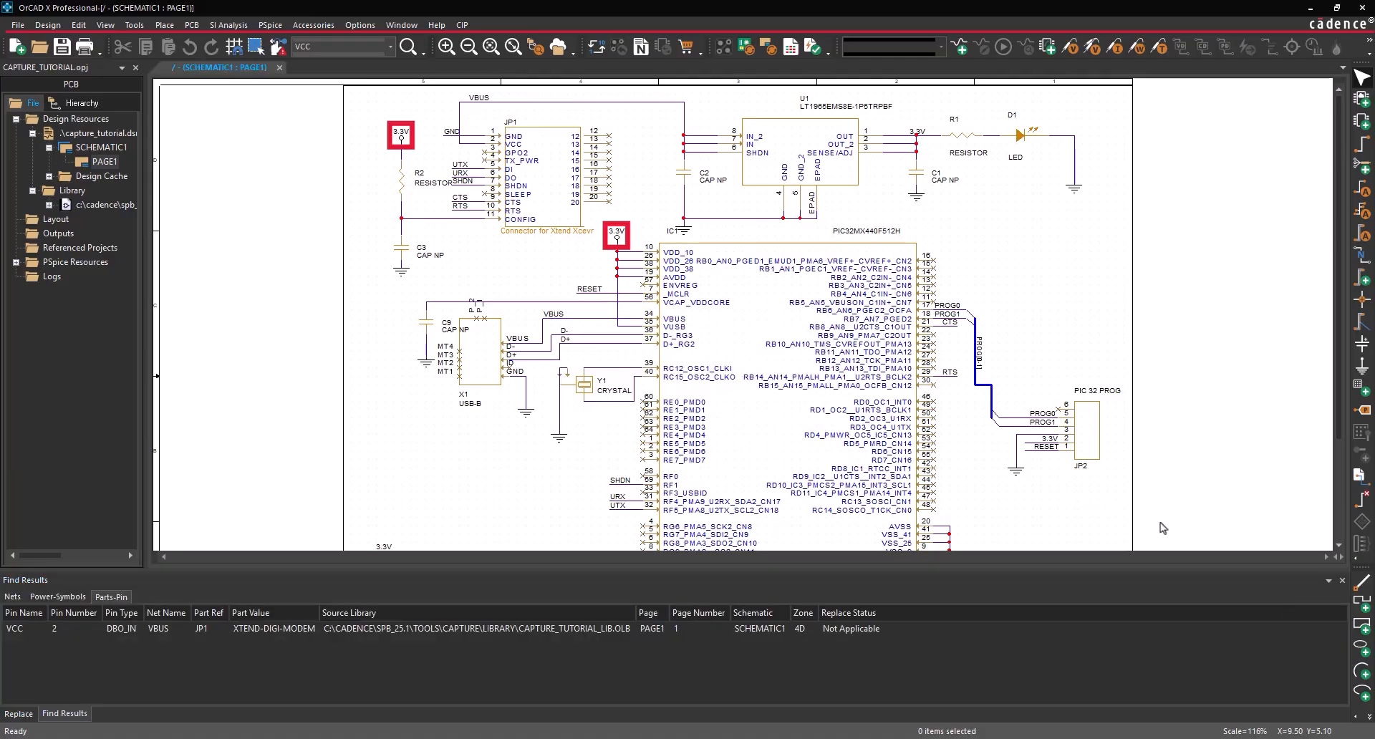
click(1342, 580)
click(1343, 580)
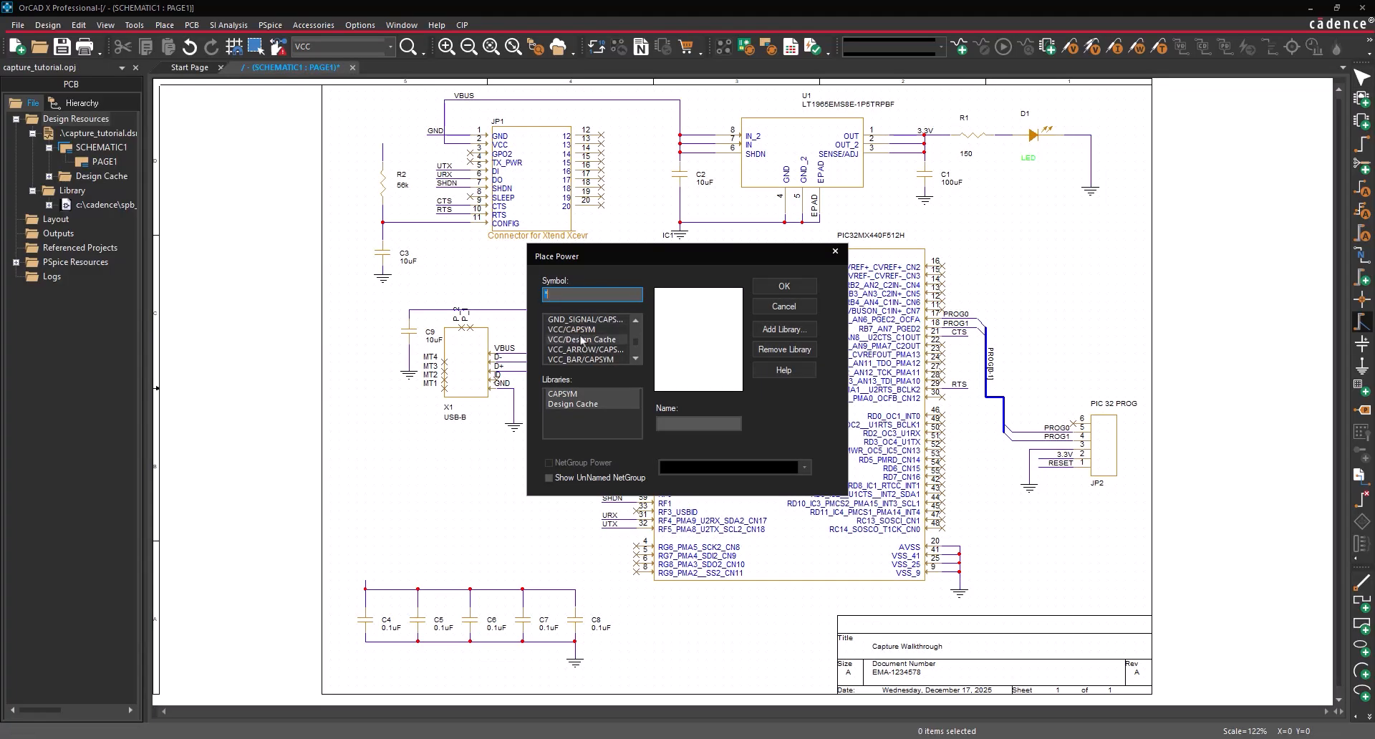
- Rename the VCC power symbol to 3.3V and place it at R2's top and on the PIC32 VDD wire
click(573, 332)
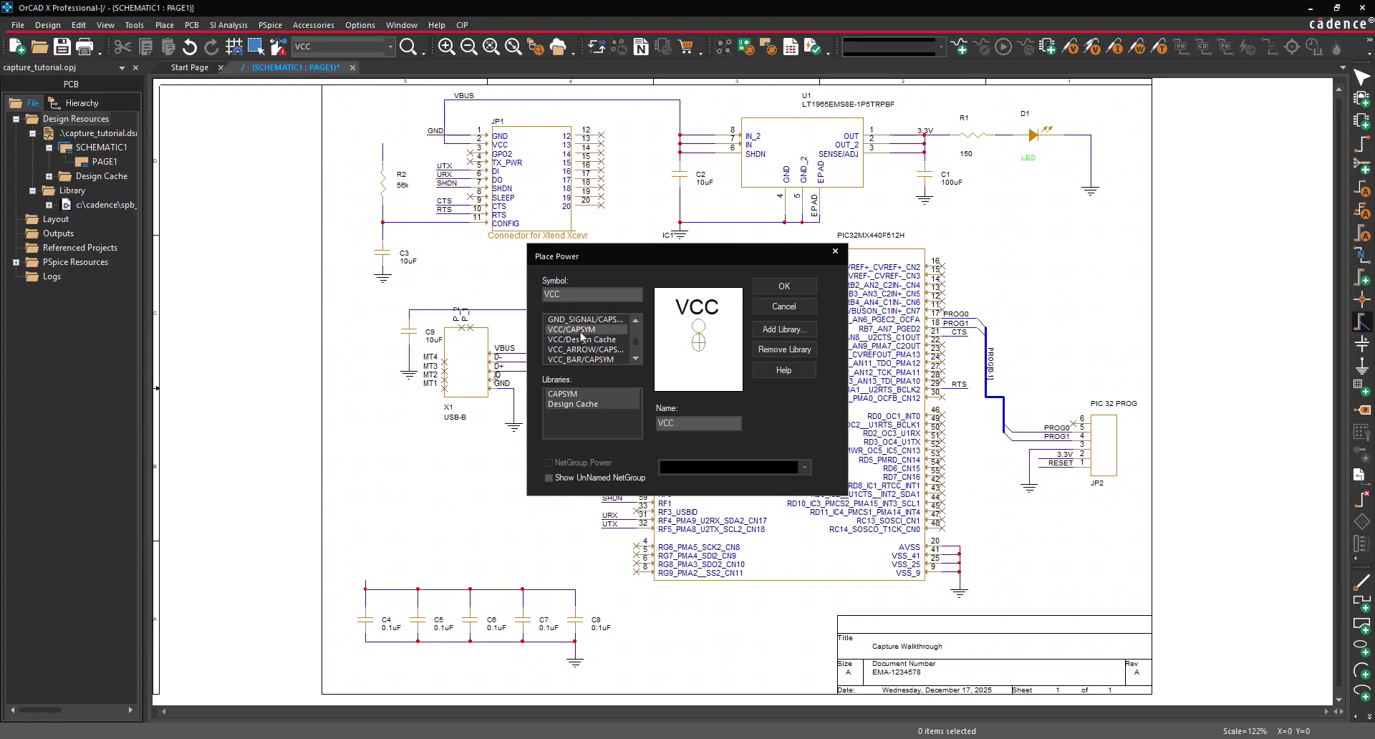
key(Return)
right_click(487, 264)
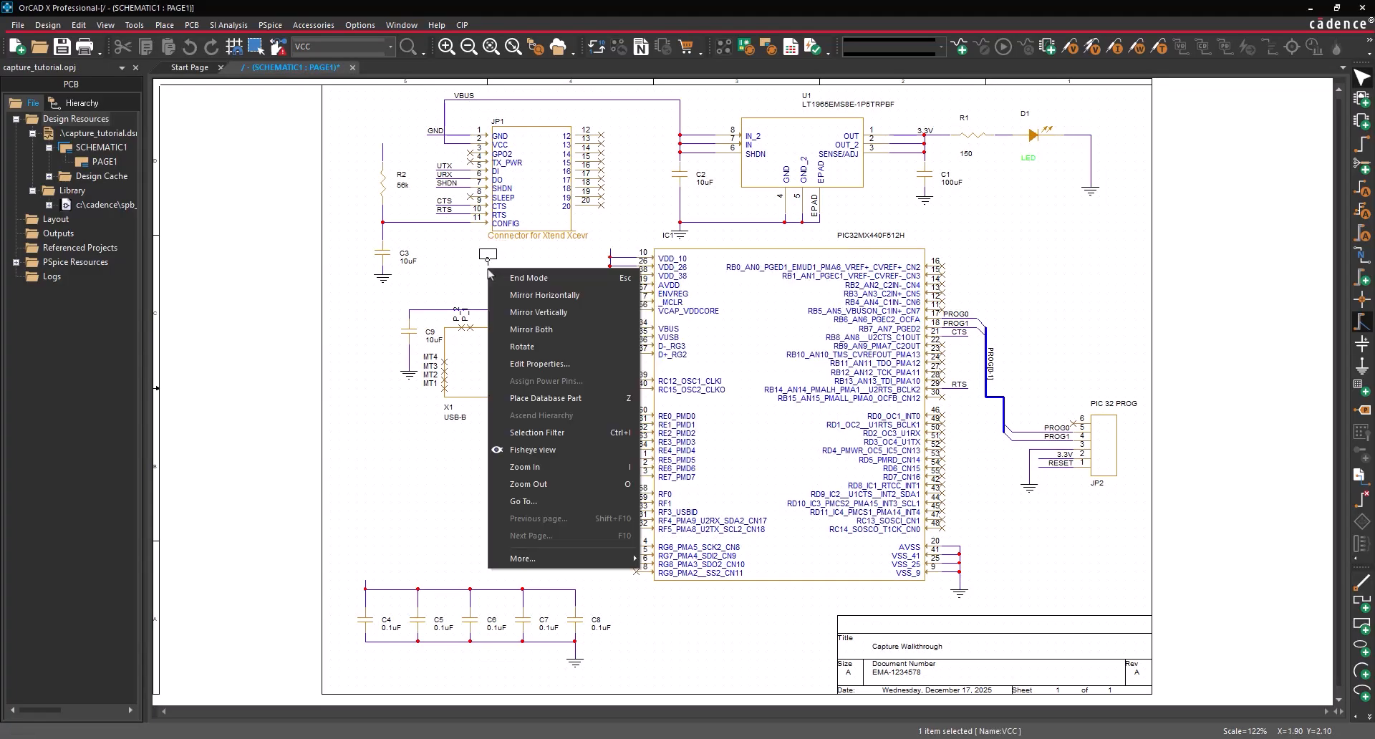
click(564, 364)
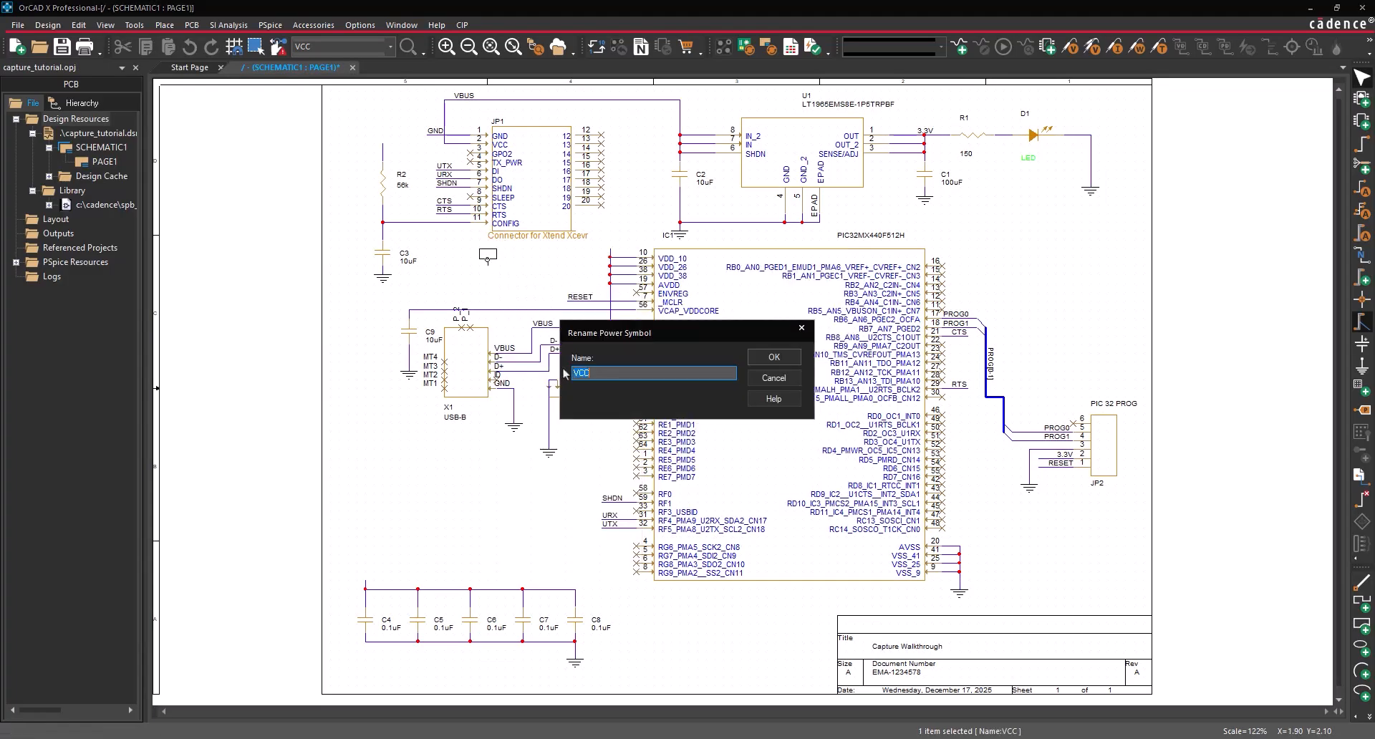
text(3.3V)
click(768, 362)
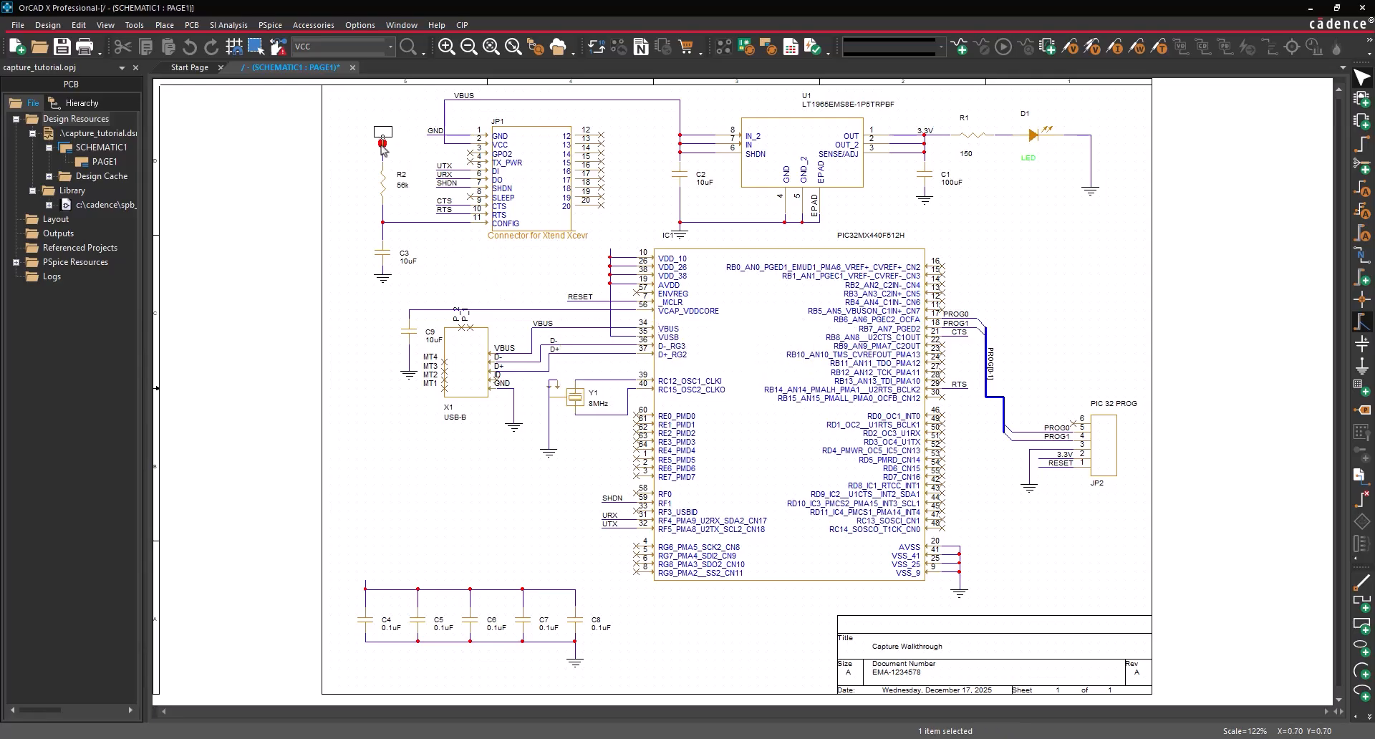
click(383, 144)
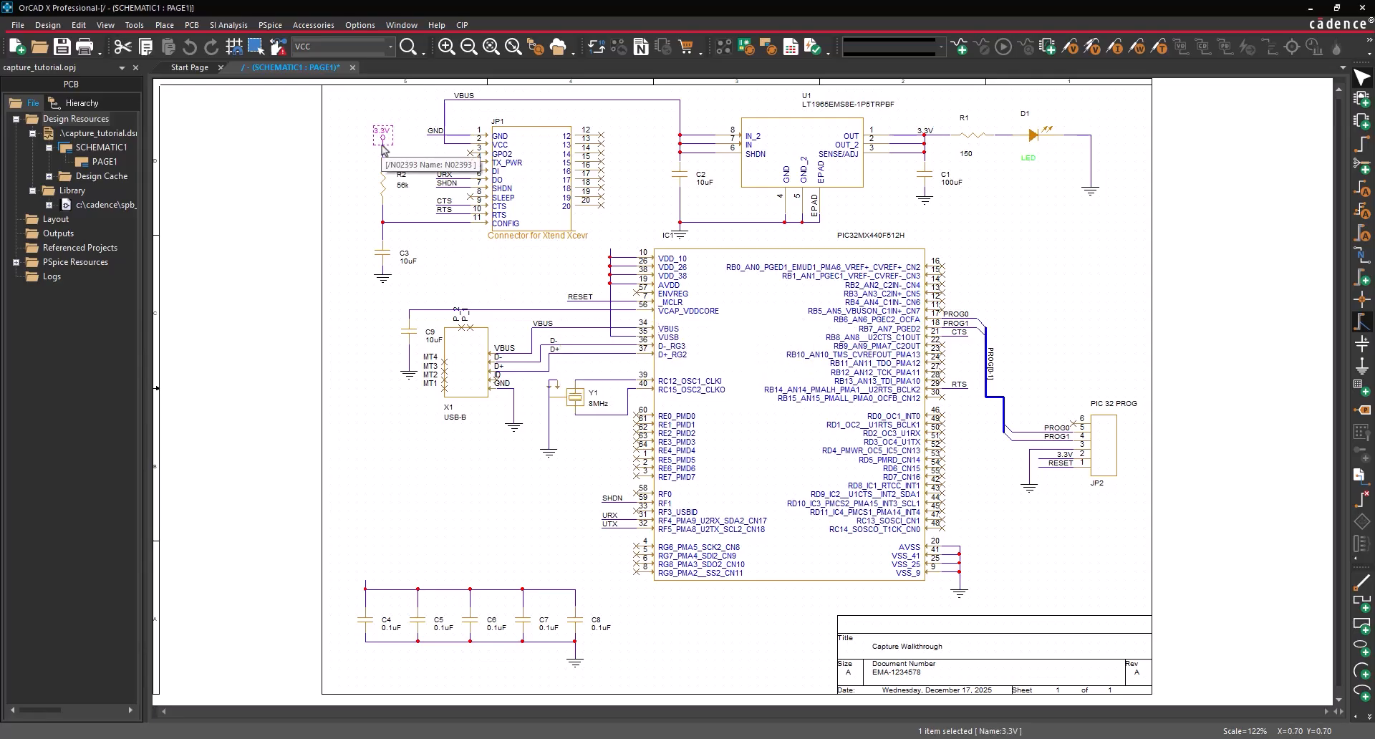
click(609, 254)
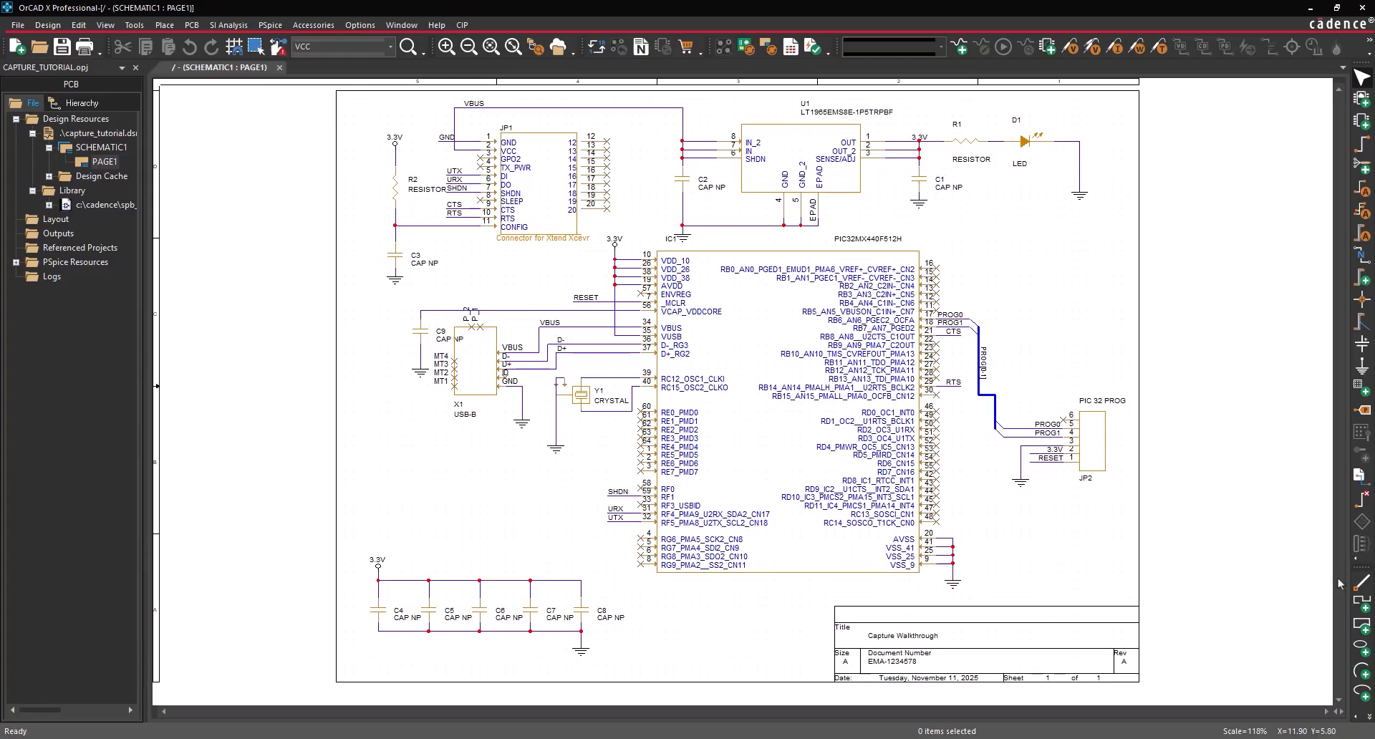
- Select decoupling capacitors C4 through C8 together and open their properties
click(387, 614)
ctrl+click(452, 614)
ctrl+click(502, 614)
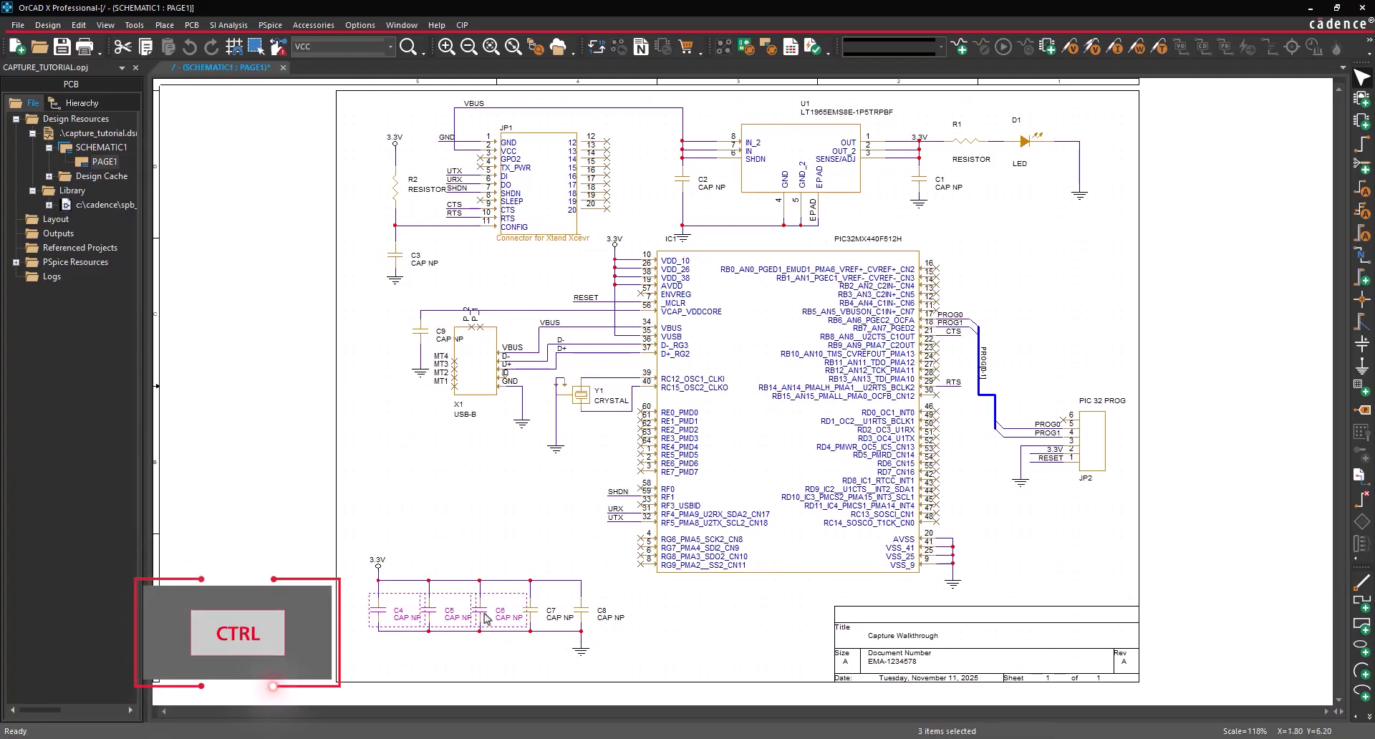
ctrl+click(552, 614)
ctrl+click(588, 617)
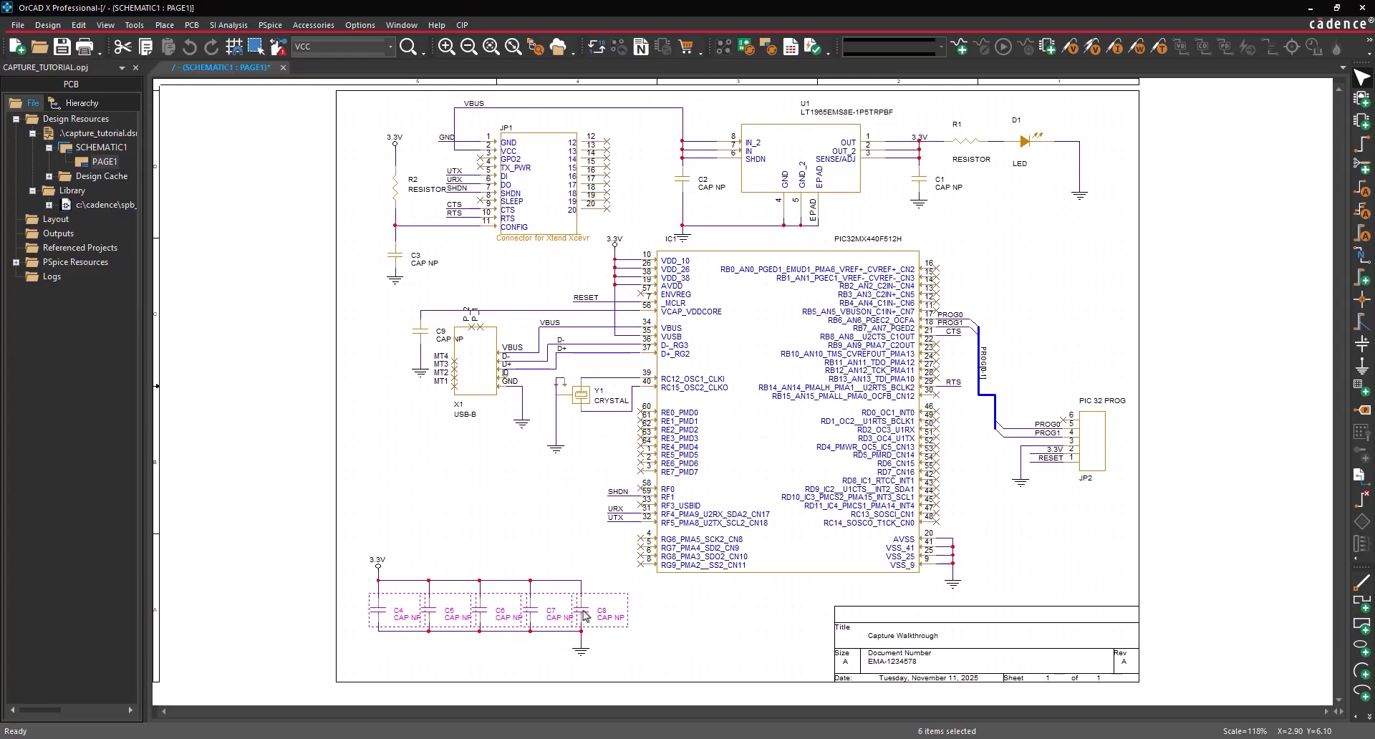
right_click(586, 614)
click(653, 102)
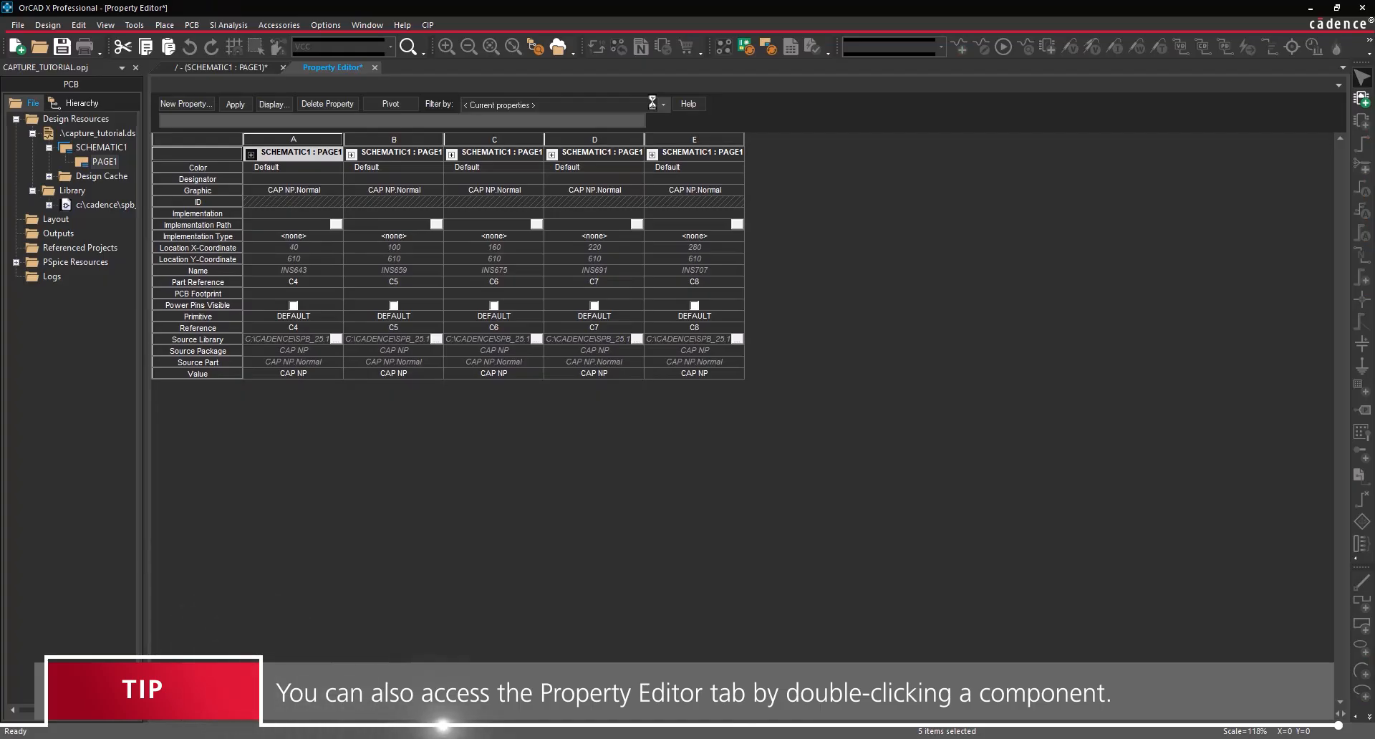
- Set their shared Value to 0.1uF and close the Property Editor, keeping the changes
click(195, 374)
right_click(197, 377)
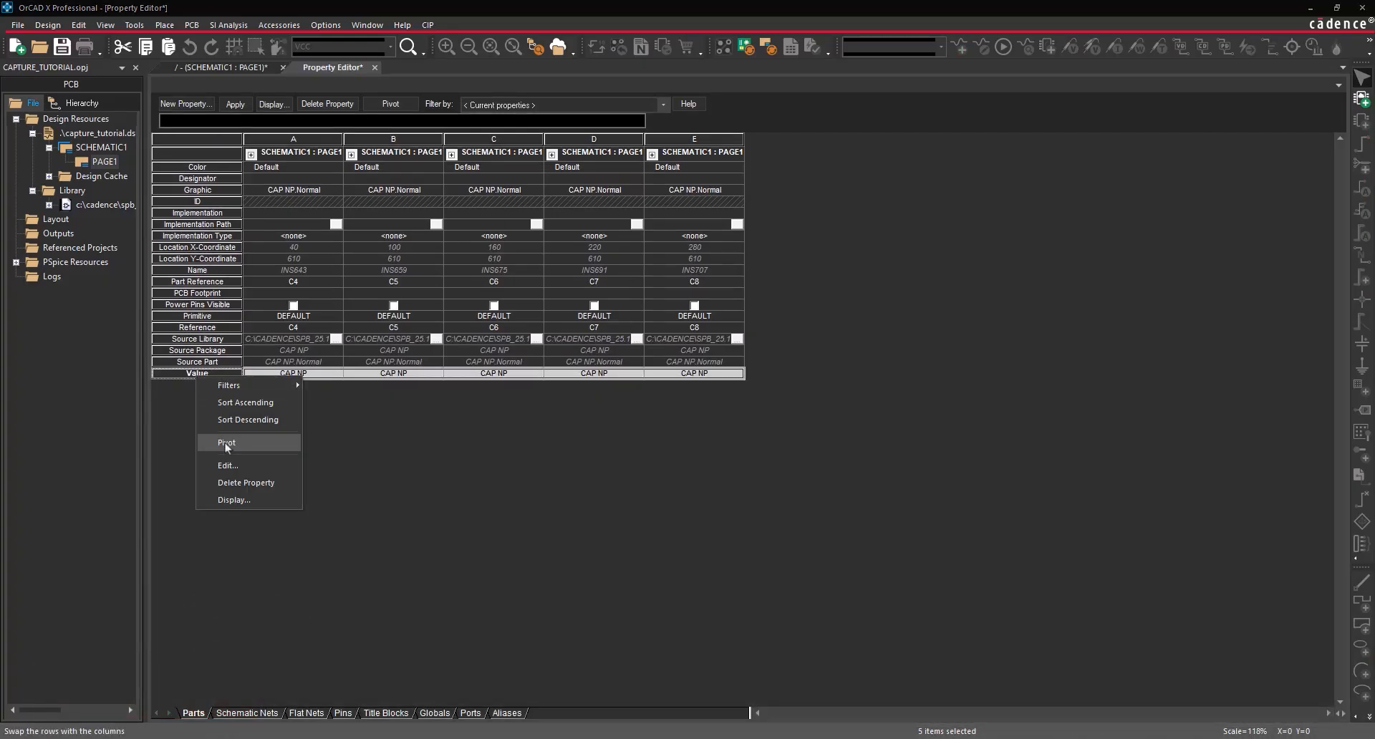
click(227, 465)
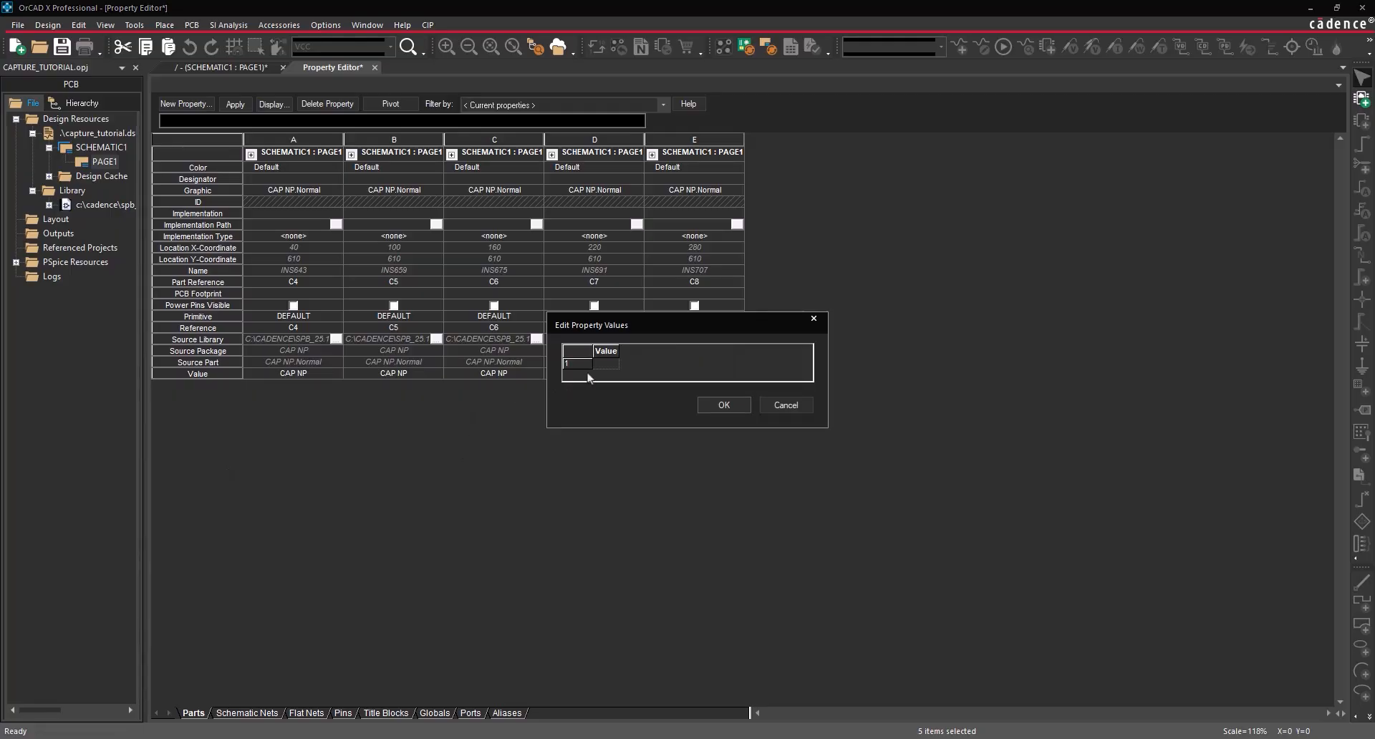
click(605, 364)
text(0.1uF)
click(710, 407)
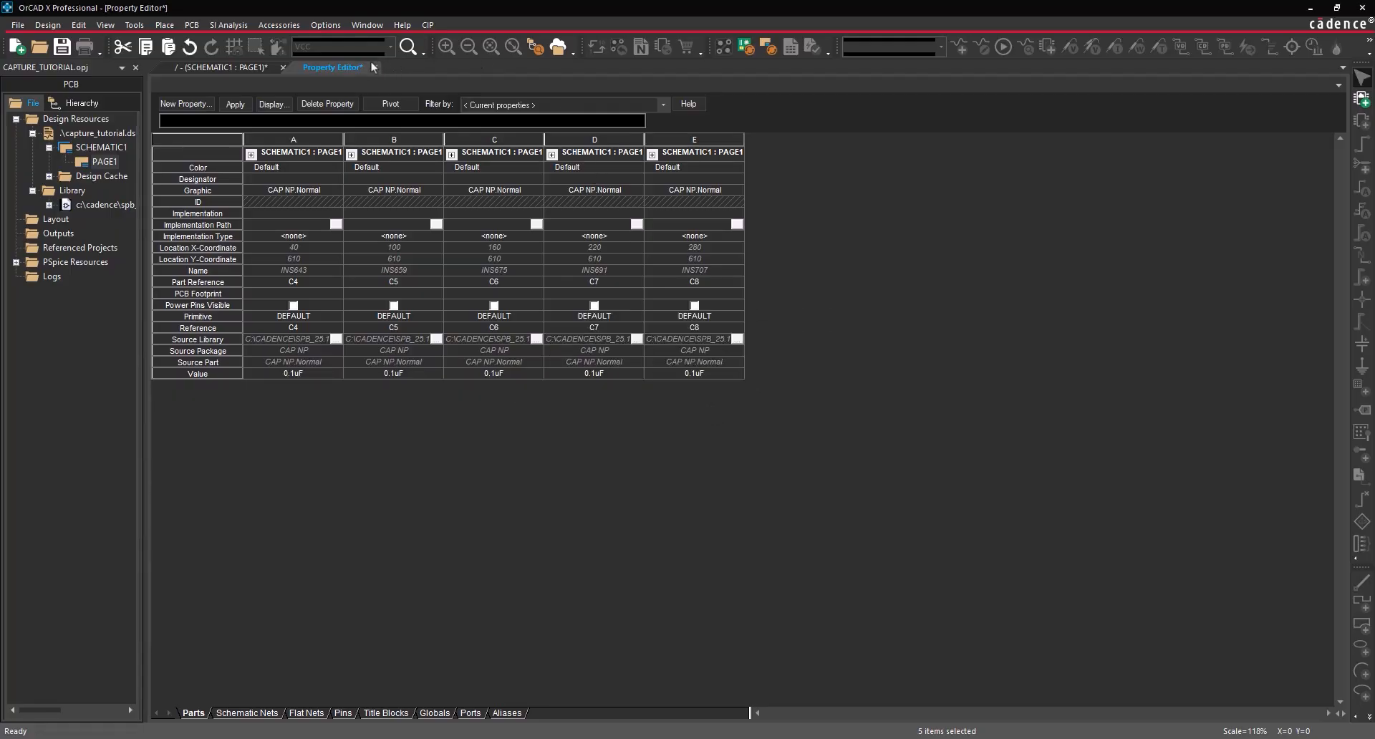
click(373, 67)
click(720, 406)
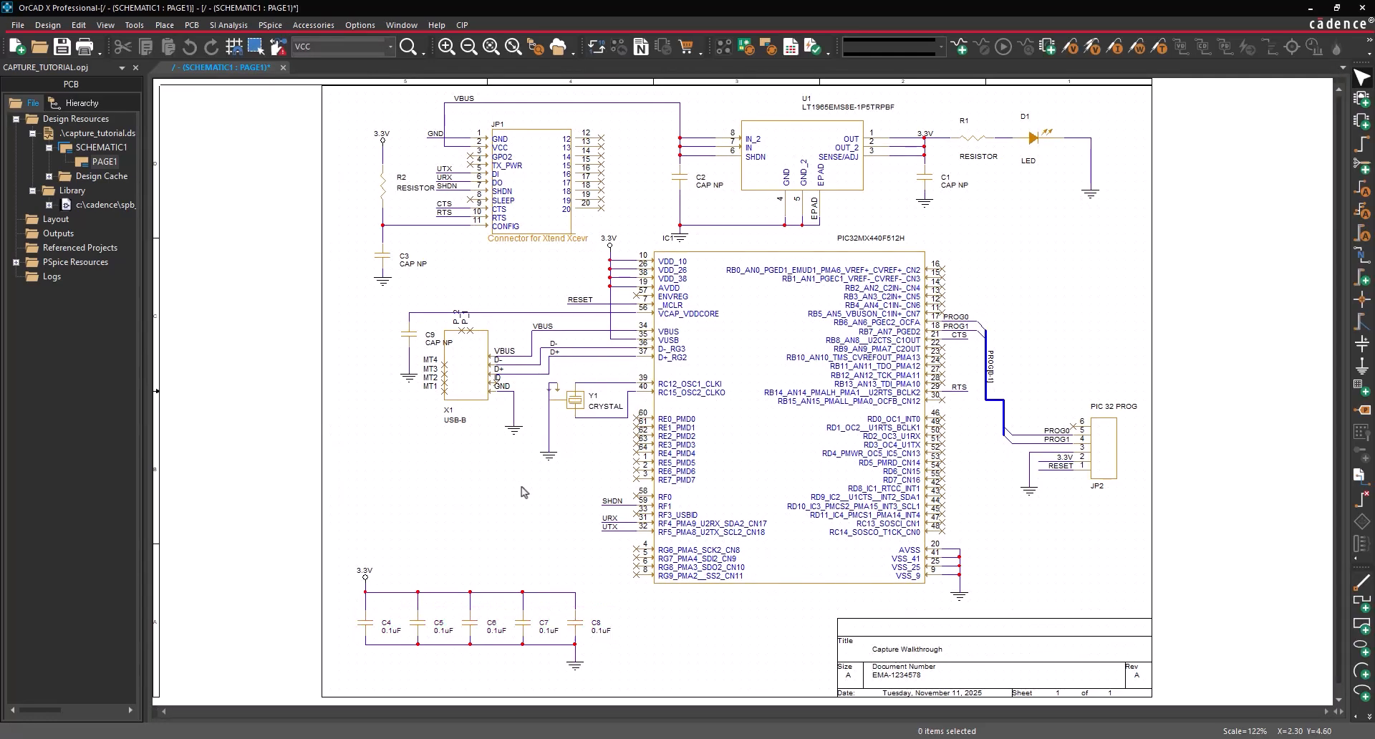
click(677, 184)
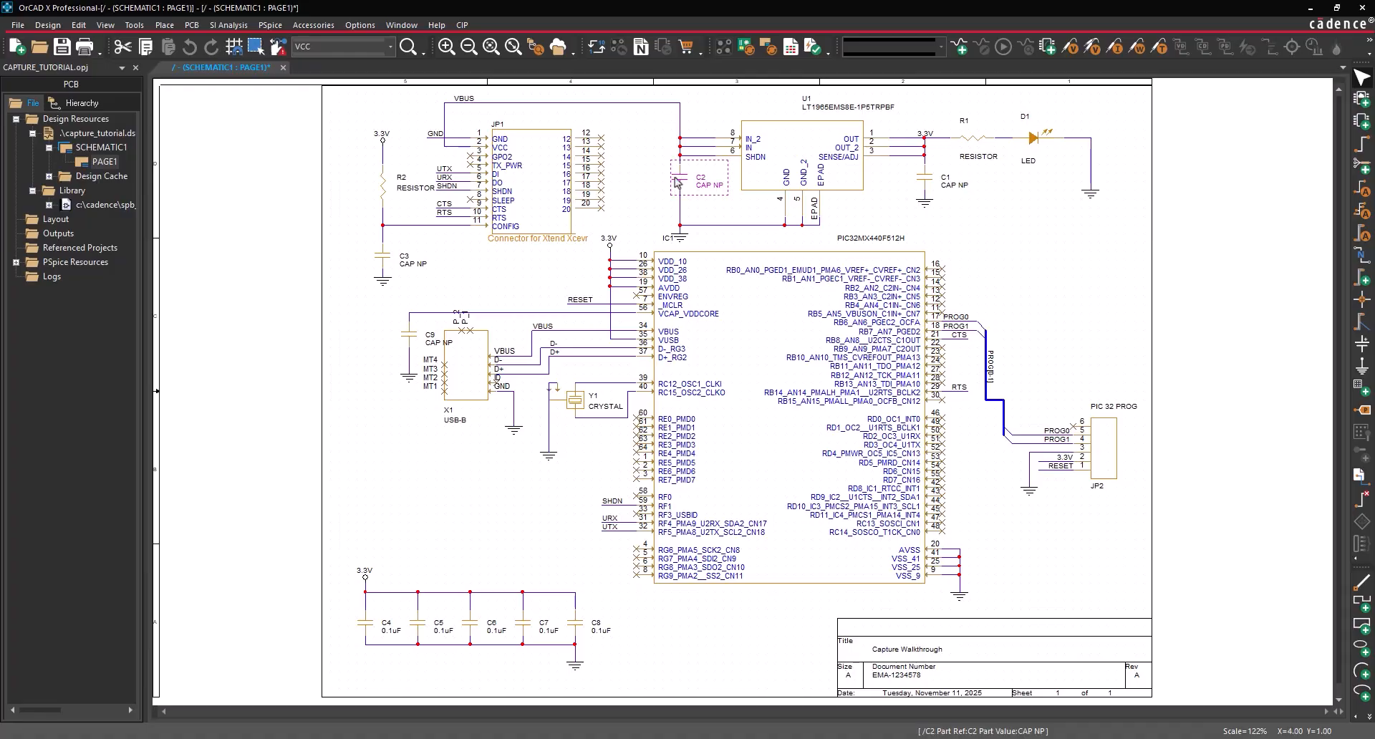
- Select capacitors C2, C3 and C9 together and open their properties
ctrl+click(378, 256)
ctrl+click(414, 333)
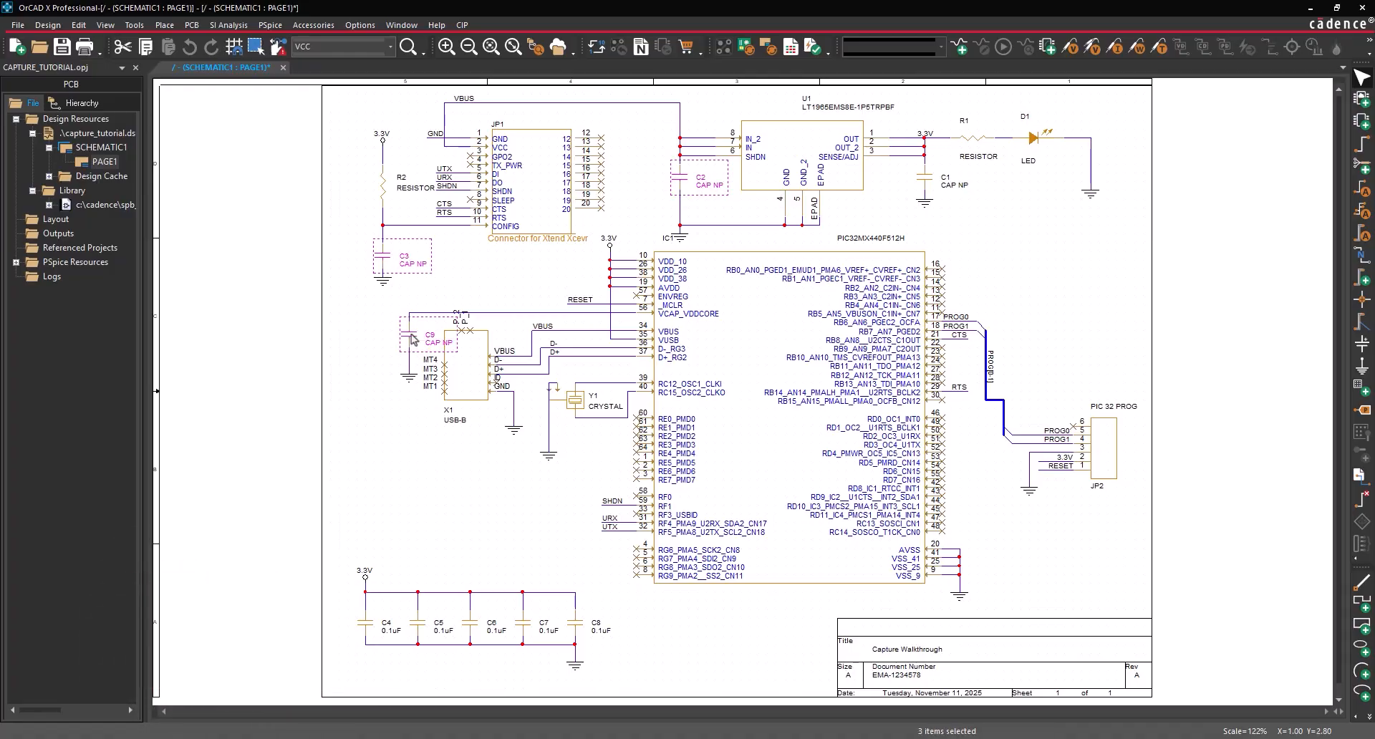
right_click(412, 333)
click(462, 96)
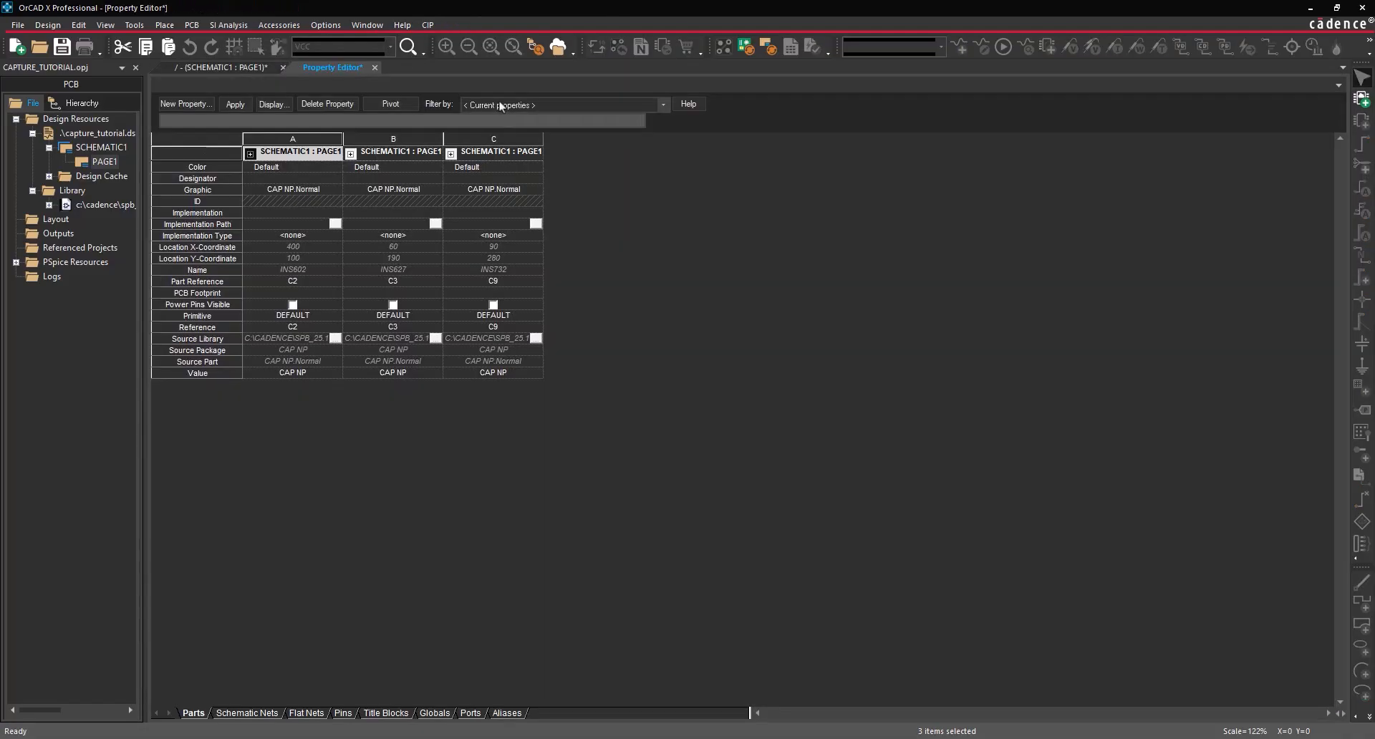
- Set their shared Value to 10uF and return to the schematic
click(226, 373)
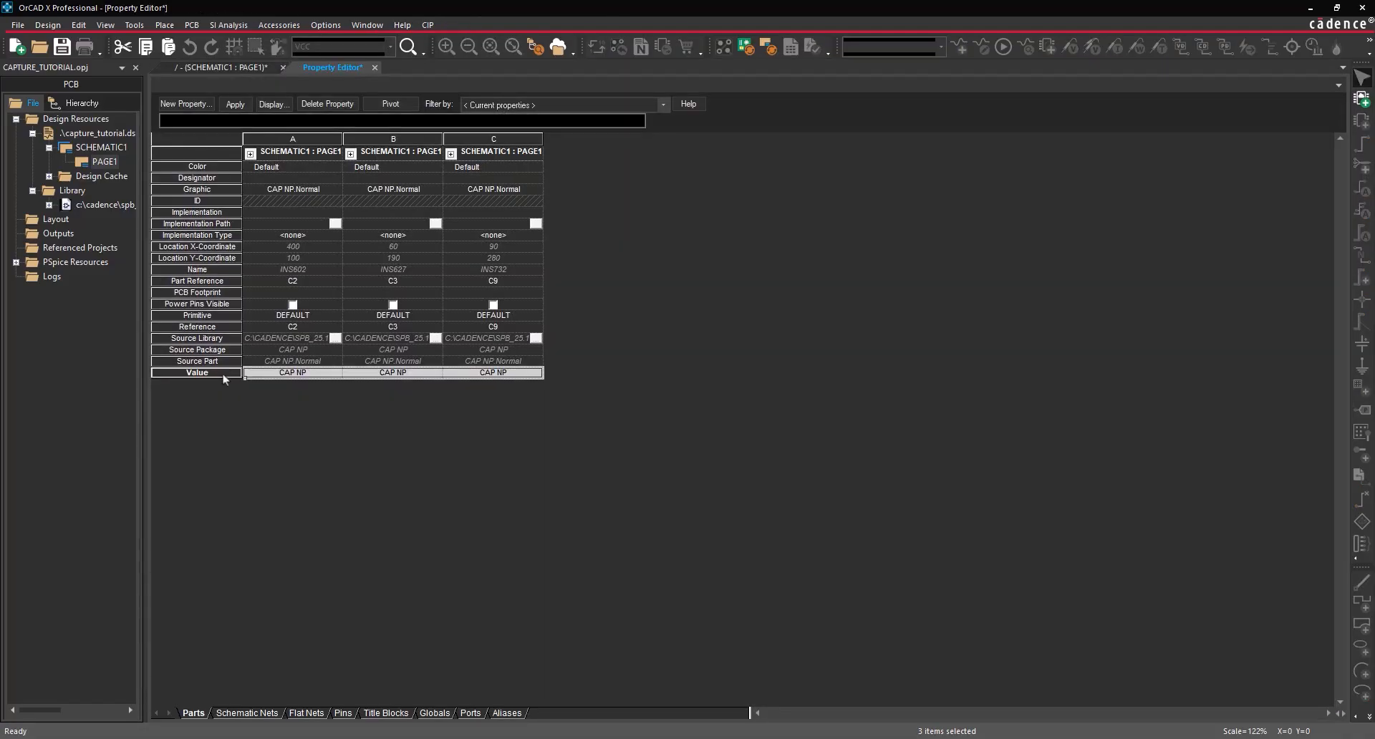
right_click(225, 373)
click(264, 463)
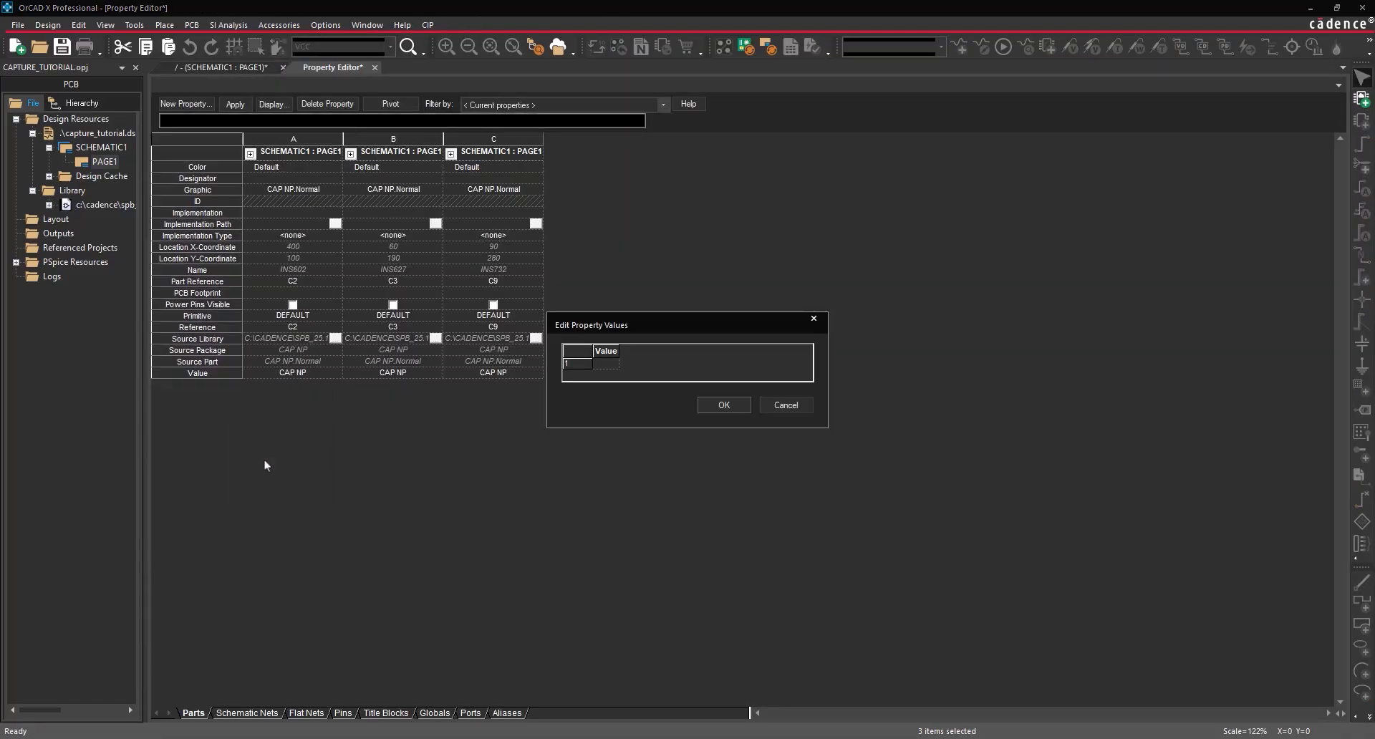
click(606, 364)
text(10uF)
click(714, 406)
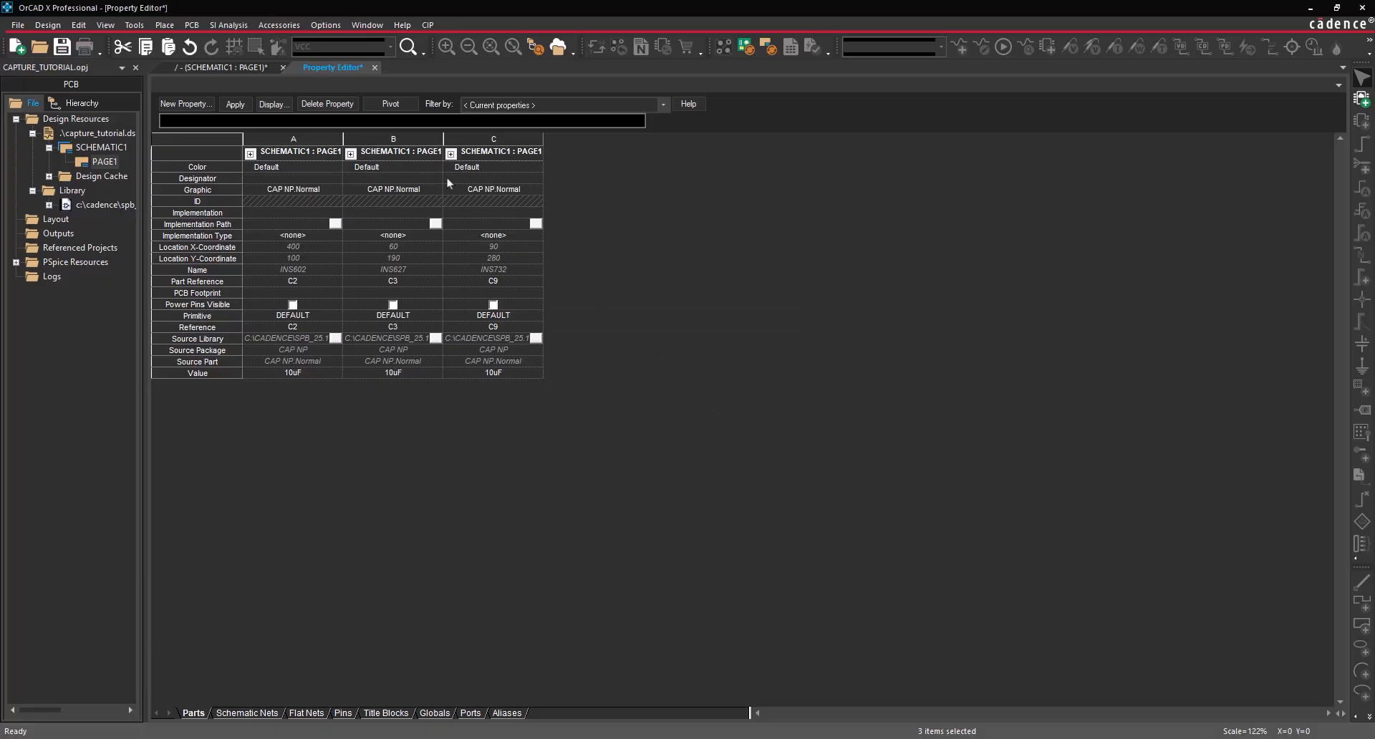
click(373, 68)
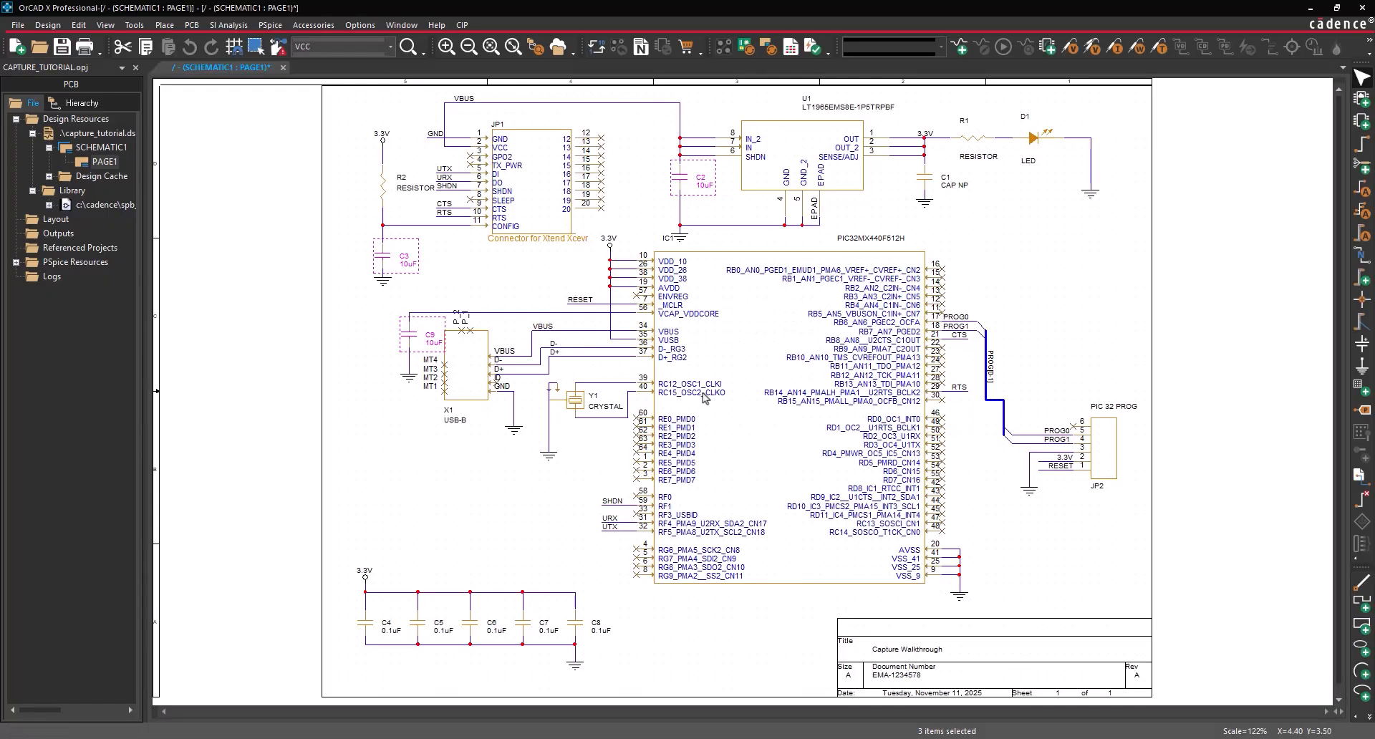
click(559, 485)
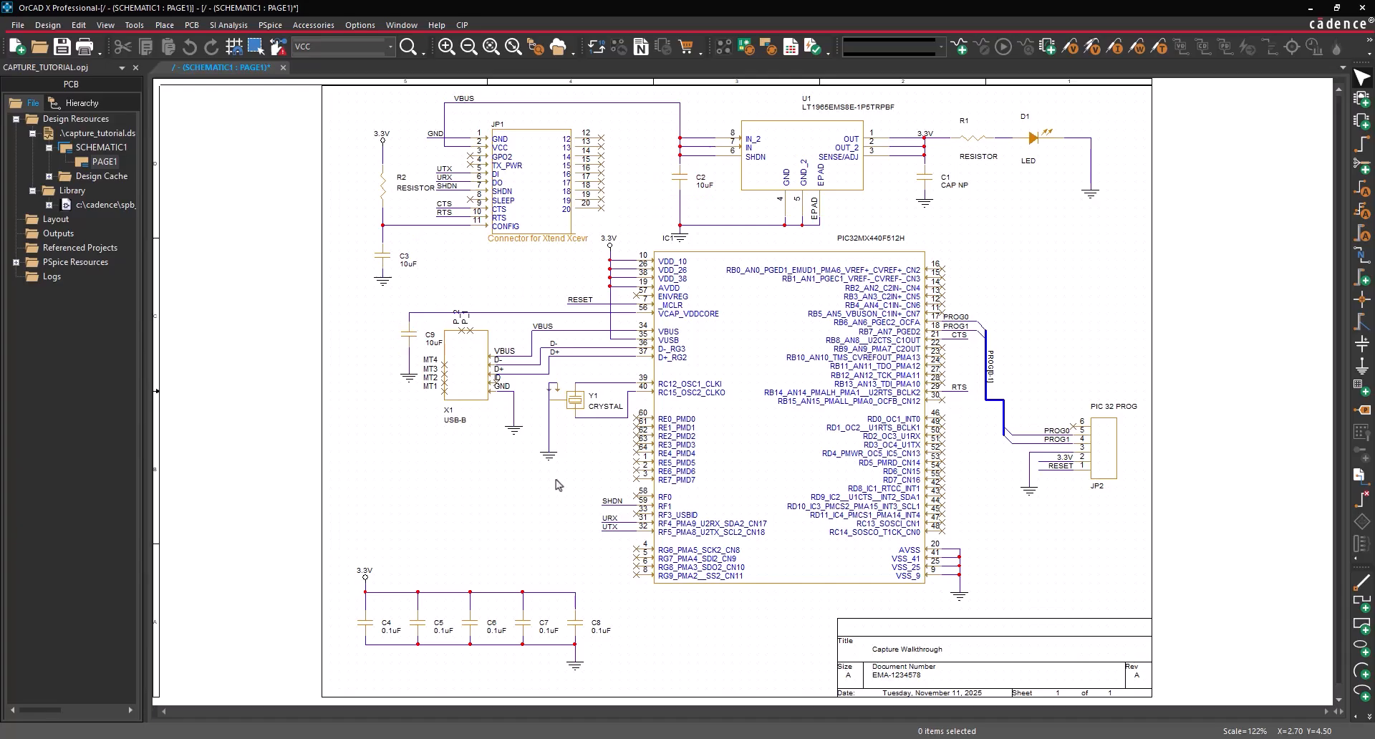
- Change C1's CAP NP value label to 100uF
double_click(954, 188)
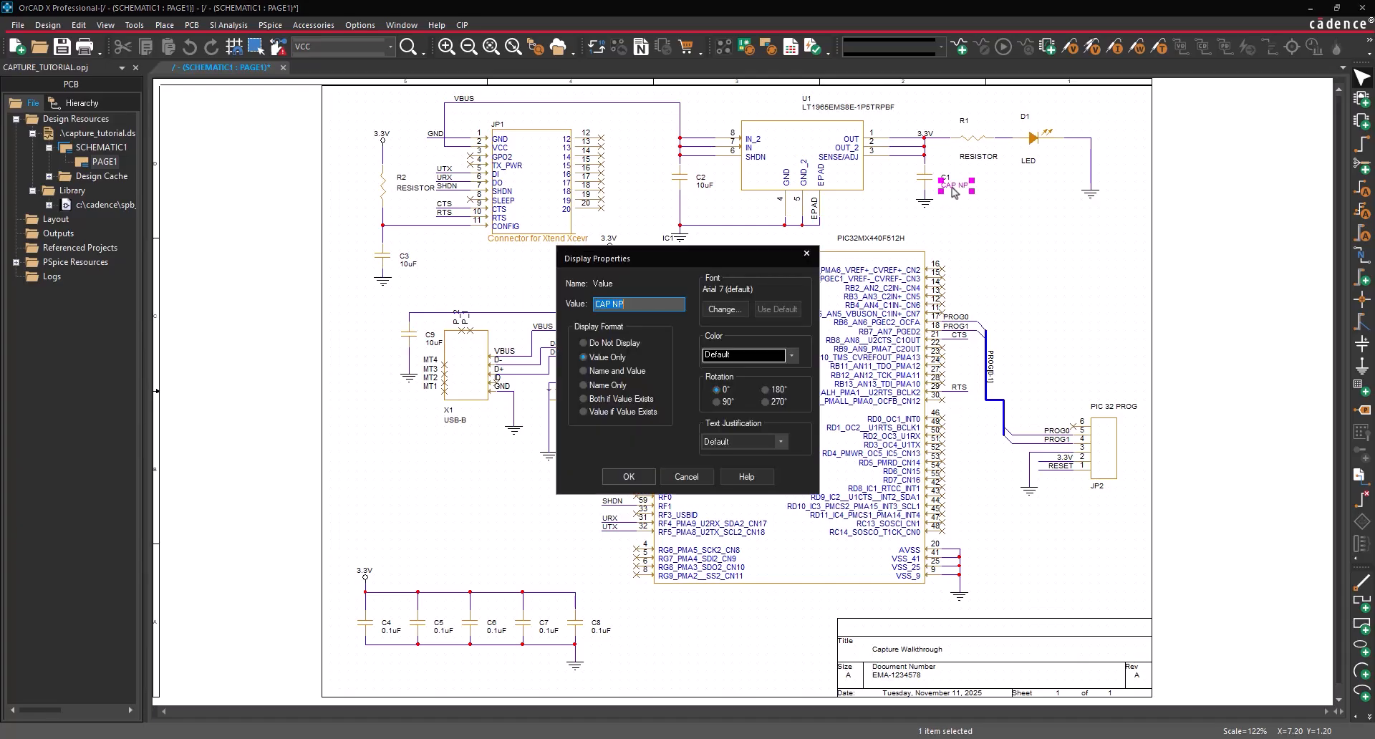
text(100uF)
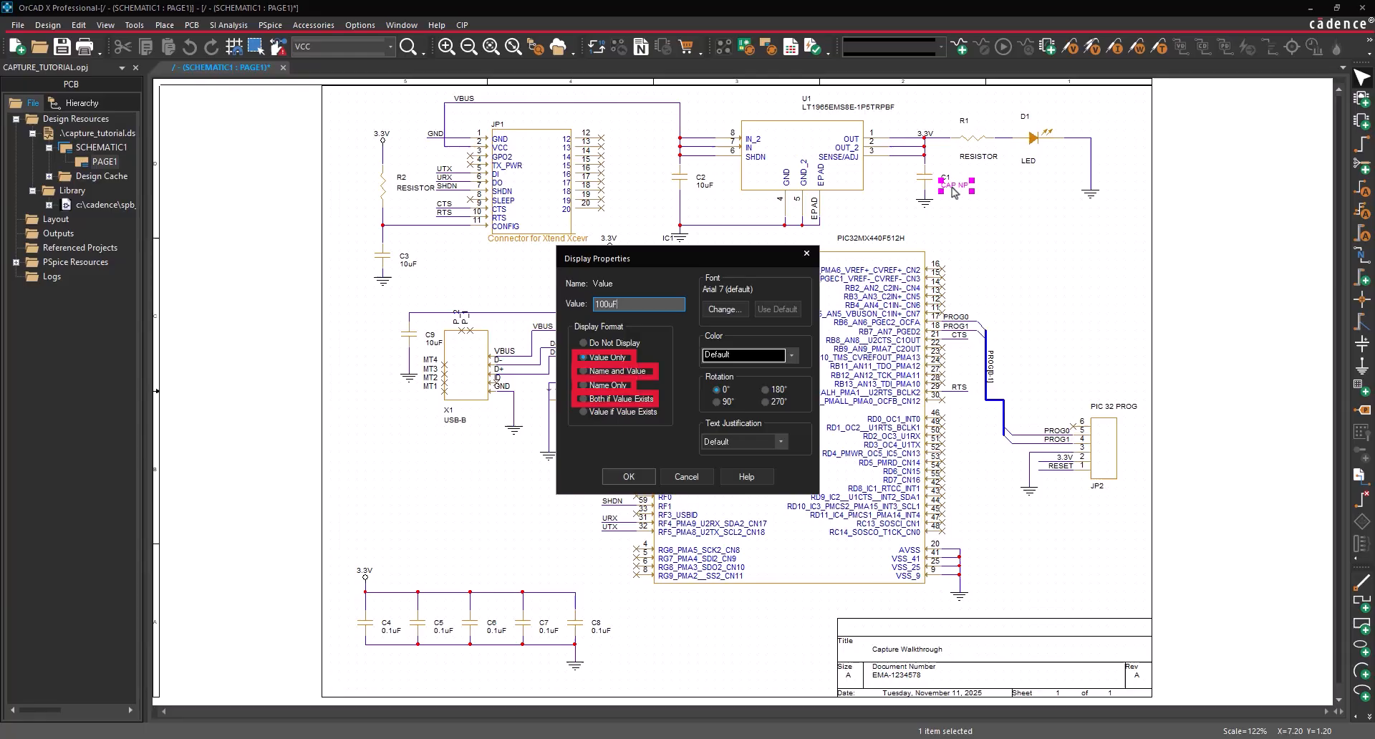
click(611, 482)
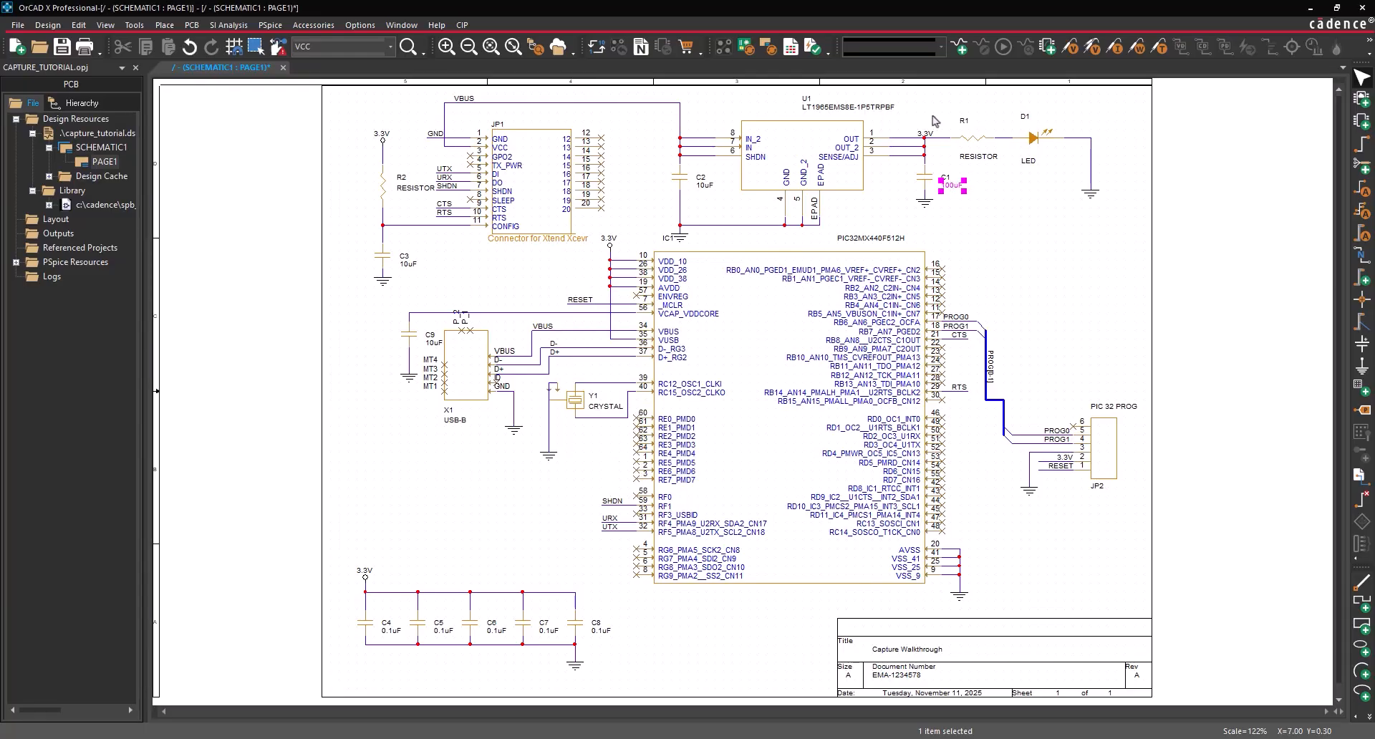
click(971, 141)
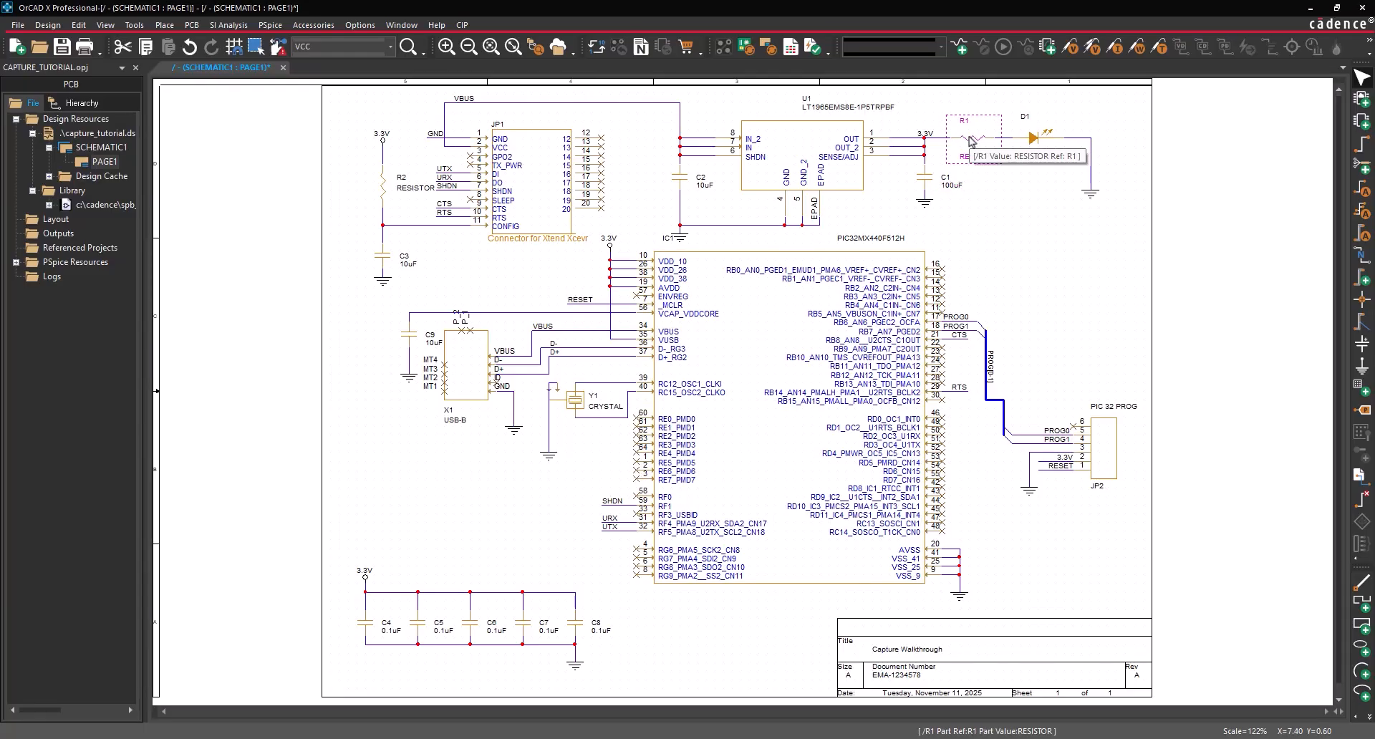
- Enter 150 for R1 and 56k for R2 in the property spreadsheet, then apply the changes
ctrl+click(384, 195)
right_click(382, 195)
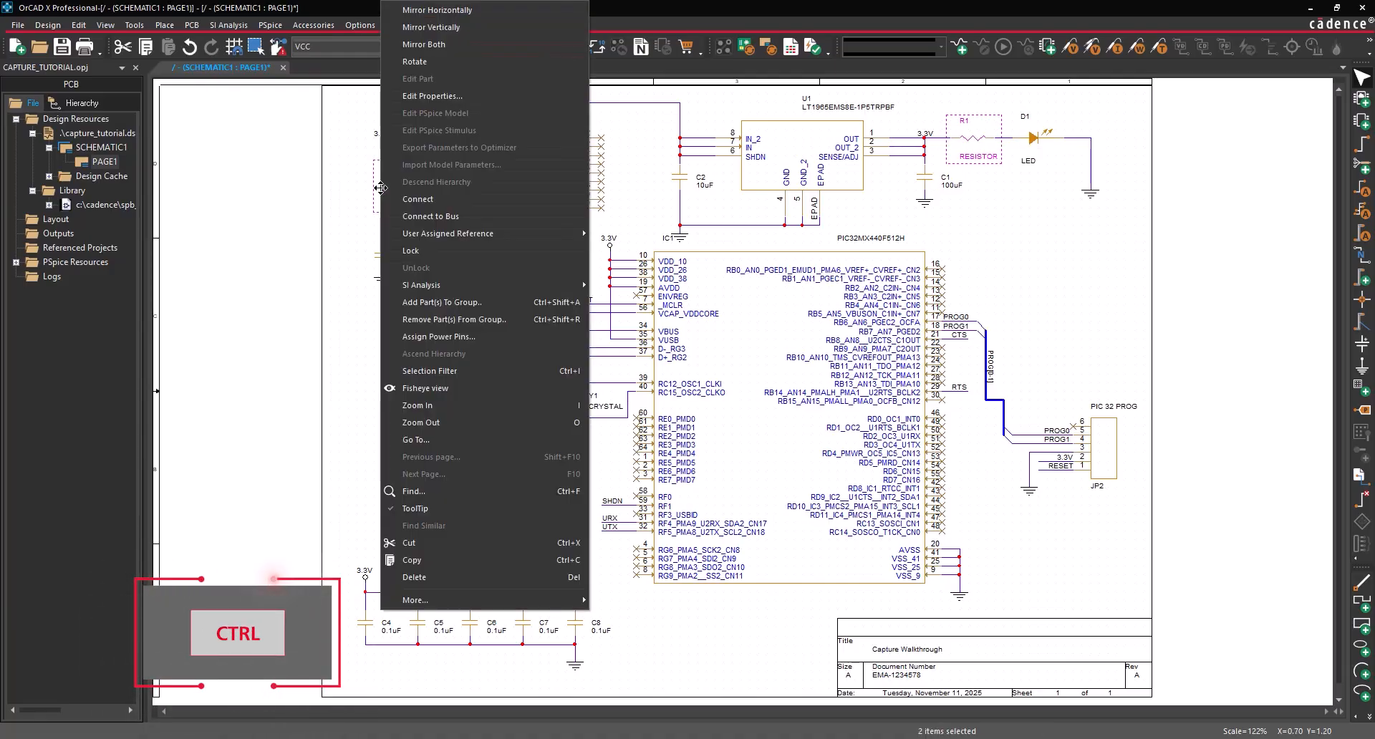
click(433, 96)
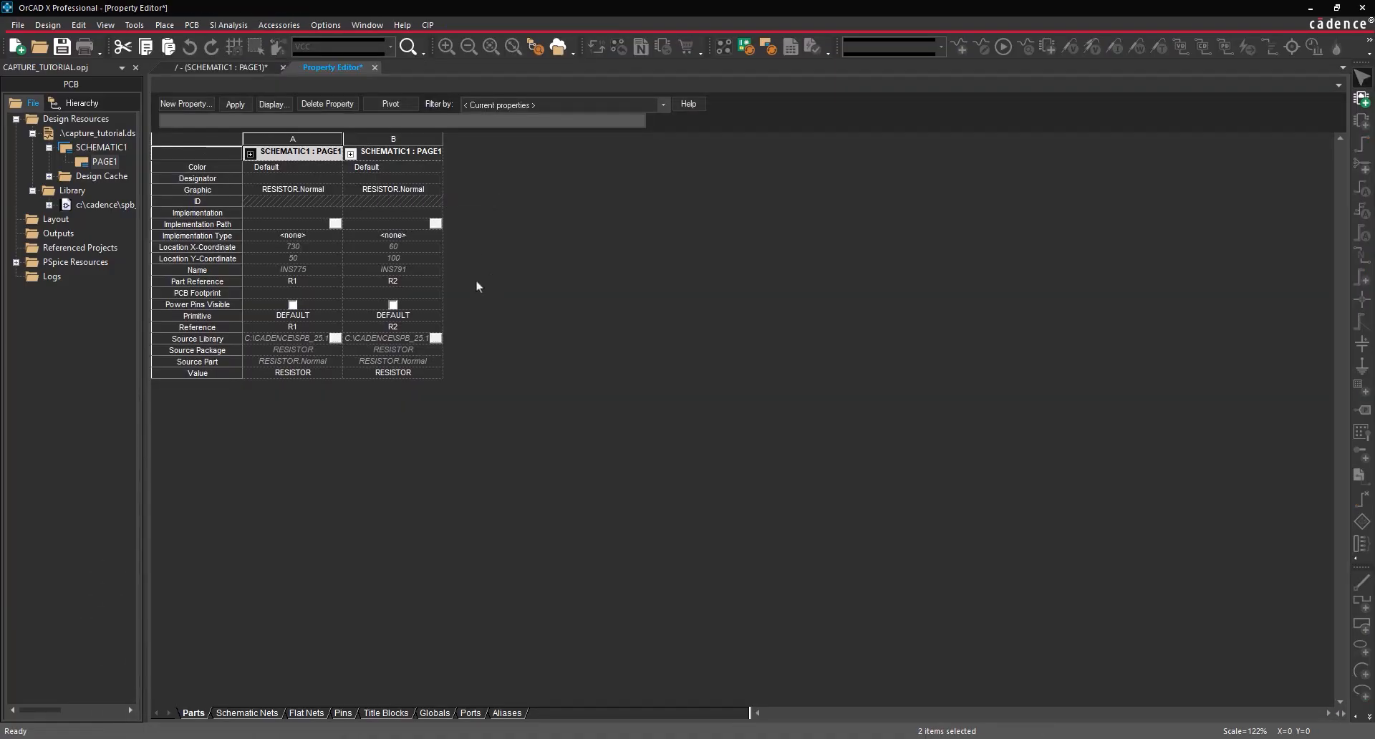
click(275, 376)
double_click(283, 373)
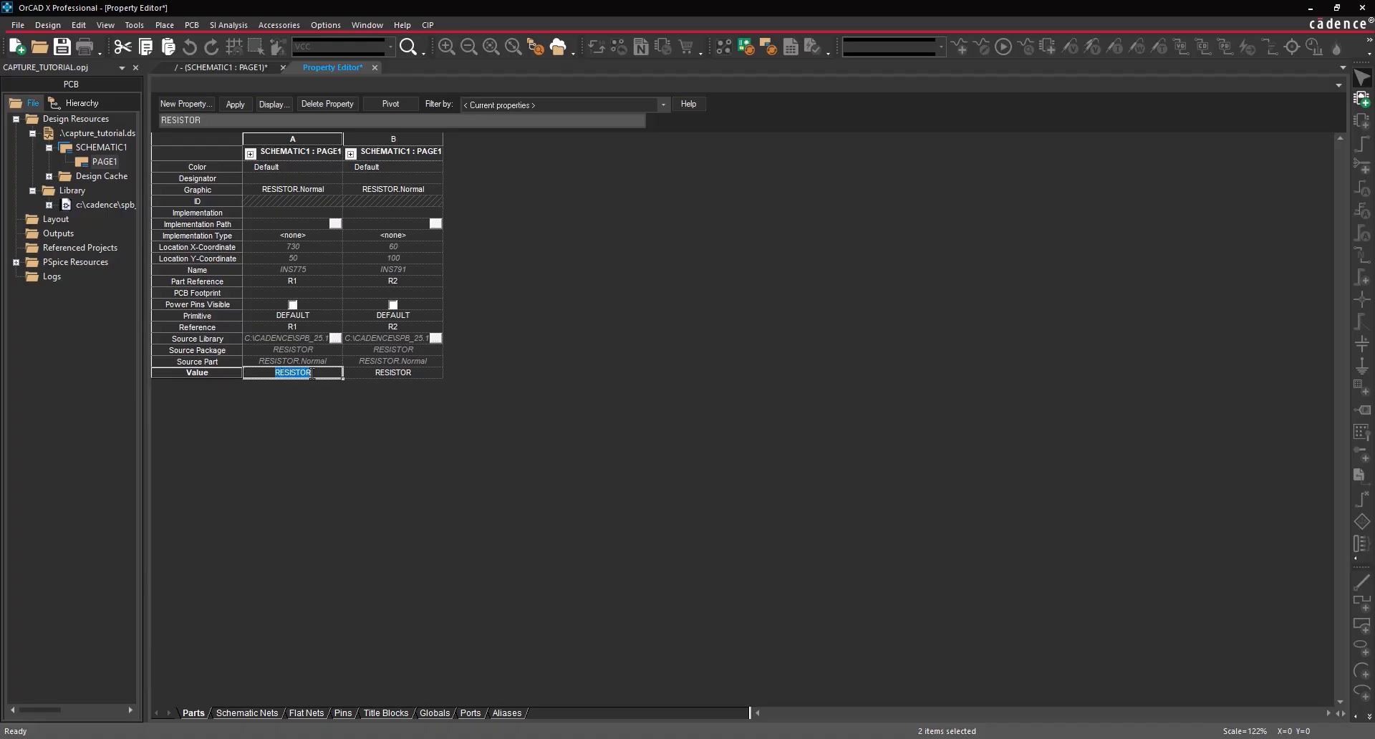
text(150)
click(382, 375)
double_click(367, 374)
text(56k)
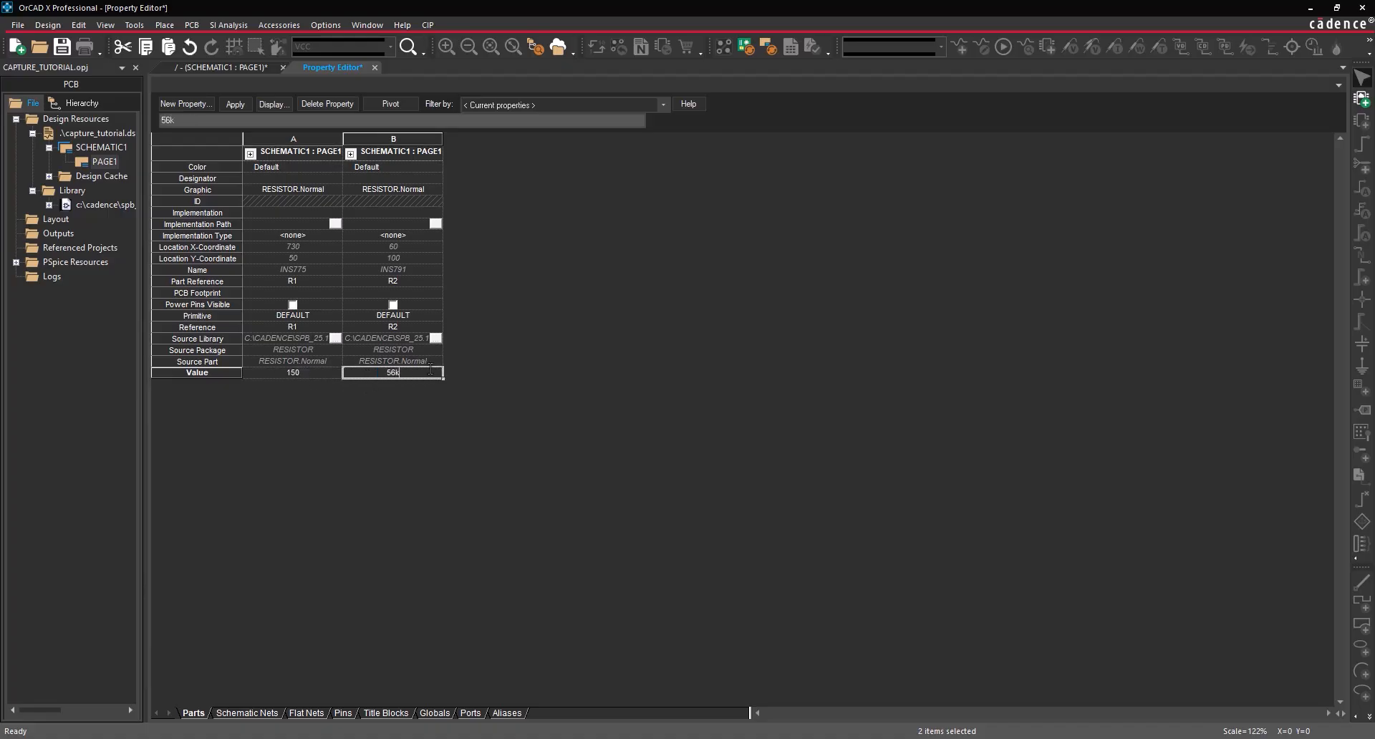
click(374, 67)
click(660, 400)
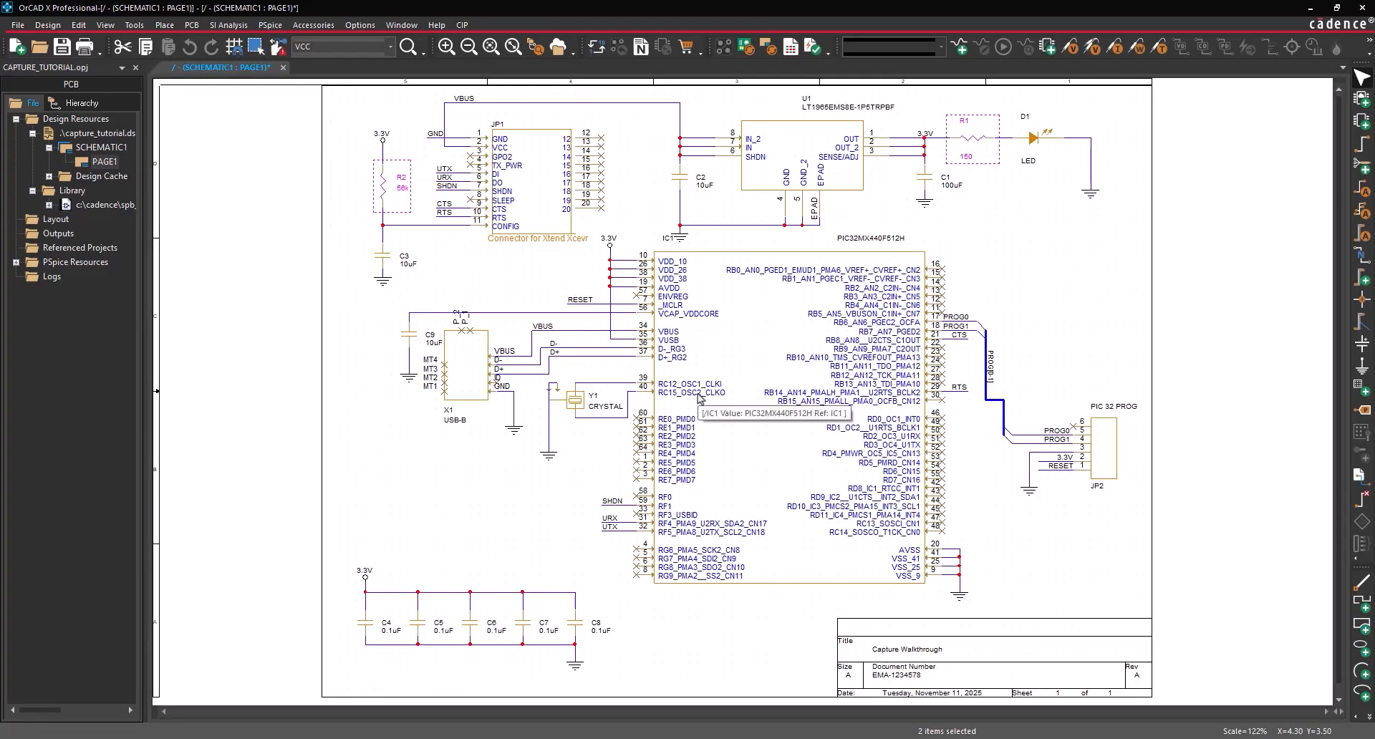
- Change crystal Y1's CRYSTAL value label to 8MHz
double_click(606, 407)
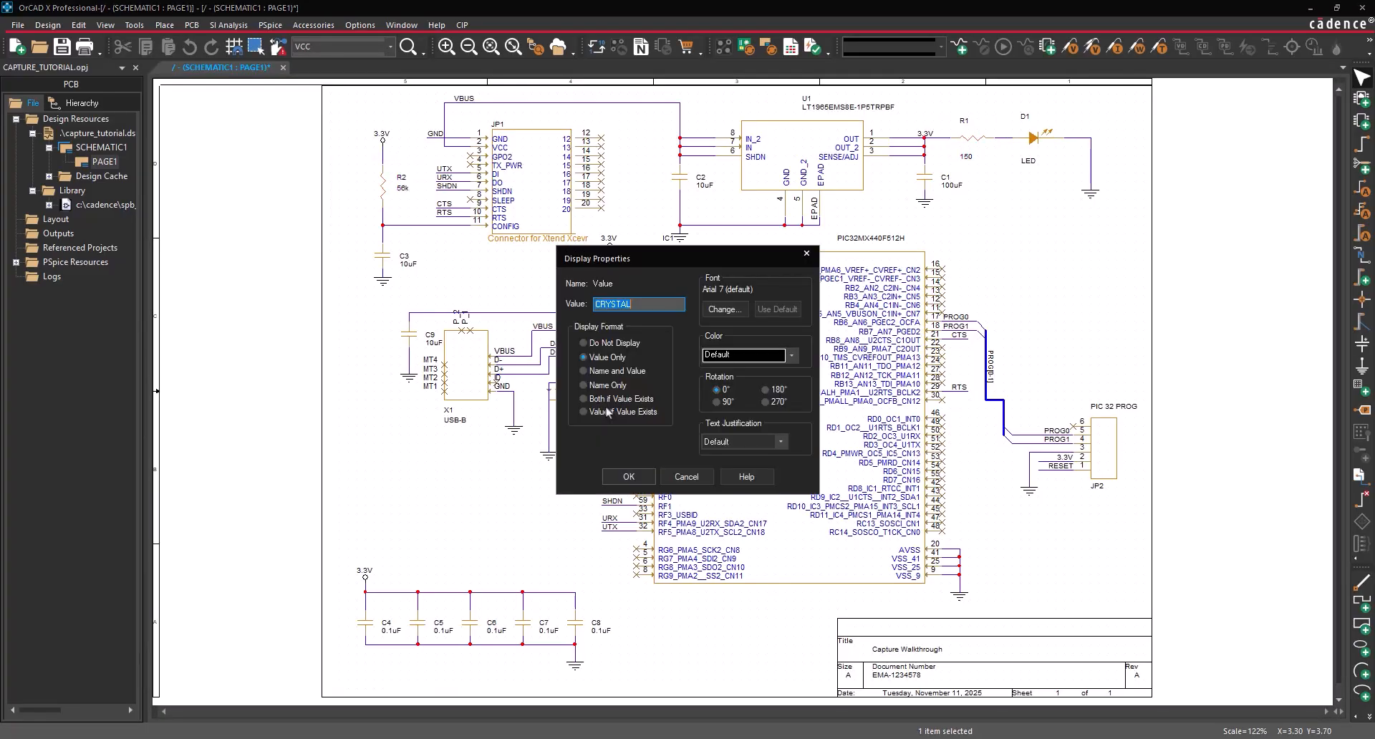
text(8MHz)
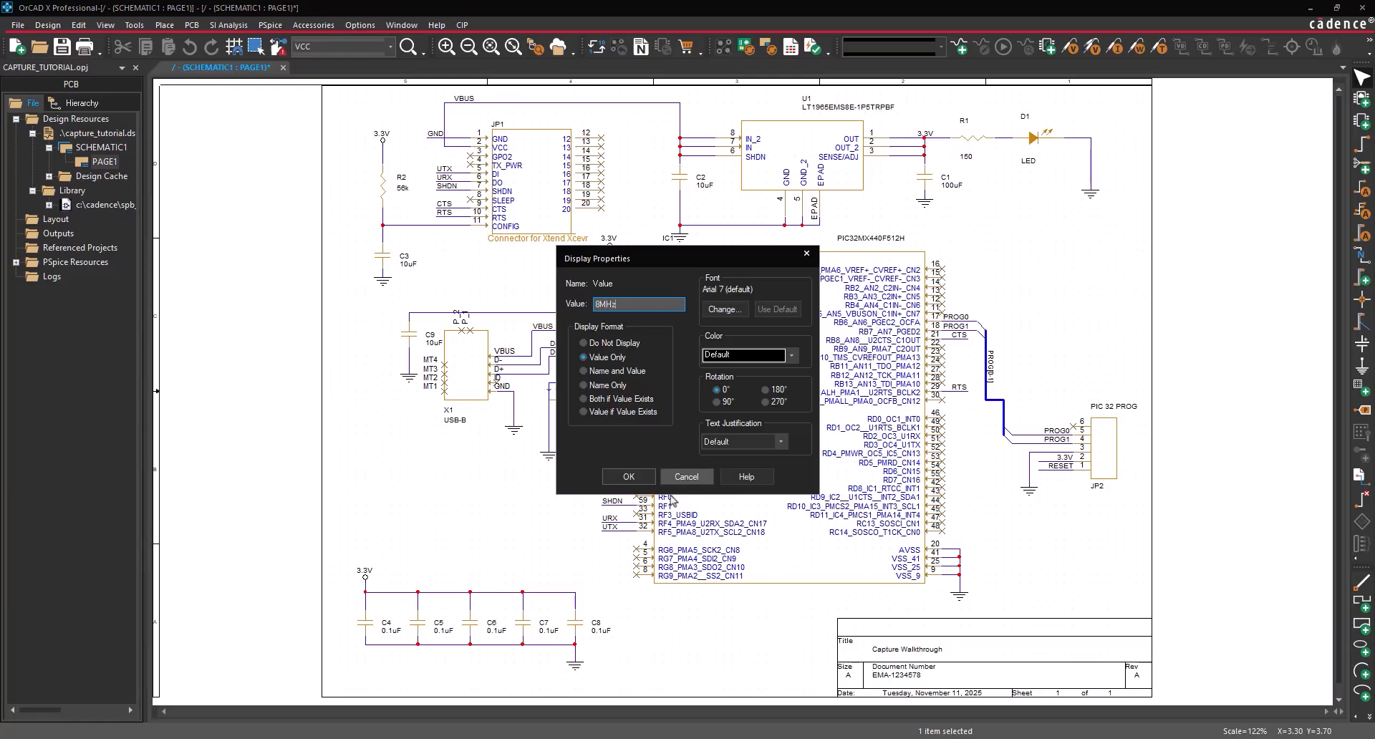
click(631, 478)
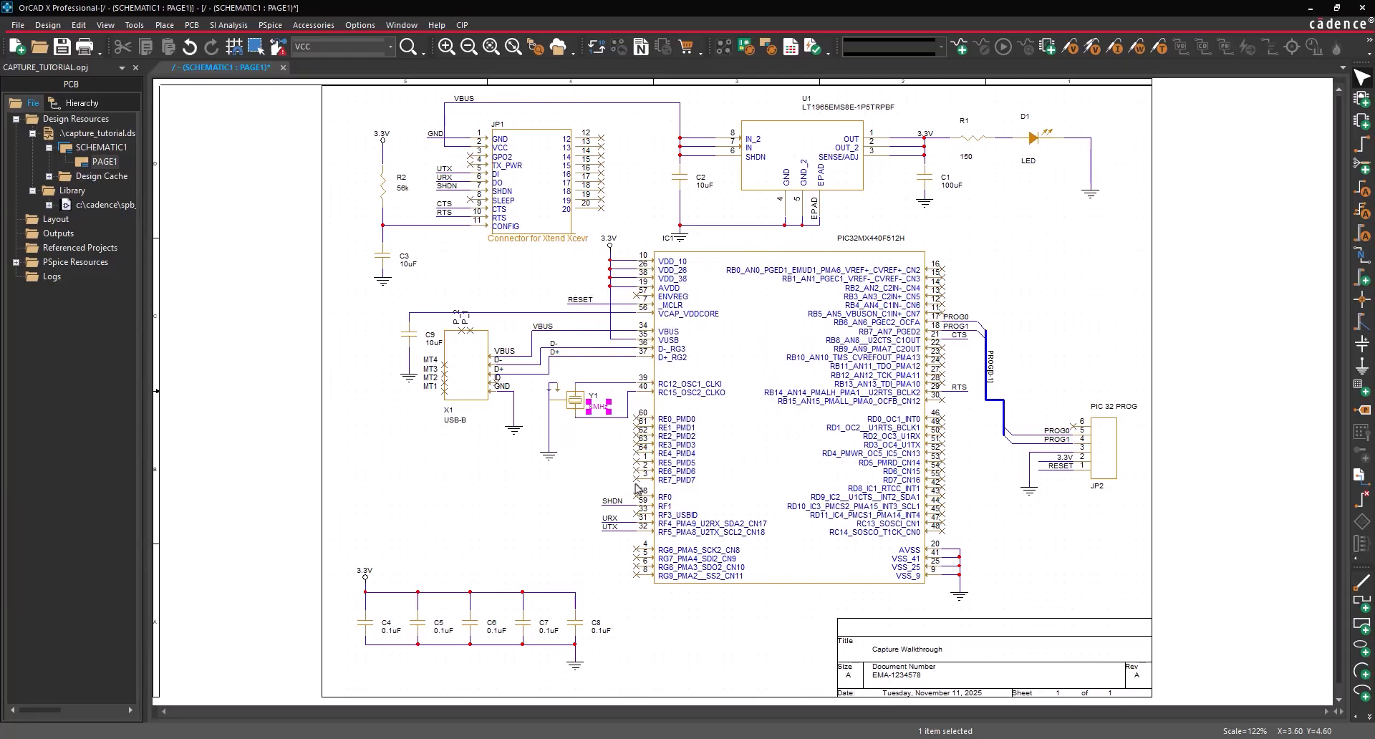
click(623, 486)
- Display LED D1's value label in bright green
double_click(1029, 162)
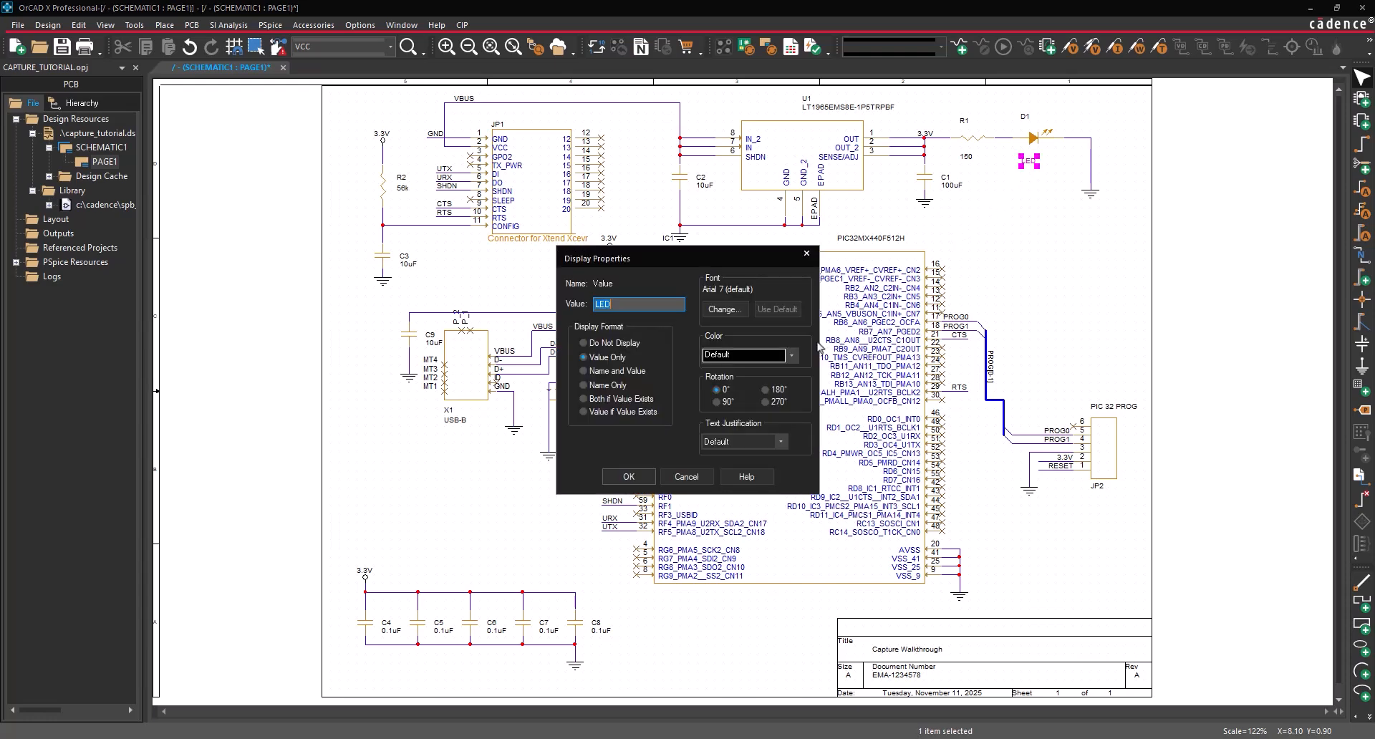
click(792, 356)
click(745, 518)
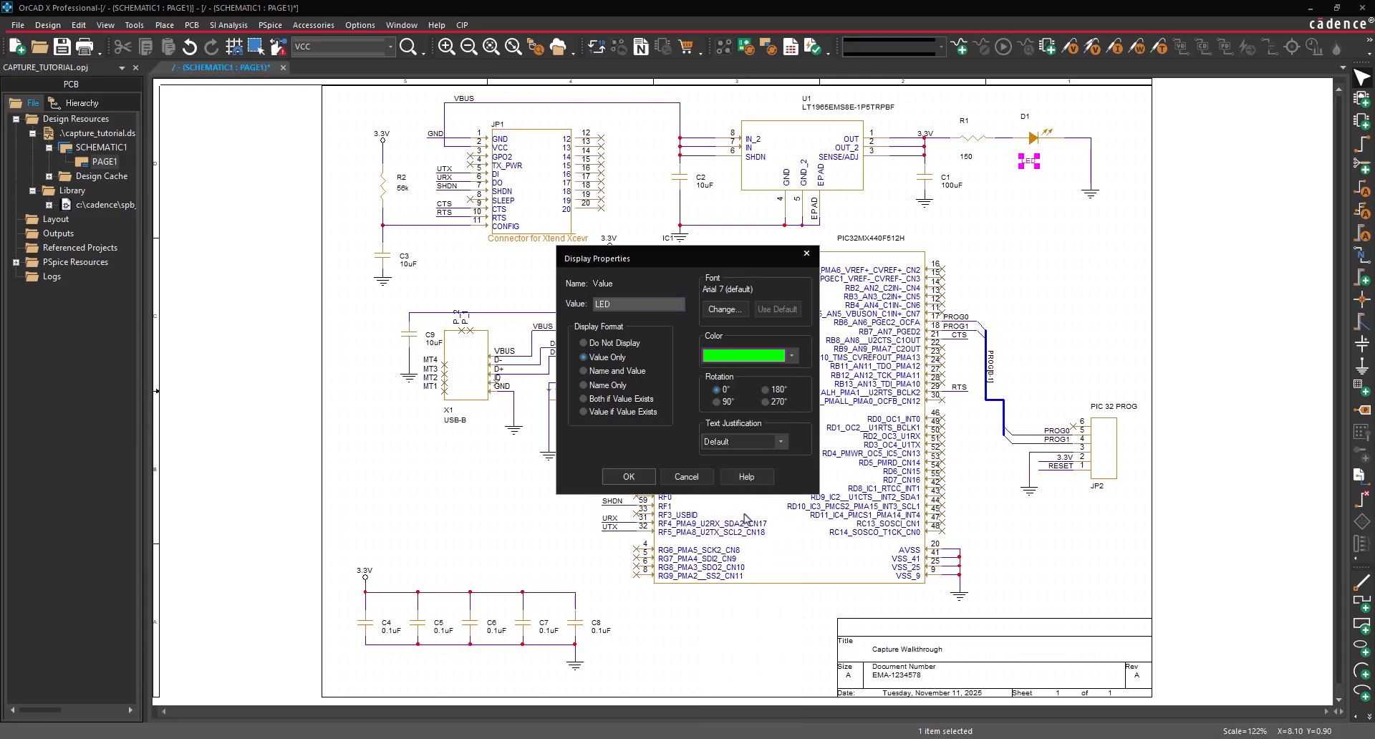
click(629, 477)
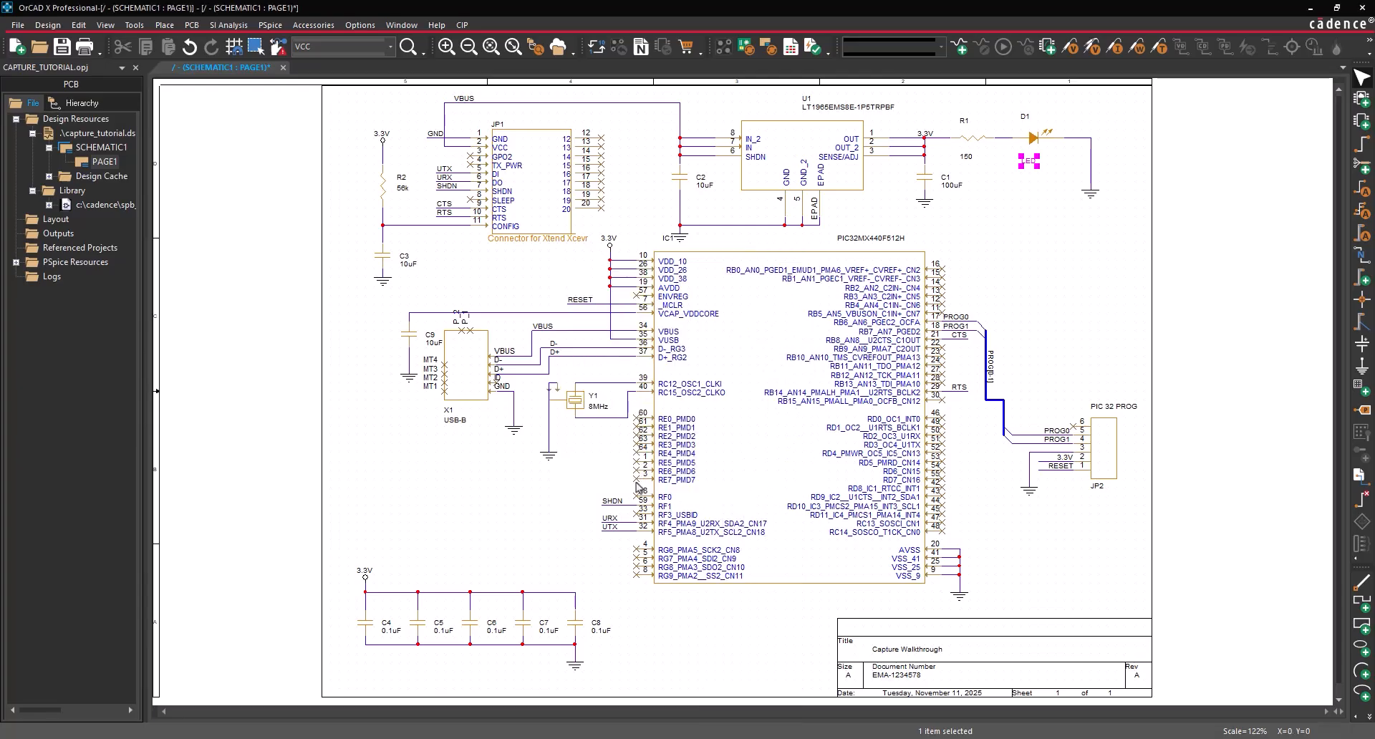
click(995, 240)
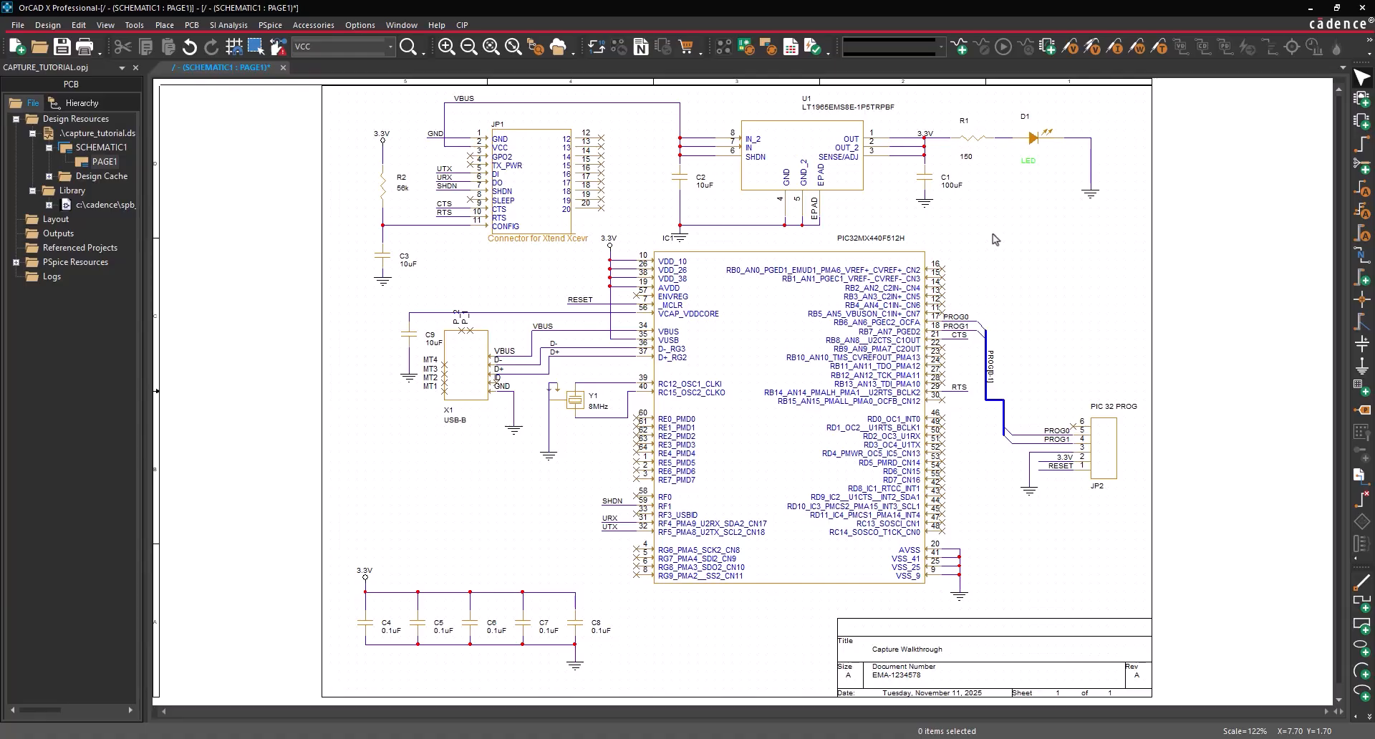
- Open the Property Editor for all parts on PAGE1 from the project manager
click(100, 162)
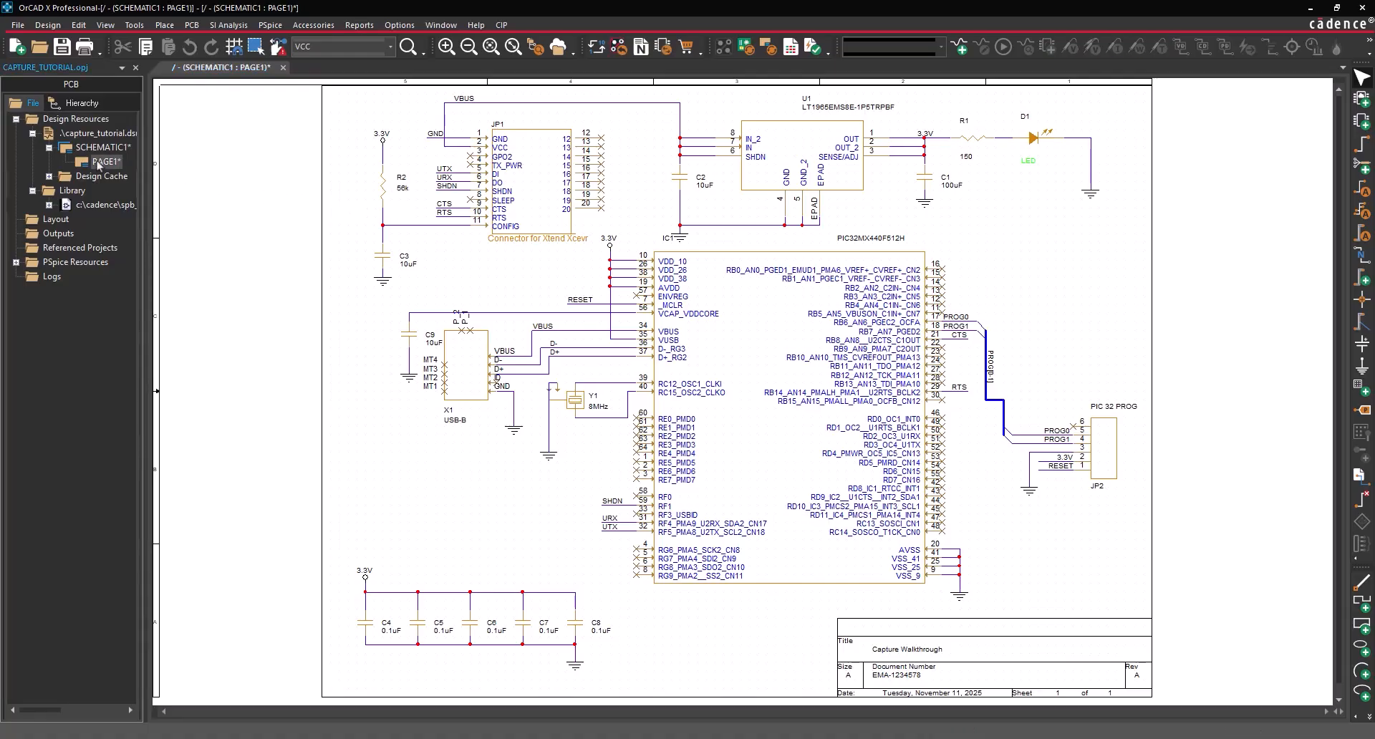
right_click(99, 164)
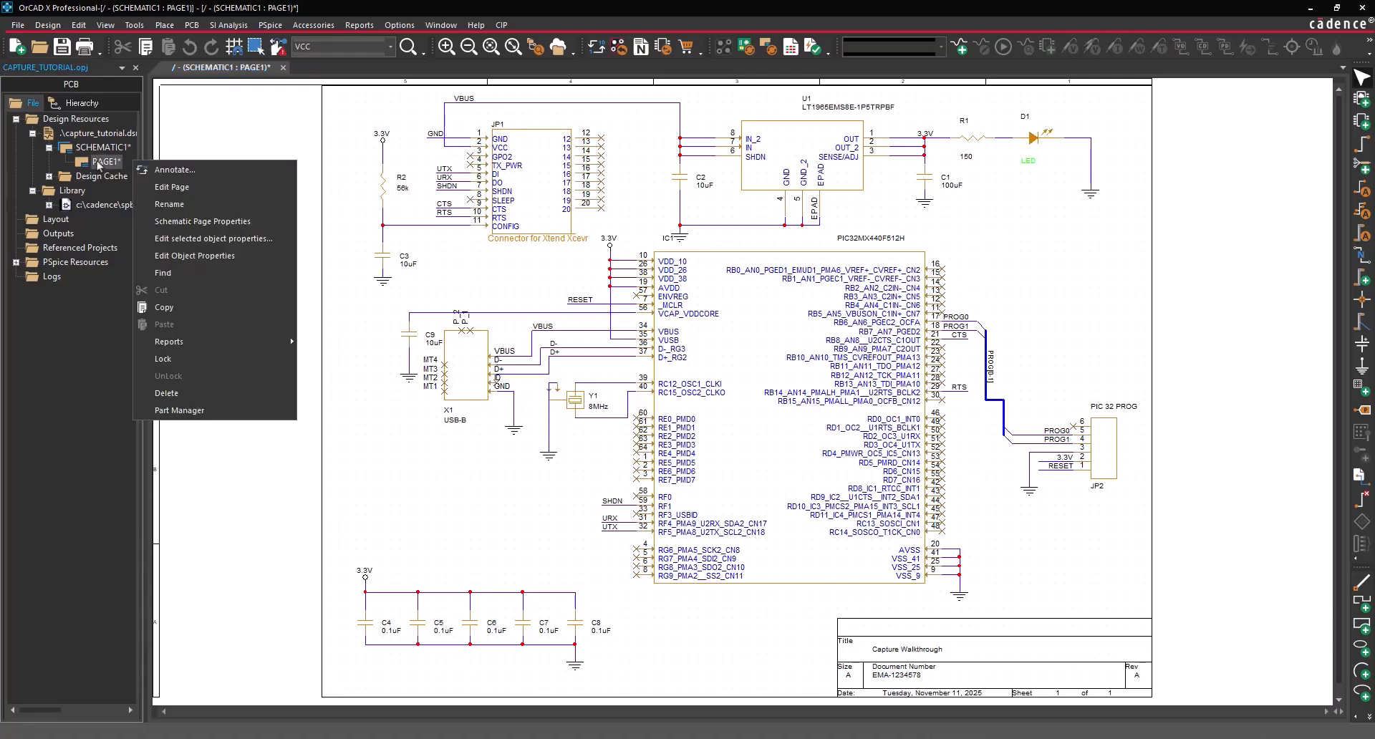
click(190, 255)
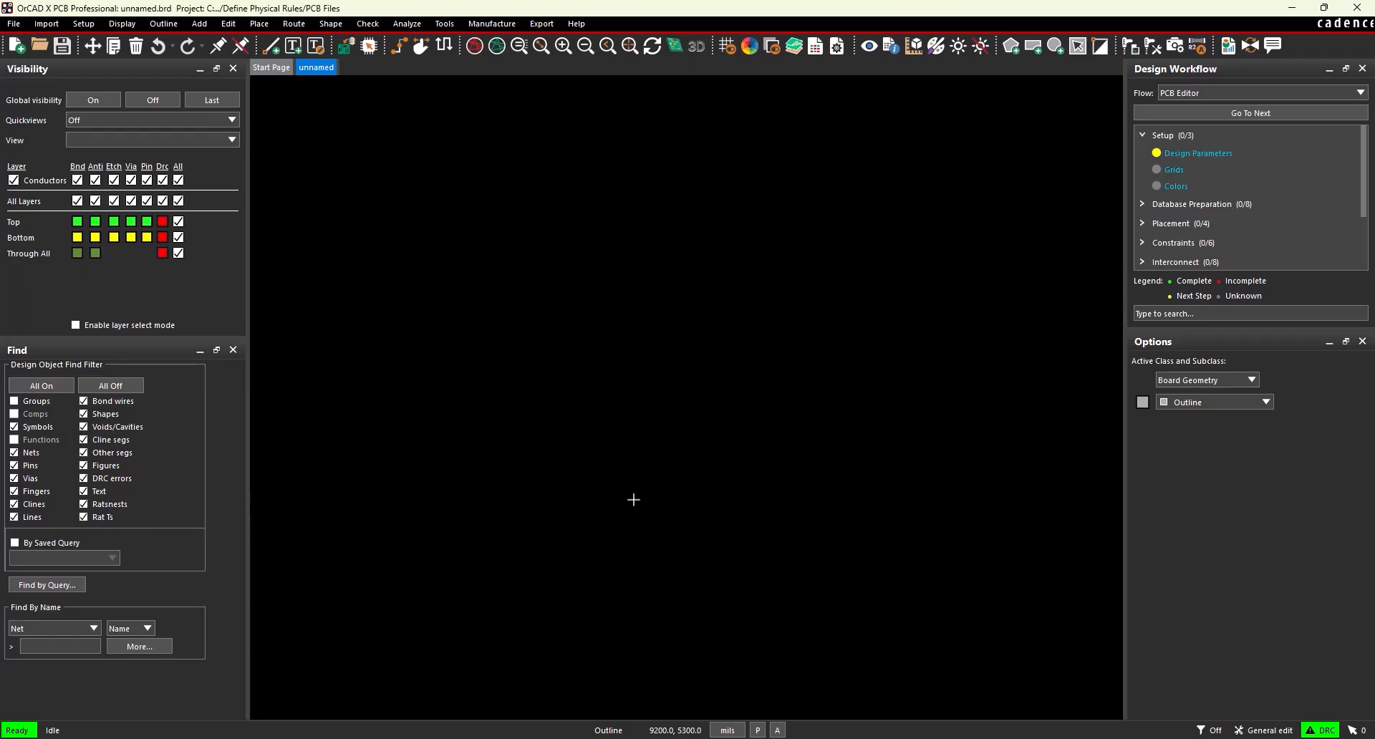
- Start manual placement with Library definitions included in the Advanced Settings
click(262, 24)
click(294, 41)
click(293, 117)
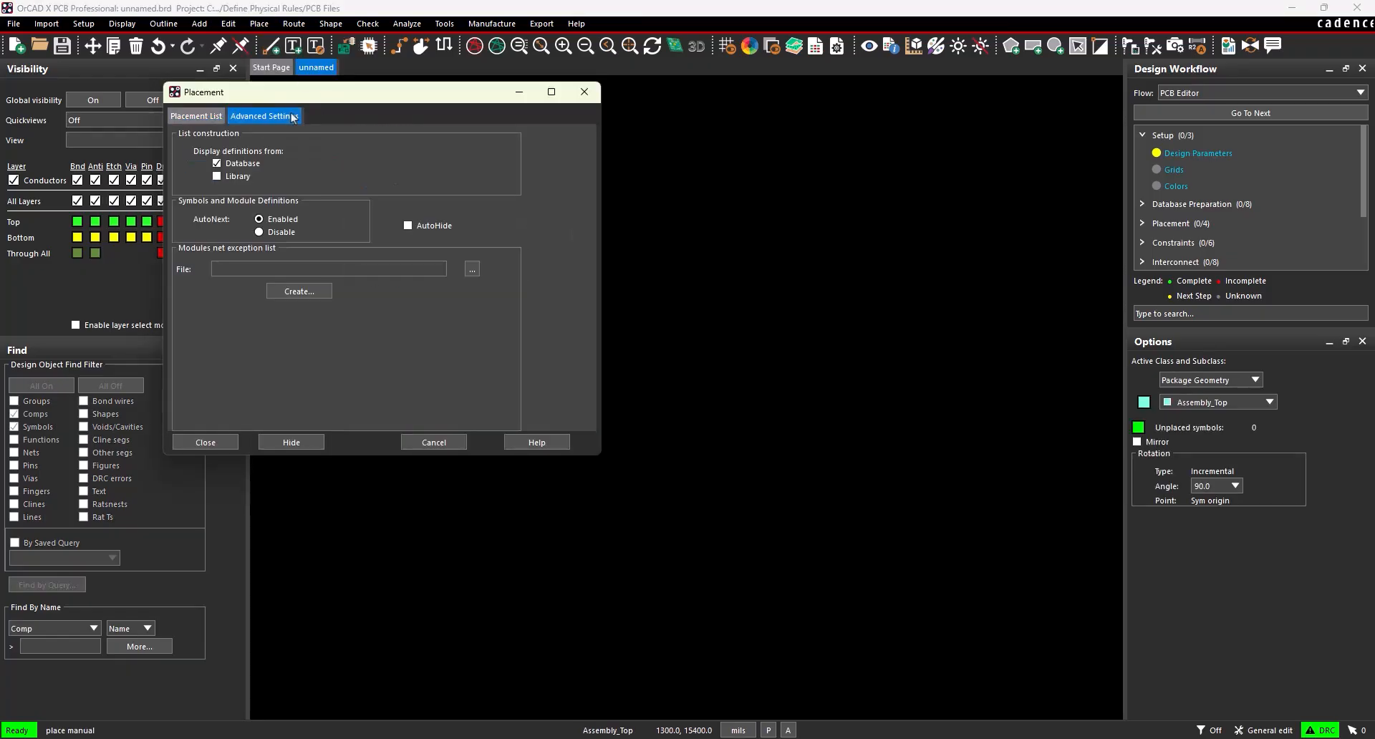
click(216, 176)
click(201, 116)
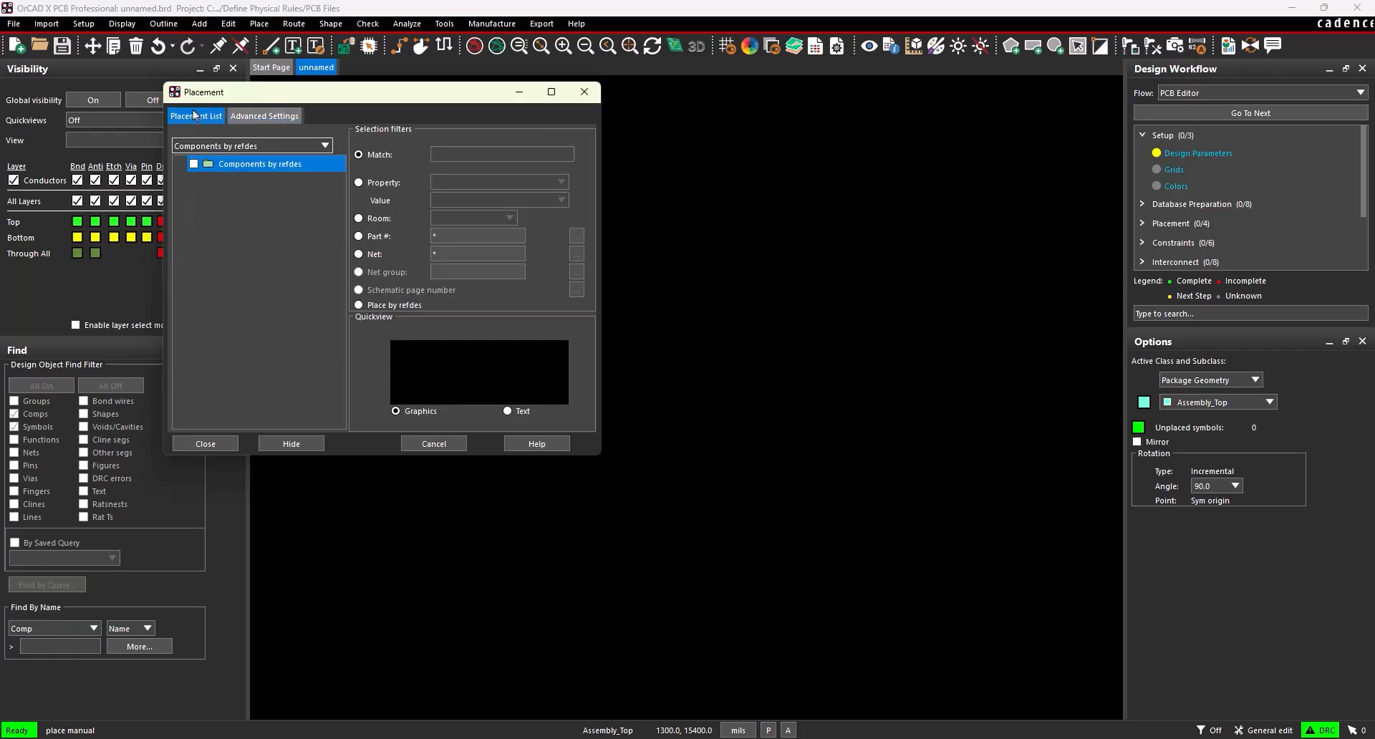
- List package symbols matching *0402* and mark 0402-CAP for placement
click(218, 153)
click(224, 181)
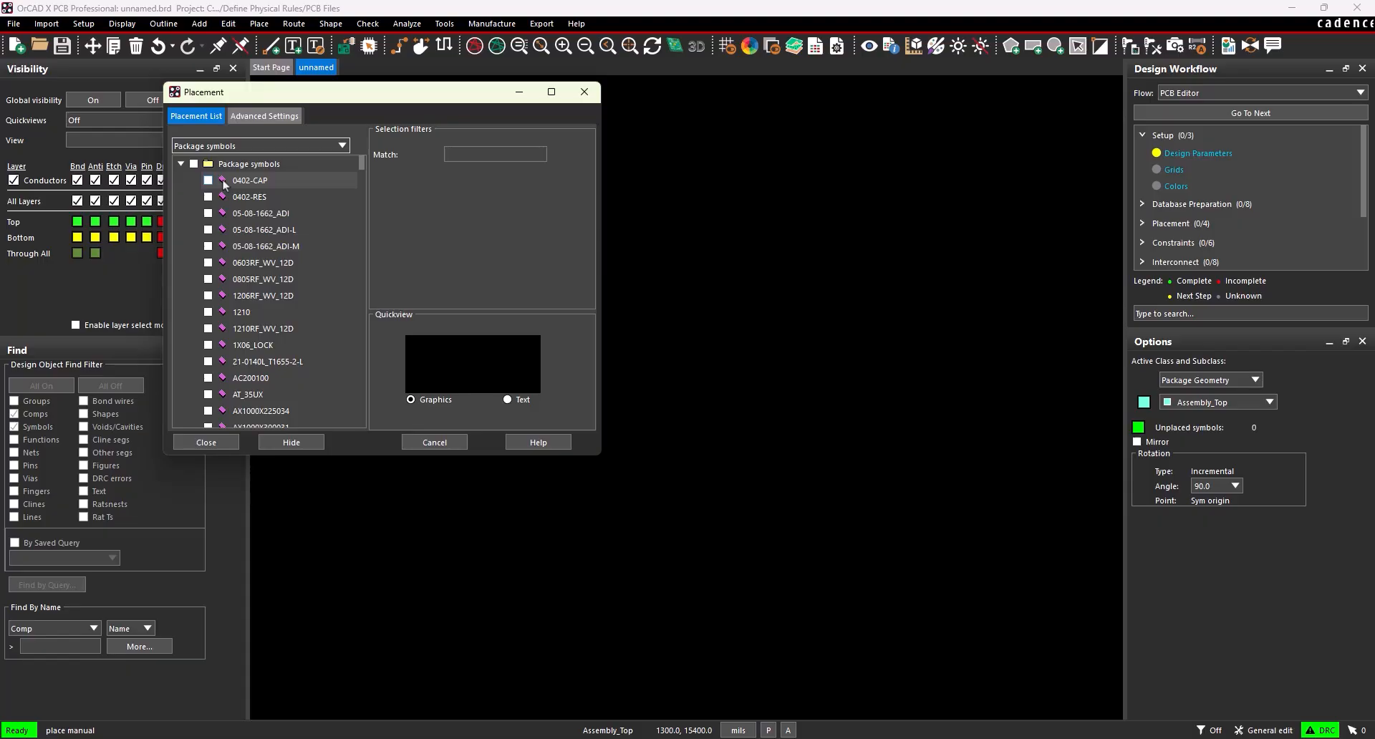
click(476, 154)
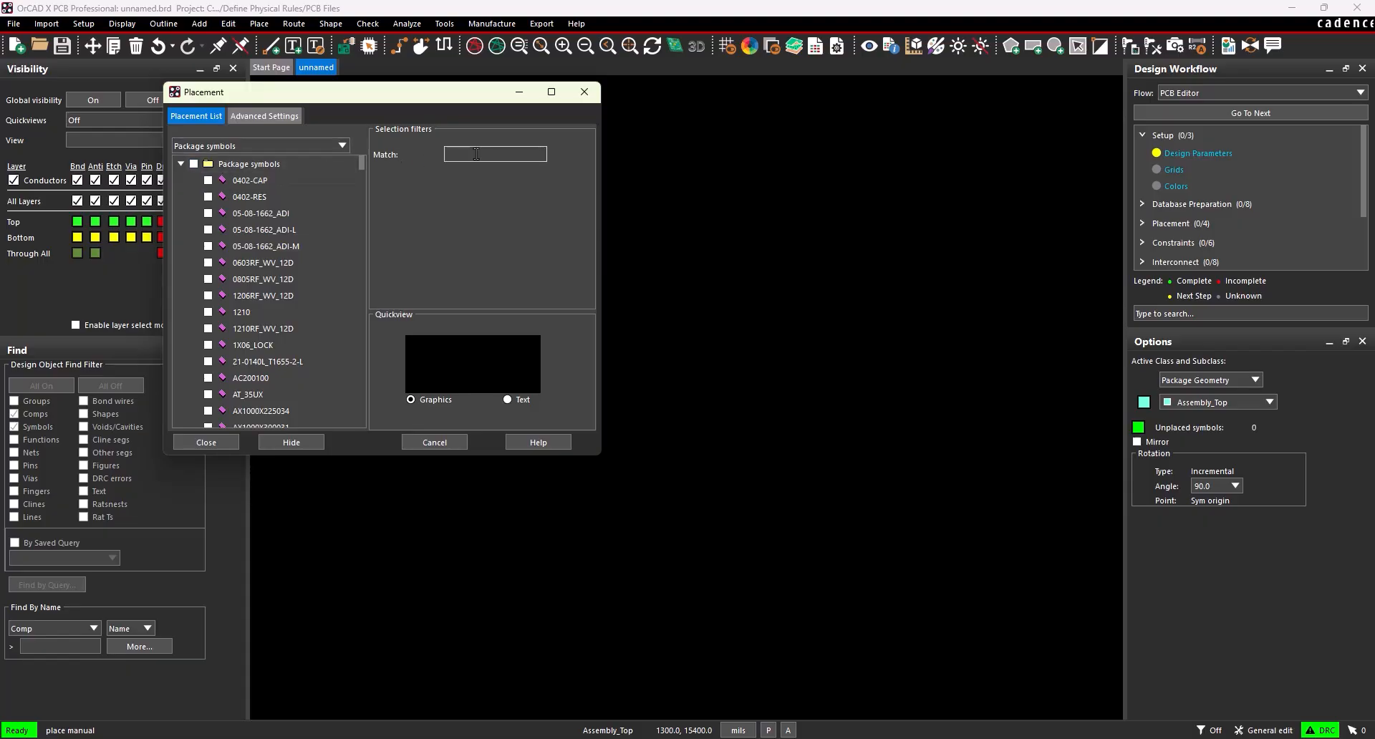
text(*0402*)
key(Return)
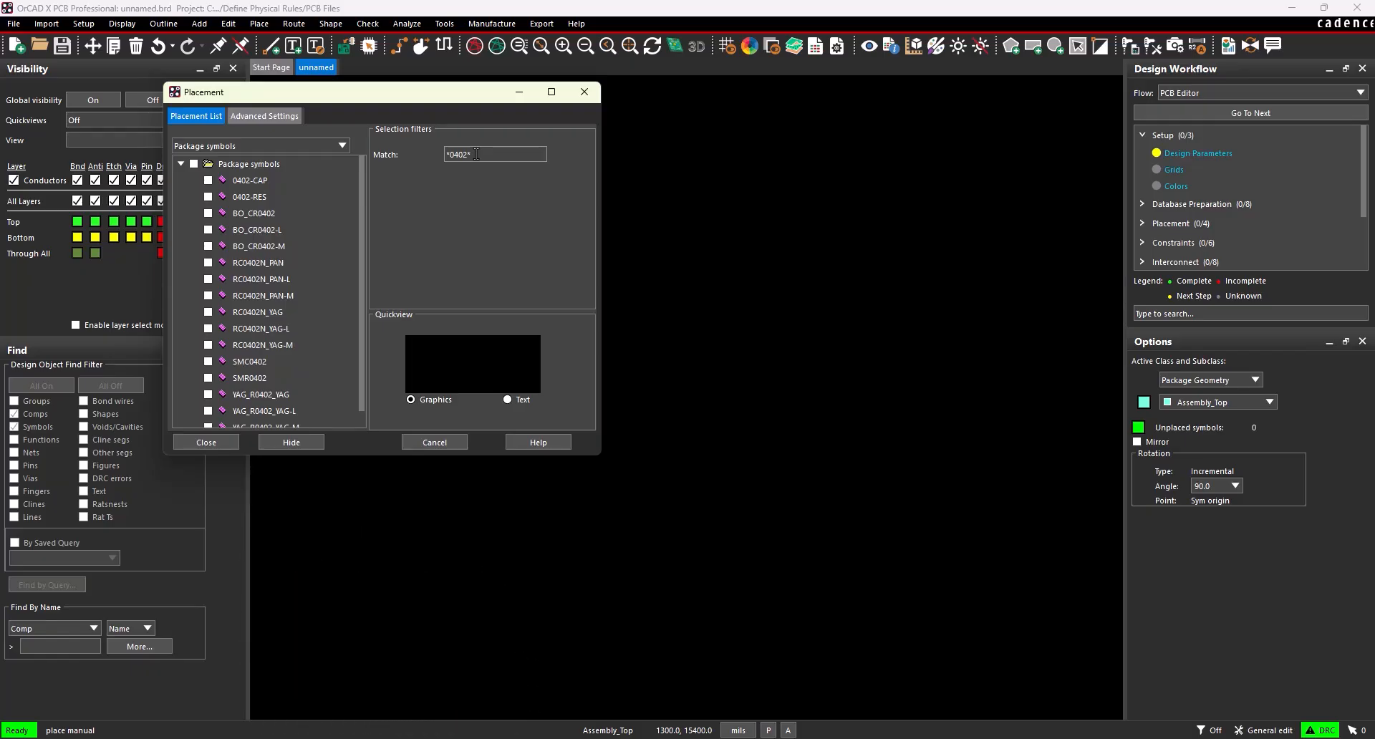
click(240, 181)
click(209, 181)
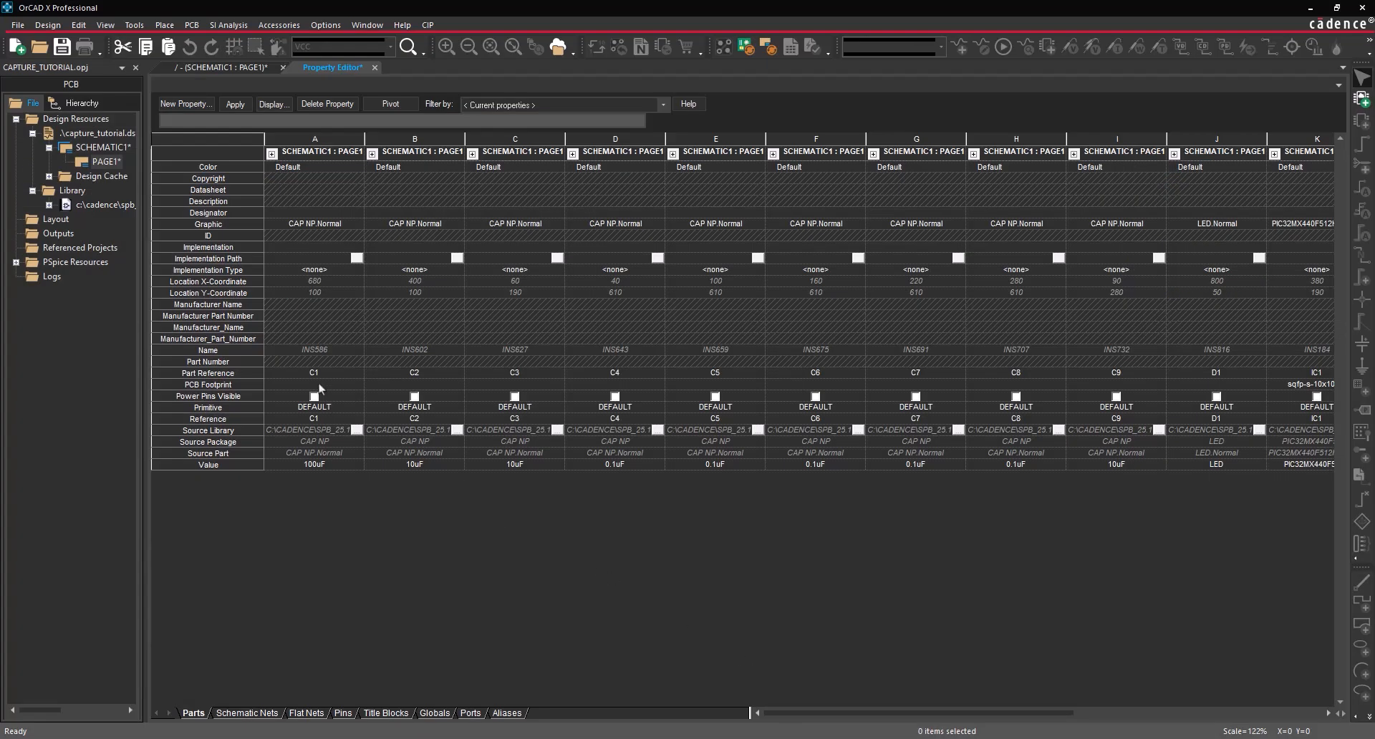
- Give C1 the 1210 footprint and fill 0402-CAP across C2 through C9
click(319, 384)
text(1210)
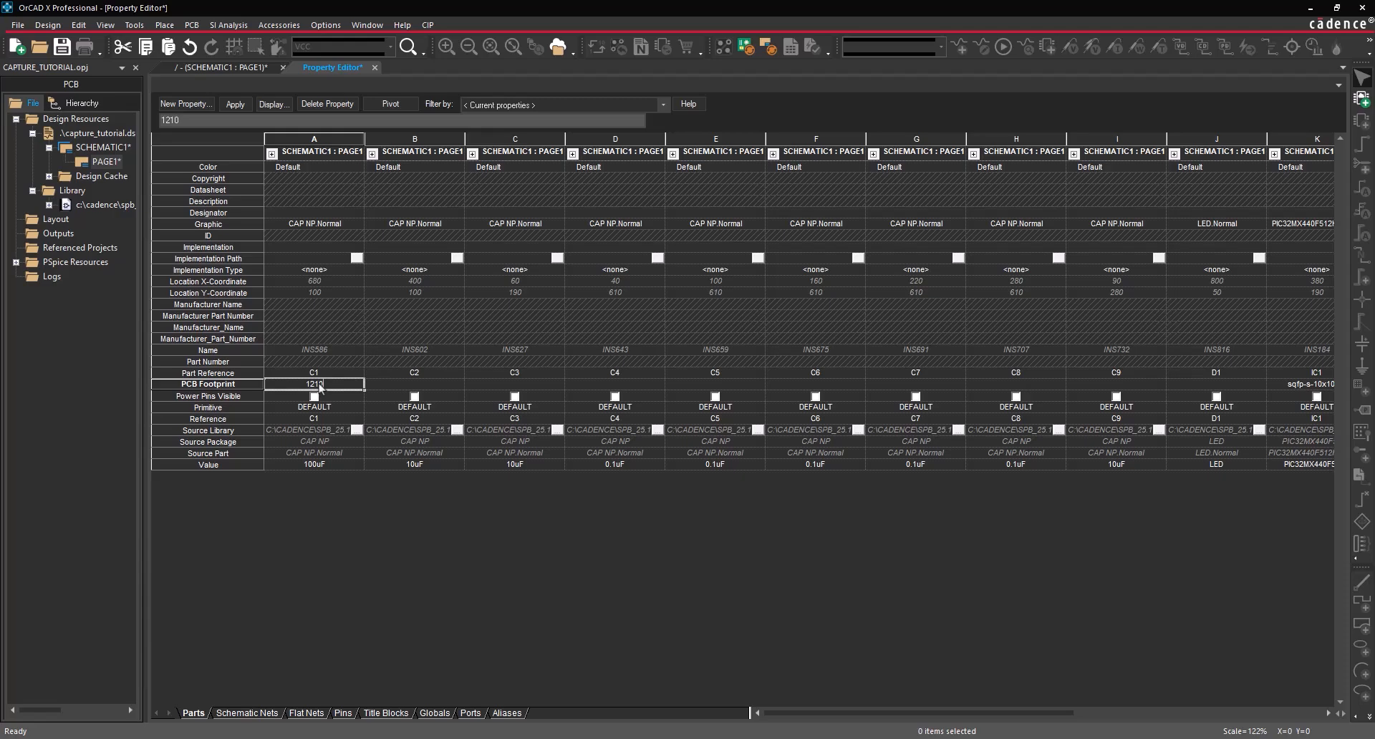
key(Tab)
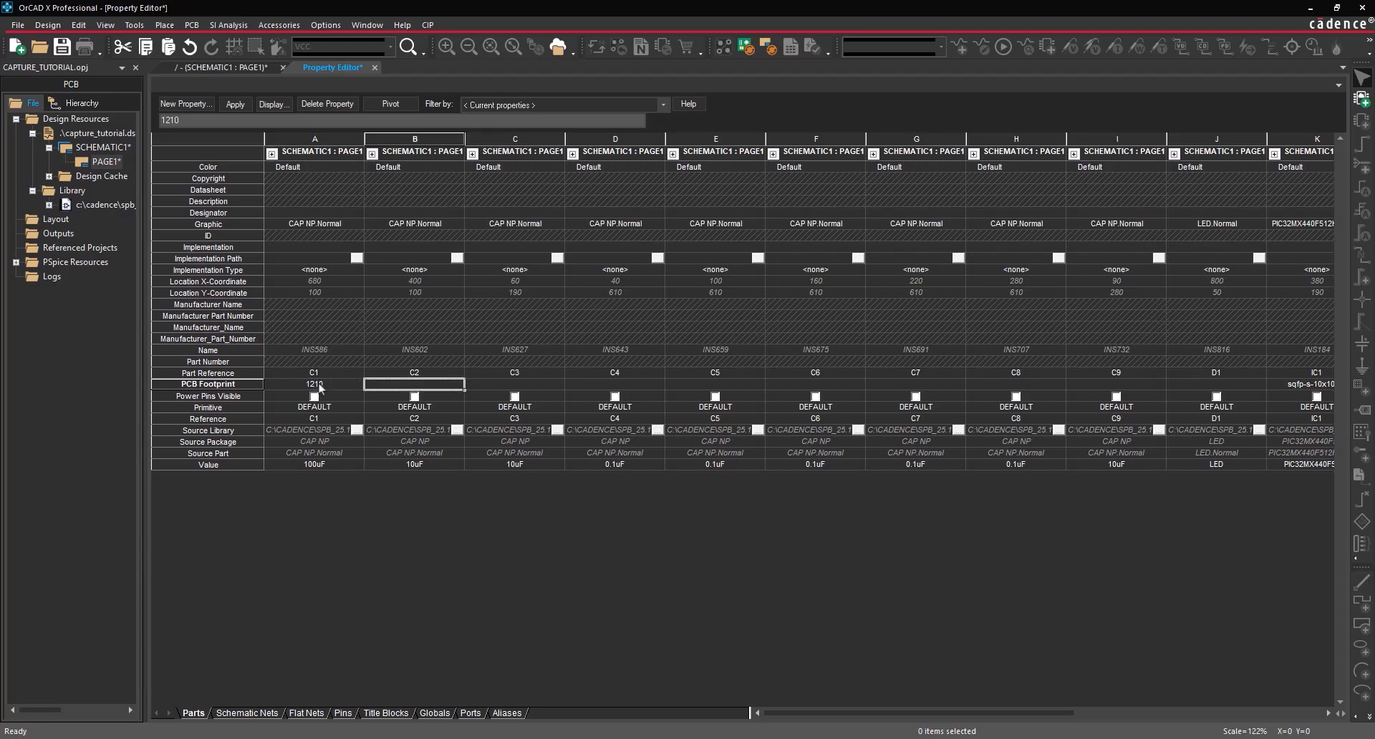
text(0402-CAP)
drag(465, 390, 1126, 387)
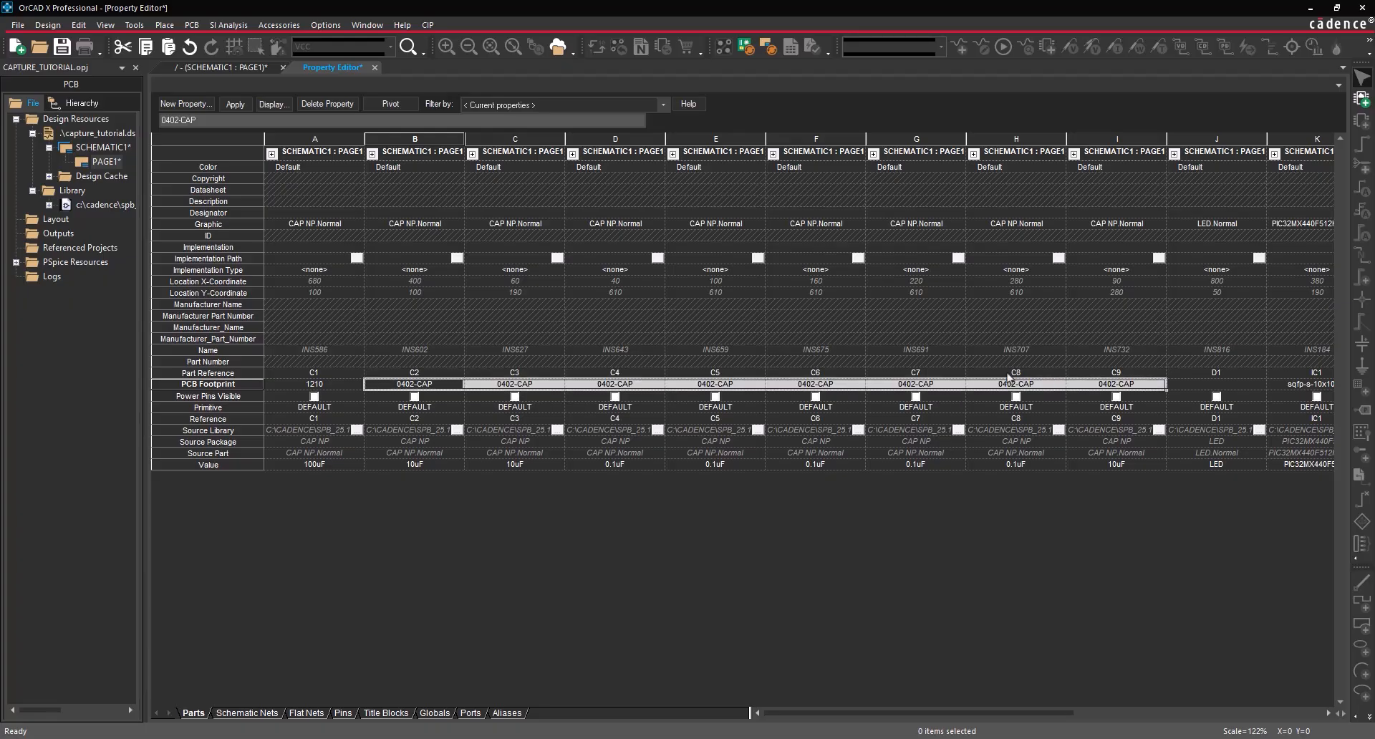
- Assign LED_LNJ to D1 and 0402-RES to R1 and R2, then return to the schematic
scroll(947, 383, right, 3)
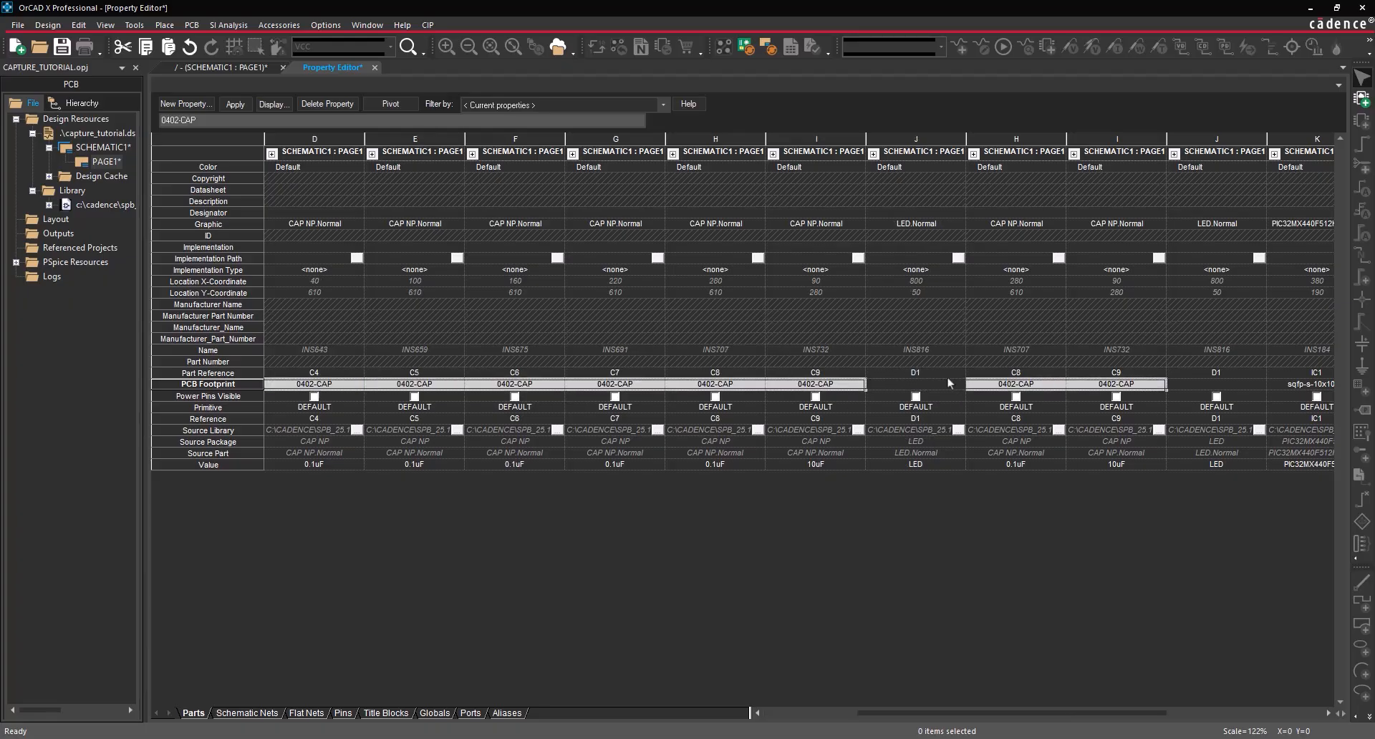
click(610, 386)
text(LED_LNJ)
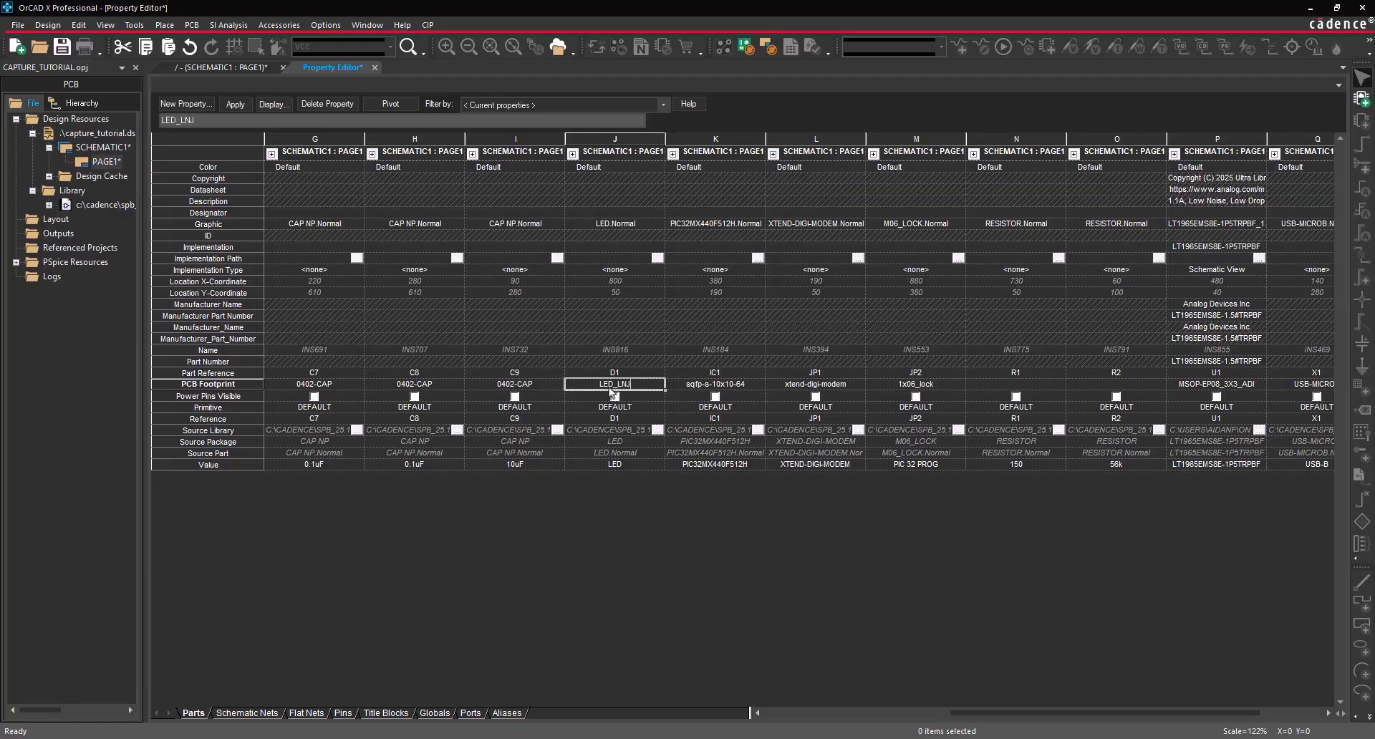
click(990, 386)
text(0402)
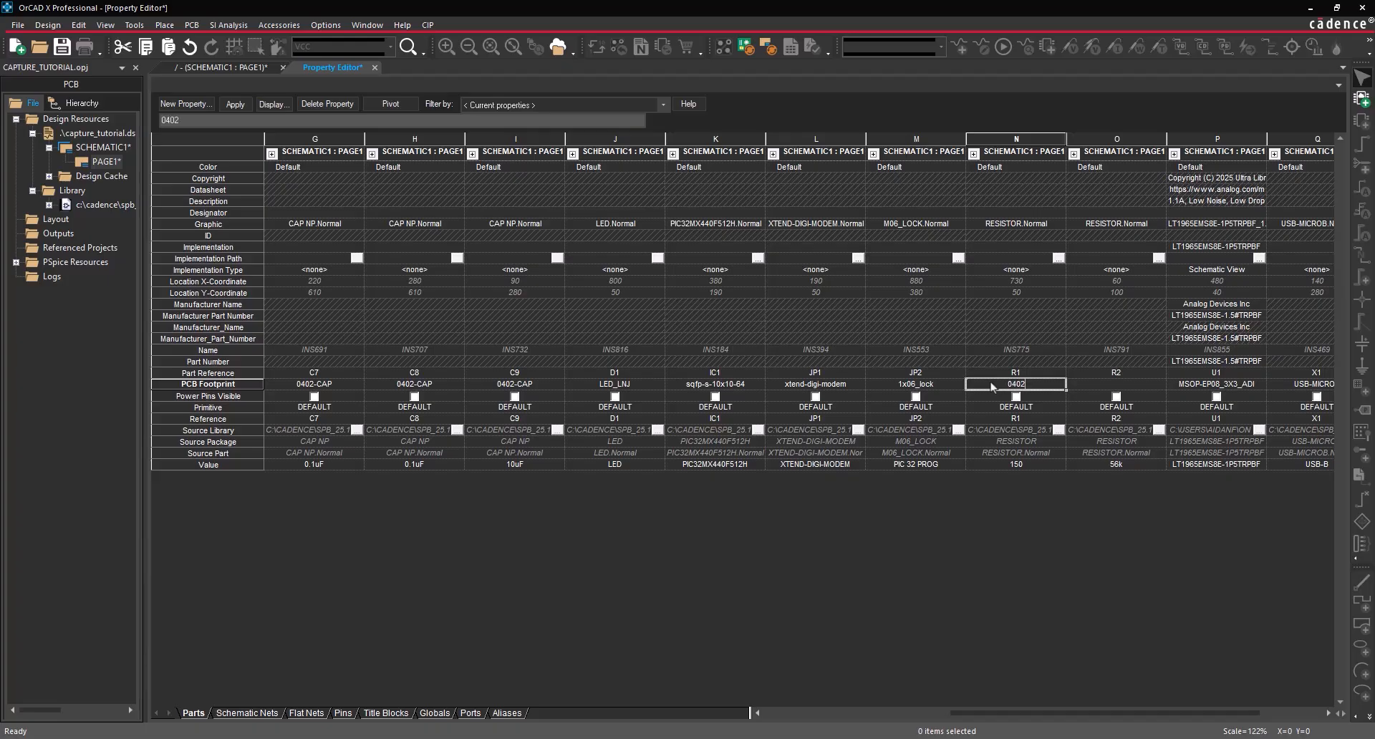
text(-RES)
key(Return)
click(1098, 386)
text(0402-RES)
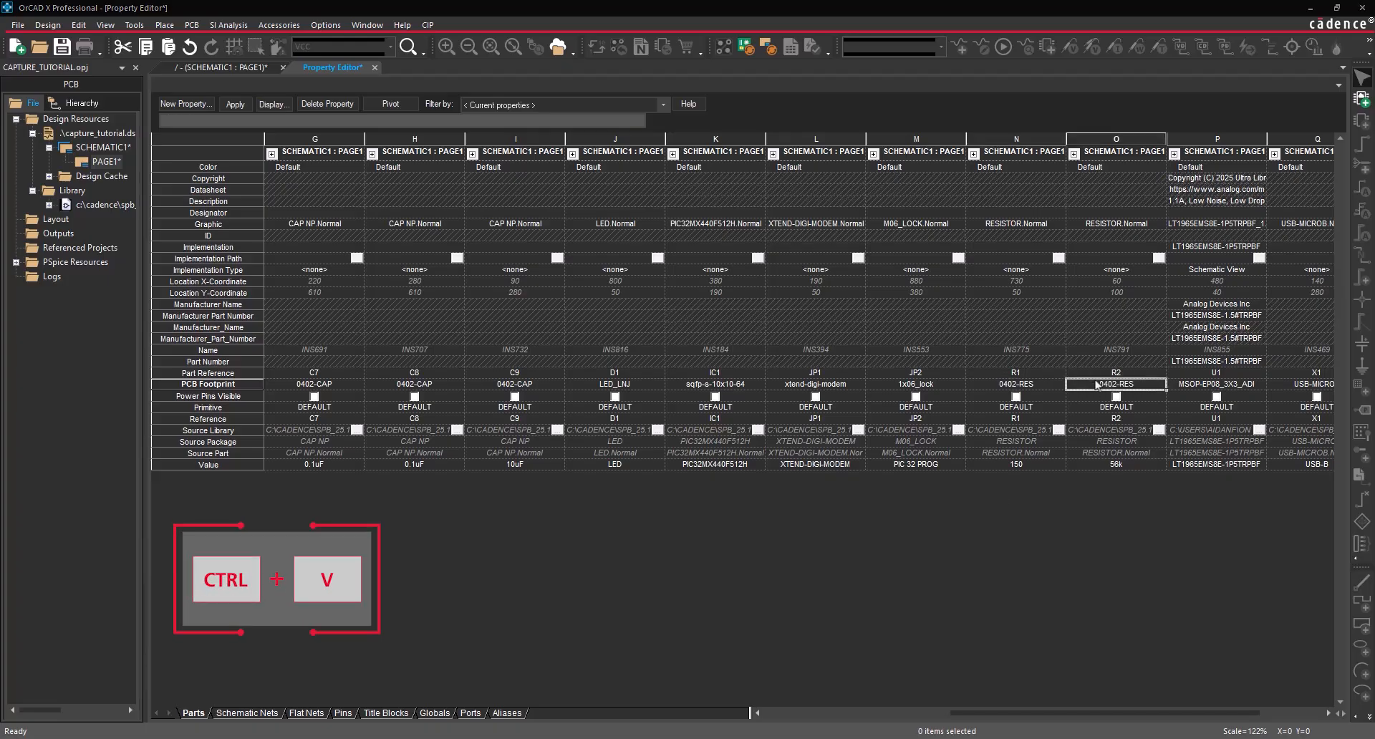
click(712, 397)
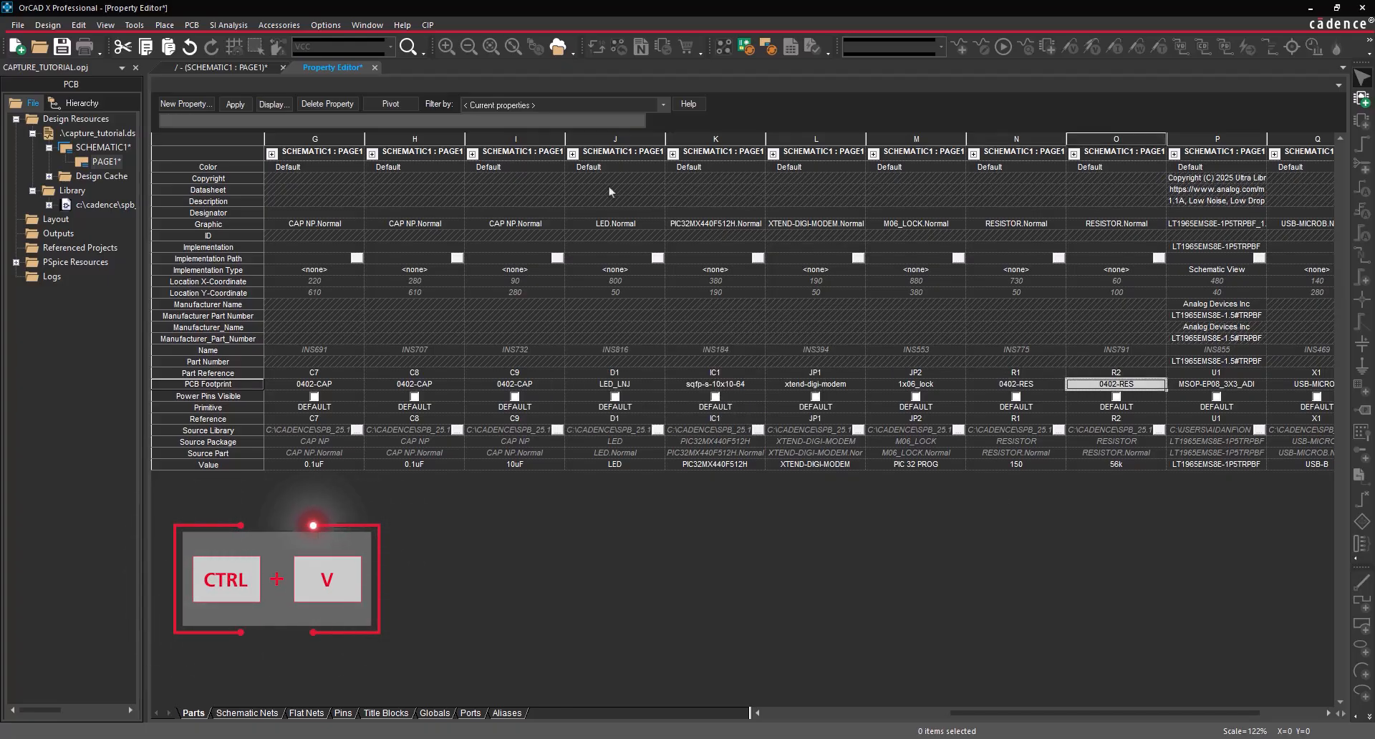
click(374, 68)
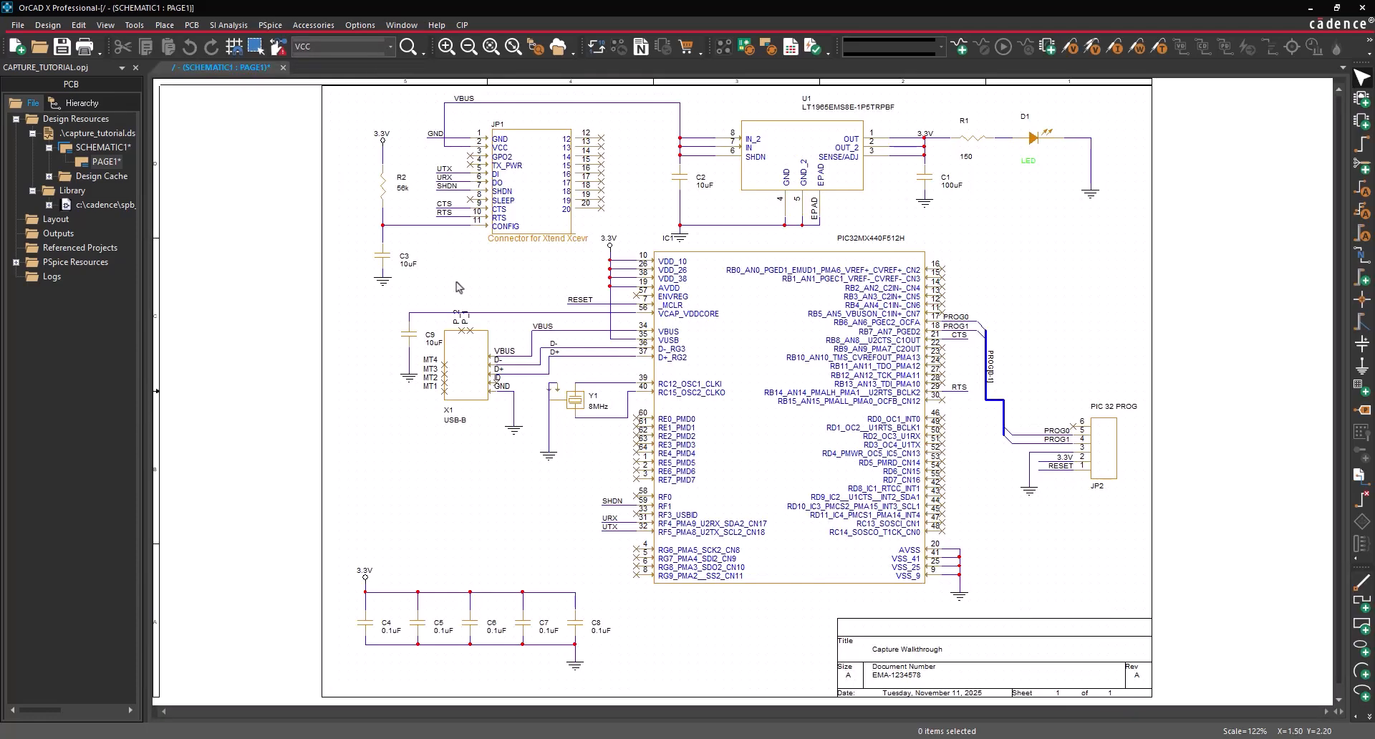
right_click(921, 182)
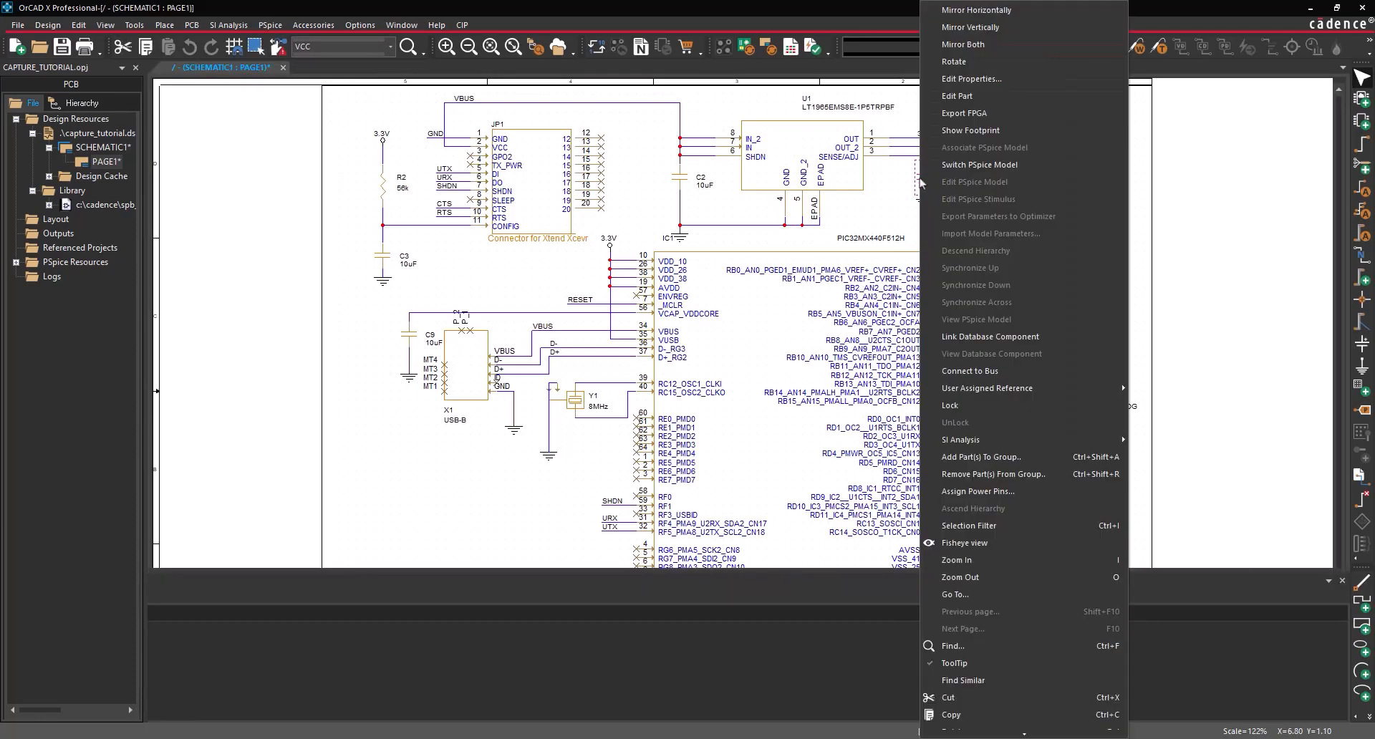
click(964, 132)
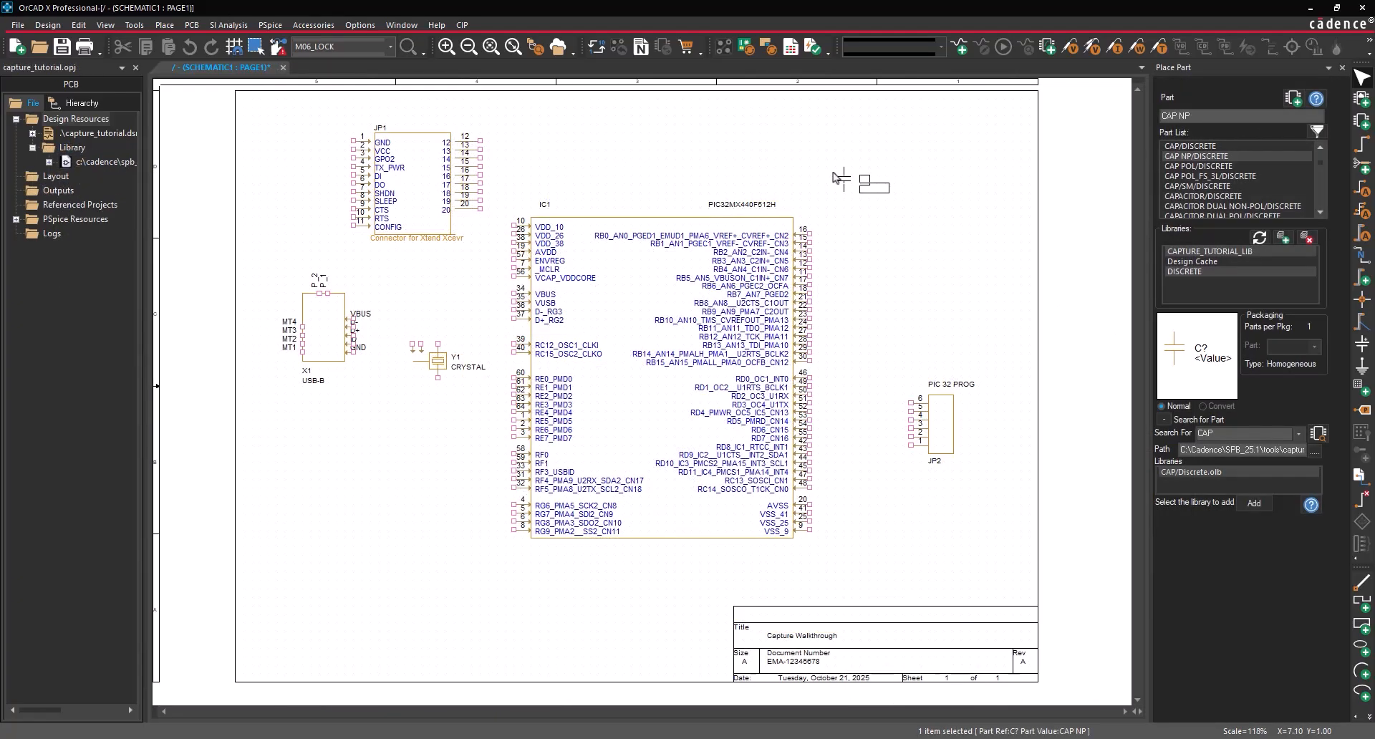
click(829, 173)
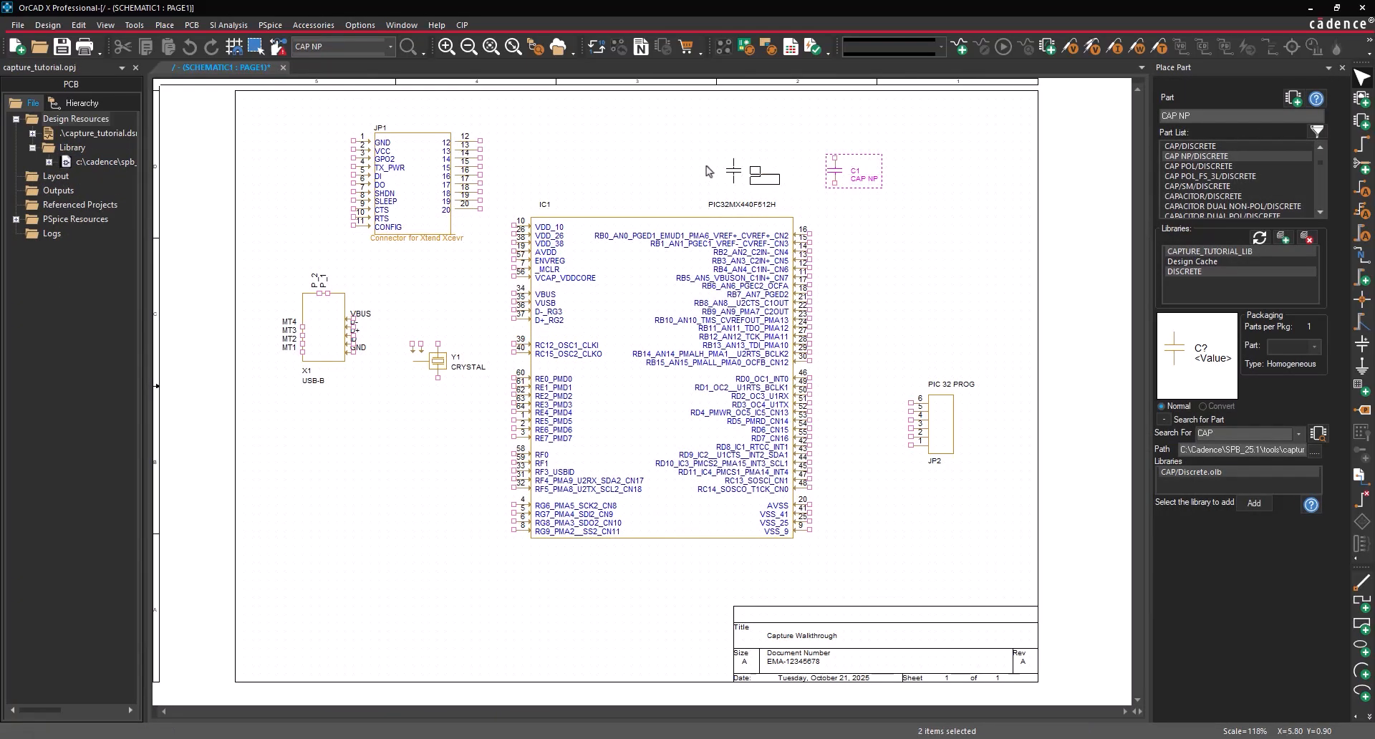
click(666, 172)
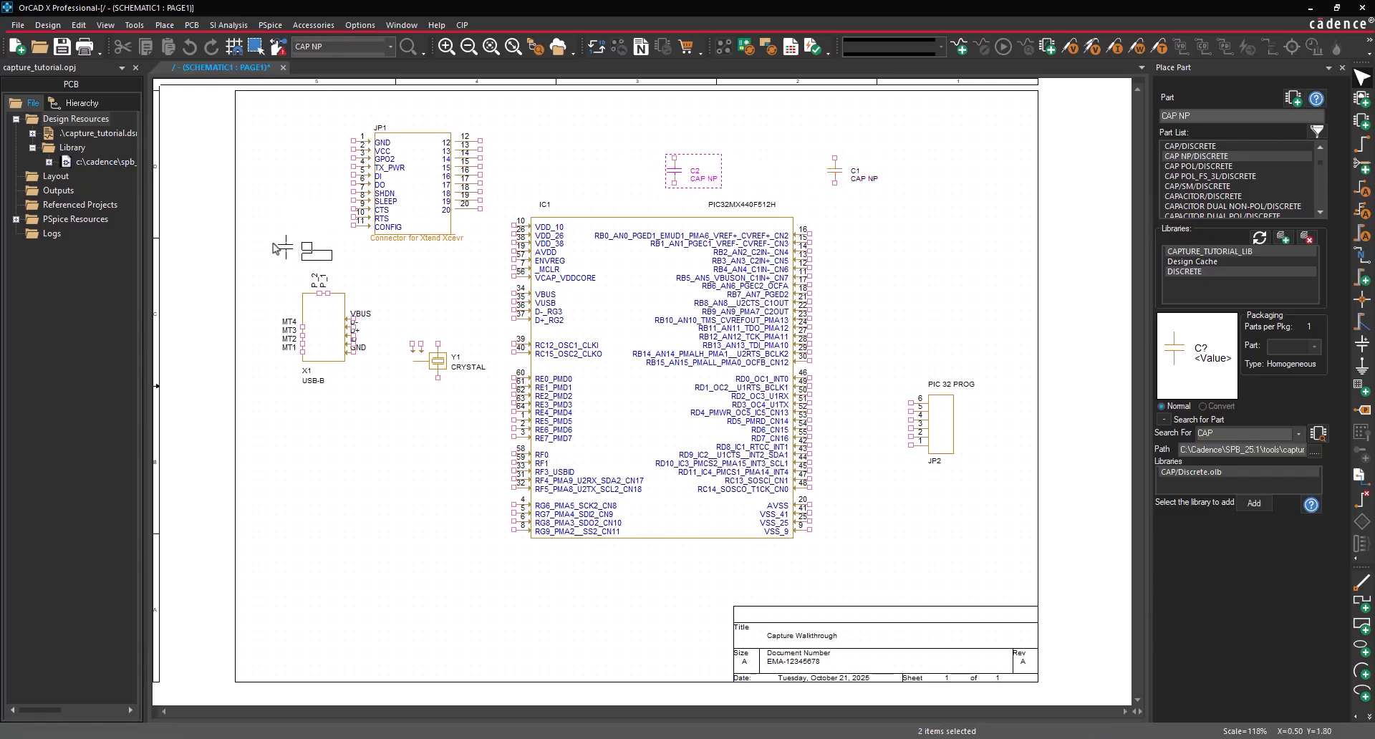
click(274, 248)
click(301, 602)
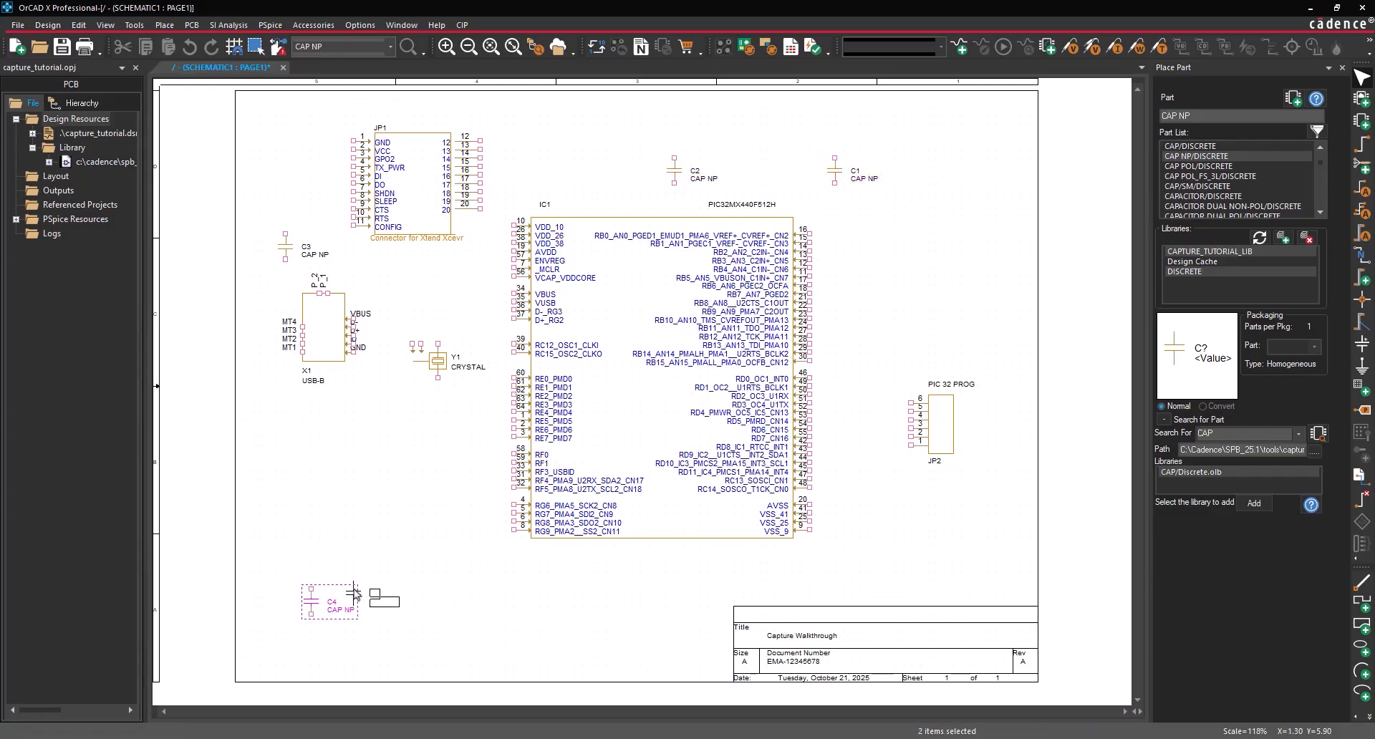
click(352, 602)
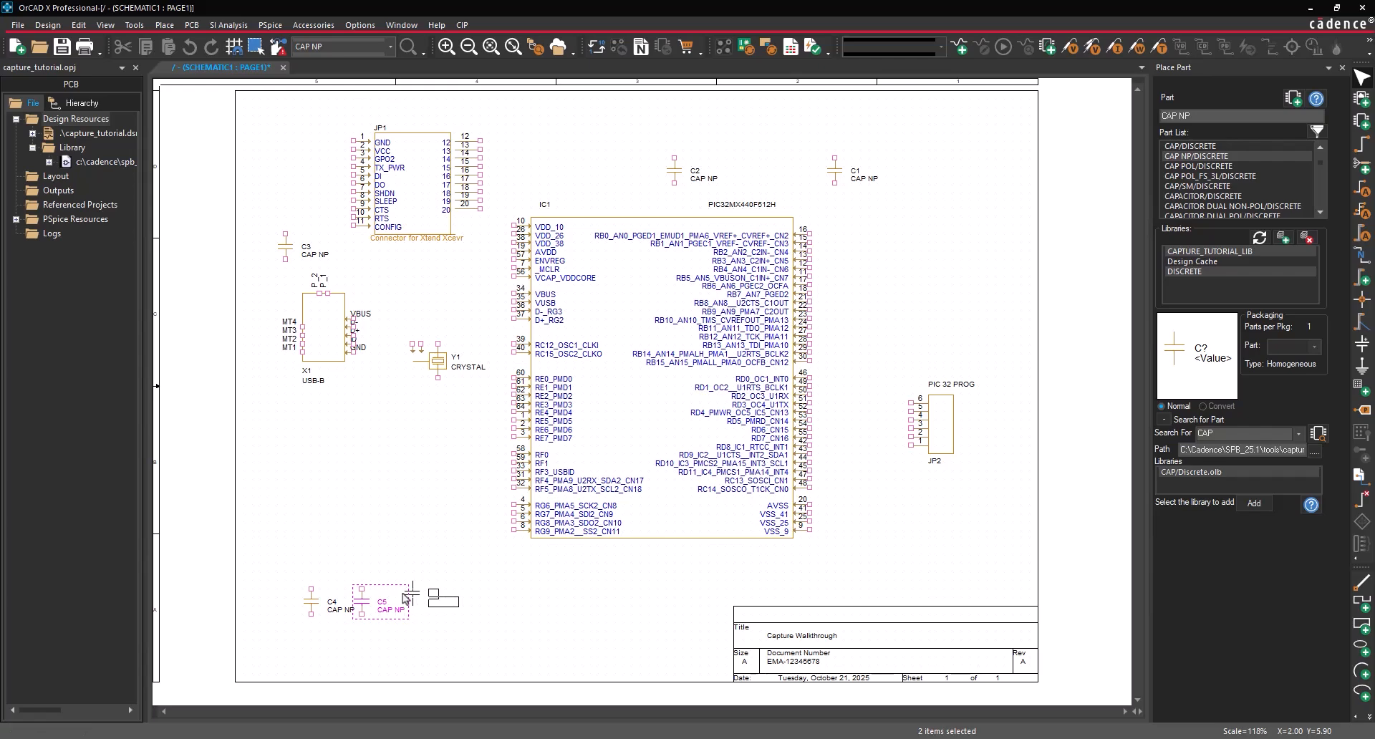
click(403, 600)
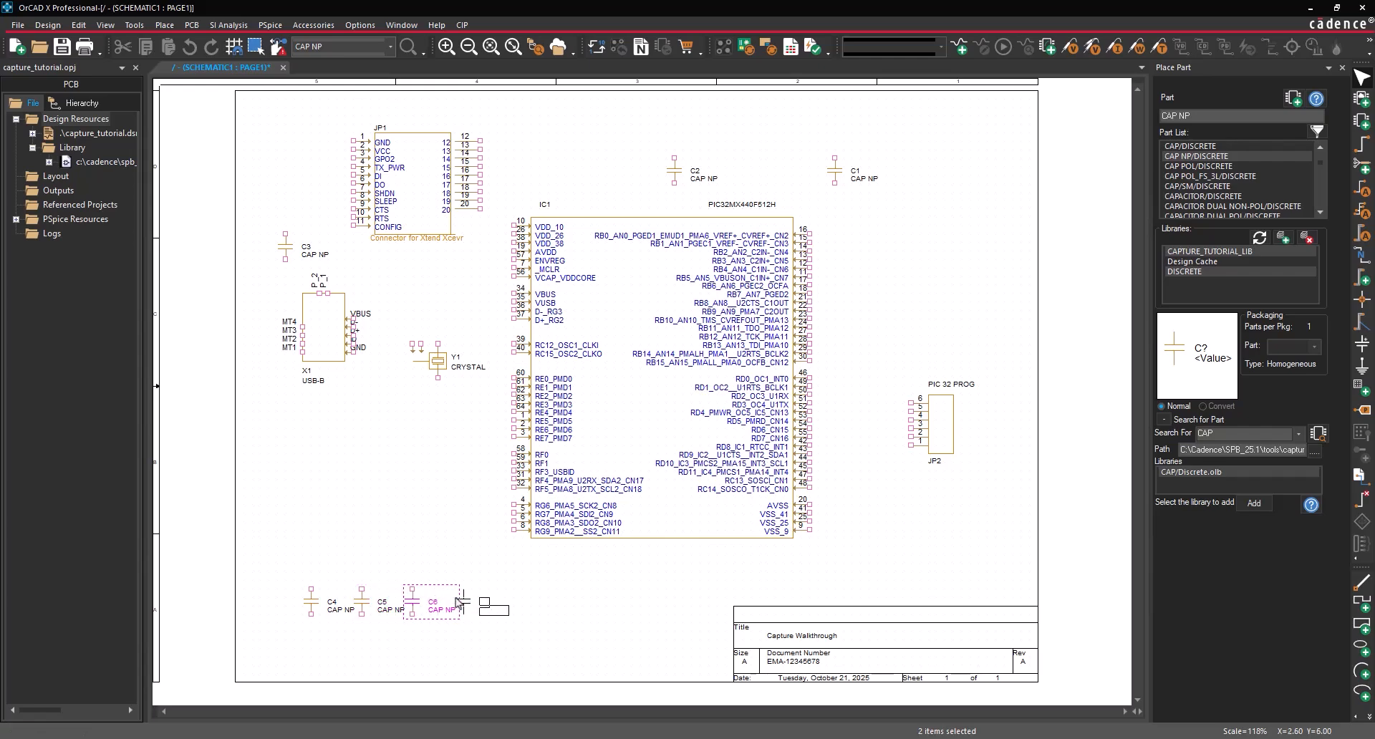
click(454, 602)
click(505, 602)
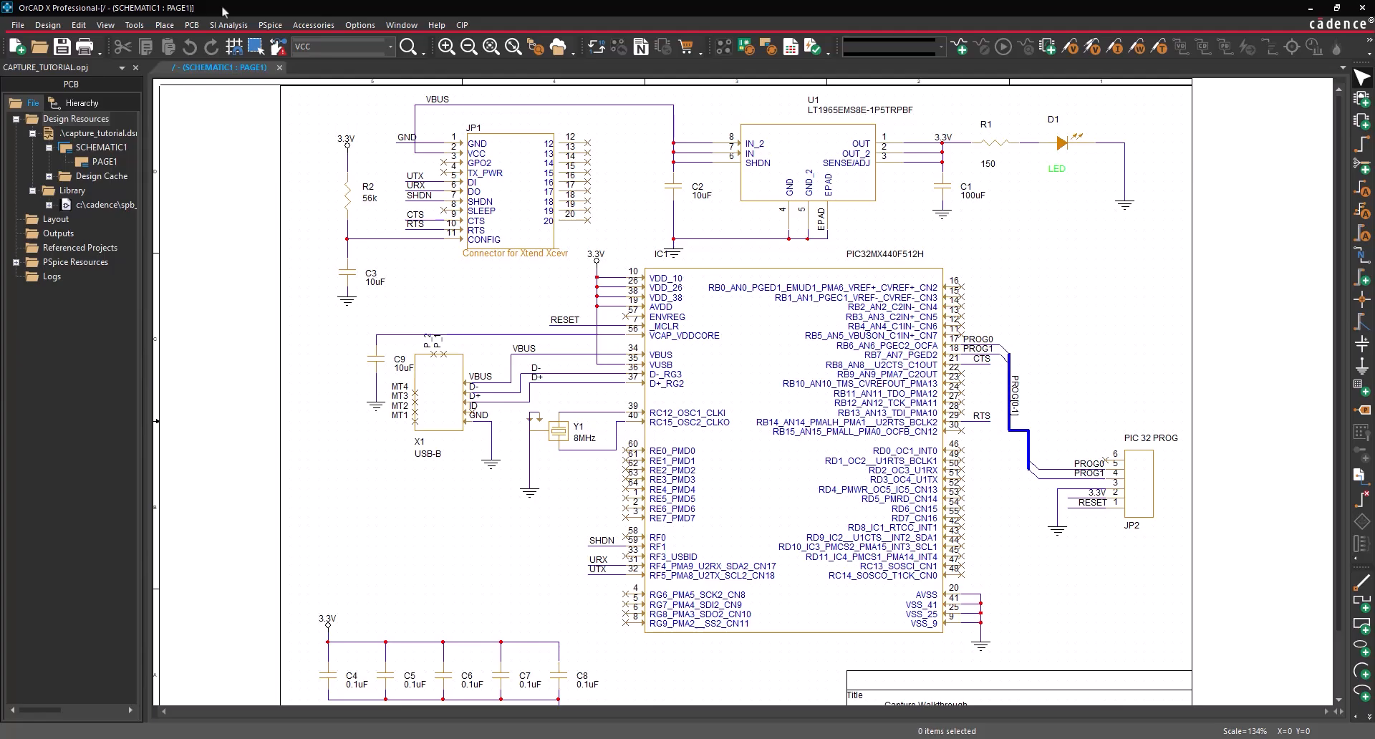
- Open the Annotate dialog from the Tools menu
click(134, 26)
click(146, 46)
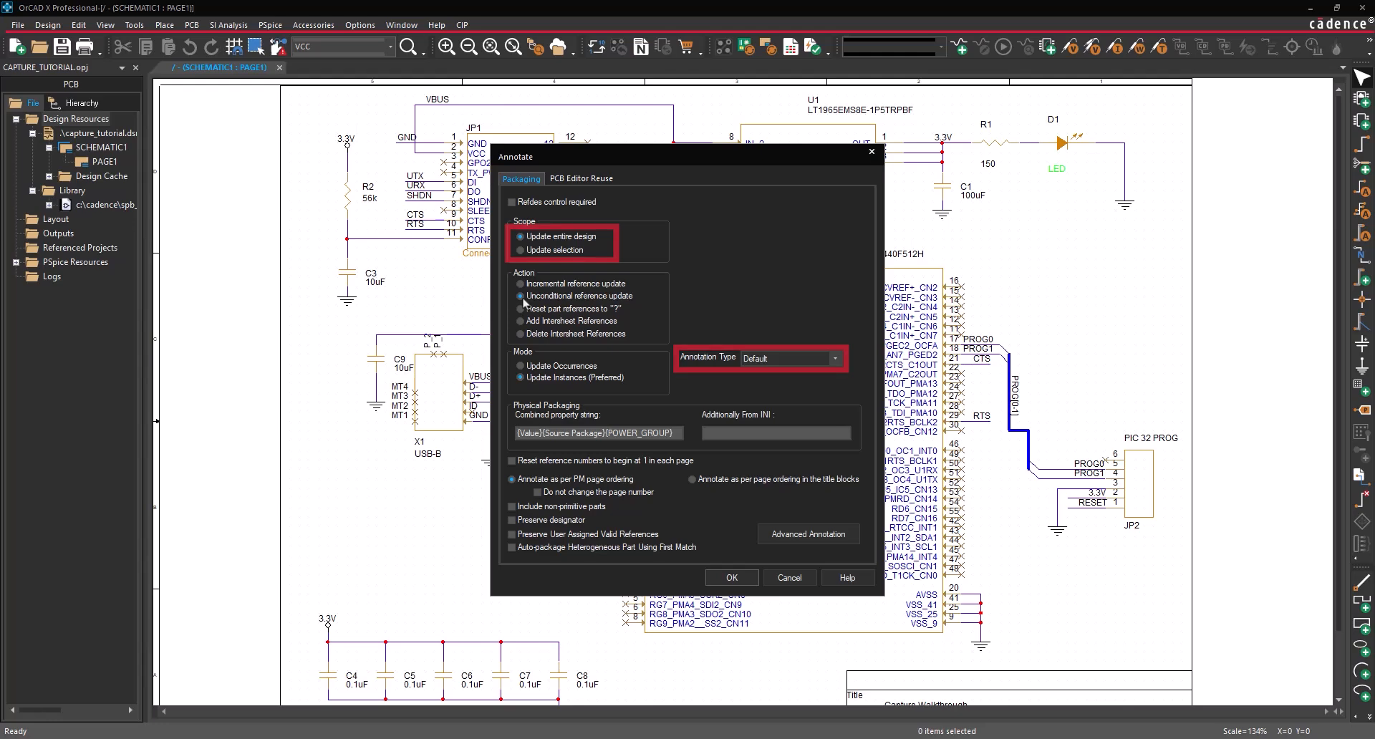
- Annotate and save the whole design, renumbering capacitors: C2 100uF, C4 10uF, C5–C9 0.1uF
click(731, 577)
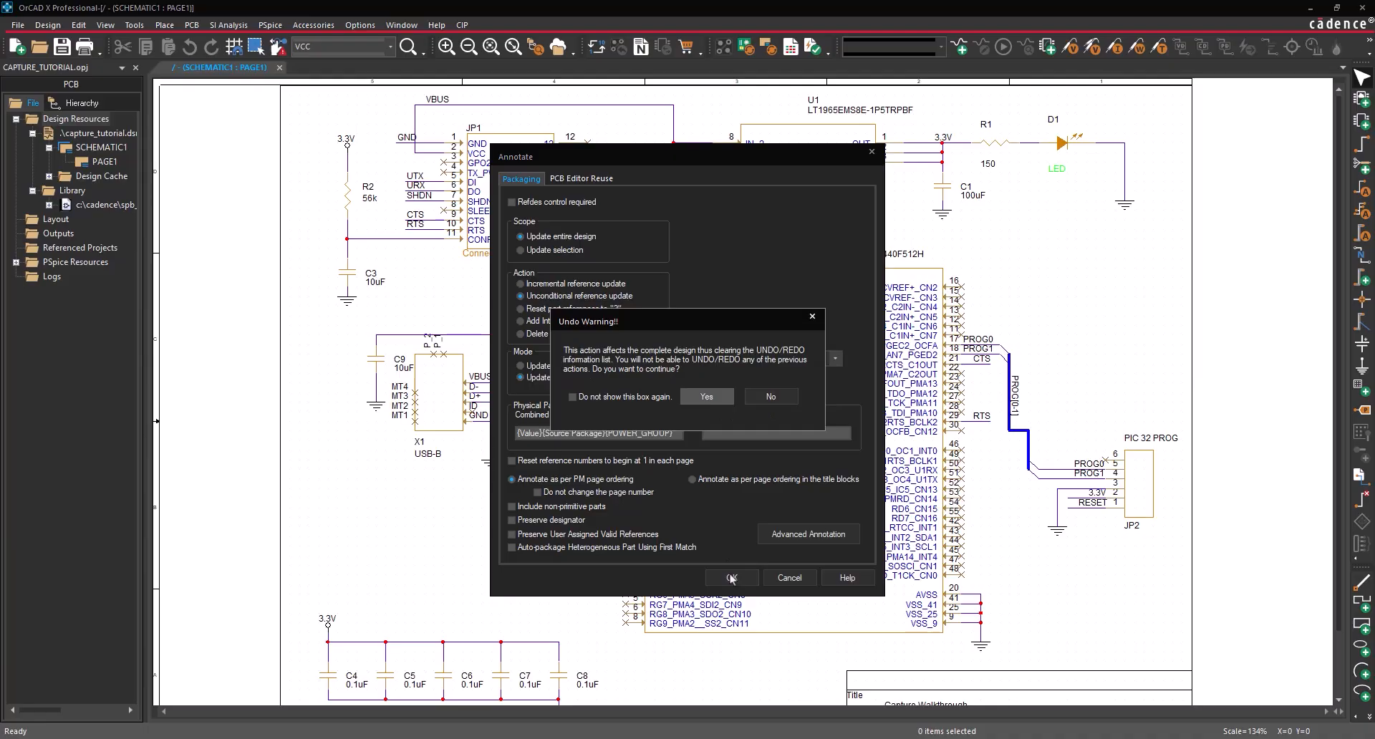
click(713, 400)
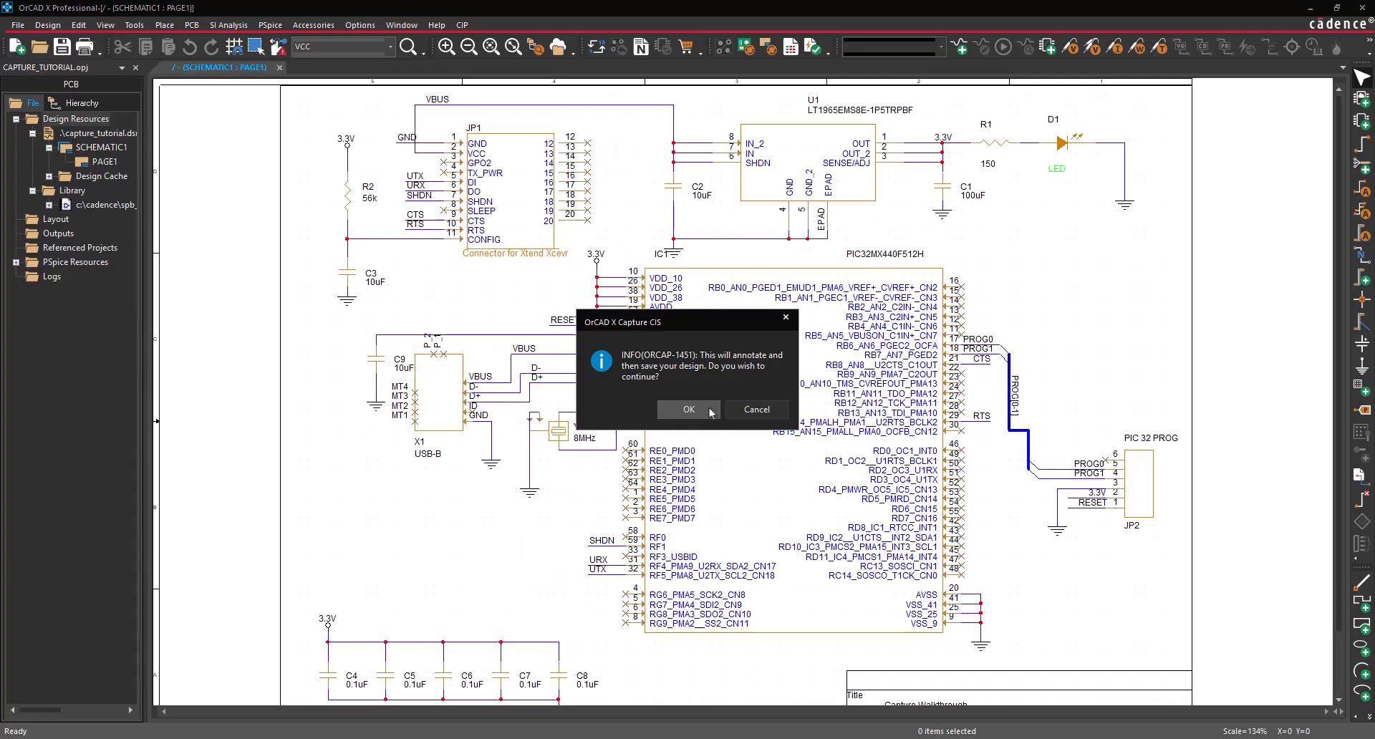
click(690, 410)
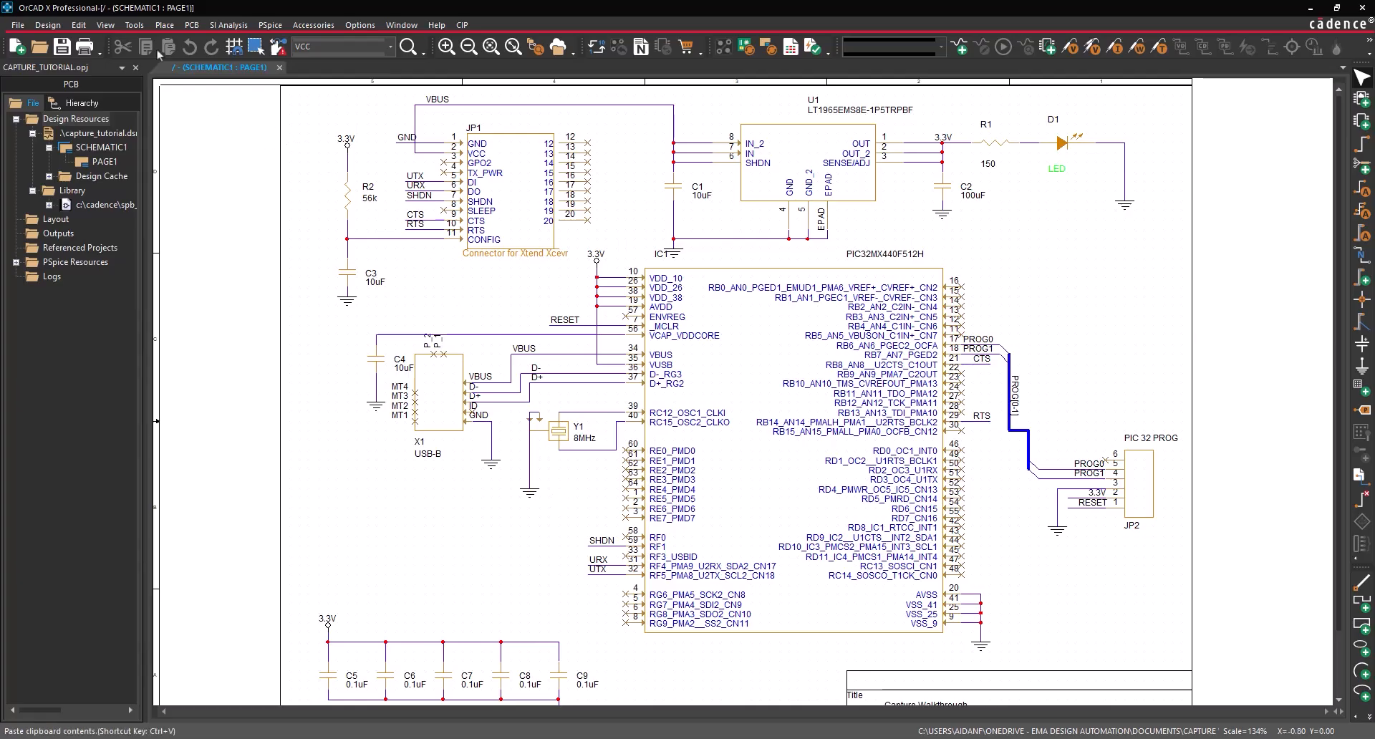
click(135, 25)
- Reset every part reference to '?' (C?, R?, U?, JP?), accepting the undo warning
click(161, 42)
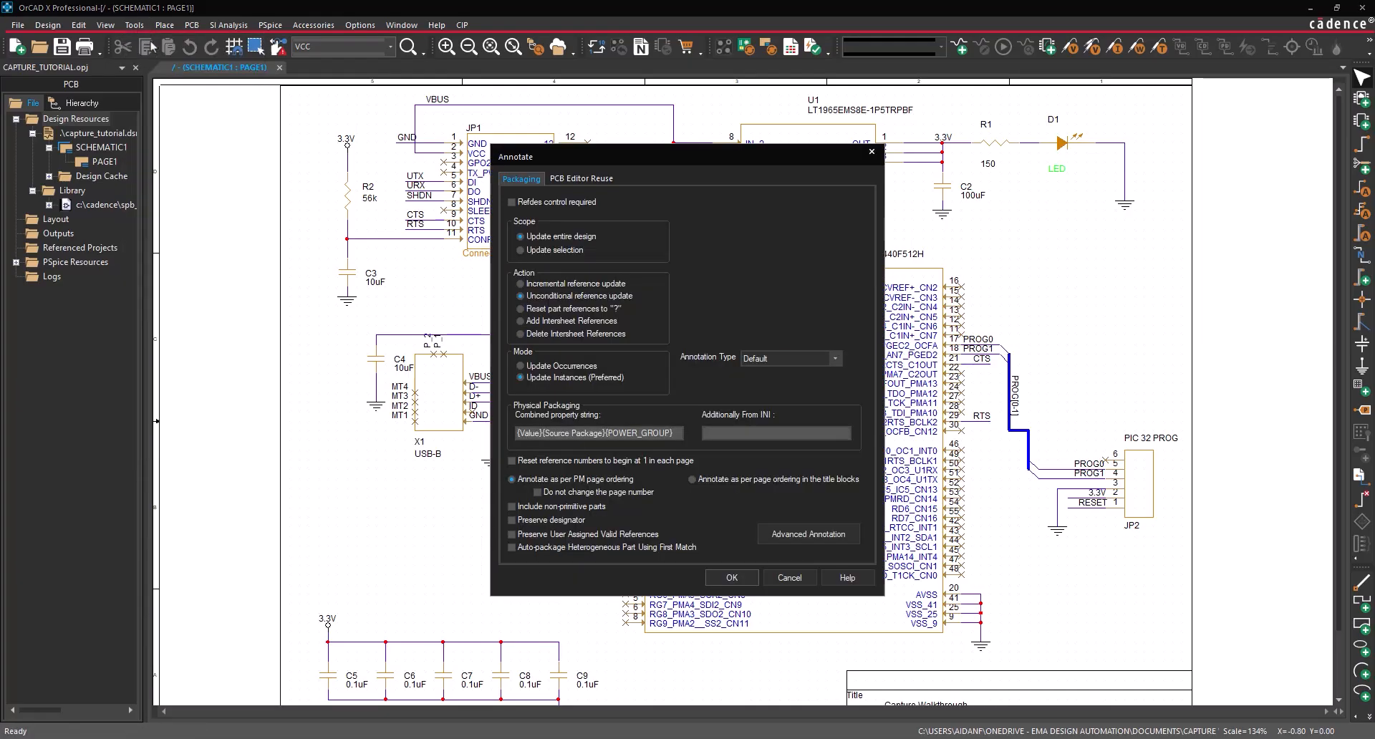
click(521, 308)
click(709, 579)
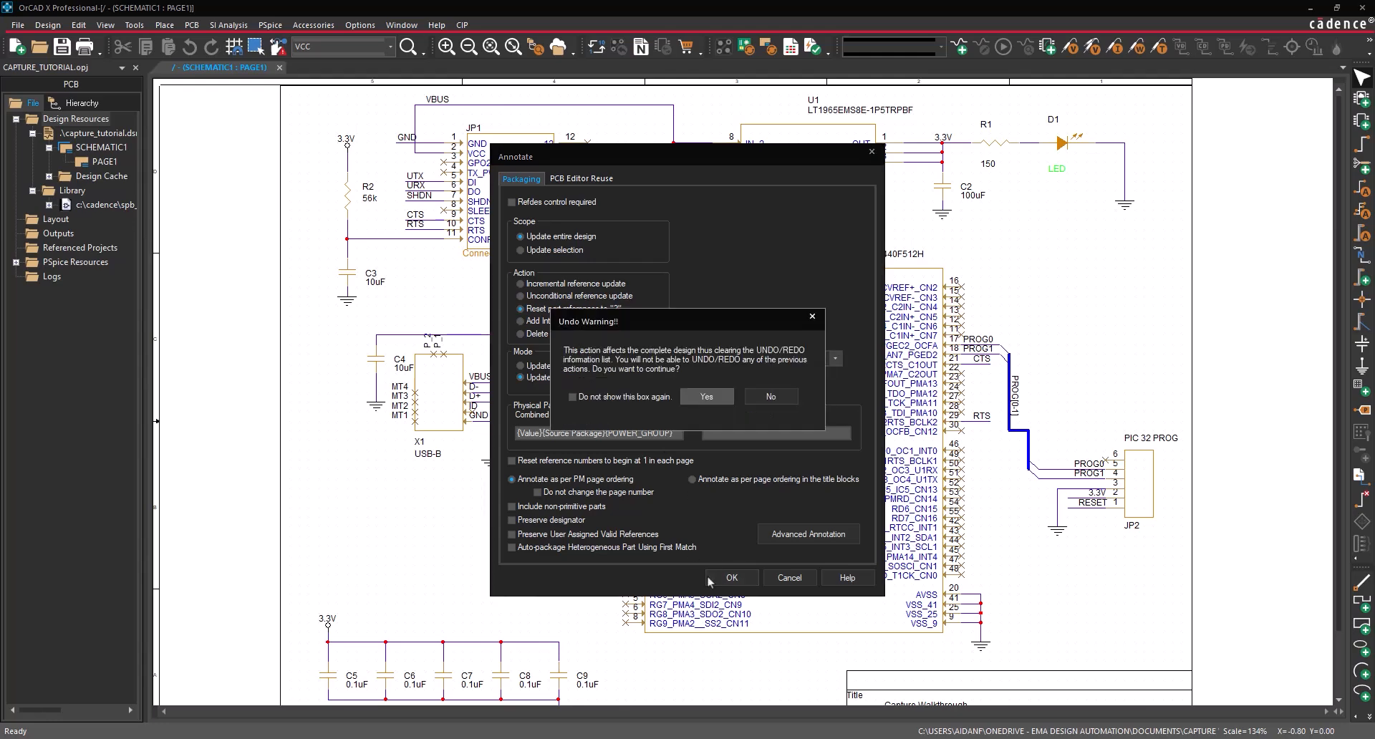
click(707, 396)
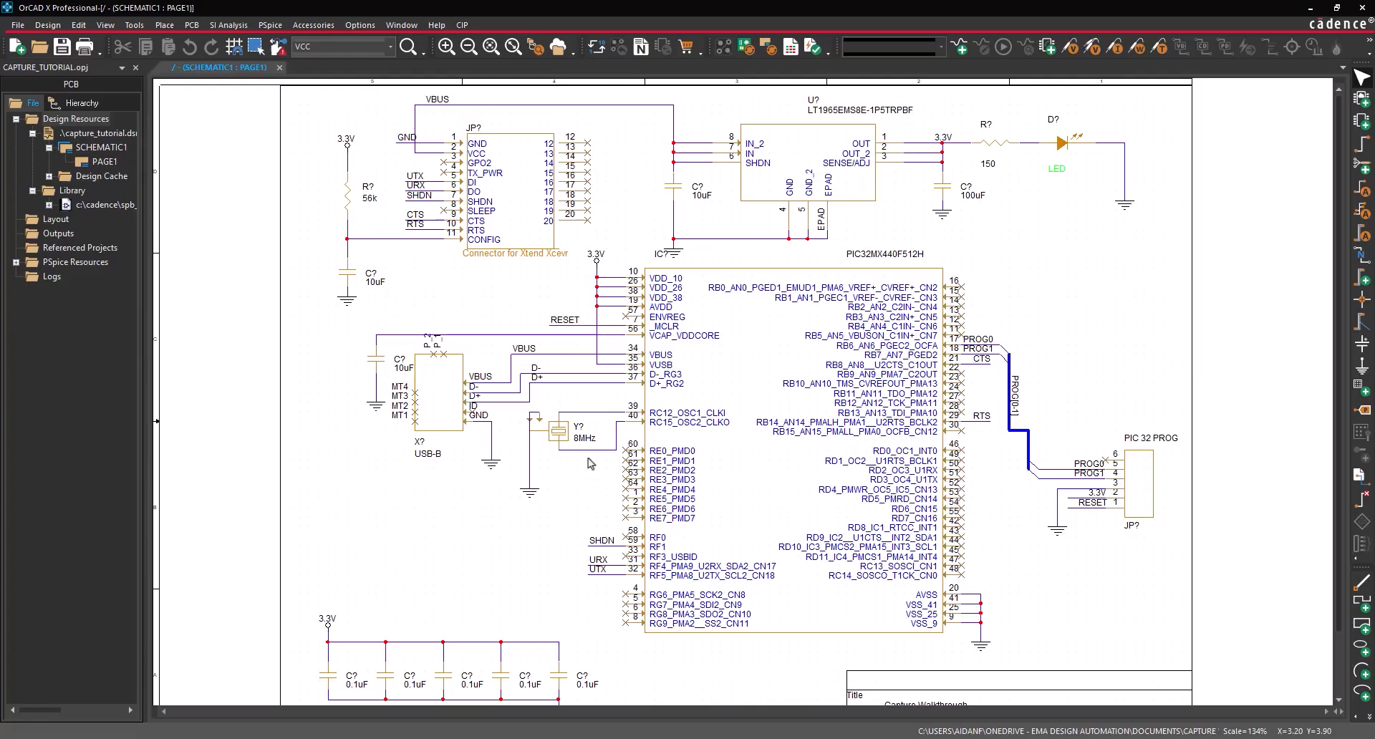
- Show the net alias MAIN_PWR on the wire between the 150-ohm resistor and the LED
double_click(1053, 121)
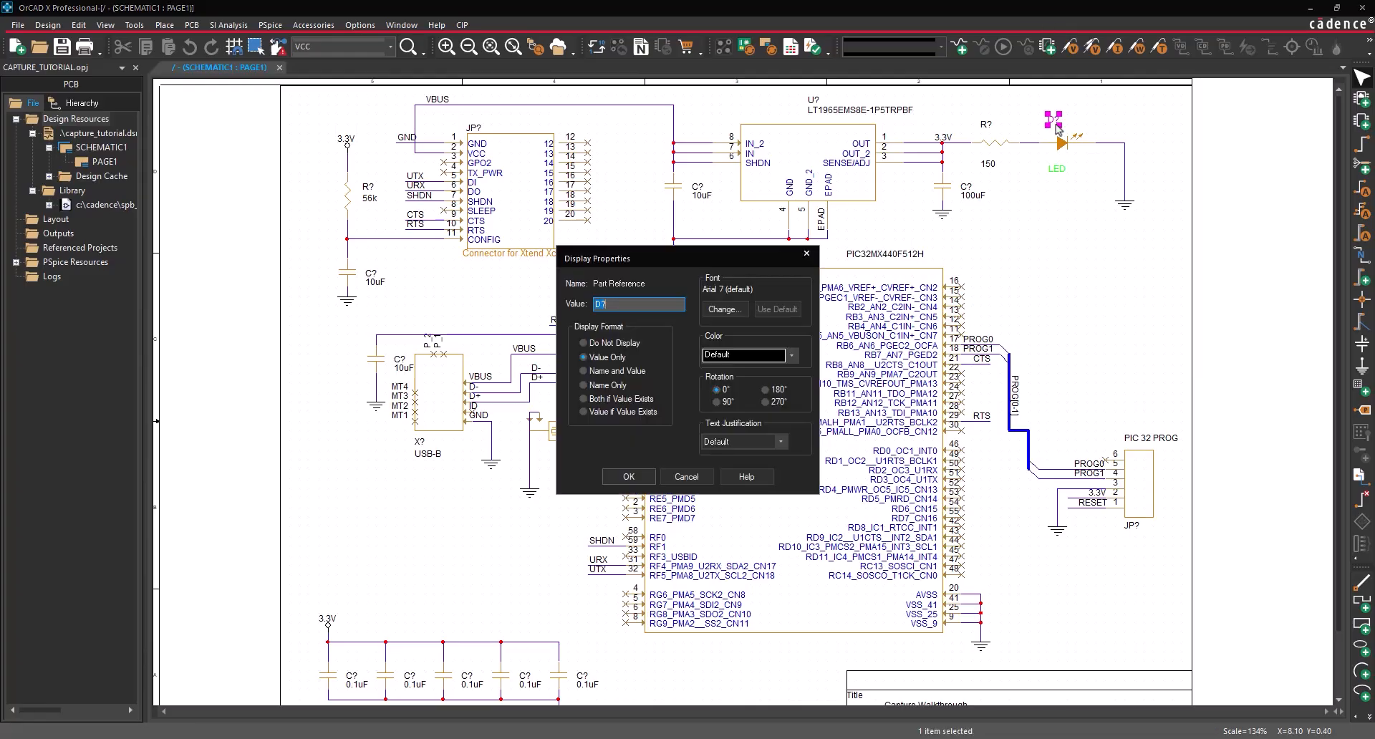
text(MAIN_PWR)
click(628, 476)
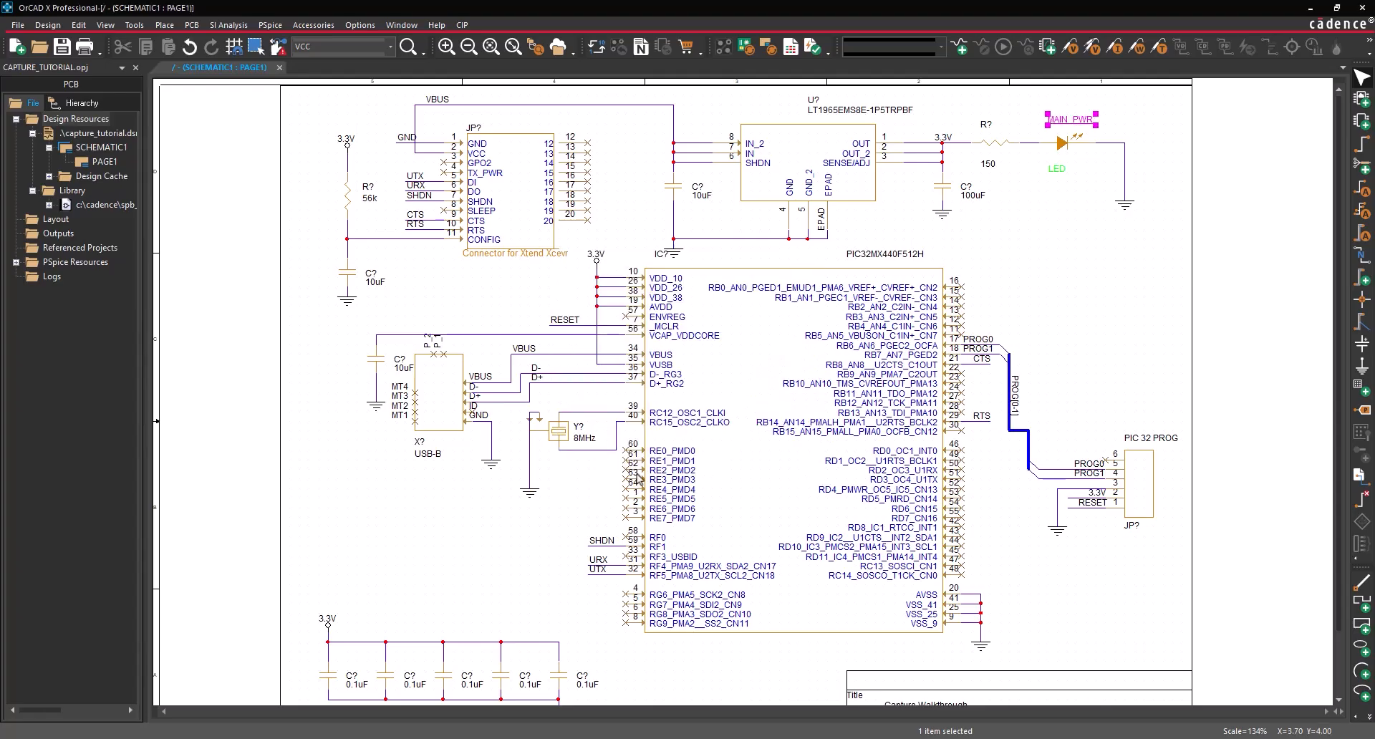
click(618, 480)
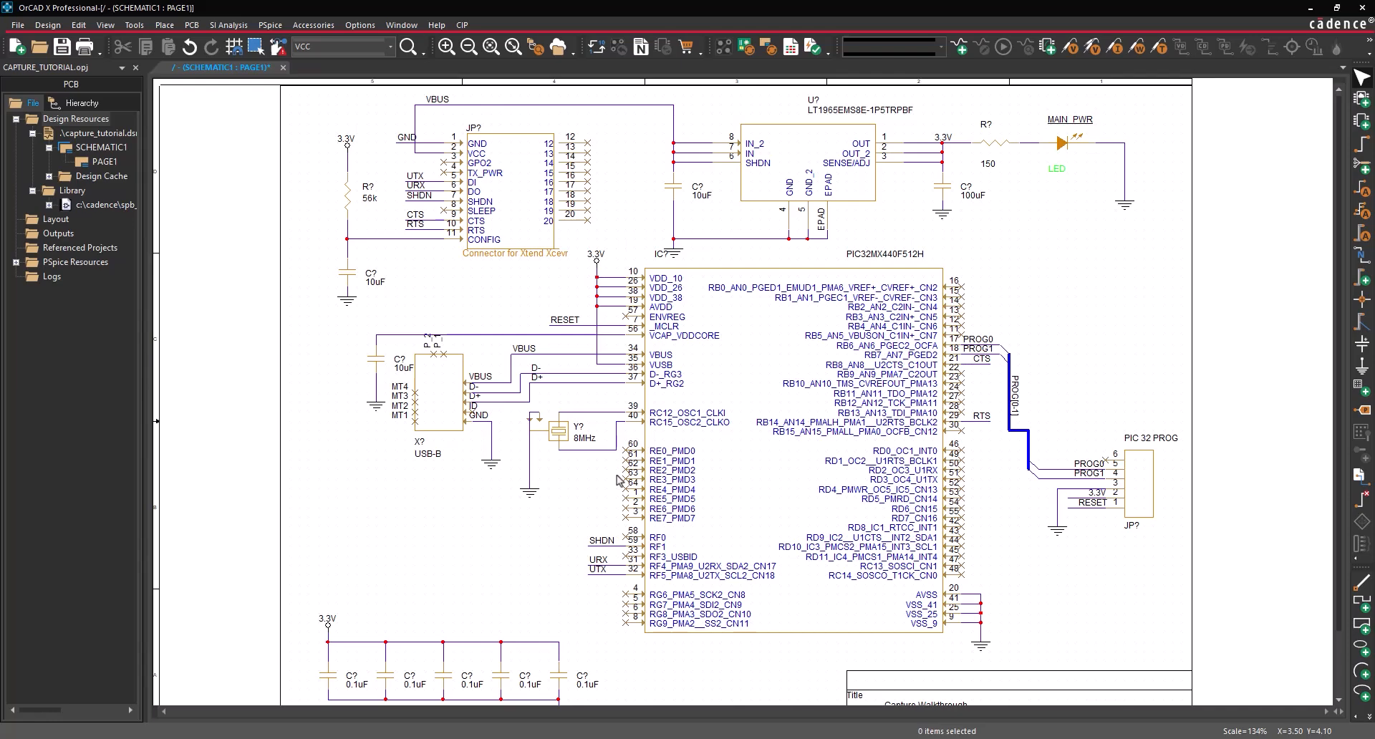
- Annotate the entire design so parts are numbered U1, R1, JP1, accepting the undo and save notices
click(134, 25)
click(163, 42)
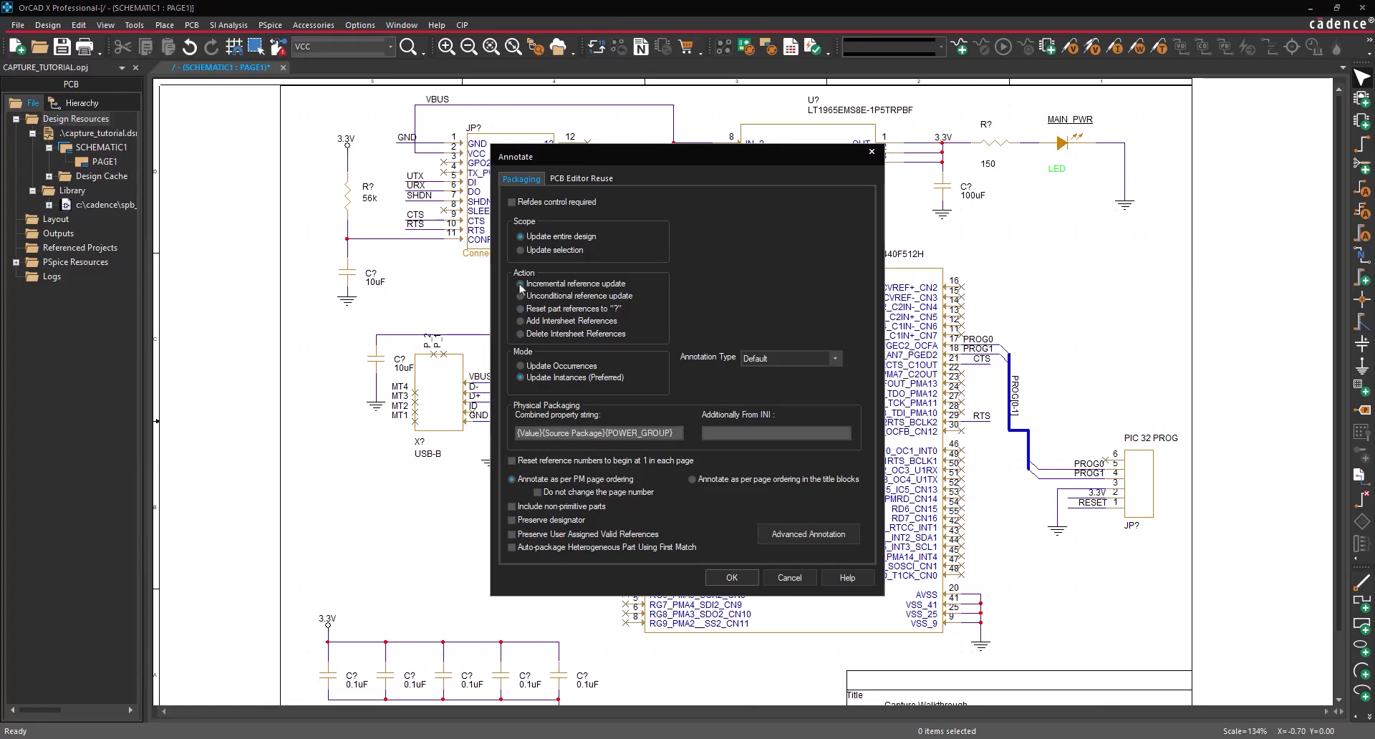
click(729, 578)
click(707, 398)
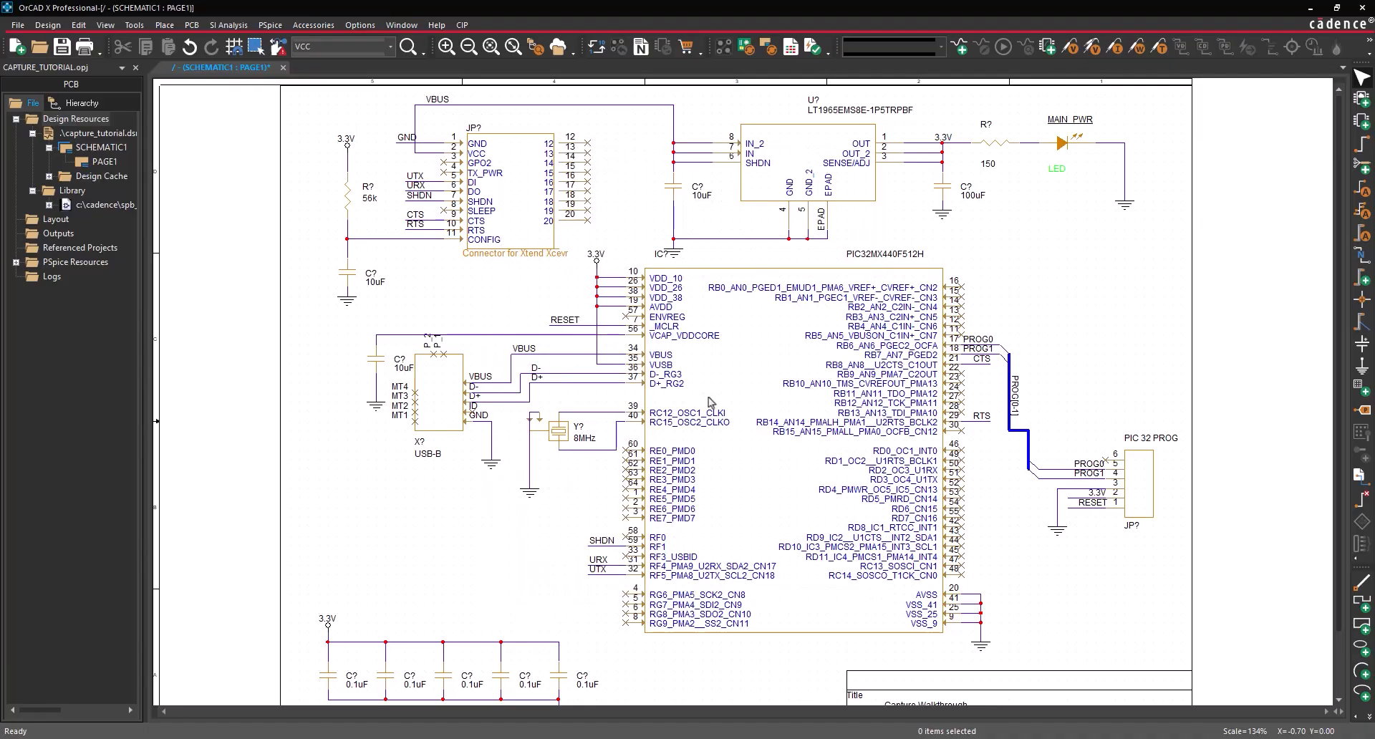
click(707, 407)
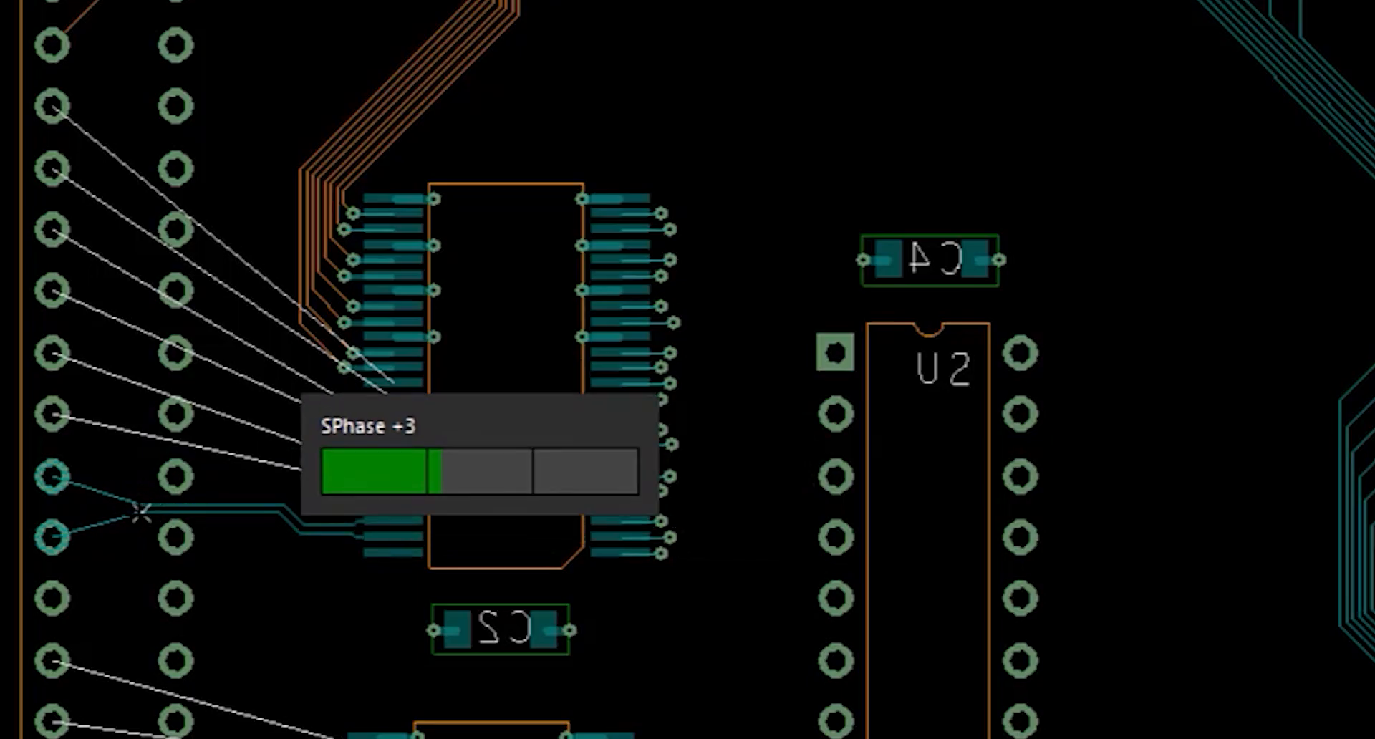
- Route differential pairs from U3's left pads to the through-hole pads on the left
click(51, 537)
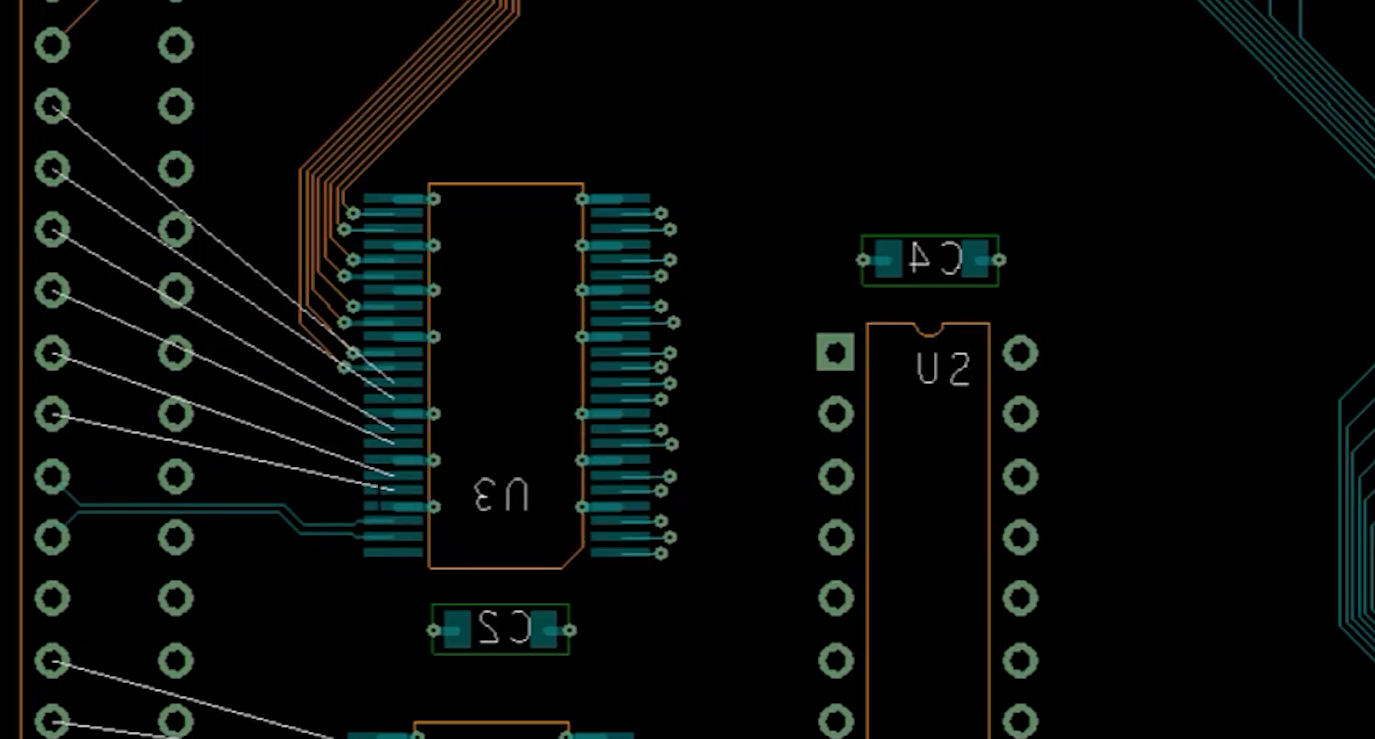
click(378, 492)
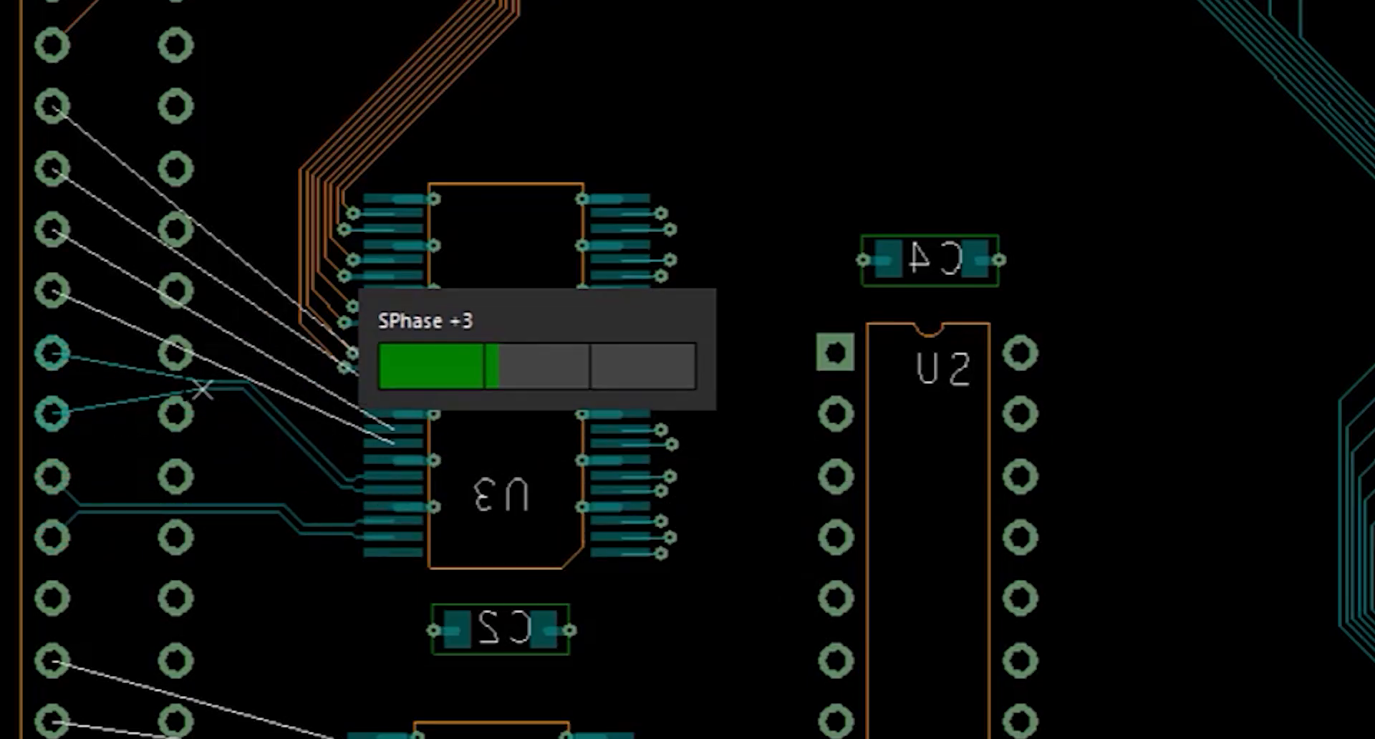
click(51, 413)
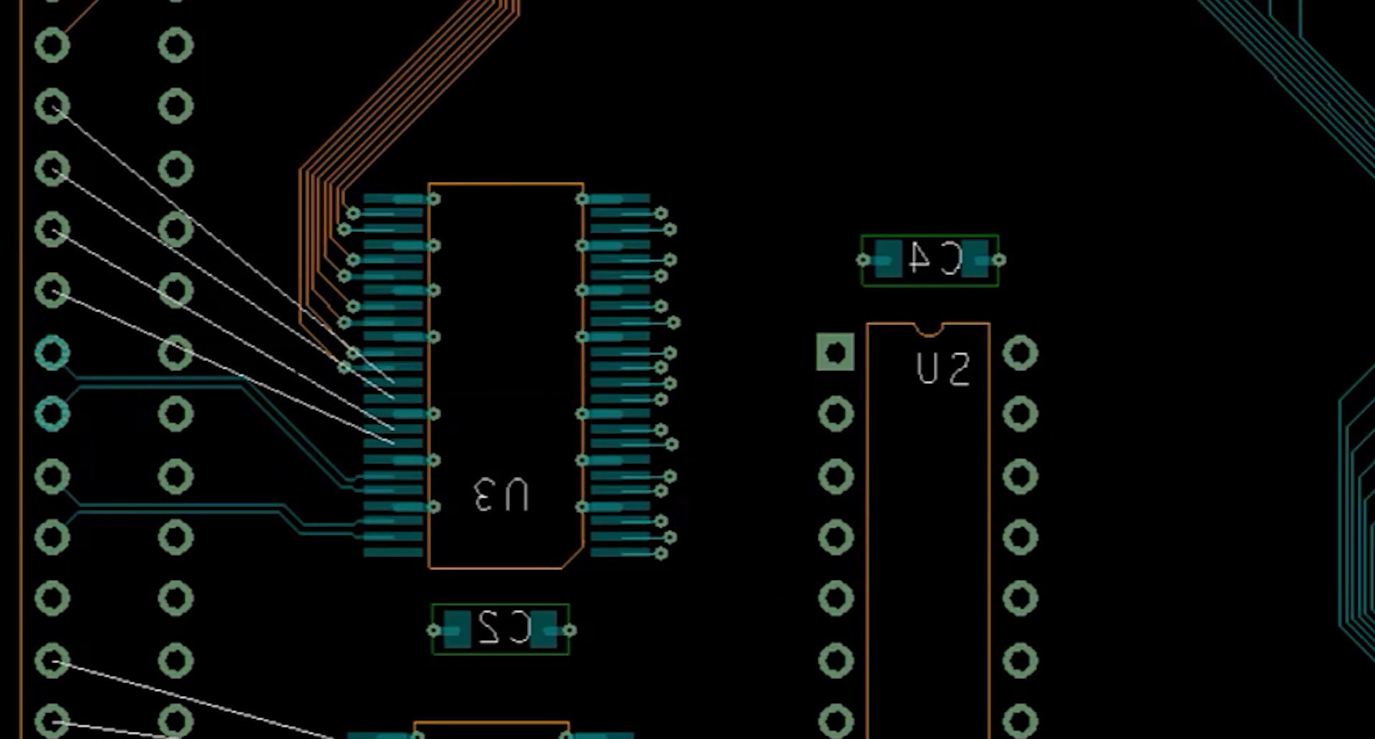
click(372, 438)
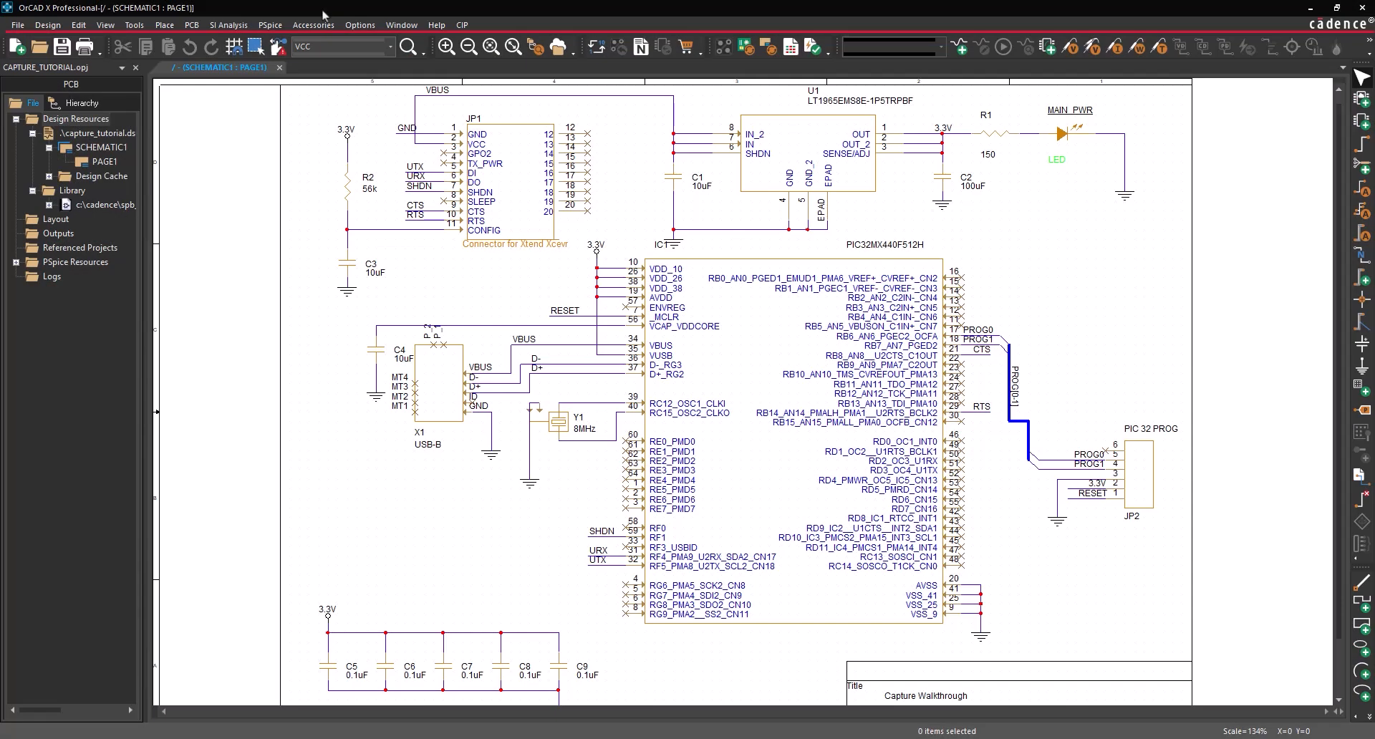
- Open Create Differential Pair for the design file and add nets D+ and D-
click(97, 135)
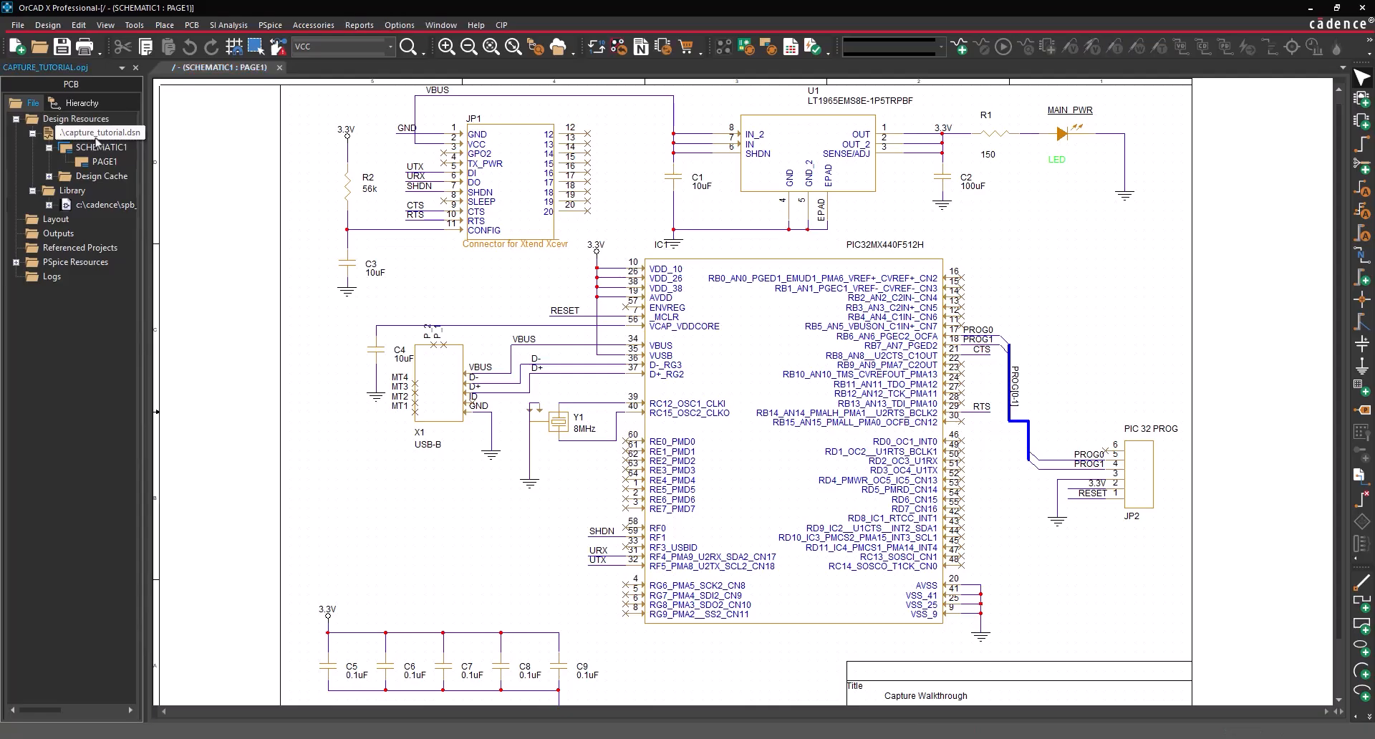
click(134, 27)
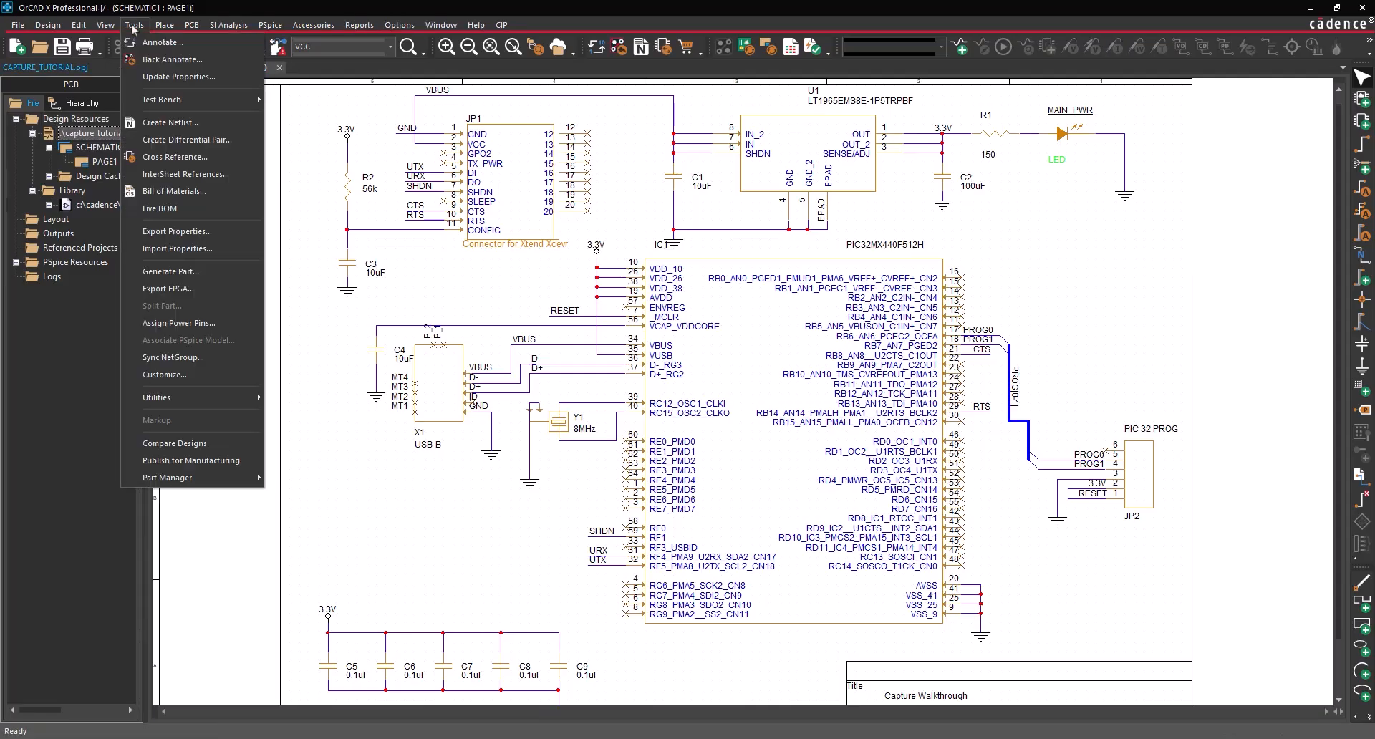
click(171, 140)
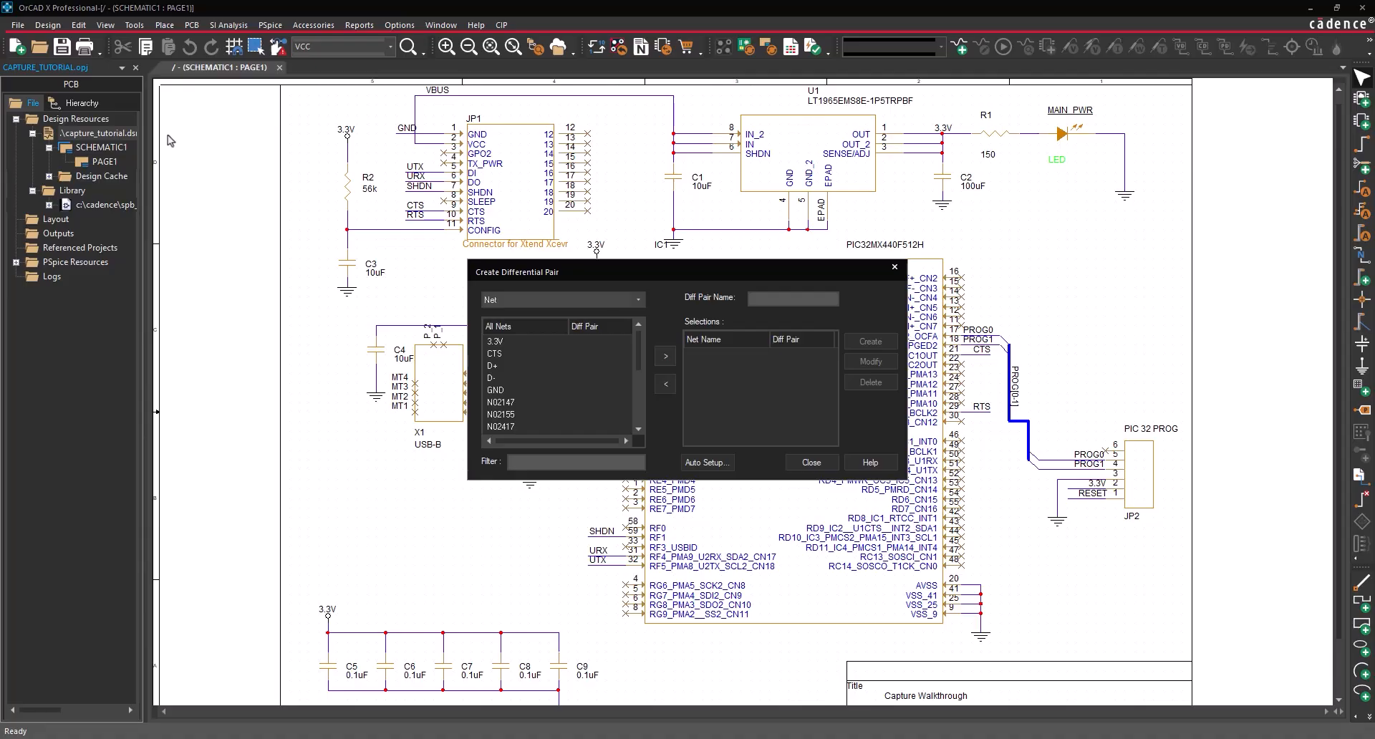
click(494, 366)
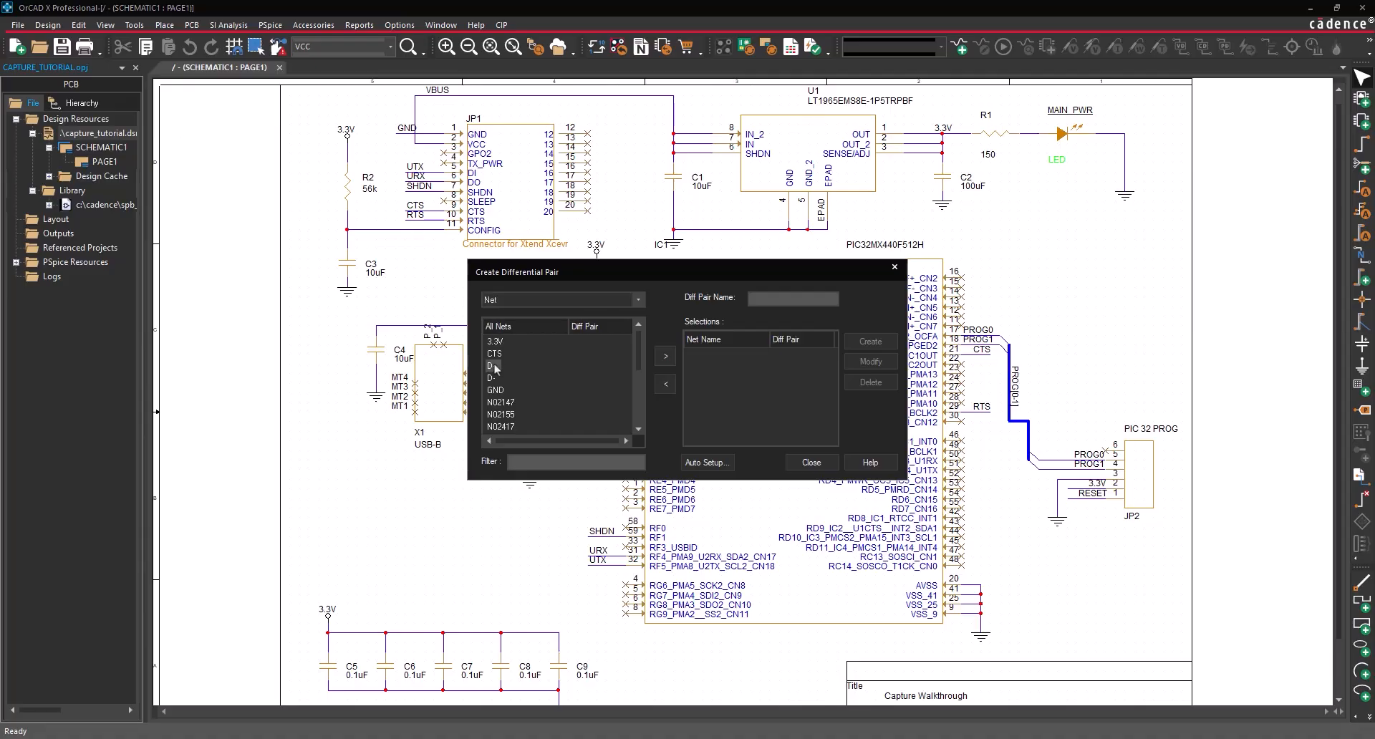
click(665, 357)
click(492, 378)
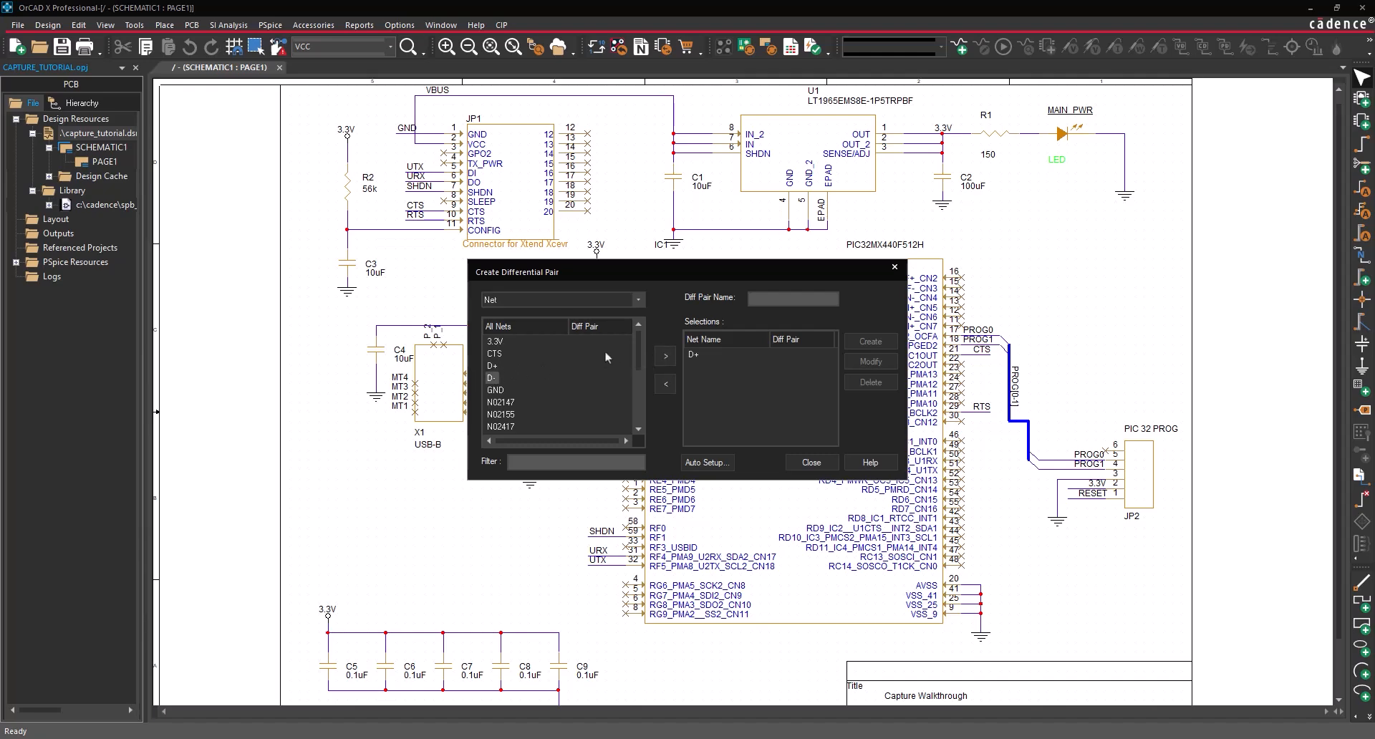
click(664, 360)
- Name the pair DPD and create it, then delete the DPD pair again
drag(769, 299, 717, 299)
text(DPD)
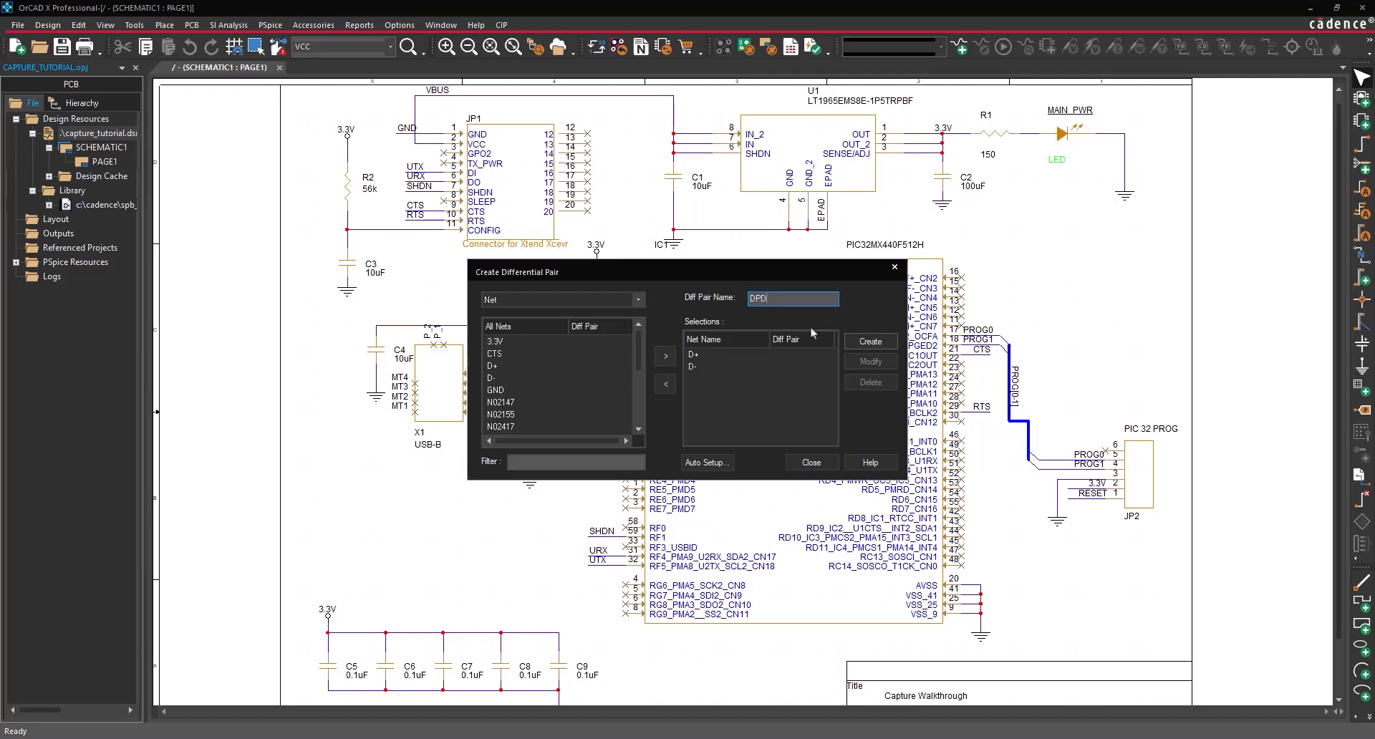
click(871, 342)
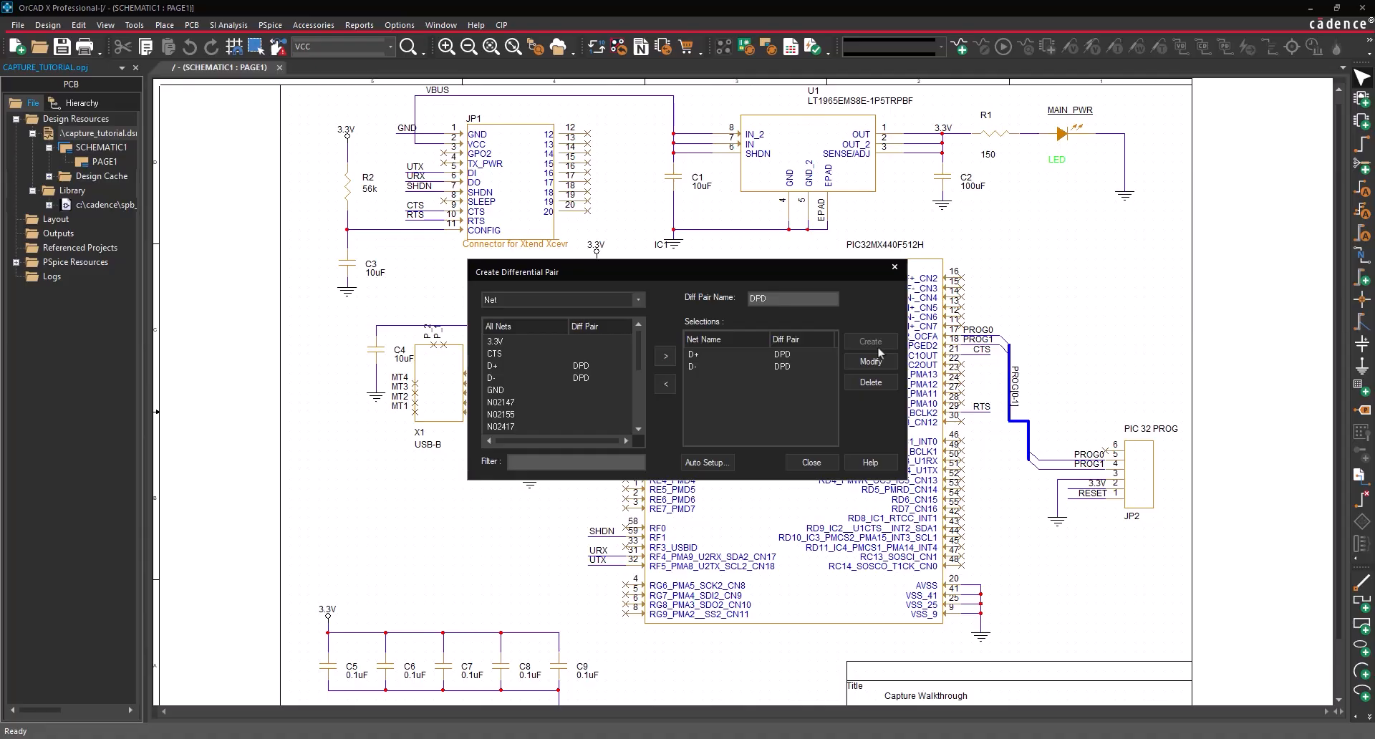
click(877, 386)
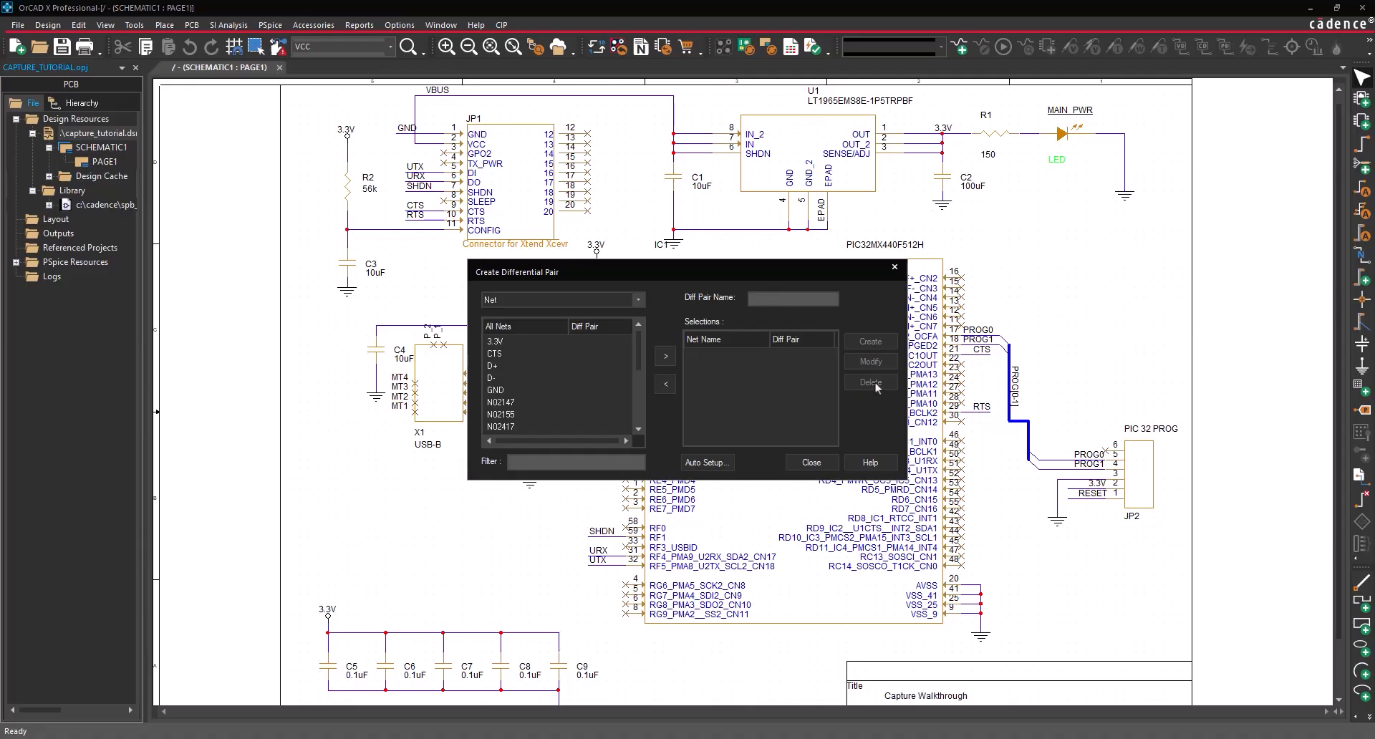
- Auto-create pair DPD from D+/D- using prefix DP with + and - suffix filters
click(722, 466)
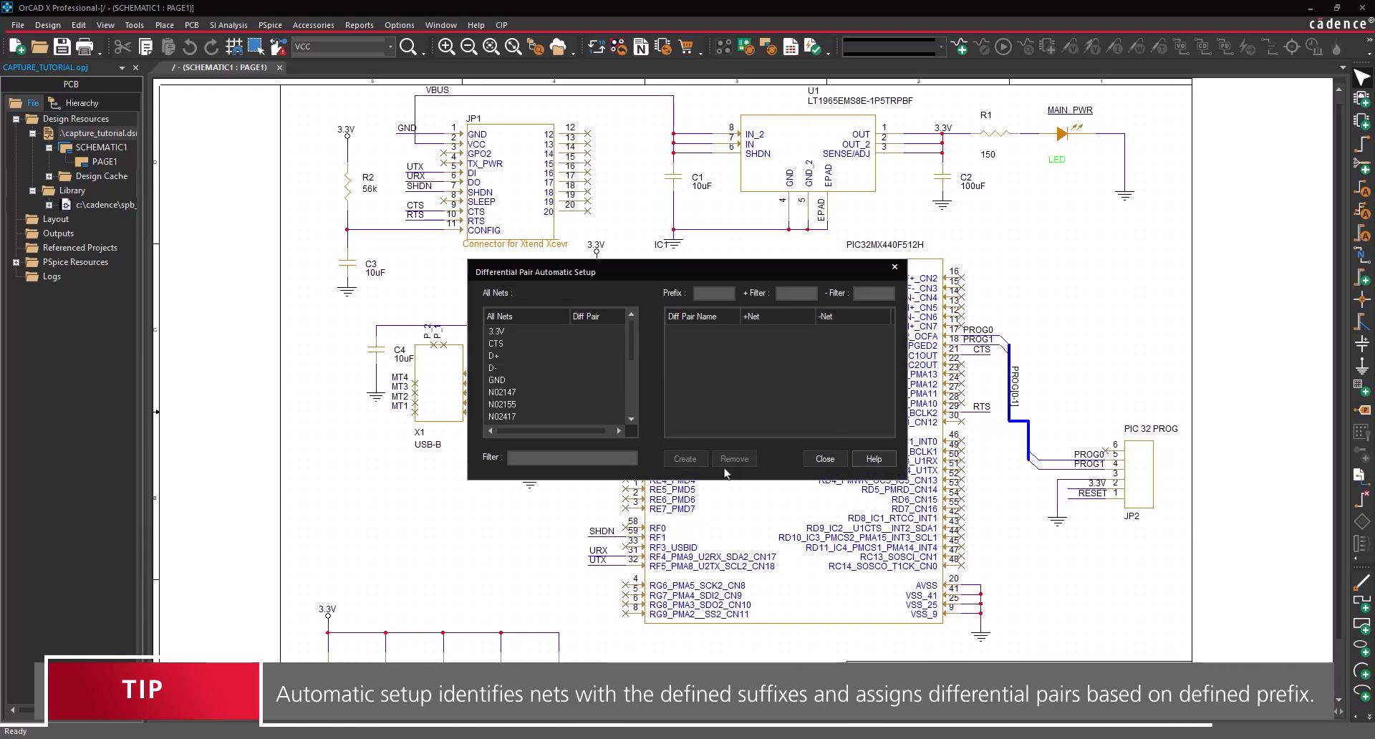
click(708, 292)
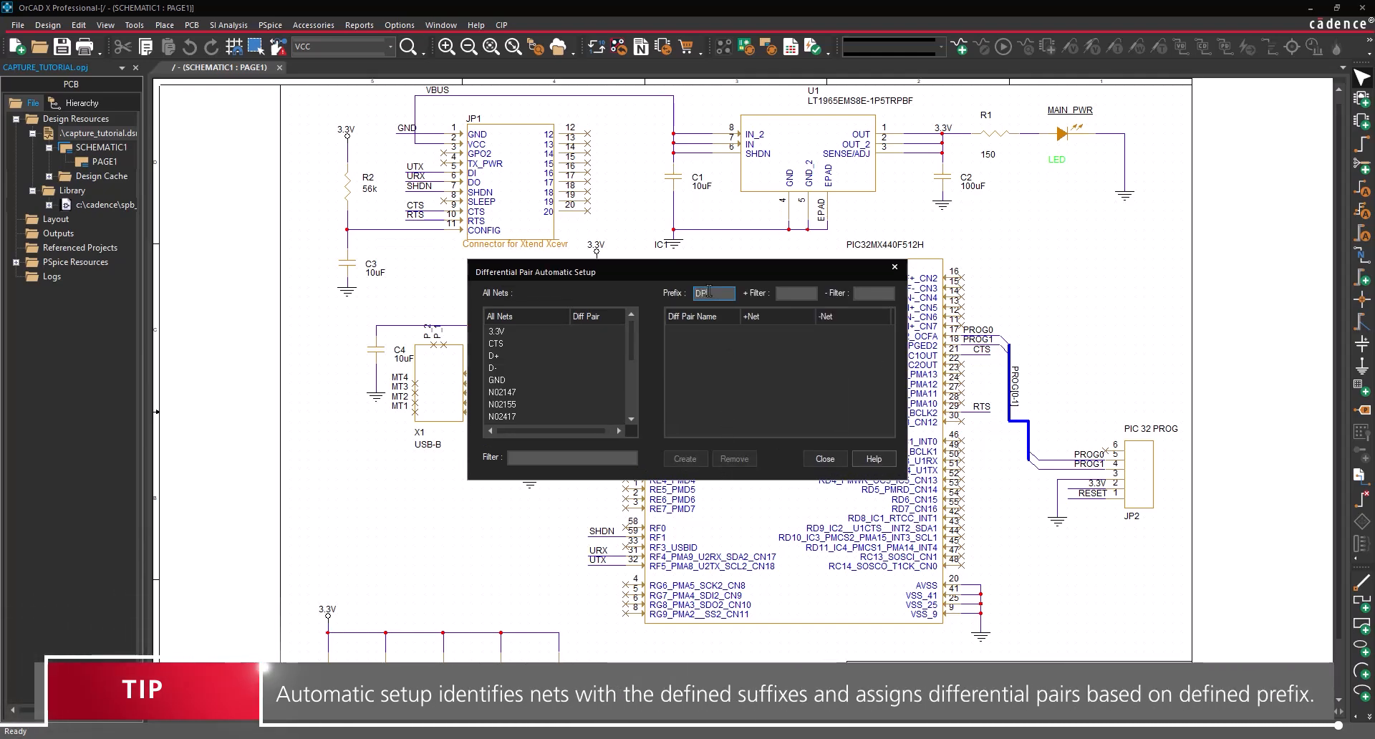
text(DP)
key(Tab)
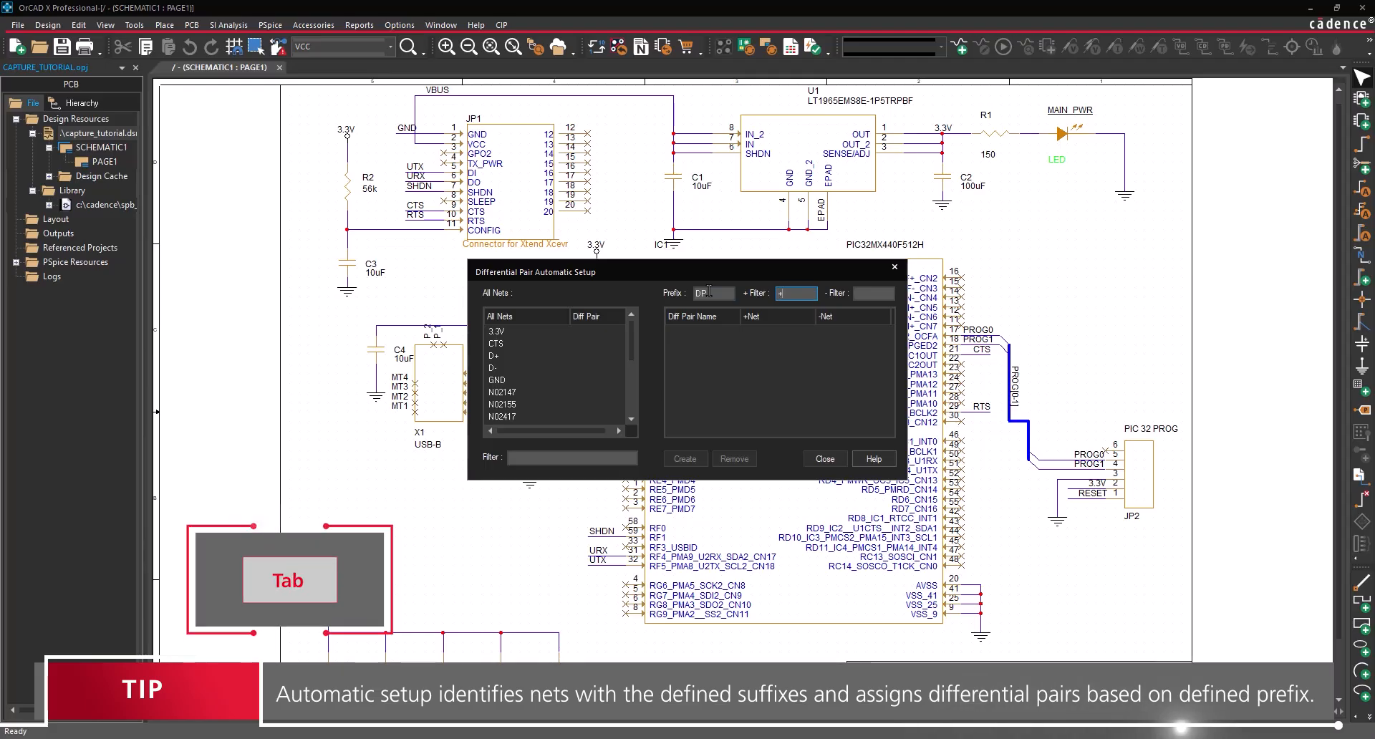
text(+)
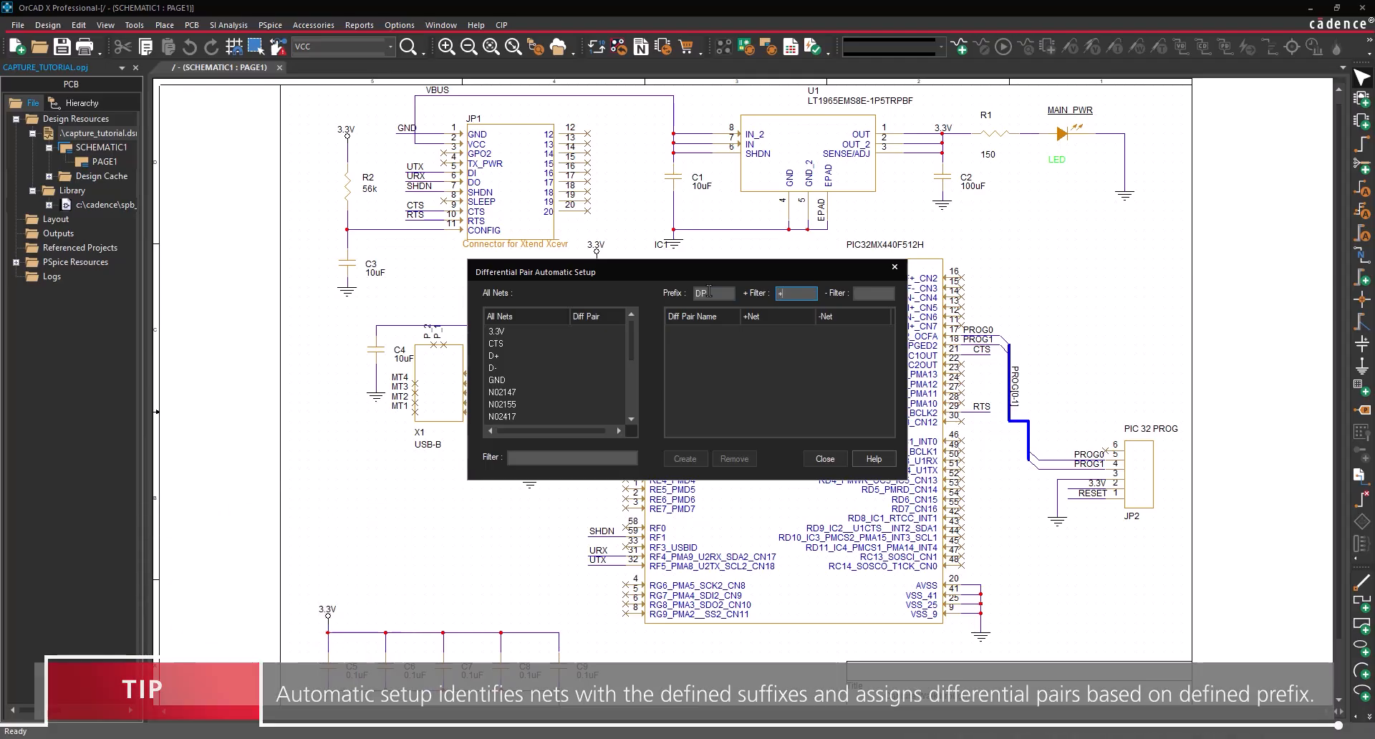
key(Tab)
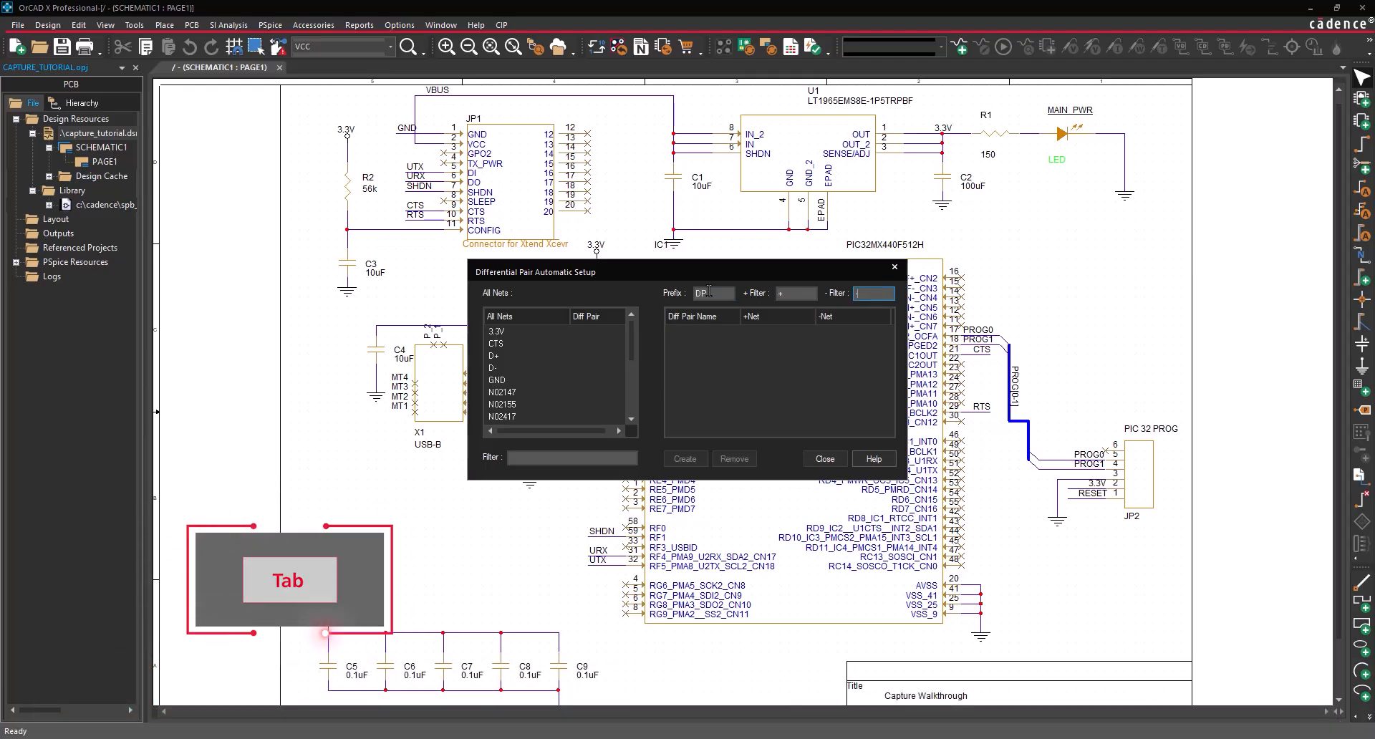
click(694, 345)
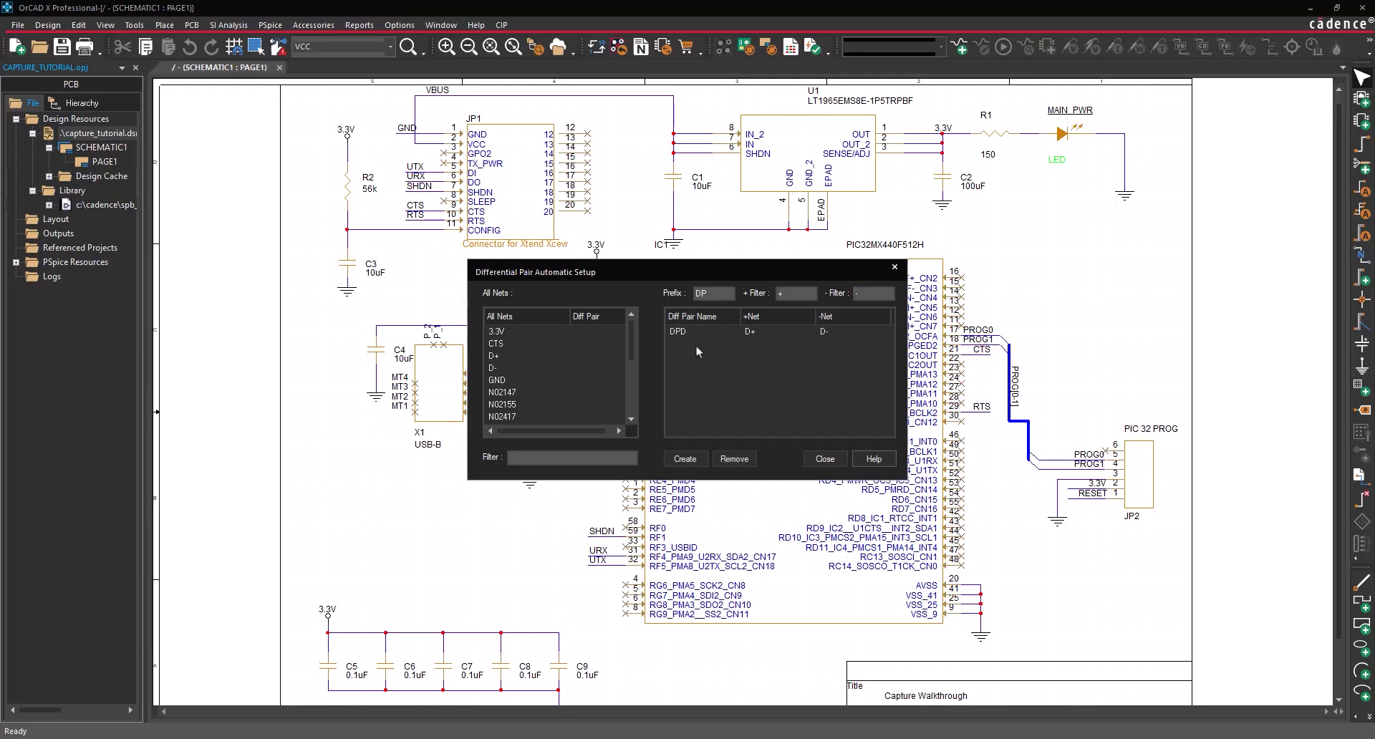
click(684, 458)
click(825, 459)
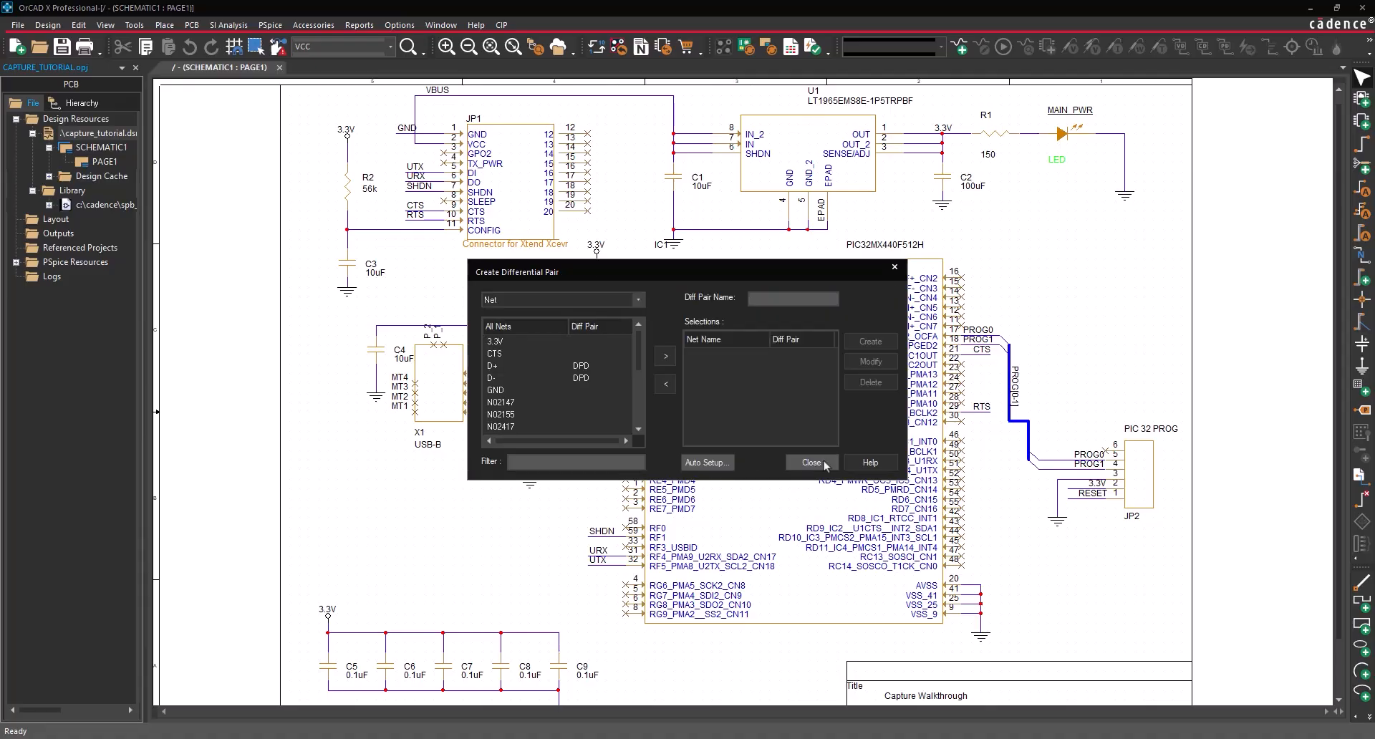
click(811, 462)
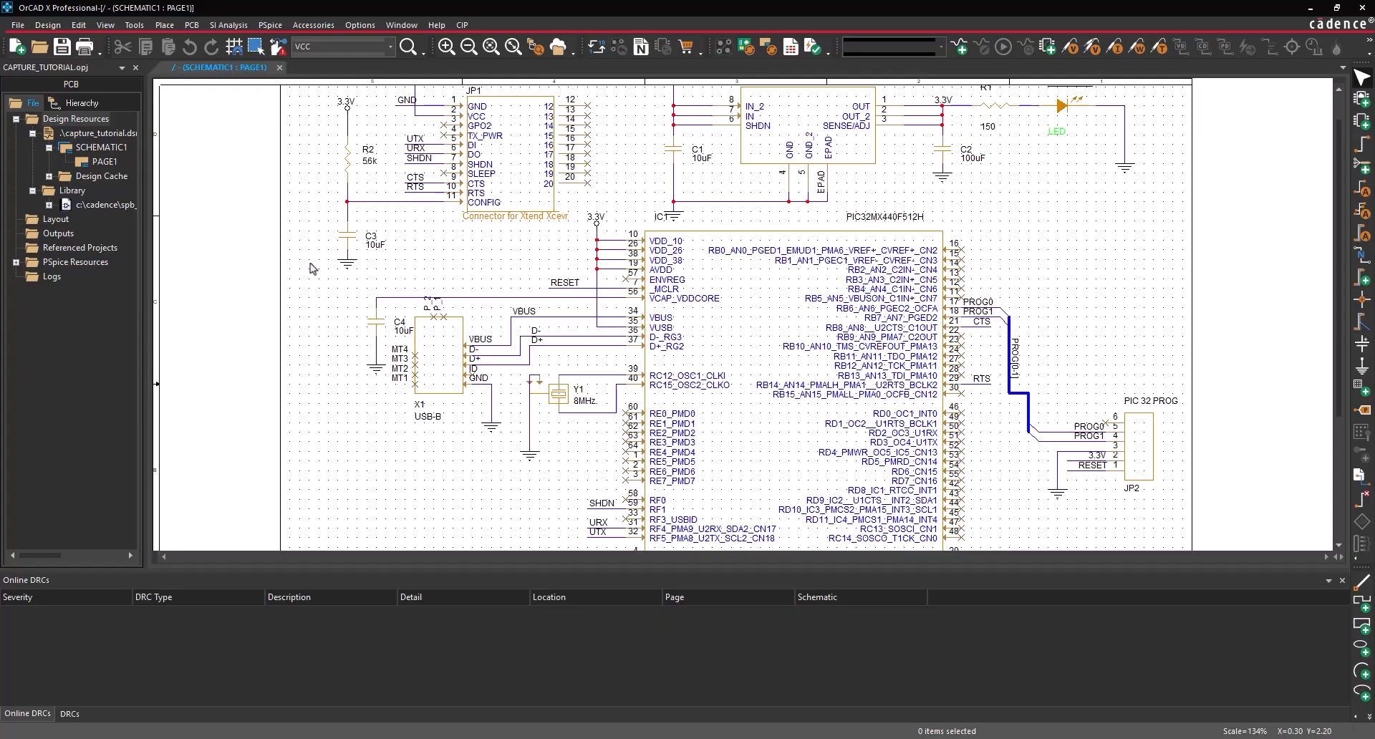
- Open the Design Rules Check dialog for the selected .dsn design
click(108, 133)
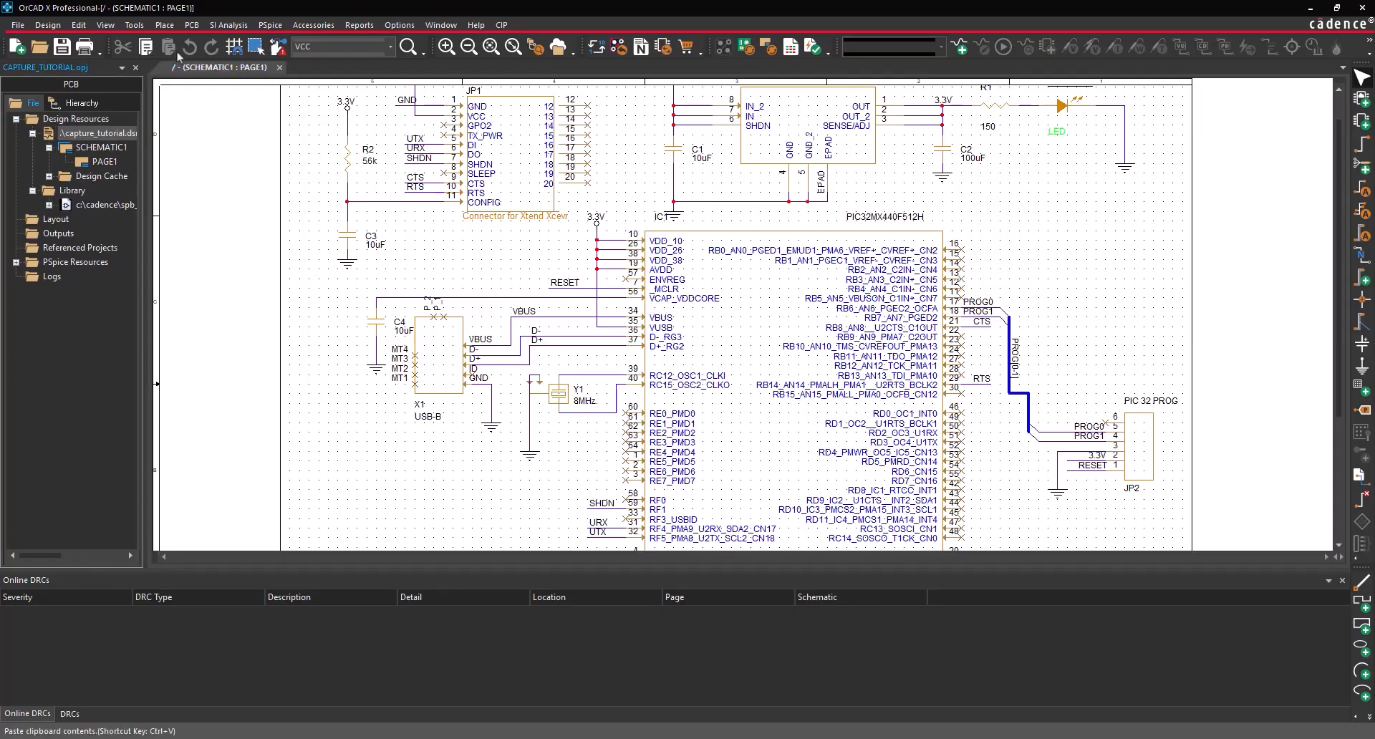
click(195, 27)
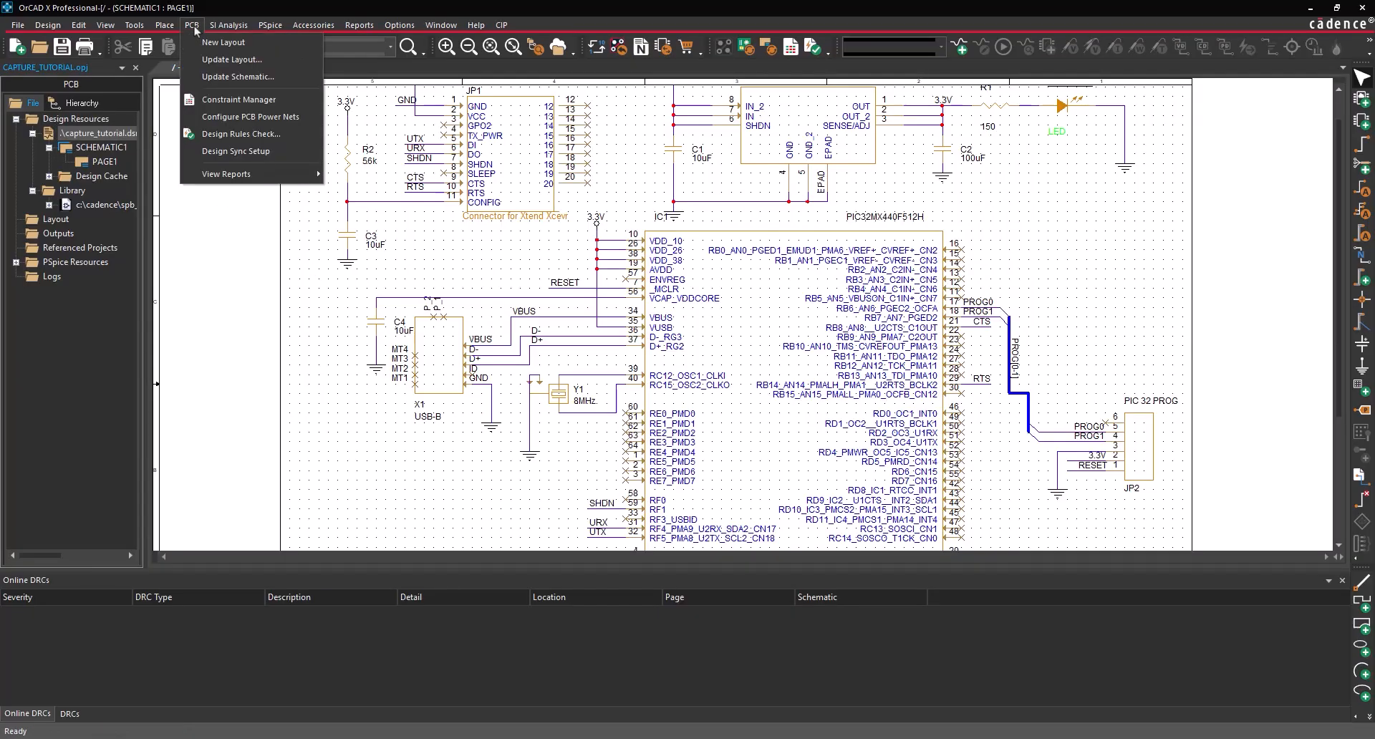
click(211, 134)
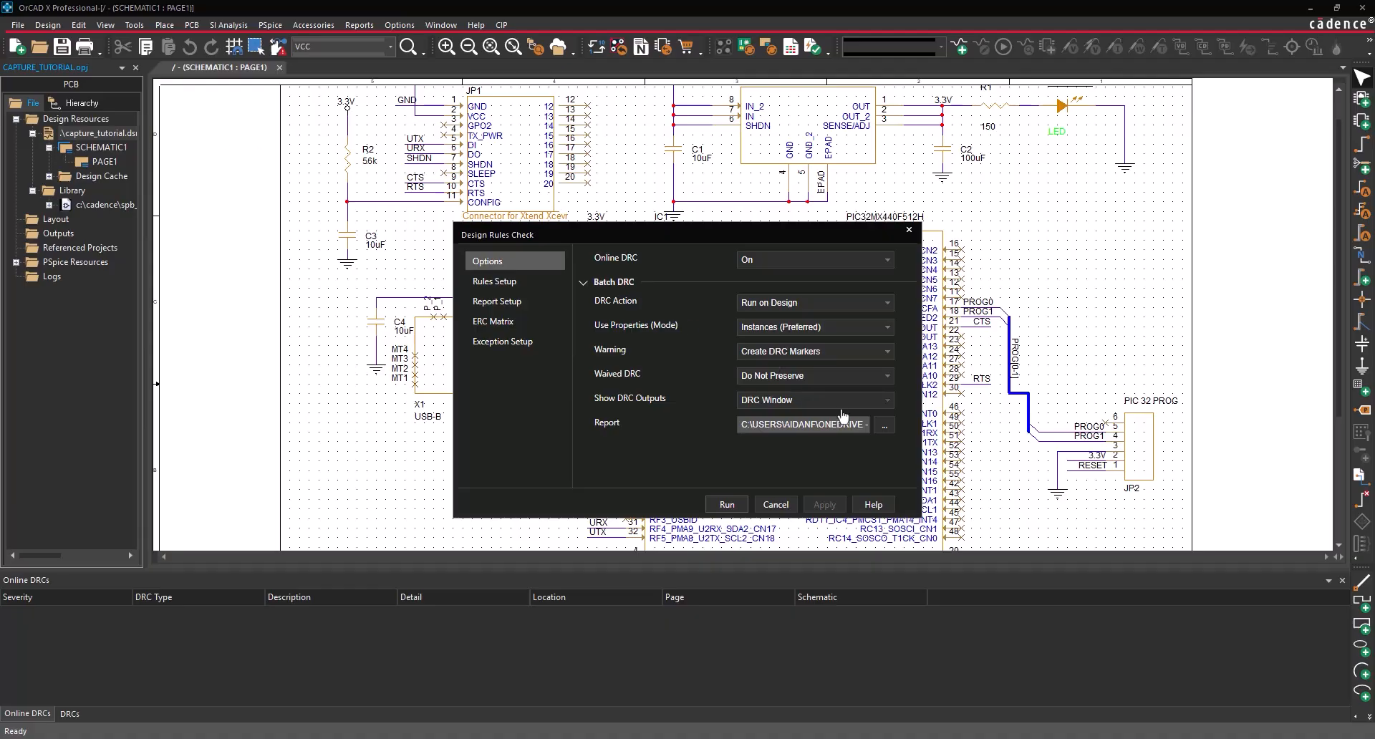
- Set the DRC report file name to capture_tutorial
click(885, 428)
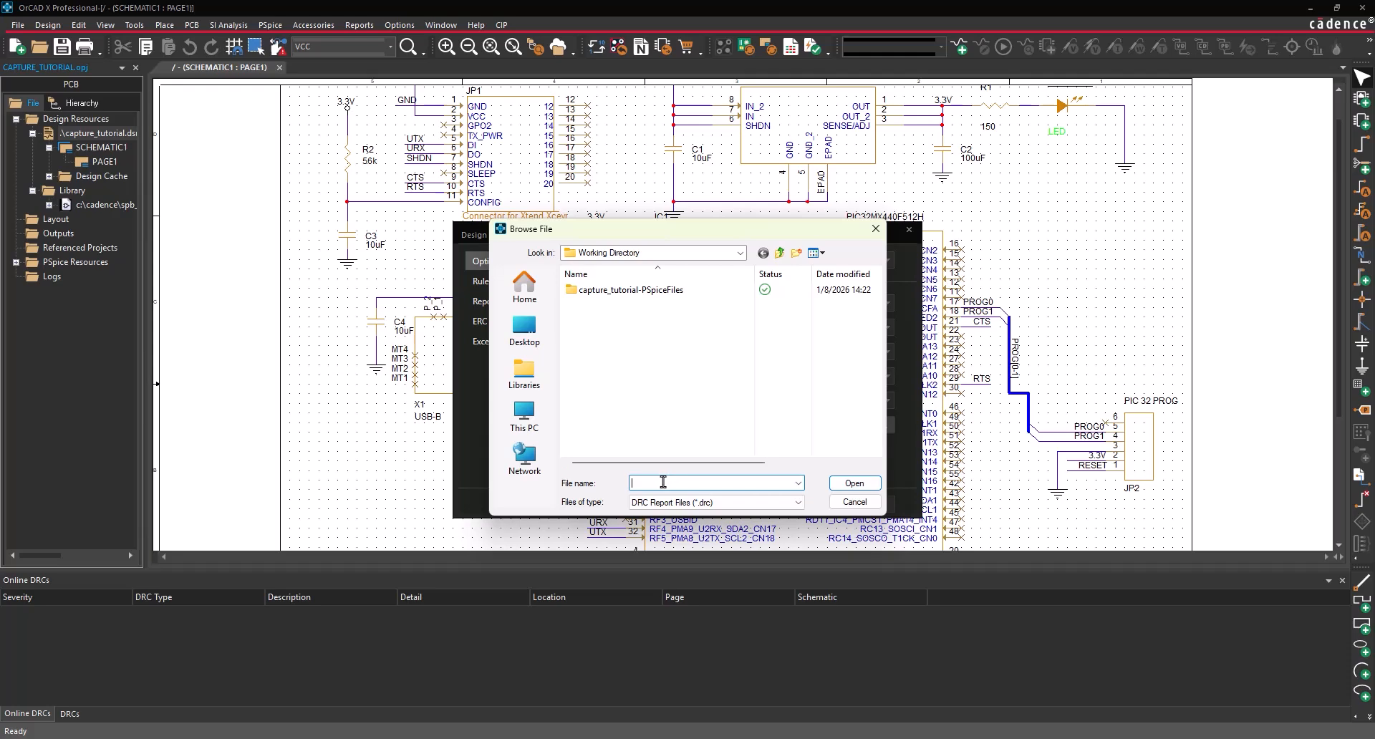
text(capture_tutorial)
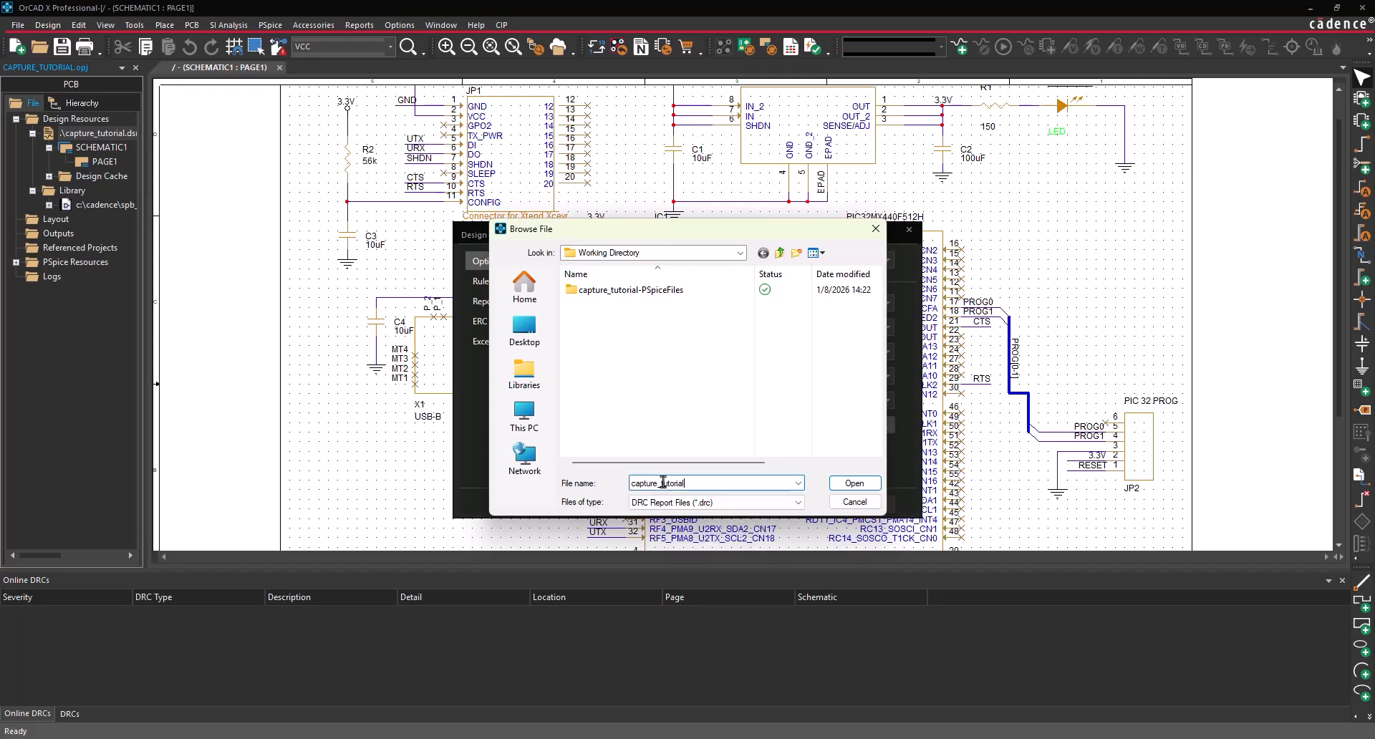
click(846, 485)
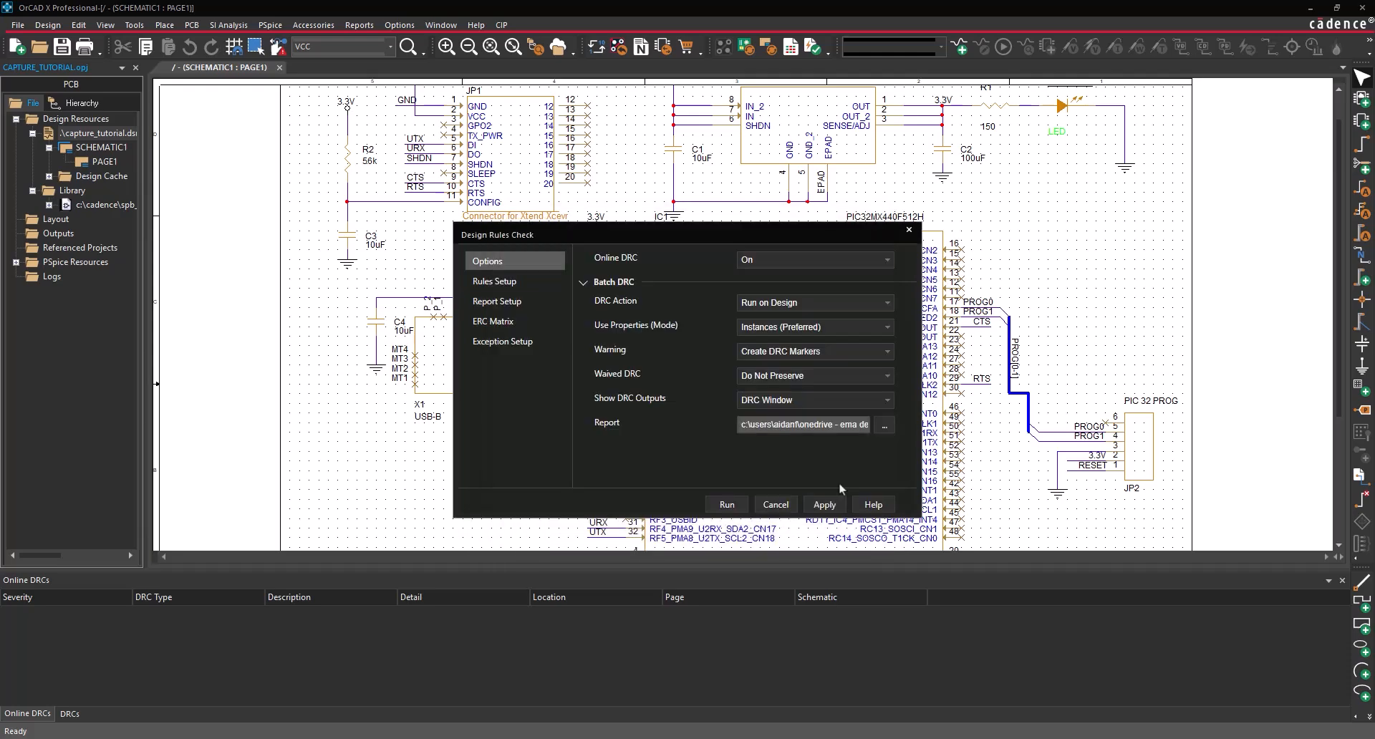
- Review the electrical, physical and simulation checks on the Rules Setup page
click(499, 283)
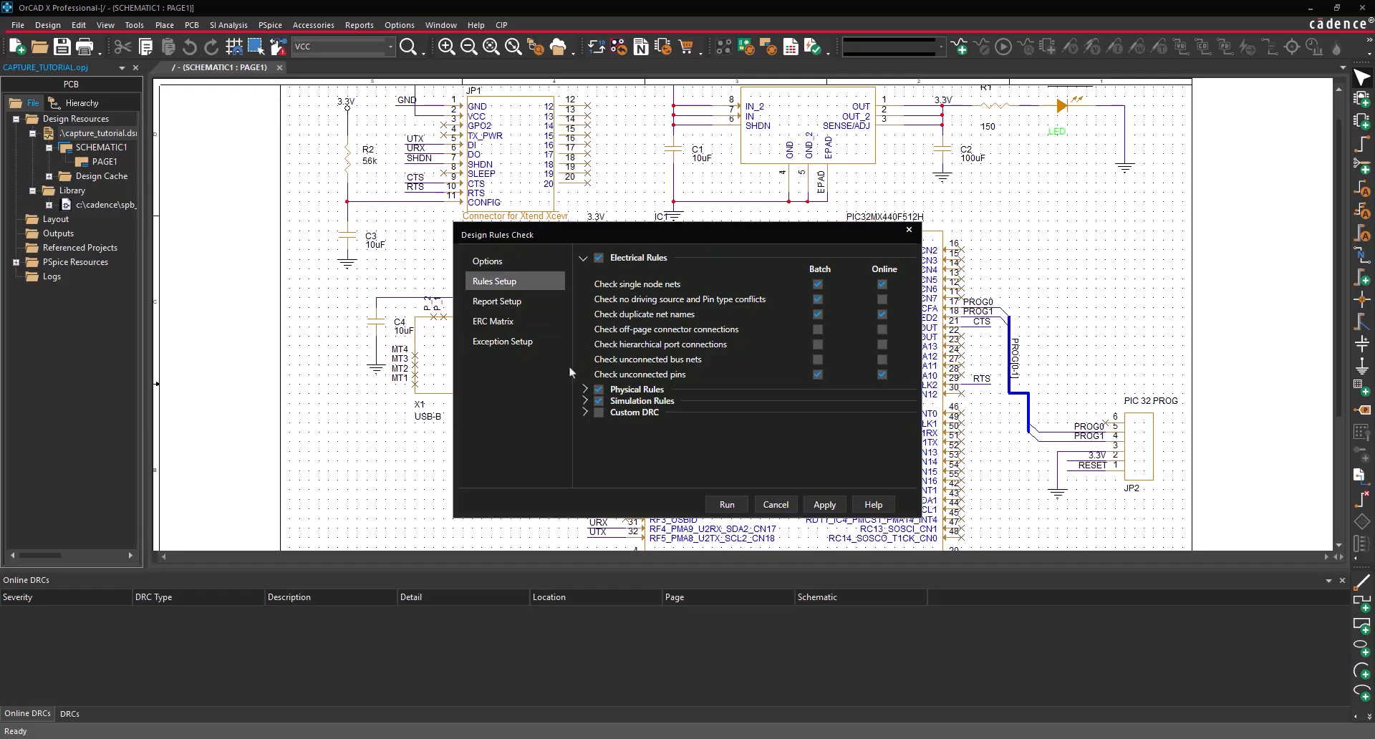
click(585, 389)
scroll(588, 426, down, 3)
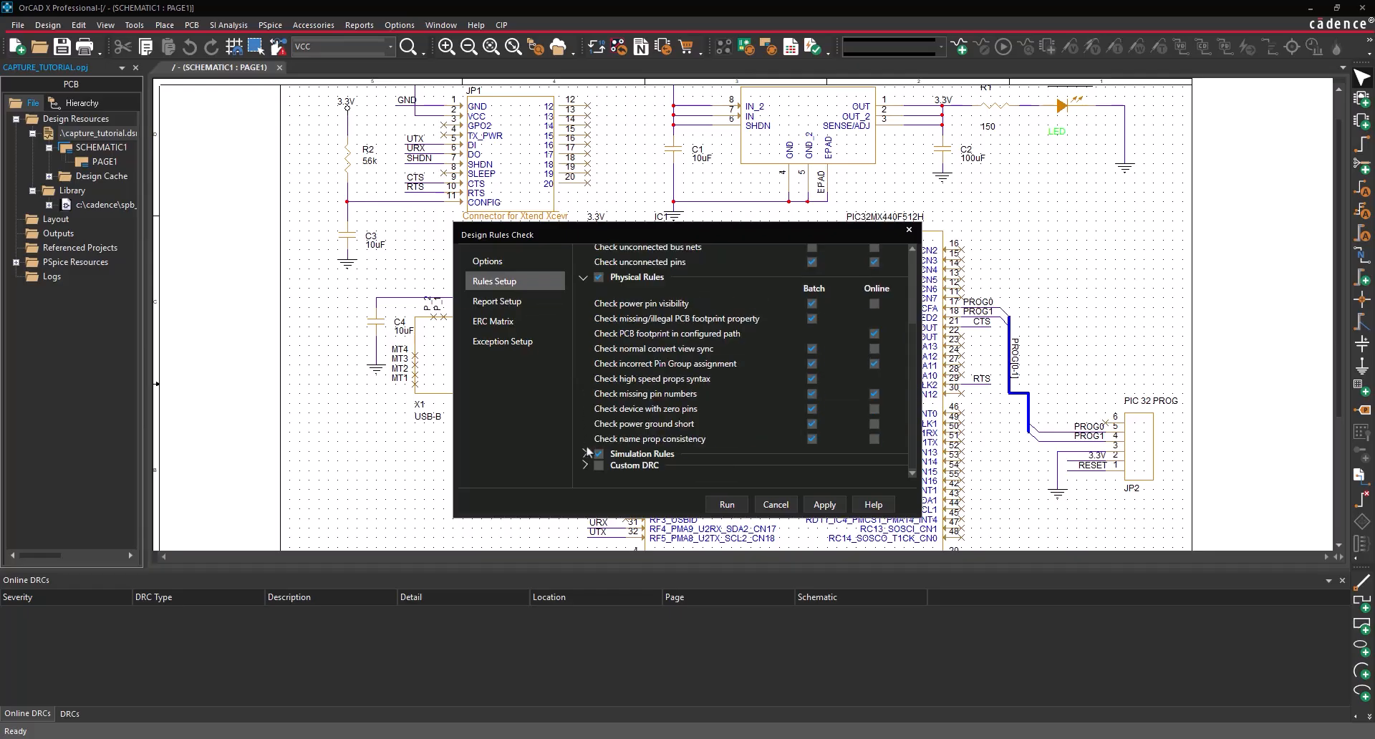
click(585, 449)
scroll(591, 455, down, 1)
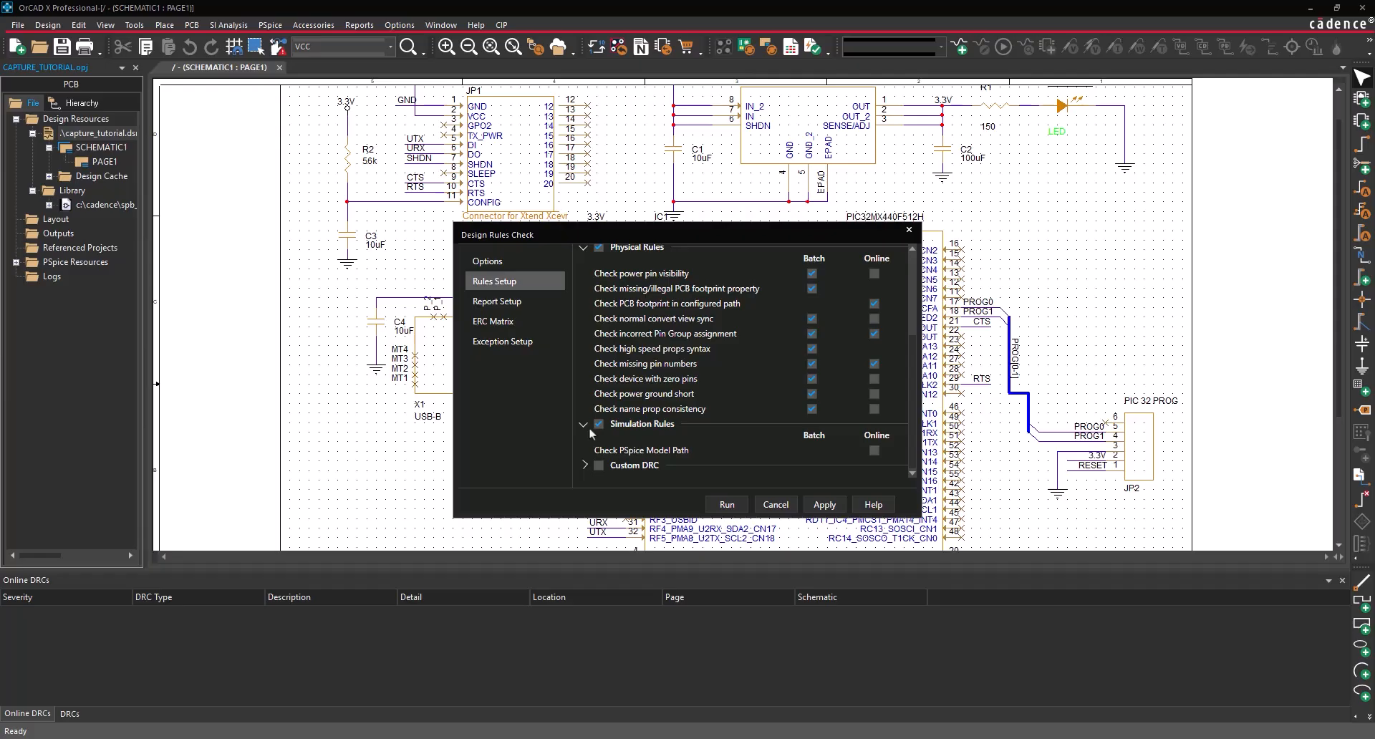
- Review Report Setup, cycle the unconnected-to-bidirectional ERC matrix entry back to clear, then view Exception Setup
click(527, 302)
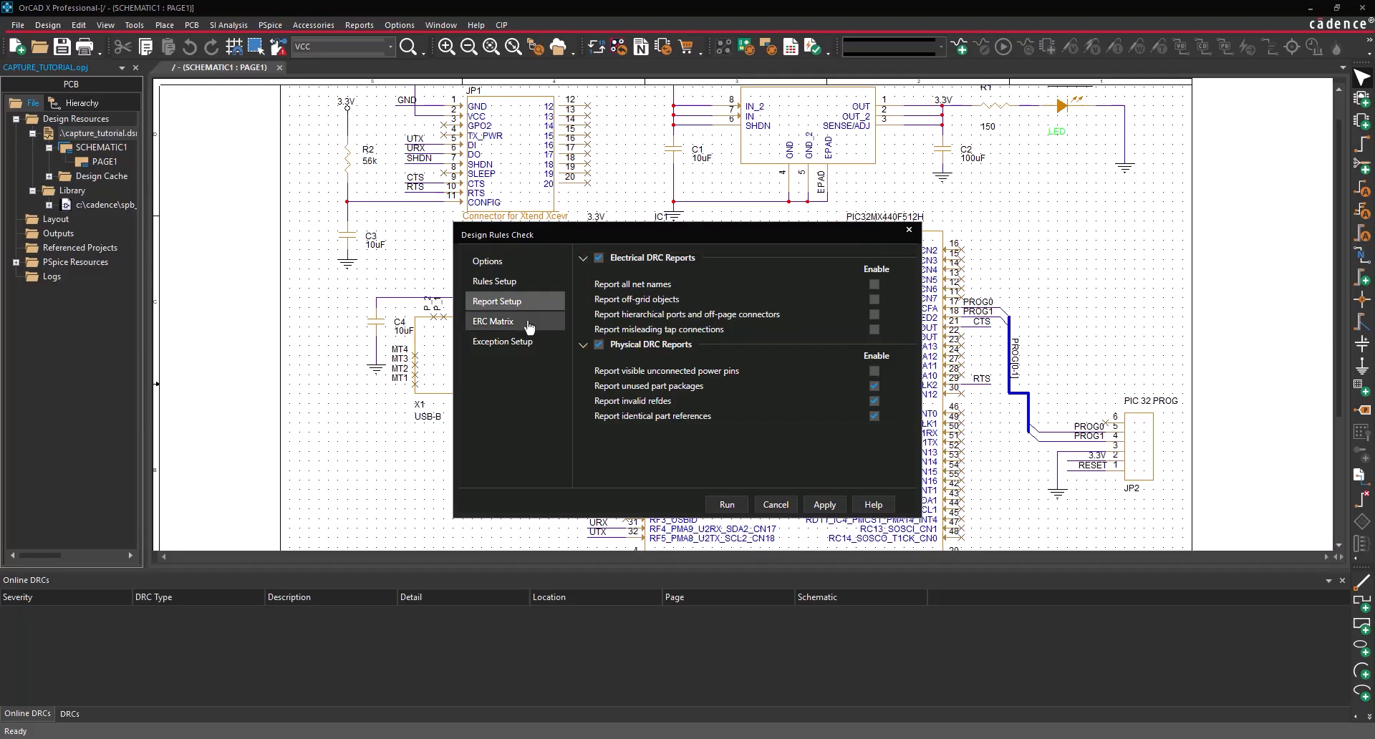
click(529, 325)
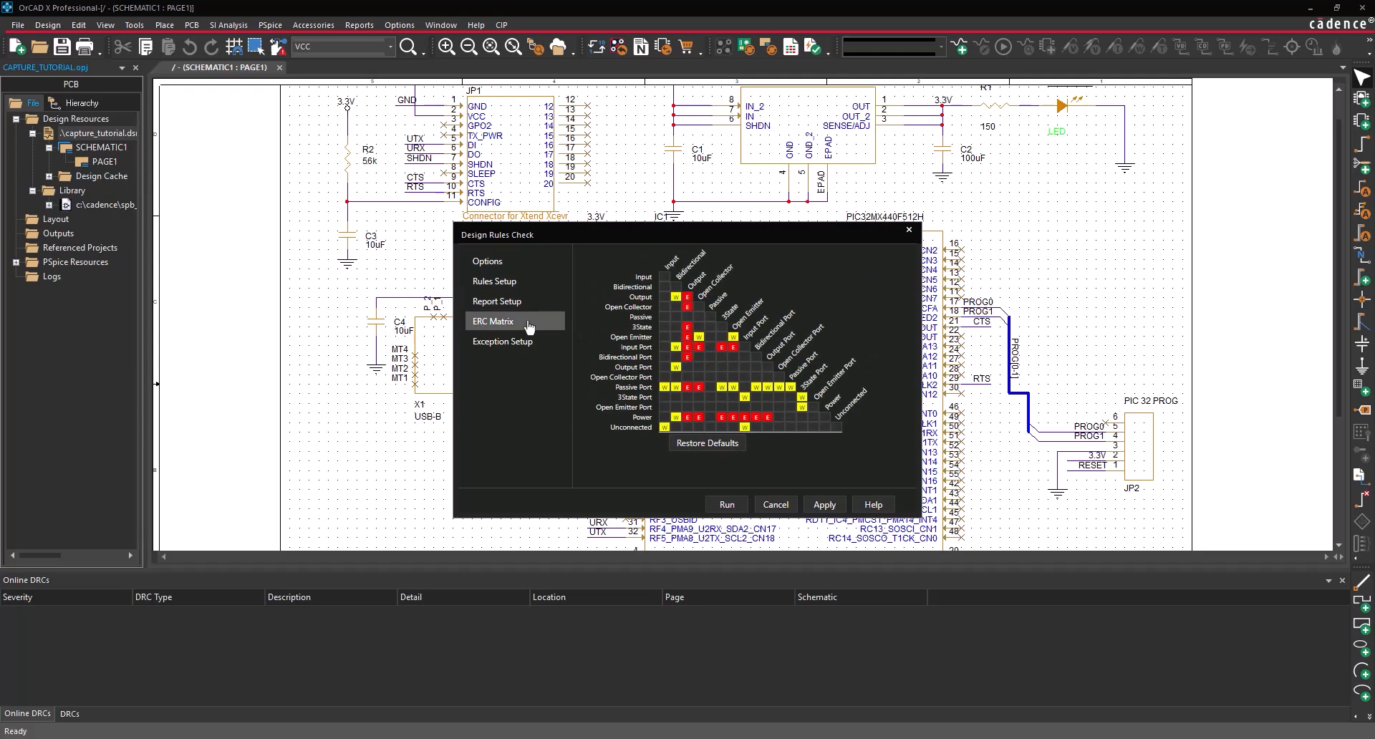
click(675, 427)
click(676, 427)
click(675, 429)
click(527, 348)
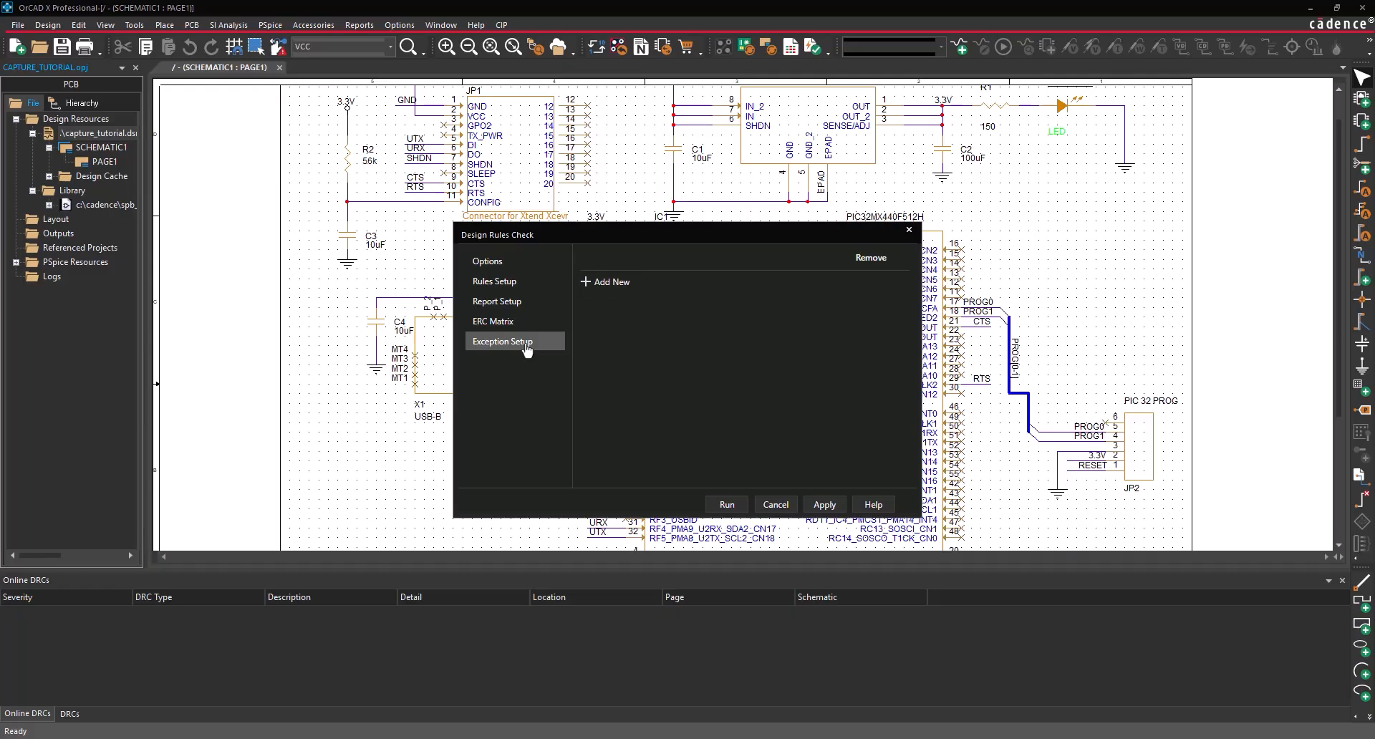
- Run the design rules check, accepting the undo-history clear and declining the session log
click(716, 506)
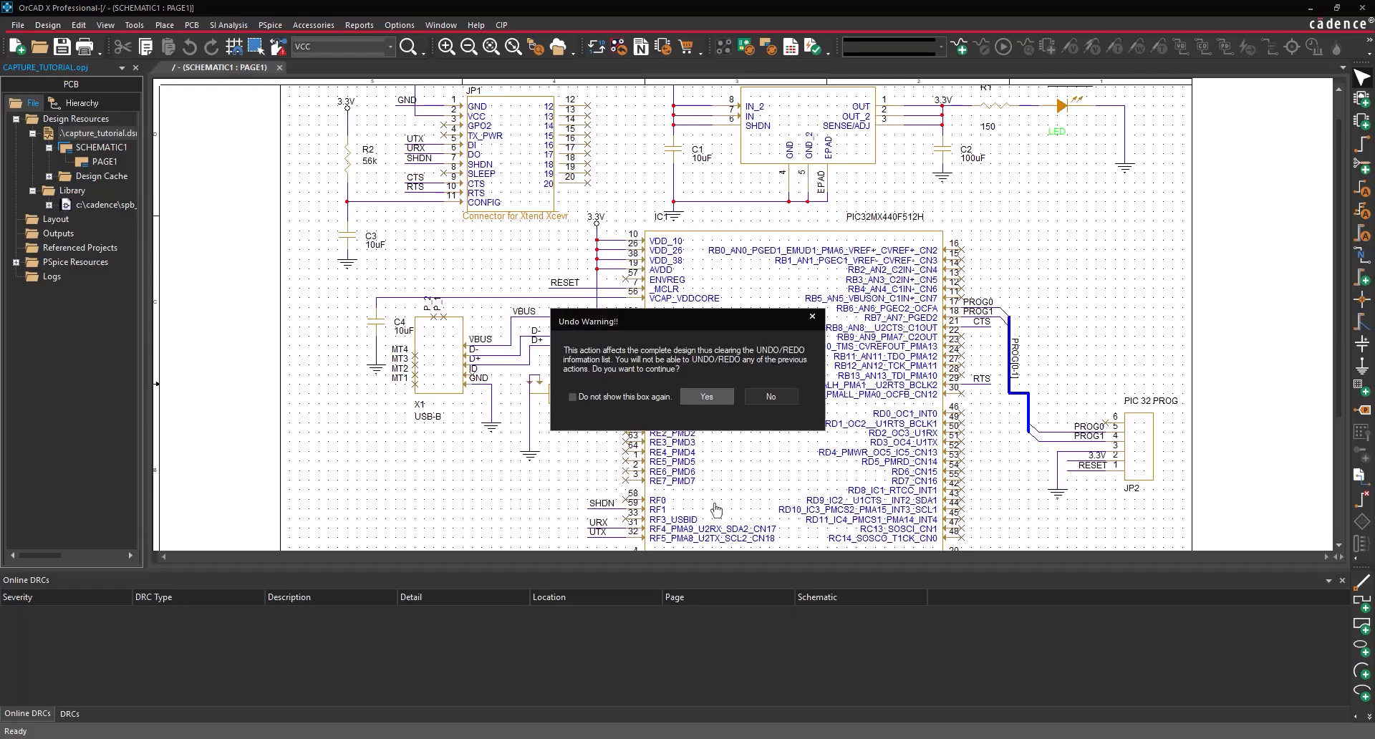
click(702, 396)
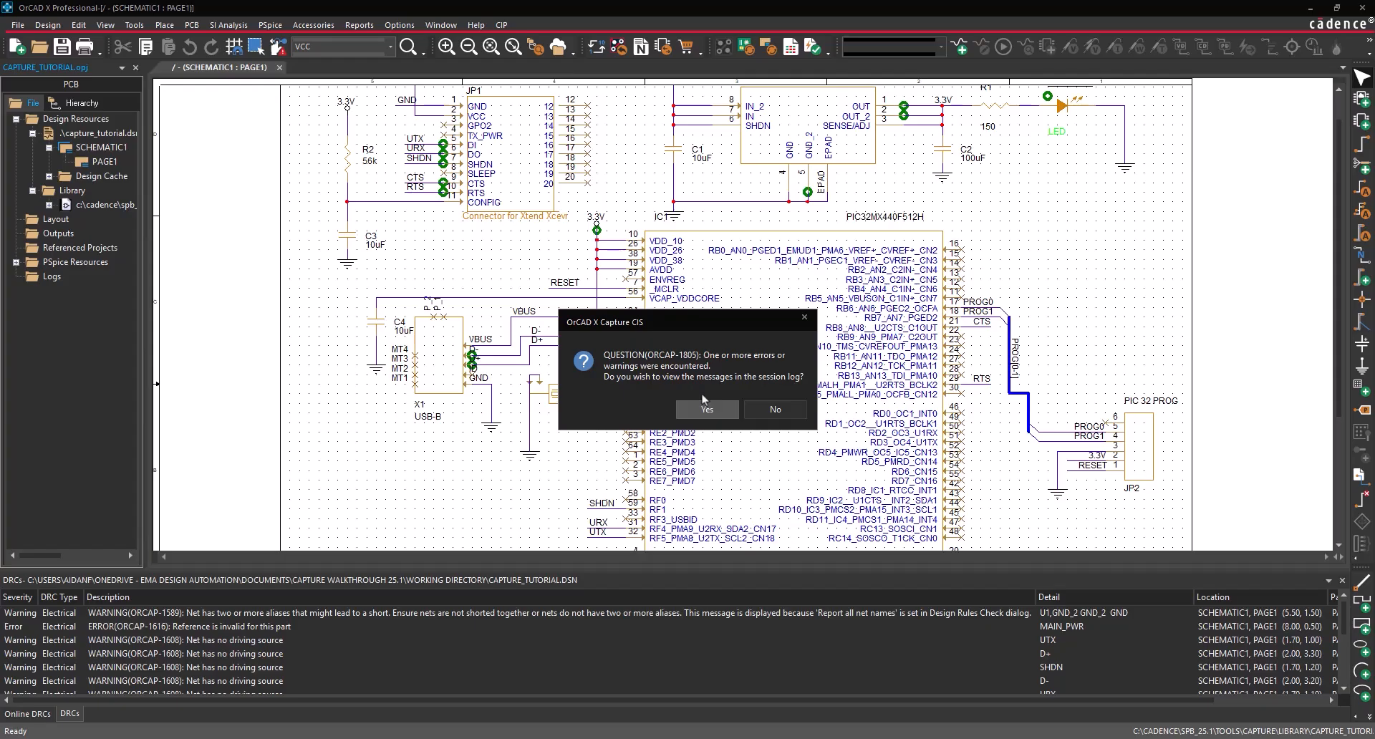
click(760, 414)
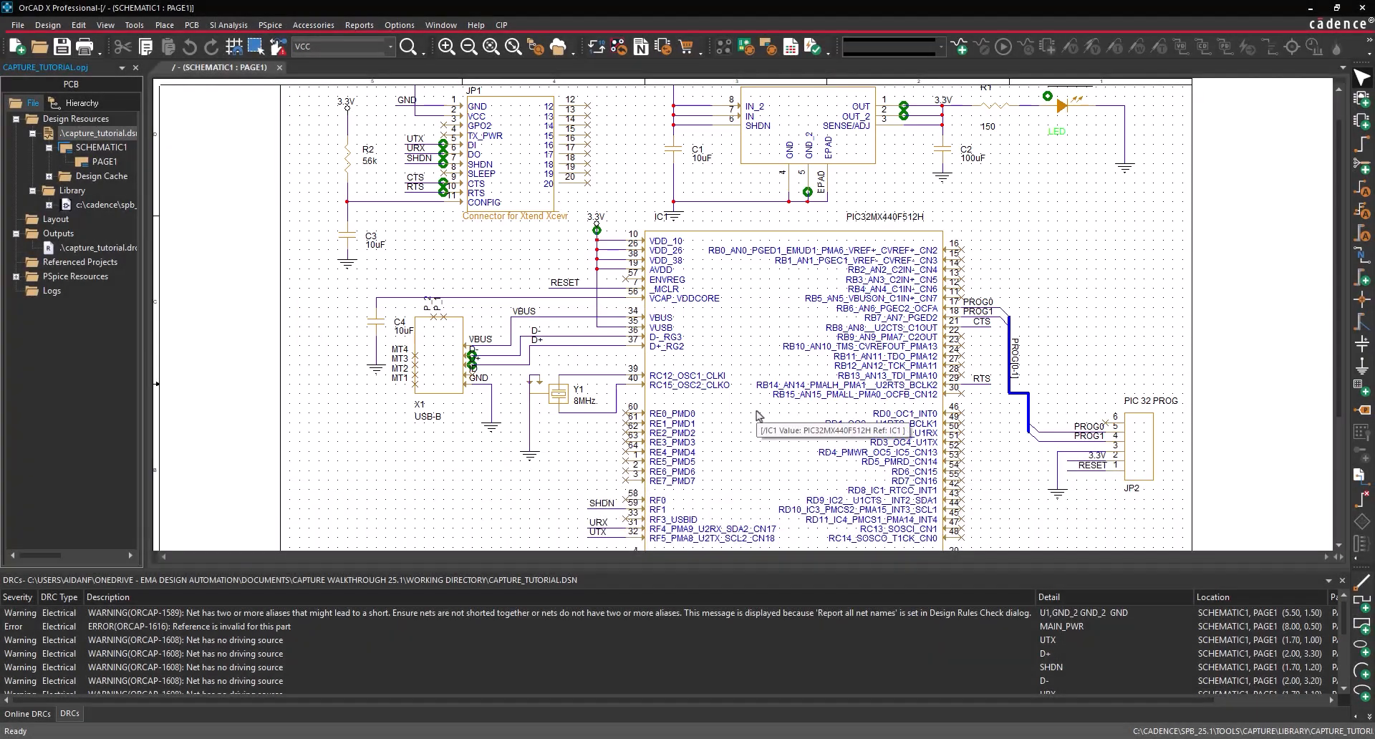
- Waive the UTX no-driving-source warning on JP1 pin 5
click(74, 715)
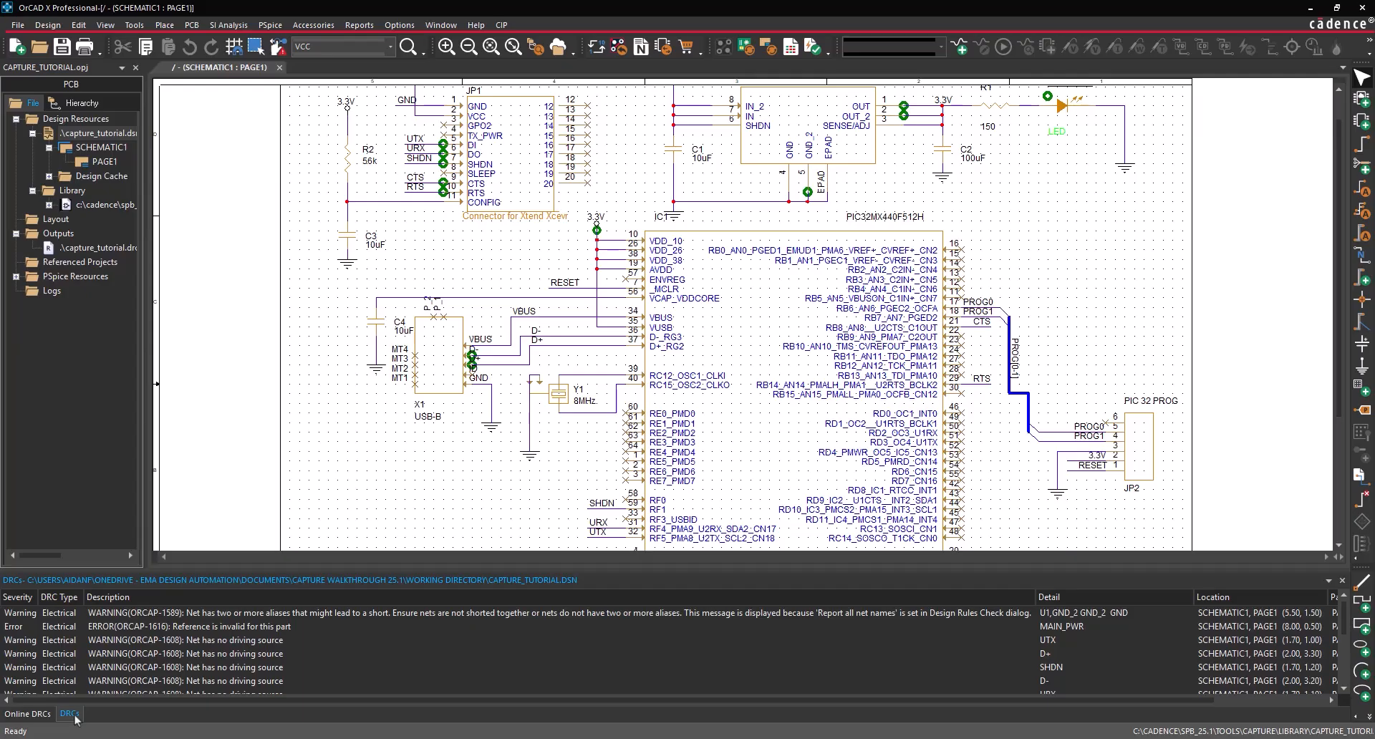
double_click(140, 642)
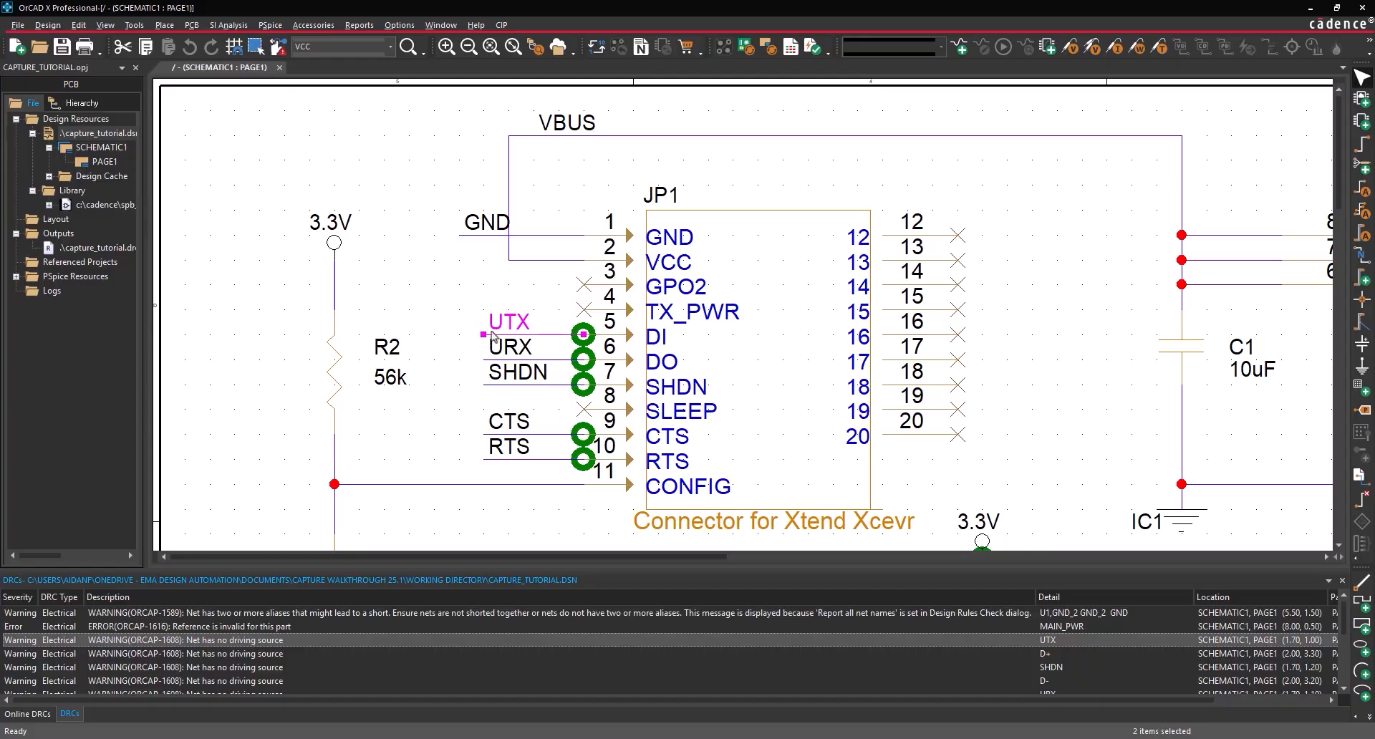
double_click(584, 331)
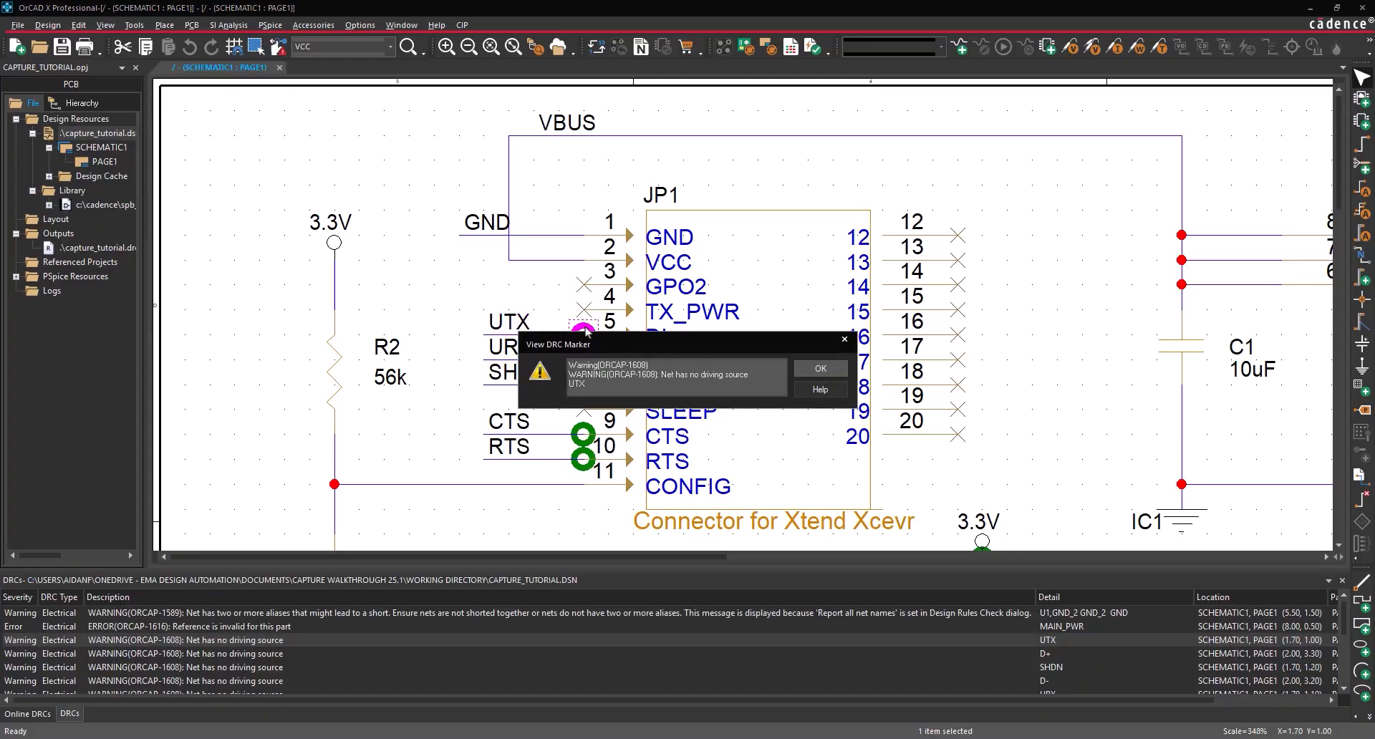
click(817, 369)
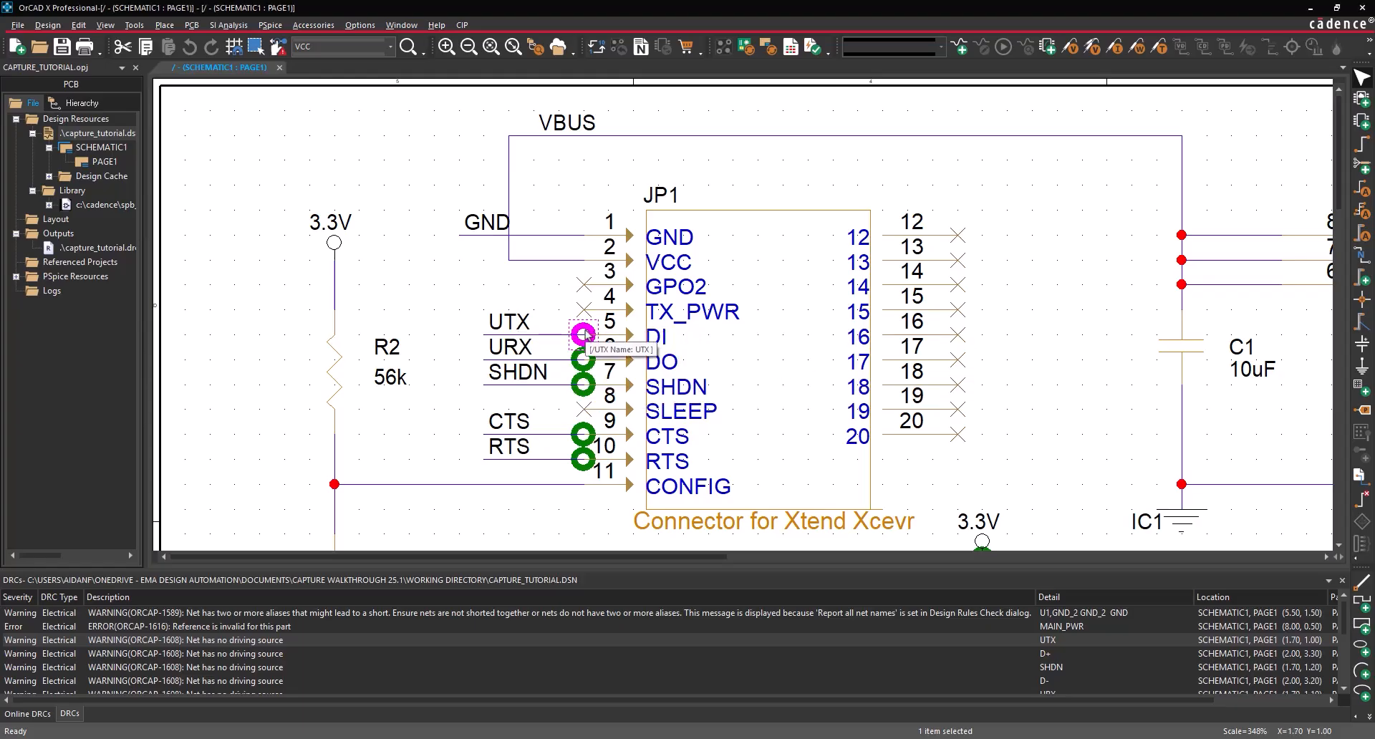
right_click(586, 331)
click(627, 408)
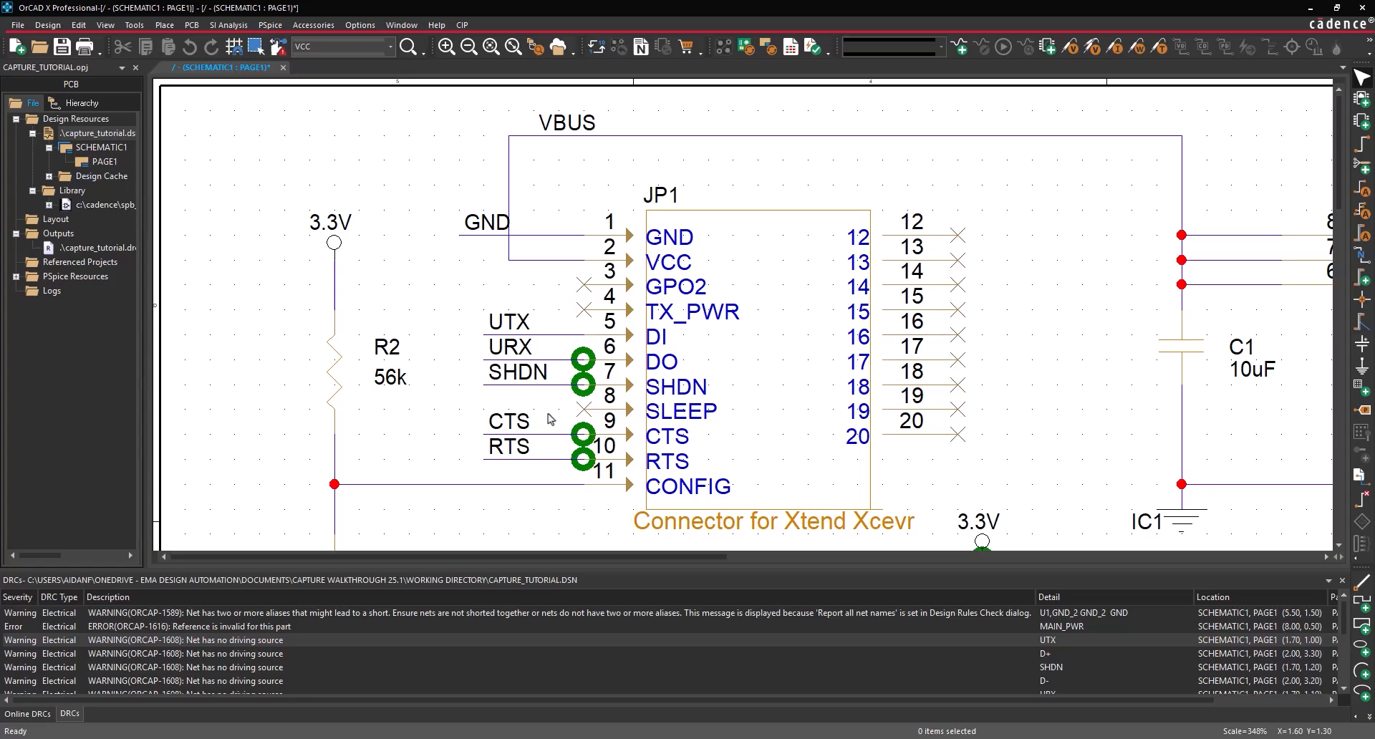
key(alt+Tab)
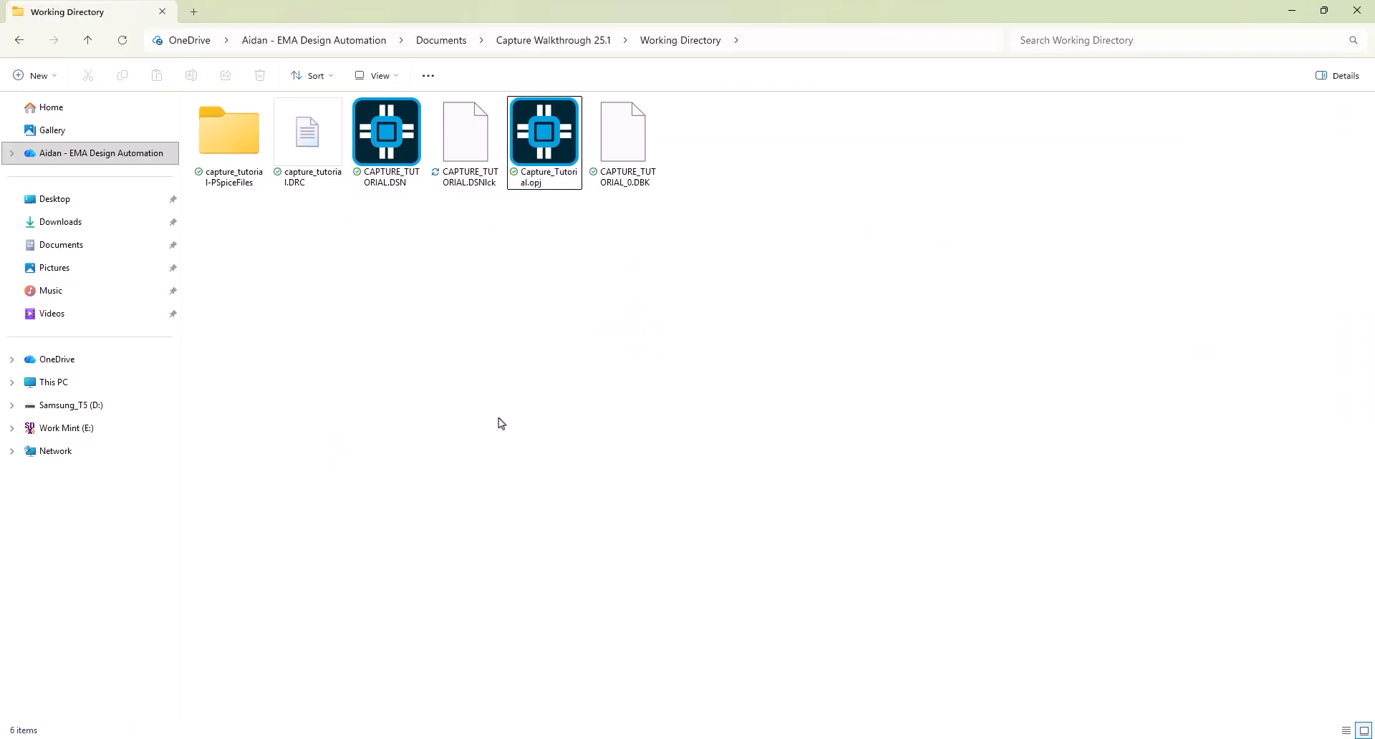
click(315, 149)
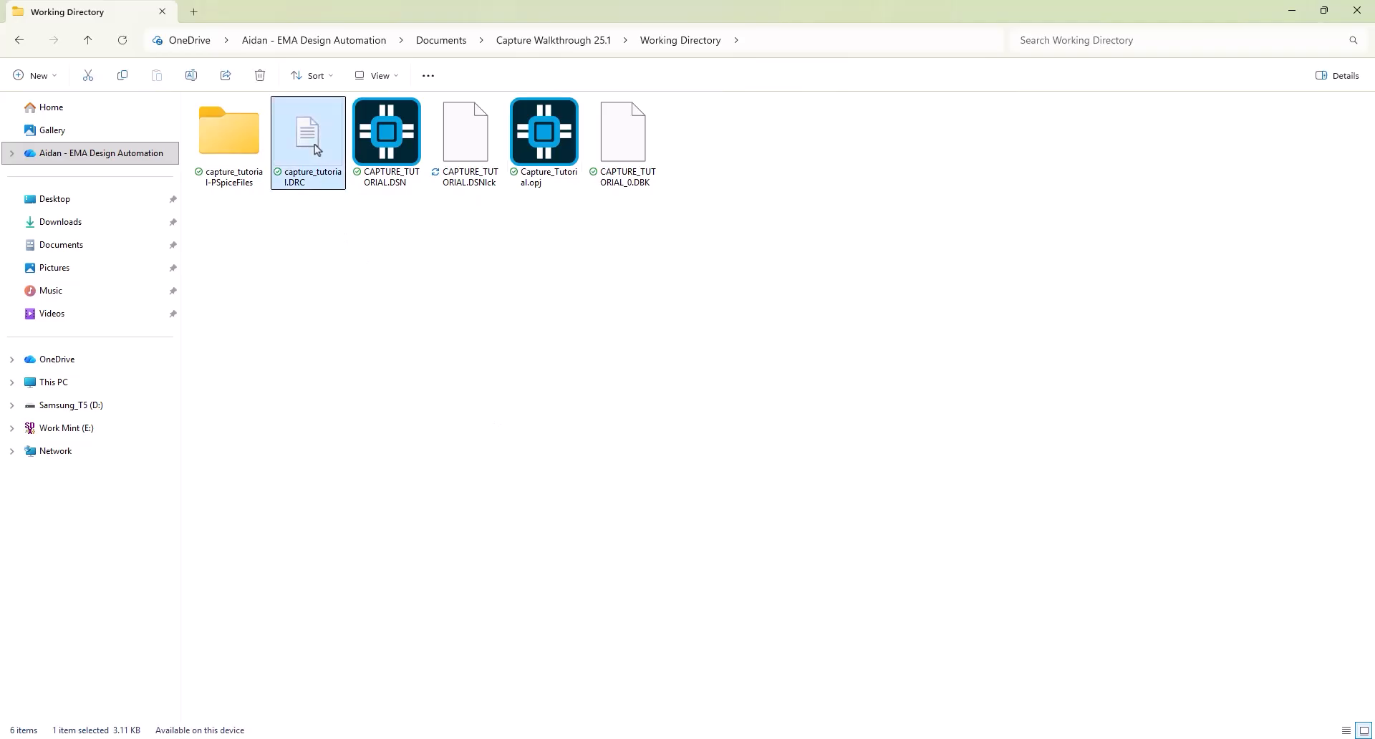
double_click(315, 149)
scroll(723, 336, down, 14)
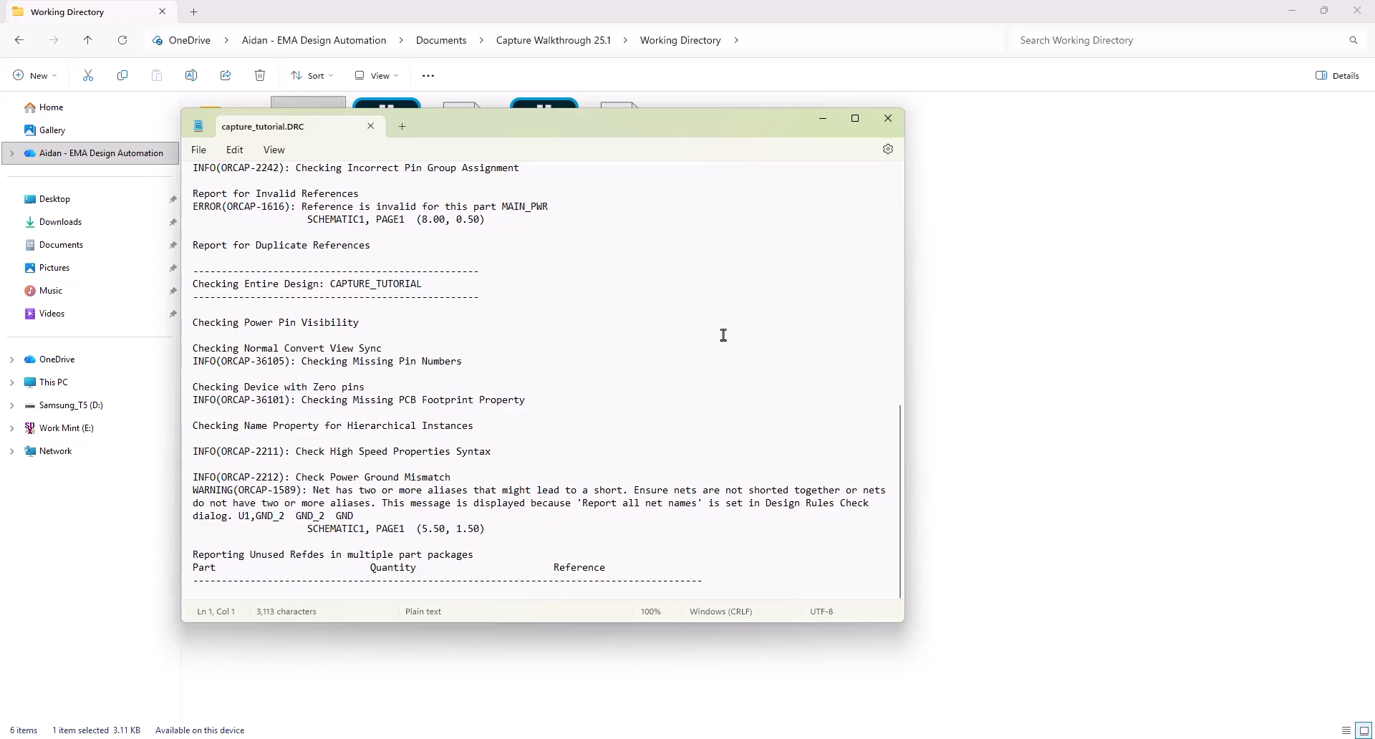
click(888, 118)
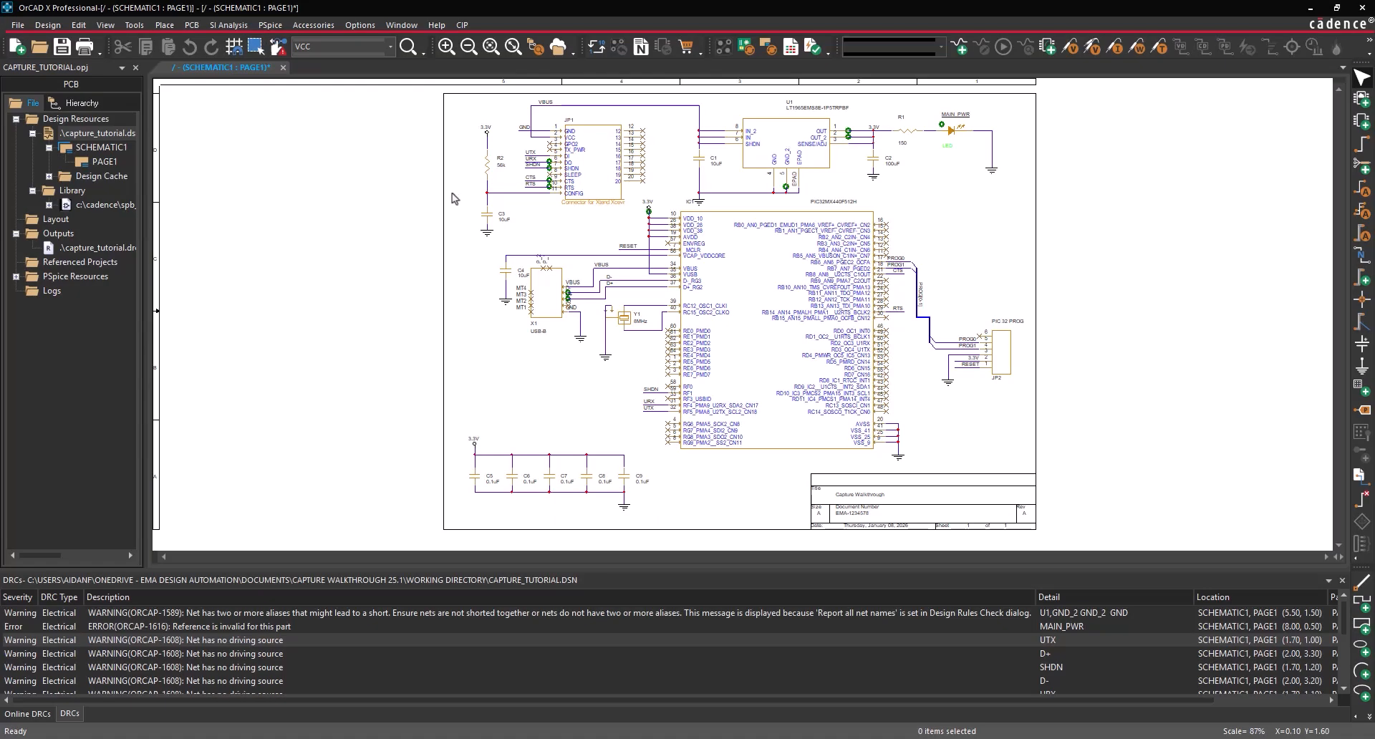
- Run Design Rules Check with the Delete DRC Markers action and save the design
click(100, 135)
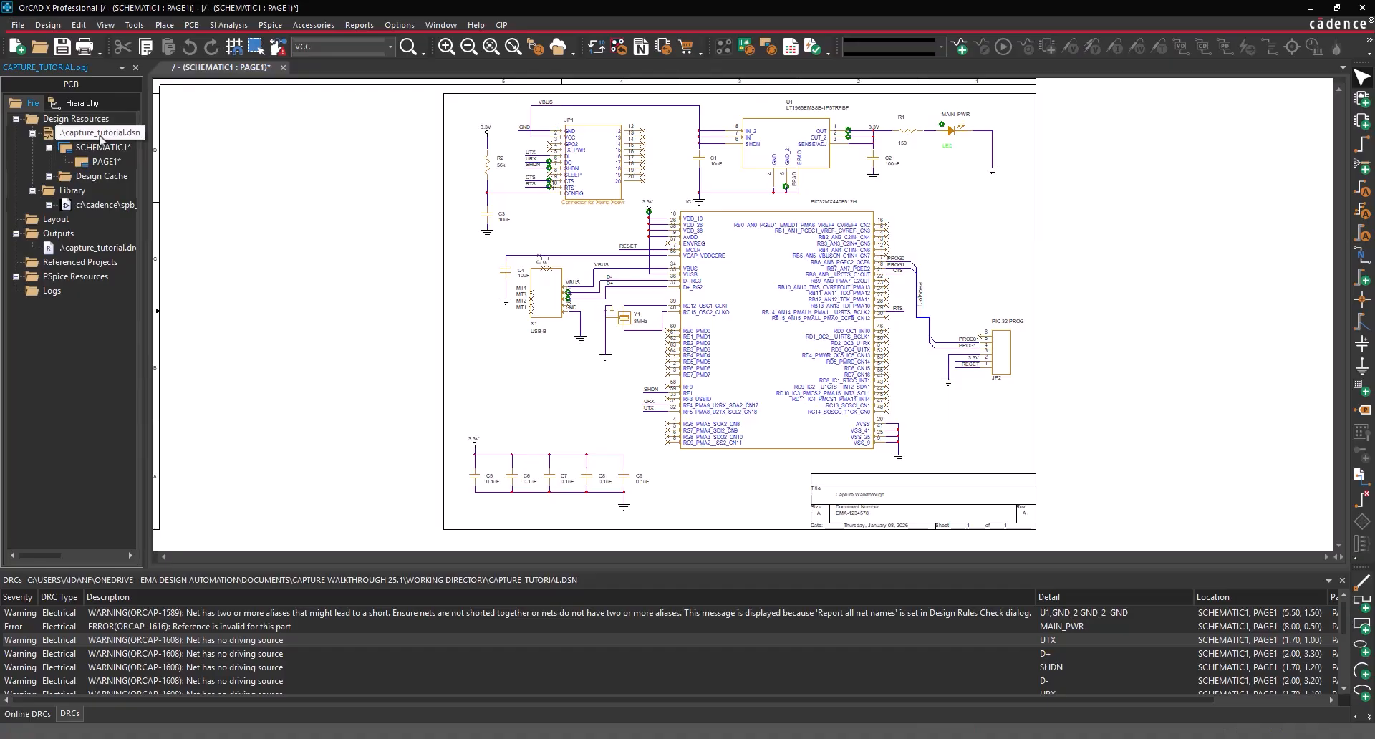
click(192, 25)
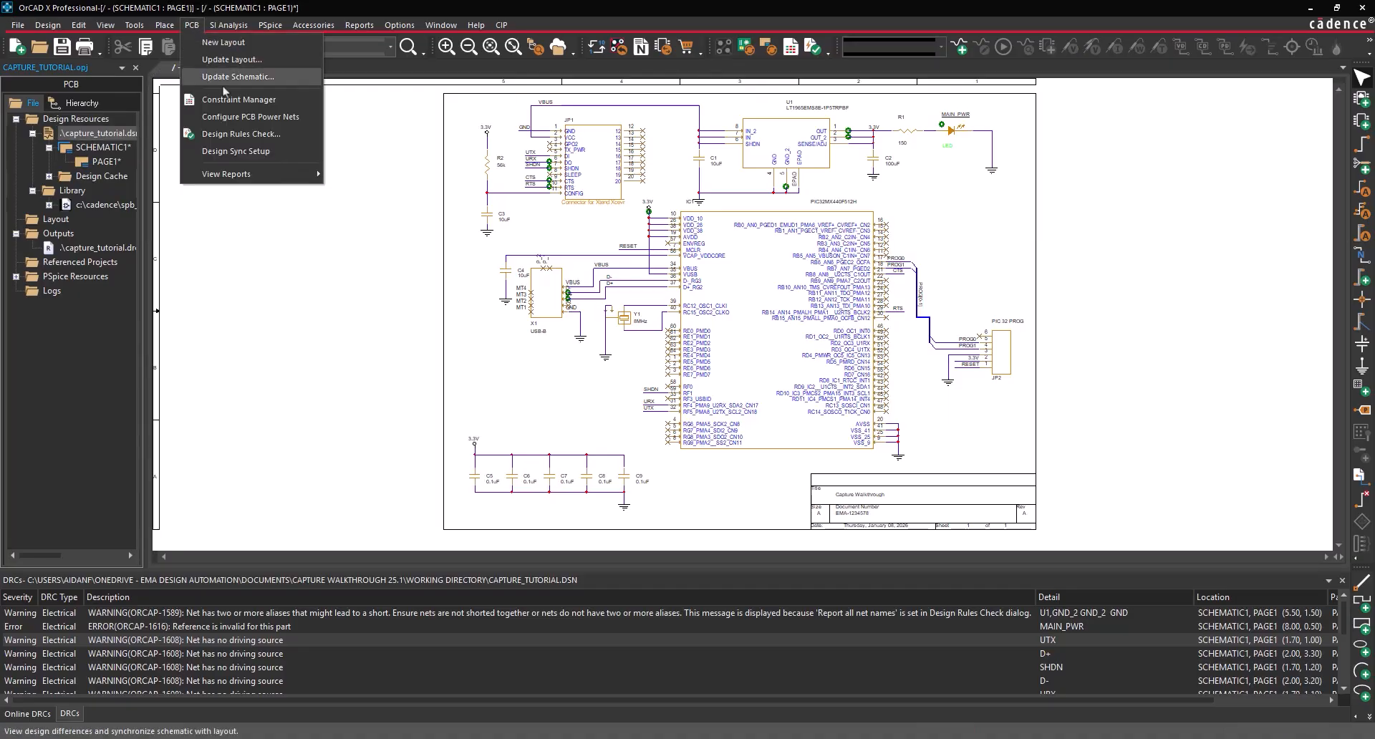
click(231, 136)
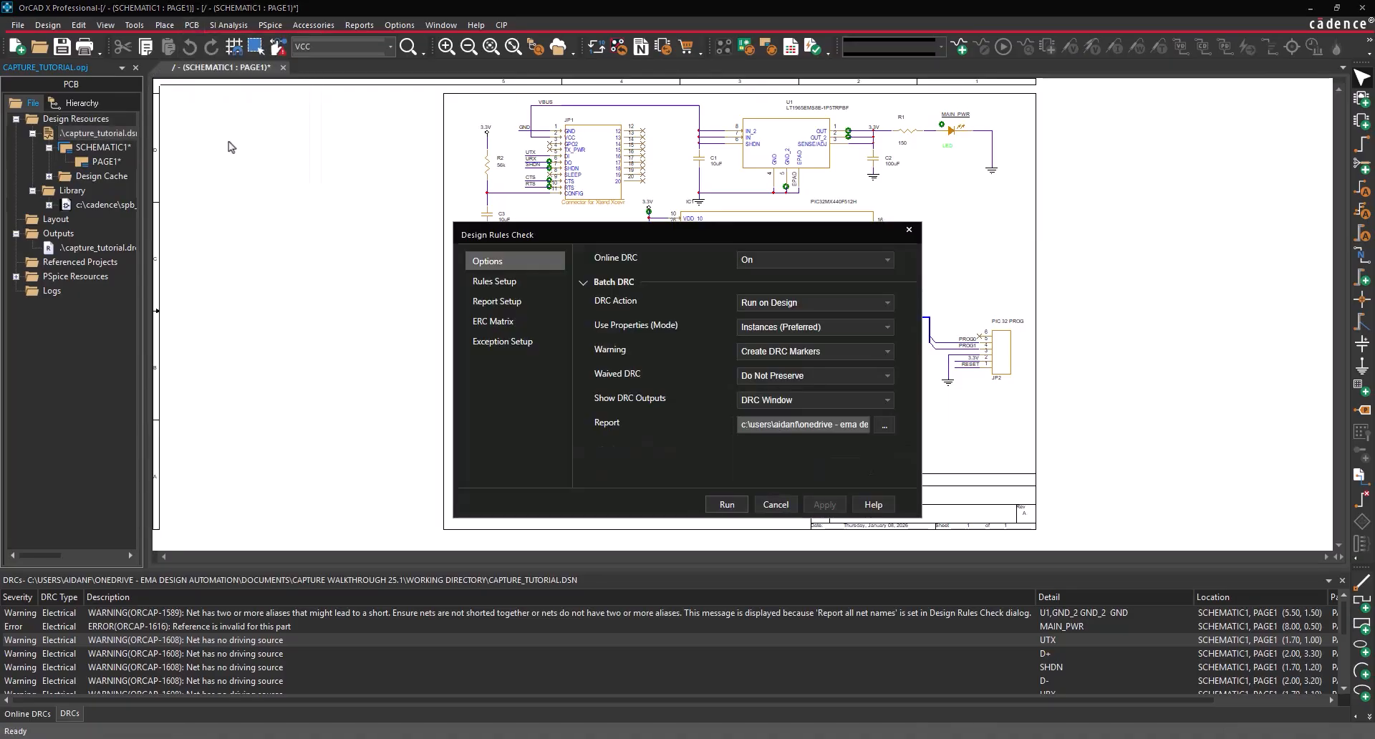
click(786, 308)
click(790, 348)
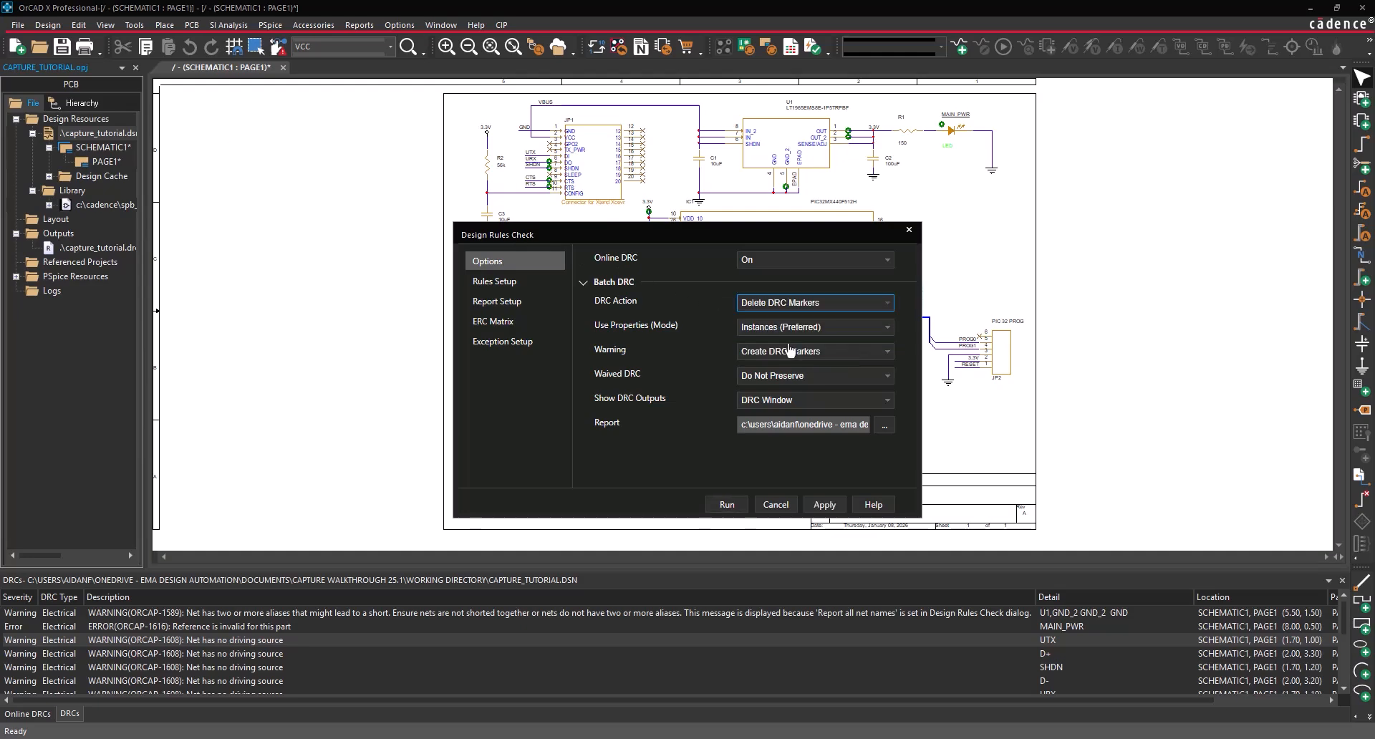
click(731, 507)
click(721, 399)
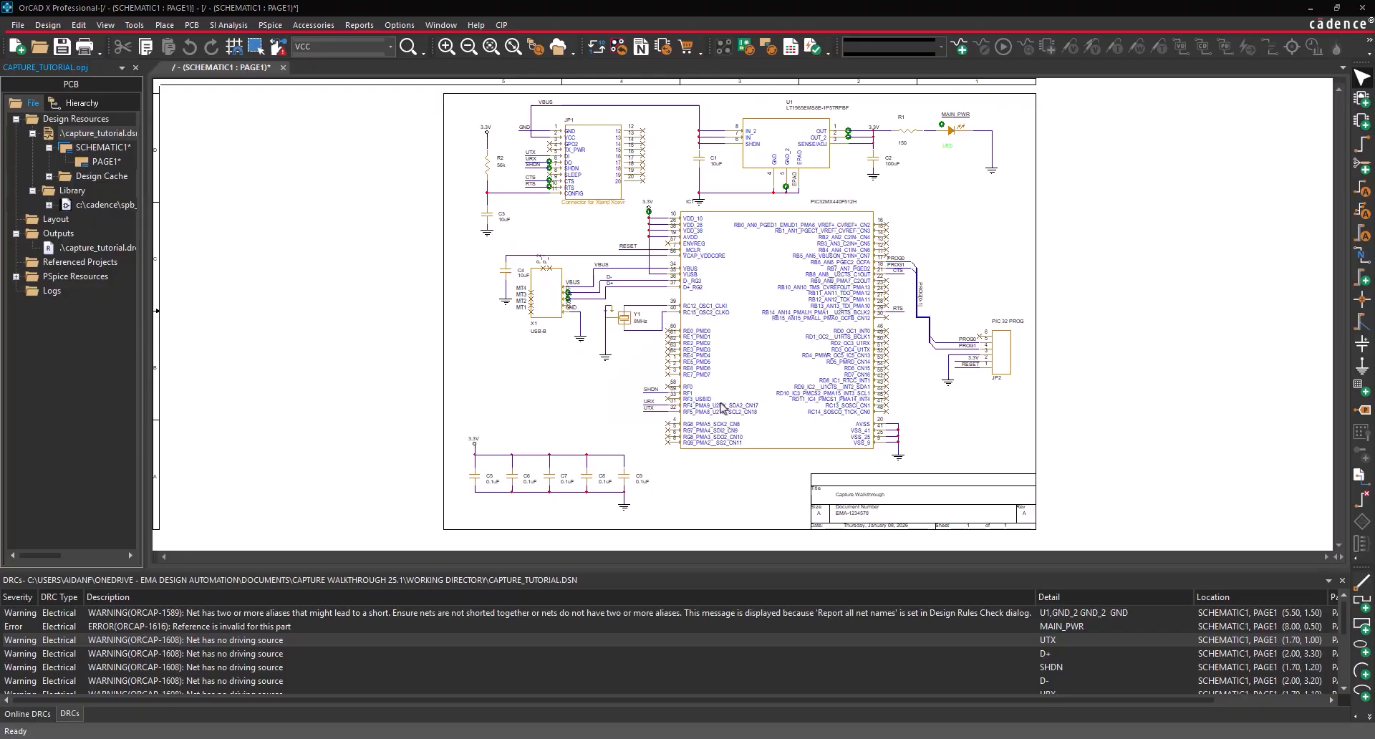
click(718, 415)
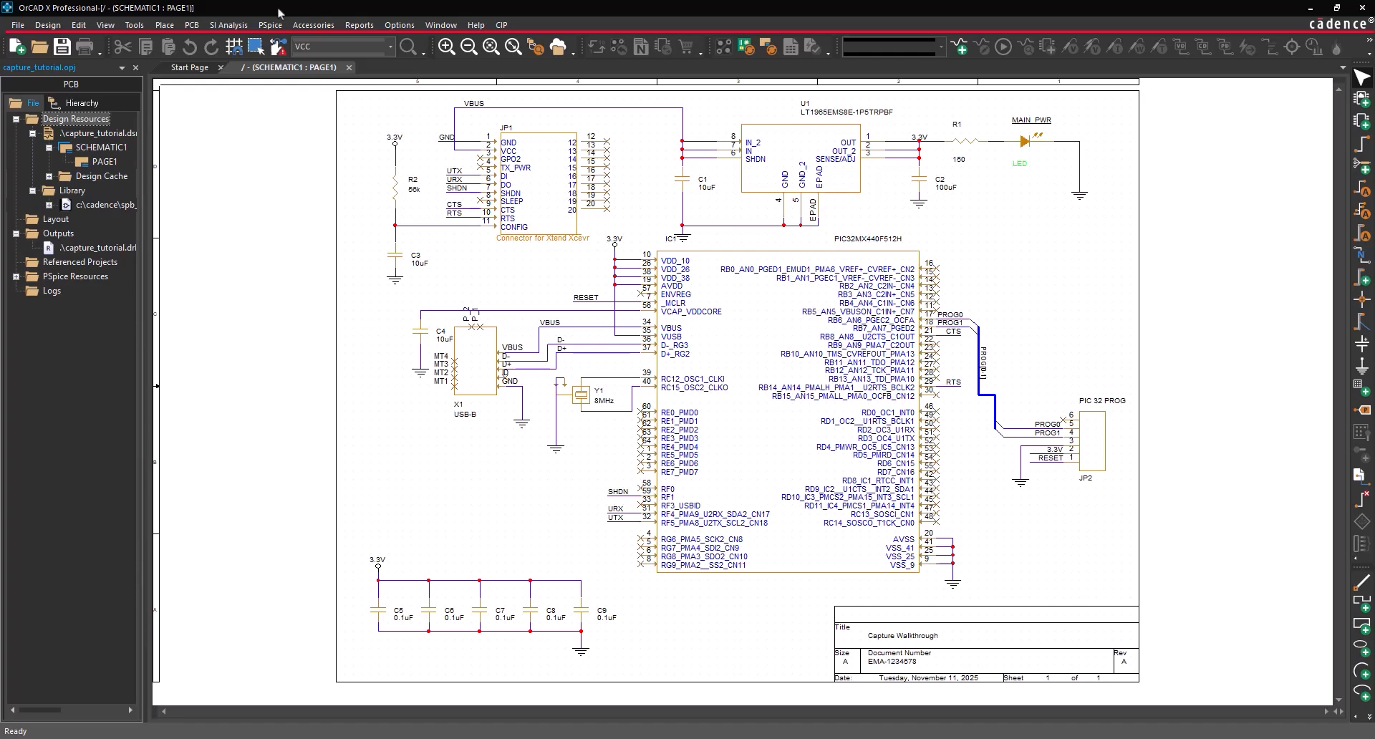
- Restrict the selection filter to Parts only and box-select every part on the sheet
right_click(352, 292)
click(395, 349)
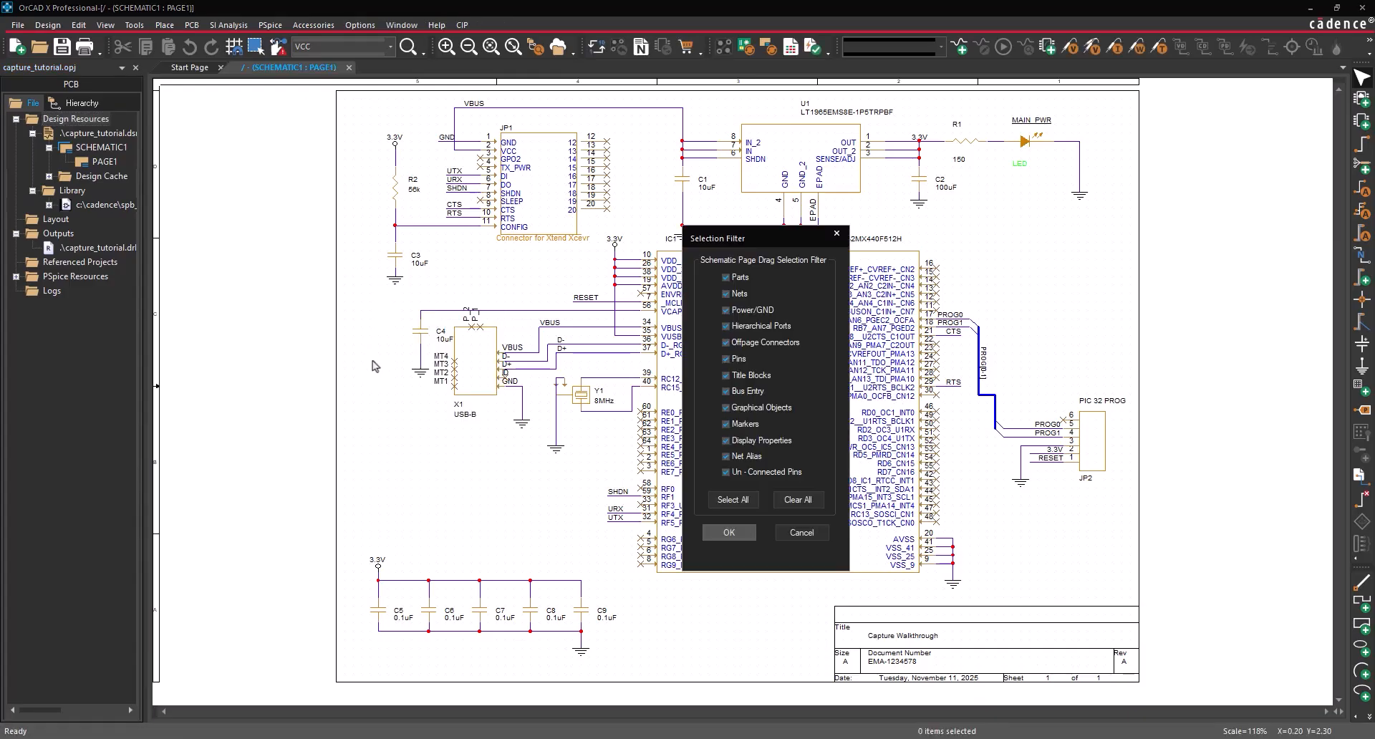
click(795, 499)
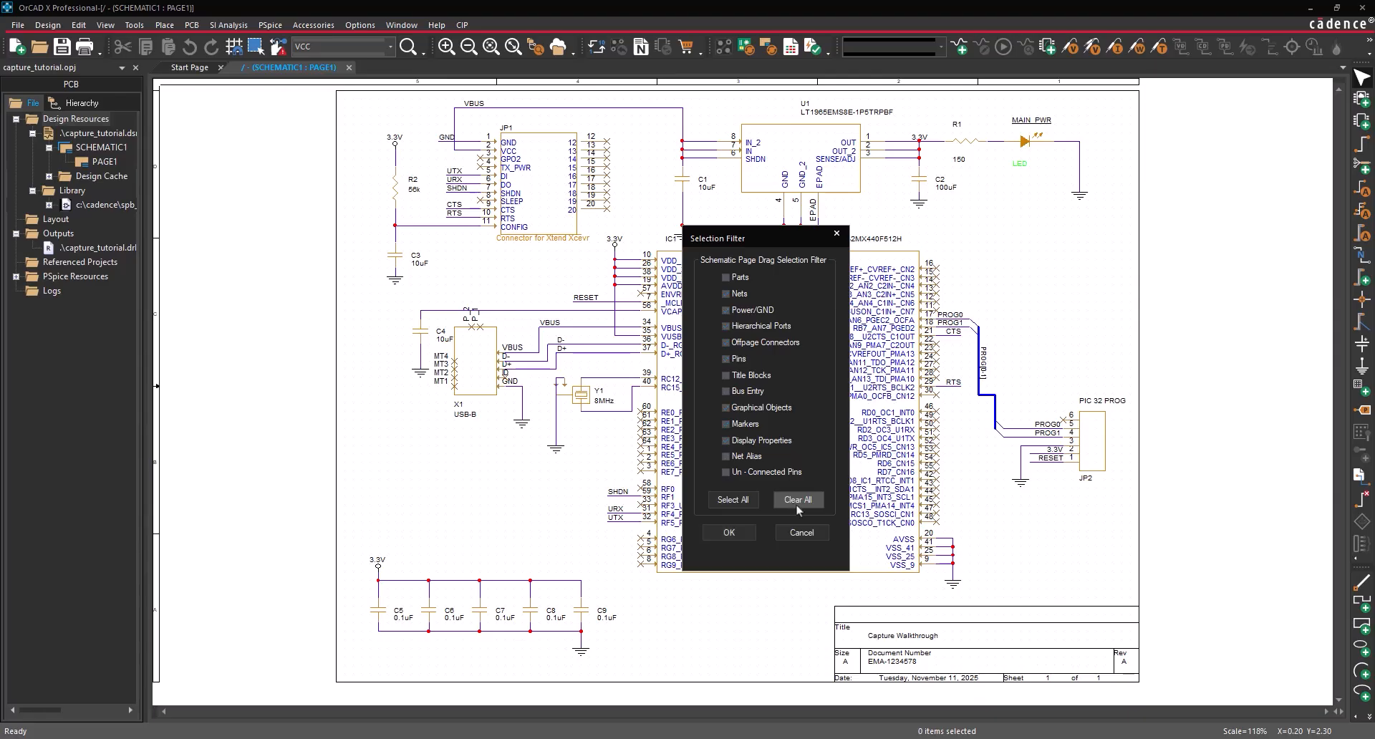
click(725, 278)
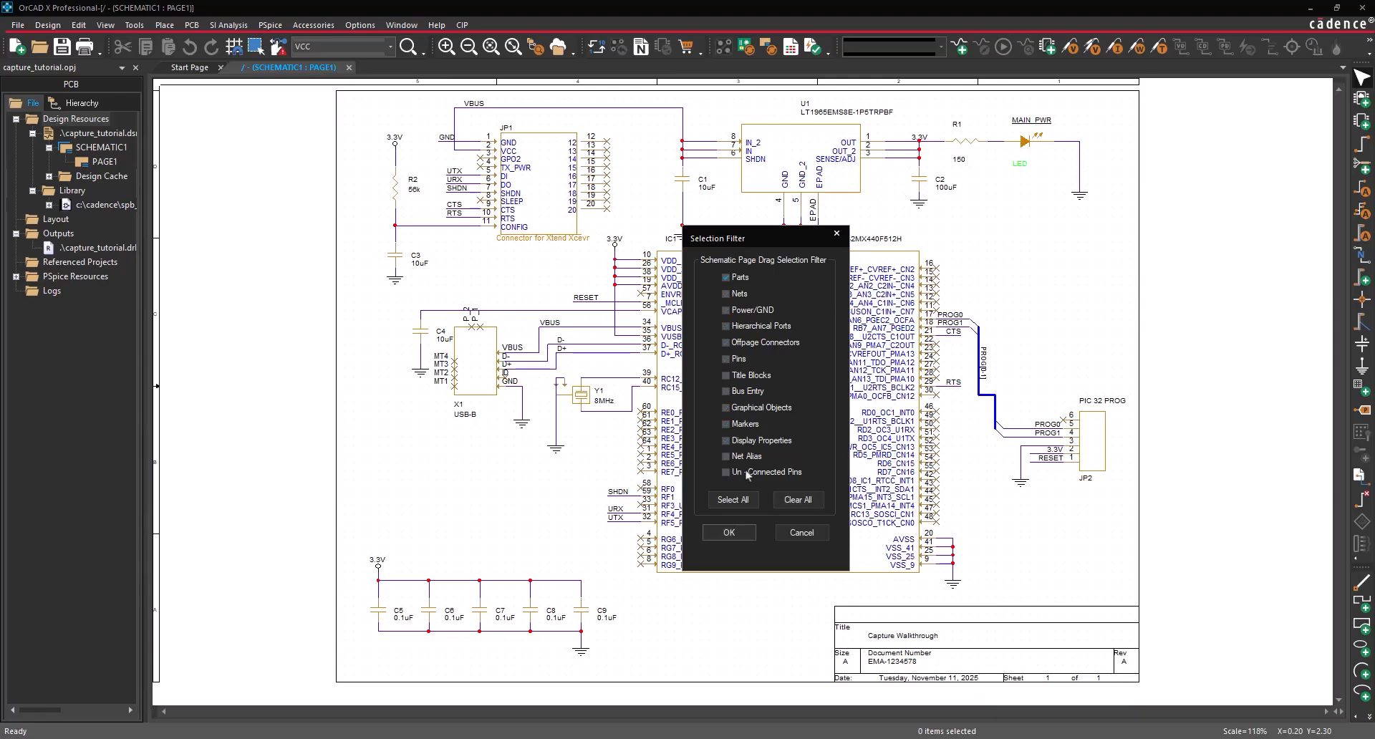
click(729, 532)
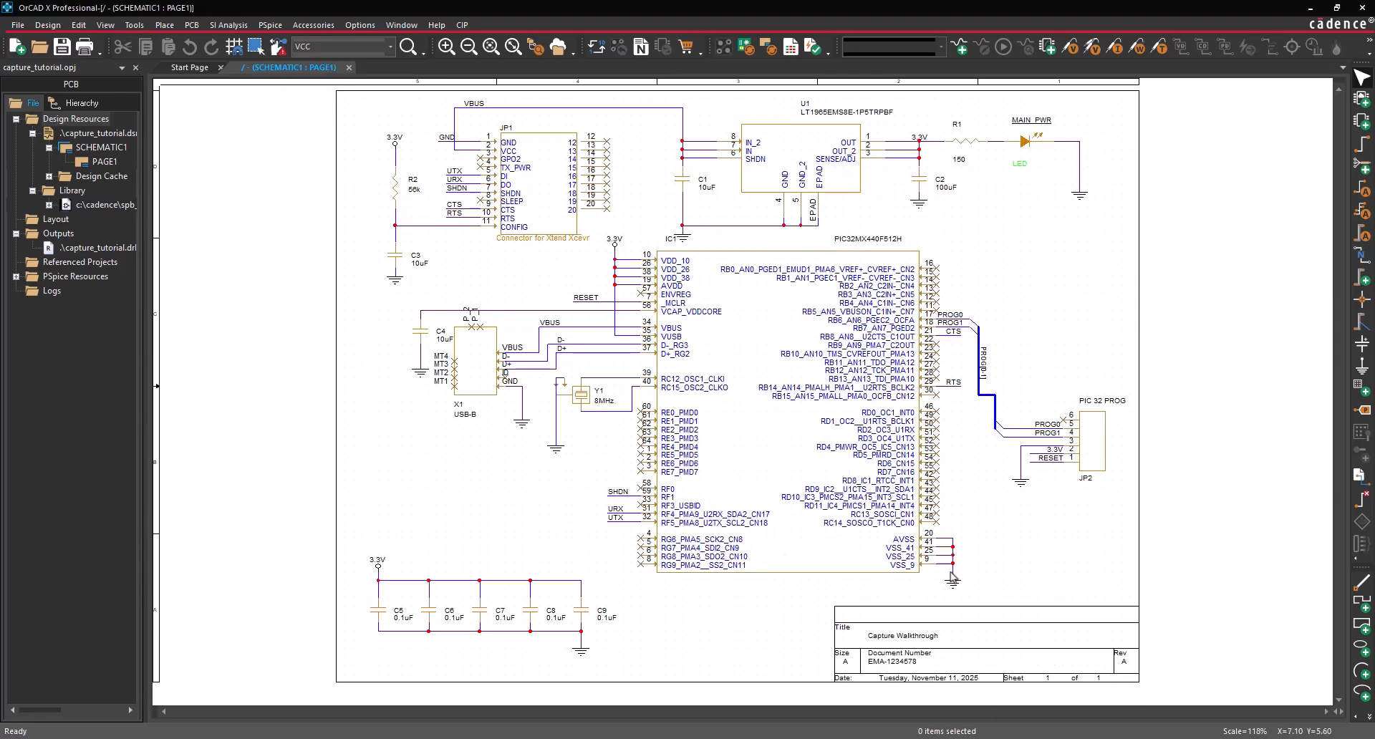
drag(1197, 675, 269, 100)
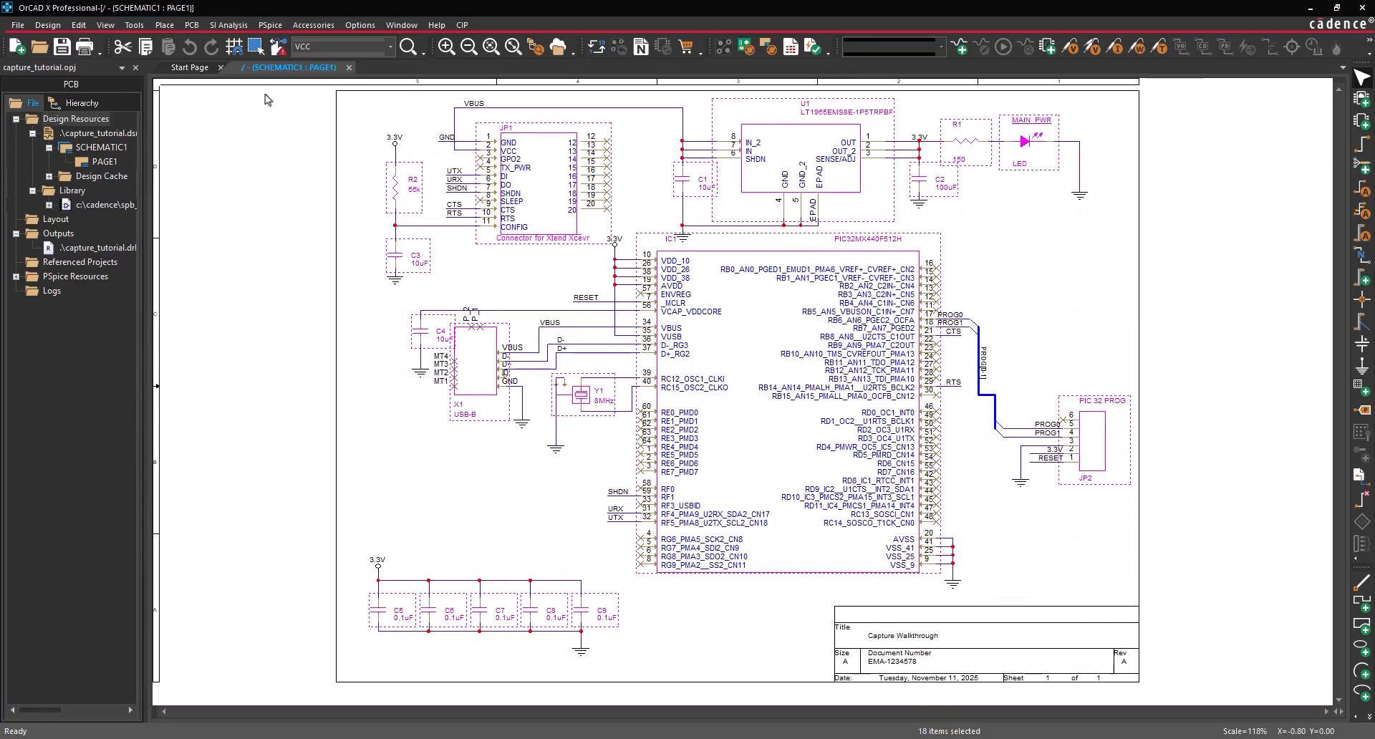
- In the Property Editor, set Manufacturer Name to Murata for C1–C4 and Samsung for C5–C9
right_click(544, 191)
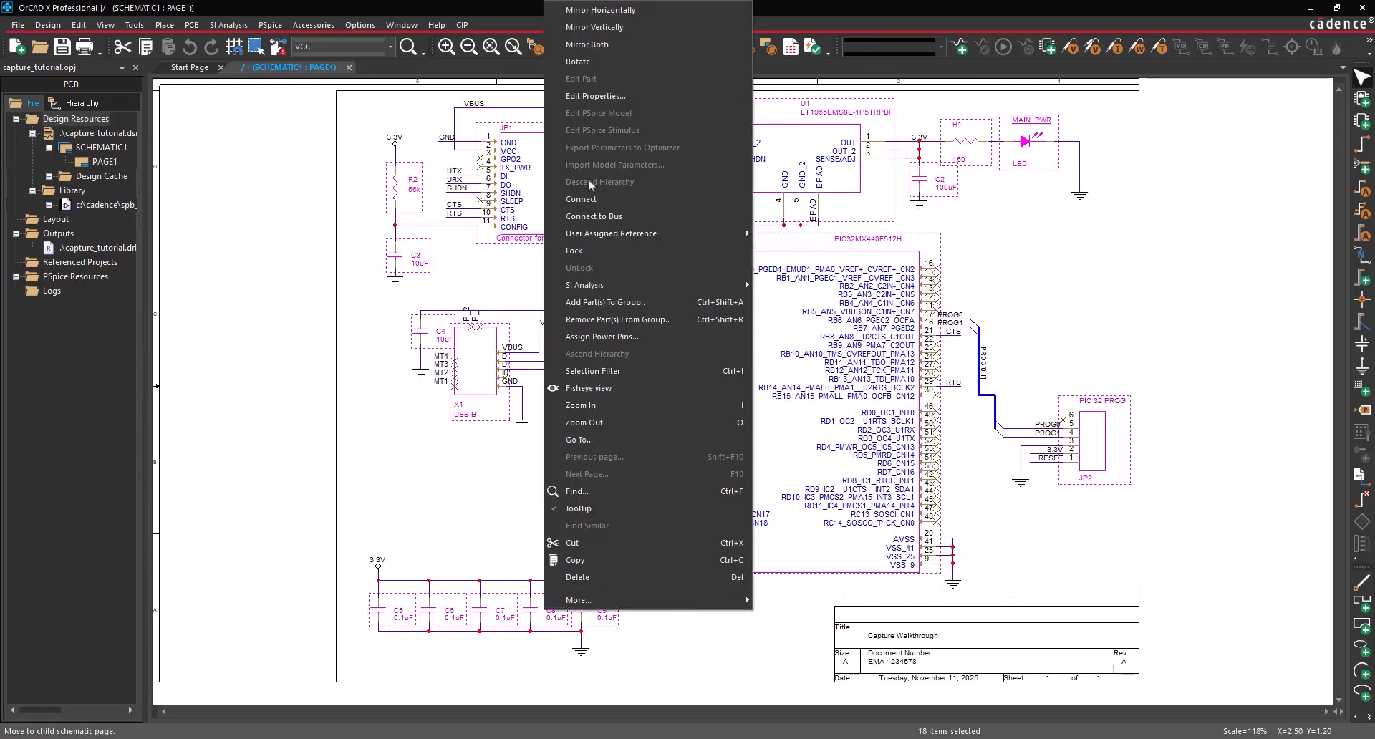
click(594, 96)
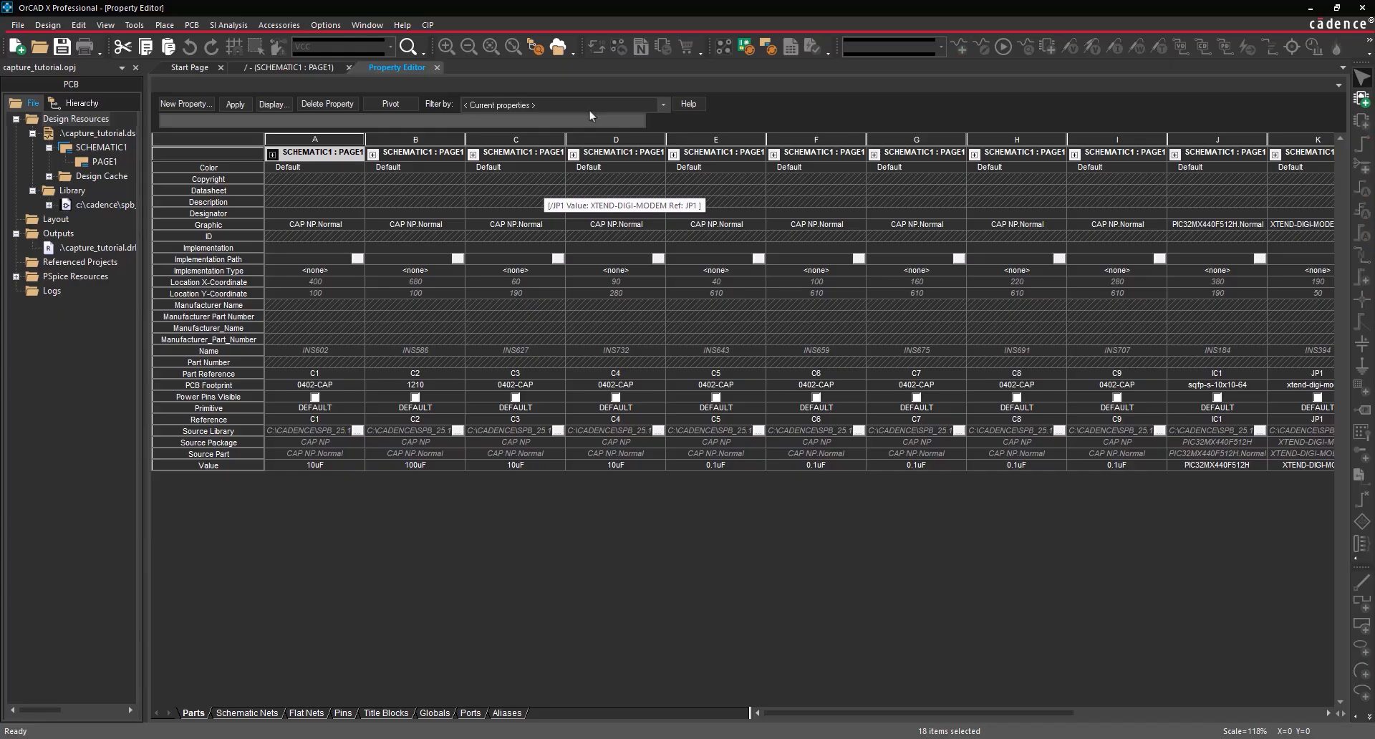
click(315, 304)
text(Murata)
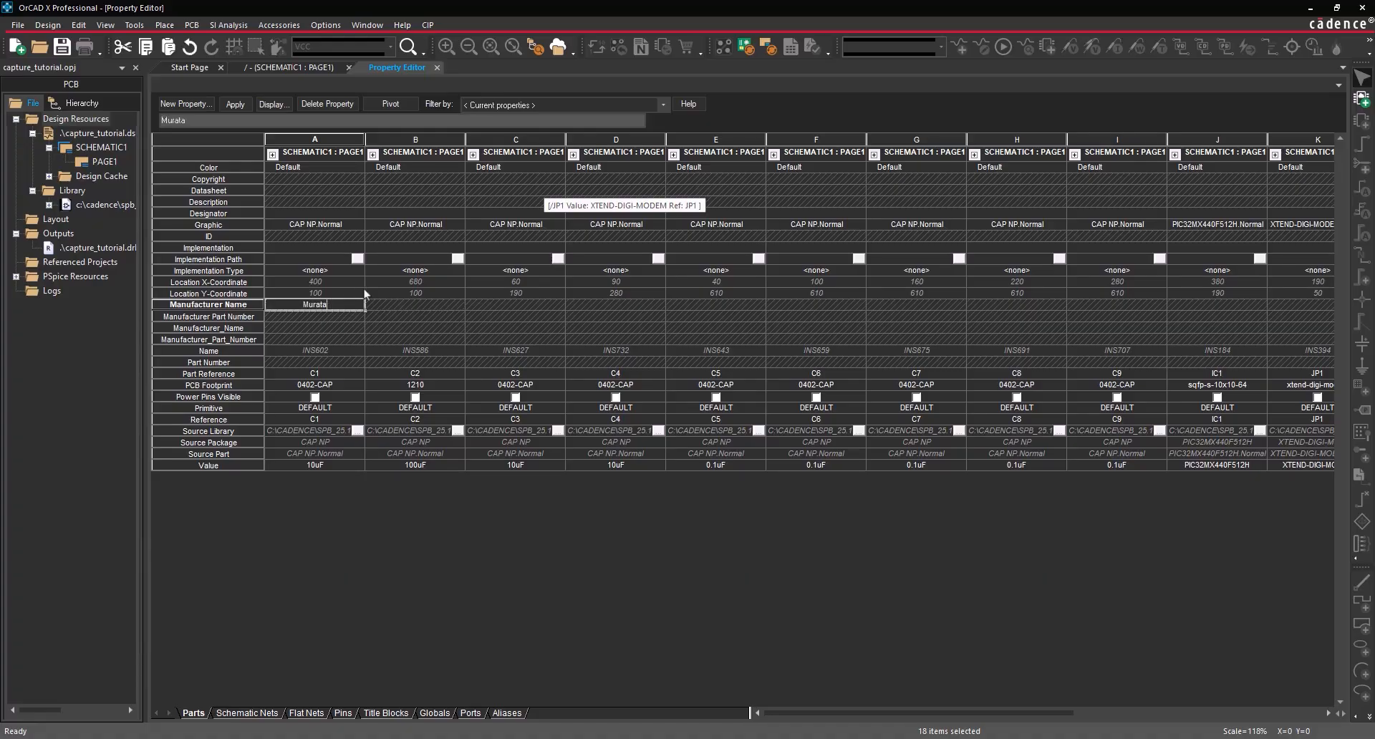
drag(362, 312, 630, 314)
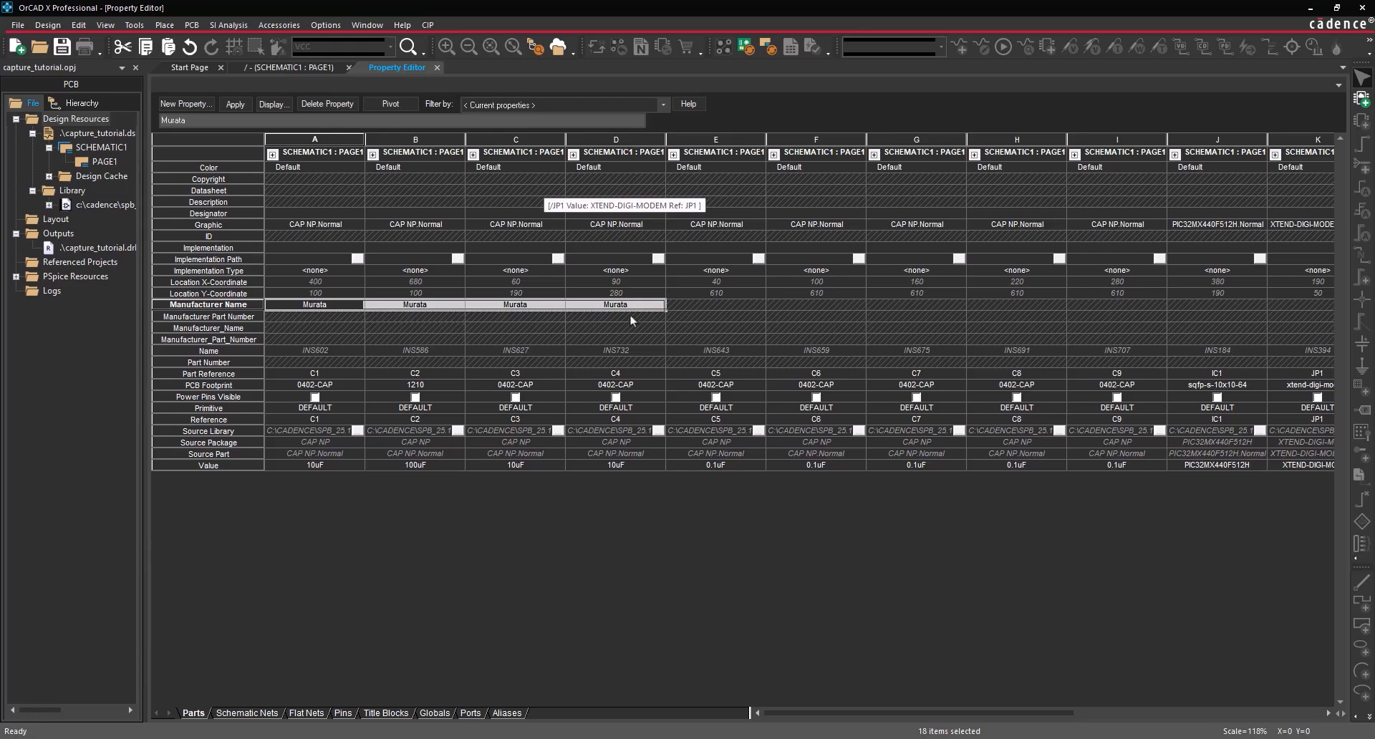
click(724, 305)
text(Samsung)
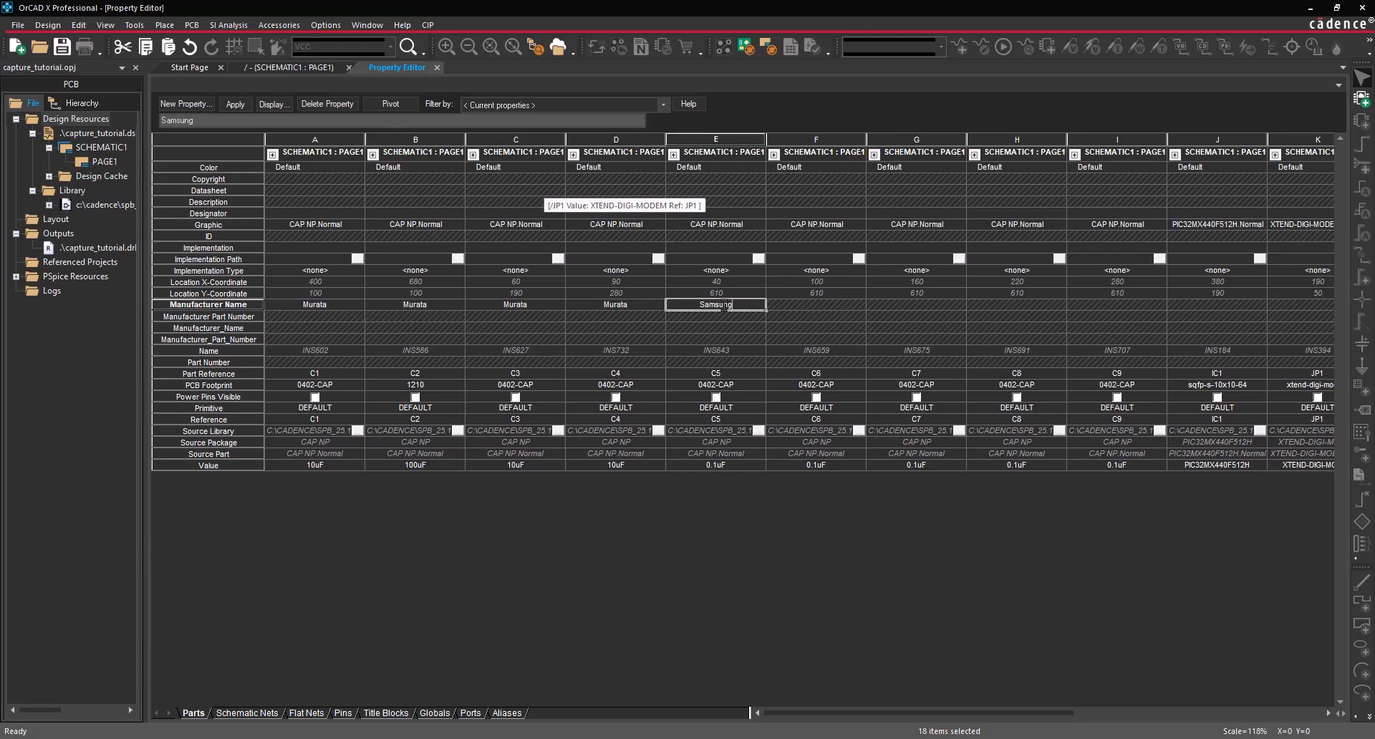
drag(765, 310, 1132, 297)
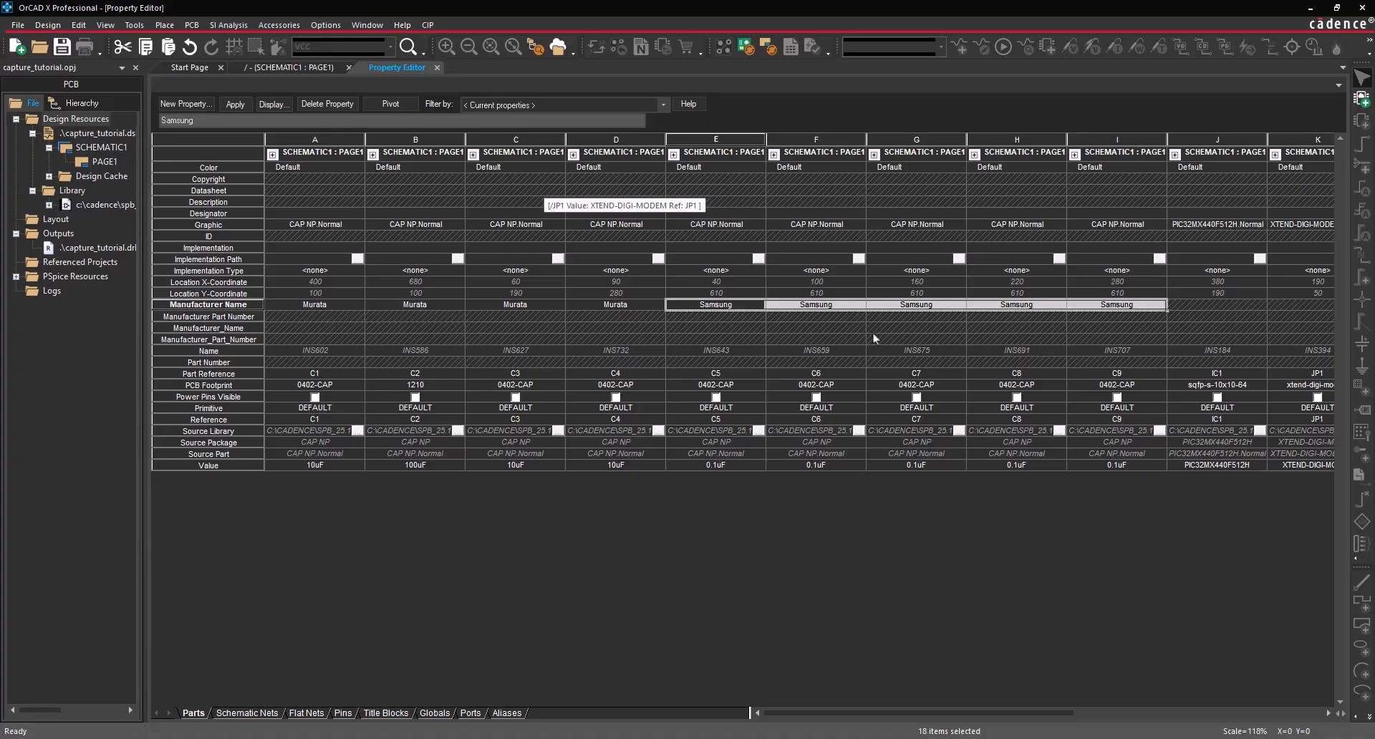
- Set manufacturer part number CL05F104ZO5NNNC on C5–C9
click(692, 320)
text(CL05F104ZO5NNNC)
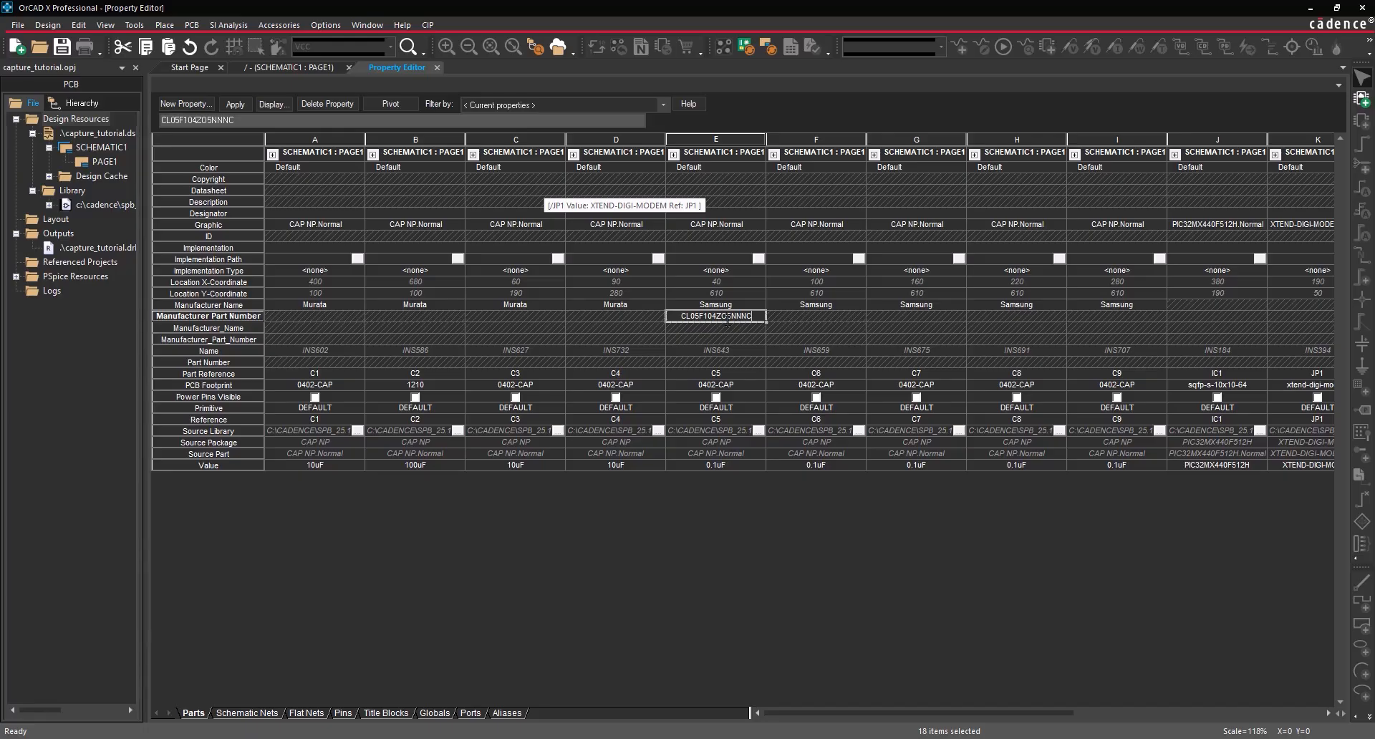
drag(765, 321, 1117, 320)
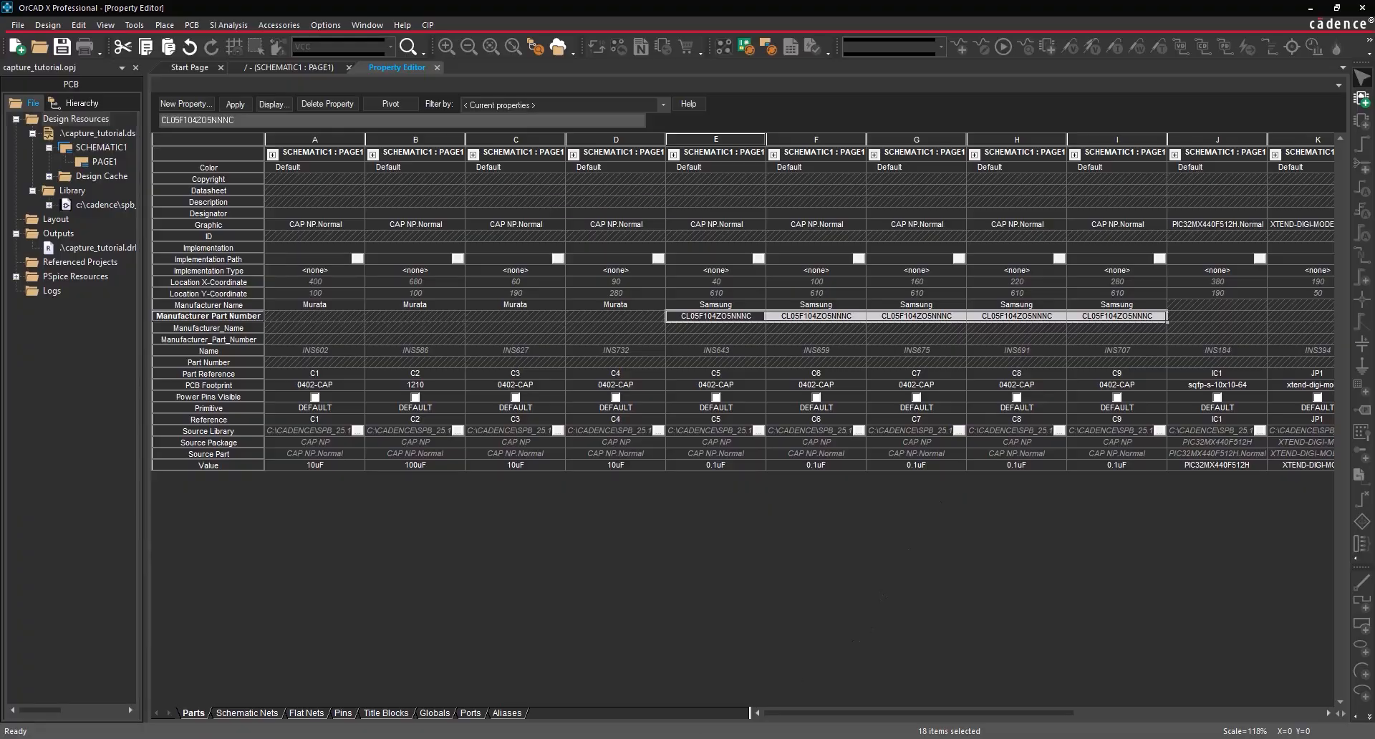
key(alt+Tab)
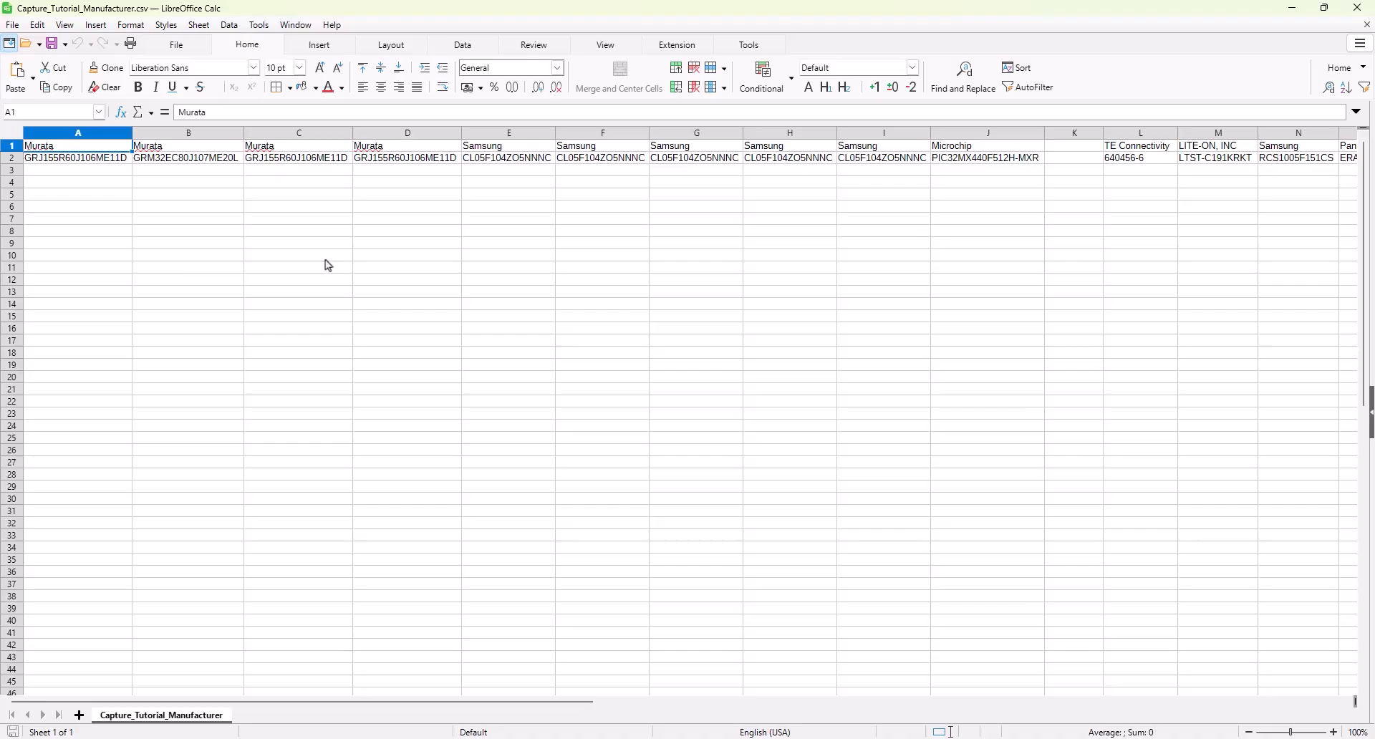
- Copy A1:R2 from the manufacturer CSV and mark both Manufacturer rows across all parts
shift+scroll(703, 238, right, 2)
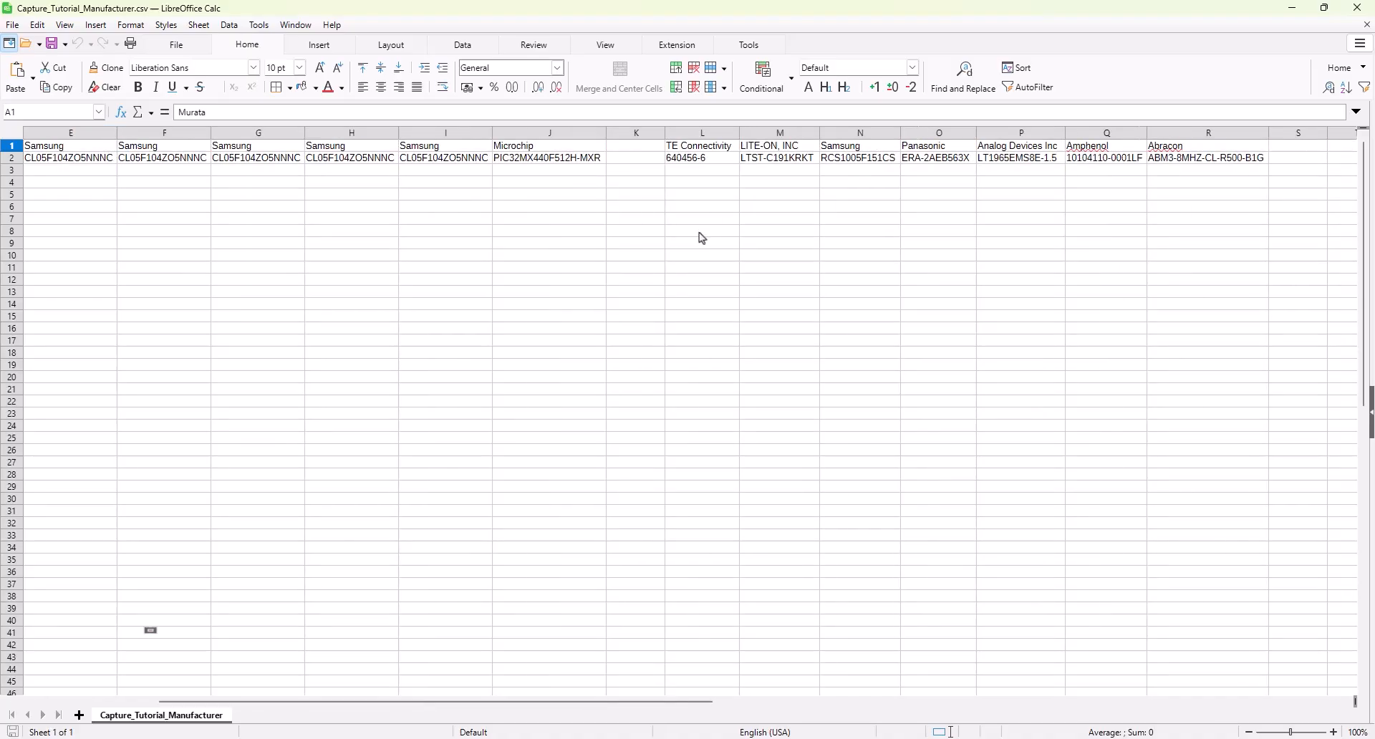
shift+click(1172, 159)
key(ctrl+c)
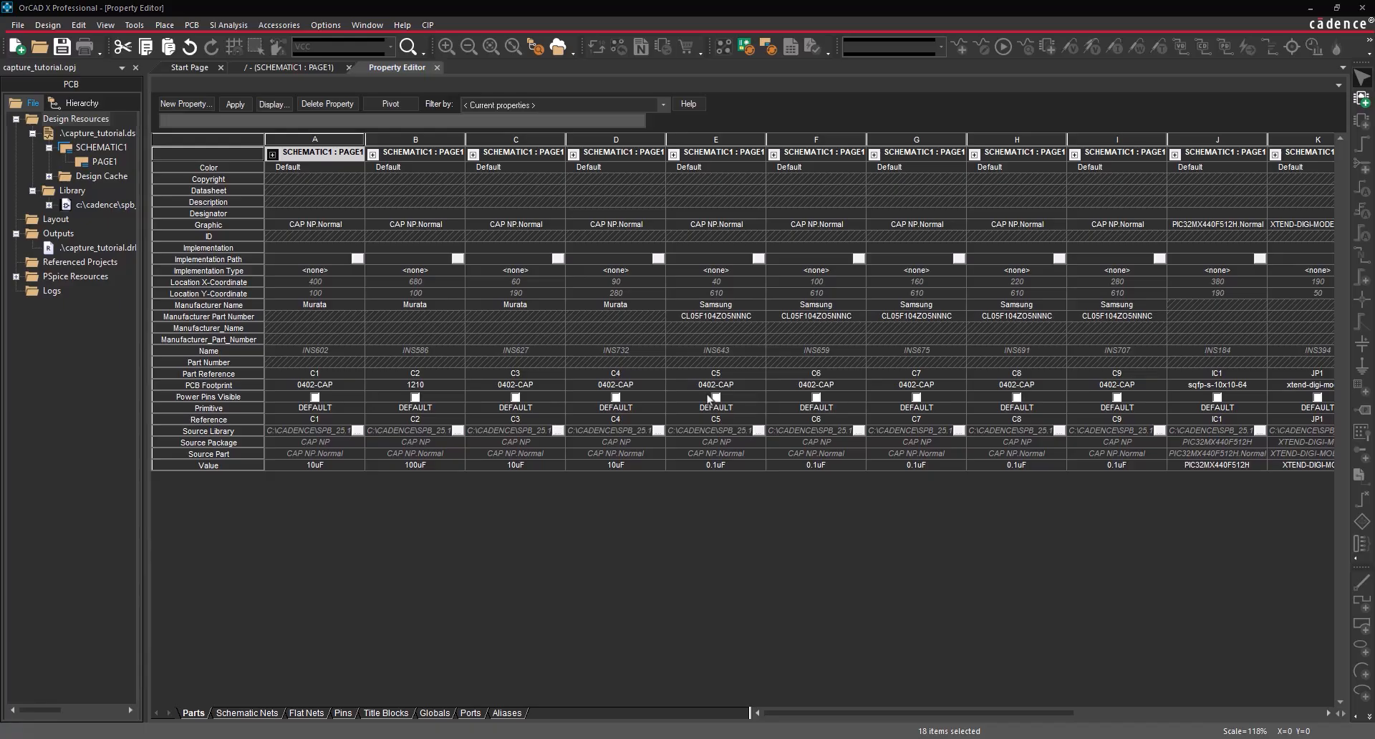
click(318, 306)
drag(317, 306, 1352, 327)
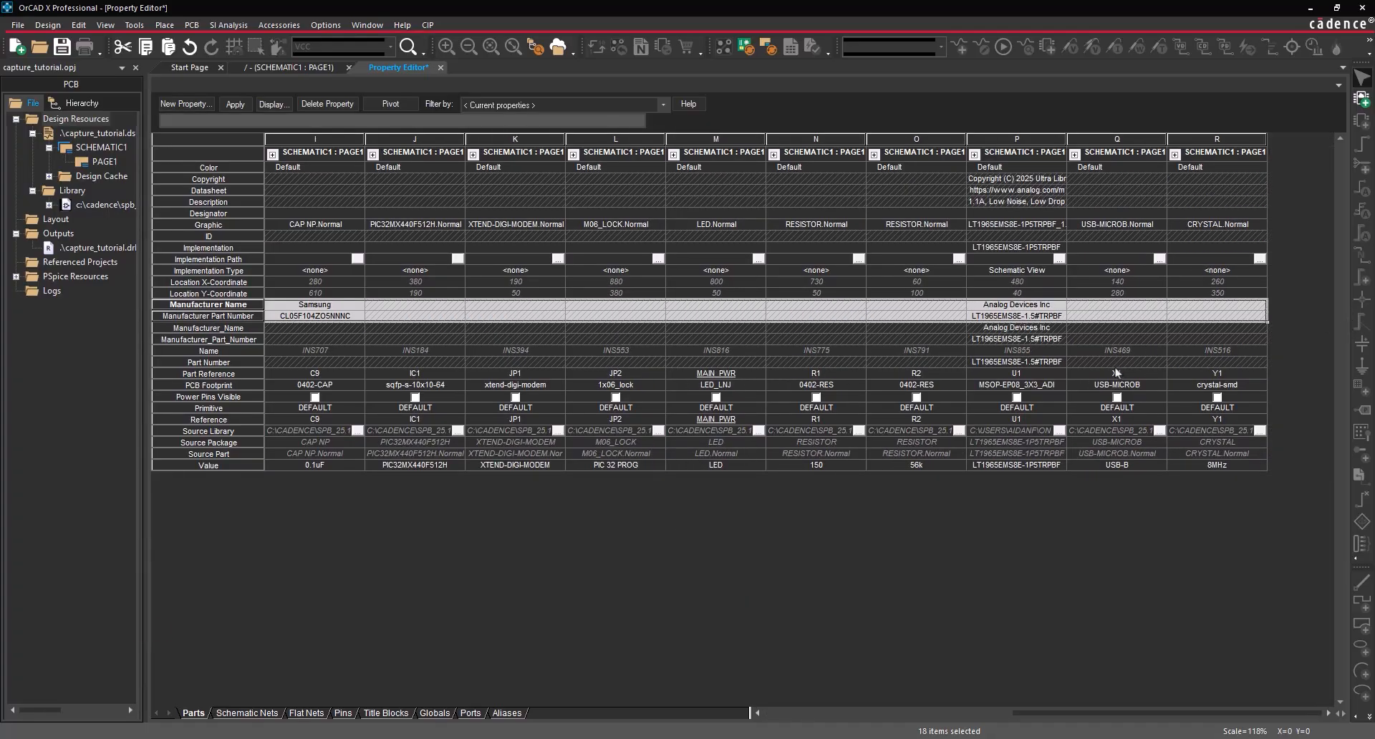
- Paste the manufacturer data into the parts and add a new Vendor property
key(ctrl+v)
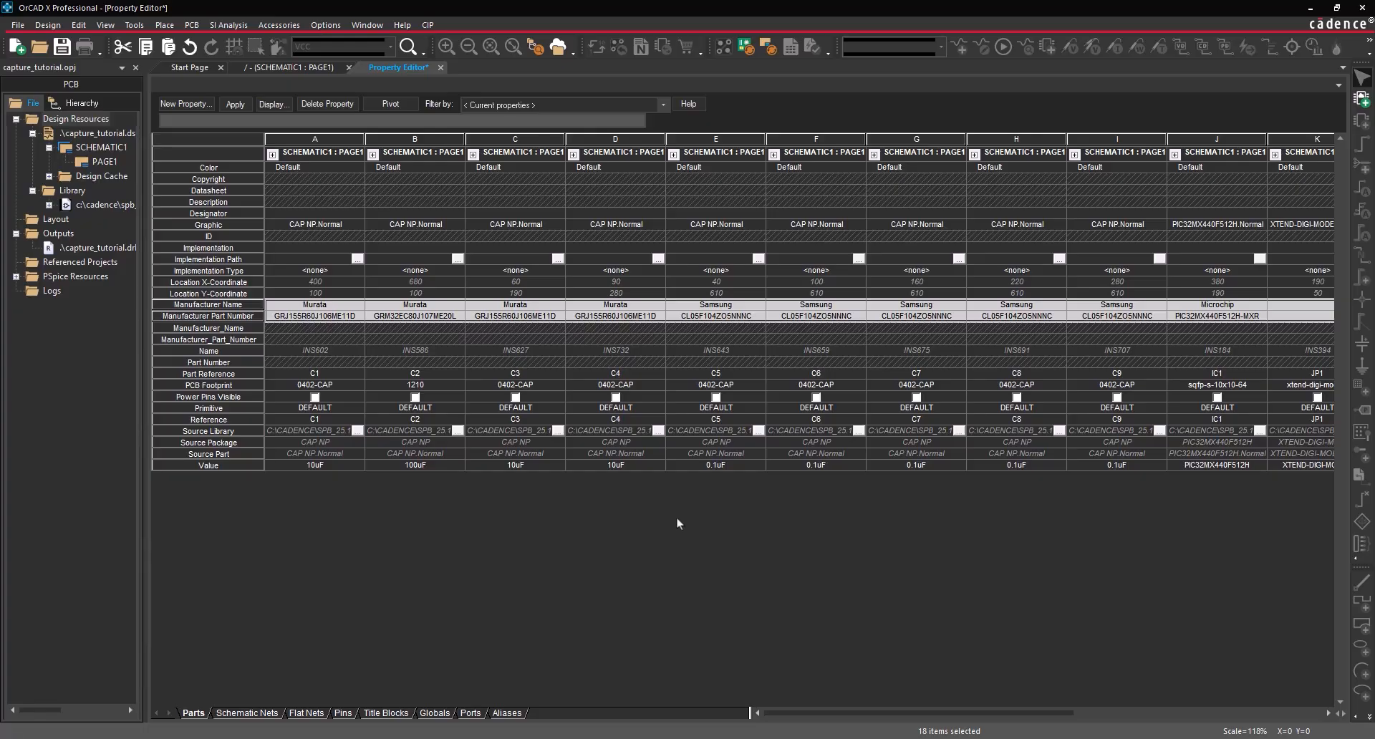
click(201, 108)
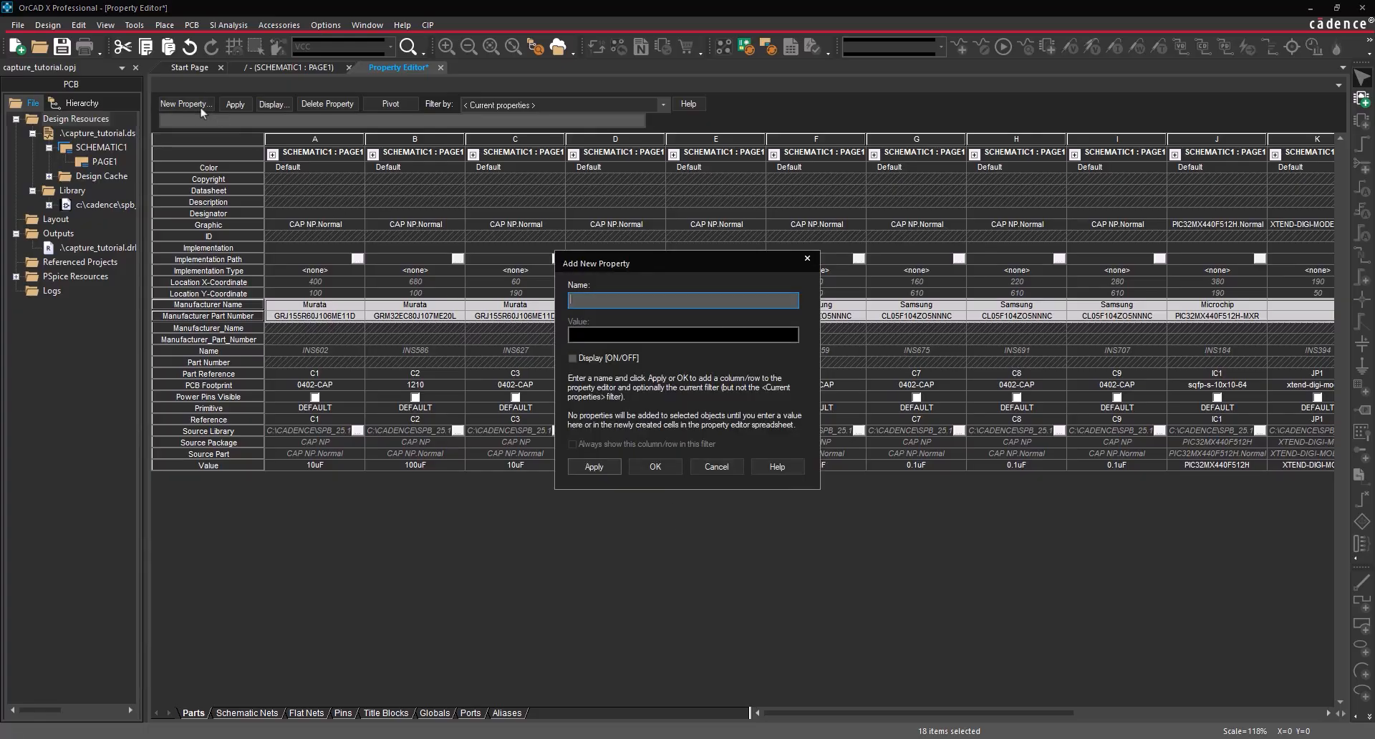
text(Vendor)
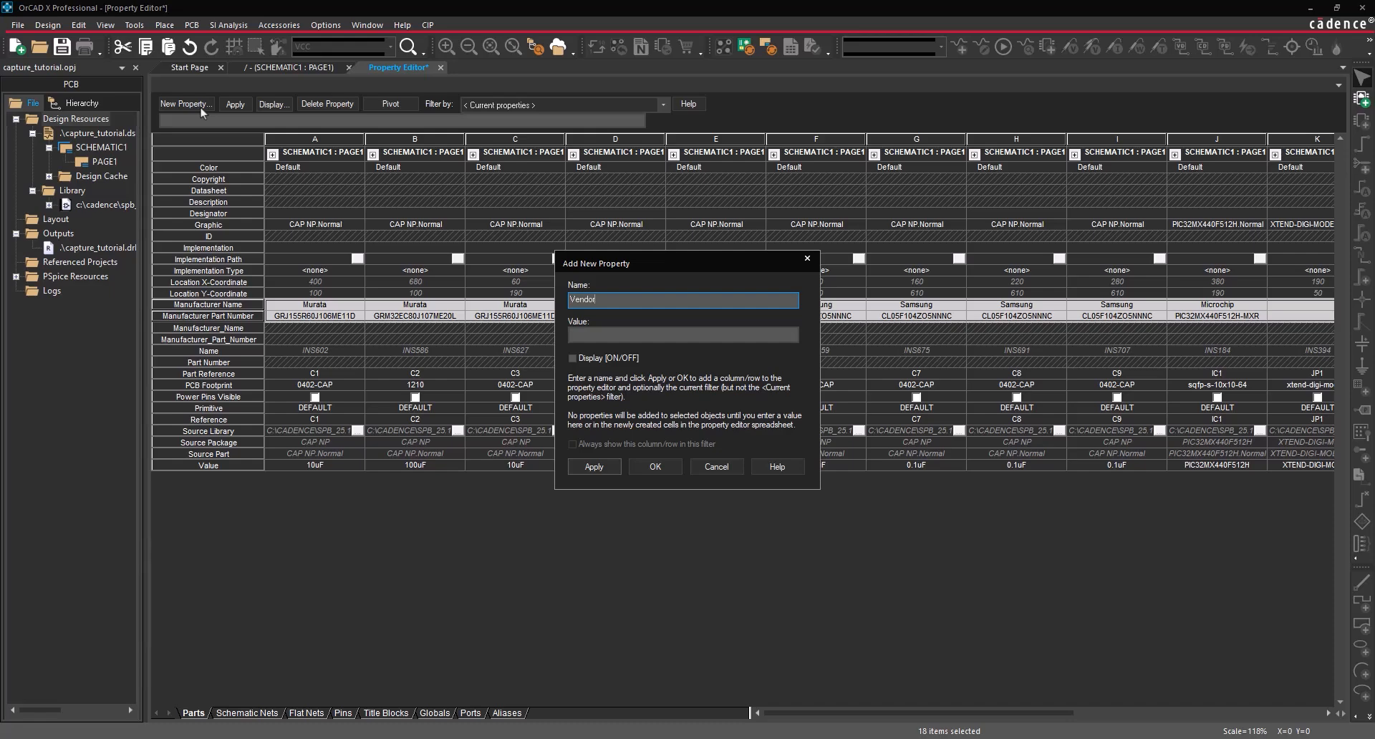
click(654, 466)
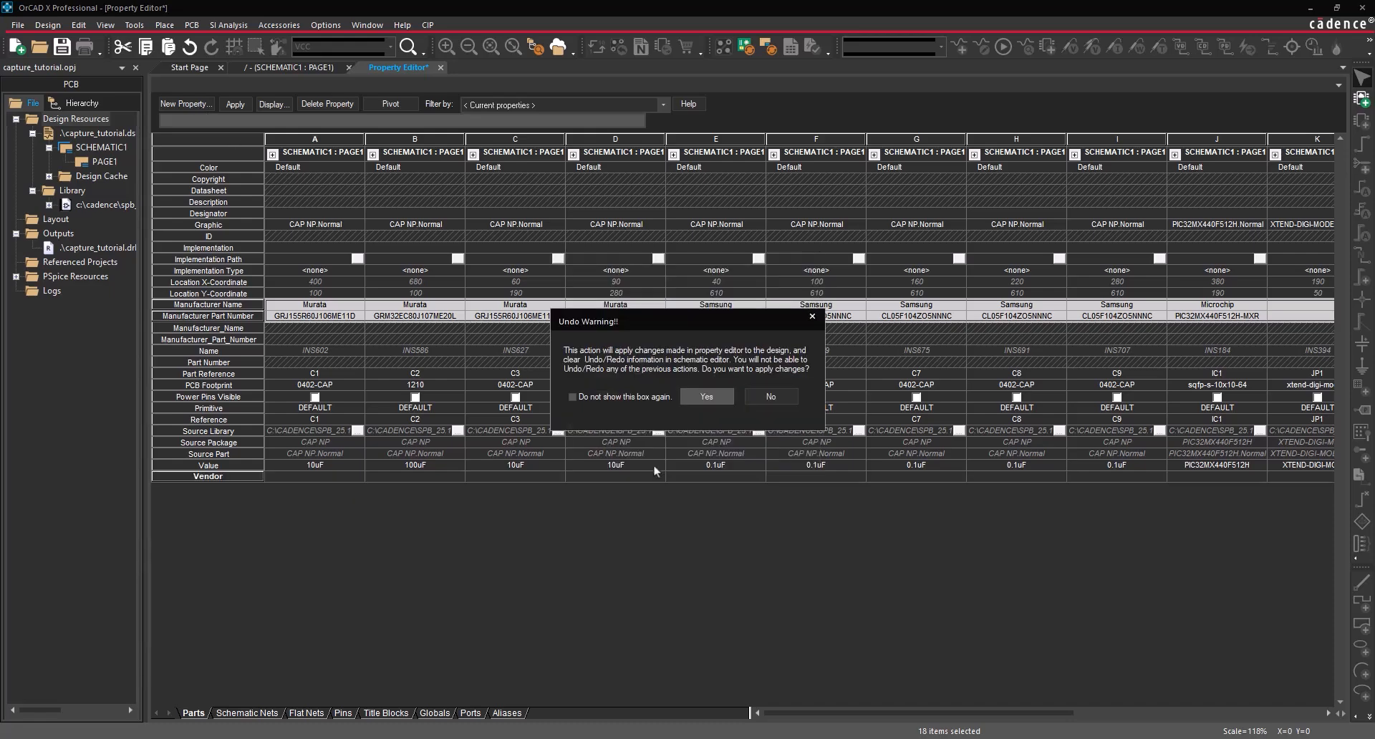
click(701, 398)
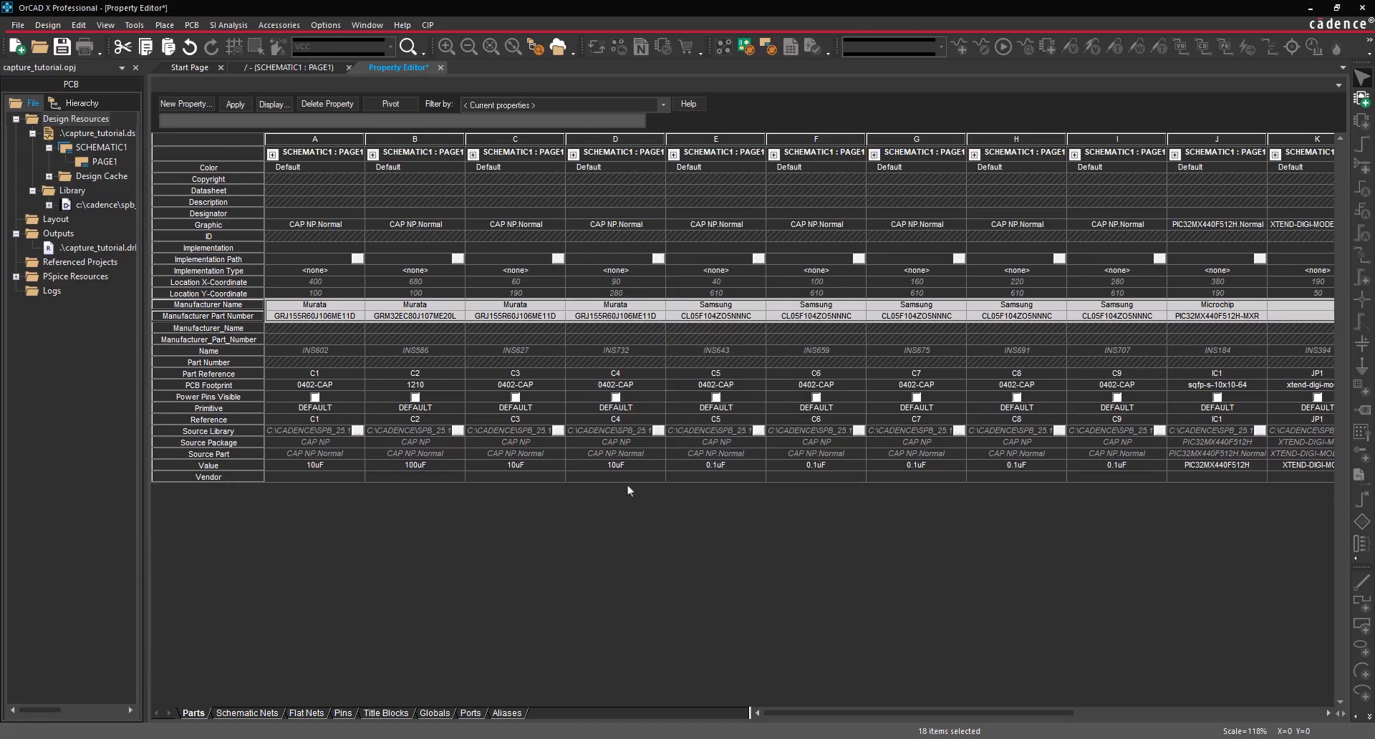
- Set Vendor to DigiKey for all parts, apply the changes, and close the Property Editor
right_click(243, 476)
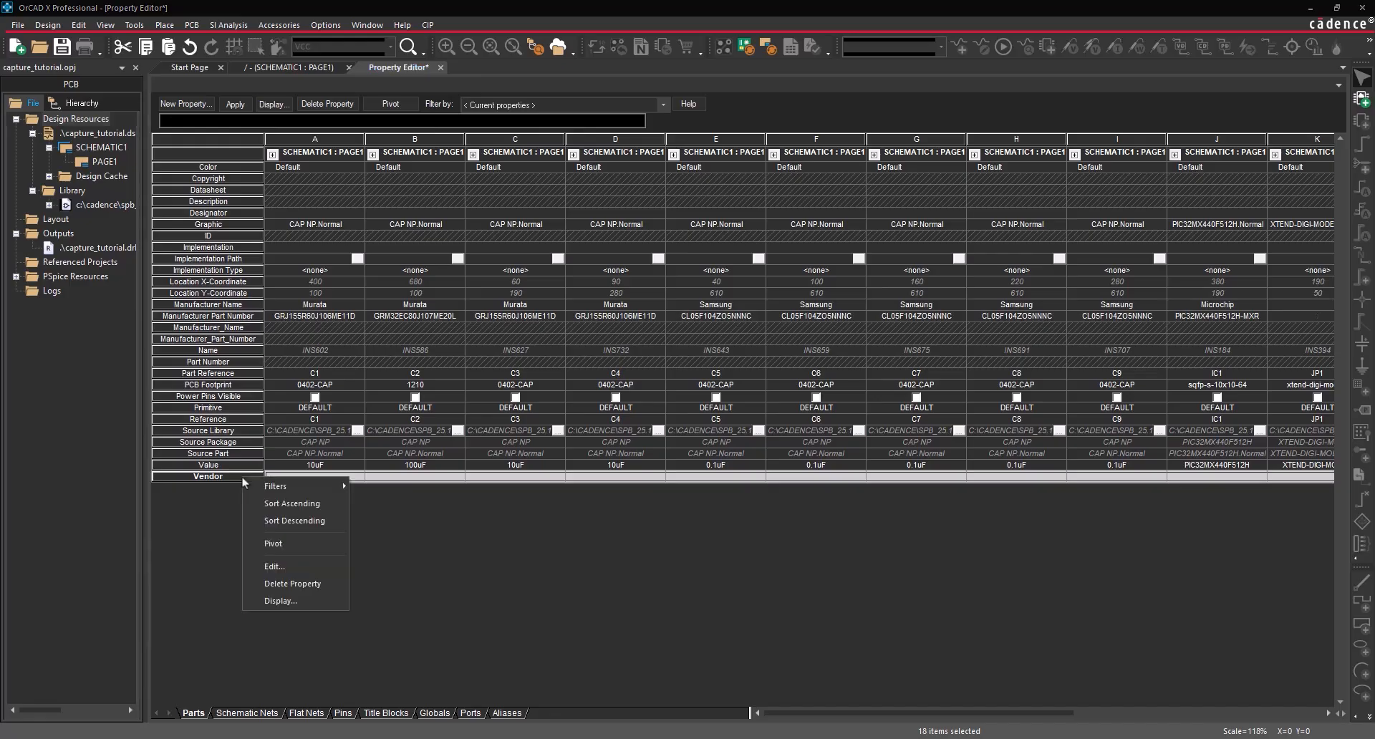
click(294, 564)
click(615, 365)
text(DigiKey)
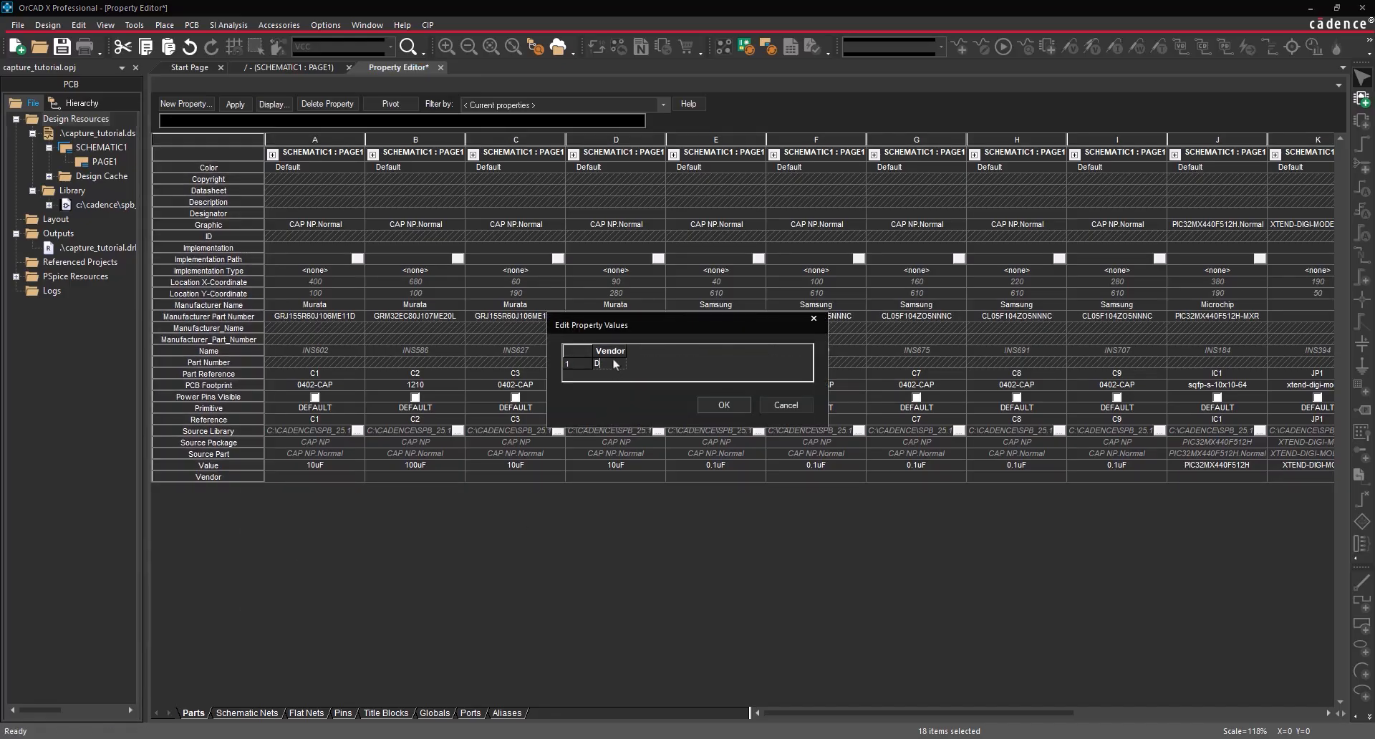
click(720, 406)
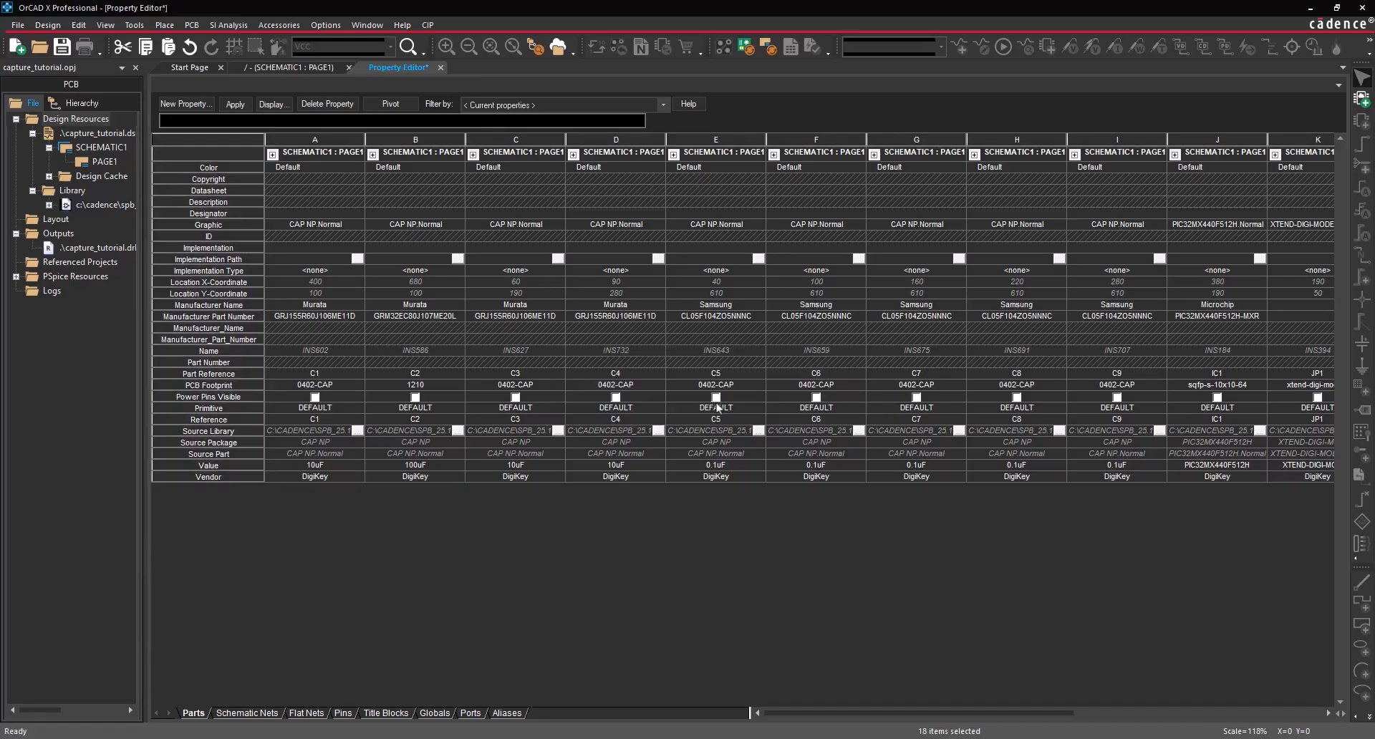
click(245, 106)
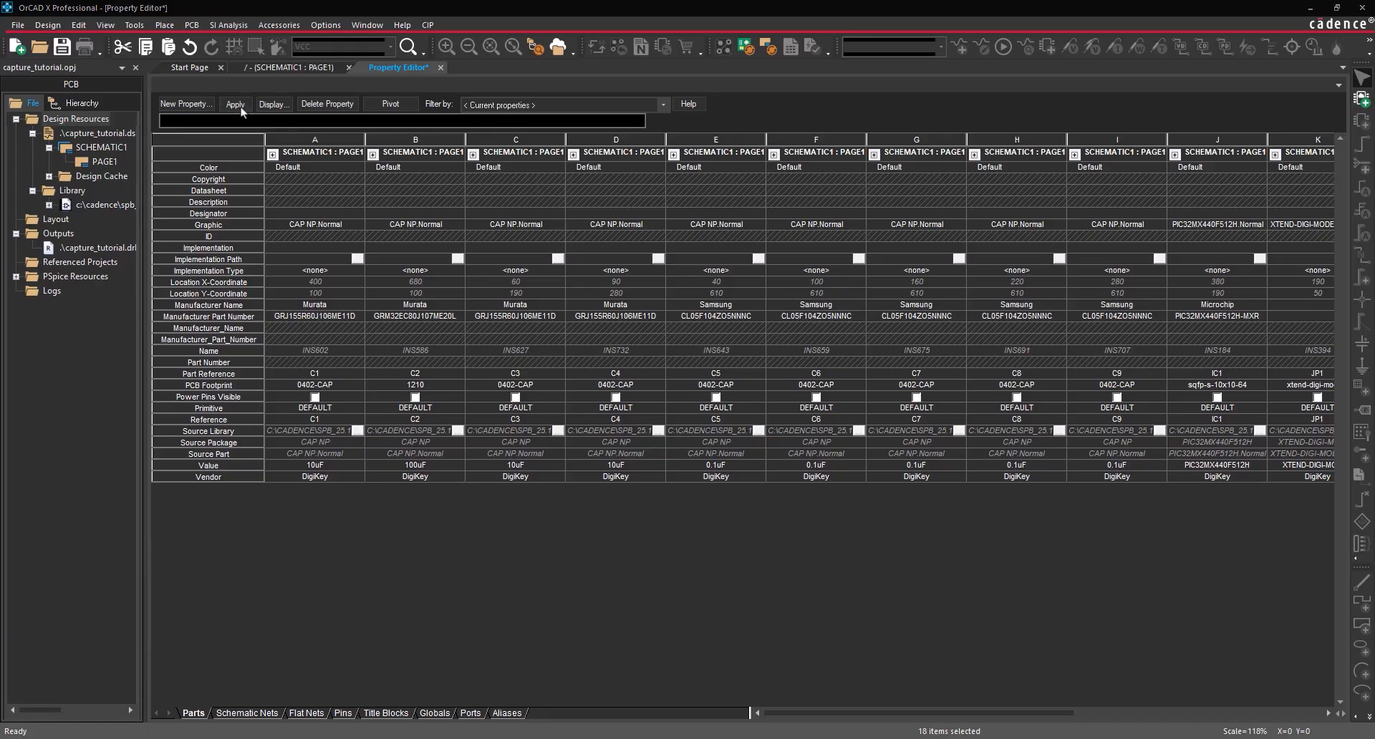
click(440, 68)
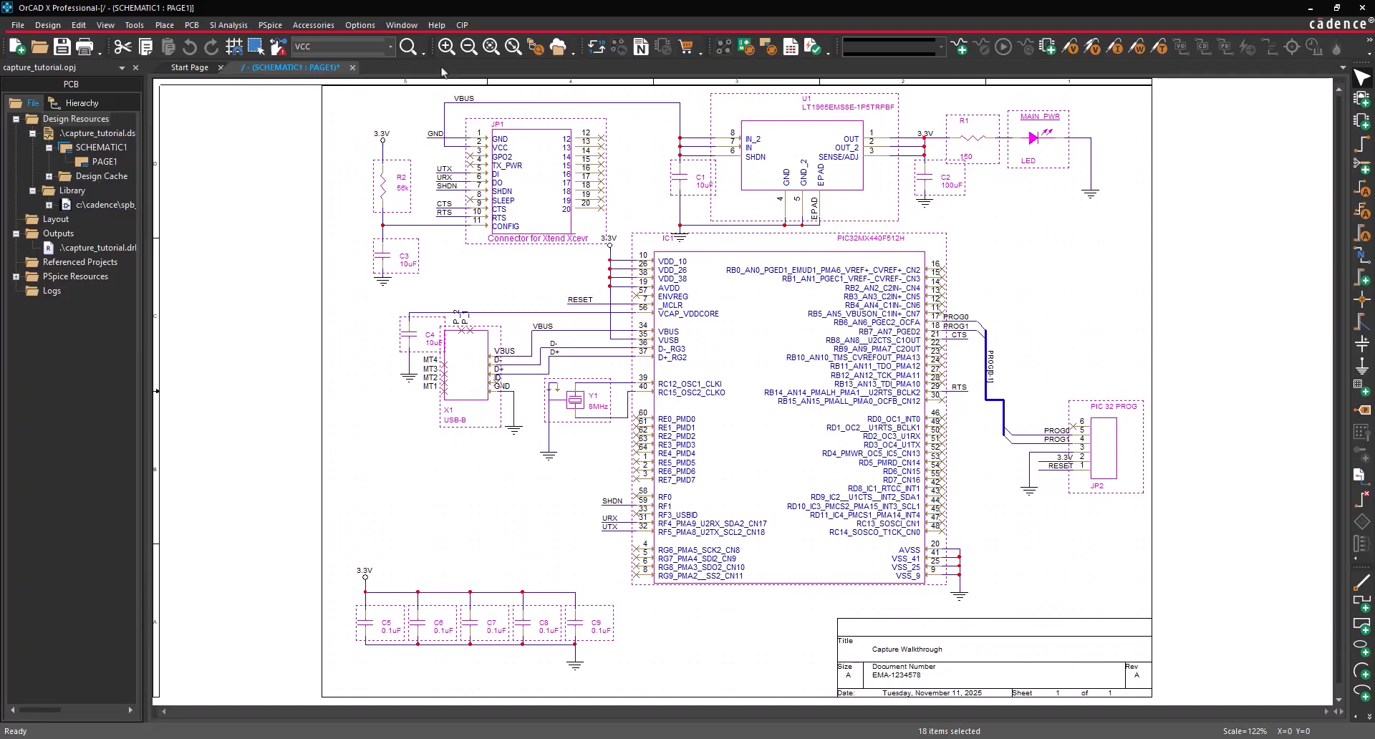
- Generate a BOM with Vendor, Manufacturer Name and Manufacturer Part Number columns, opening it in Excel
click(136, 25)
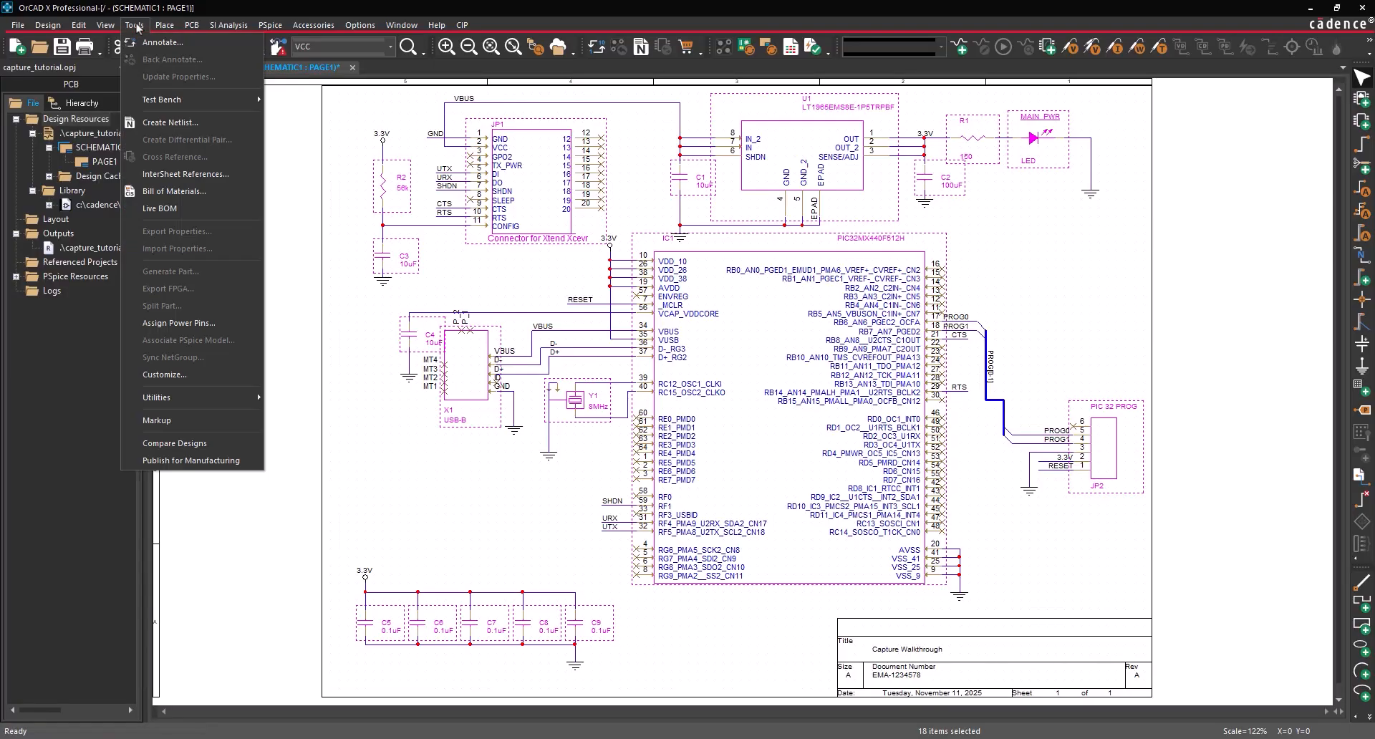
click(165, 192)
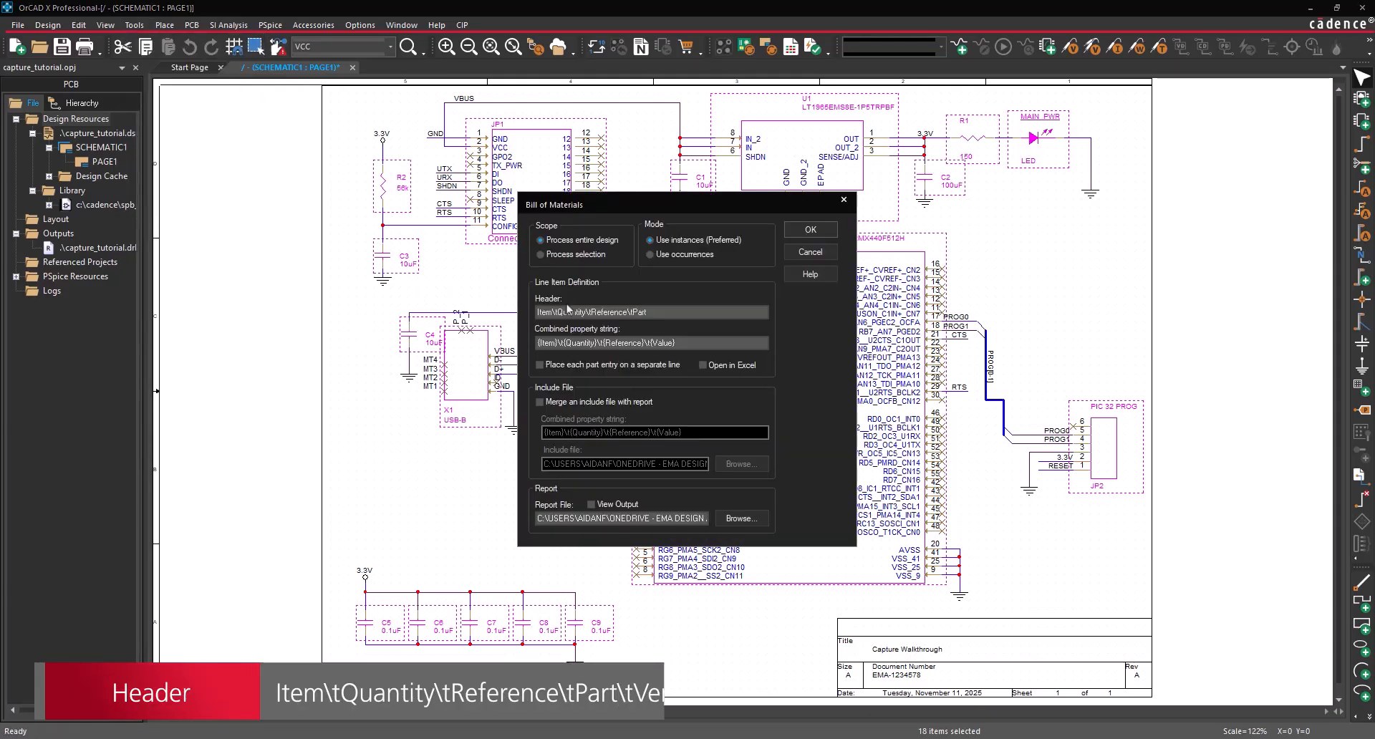
click(653, 310)
key(ctrl+a)
key(ctrl+v)
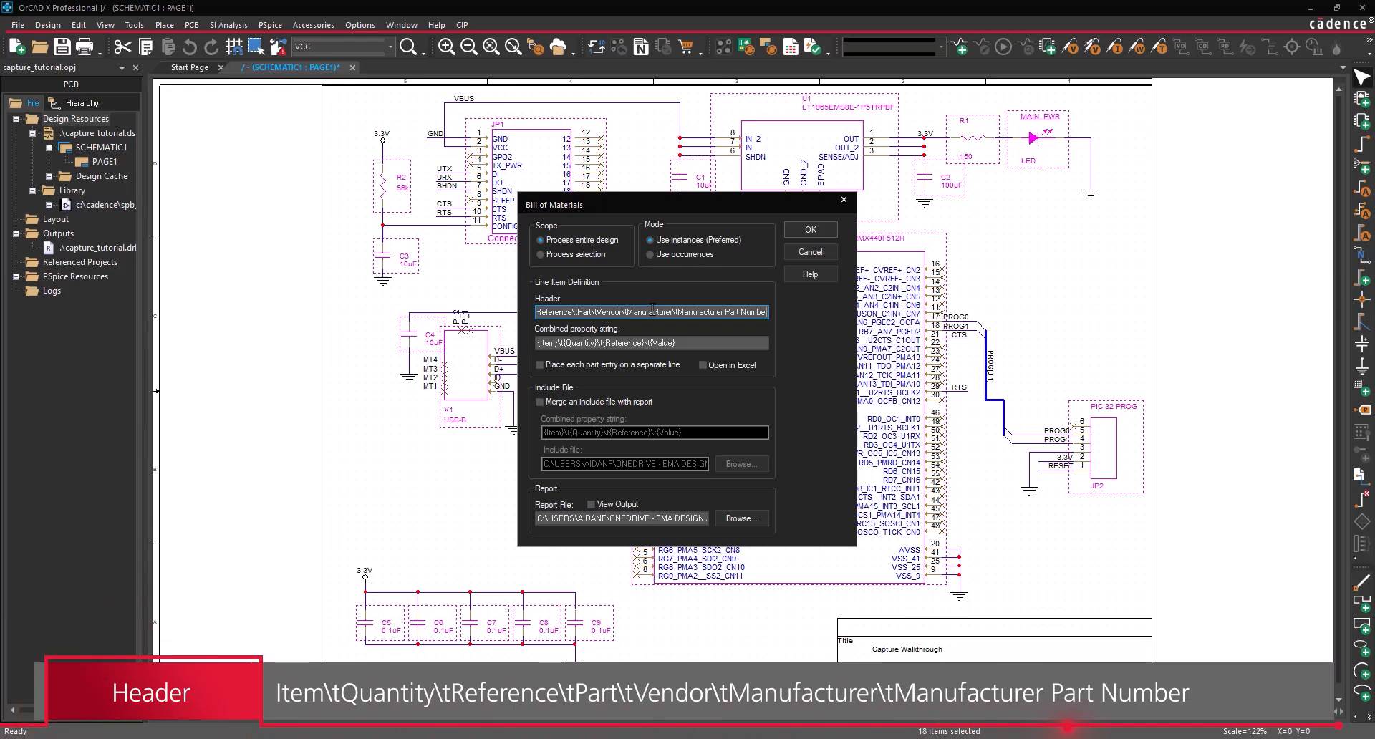
click(678, 342)
key(ctrl+v)
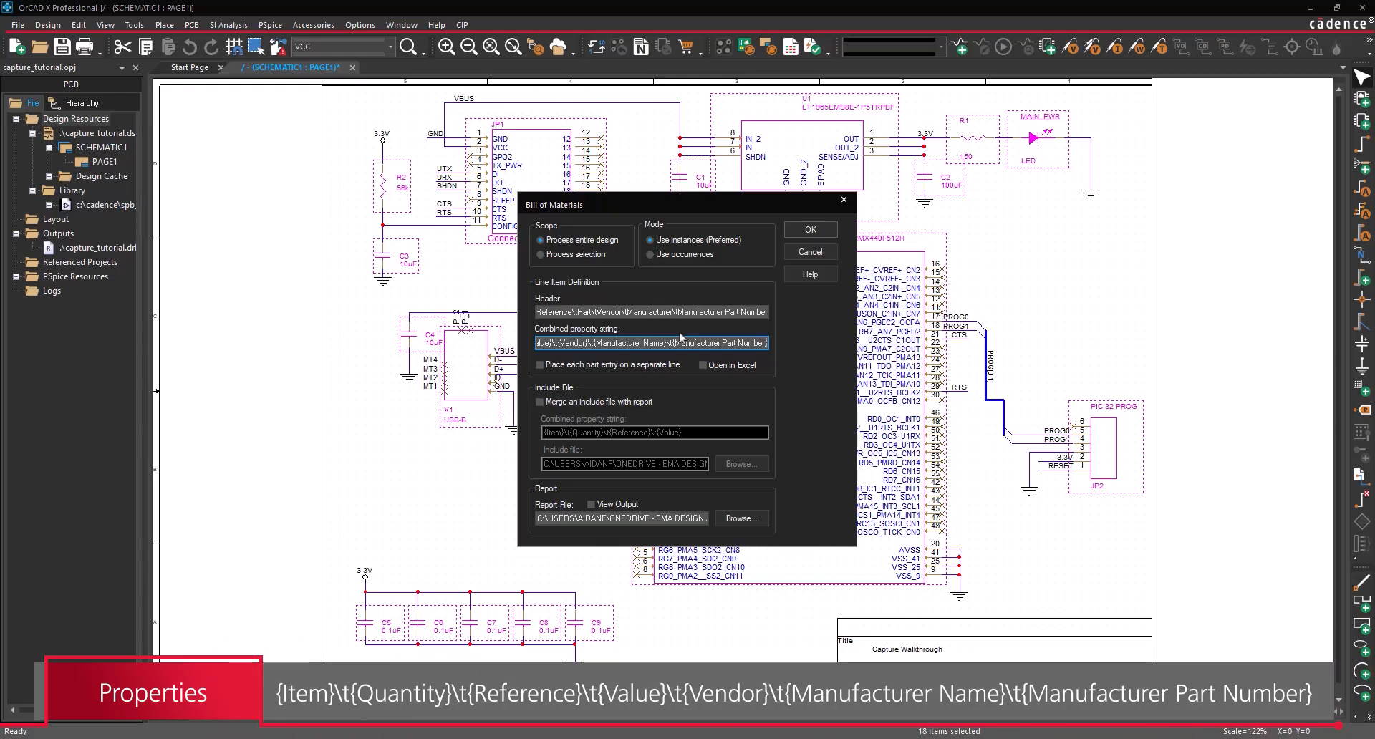
click(704, 365)
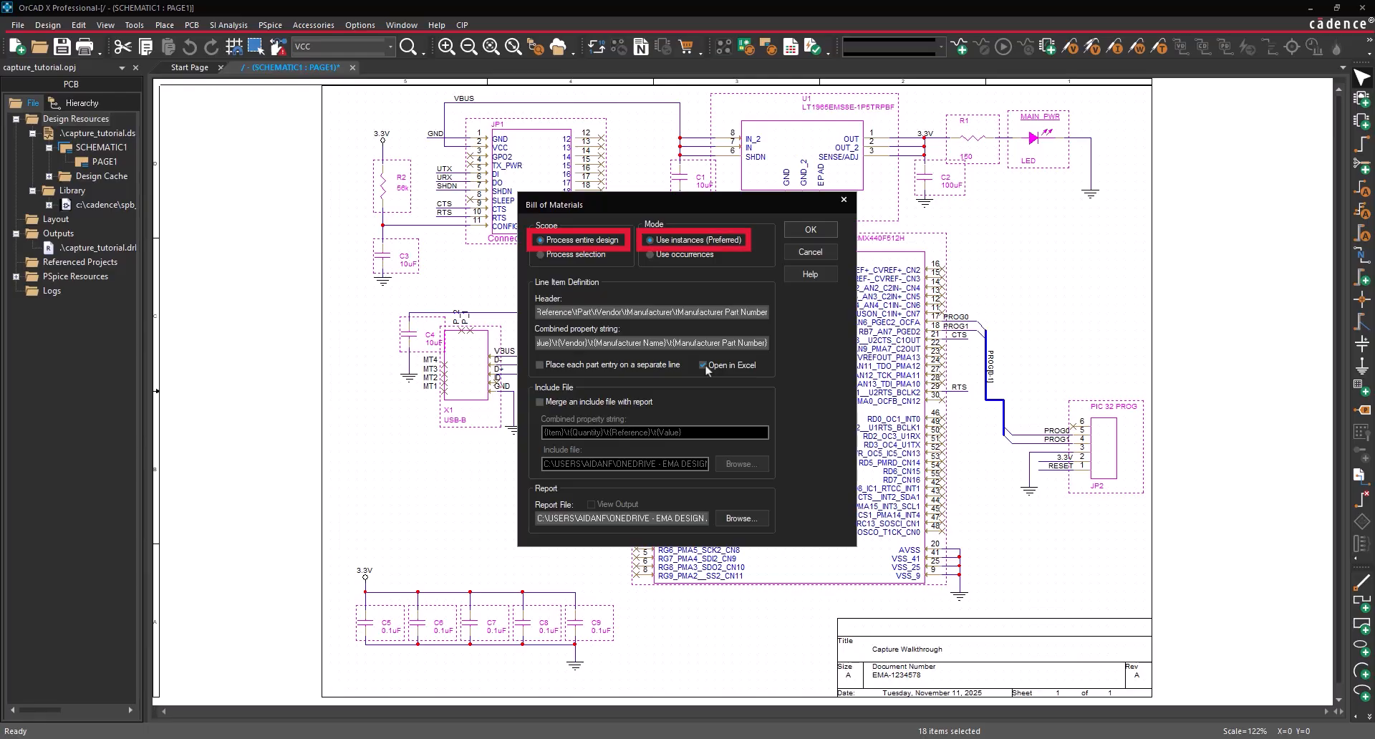
click(810, 230)
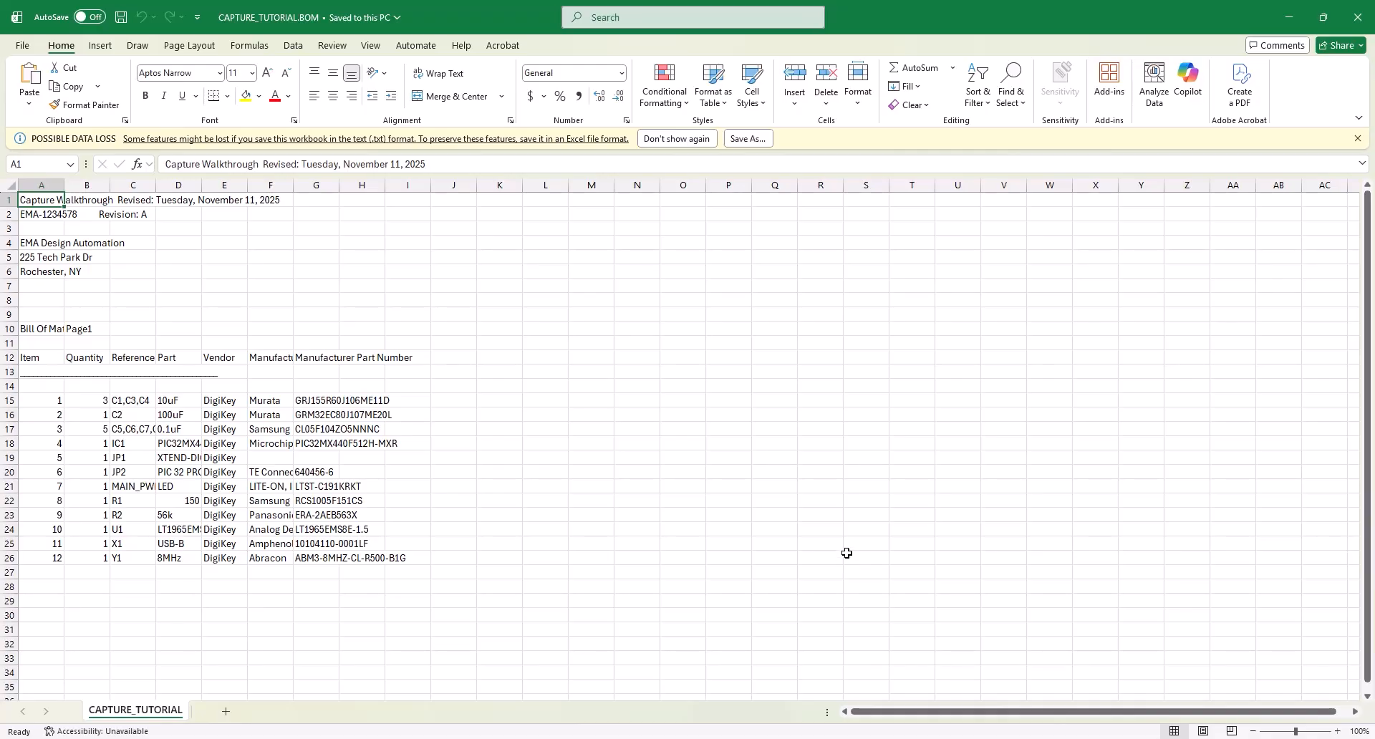
- Close the Excel BOM and return to the 04_PROCESSING schematic page in Capture
click(1357, 17)
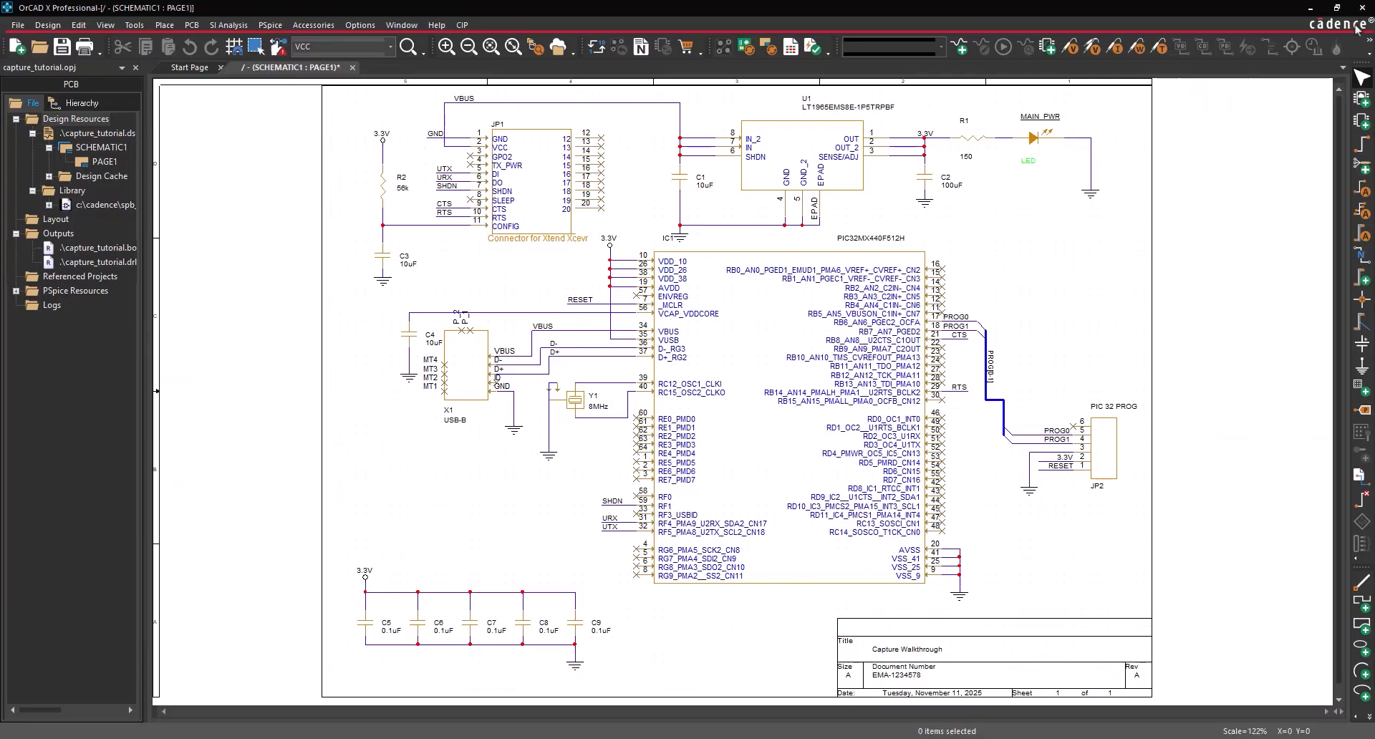
double_click(98, 247)
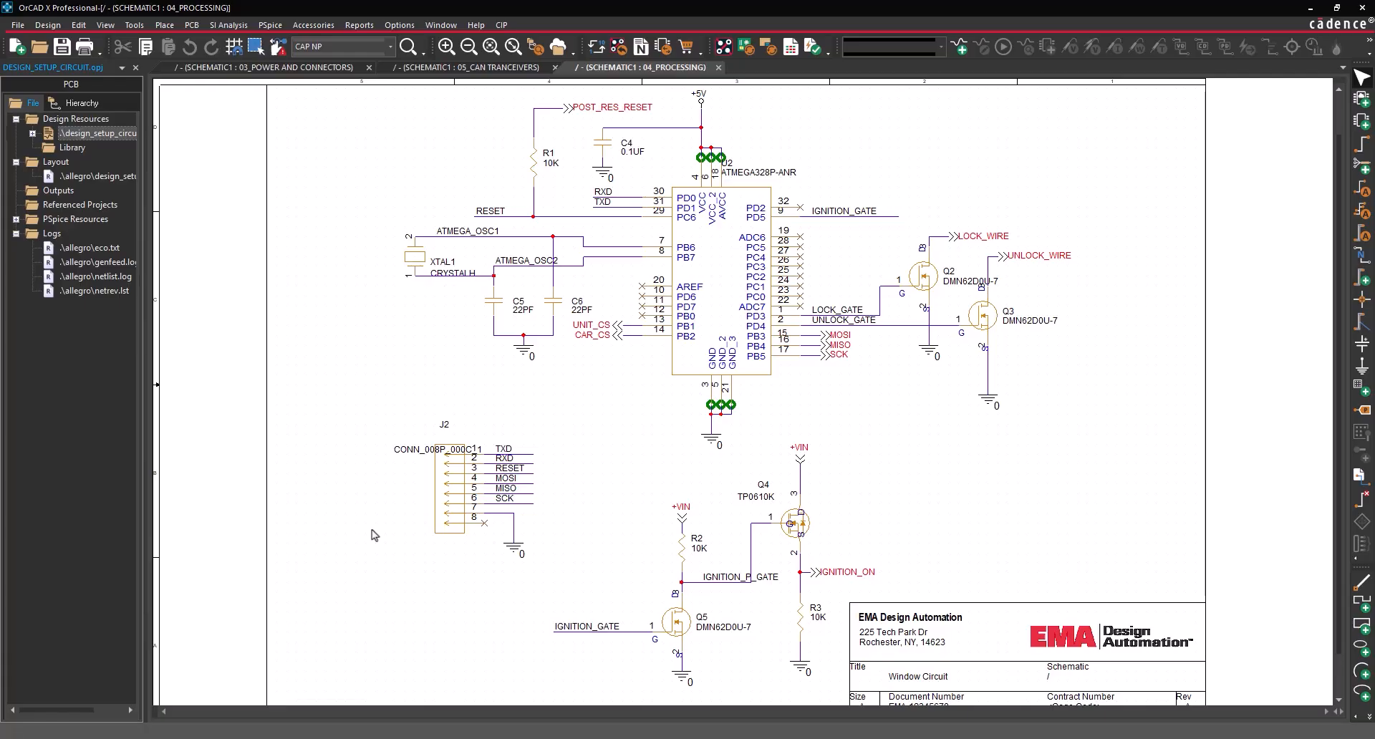
- Export a Standard CIS BOM to Excel with Manufacturer and Manufacturer PN columns as template 'Manufacturing'
click(361, 25)
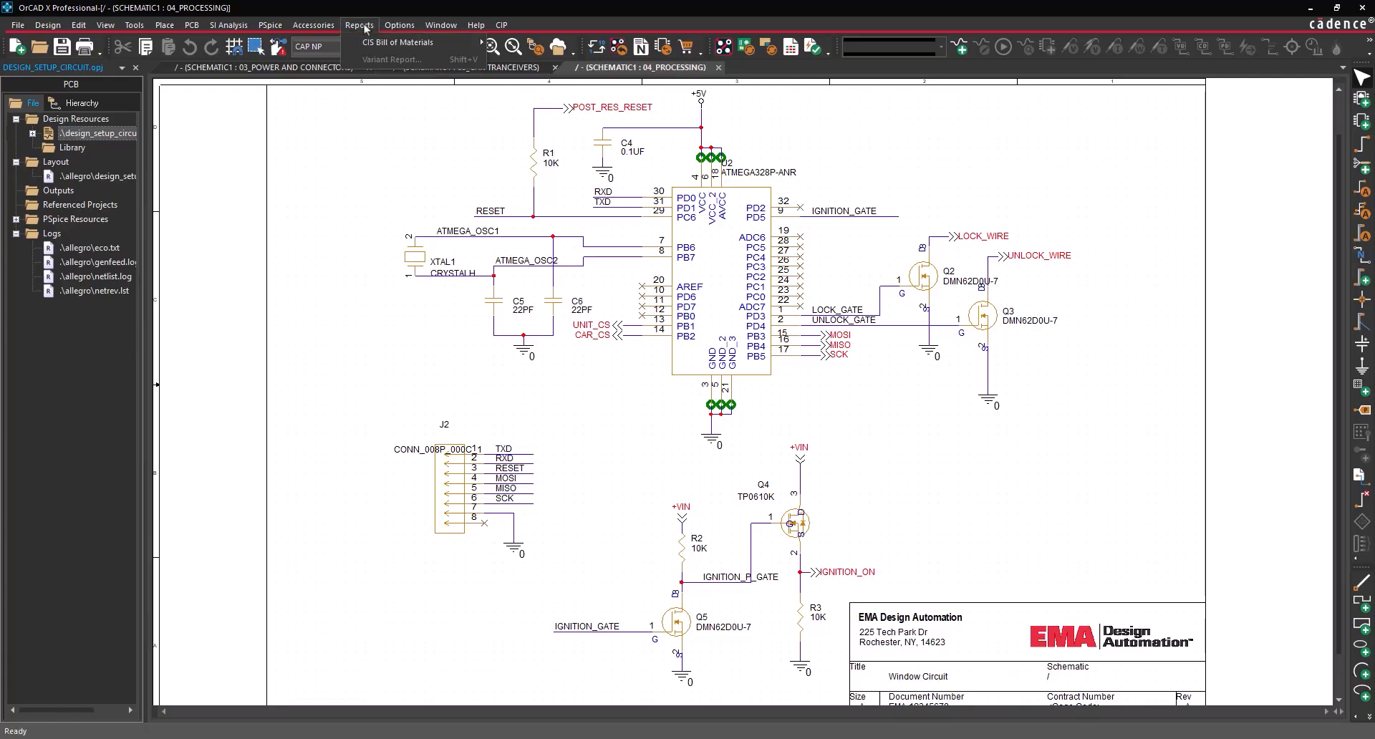
mouse_move(458, 43)
click(507, 46)
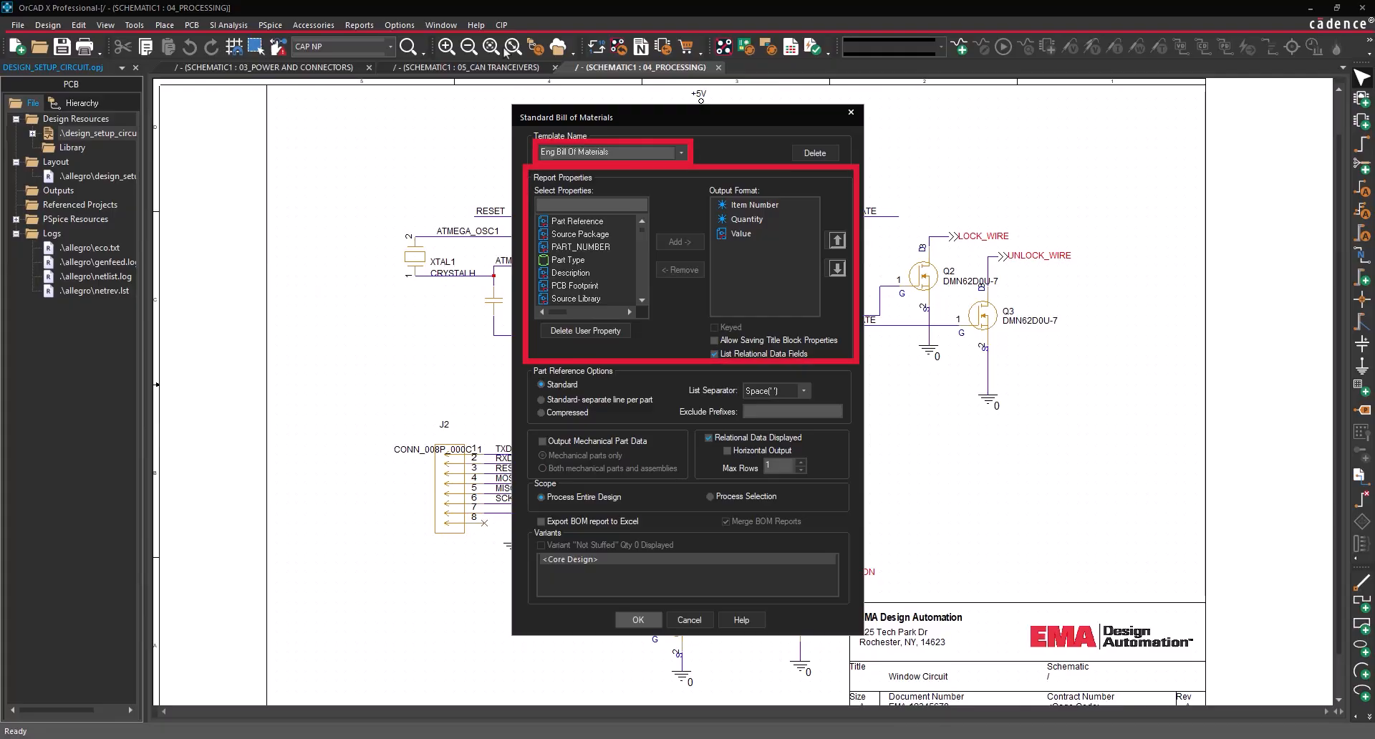
scroll(588, 276, down, 2)
scroll(588, 276, down, 3)
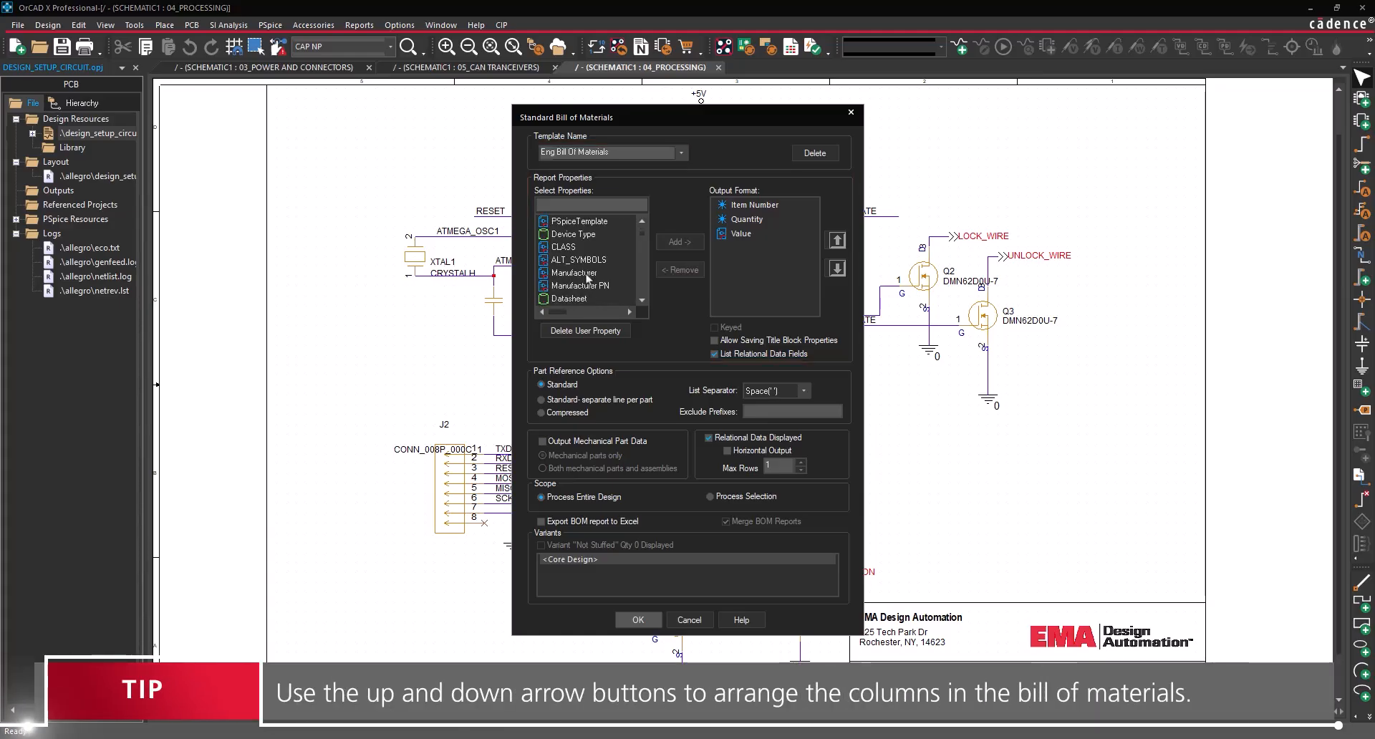
double_click(587, 273)
double_click(582, 221)
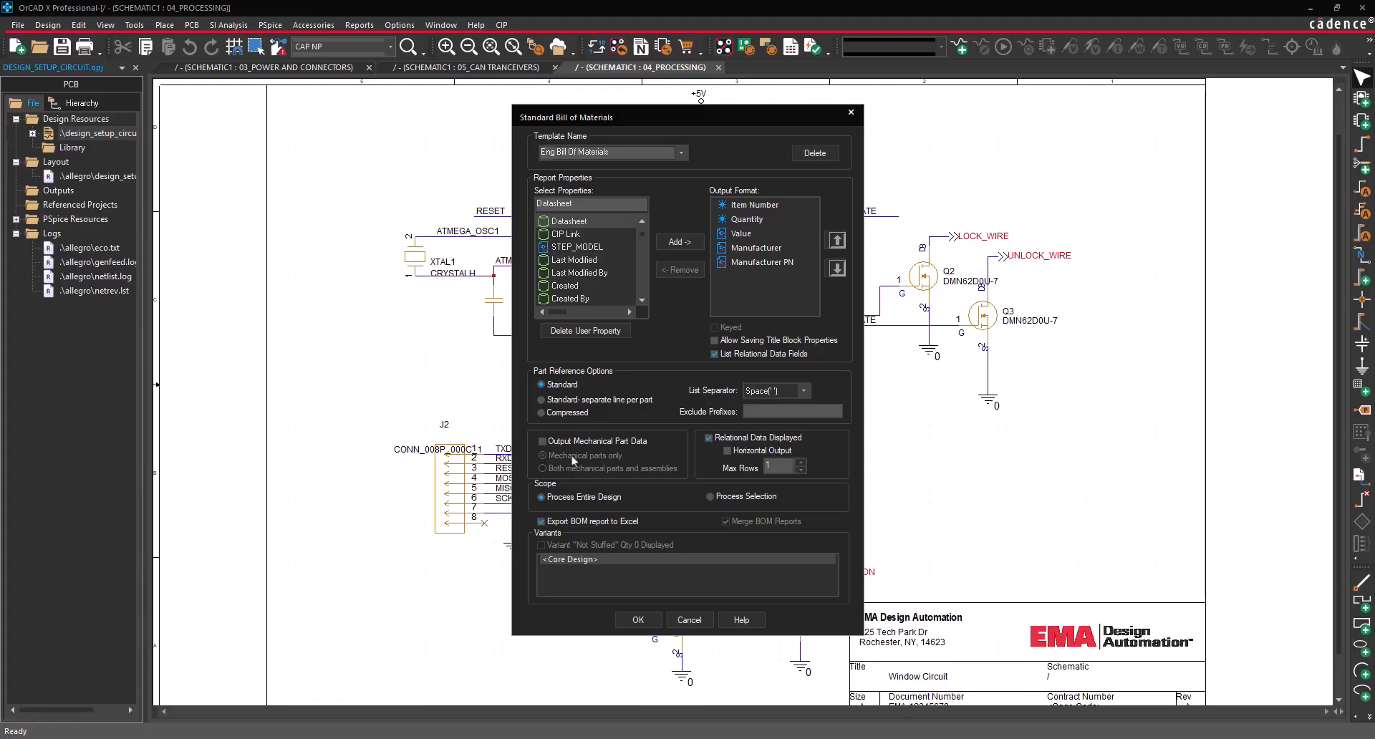
click(619, 158)
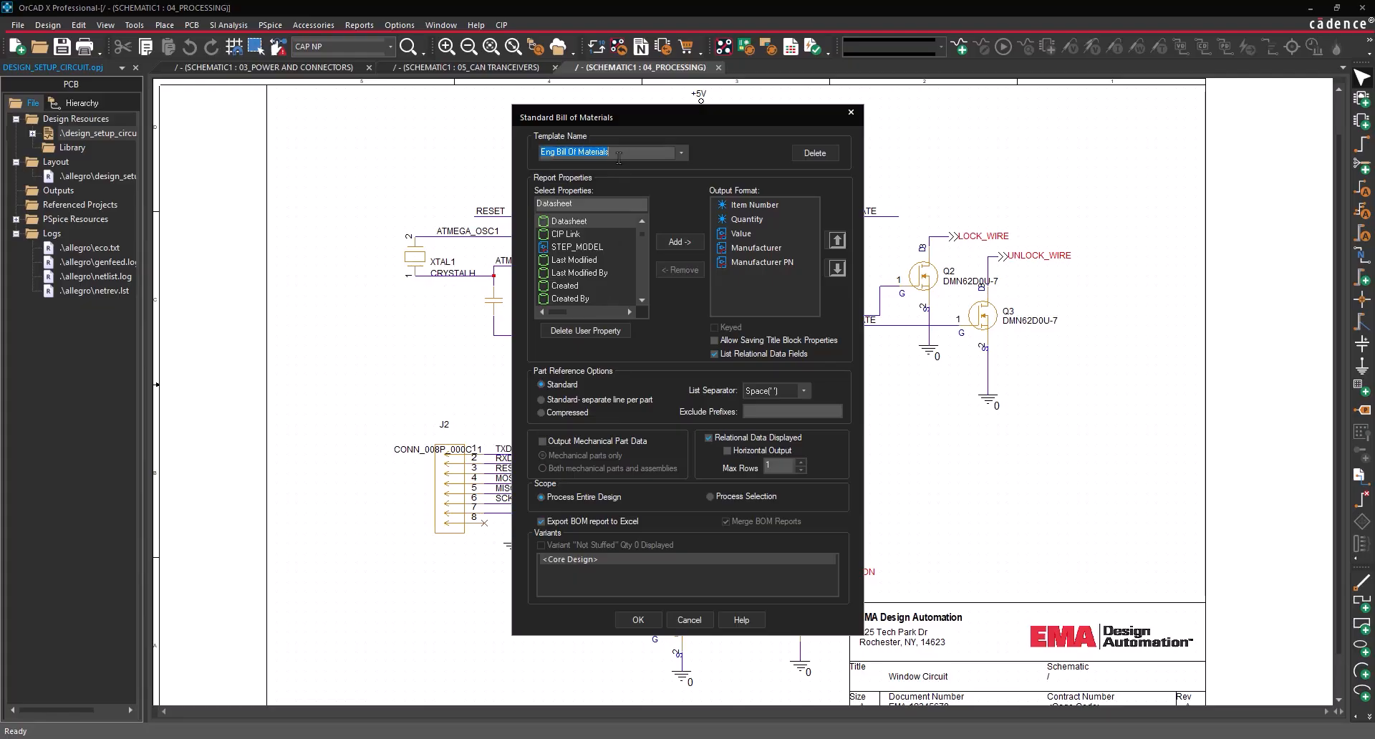
text(Manufacturing)
click(638, 619)
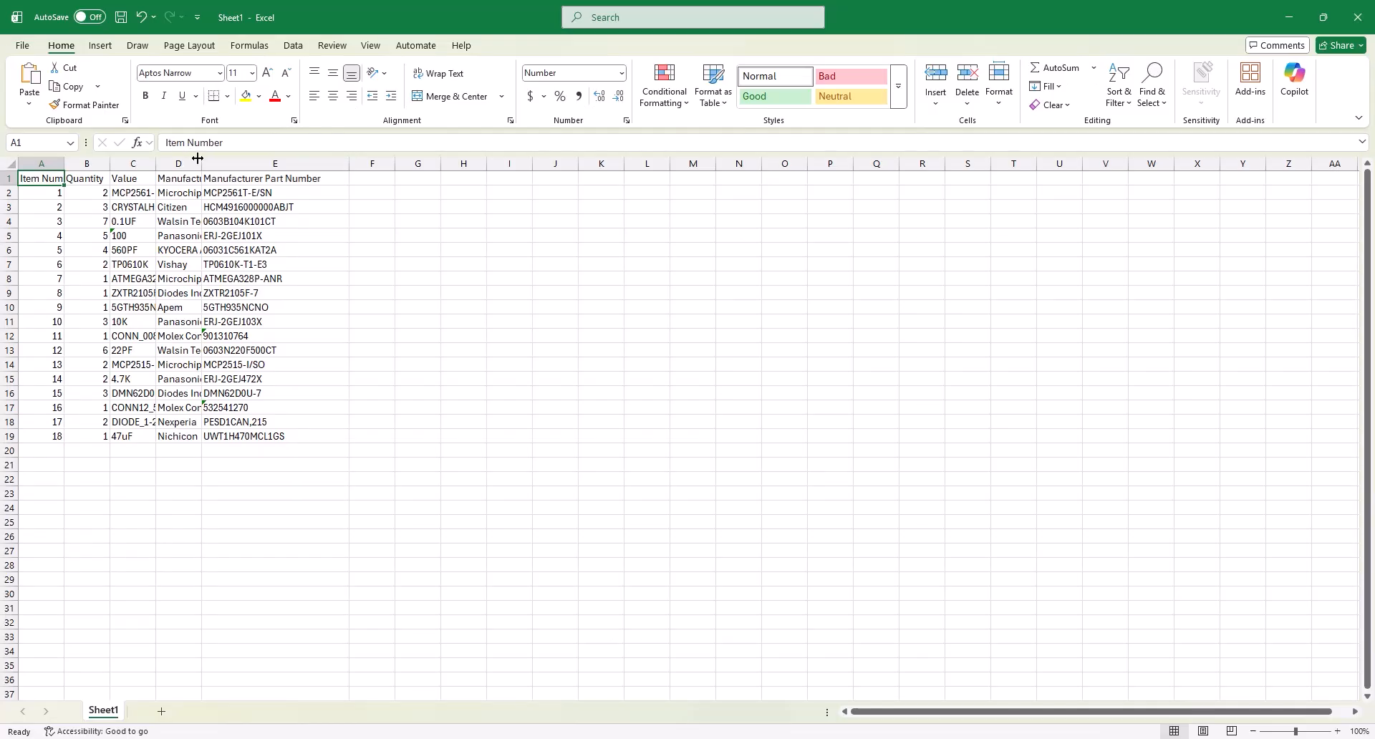
- Widen Manufacturer column D in the exported BOM so full names show
drag(202, 163, 317, 163)
drag(156, 164, 191, 163)
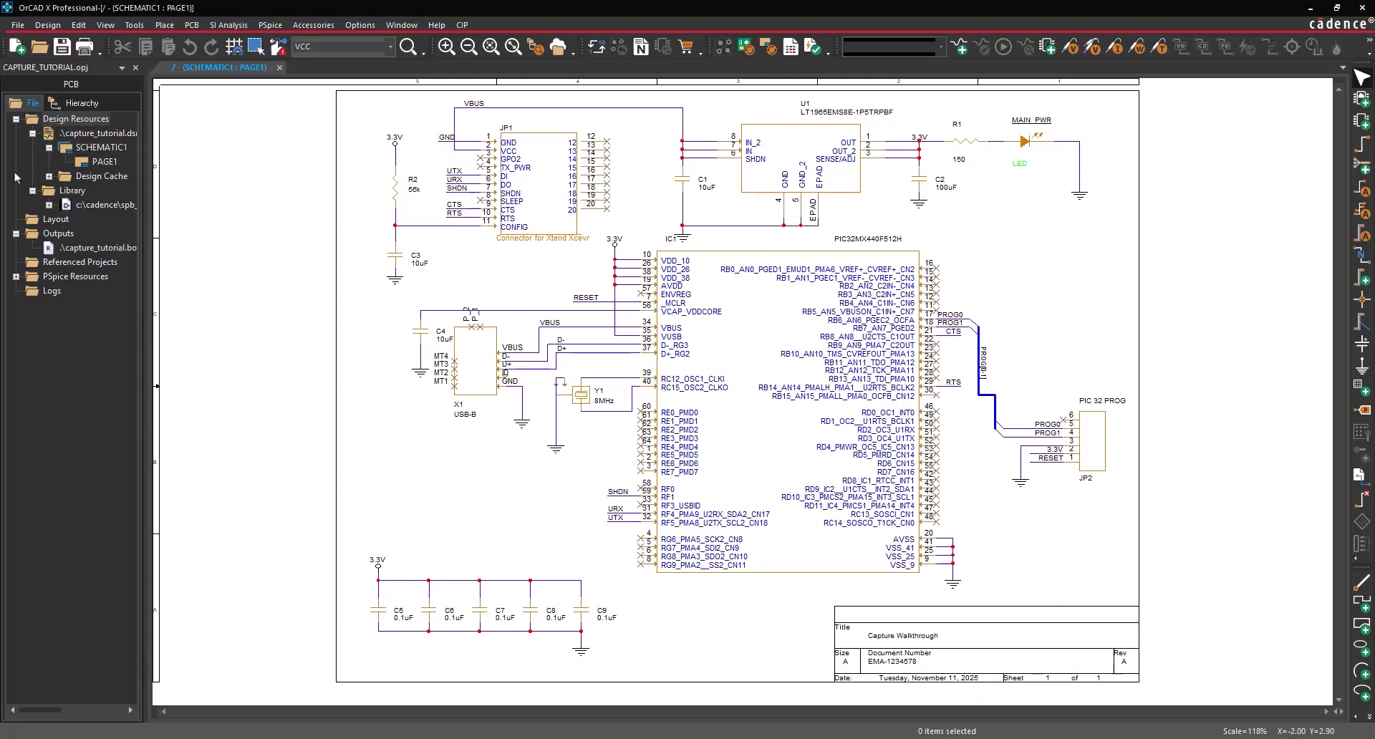
- Set up printing of PAGE1 to Microsoft Print to PDF in landscape
click(18, 25)
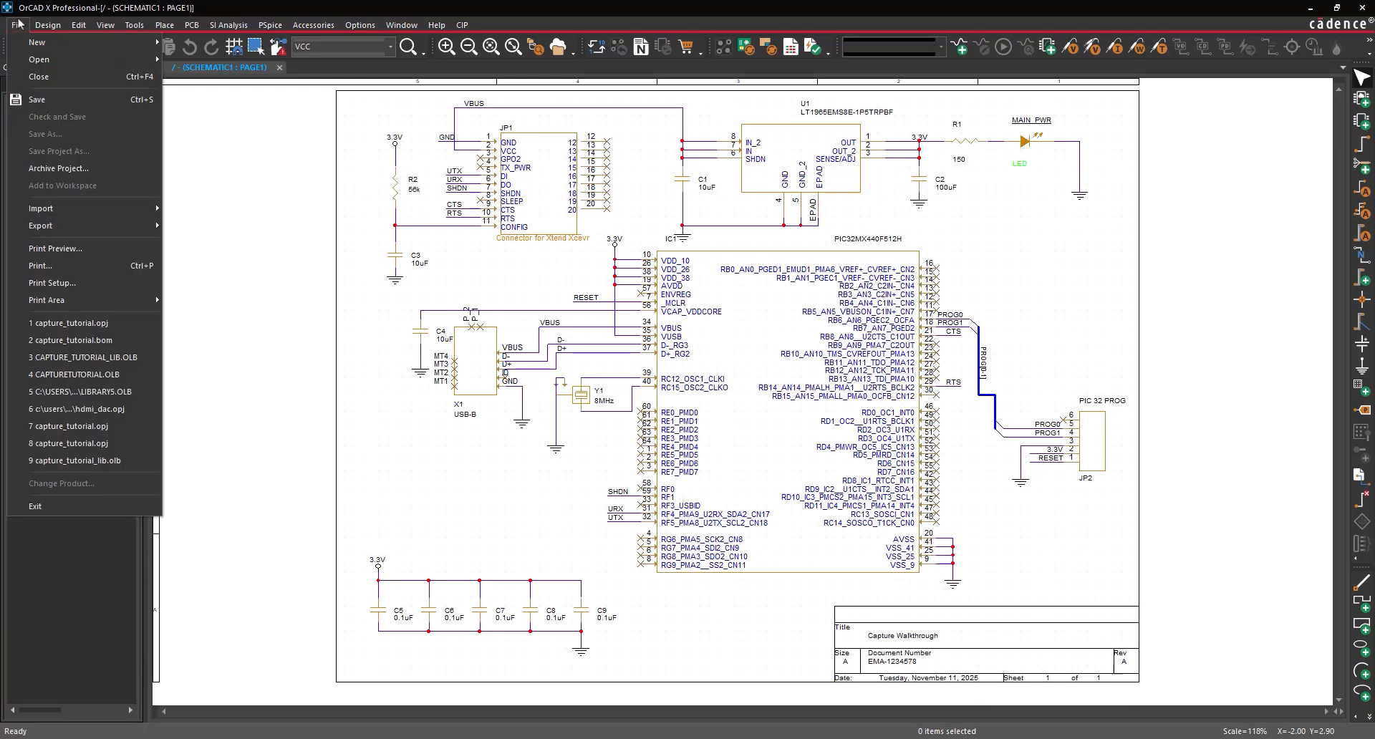
click(70, 269)
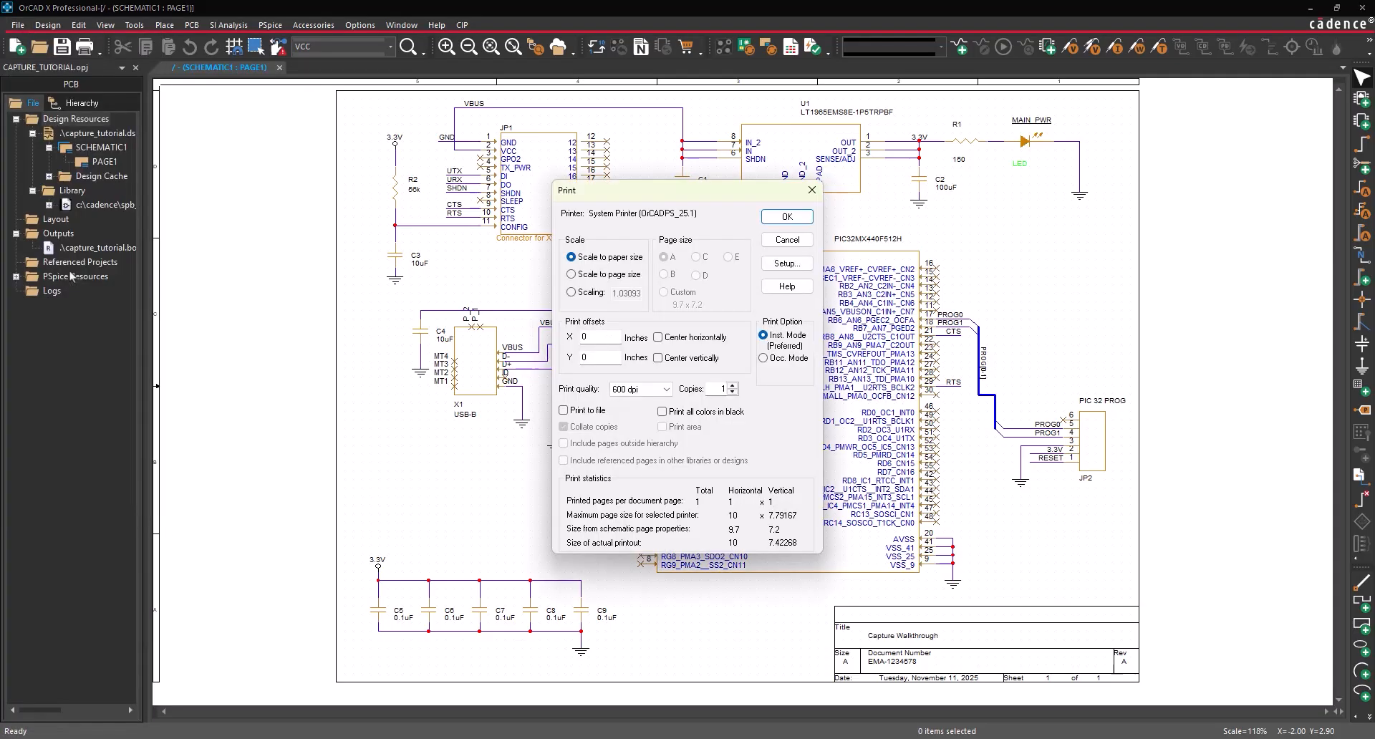
click(793, 265)
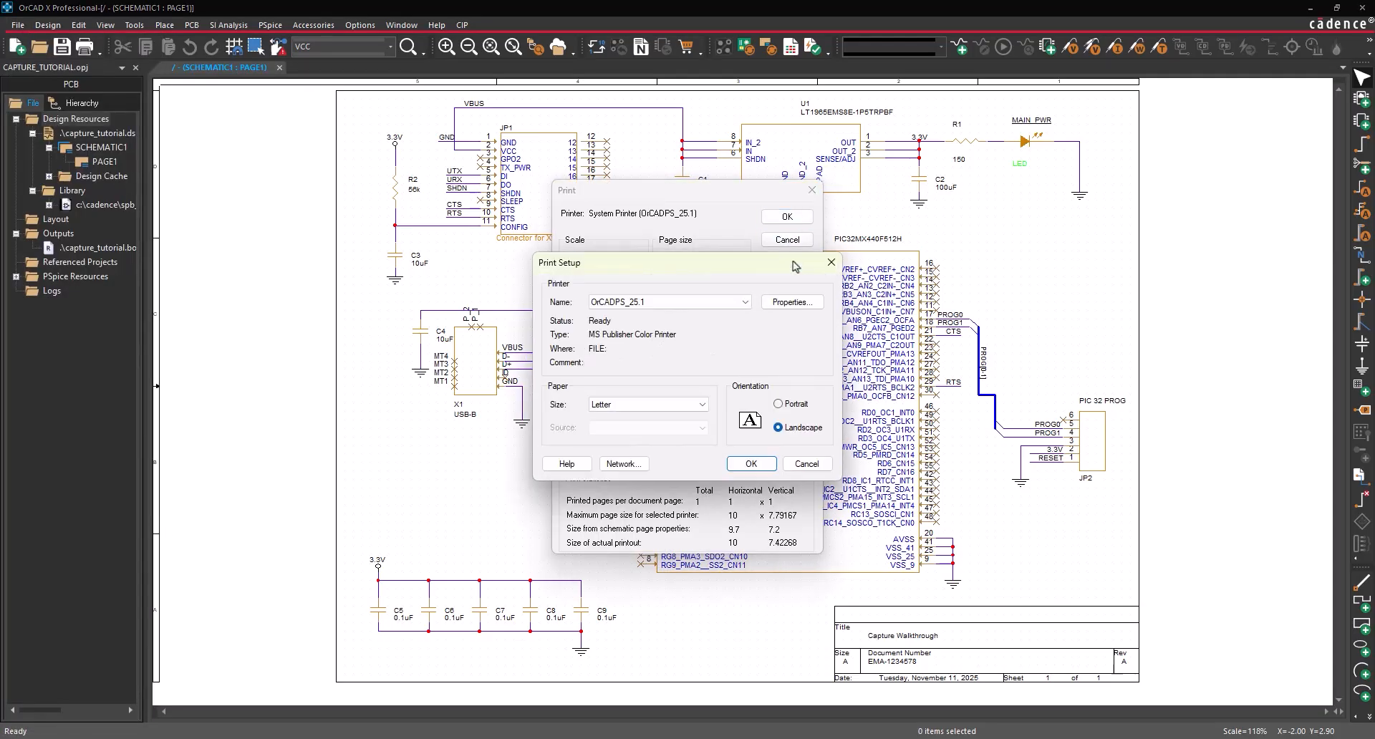
click(669, 302)
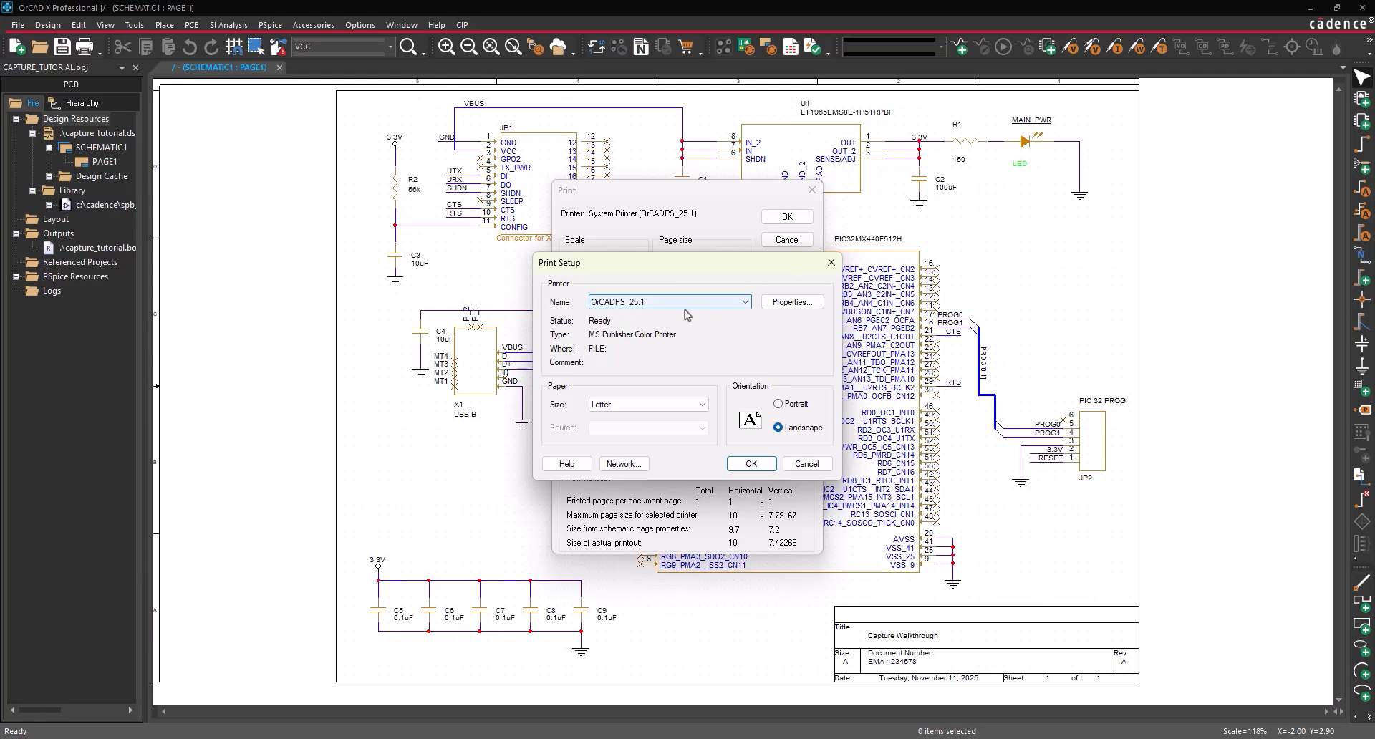
click(684, 328)
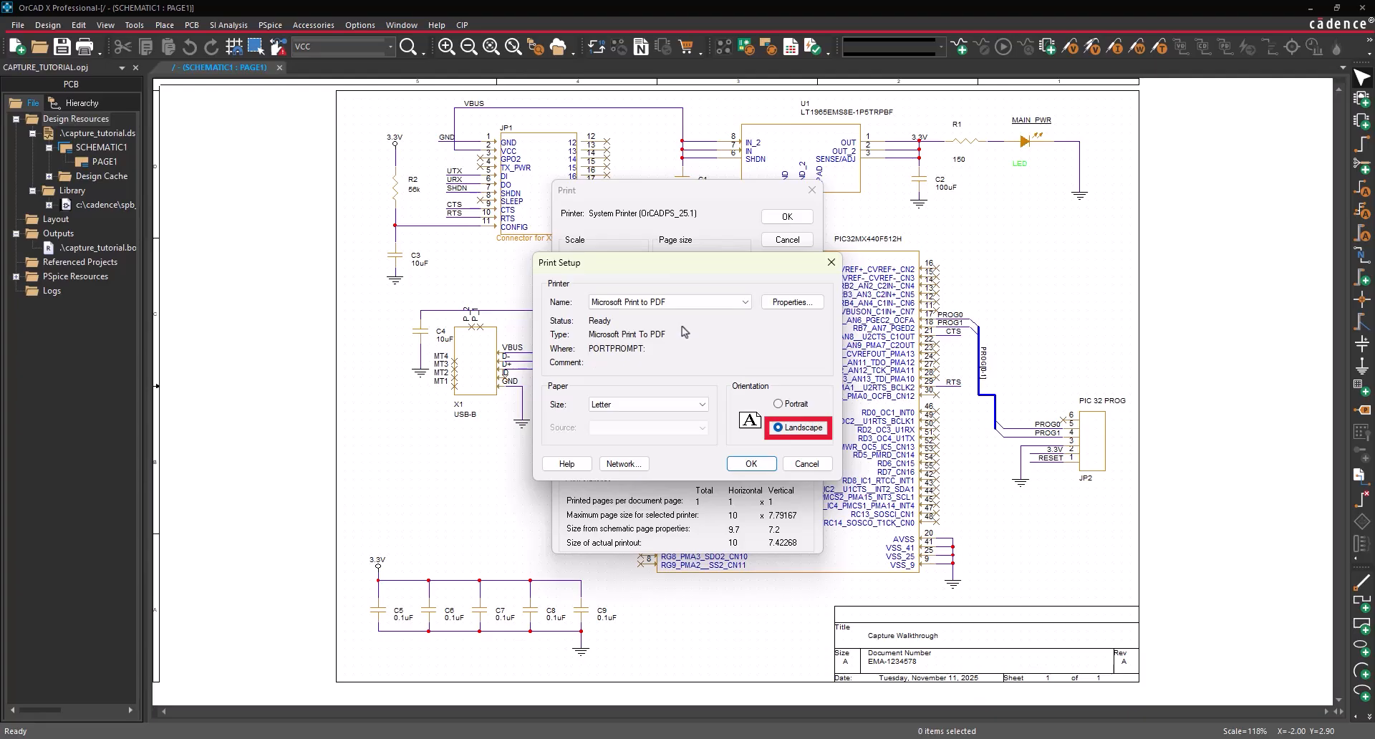
click(732, 464)
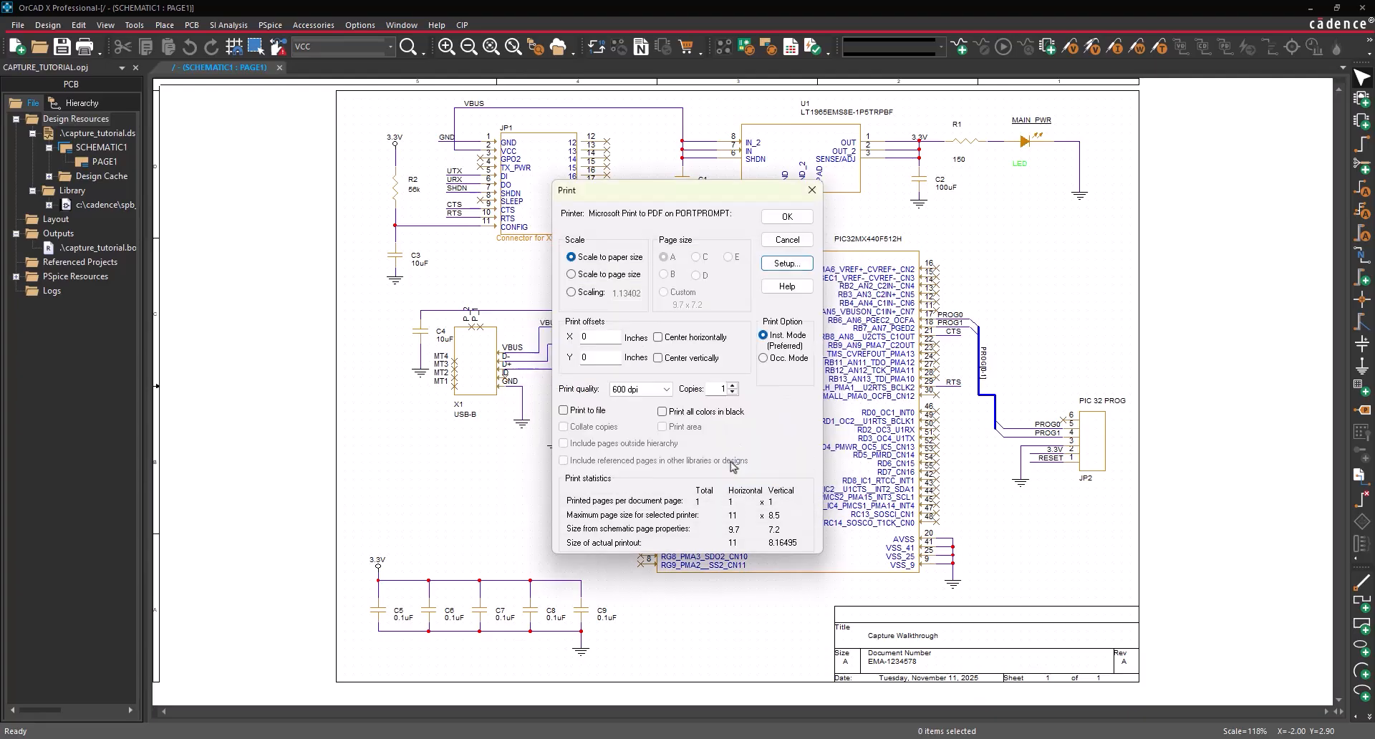
- Print the page and save the PDF as capture_tutorial
click(788, 224)
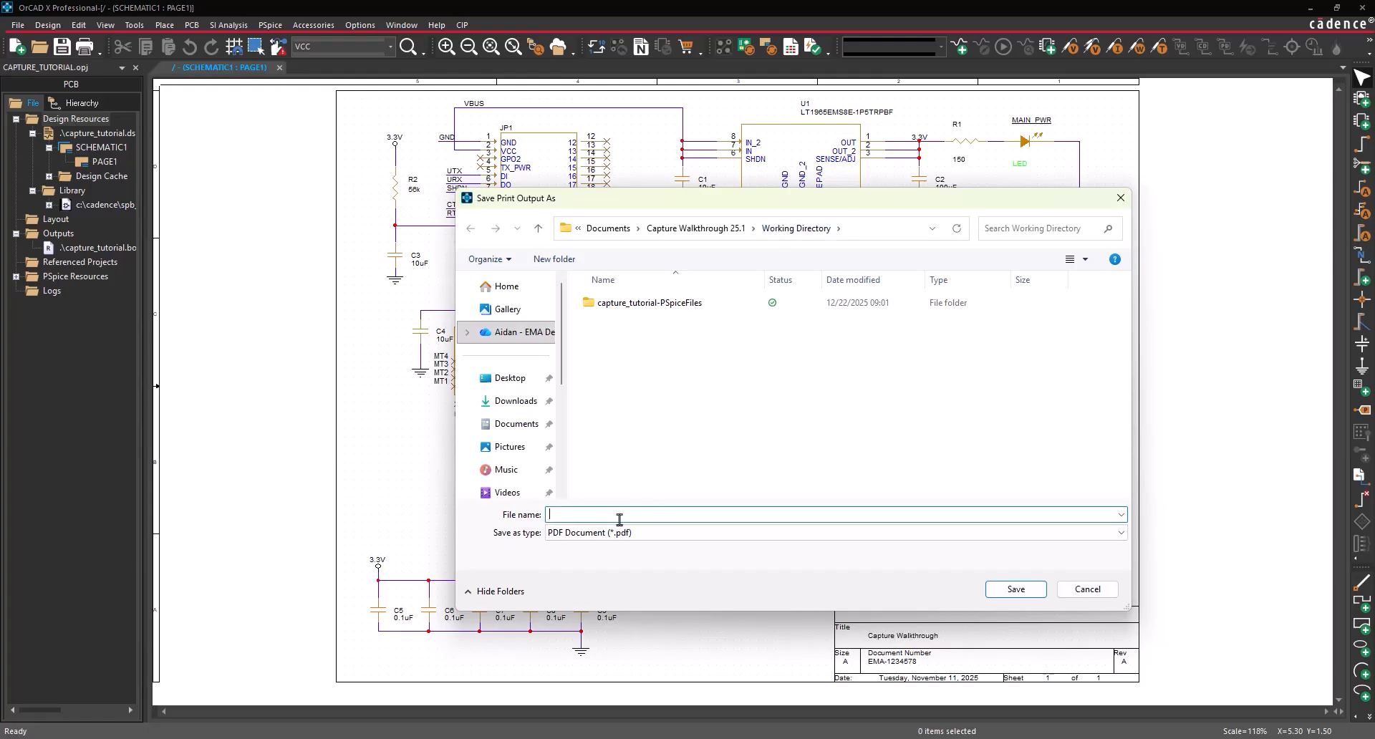
text(capture_tutorial)
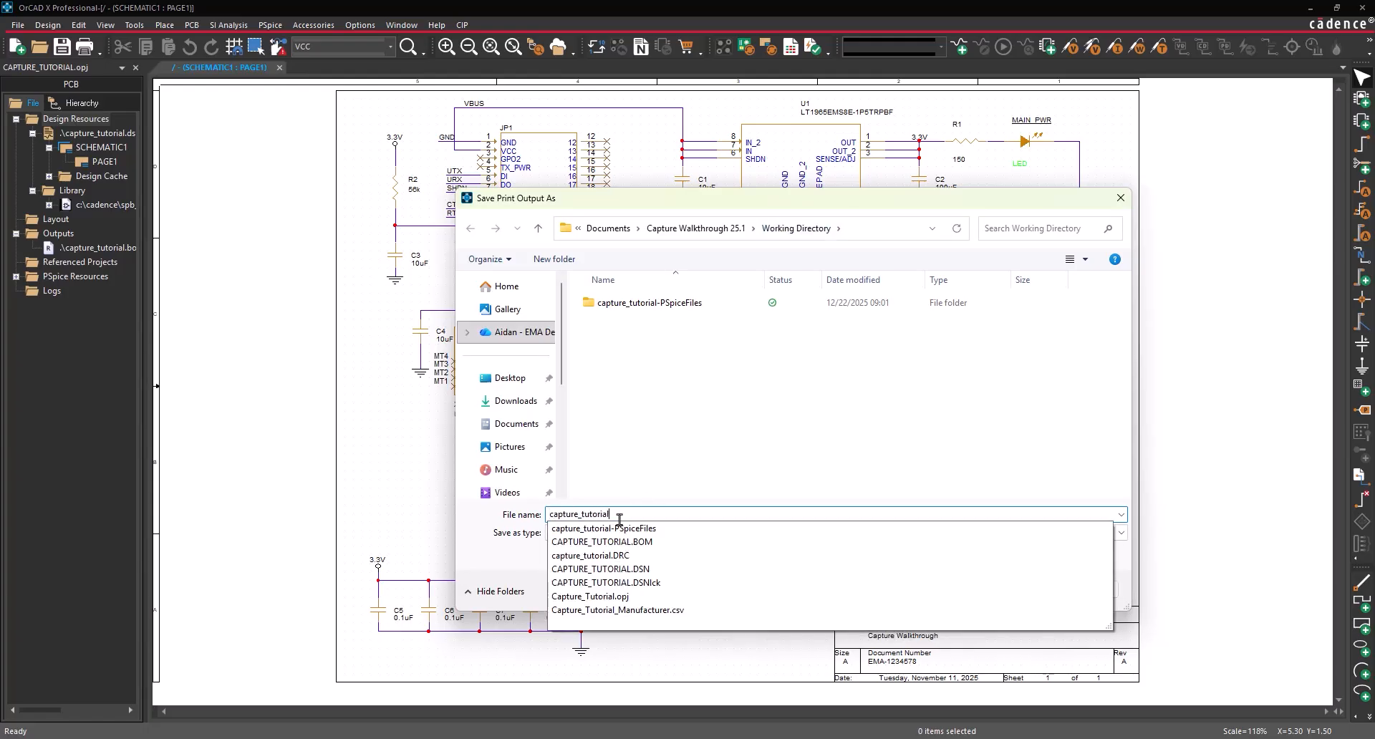
click(987, 594)
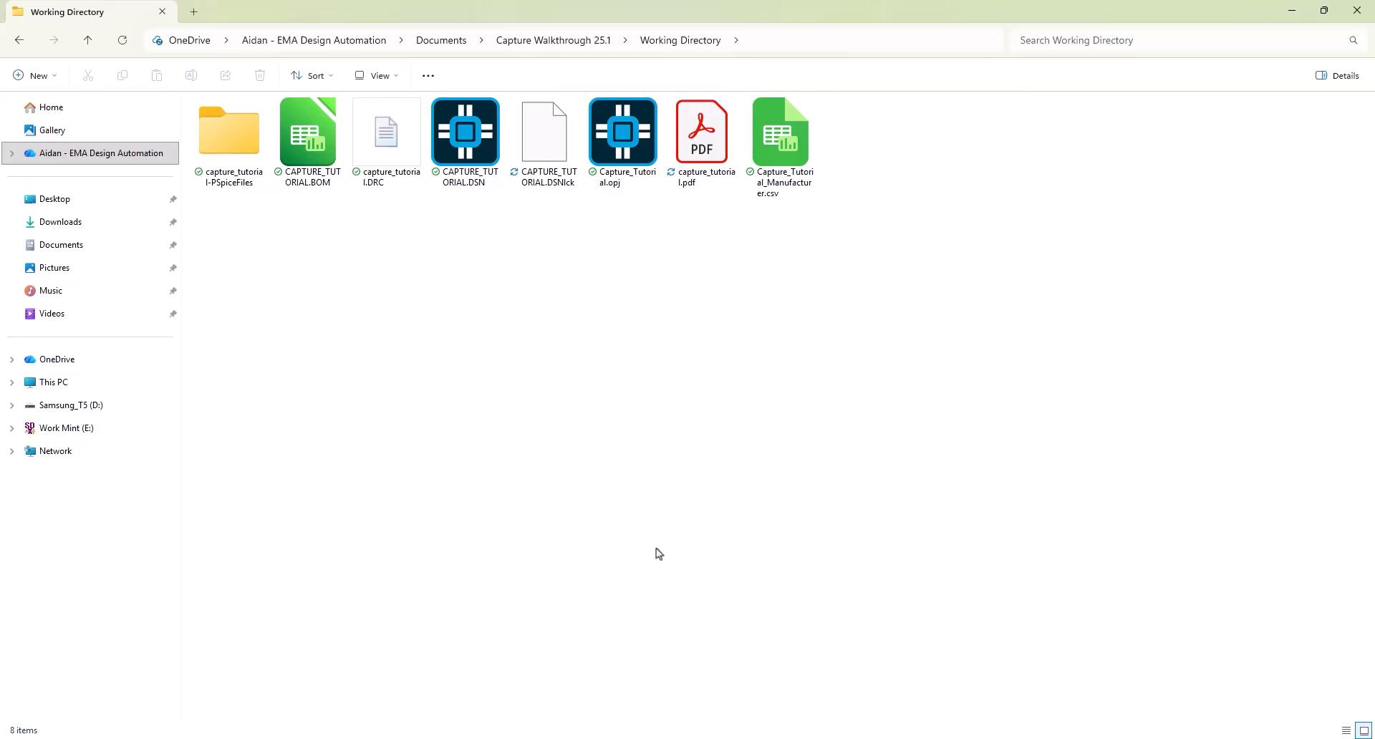
- Review capture_tutorial.pdf from the Working Directory, close it, and return to OrCAD Capture
click(687, 171)
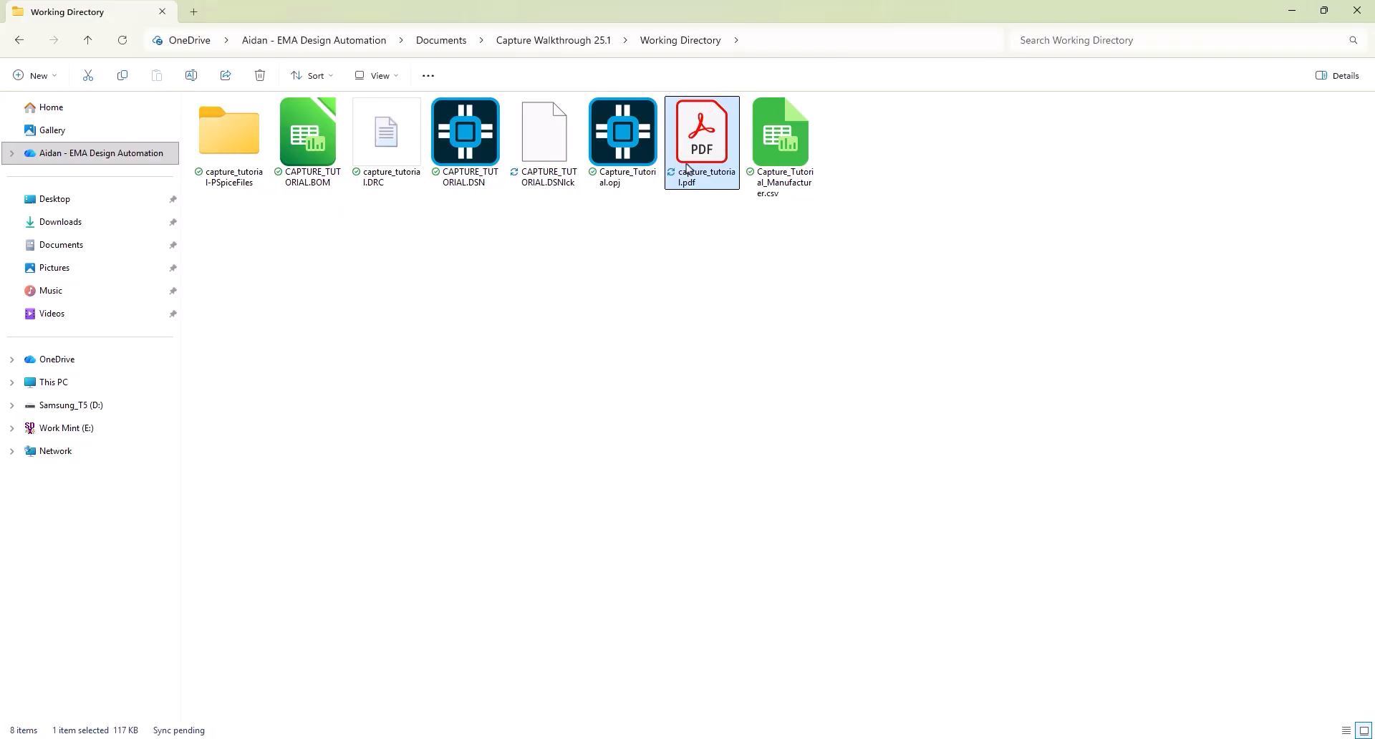
double_click(686, 169)
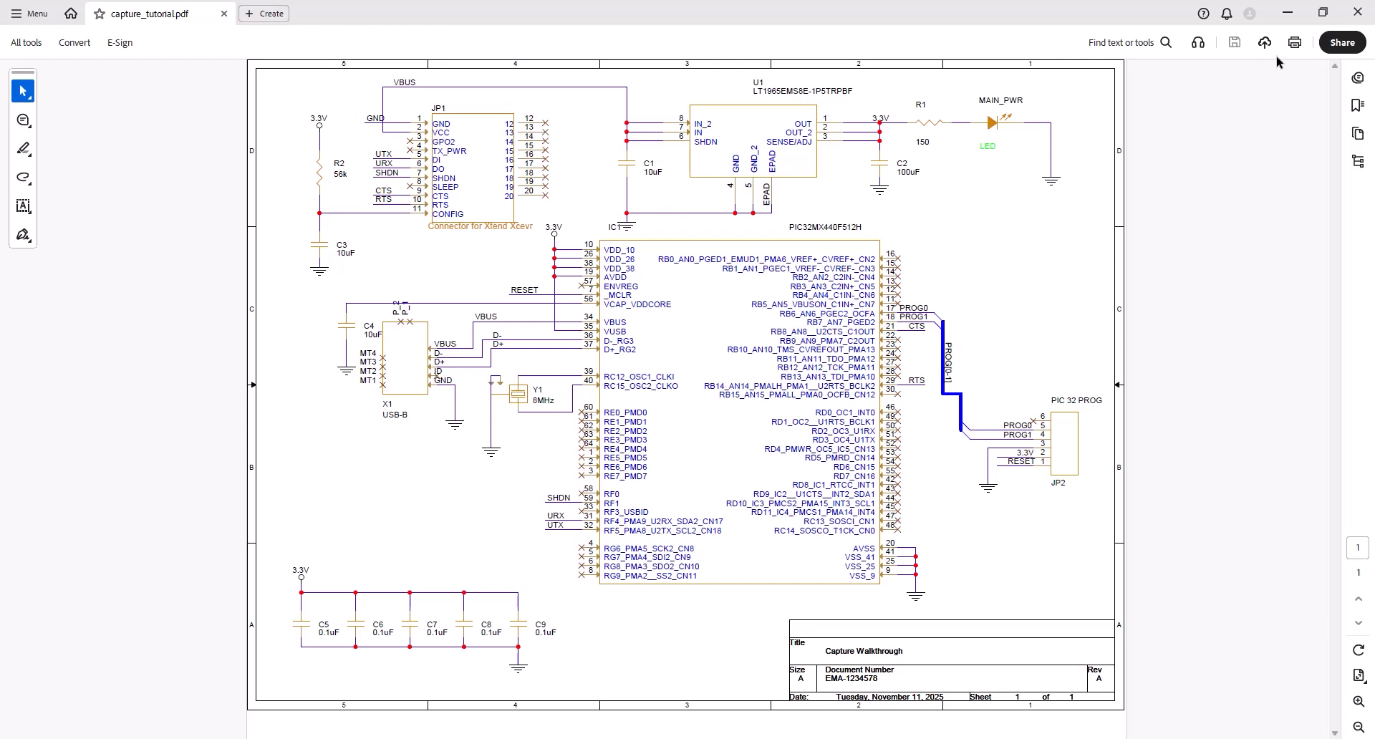
click(1353, 18)
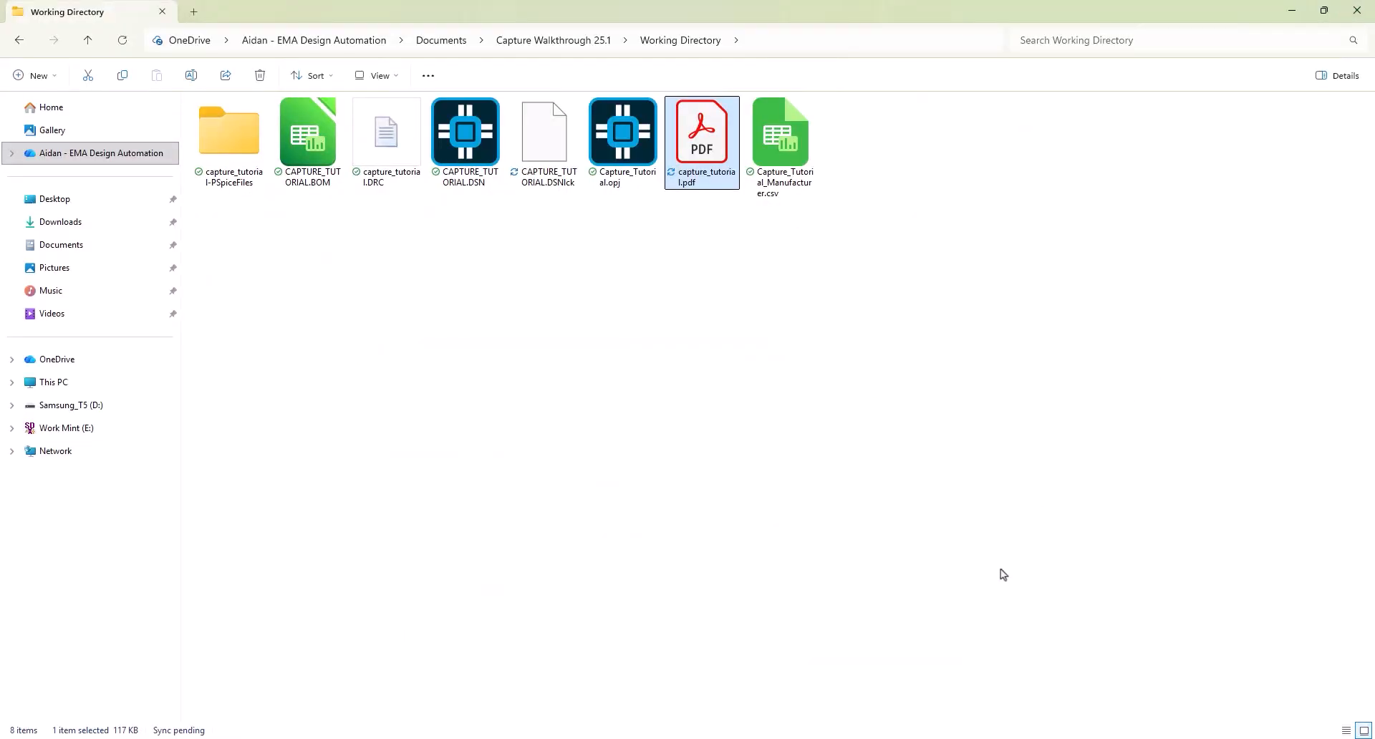
click(881, 738)
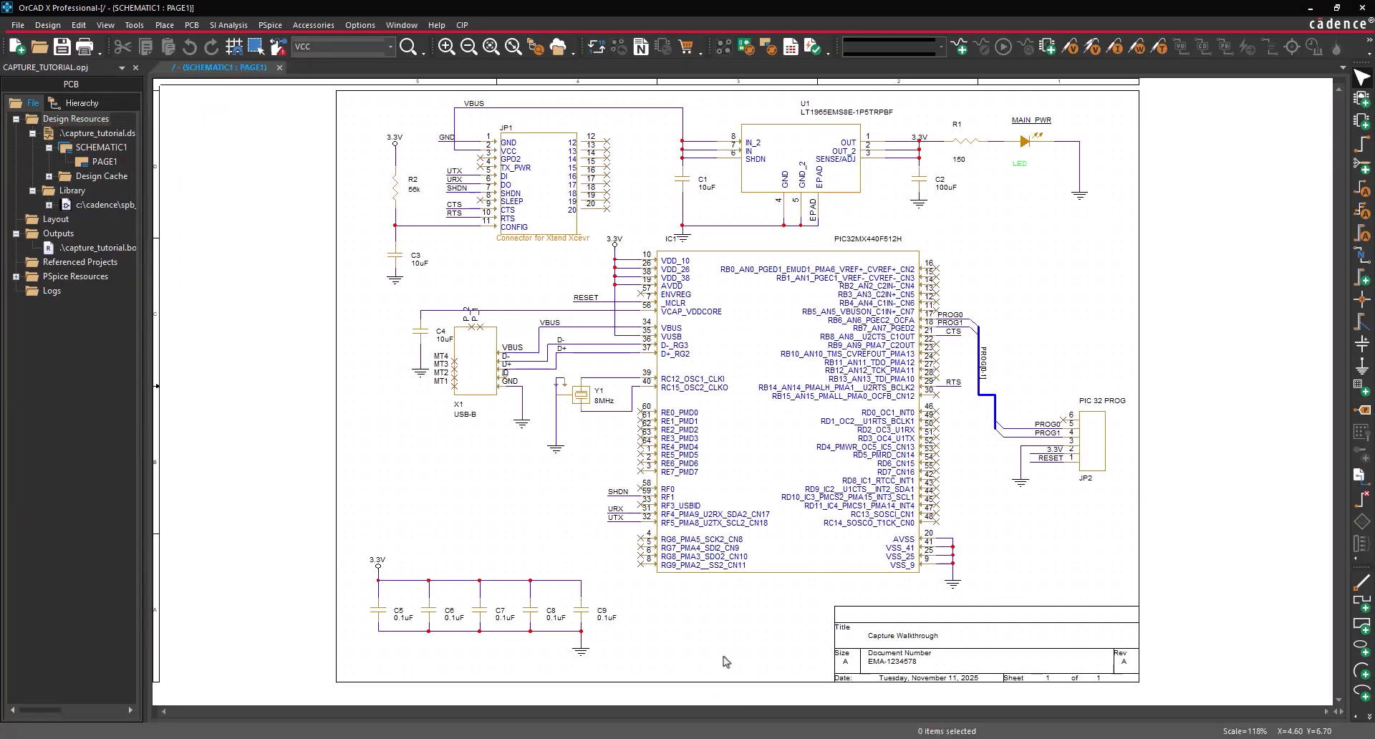
- From the PDF Export settings, download and install the 64-bit Windows Ghostscript
click(18, 24)
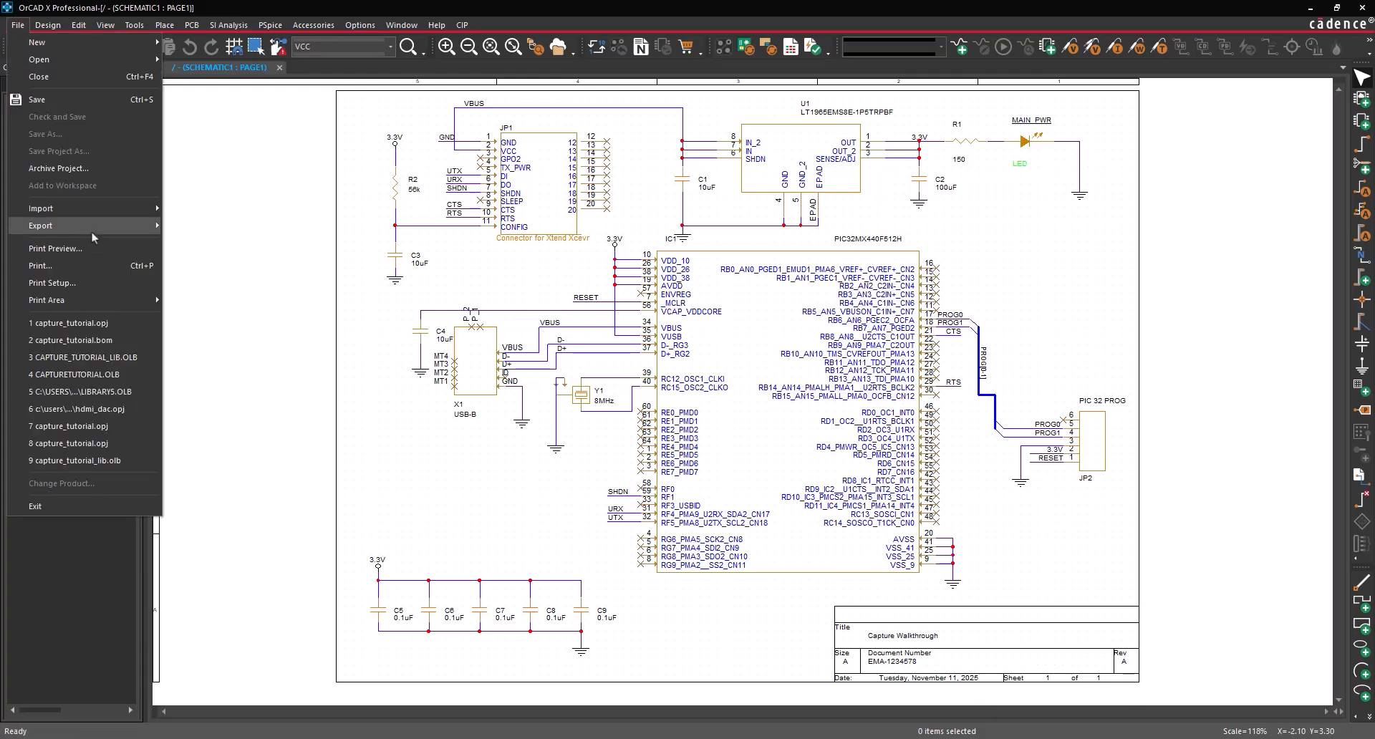
mouse_move(91, 226)
click(215, 329)
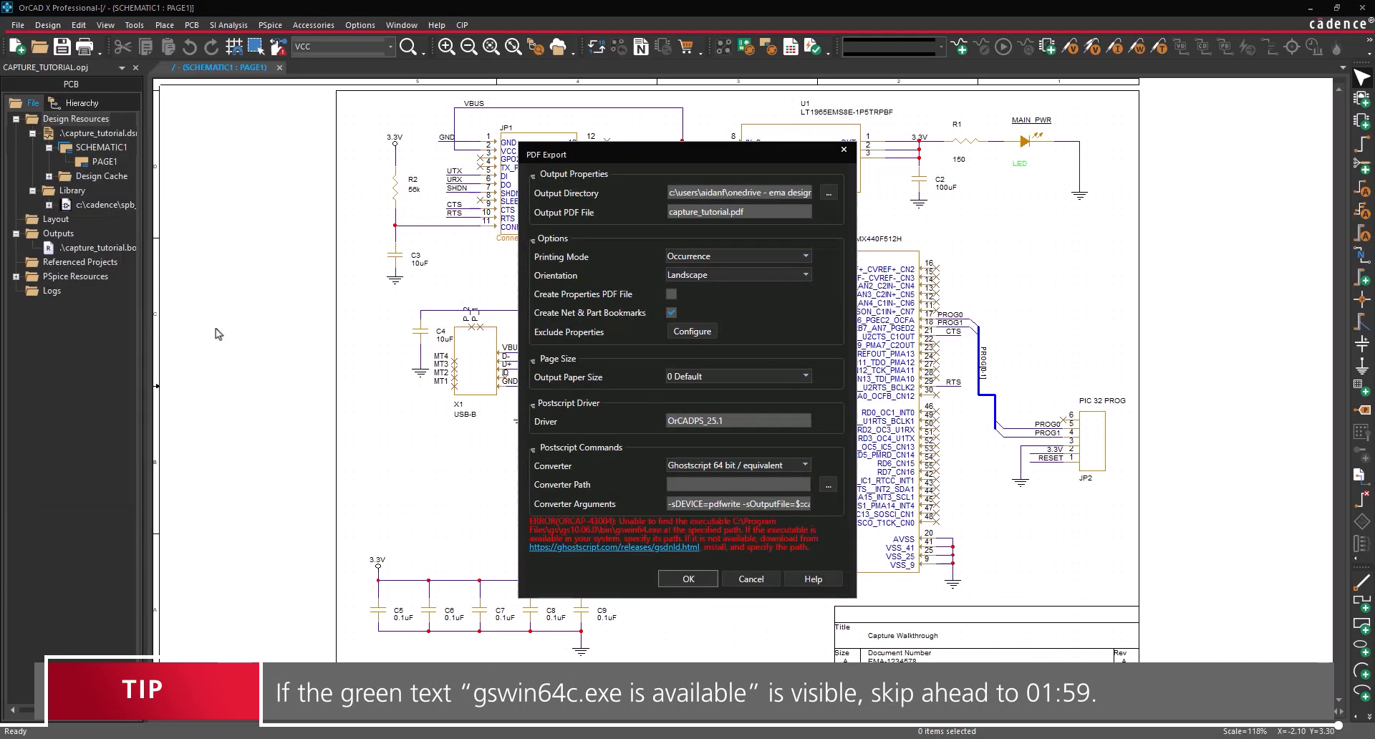
click(586, 548)
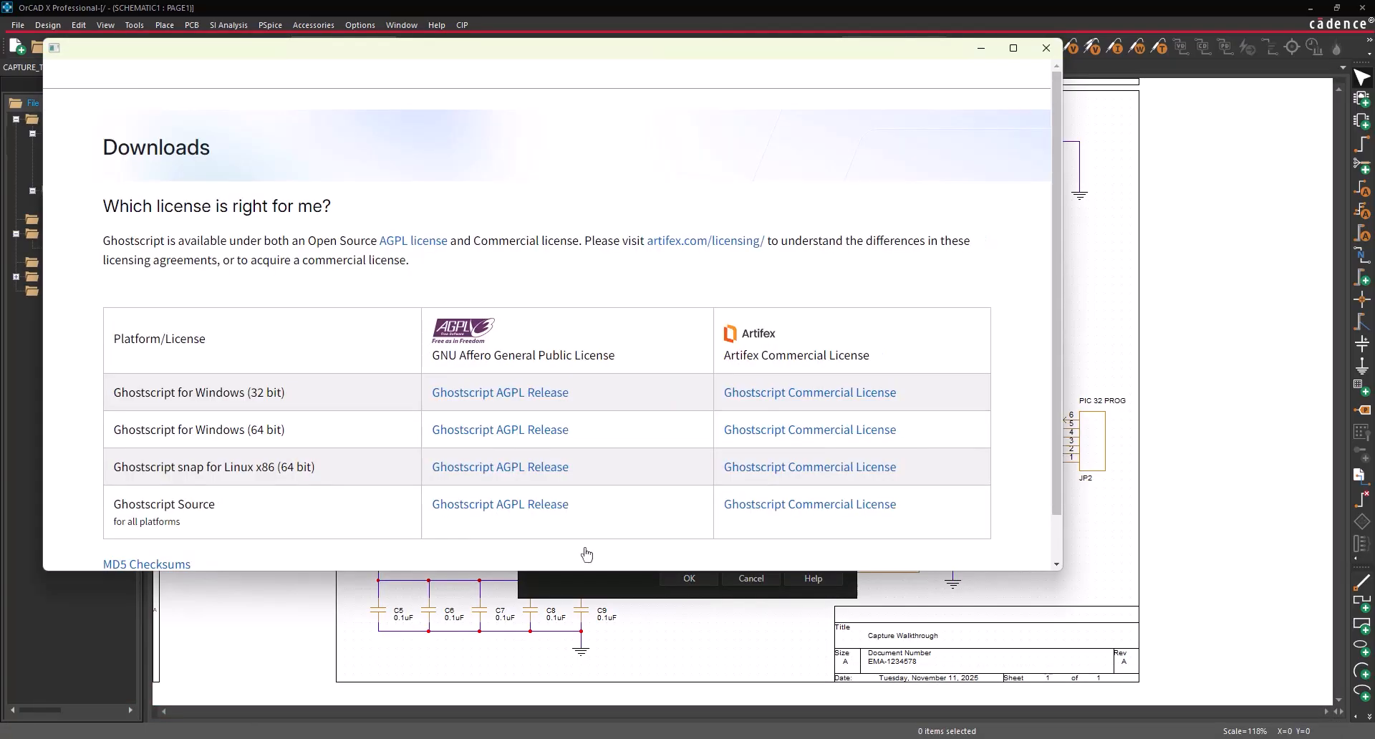
click(547, 429)
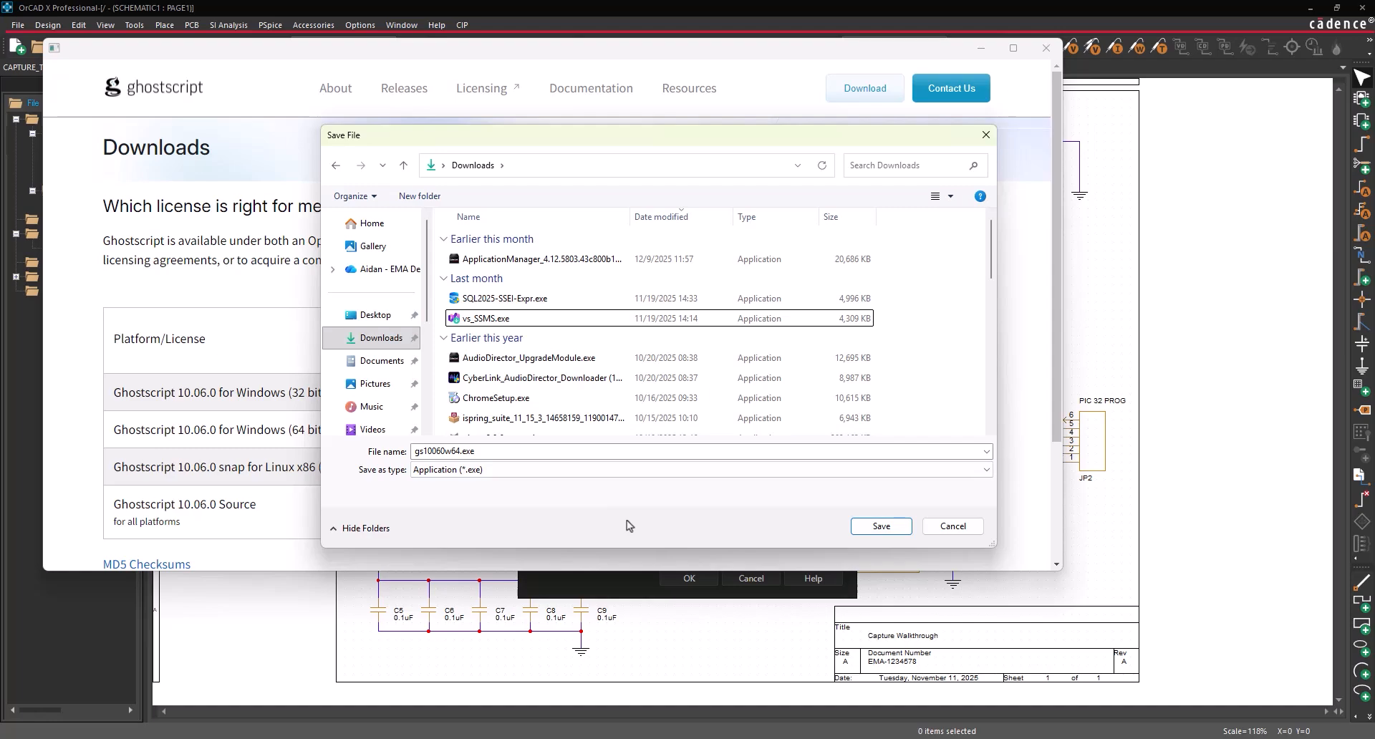
click(882, 526)
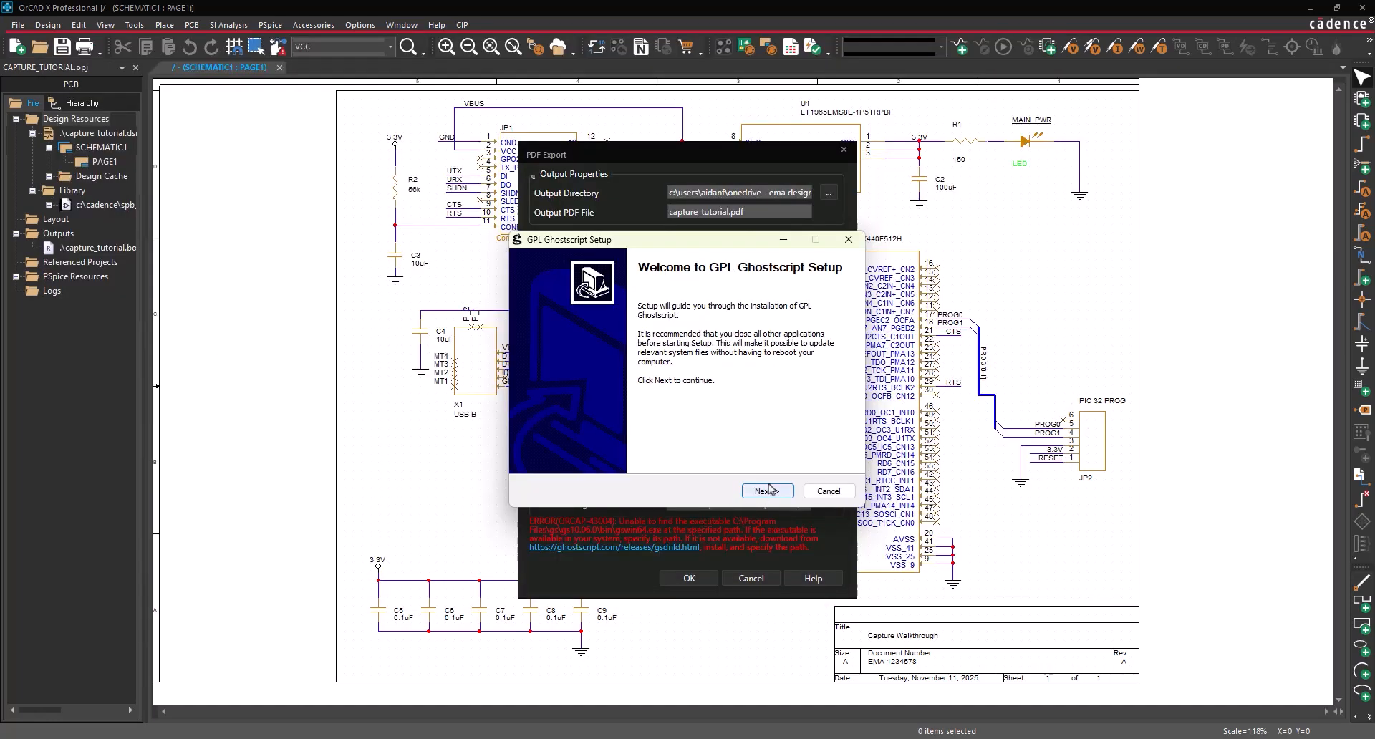
click(766, 491)
click(769, 490)
click(769, 490)
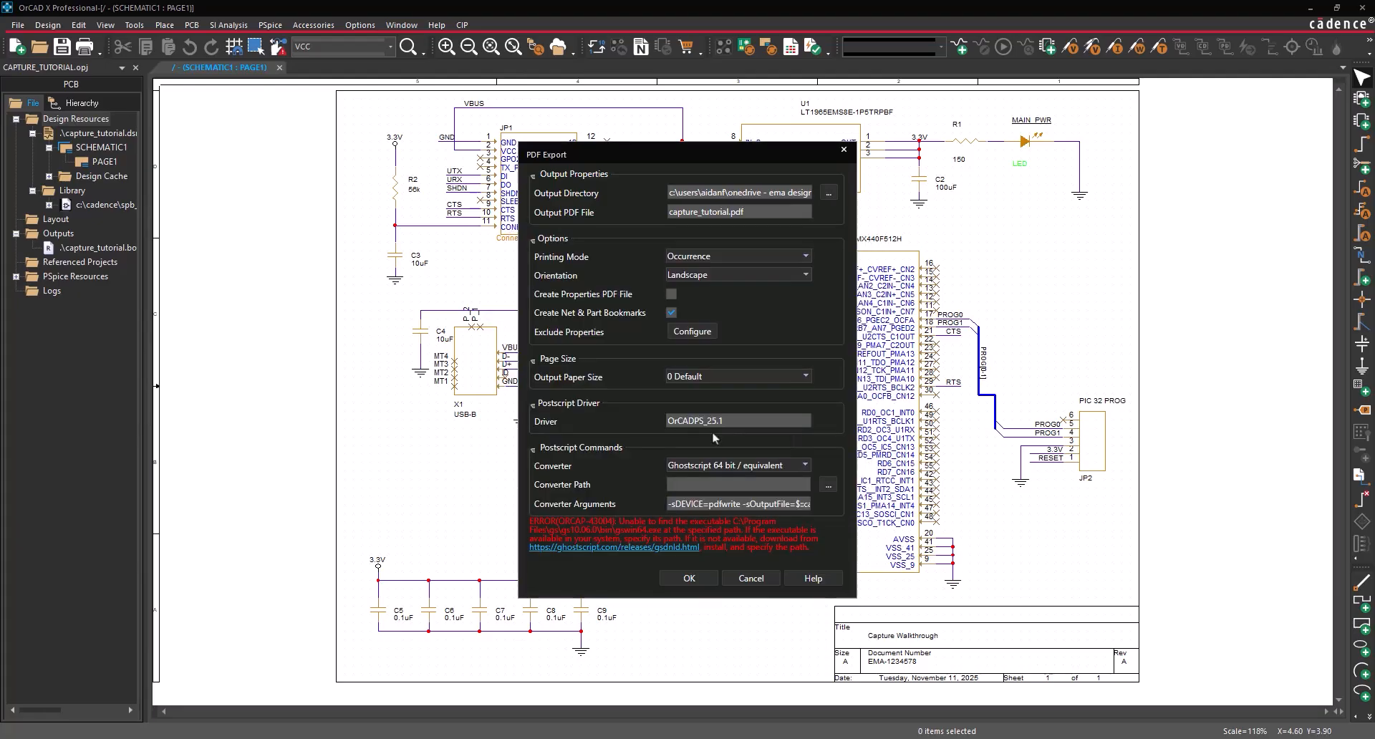
- Set the PDF converter to gswin64.exe in Program Files\gs\gs10.06.0\bin
click(828, 487)
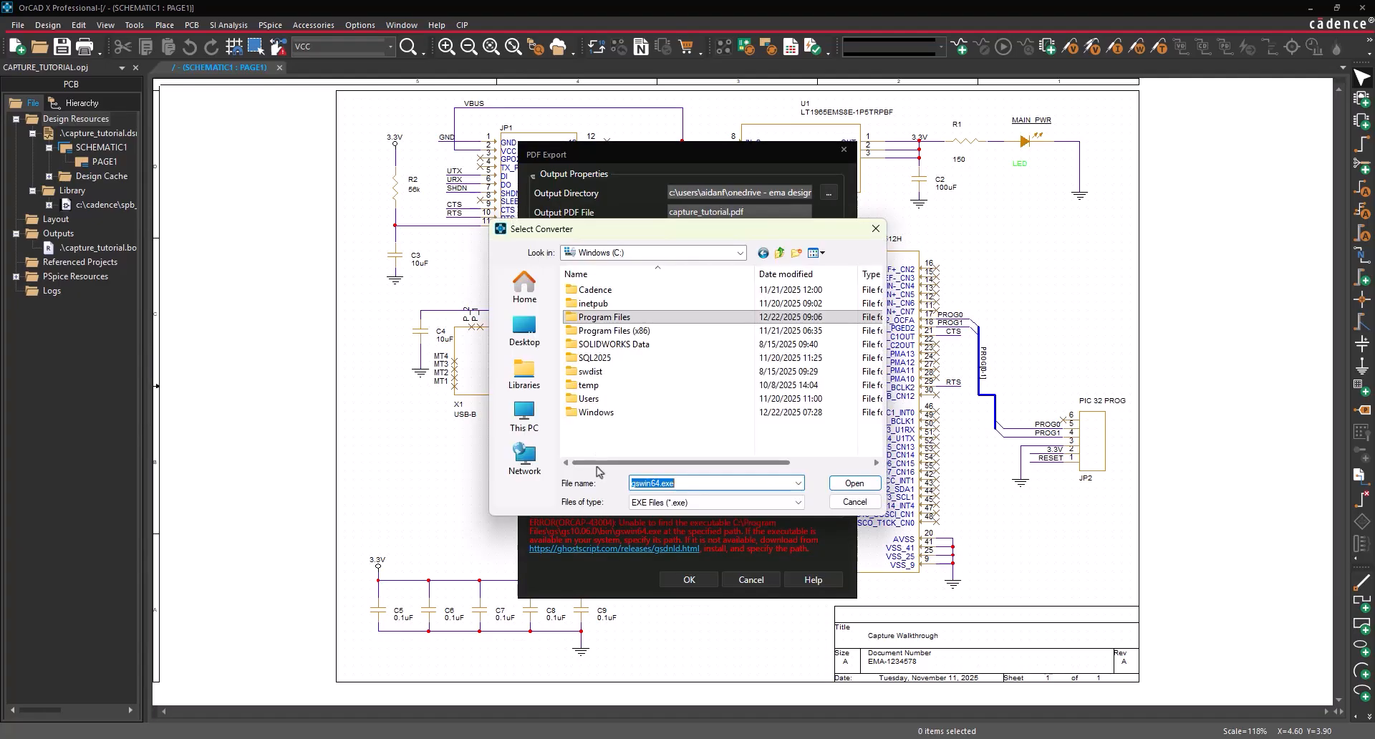
double_click(610, 318)
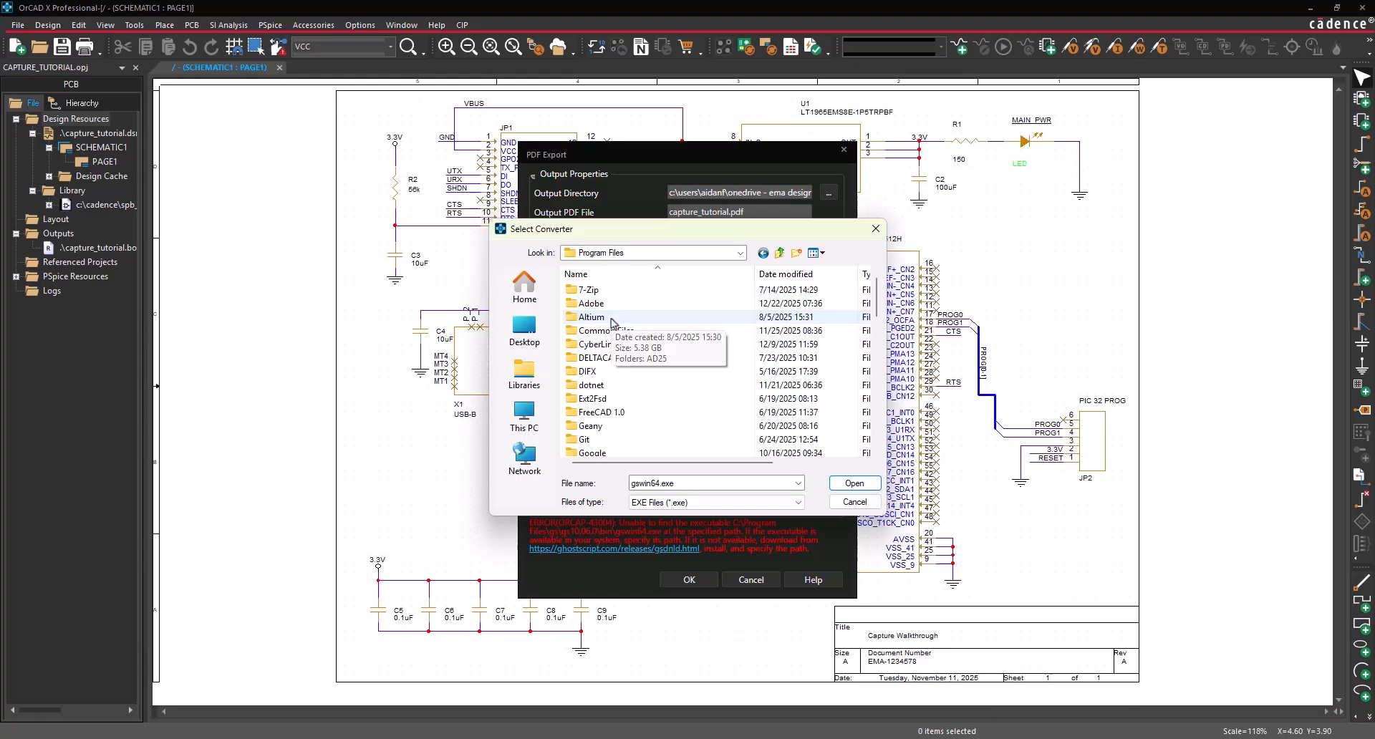
double_click(584, 425)
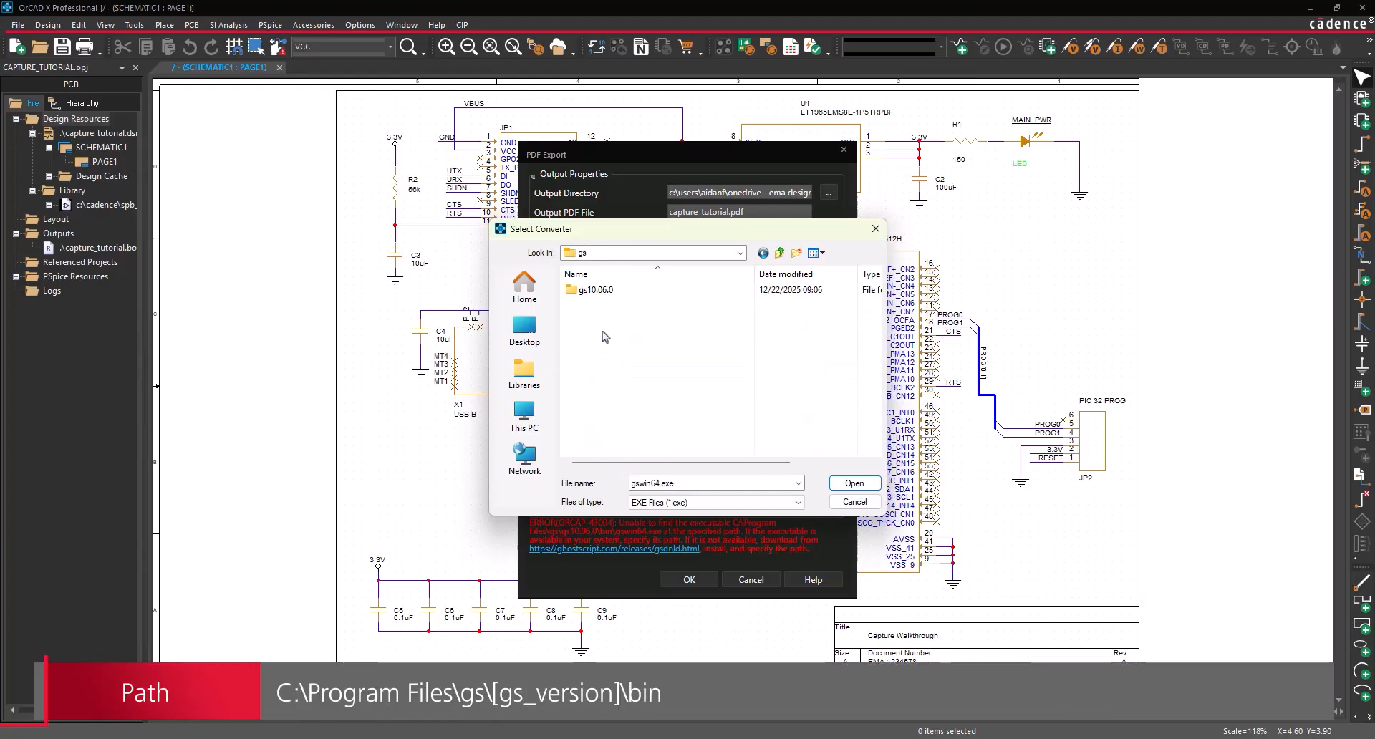
double_click(604, 291)
double_click(602, 291)
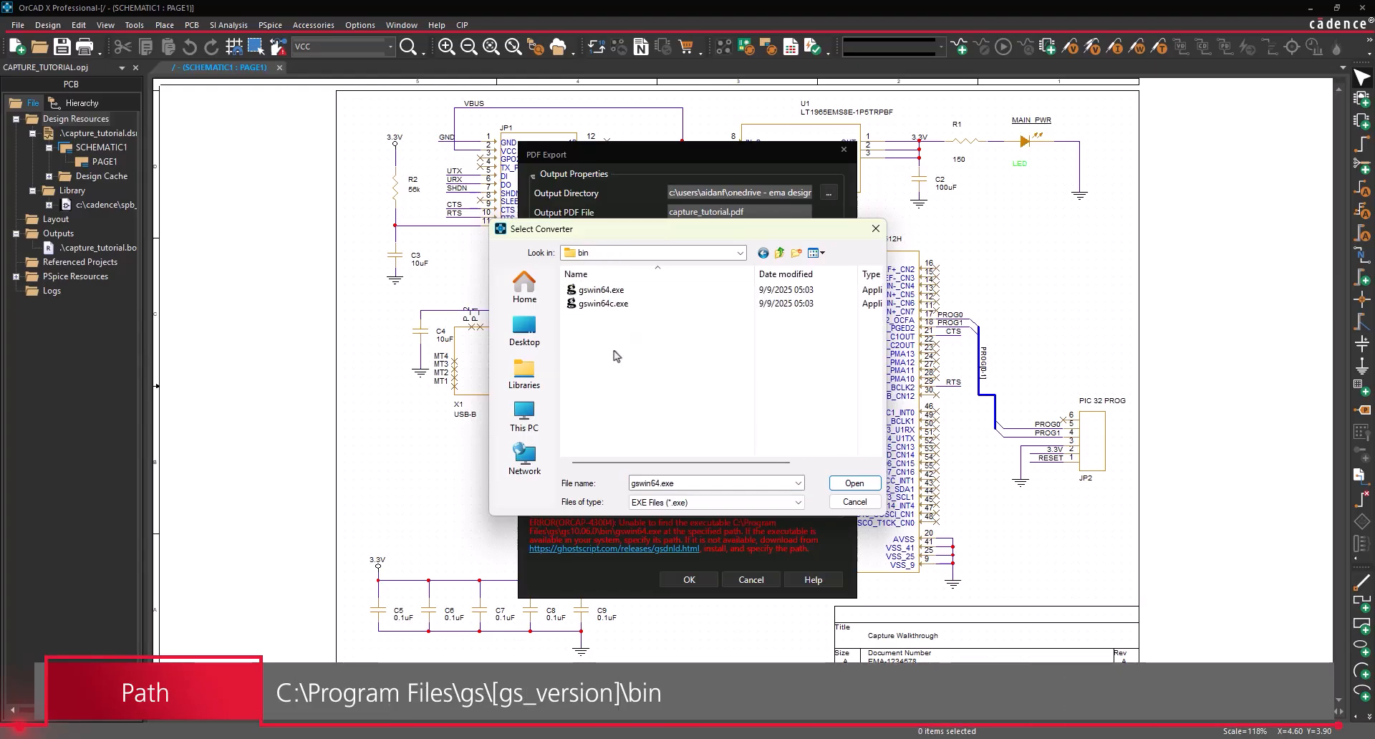
click(610, 291)
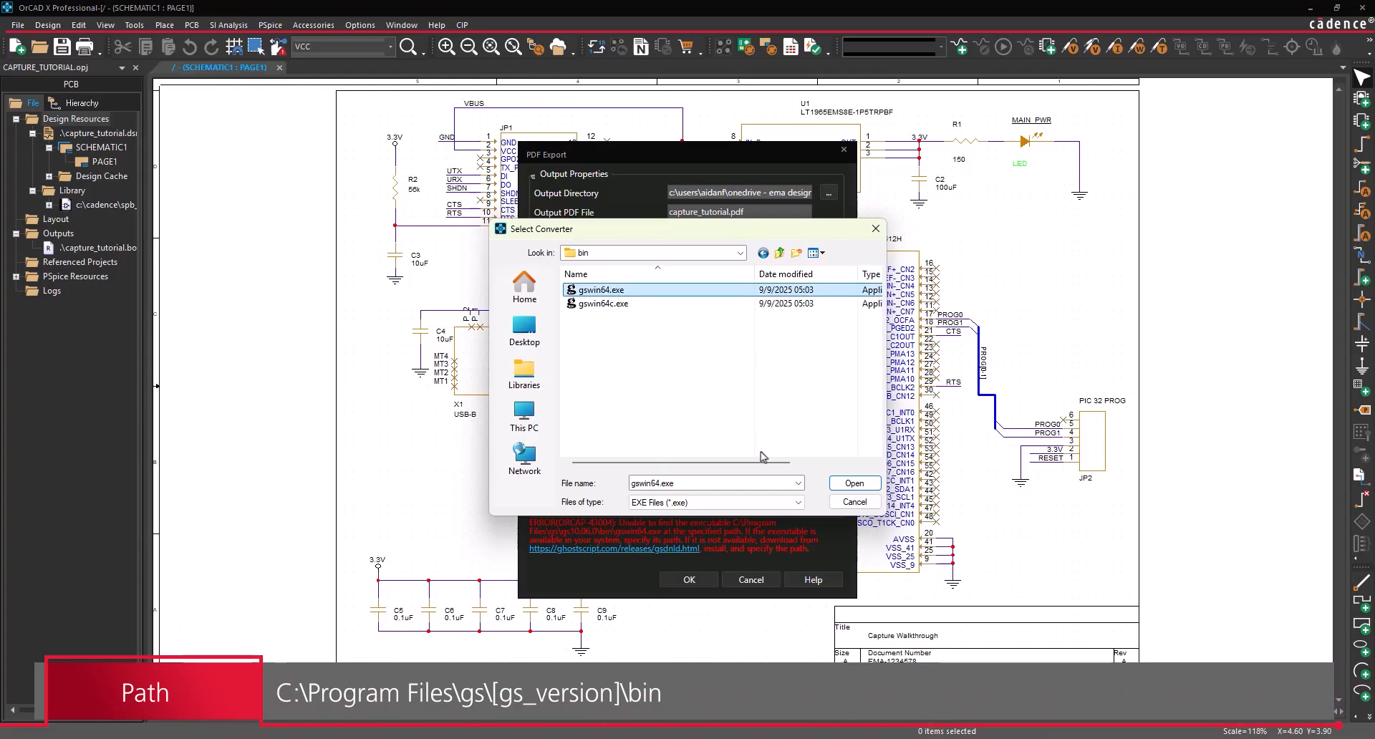
click(854, 484)
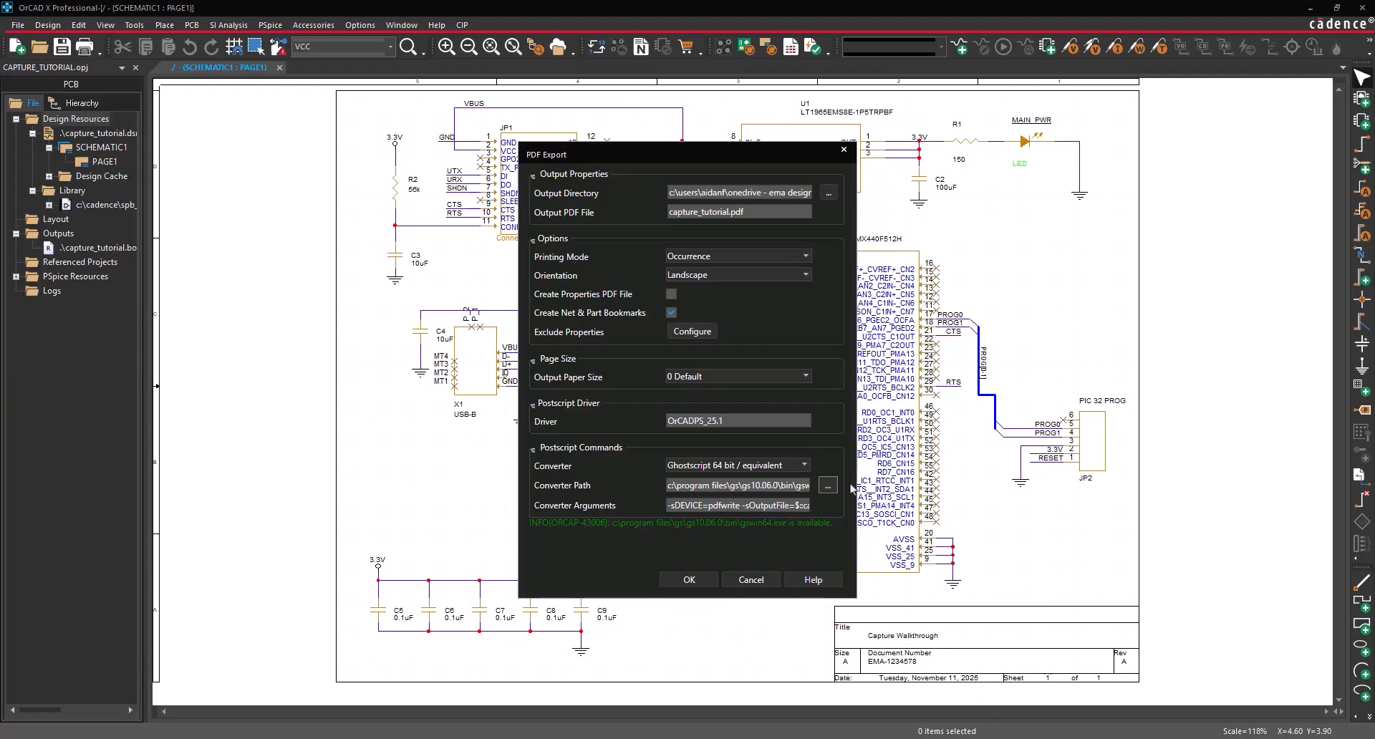
- Keep the working directory as output folder and export capture_tutorial_smart_pdf.pdf
click(829, 193)
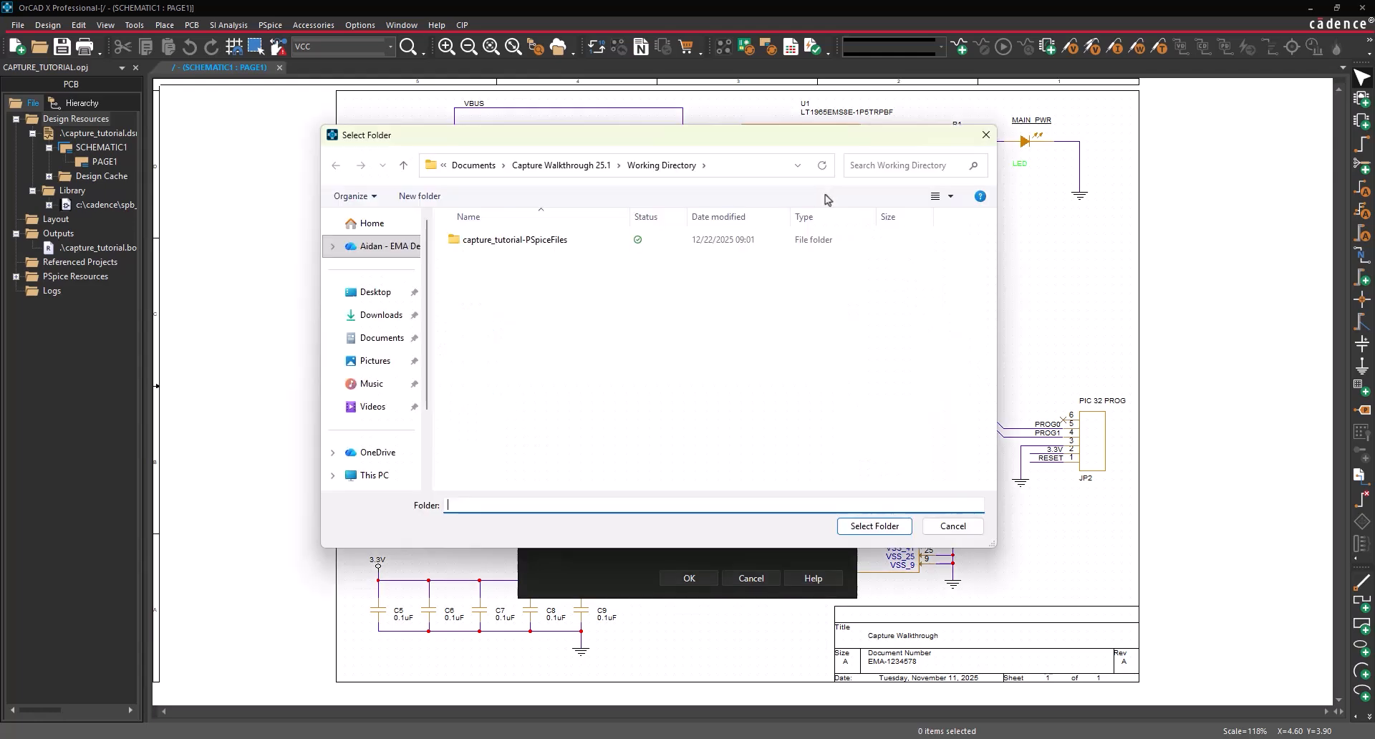
click(875, 526)
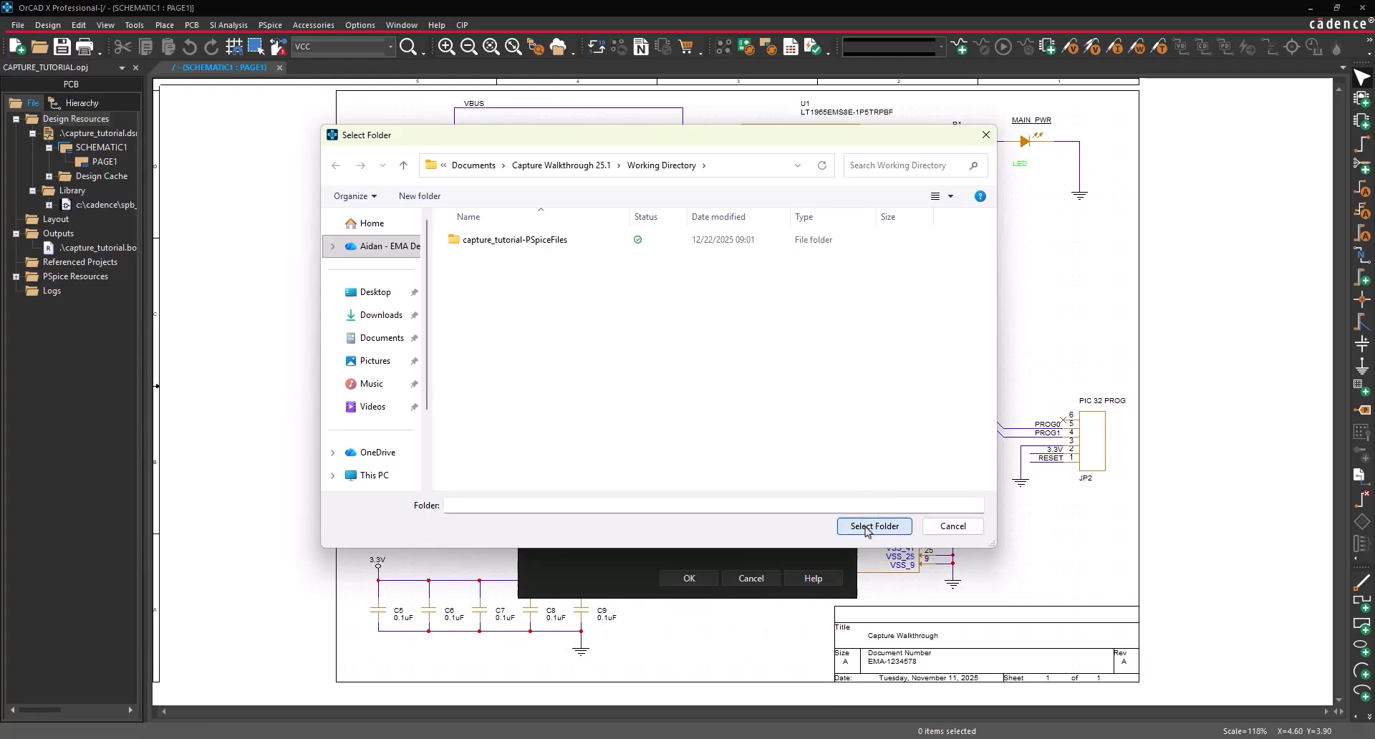
click(724, 213)
text(_smart_)
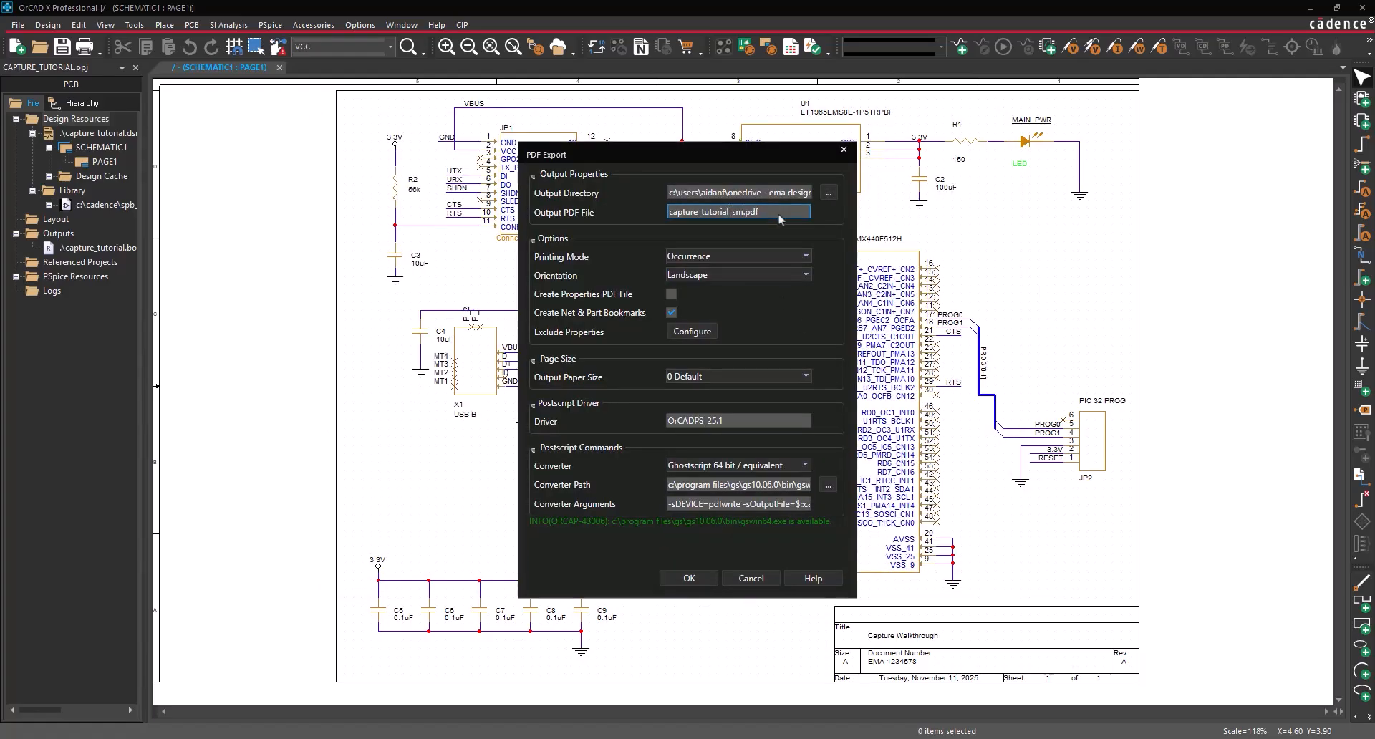
text(pdf)
click(785, 231)
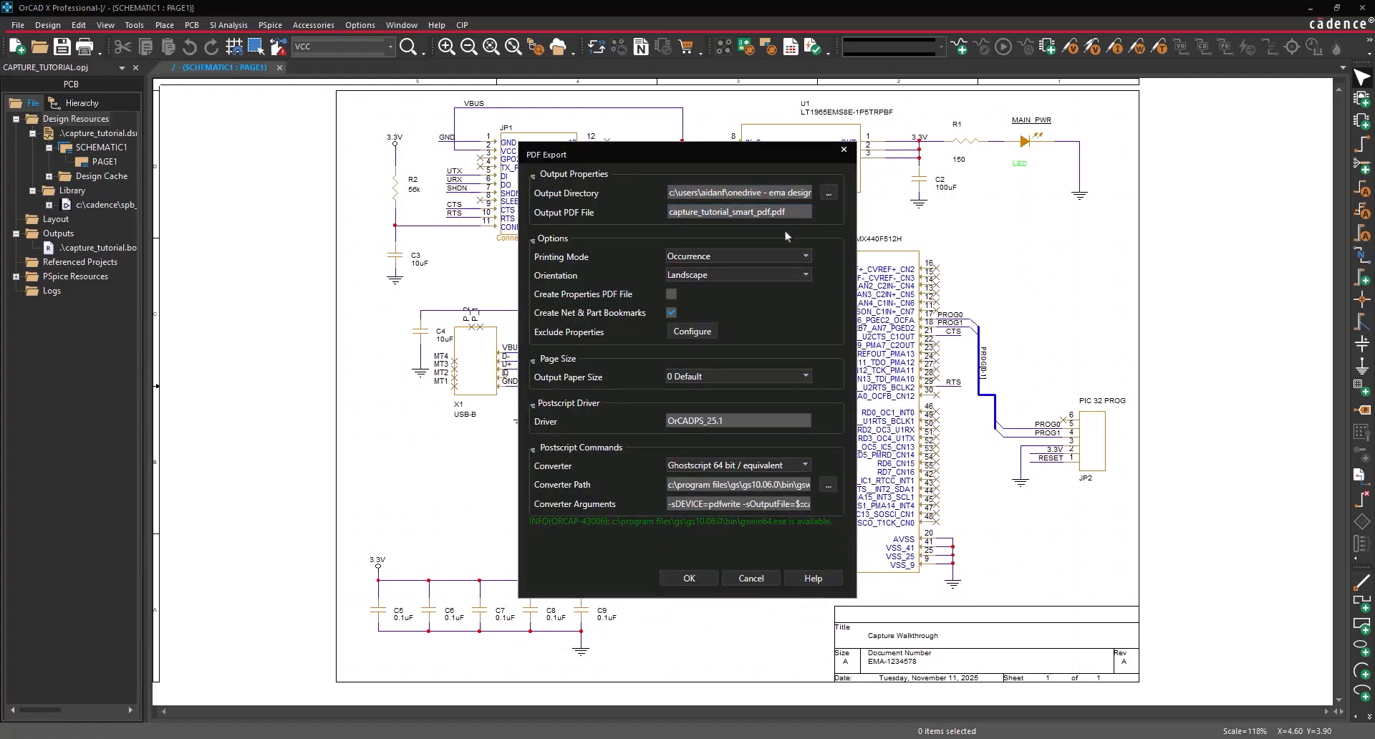
click(698, 577)
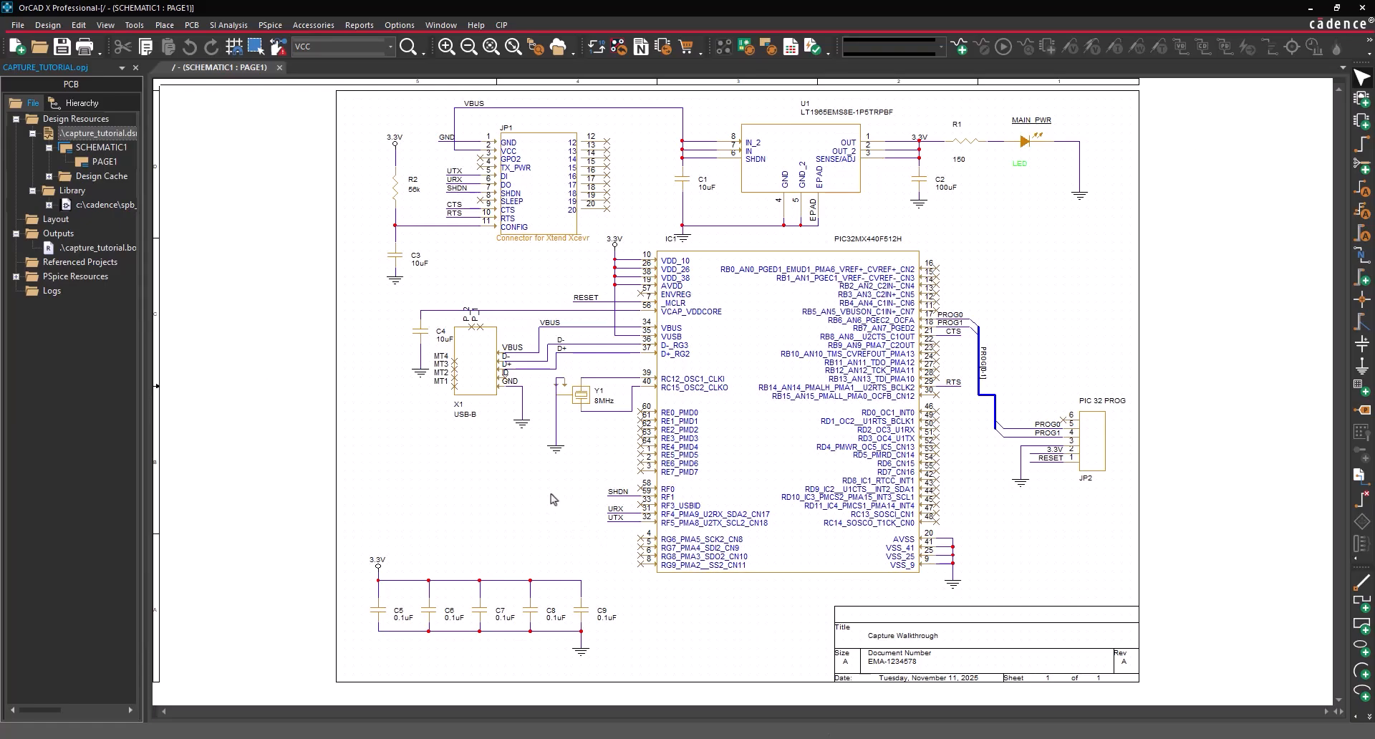
- In Extended Preferences > Schematic, view the Print Theme options Legacy, Dark and Light
click(399, 25)
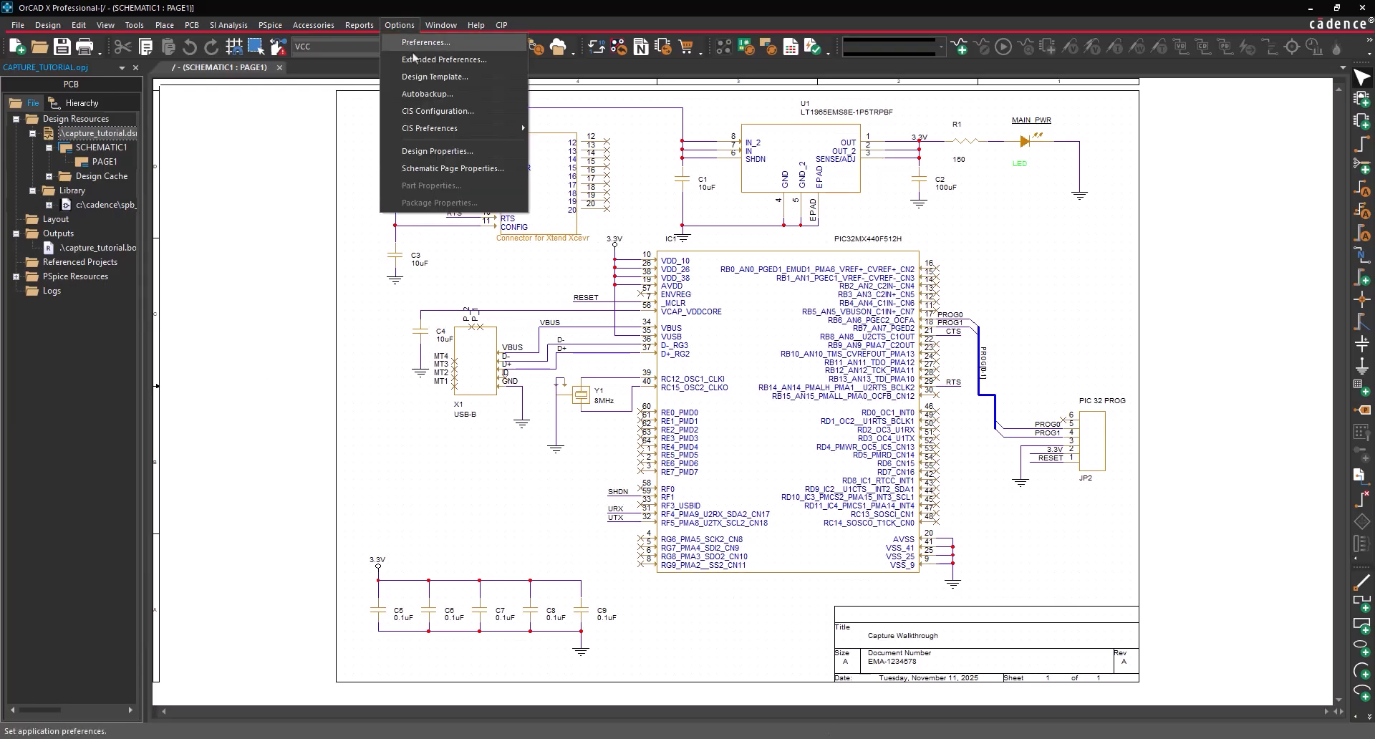
click(414, 59)
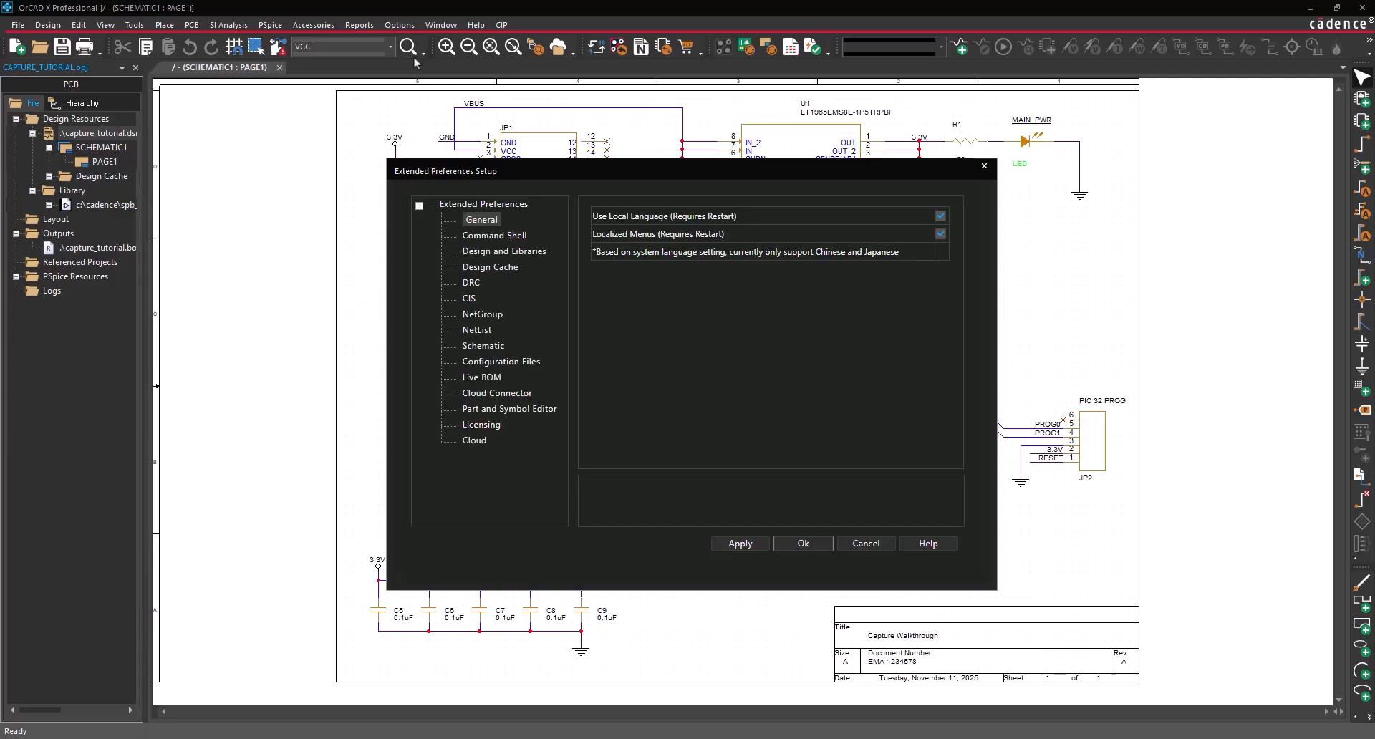
click(484, 346)
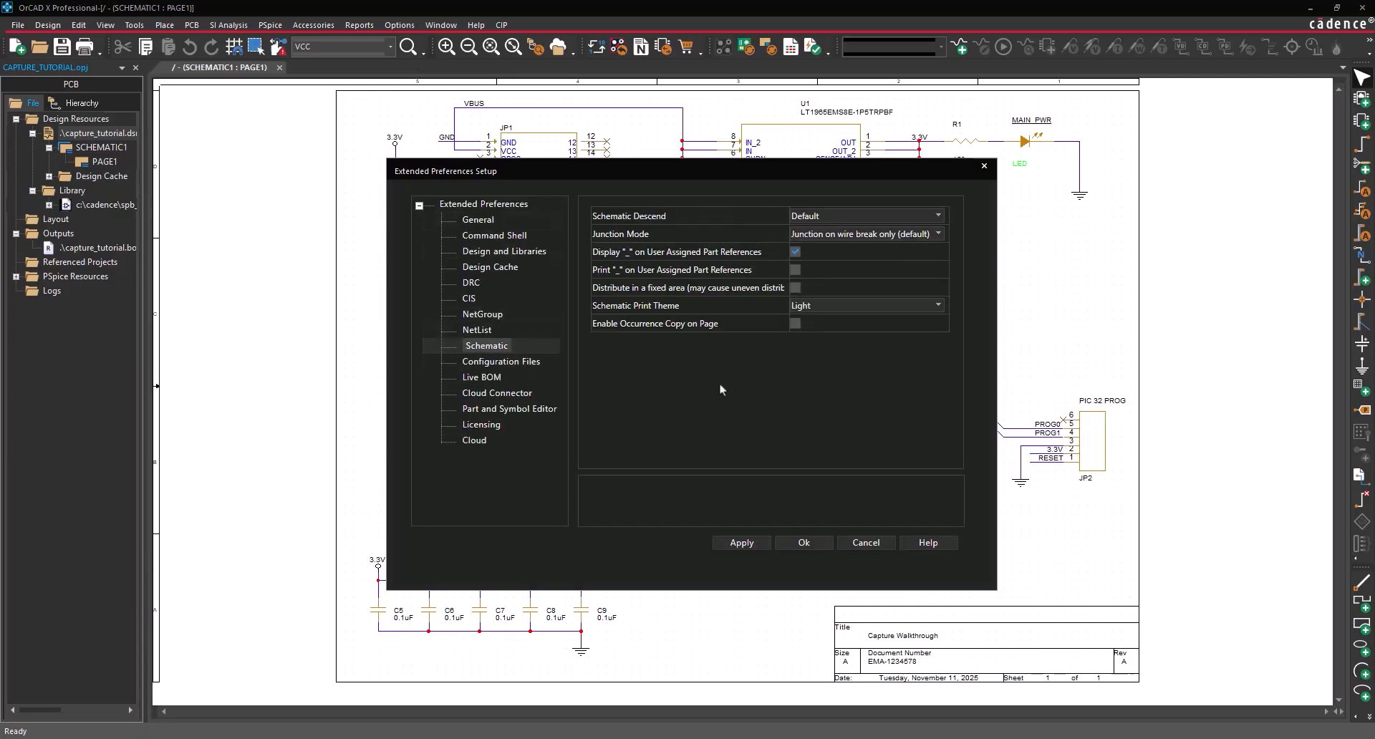
click(937, 306)
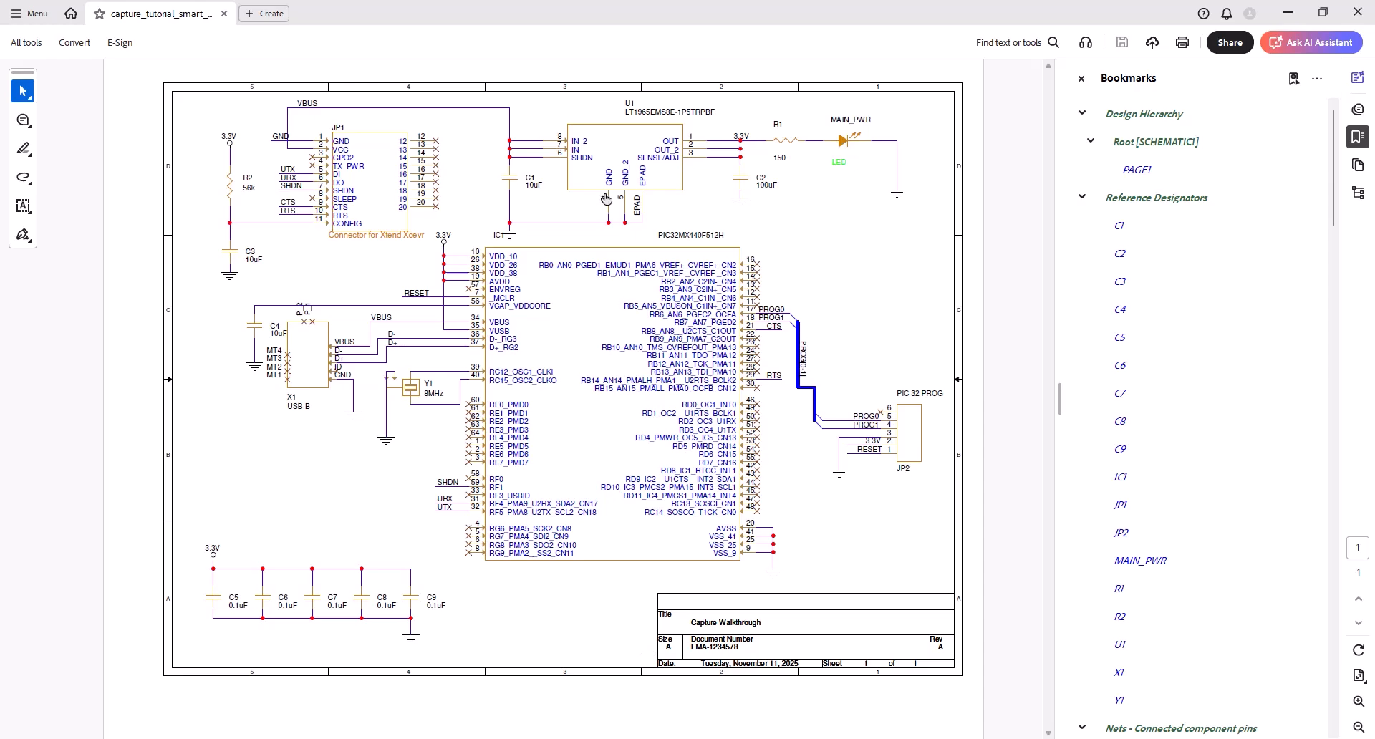
- Use the Reference Designators bookmarks to jump to capacitors C3 and C4
mouse_move(612, 166)
click(1138, 292)
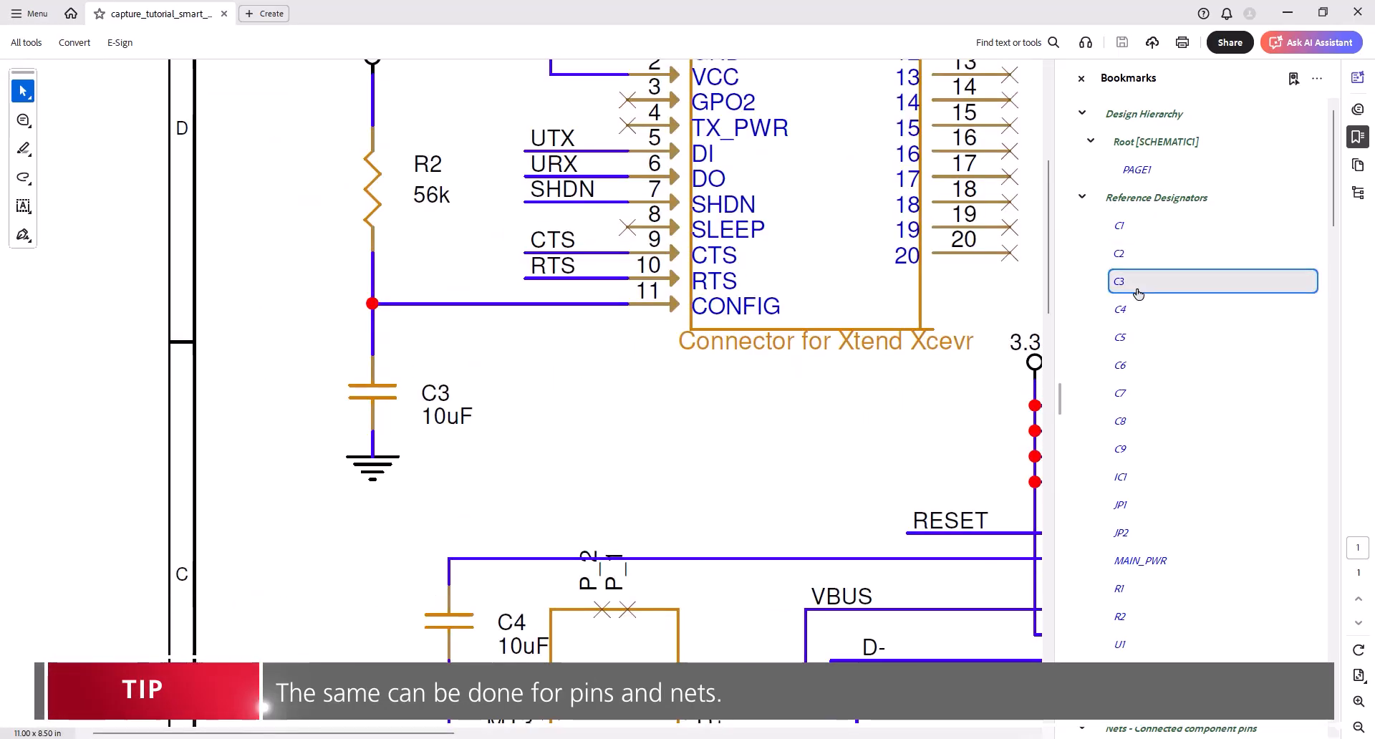
click(1146, 316)
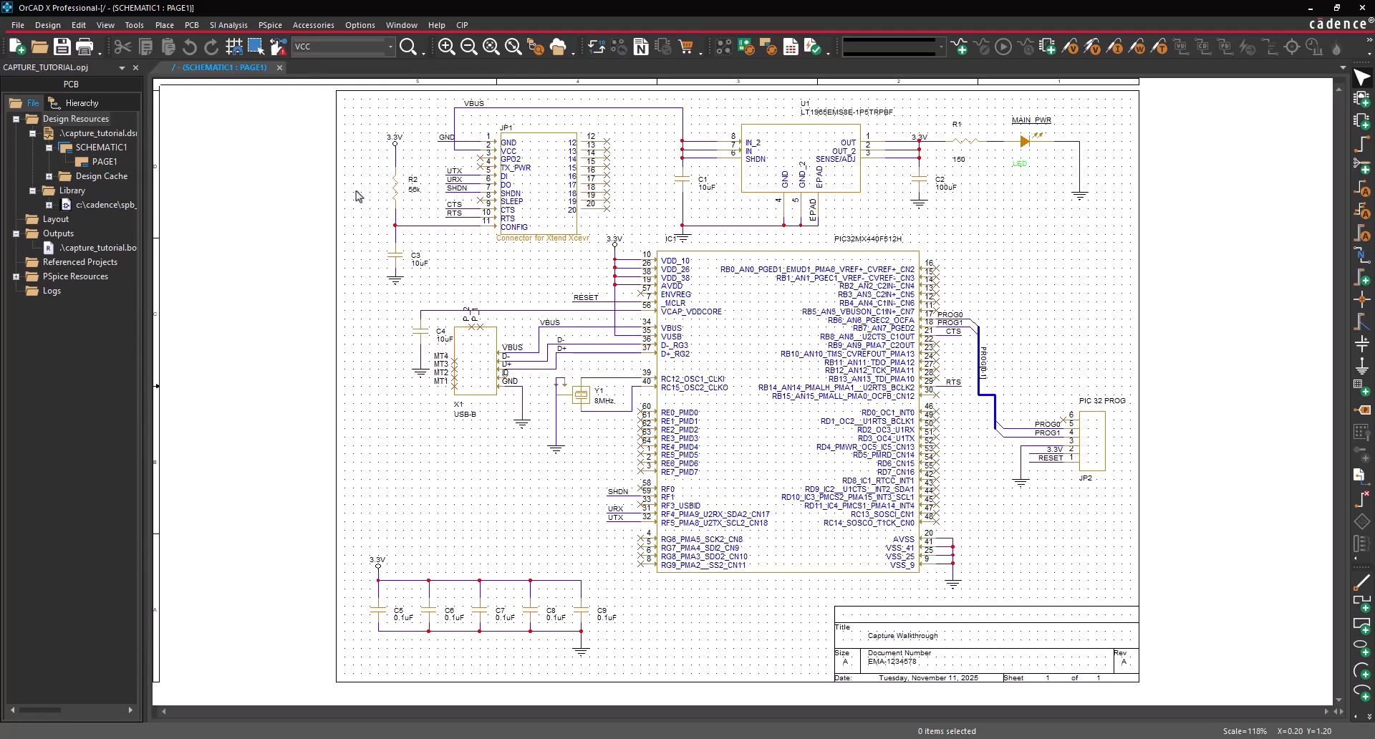
- Start Create Netlist for the .dsn design with the allegro folder as output directory
click(117, 136)
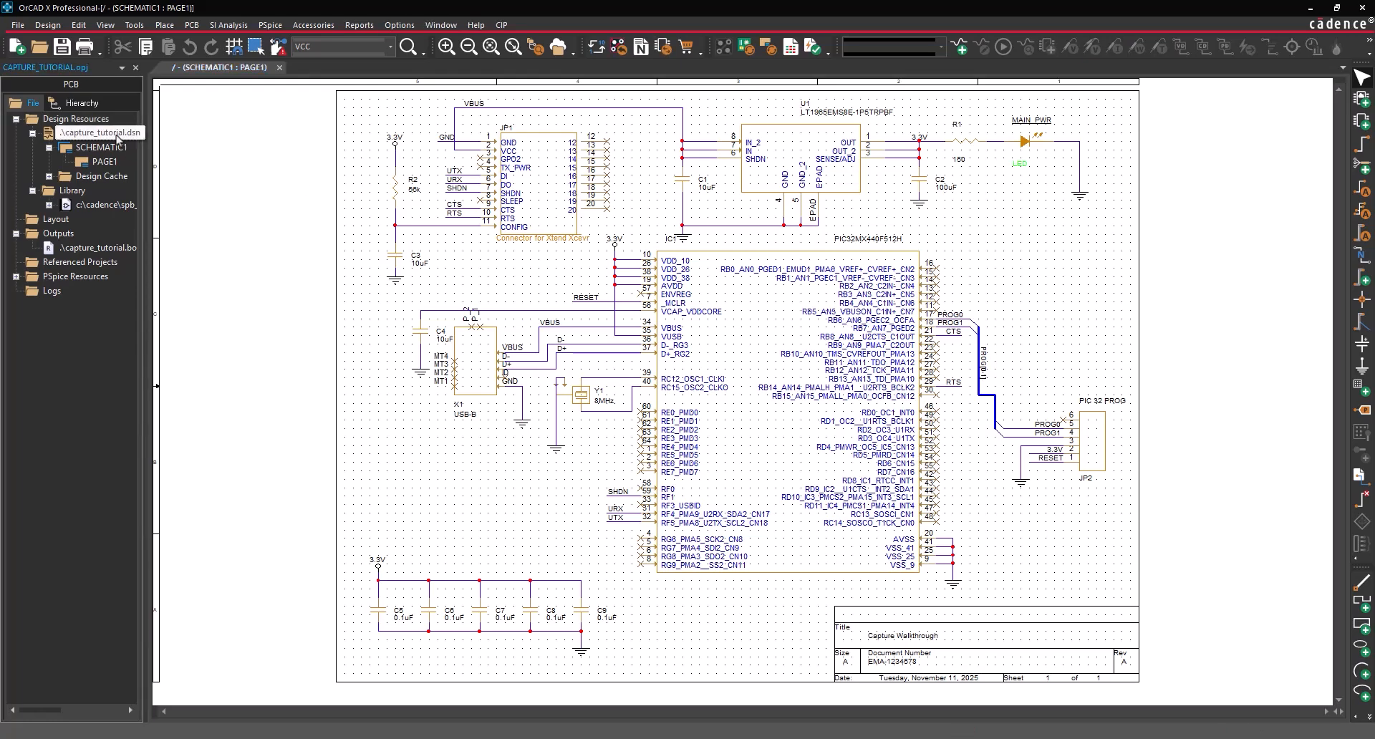
click(134, 25)
click(170, 122)
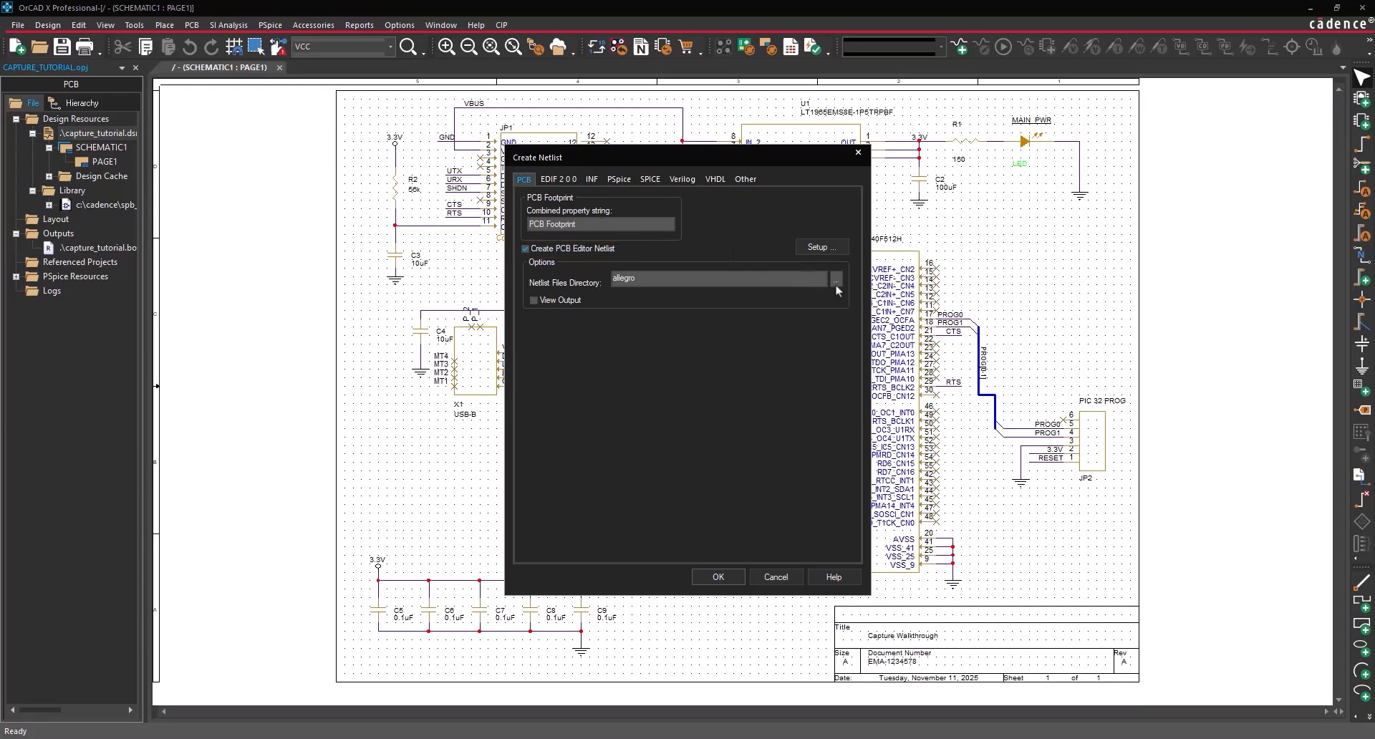
click(836, 281)
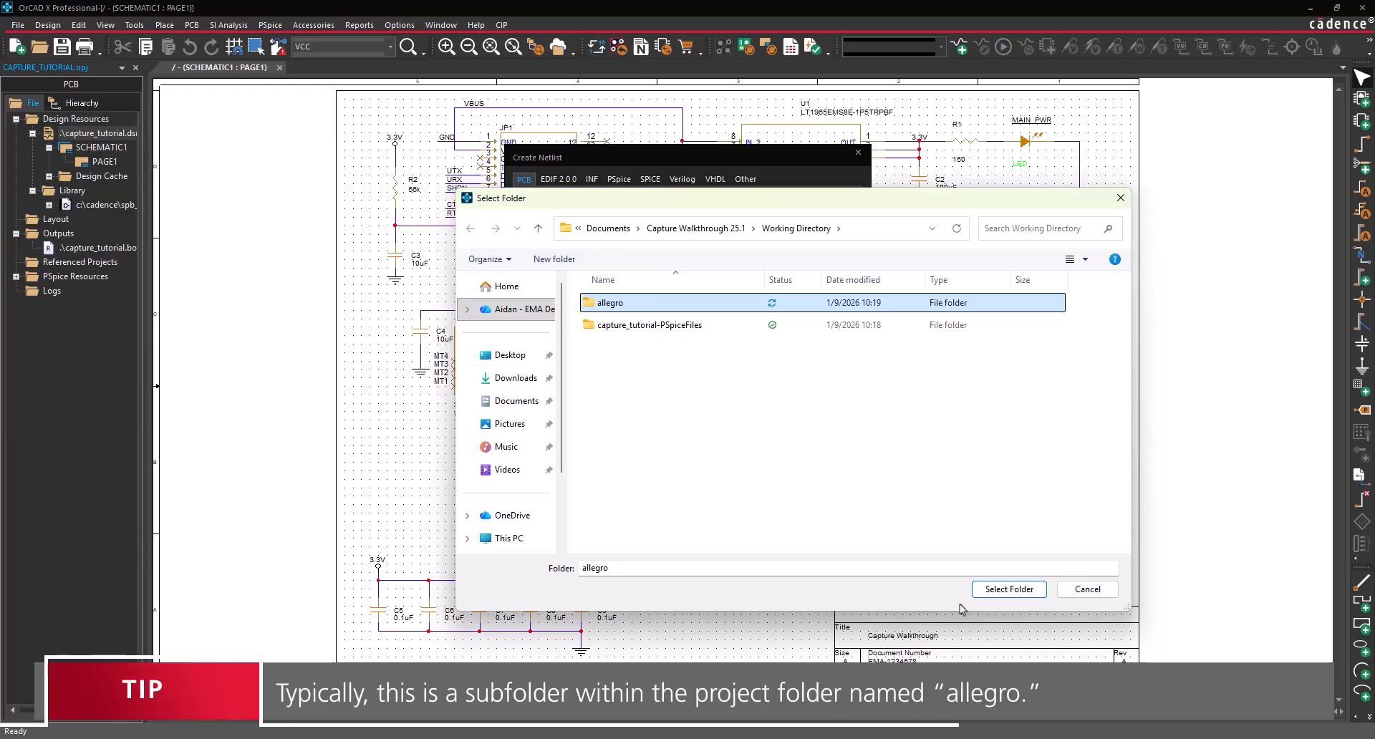
click(1003, 589)
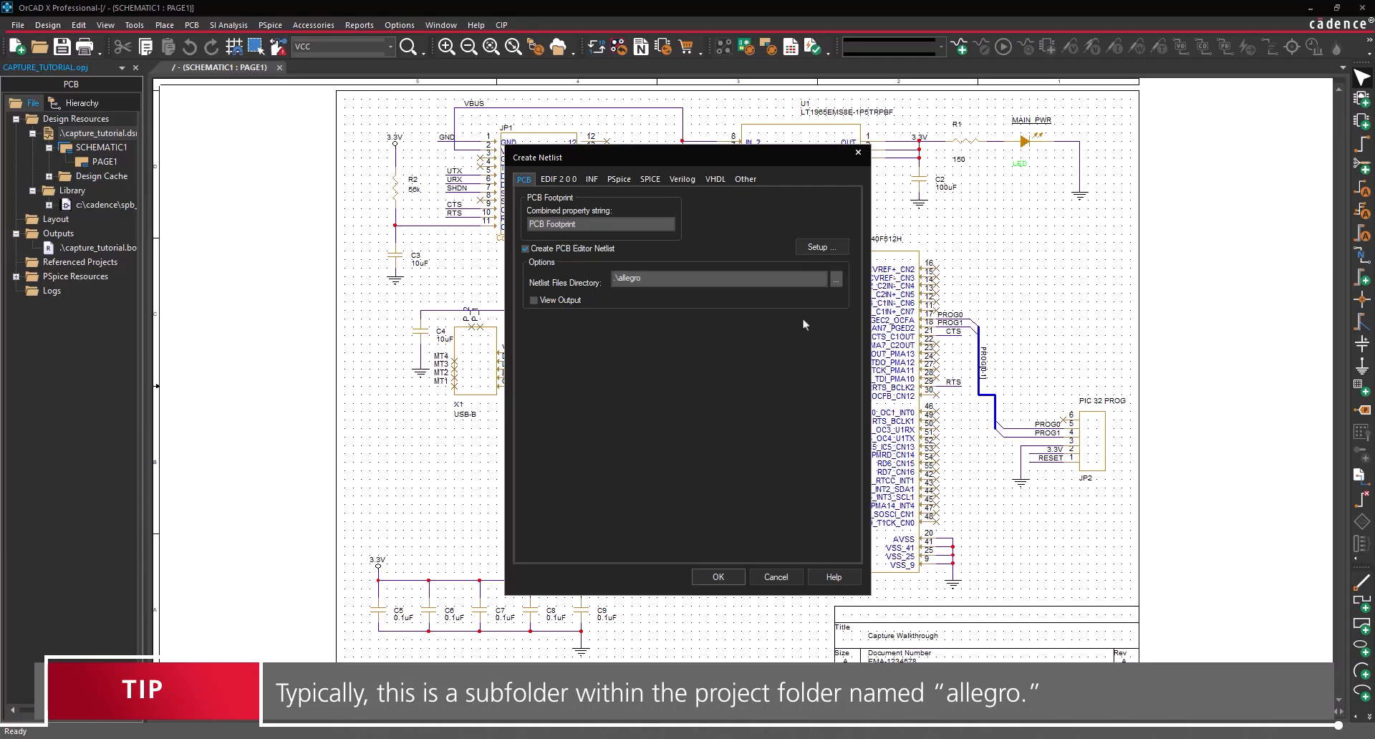
- Use Cadence\SPB_25.1\tools\capture\allegro.cfg as the configuration and generate the netlist
click(816, 248)
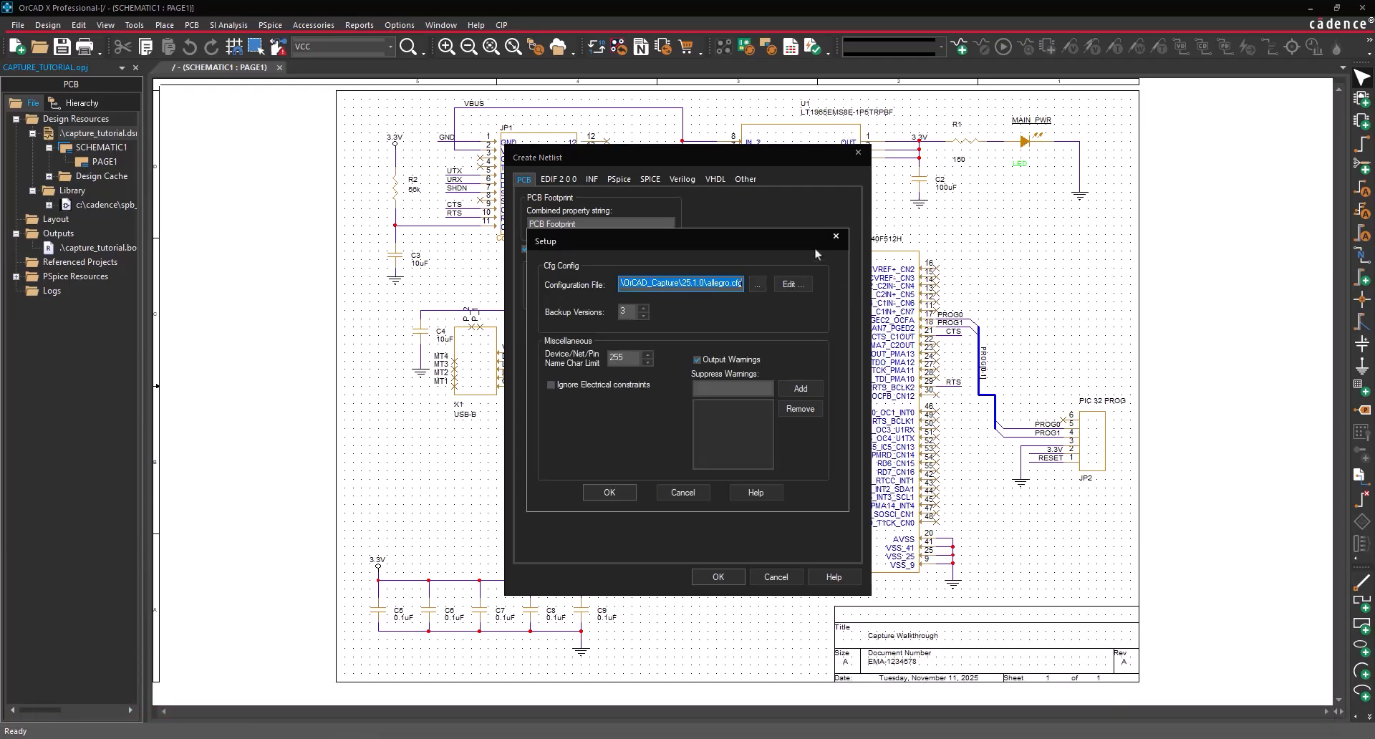
click(757, 285)
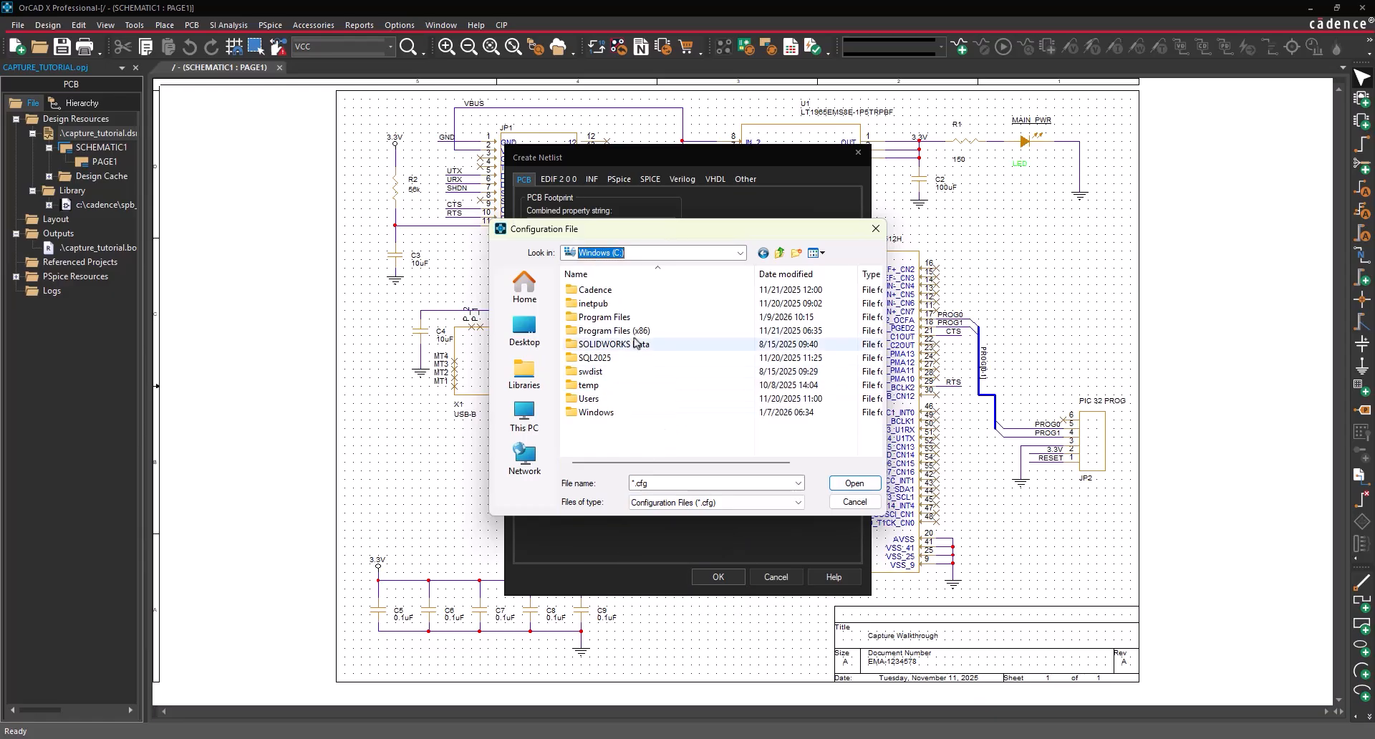
double_click(616, 295)
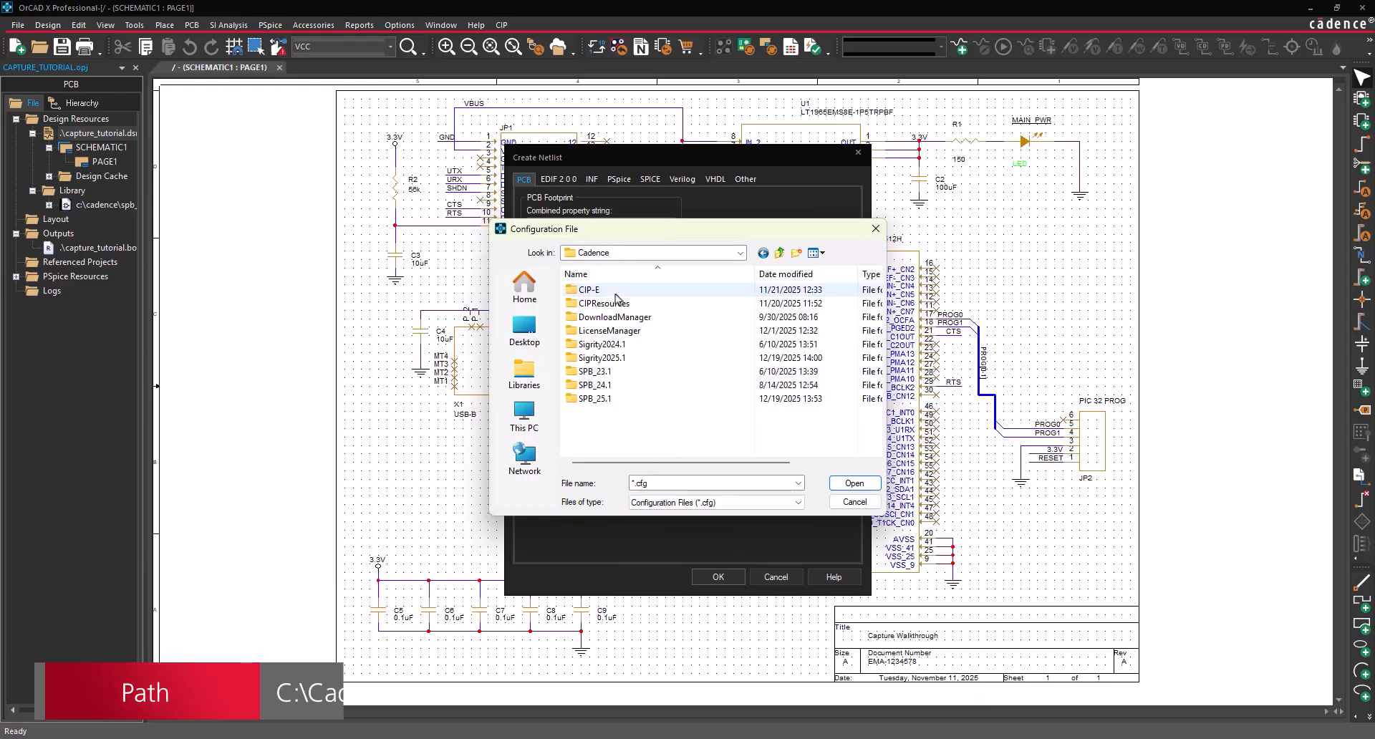
double_click(614, 399)
scroll(613, 400, down, 1)
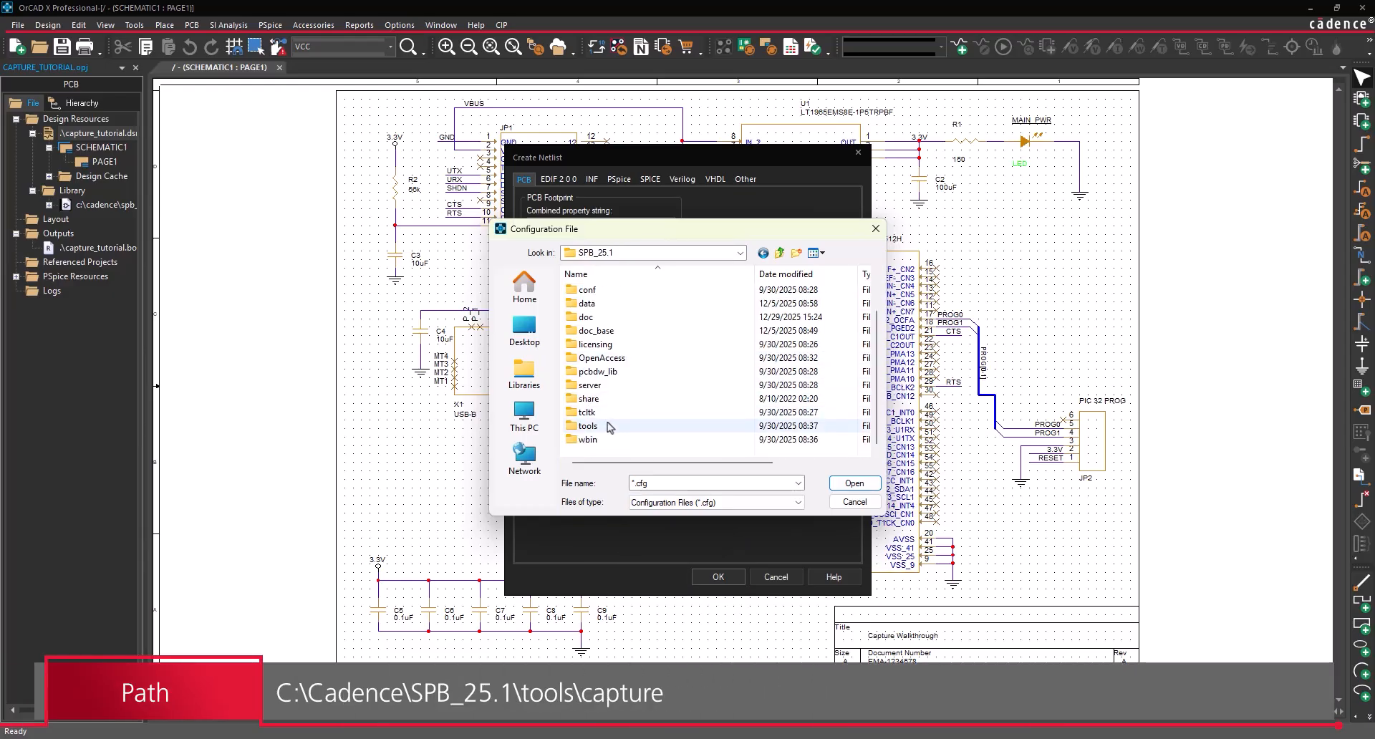
double_click(606, 425)
double_click(600, 358)
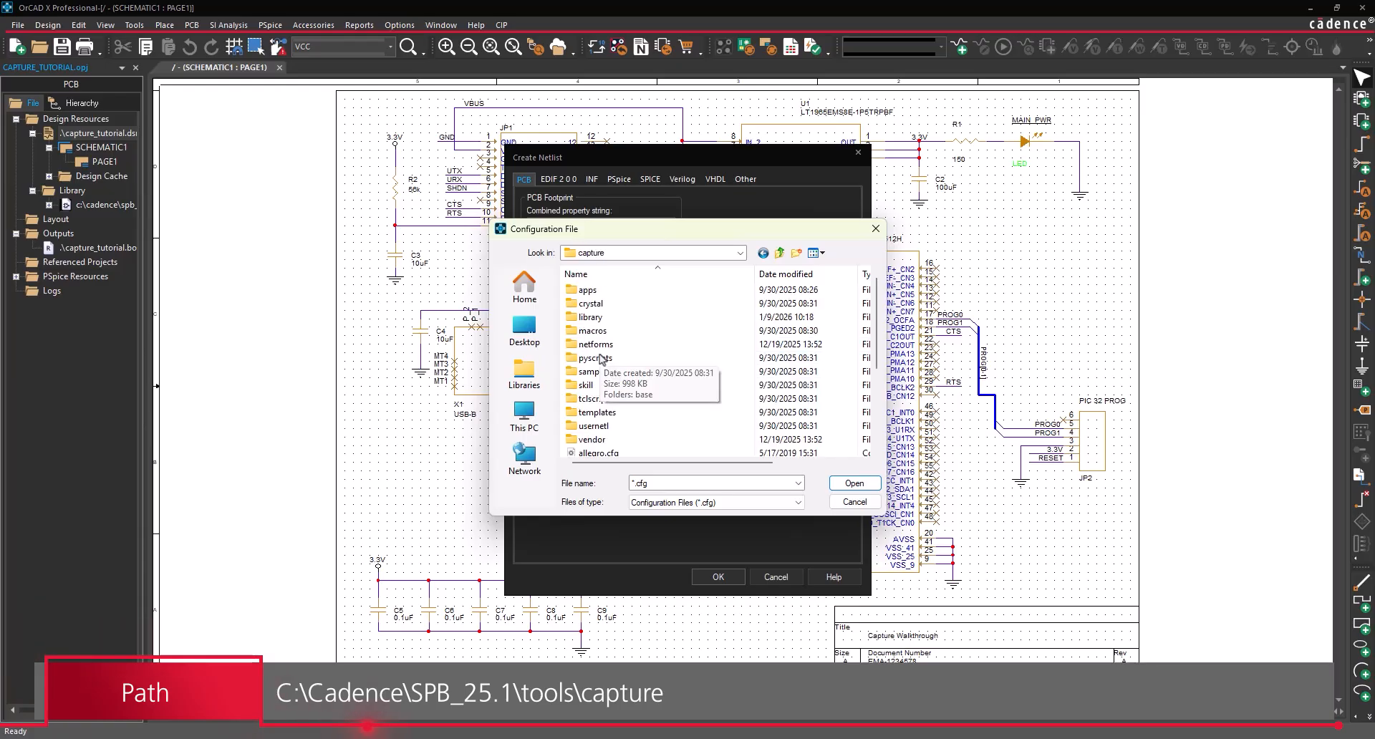
scroll(617, 368, down, 1)
click(602, 371)
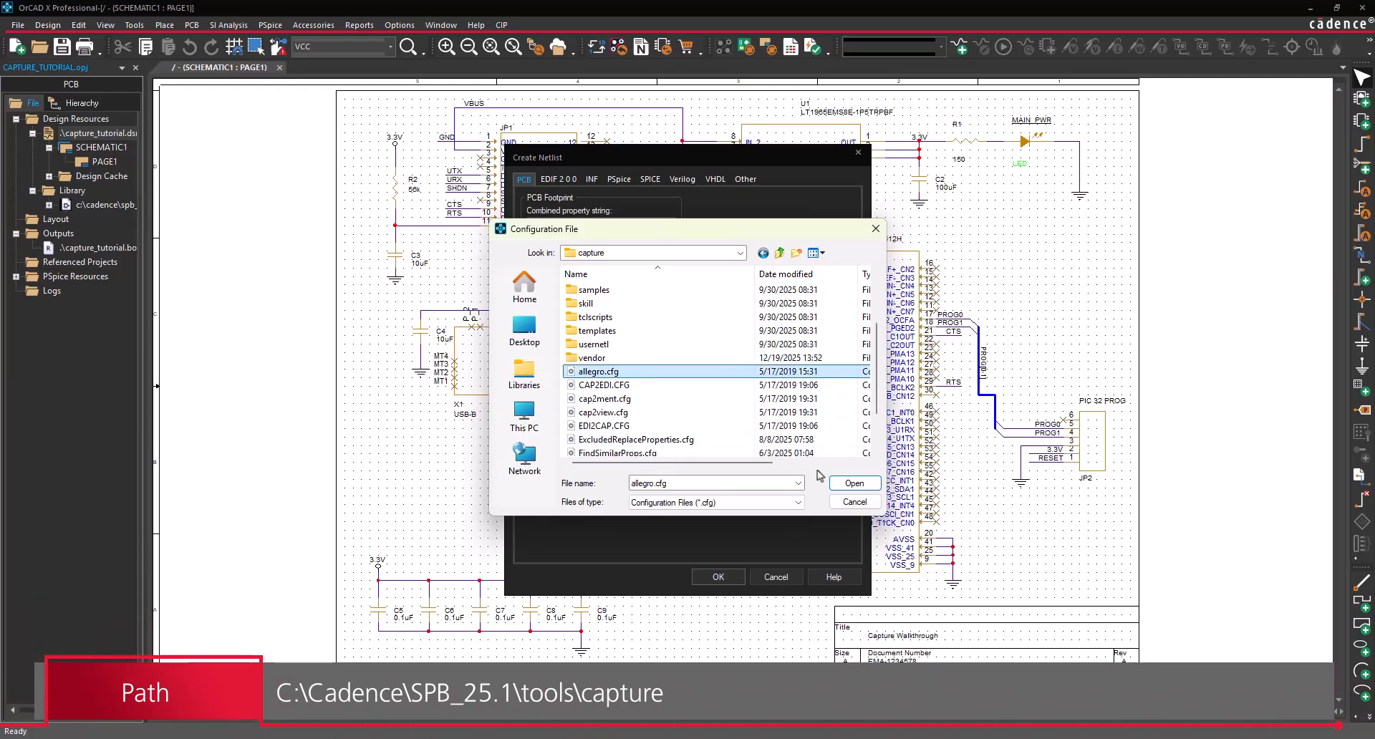
click(857, 484)
click(626, 484)
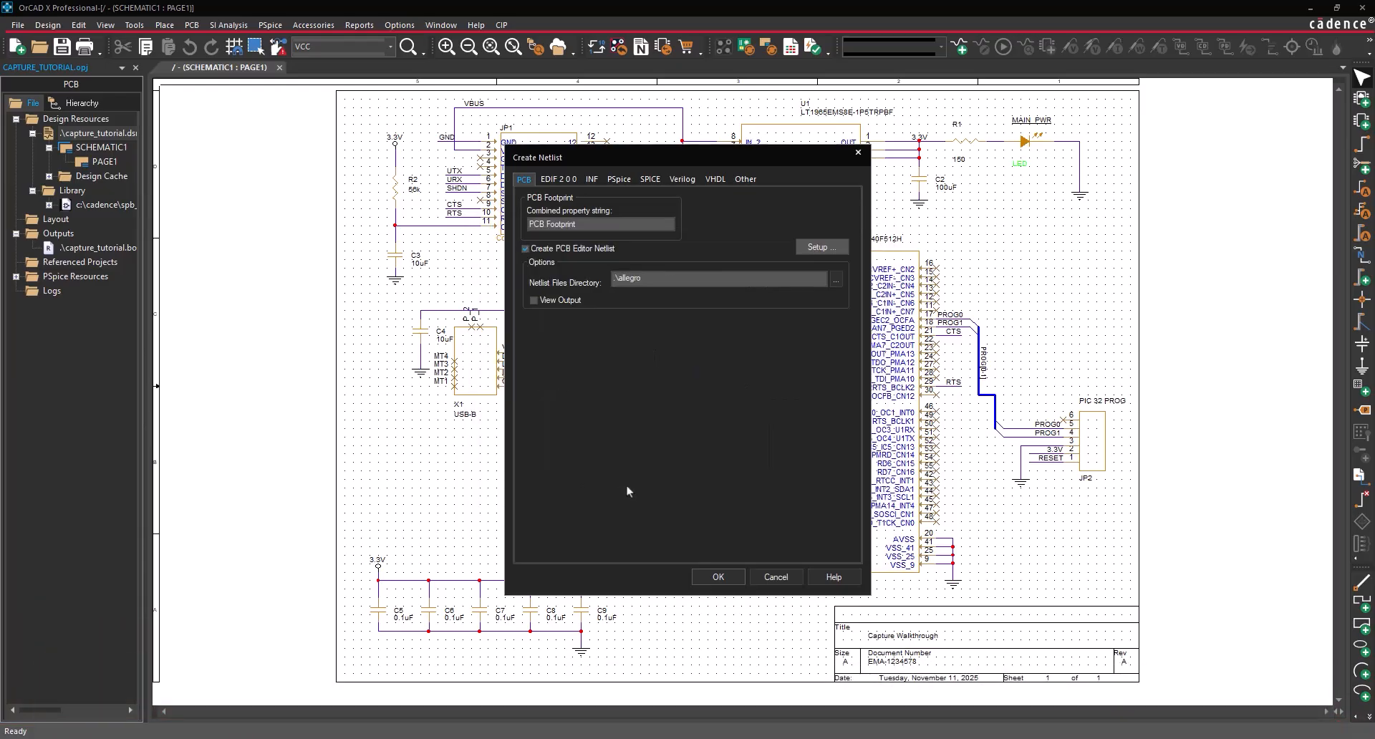
click(721, 580)
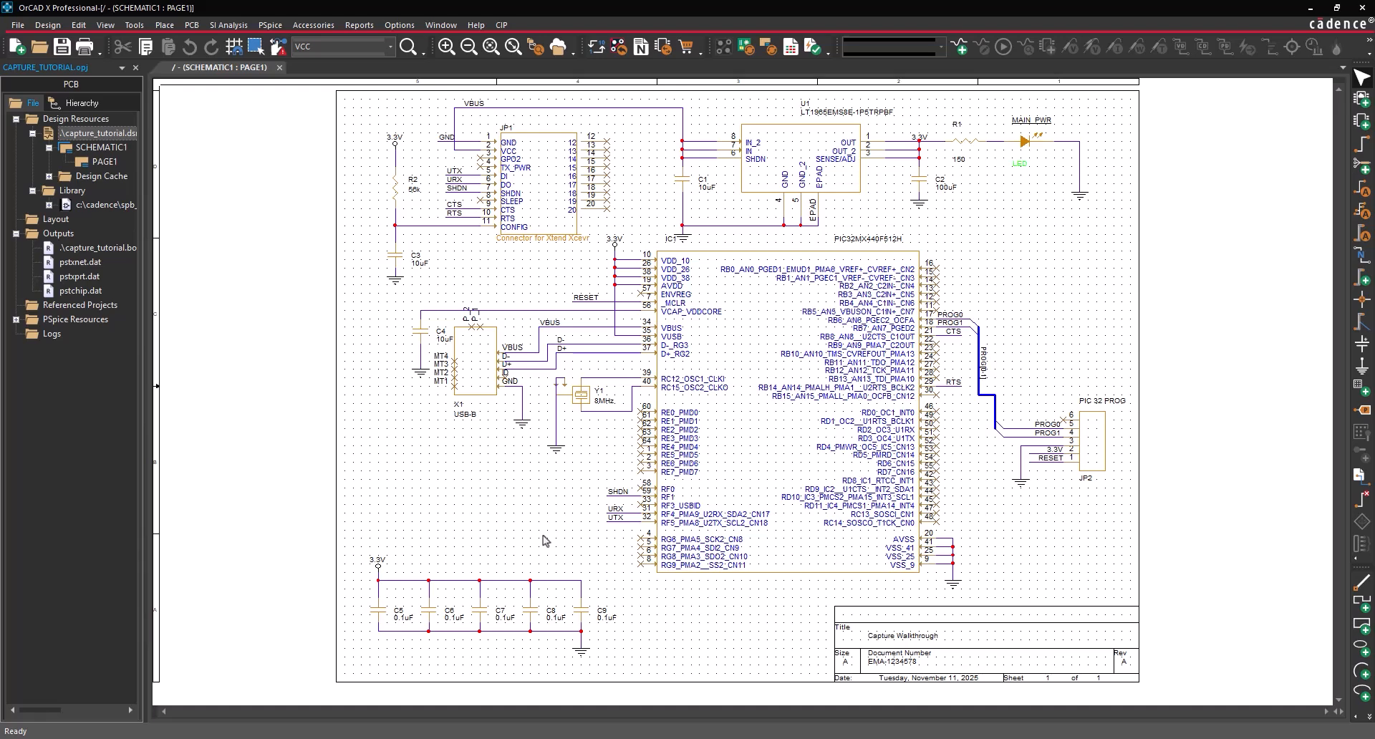
- In Design Sync Setup, set the layout tool to OrCAD X Presto
click(191, 24)
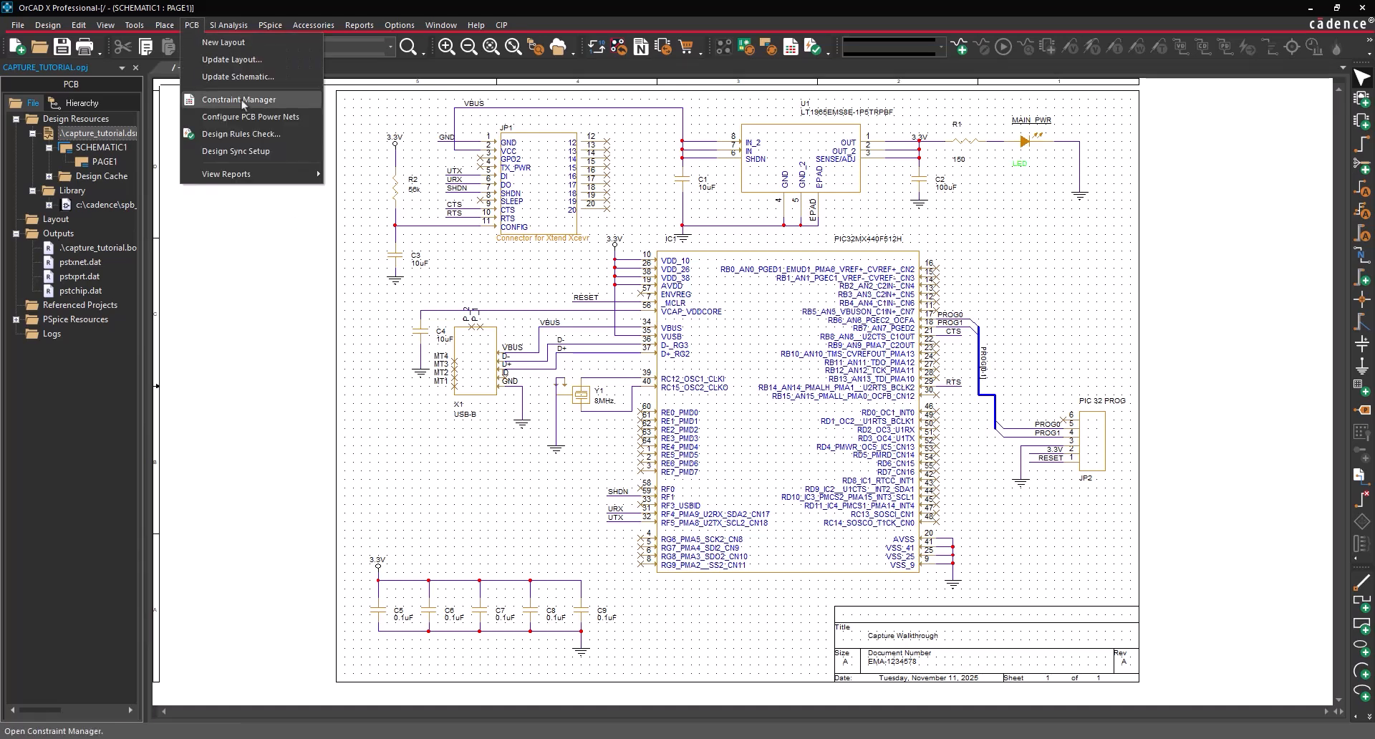
click(237, 151)
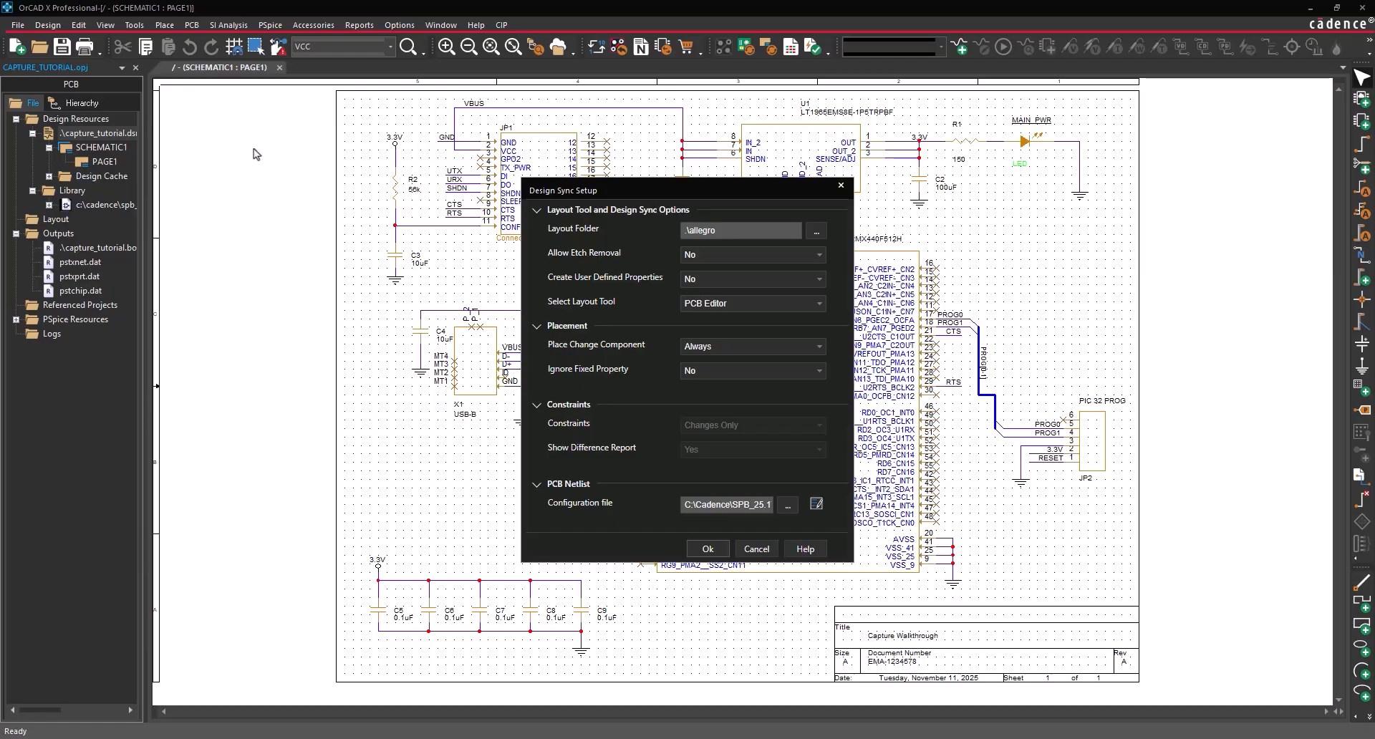
click(817, 304)
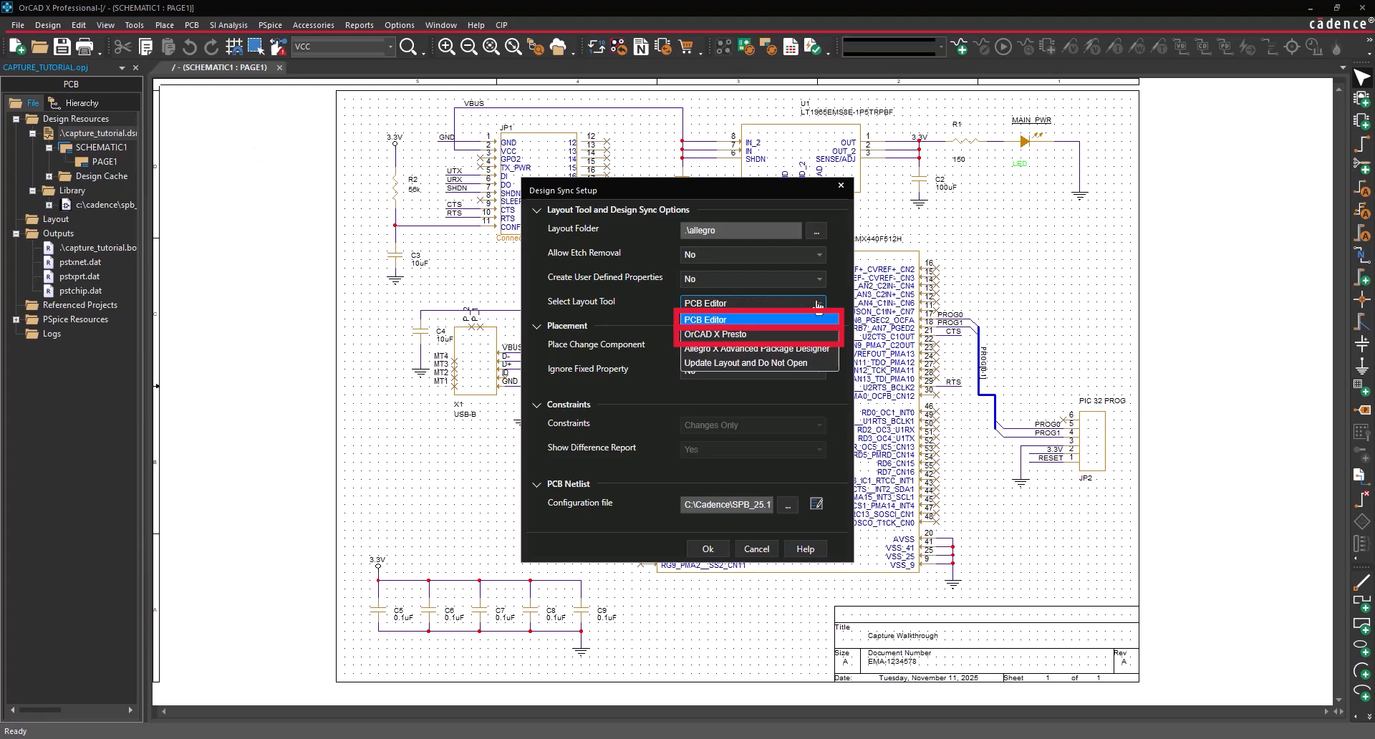
click(808, 335)
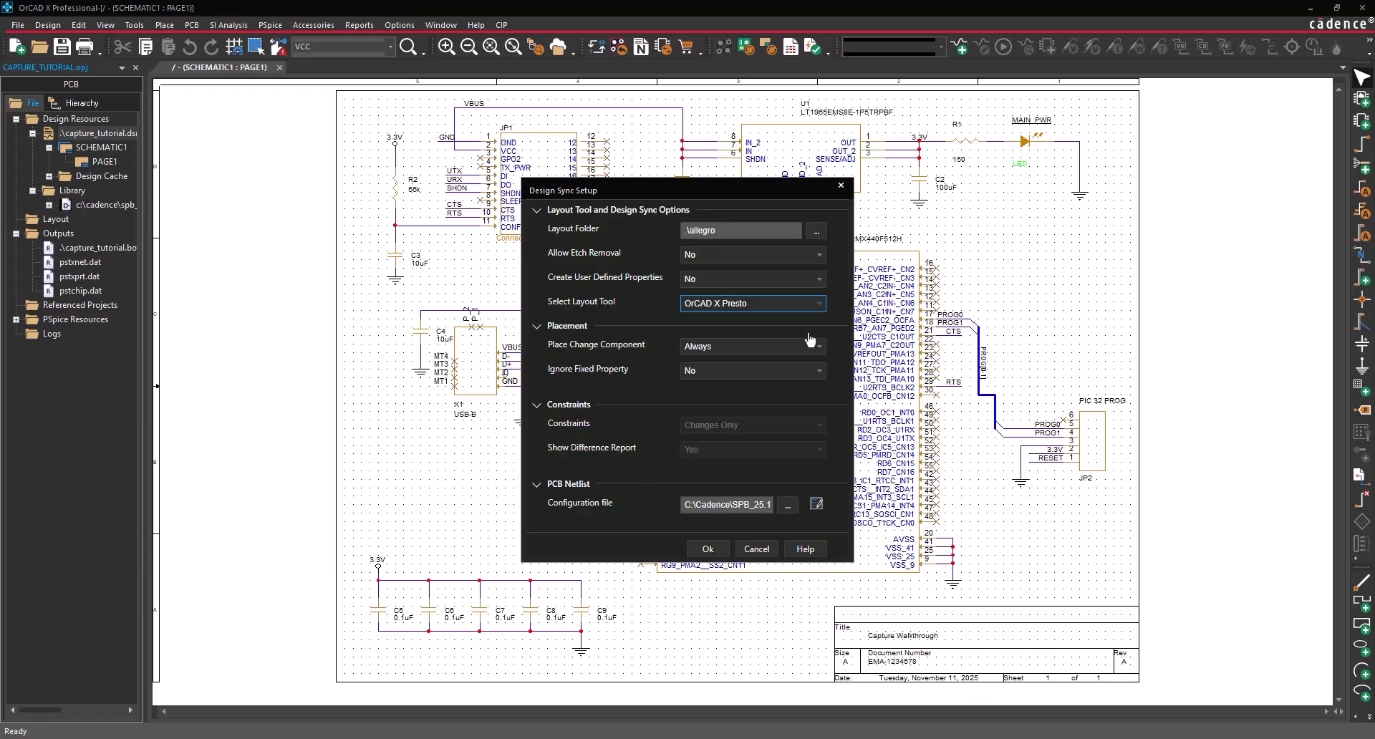
click(708, 549)
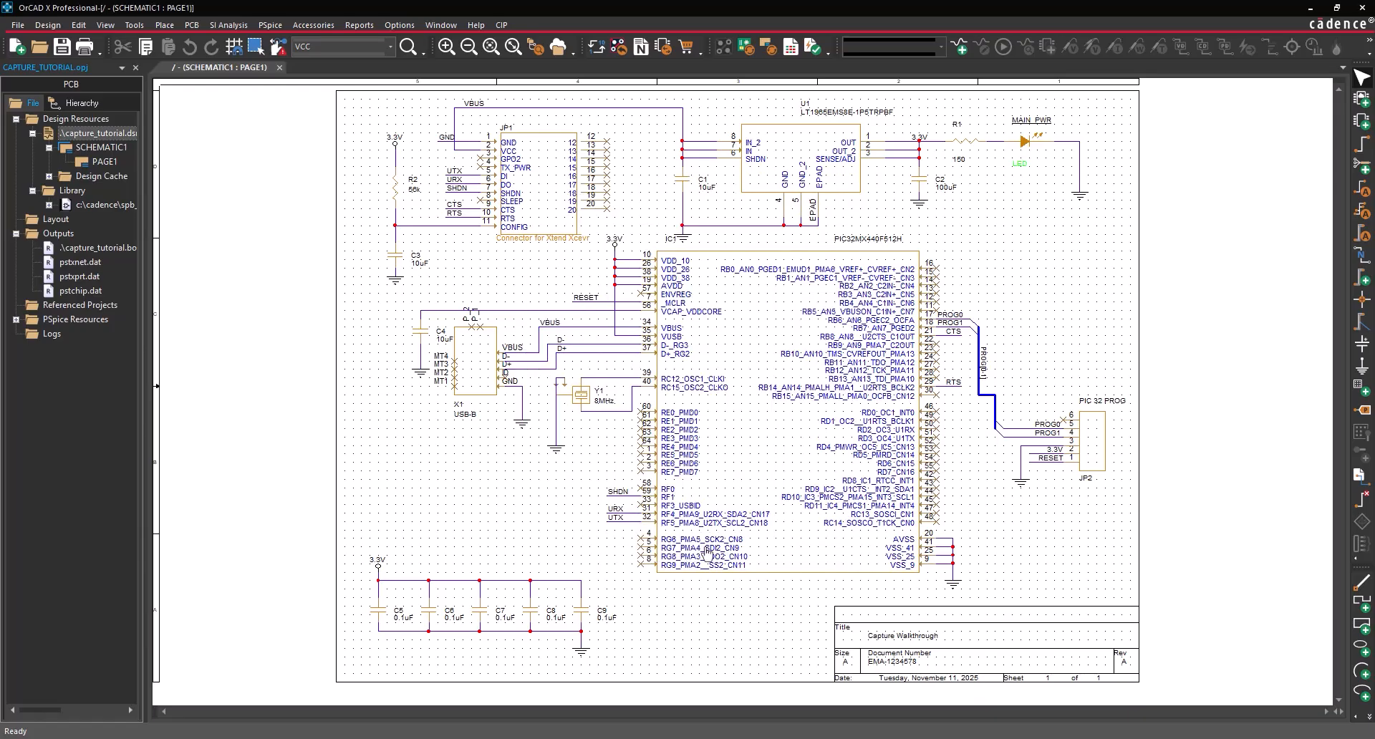
click(187, 26)
- Create a new layout with board file allegro\capture_tutorial.brd and launch it as OrCAD X Standard
click(212, 43)
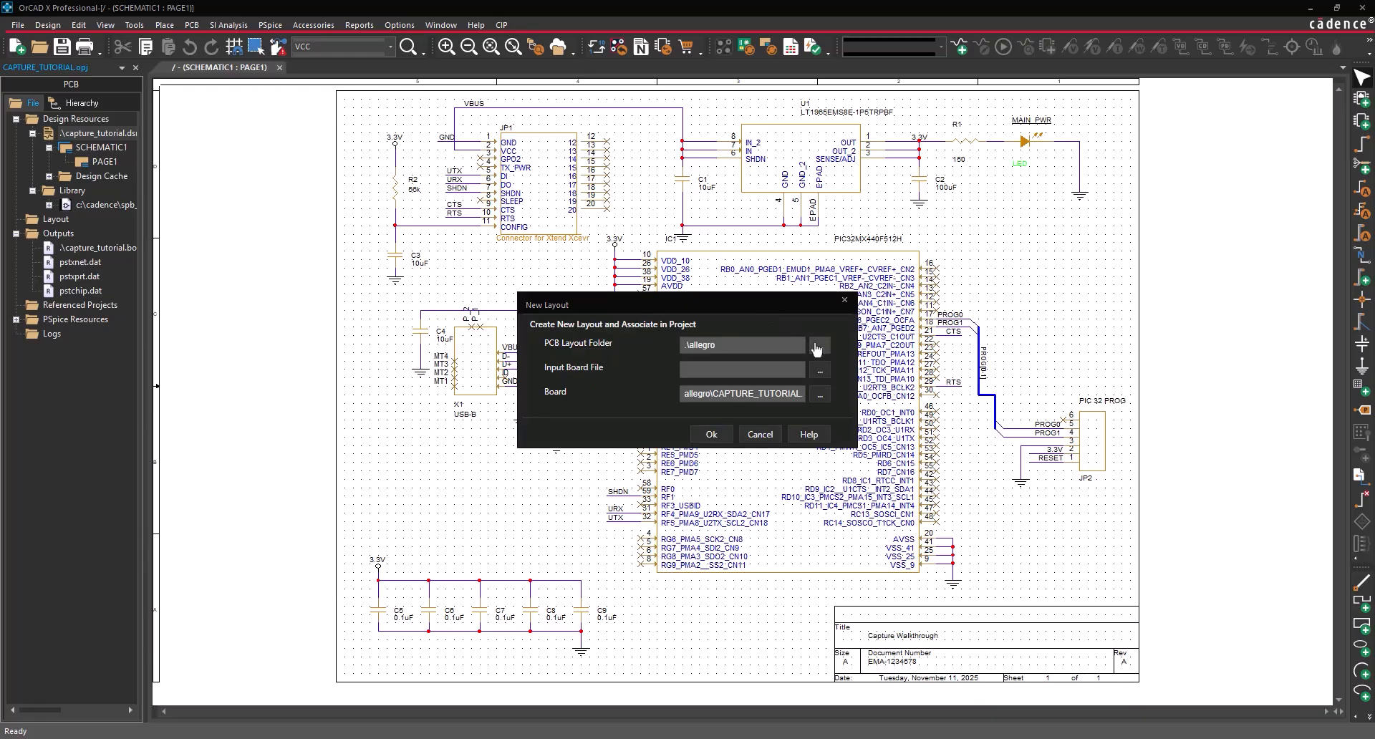
click(817, 348)
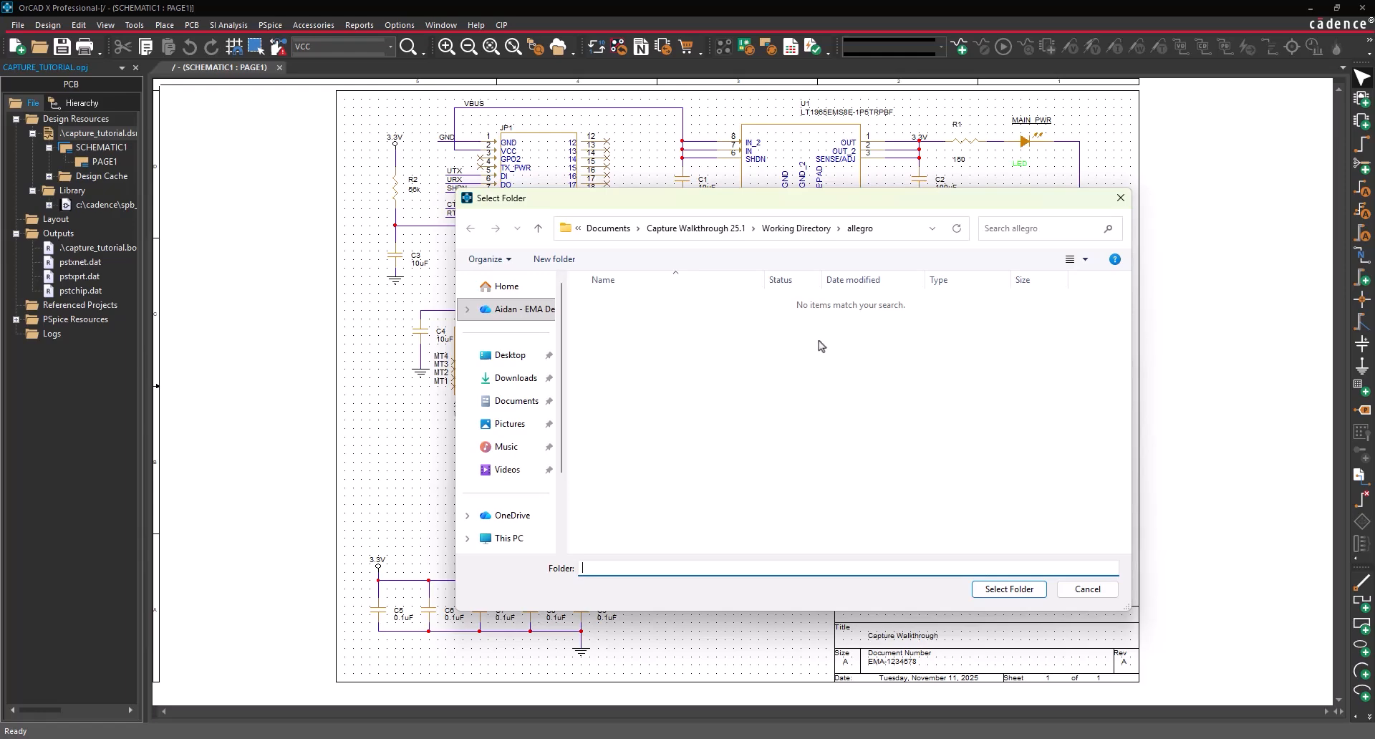
click(1029, 591)
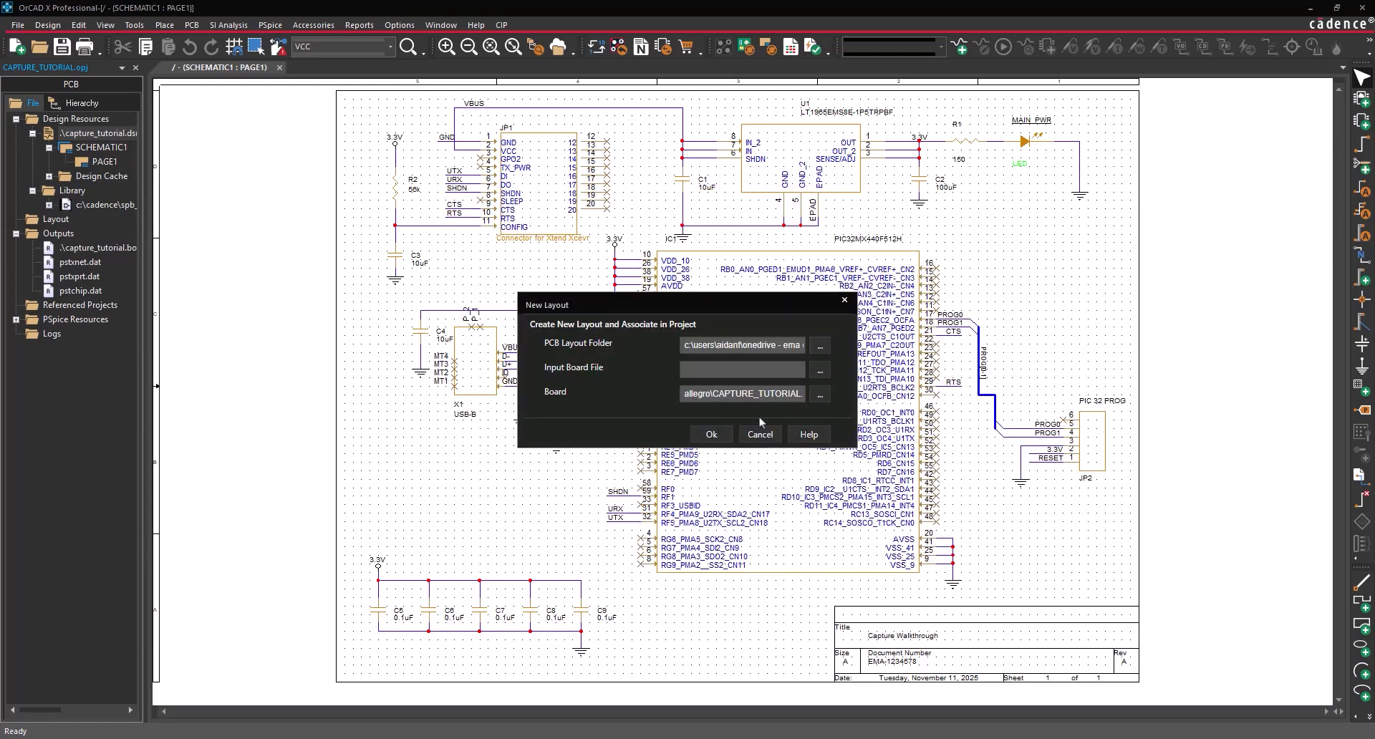
click(726, 394)
key(ctrl+a)
key(BackSpace)
text(a)
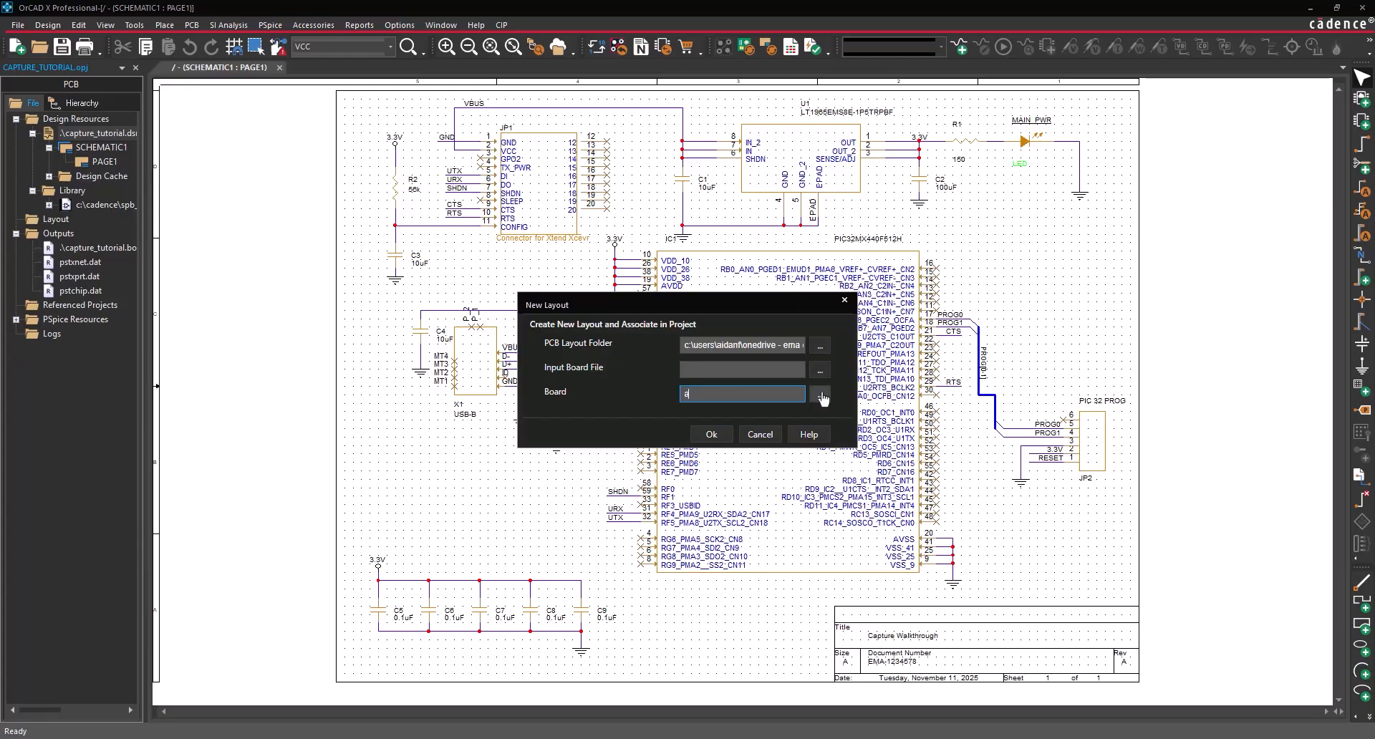
text(llegro\capture_tutorial.brd)
click(821, 410)
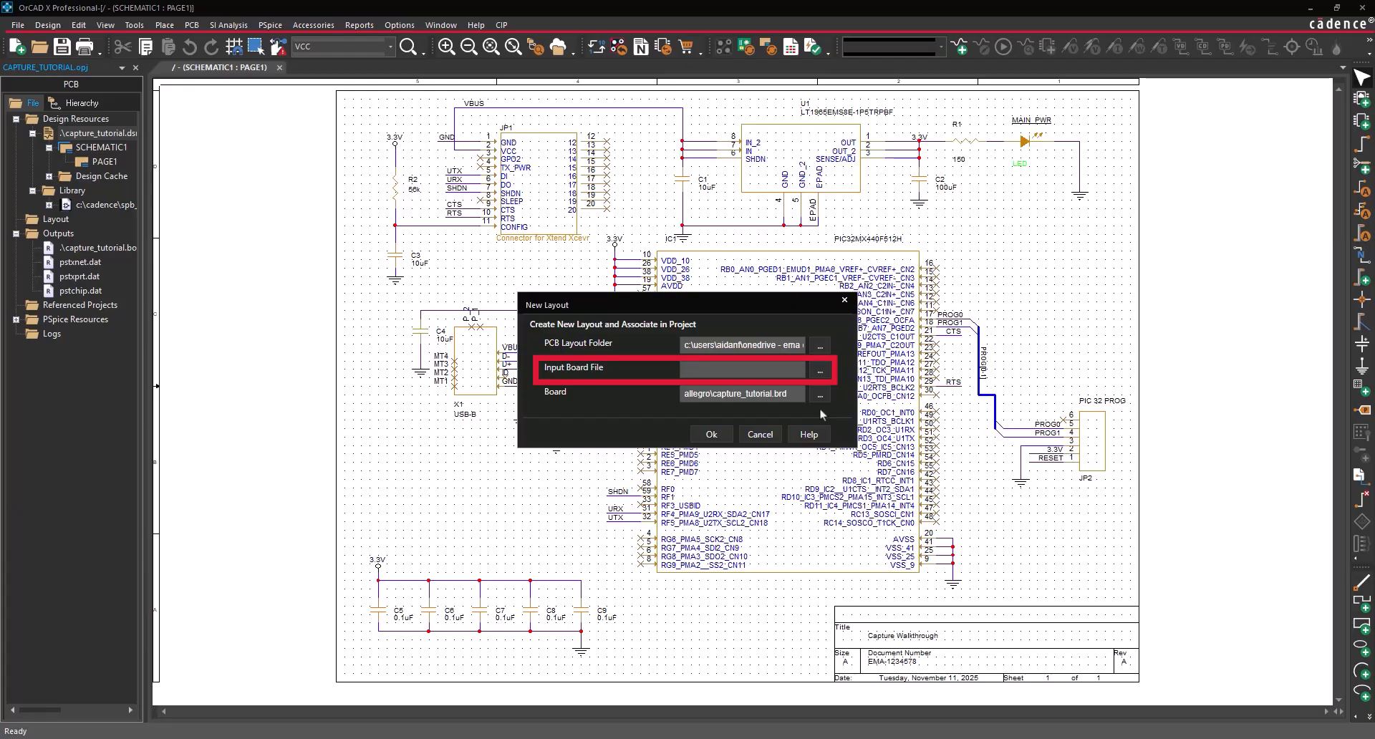
click(712, 435)
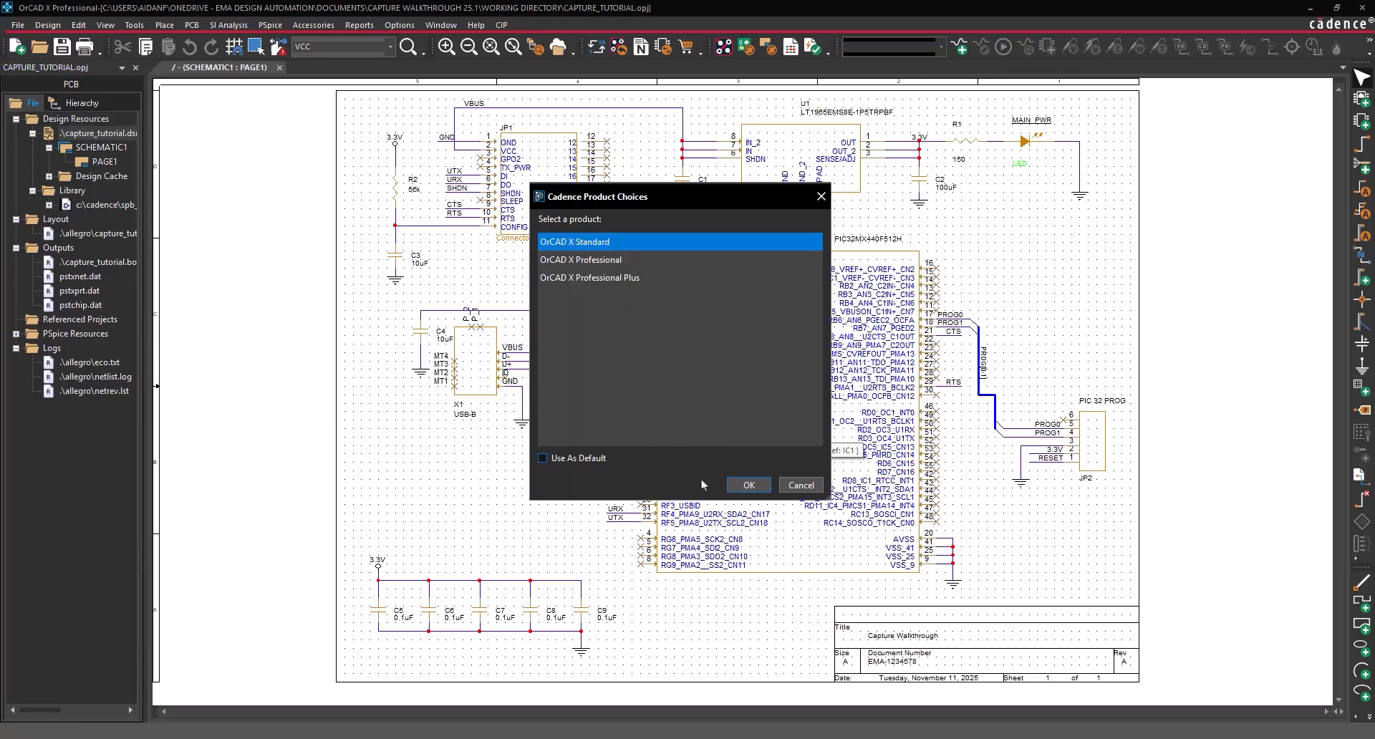
click(736, 486)
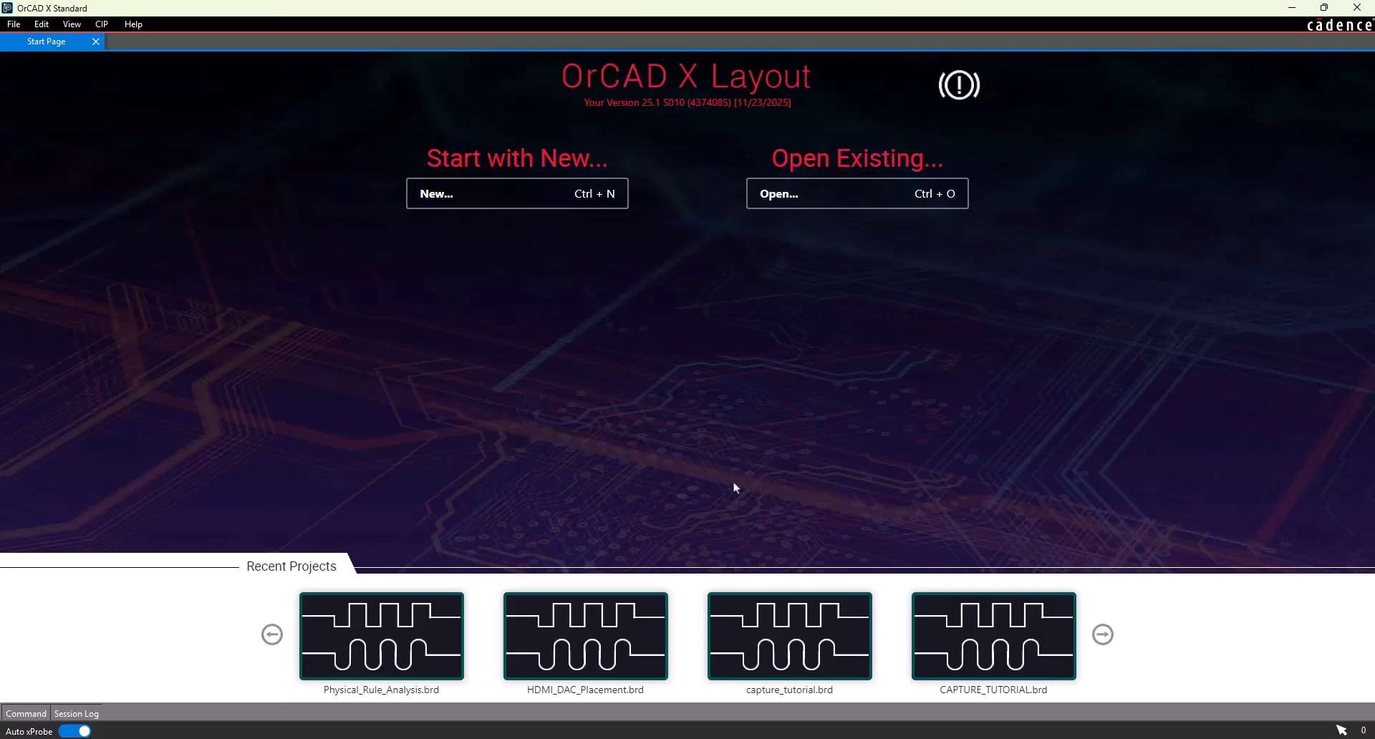
- Open allegro\capture_tutorial.brd through File > Open
click(13, 24)
click(32, 70)
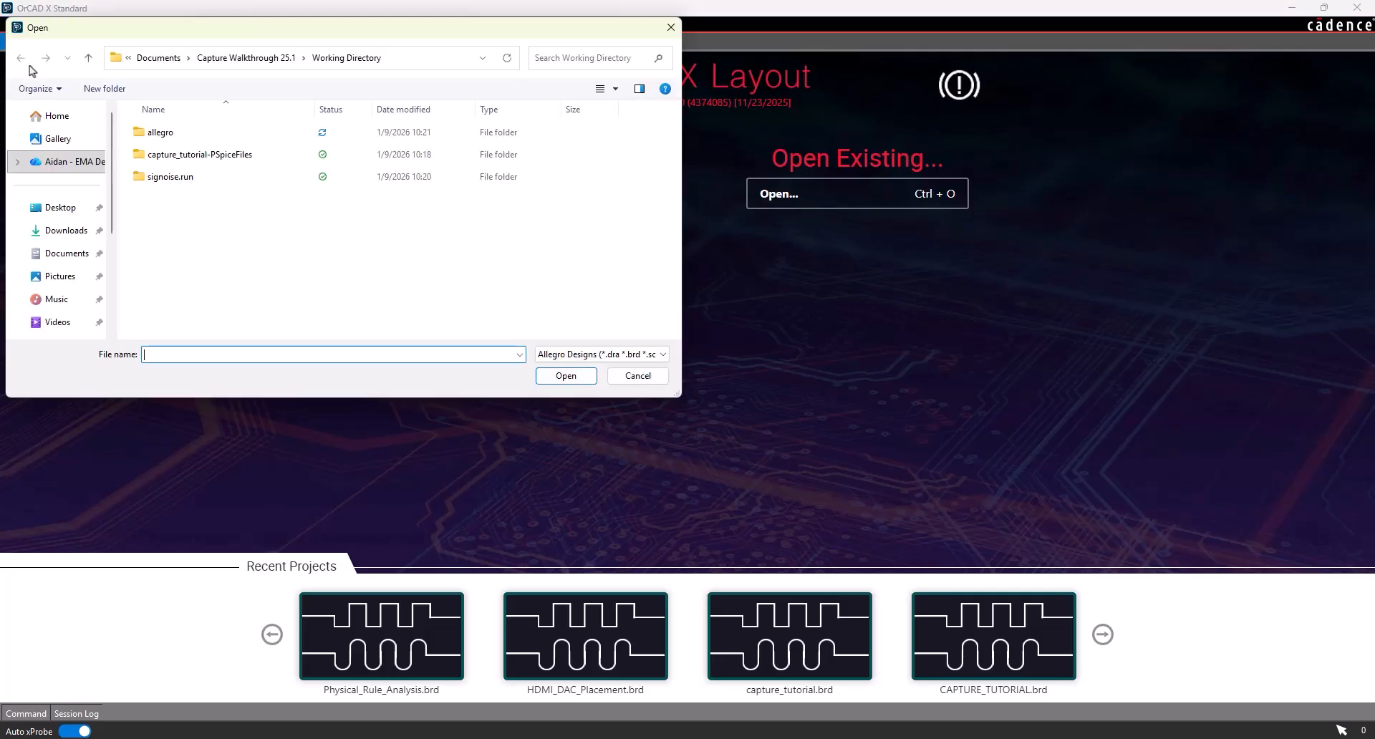
double_click(160, 133)
click(161, 132)
click(570, 378)
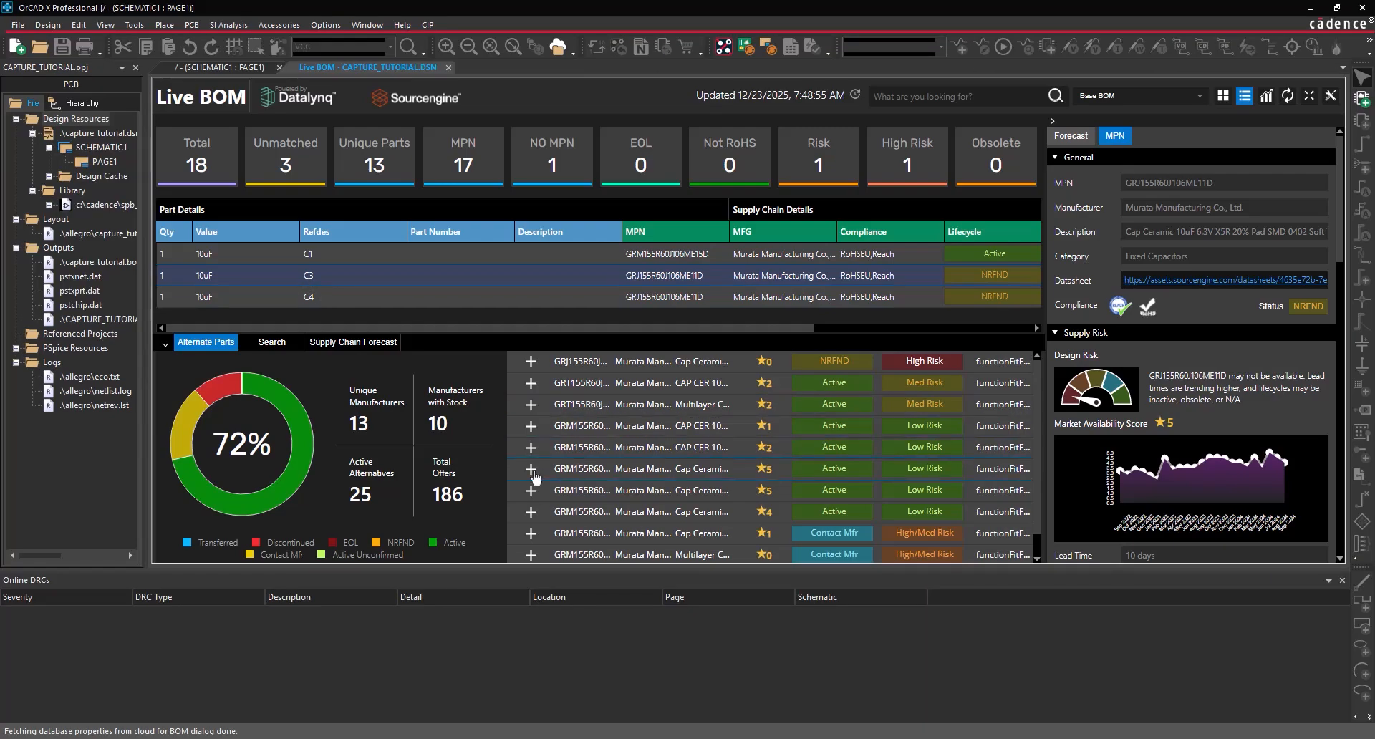
click(531, 471)
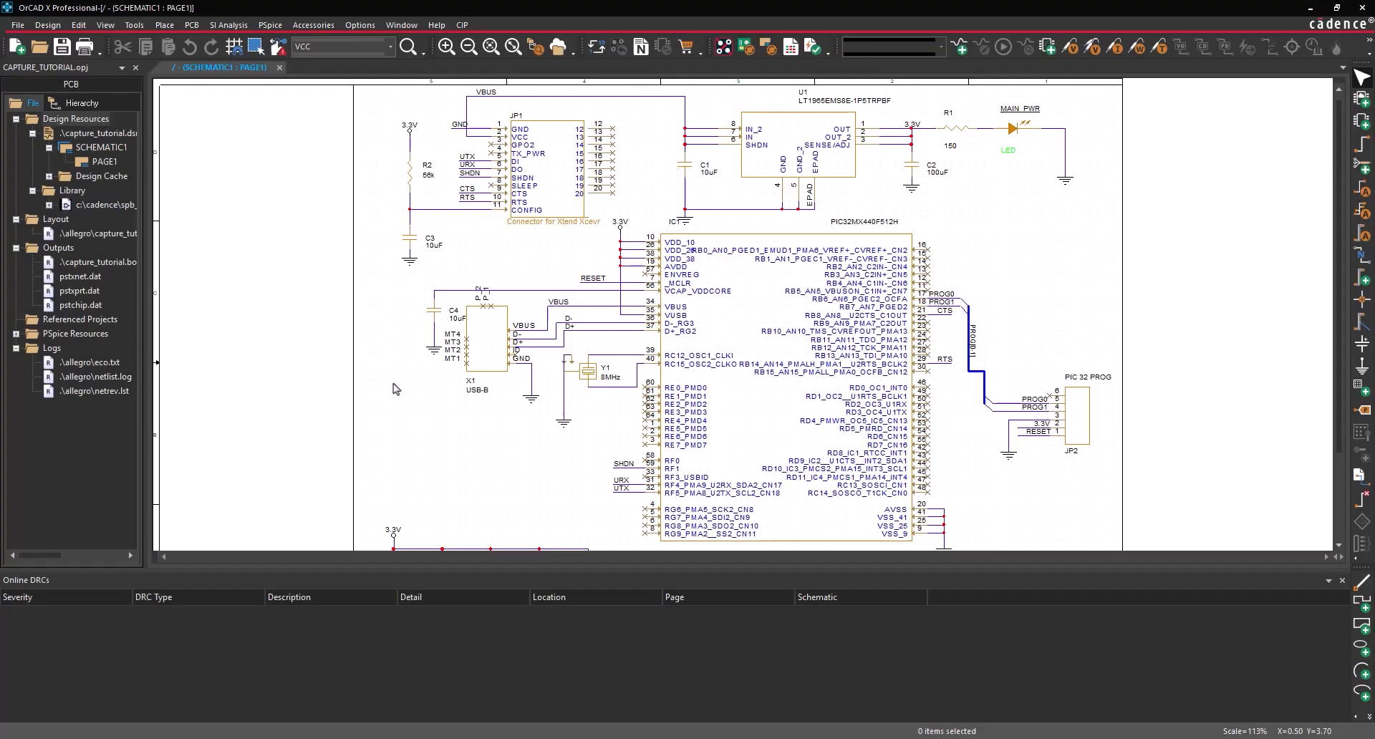
- Launch Tools > Live BOM to see the 18 parts' supply-chain status
click(135, 26)
click(166, 213)
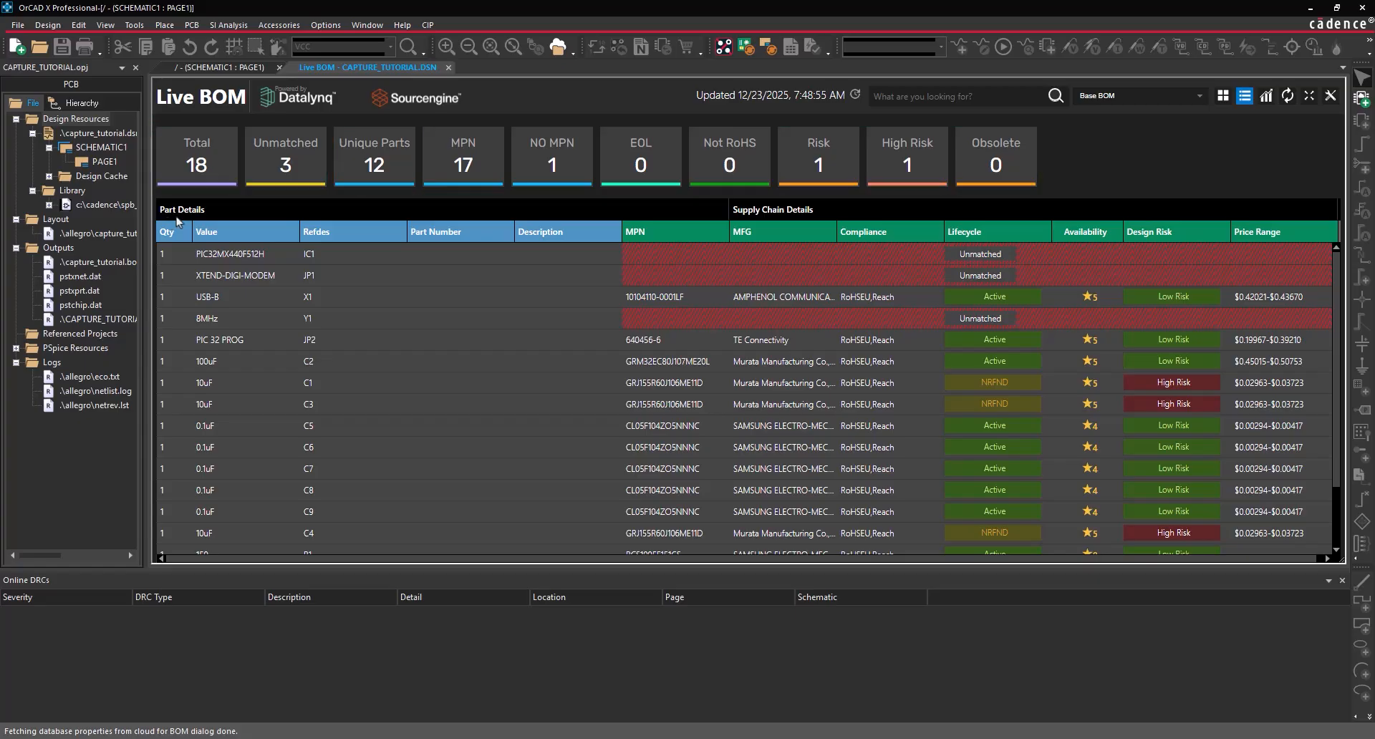
click(359, 165)
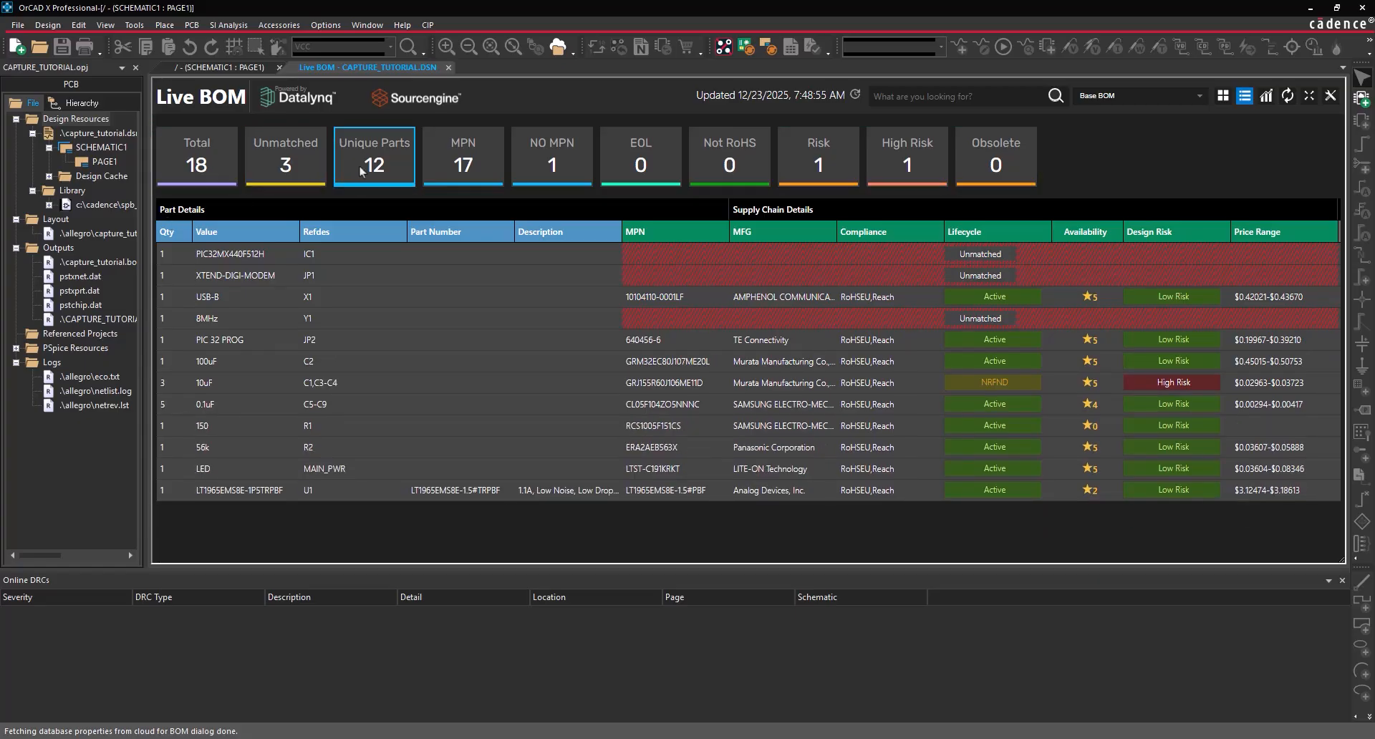
click(359, 164)
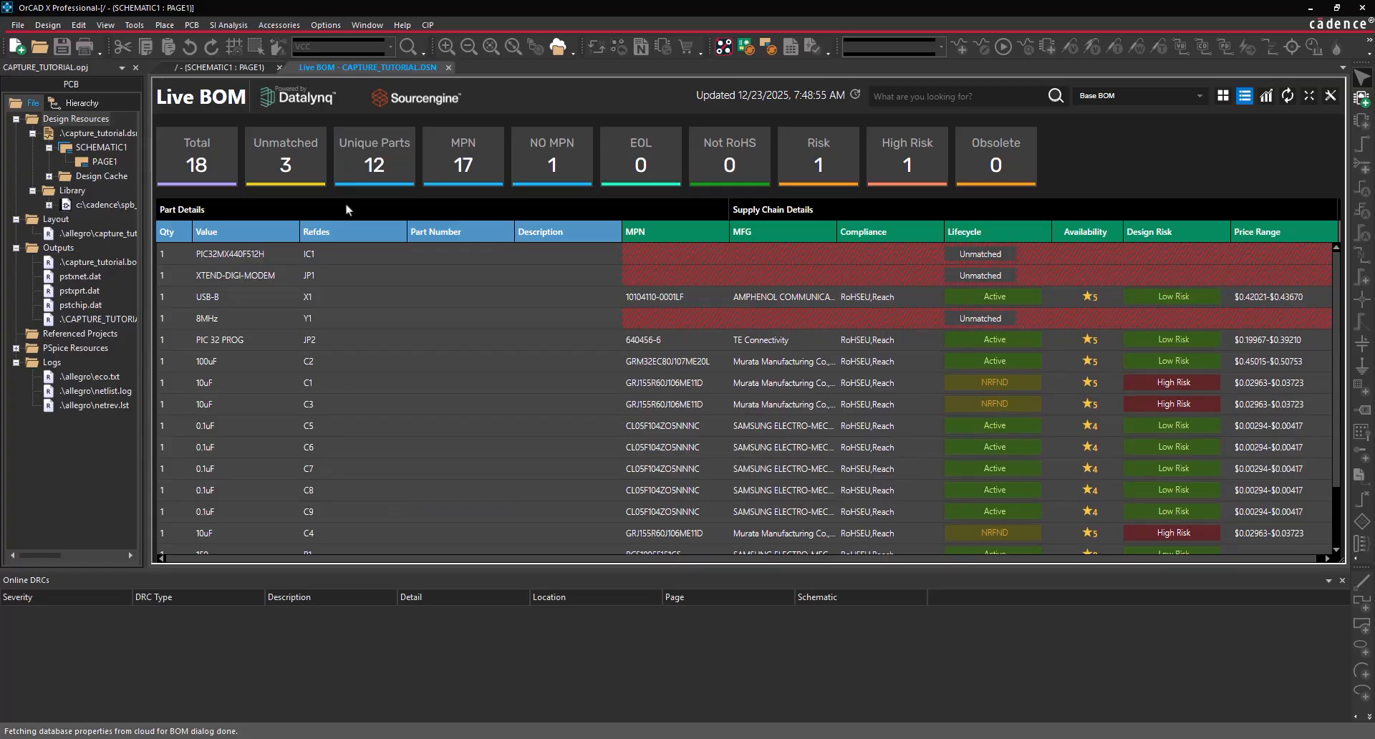
- Show the Live BOM dashboard with its D health grade, 78% availability and 3 at-risk parts
click(1224, 97)
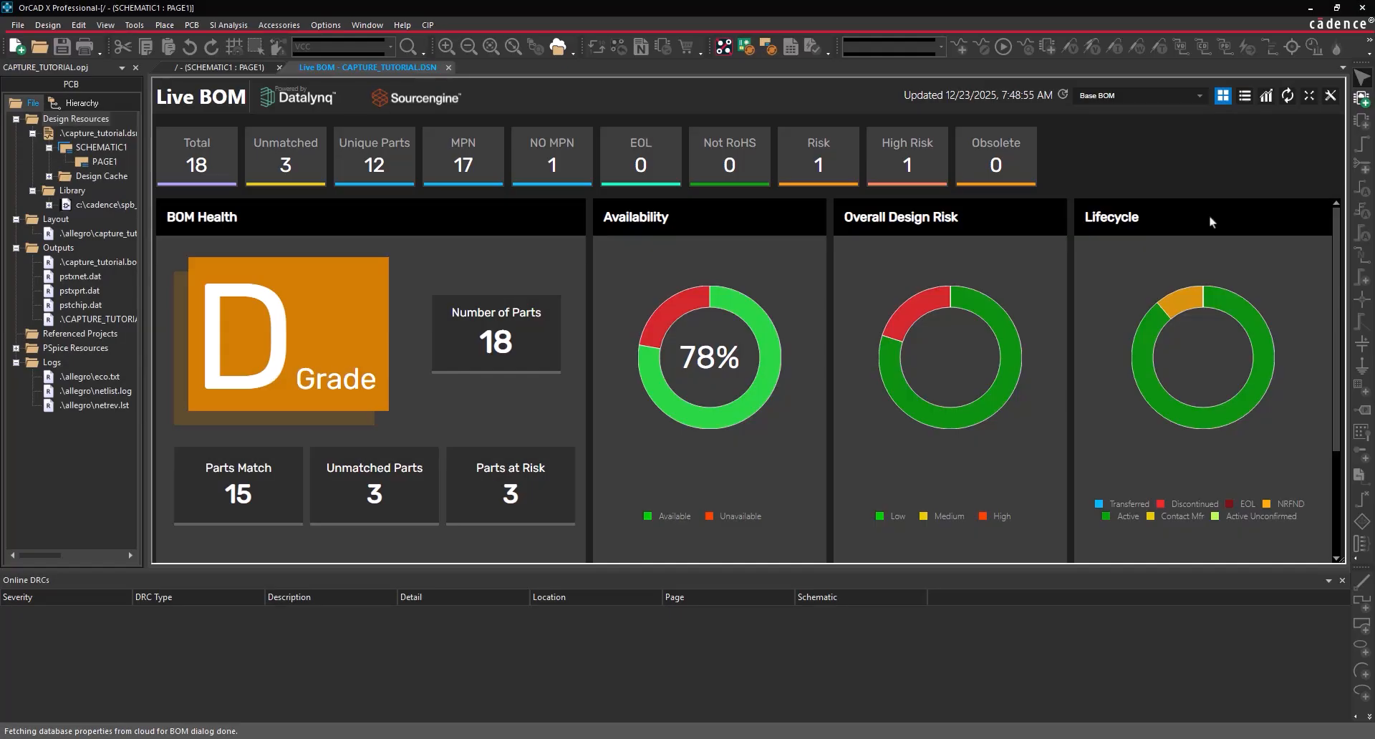
scroll(1209, 215, down, 2)
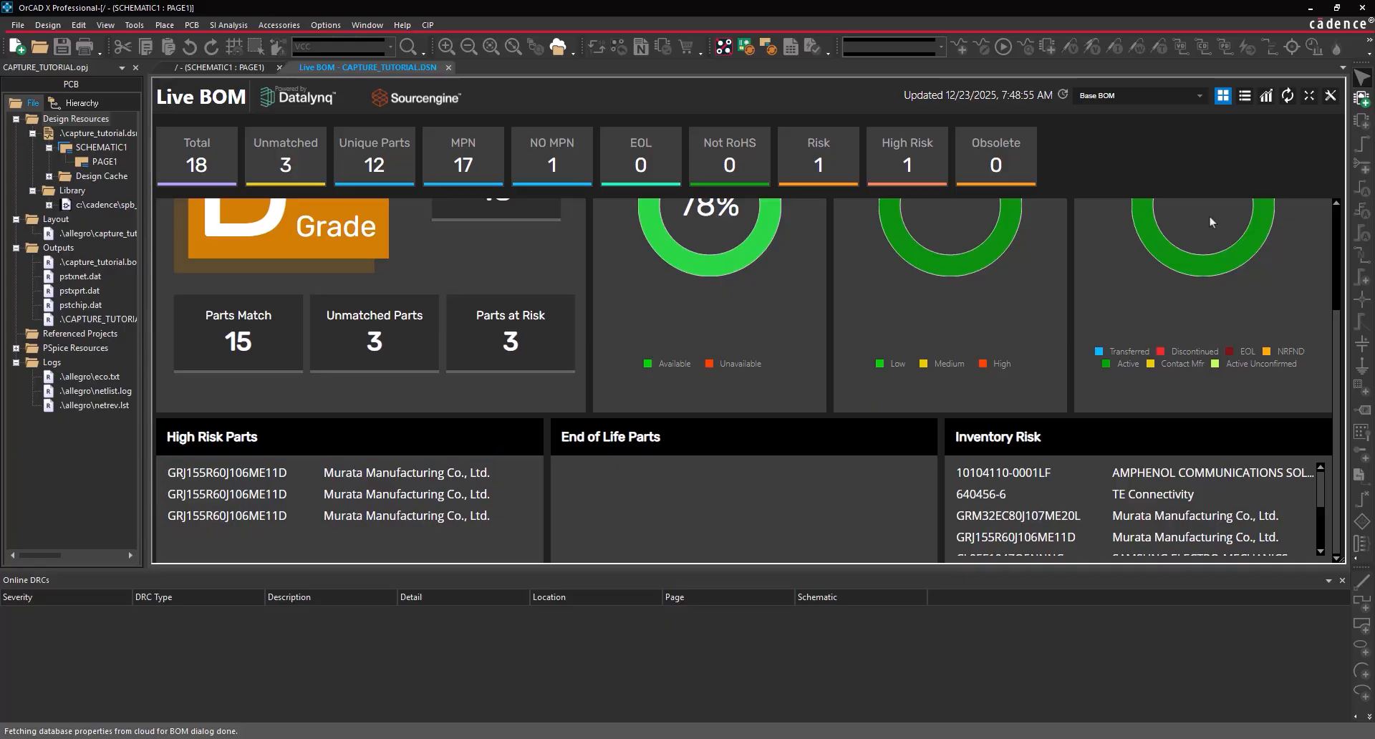
scroll(1209, 215, up, 3)
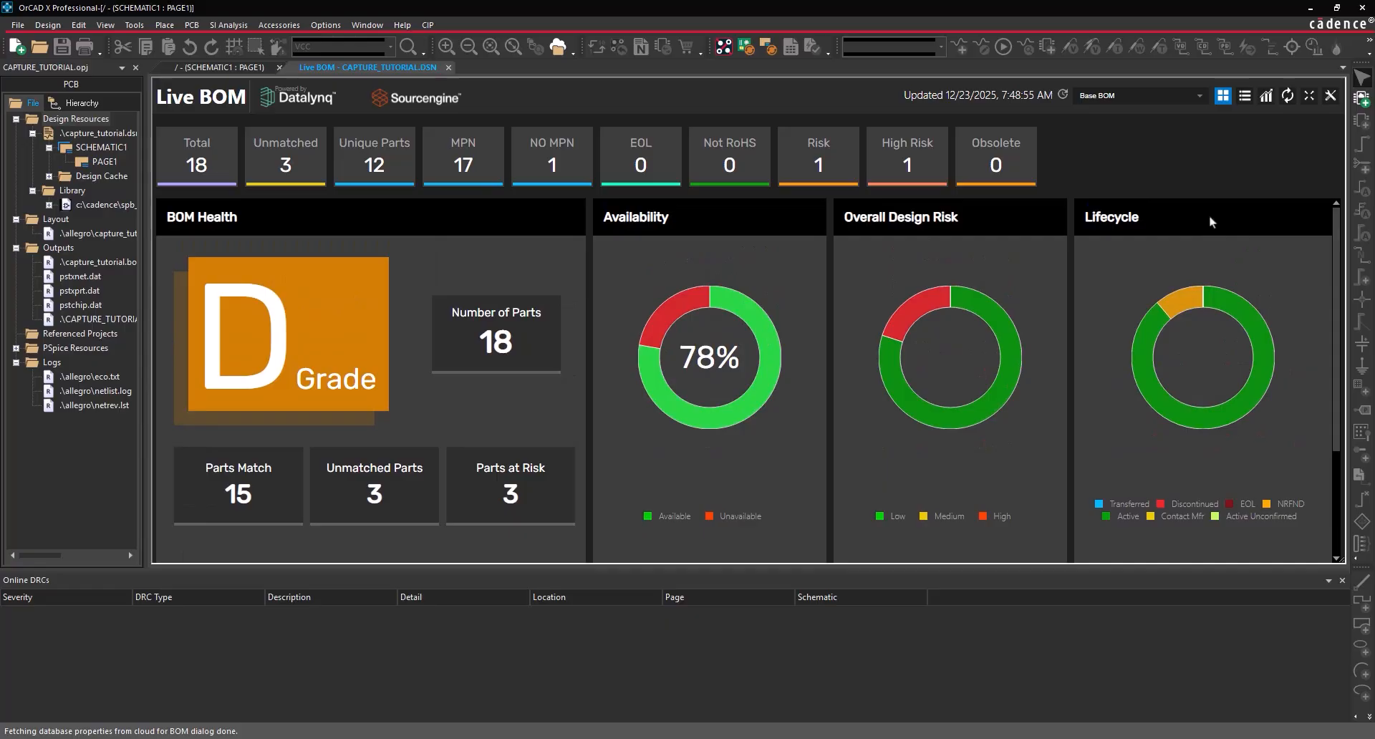
- Filter the BOM to the at-risk 10uF capacitors and check C1's 16–18 week supply forecast
click(845, 162)
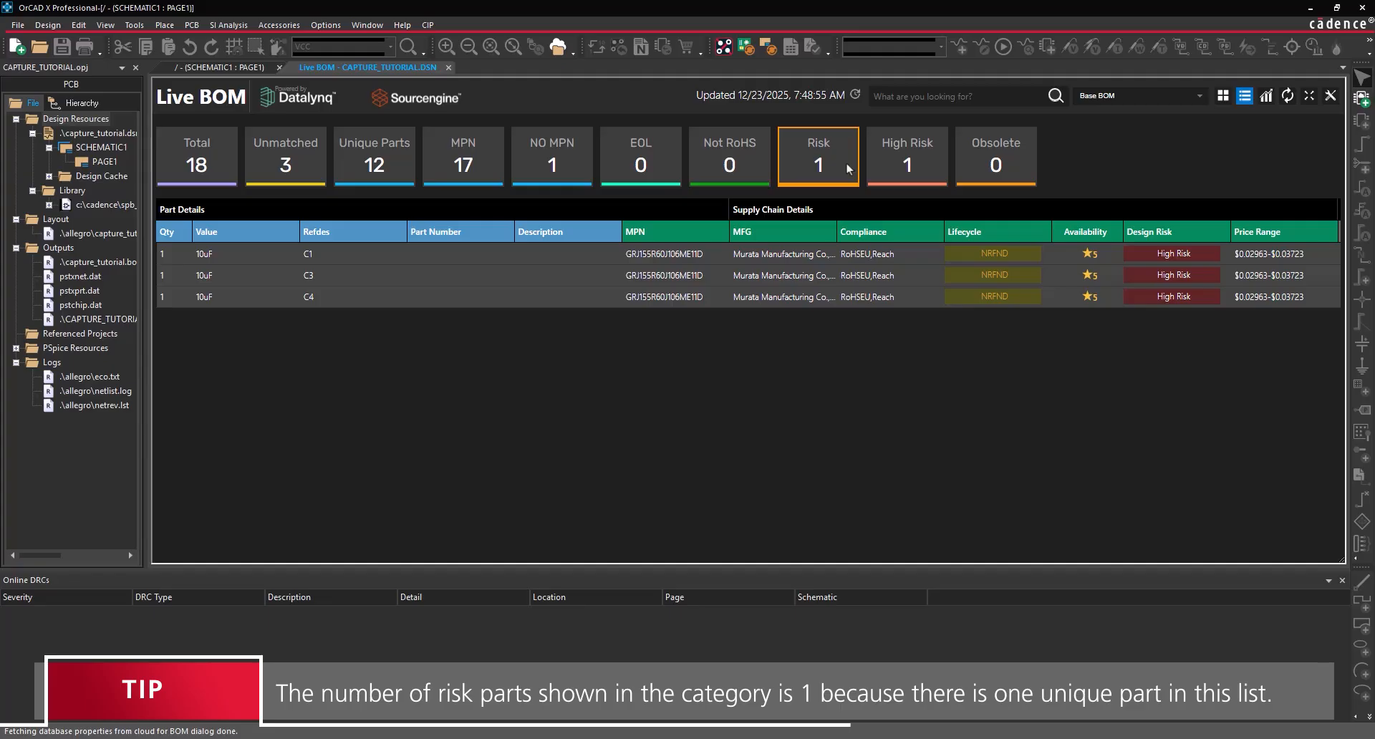
click(582, 252)
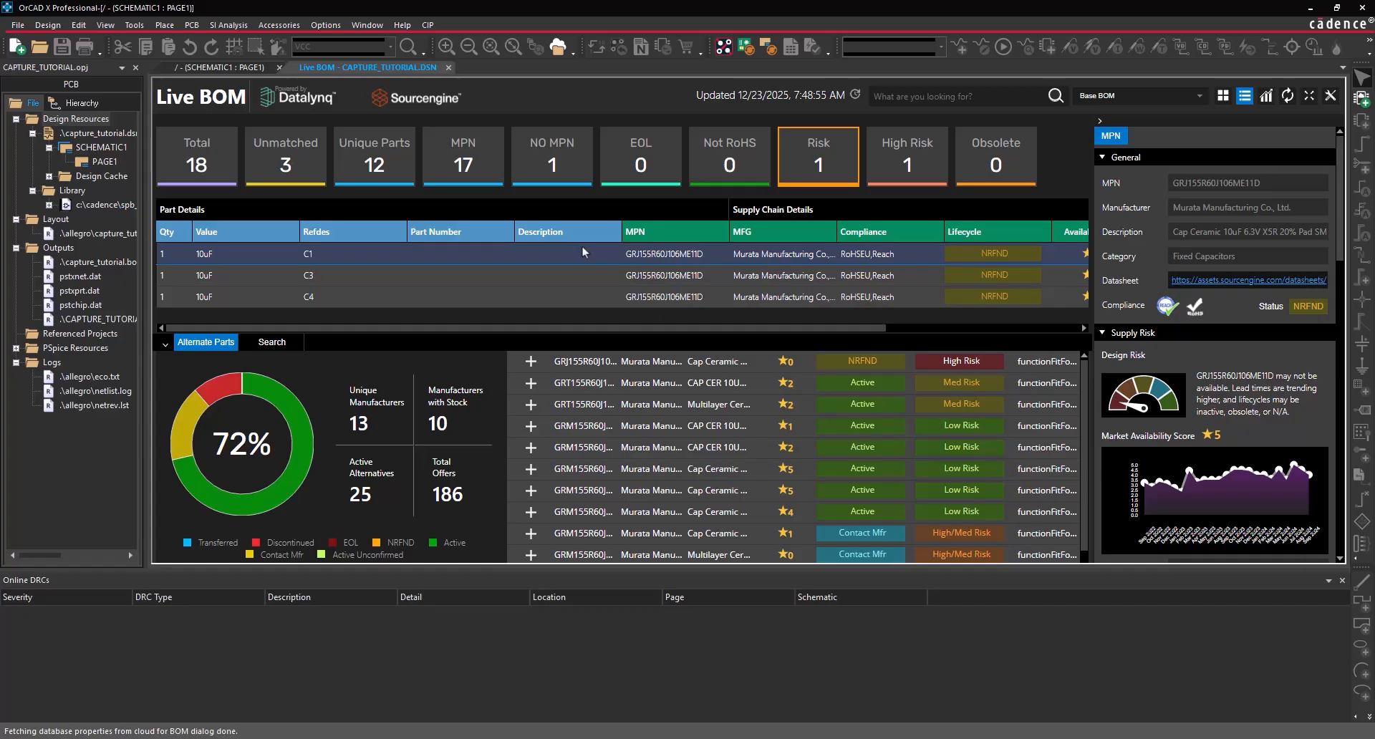
click(1266, 98)
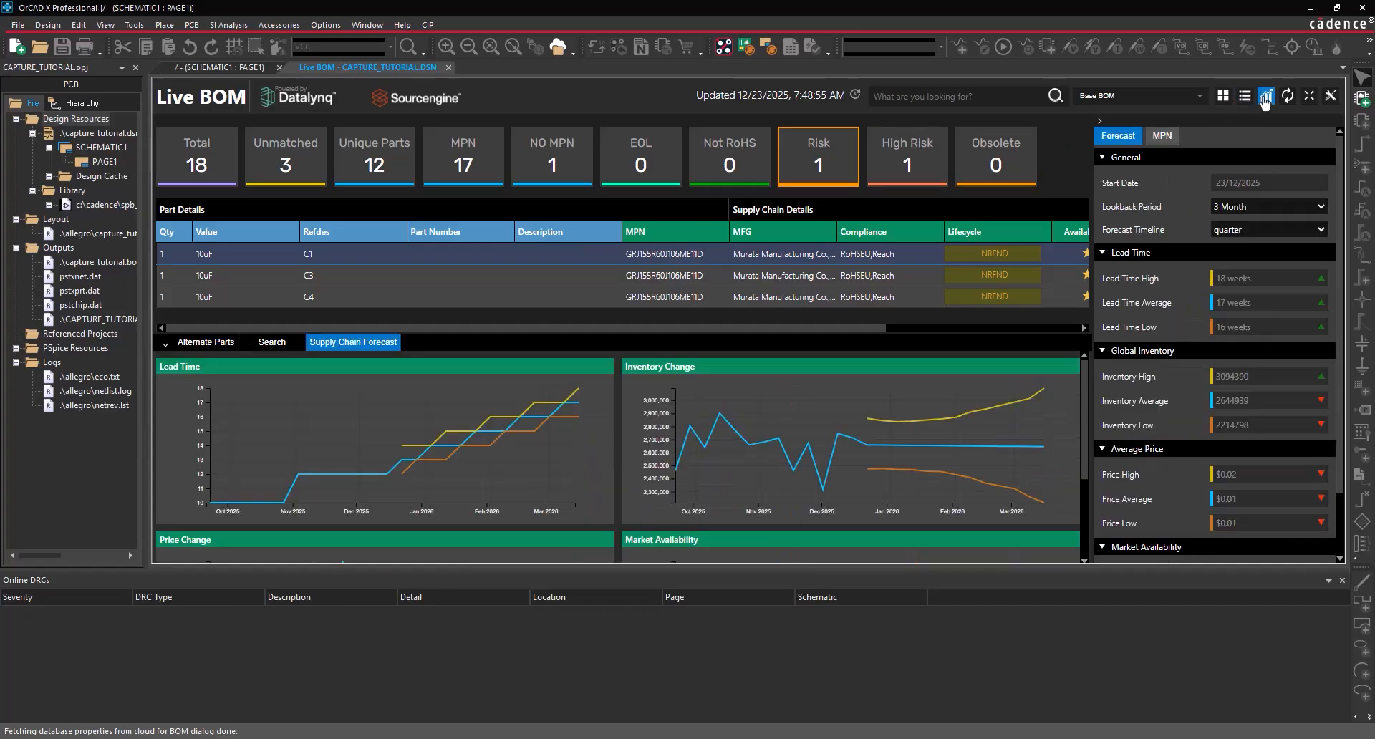
mouse_move(971, 455)
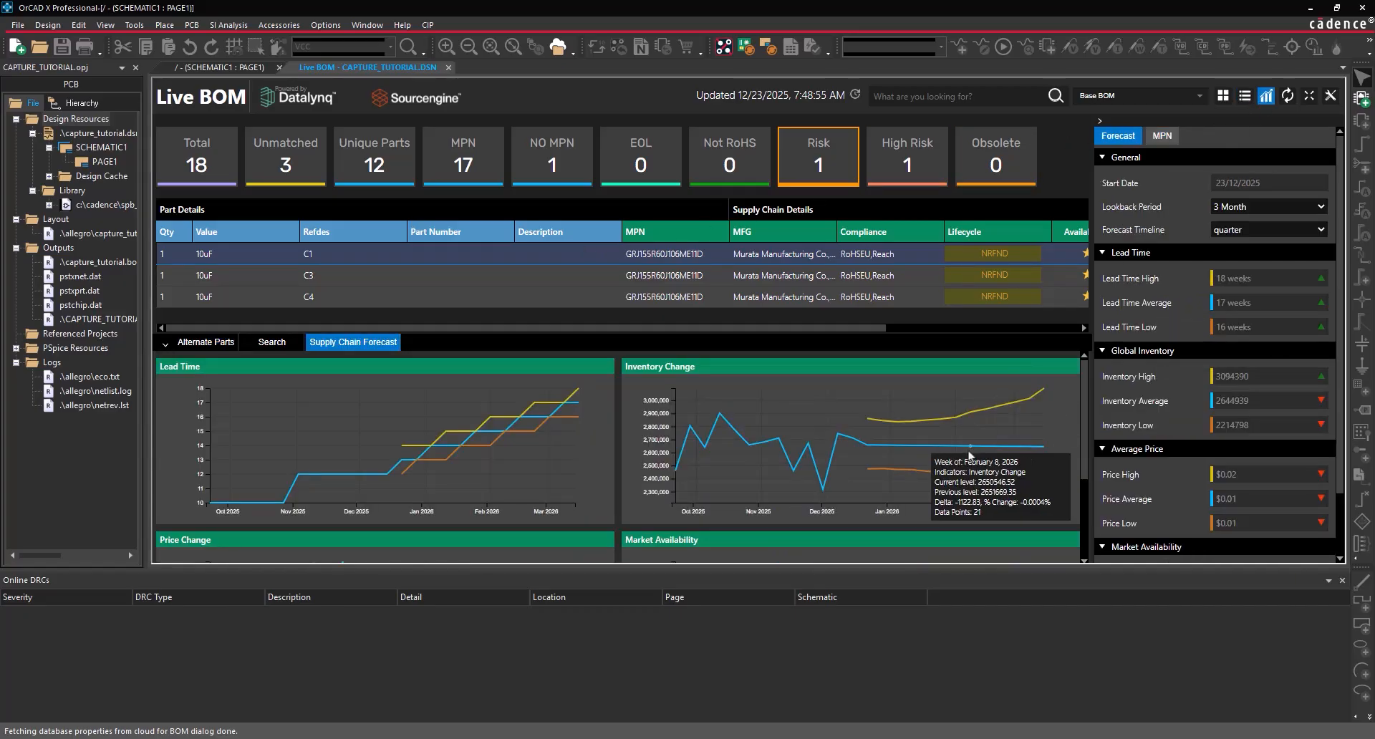
scroll(969, 456, down, 3)
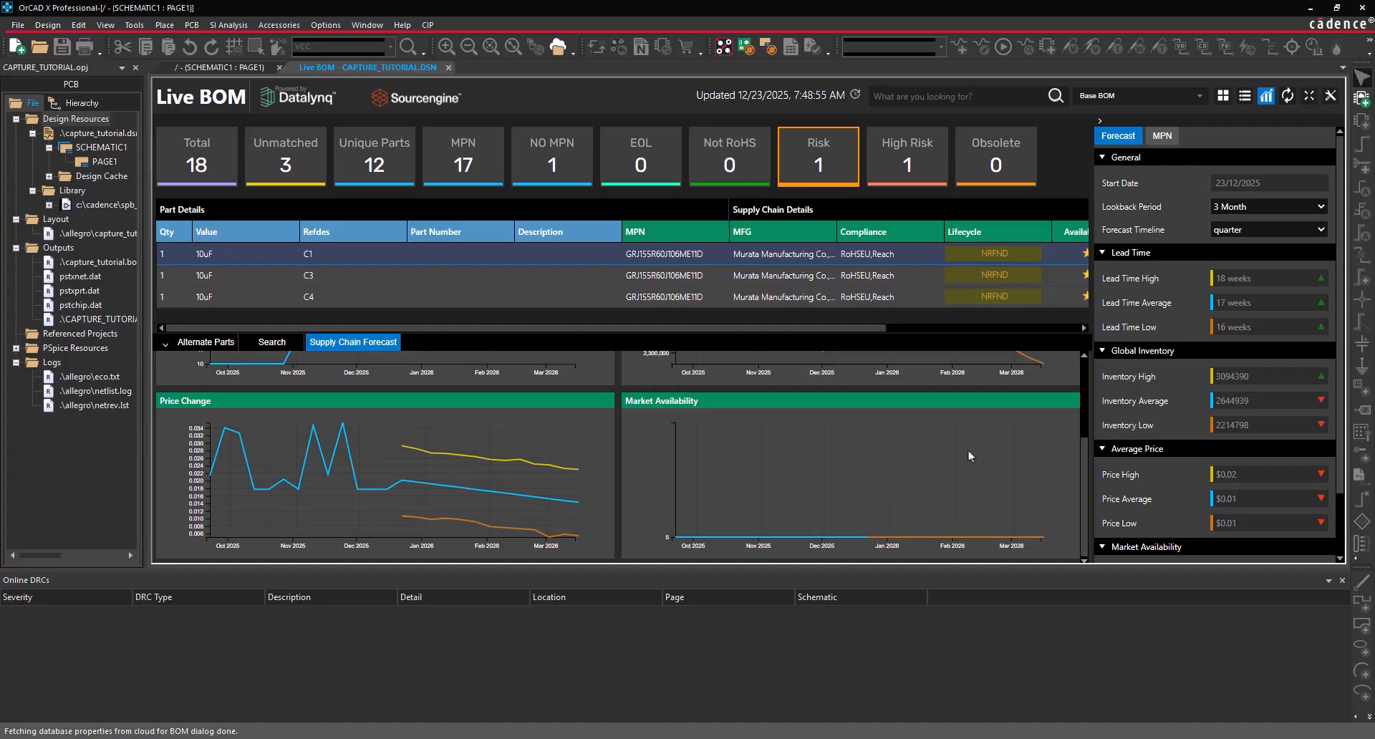
scroll(968, 449, up, 3)
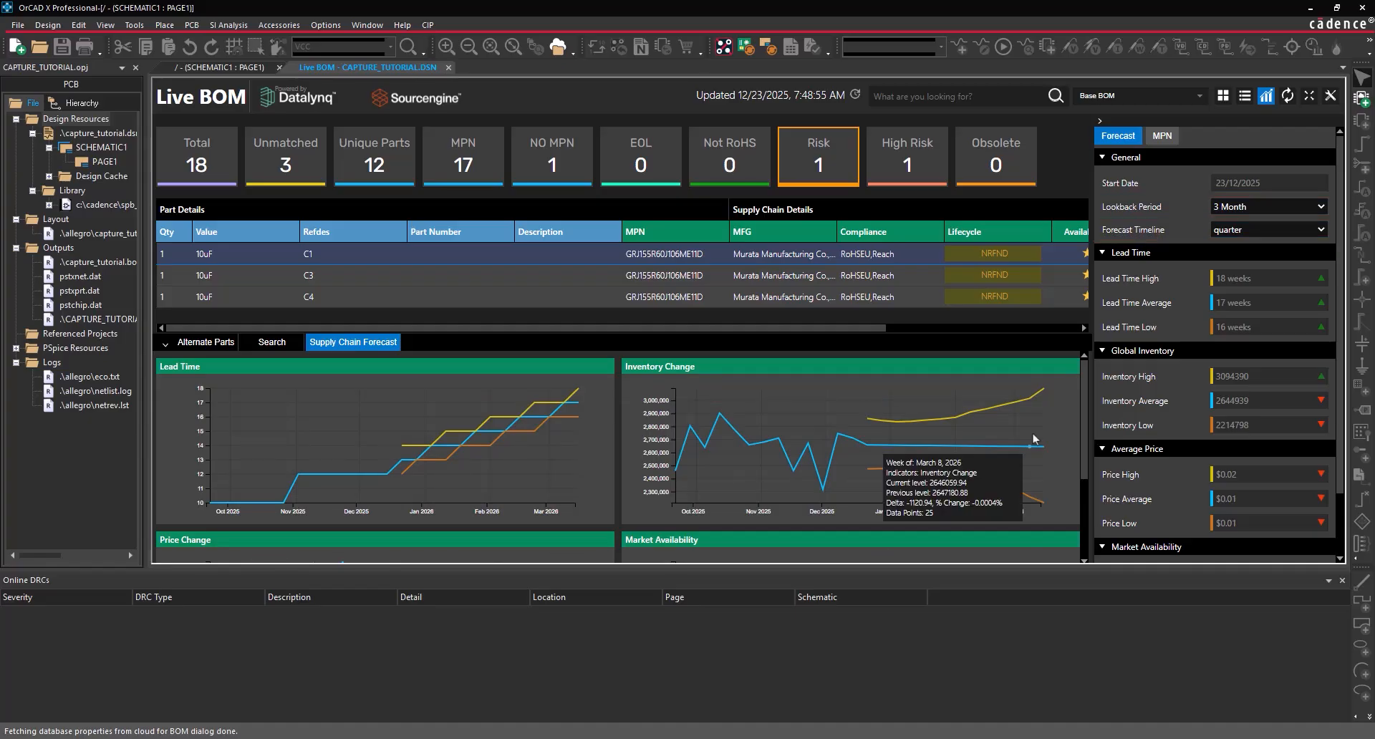
click(1246, 101)
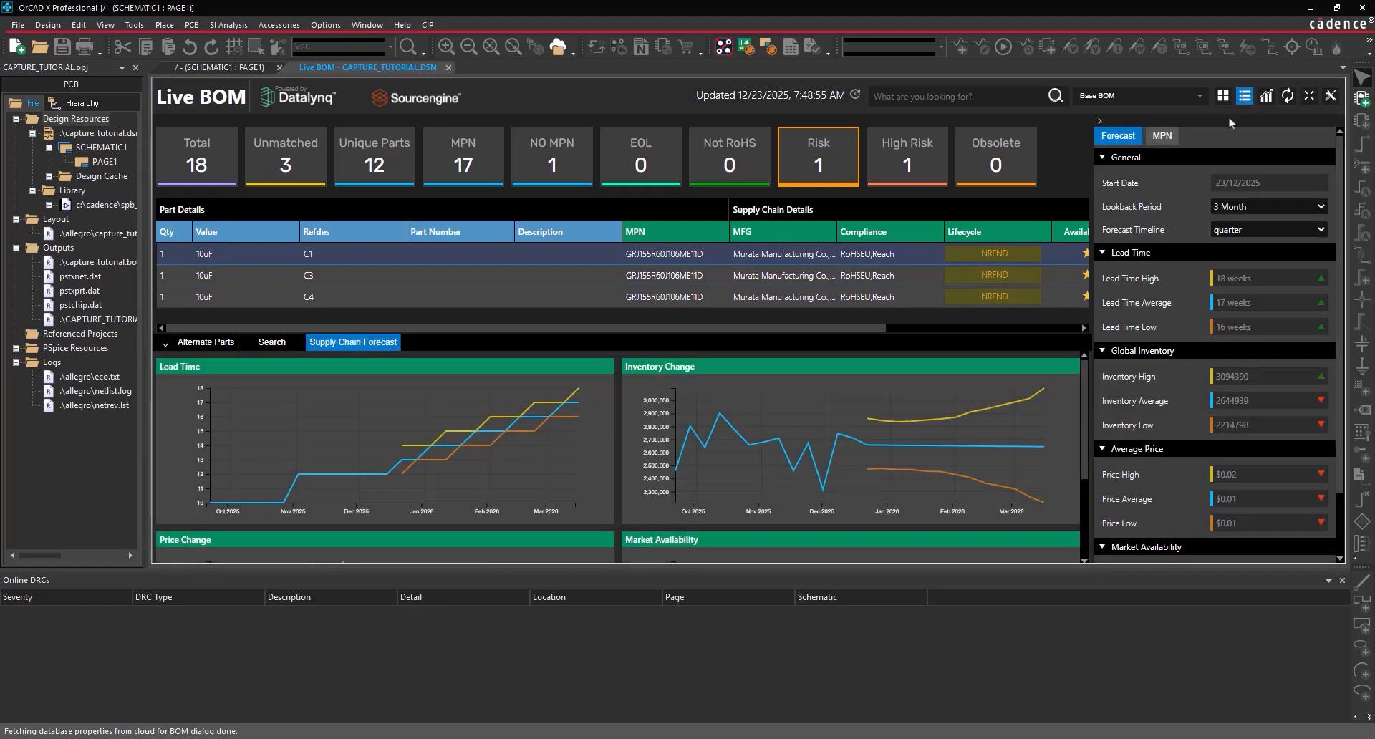
- Replace capacitor C1 with the active GRM155R60J106ME15D alternate
click(208, 343)
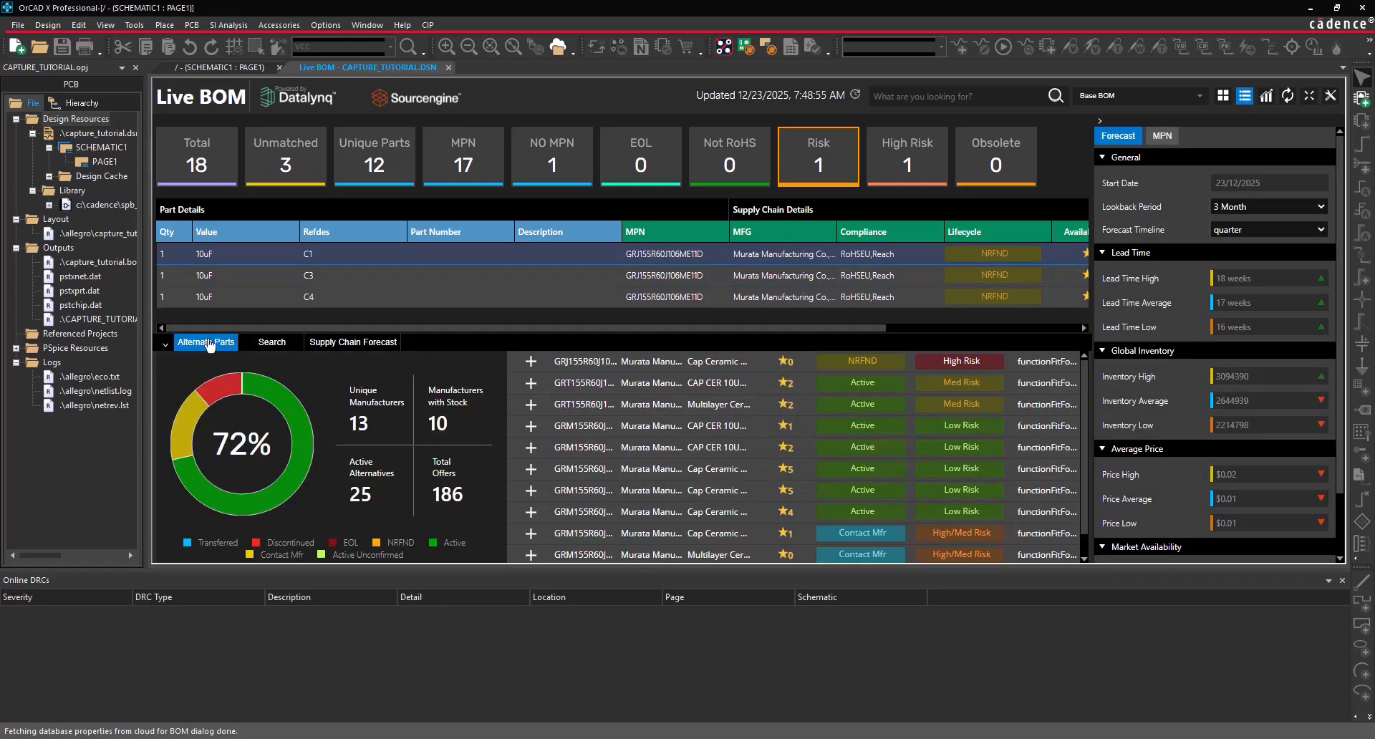
click(673, 475)
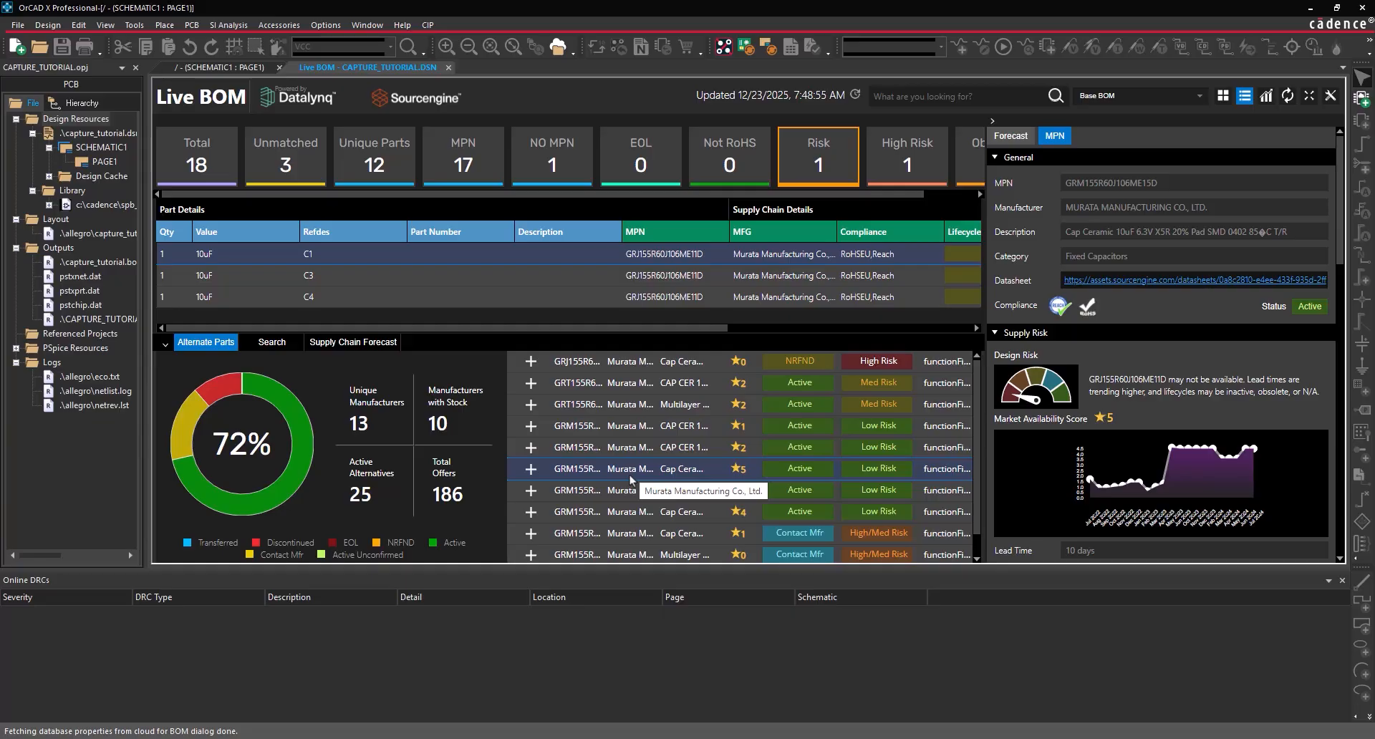
click(531, 470)
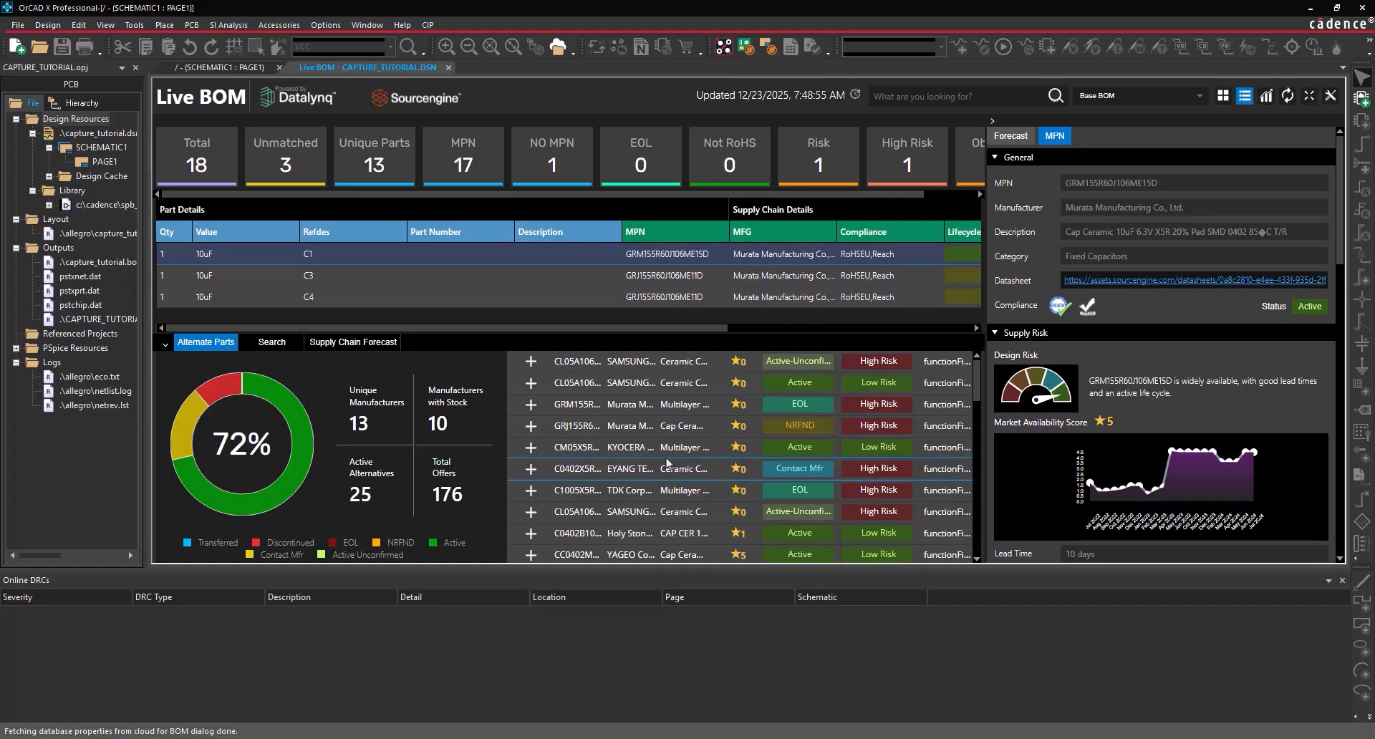
- Swap C3 and C4 to the same alternate, then filter to unmatched parts IC1, JP1 and Y1
drag(987, 305, 1046, 300)
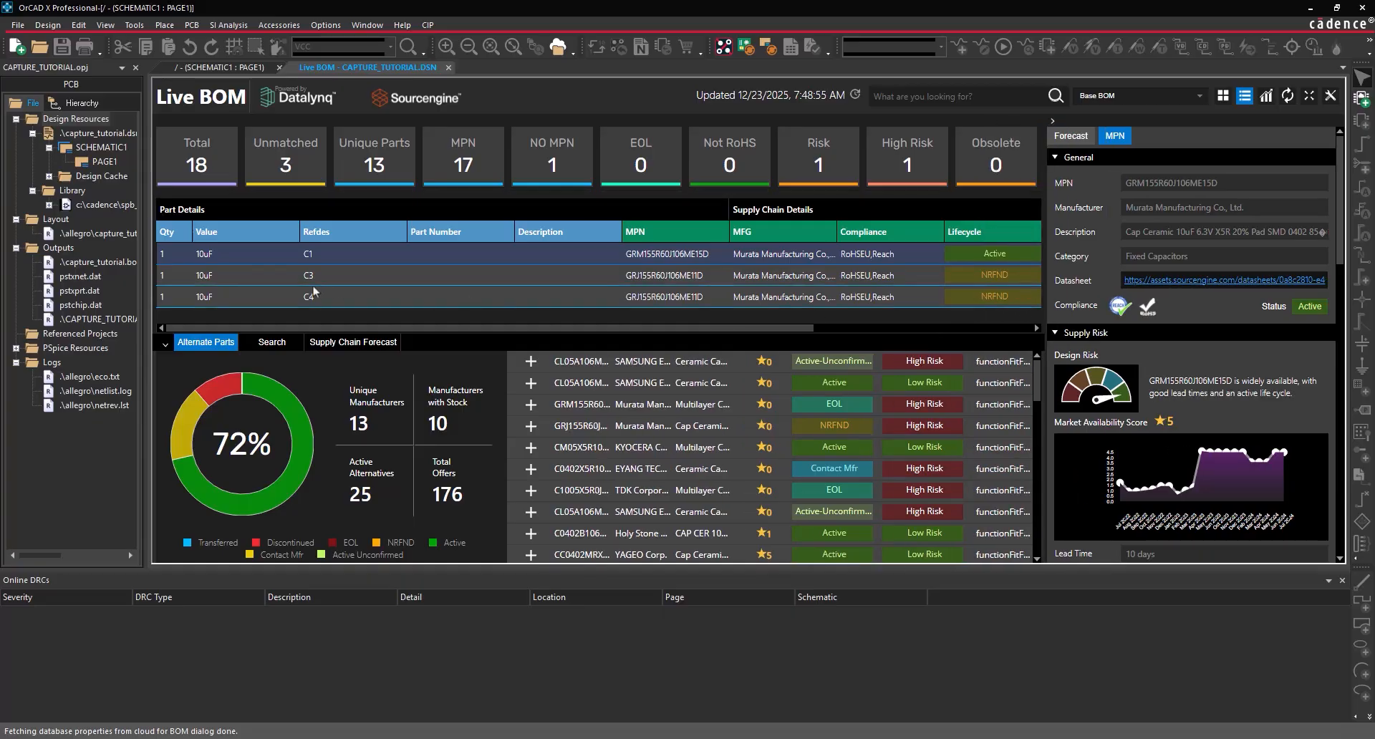
click(466, 281)
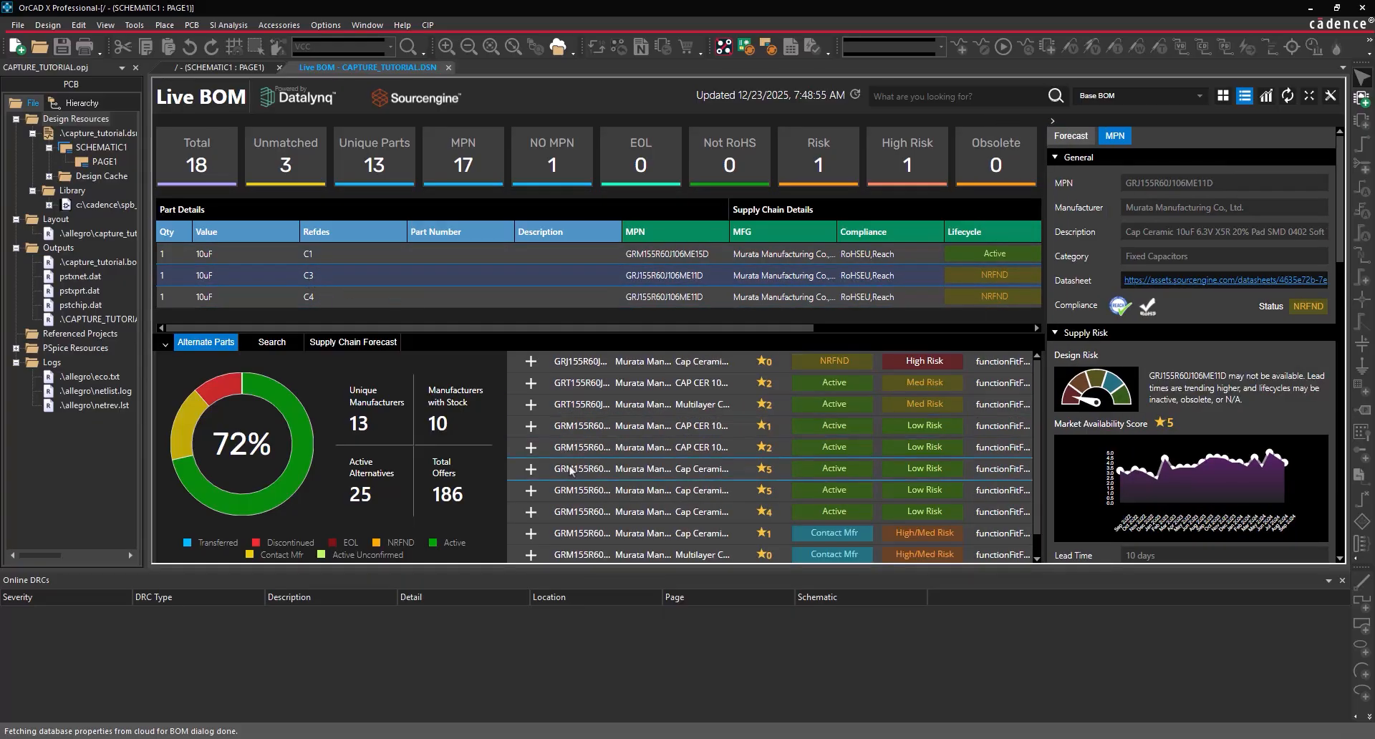
click(530, 469)
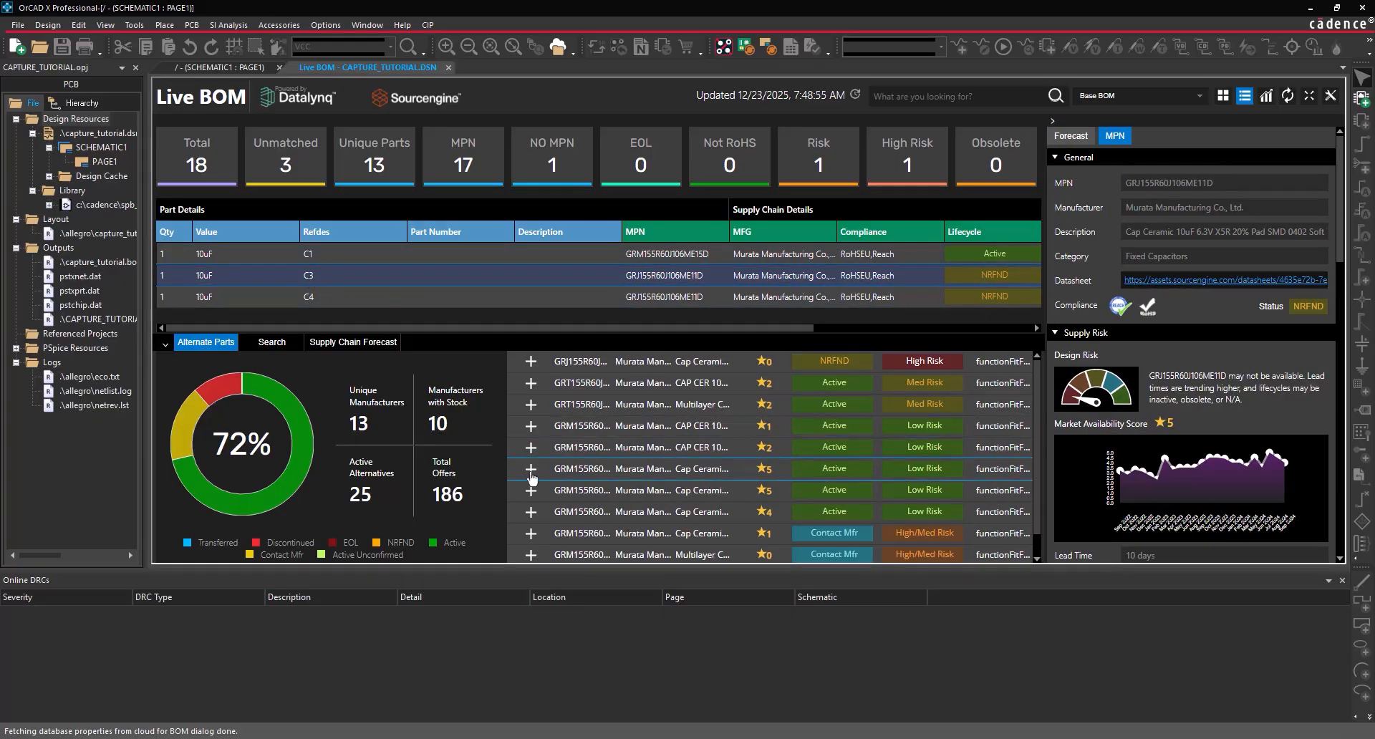
click(349, 302)
click(528, 471)
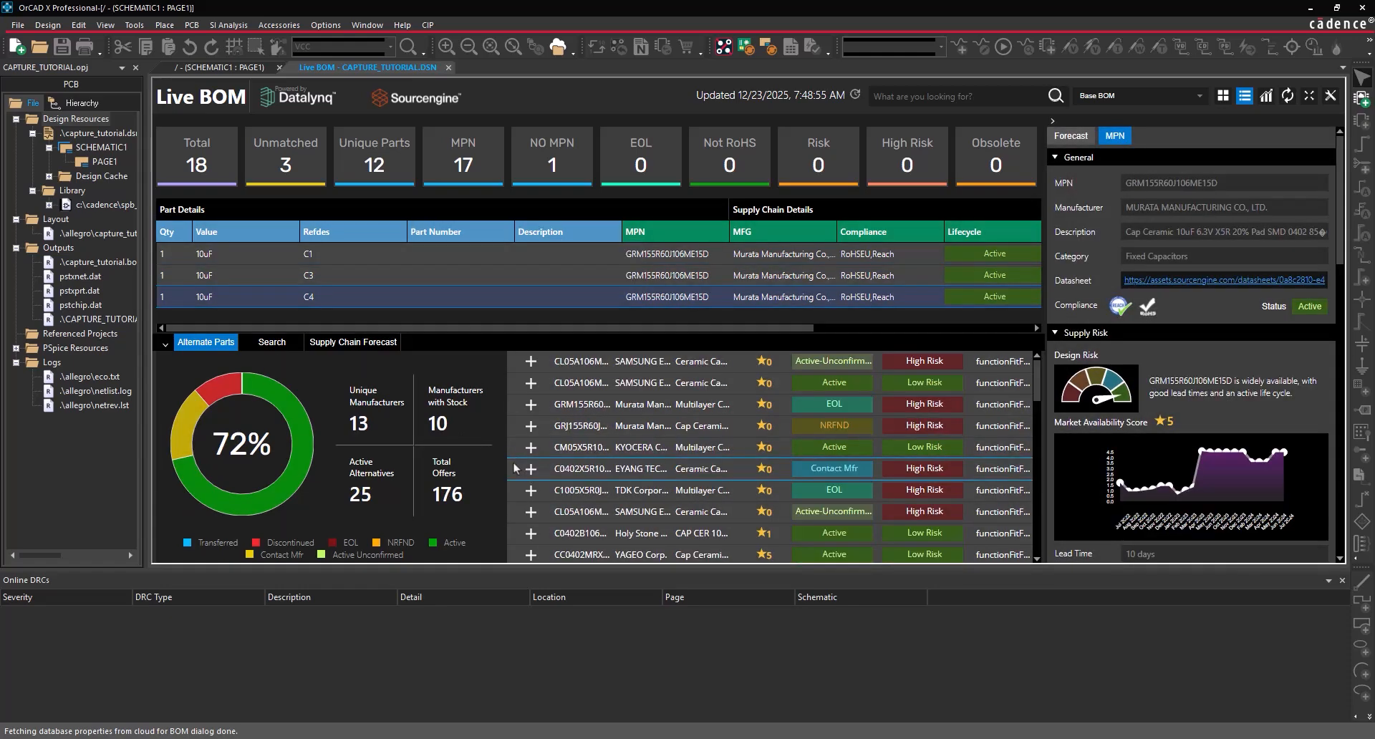
click(285, 164)
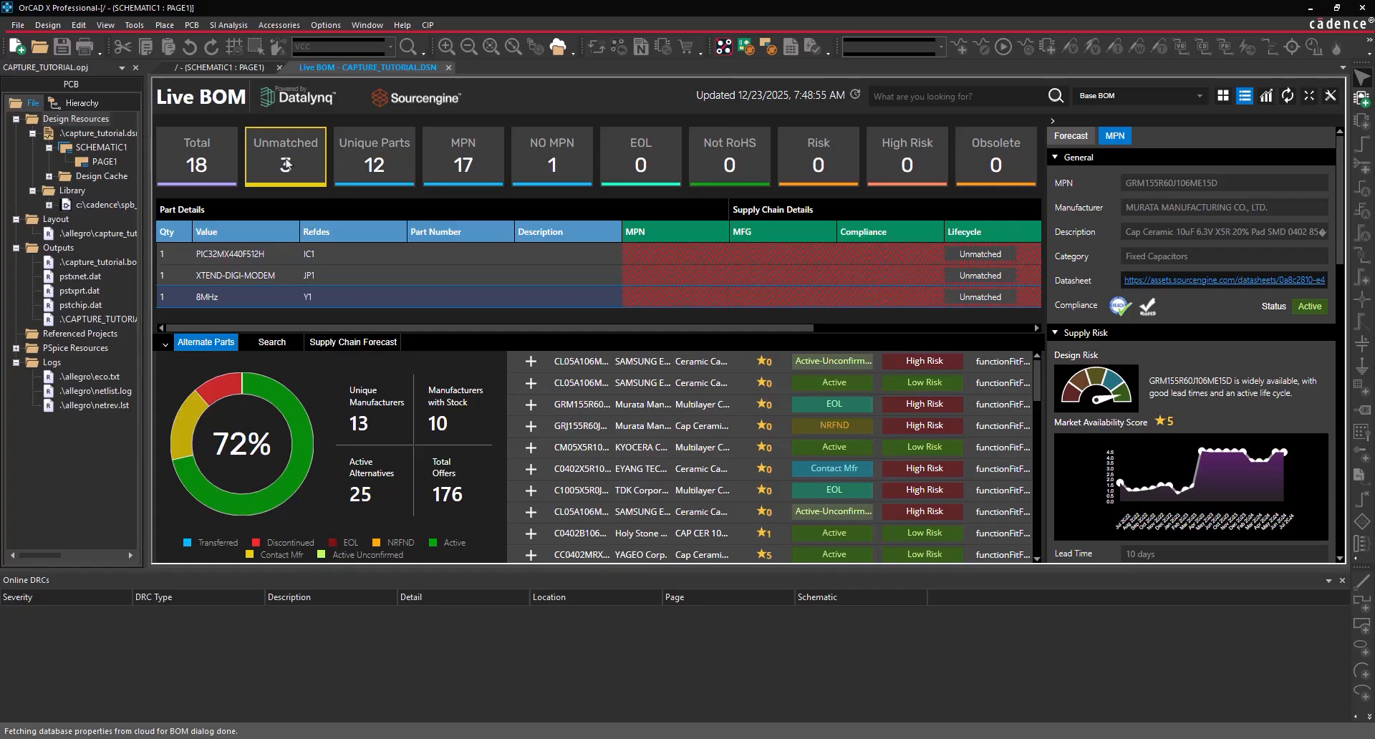
- Select crystal Y1 and search the catalogue for 'Crystal 8MHz Abracon'
click(267, 299)
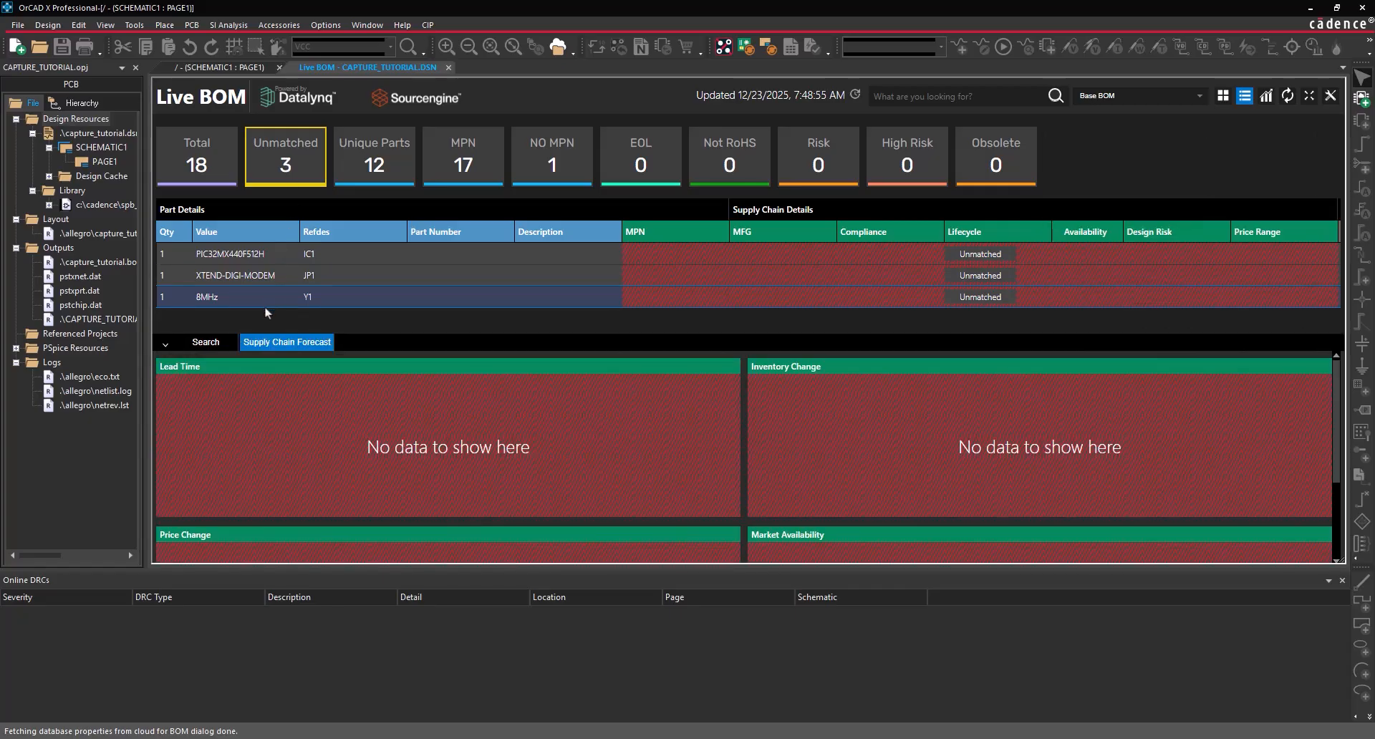
click(214, 343)
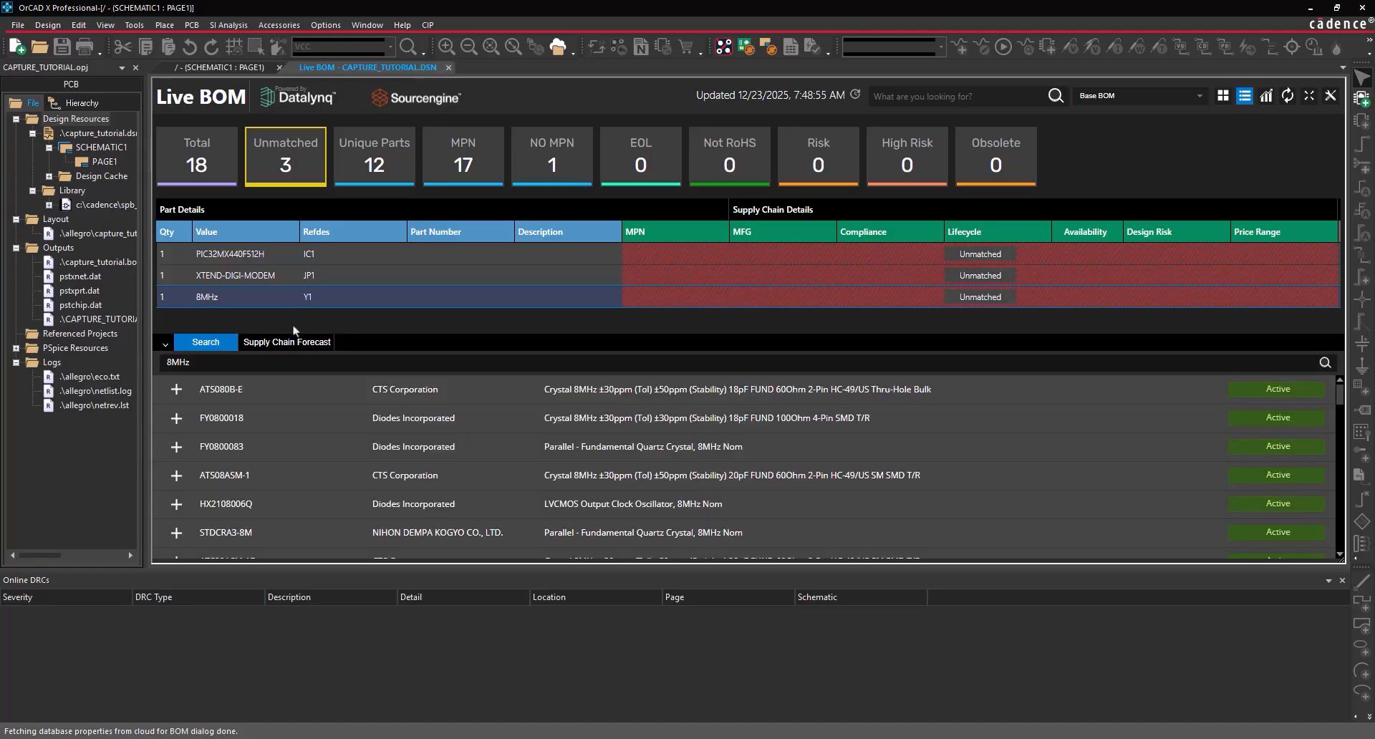
triple_click(240, 364)
key(BackSpace)
text(Crystal 8MHz Abracon)
key(Return)
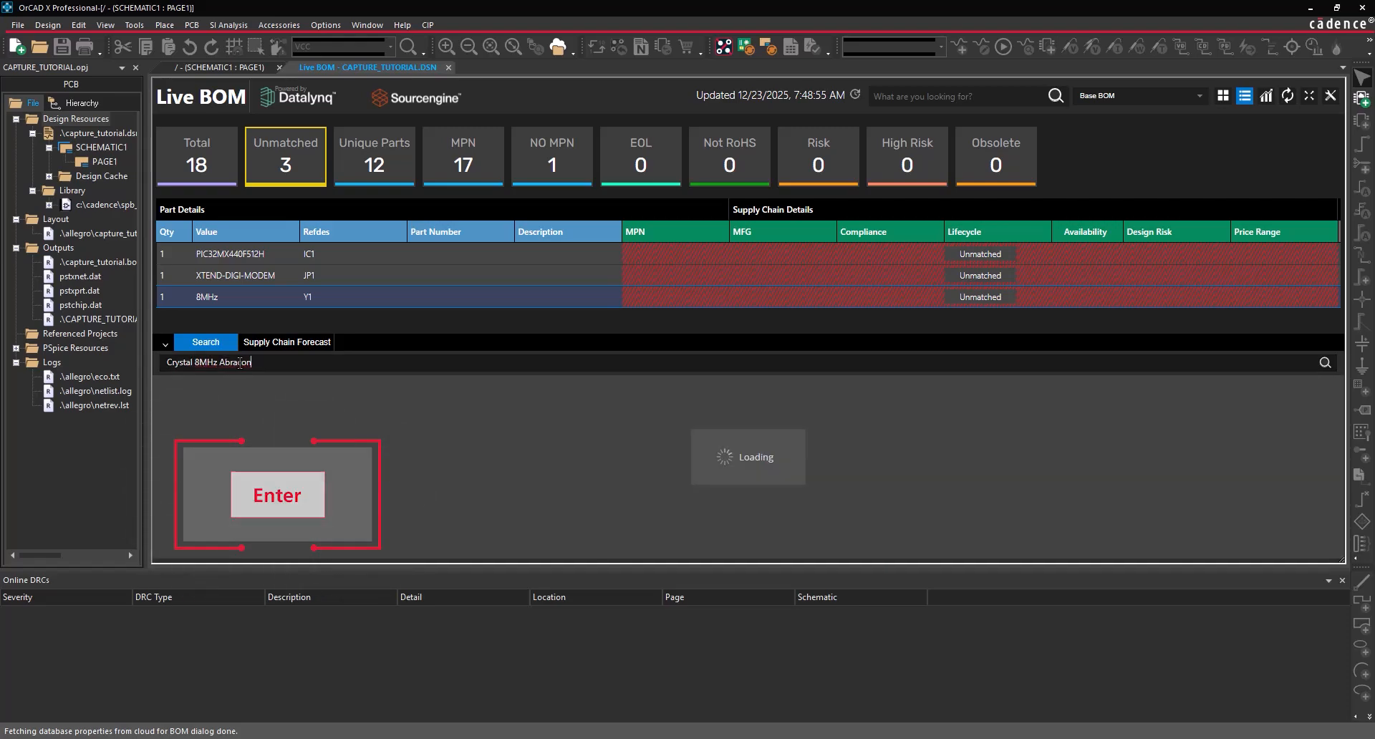
- Match Y1 to ABM3B-8.000MHZ-B-2-T and close the Live BOM
scroll(272, 458, down, 3)
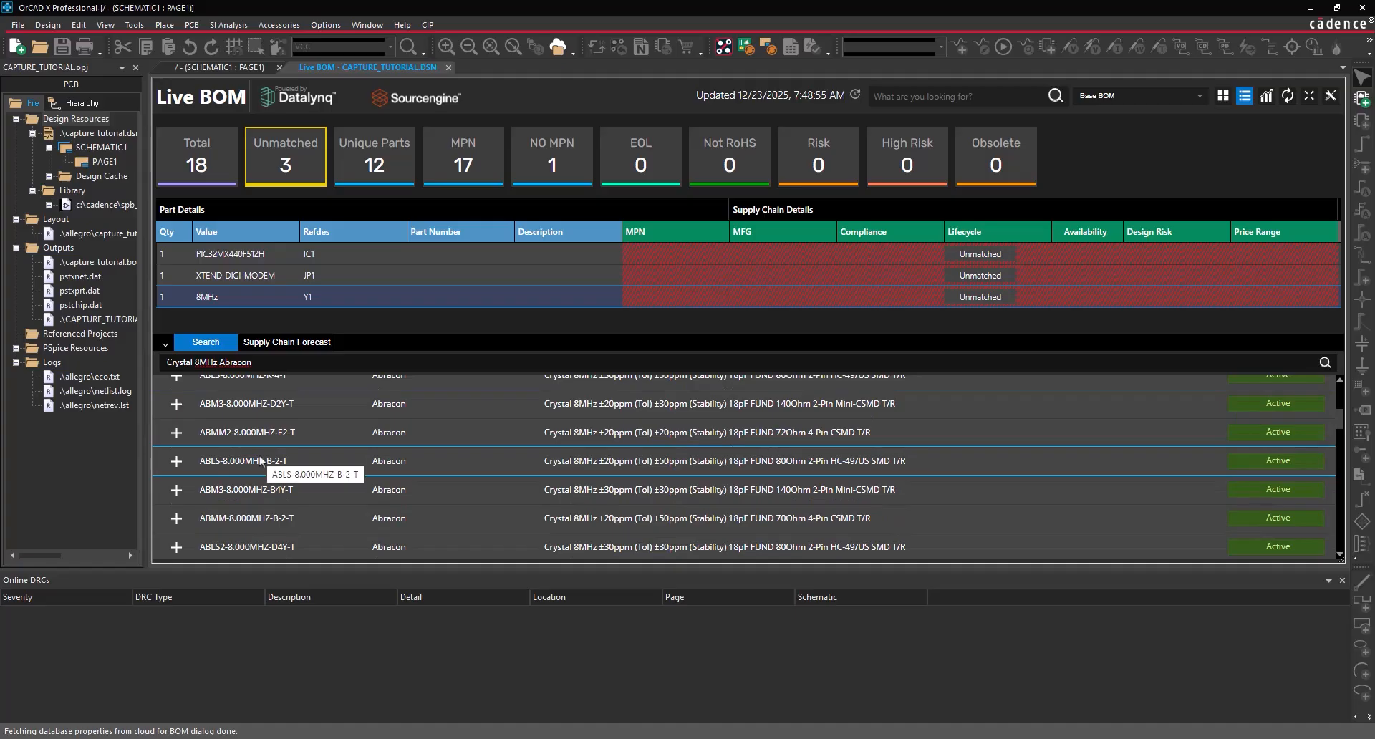
scroll(204, 497, down, 2)
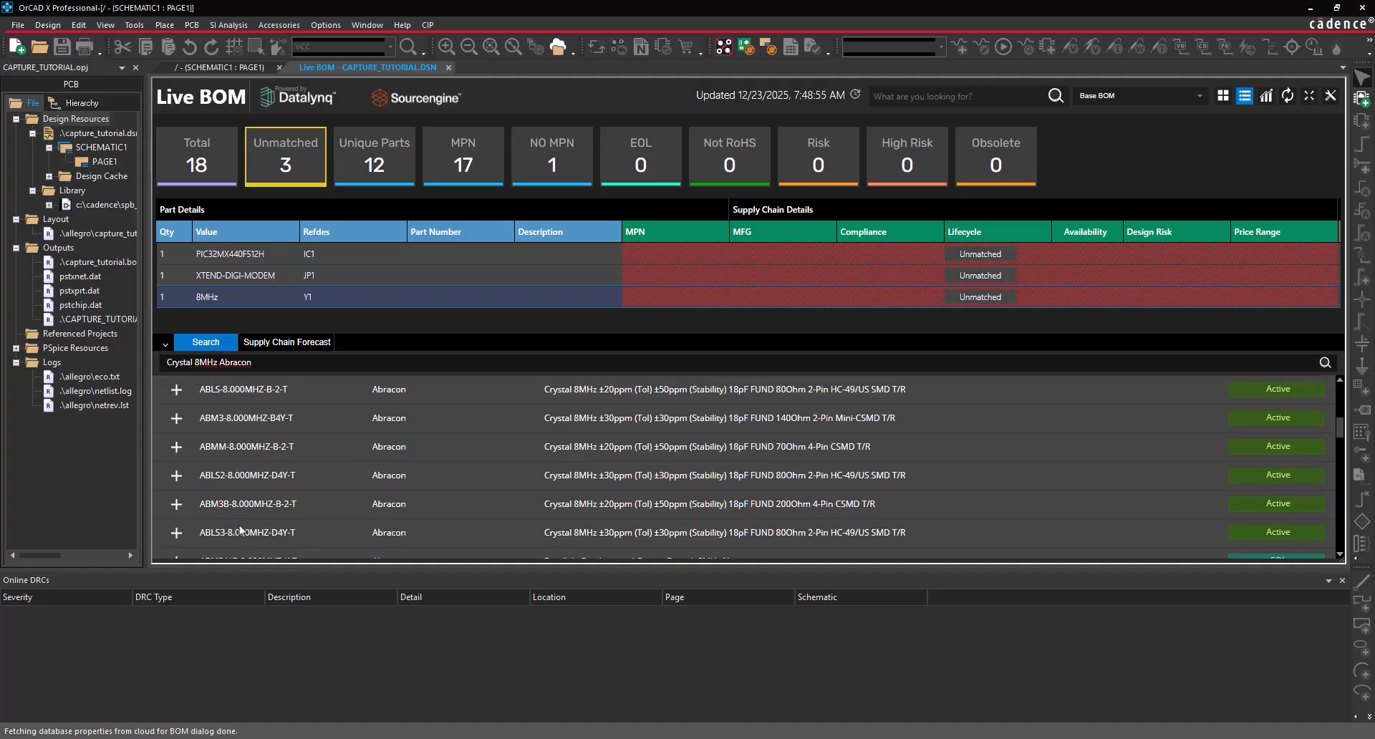
click(175, 507)
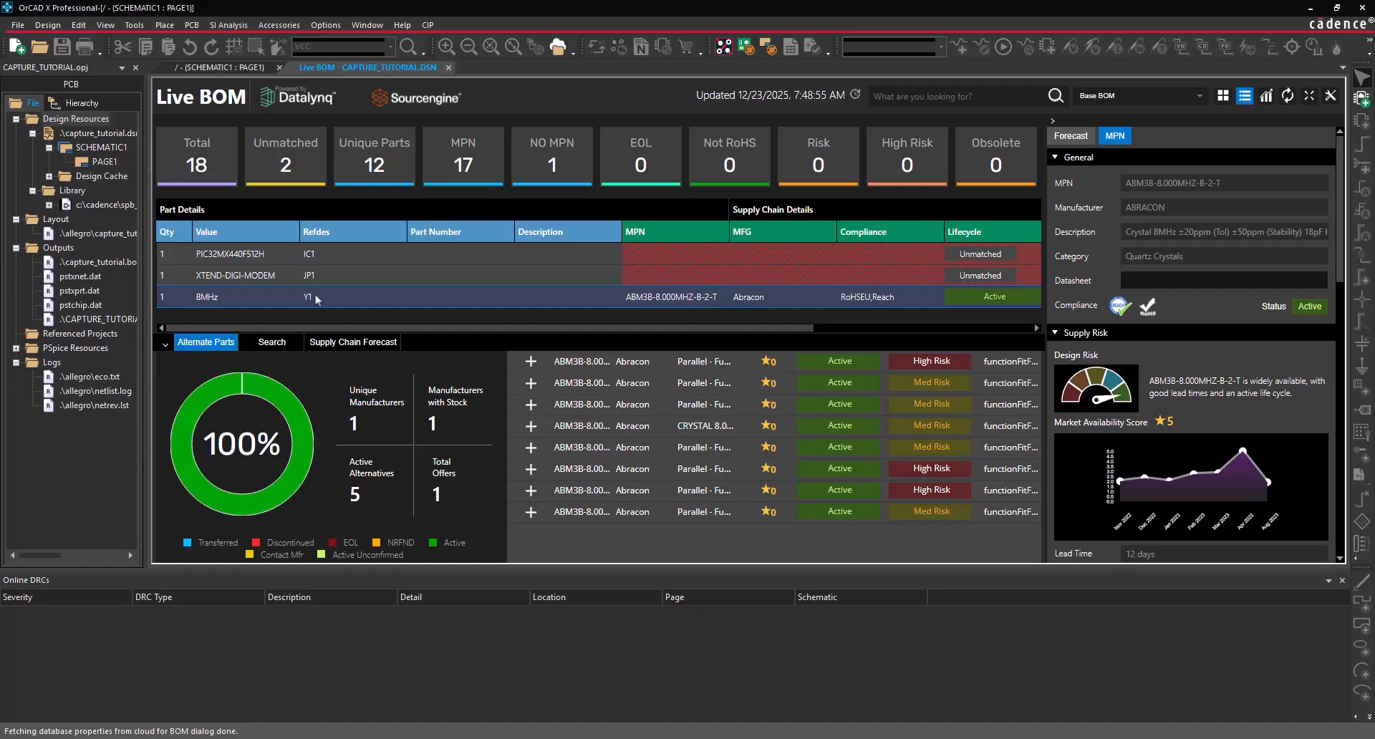
click(448, 67)
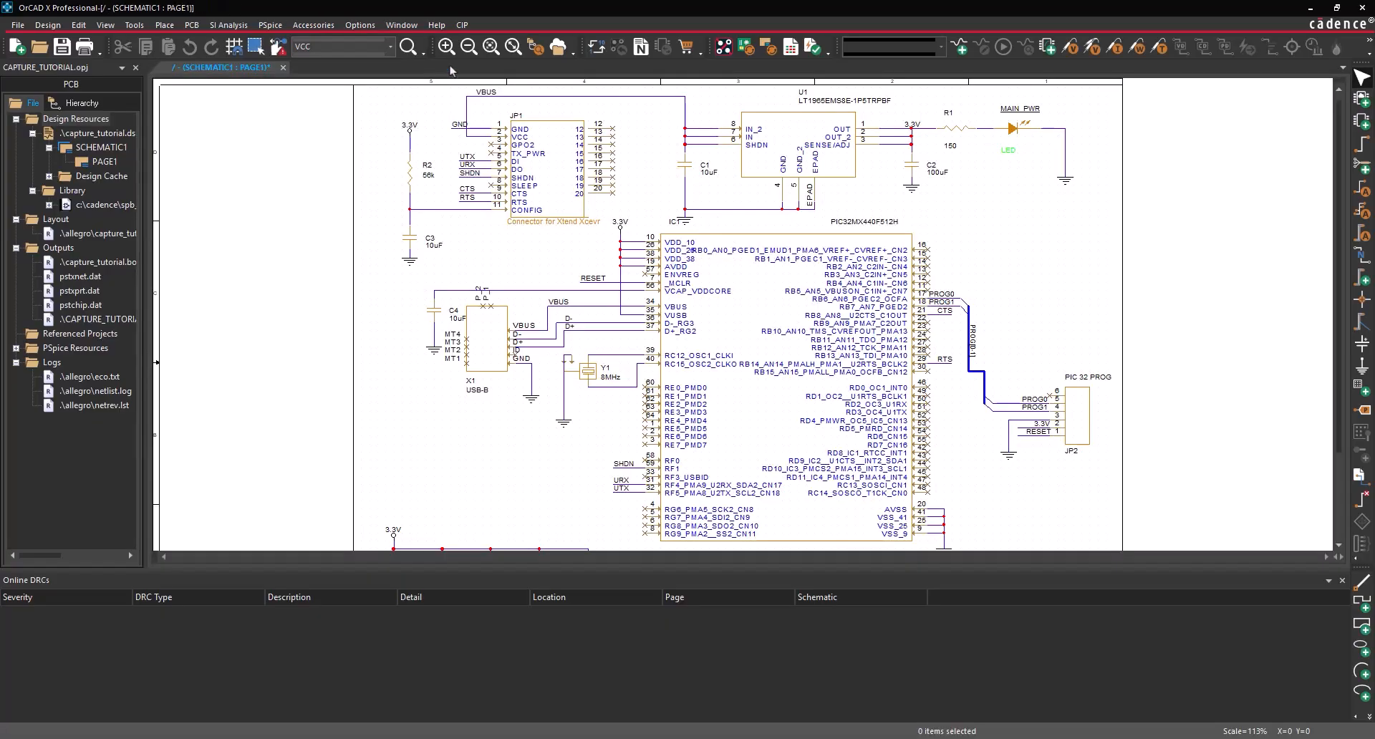
- Save the capture_tutorial design
click(97, 133)
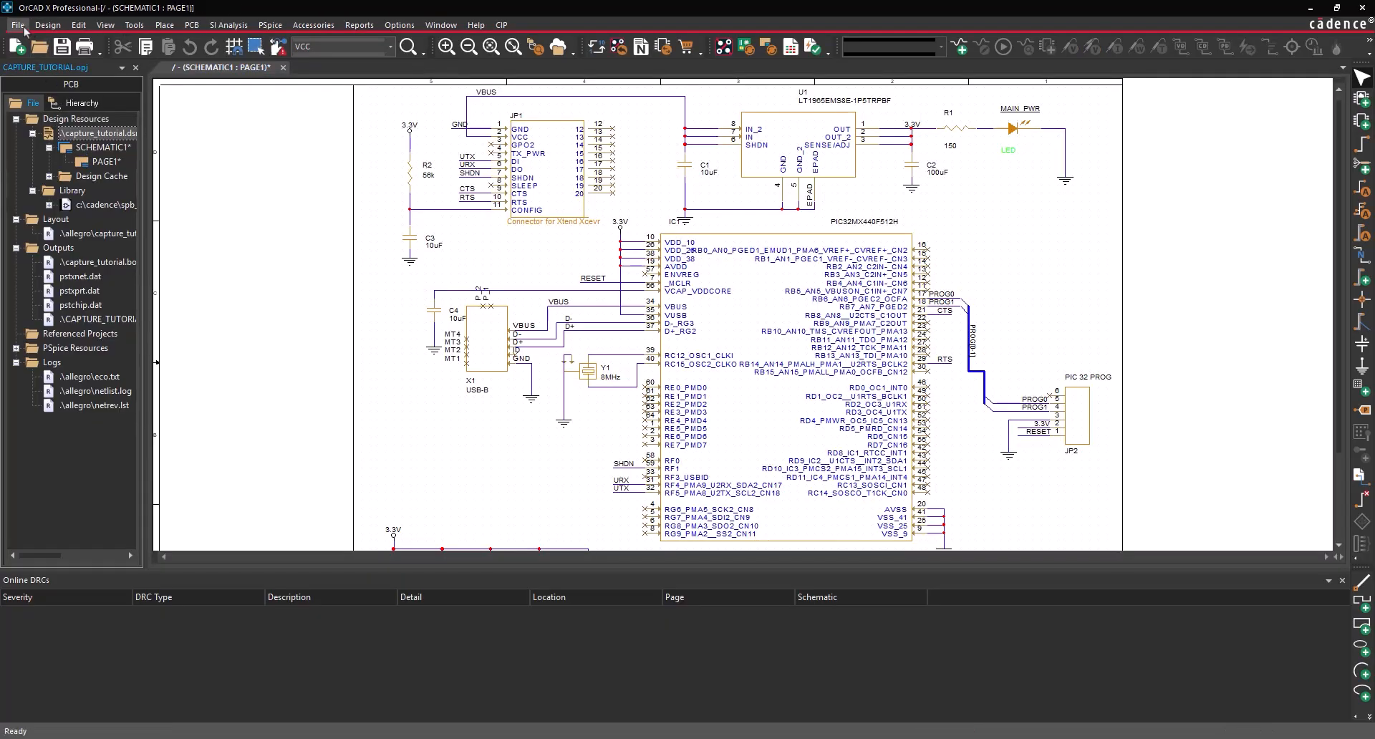
click(18, 25)
click(43, 104)
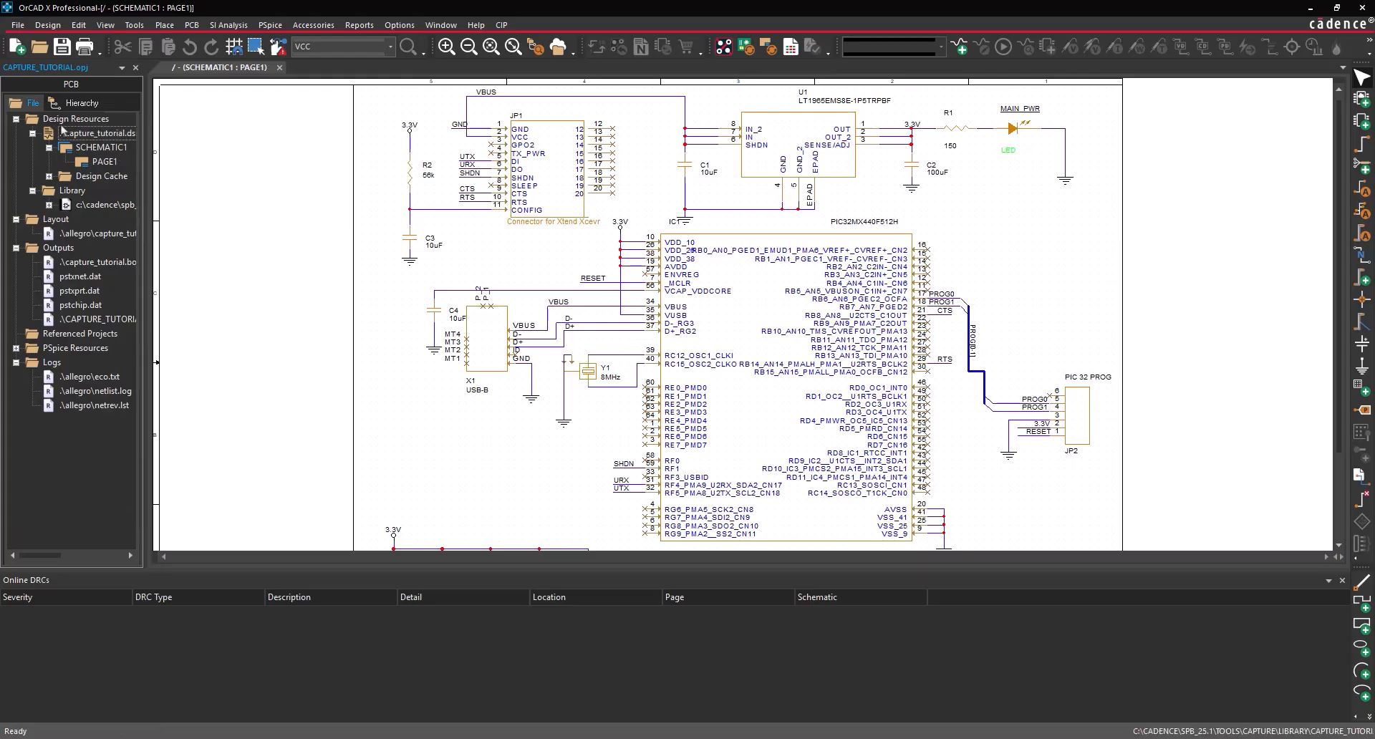
- Review all parts' manufacturer properties in the Property Editor for the .dsn
right_click(100, 134)
click(156, 265)
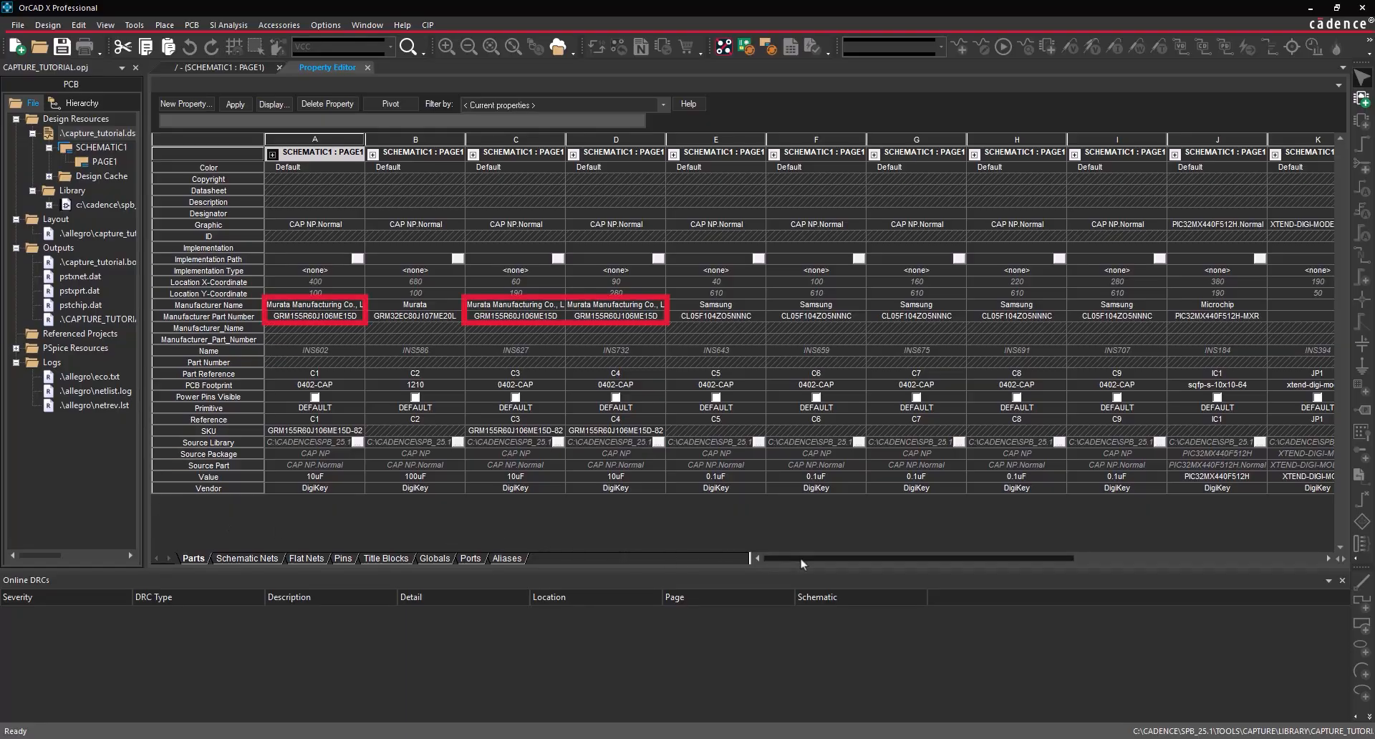
drag(801, 557, 1103, 529)
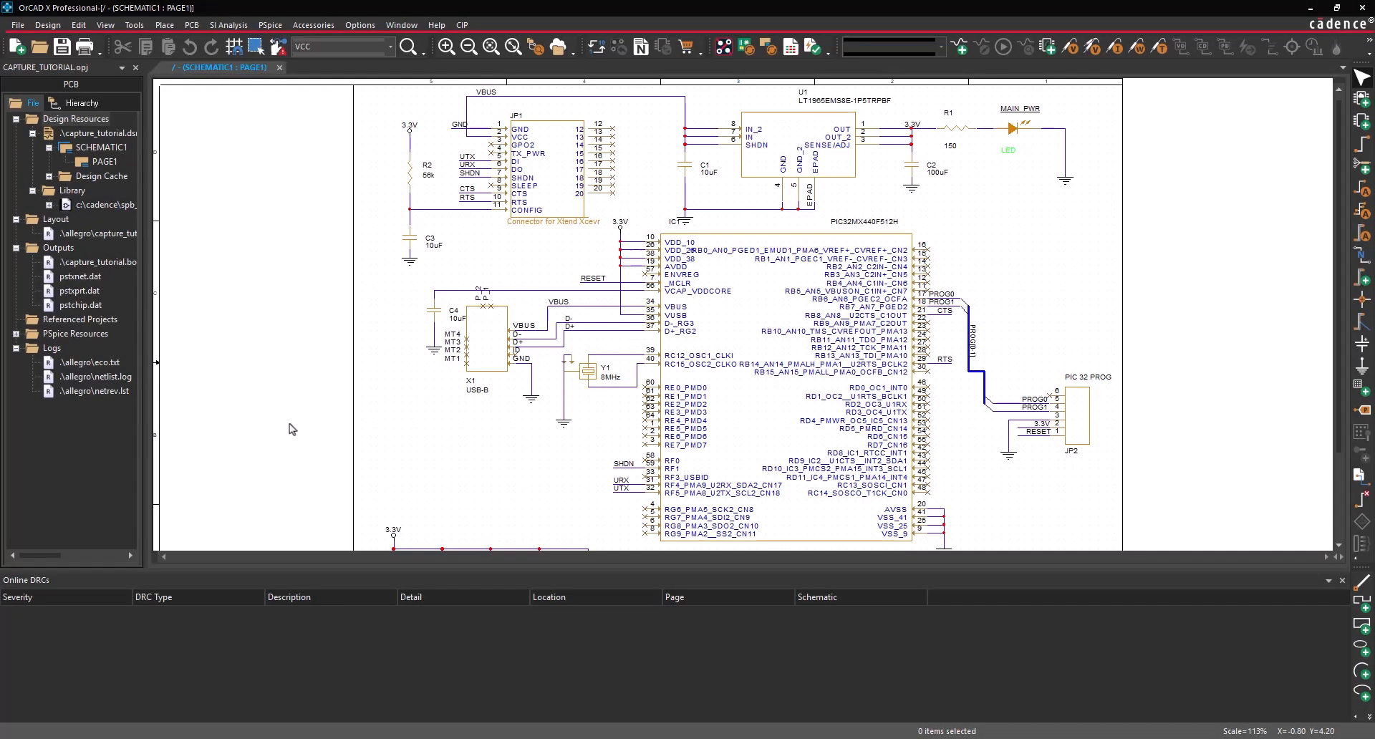
- Open the Workspace Configuration dialog listing the cloud CIS workspaces
click(106, 24)
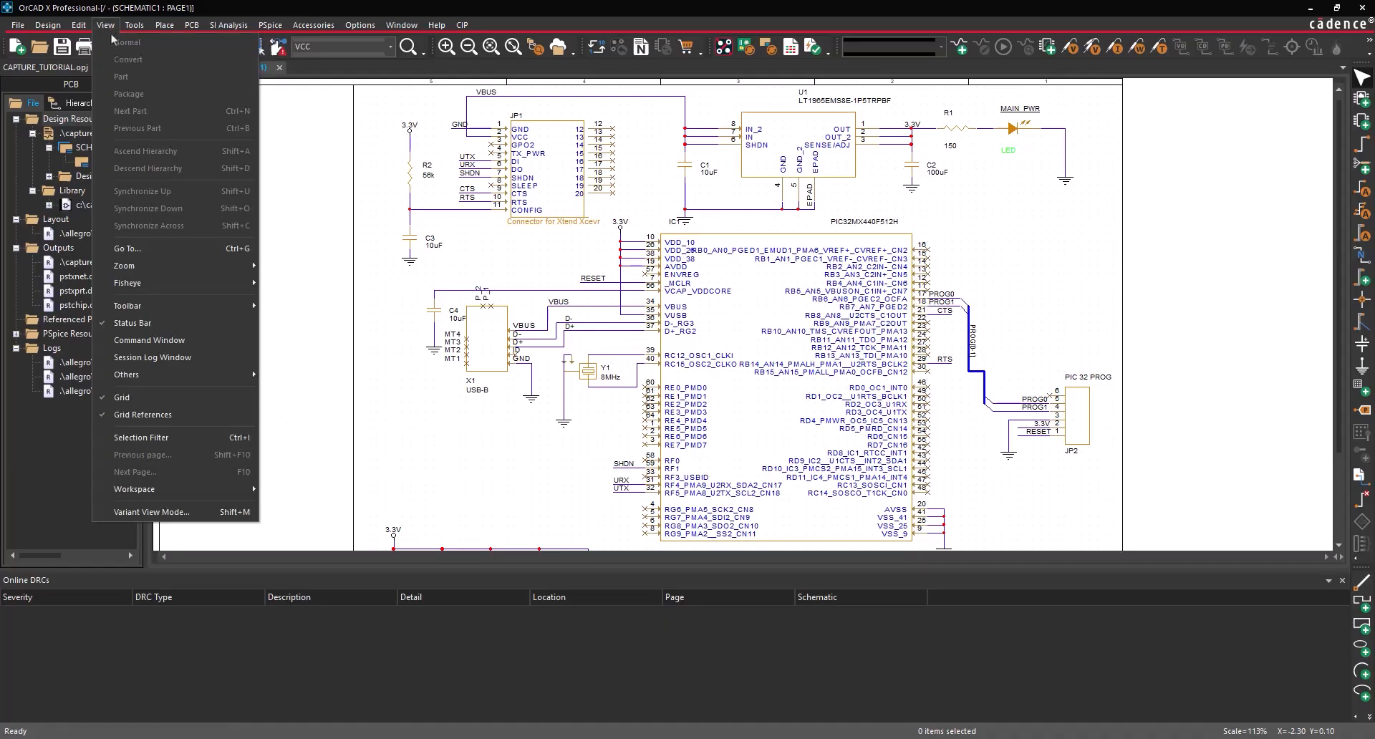
mouse_move(215, 489)
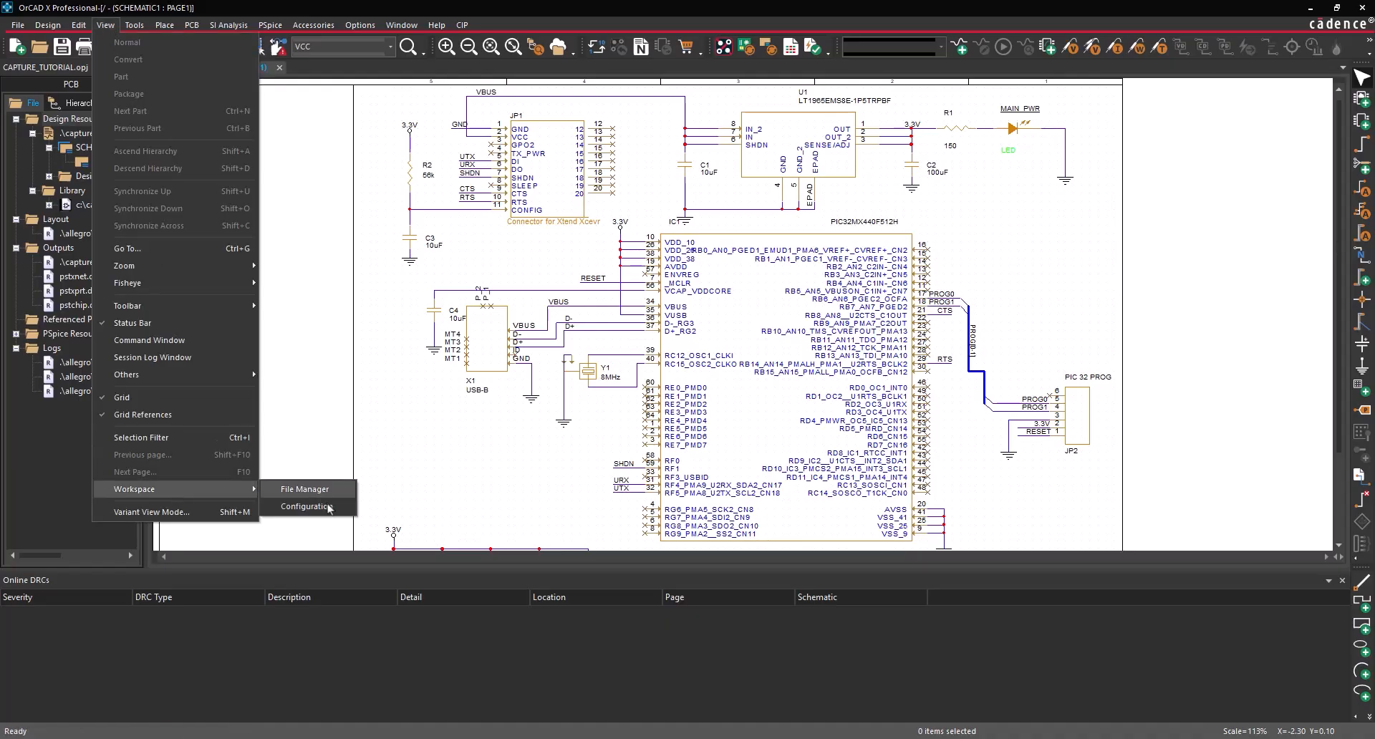
click(330, 505)
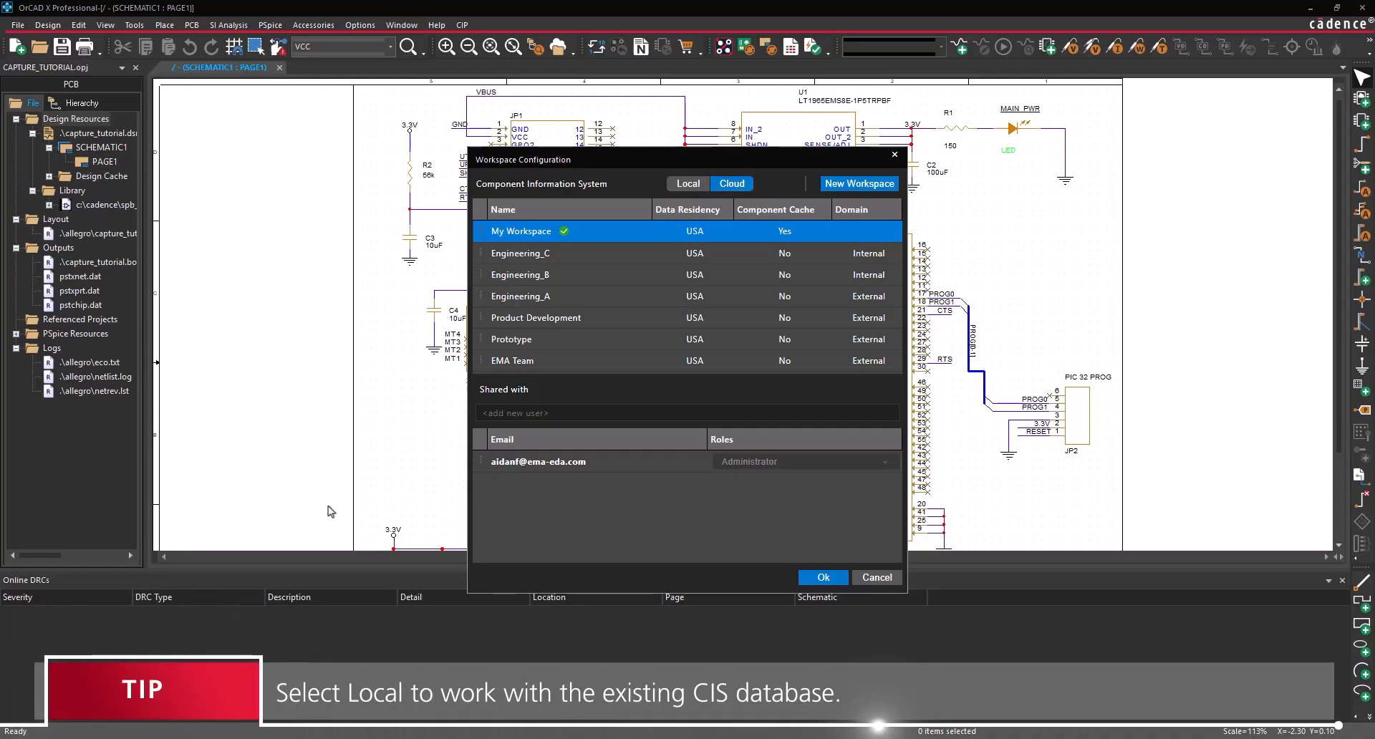
- Add a workspace named 'Engineering' with USA data residency and the Internal domain
click(863, 184)
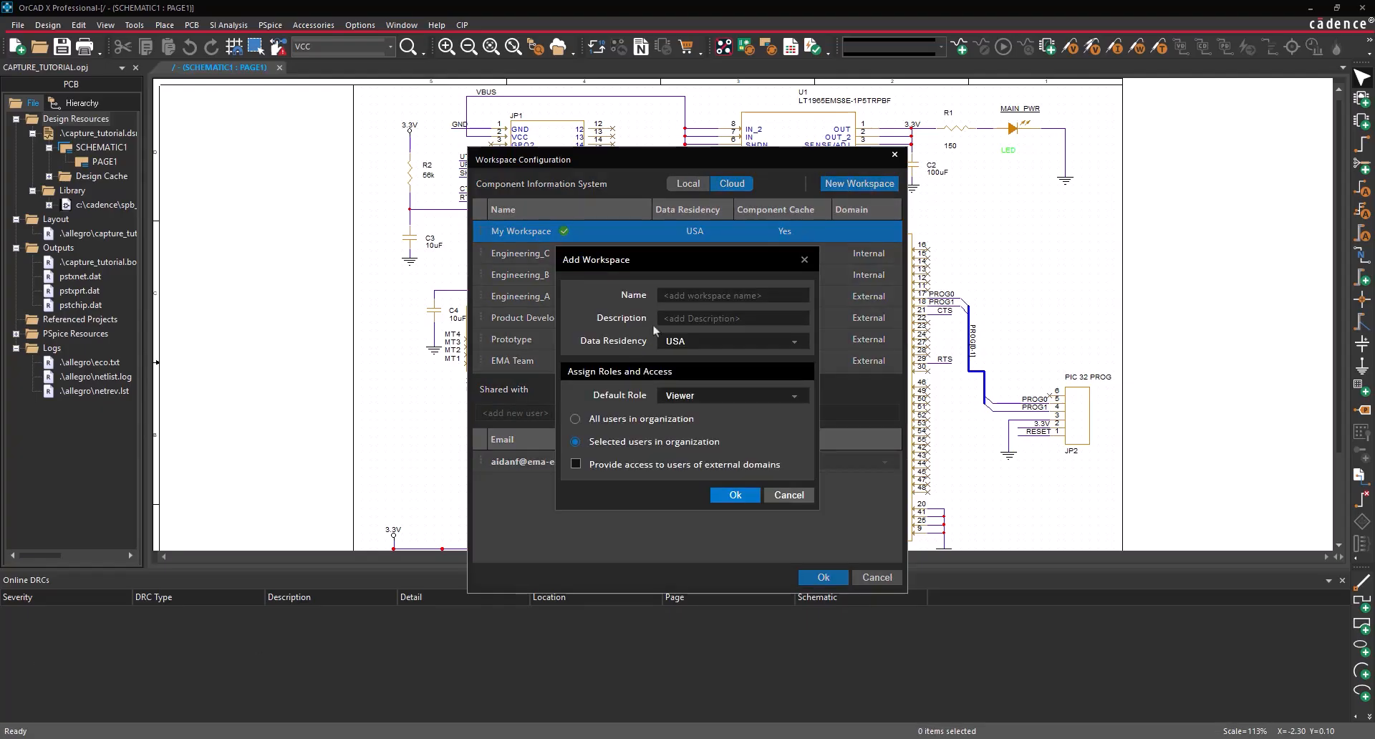
click(684, 304)
text(Engineering)
click(722, 497)
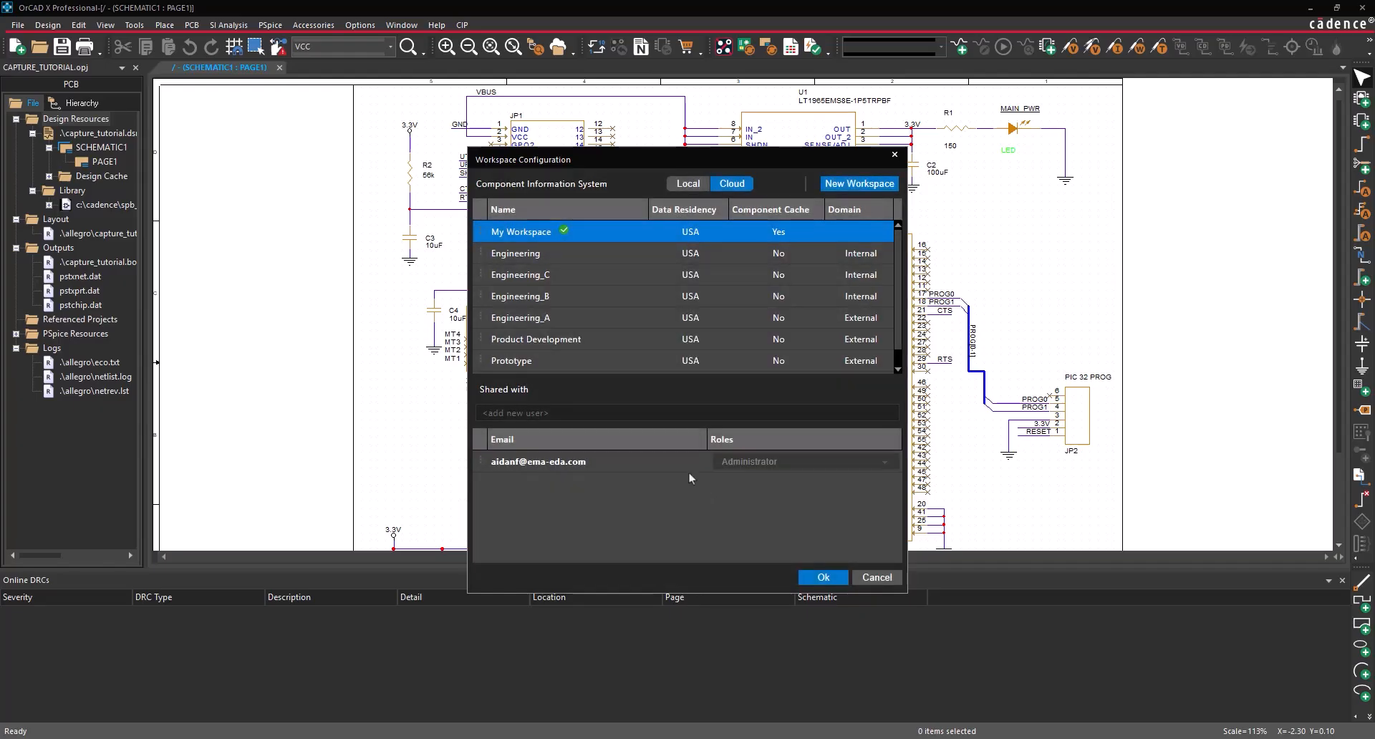
- Share Engineering with the colleague's e-mail address and assign them the Designer role
click(532, 252)
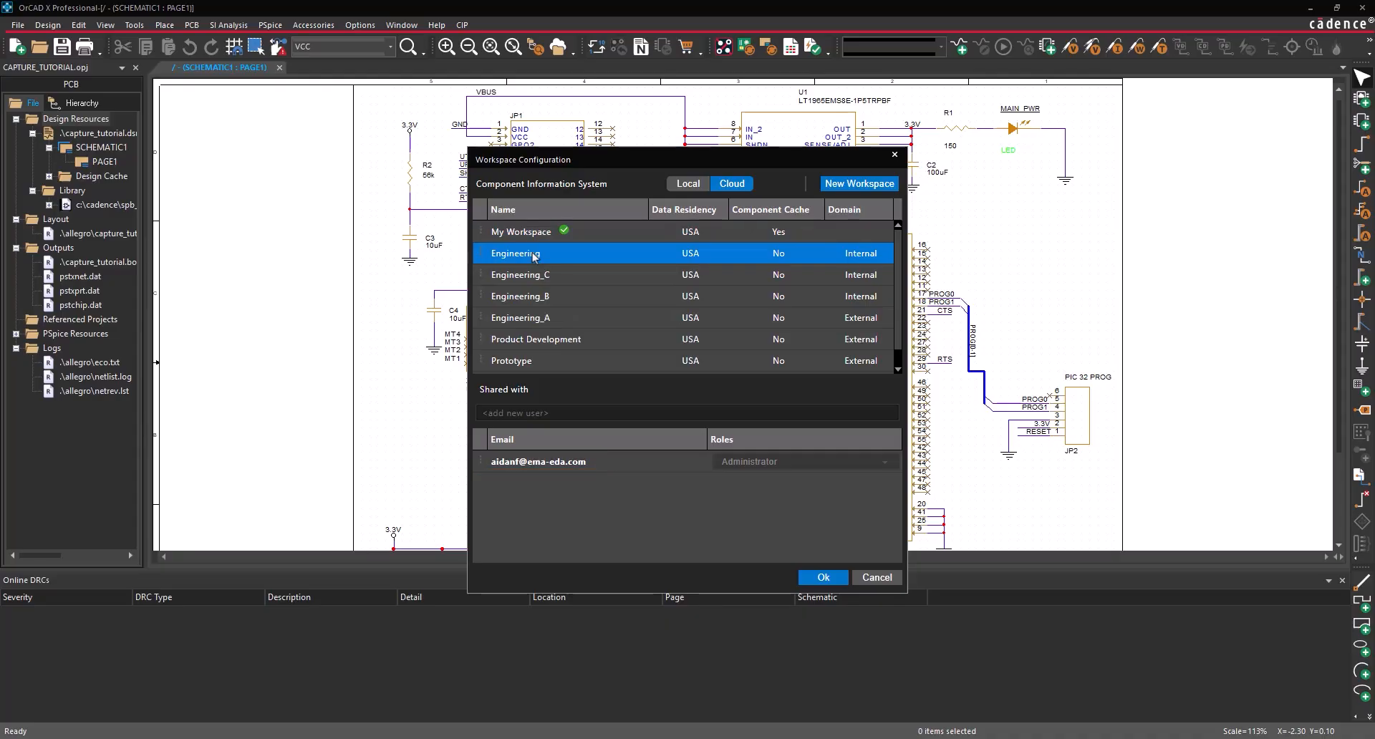
click(529, 413)
key(Return)
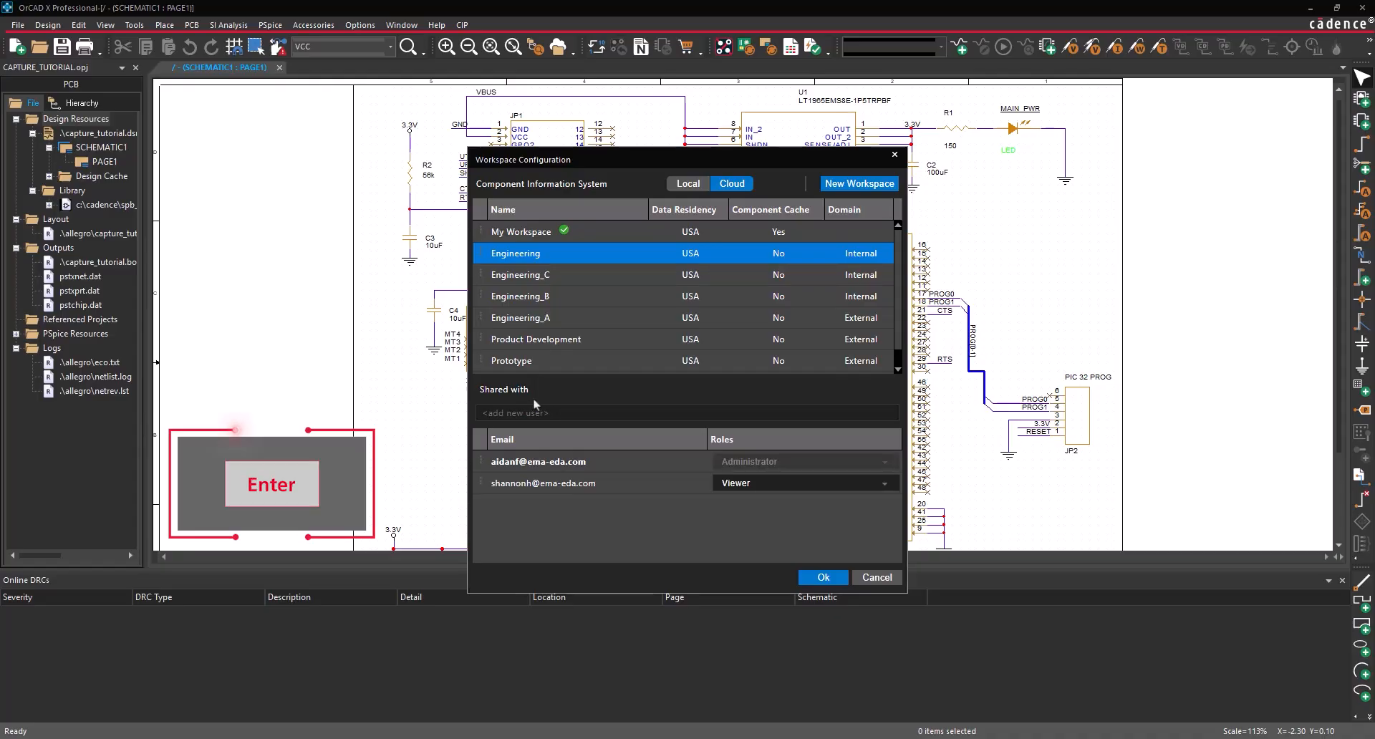
click(817, 483)
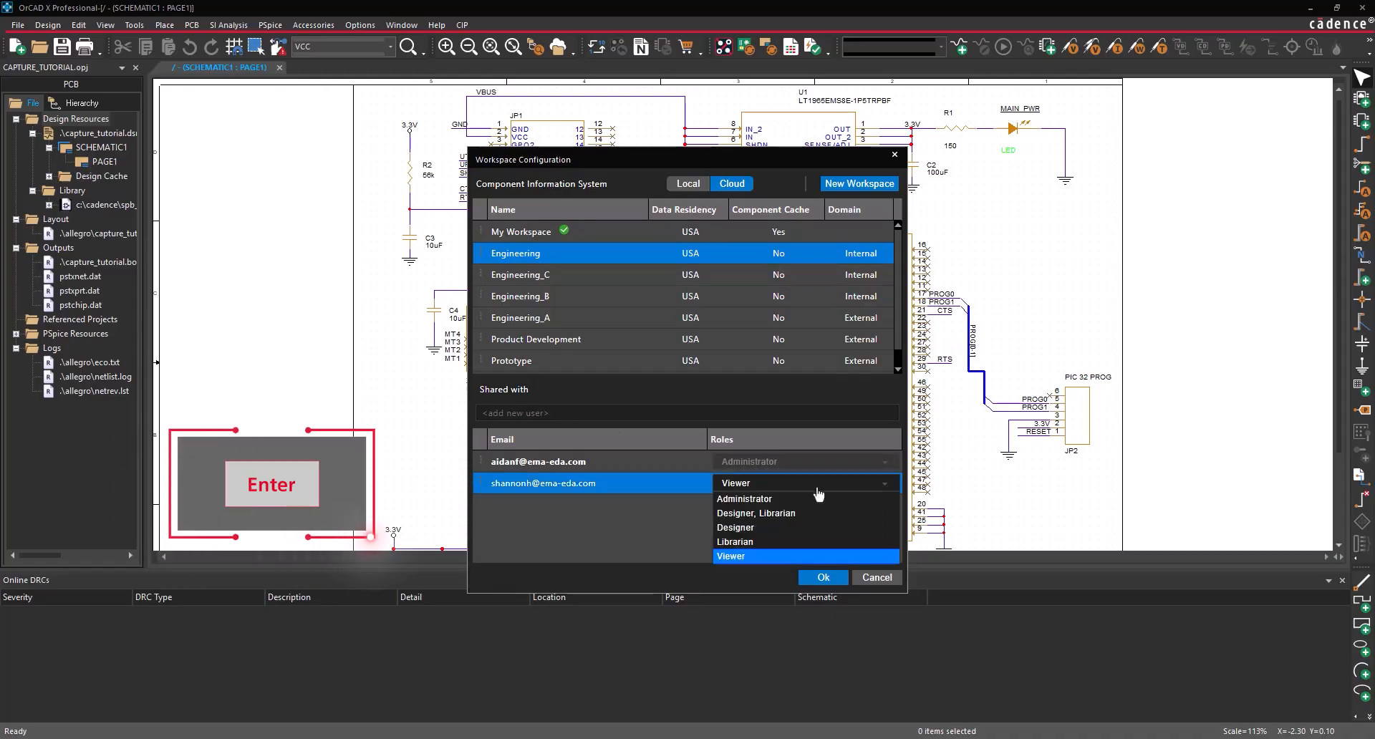
click(795, 534)
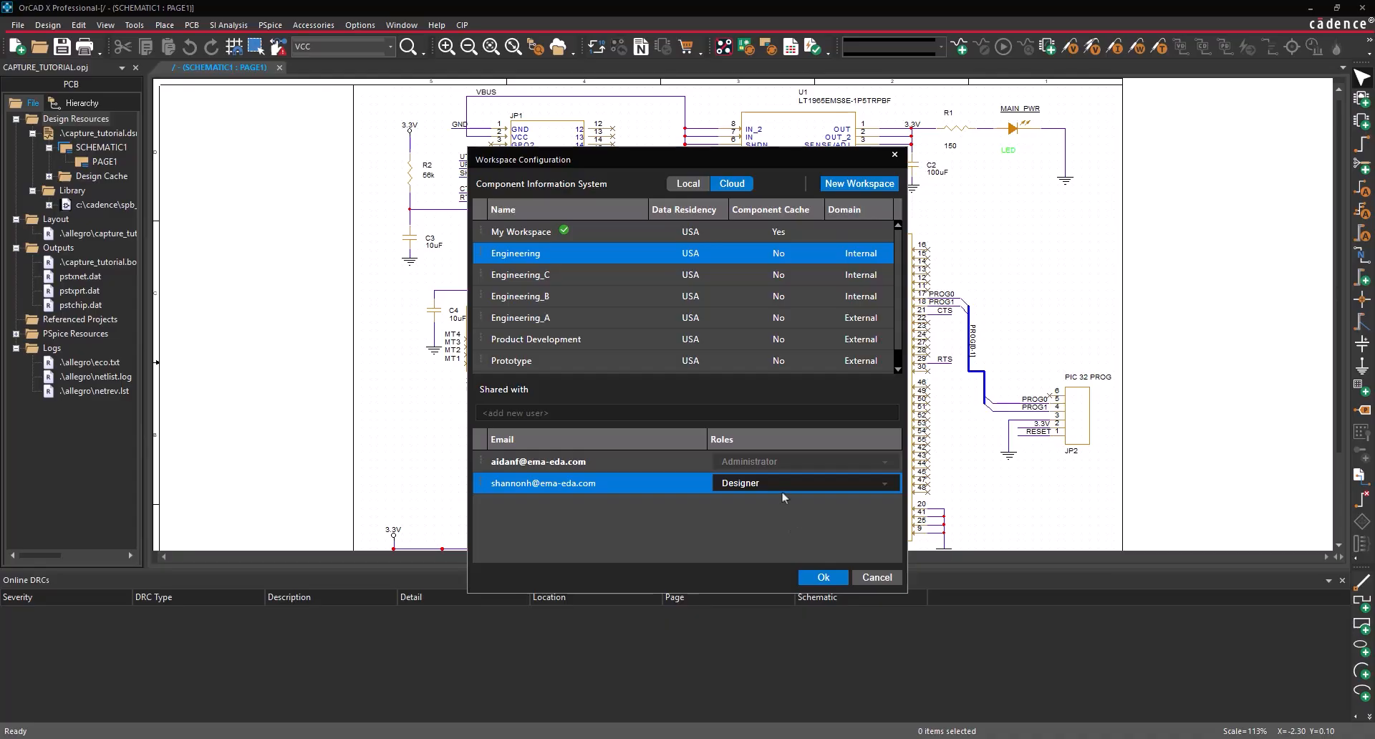
- Set Engineering as the default workspace and apply the settings
right_click(643, 259)
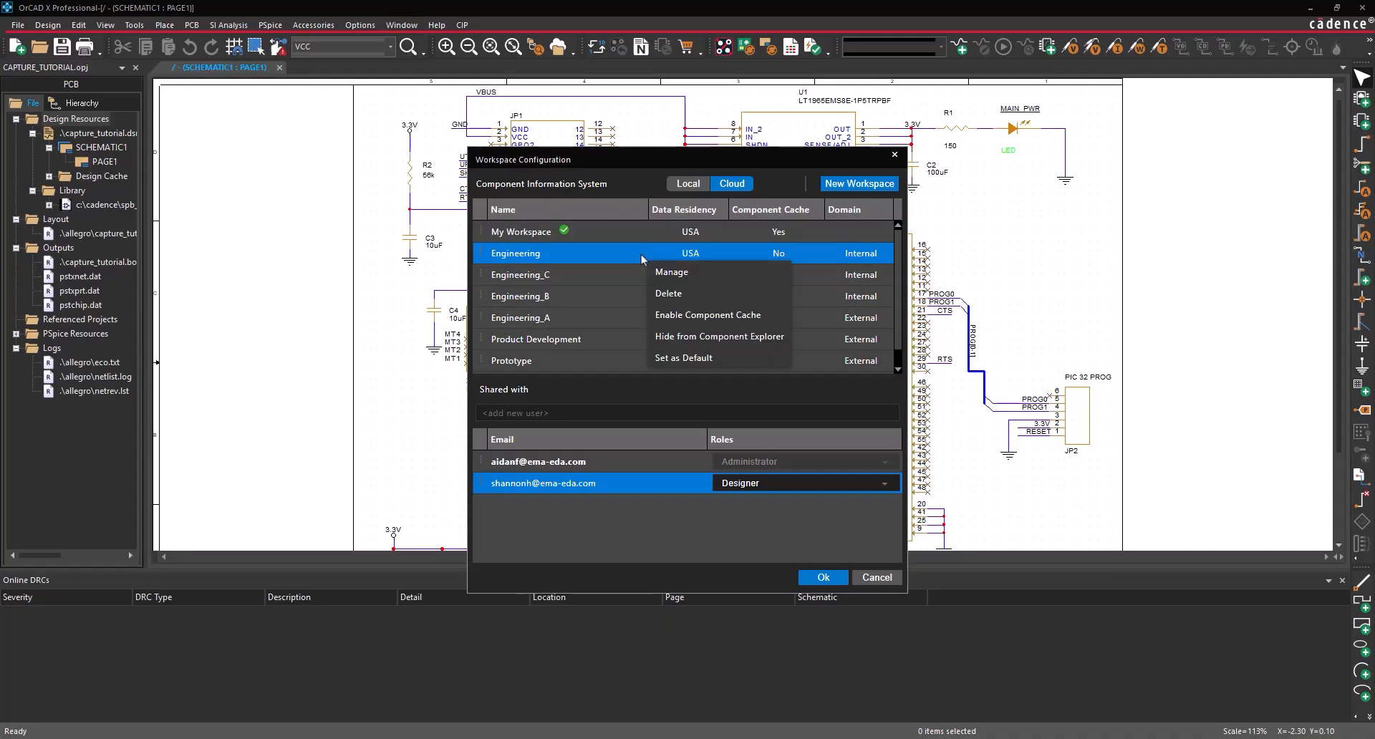
click(687, 360)
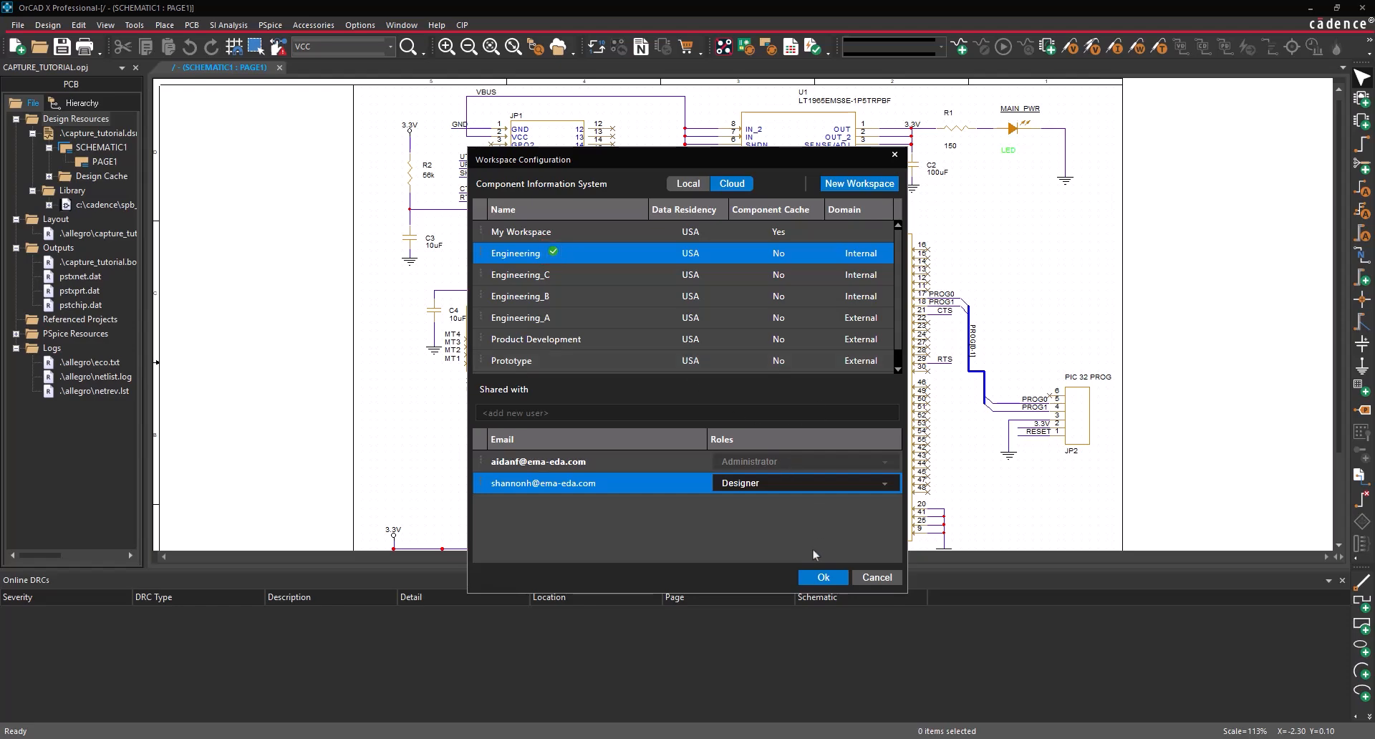
click(821, 578)
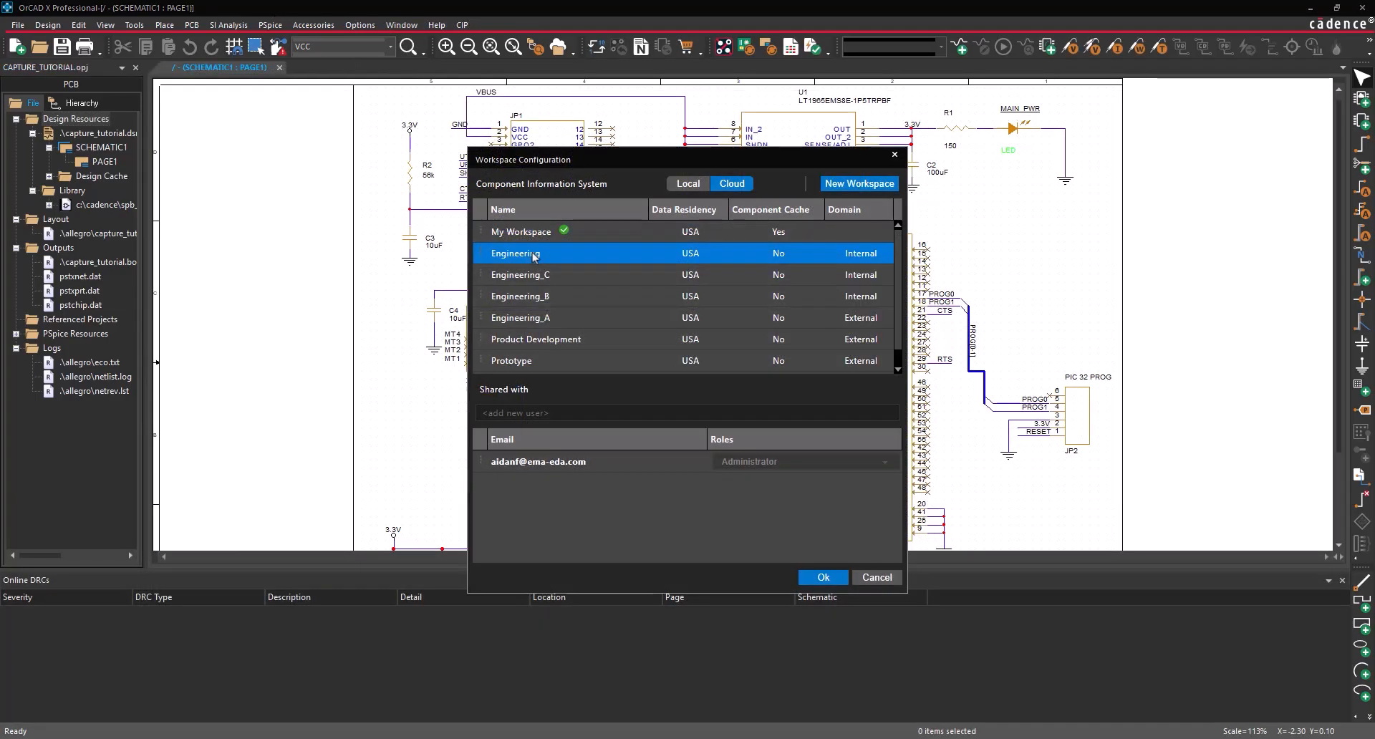
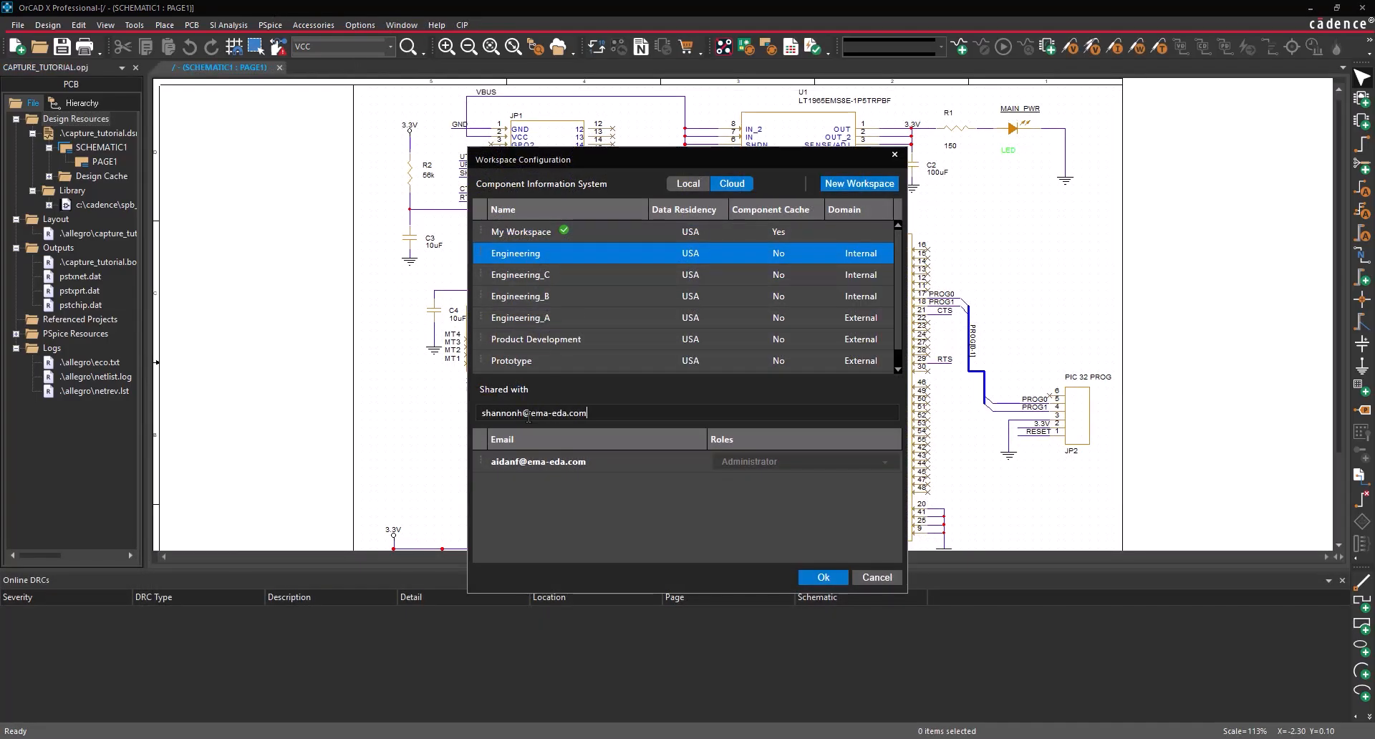
- Re-add the colleague's e-mail to Engineering with the Designer role
key(Return)
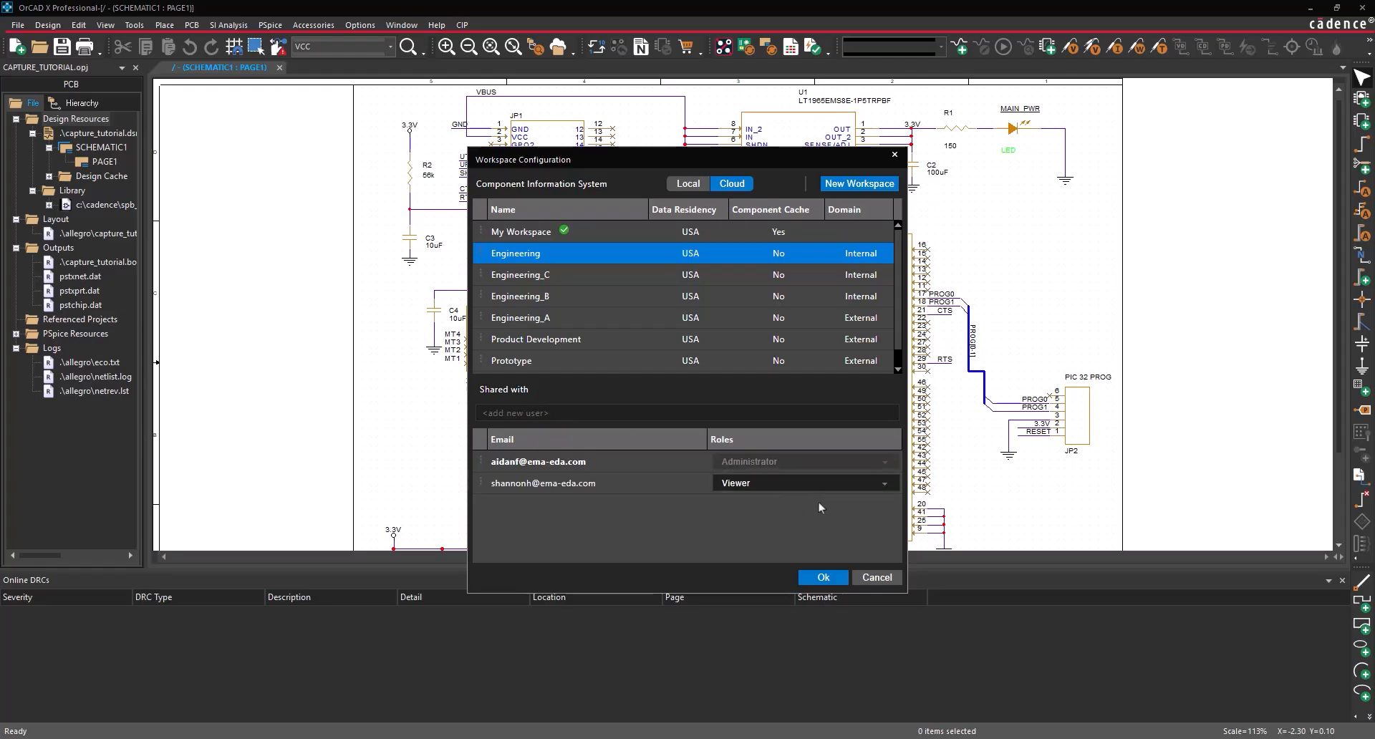
click(818, 485)
click(793, 528)
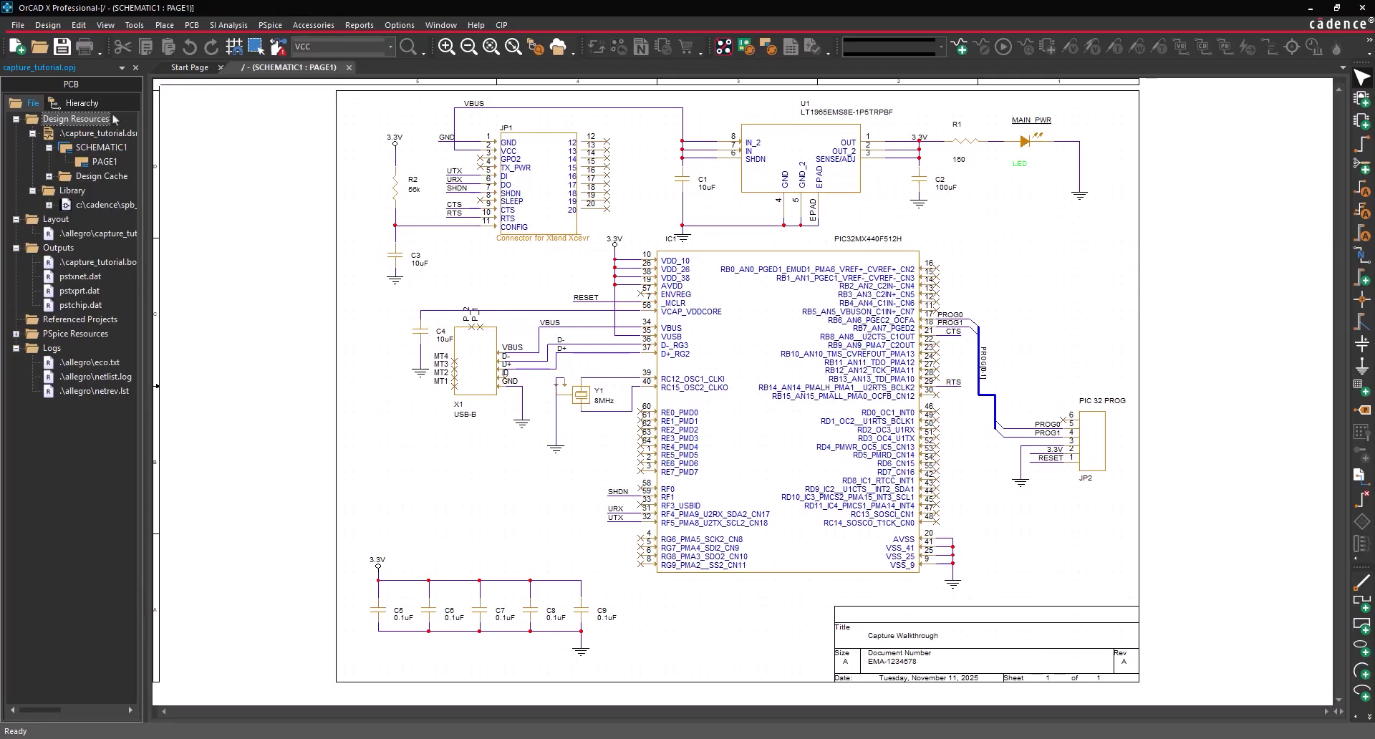
- Add capture_tutorial.dsn to the workspace, close the project, and open the cloud File Manager
right_click(90, 137)
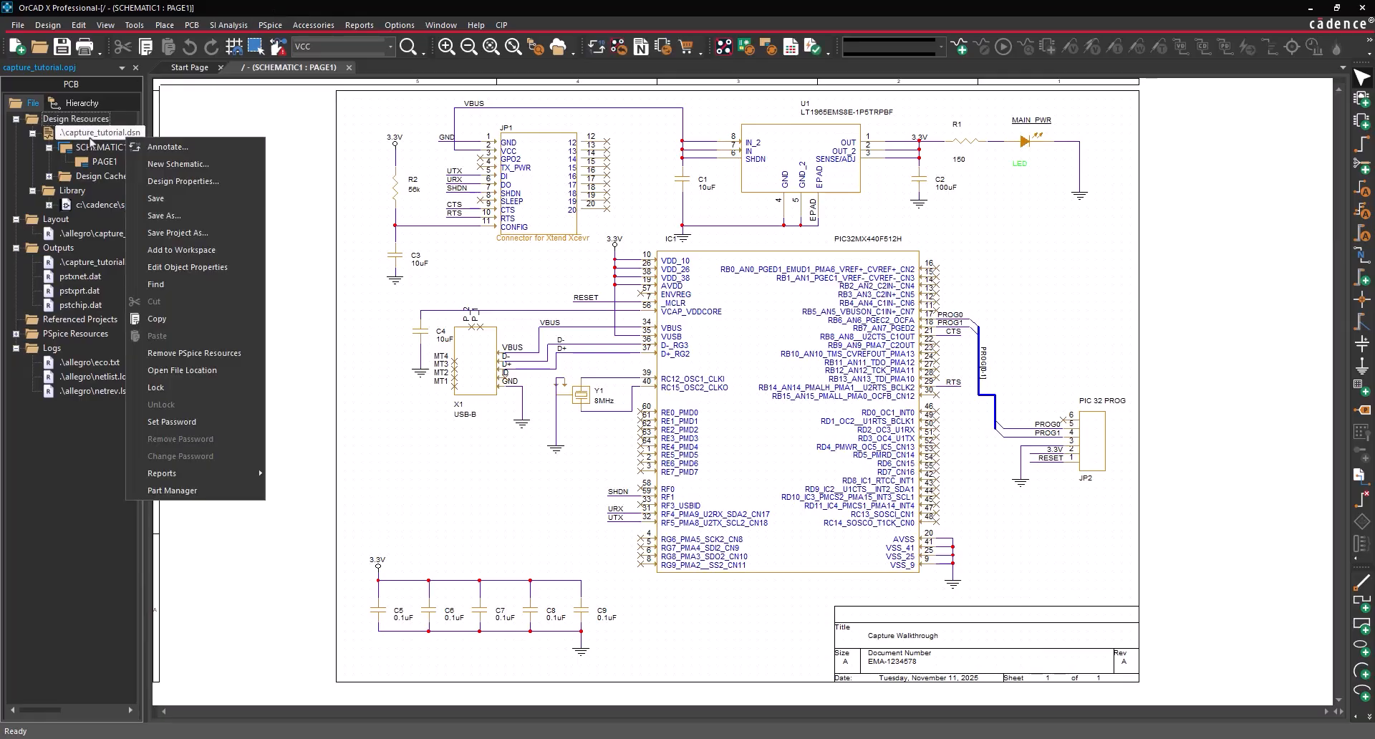
click(182, 250)
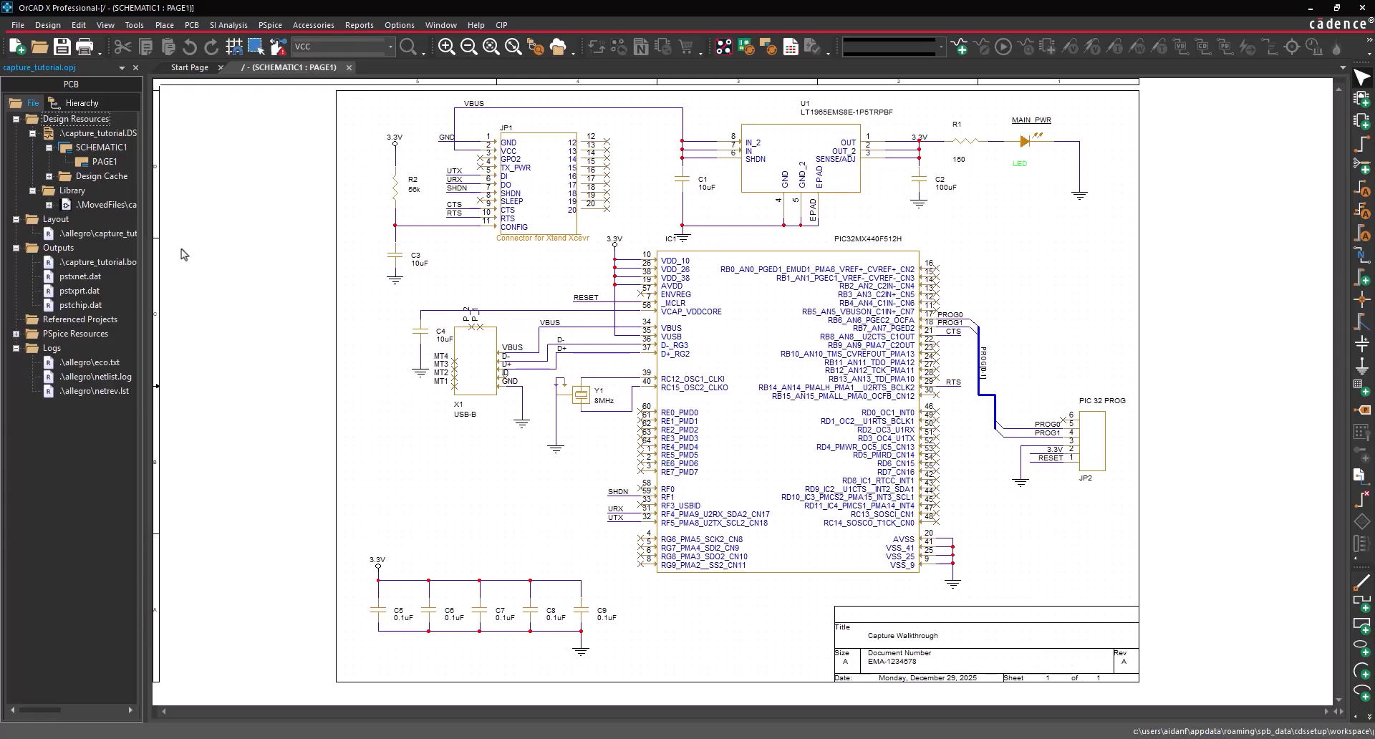
click(137, 68)
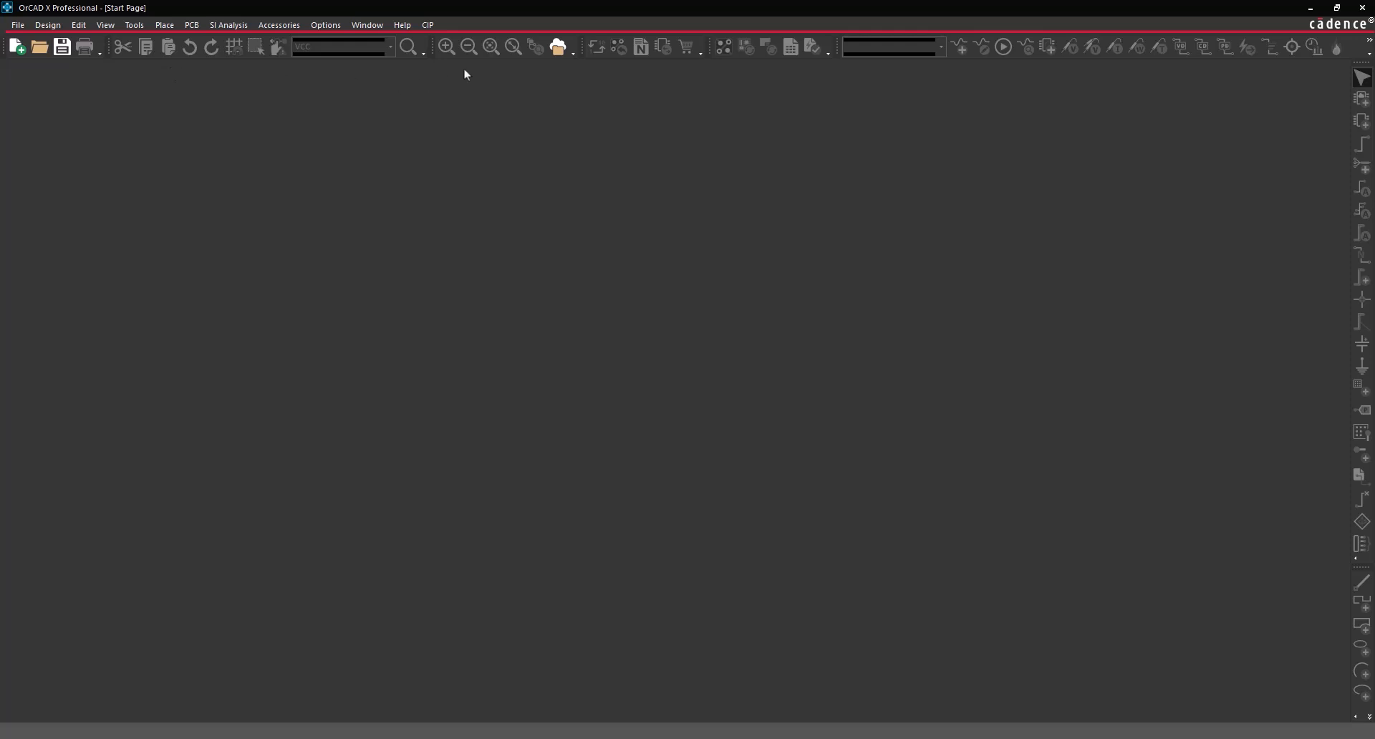
click(560, 46)
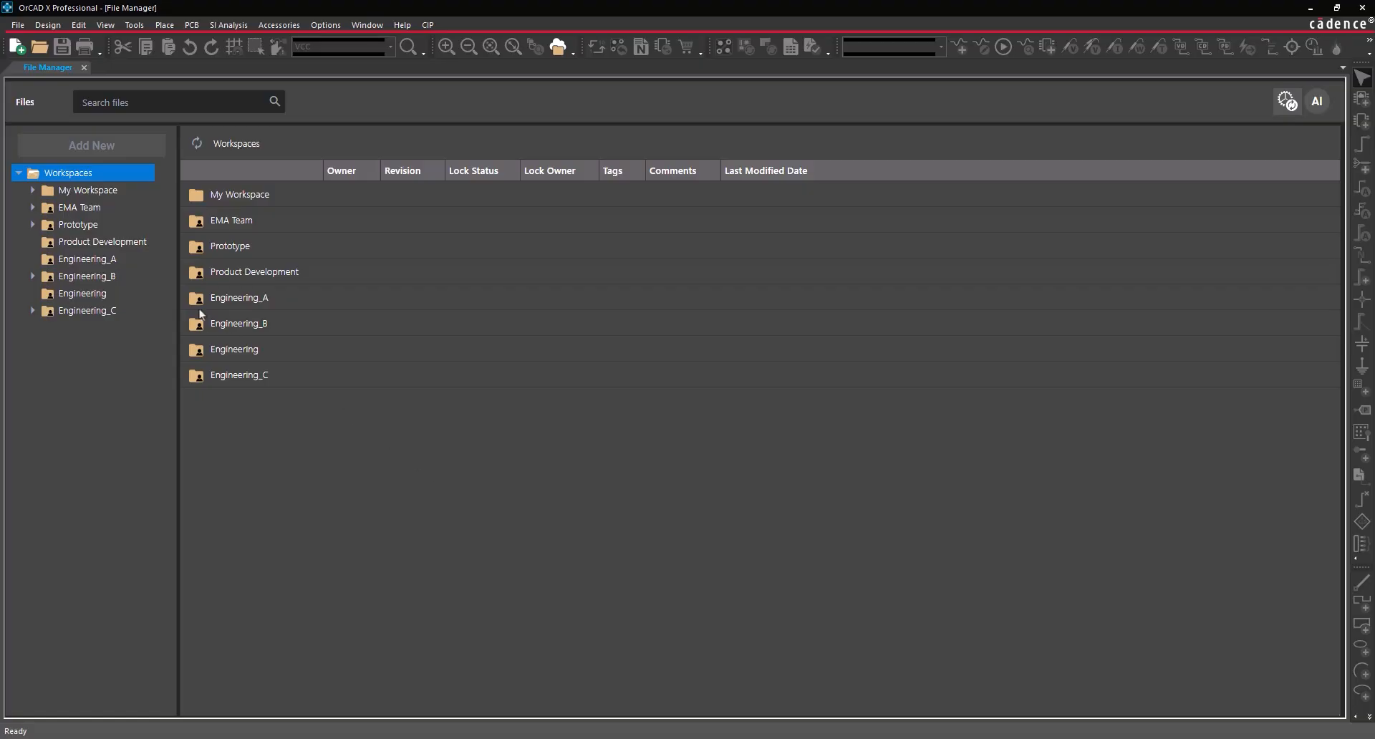
- Find capture_tutorial under My Workspace > projects and start publishing it
click(32, 190)
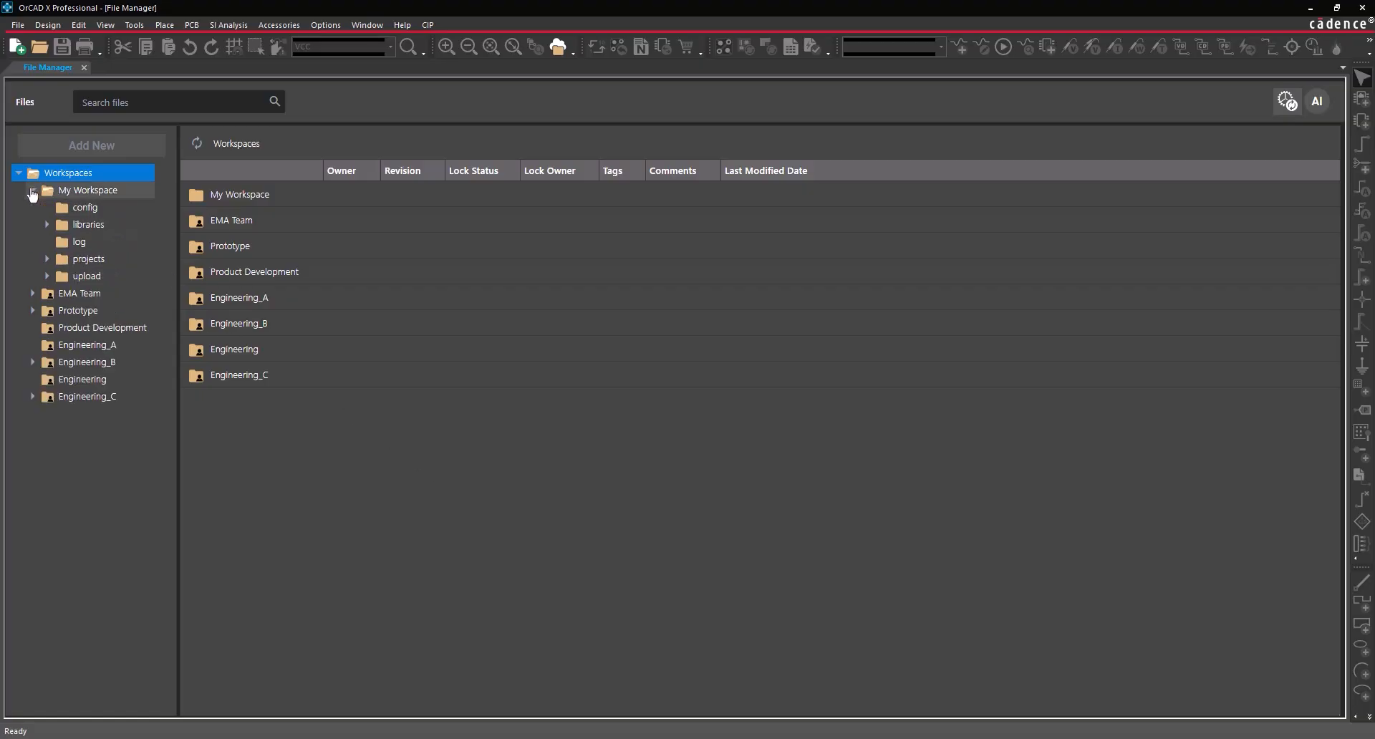
click(70, 263)
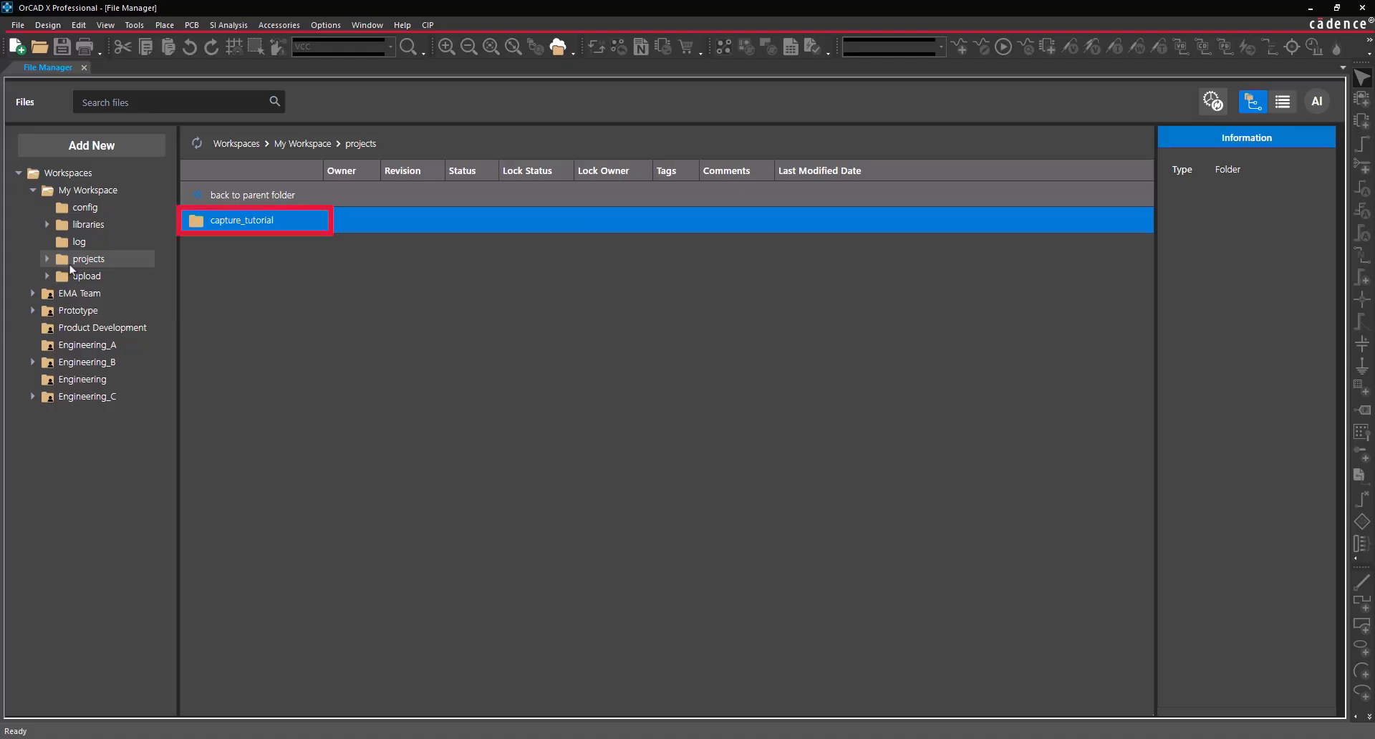
right_click(218, 224)
click(234, 244)
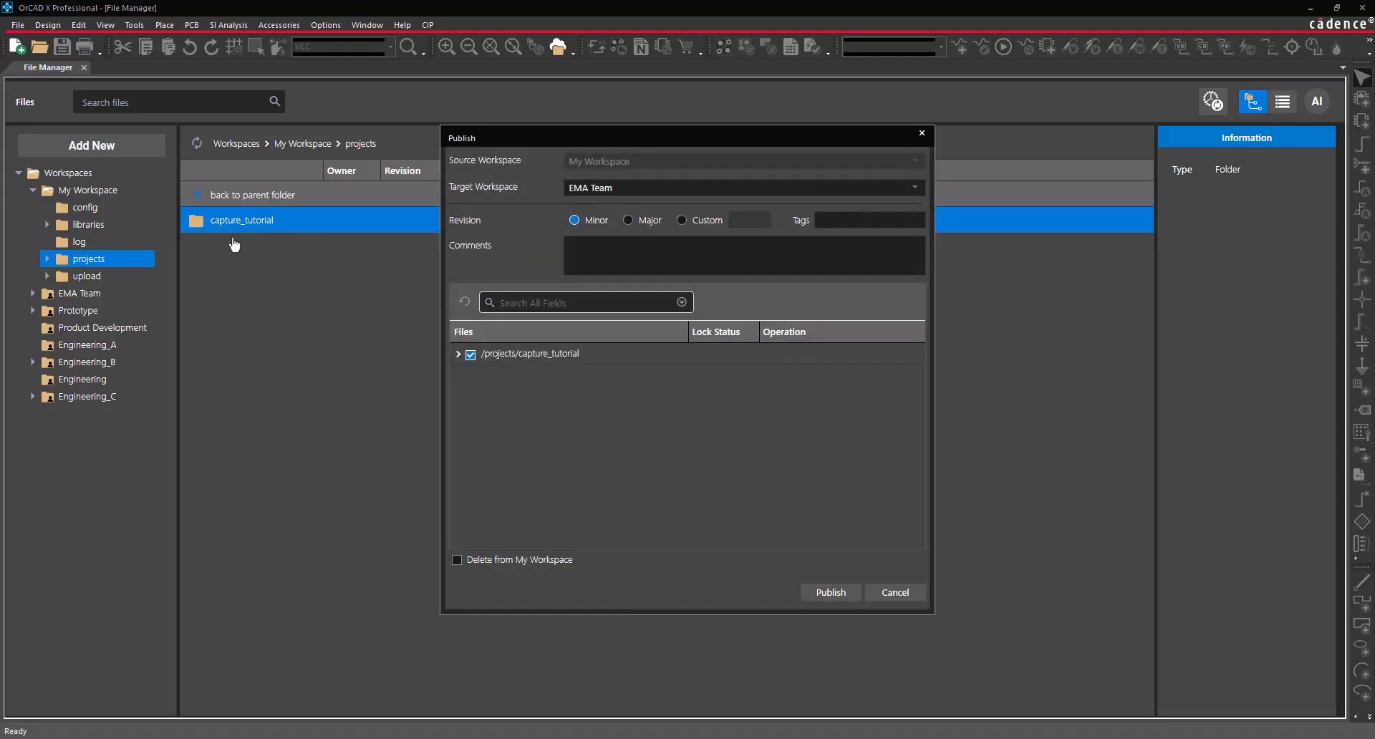
- Publish to Engineering as a Major revision with comment 'Initial Push', deleting it from My Workspace
click(600, 188)
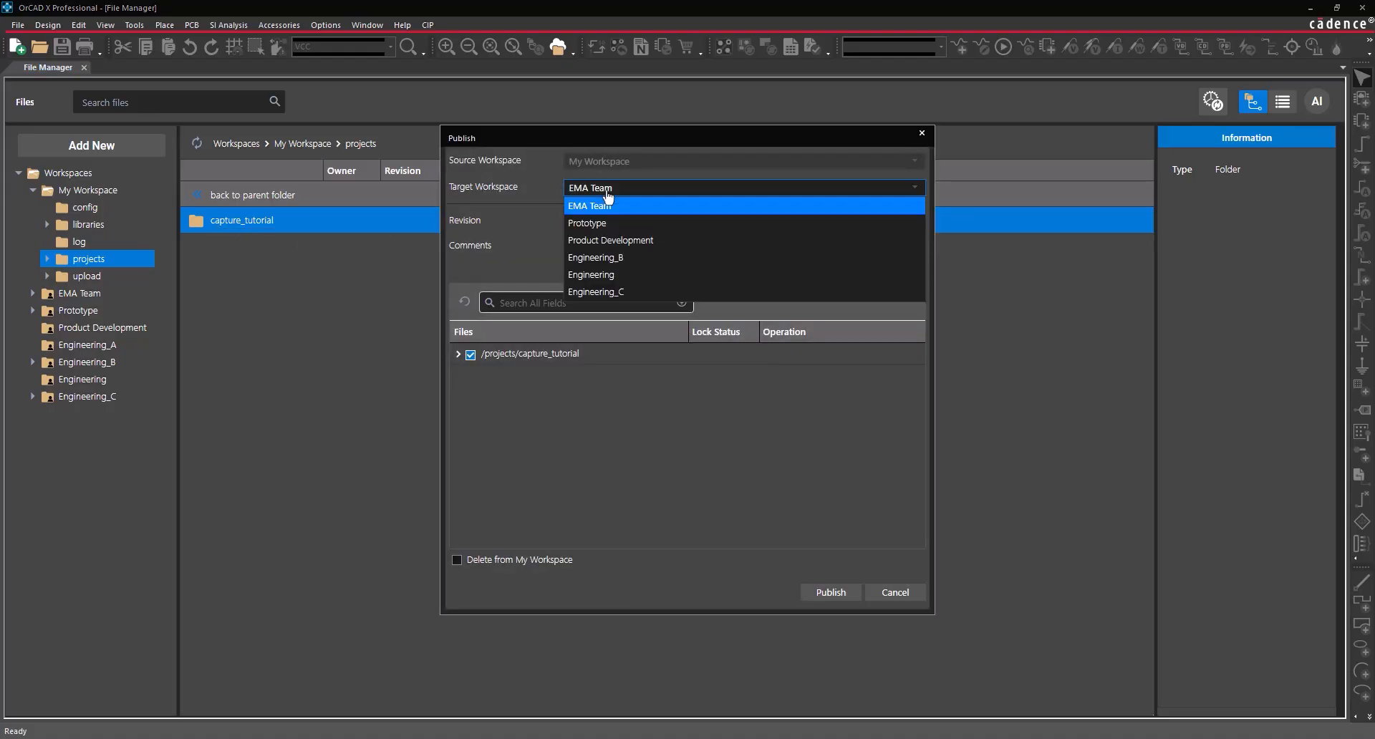
click(607, 274)
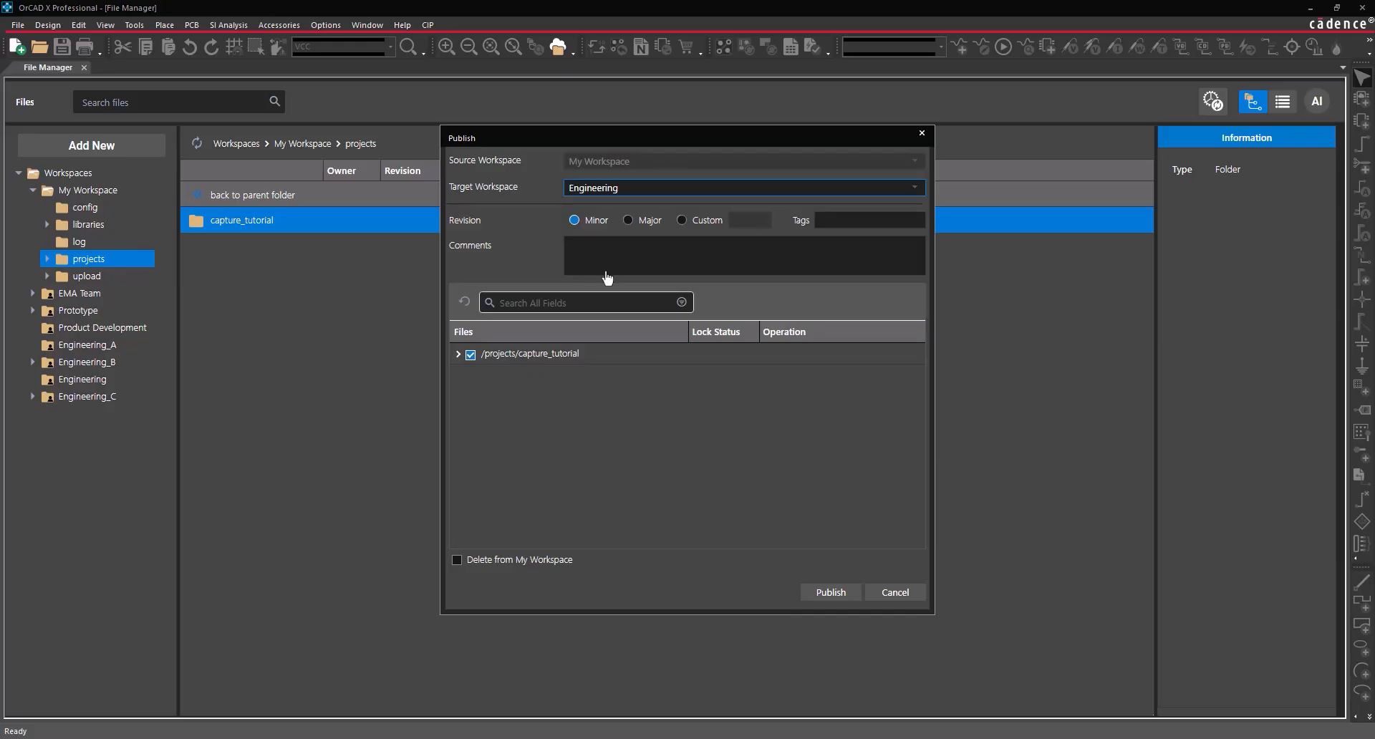
click(628, 221)
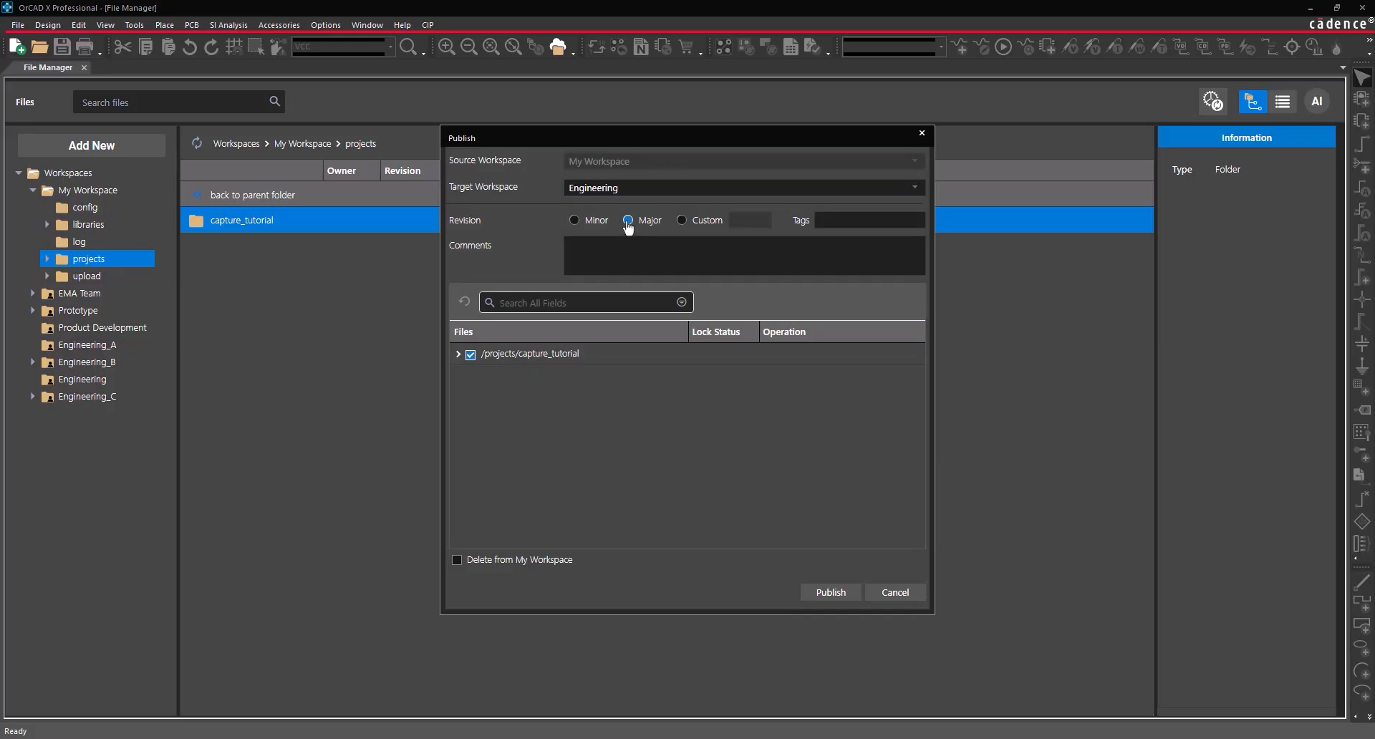
click(615, 247)
text(I)
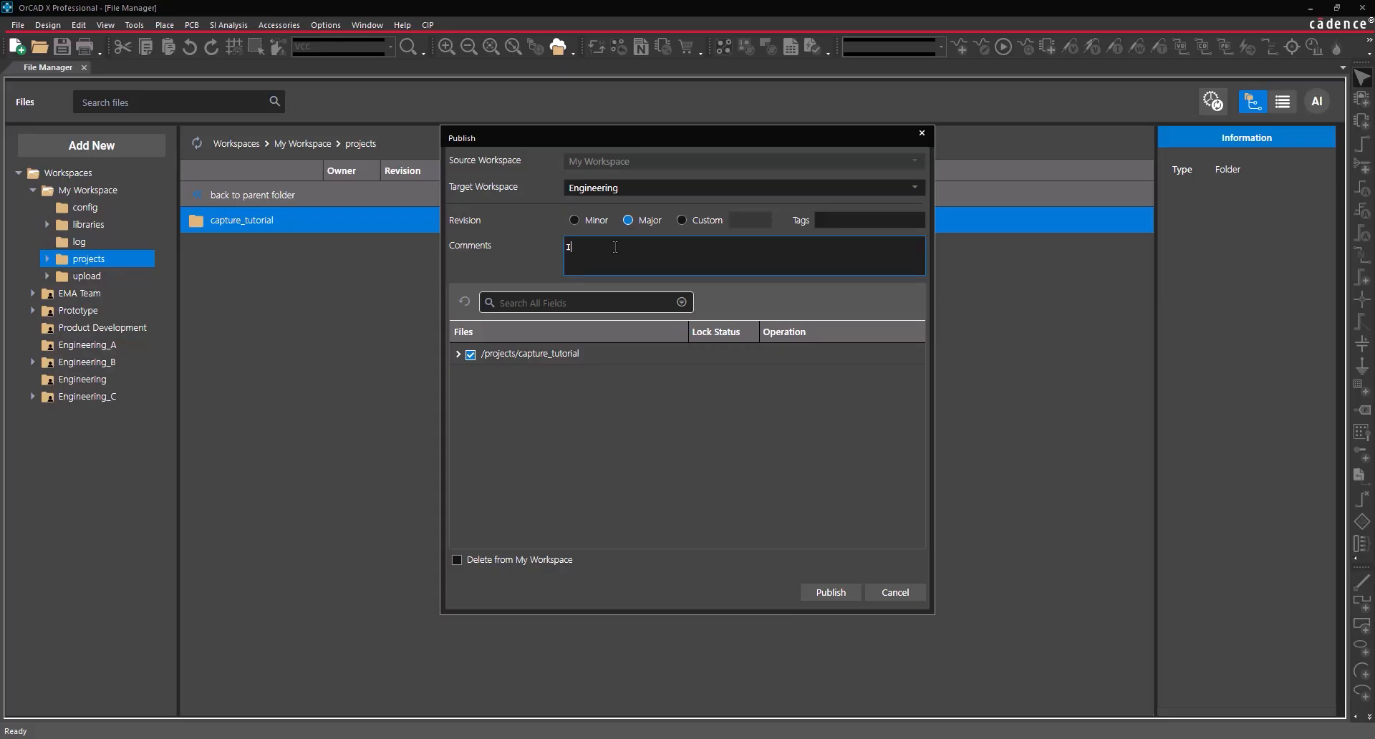
text(nitial Push)
click(517, 260)
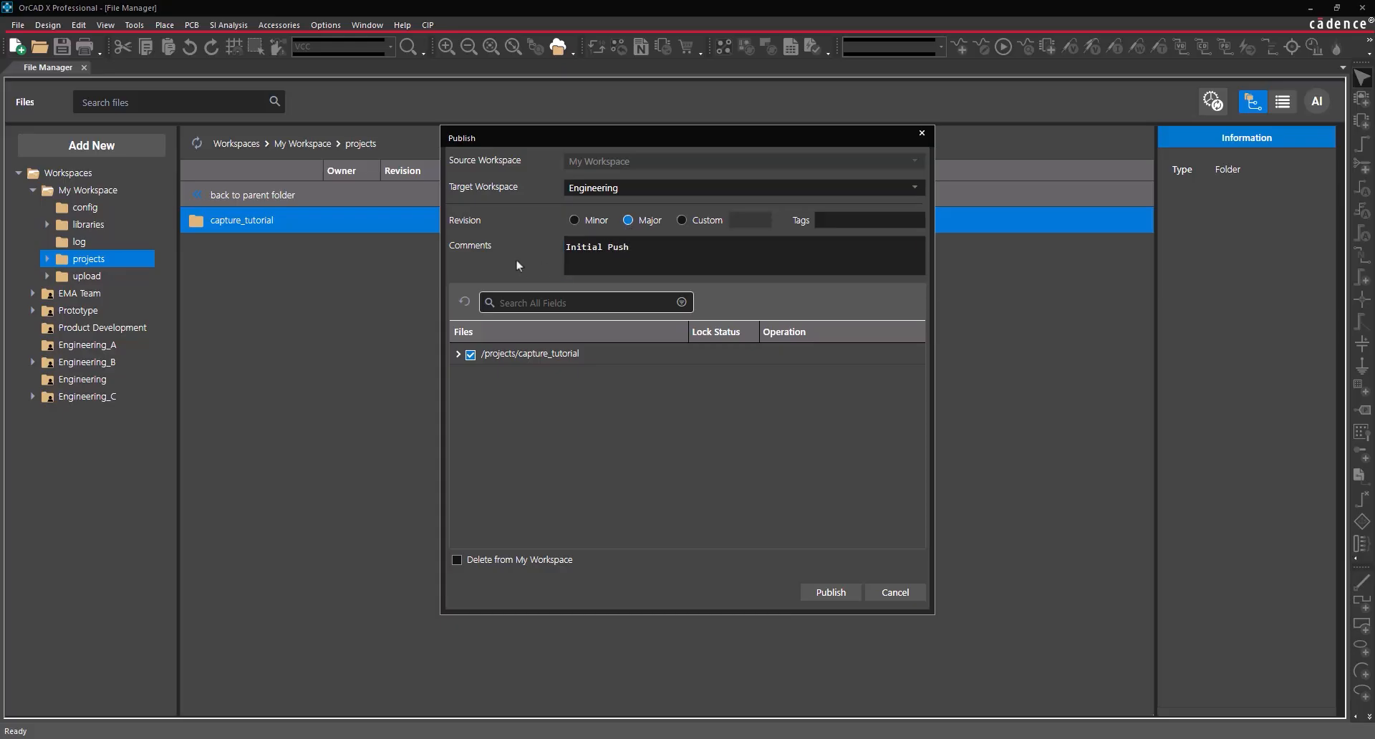
click(458, 560)
click(824, 593)
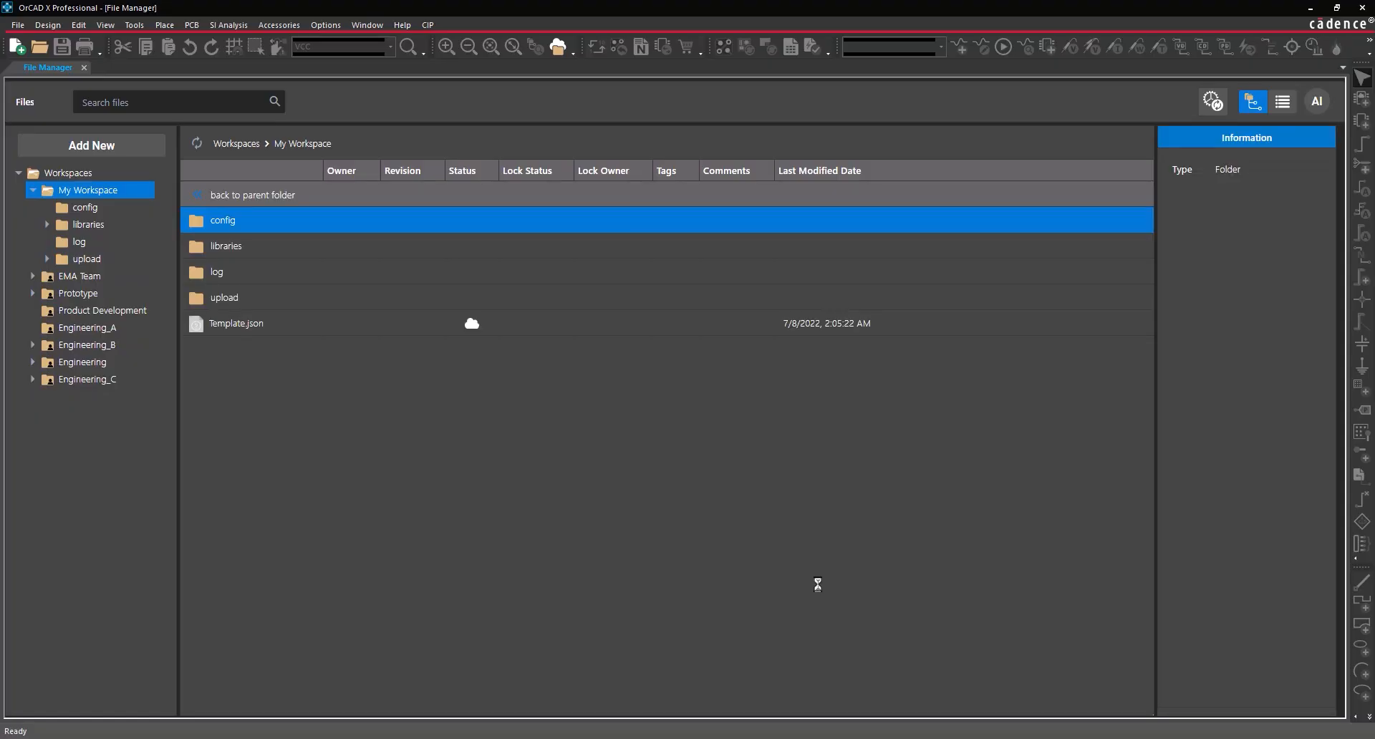
- Check out capture_tutorial from Engineering > projects for editing, locking its files
click(33, 362)
click(87, 379)
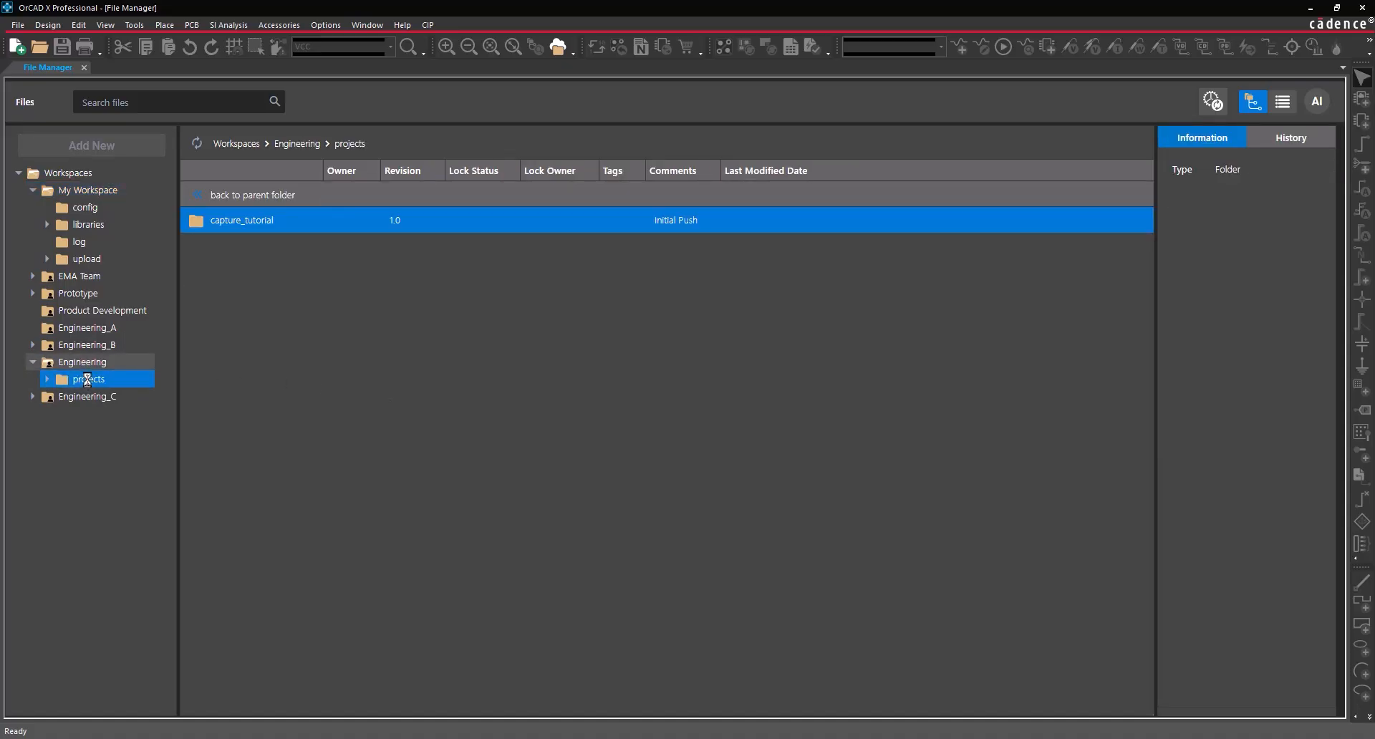
double_click(286, 221)
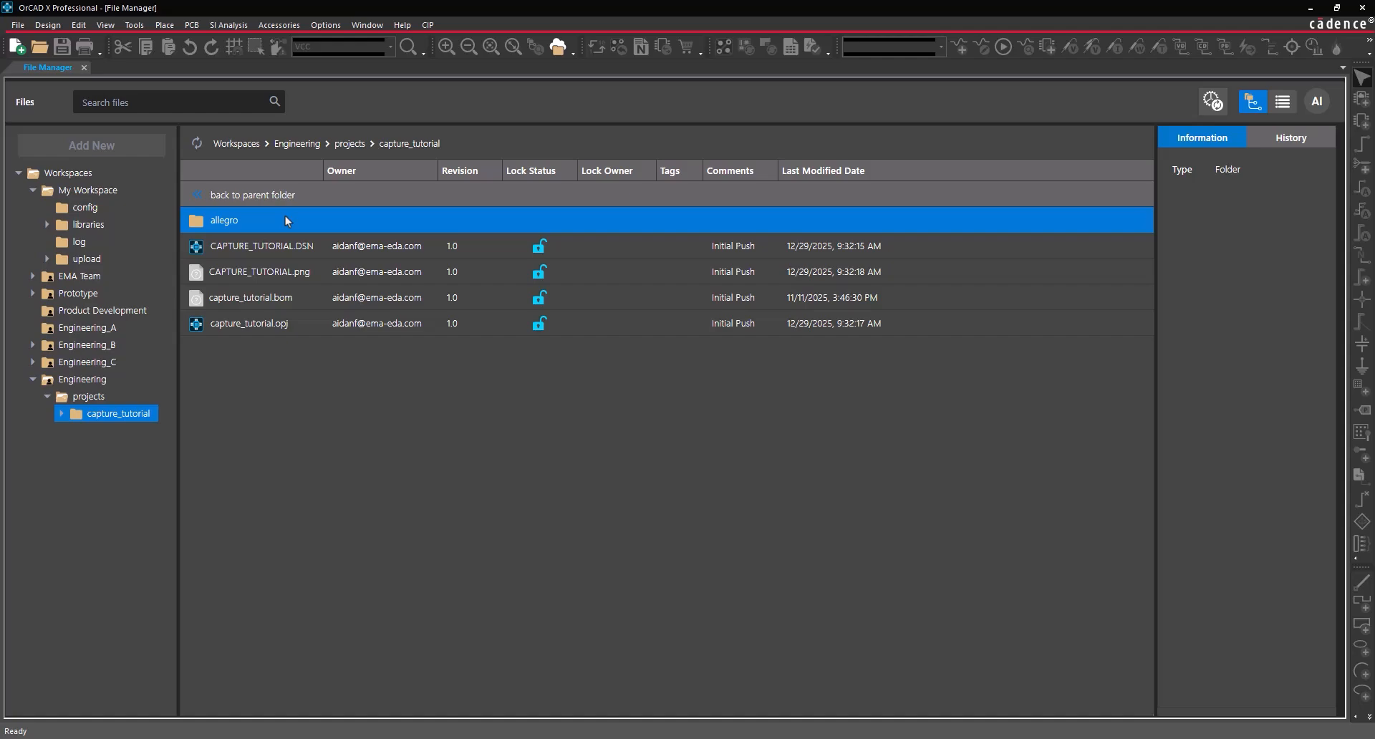
click(351, 145)
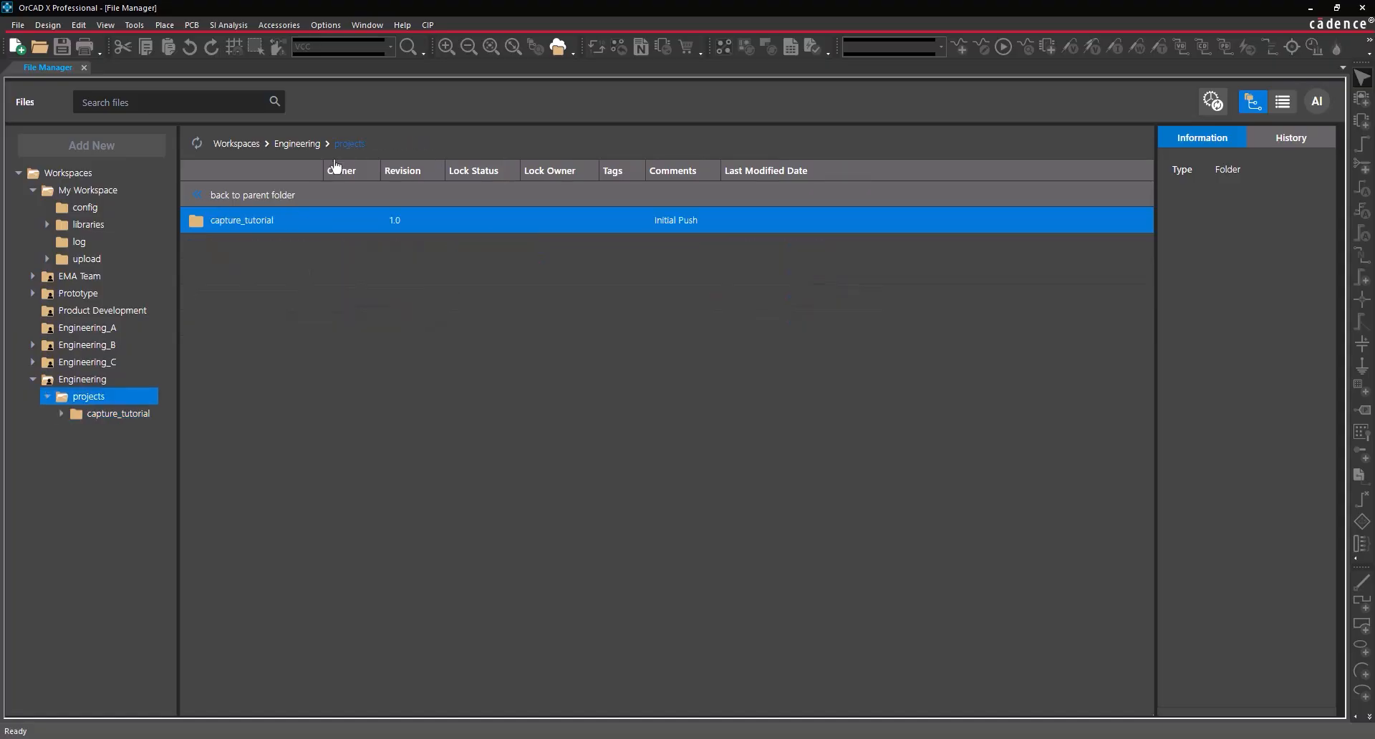
right_click(254, 222)
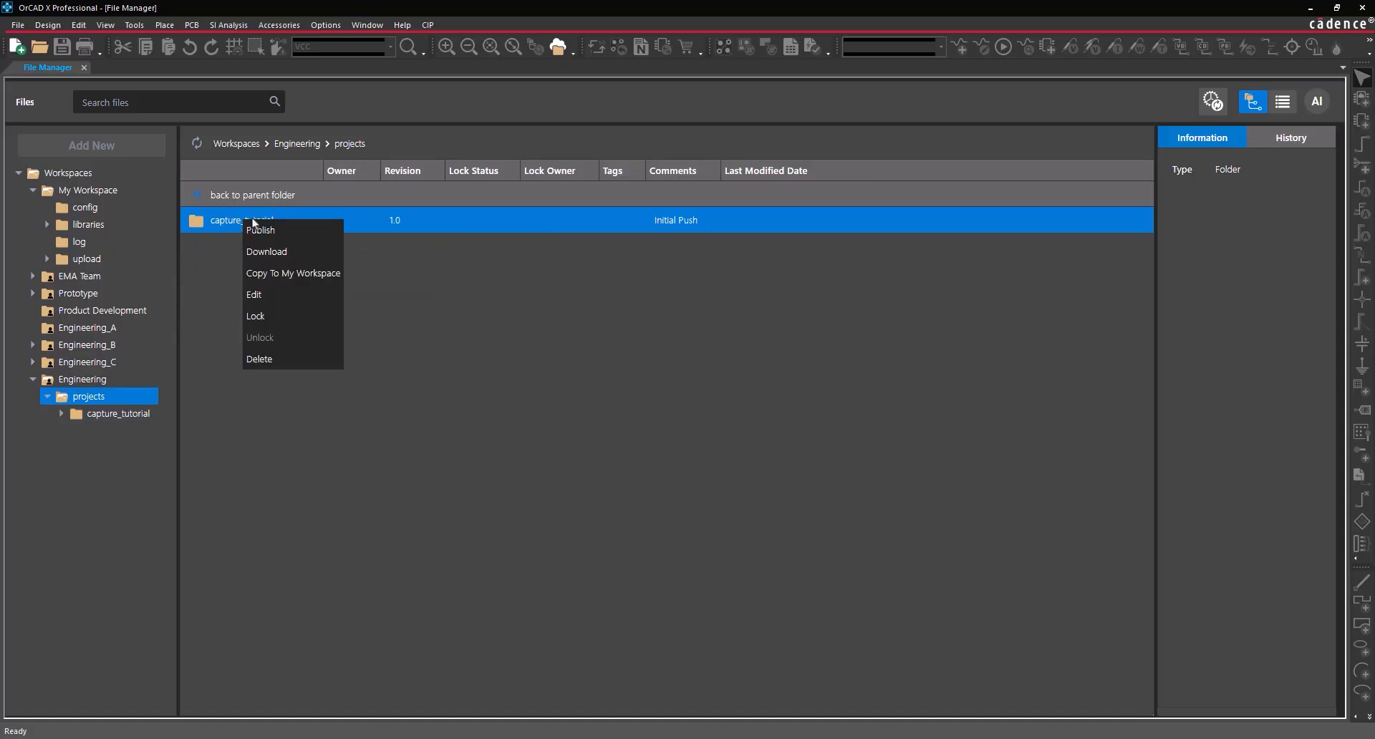
click(272, 297)
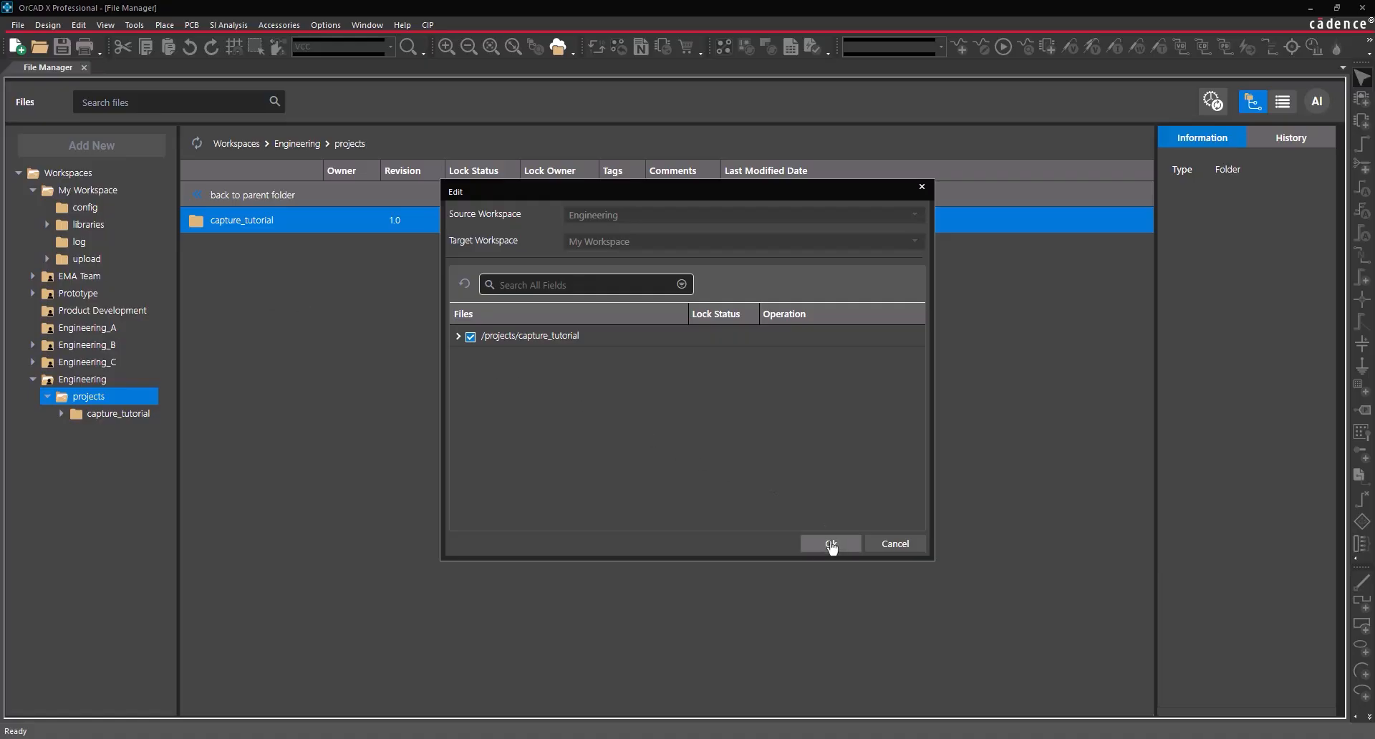
click(831, 546)
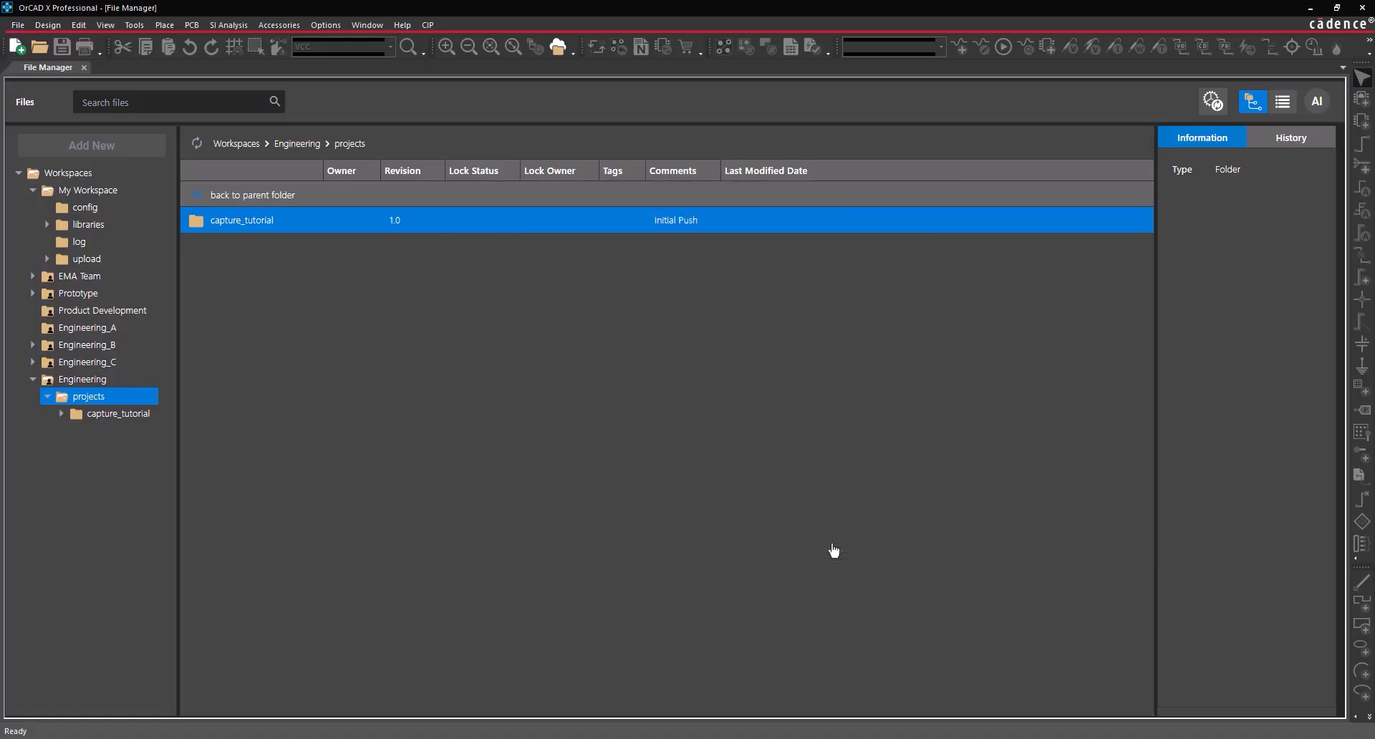
double_click(560, 225)
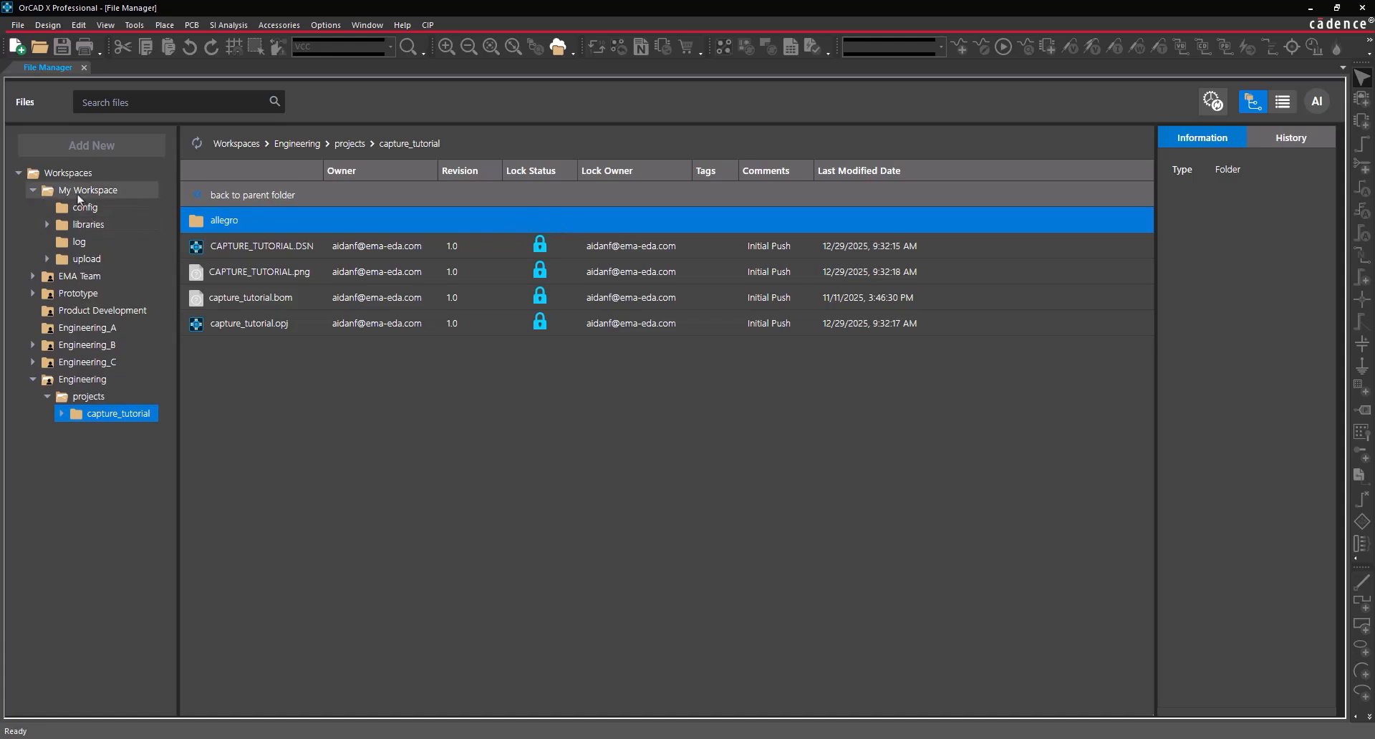
- Open the checked-out capture_tutorial .opj from My Workspace > projects
click(88, 190)
click(249, 302)
double_click(249, 302)
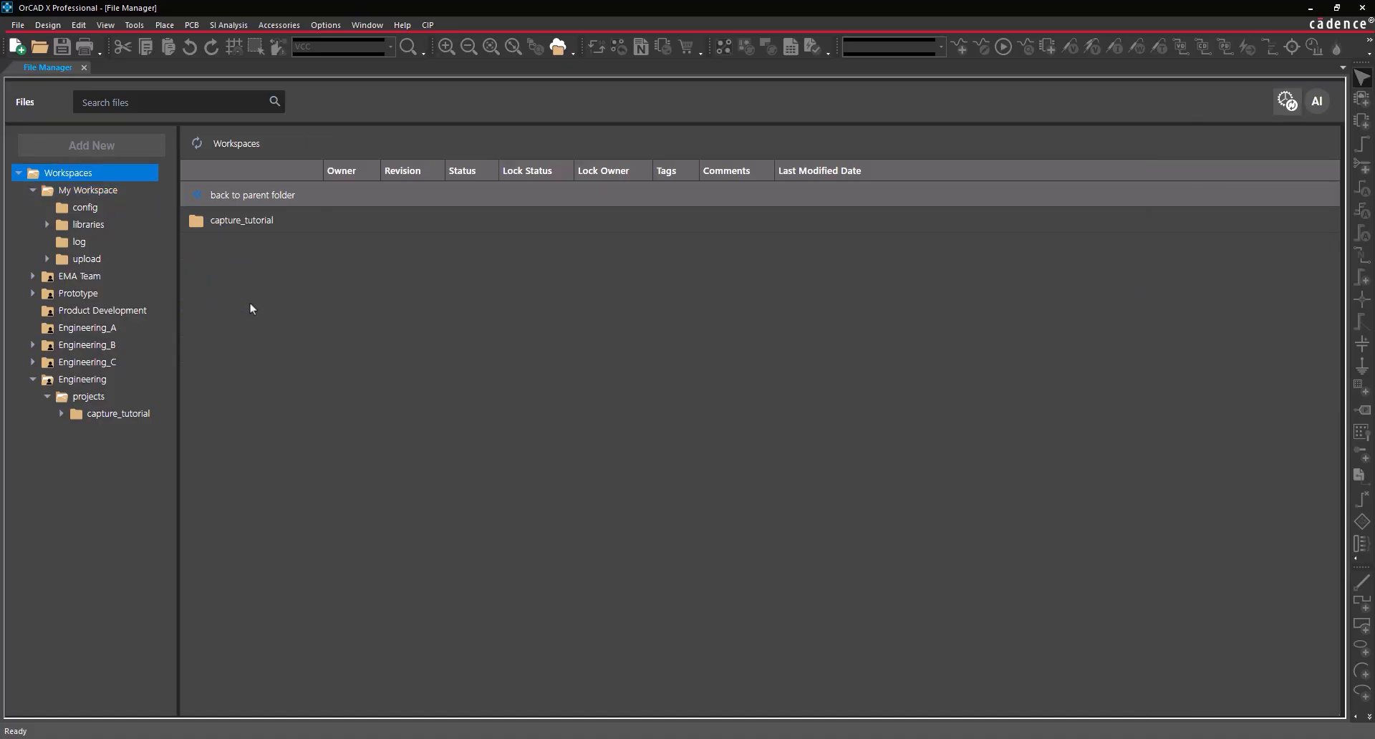
double_click(244, 221)
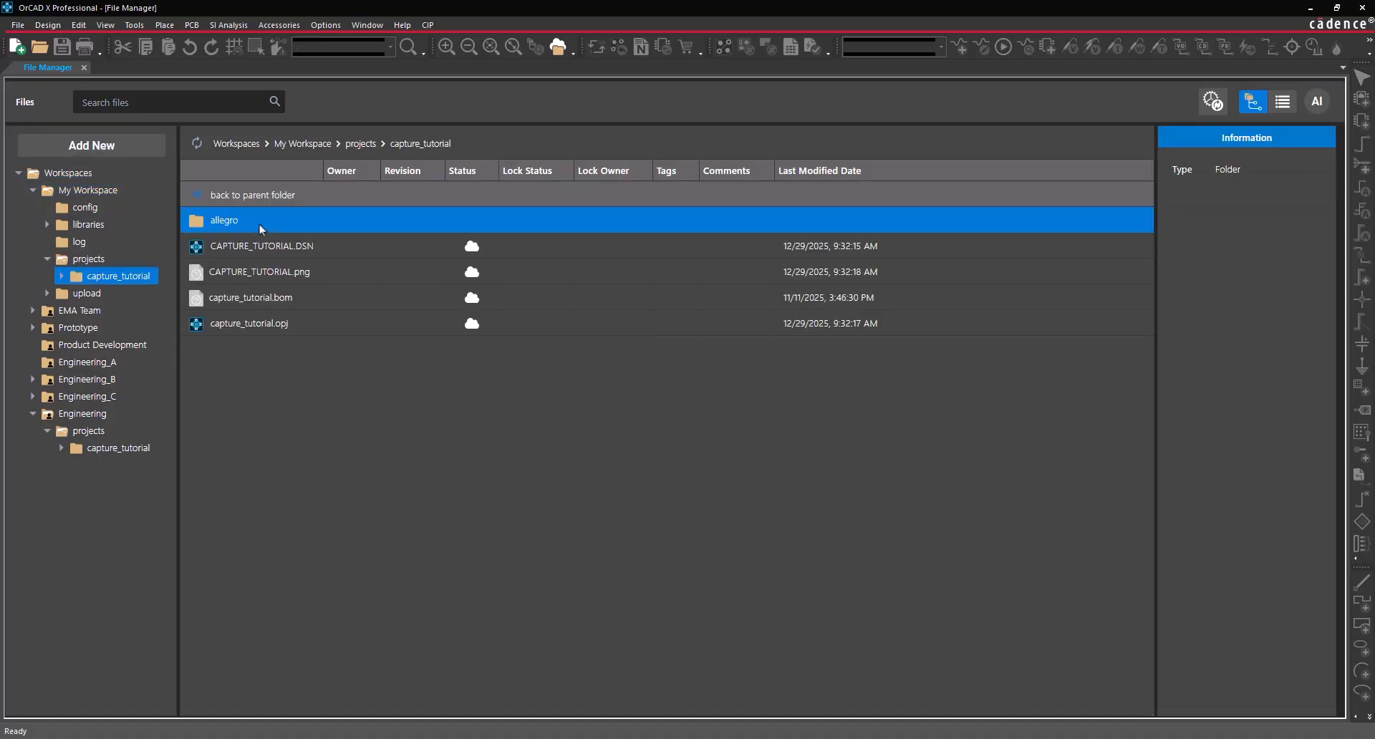
double_click(275, 326)
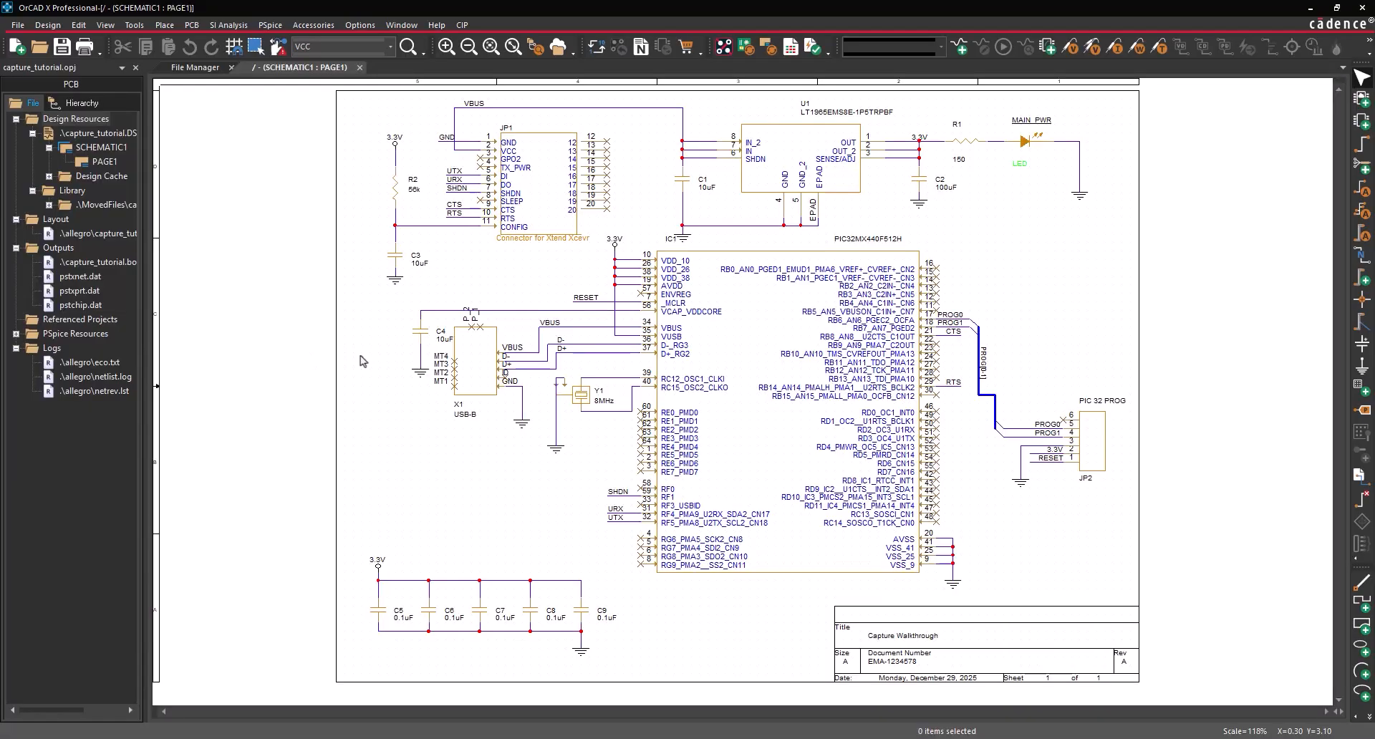
- Shift the USB D+ wire's vertical segment rightward near the crystal, then deselect it
mouse_move(556, 361)
mouse_down()
mouse_move(623, 362)
mouse_move(551, 349)
mouse_move(565, 349)
mouse_up()
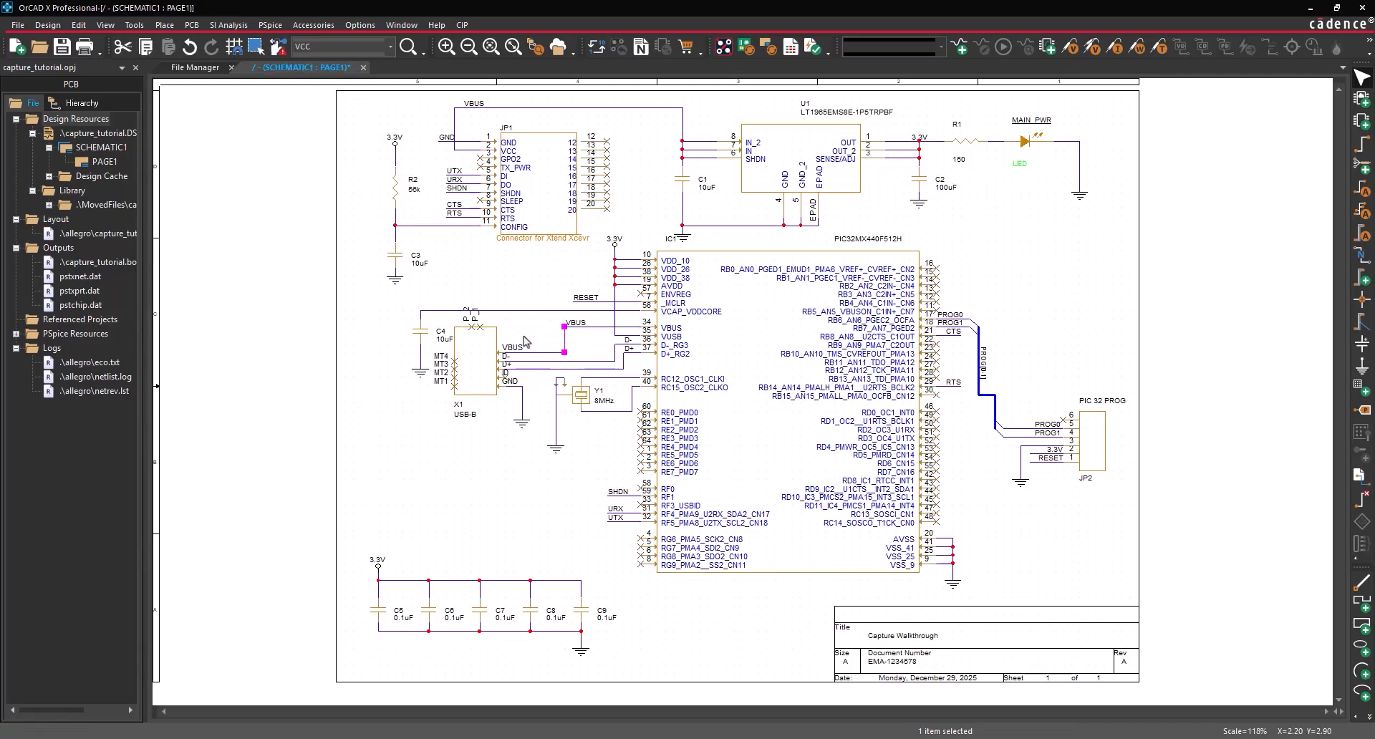
click(620, 403)
click(585, 433)
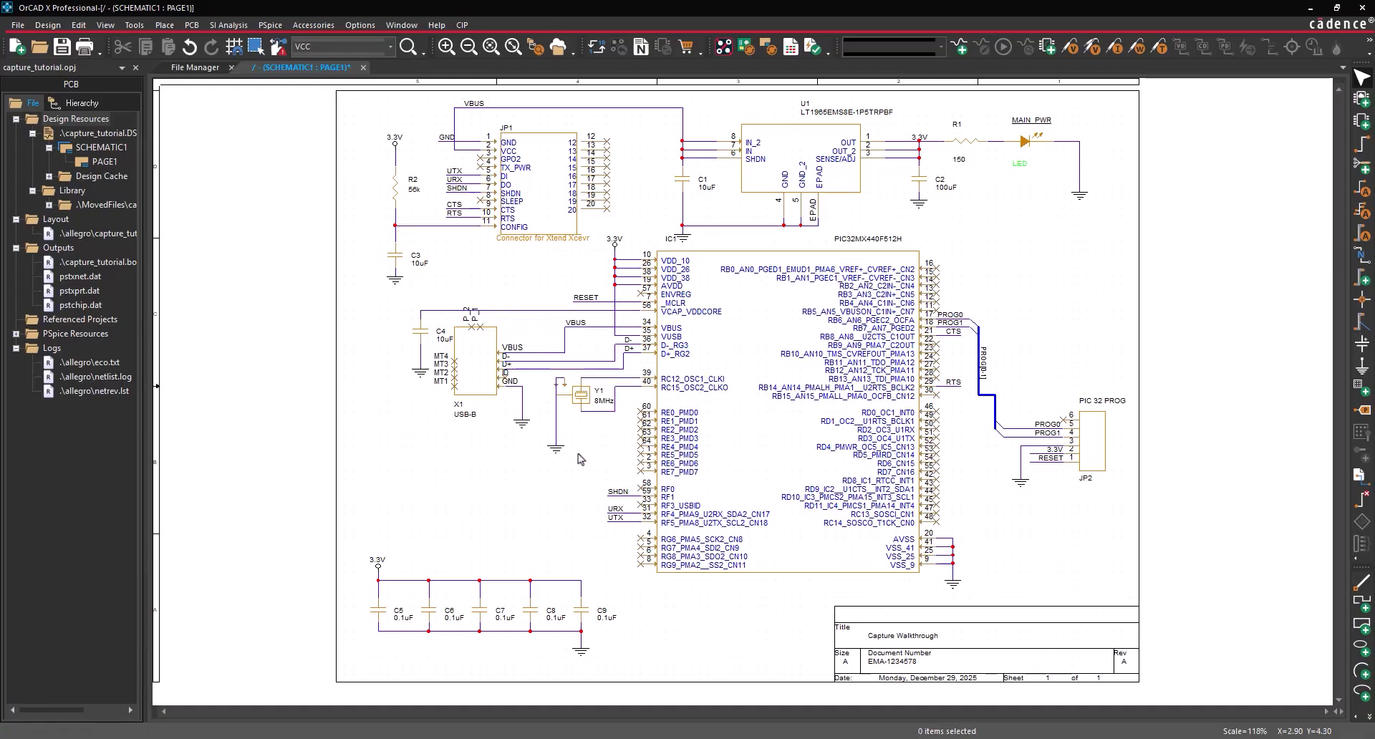
- Close the capture_tutorial design via File > Close and bring up the workspace File Manager
click(97, 133)
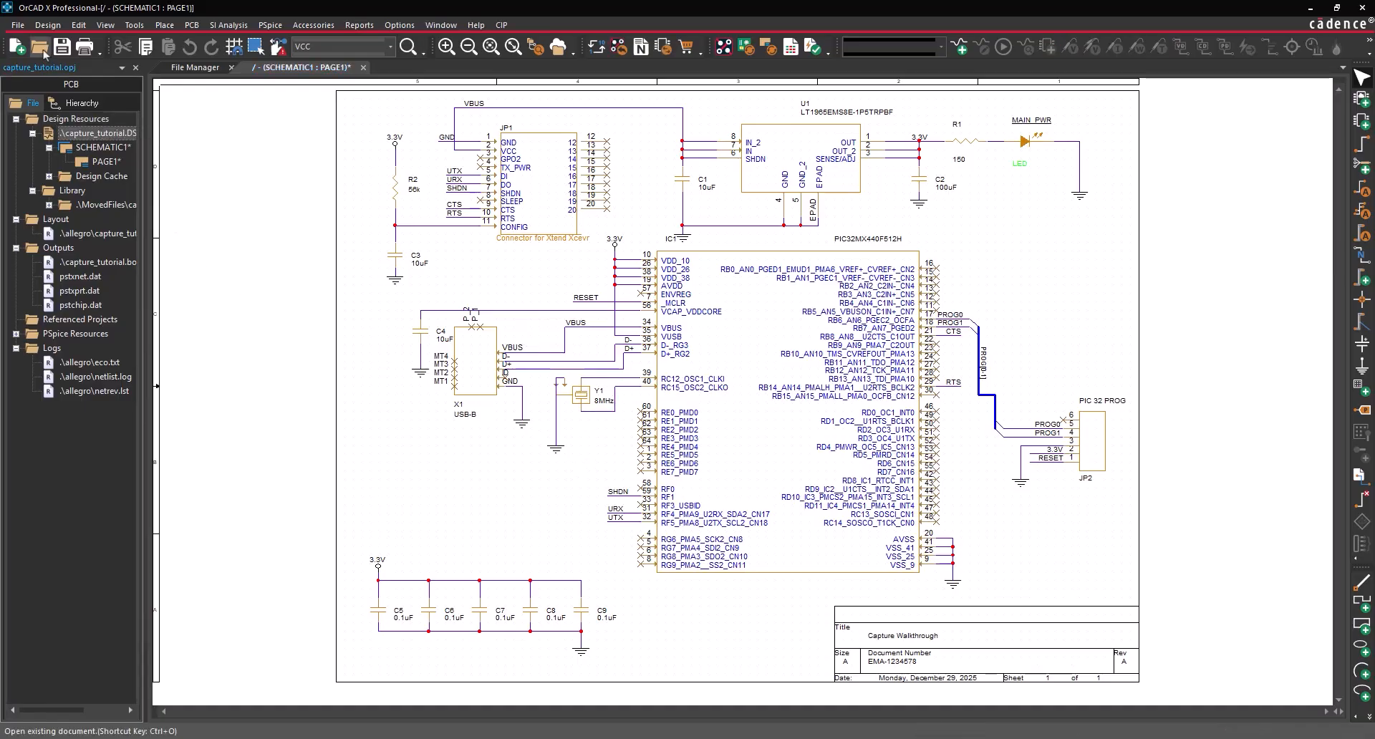
click(16, 25)
click(32, 76)
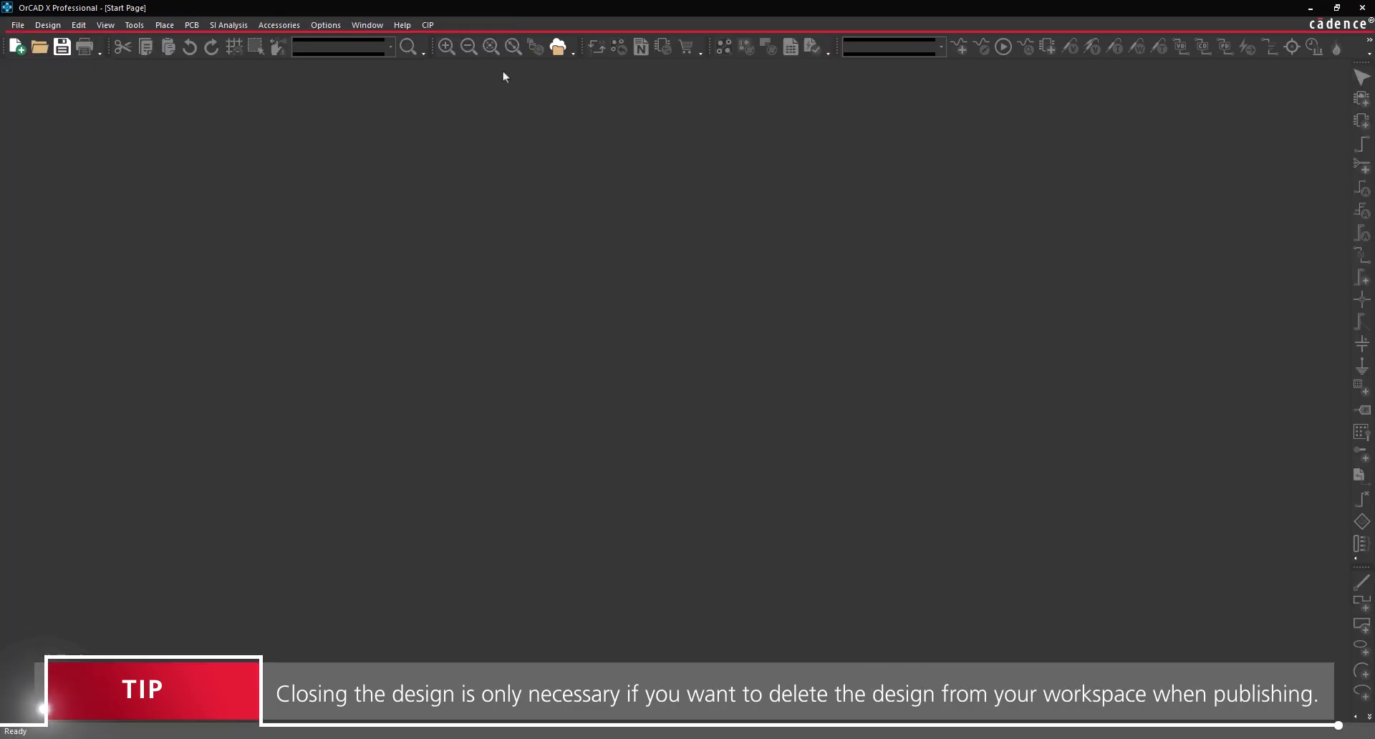
click(556, 54)
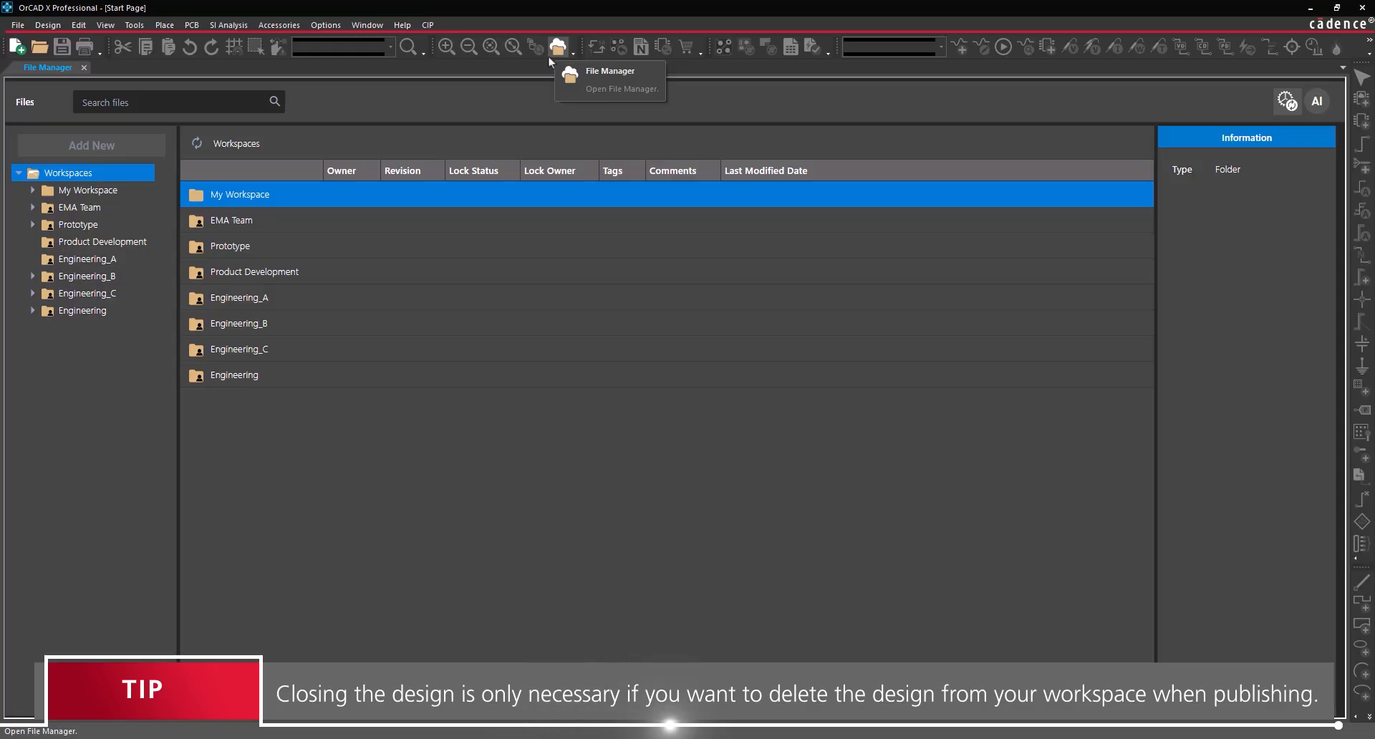
- Start publishing the edited capture_tutorial from My Workspace > projects
click(32, 190)
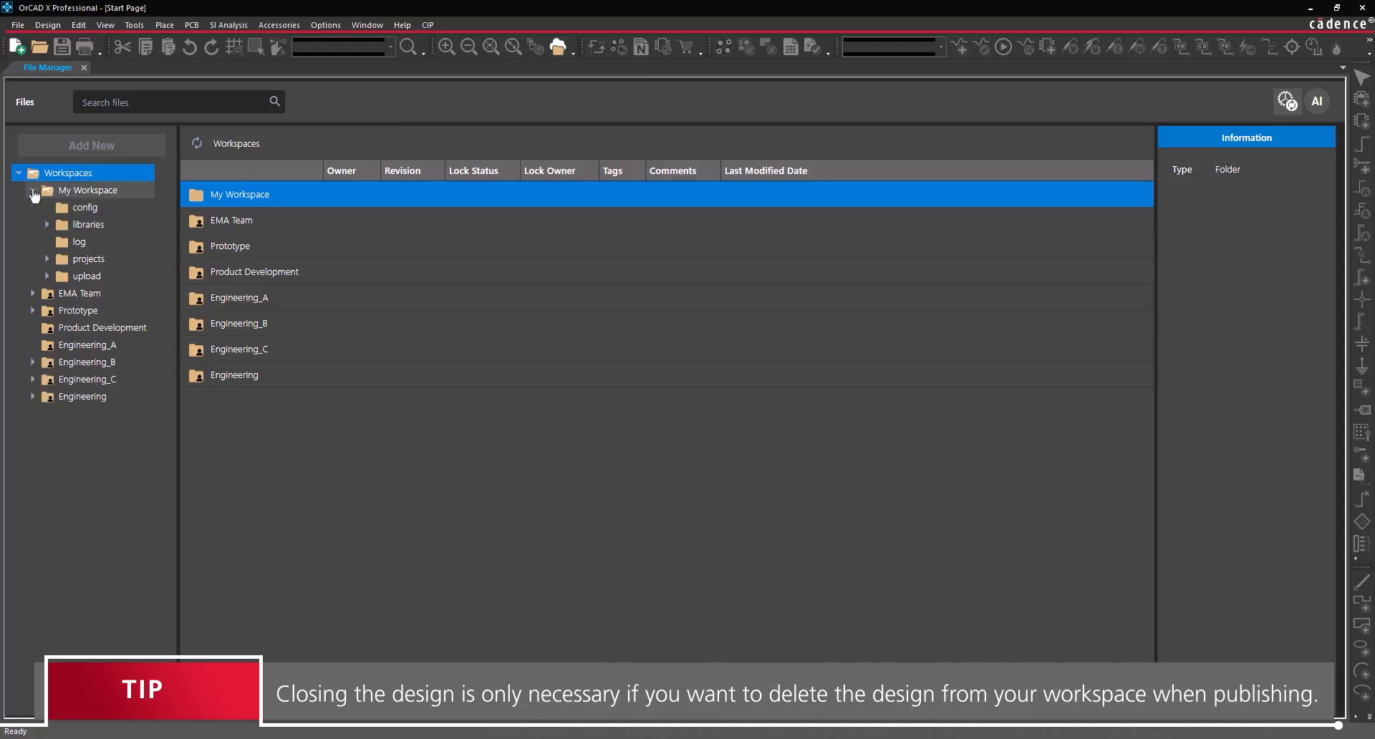
click(96, 263)
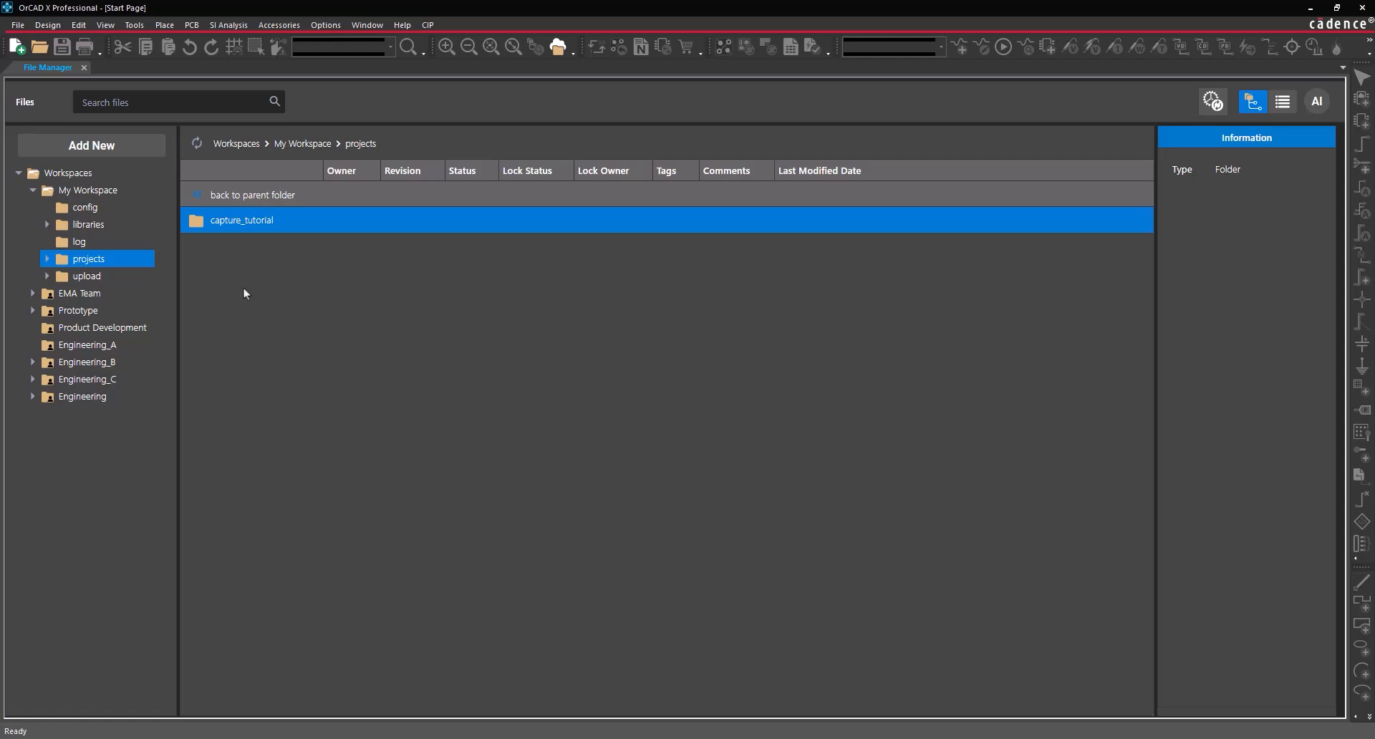
right_click(271, 224)
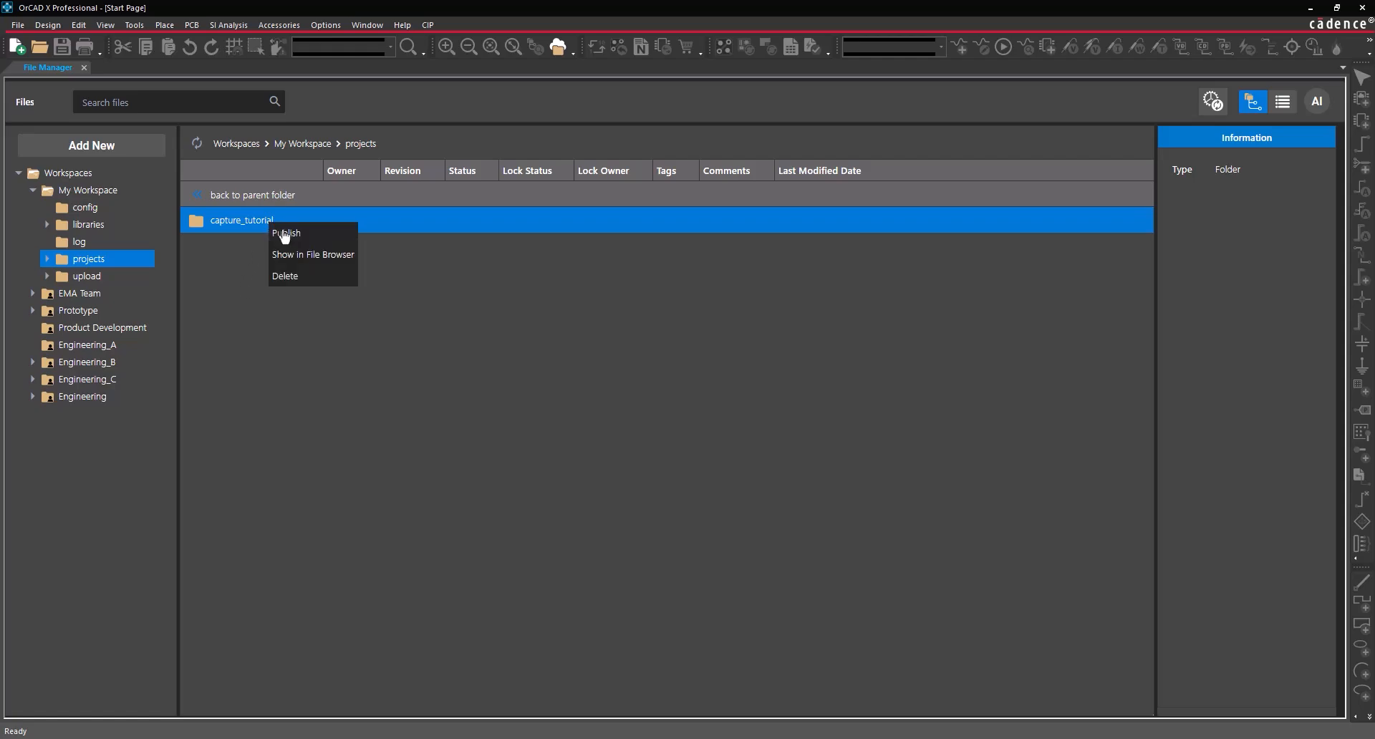
click(285, 240)
- Publish to Engineering as a Minor revision commented 'Adjusted USB and crystal wires.', deleting the local copy
click(607, 191)
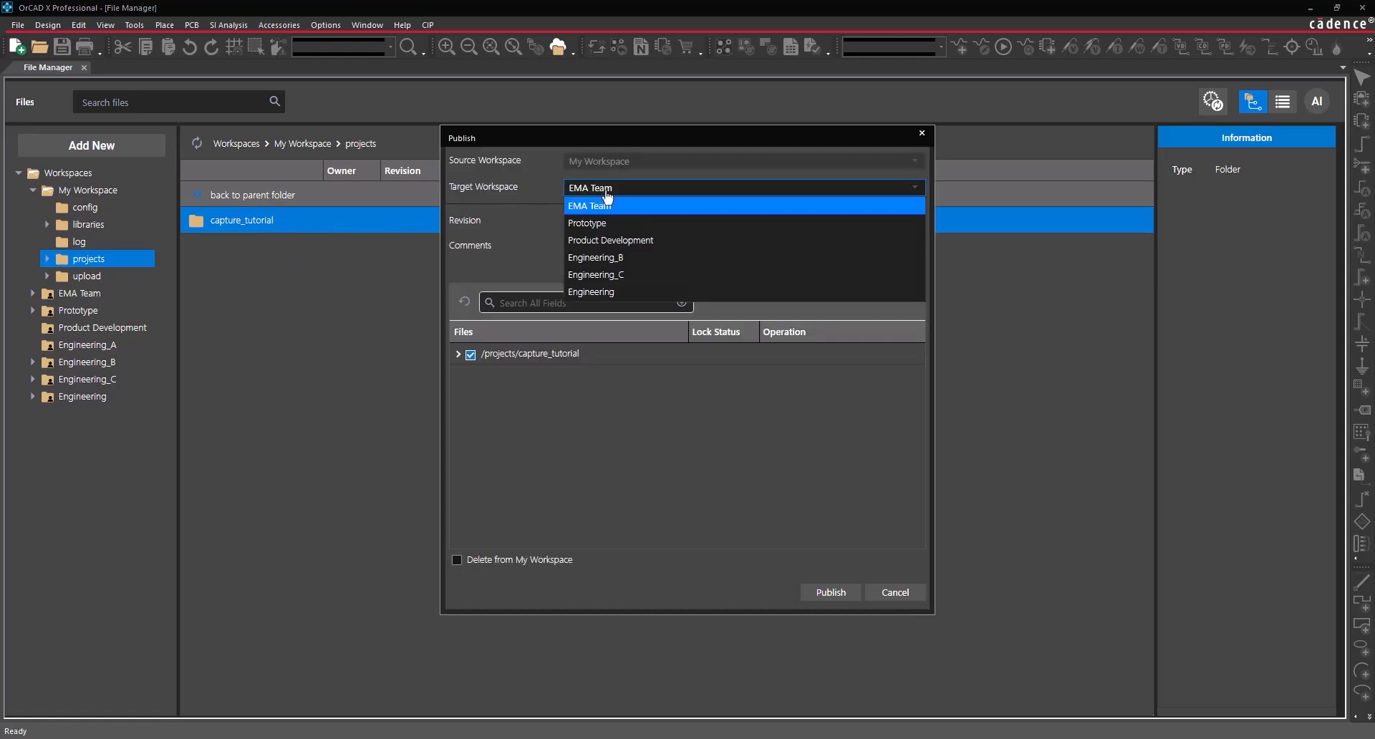
click(604, 292)
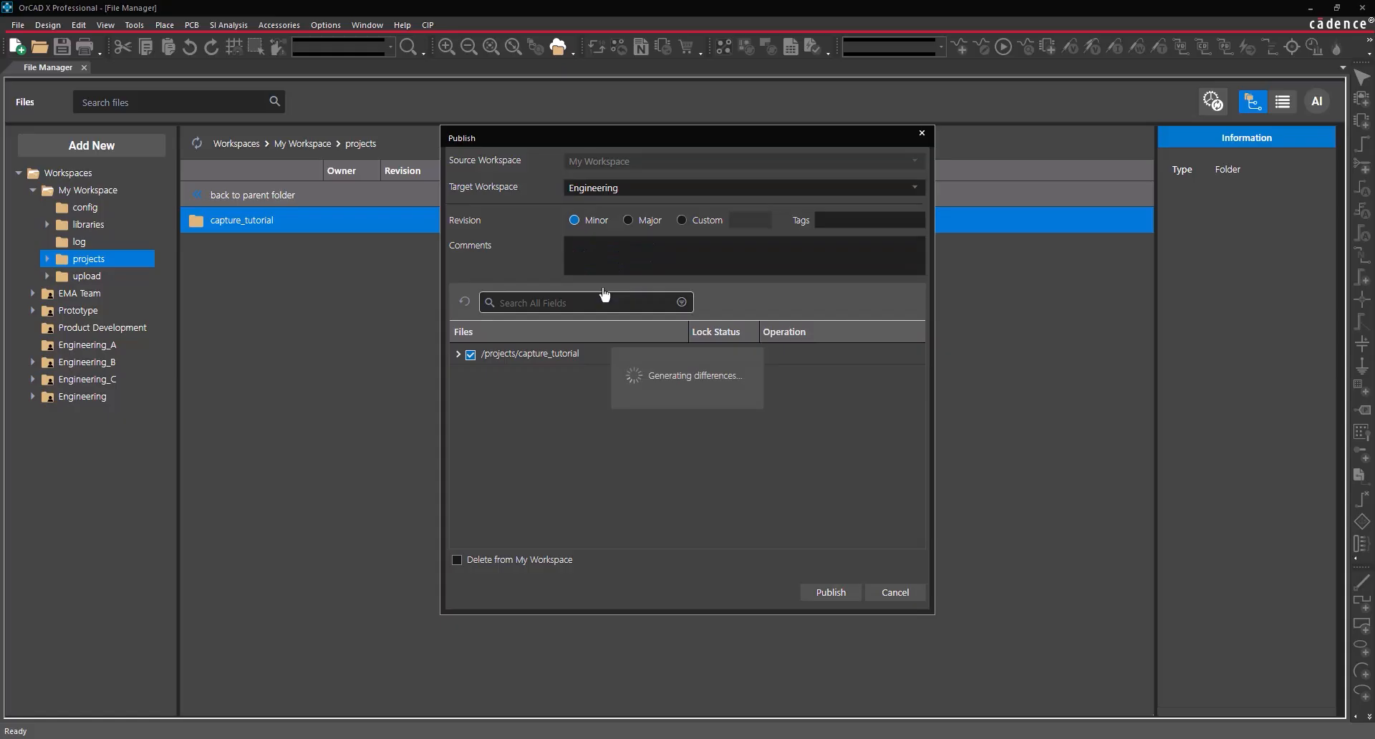
click(612, 255)
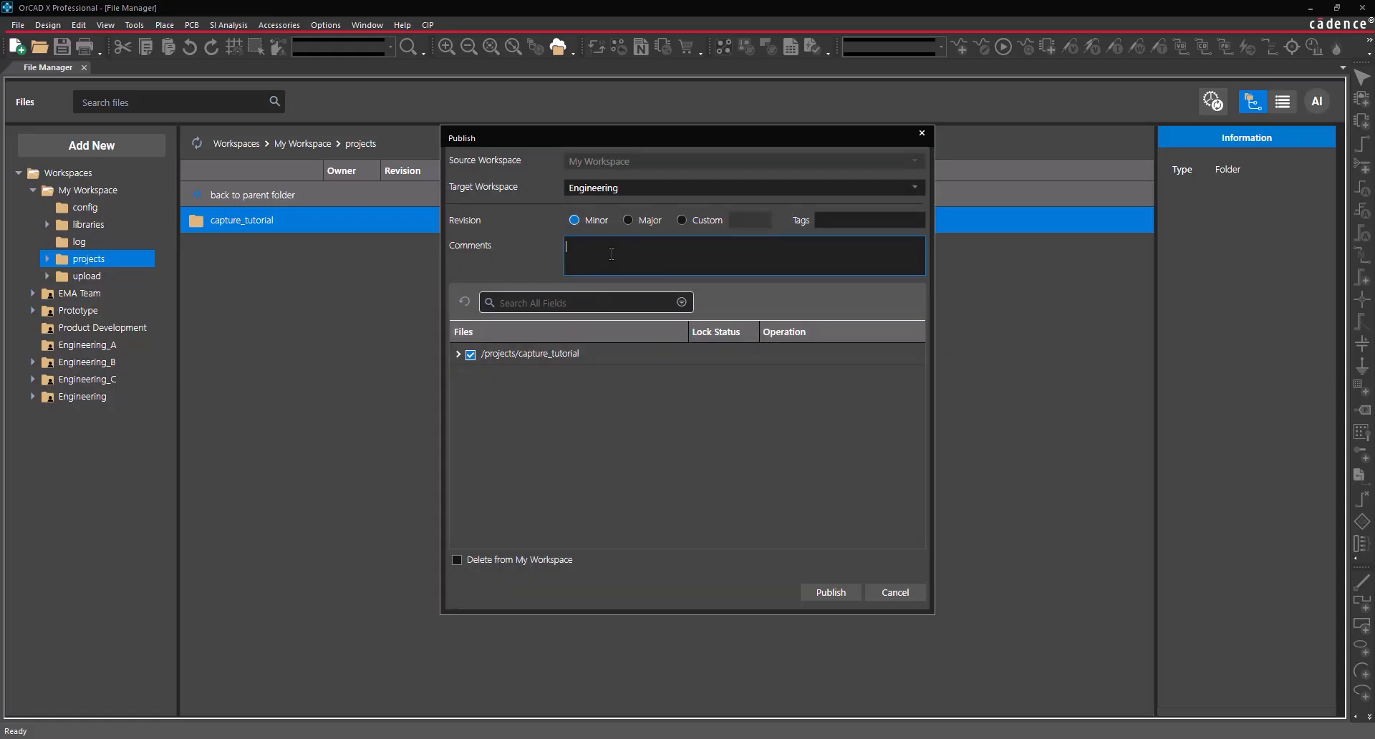
text(Adjusted USB and crystal wires.)
click(499, 257)
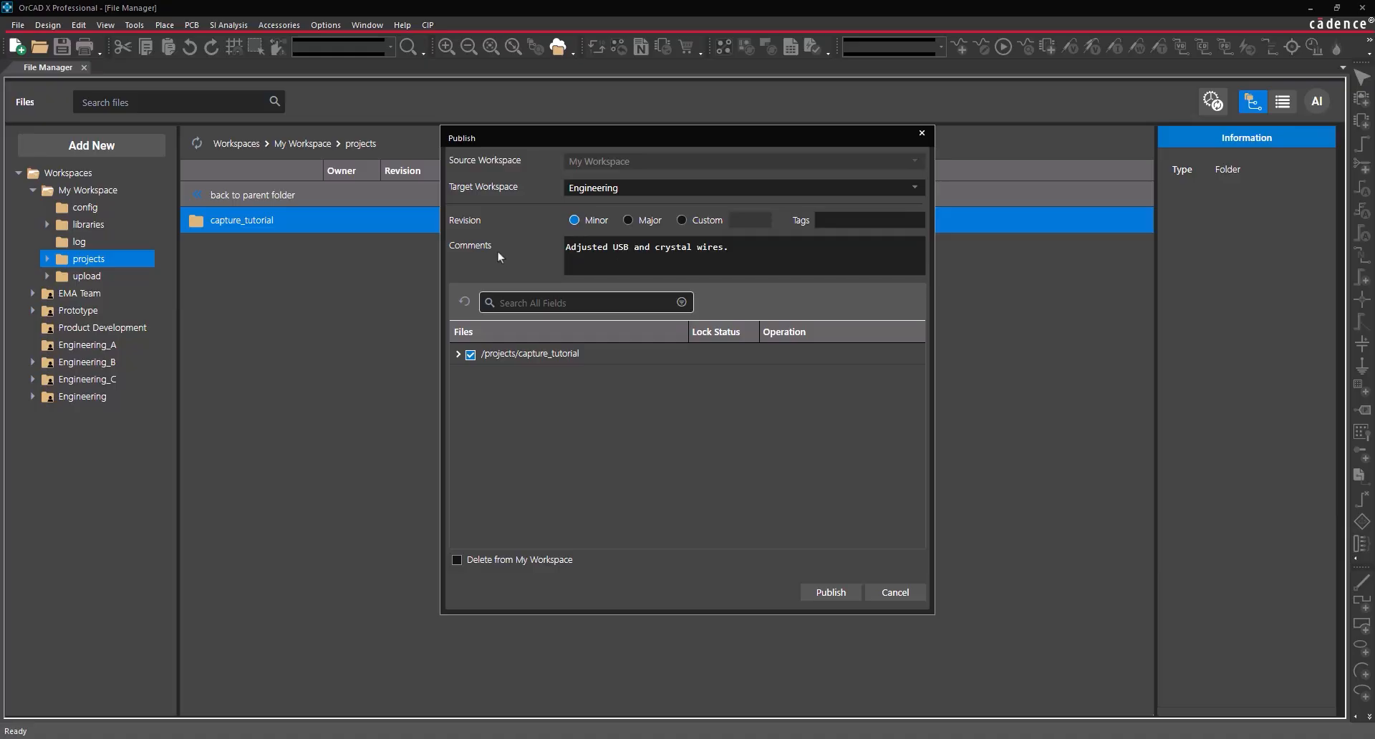
click(457, 560)
click(827, 592)
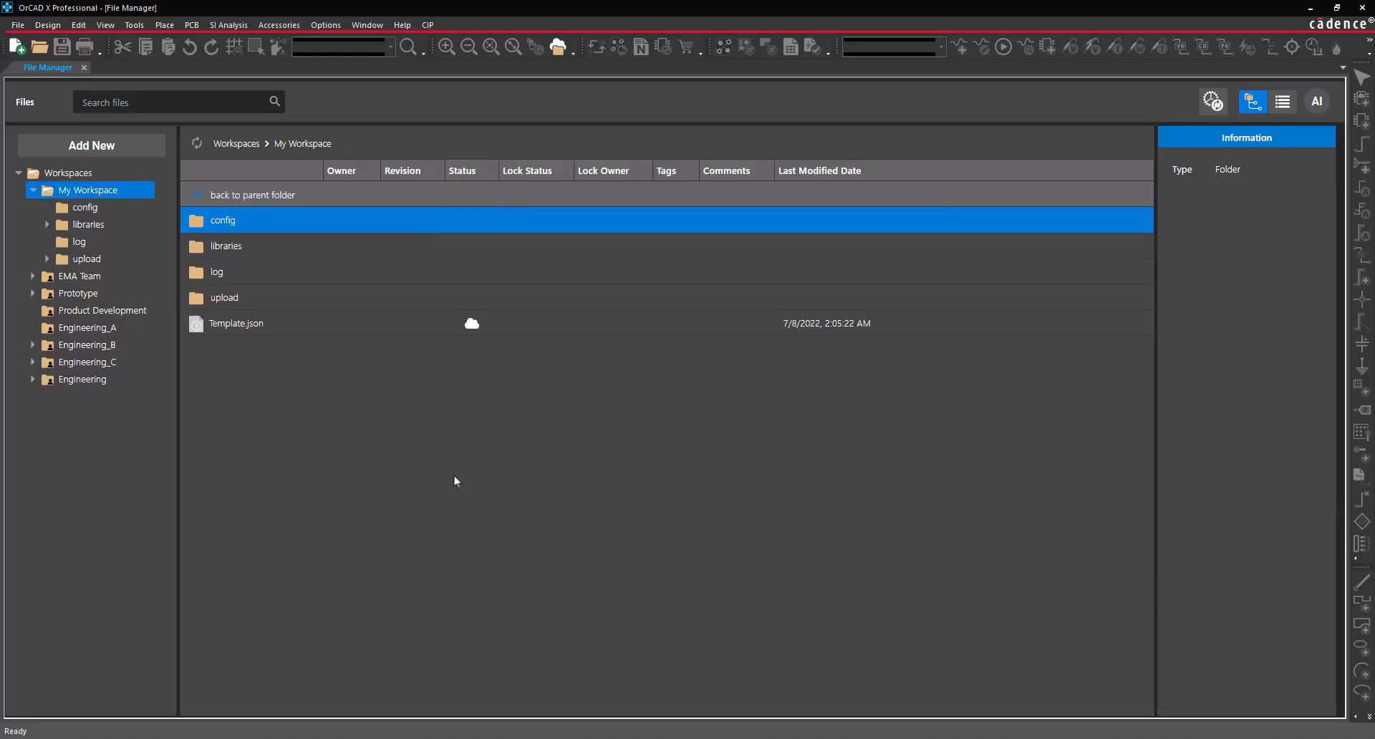
- Browse Engineering > projects > capture_tutorial to view the republished, unlocked files
click(32, 379)
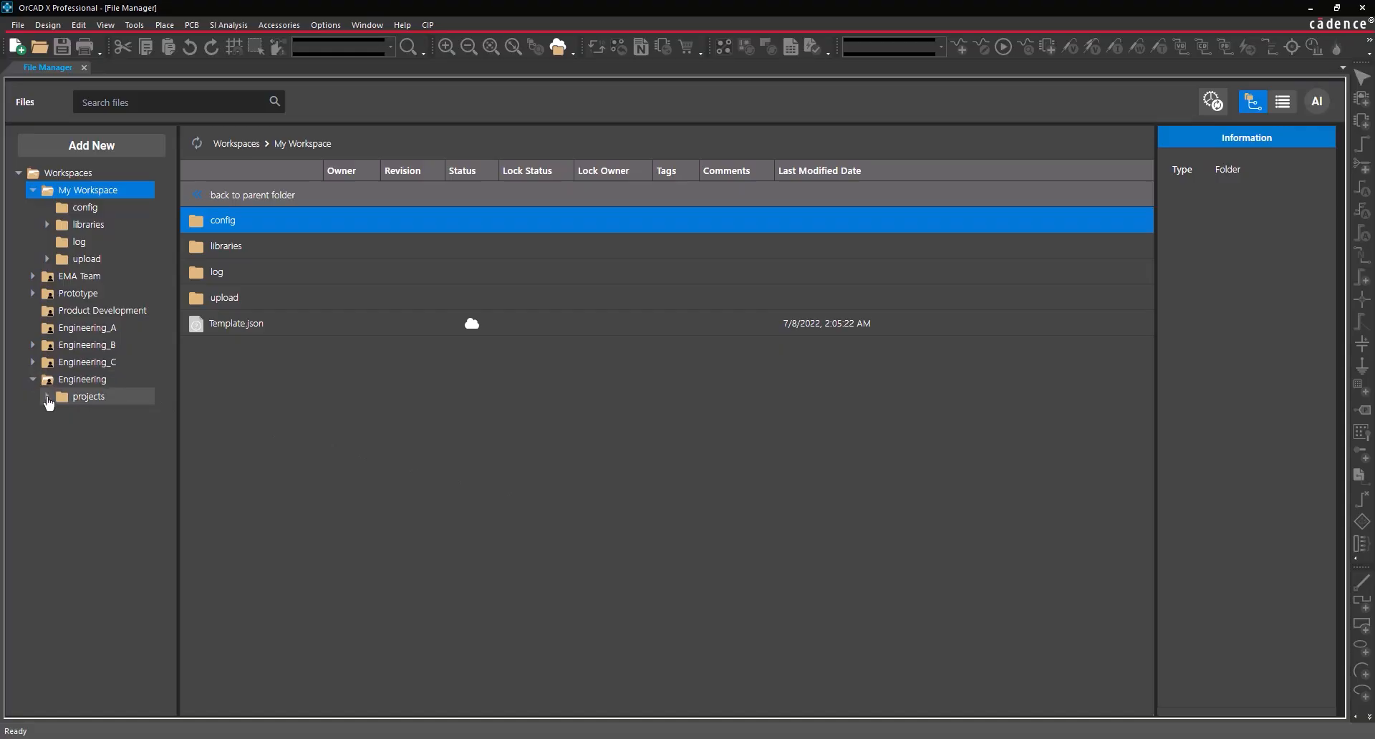
click(47, 398)
click(89, 414)
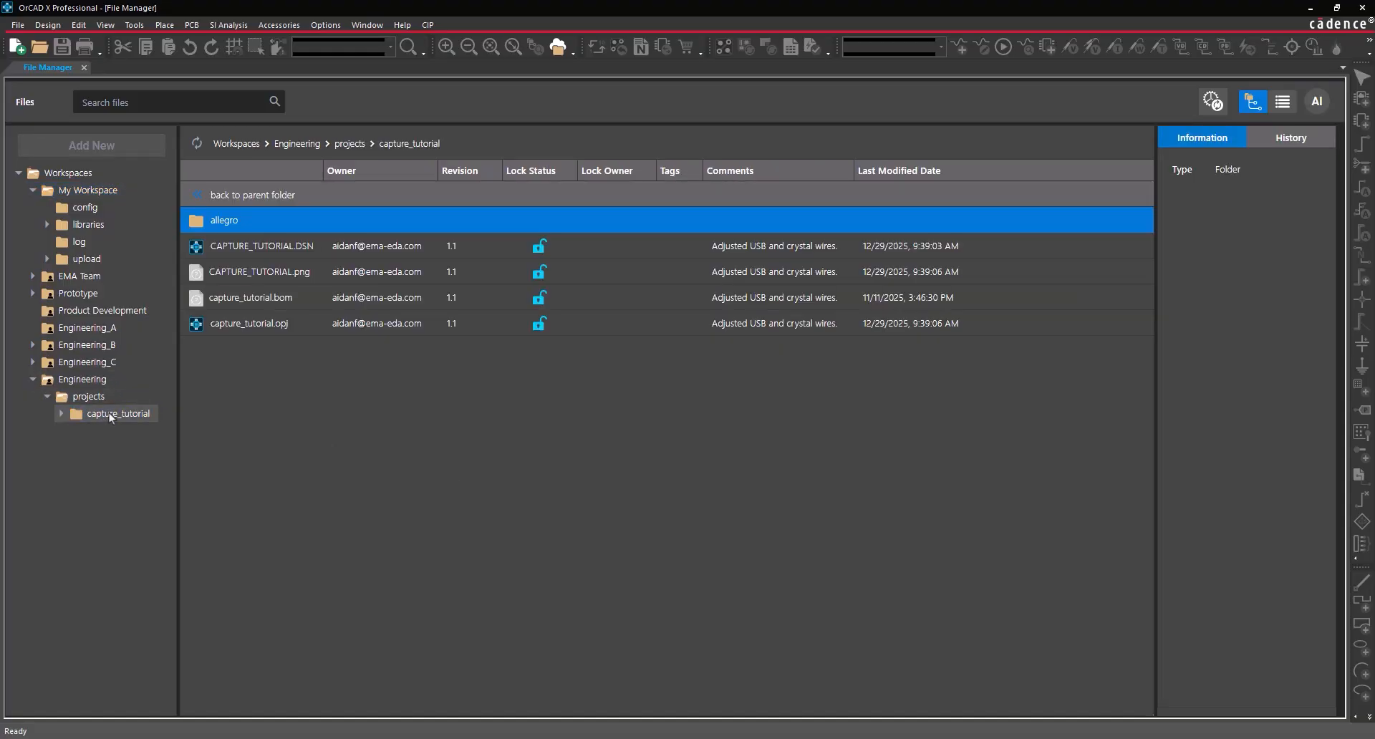
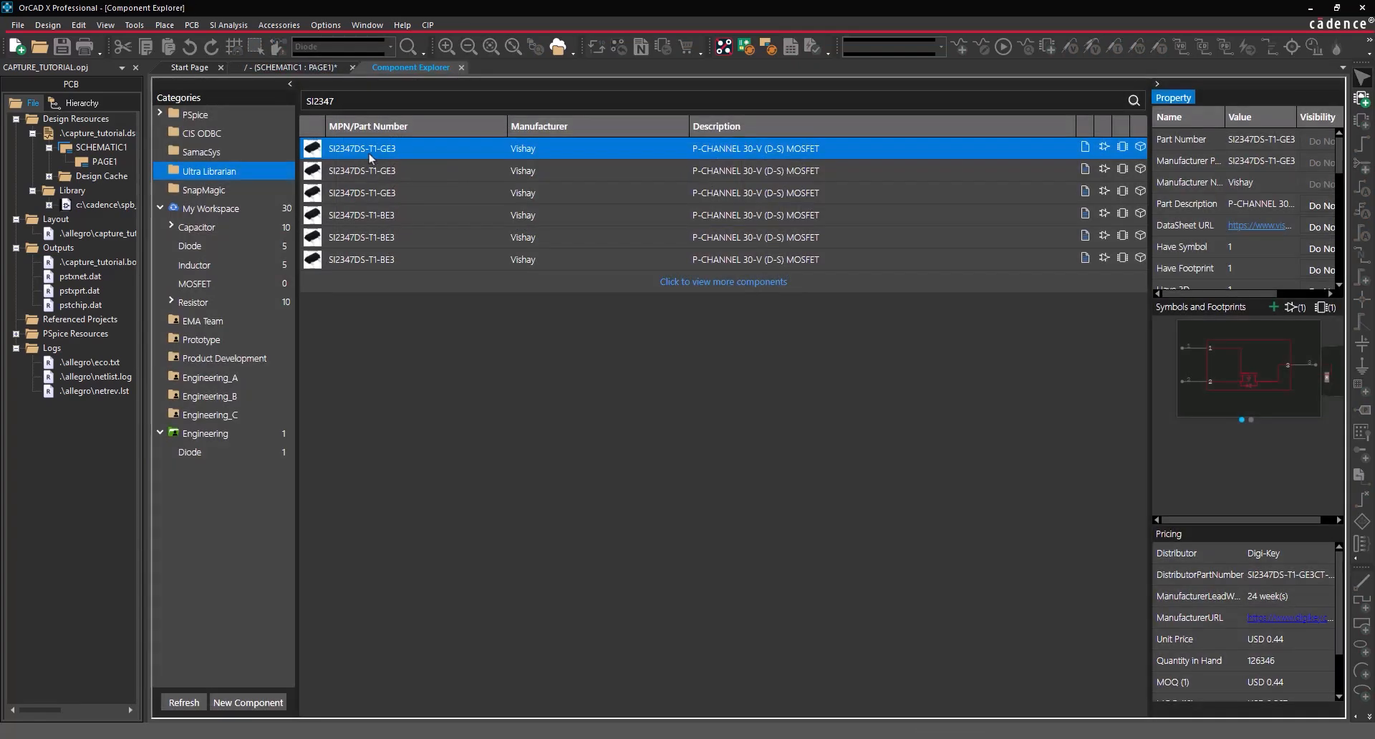
- Set the SI2347DS-T1-GE3 part's lifecycle to Active and tick its chipOutpostPart, family and leadStatus properties
right_click(368, 153)
click(394, 184)
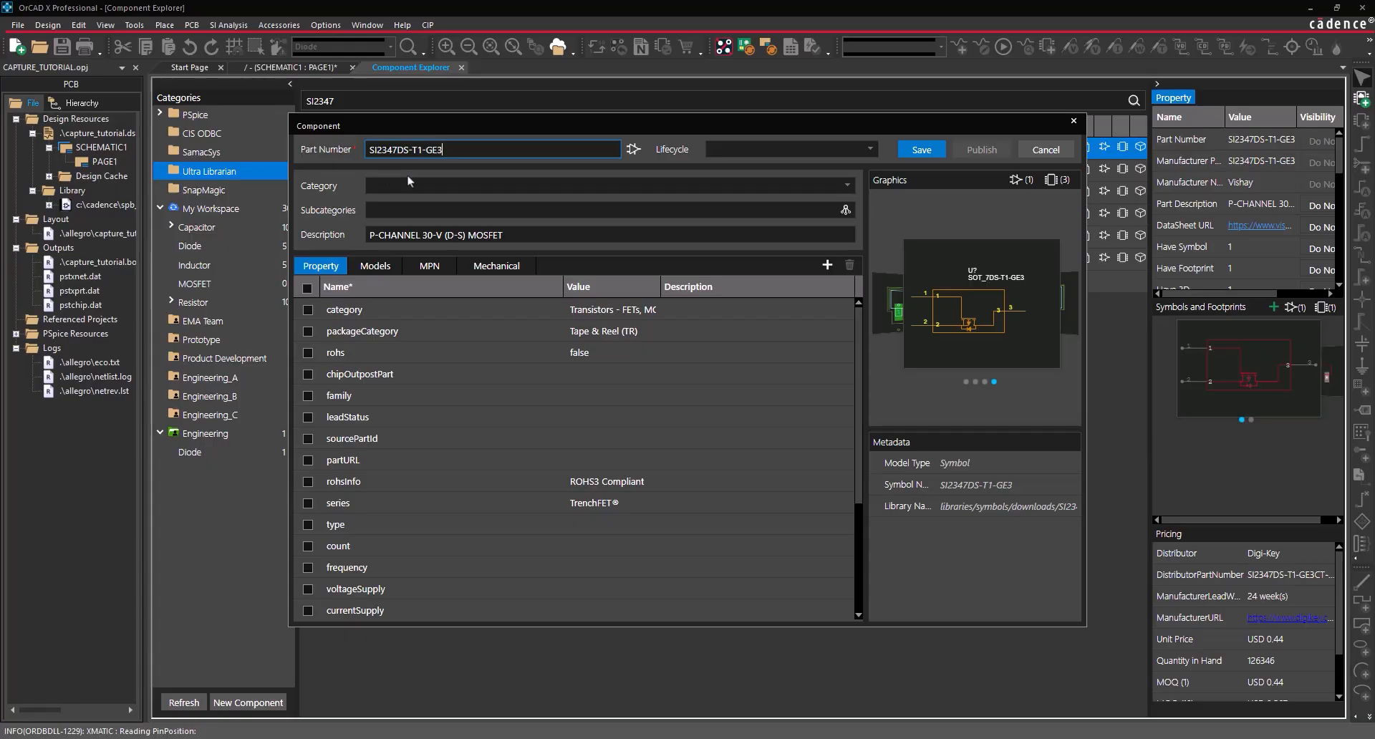
click(759, 149)
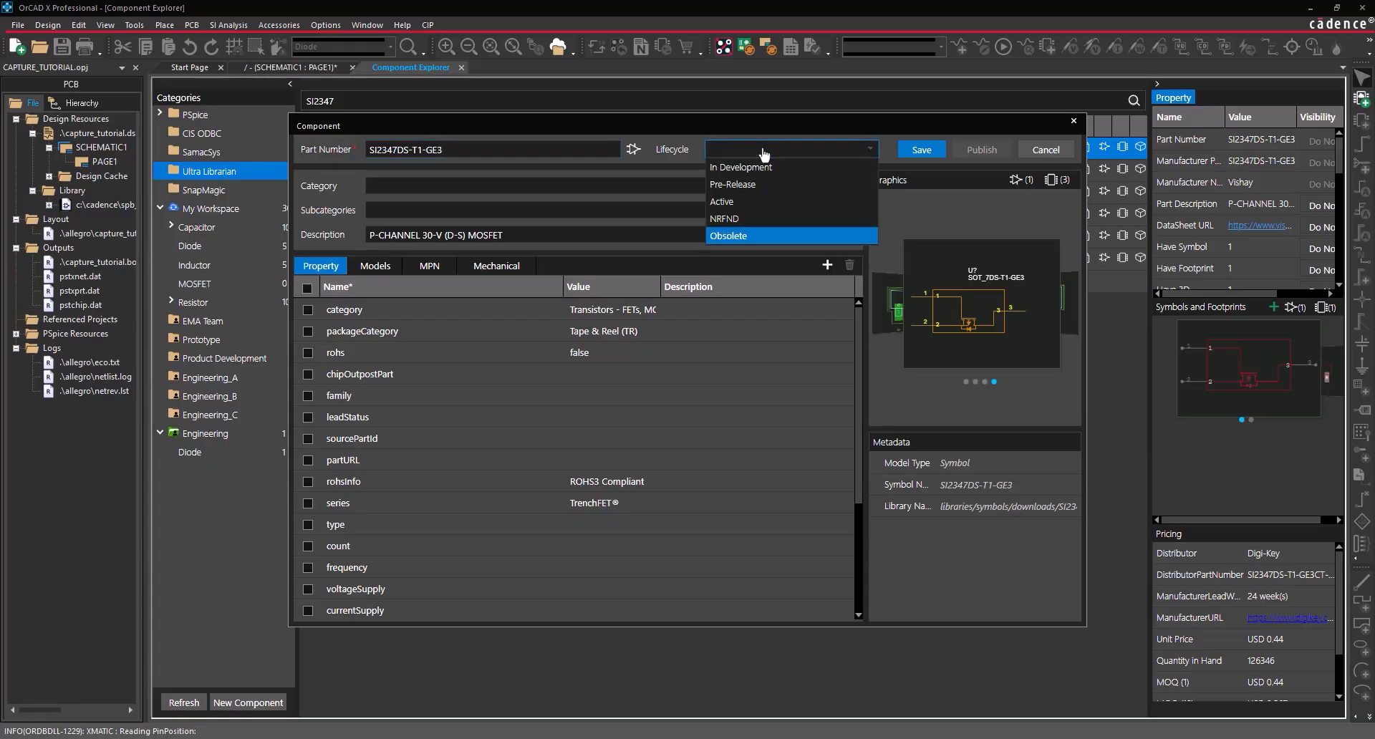
click(727, 201)
click(308, 374)
click(308, 396)
click(308, 417)
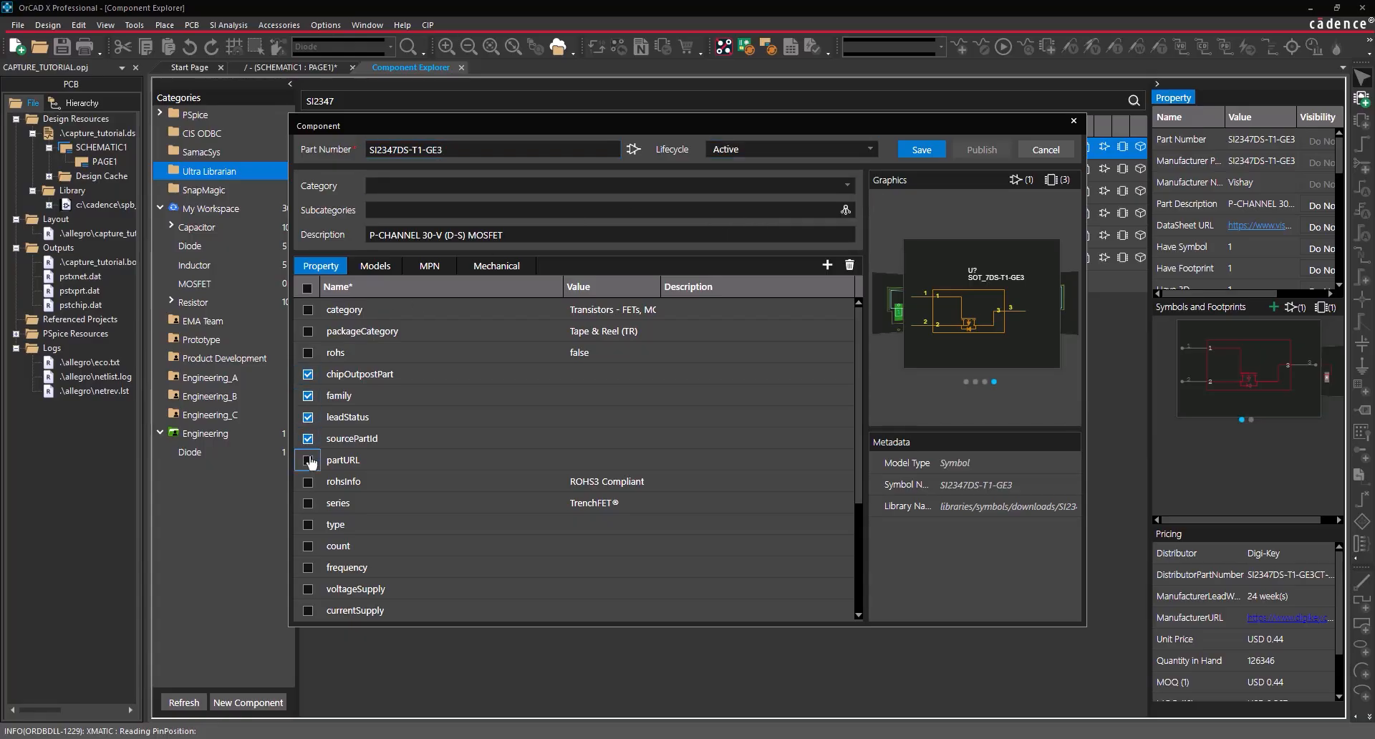
scroll(316, 458, down, 3)
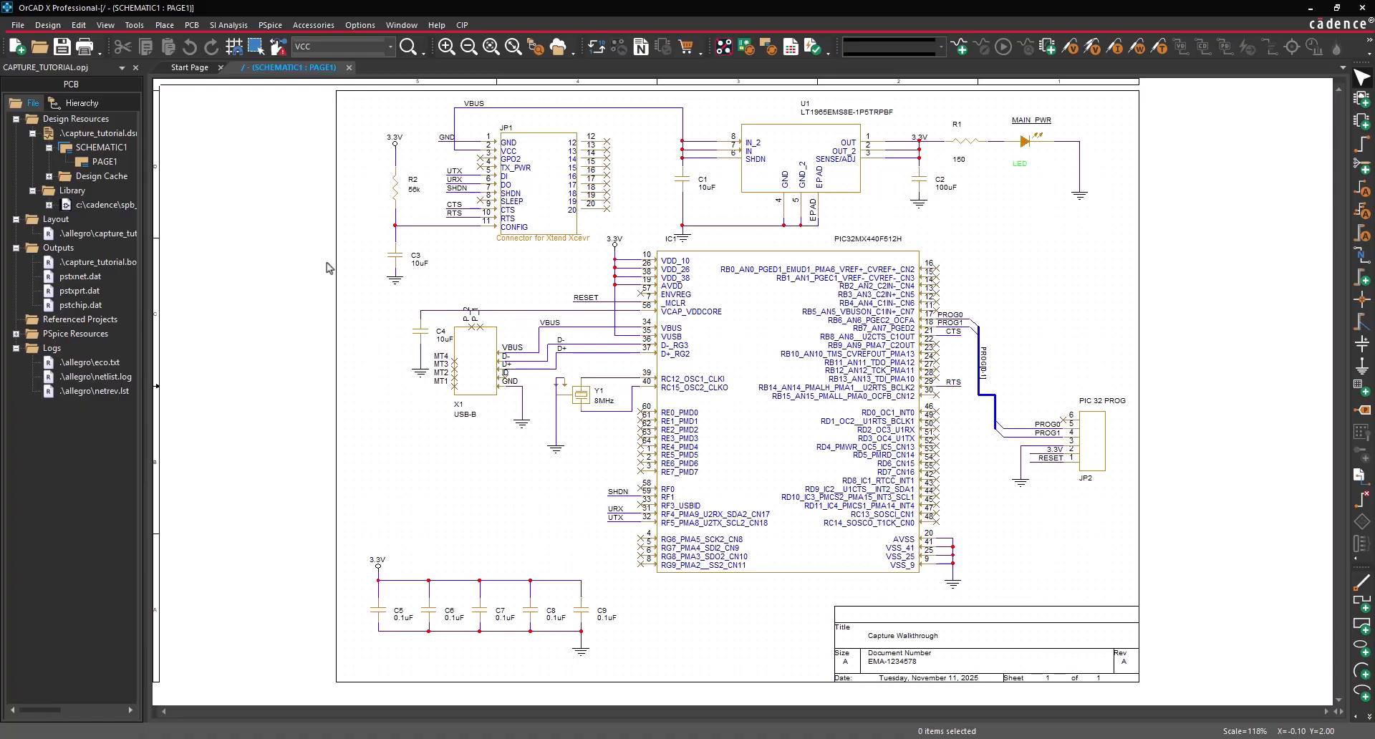
- Use Place > Component to reopen the Component Explorer on the PSpice list
click(164, 25)
click(177, 61)
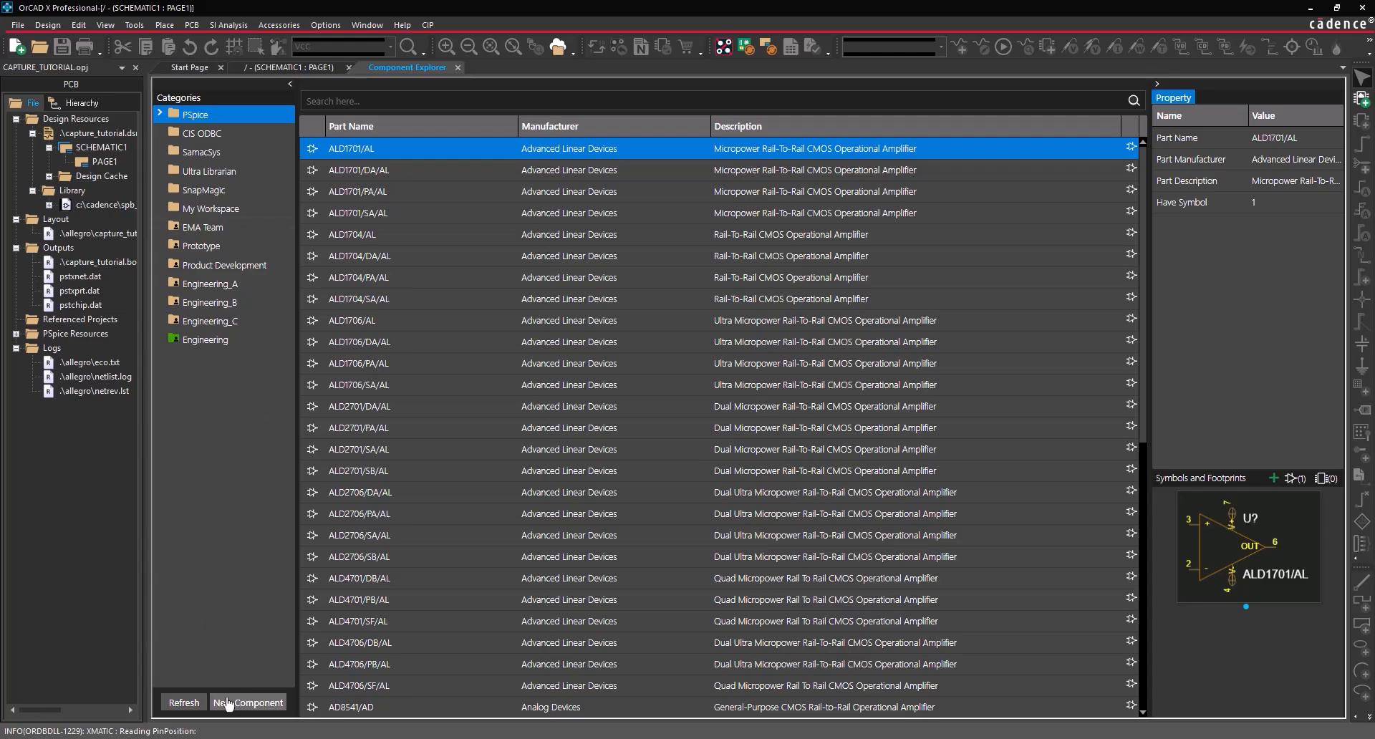
- Create a new component named NTE5800 with Active lifecycle in the Diode category
click(227, 704)
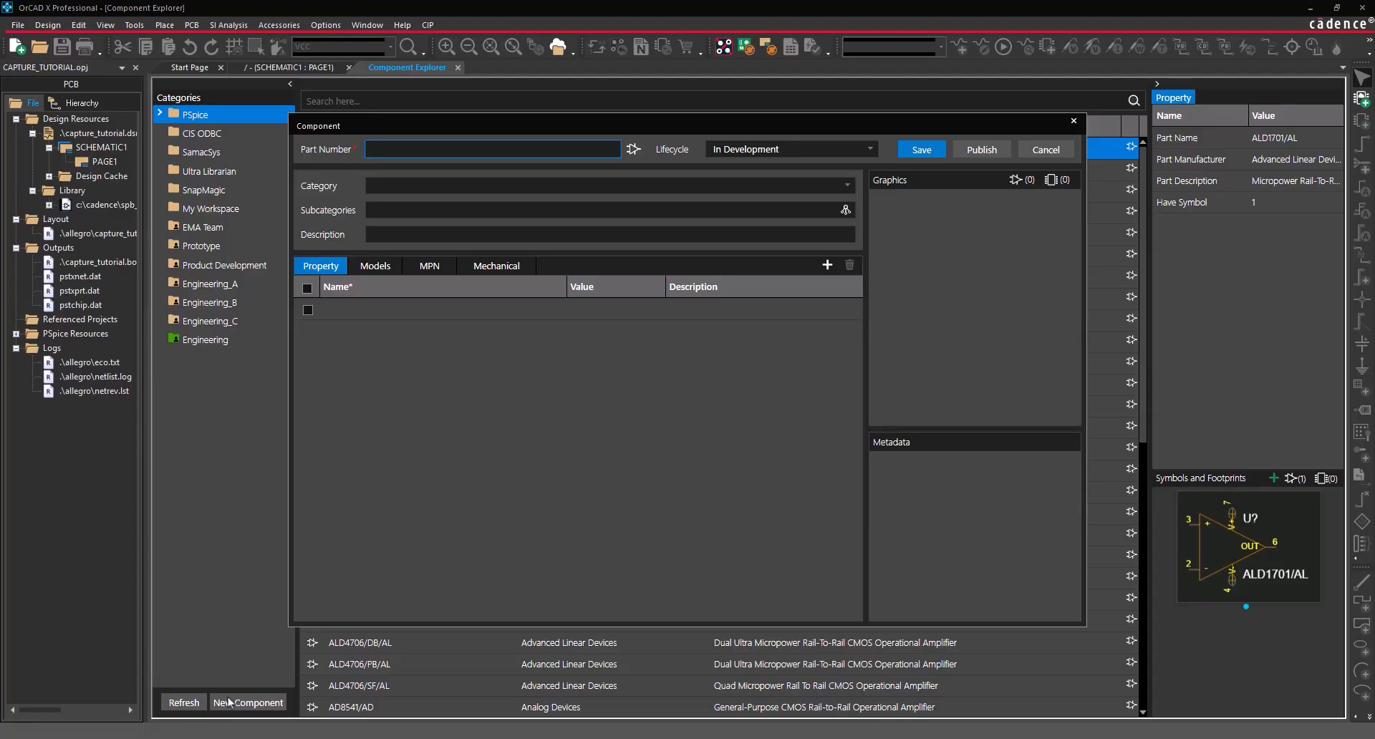
text(NTE5800)
click(792, 150)
click(762, 203)
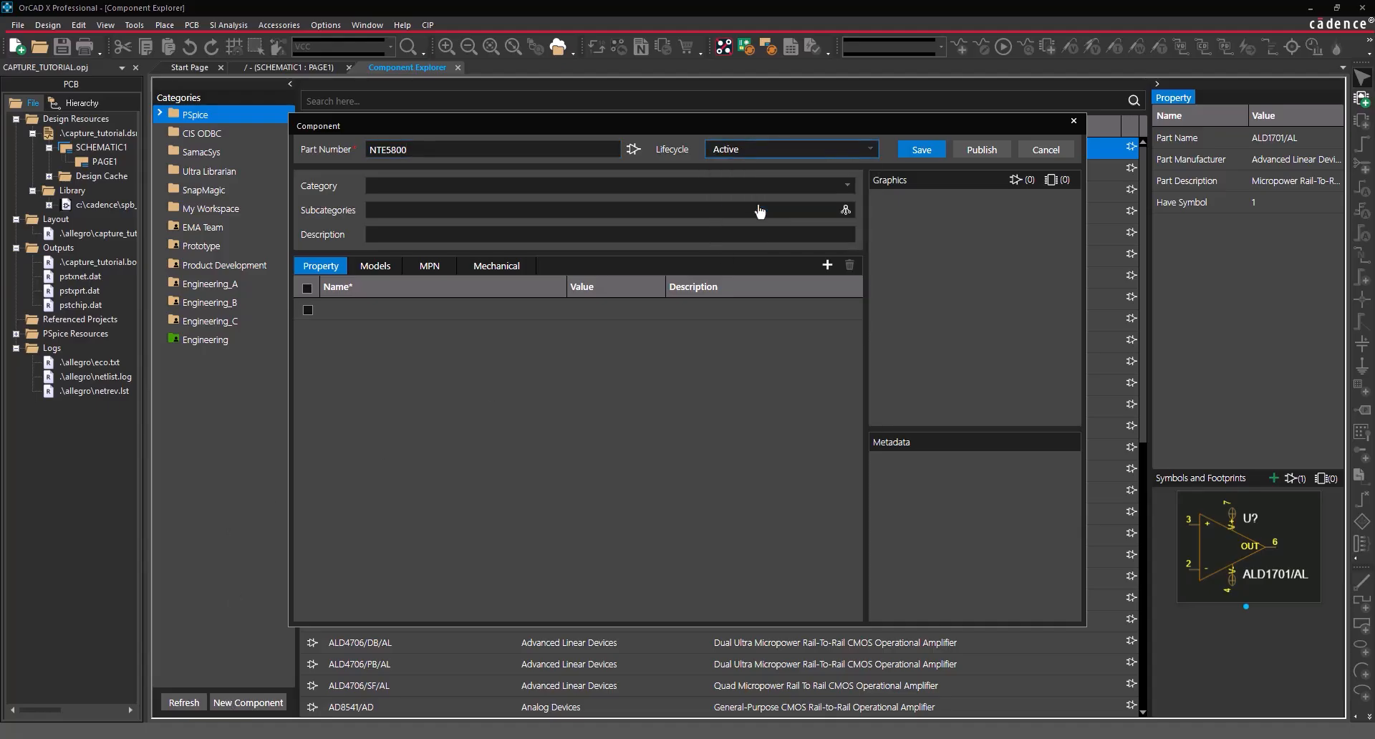
click(706, 188)
click(398, 240)
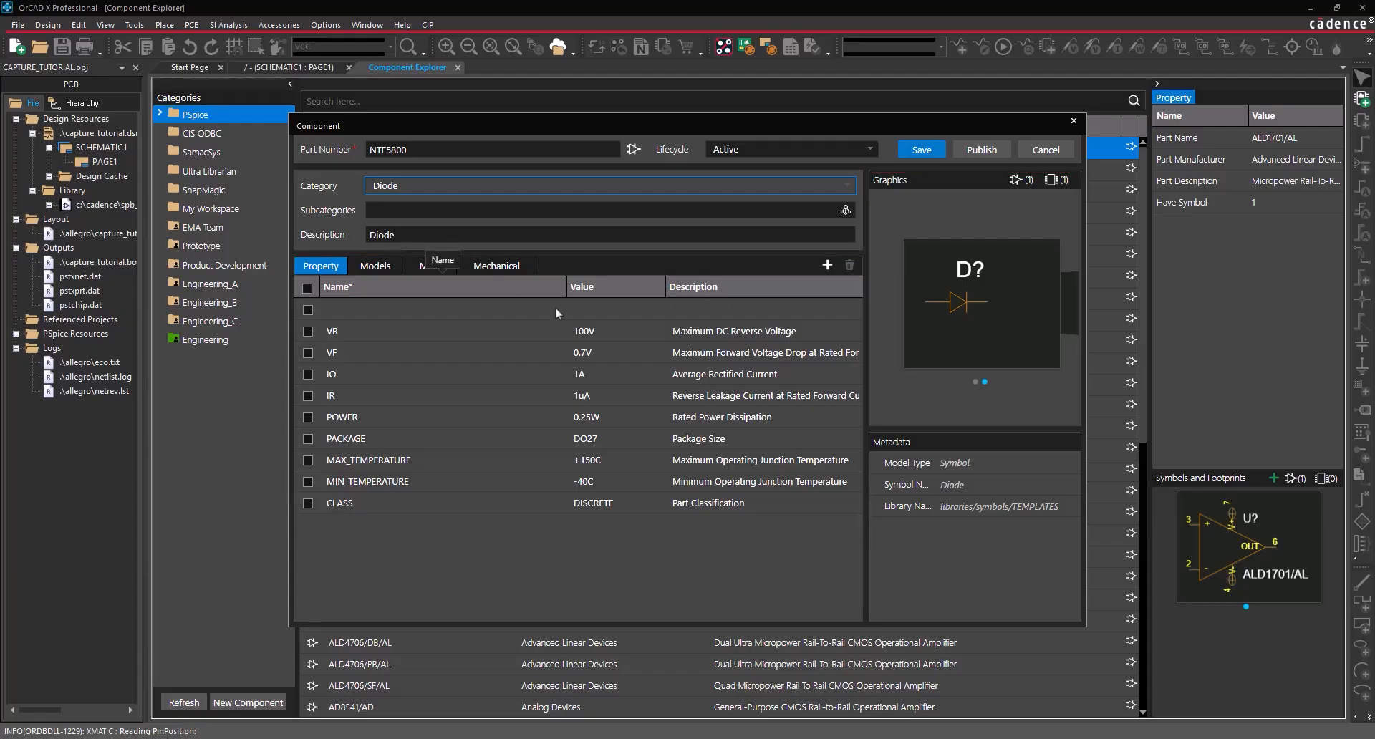
- Enter the NTE5800 ratings VR 50V, VF 1.2V, IO 3A and IR 500uA
click(598, 330)
key(ctrl+a)
text(50V)
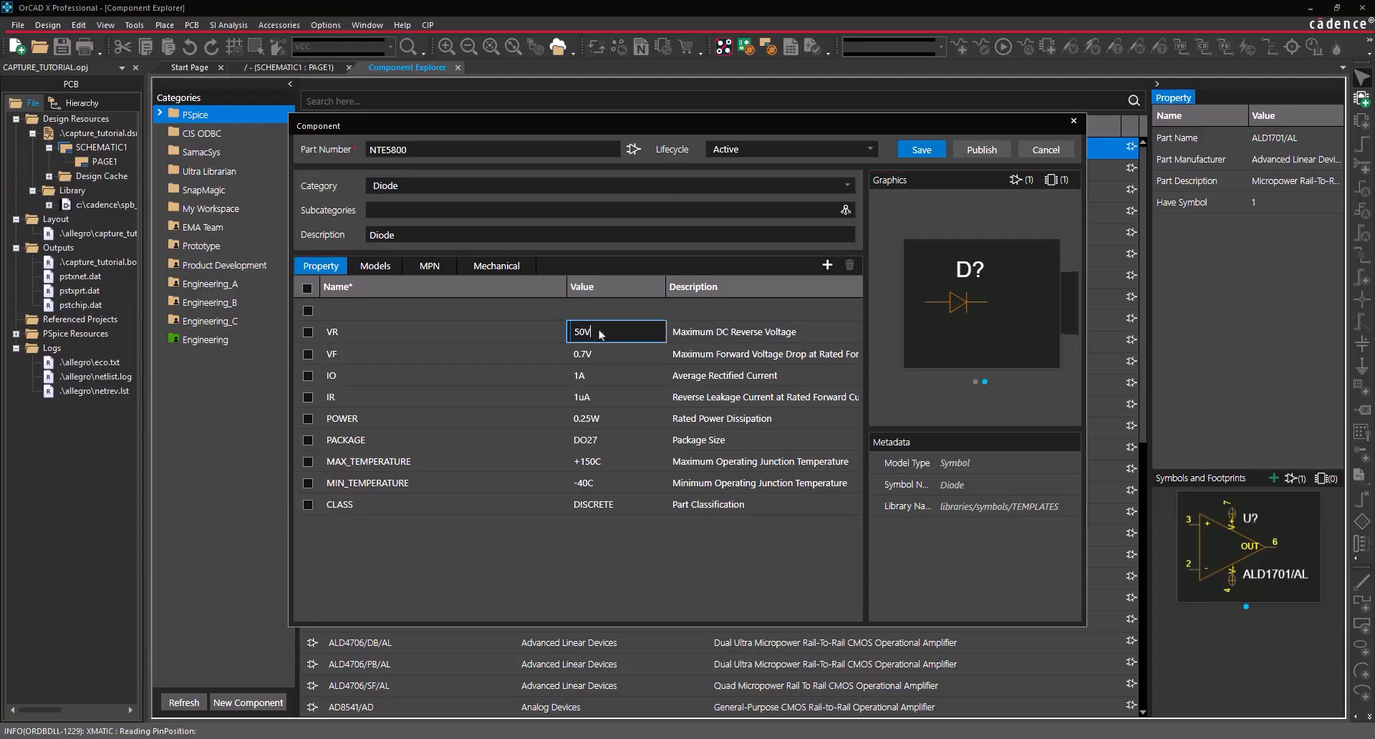
key(Return)
text(1.2V)
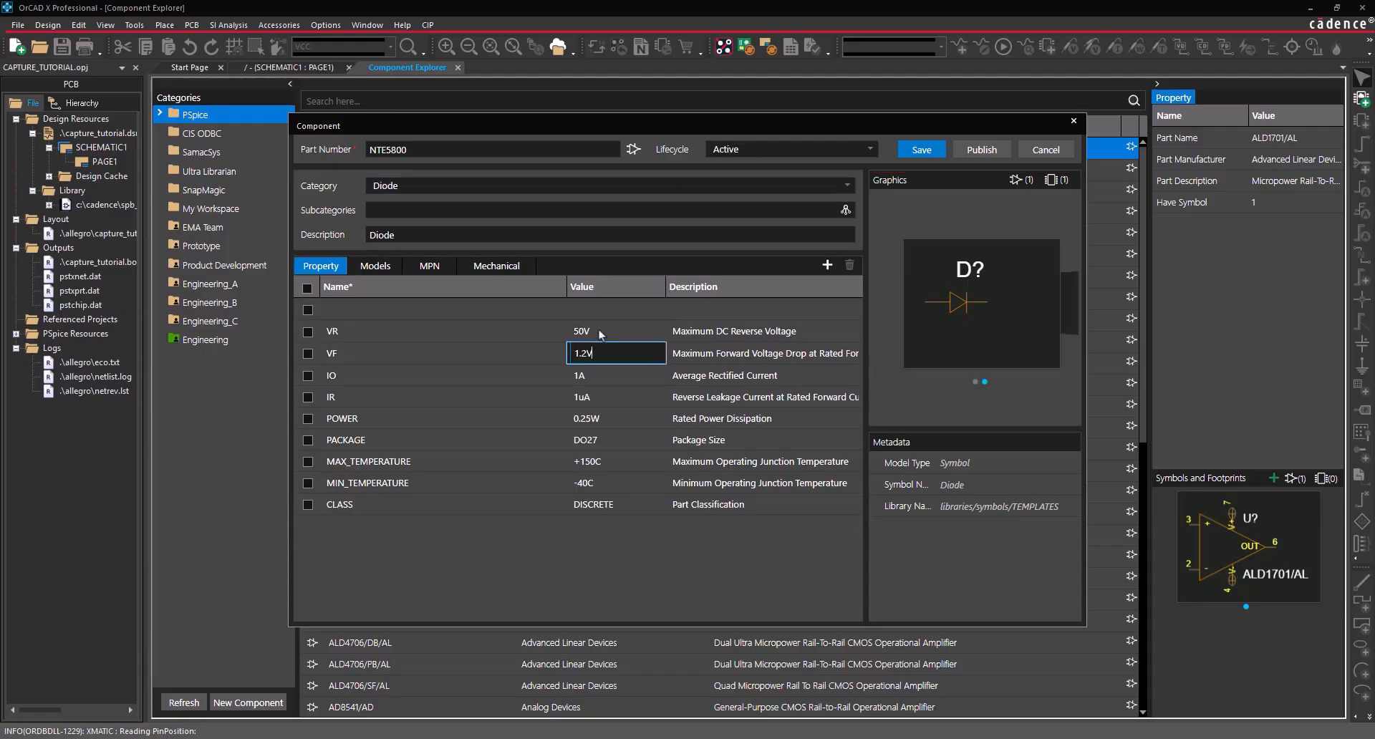
key(Return)
text(3A)
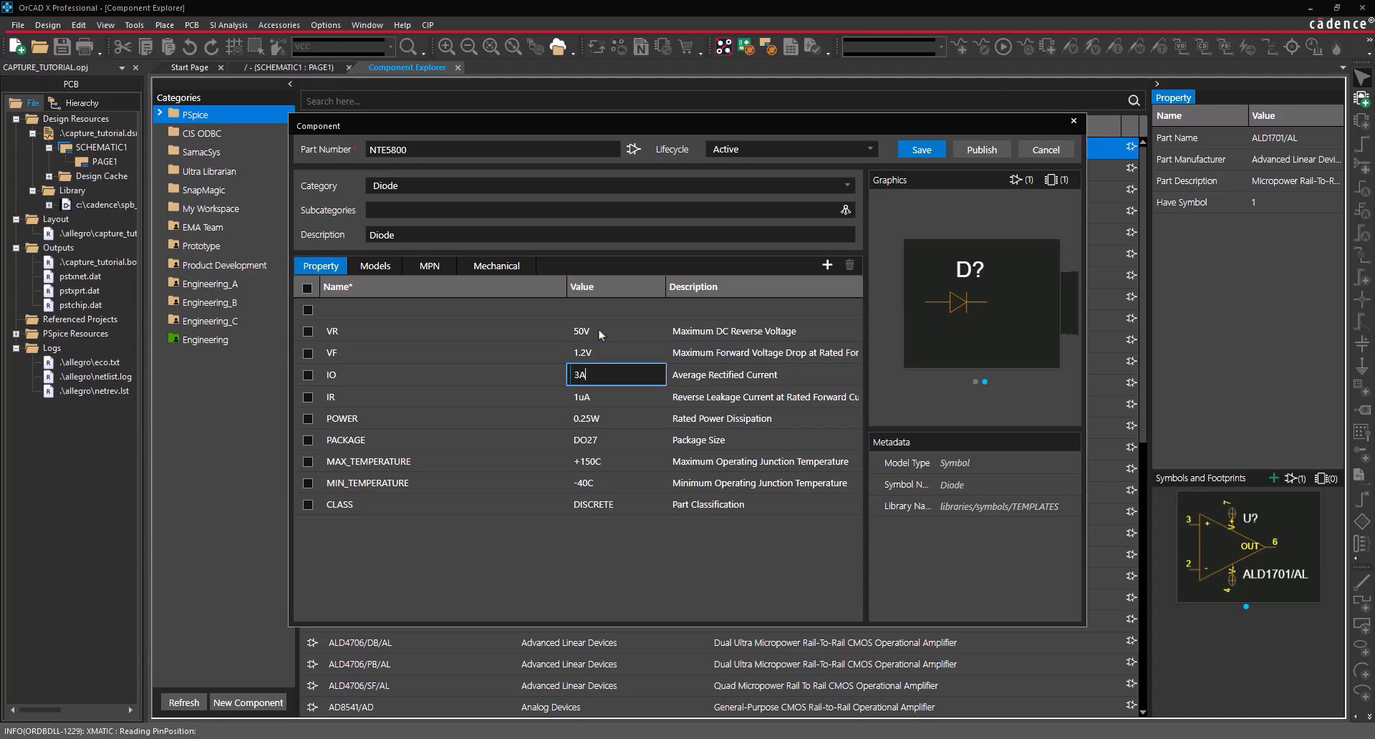
key(Return)
text(500uA)
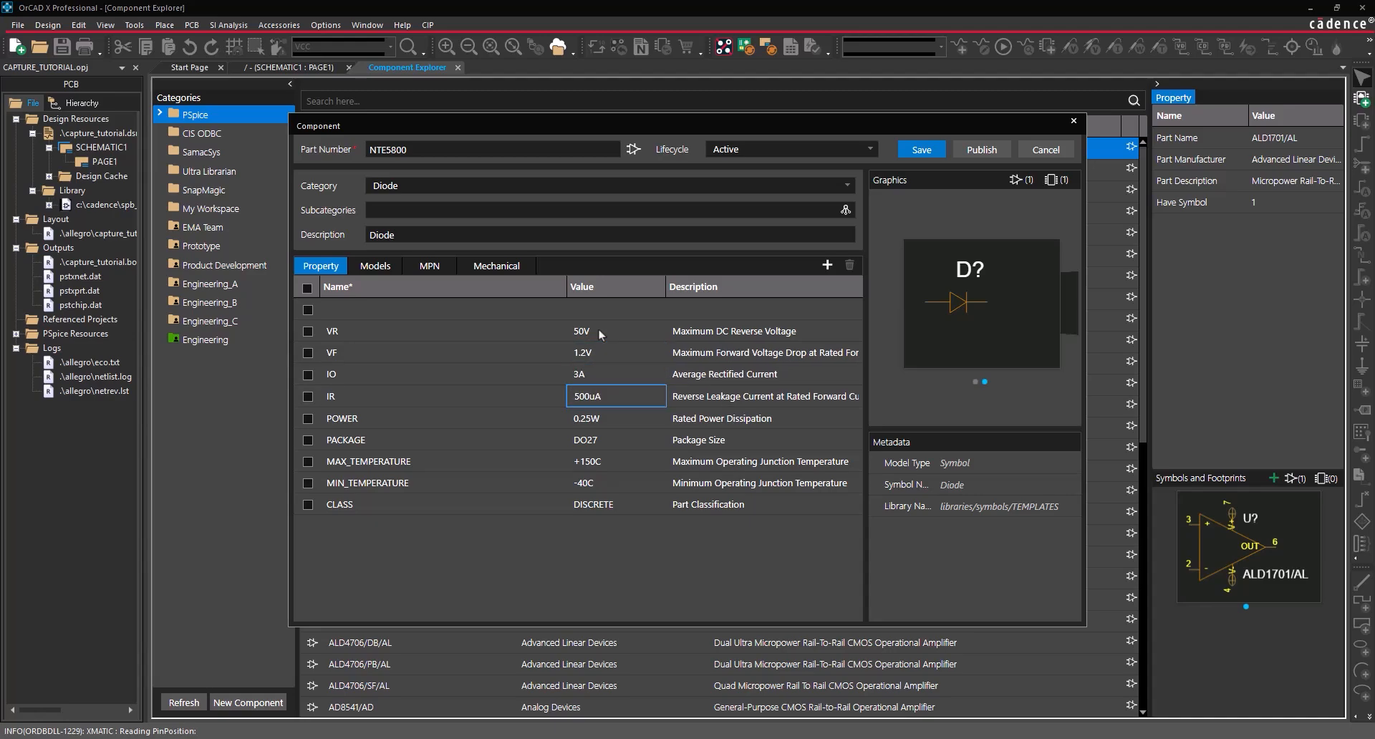
key(Return)
- Set POWER to 5W and the temperature limits to +125C and -65C
text(5W)
key(Return)
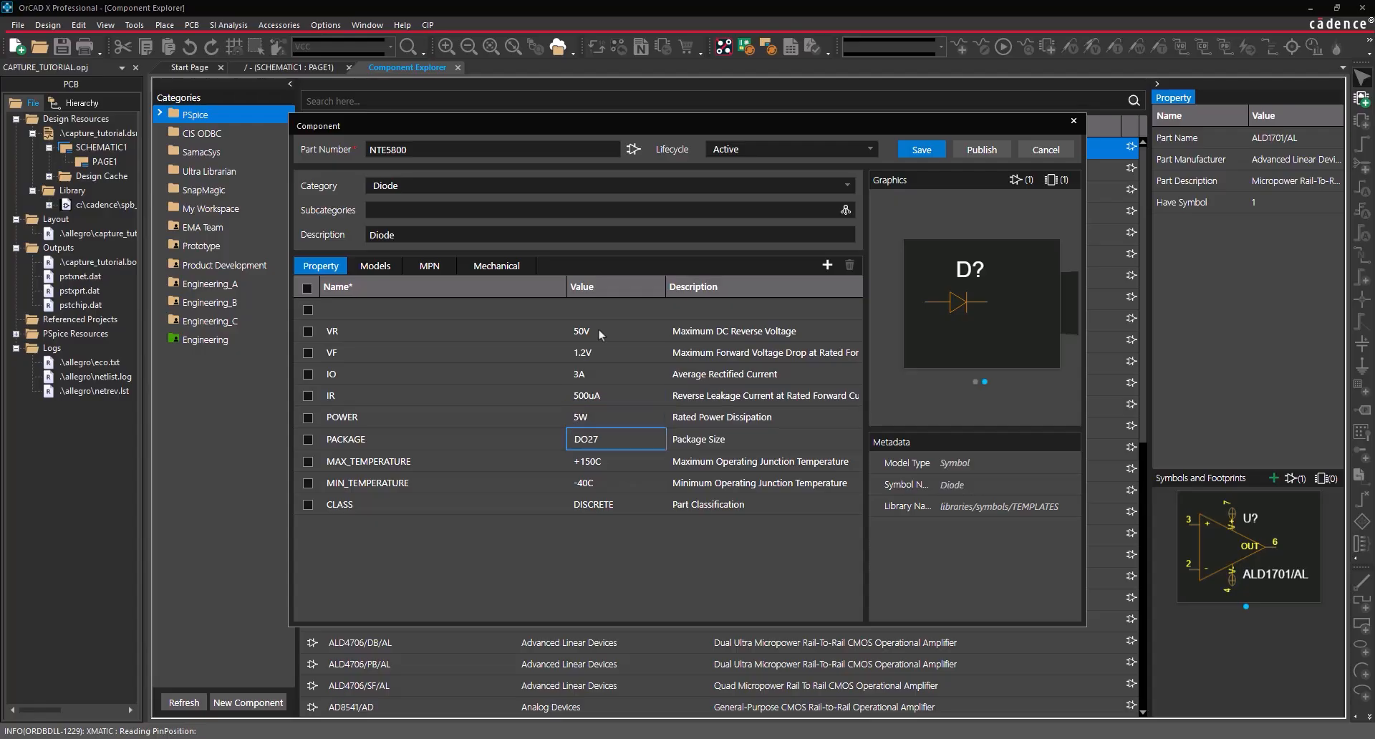
key(Return)
text(+125C)
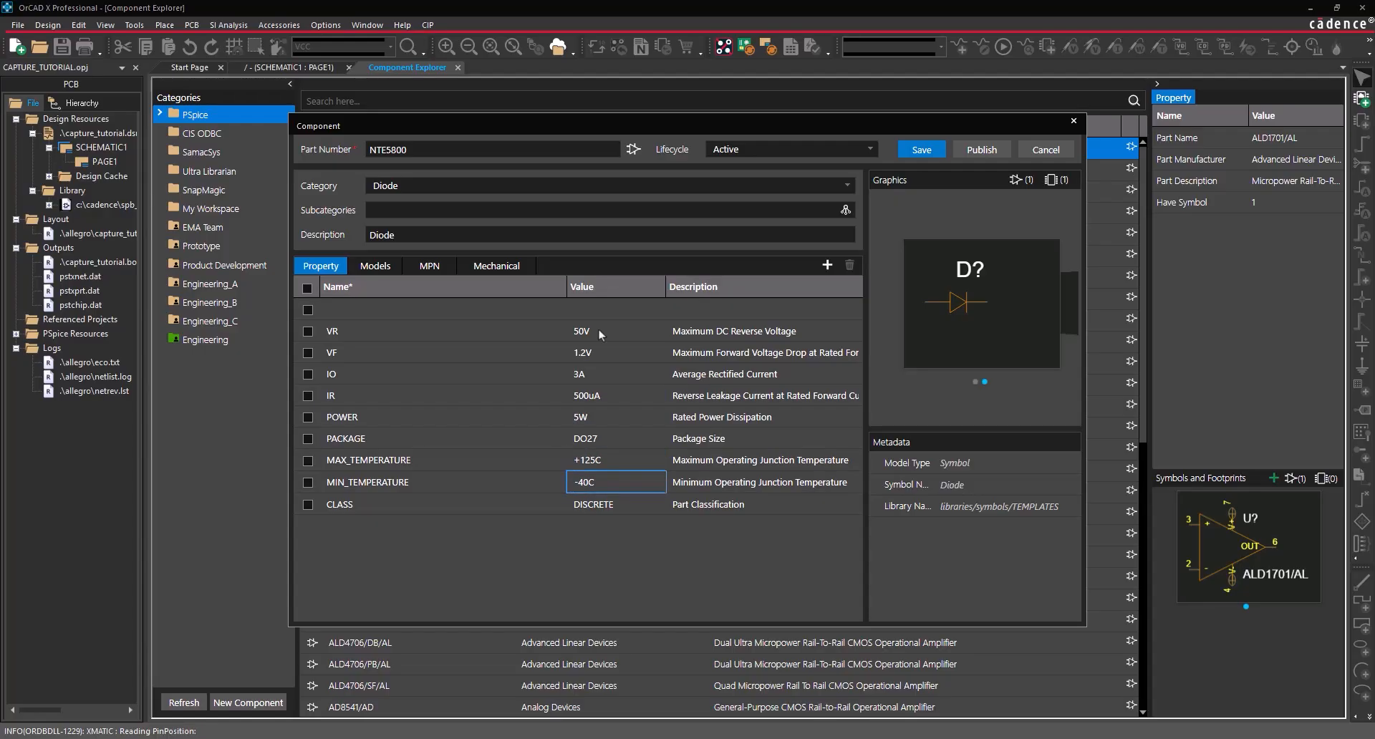
text(-65C)
- Save the NTE5800 part and start publishing it from My Workspace > Diode
click(939, 152)
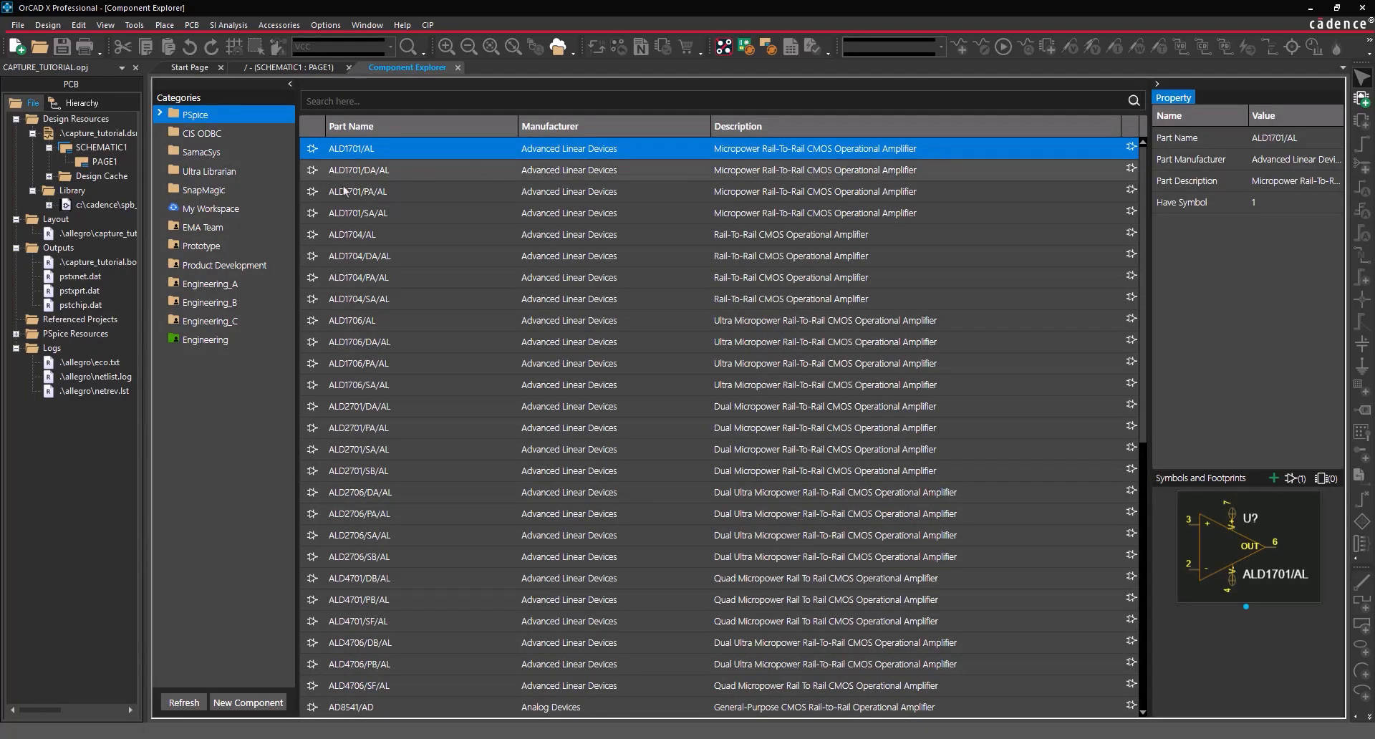
click(181, 211)
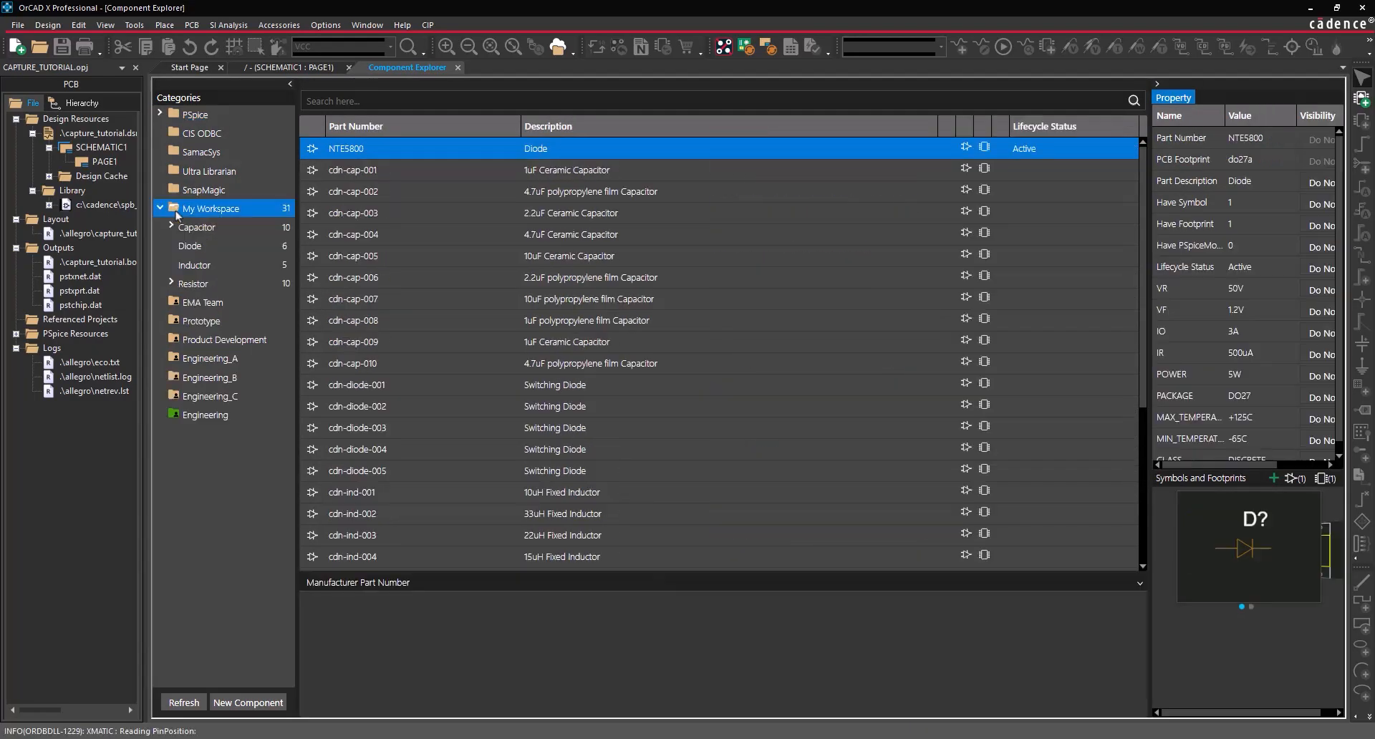
click(204, 248)
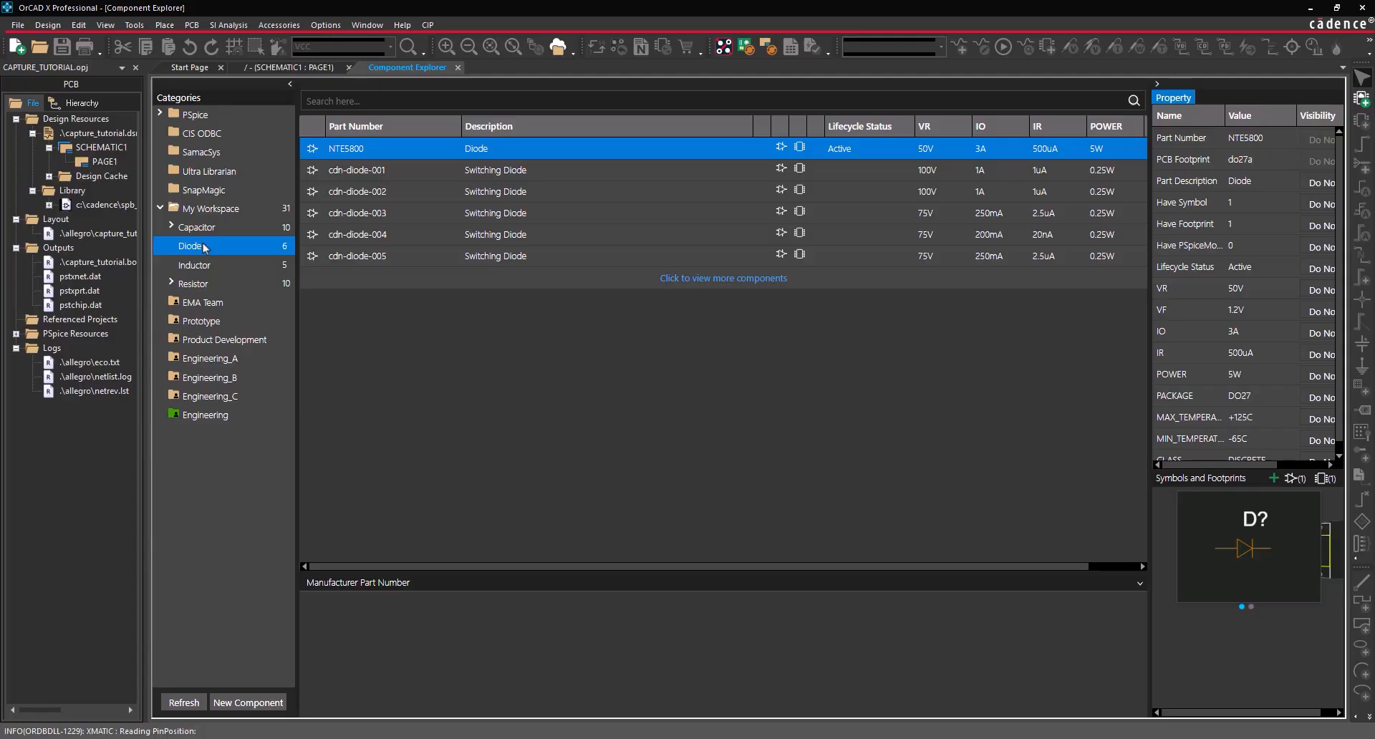
right_click(357, 153)
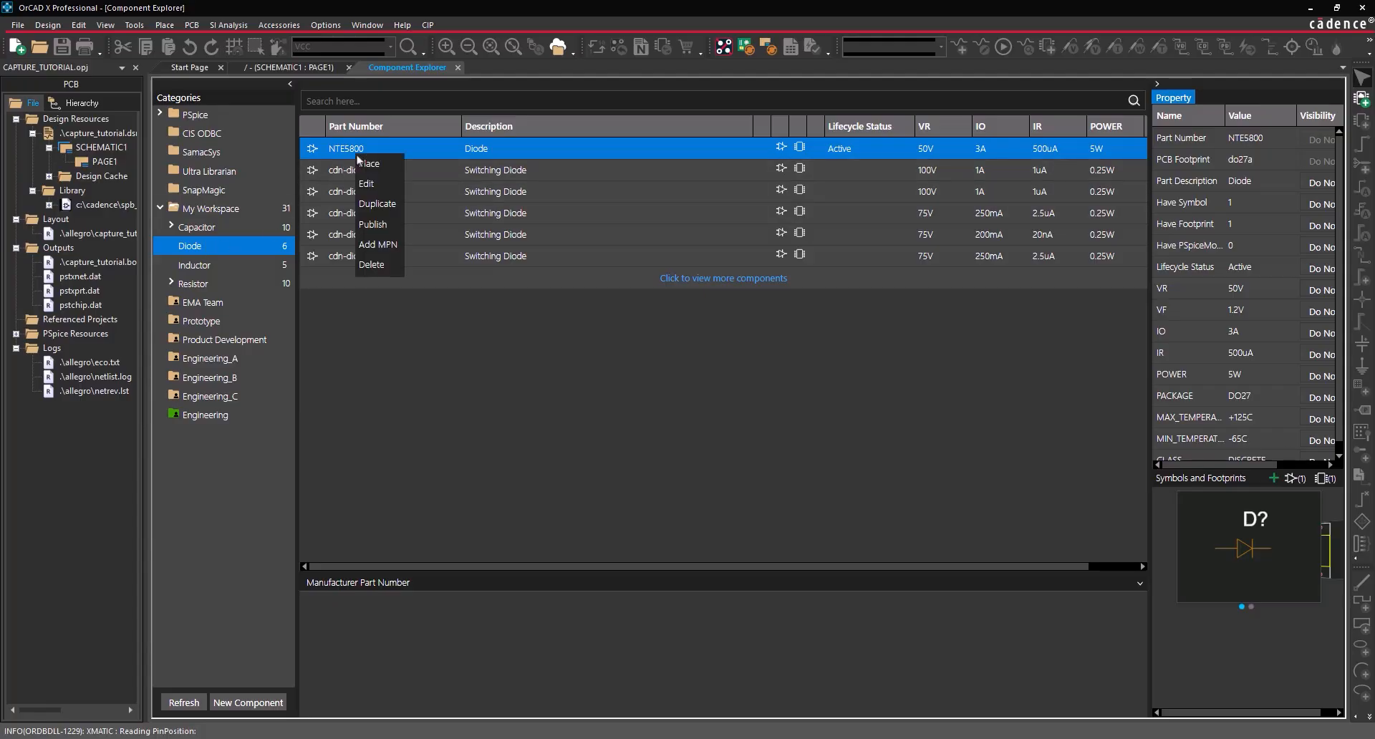
click(382, 224)
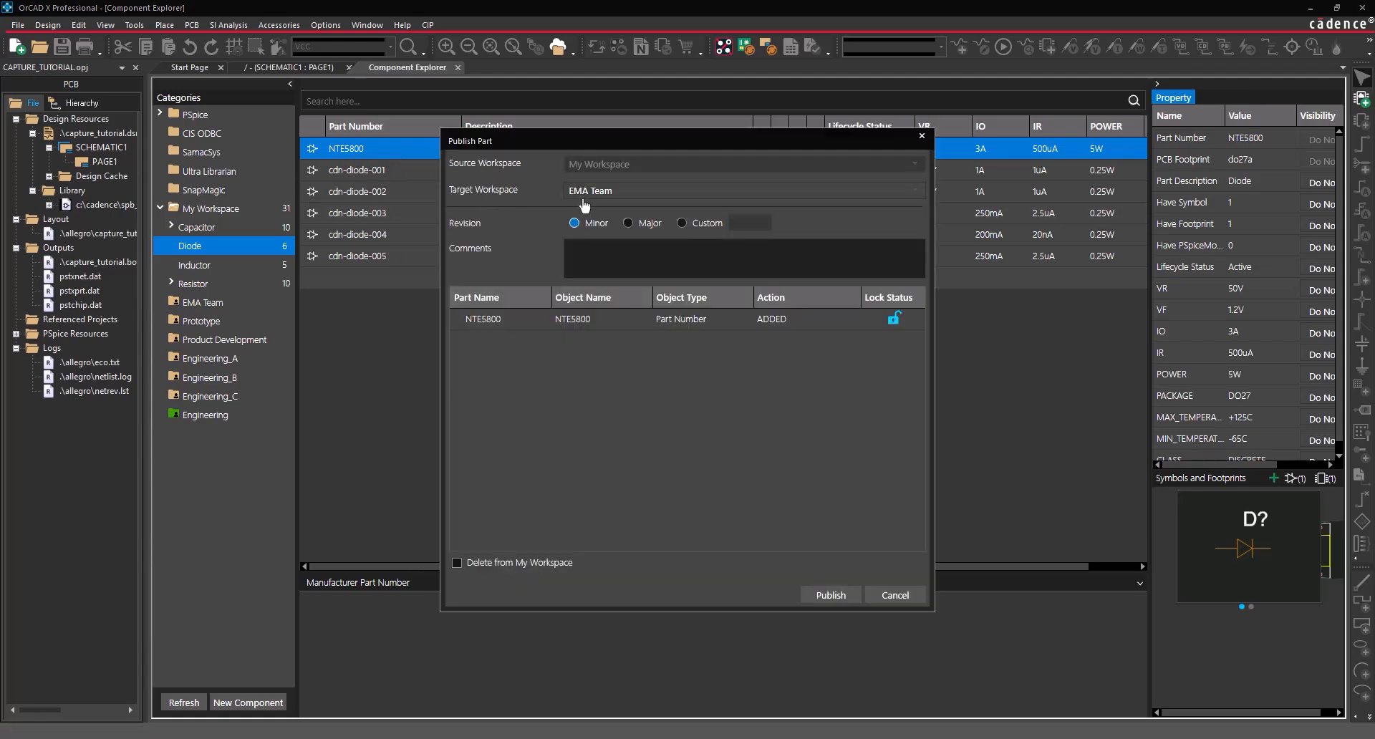
- Publish NTE5800 to Engineering as a Major revision commented 'Initial Push', deleting the local copy
click(609, 190)
click(594, 295)
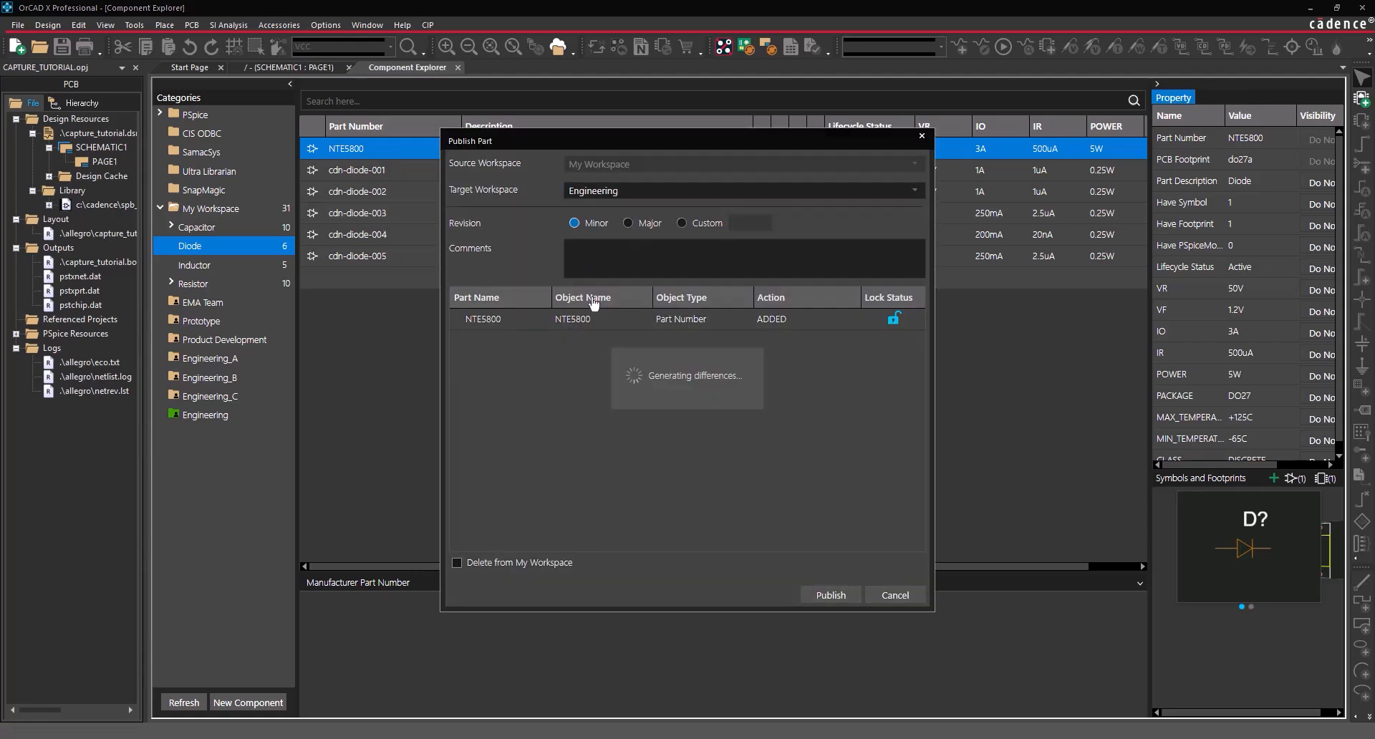
click(629, 224)
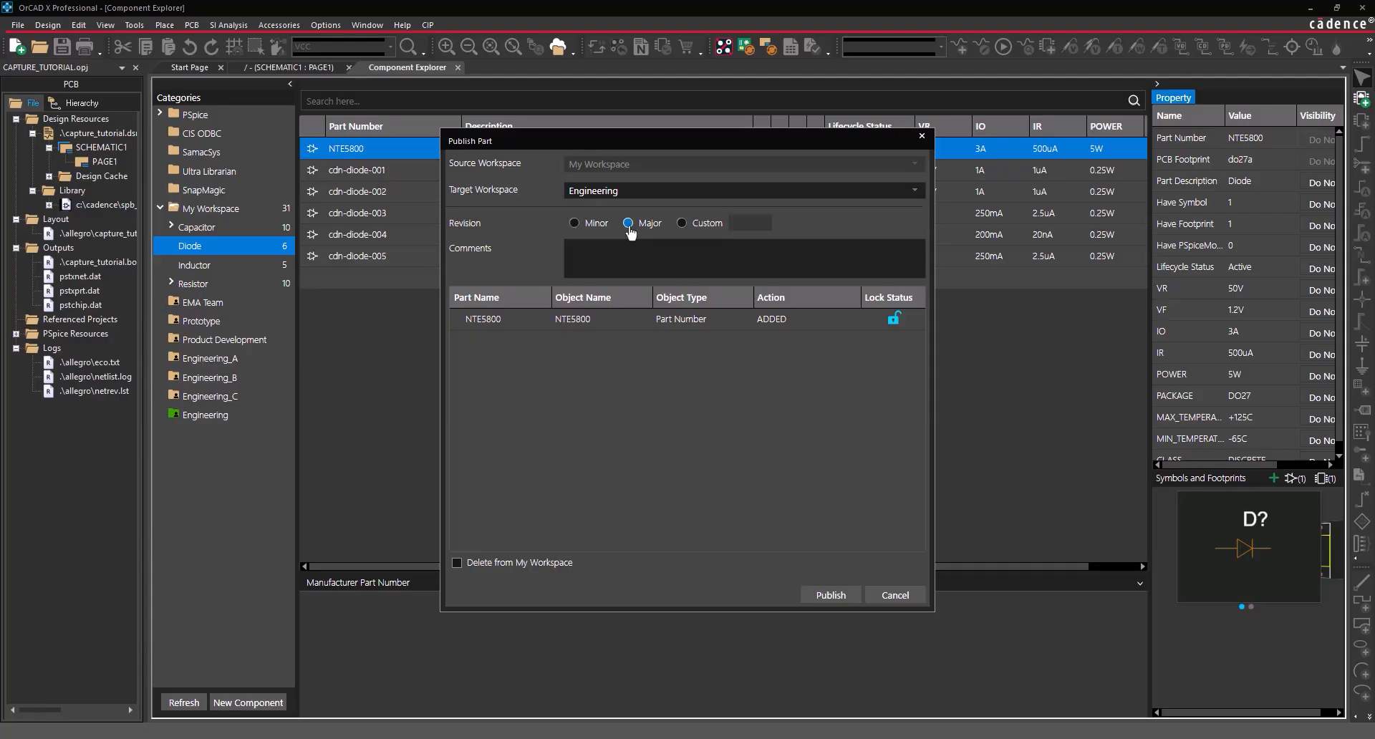
click(628, 248)
text(Initia)
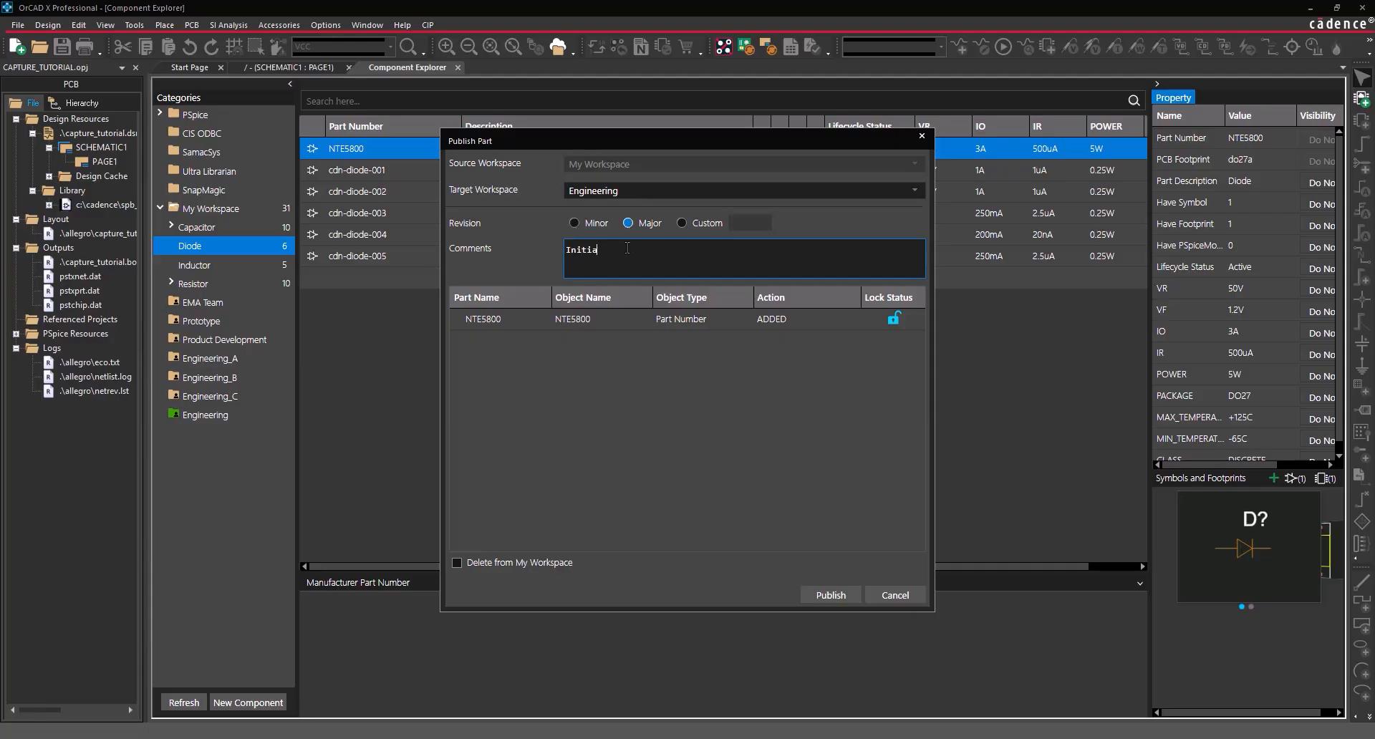
text(l Push)
click(554, 252)
click(459, 564)
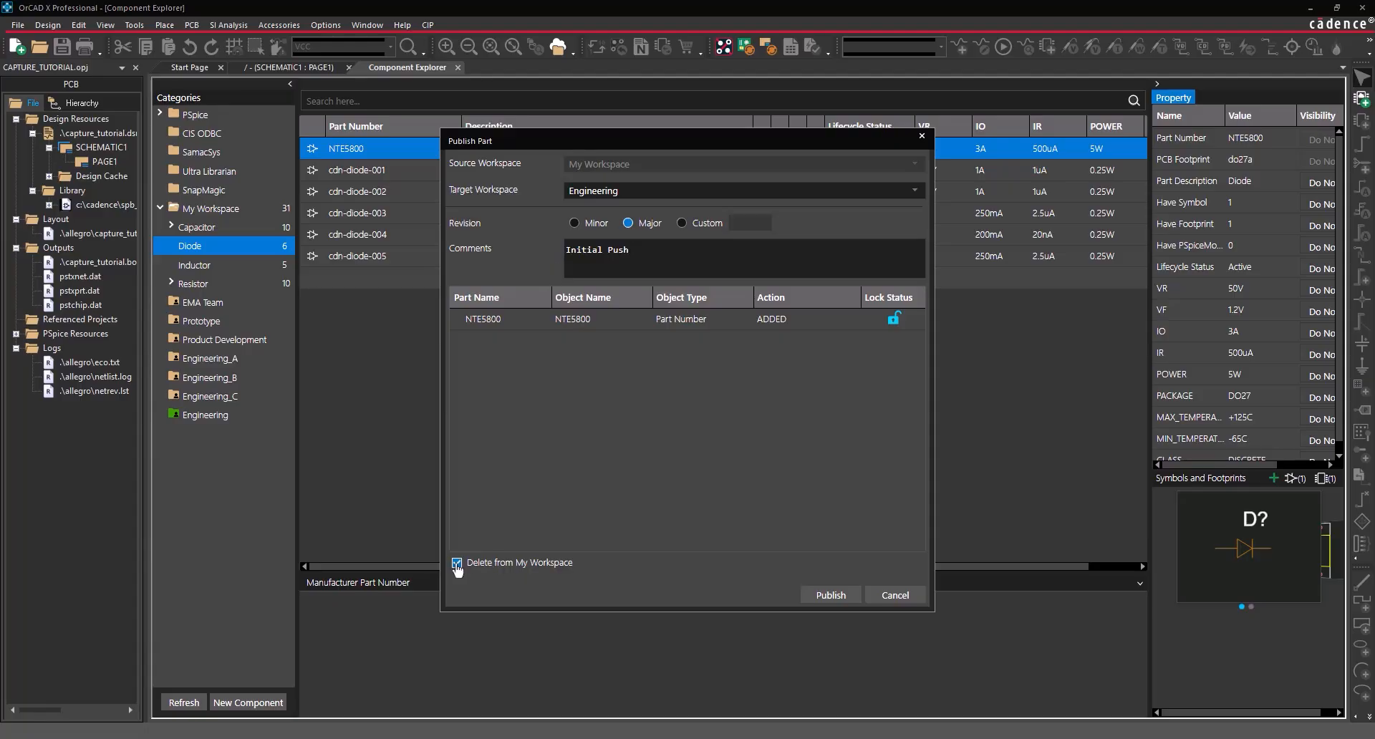
click(826, 597)
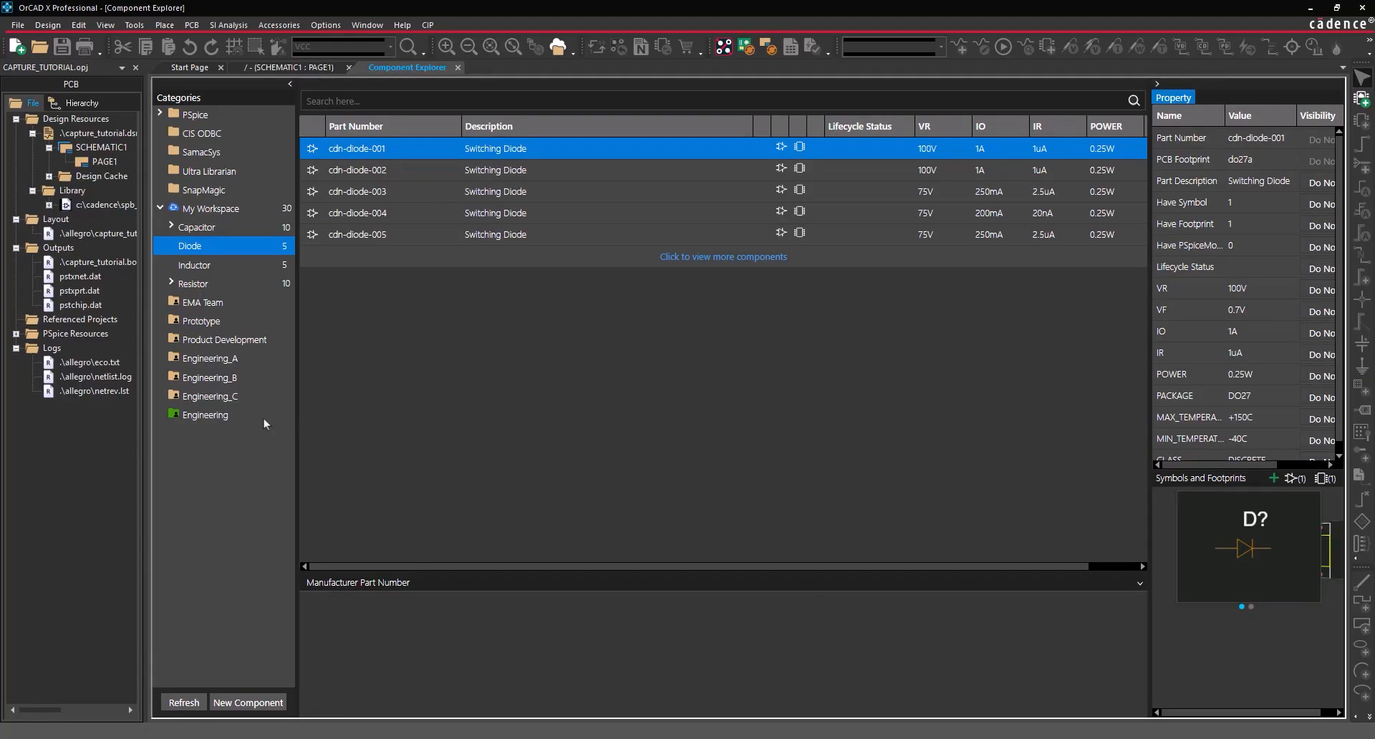
click(229, 417)
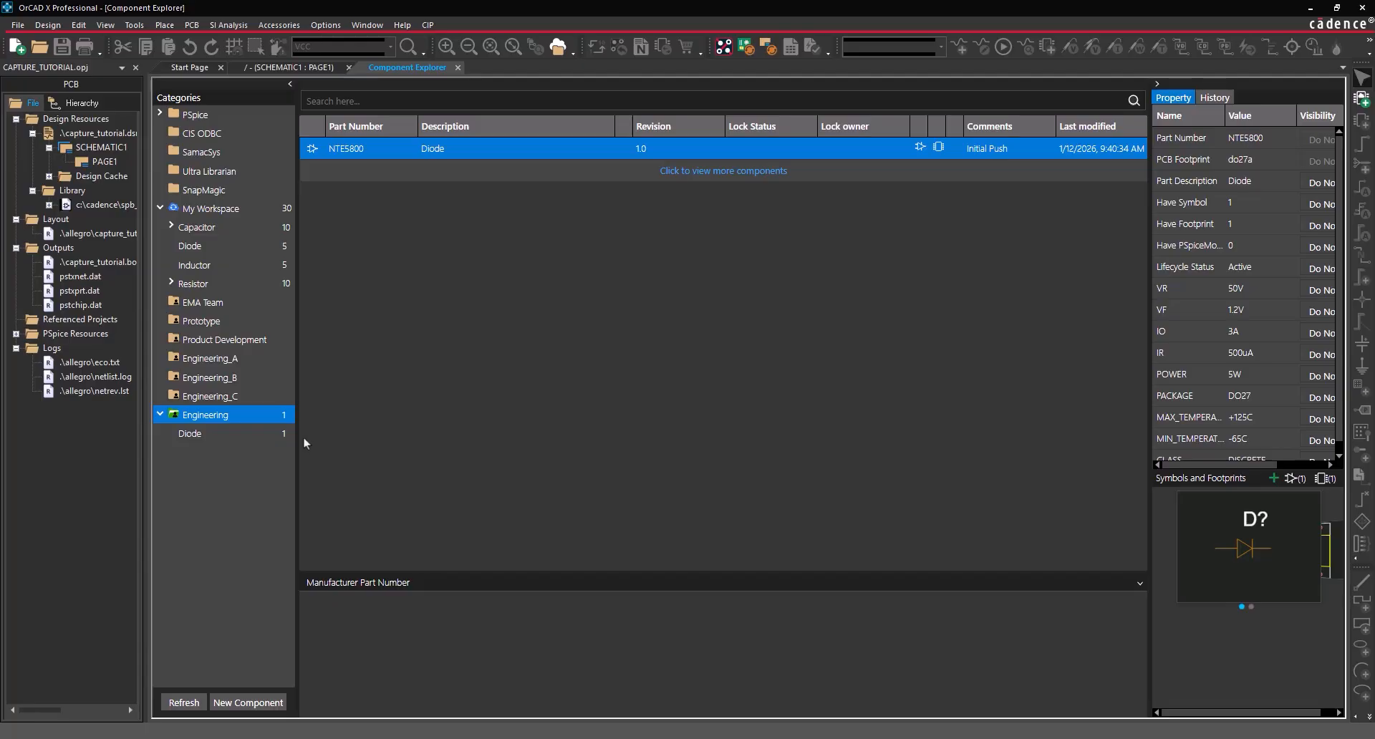
- Place one published NTE5800 diode, D1, on the schematic page
right_click(480, 147)
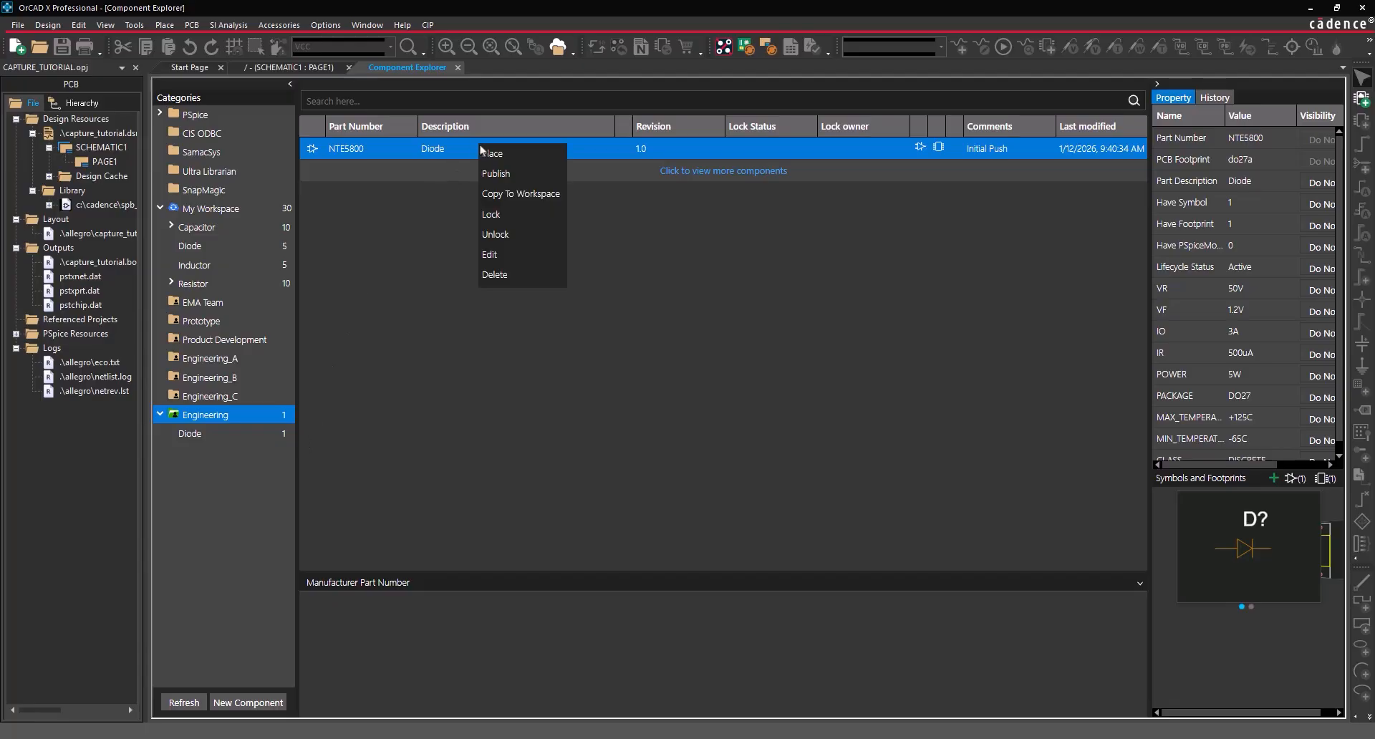
click(507, 154)
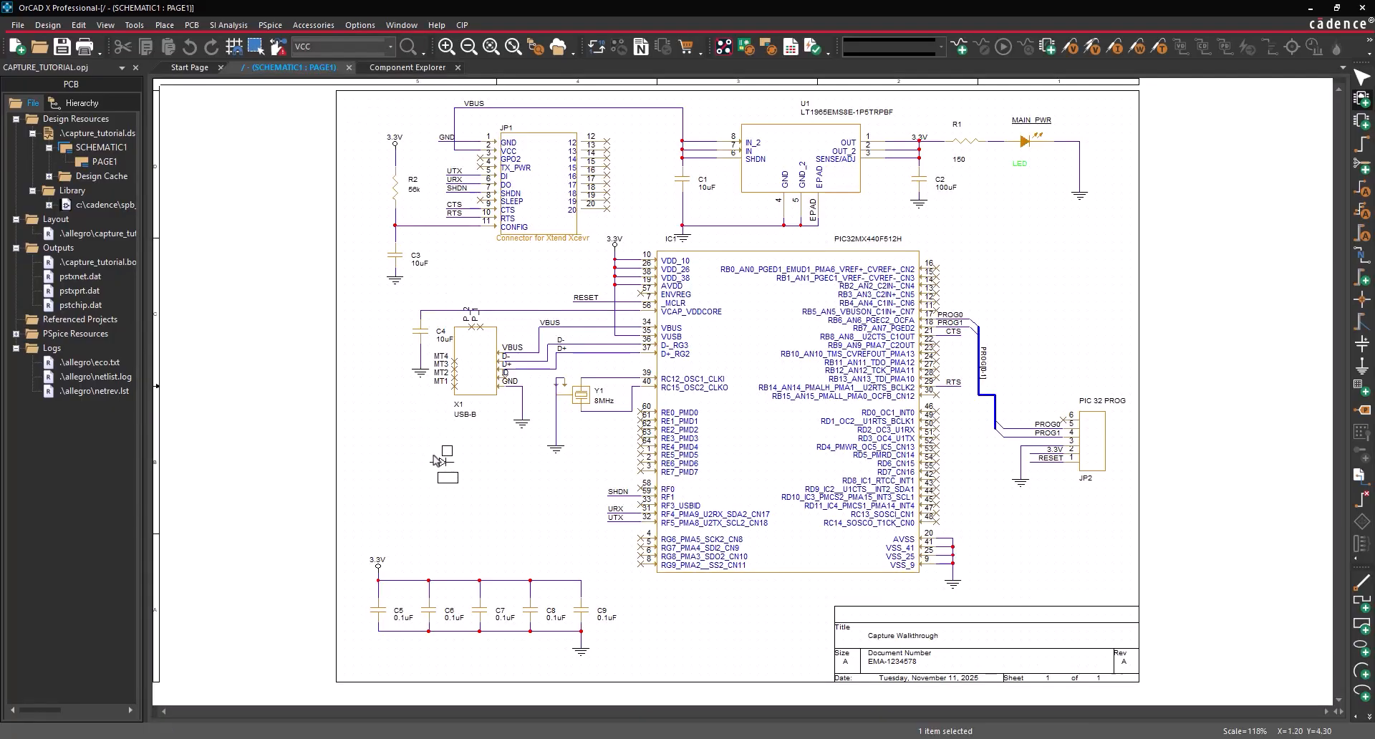
click(436, 460)
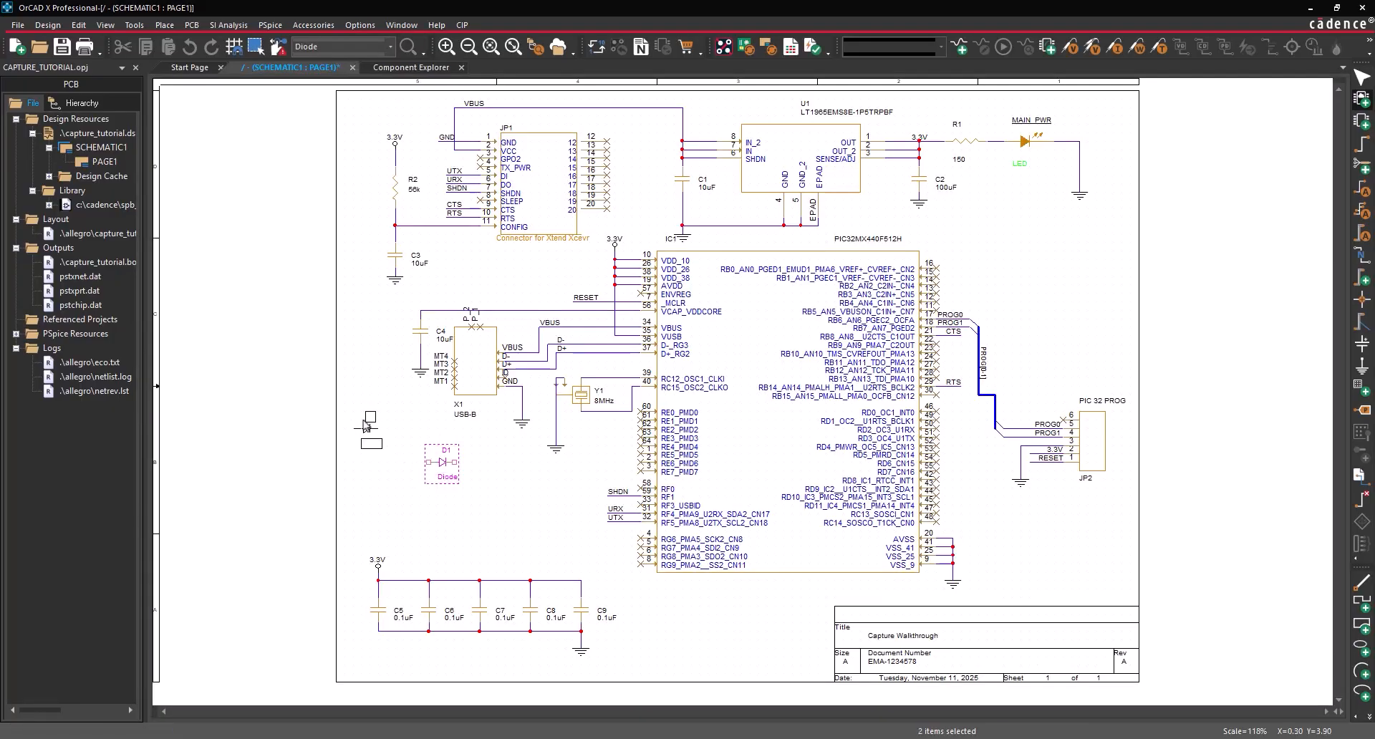
right_click(364, 422)
click(405, 430)
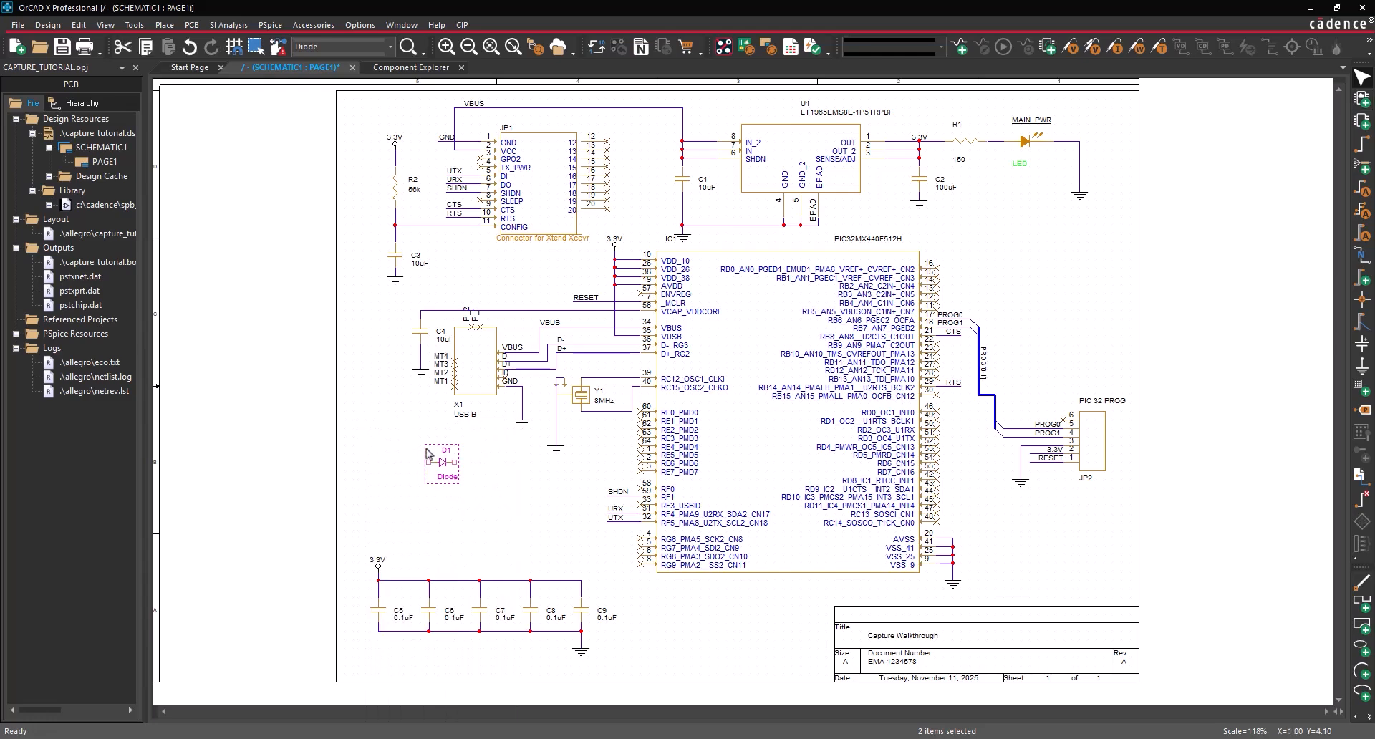
- Check diode D1's properties, delete D1, and return to the Component Explorer
right_click(442, 464)
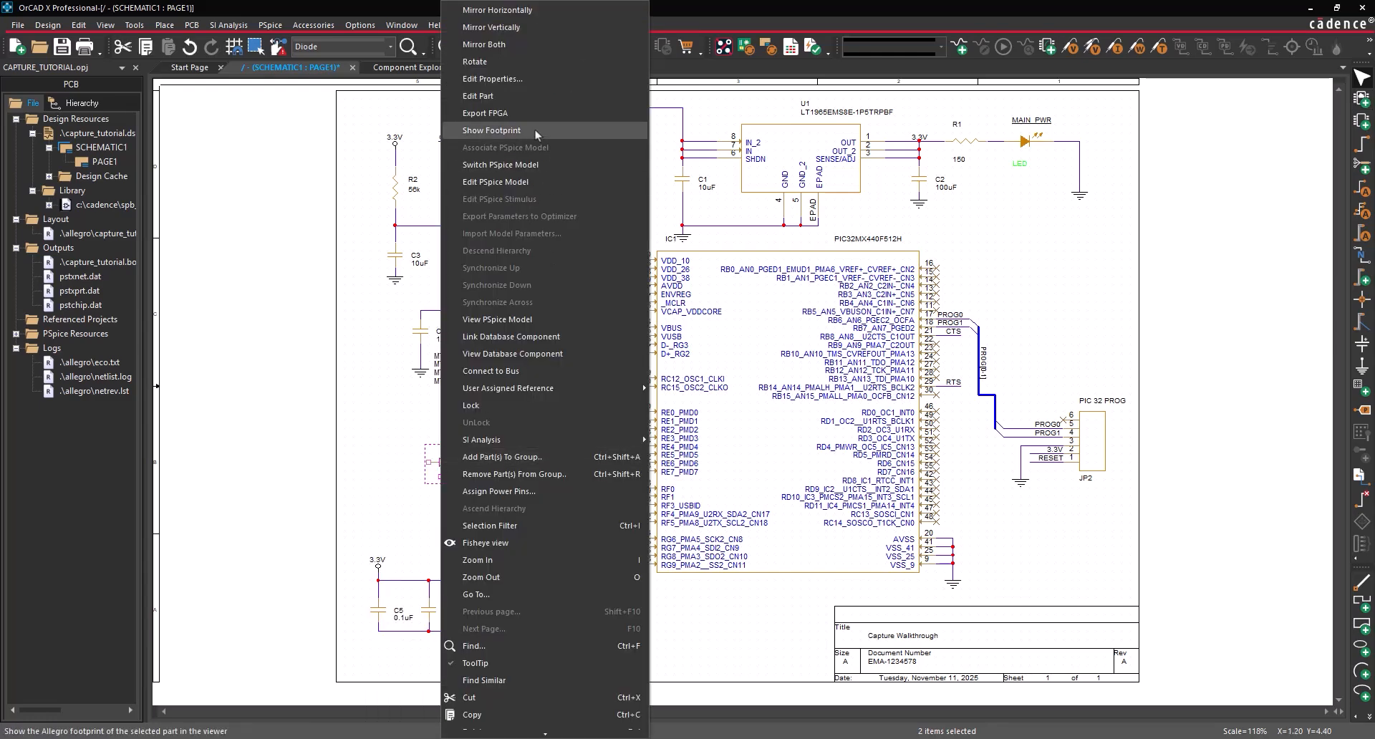
click(516, 79)
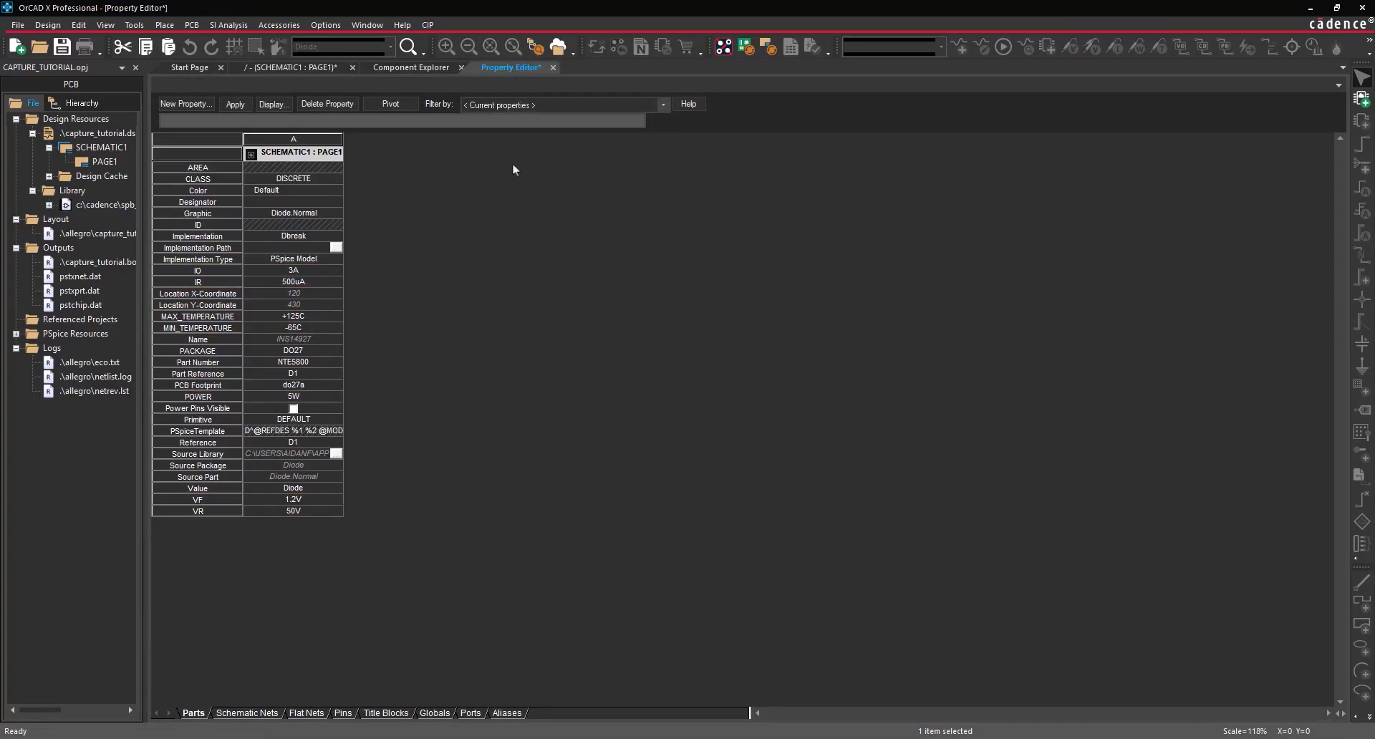
click(553, 68)
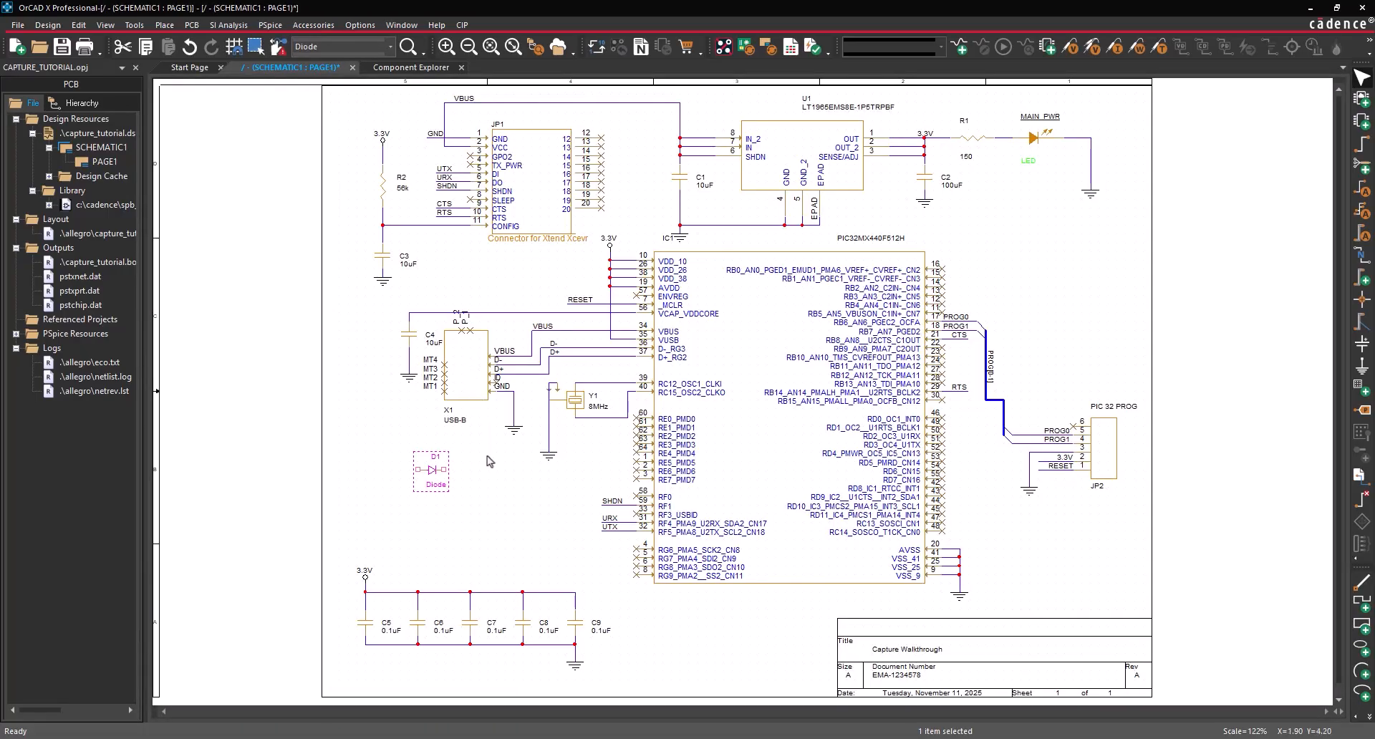
key(Delete)
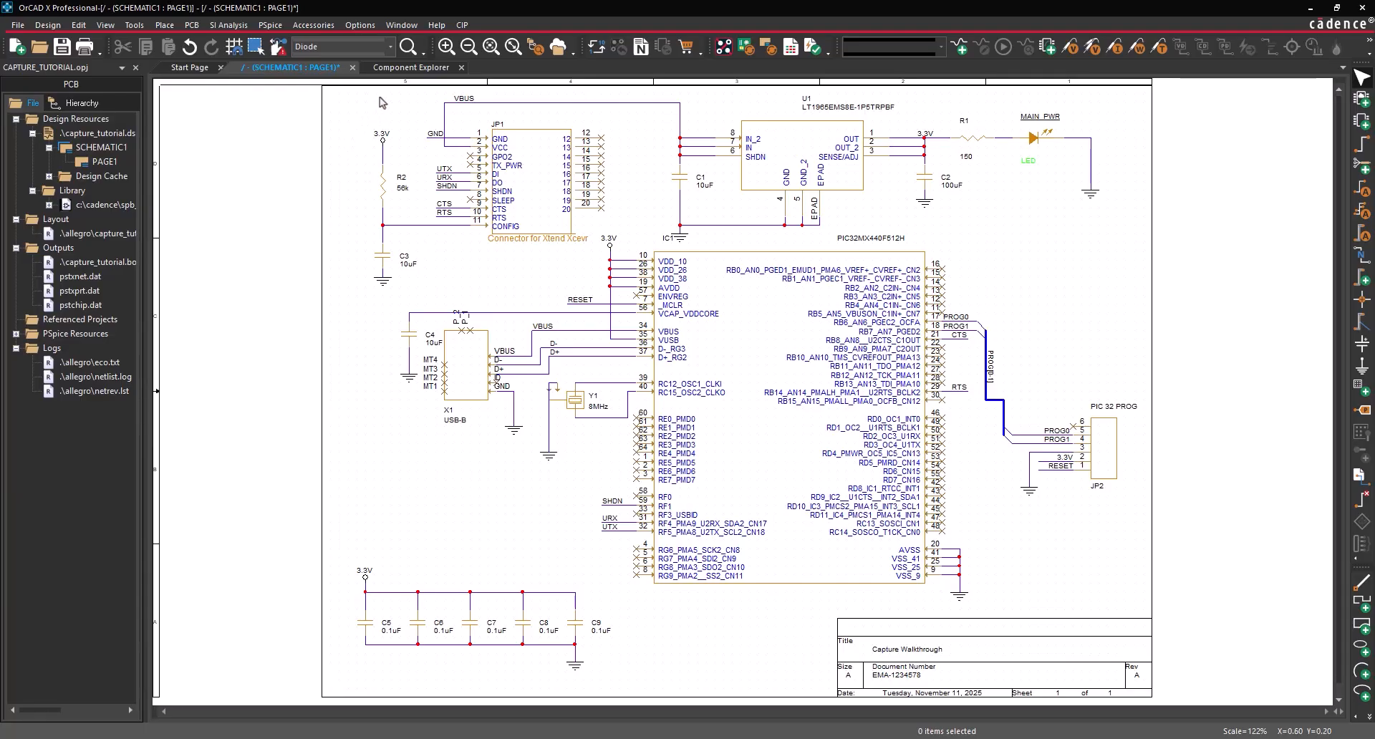
click(404, 69)
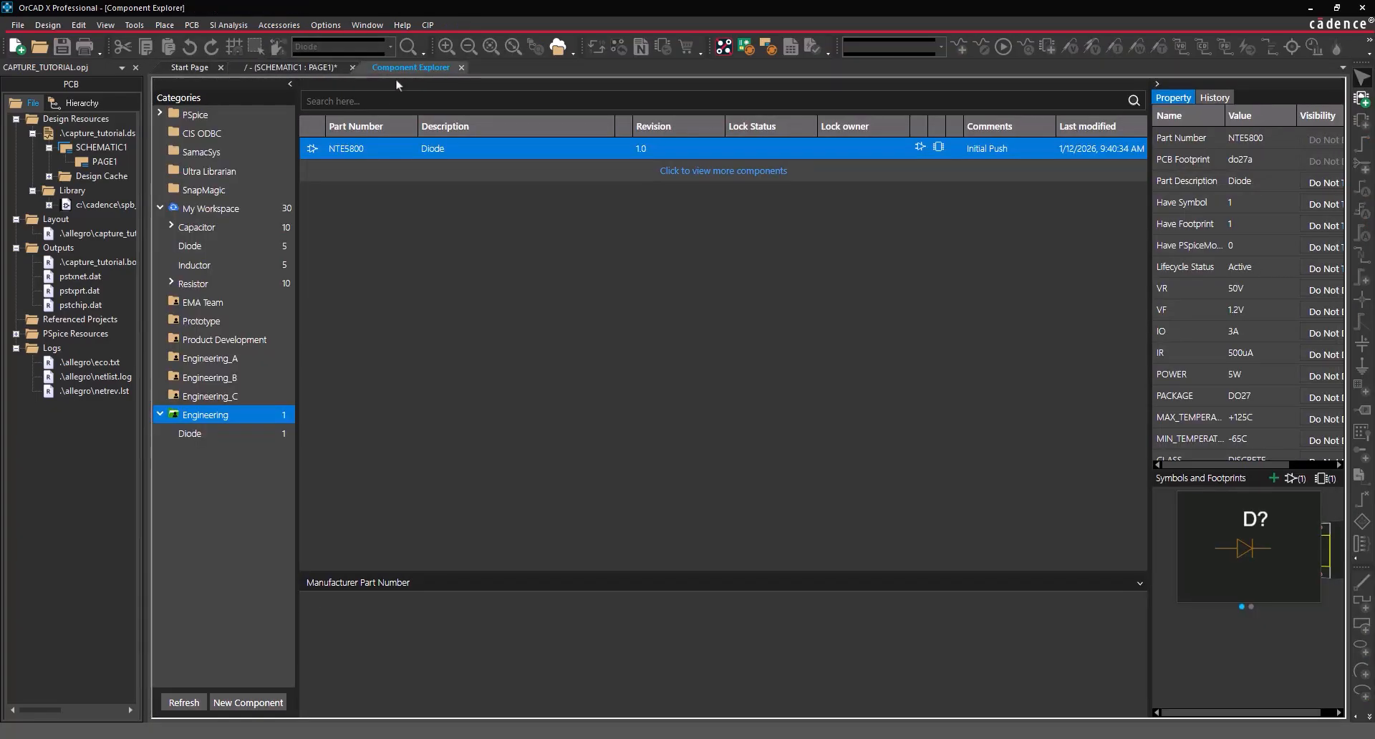
- Add a new category named MOSFET under My Workspace
click(237, 209)
right_click(238, 212)
click(245, 217)
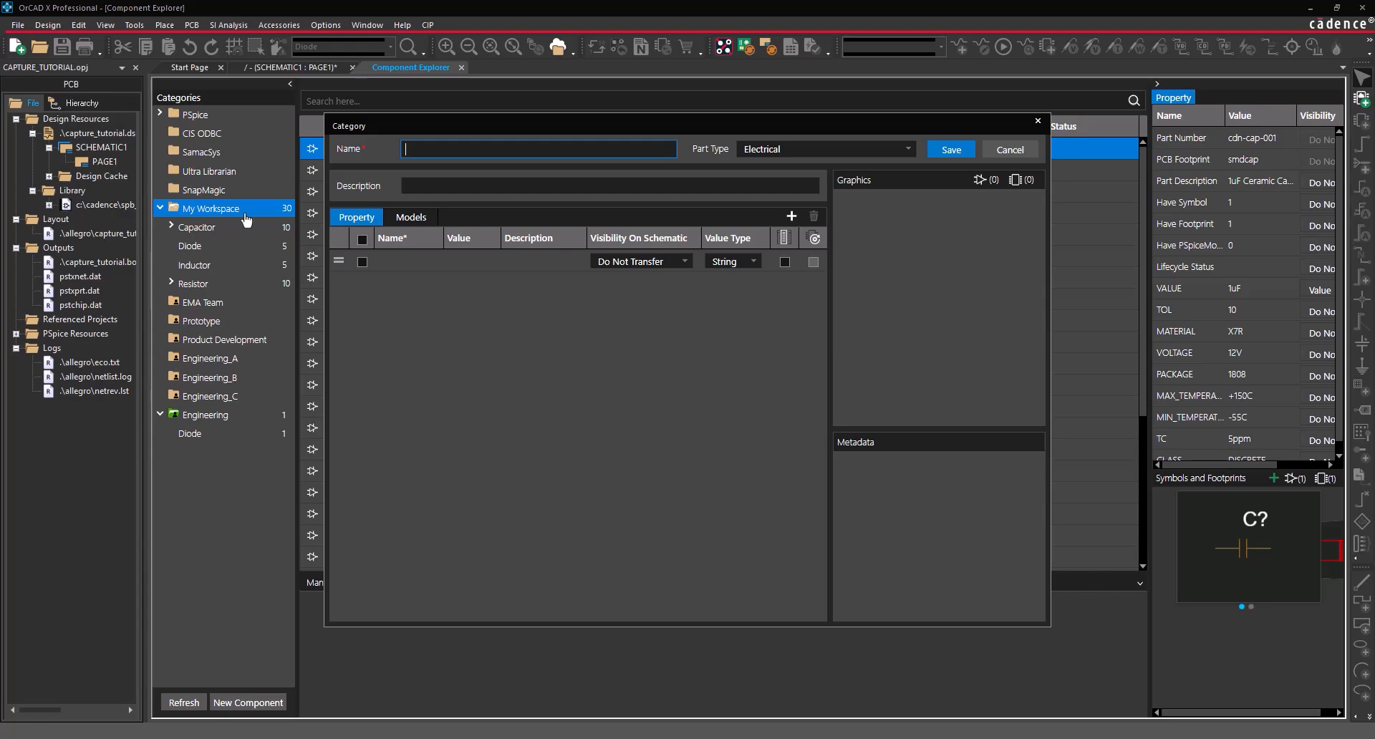
text(MOSFET)
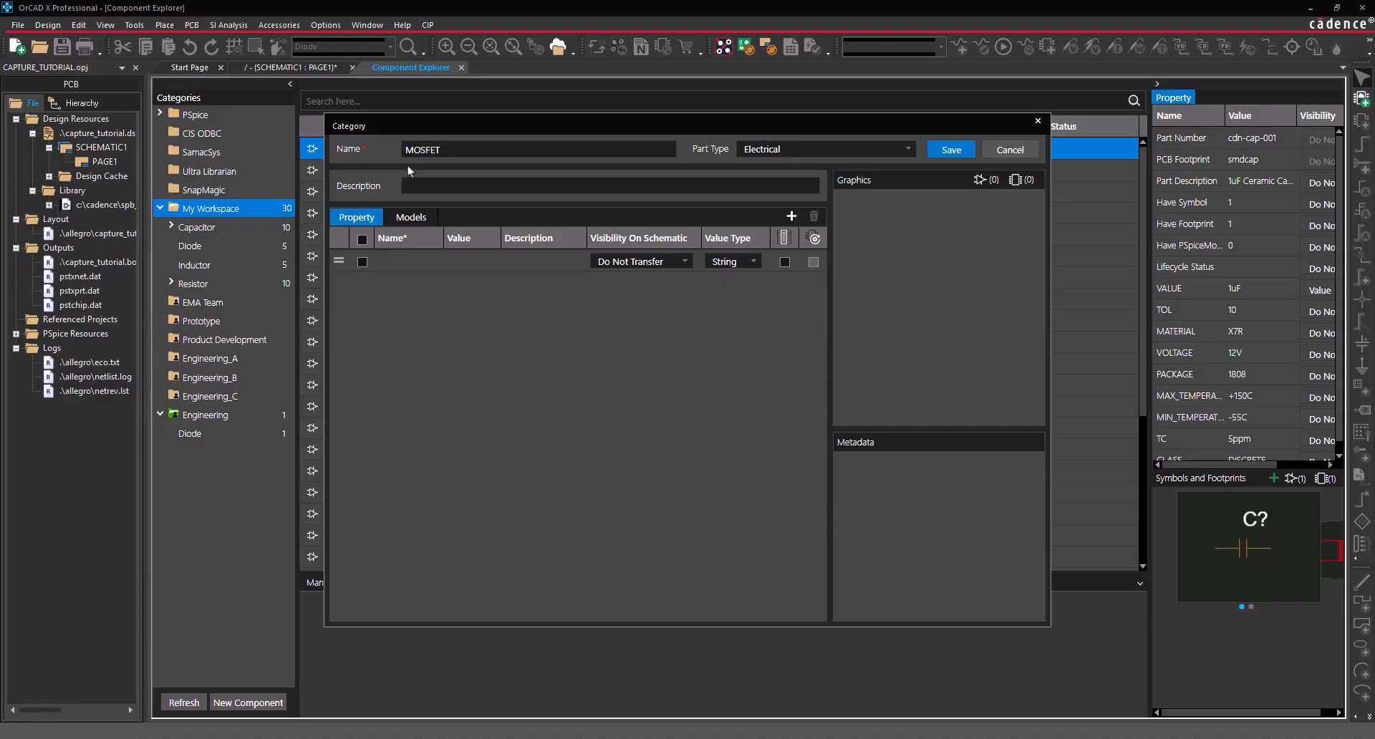
- Add flagged properties VDSS 'Maximum Drain-Source Voltage' and ID 'Continuous Drain Cur'
click(408, 261)
text(VDSS)
click(521, 260)
text(Maximum D)
text(rain-Source Voltage)
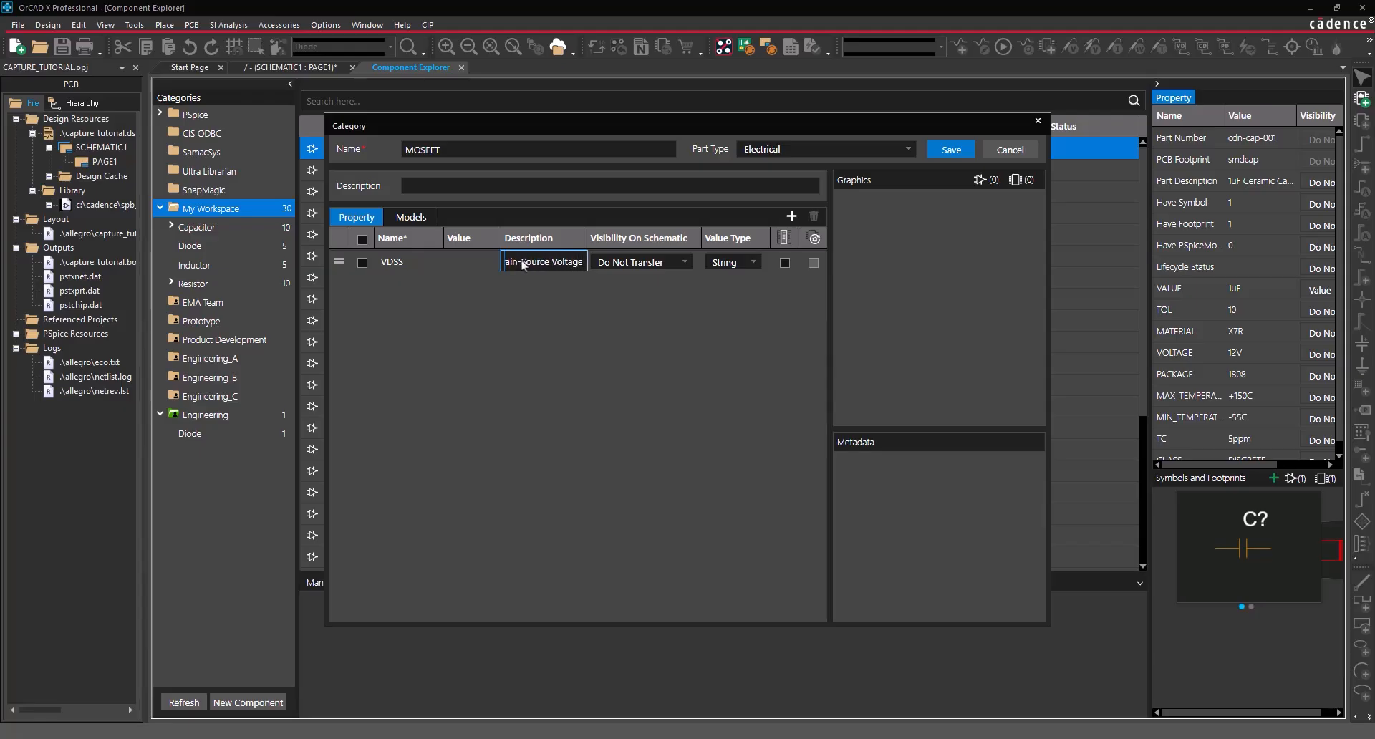
key(Return)
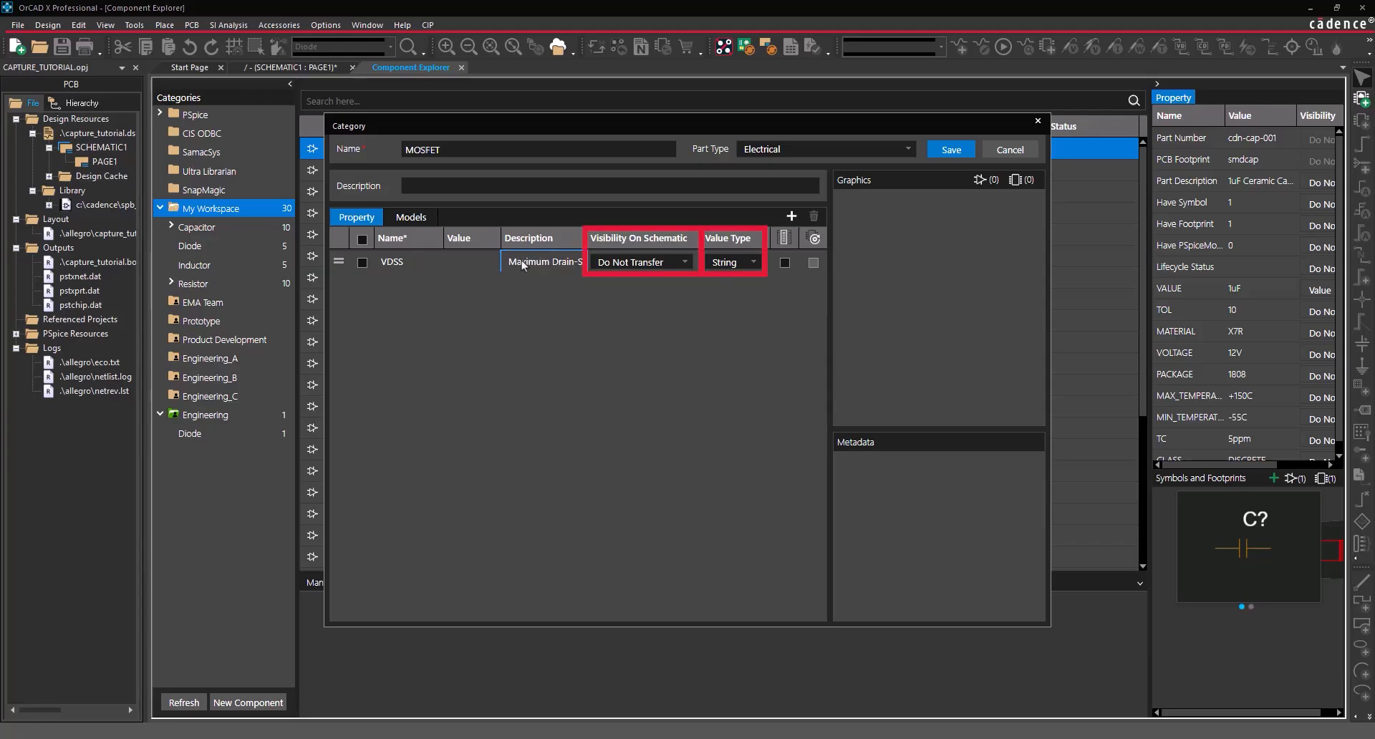
click(785, 263)
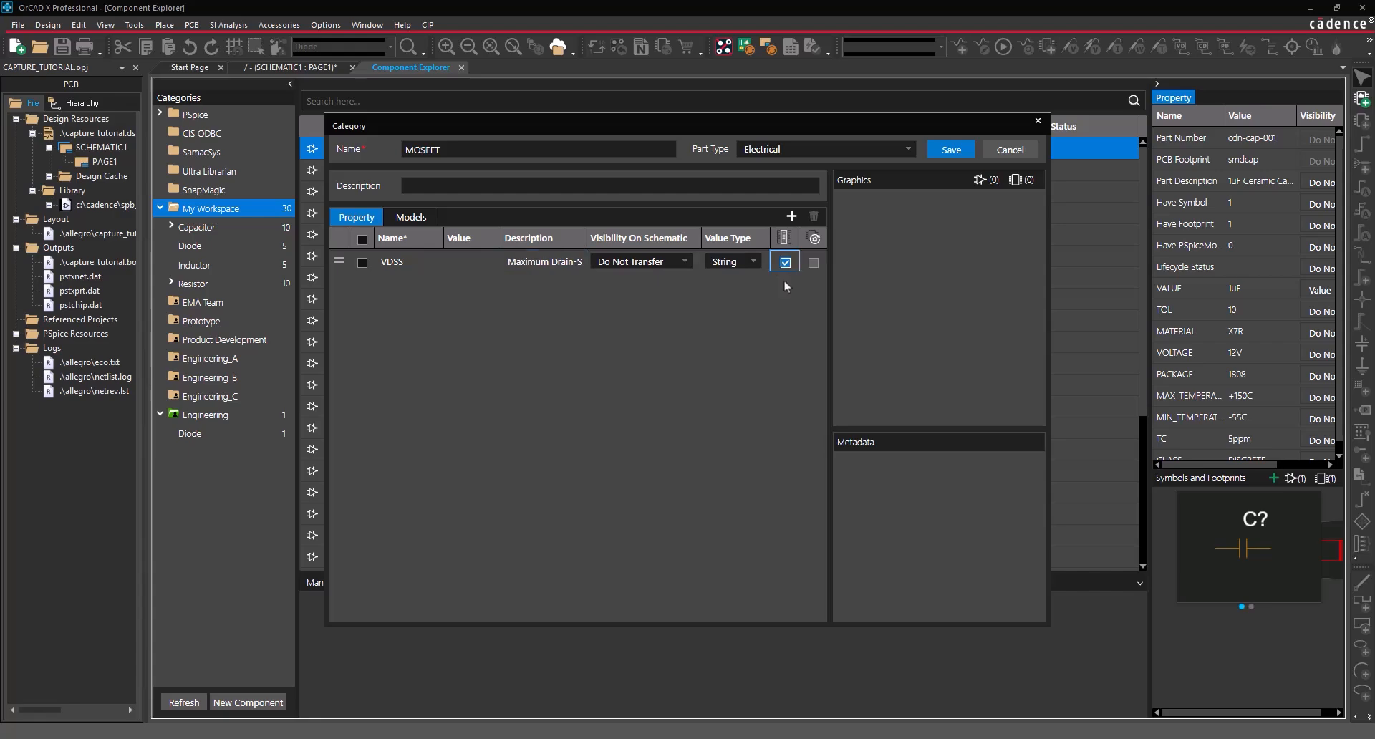
click(791, 215)
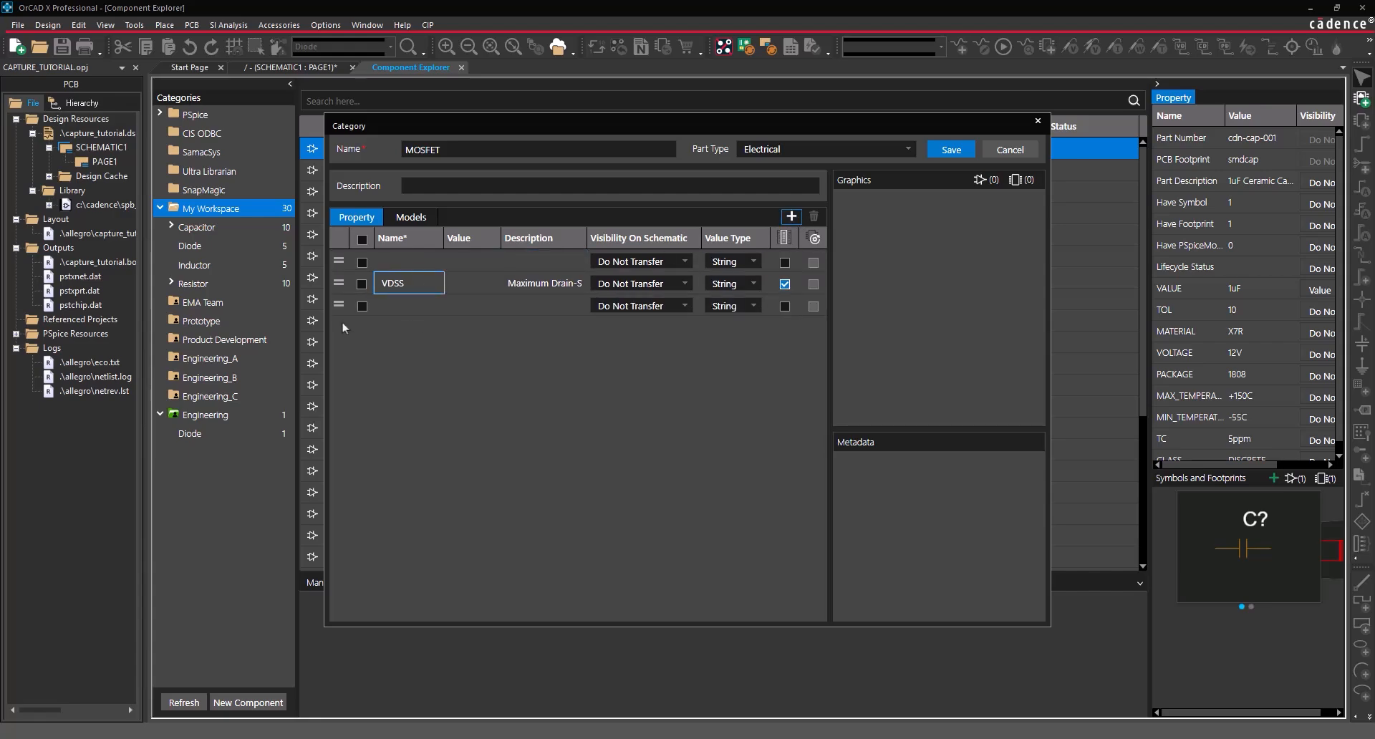
drag(338, 304, 340, 260)
click(390, 282)
text(ID)
key(Tab)
key(Tab)
text(Continuous Drain Cur)
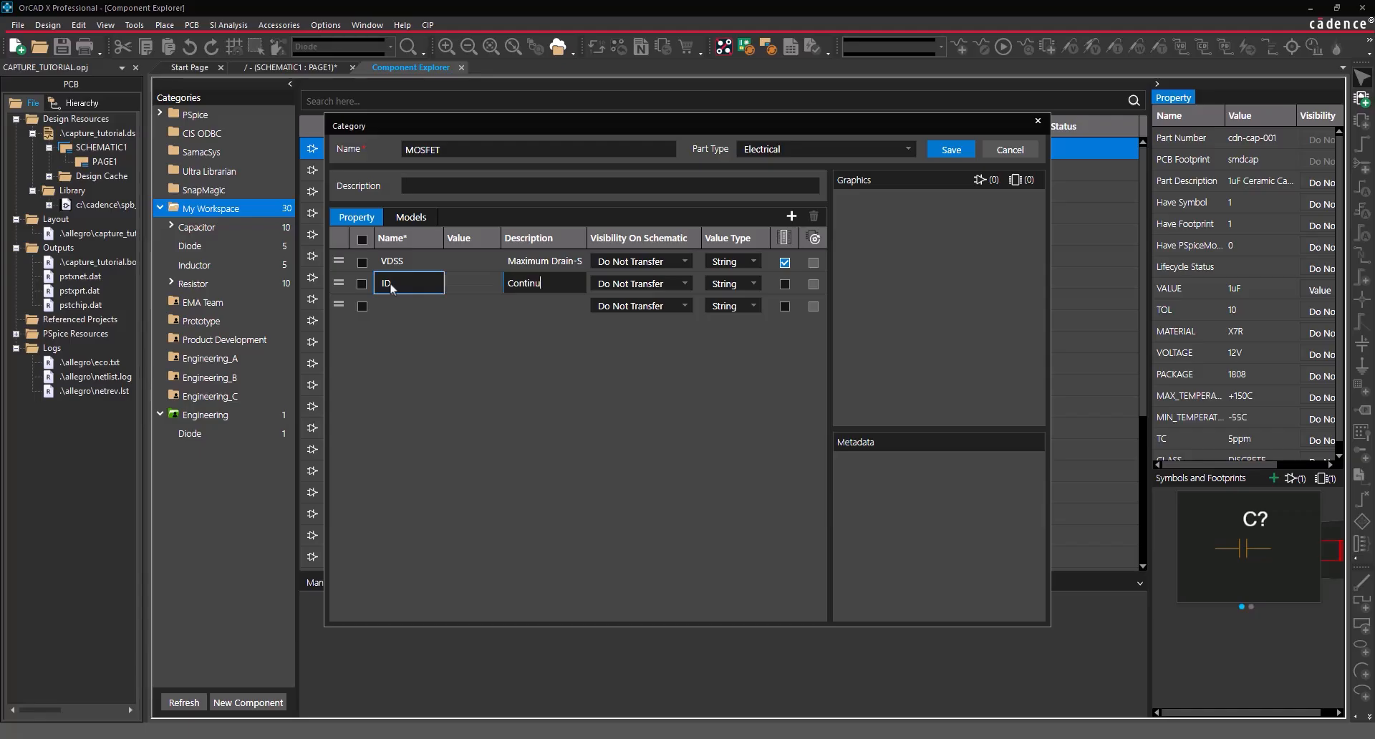
key(Return)
click(785, 284)
- Add properties RDSon 'Maximum Drain Source' and Vgs(th) 'Gate Source Threshold Voltage'
click(789, 217)
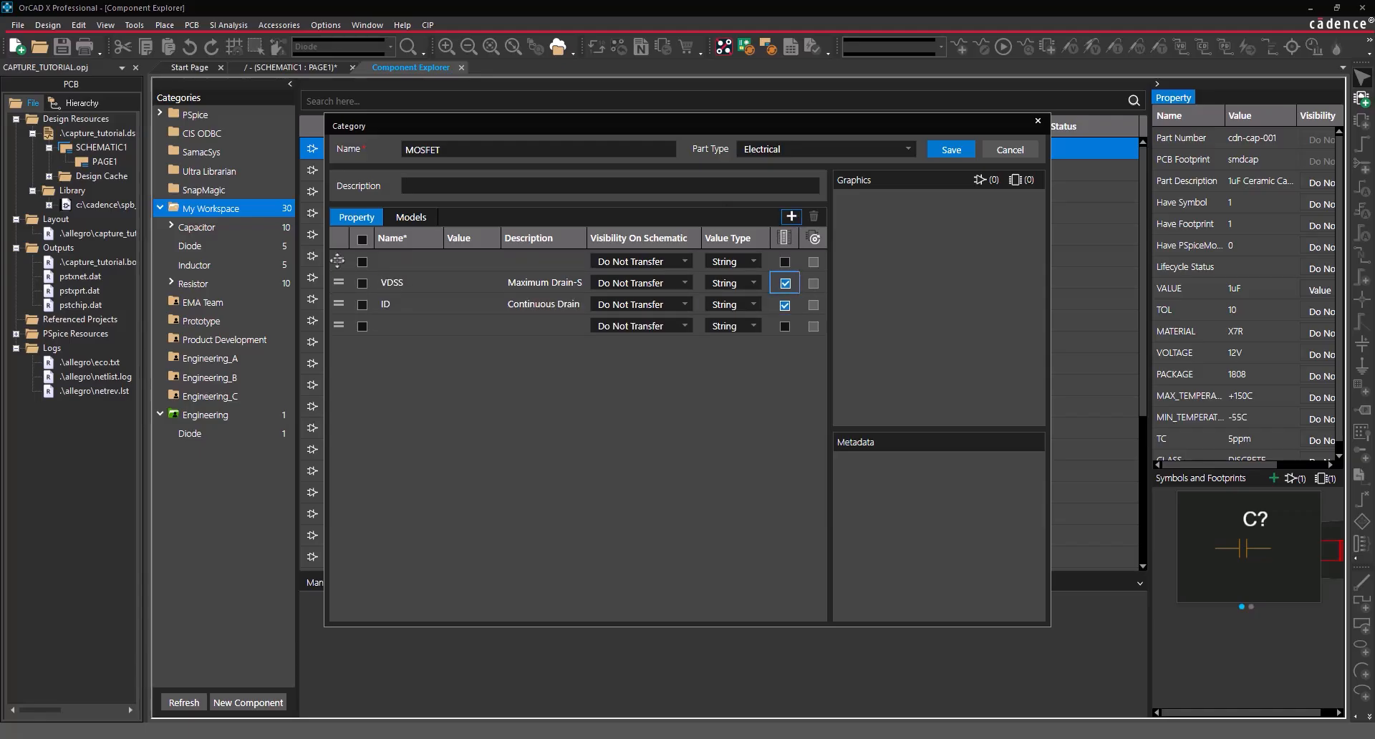
drag(338, 260, 335, 315)
click(396, 306)
text(RDSon)
key(Tab)
key(Tab)
text(Maximum Drain Source)
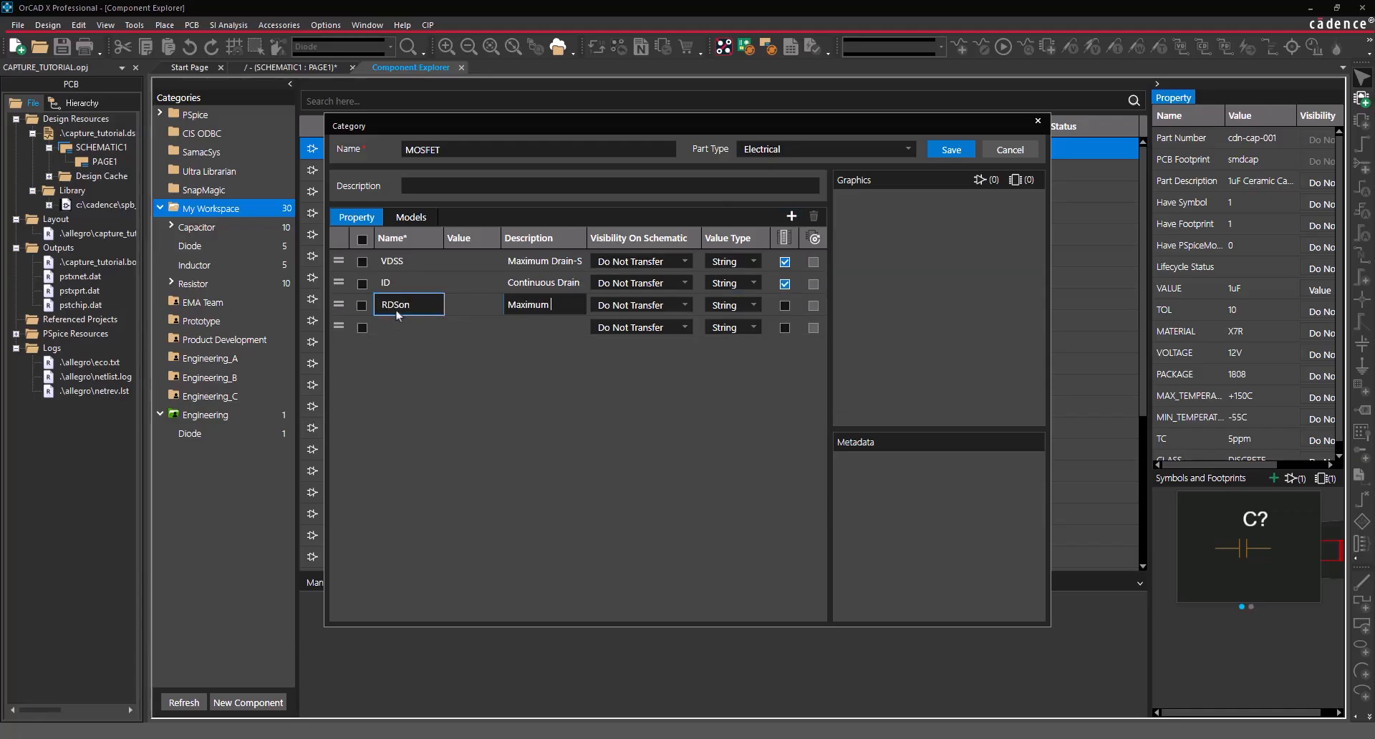
key(Return)
click(784, 306)
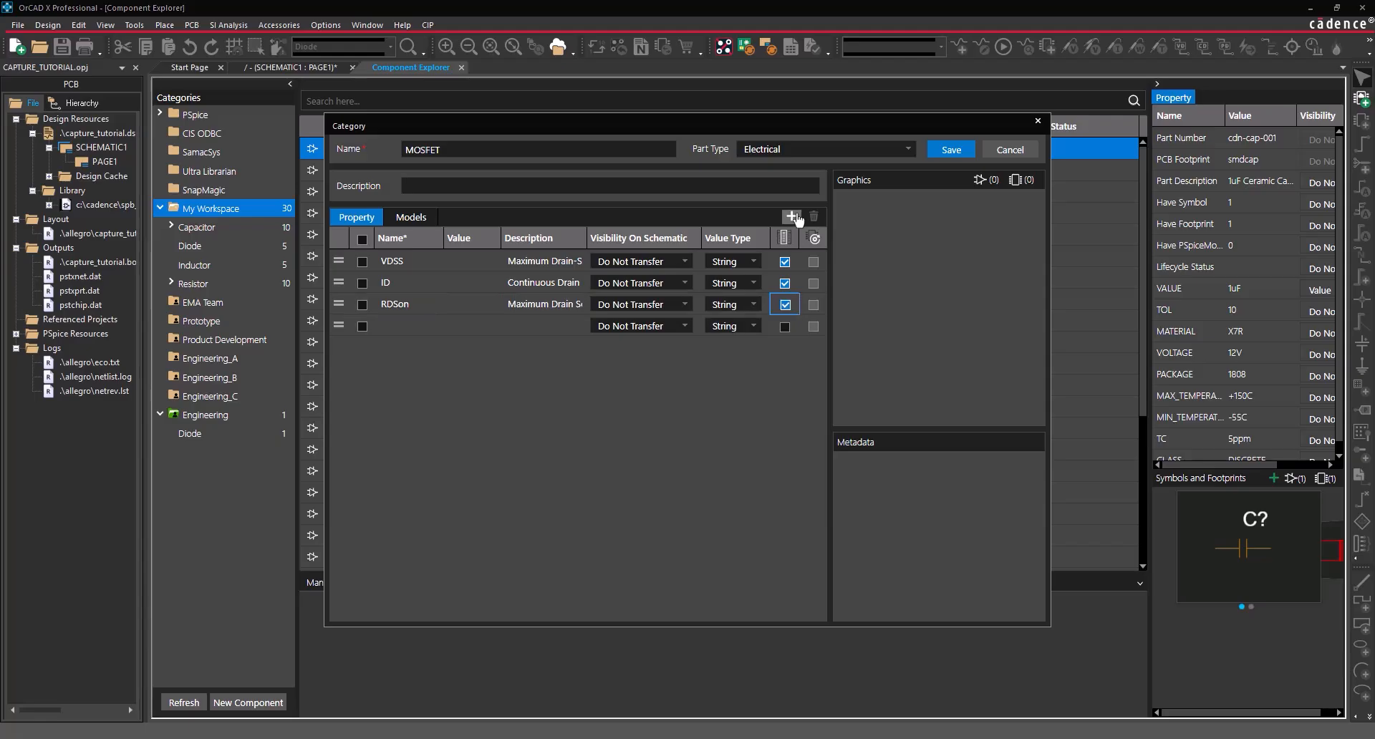
click(791, 216)
drag(337, 261, 337, 326)
click(400, 328)
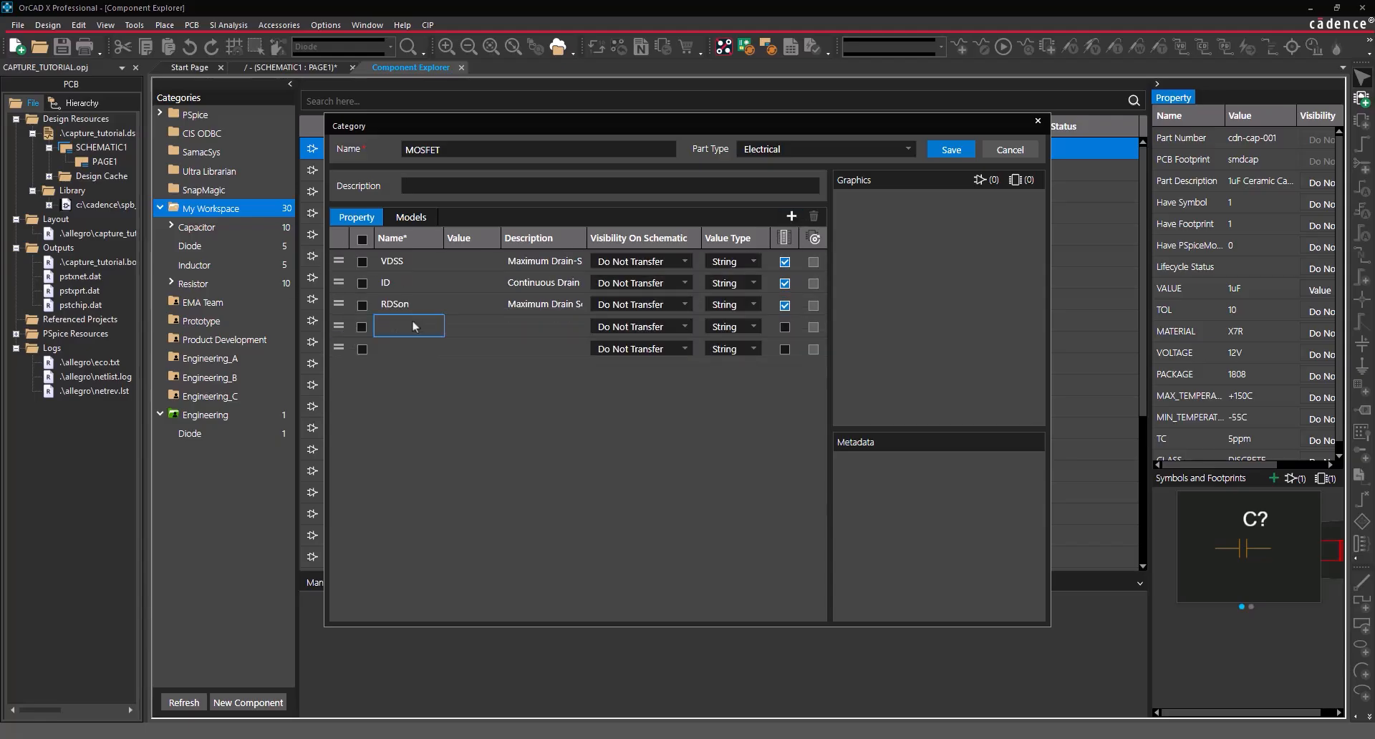
text(Vgs(th))
key(Tab)
key(Tab)
text(Gate Source Threshold Voltage)
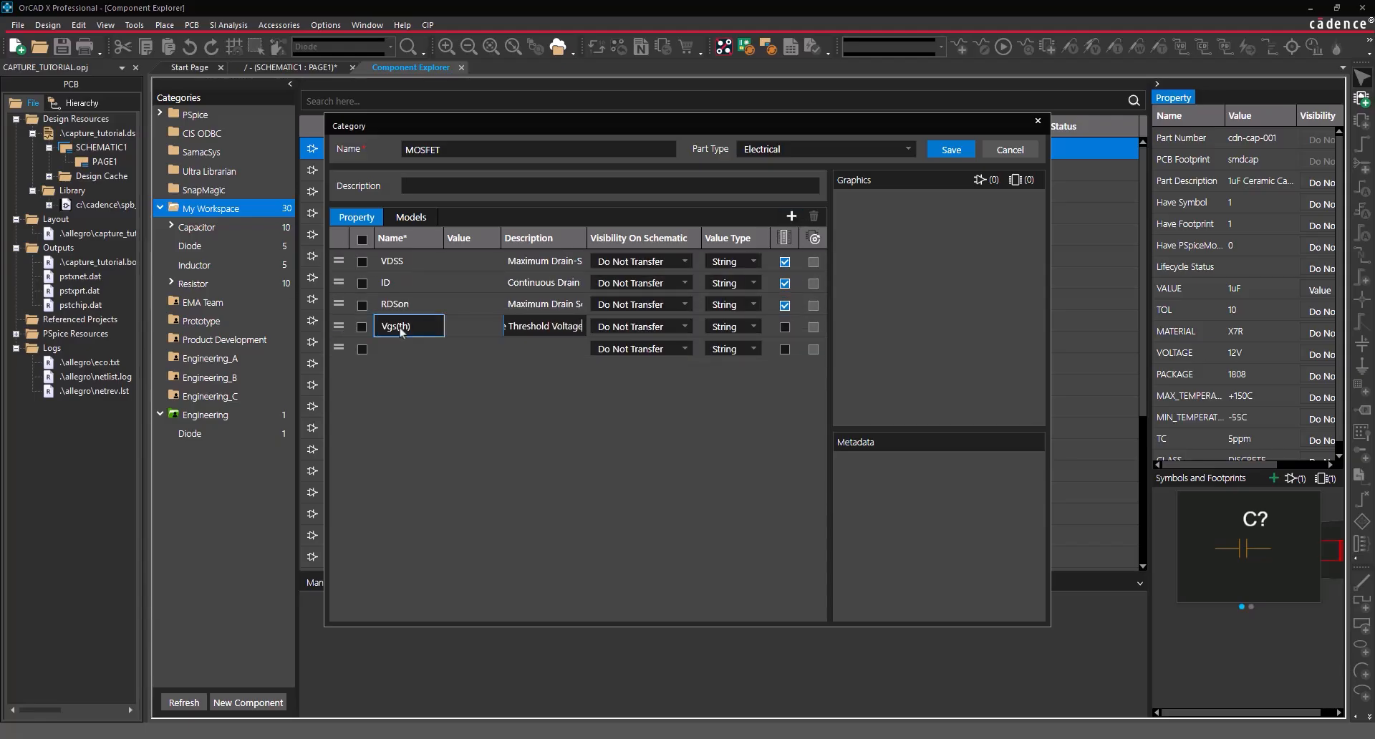
click(785, 326)
- Add properties Qg 'Gate Charge' and Vgs(max) 'Gate Source Voltage'
click(791, 217)
drag(337, 260, 415, 347)
click(414, 347)
text(Qg)
key(Tab)
key(Tab)
text(Gate Charge)
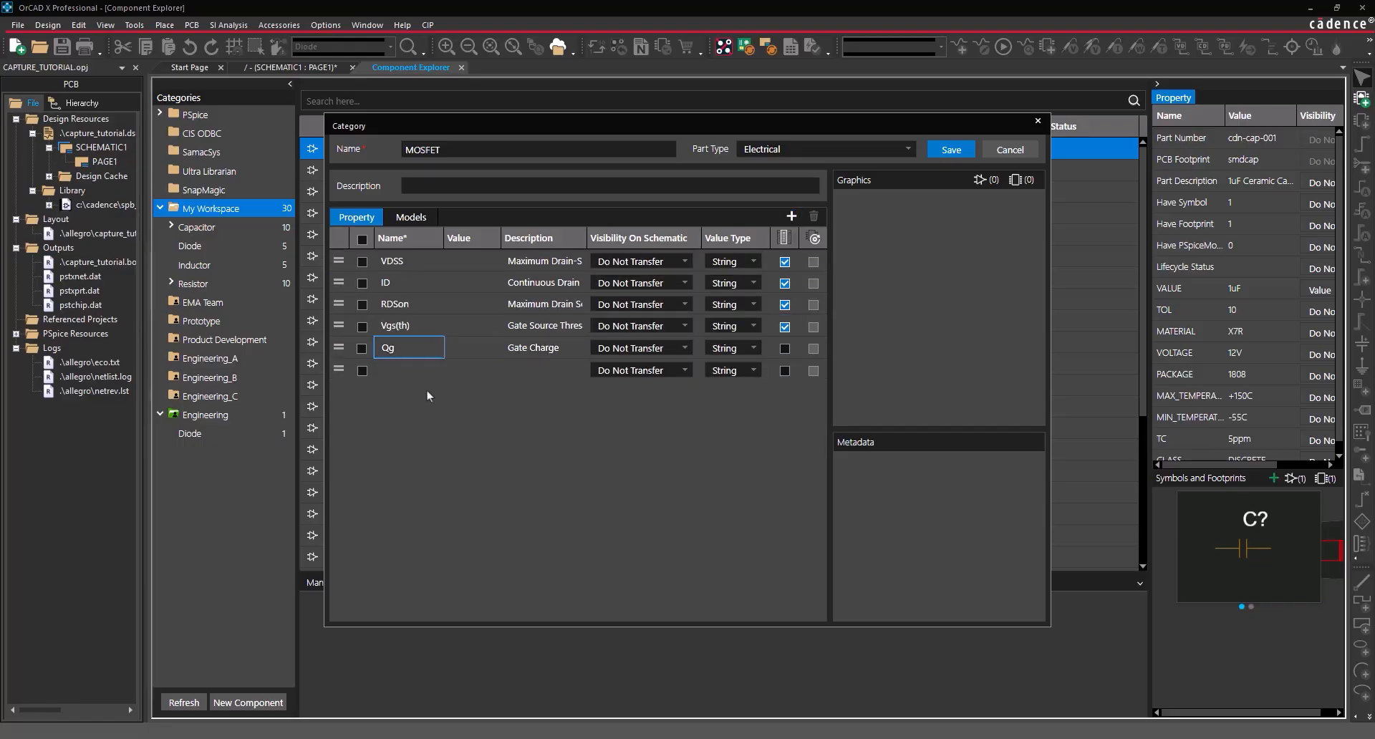
click(790, 217)
drag(338, 260, 338, 369)
click(404, 369)
text(Vgs(max))
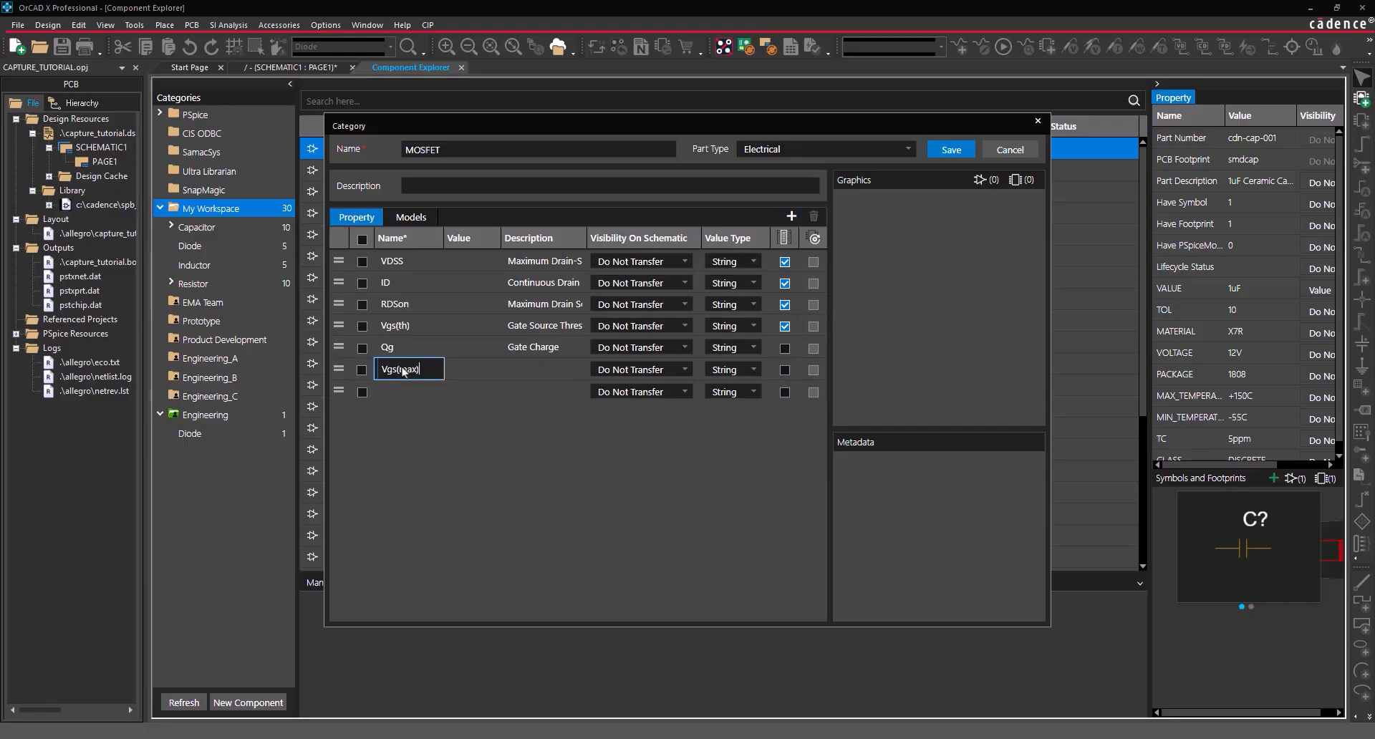
click(529, 368)
text(Gate Source Voltage)
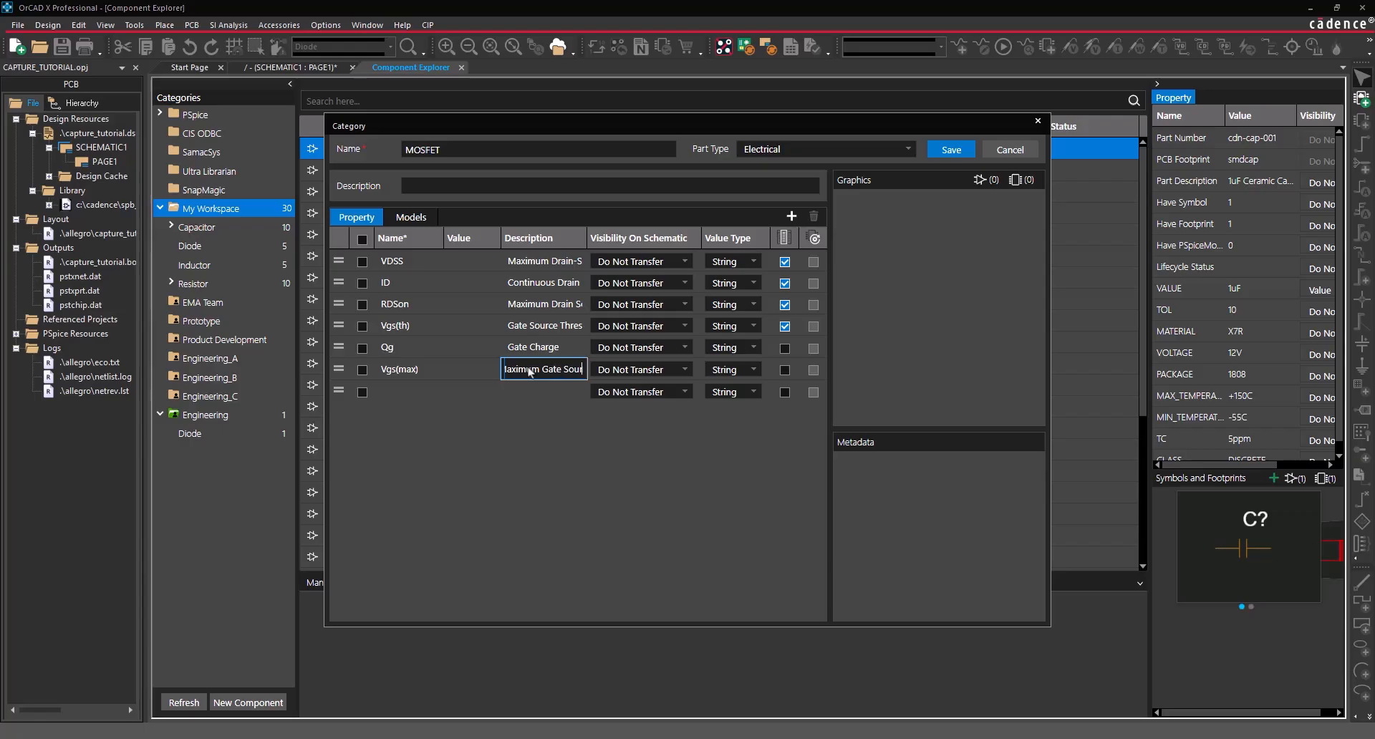
- Add properties Ciss 'Input Capacitance' and P(max) 'Maximum Power Dissipation'
click(791, 217)
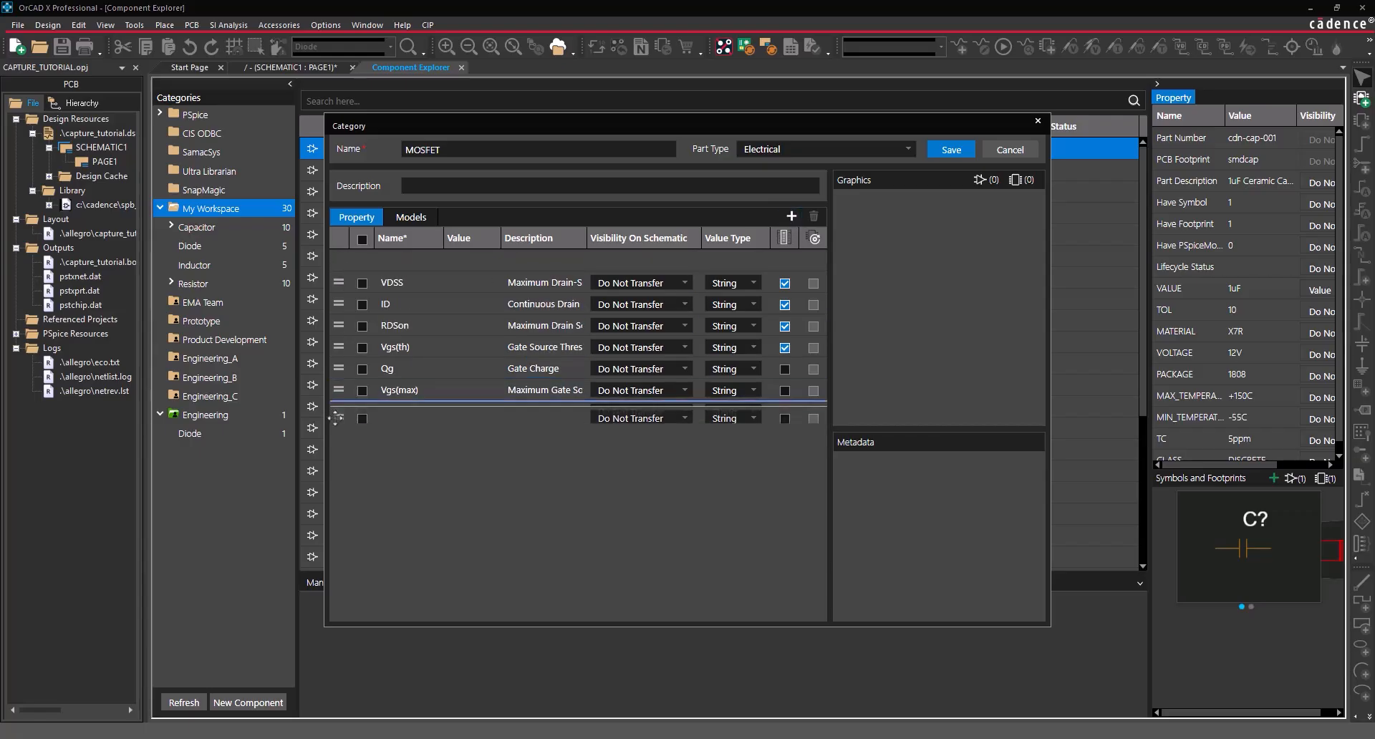
click(401, 392)
text(Ciss)
key(Tab)
key(Tab)
text(Input Capacitance)
key(Return)
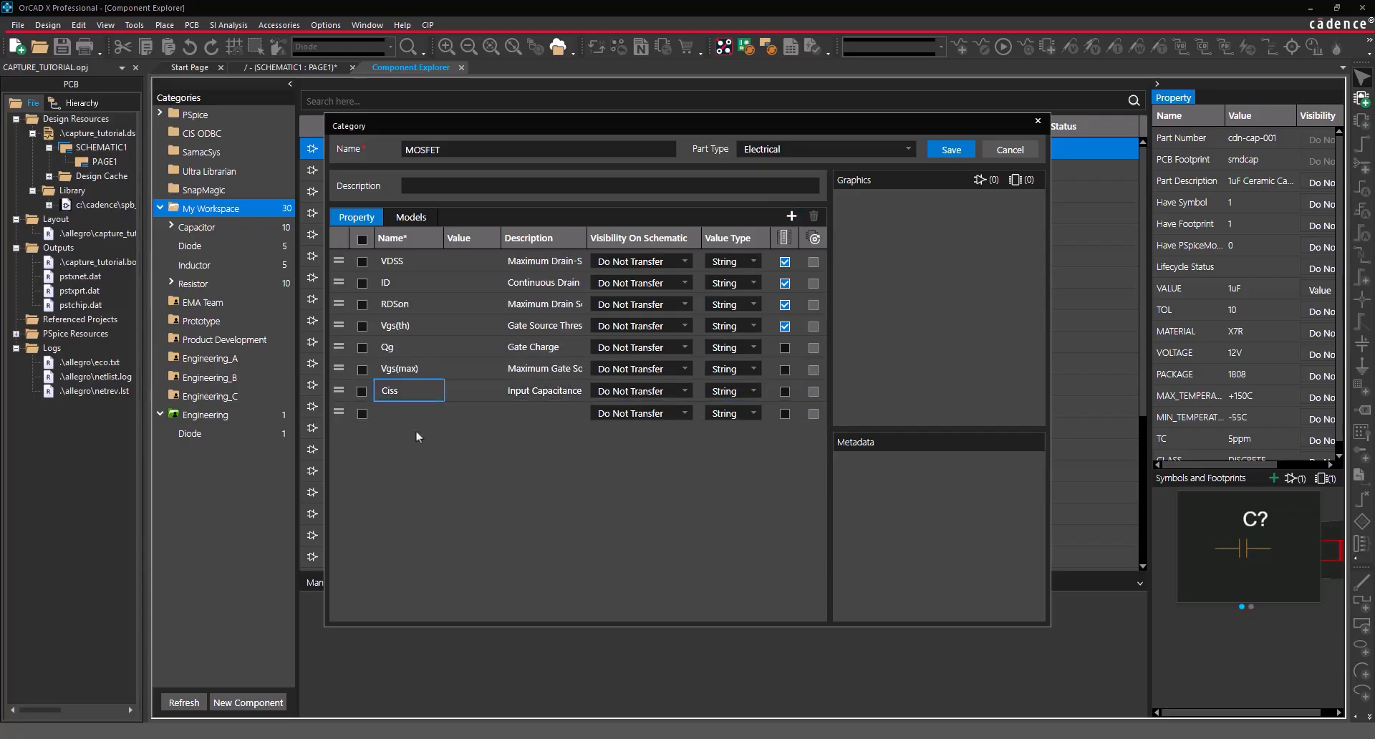
click(791, 216)
click(408, 413)
text(P(max))
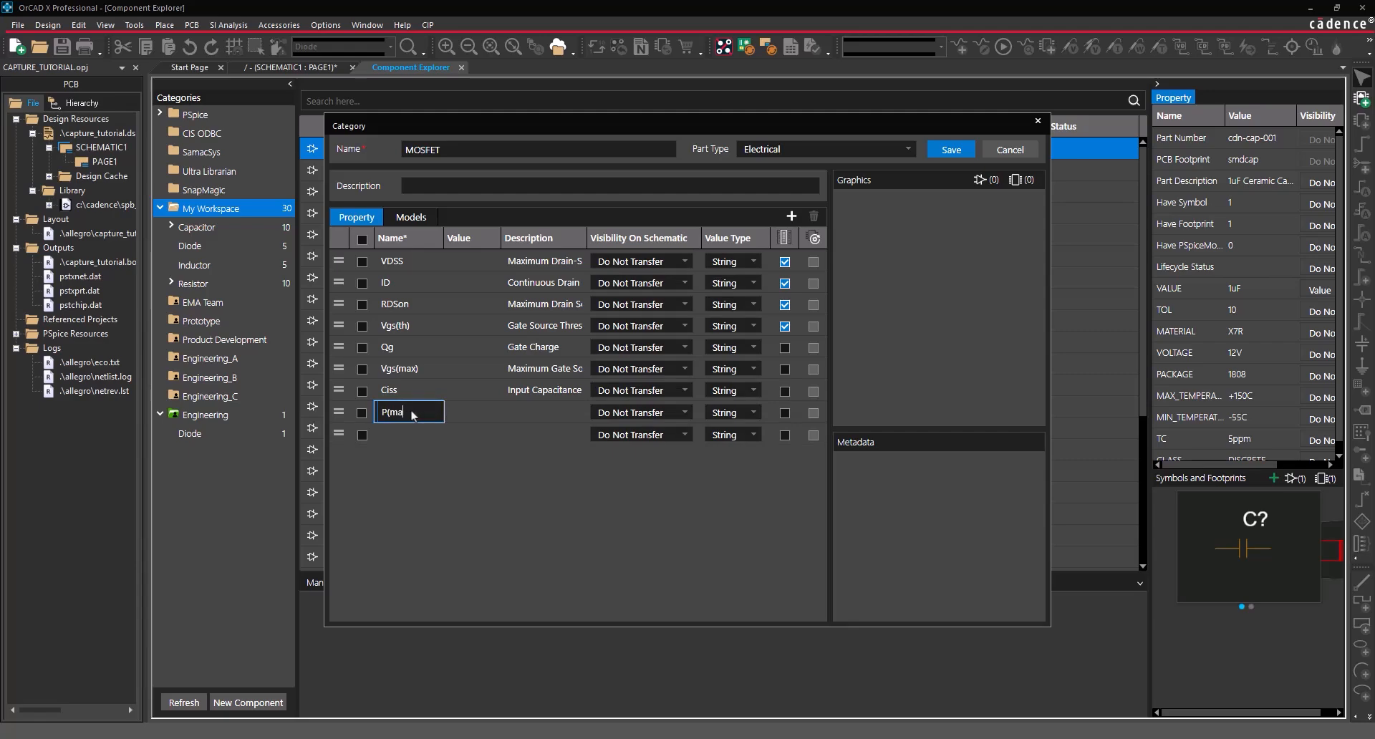
key(Tab)
key(Tab)
text(Maximum Power Dissipation)
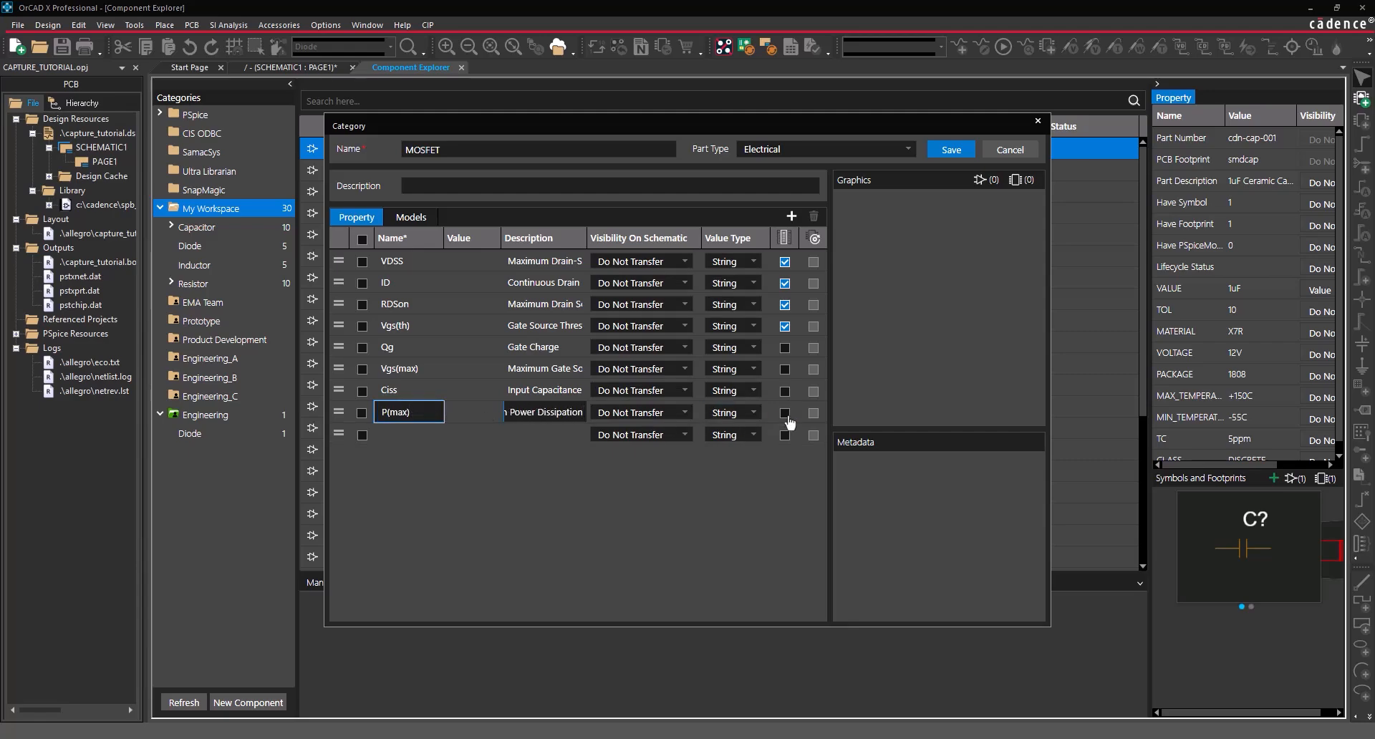
click(785, 413)
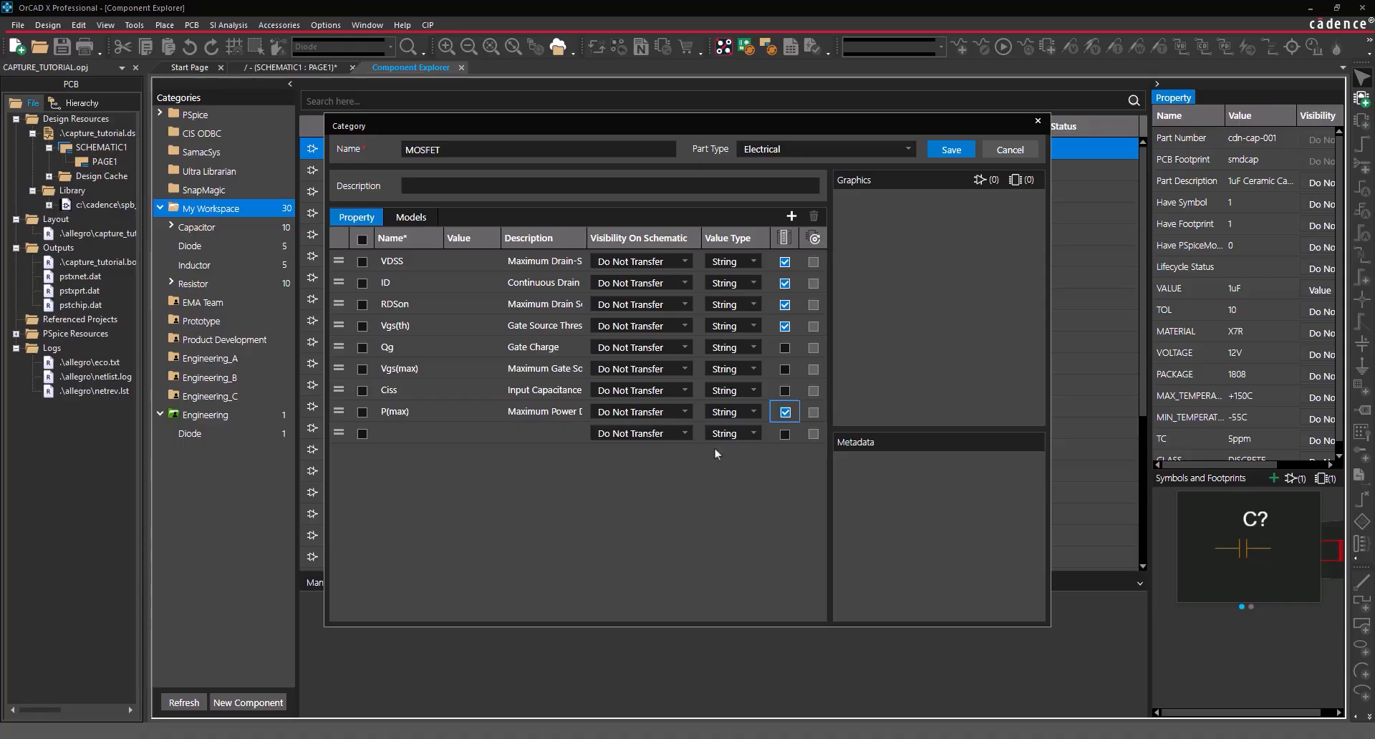
- Attach the NMOS and PMOS symbols to the MOSFET category's models
click(411, 217)
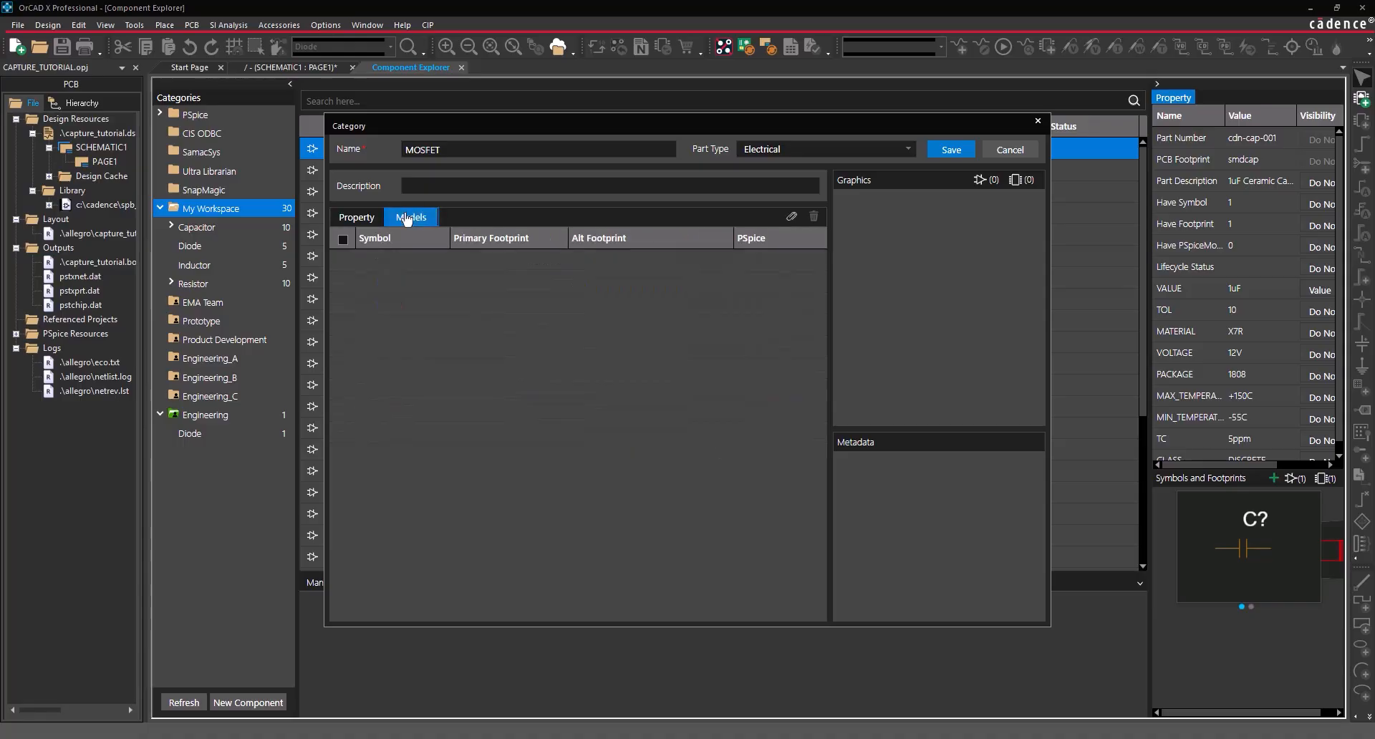
click(792, 224)
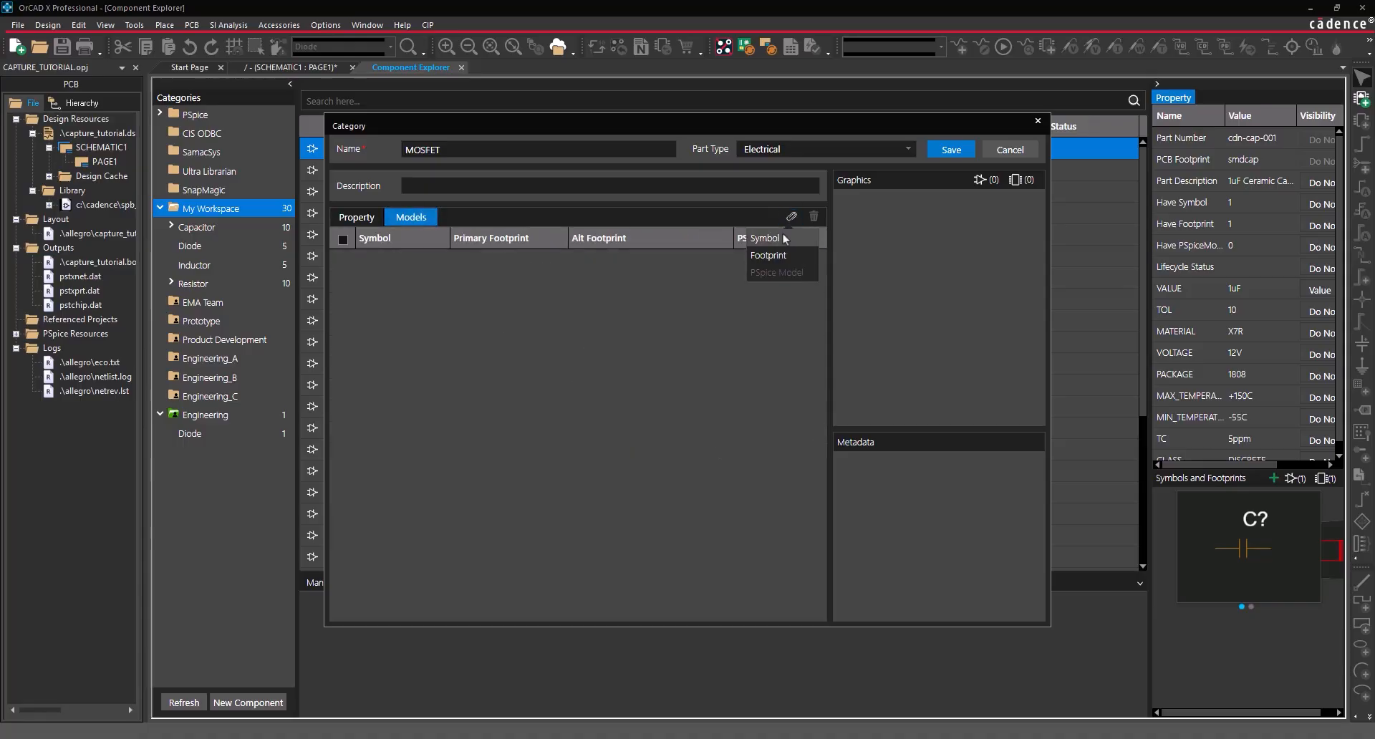
click(782, 232)
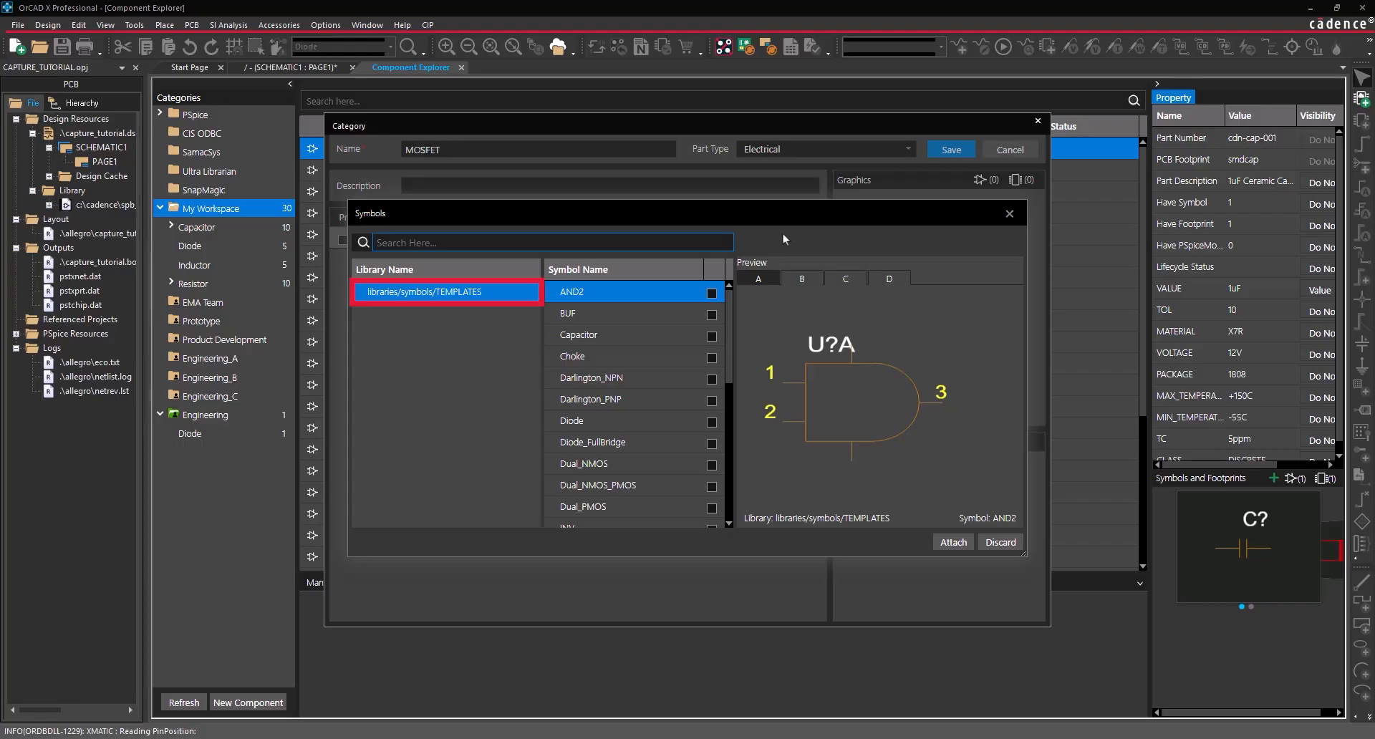
scroll(647, 407, down, 3)
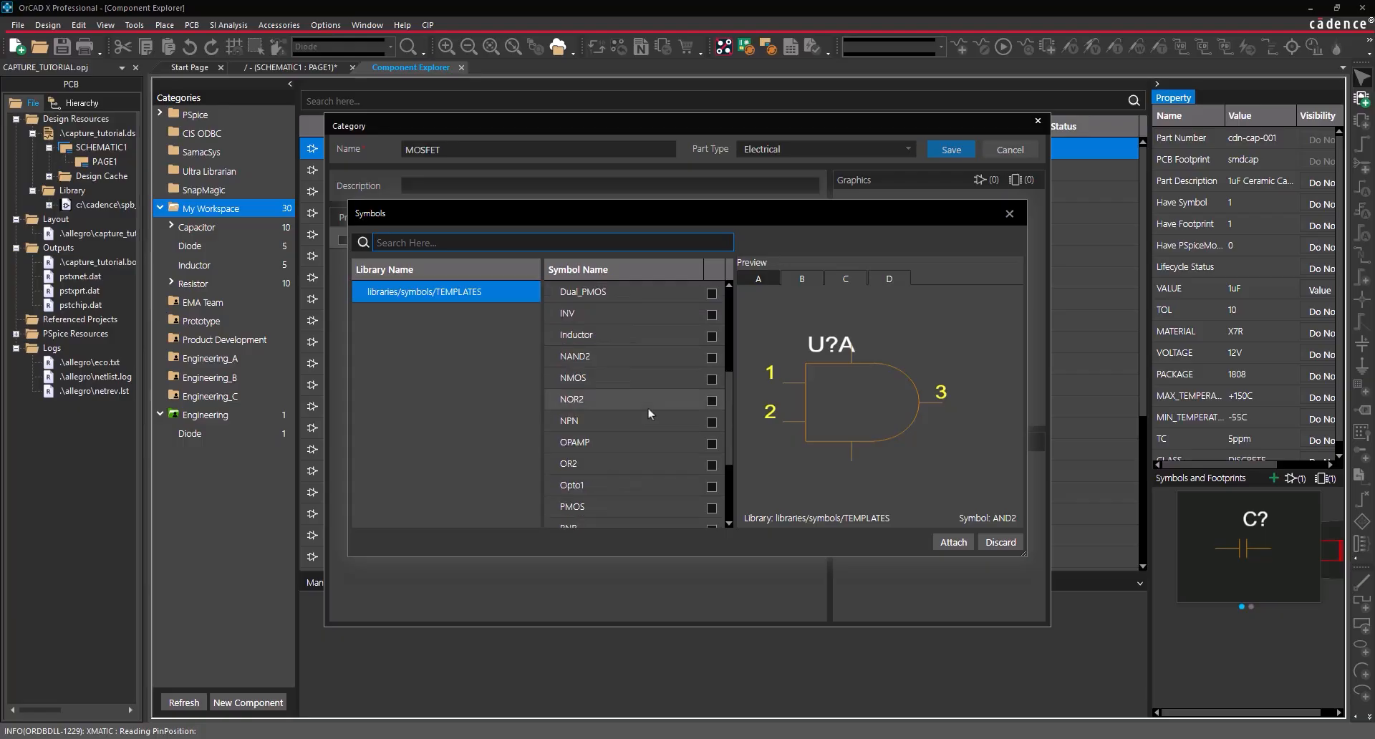
click(712, 379)
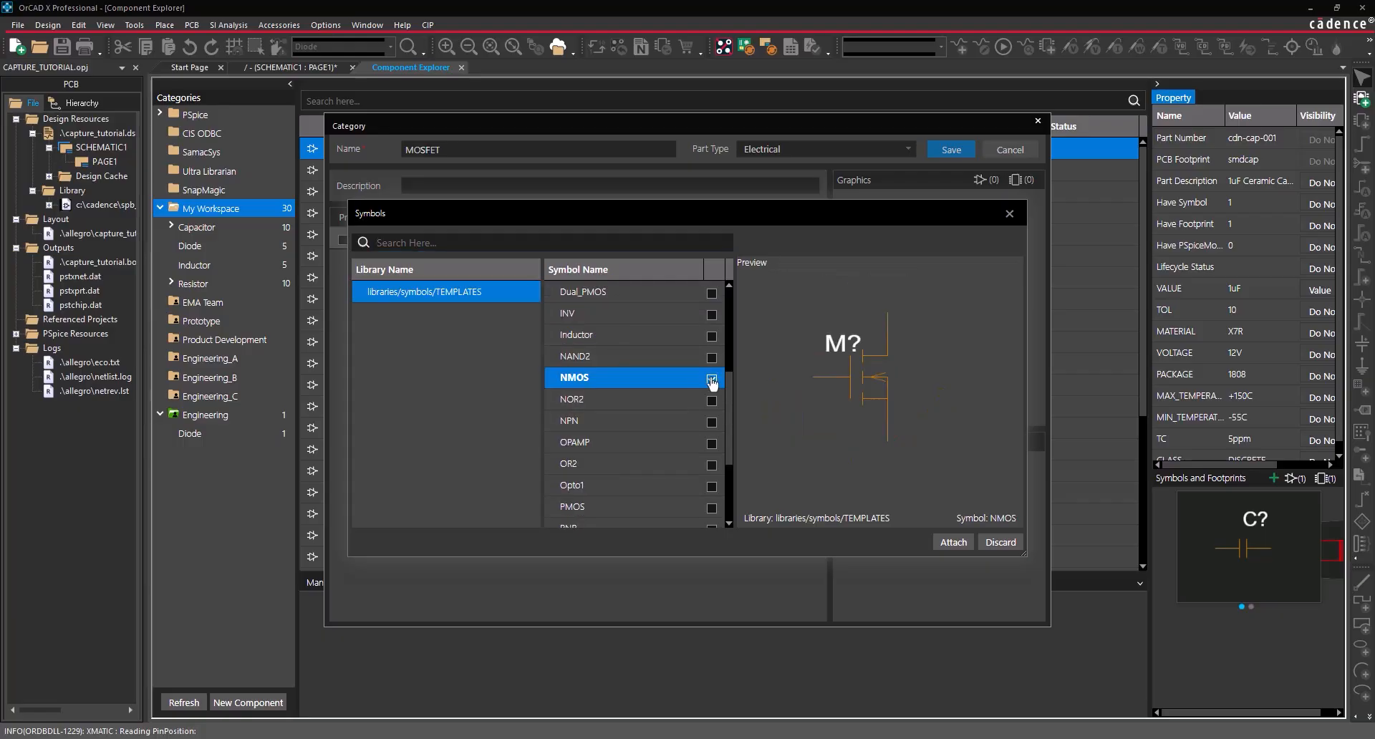
scroll(711, 381, down, 1)
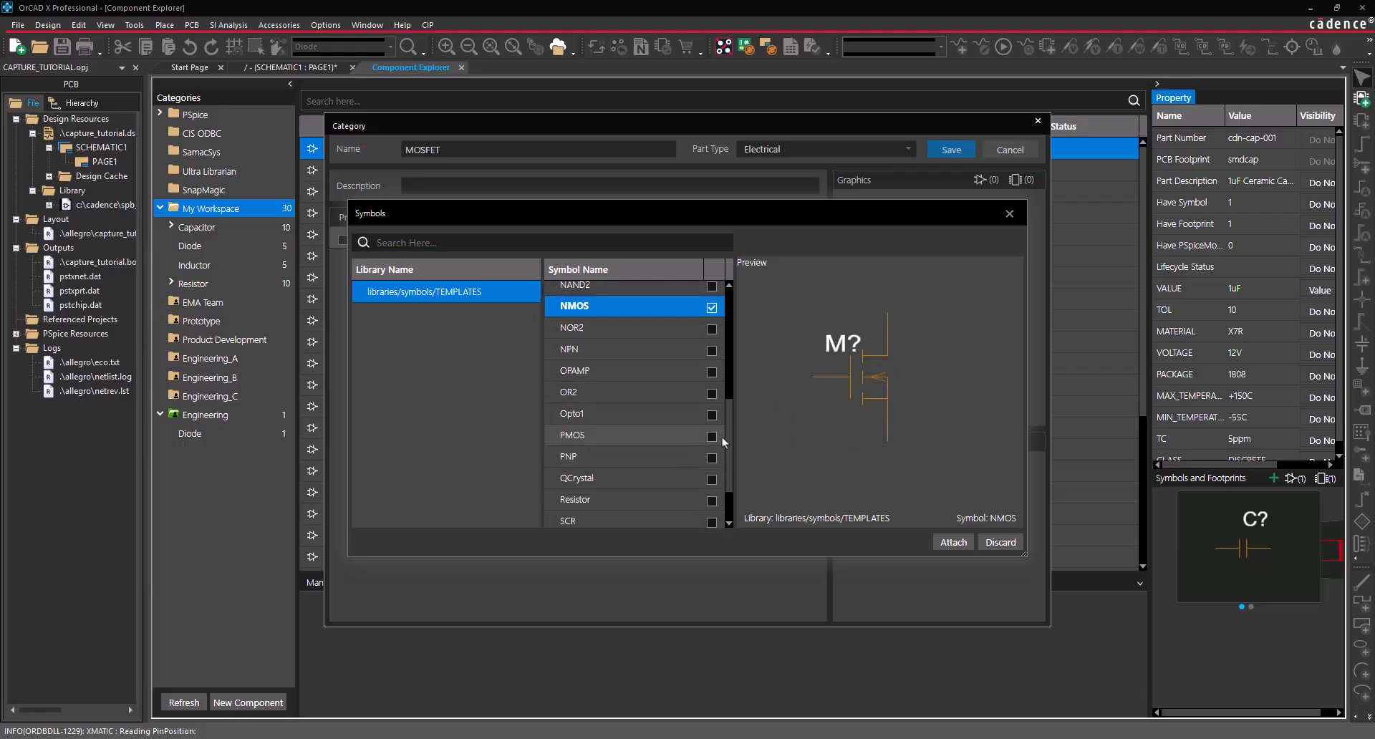
click(711, 436)
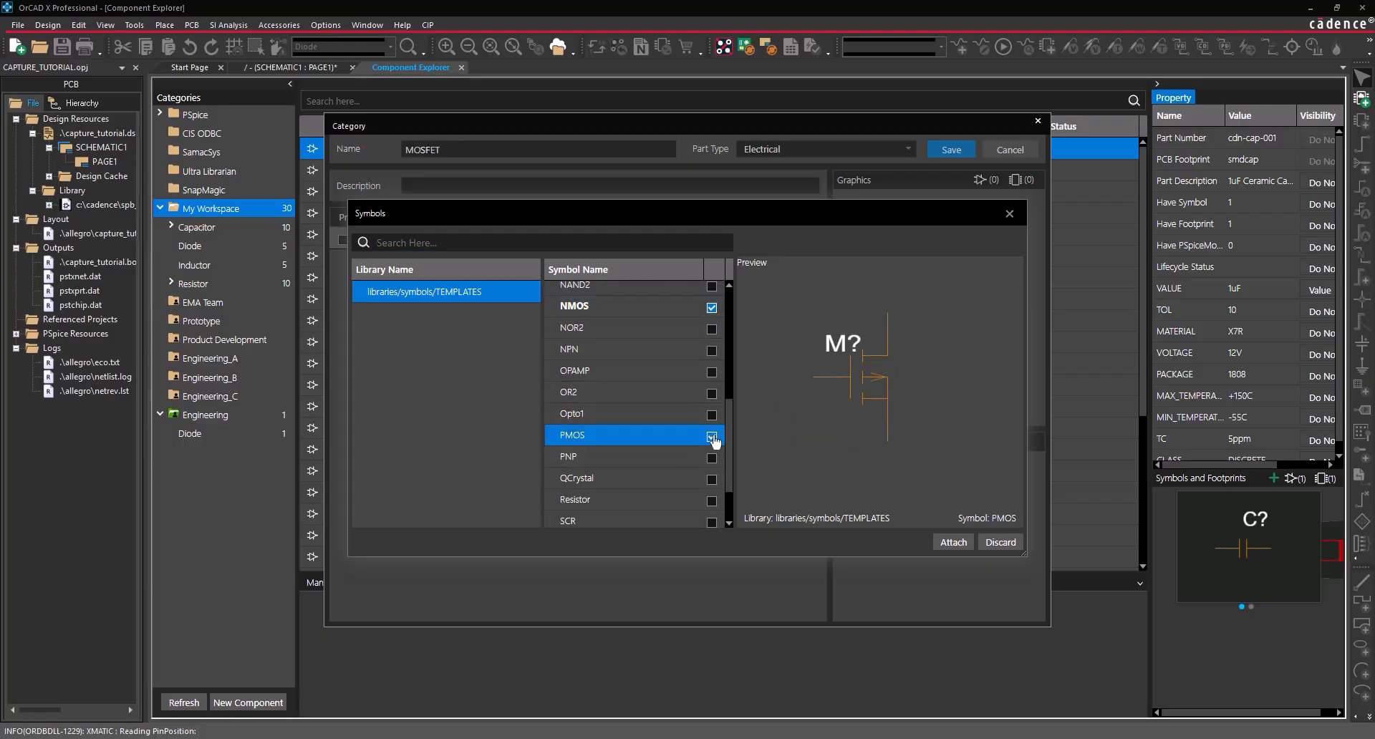
click(963, 543)
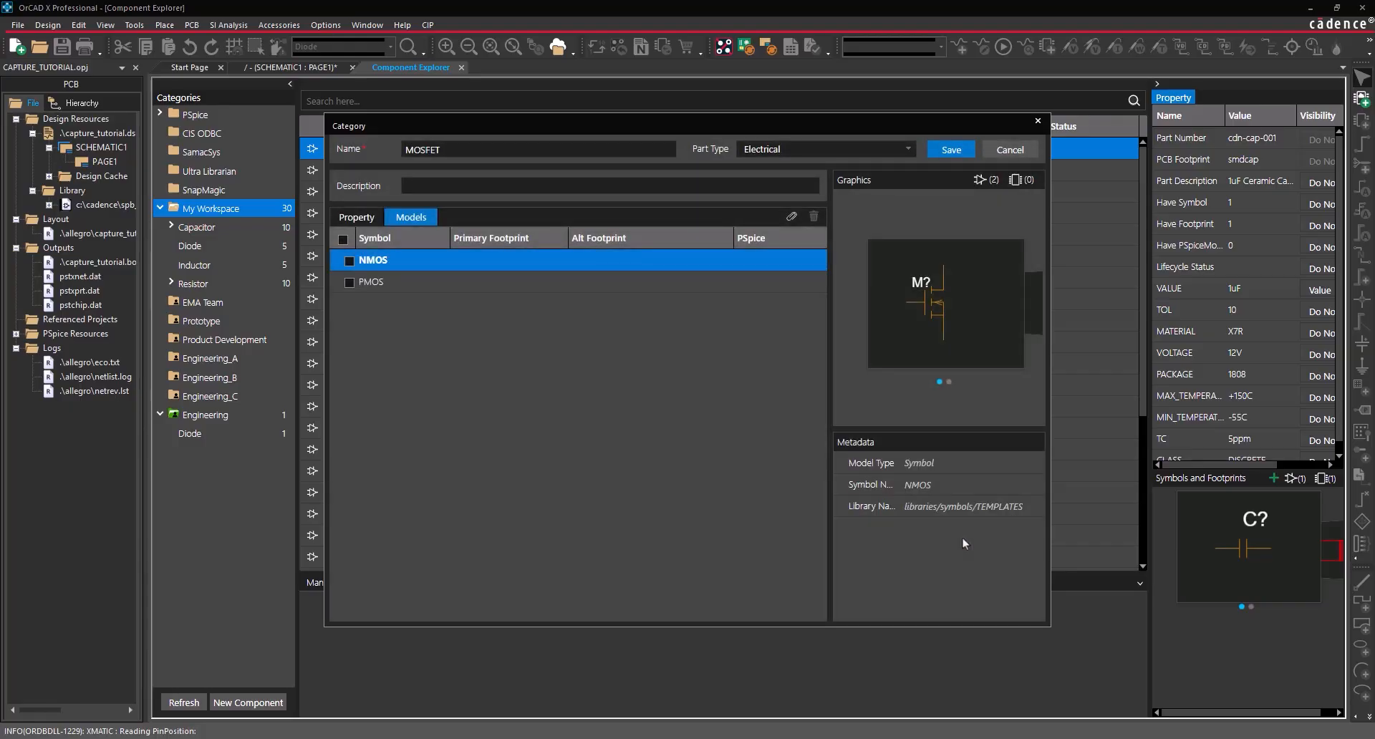
- Attach to220ab as the primary footprint
click(791, 216)
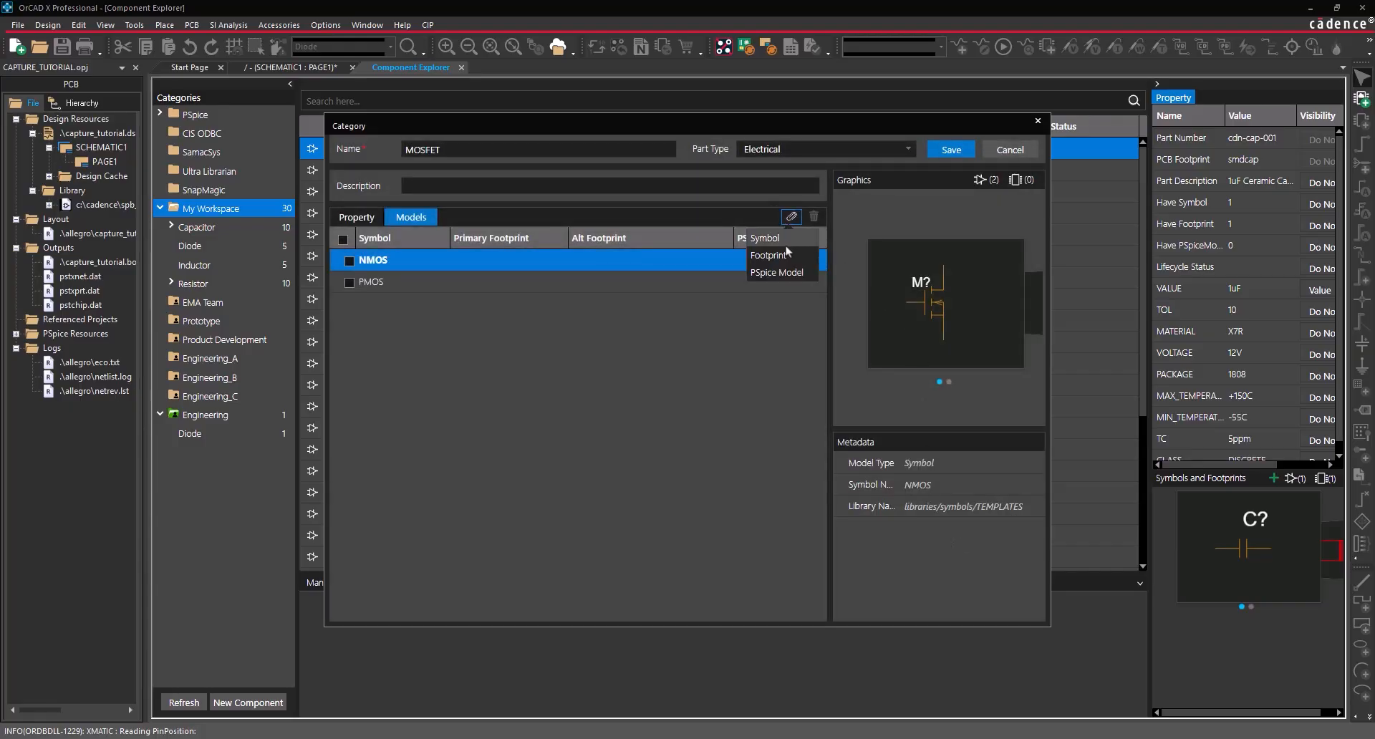
click(786, 254)
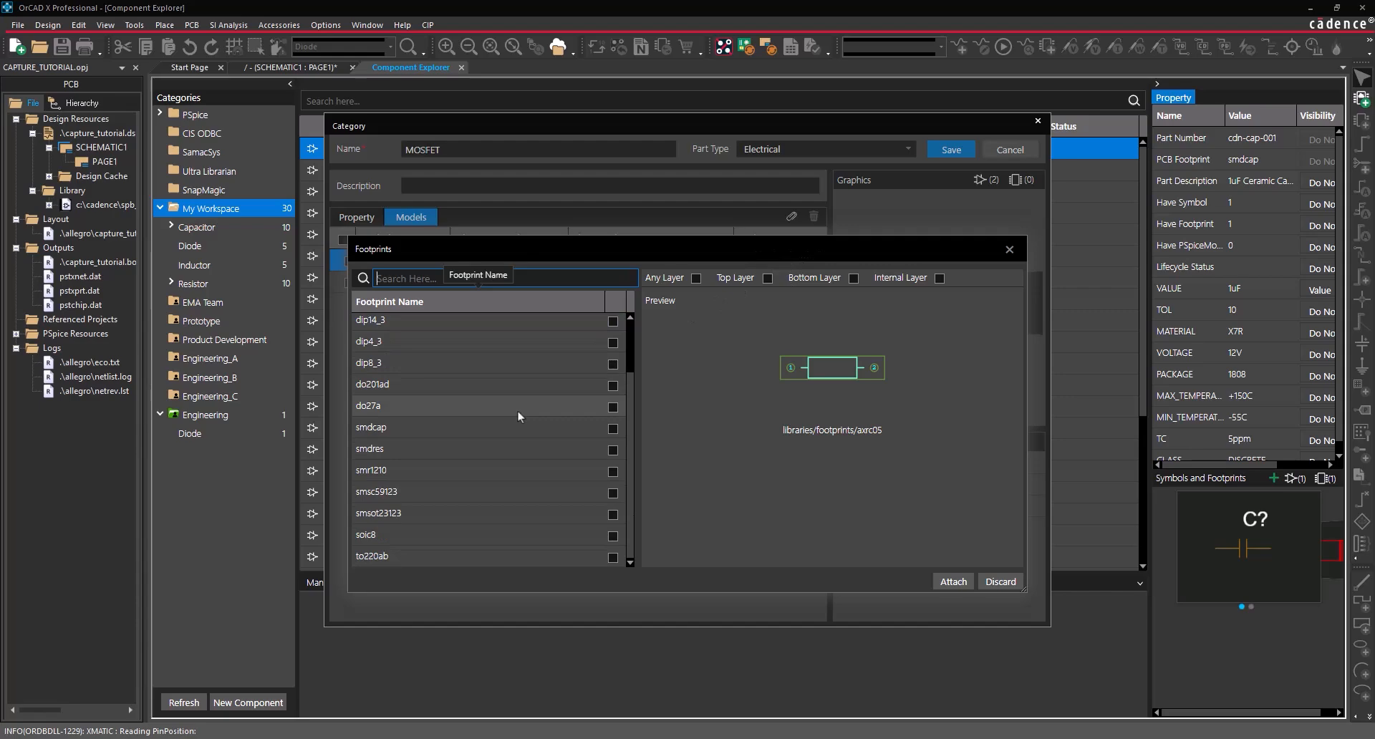
click(612, 558)
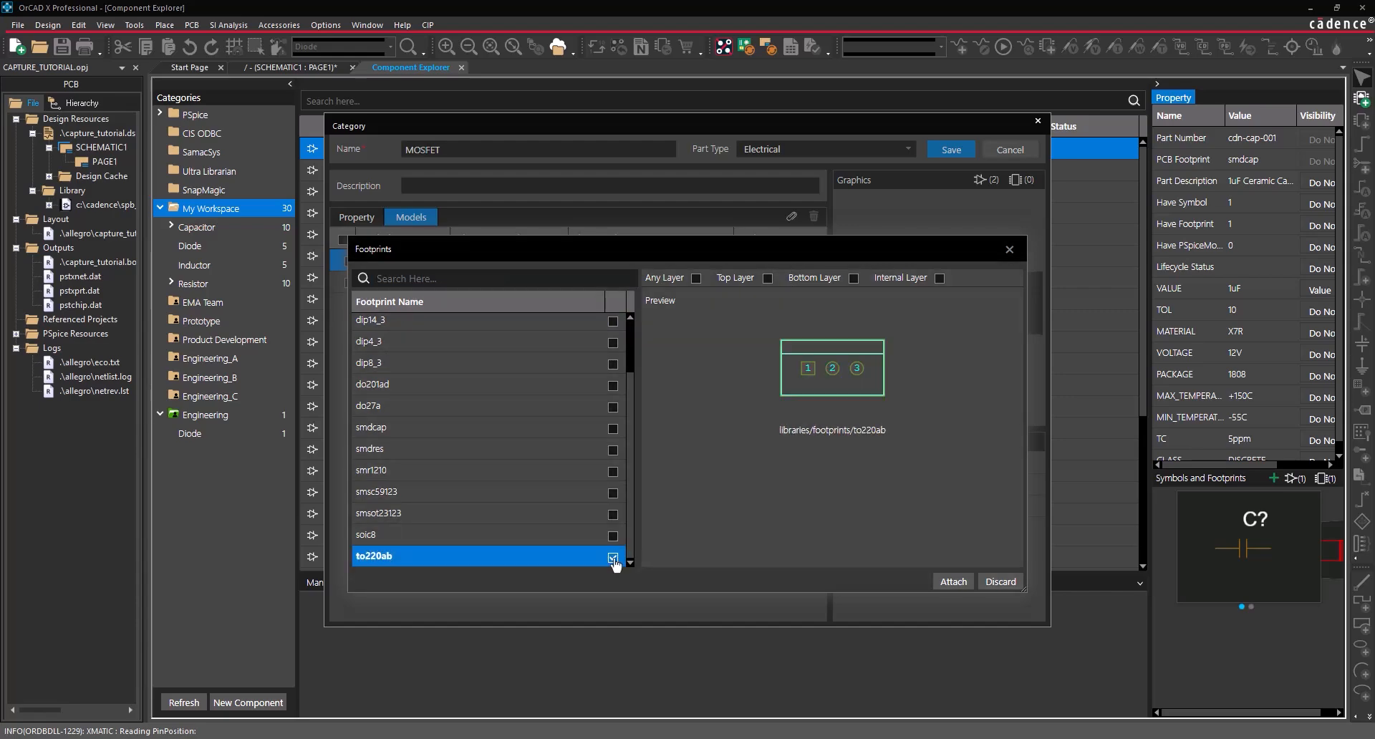
click(953, 582)
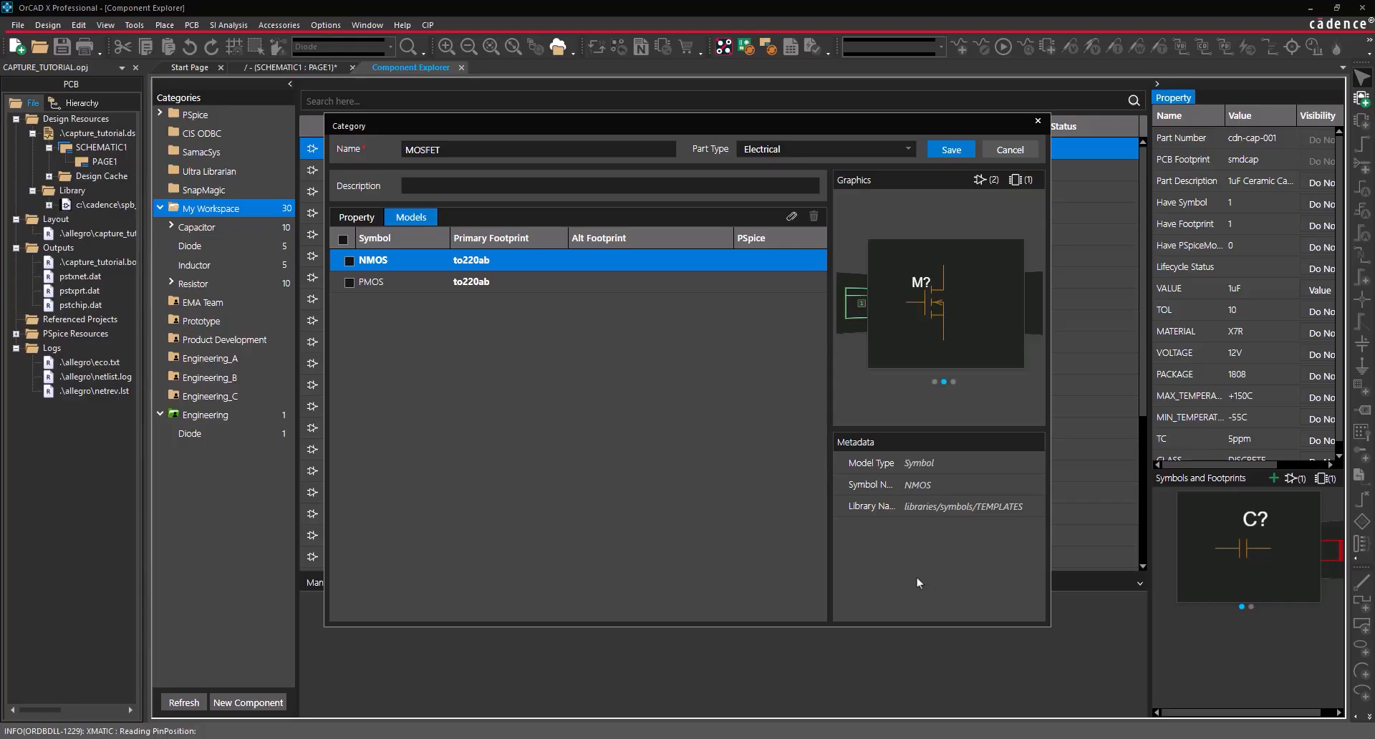
- Save the MOSFET category and sign in to Ultra Librarian with the account password
click(953, 152)
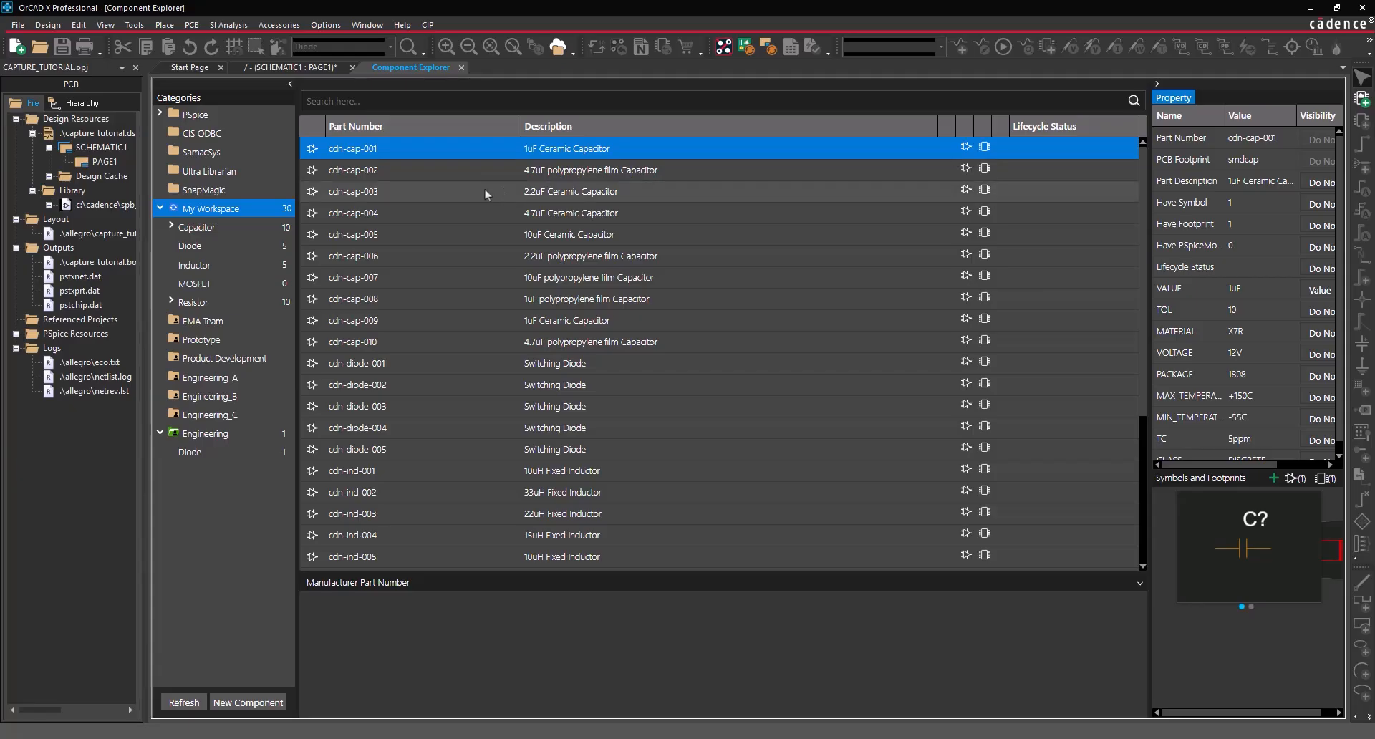
click(223, 172)
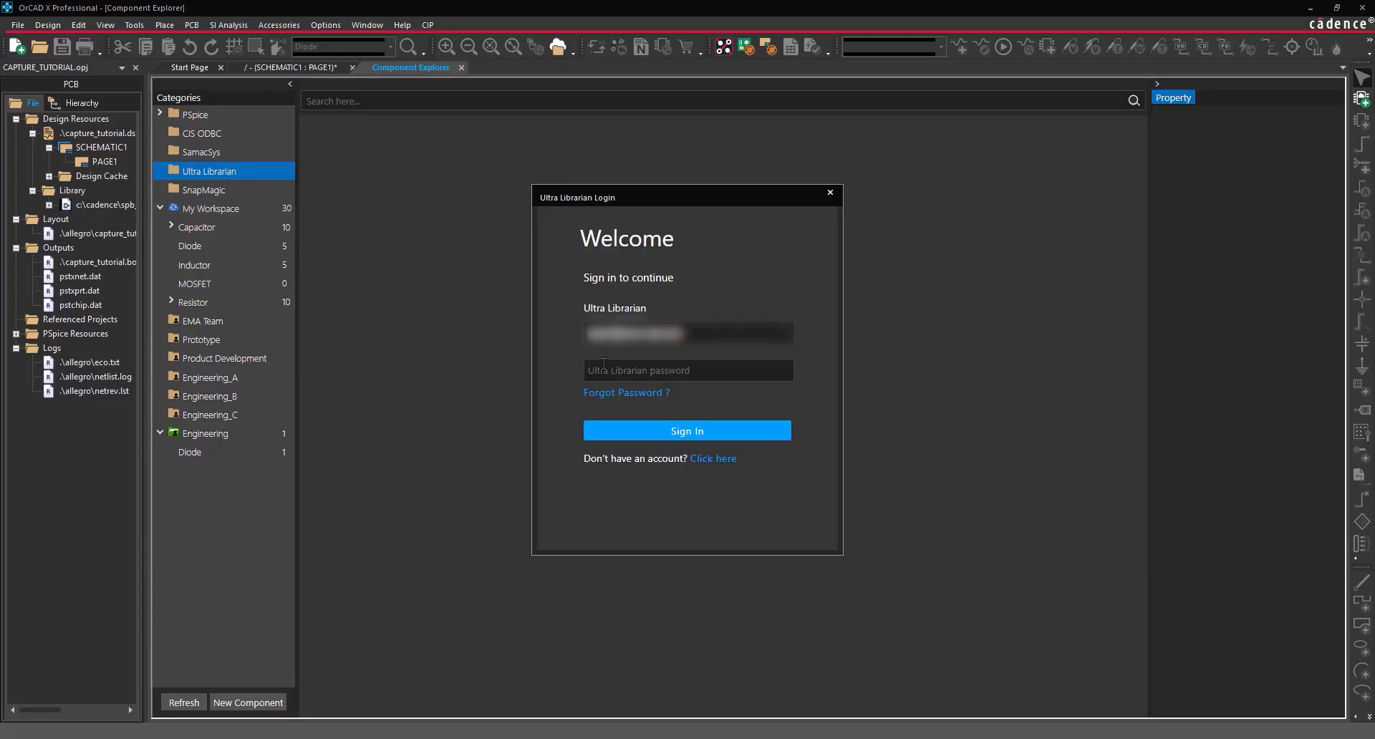
click(604, 363)
text(**********)
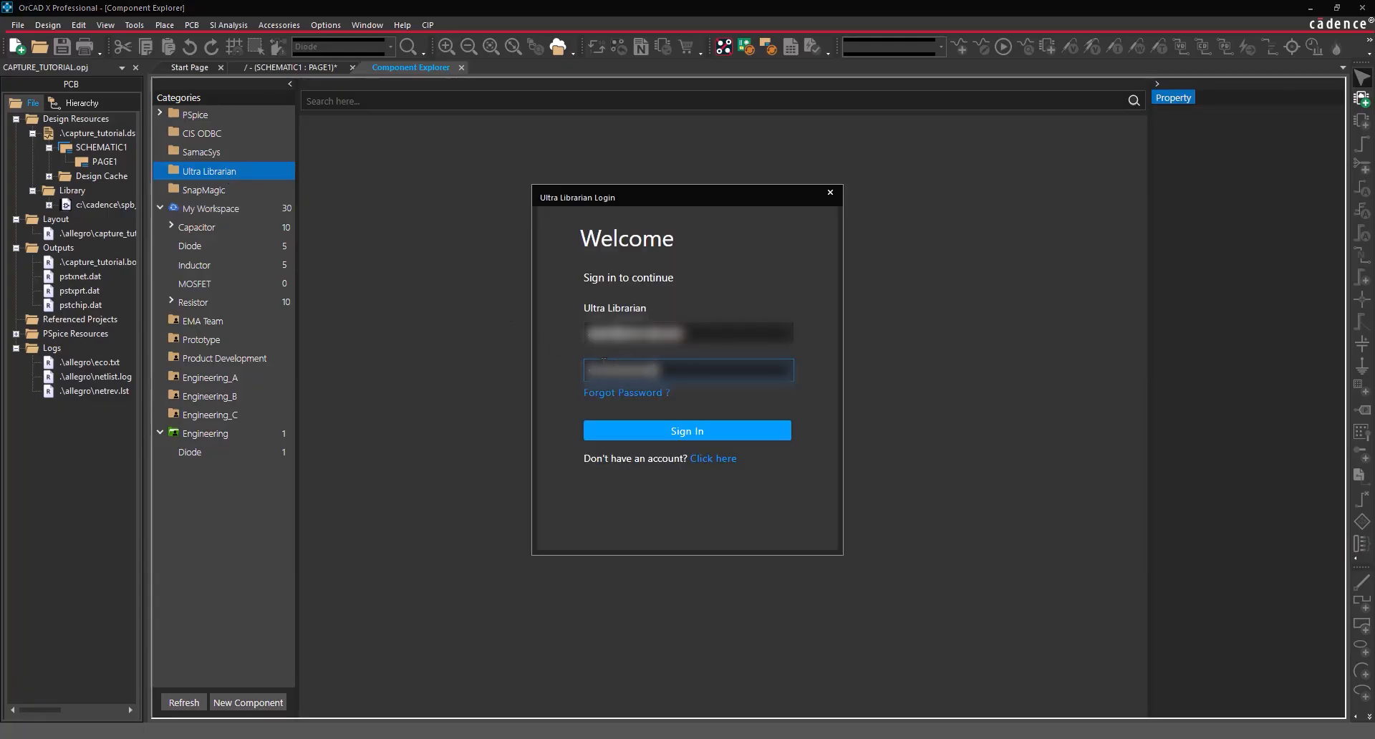
key(Return)
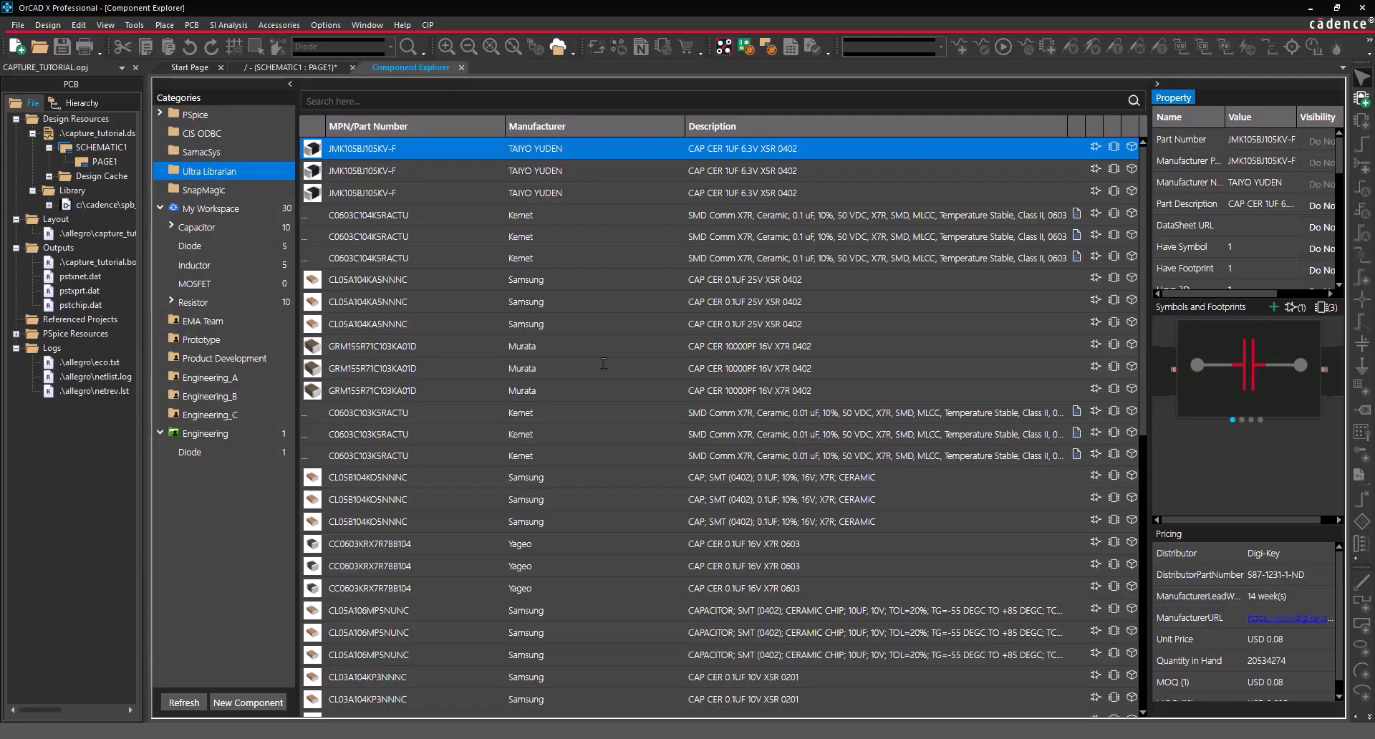
- Search the Ultra Librarian catalogue for SI2347
click(422, 103)
text(SI2347)
key(Return)
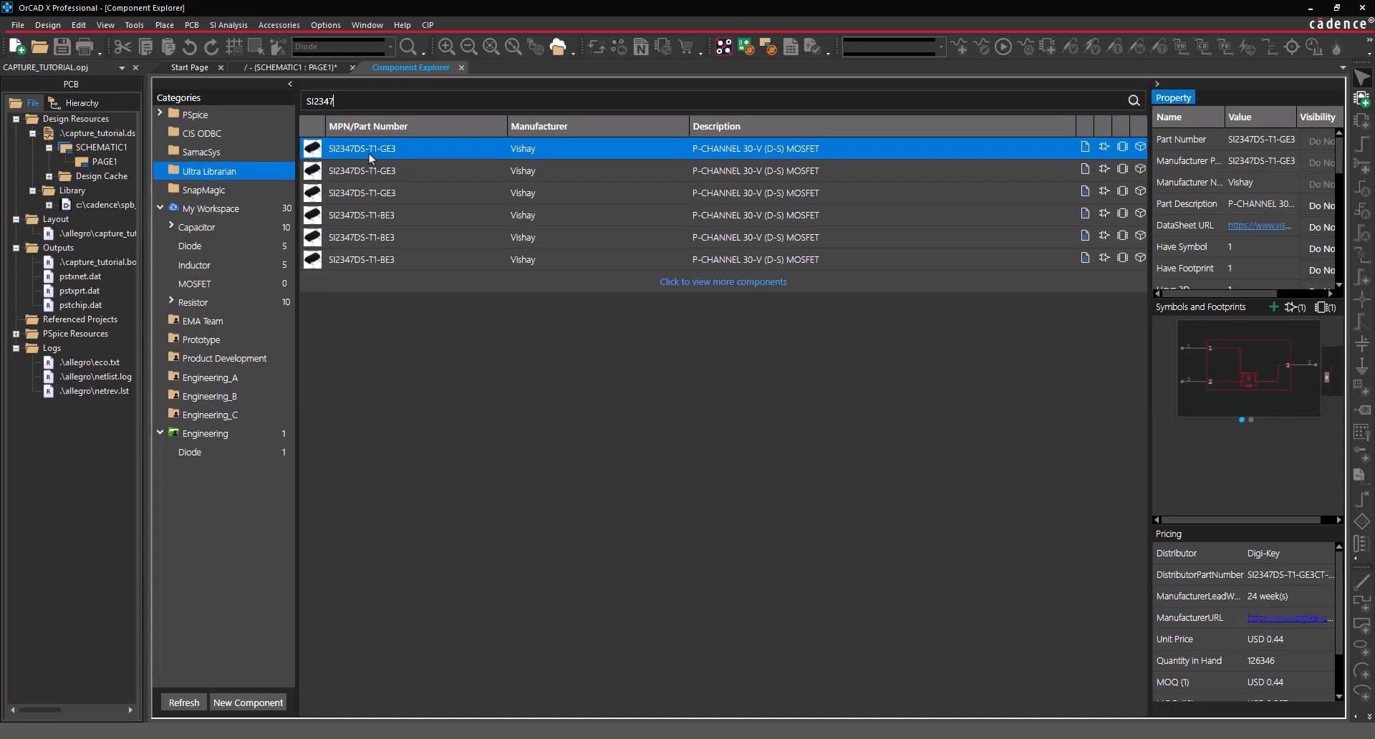
- Open SI2347DS-T1-GE3 for editing and set its lifecycle to Active
right_click(368, 153)
click(392, 186)
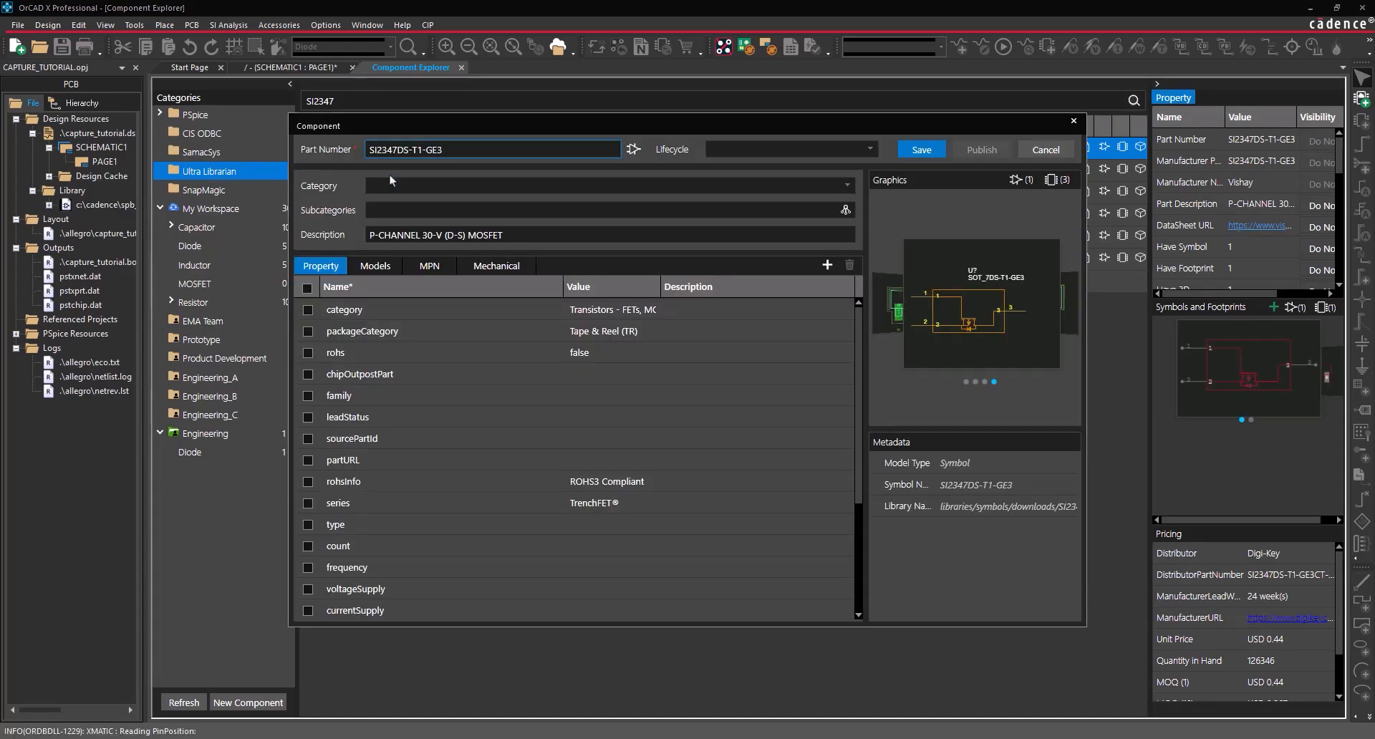
click(745, 149)
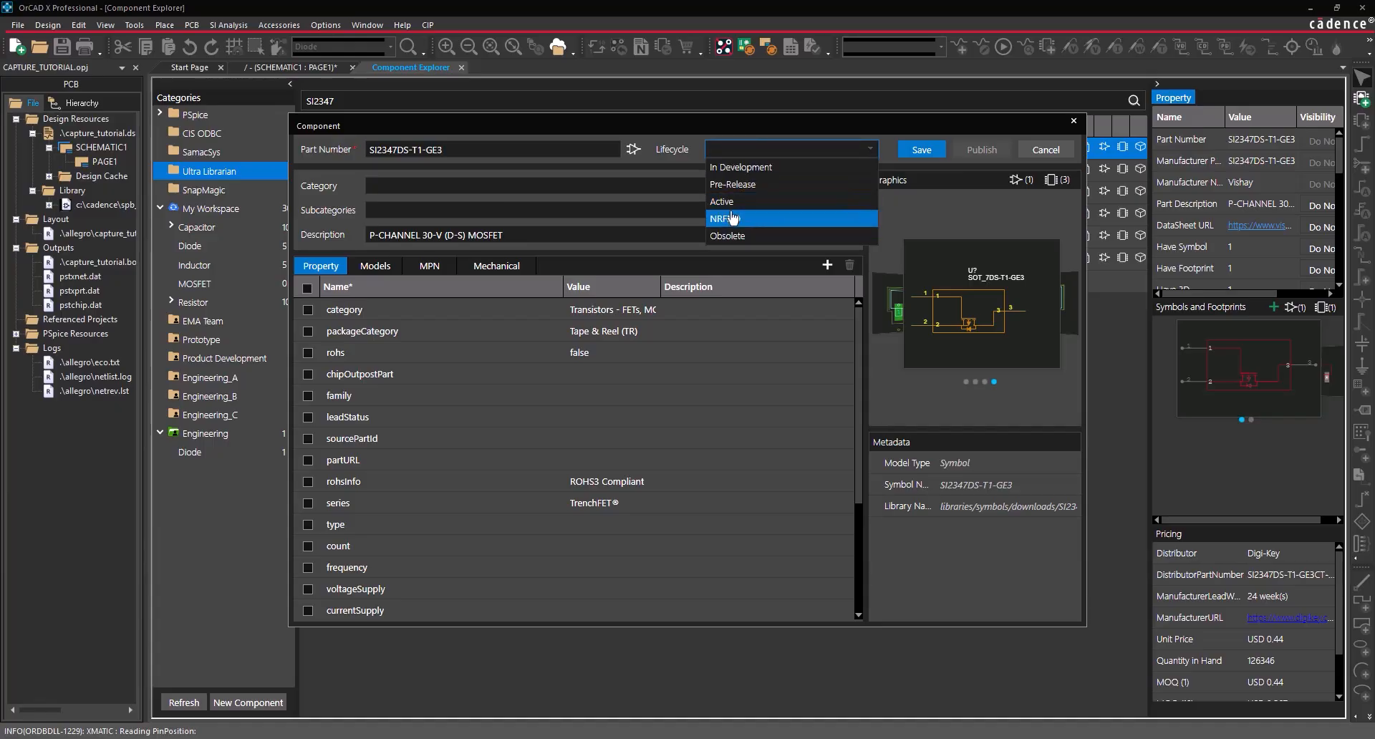
click(723, 202)
- Delete the empty properties, including chipOutpostPart, family, leadStatus, sourcePartId, partURL, type, count and currentSupply
click(308, 374)
click(308, 395)
click(308, 417)
click(308, 438)
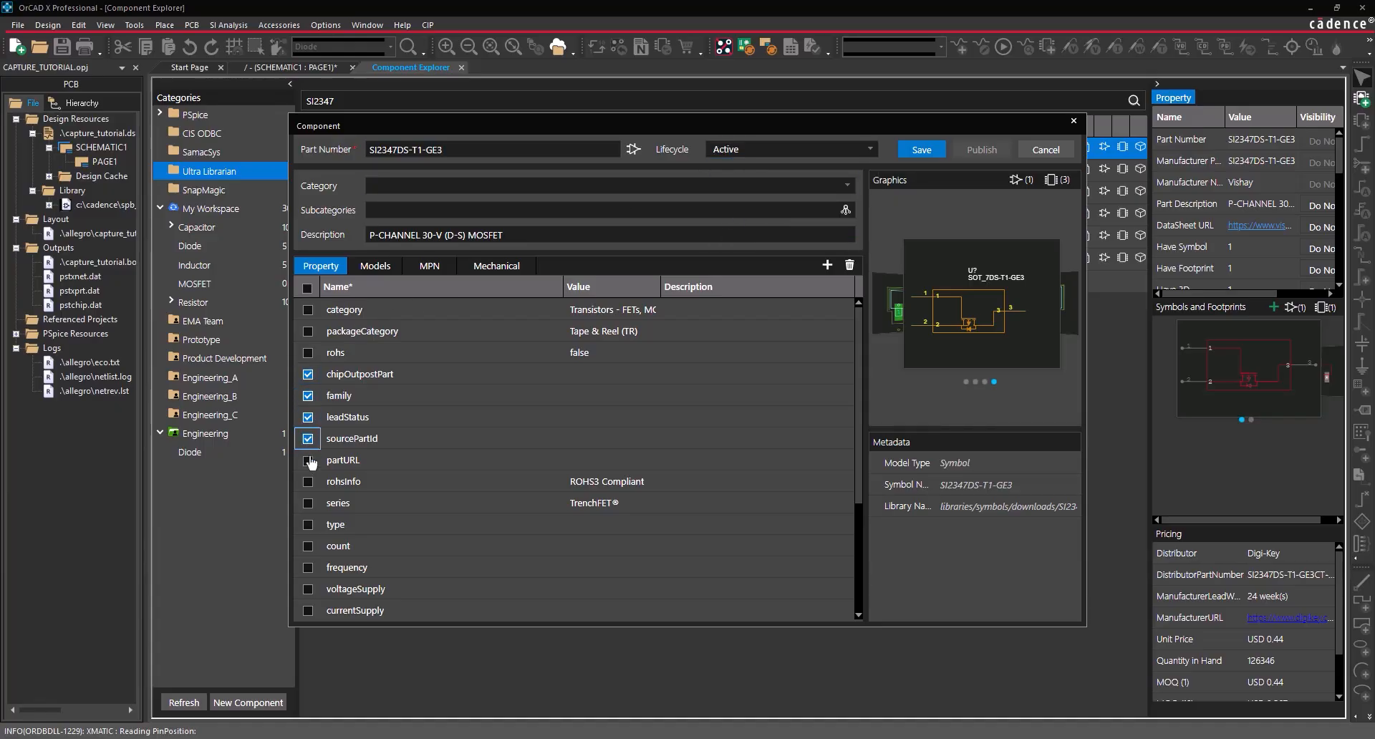
scroll(311, 463, down, 2)
click(308, 316)
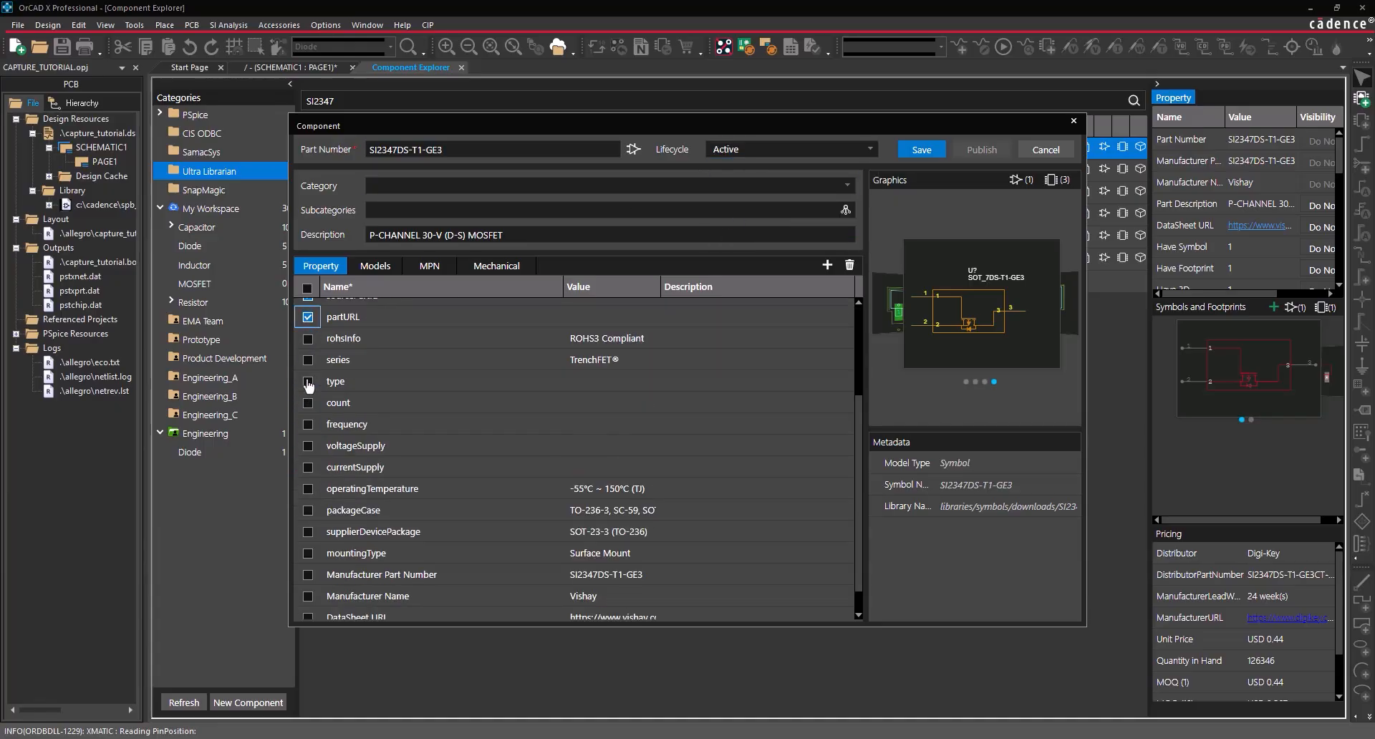
click(308, 381)
click(308, 402)
click(308, 424)
click(308, 446)
click(308, 467)
scroll(357, 432, up, 1)
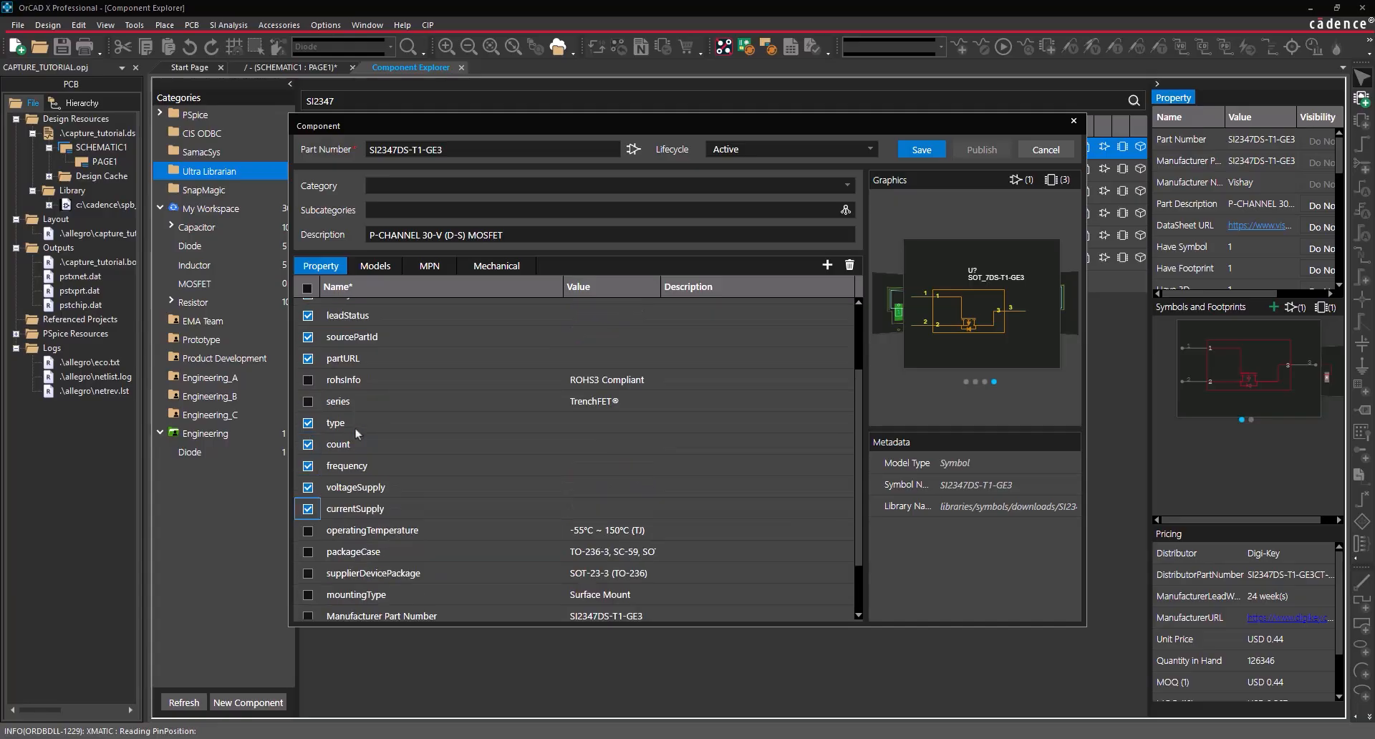
scroll(356, 433, up, 3)
click(850, 265)
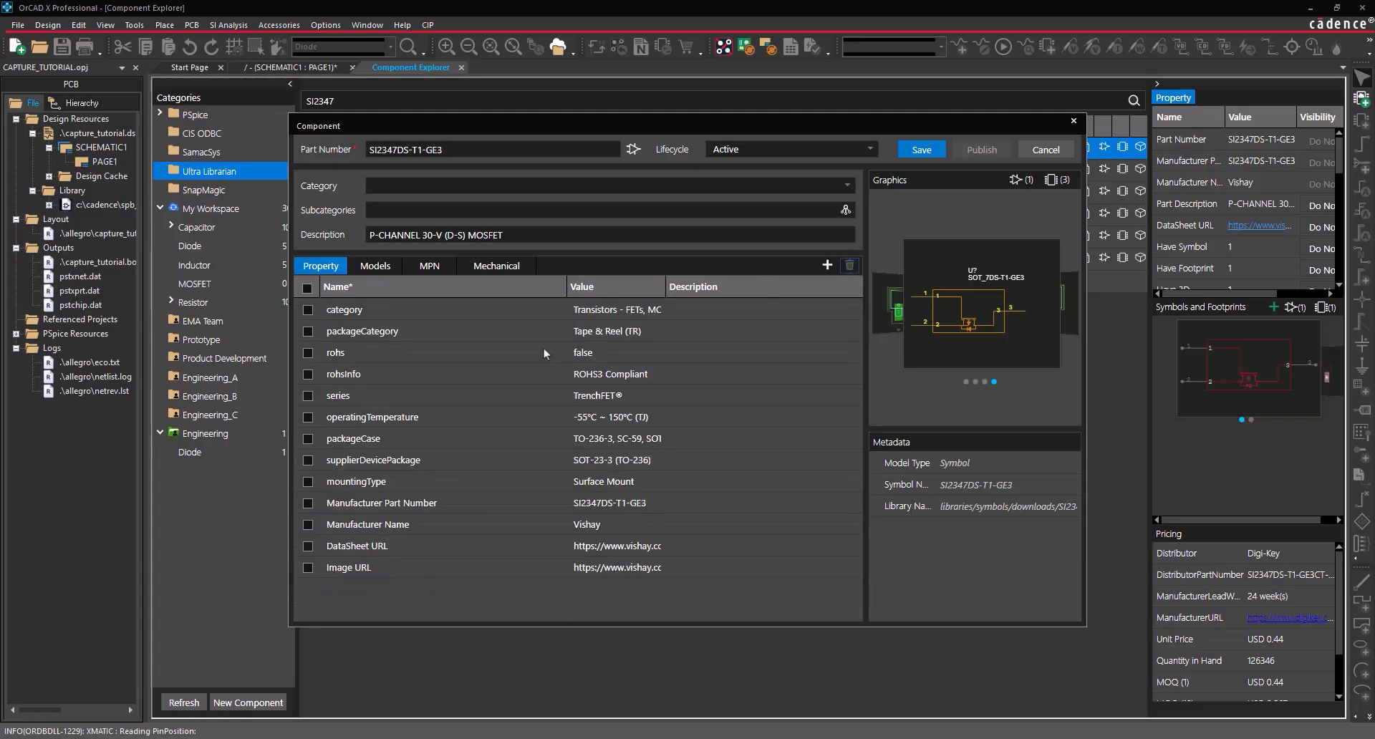
- Assign the part to the MOSFET category
click(485, 186)
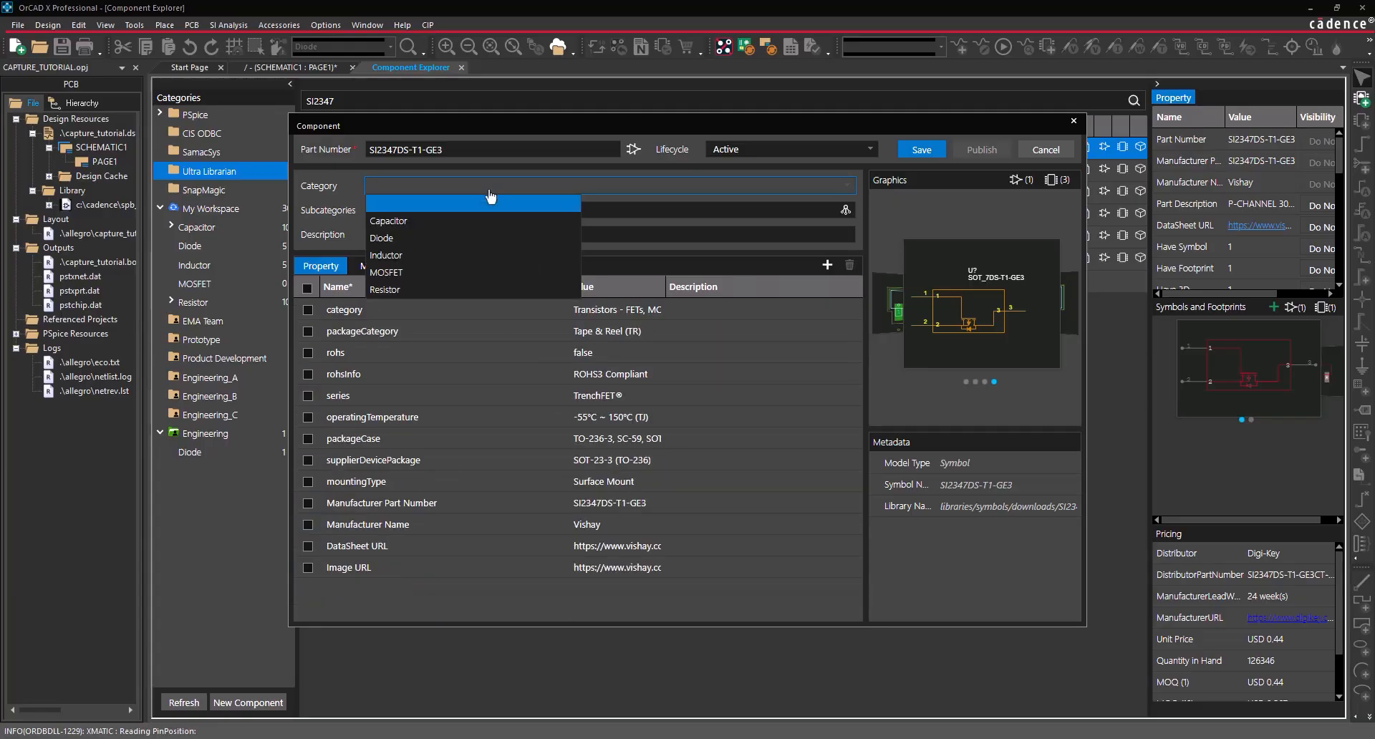
click(428, 272)
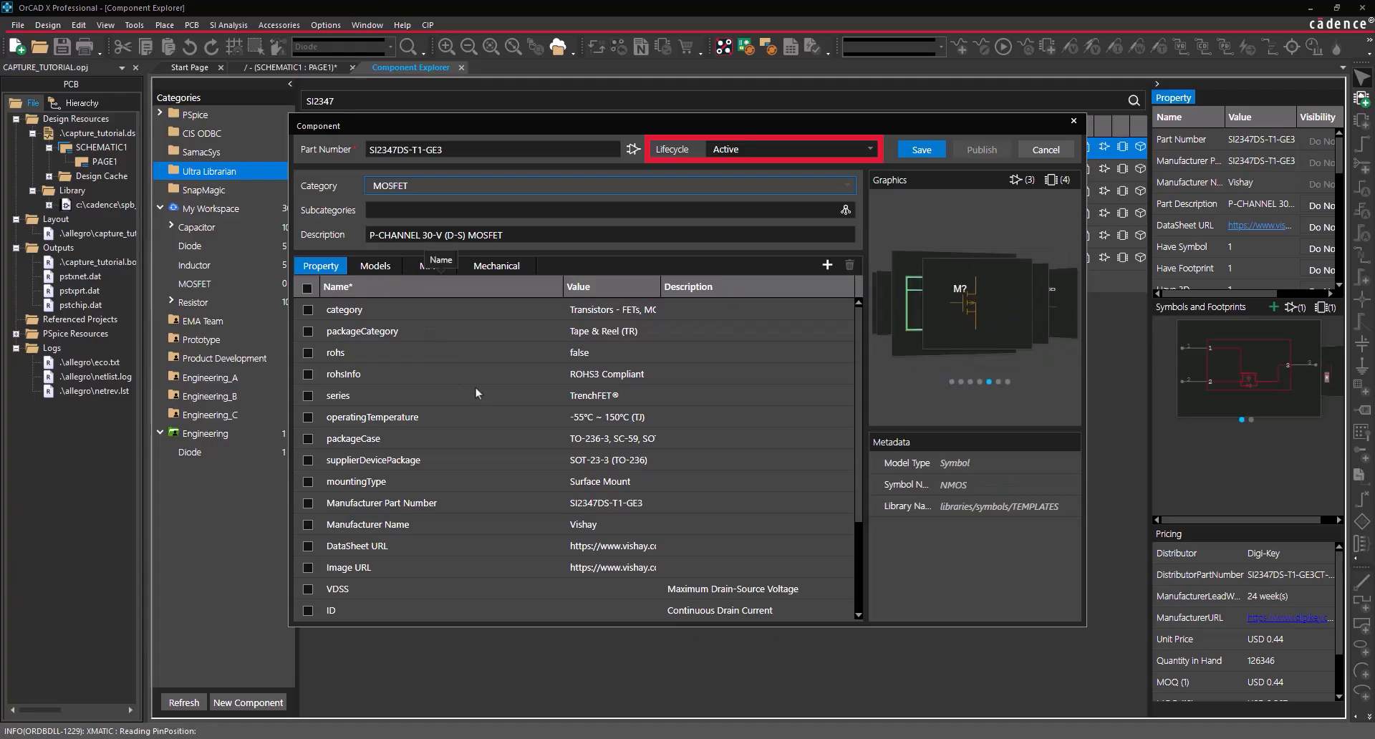
scroll(475, 392, down, 2)
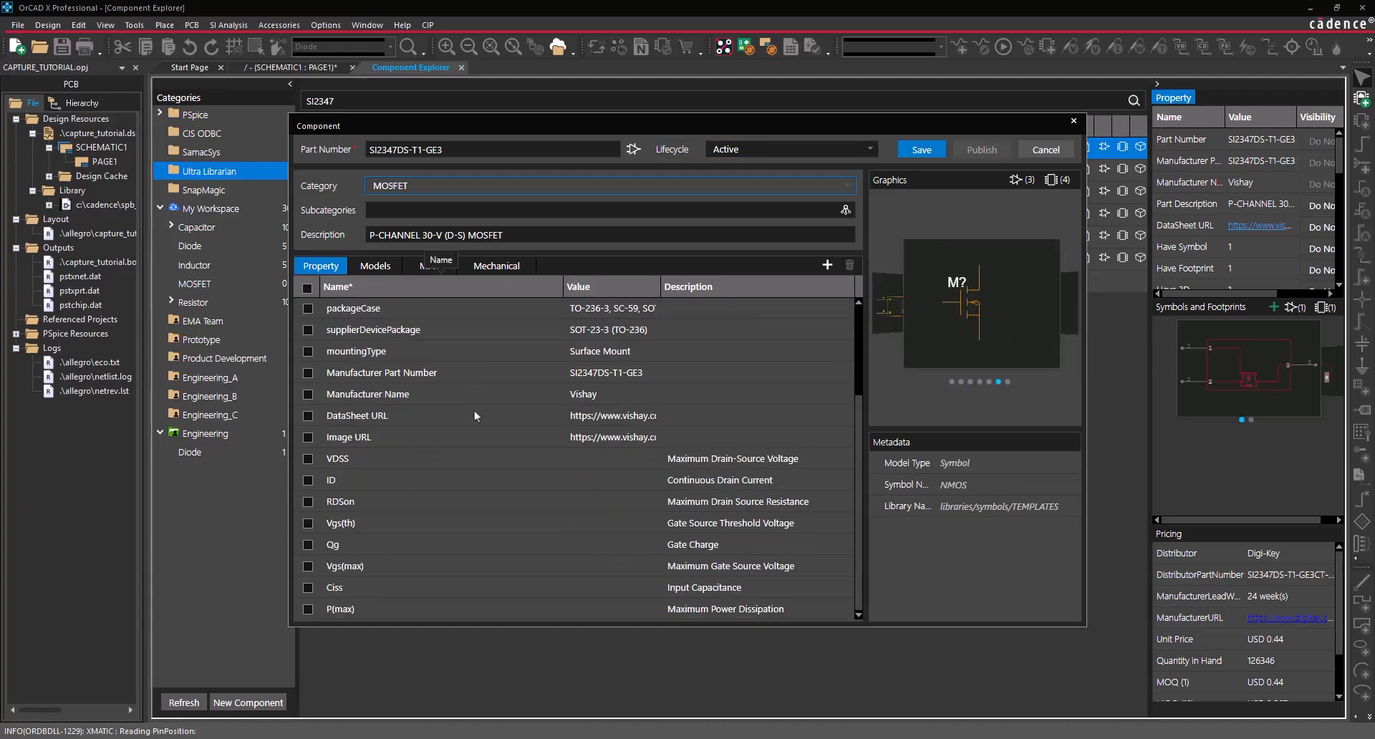
- Enter VDSS 30V, ID 5A and RDSon 42m for the MOSFET
click(595, 466)
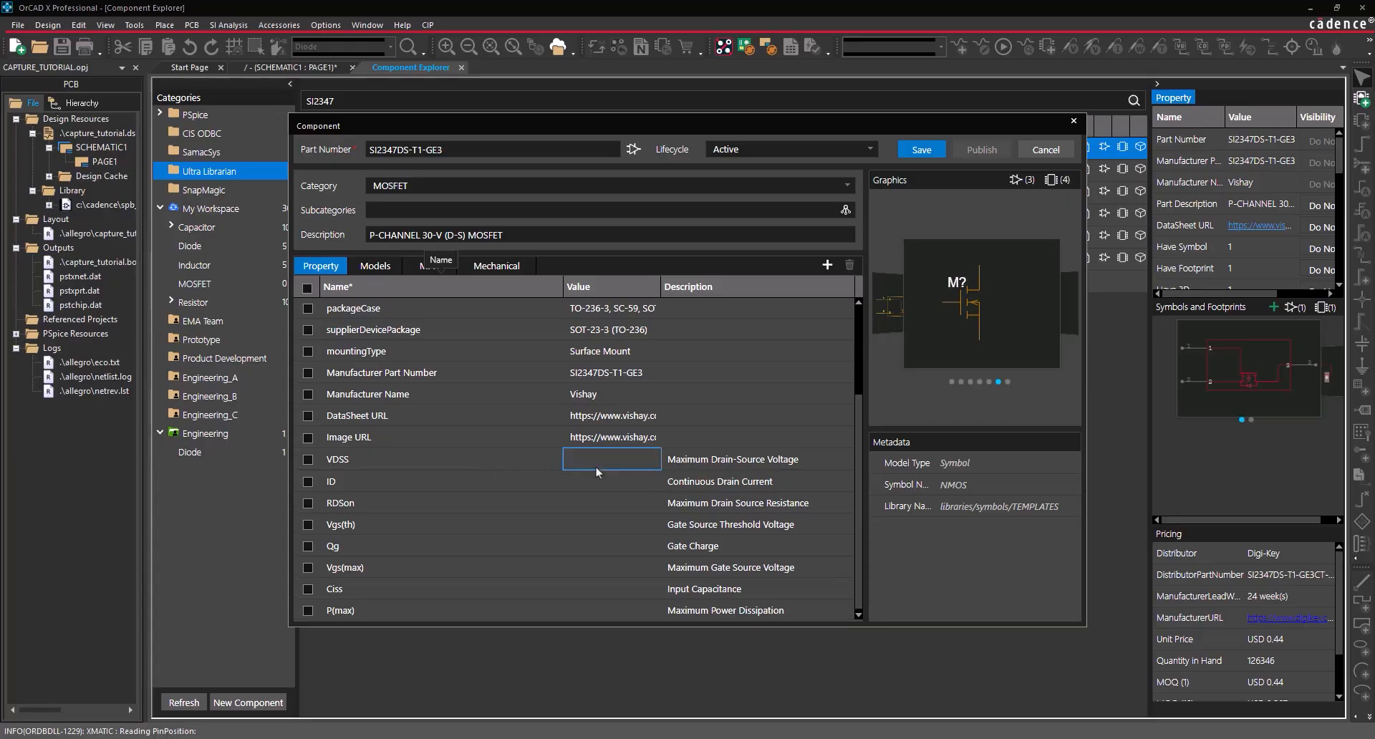
text(30V)
key(Return)
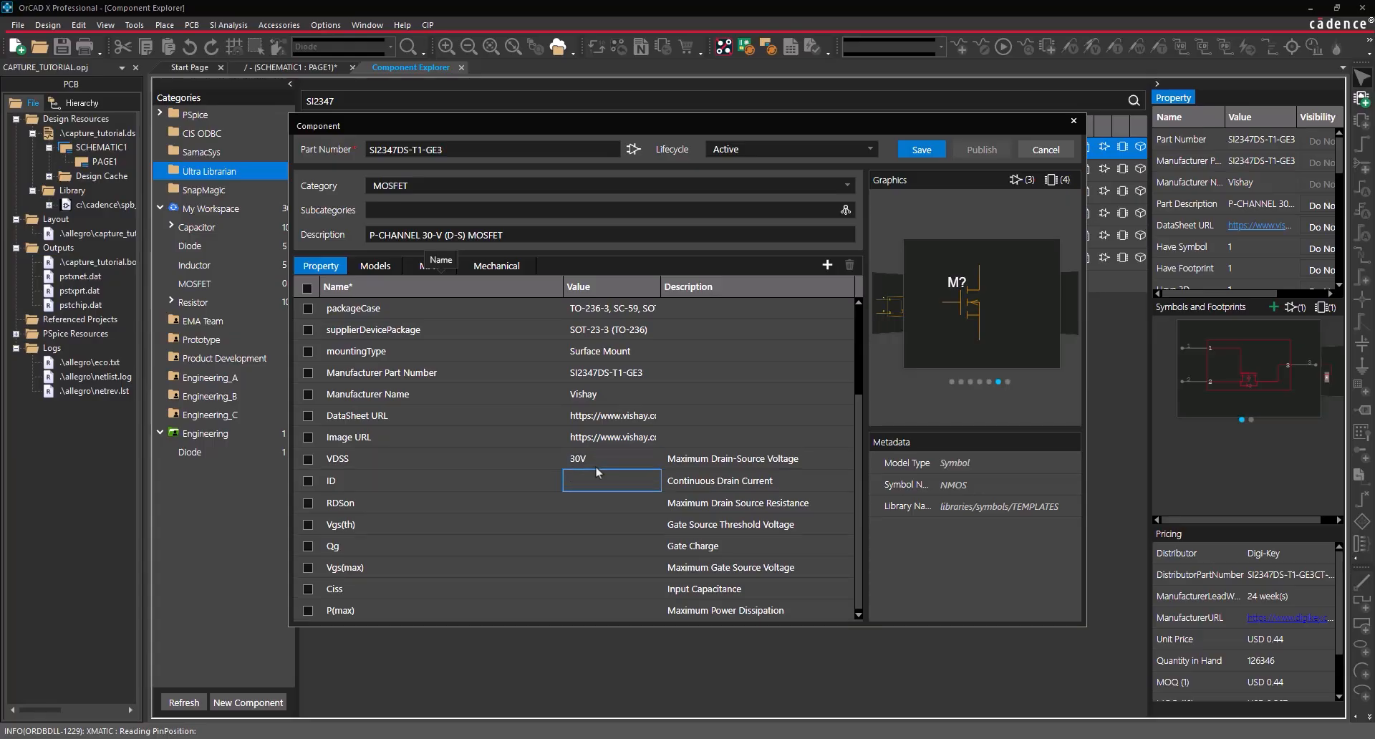
text(5A)
key(Return)
text(42m)
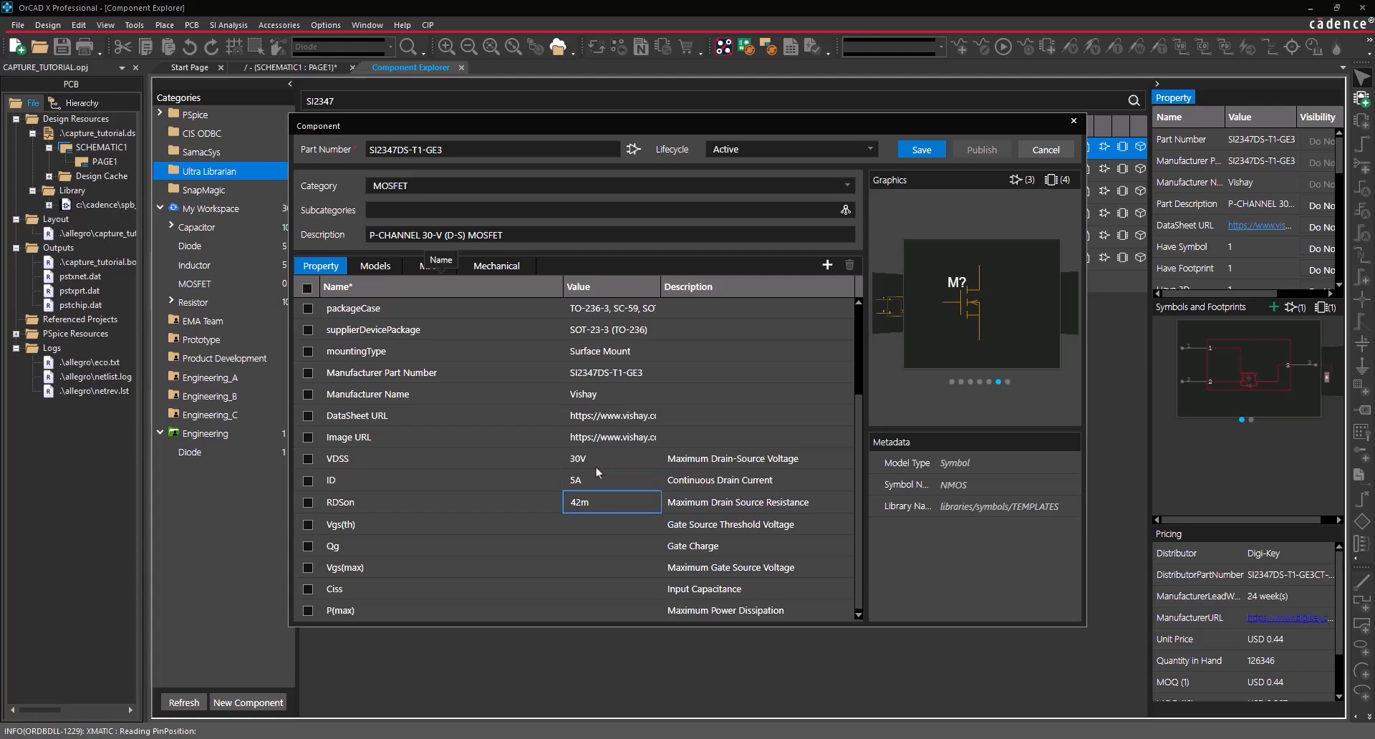
key(Return)
- Enter Vgs(th) 2.5V, Qg 22nC, Vgs(max) 20V, Ciss 705pF and P(max) 1.7W
text(2.5V)
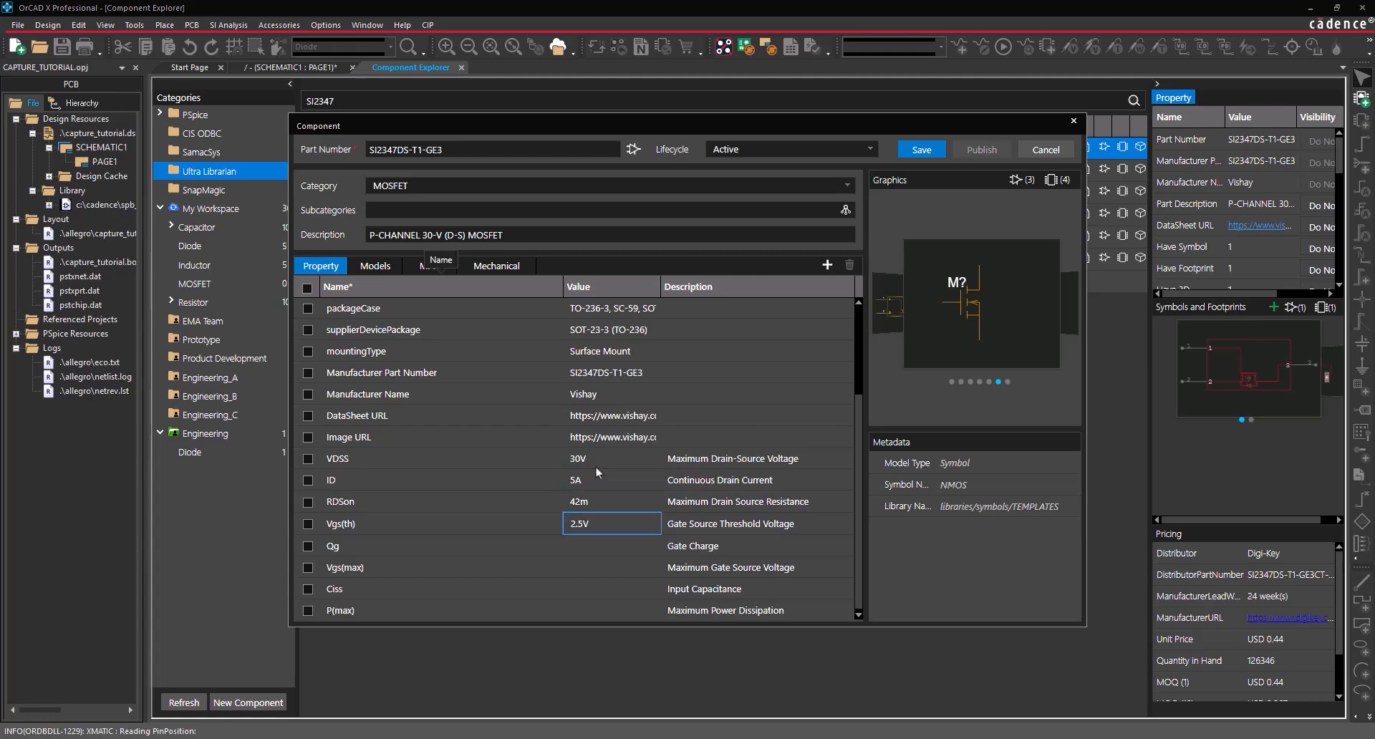
key(Return)
text(22nC)
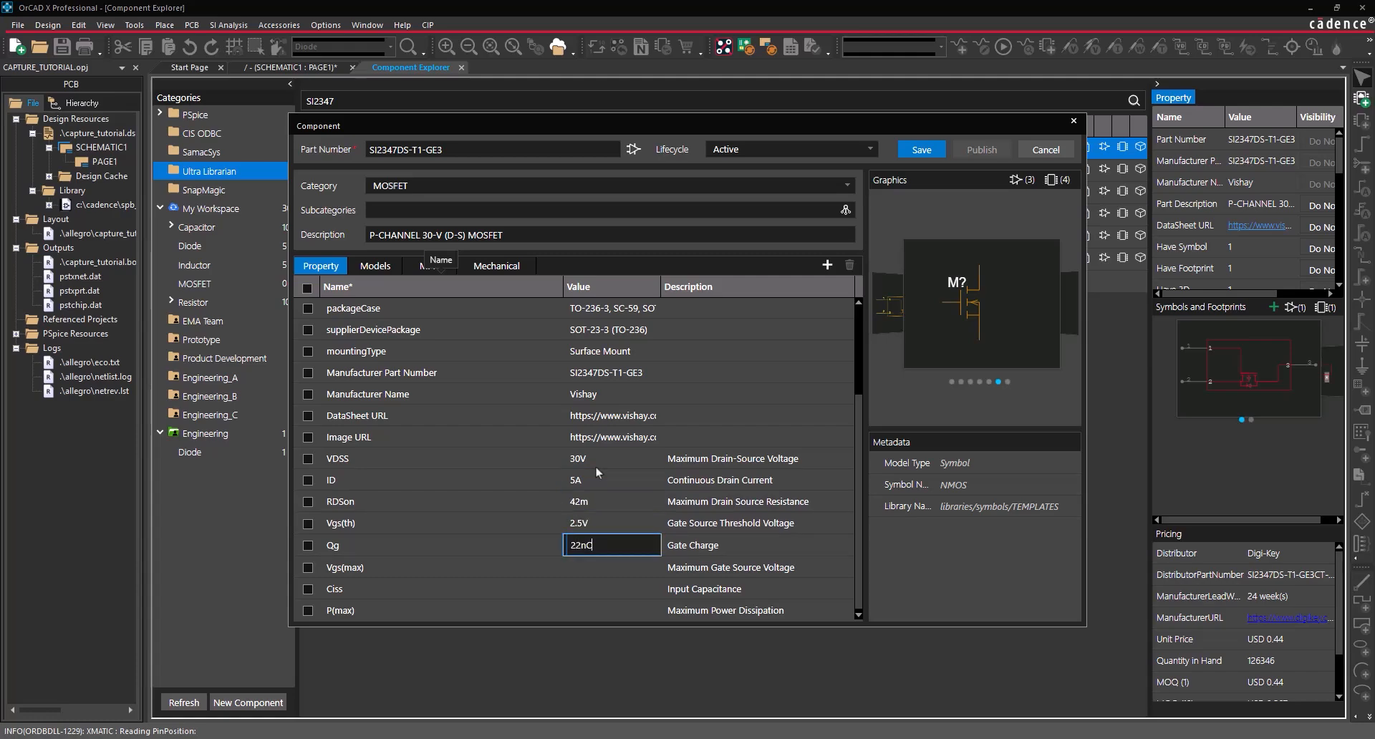
key(Return)
text(20V)
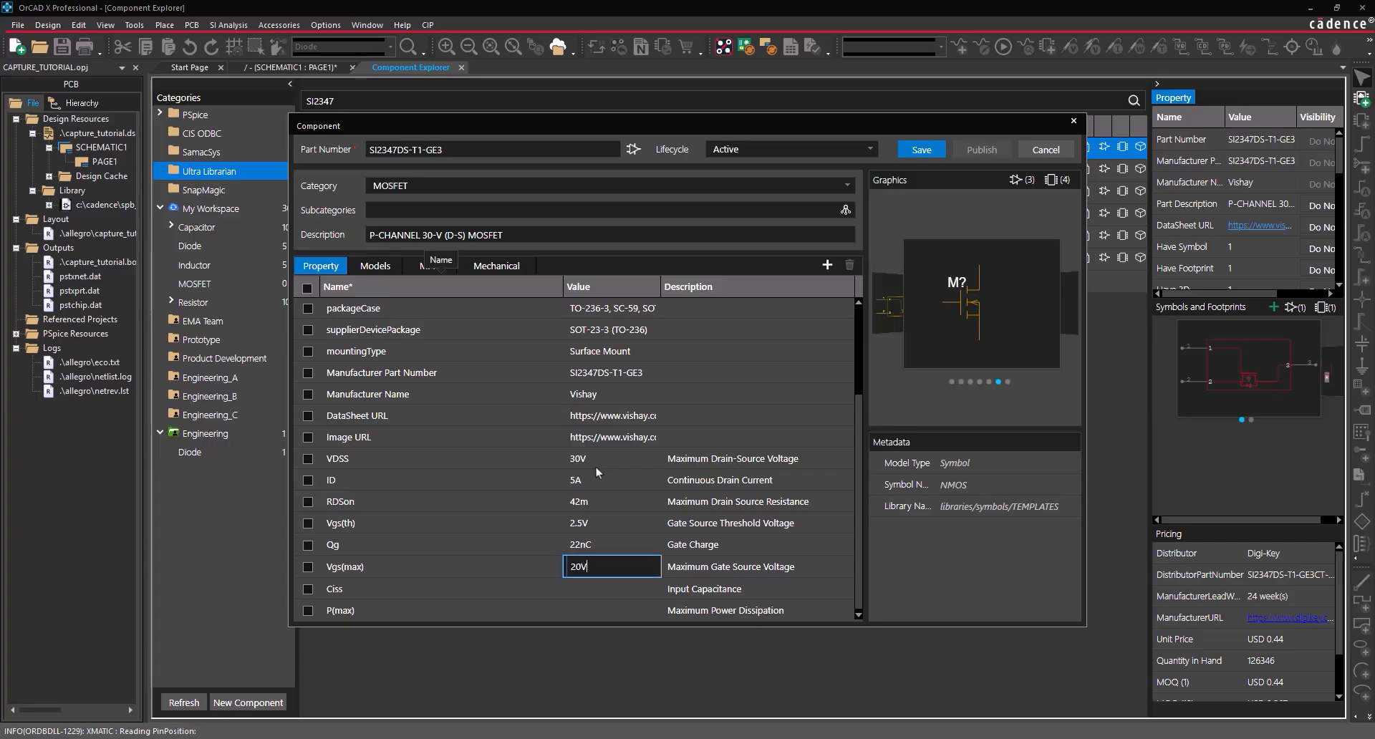
key(Return)
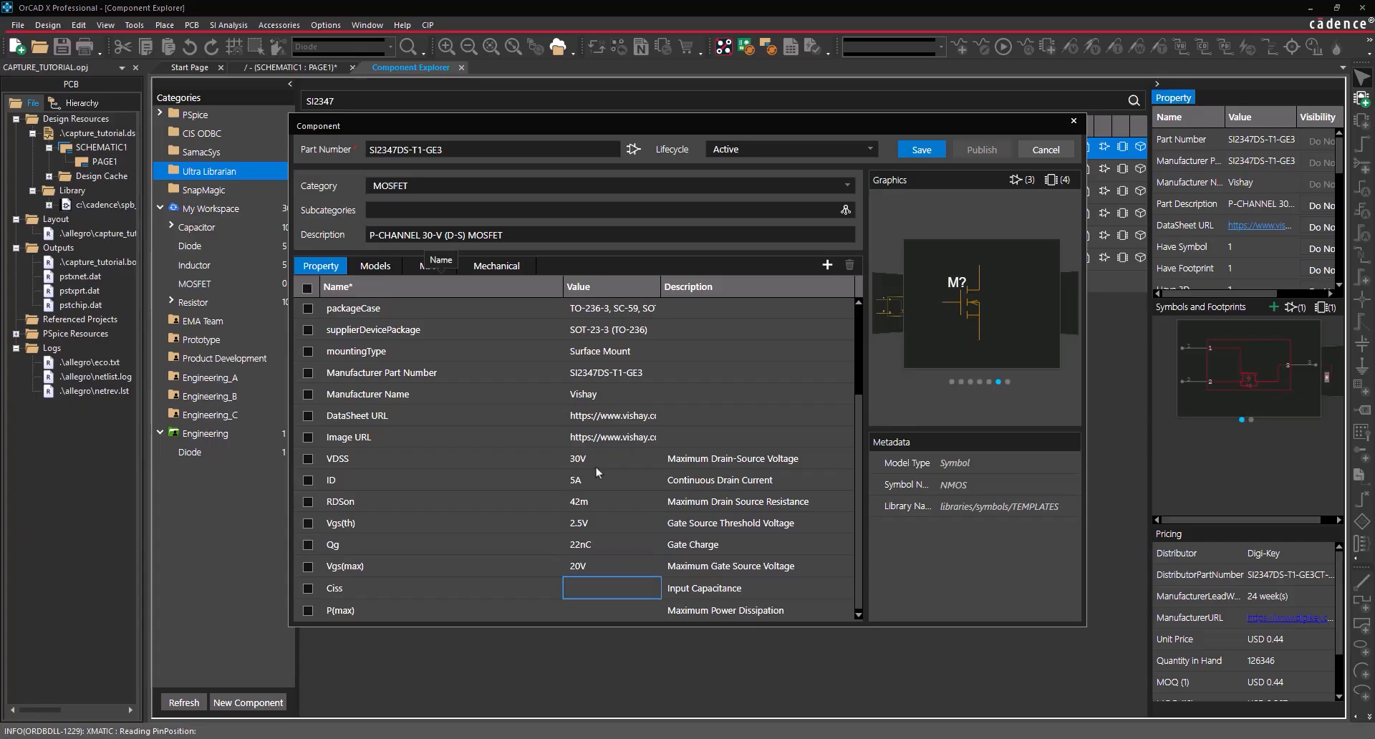
text(705pF)
key(Return)
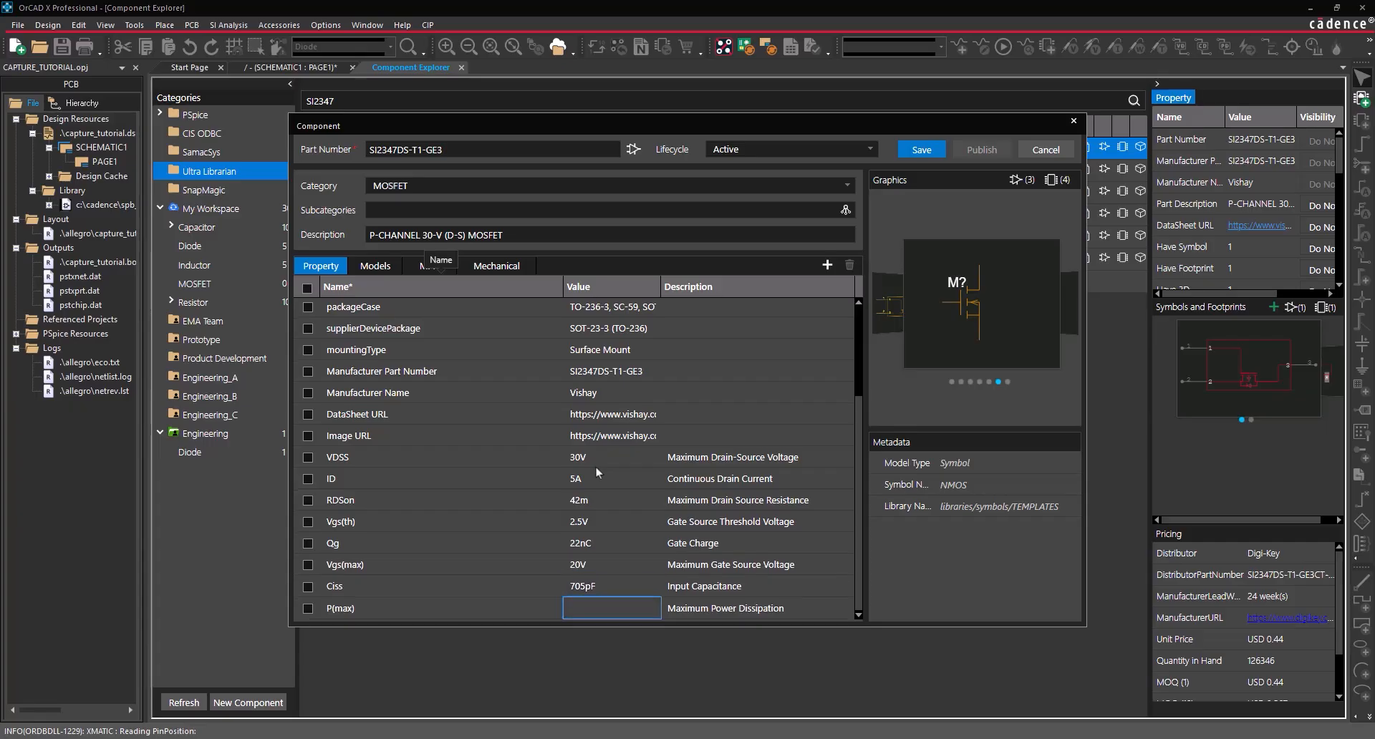
text(1.7W)
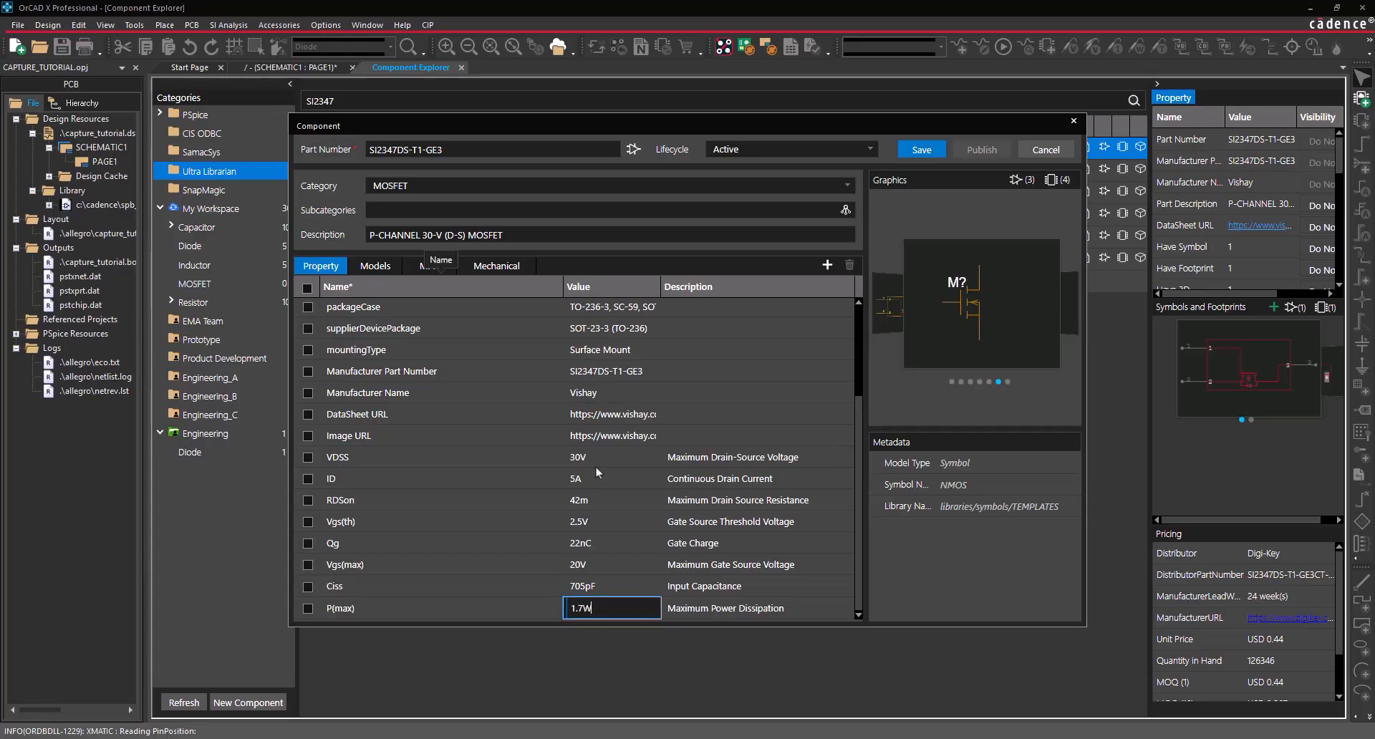
key(Return)
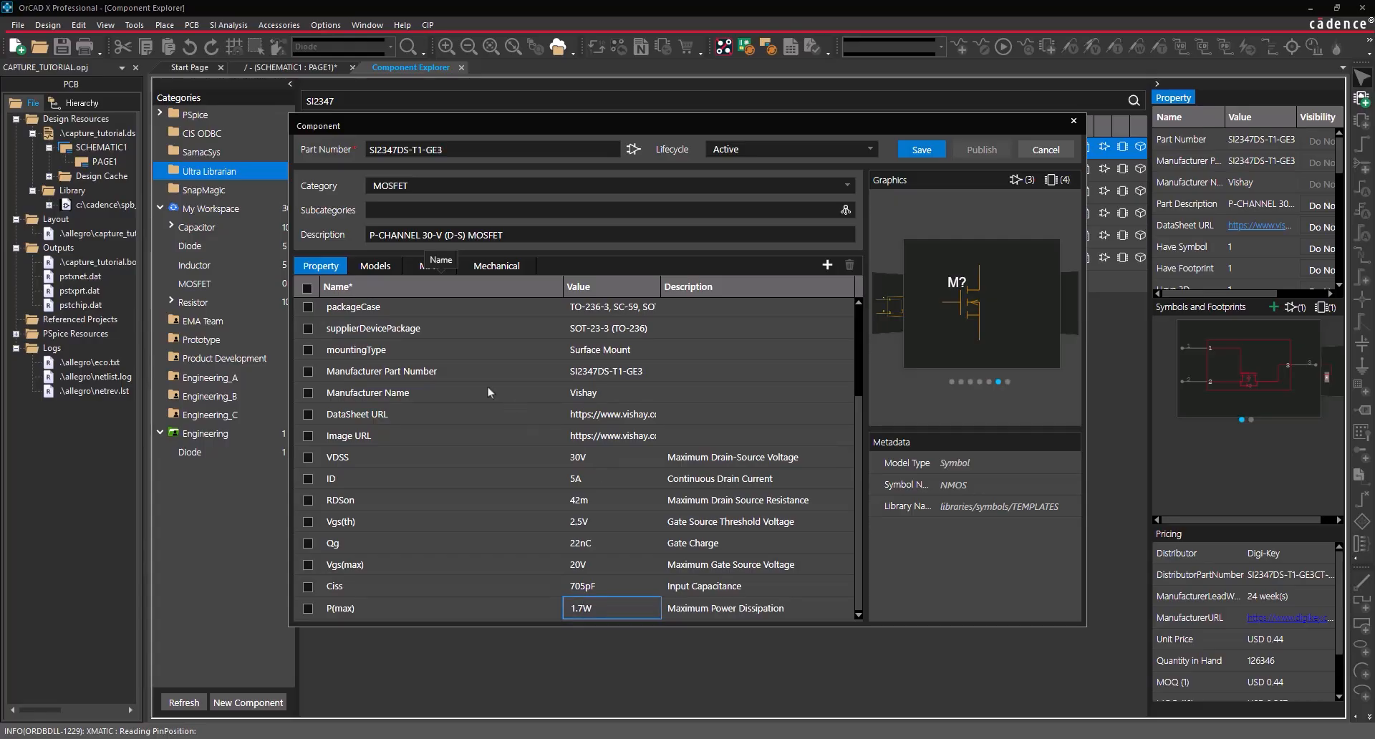
- Remove the NMOS model from the part's models
click(377, 269)
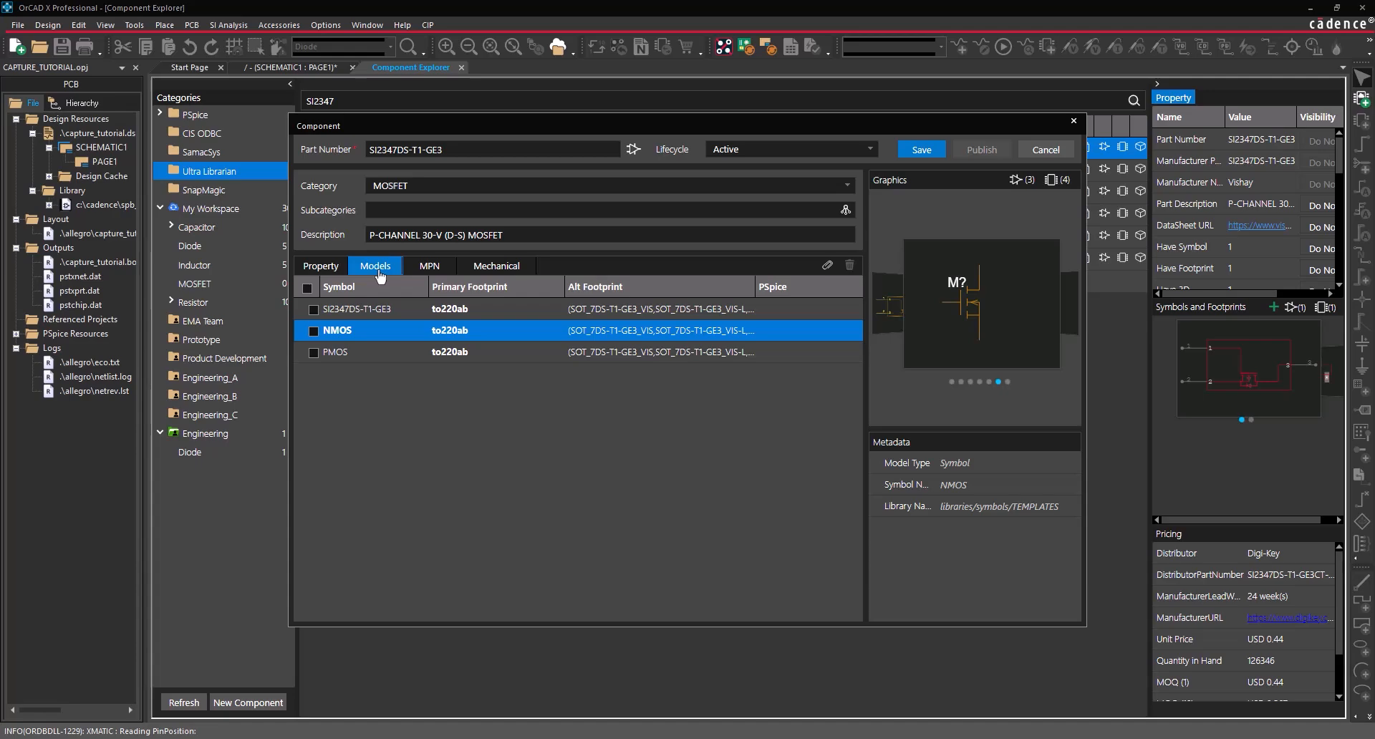
right_click(378, 337)
click(389, 339)
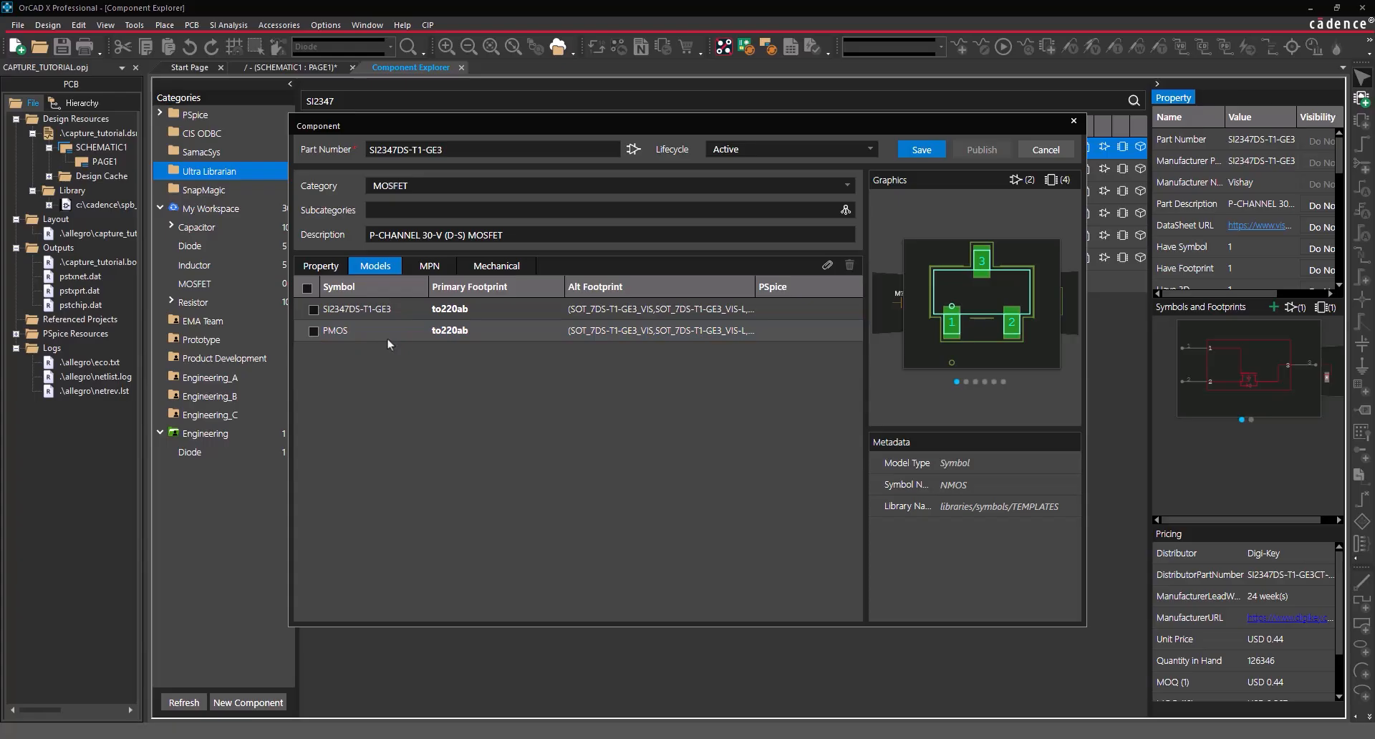
- Attach the SOT_7DS-T1-GE3_VIS footprints instead of to220ab and save the component
click(827, 266)
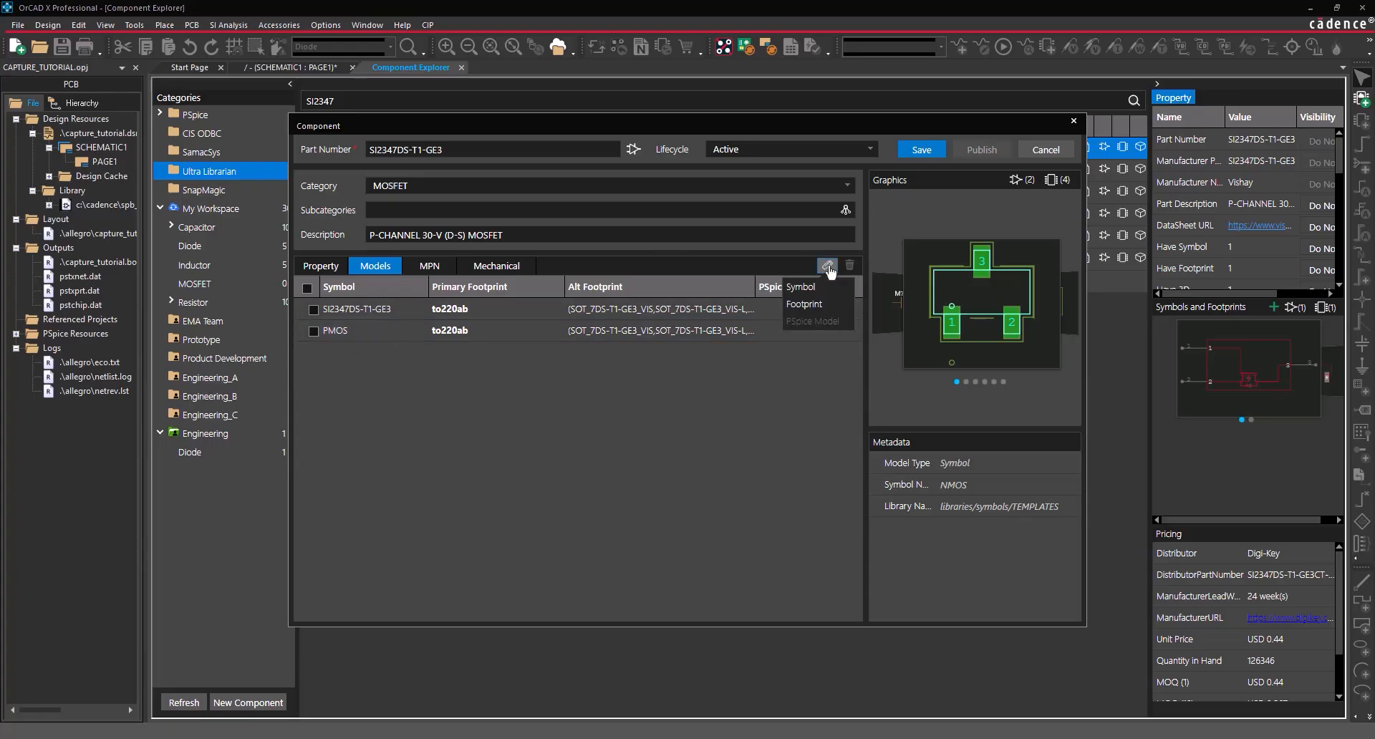
click(804, 304)
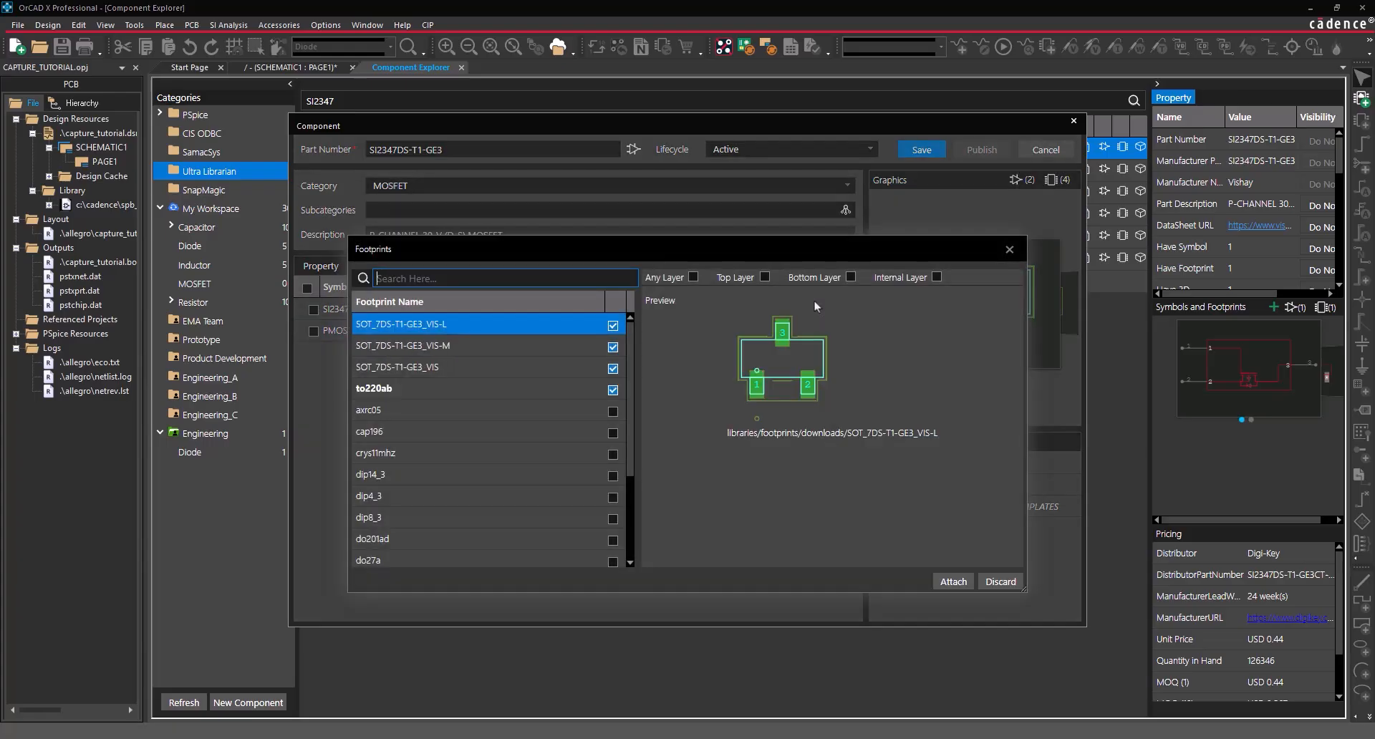
click(613, 389)
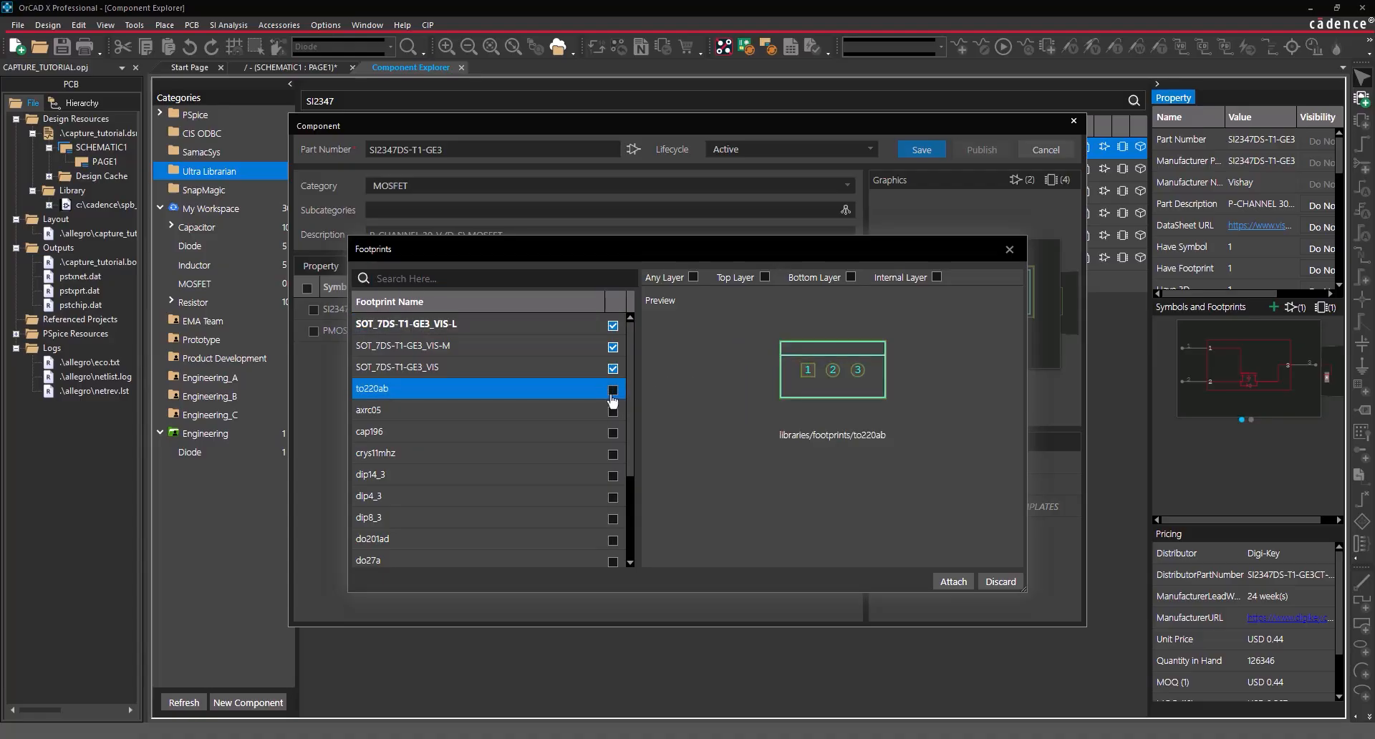
click(950, 580)
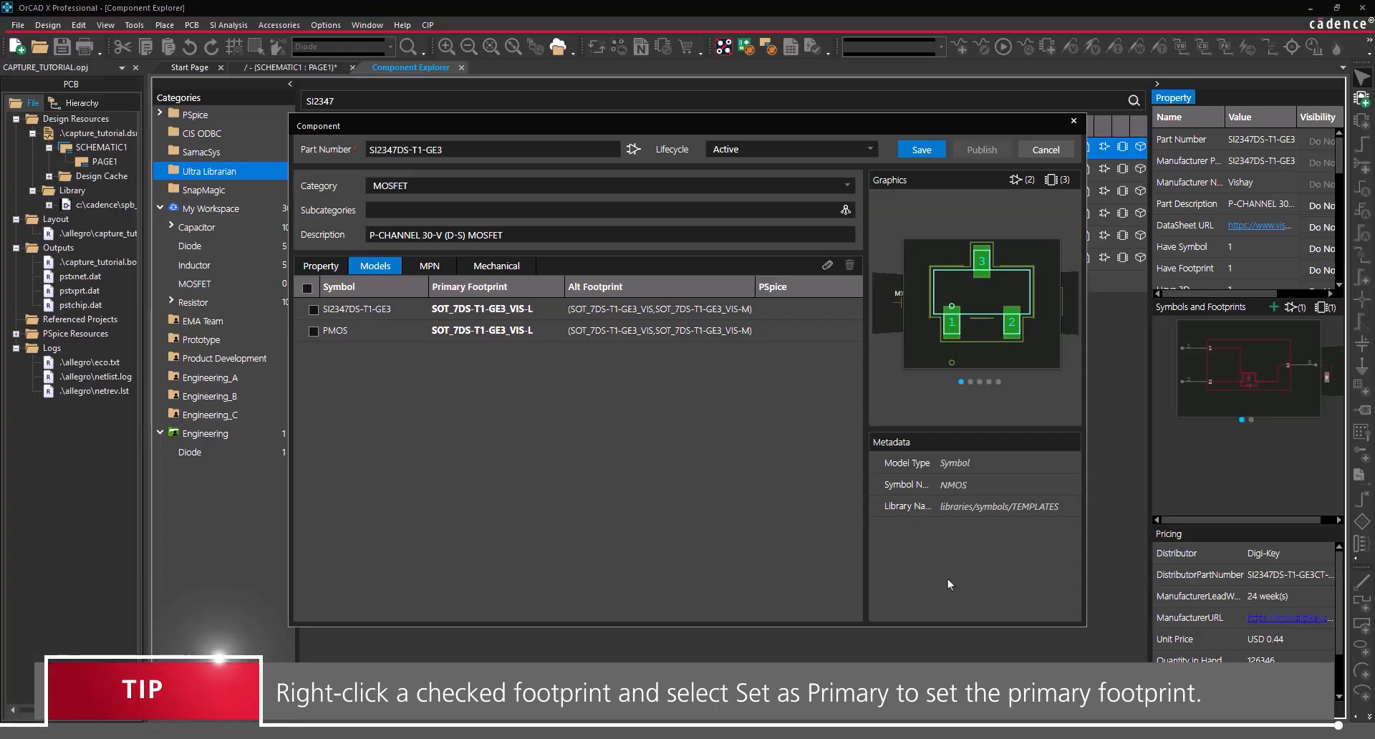
click(911, 150)
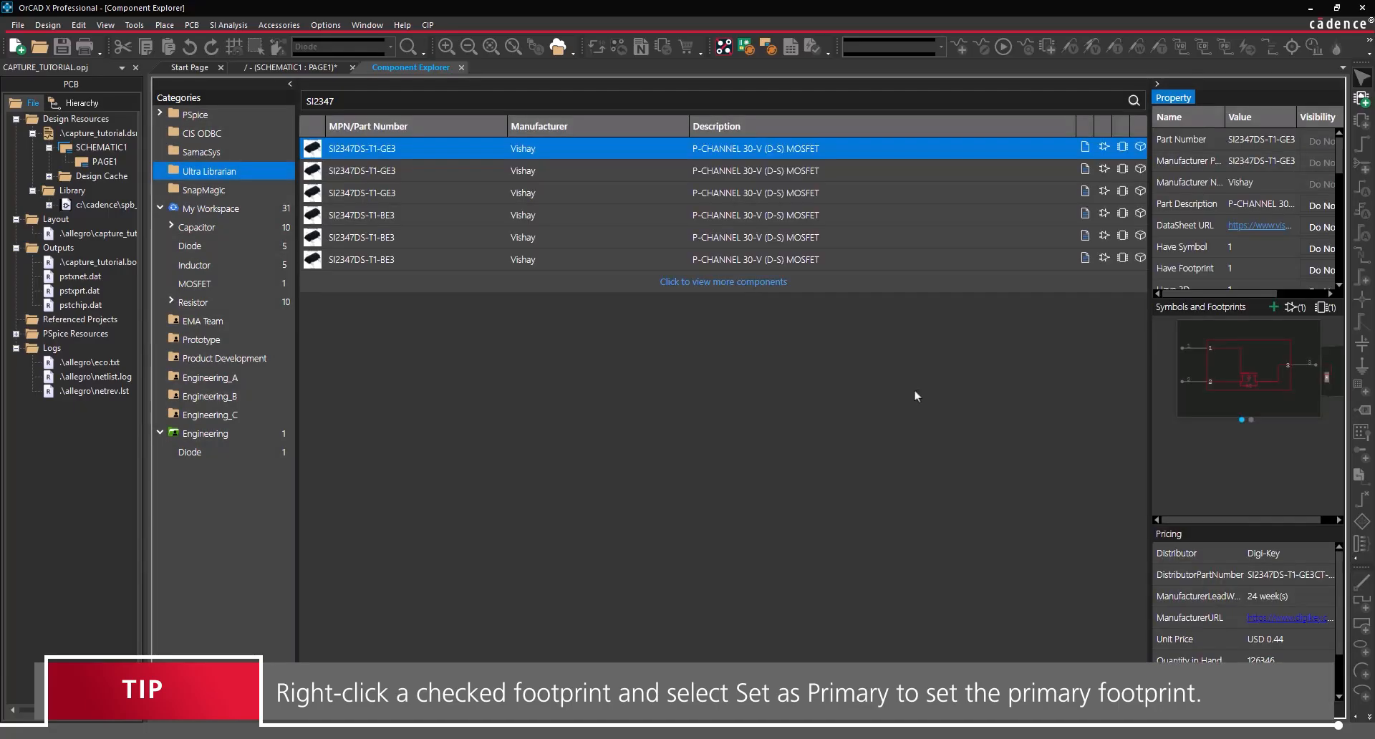
- List the MOSFET parts, type 'these traces are the same length on the PCB' and box the USB area
click(213, 285)
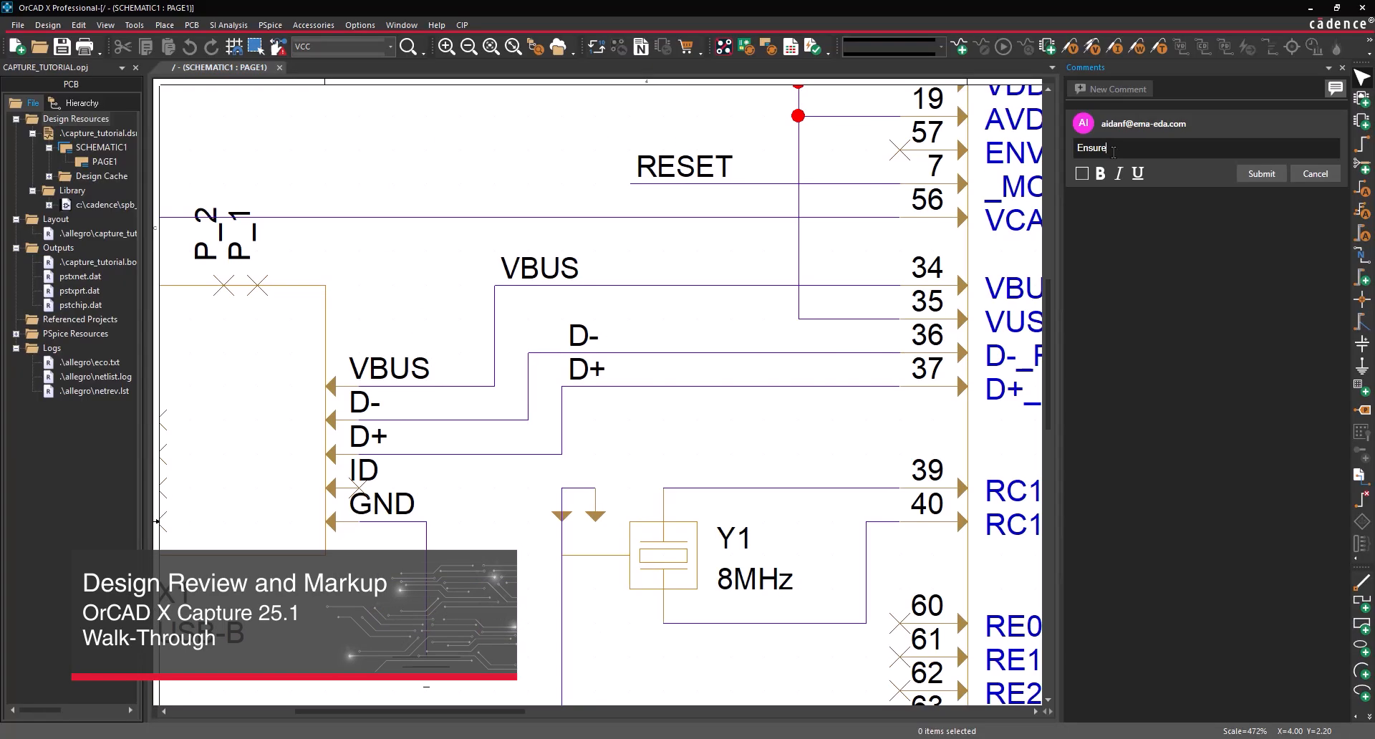
text(these traces are the same length on the PCB.)
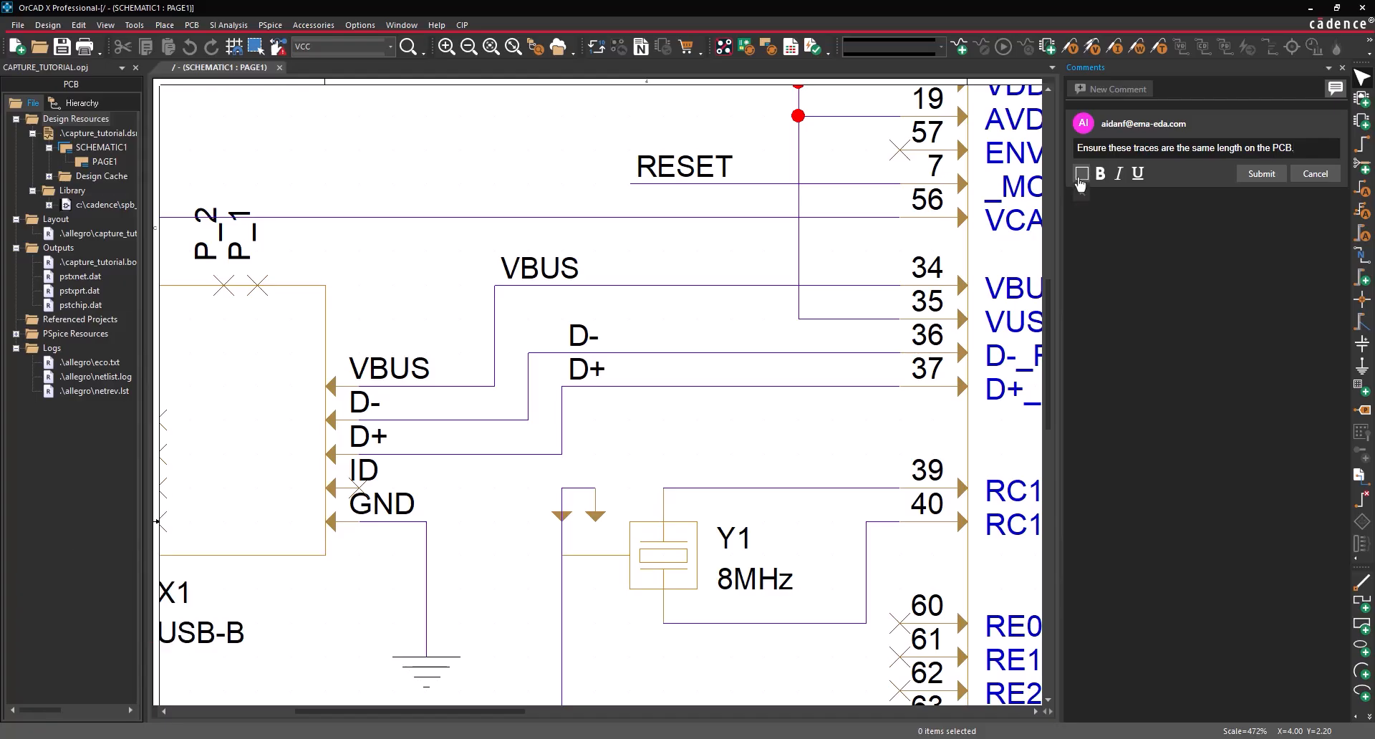
click(1080, 178)
drag(392, 251, 869, 535)
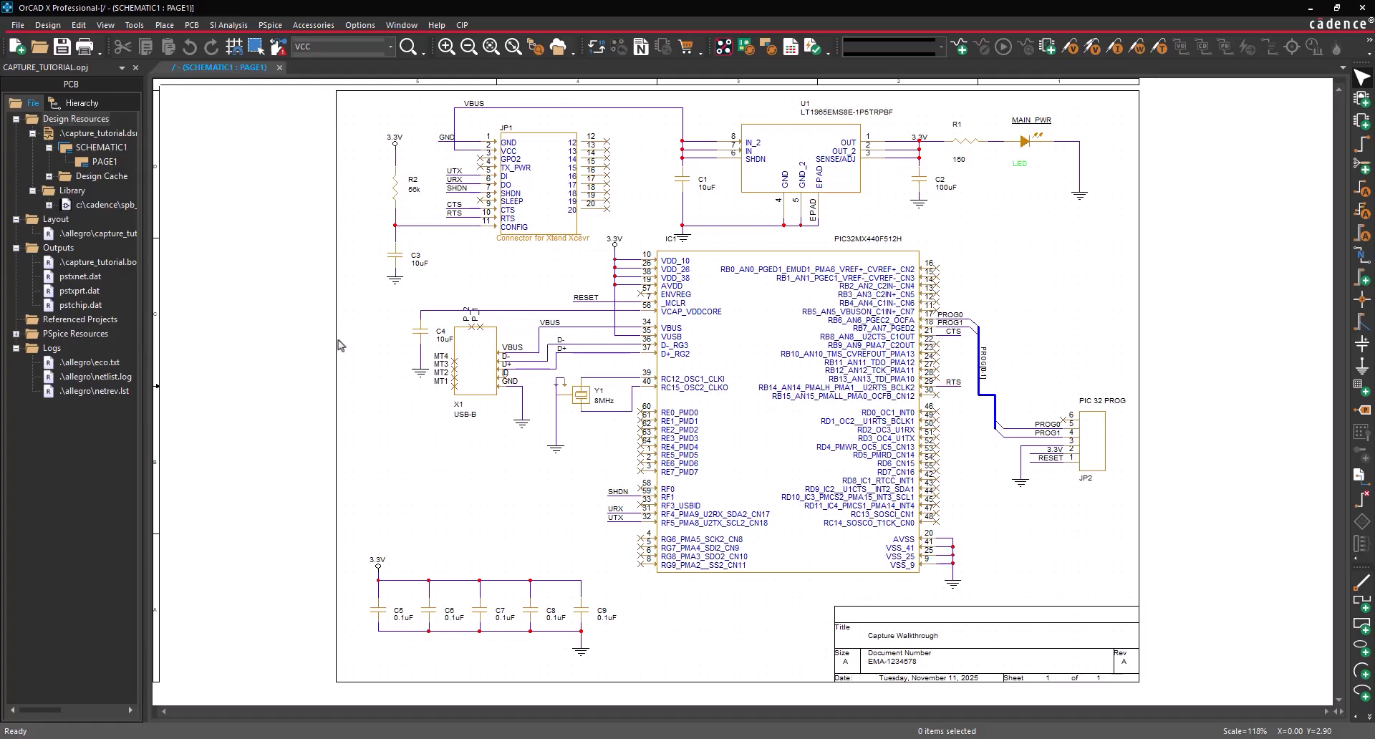
- Post markup comment 'Ensure these traces are the same length on the PCB.' boxing the USB VBUS and data traces
click(134, 24)
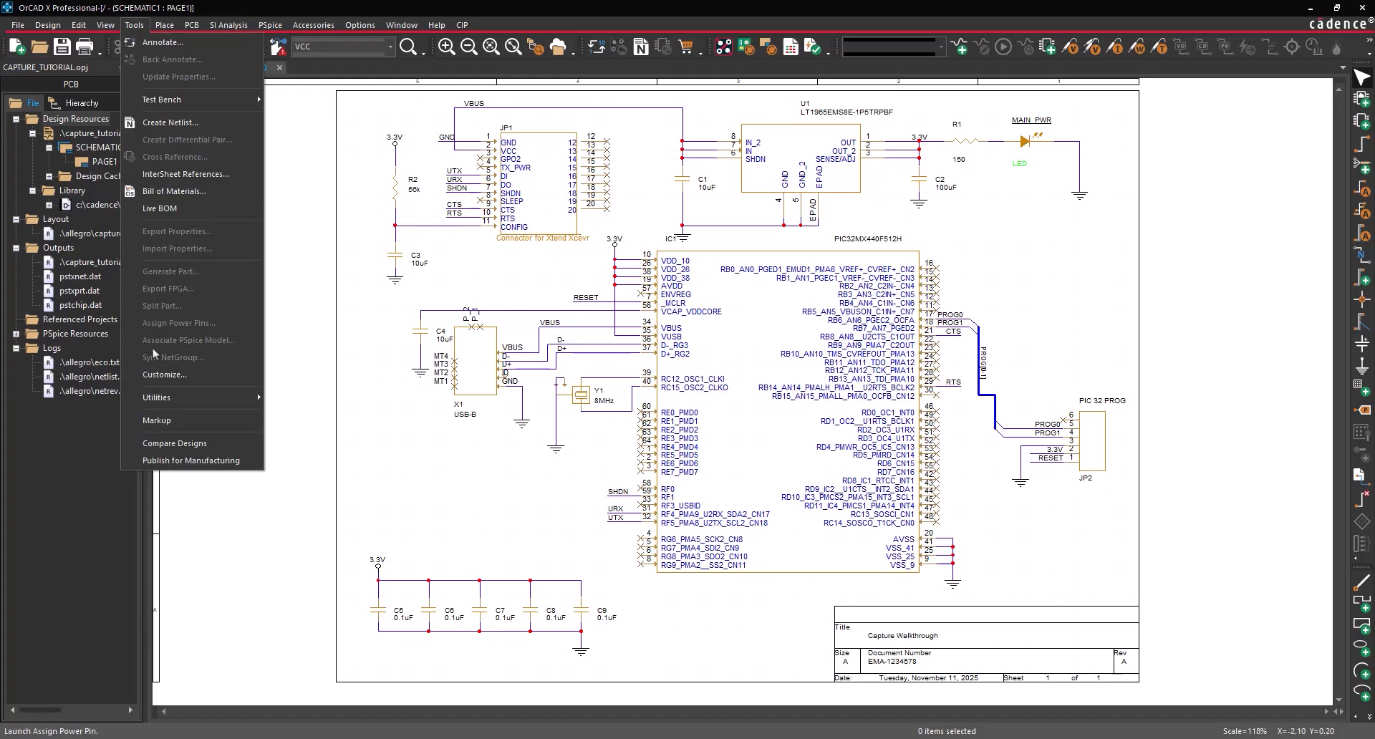
click(164, 420)
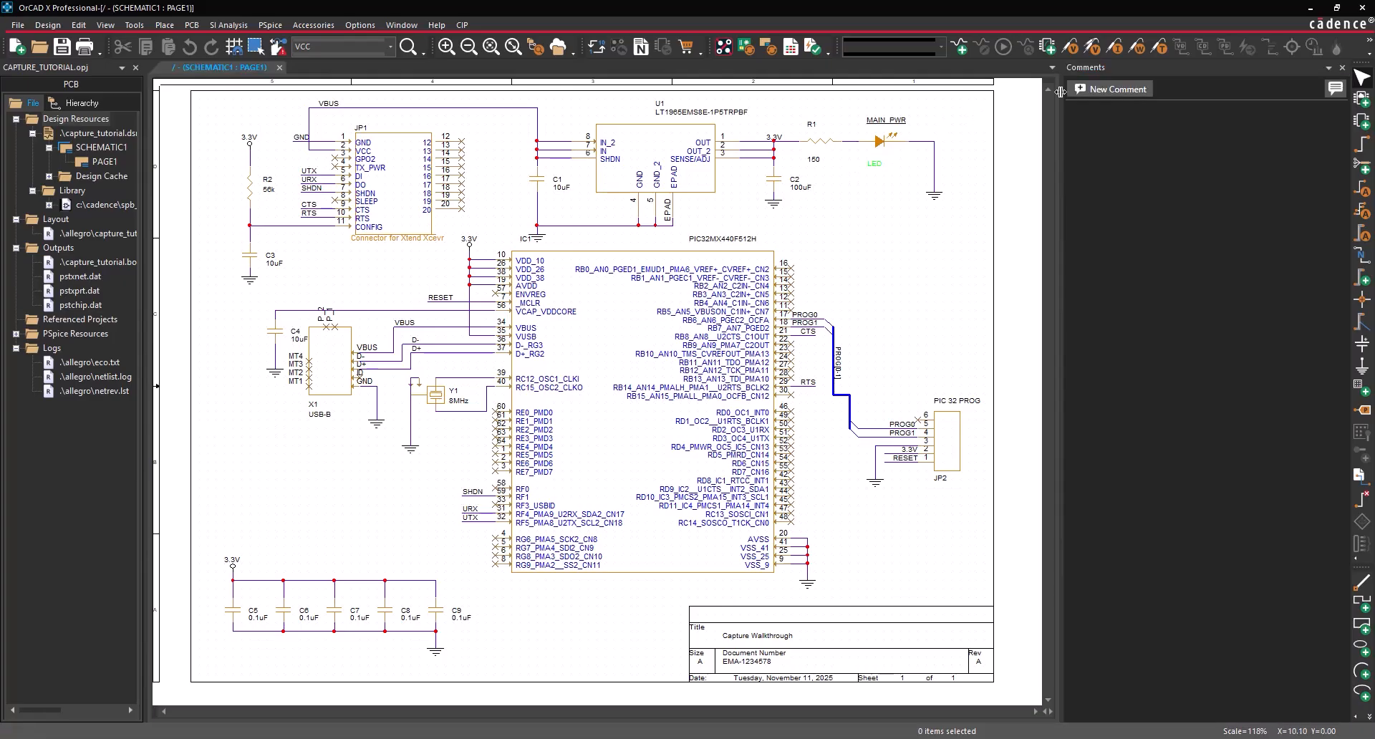
click(1088, 93)
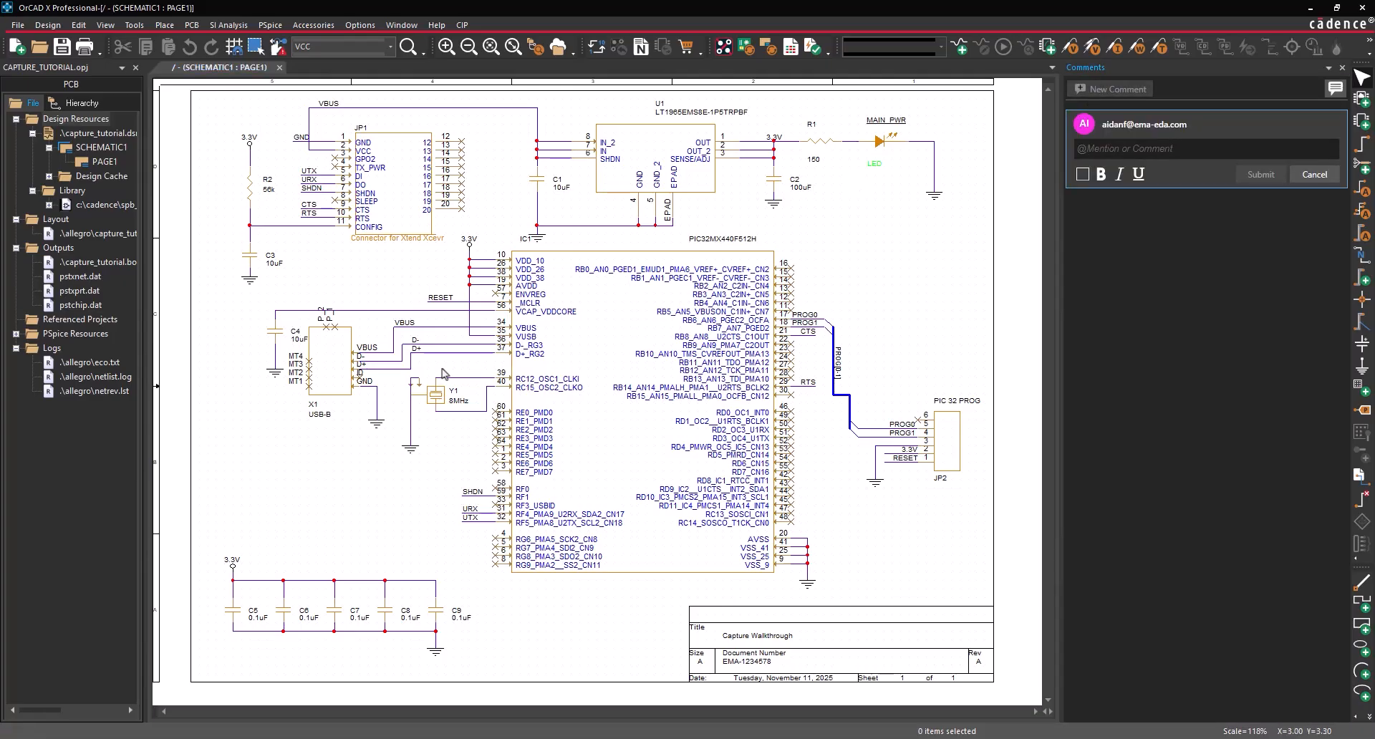
ctrl+scroll(421, 356, up, 2)
click(1114, 149)
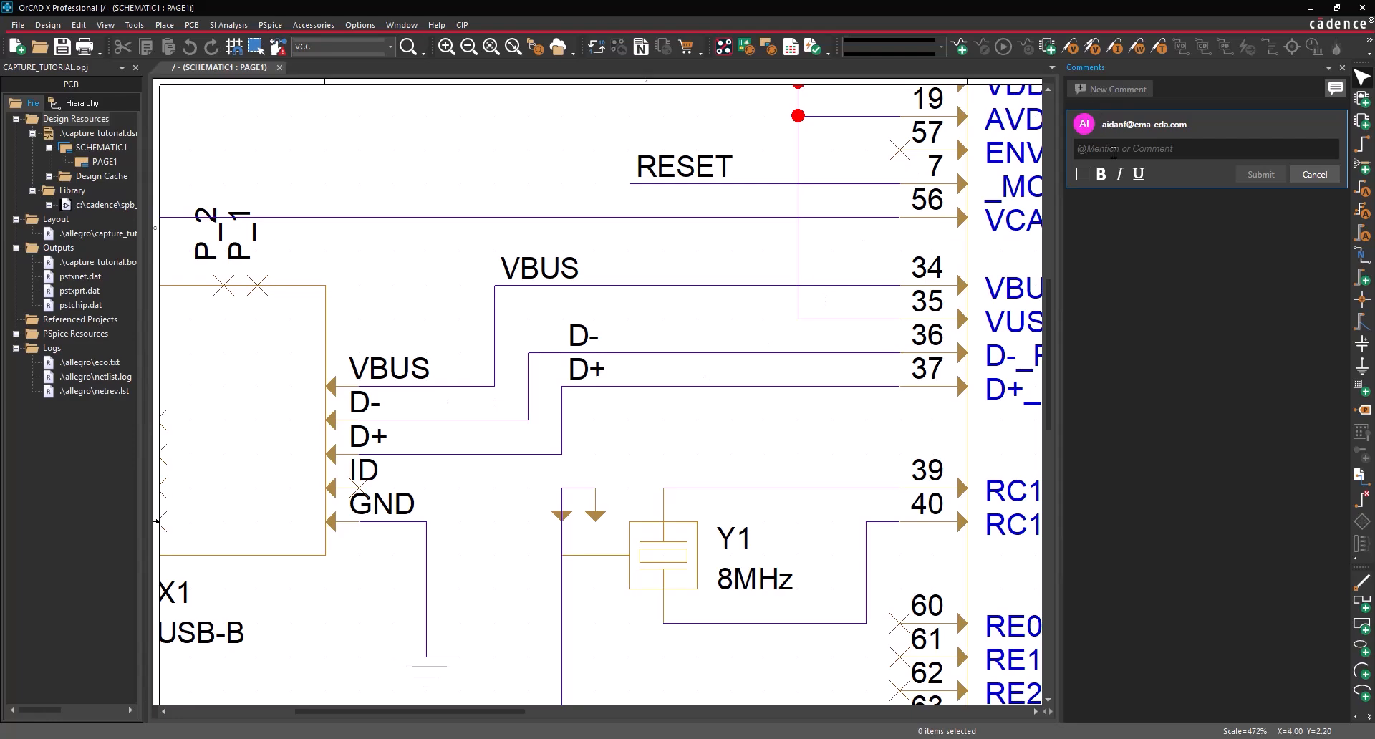
text(Ensure these traces are the )
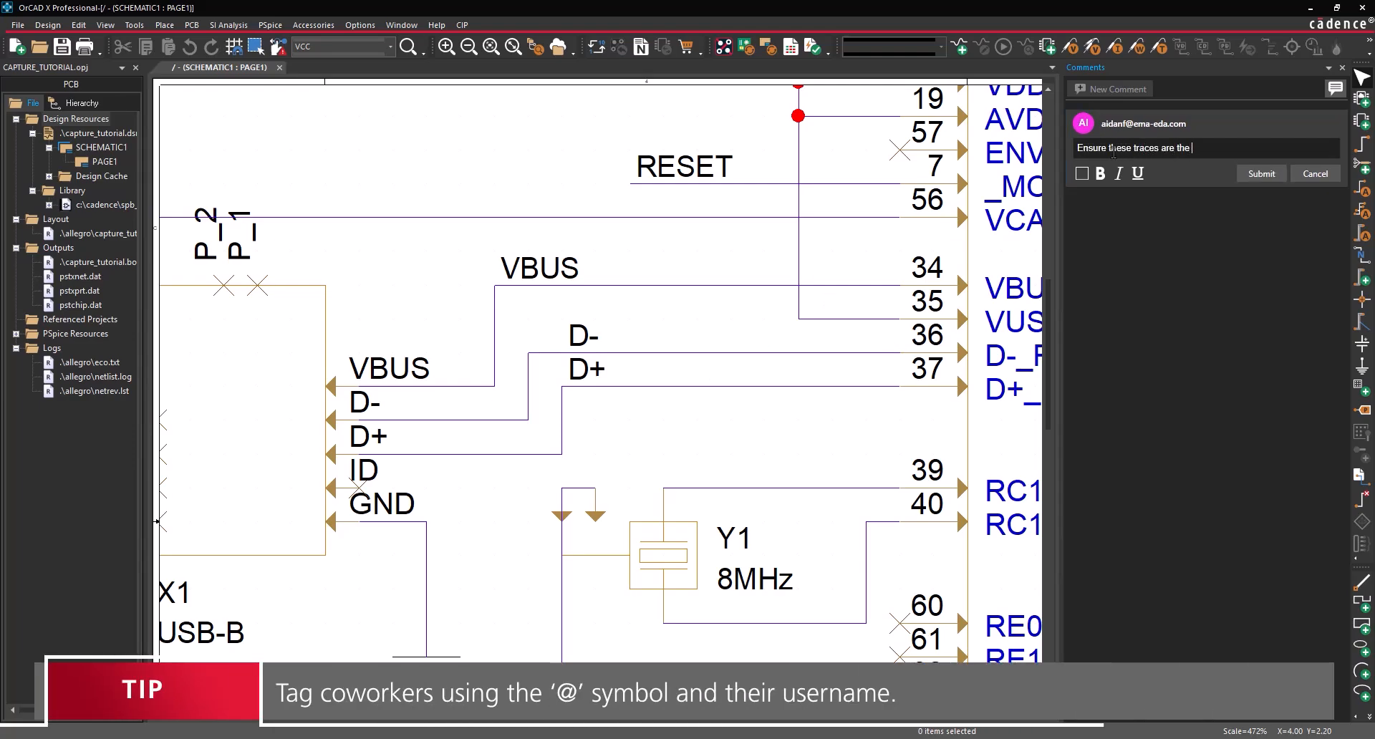
text(same length on the PCB.)
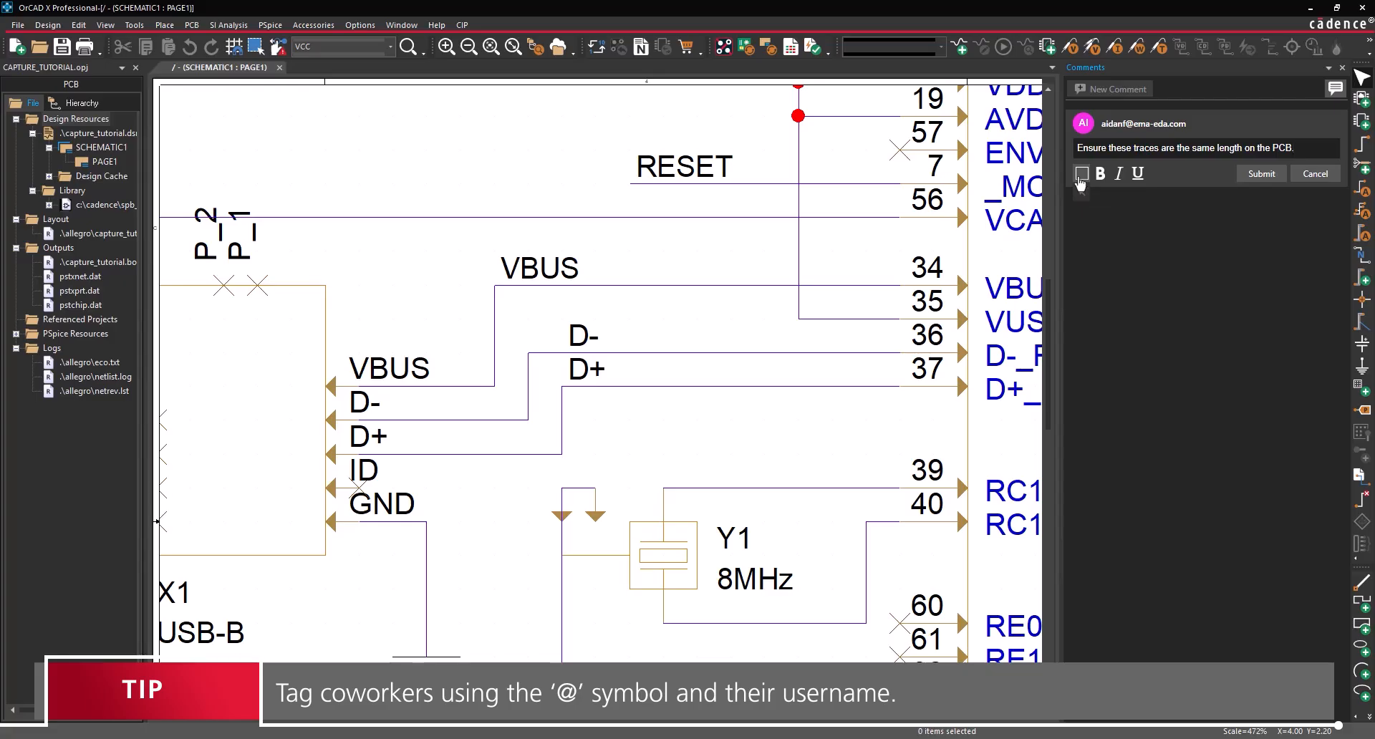
mouse_move(392, 251)
mouse_down()
mouse_move(454, 310)
mouse_move(833, 522)
mouse_move(899, 522)
mouse_up()
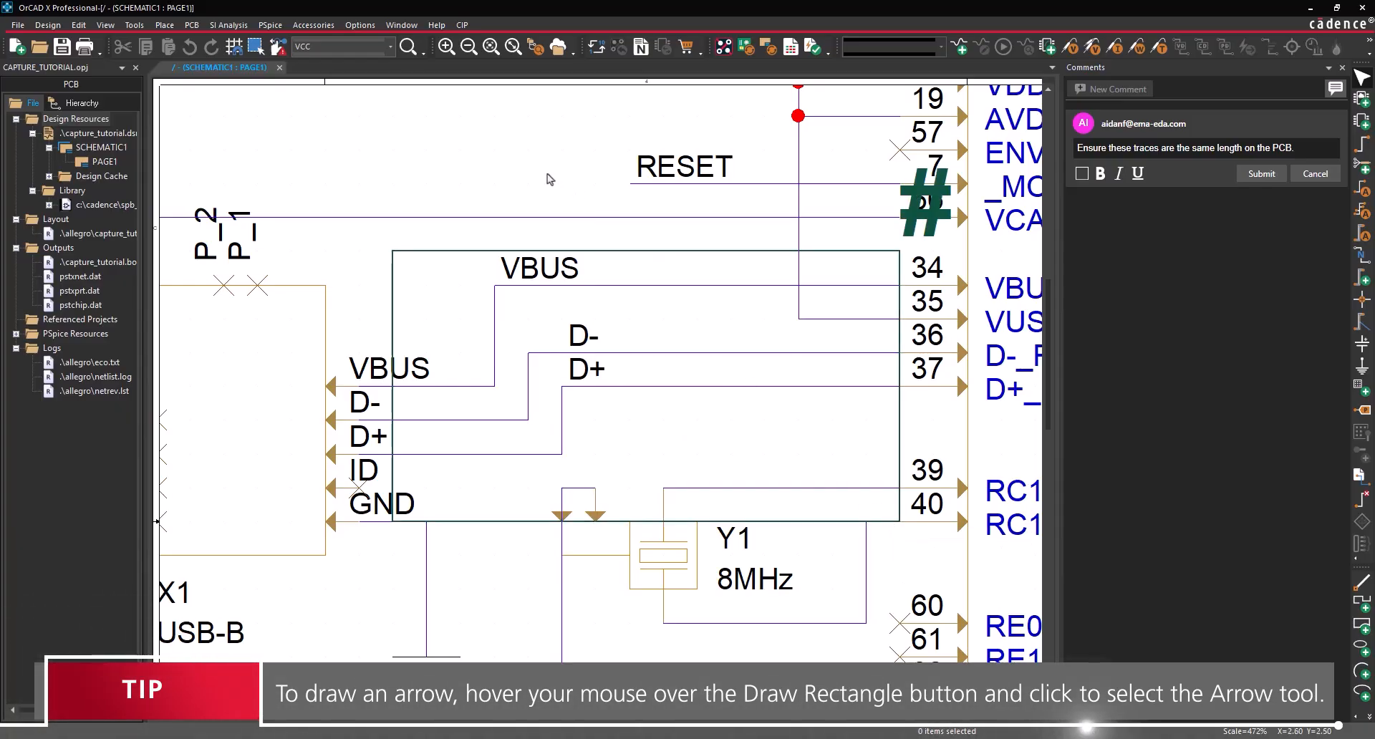
click(1247, 179)
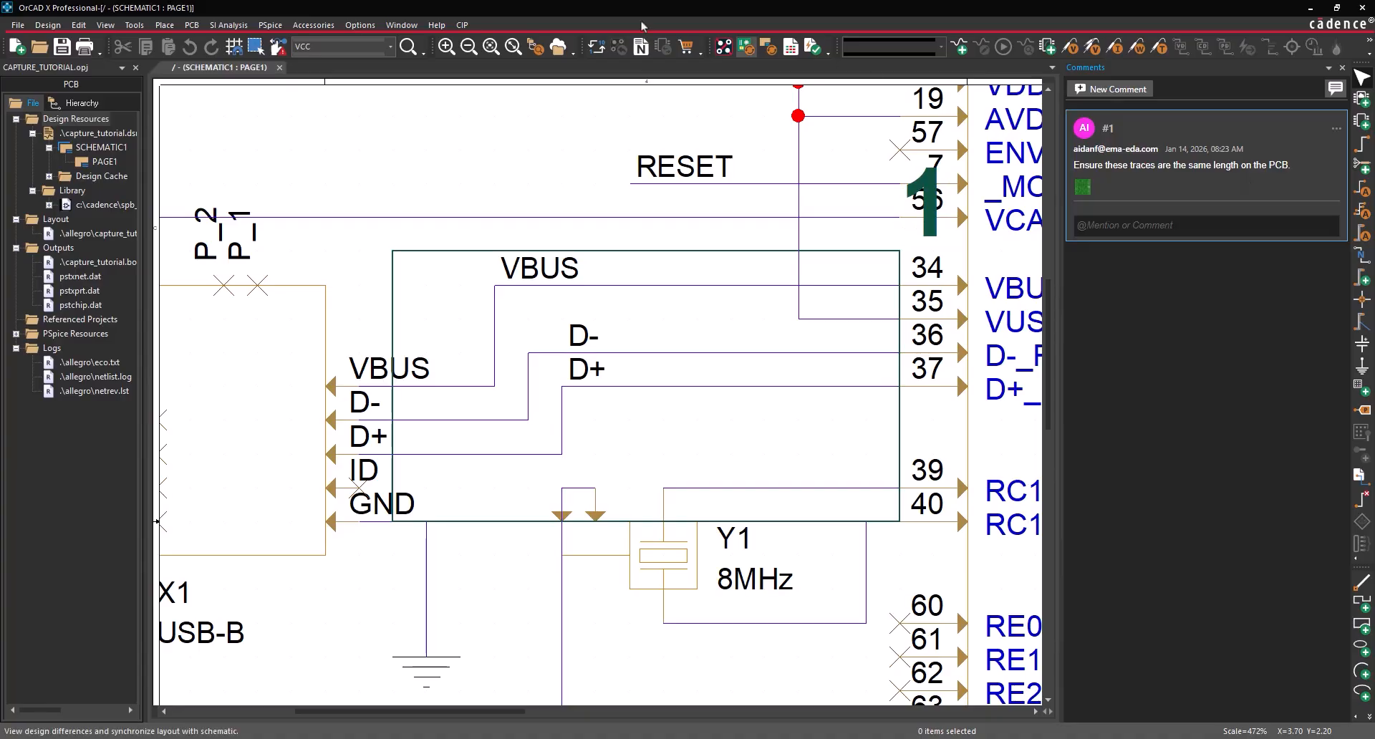
click(511, 51)
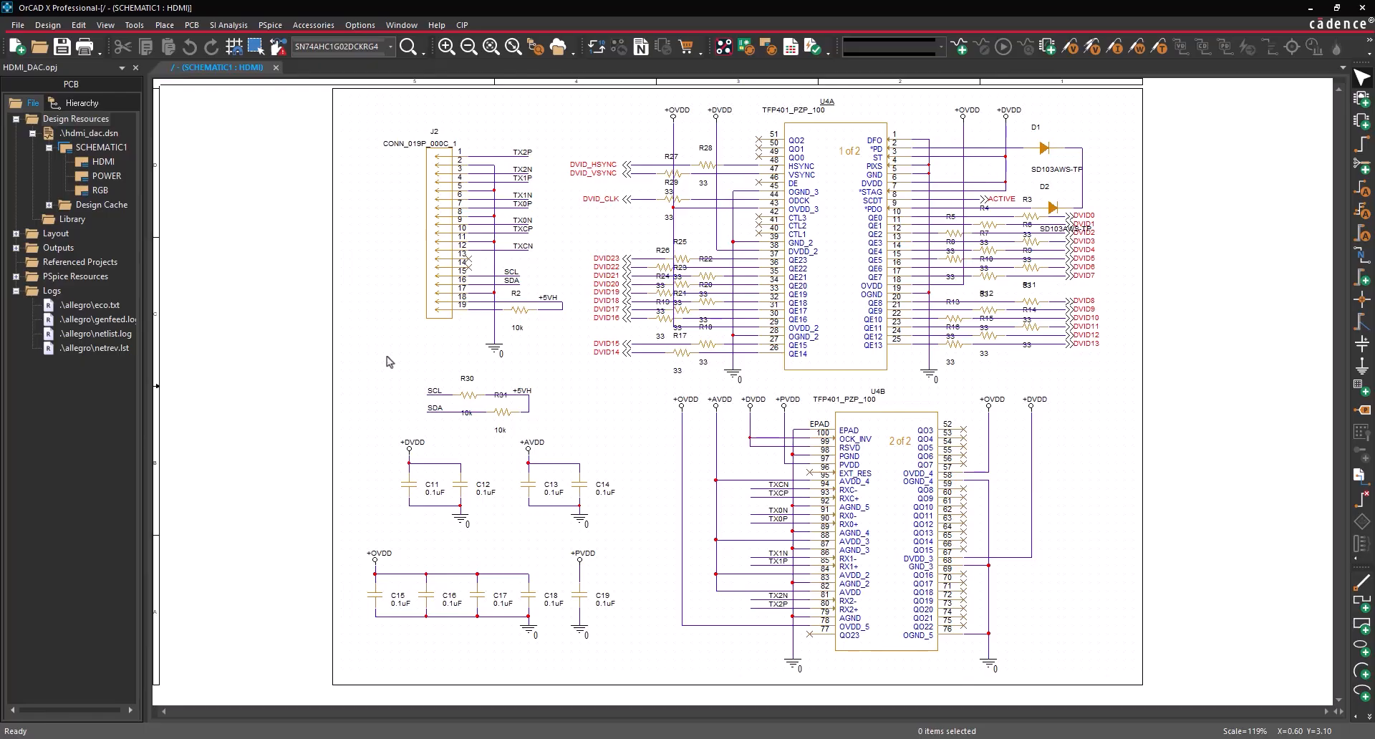
- Open the markup comments, jump to comment #1 and view its attached image
click(134, 24)
click(172, 421)
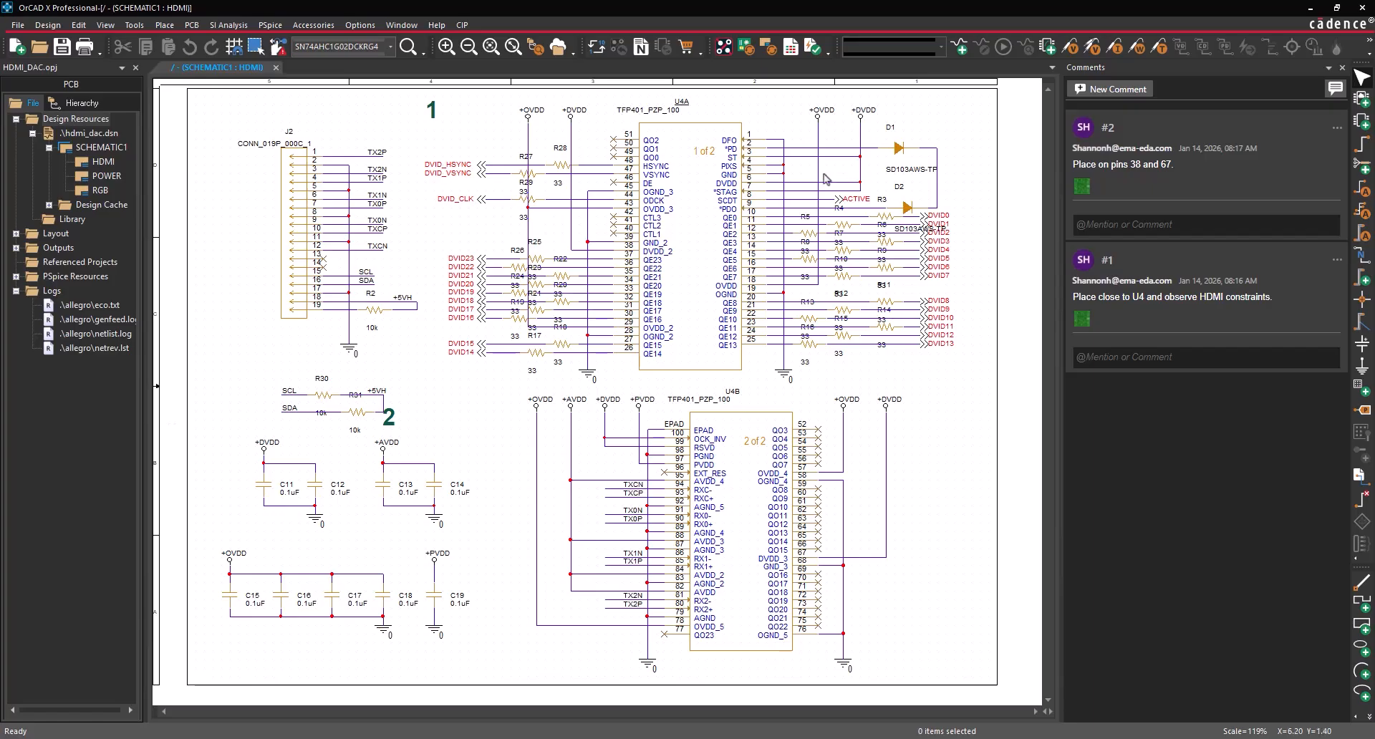
click(1244, 292)
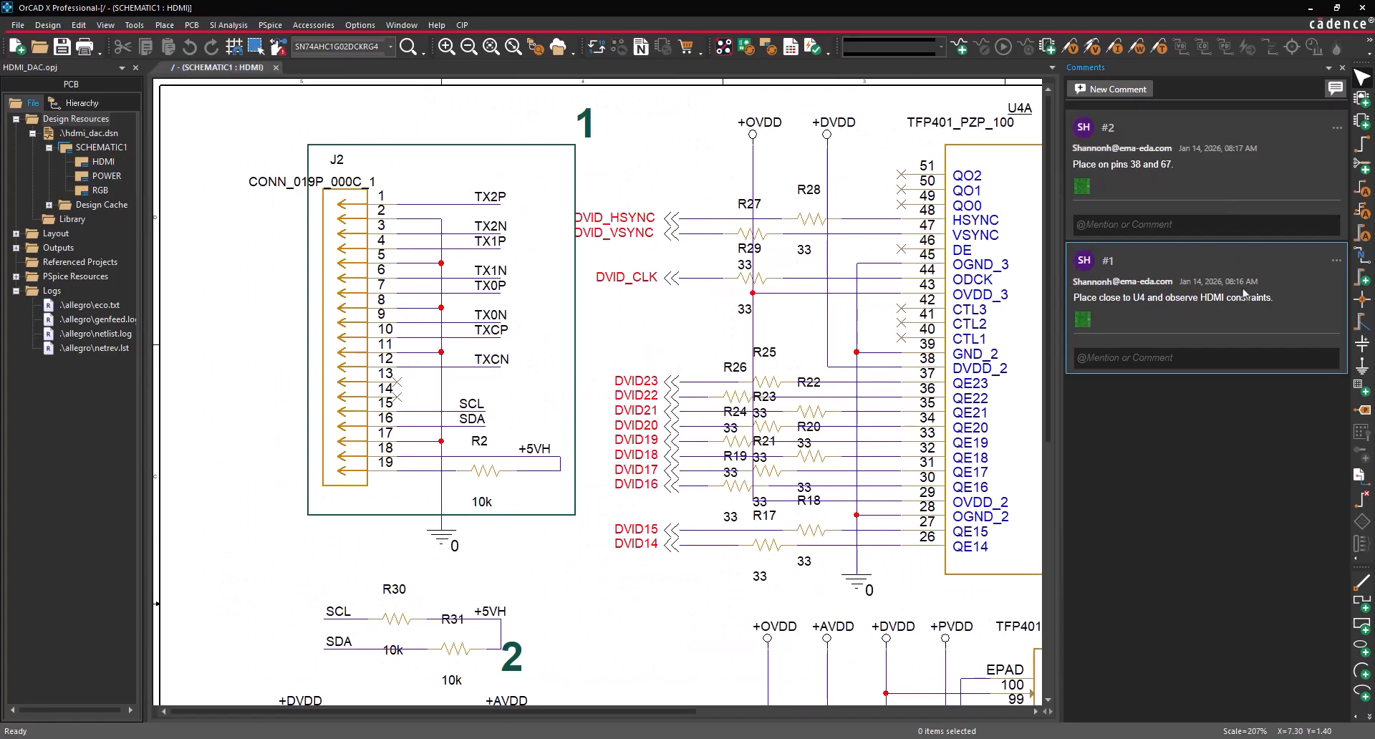
click(1083, 321)
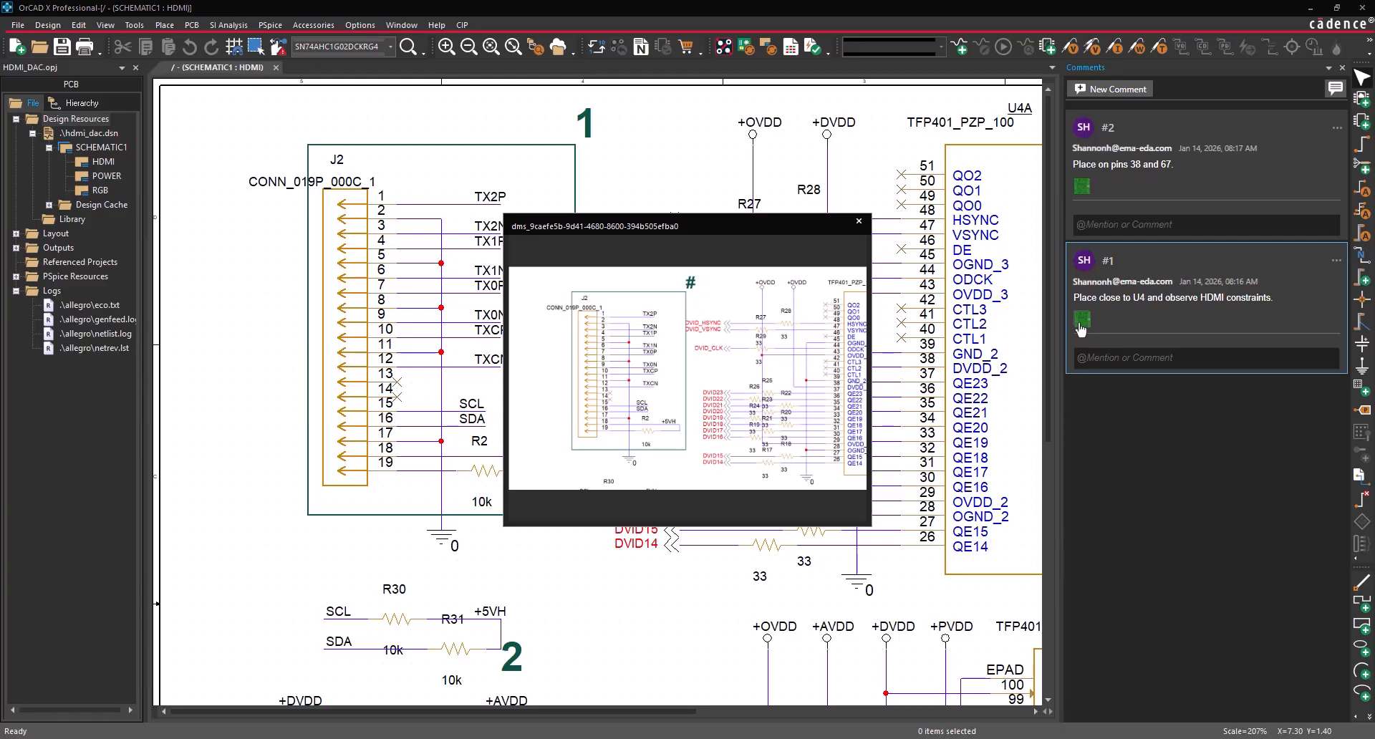
click(858, 222)
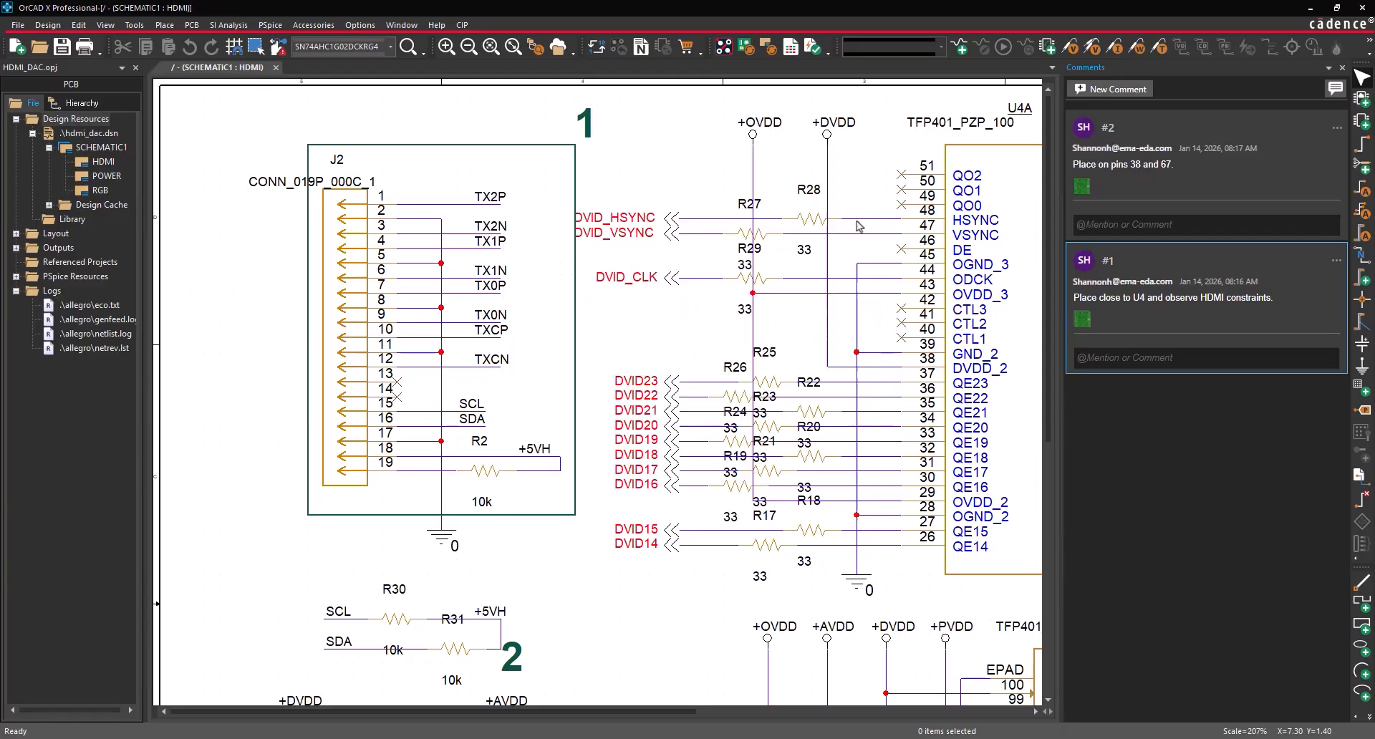
- Reply to comment #1 that it will be routed with physical and electrical constraints defined
click(1168, 352)
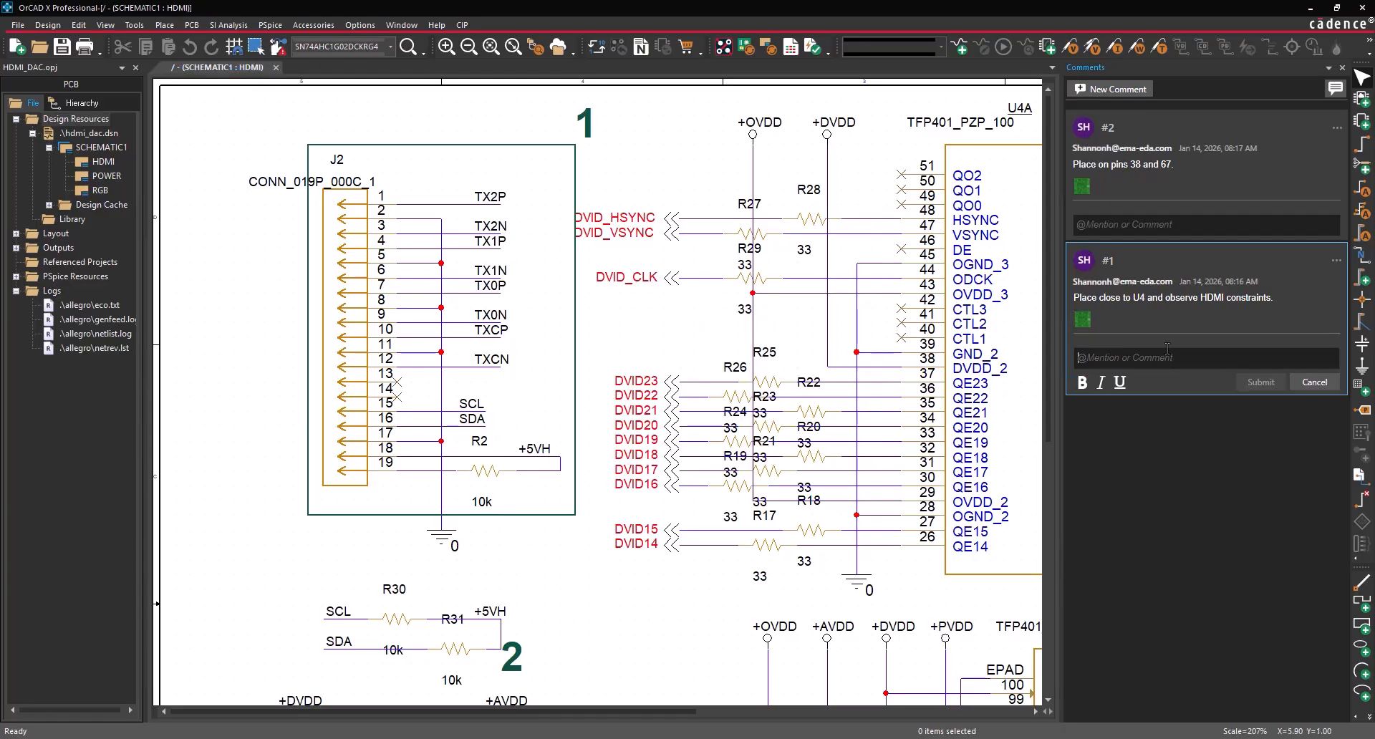
text(Will be routed with the appropri)
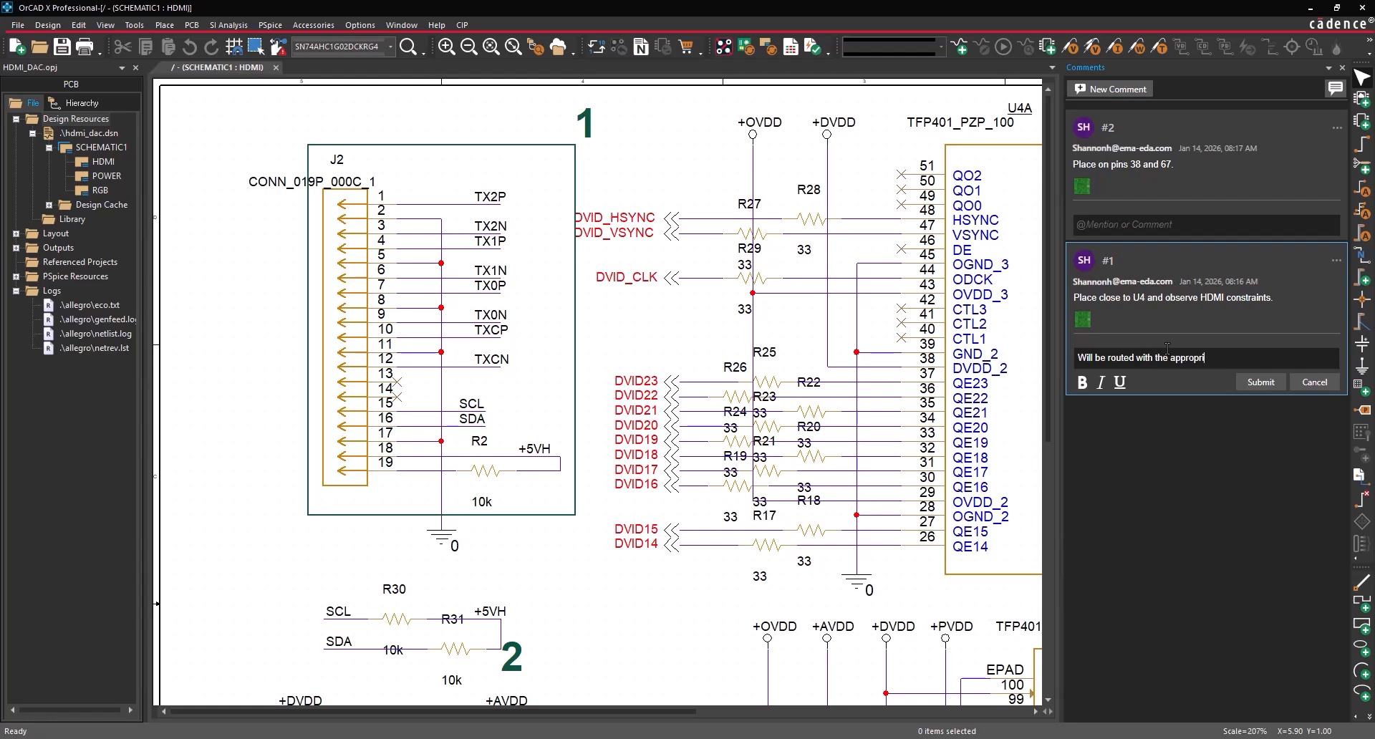
text(constraints defined.)
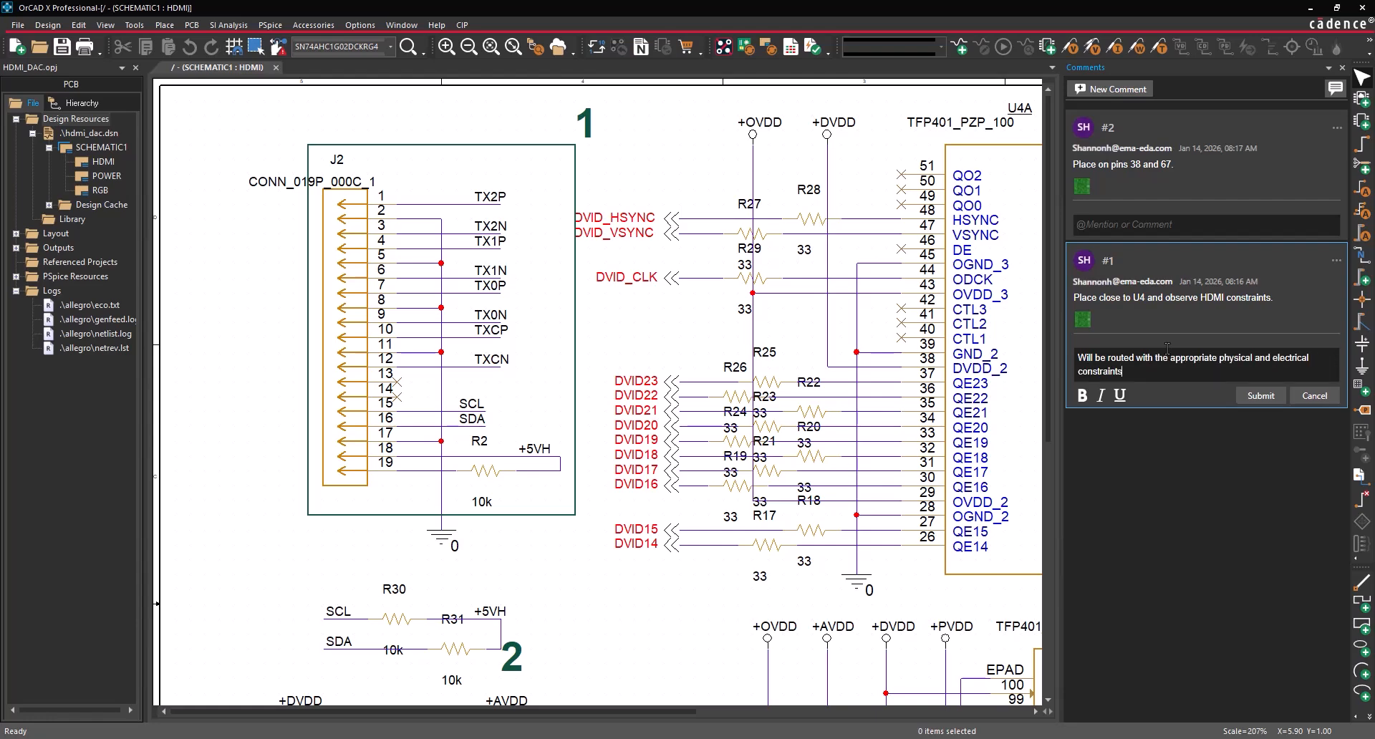
click(1254, 398)
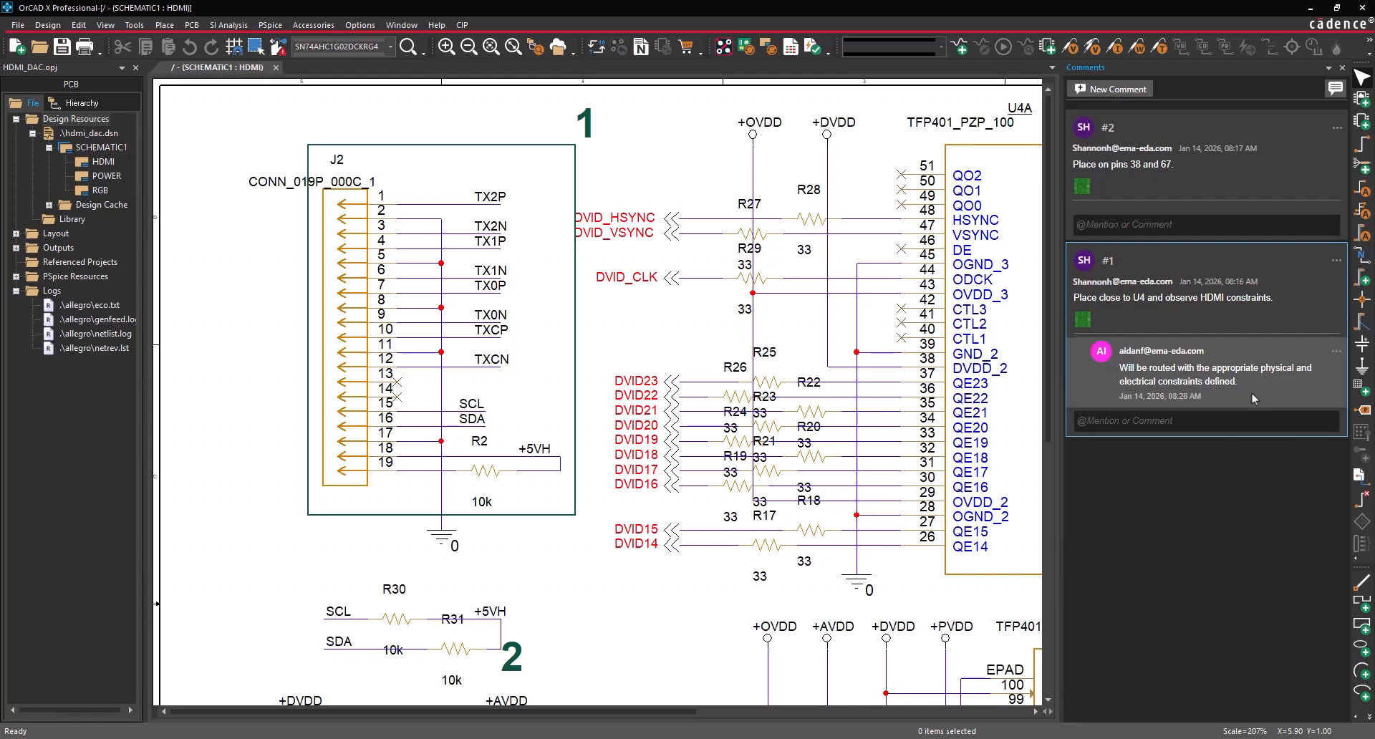
- Mark comment #1 as resolved and fit the whole schematic sheet in view
click(1335, 261)
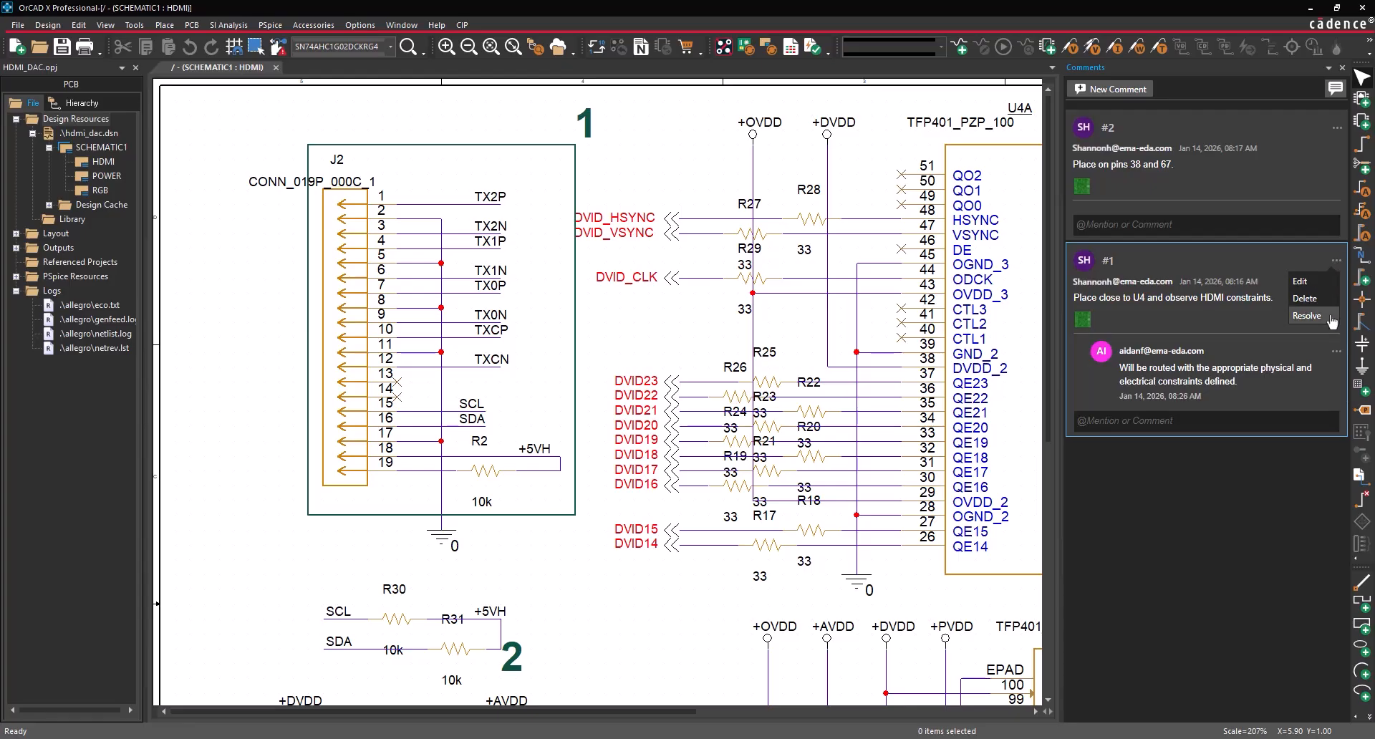
click(1307, 316)
scroll(931, 251, down, 3)
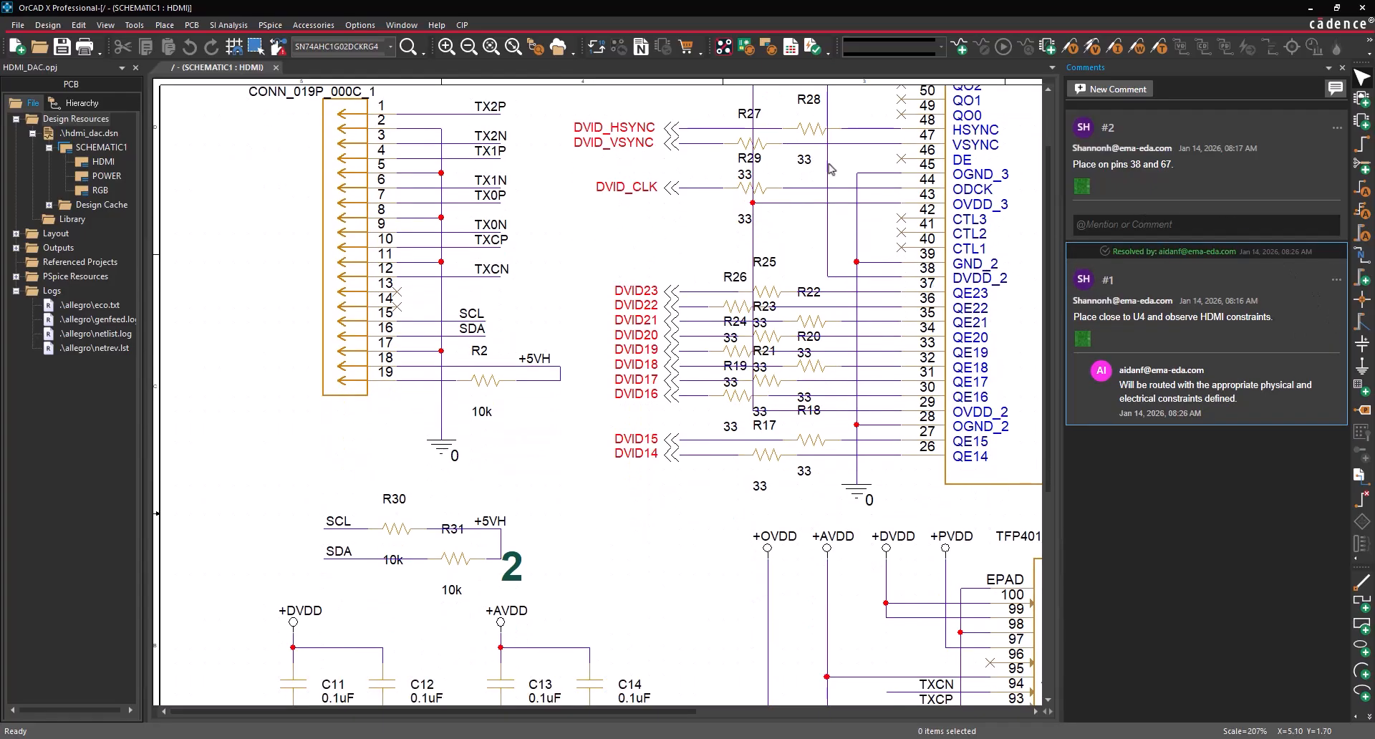
click(512, 48)
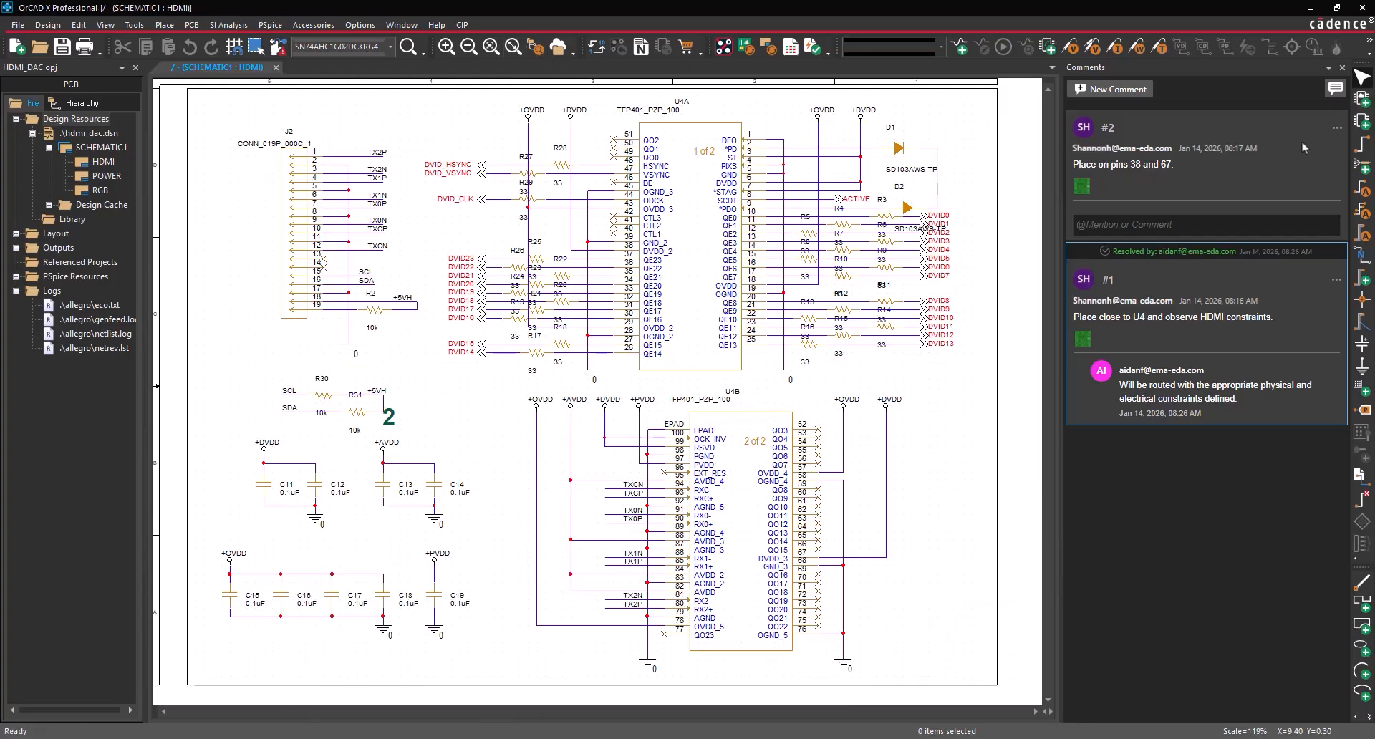
- Toggle off the comment markers using the Comments panel's top-right icon
click(1334, 90)
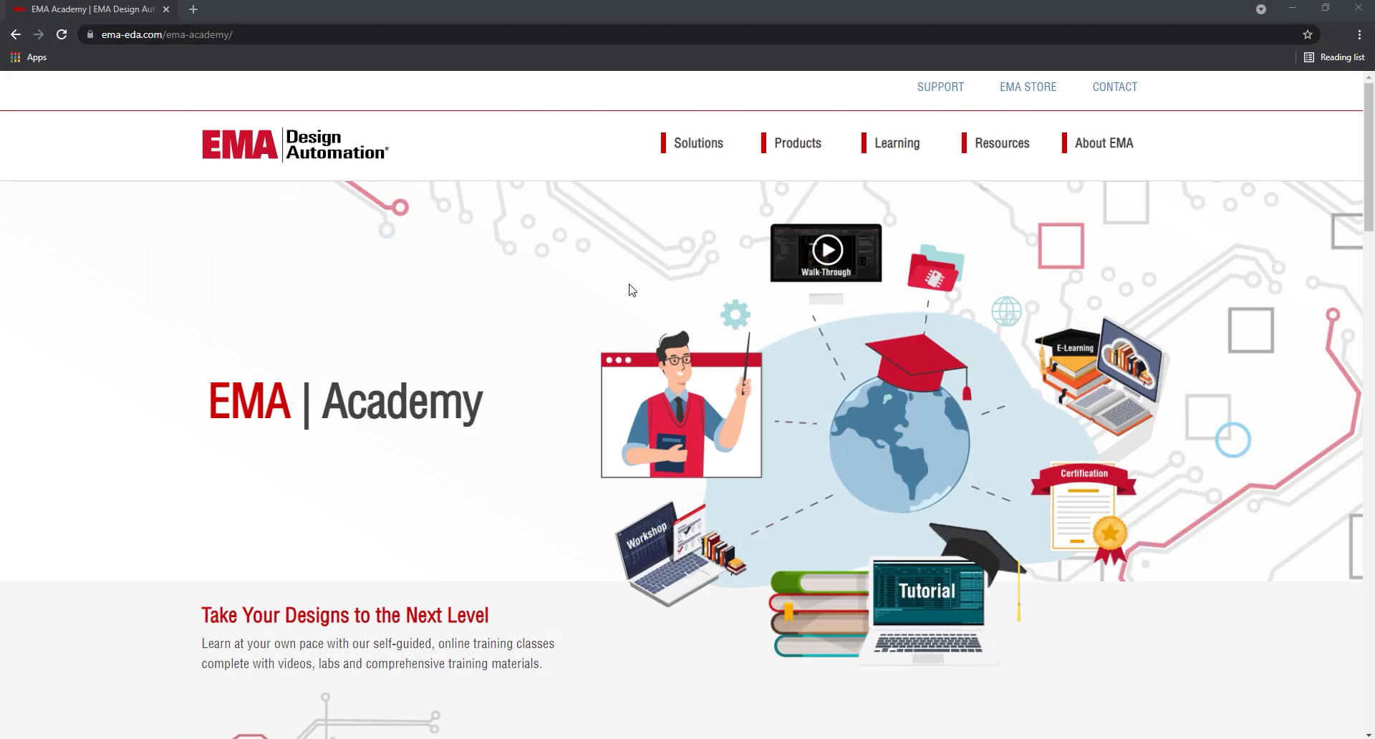
- Page through the EMA Academy Online Courses carousel to its last set
scroll(631, 291, down, 8)
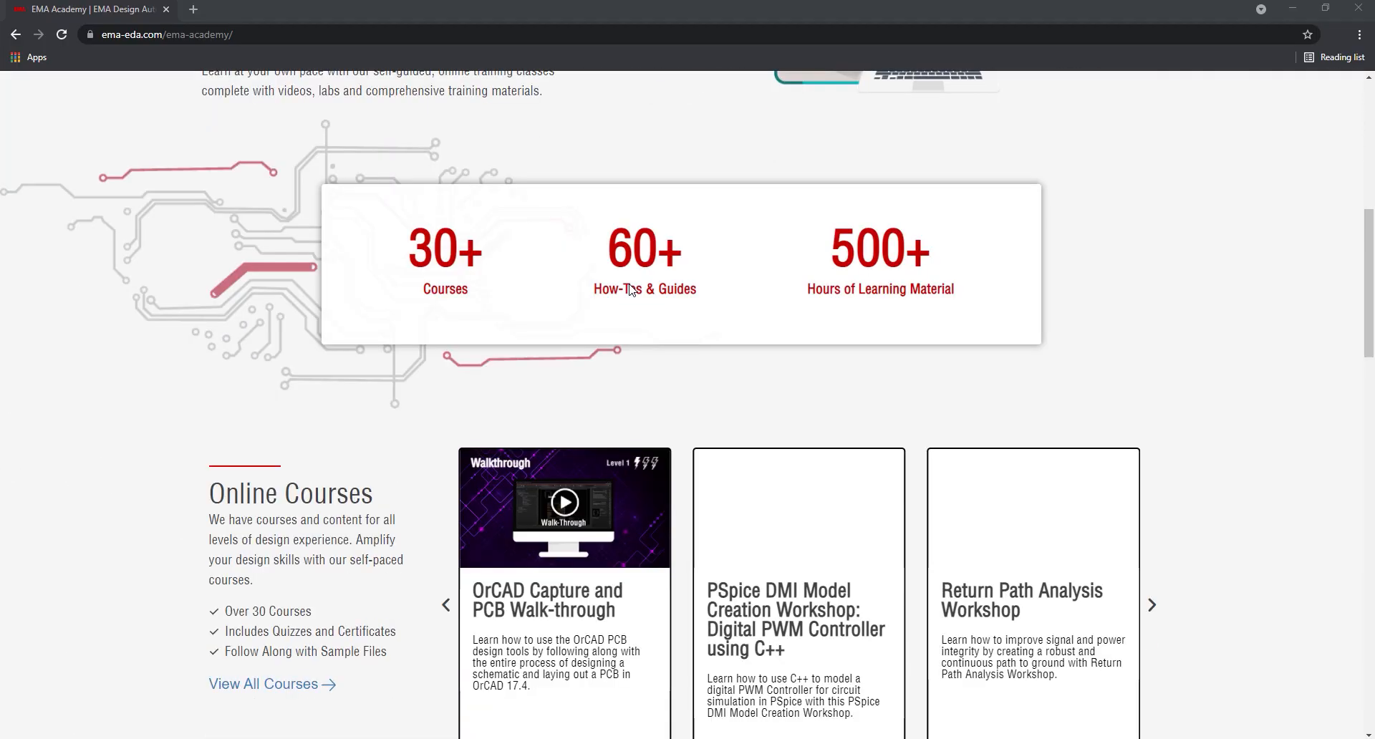
scroll(630, 288, down, 3)
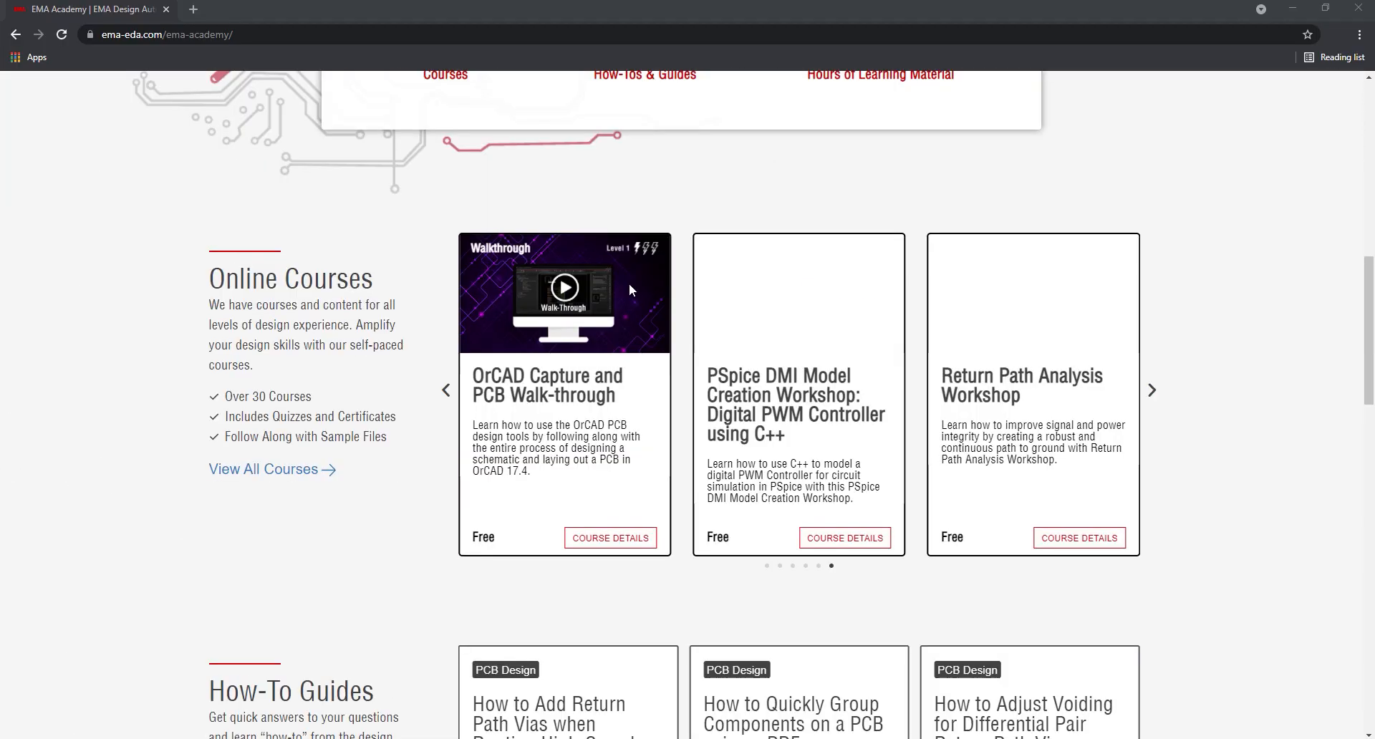
click(1157, 399)
click(1157, 399)
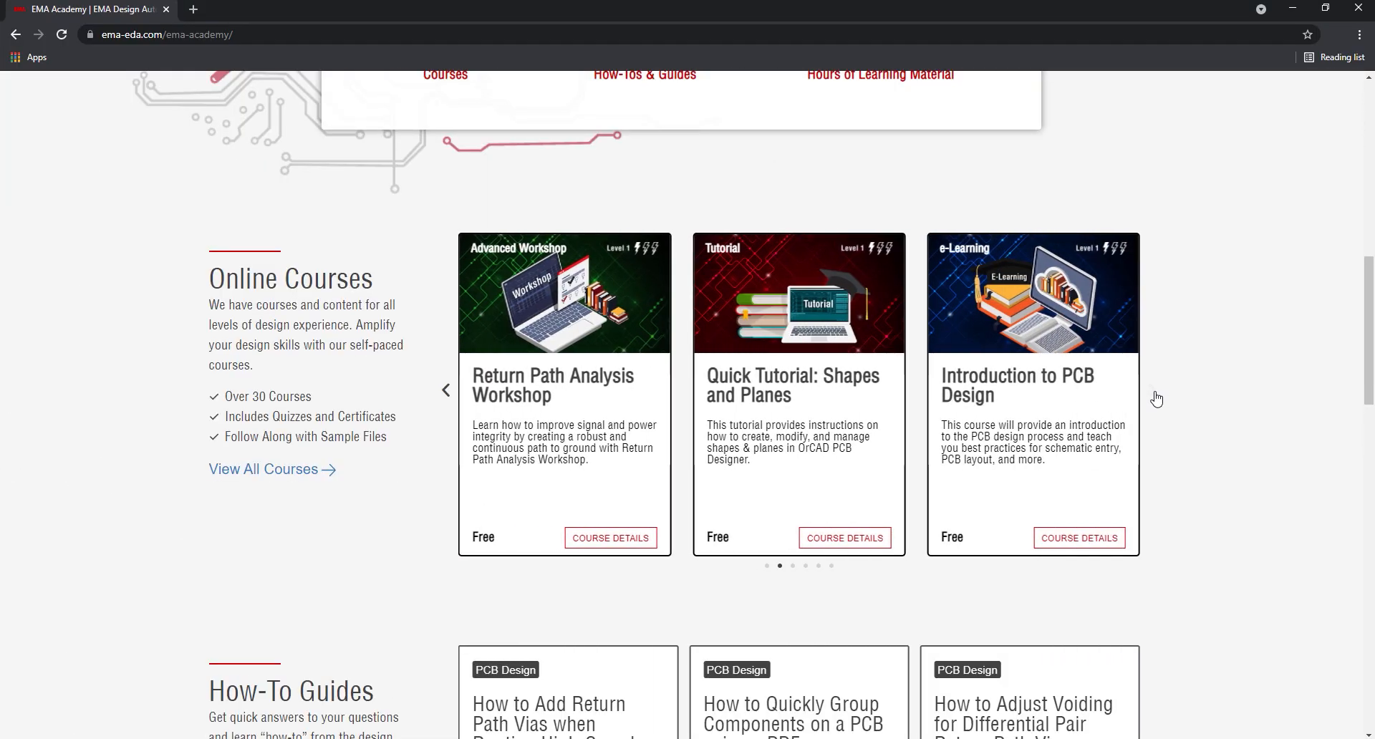
click(1157, 399)
click(1157, 399)
click(1156, 399)
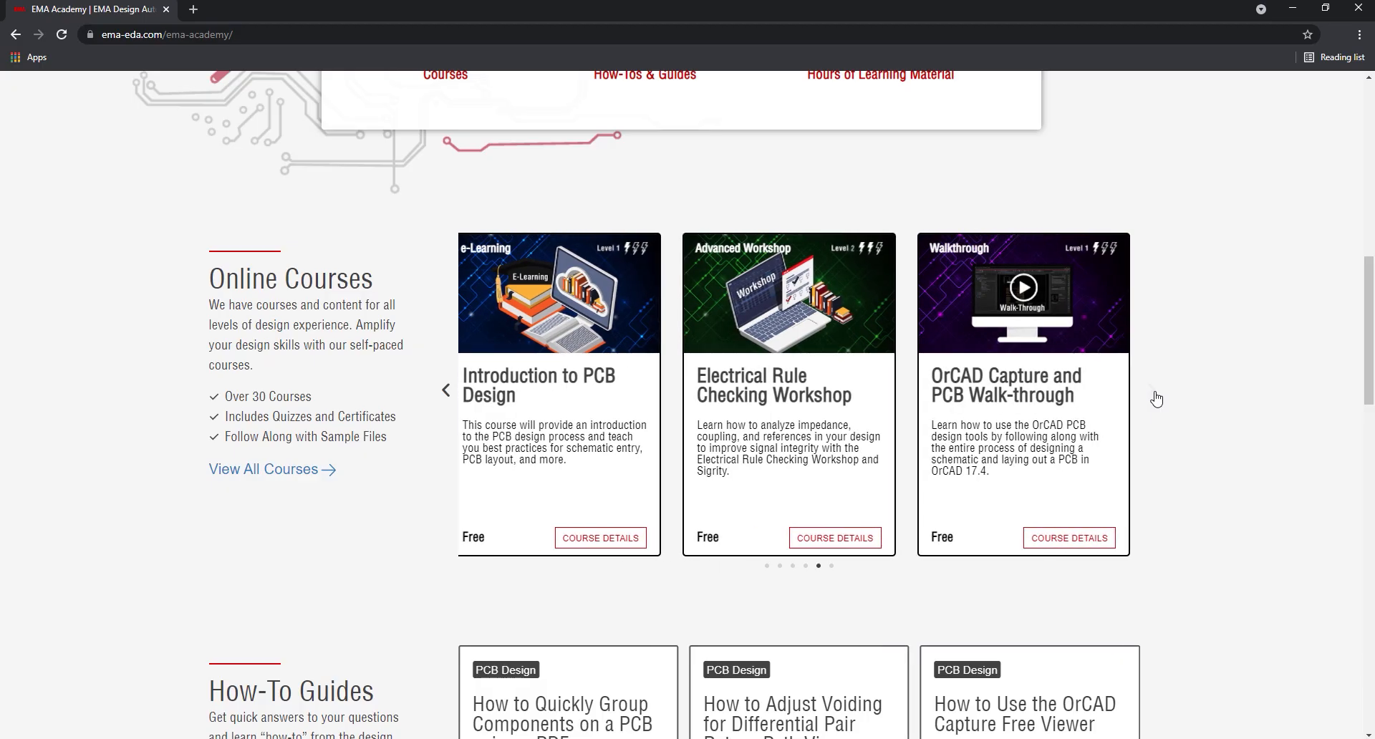
click(1157, 399)
- Cycle through the How-To Guides carousel back to the start
scroll(1161, 393, down, 5)
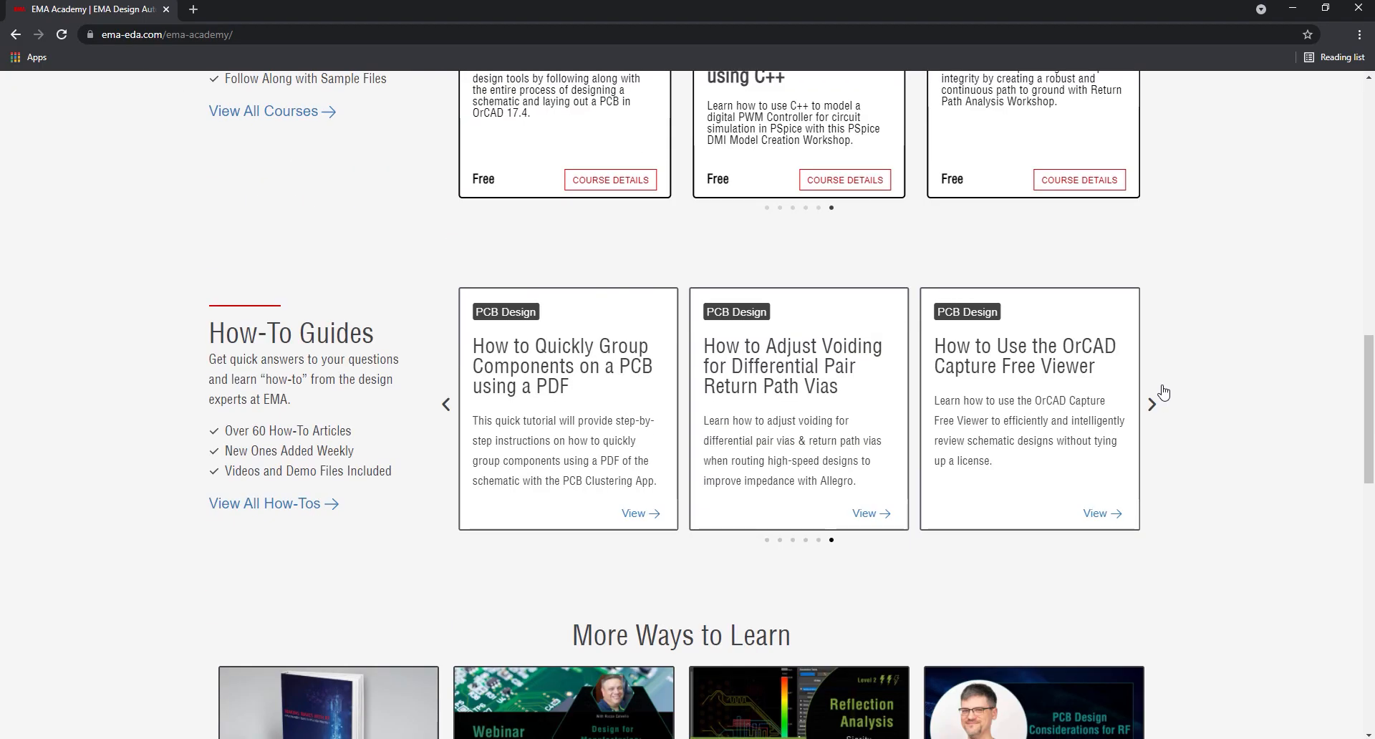
click(1153, 406)
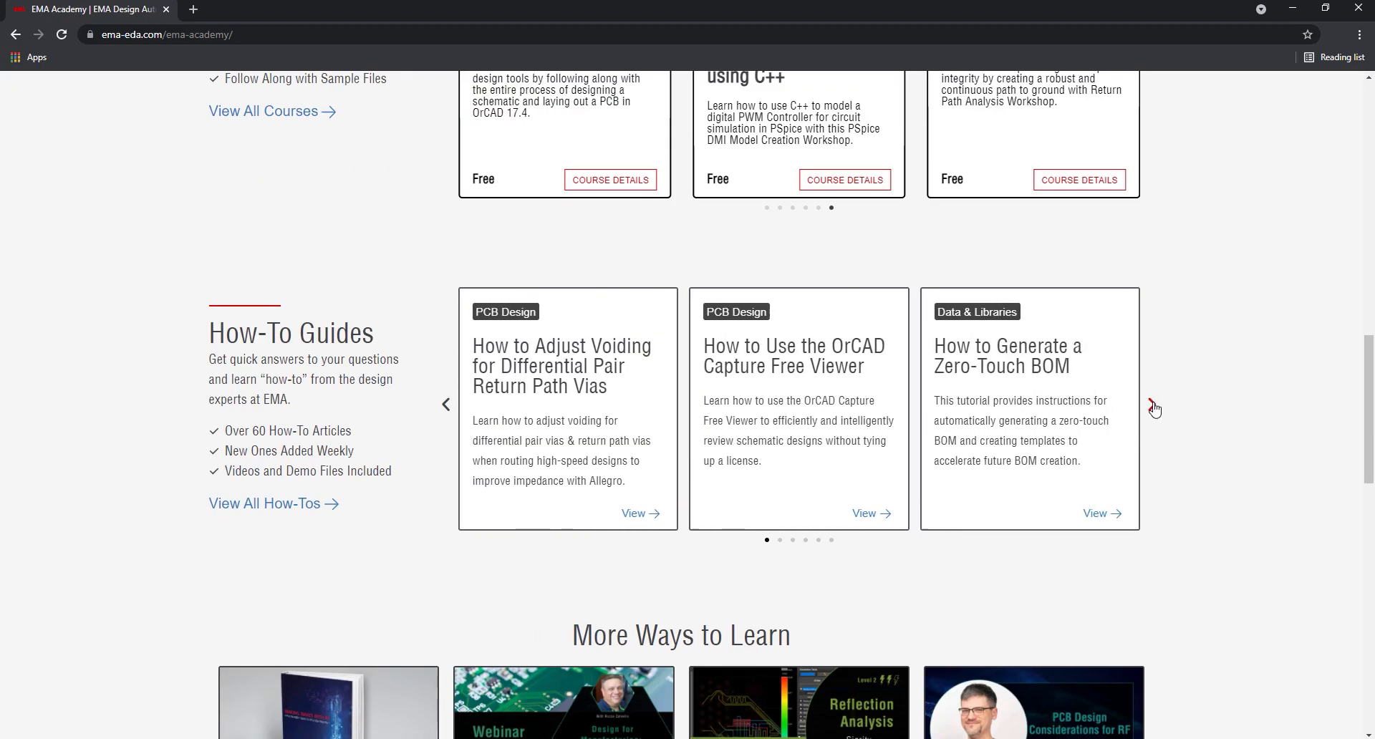
click(1154, 406)
click(1153, 405)
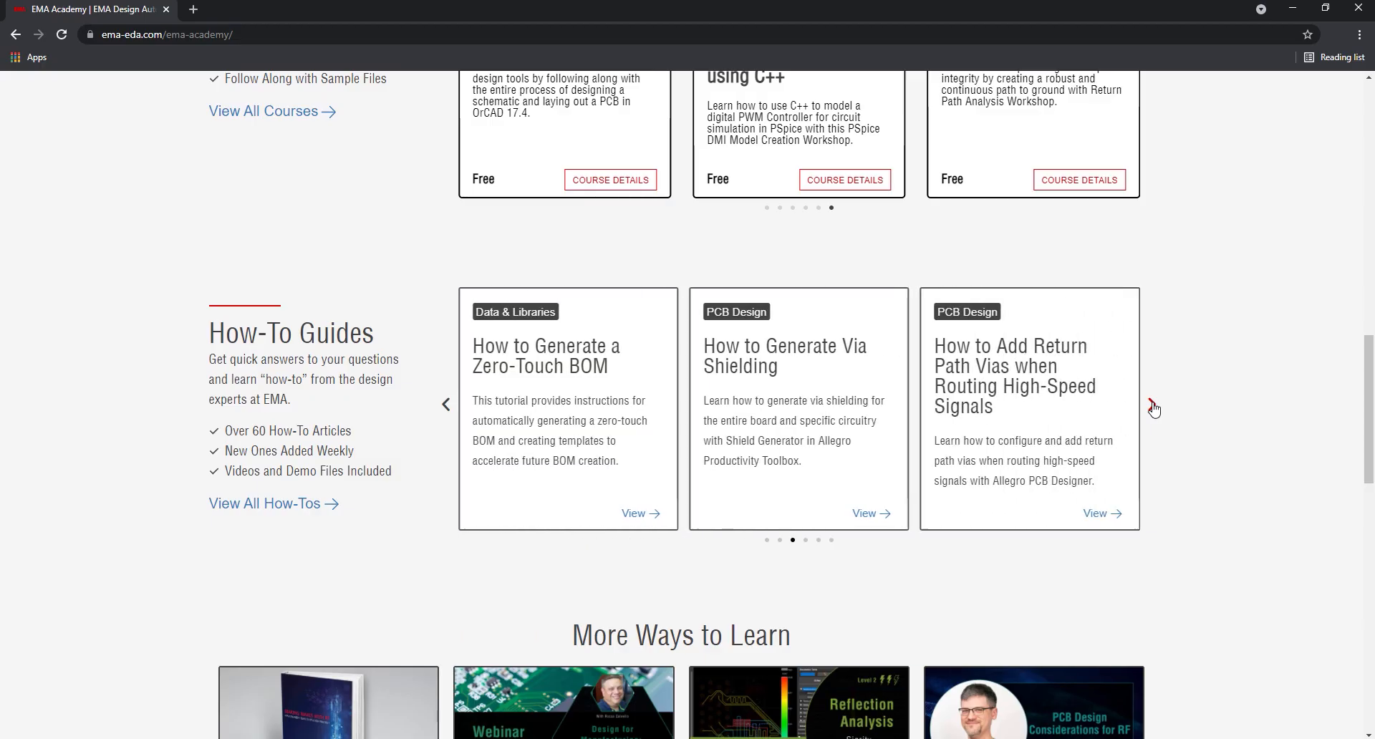
click(1154, 407)
click(1153, 406)
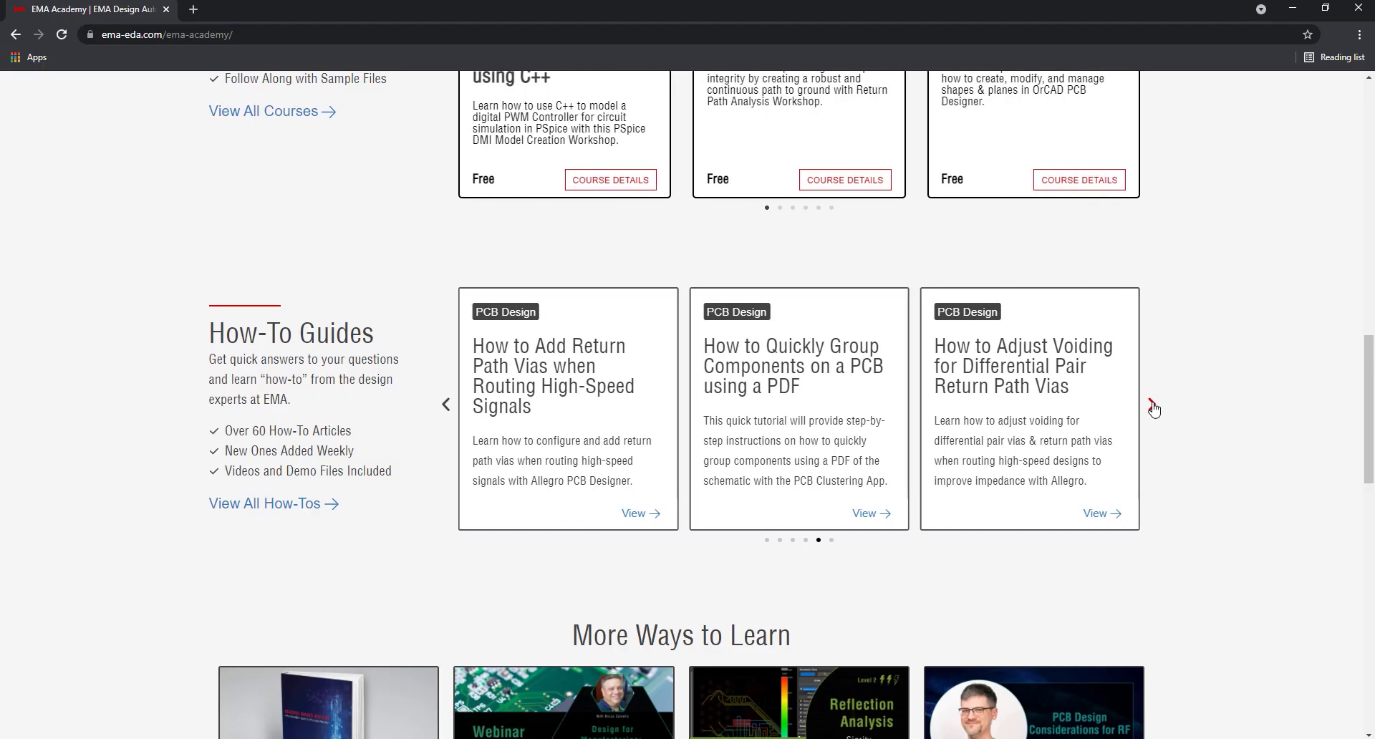
click(1153, 407)
click(1154, 407)
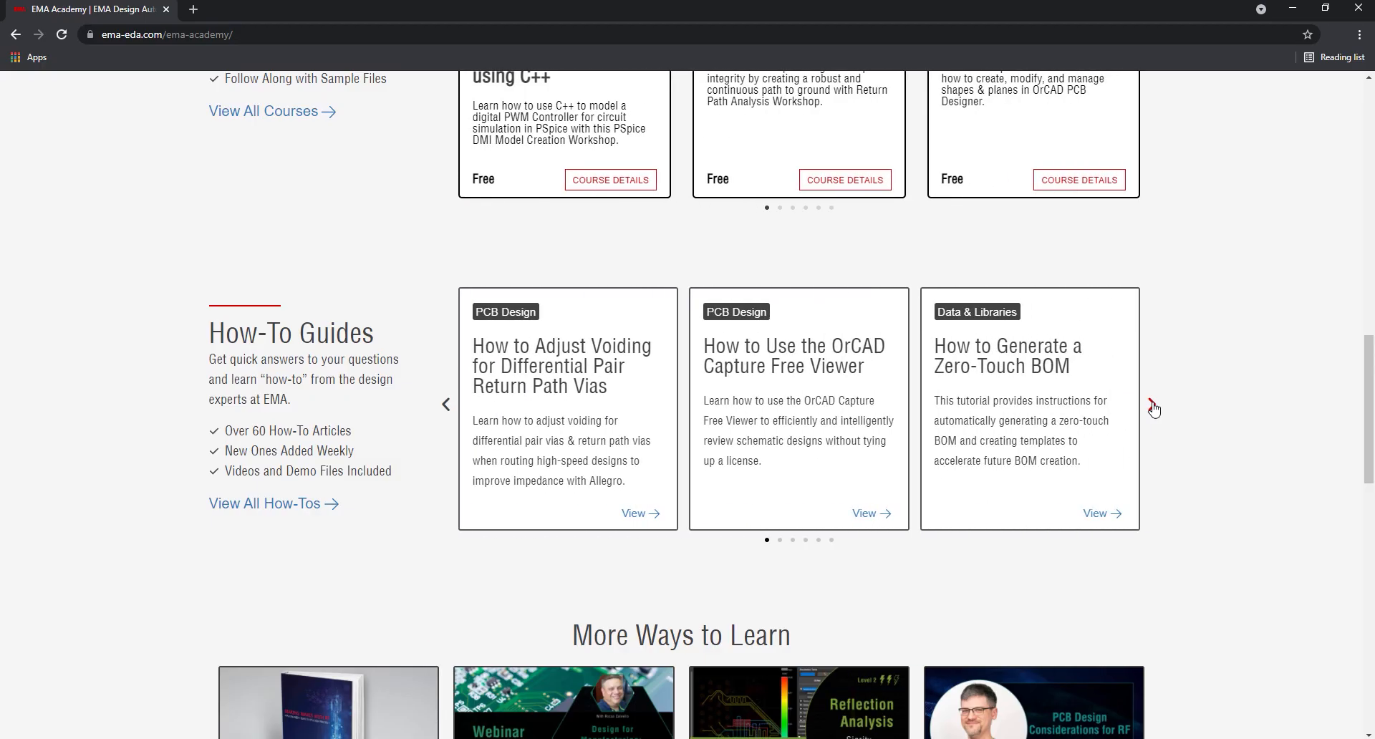
scroll(1153, 407, down, 6)
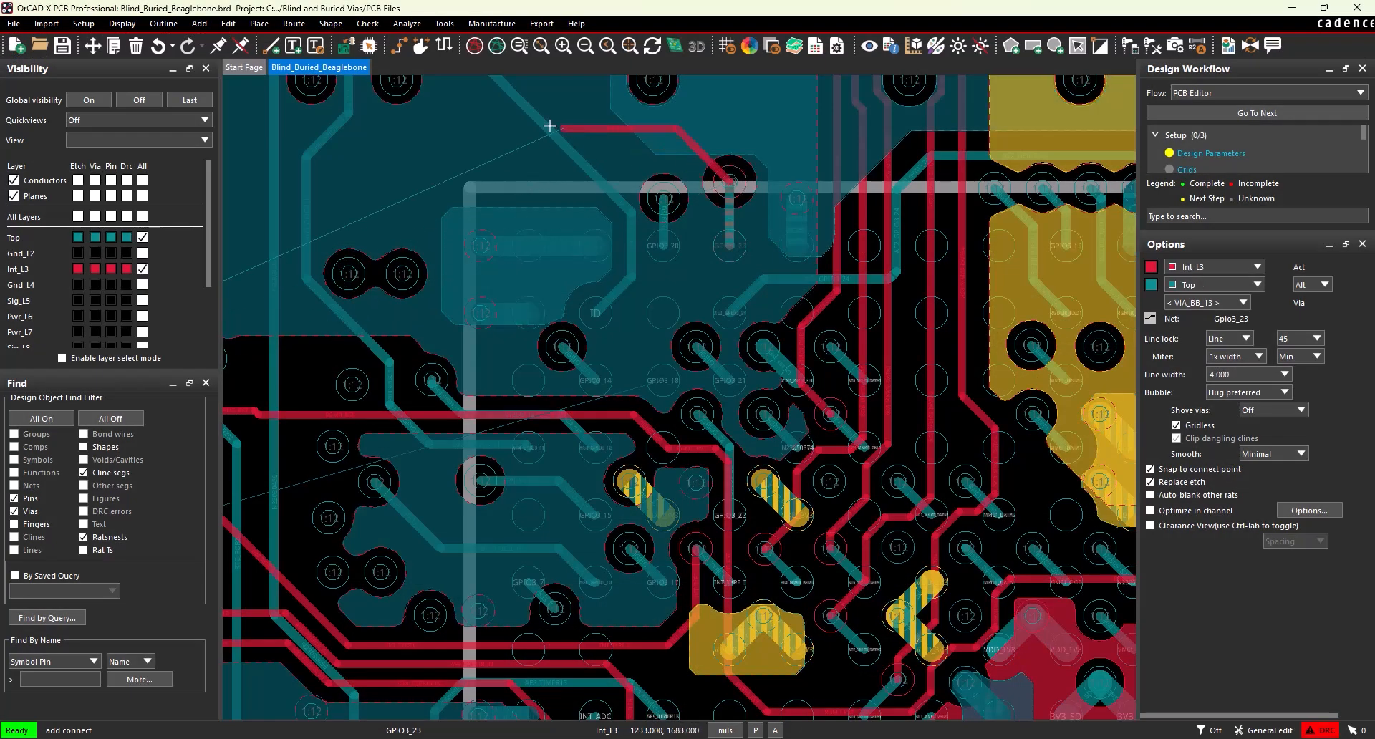
- Fix a bend in the Gpio3_23 trace on Int_L3 and pan toward the GPIO3 pins
scroll(403, 153, down, 3)
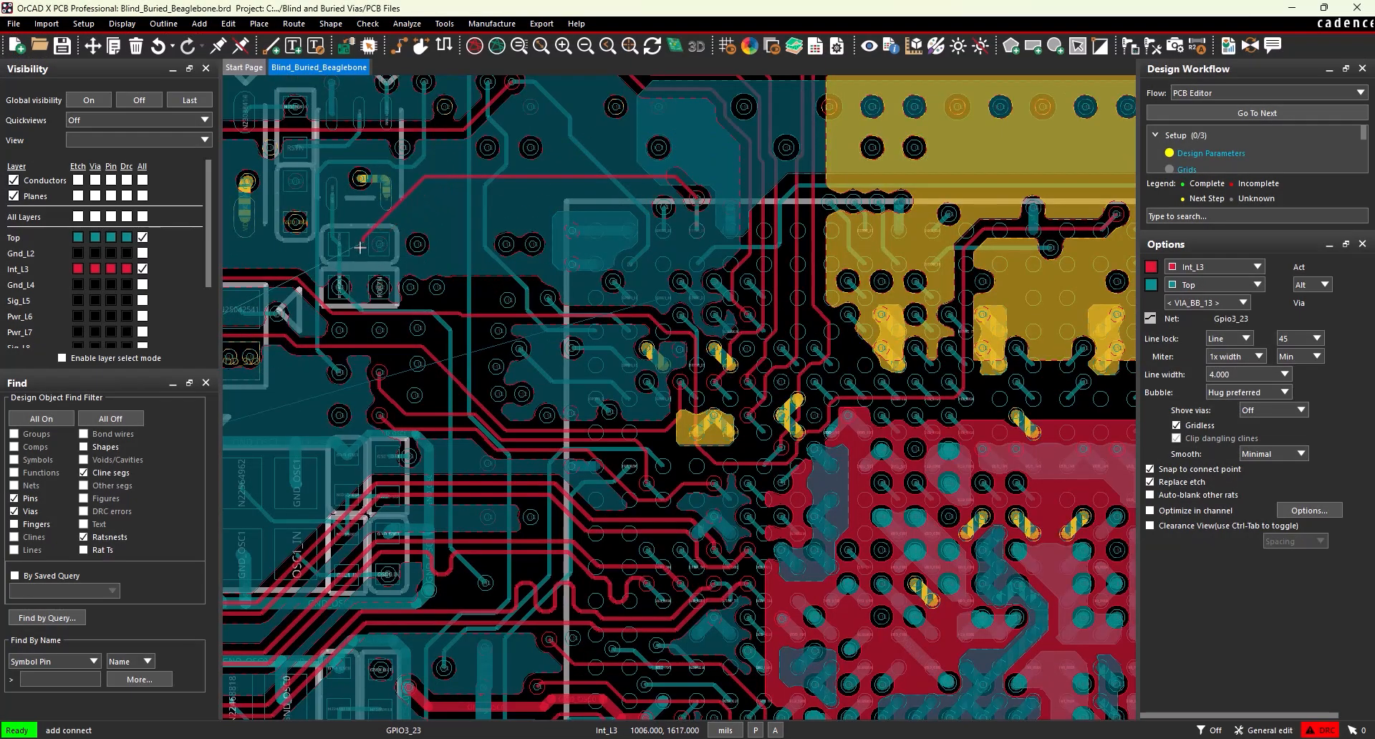
click(337, 257)
middle_drag(237, 281, 604, 258)
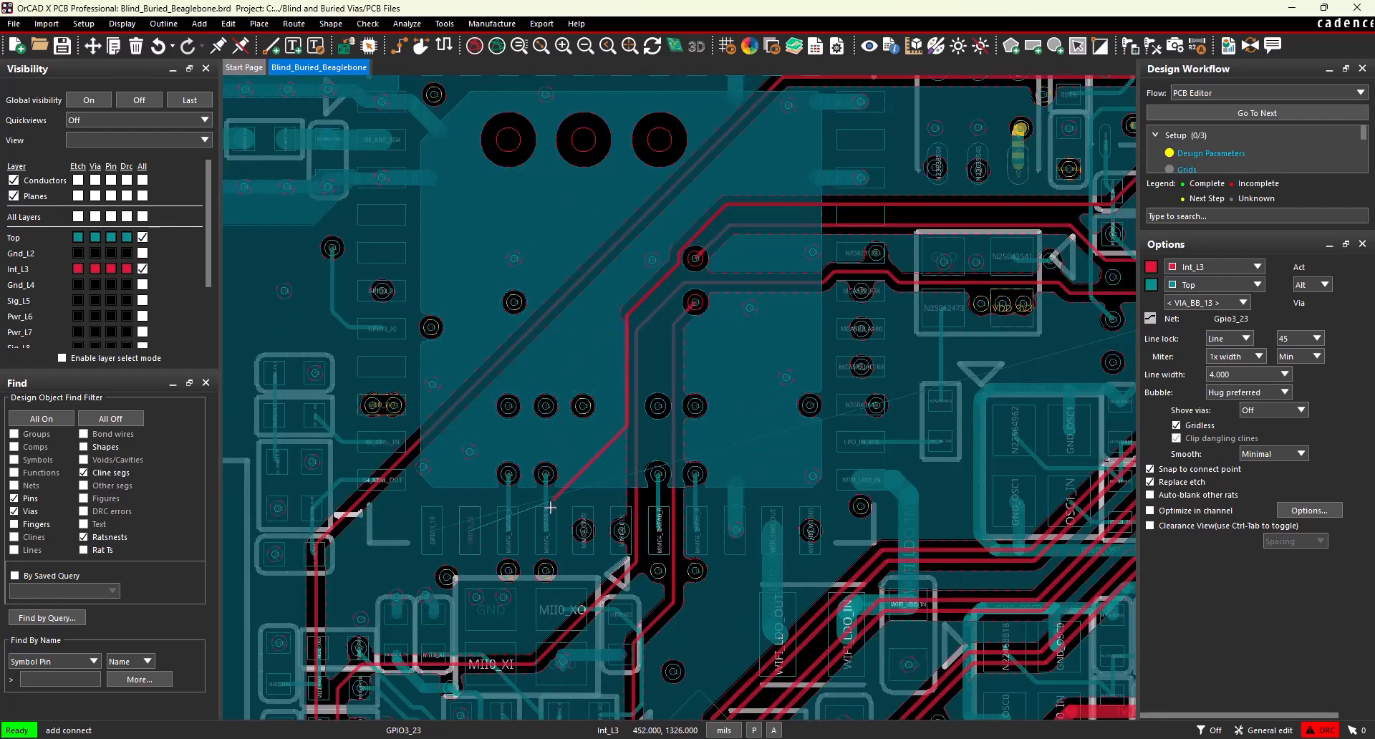
scroll(477, 555, up, 3)
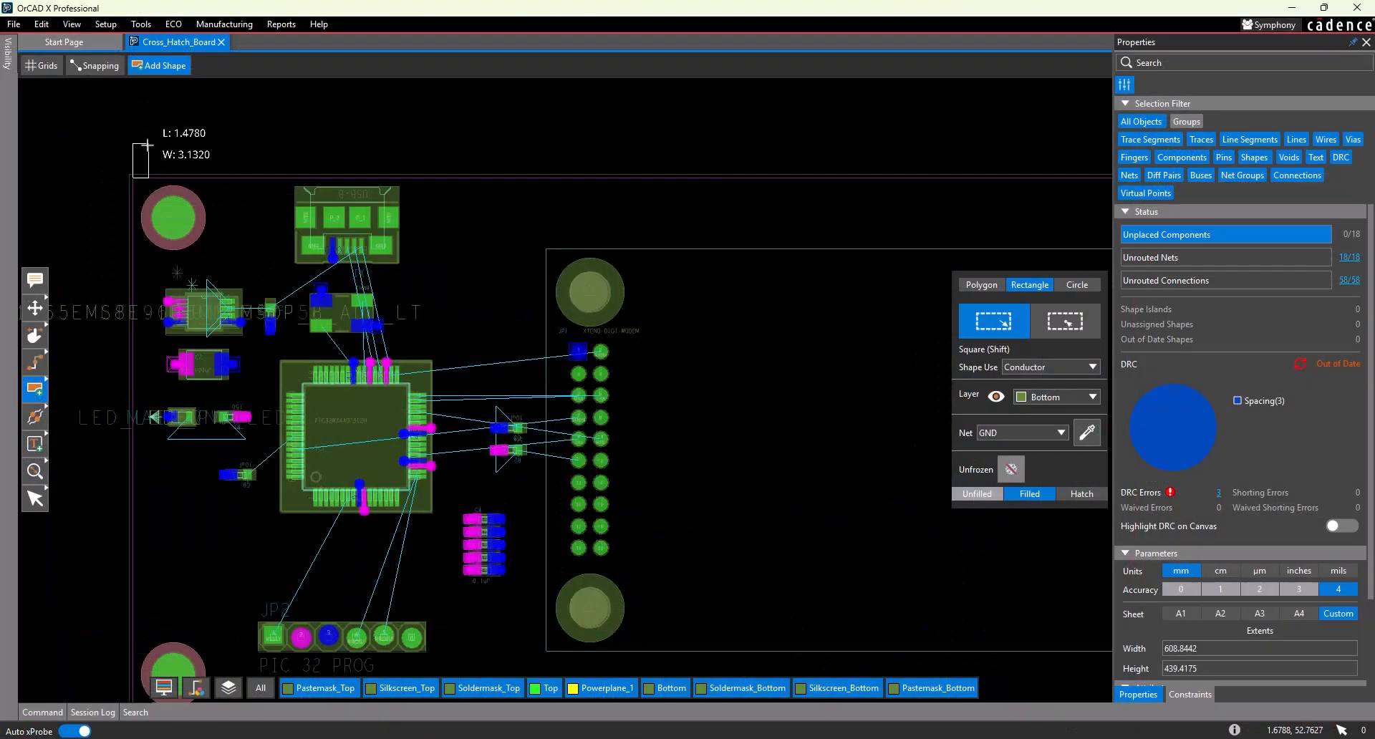
drag(133, 178, 682, 505)
- Drag a filled GND rectangle on Bottom across the whole board outline
middle_drag(620, 408, 203, 169)
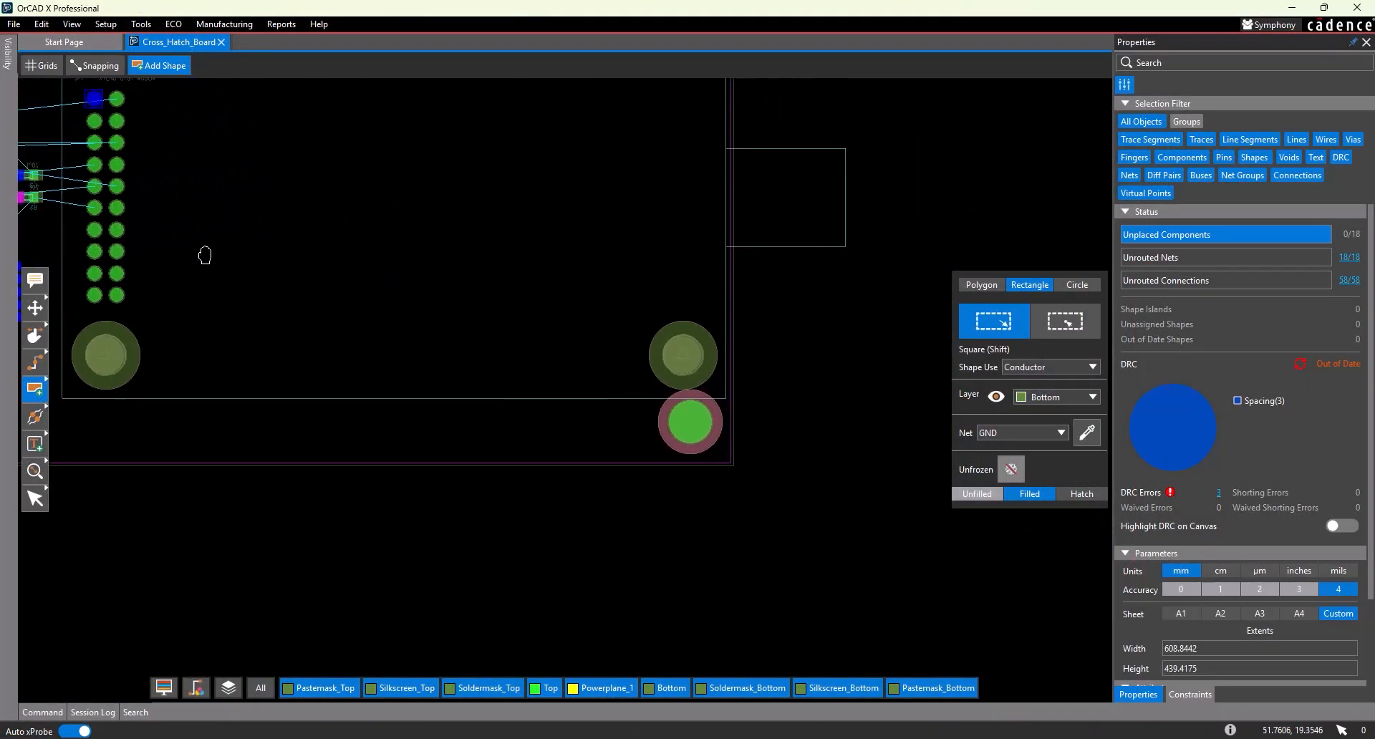
drag(456, 395, 727, 464)
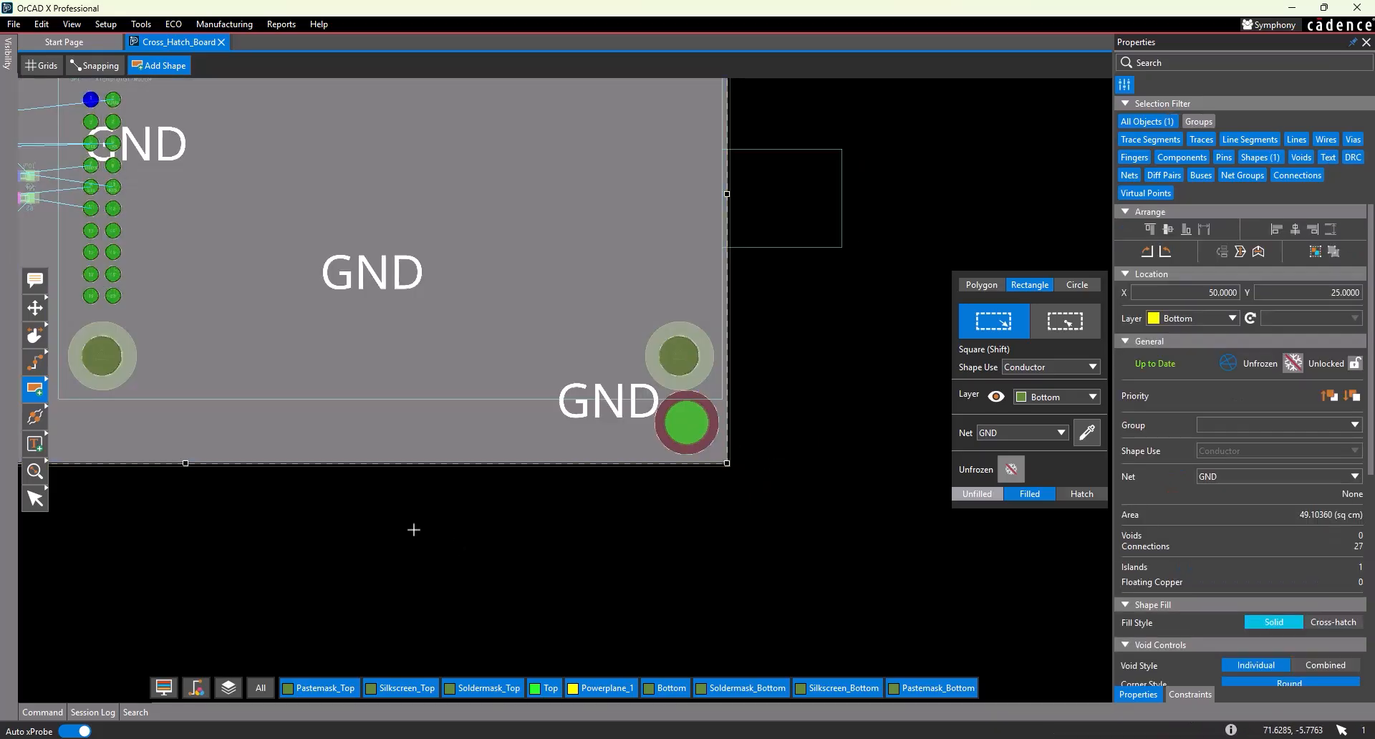
middle_drag(411, 527, 664, 635)
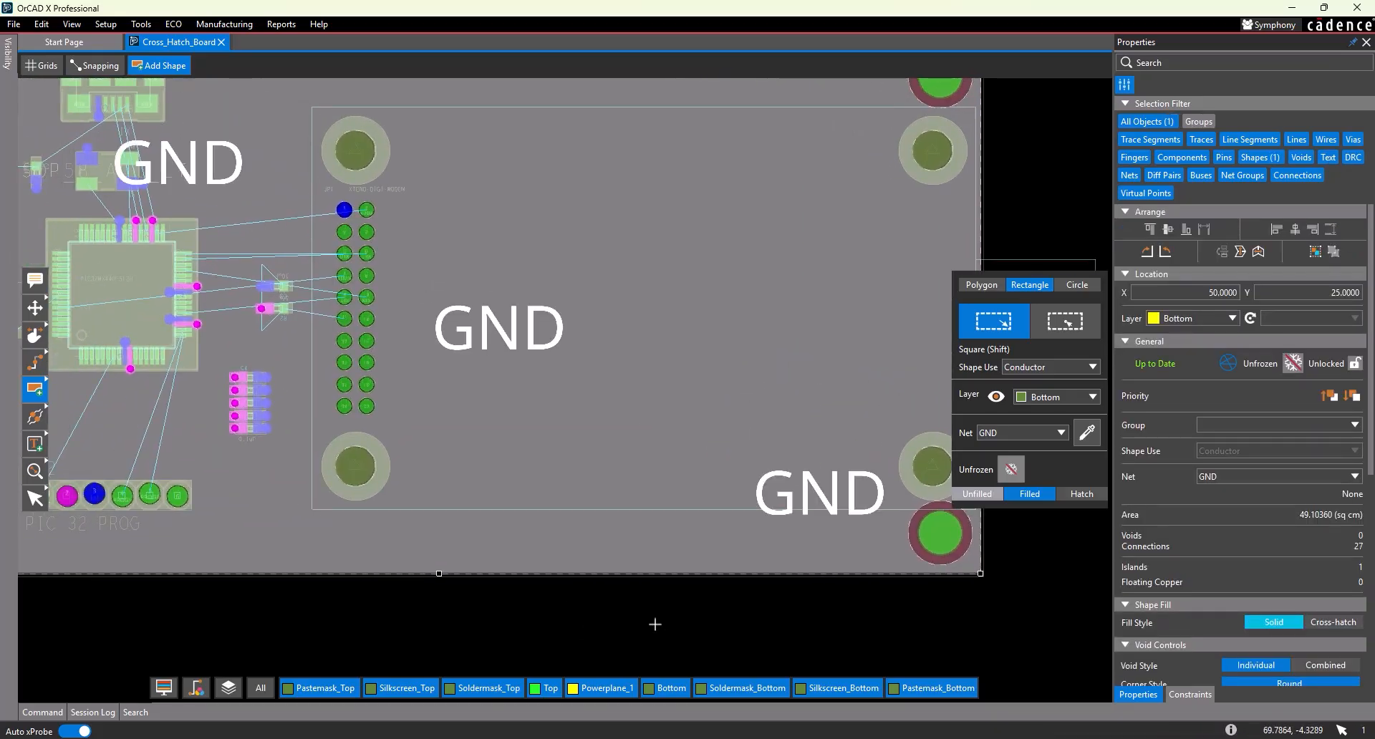